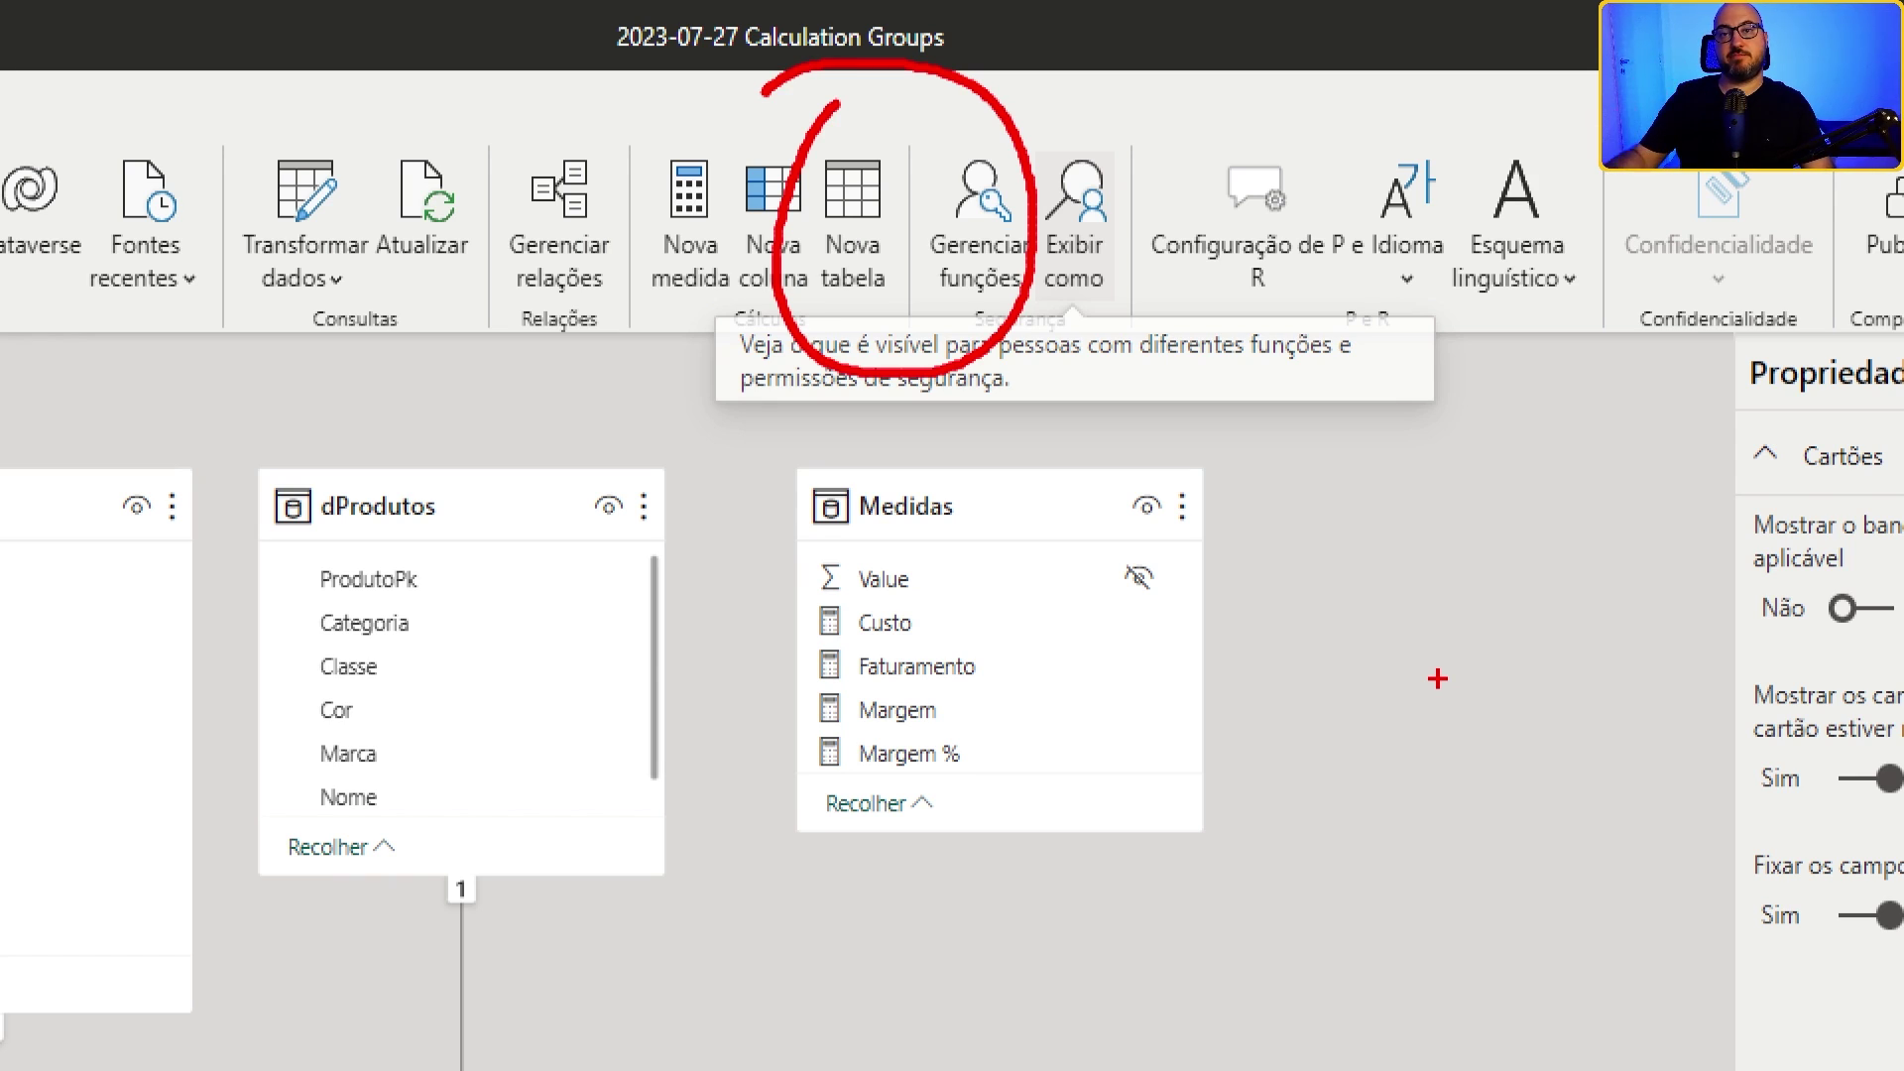
Step: Switch to the browser, review the LinkedIn post on calculation group authoring and its comments, and open the linked Power BI July 2023 feature summary
key(alt+Tab)
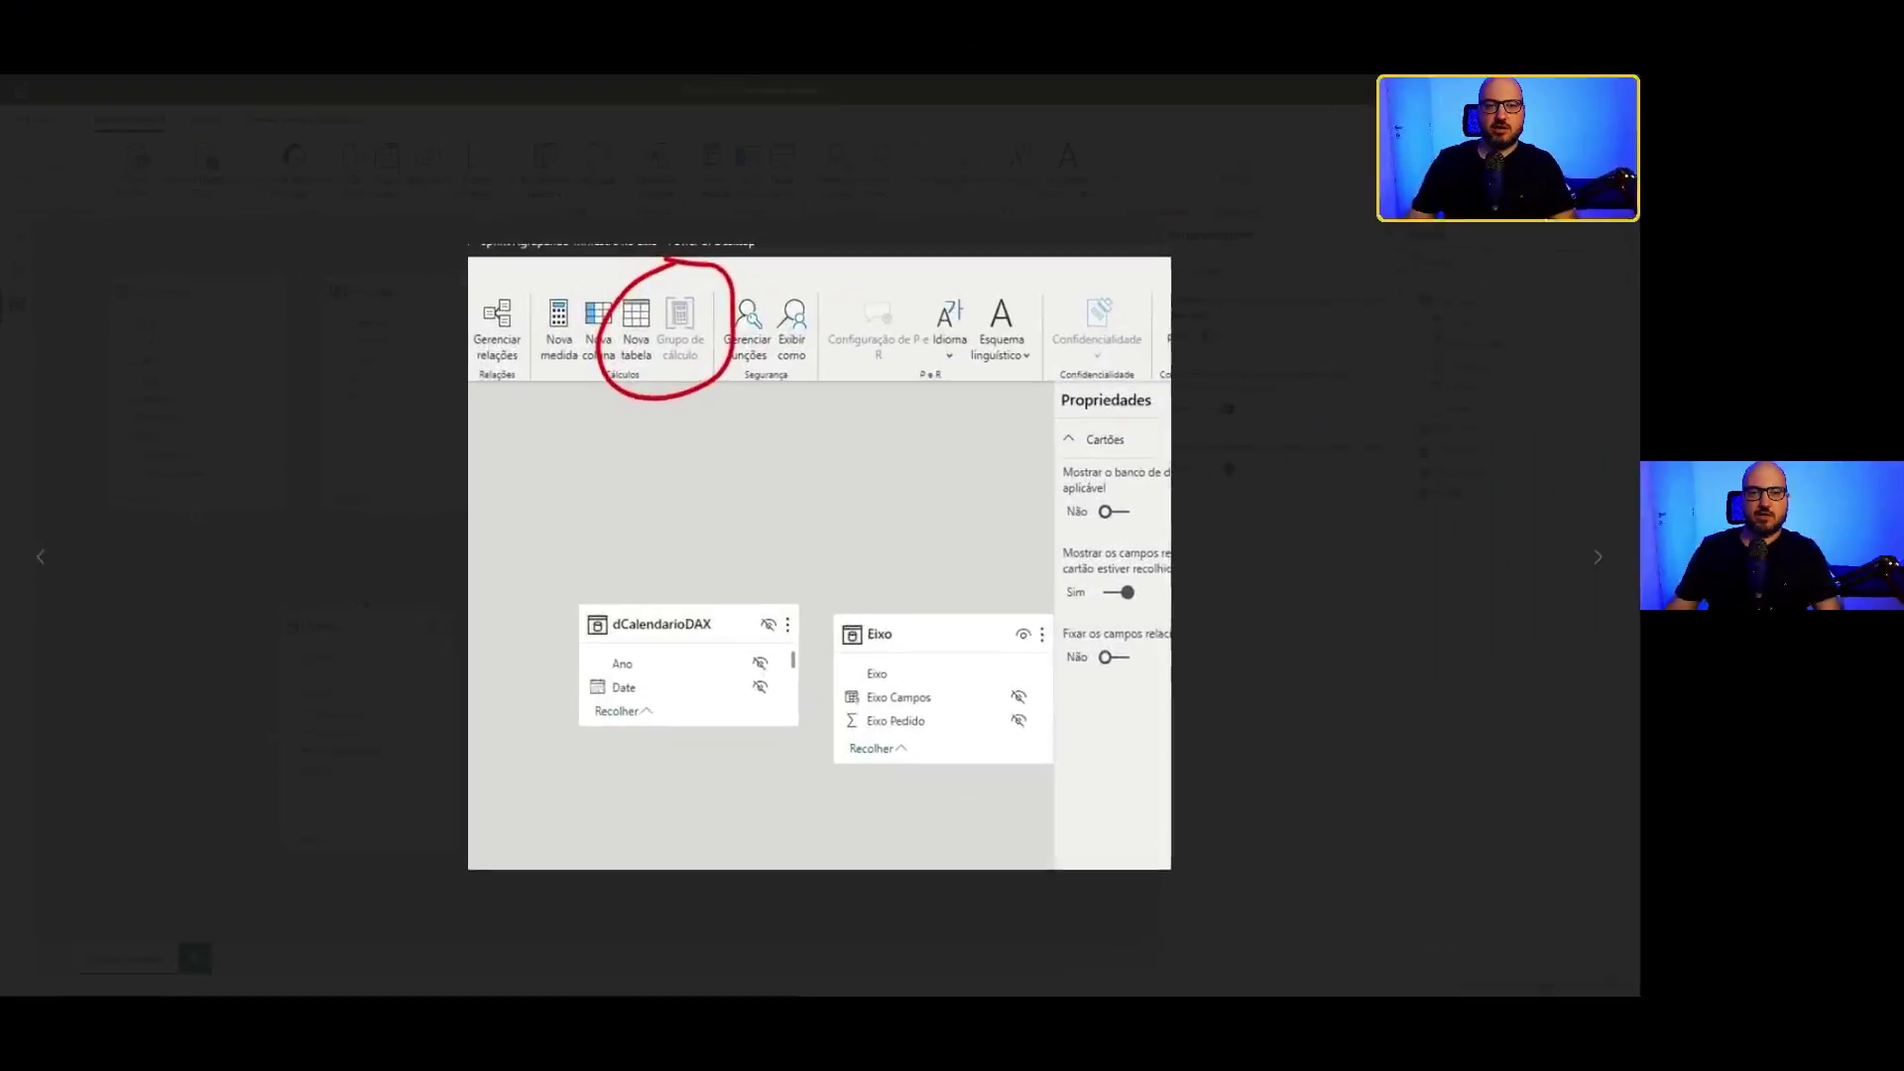
key(alt+Tab)
key(alt+Tab)
key(alt+Tab)
key(alt+Tab)
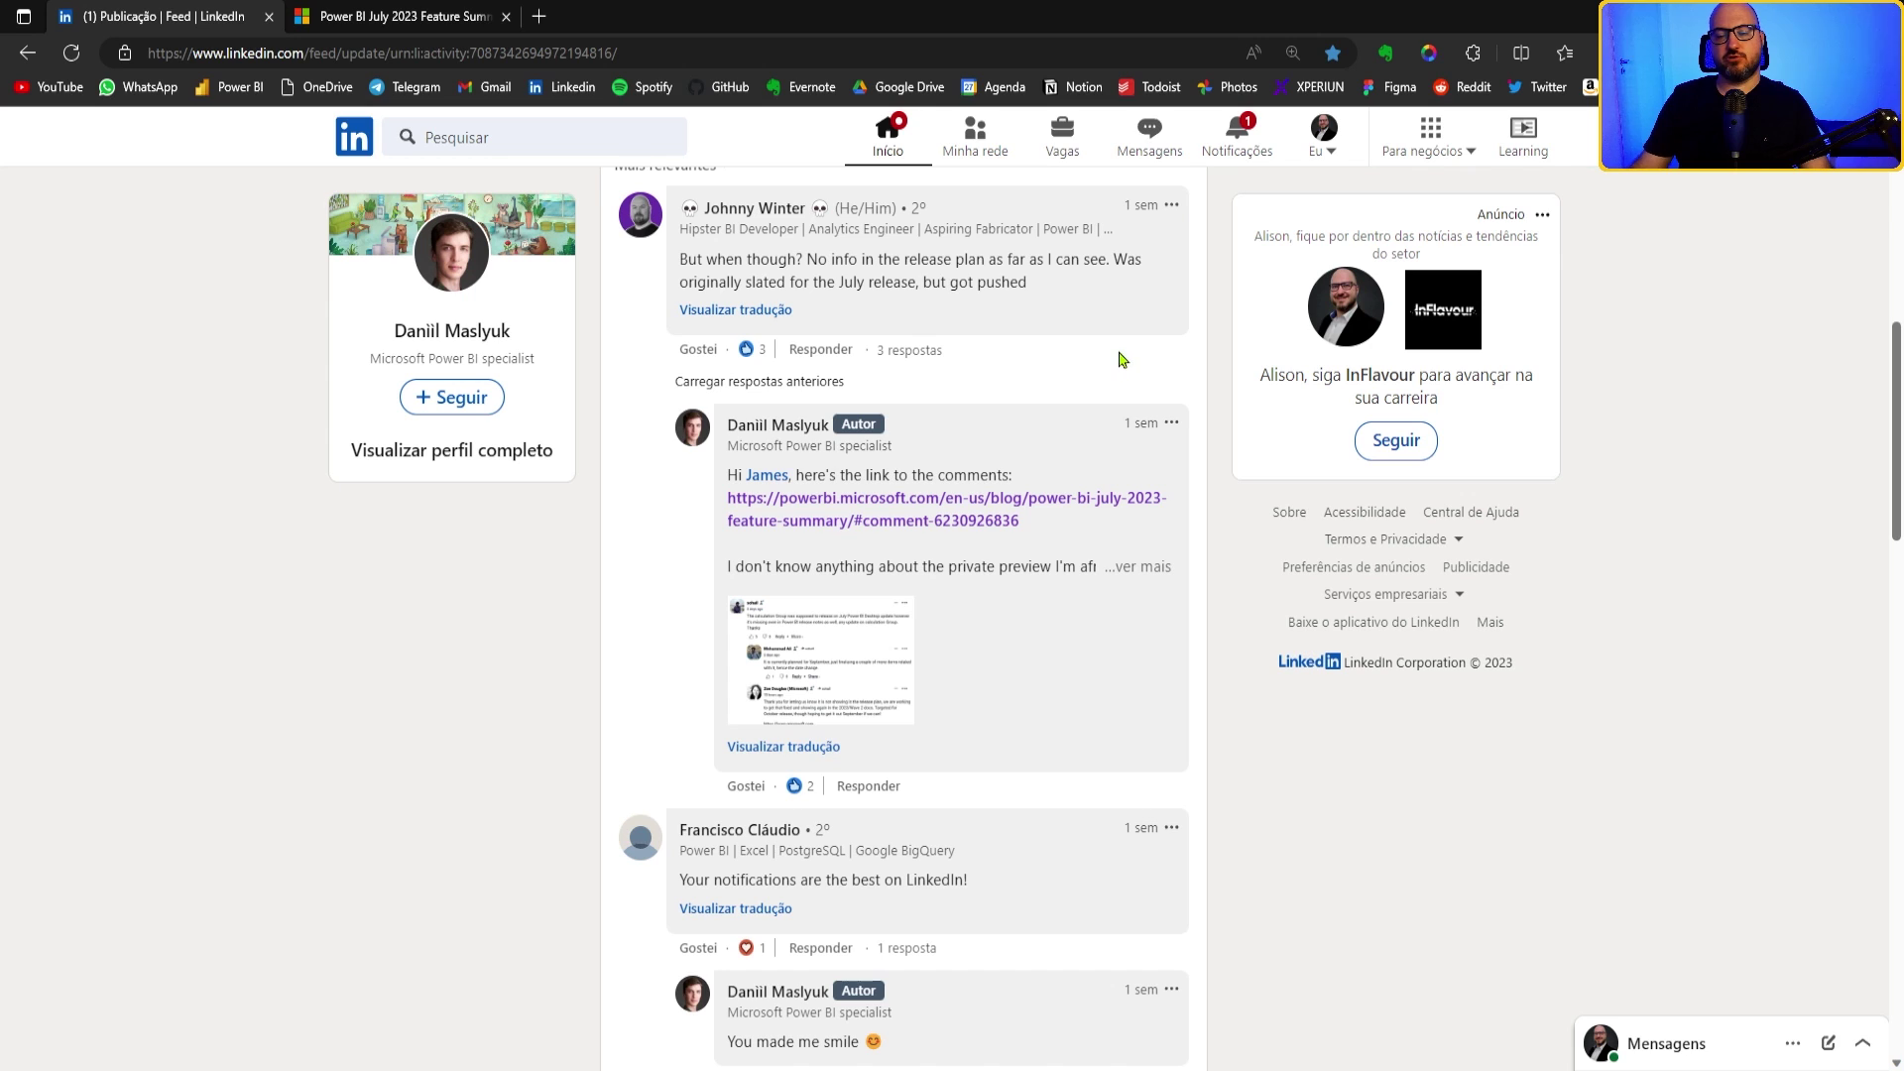
scroll(1056, 416, up, 9)
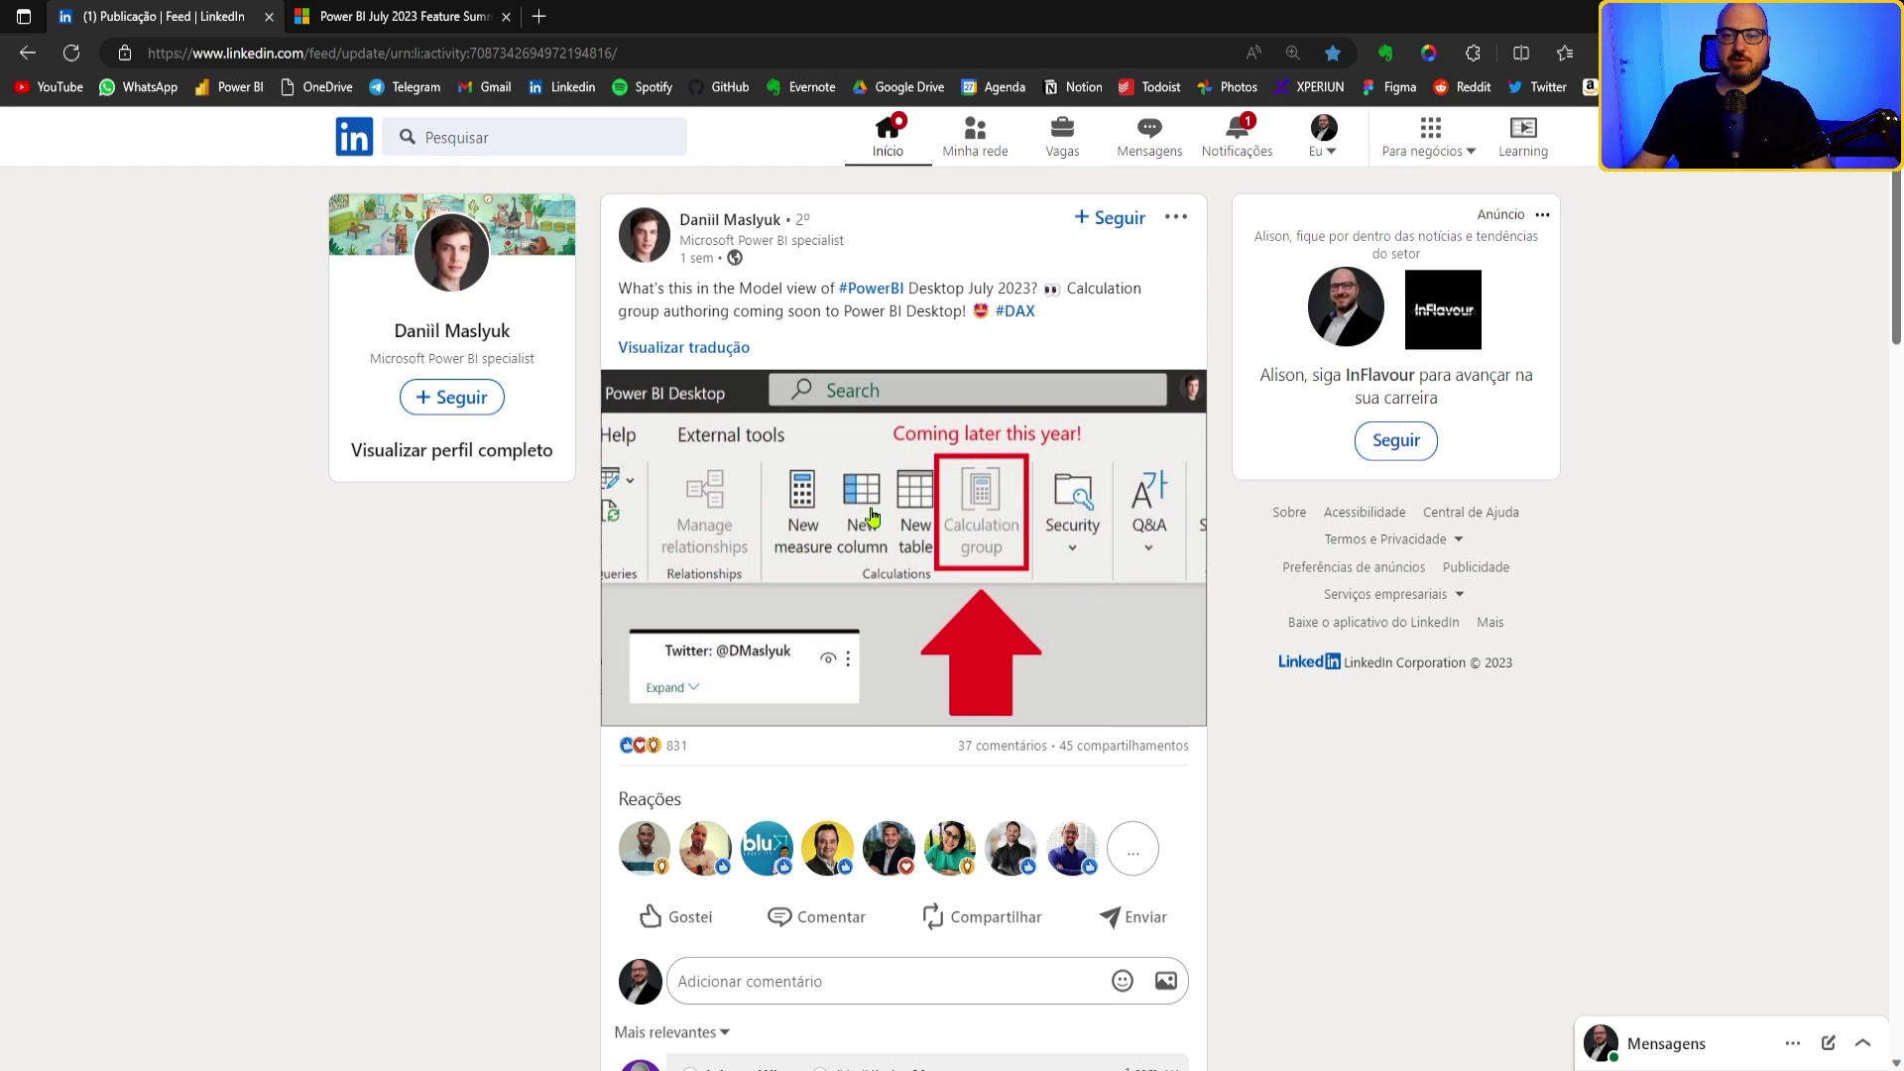
scroll(869, 506, down, 8)
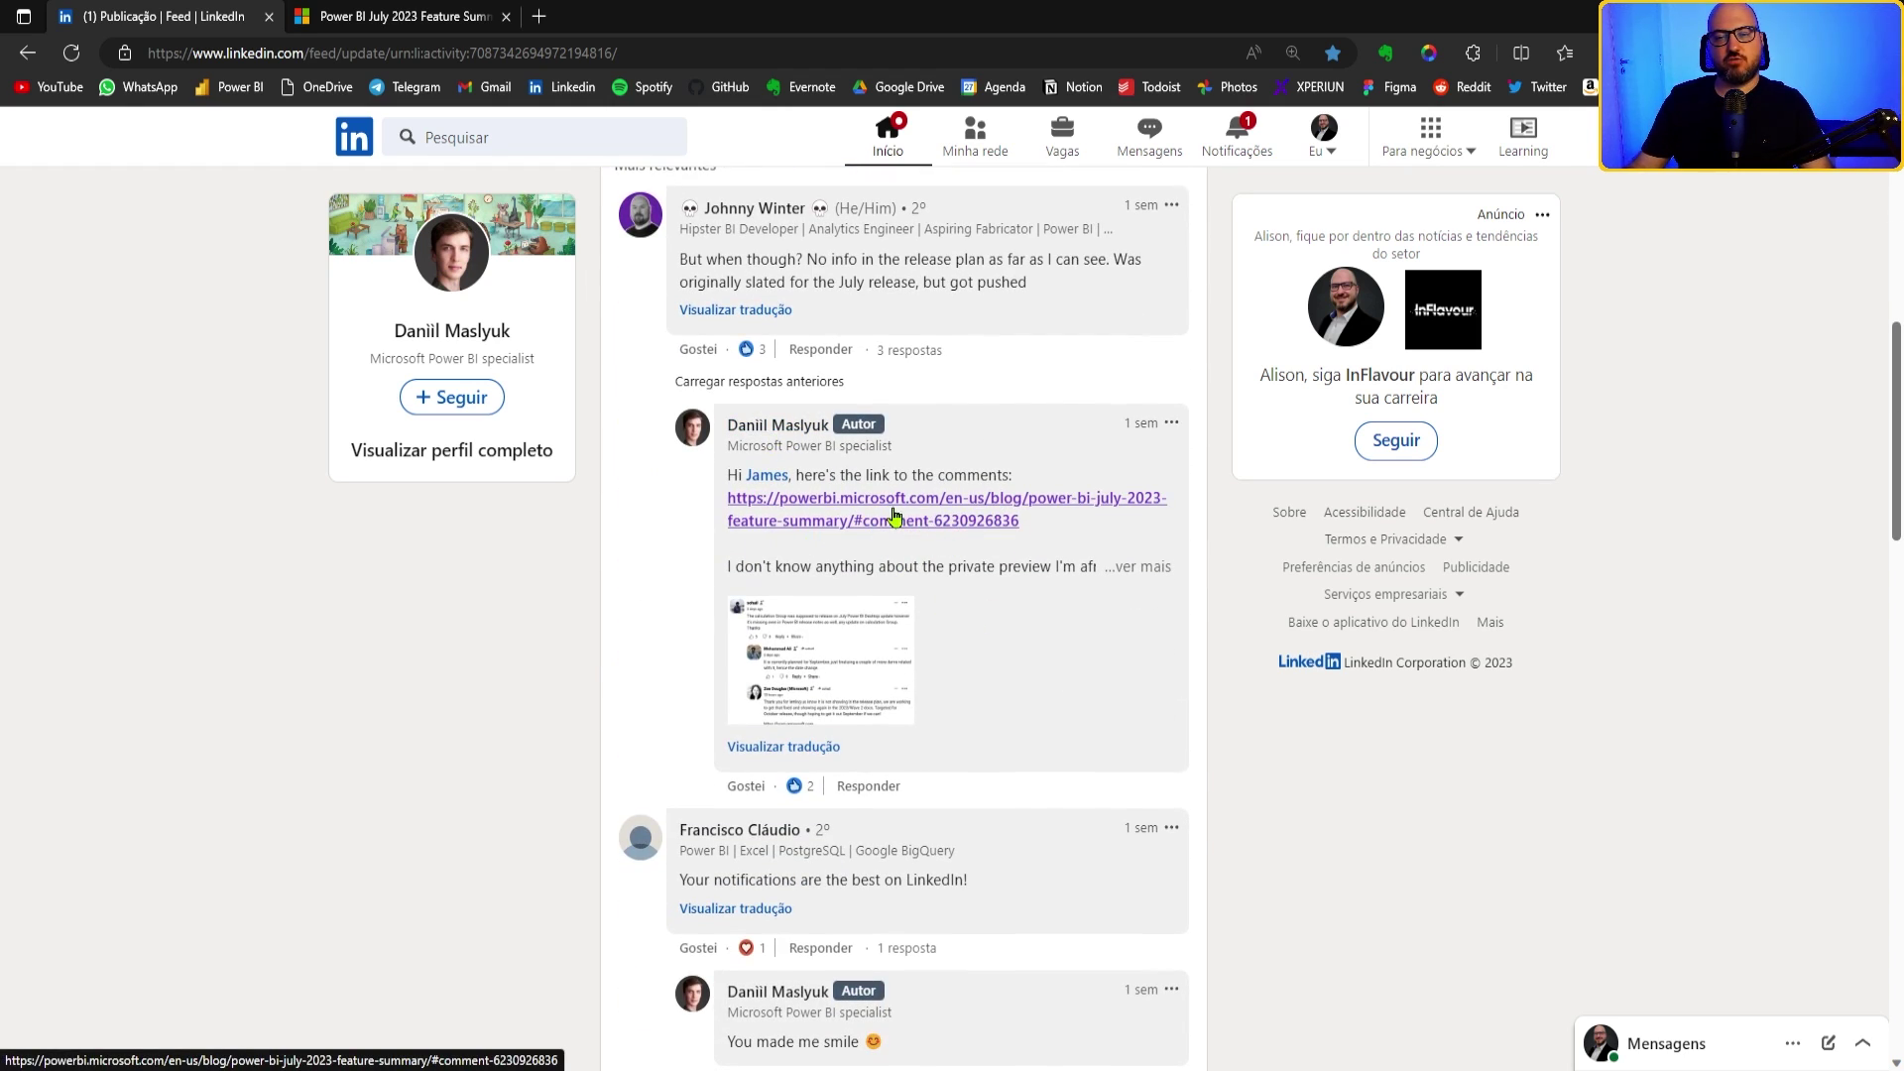
click(893, 515)
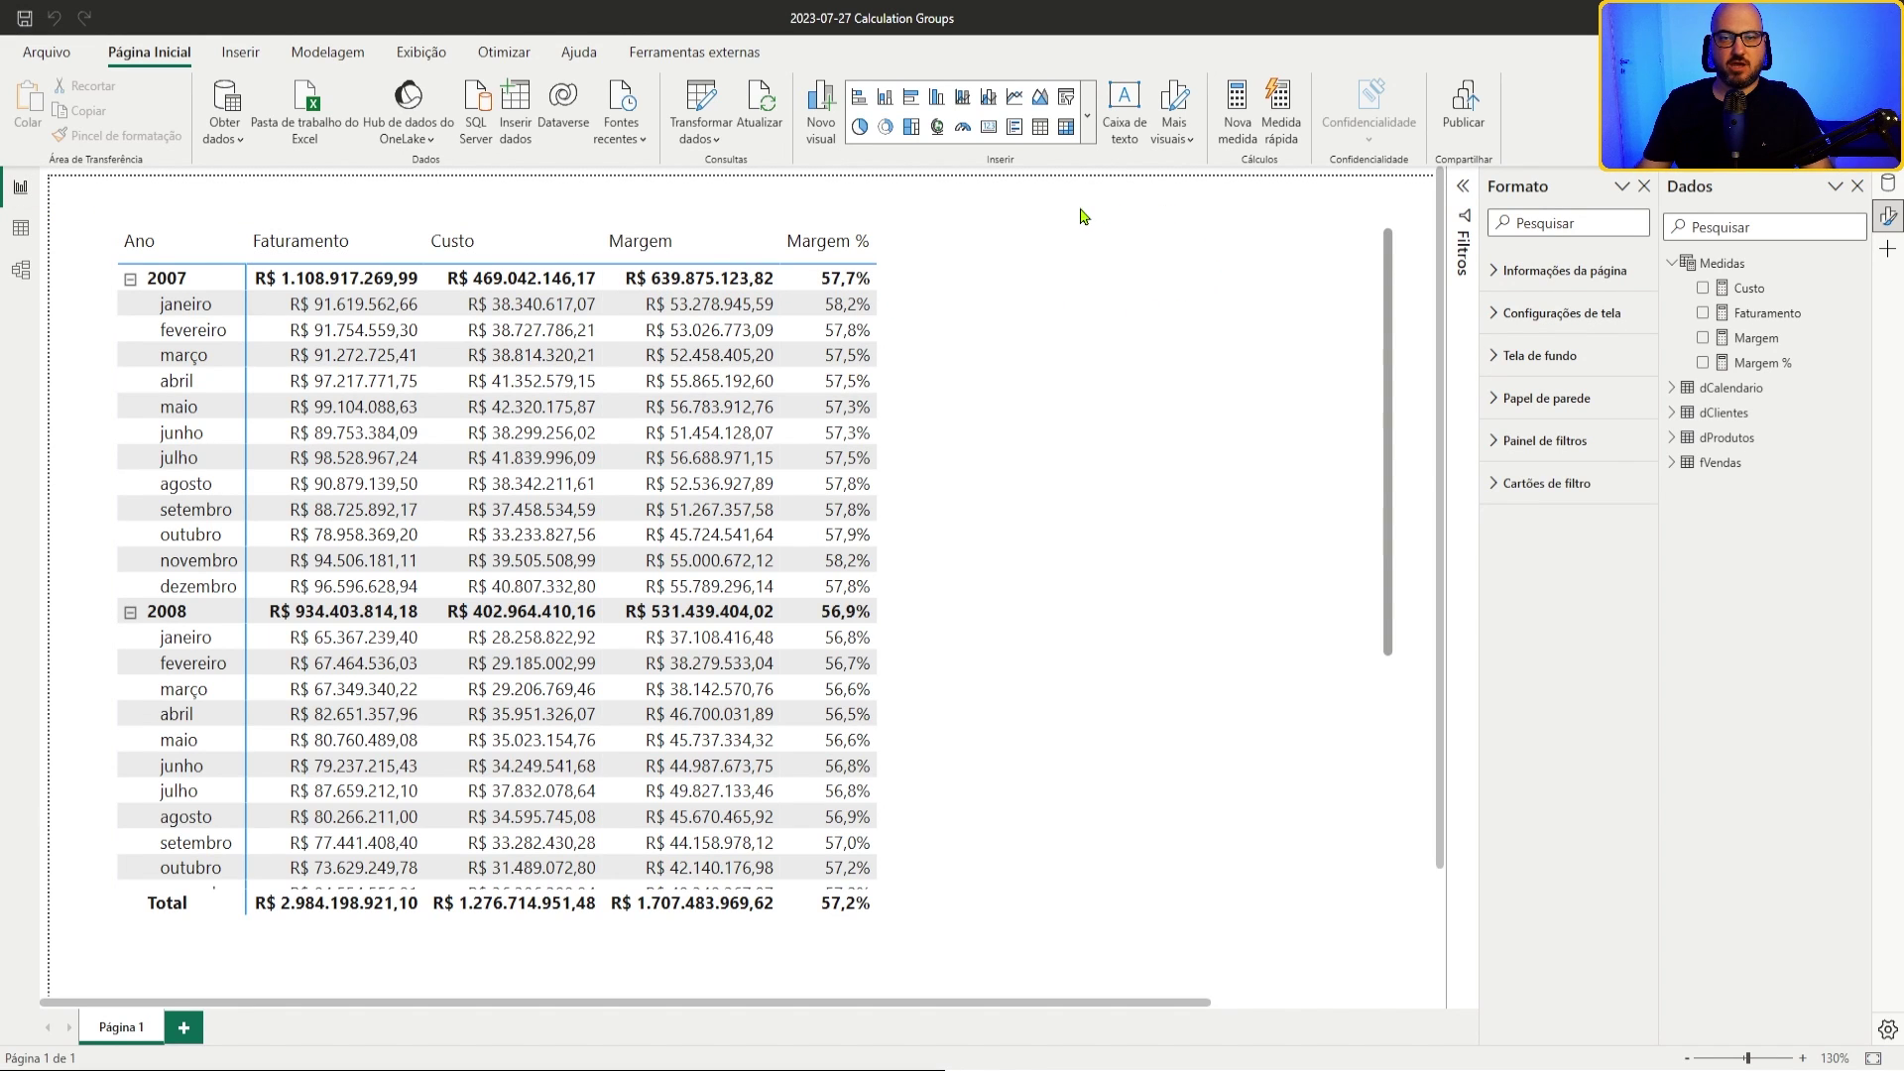
Step: Open the Faturamento measure's full DAX formula from the Medidas table and enlarge its text for reading
click(981, 263)
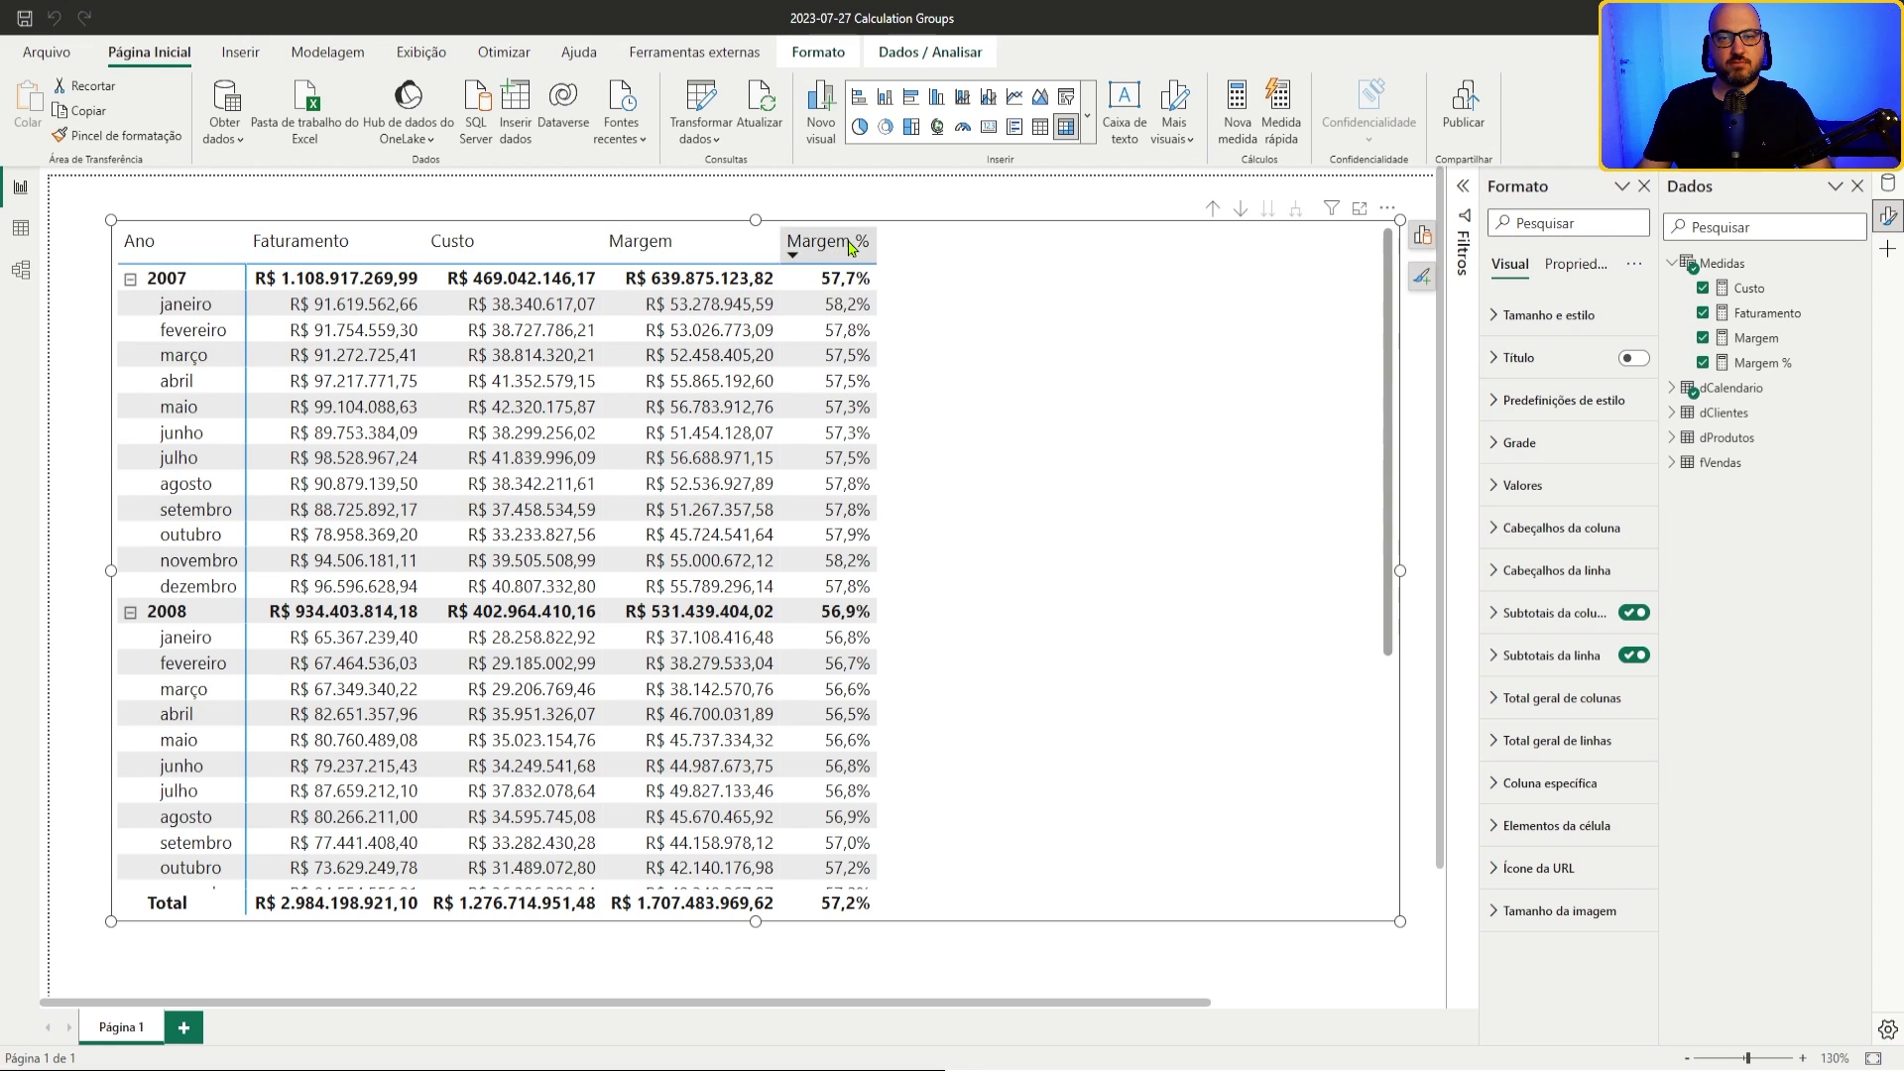
click(1785, 314)
click(1461, 190)
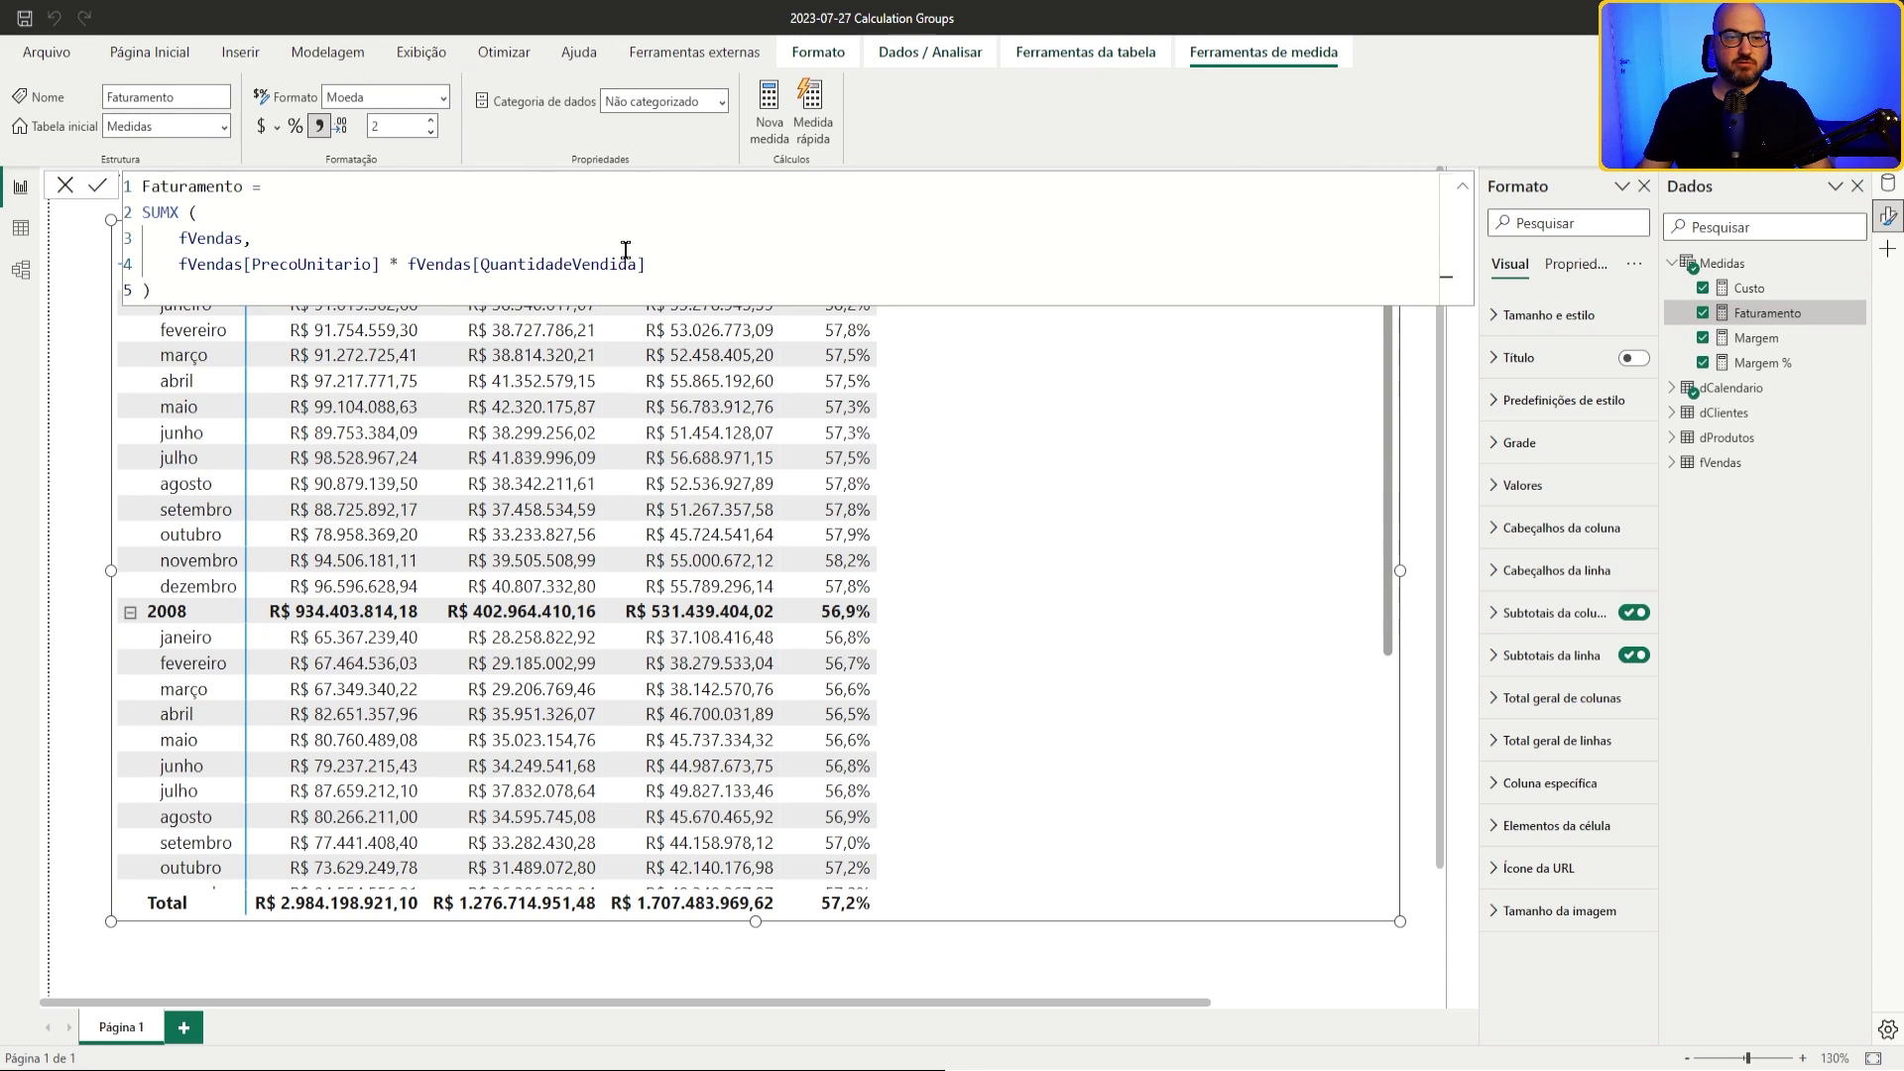
click(370, 206)
ctrl+scroll(372, 222, up, 2)
ctrl+scroll(372, 222, up, 1)
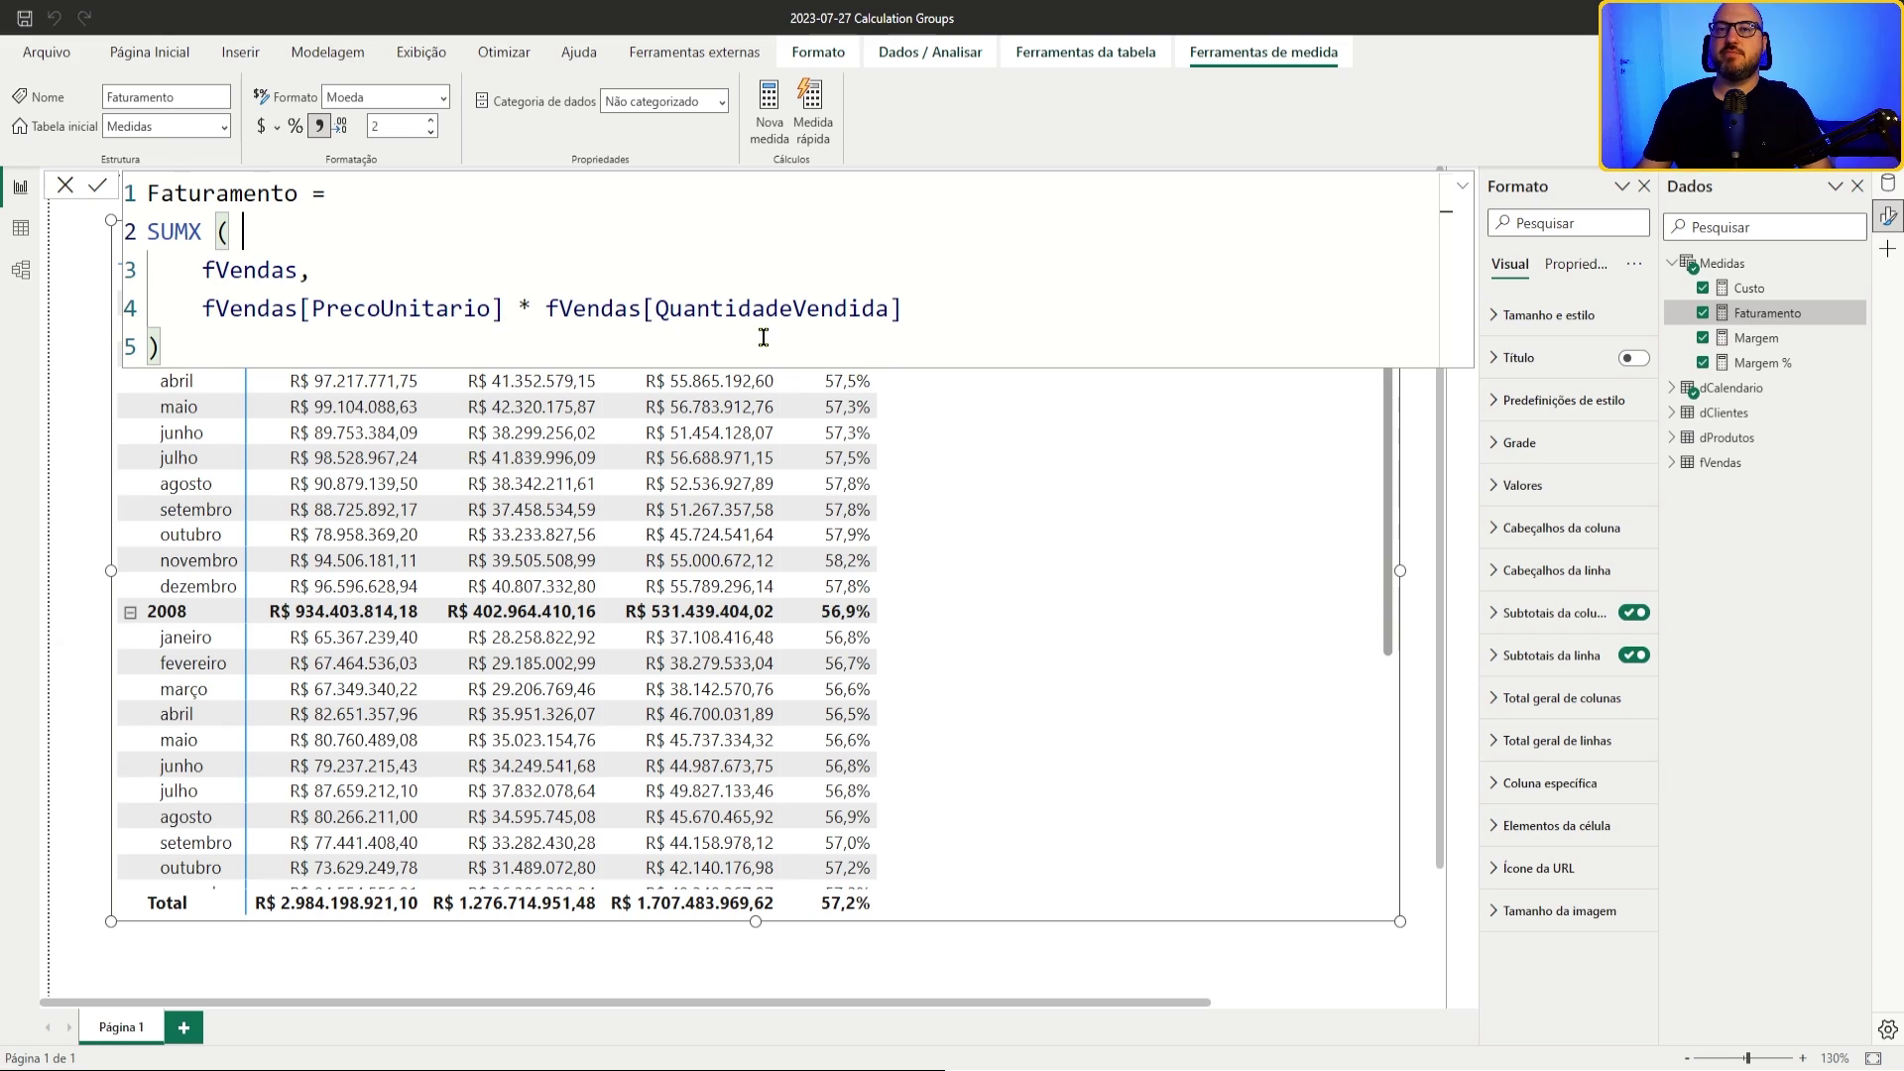
Step: Review the DAX formulas of the Custo, Margem and Margem % measures
click(1756, 295)
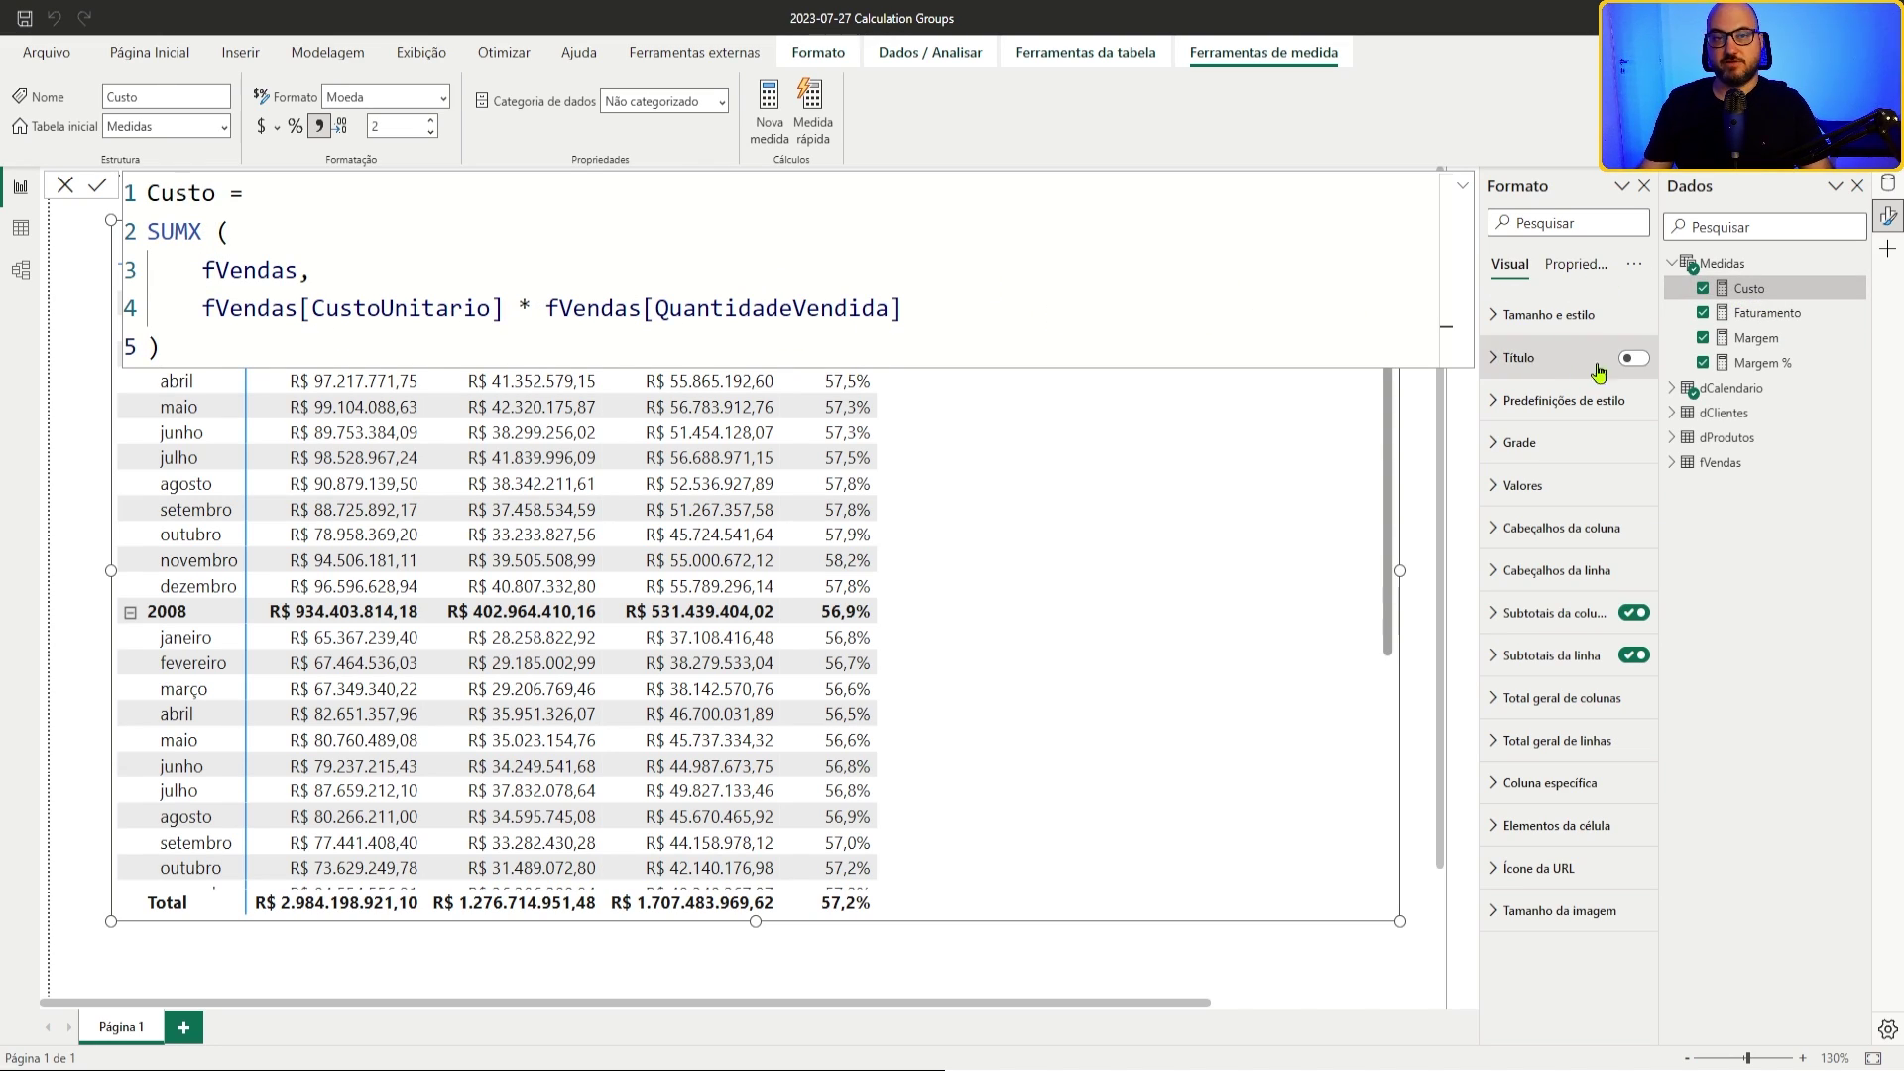
click(1753, 338)
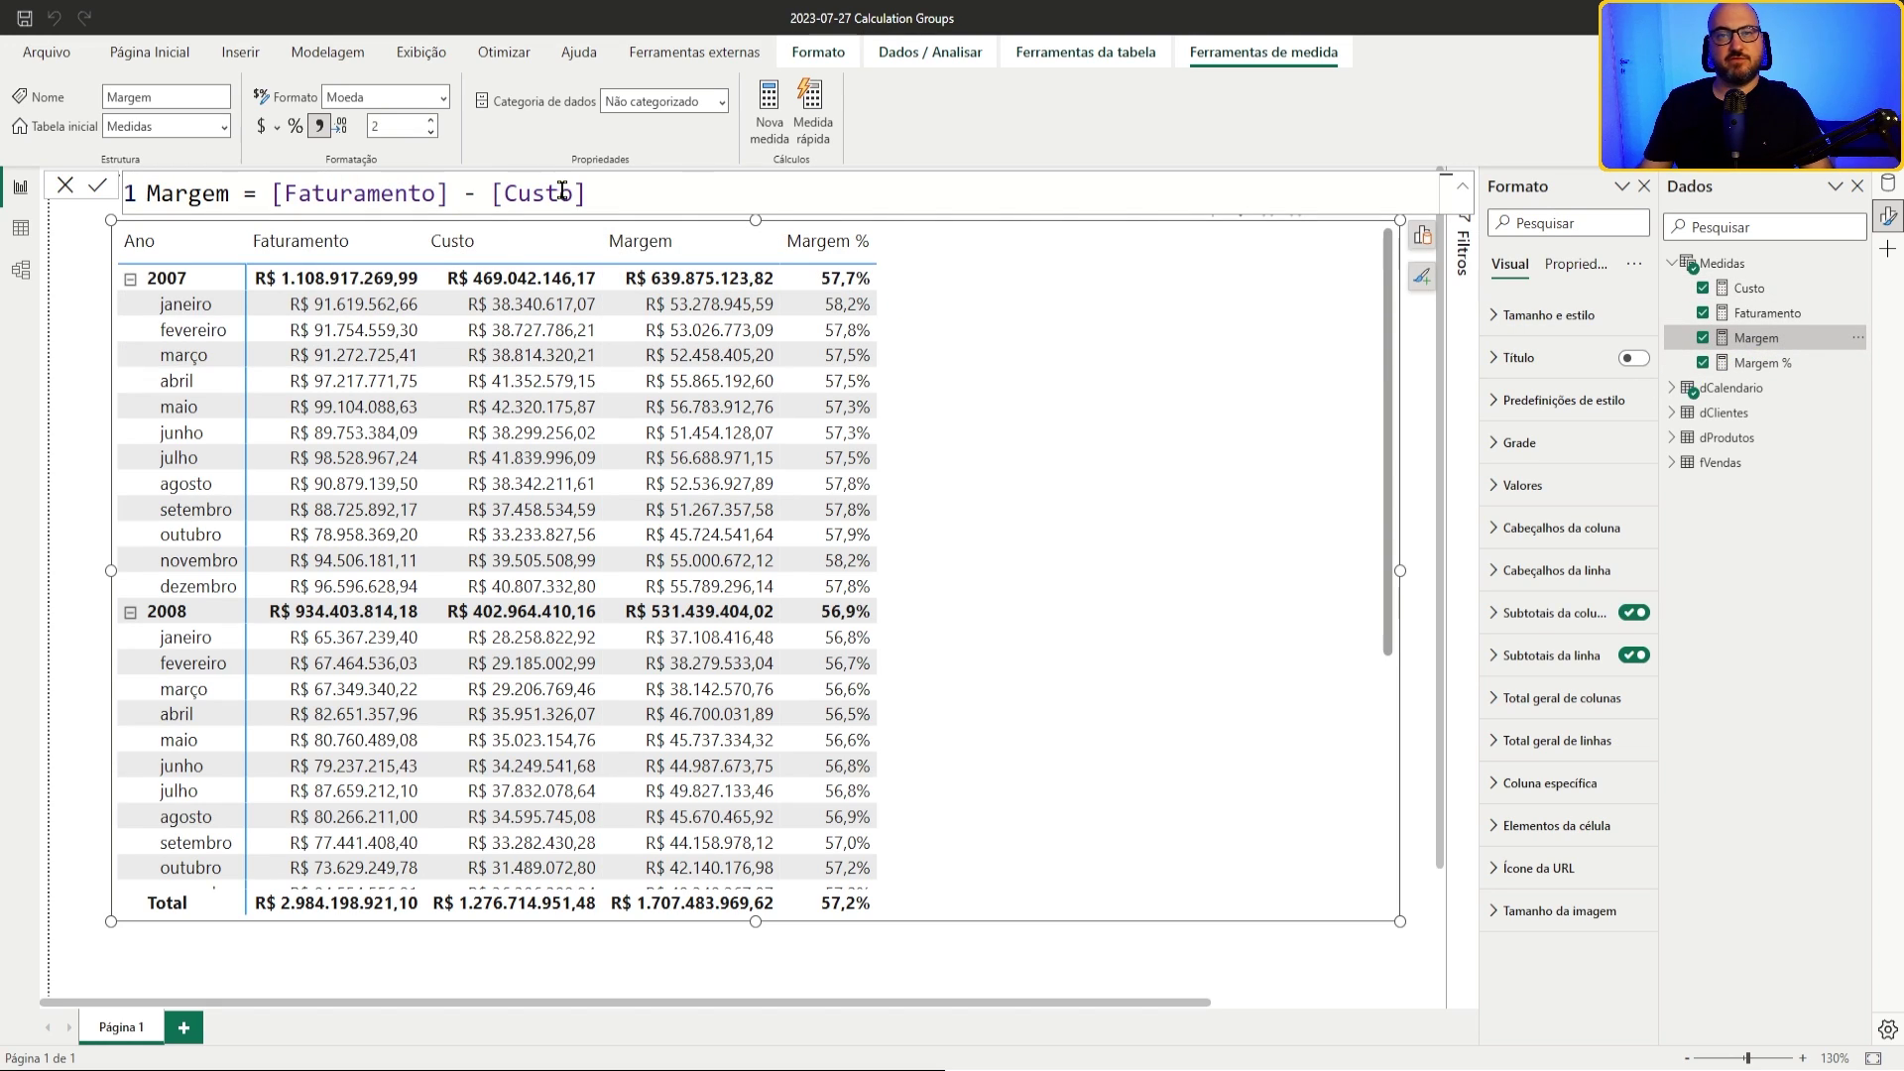
click(1770, 368)
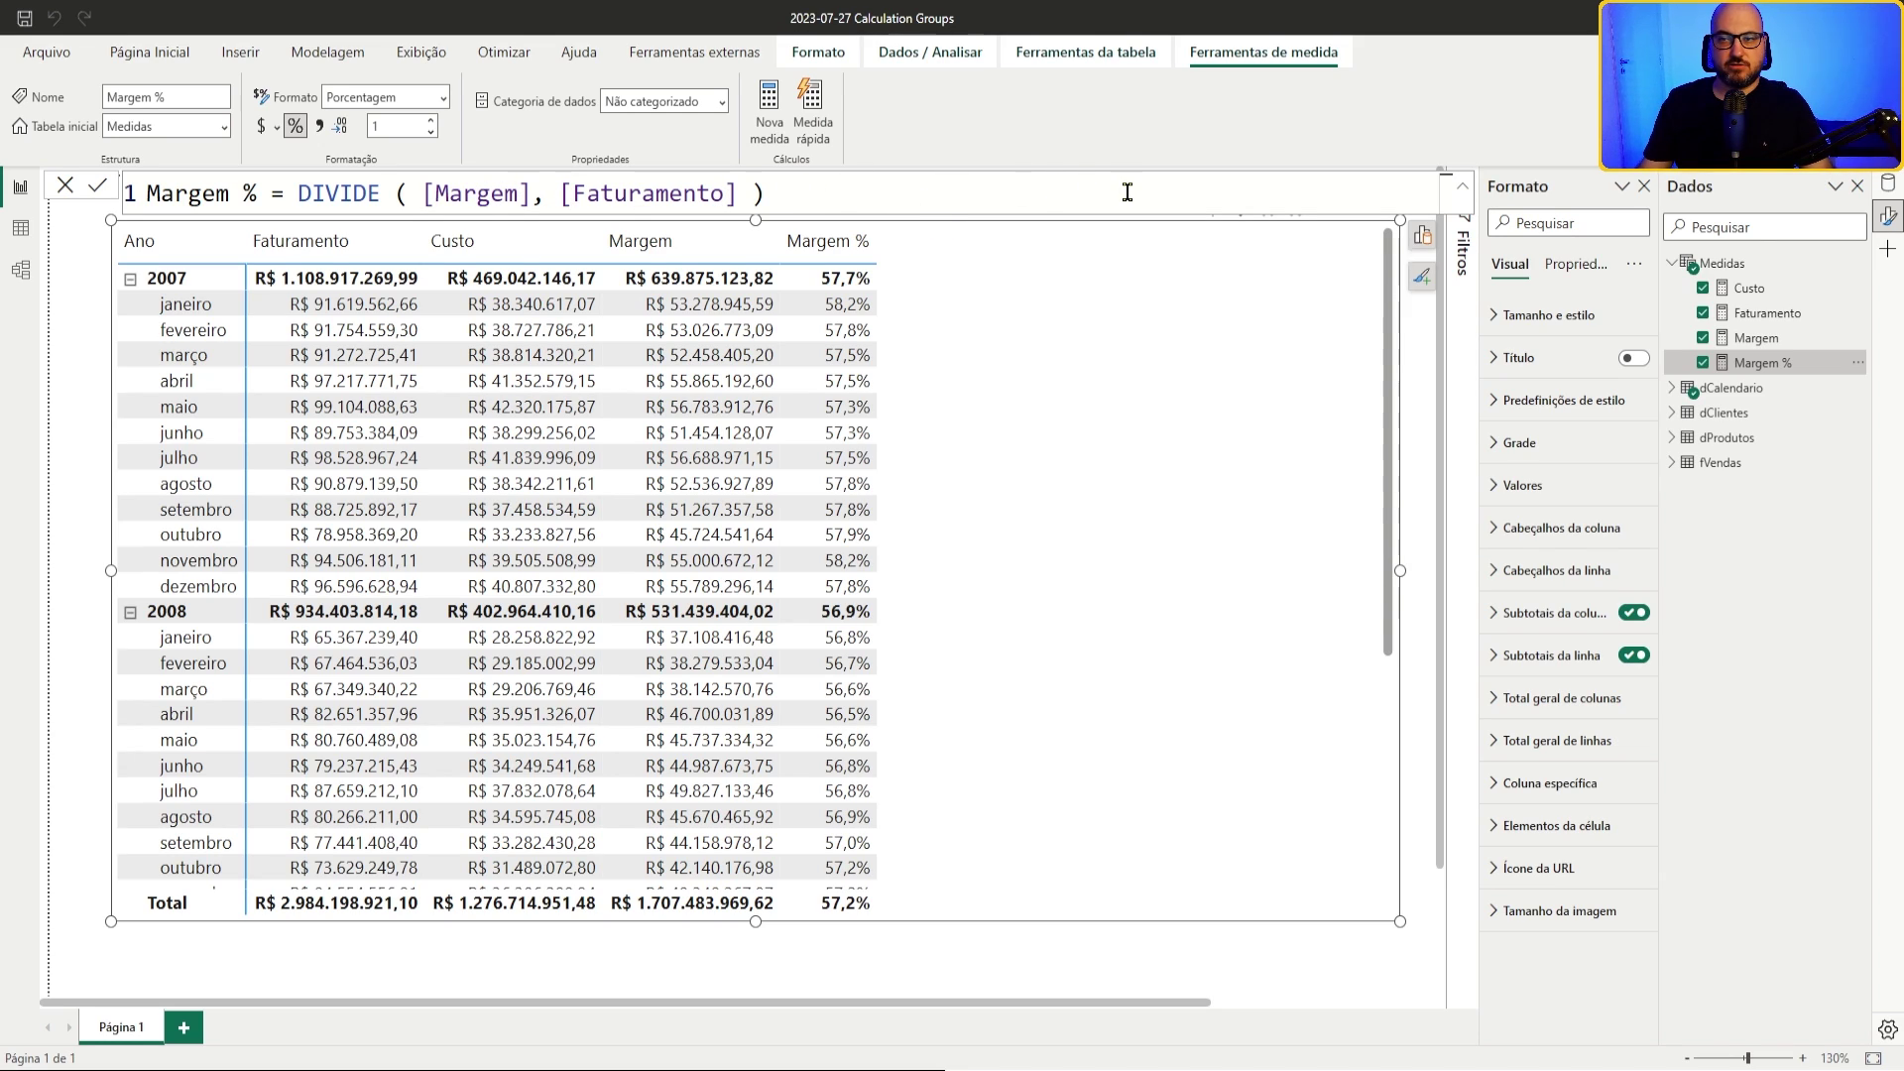
click(1466, 197)
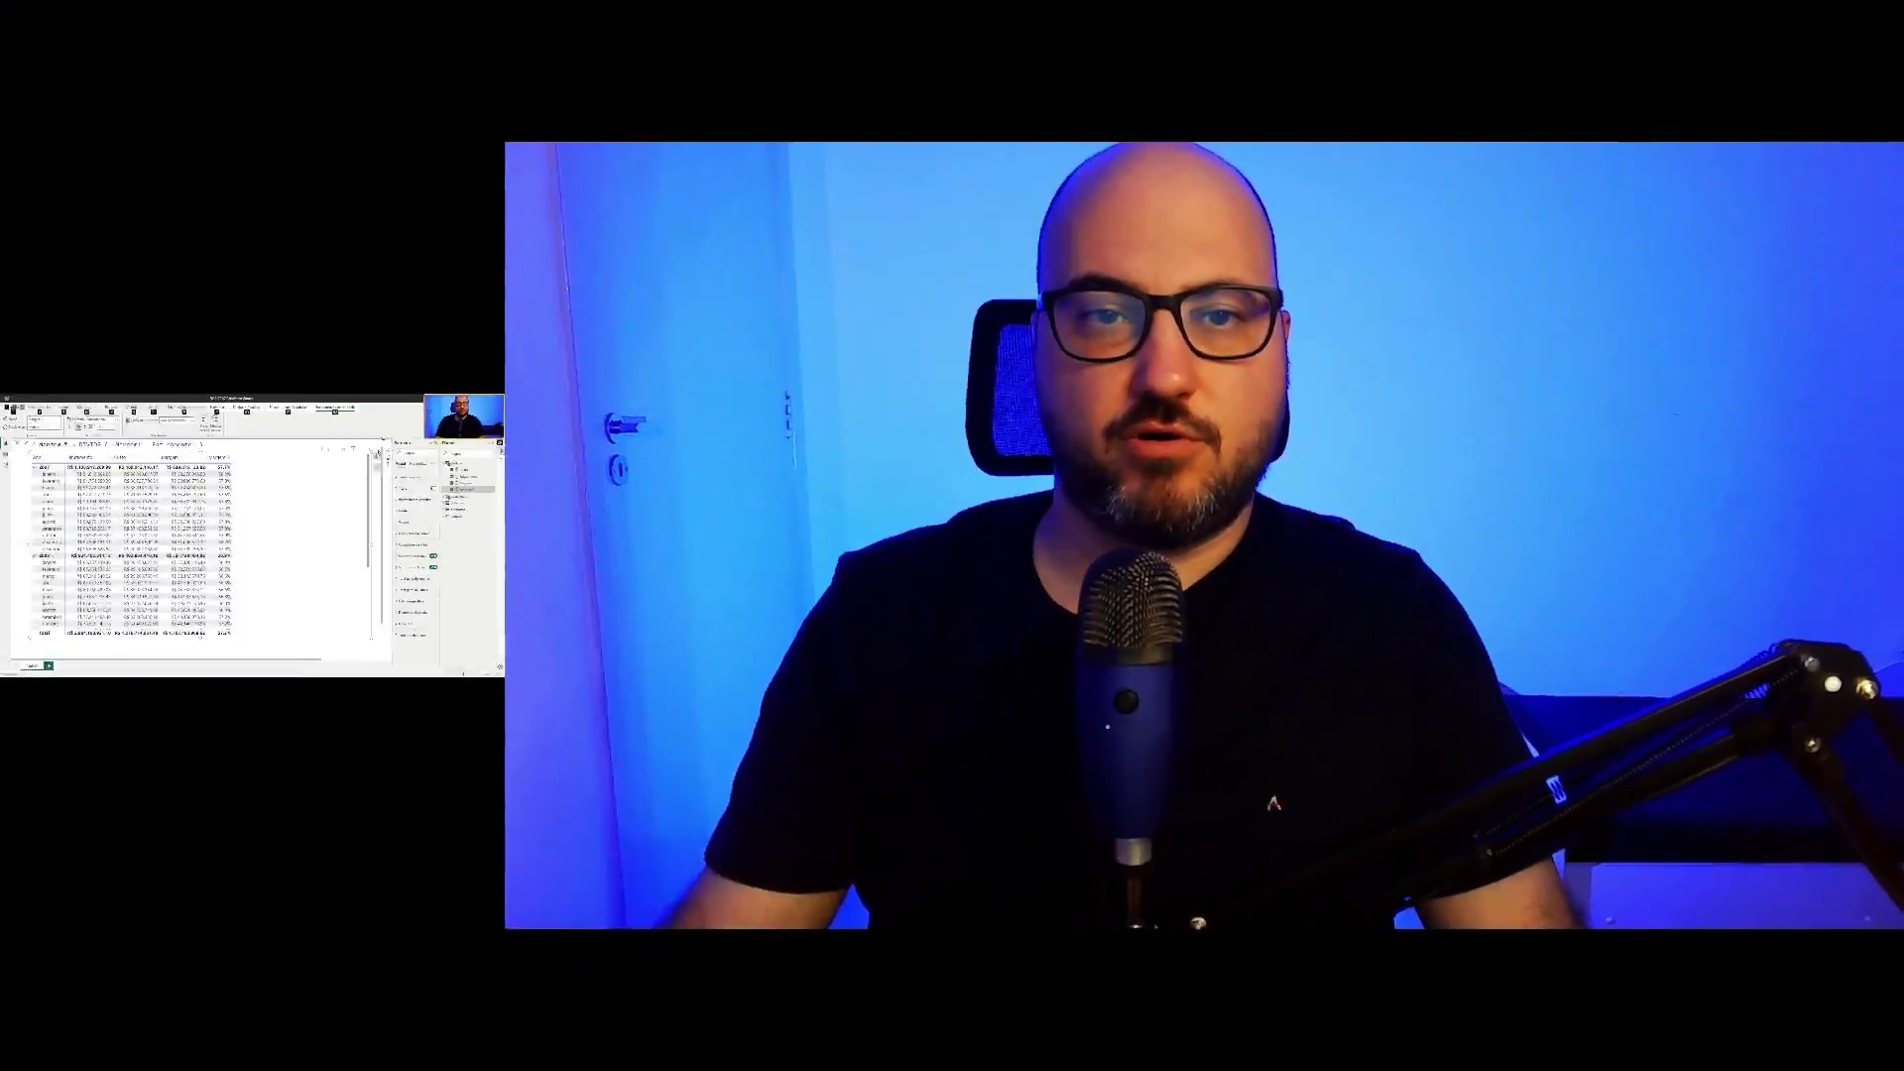
Step: Create a new measure in the Medidas table and name it Faturamento PY
click(1725, 264)
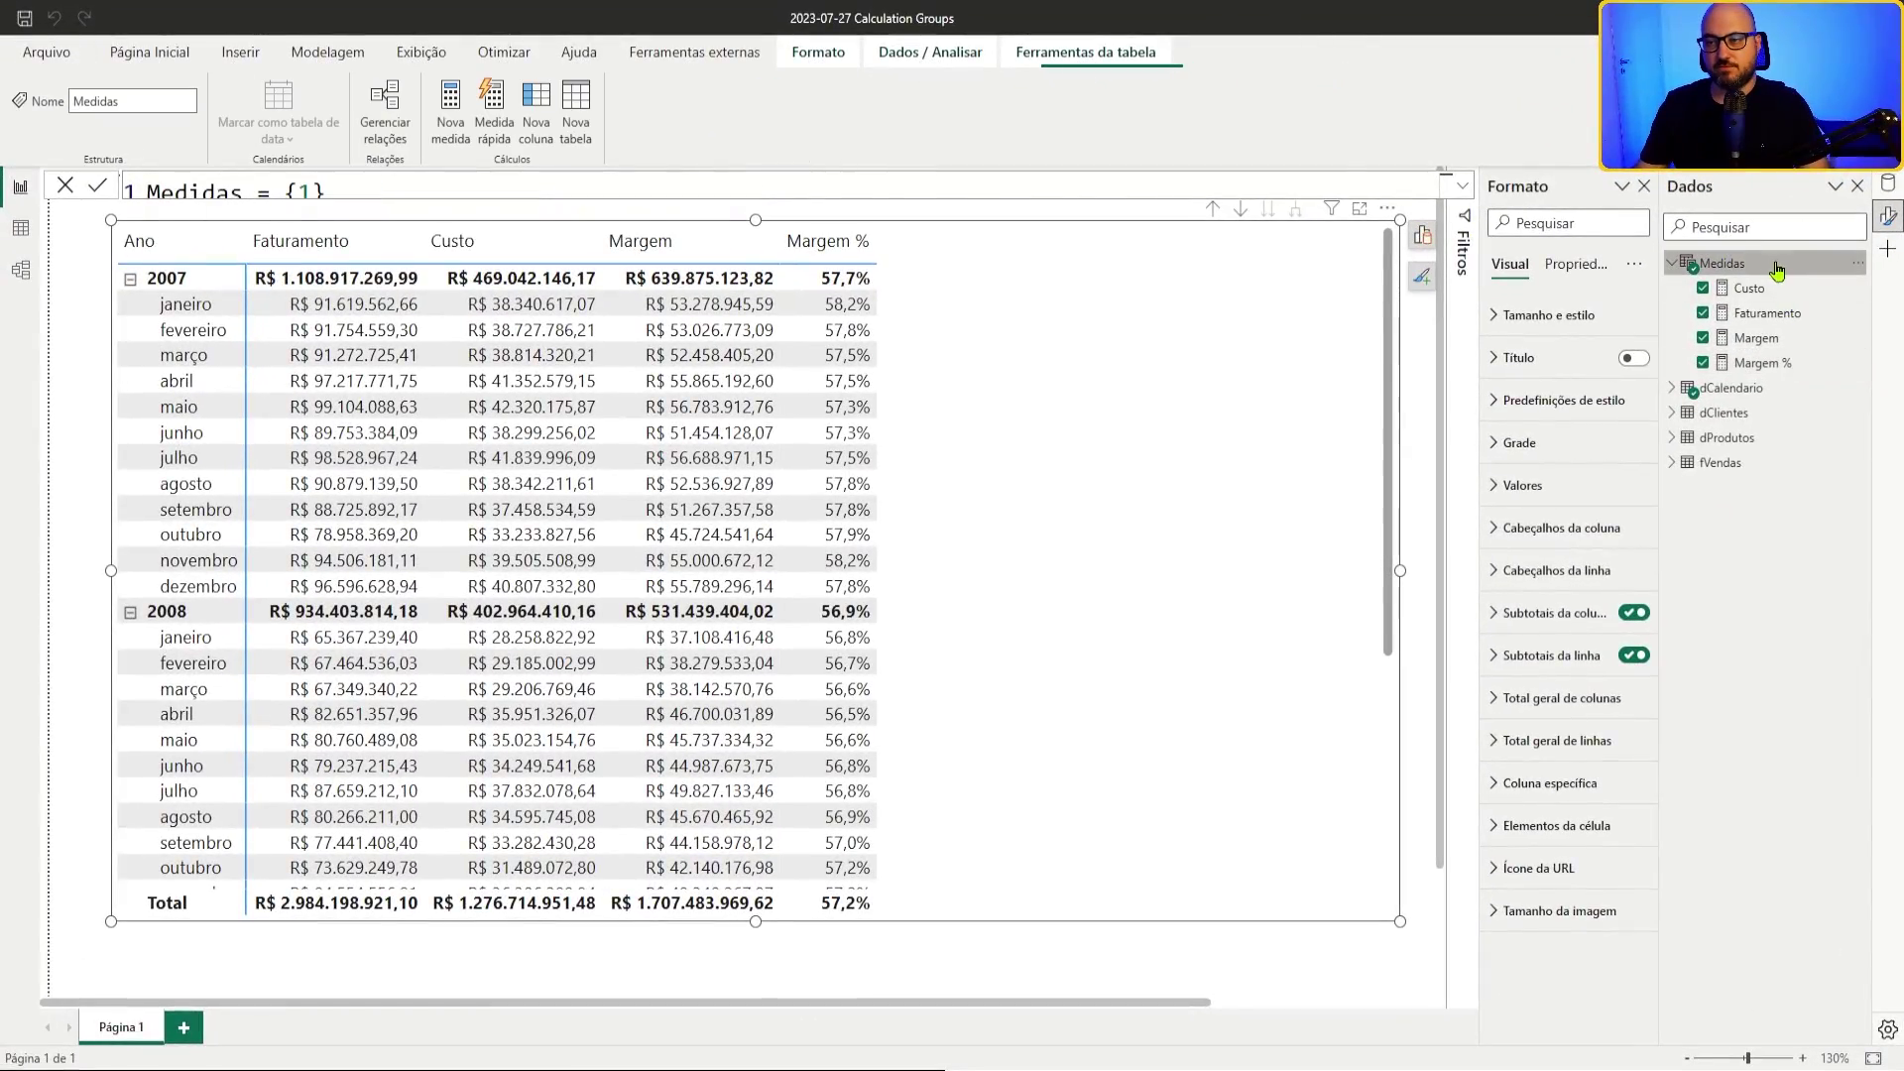
right_click(1725, 264)
key(Escape)
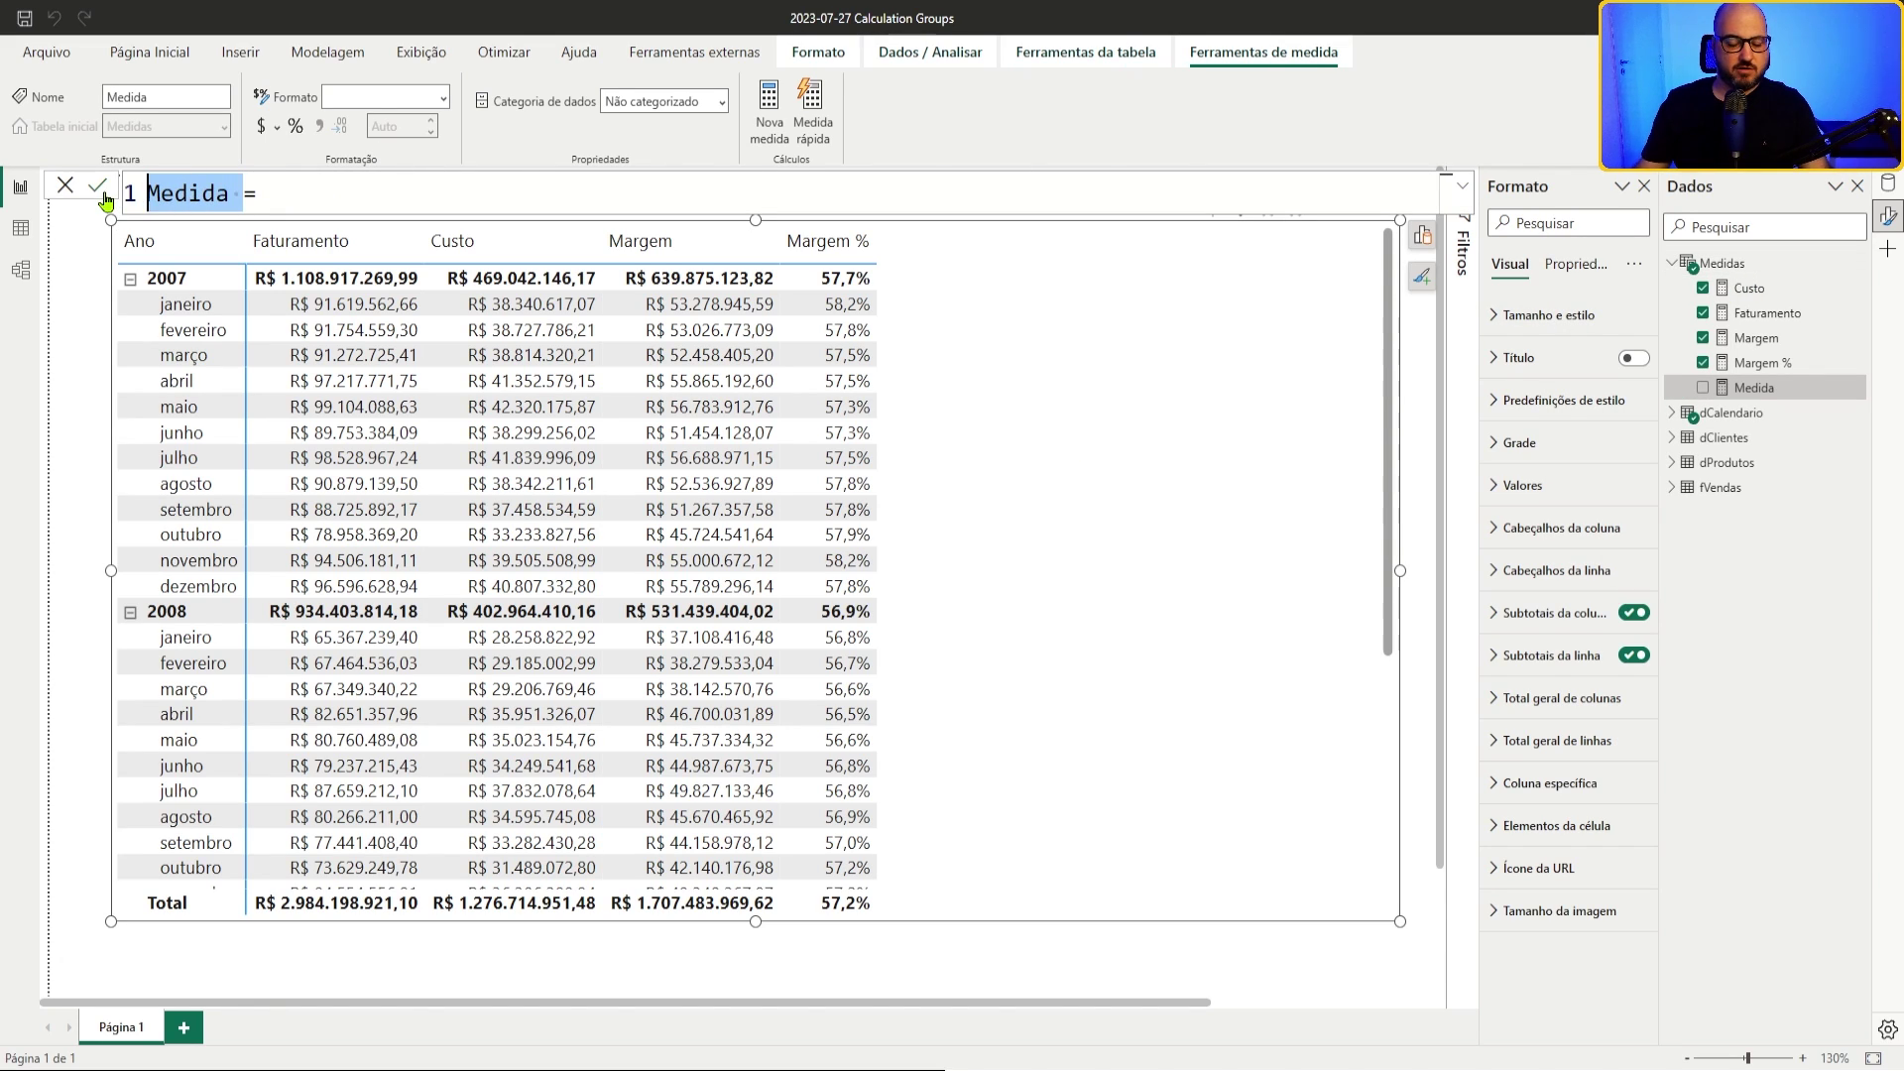
text(Faturamento PY)
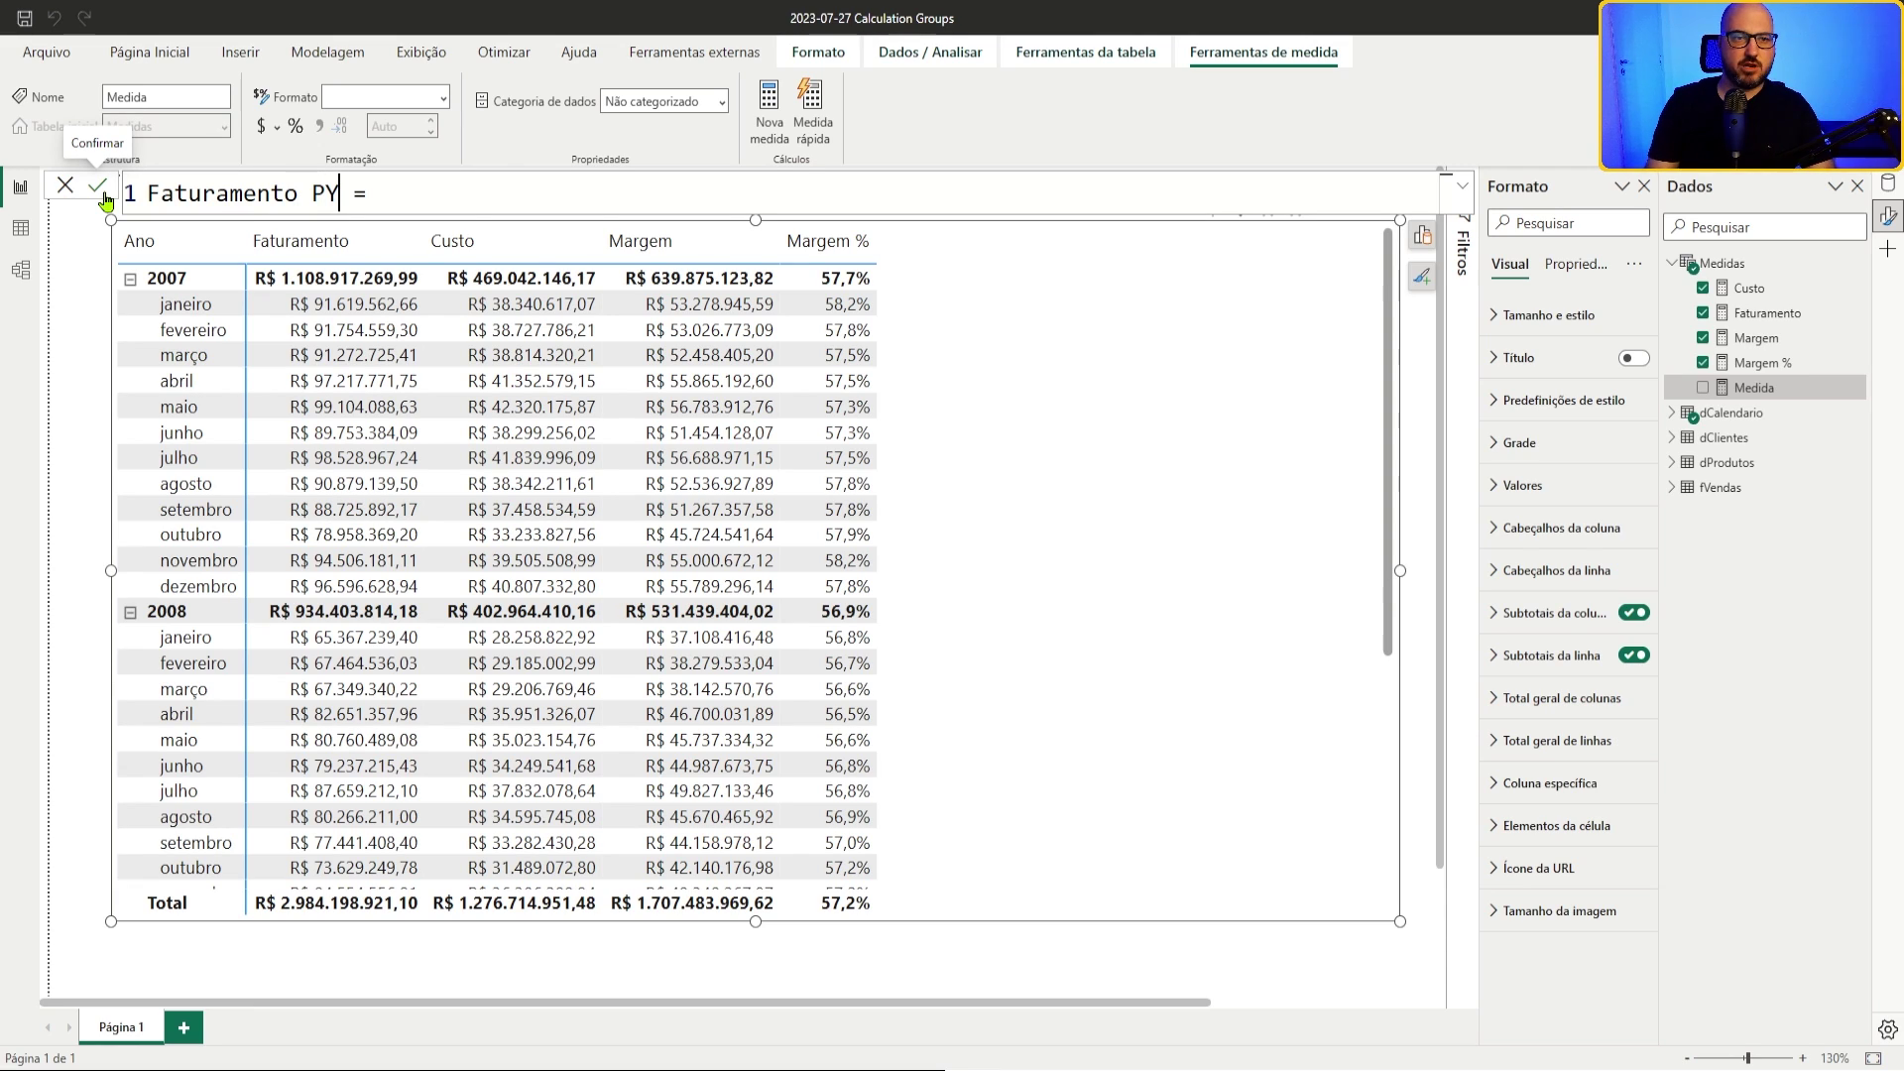
key(shift+Return)
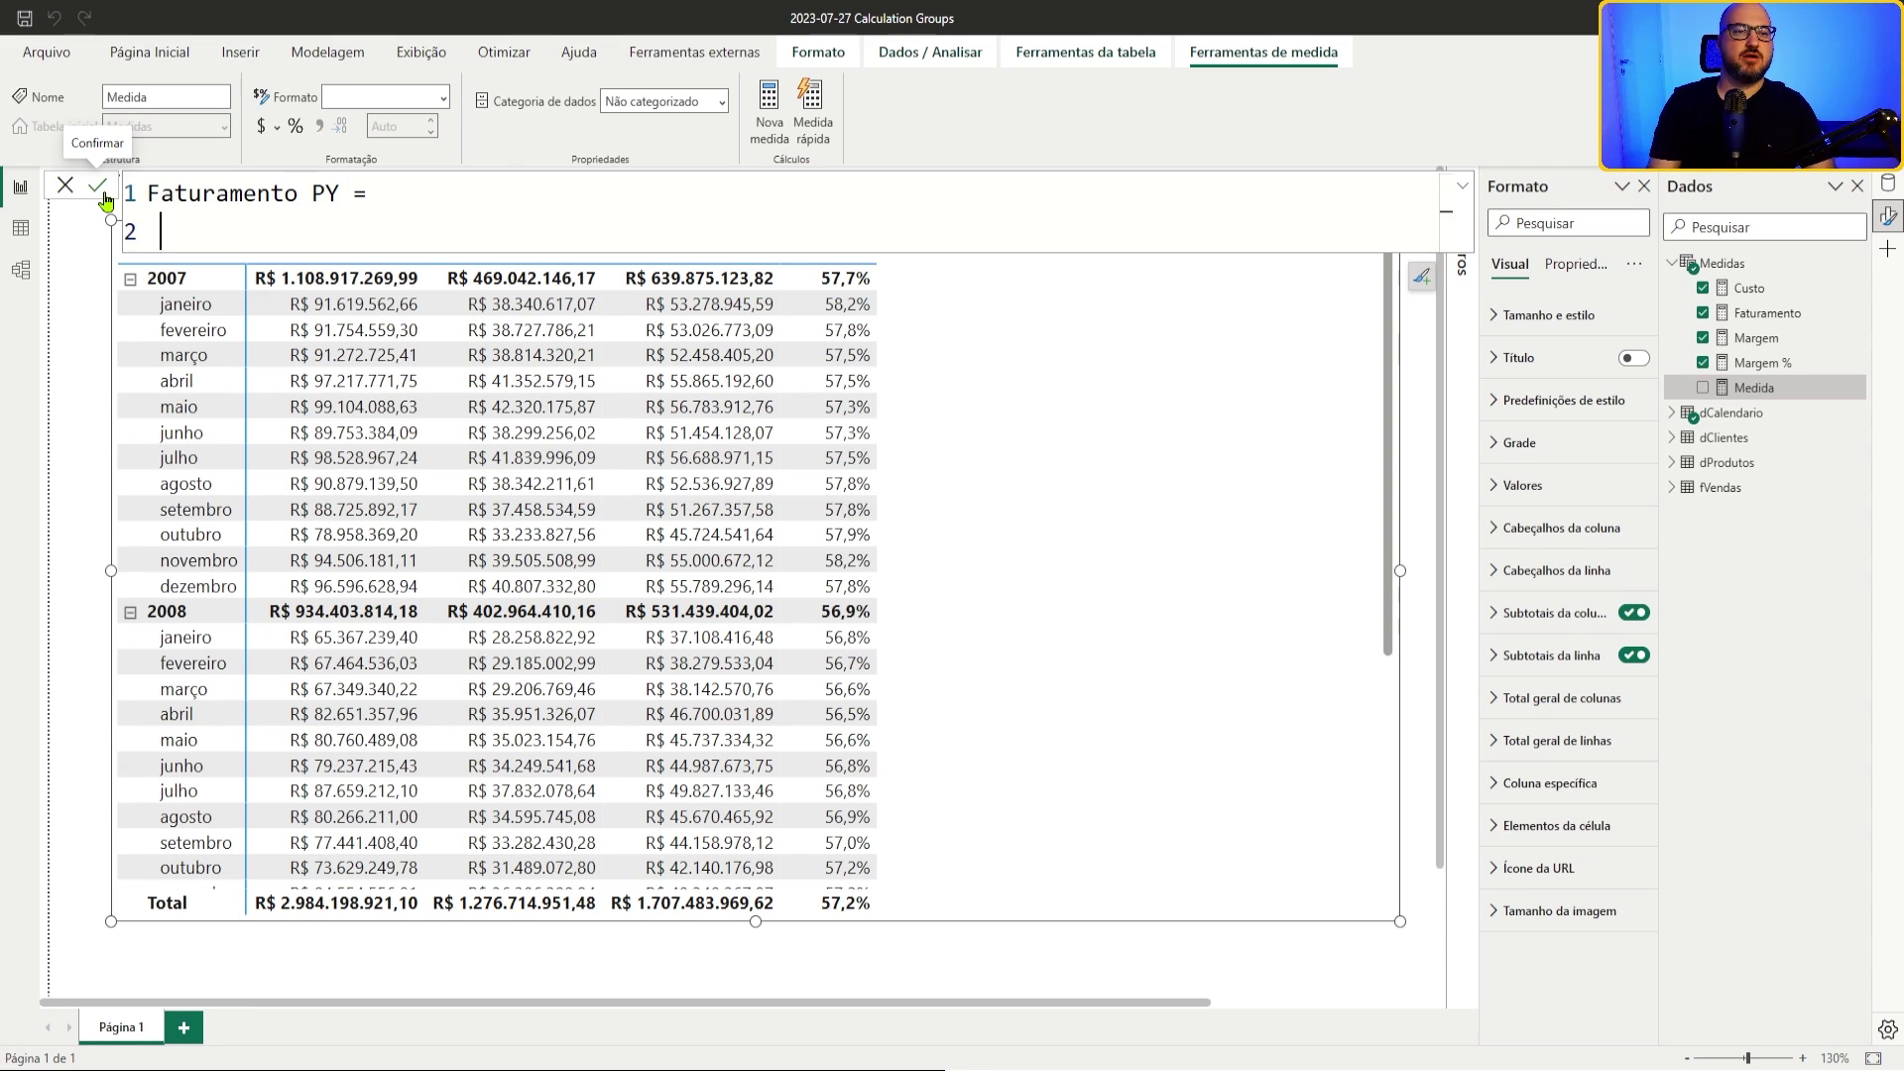
Step: Define Faturamento PY as CALCULATE of [Faturamento] with SAMEPERIODLASTYEAR( dCalendario[Data] ) and commit the measure
text(CALCULATE()
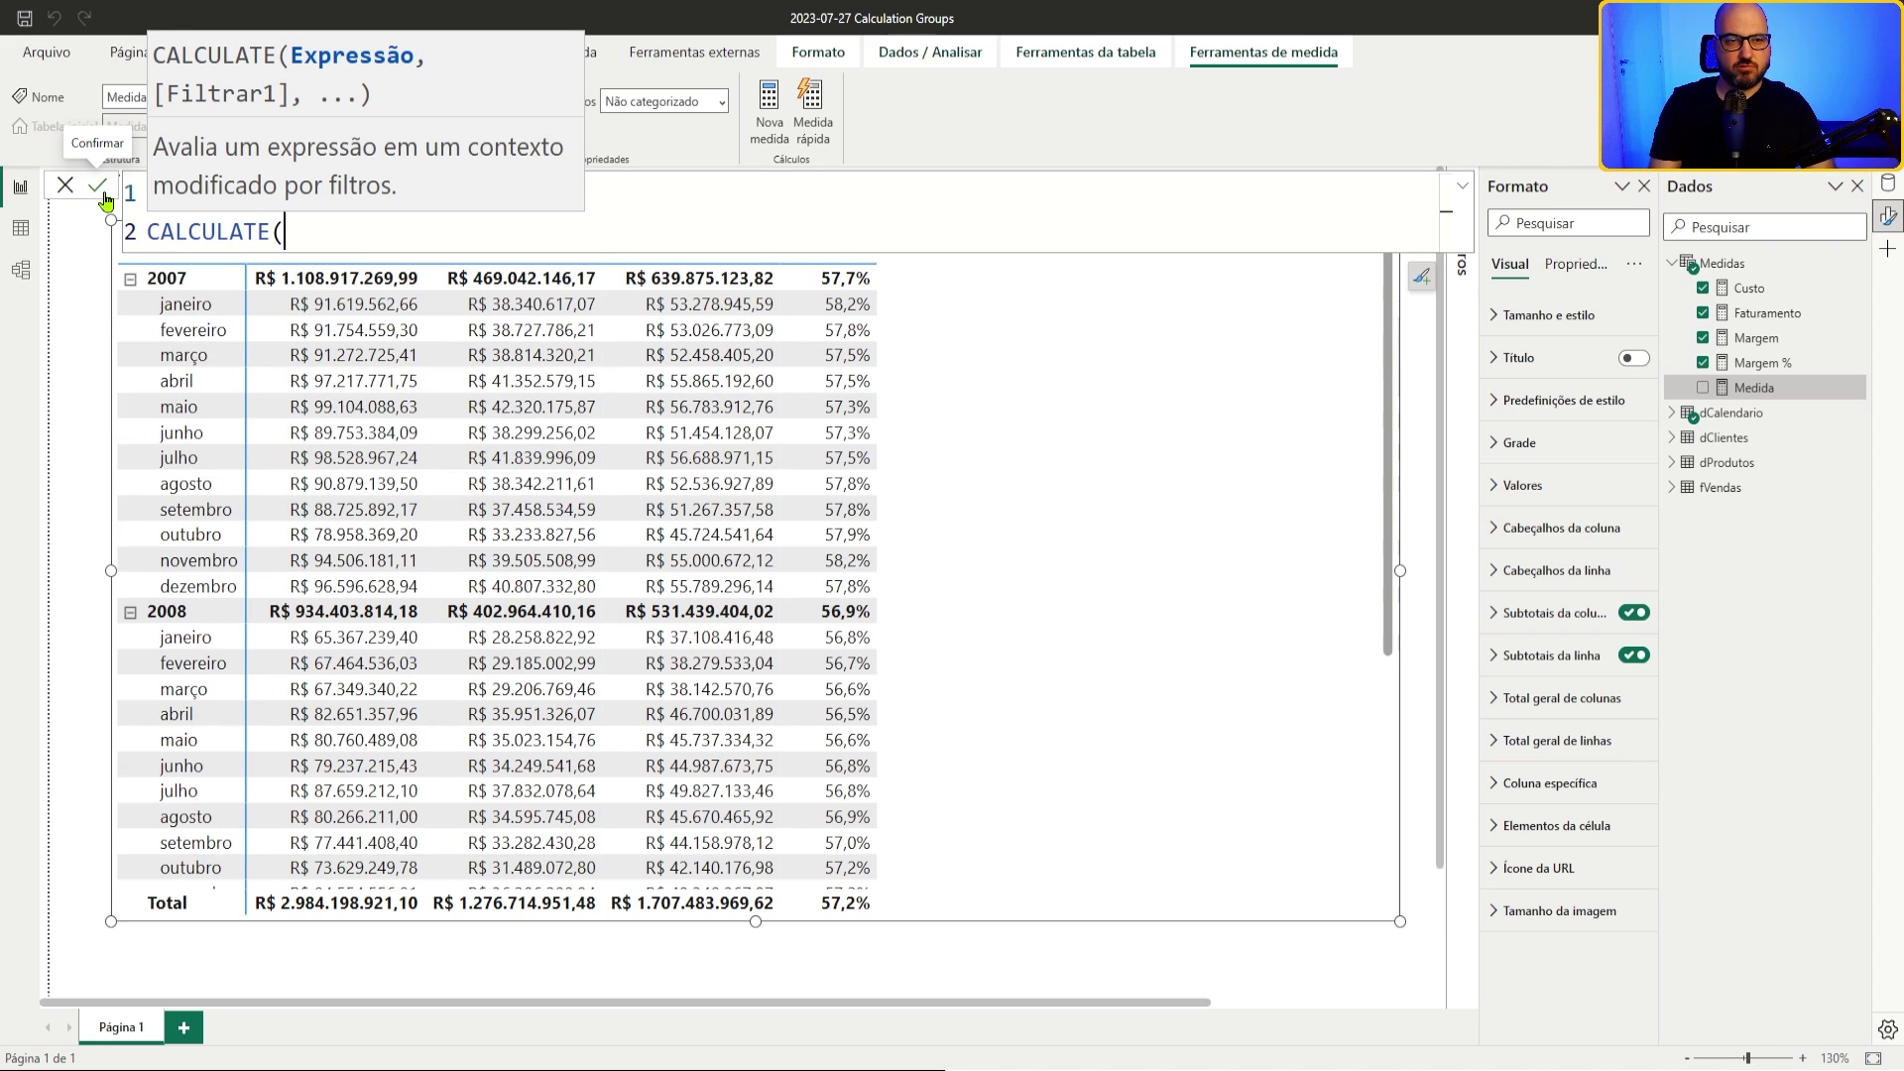
key(shift+Return)
text([F)
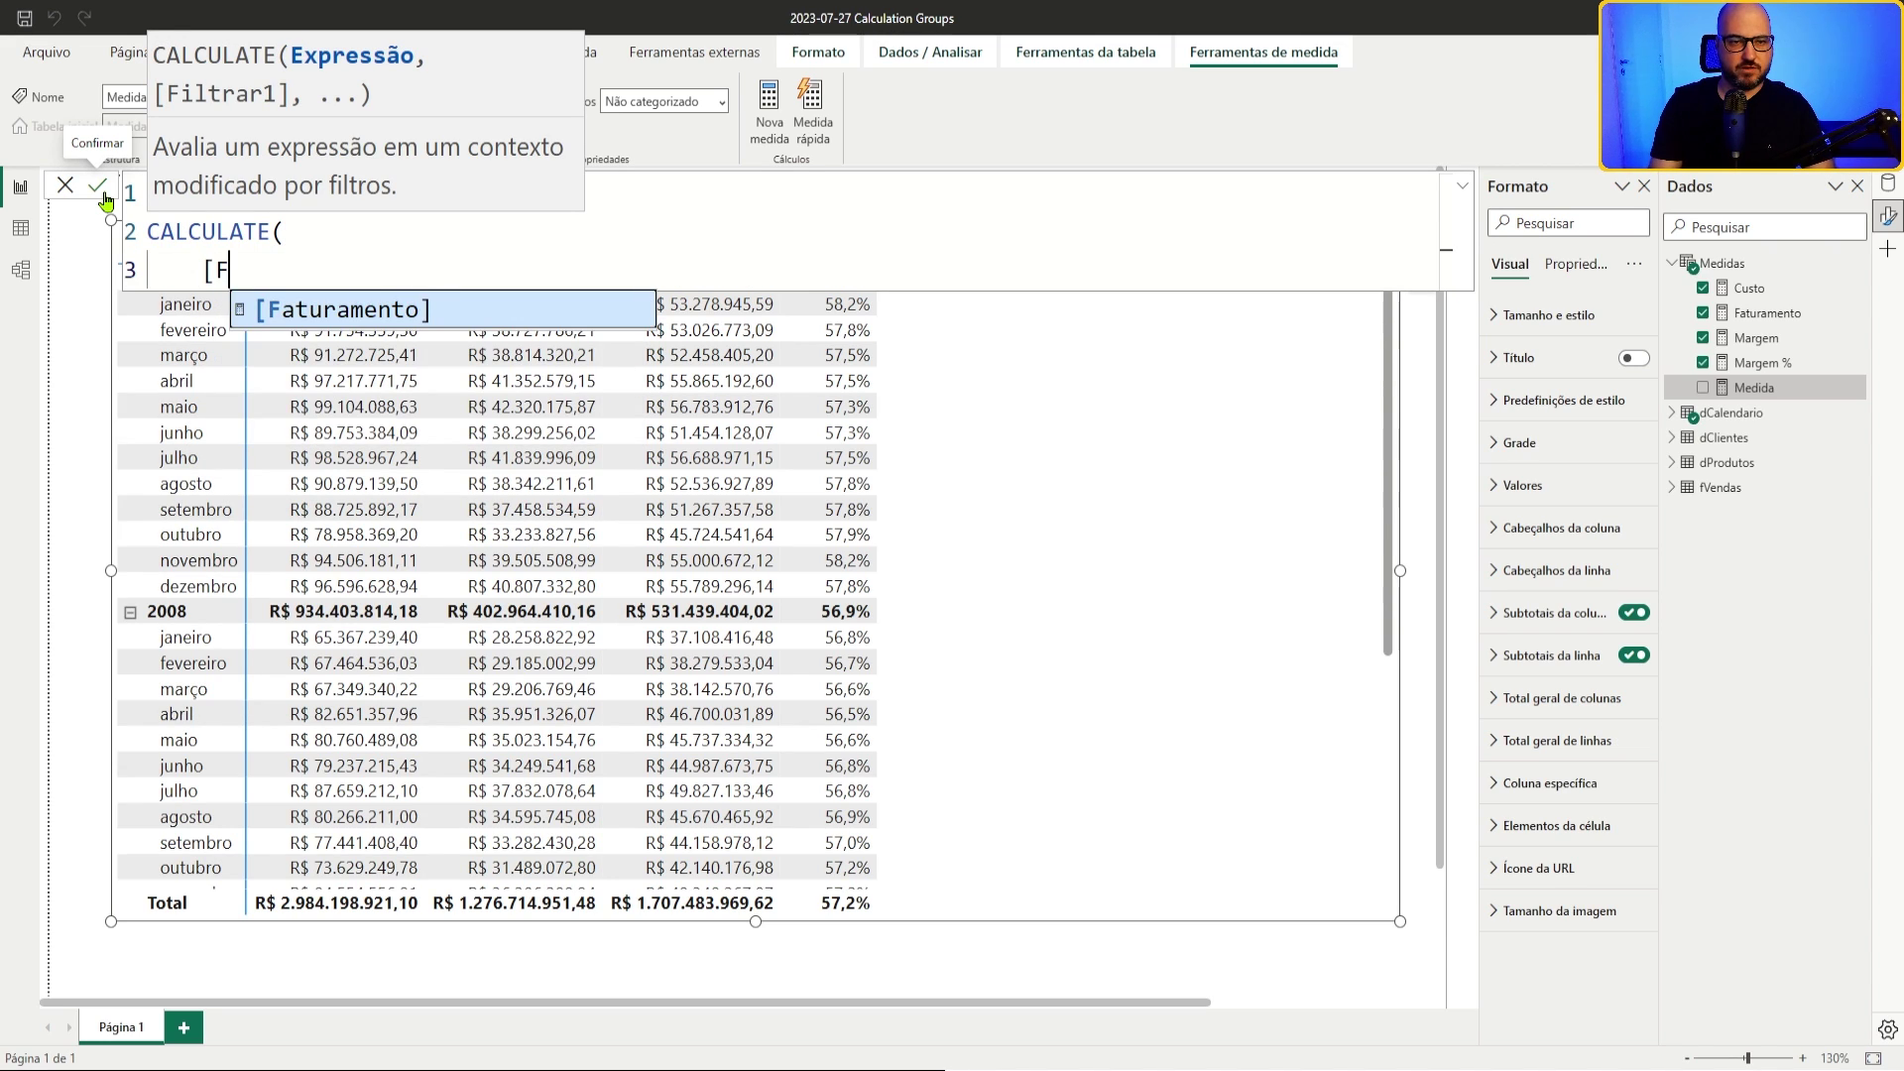
text(aturamento],)
key(shift+Return)
text(SAMEPERIODLASTYEAR( dCa)
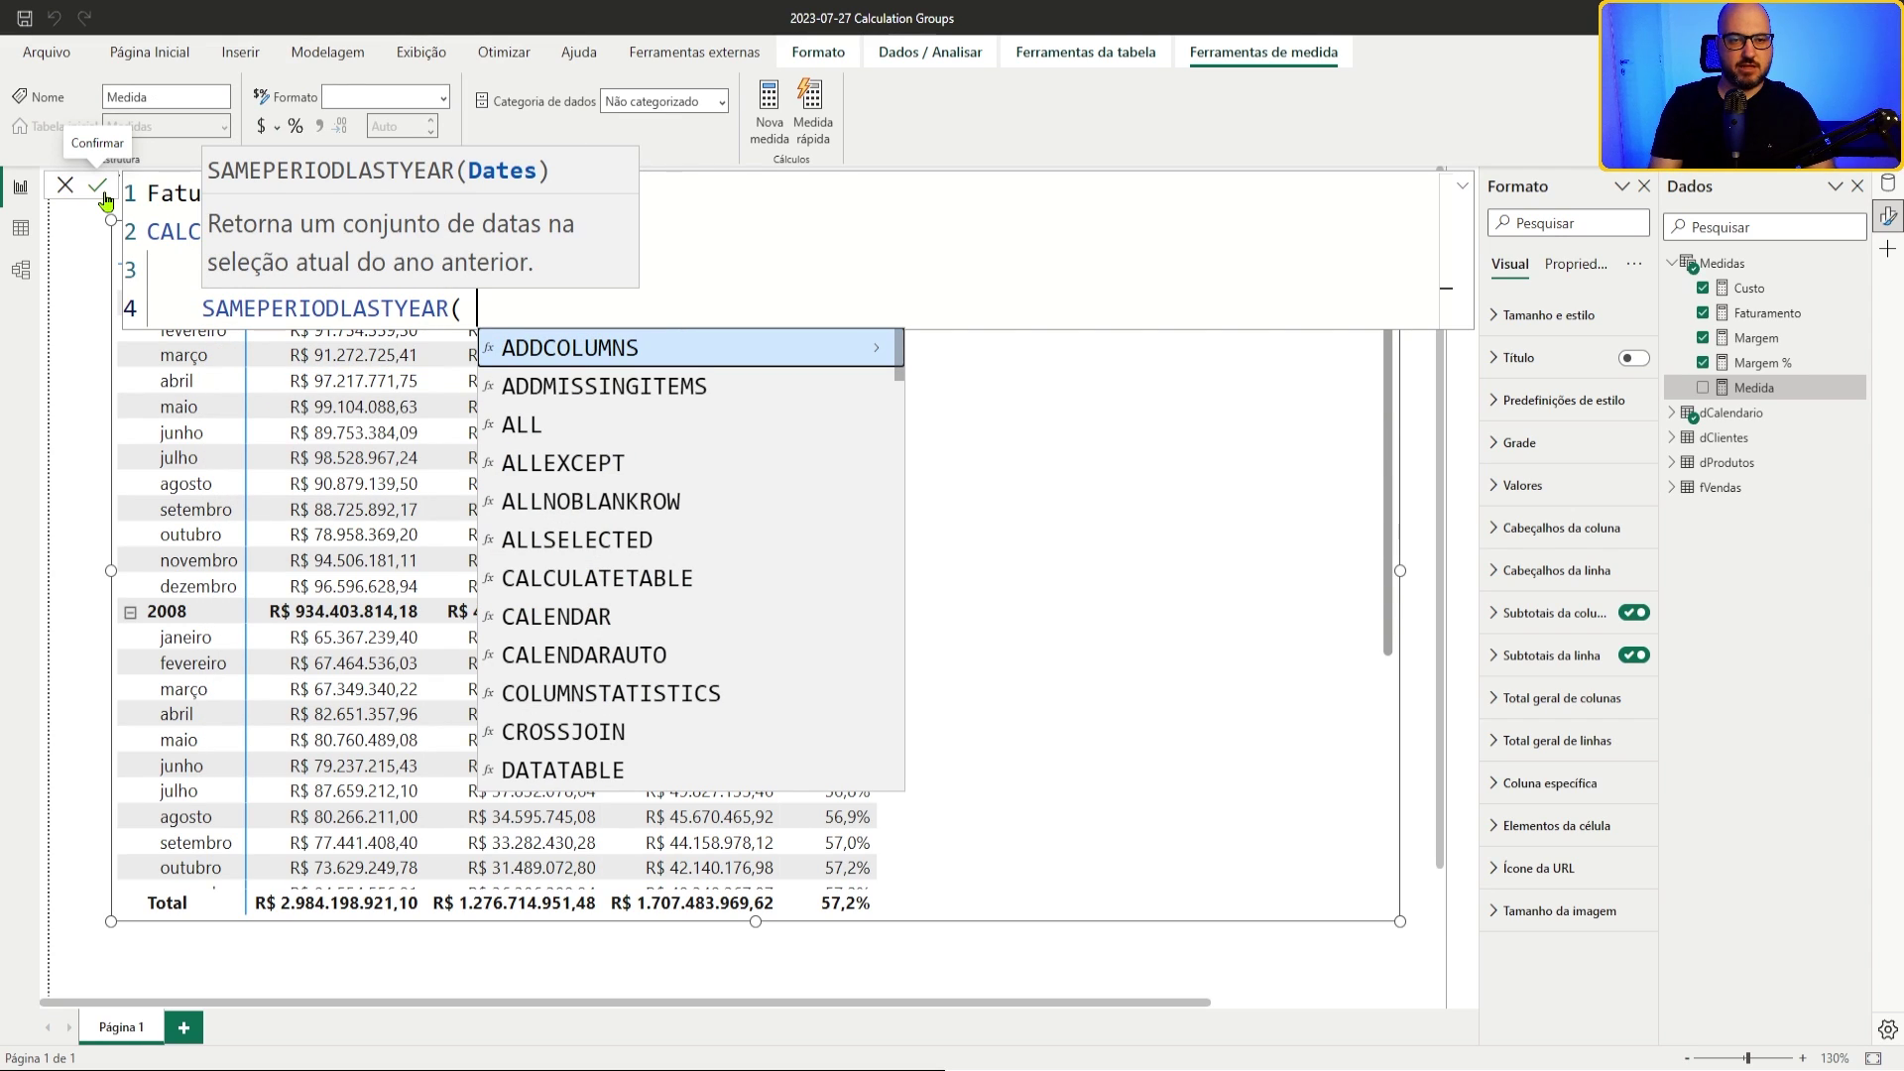
key(Down)
key(Down)
key(Tab)
text())
click(104, 196)
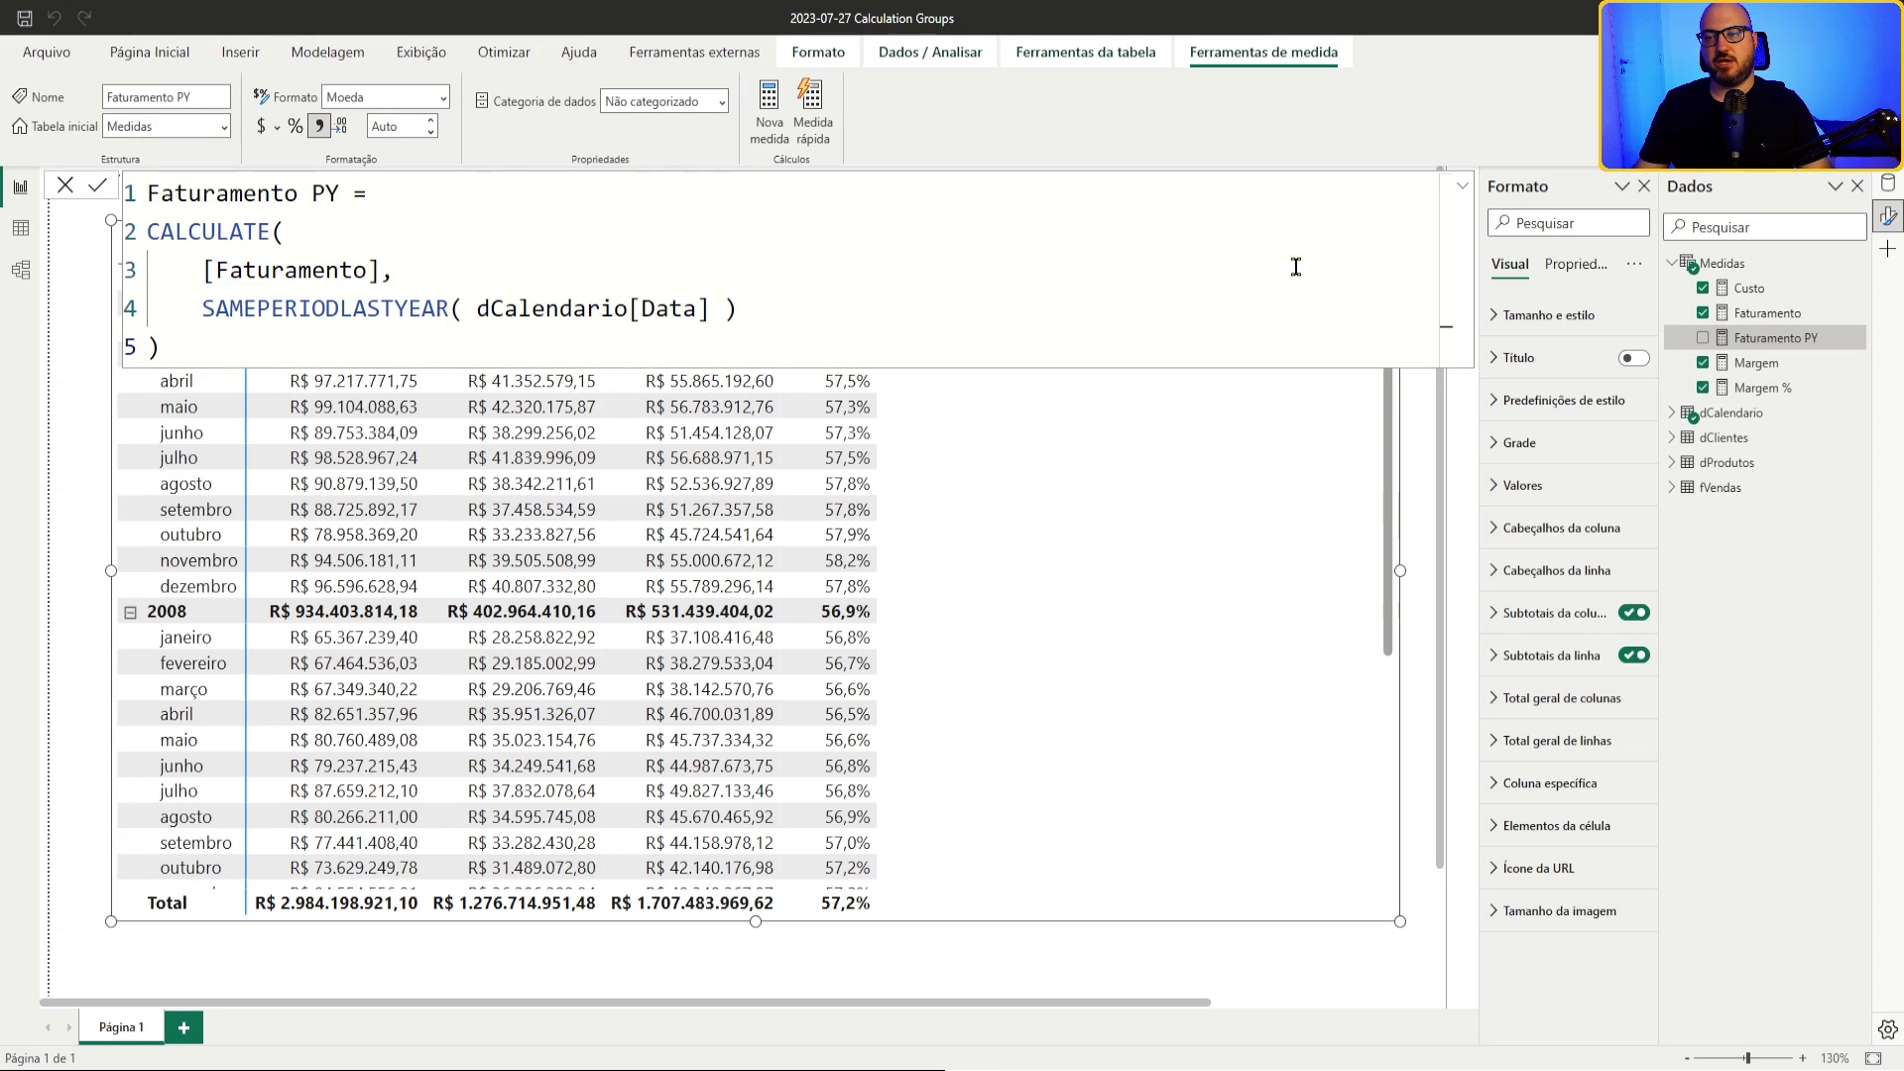
Step: Add a second report page and copy the matrix from Página 1 onto it
drag(1764, 342, 1676, 342)
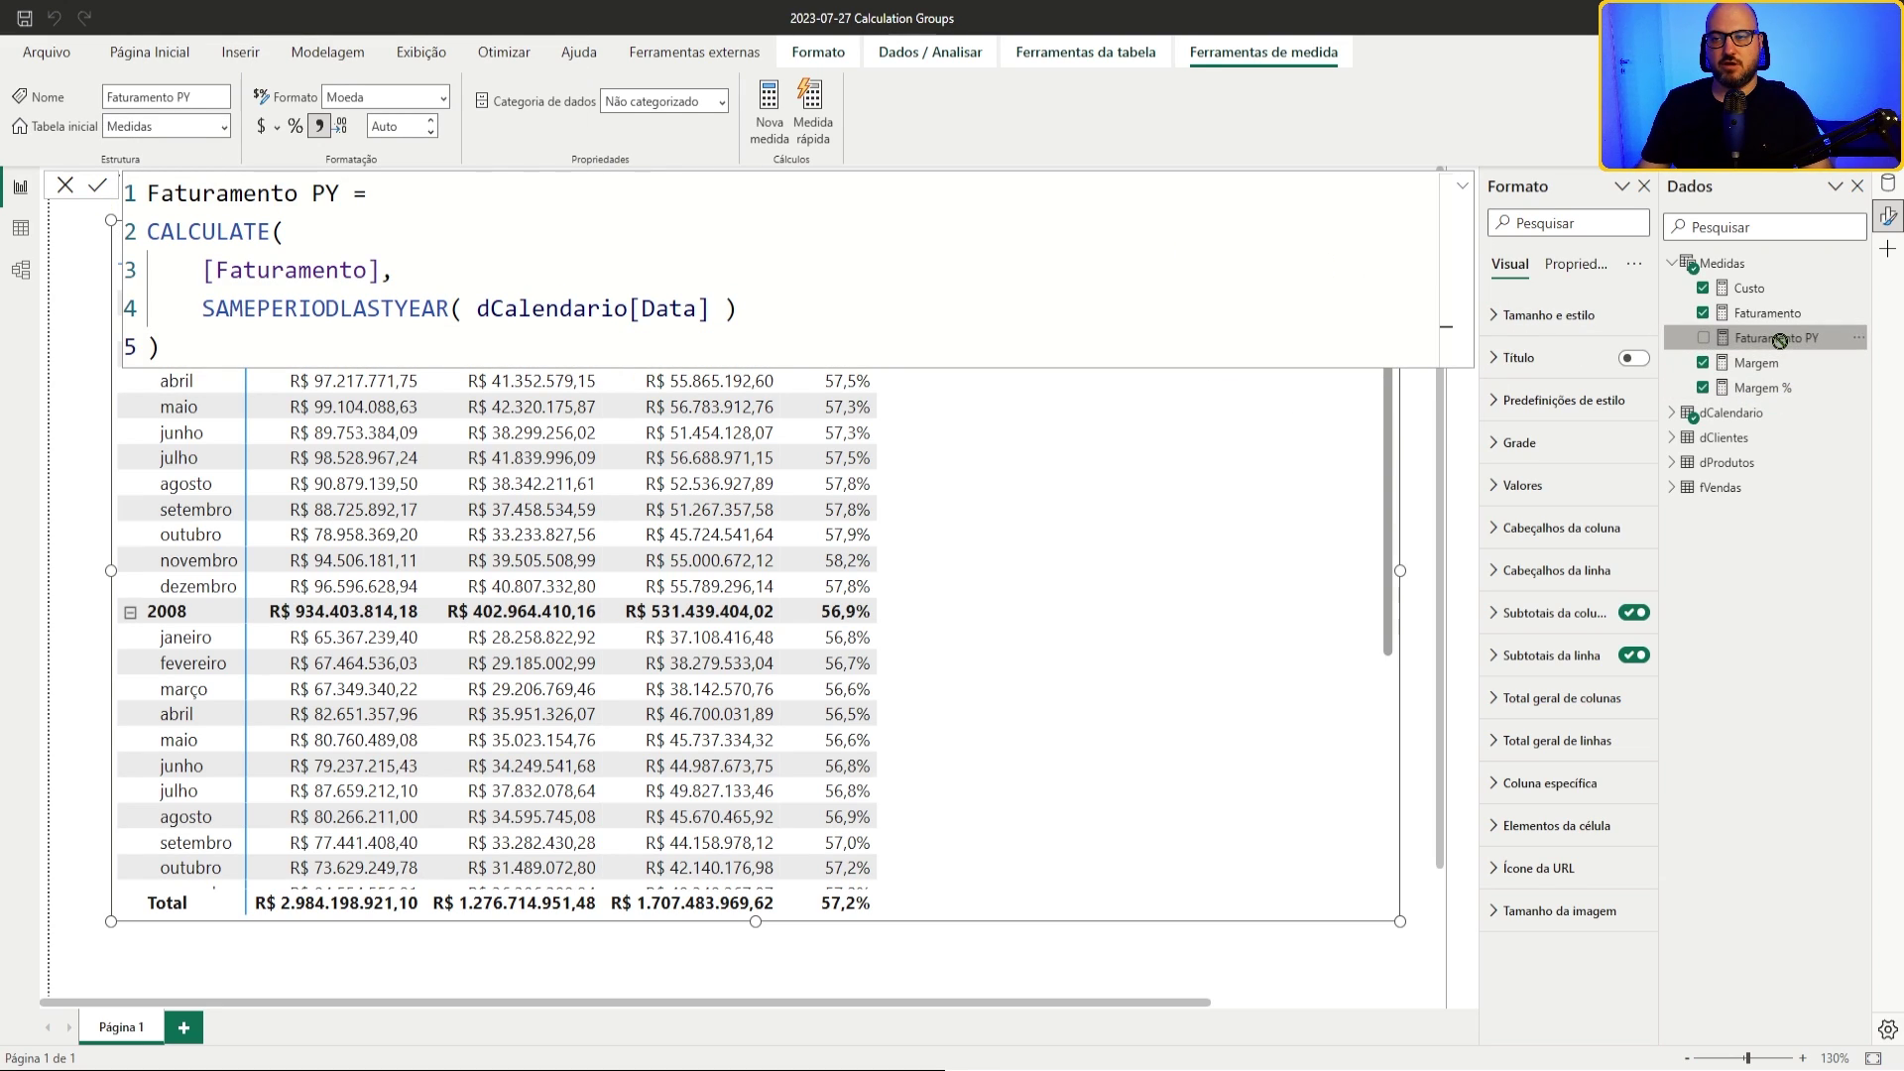
click(184, 1037)
click(120, 1028)
click(1078, 815)
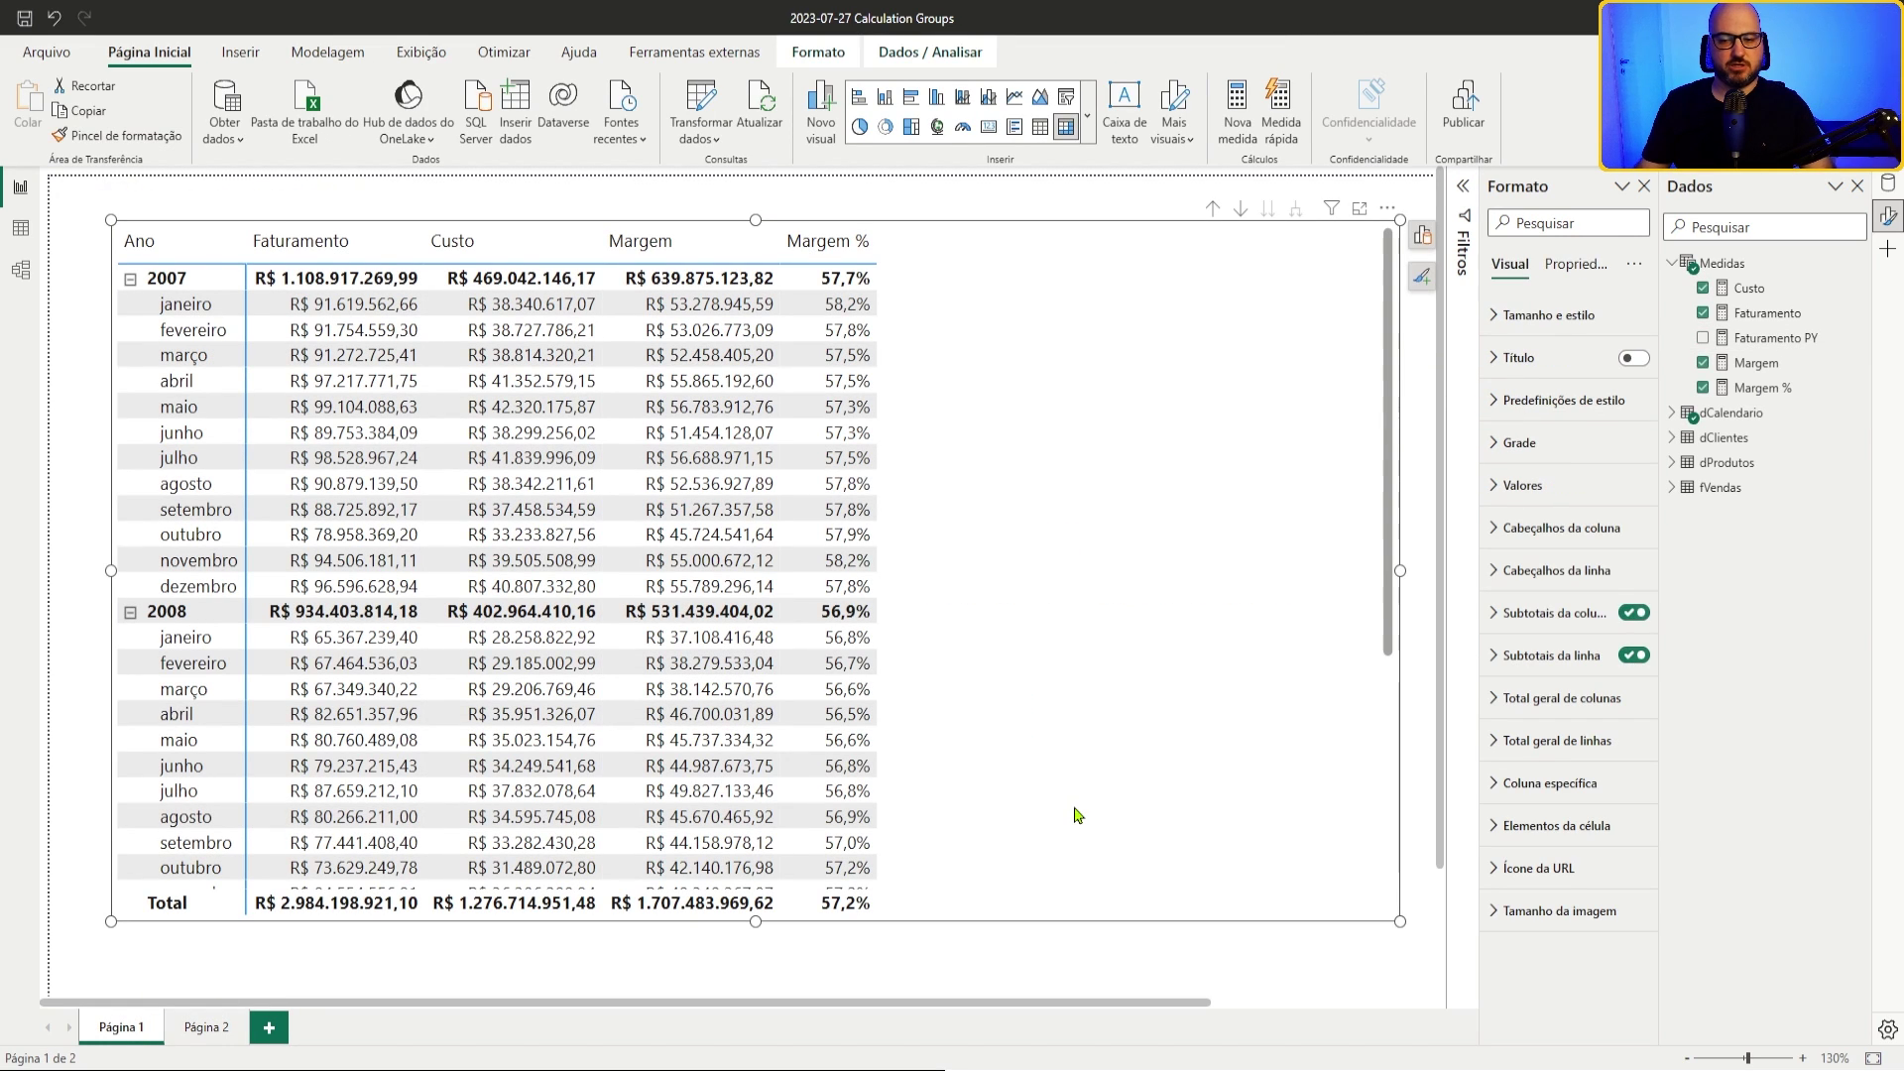
key(ctrl+c)
click(206, 1026)
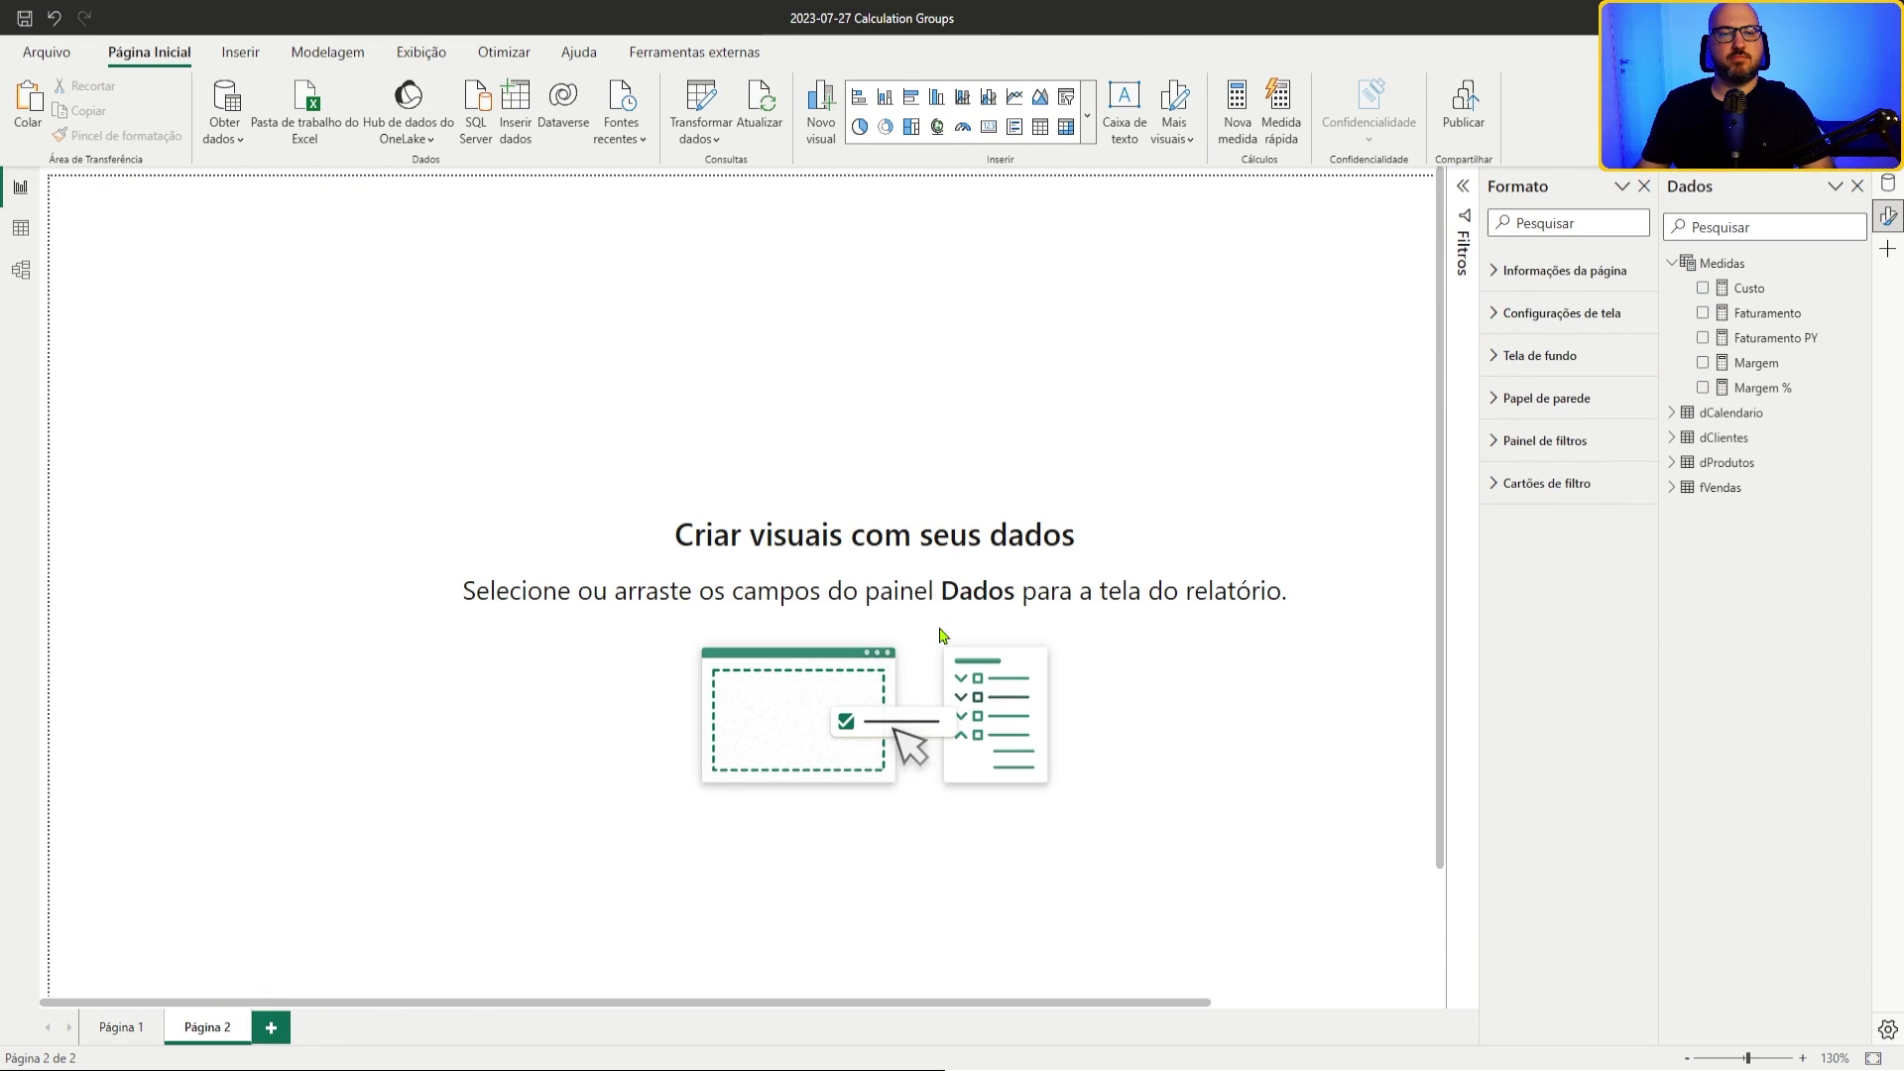
key(ctrl+v)
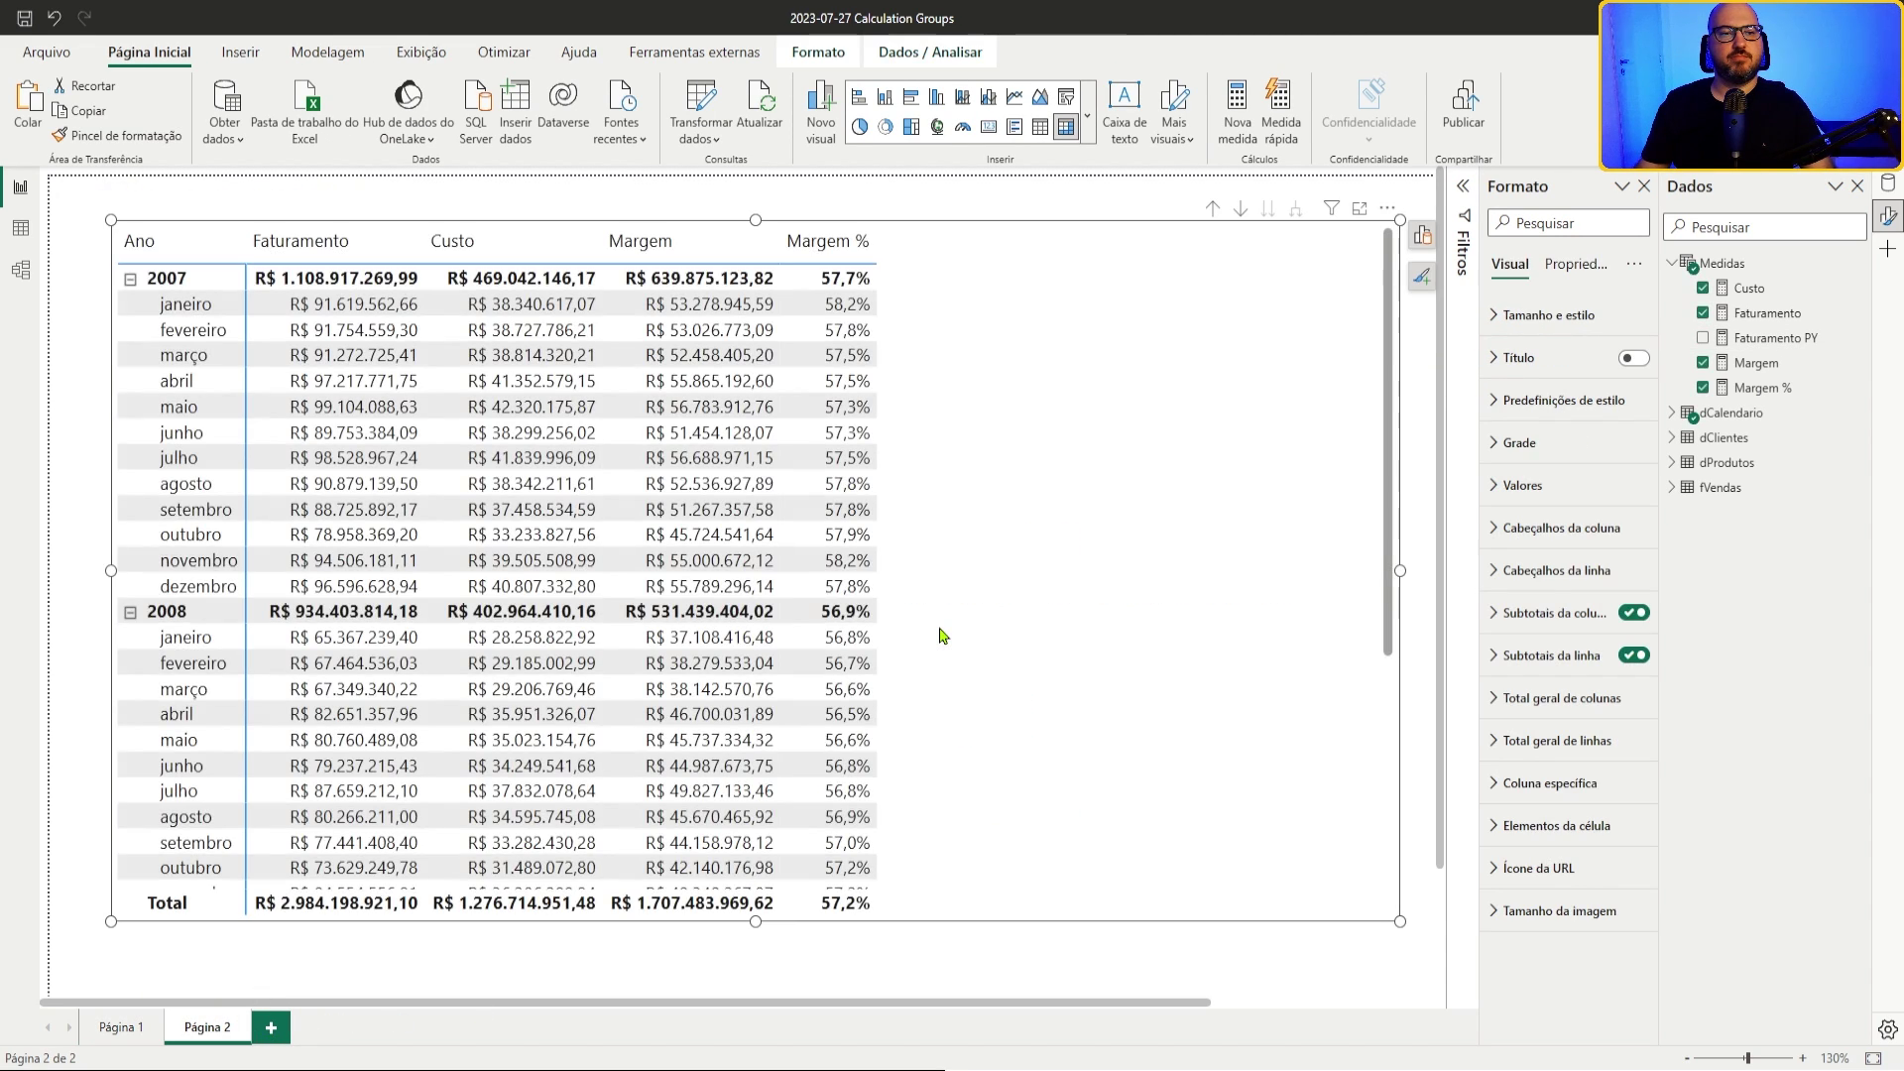
Step: Replace the Margem %, Margem and Custo values in the copied matrix with the Faturamento PY measure
click(1423, 238)
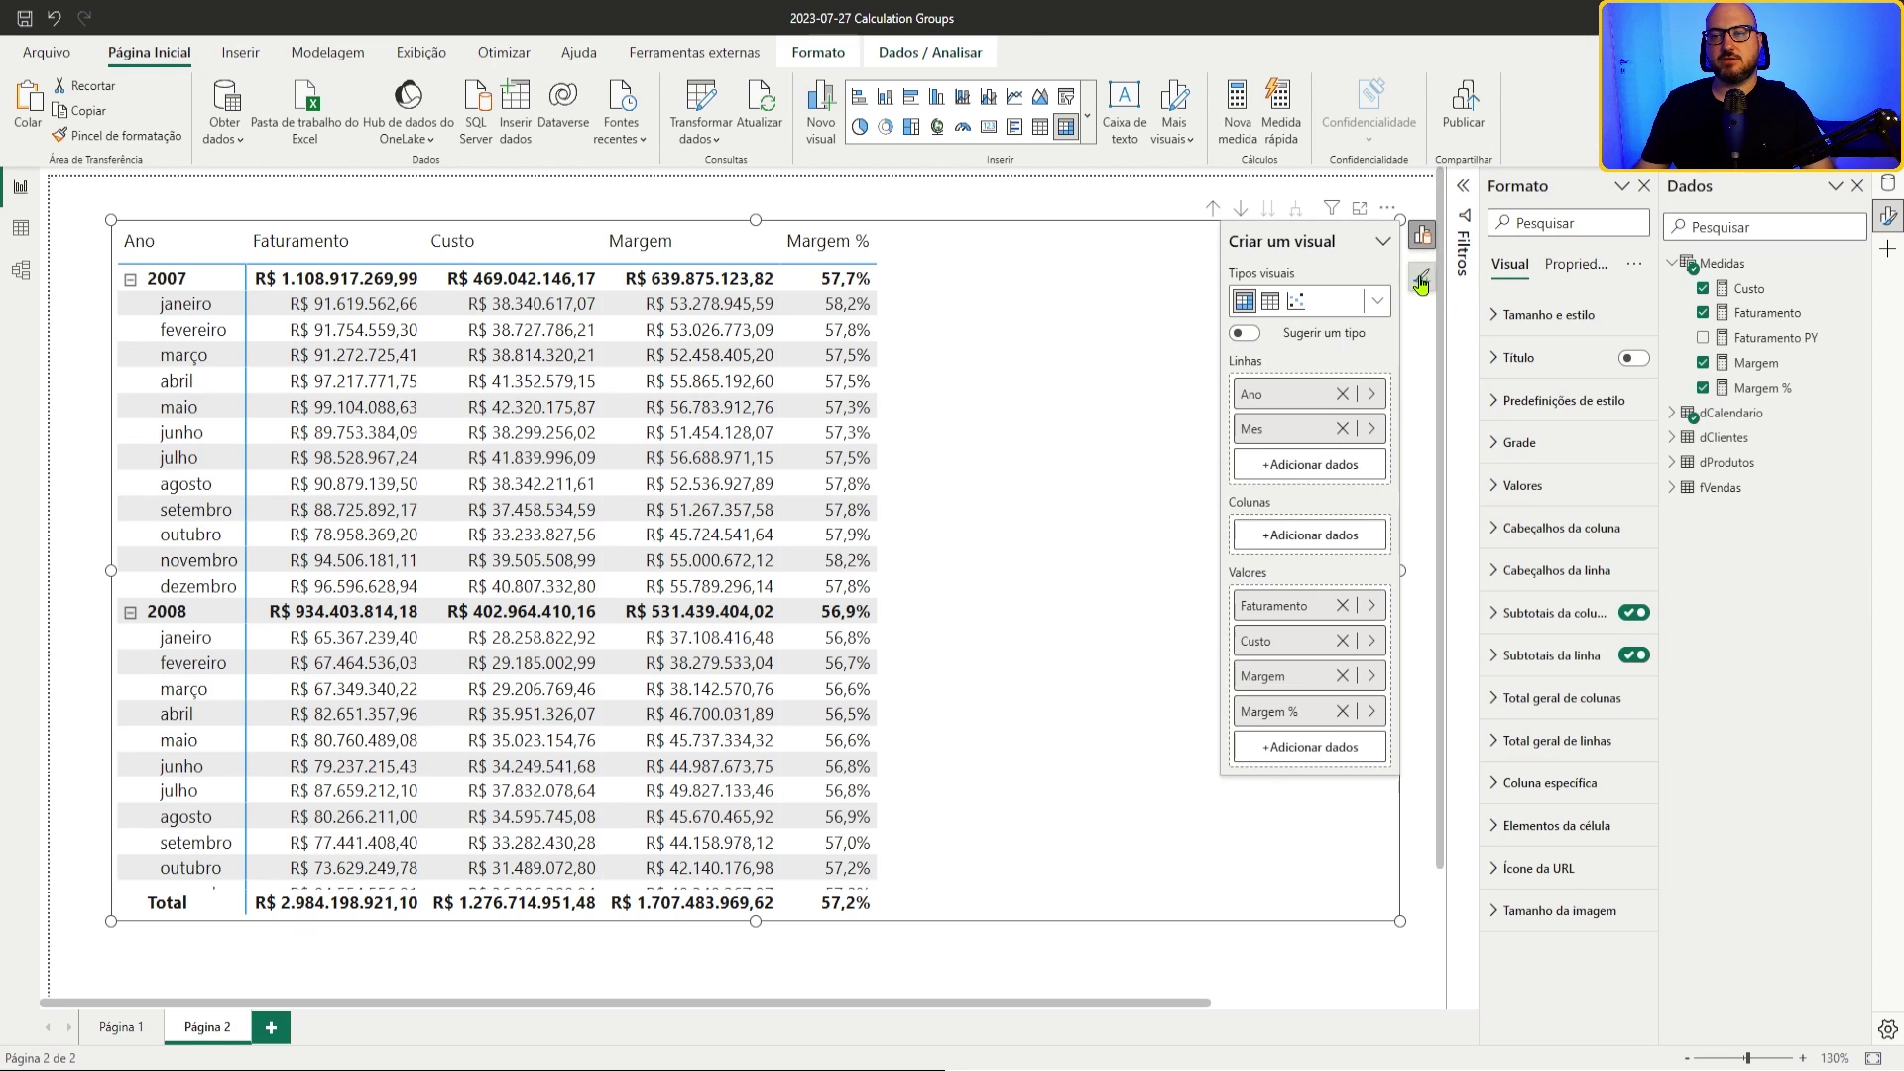
click(1341, 711)
click(1342, 676)
click(1342, 641)
drag(1775, 338, 1240, 647)
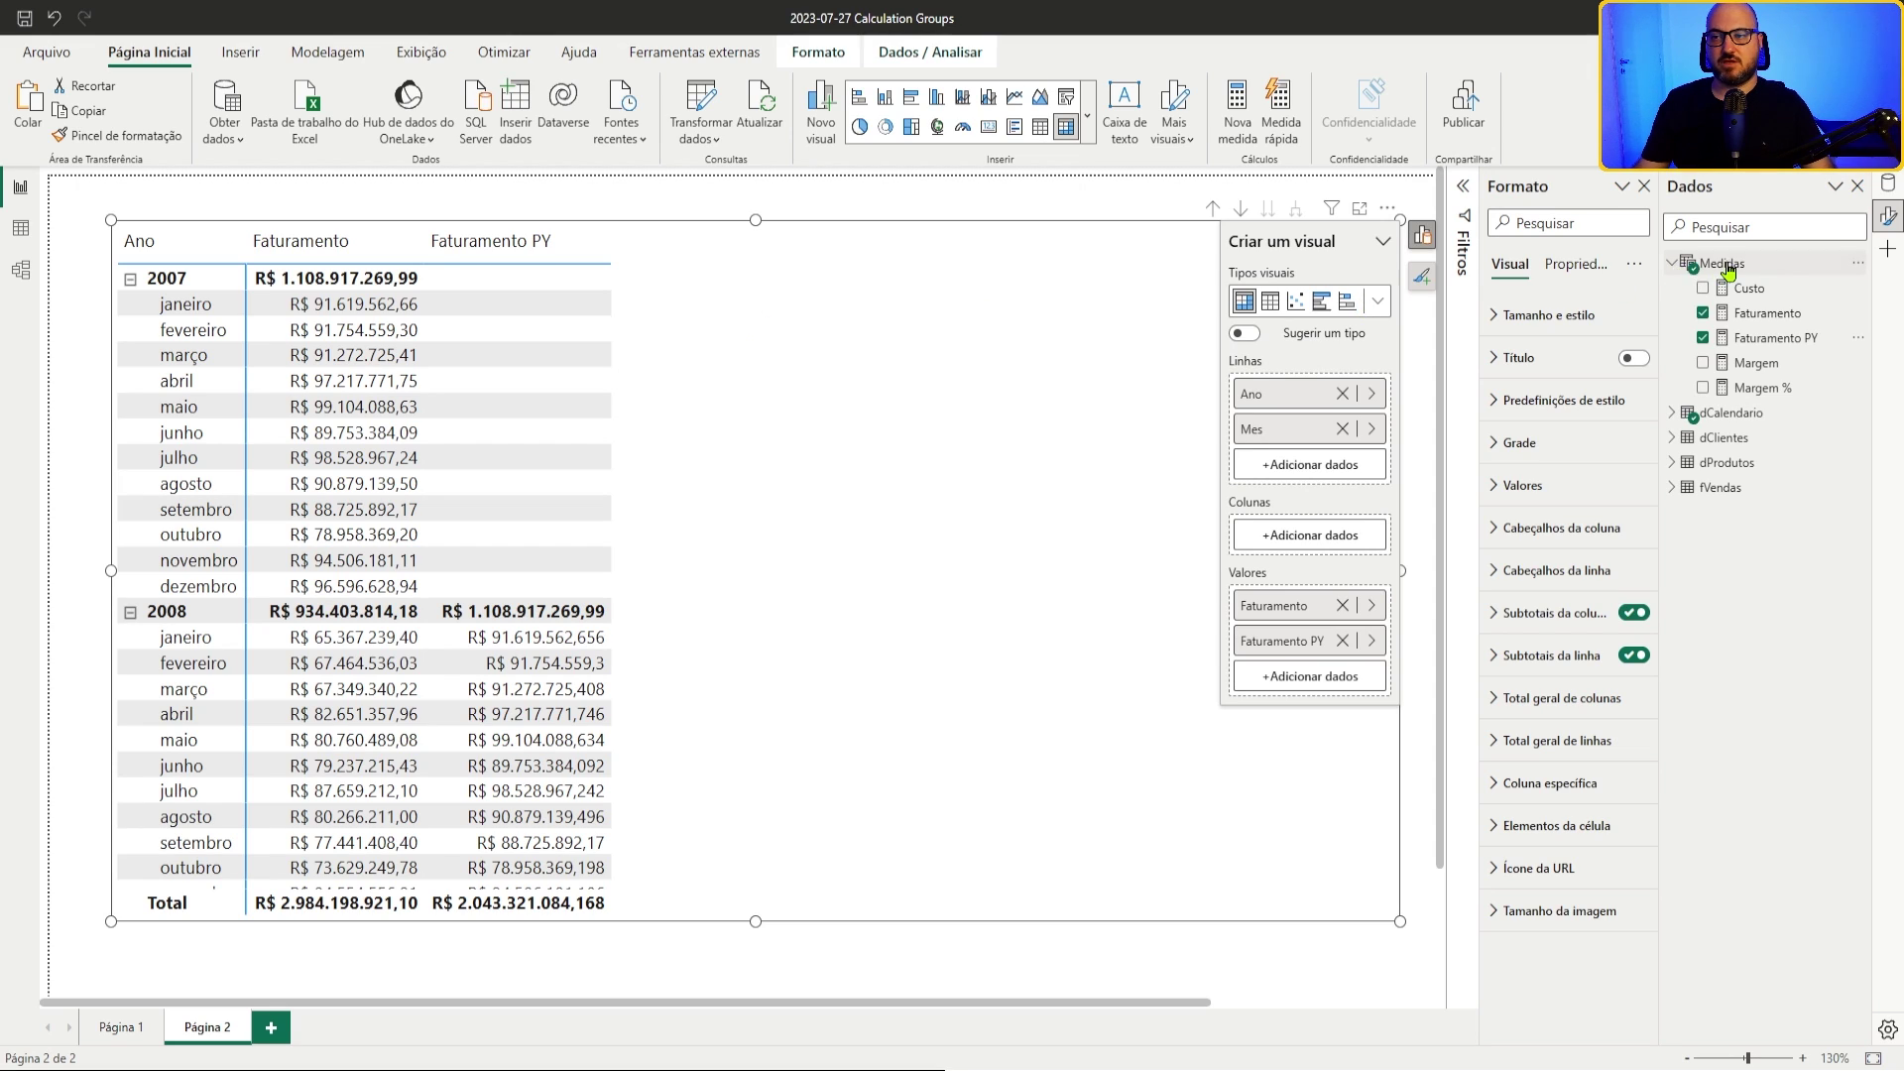
Step: Create another measure in the Medidas table and name it YoY %
right_click(1686, 263)
key(Escape)
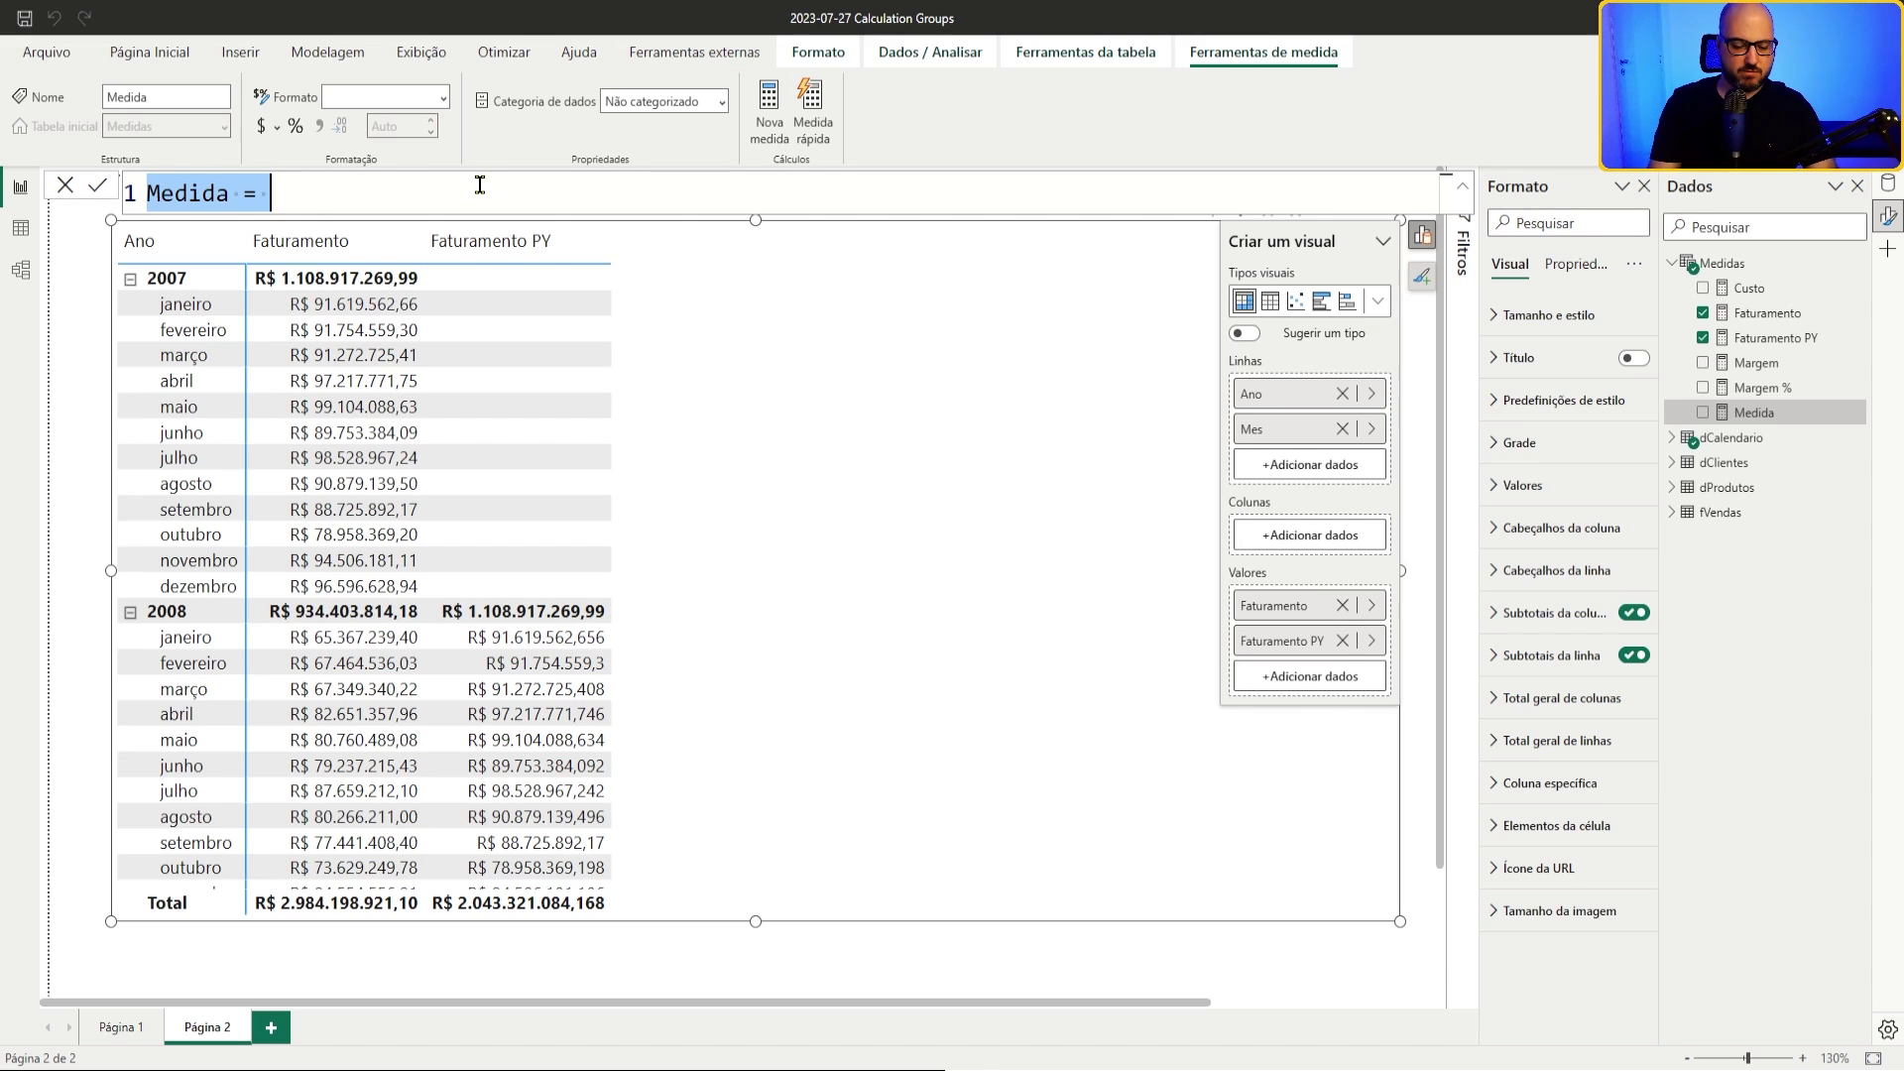
text(Yo)
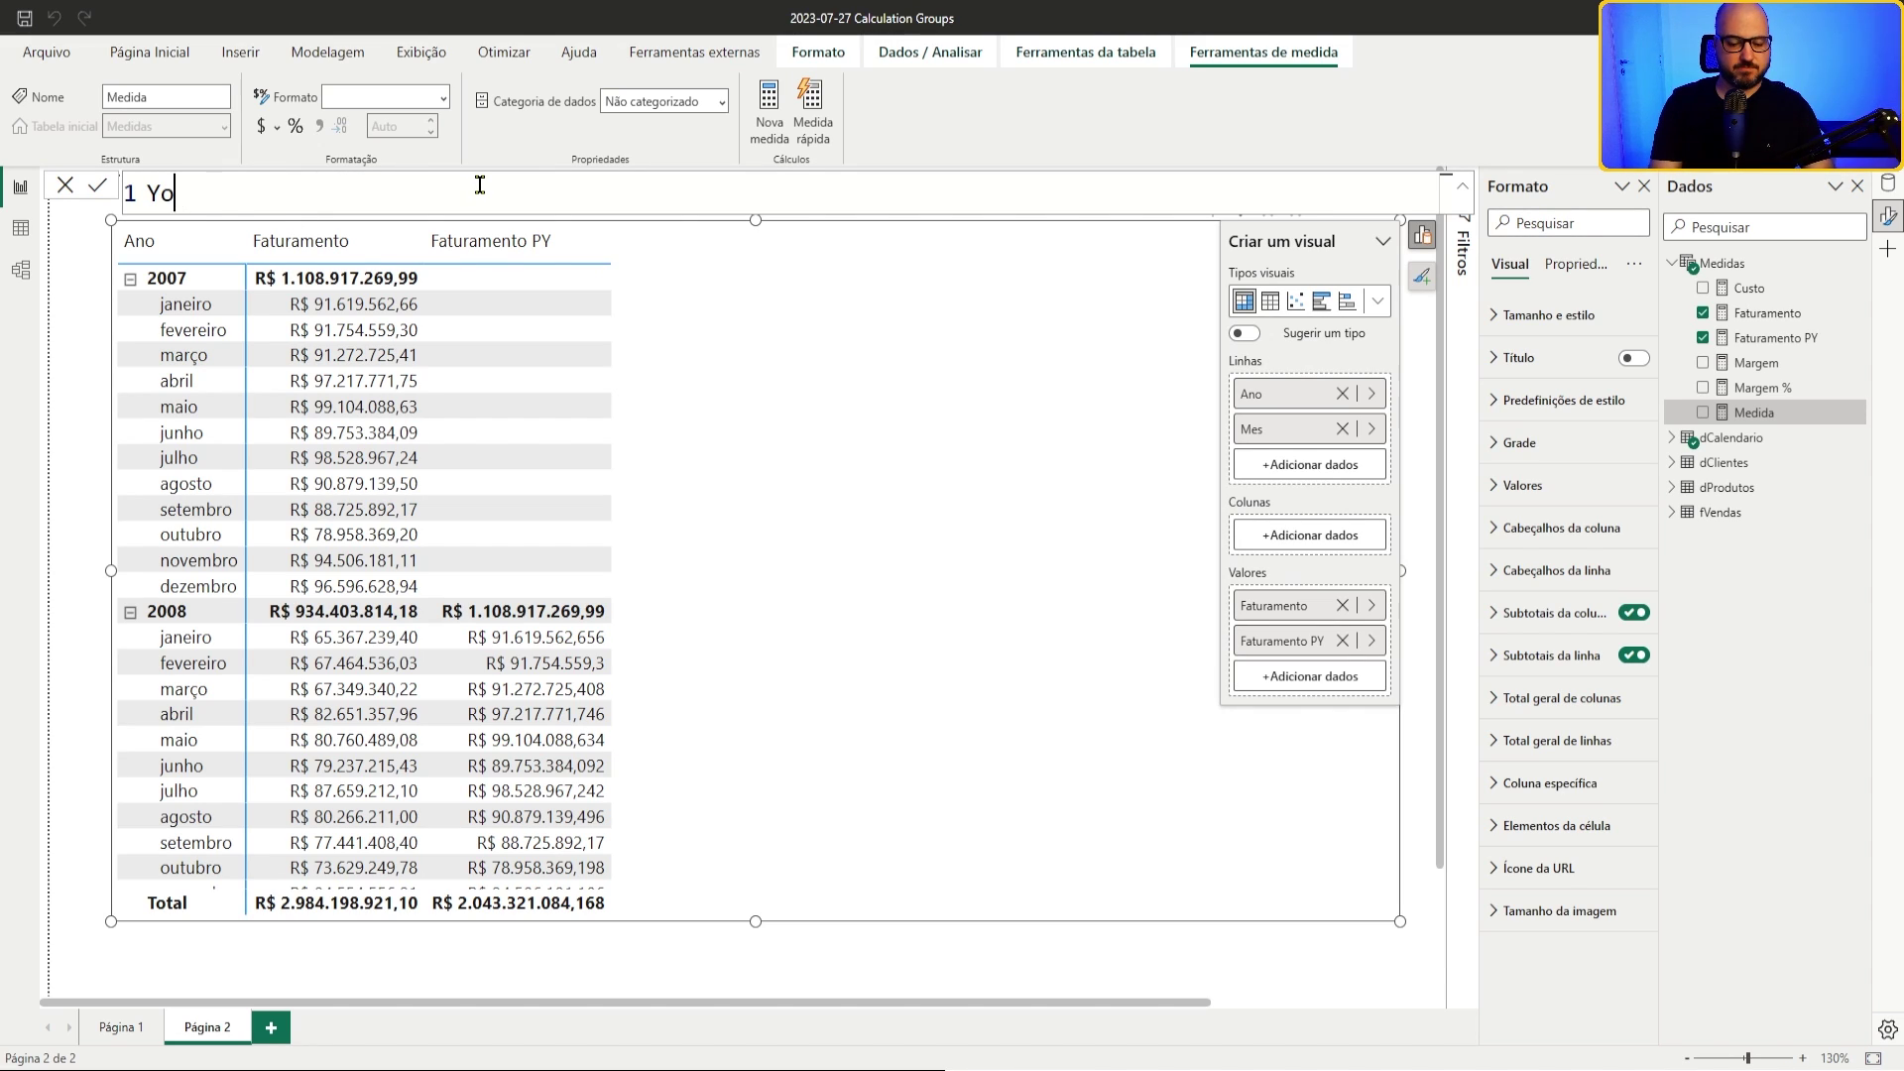
text(Y % = )
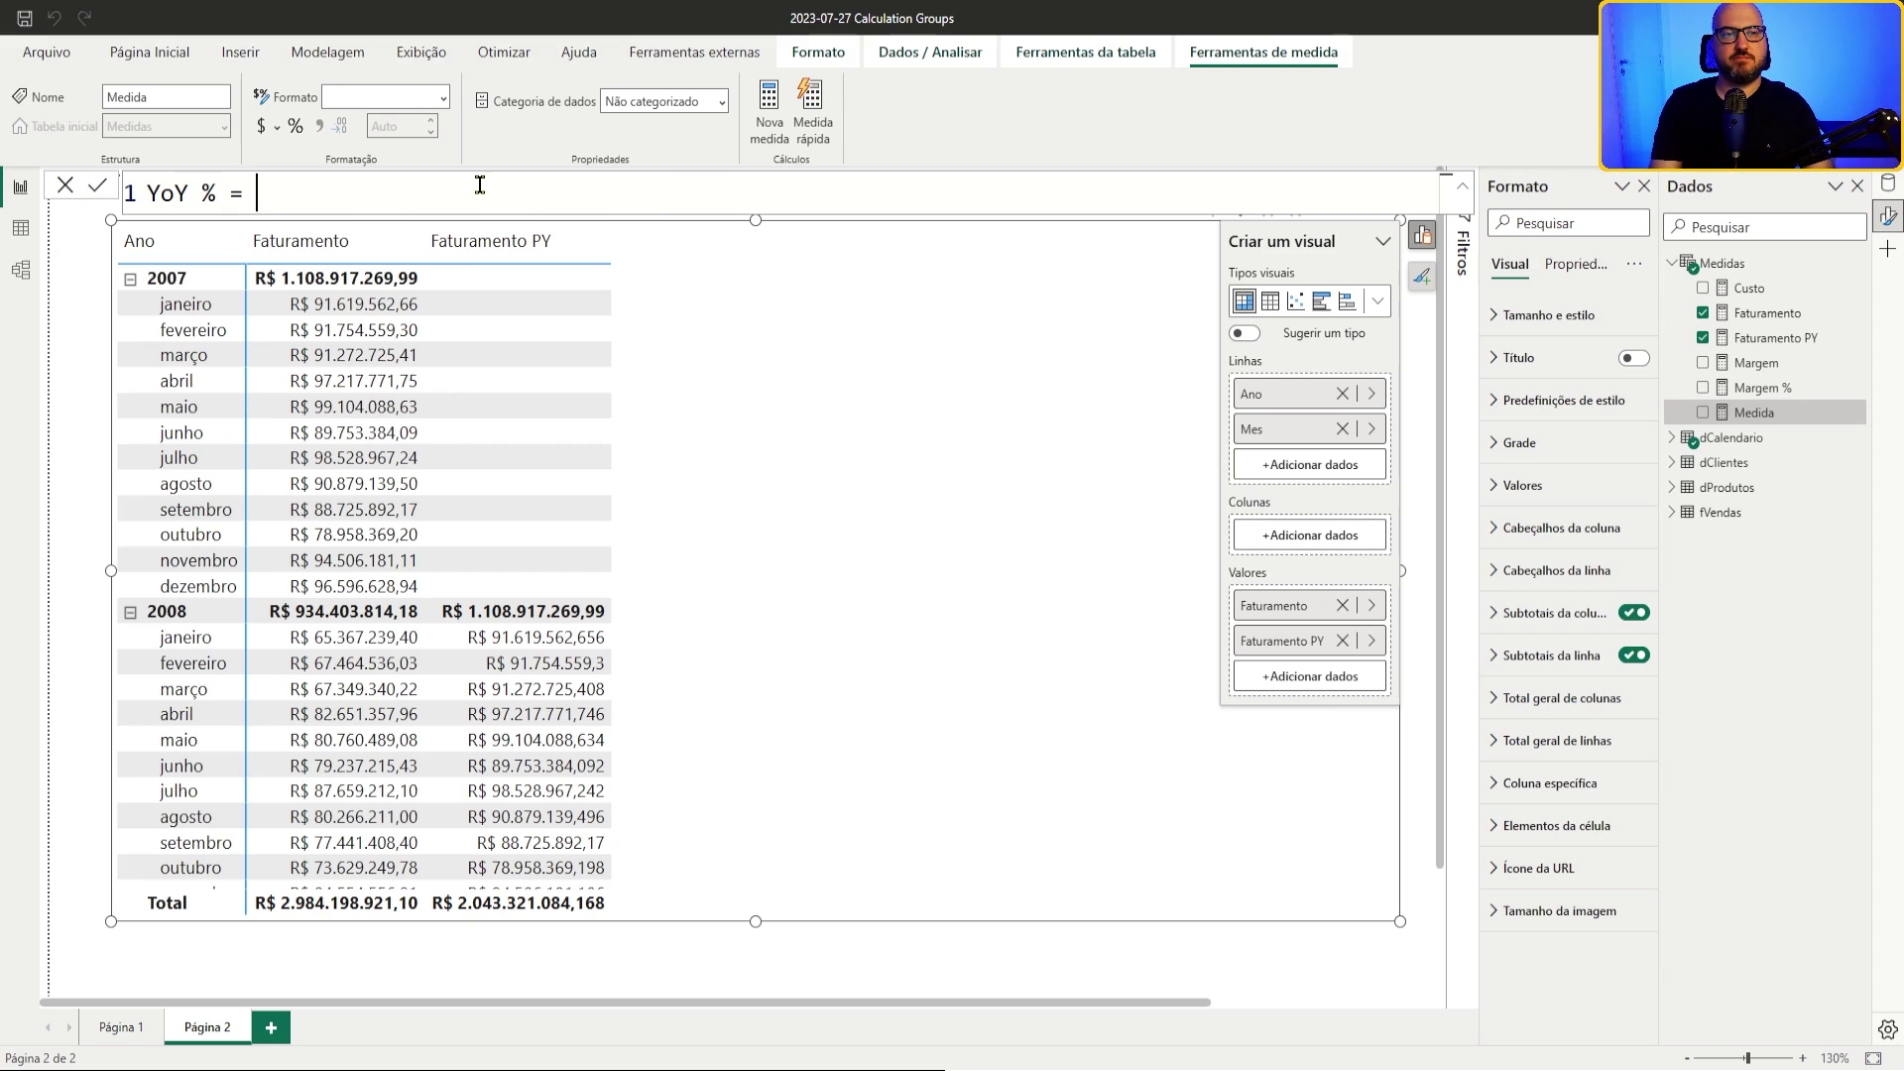
Step: Start the YoY % formula with DIVIDE, using [Faturamento] - [Faturamento PY] as the numerator
text(DIVIDE()
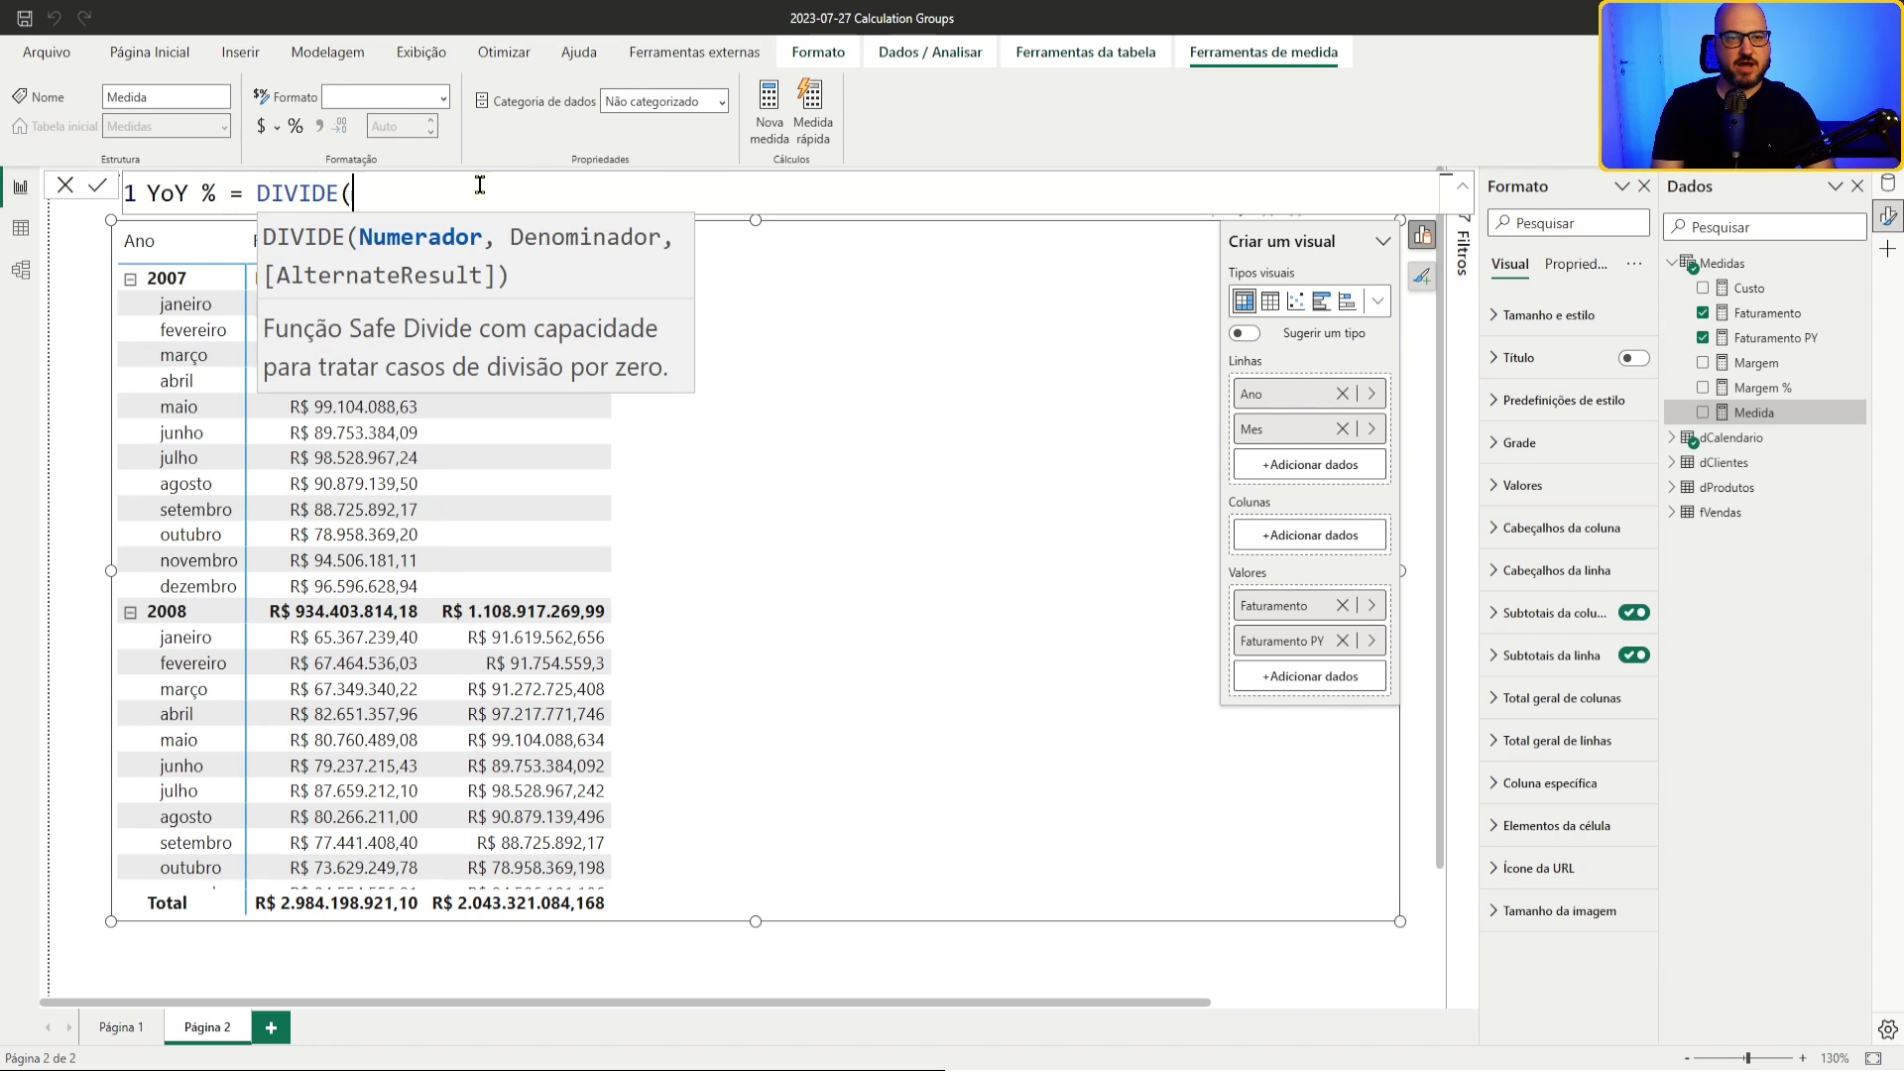
key(Left)
key(Left)
key(End)
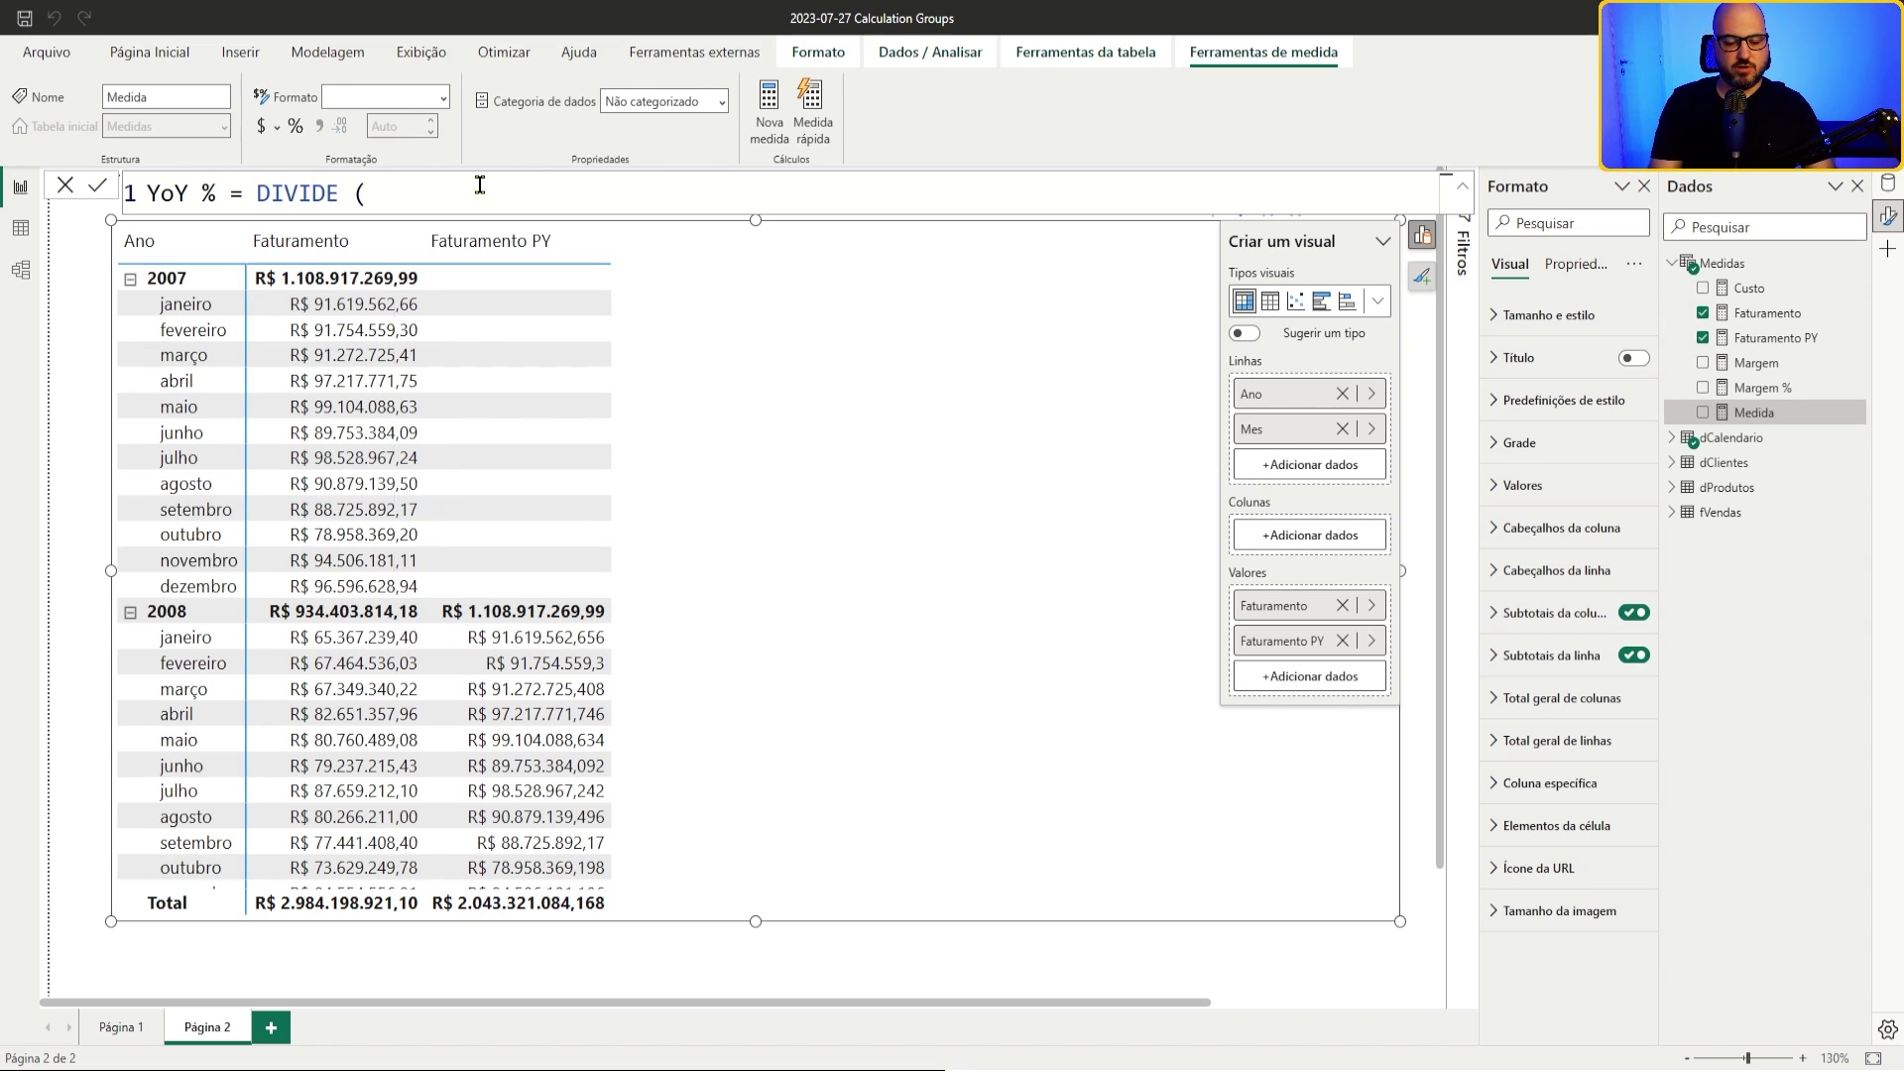
text([Fatur)
key(Tab)
text(- Fatur)
key(Up)
key(Tab)
text(, )
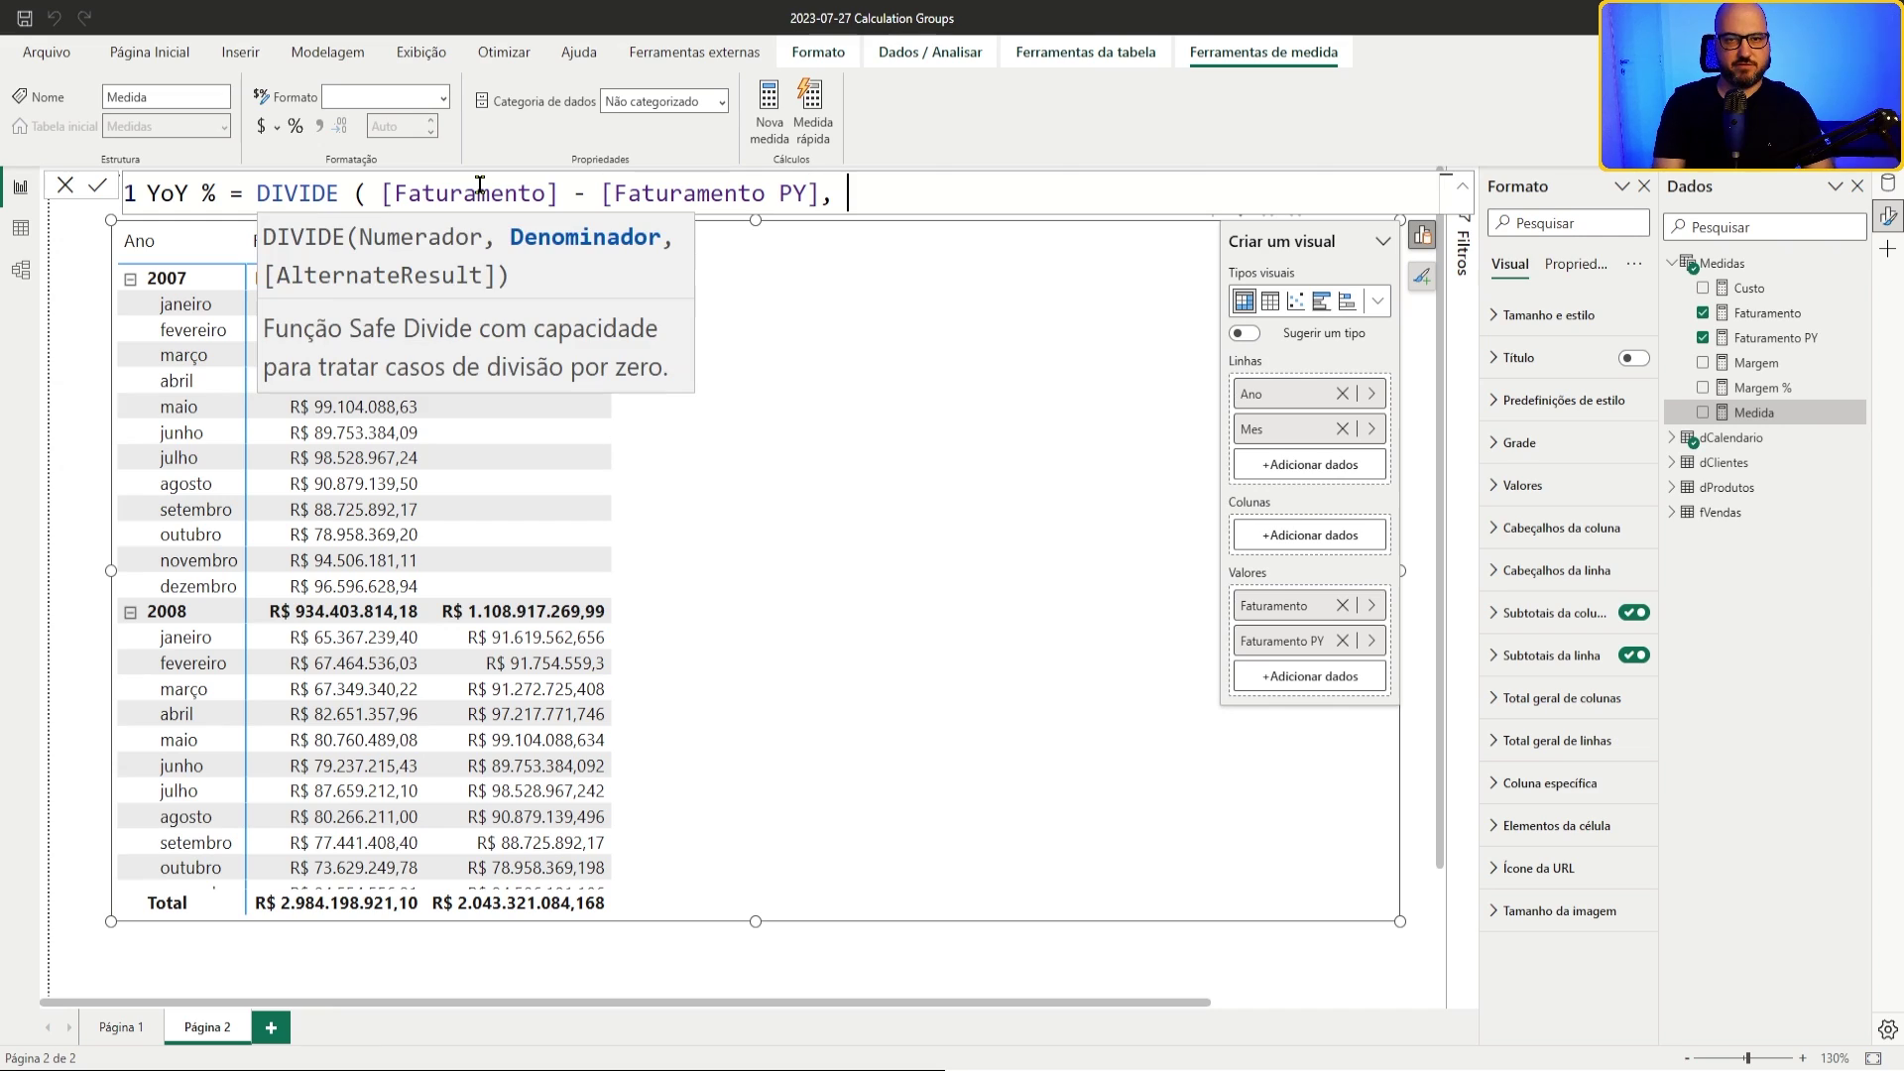
Step: Set [Faturamento PY] as the denominator of the YoY % formula and commit the measure
text(Fatur)
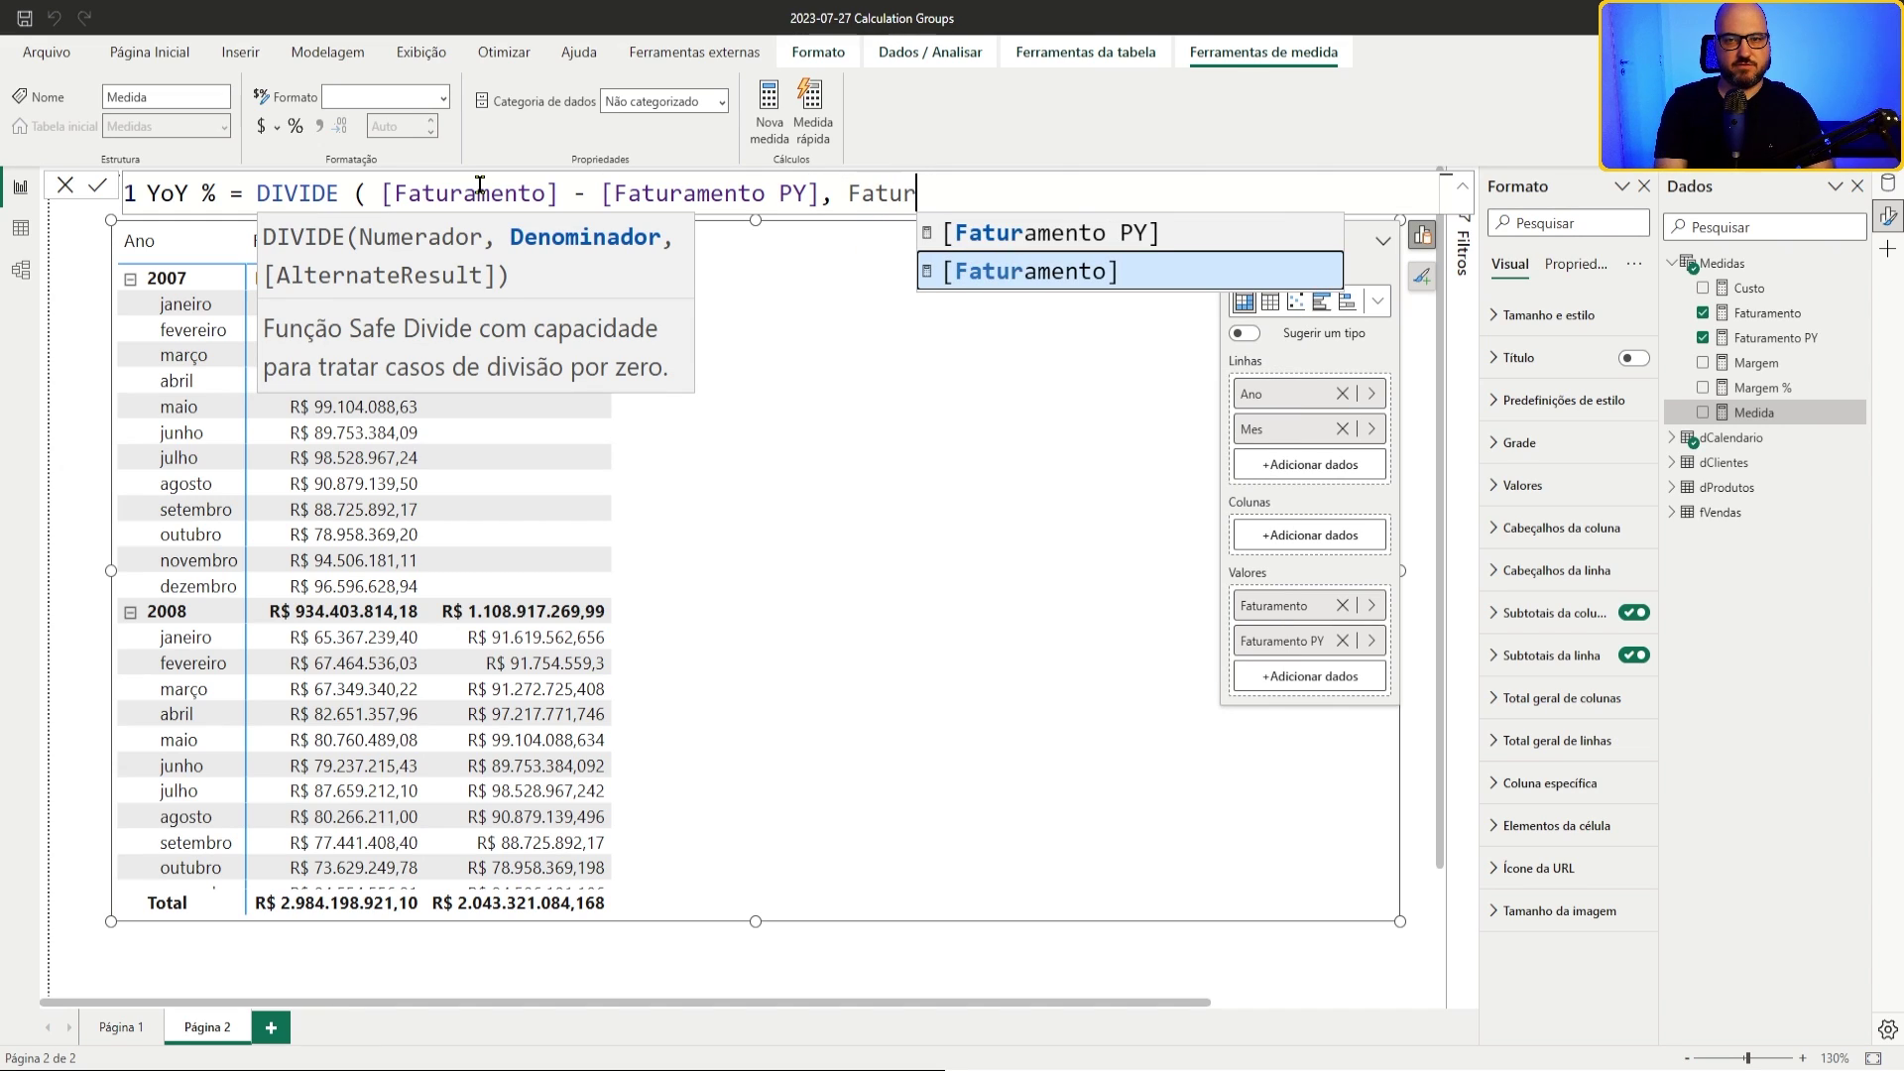
key(Up)
key(Tab)
text())
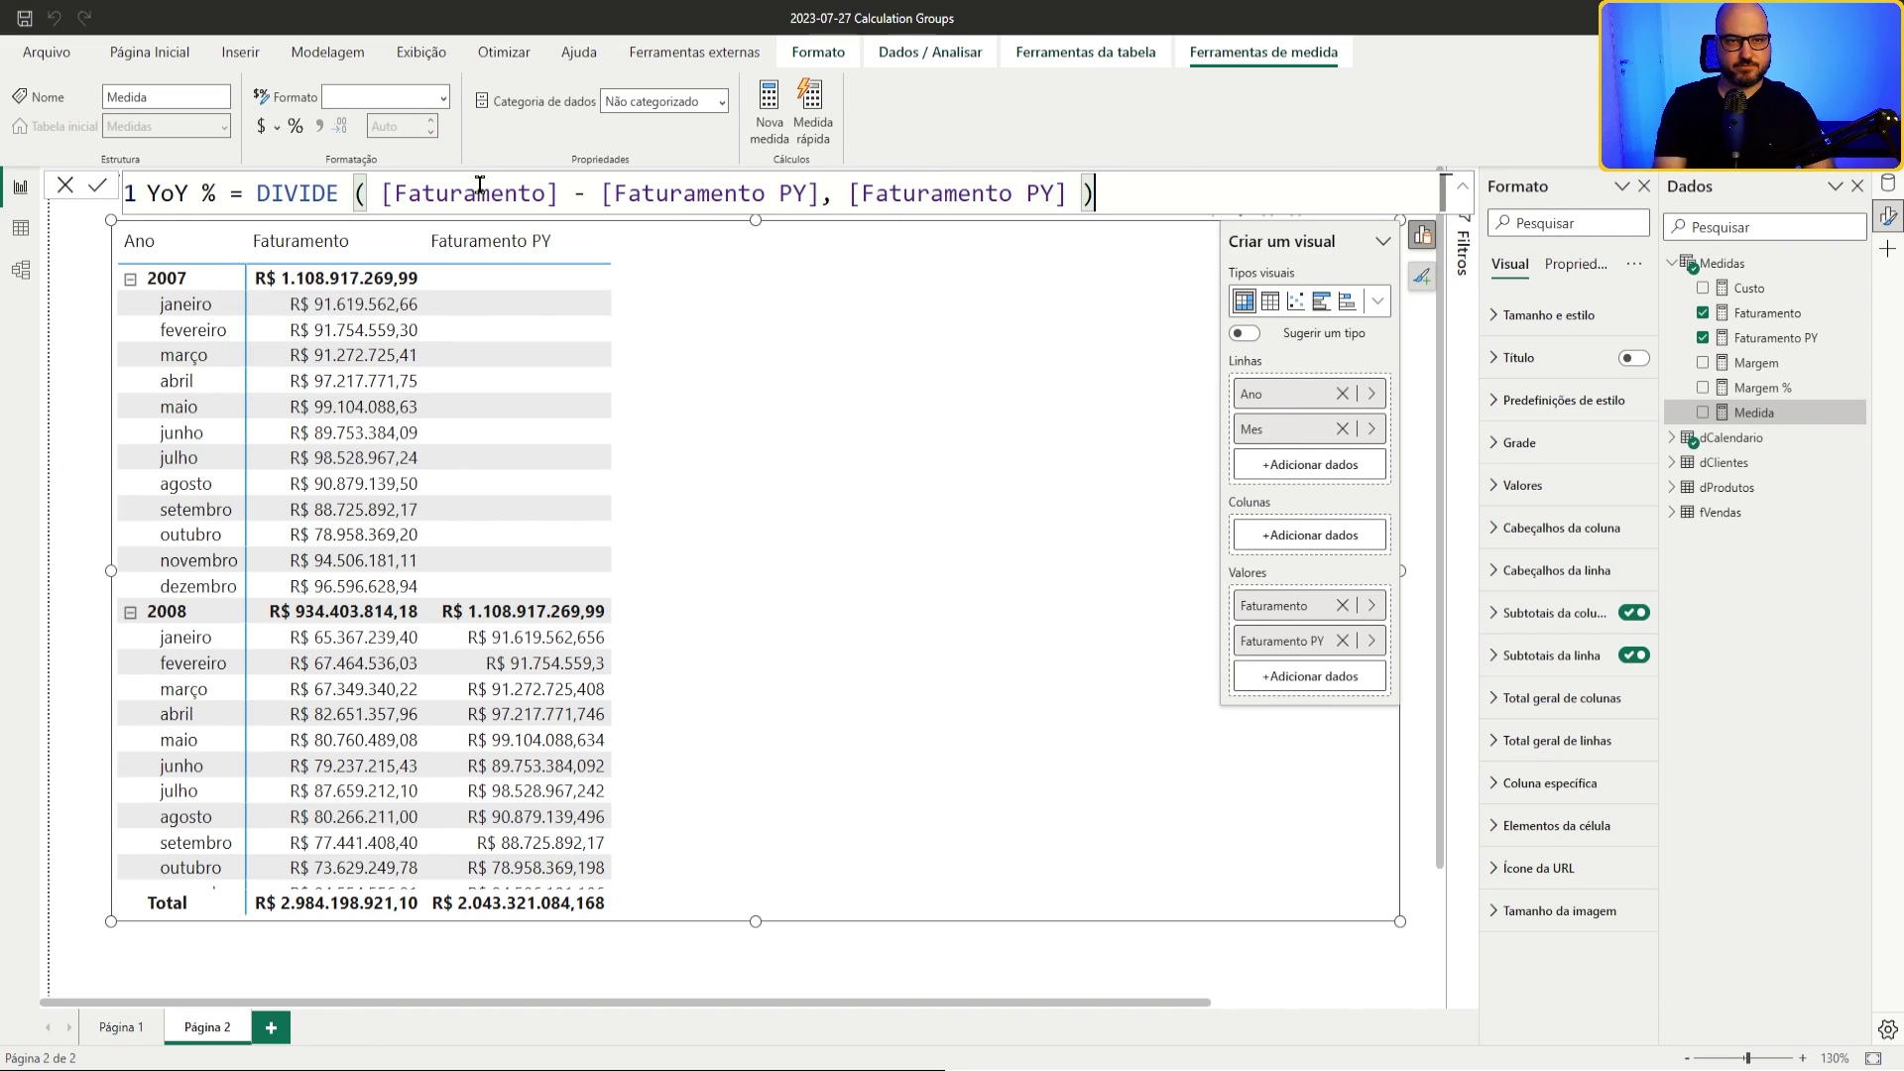
key(Return)
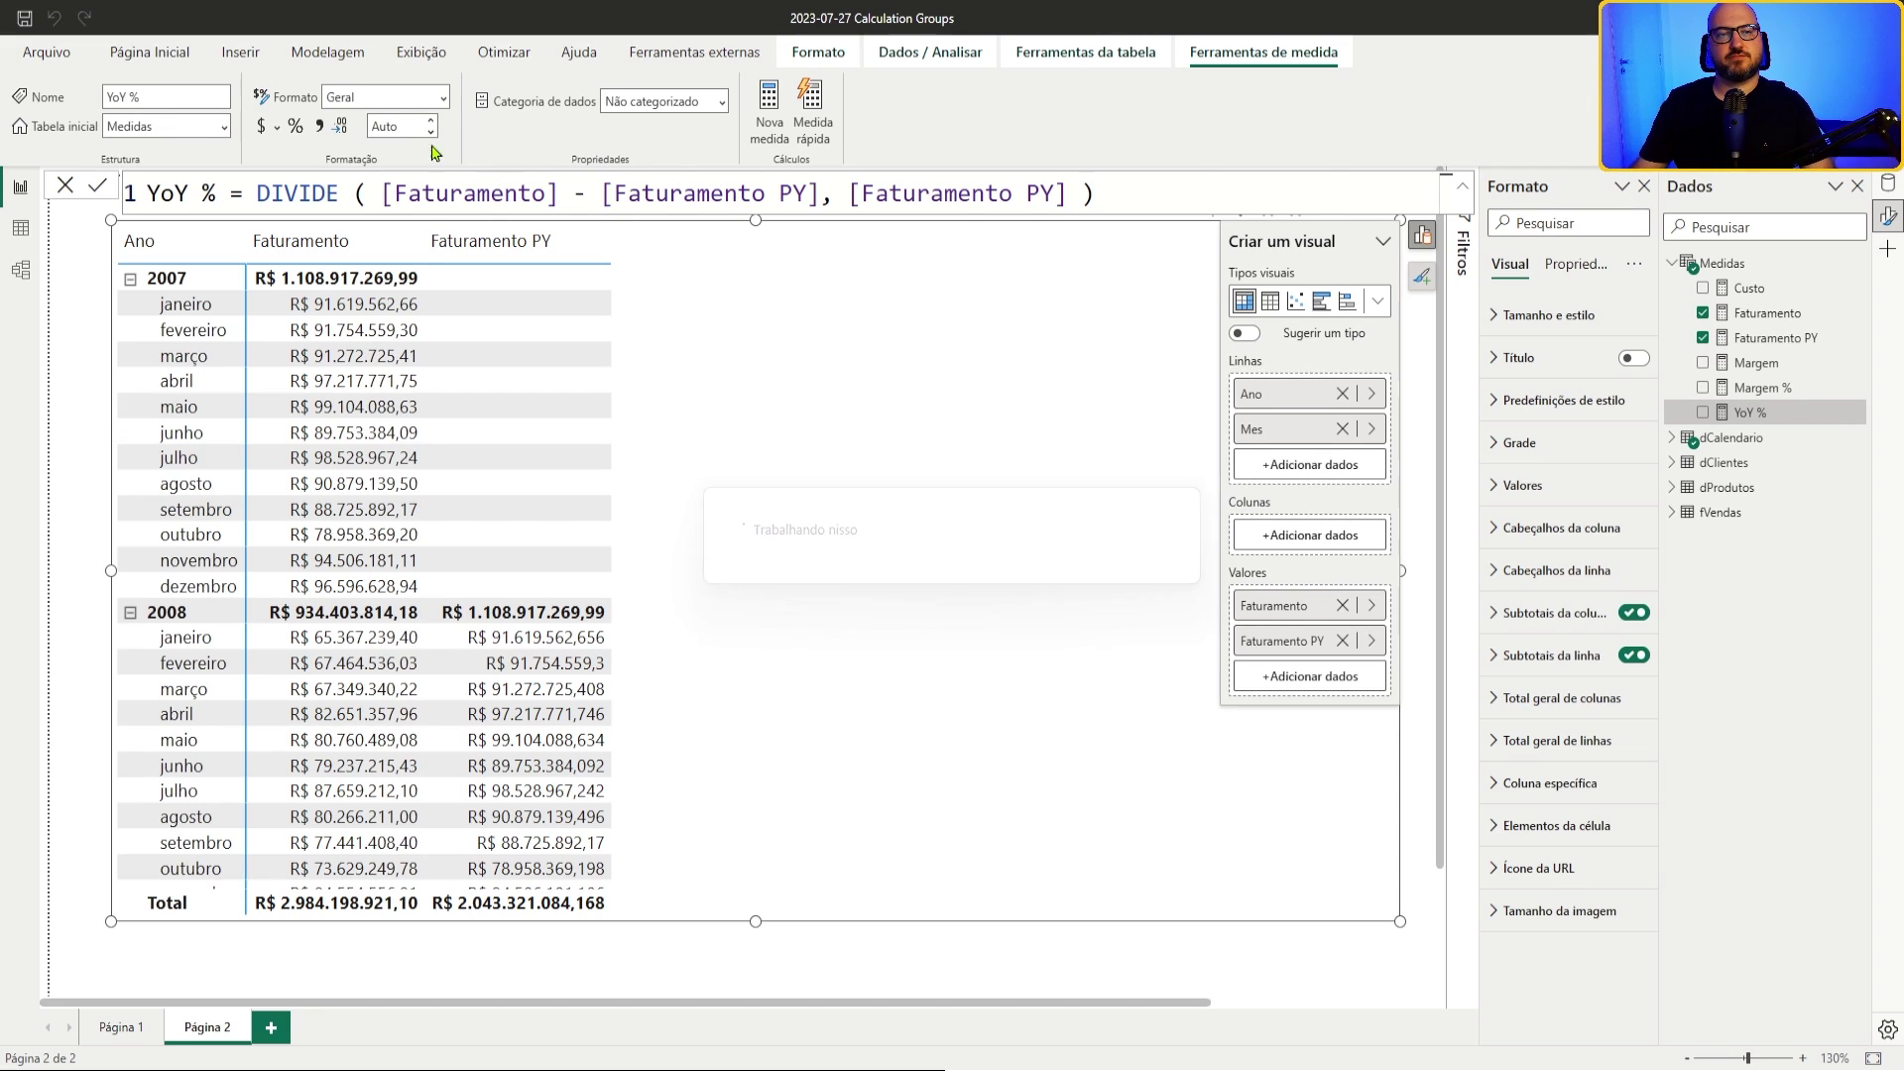
Step: Format the YoY % measure as a percentage with 1 decimal place and add it to the matrix values
click(293, 127)
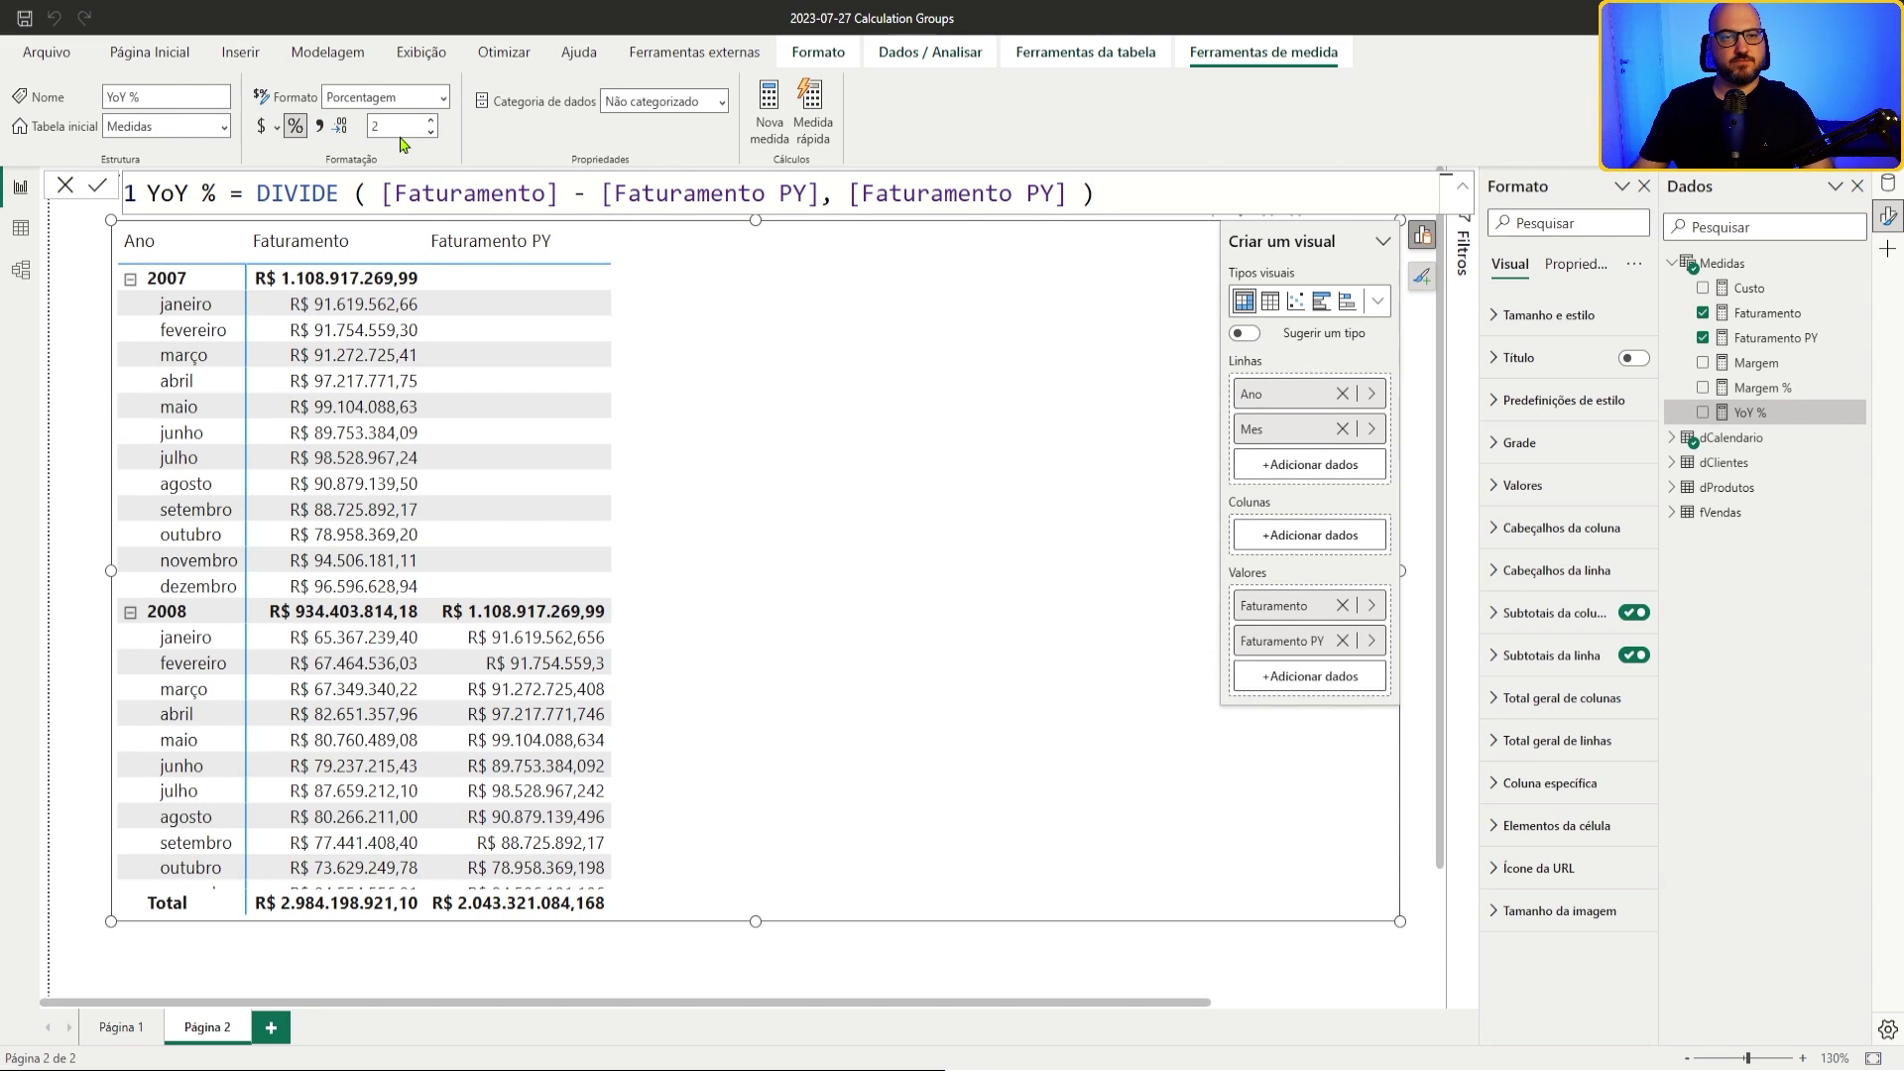
click(397, 126)
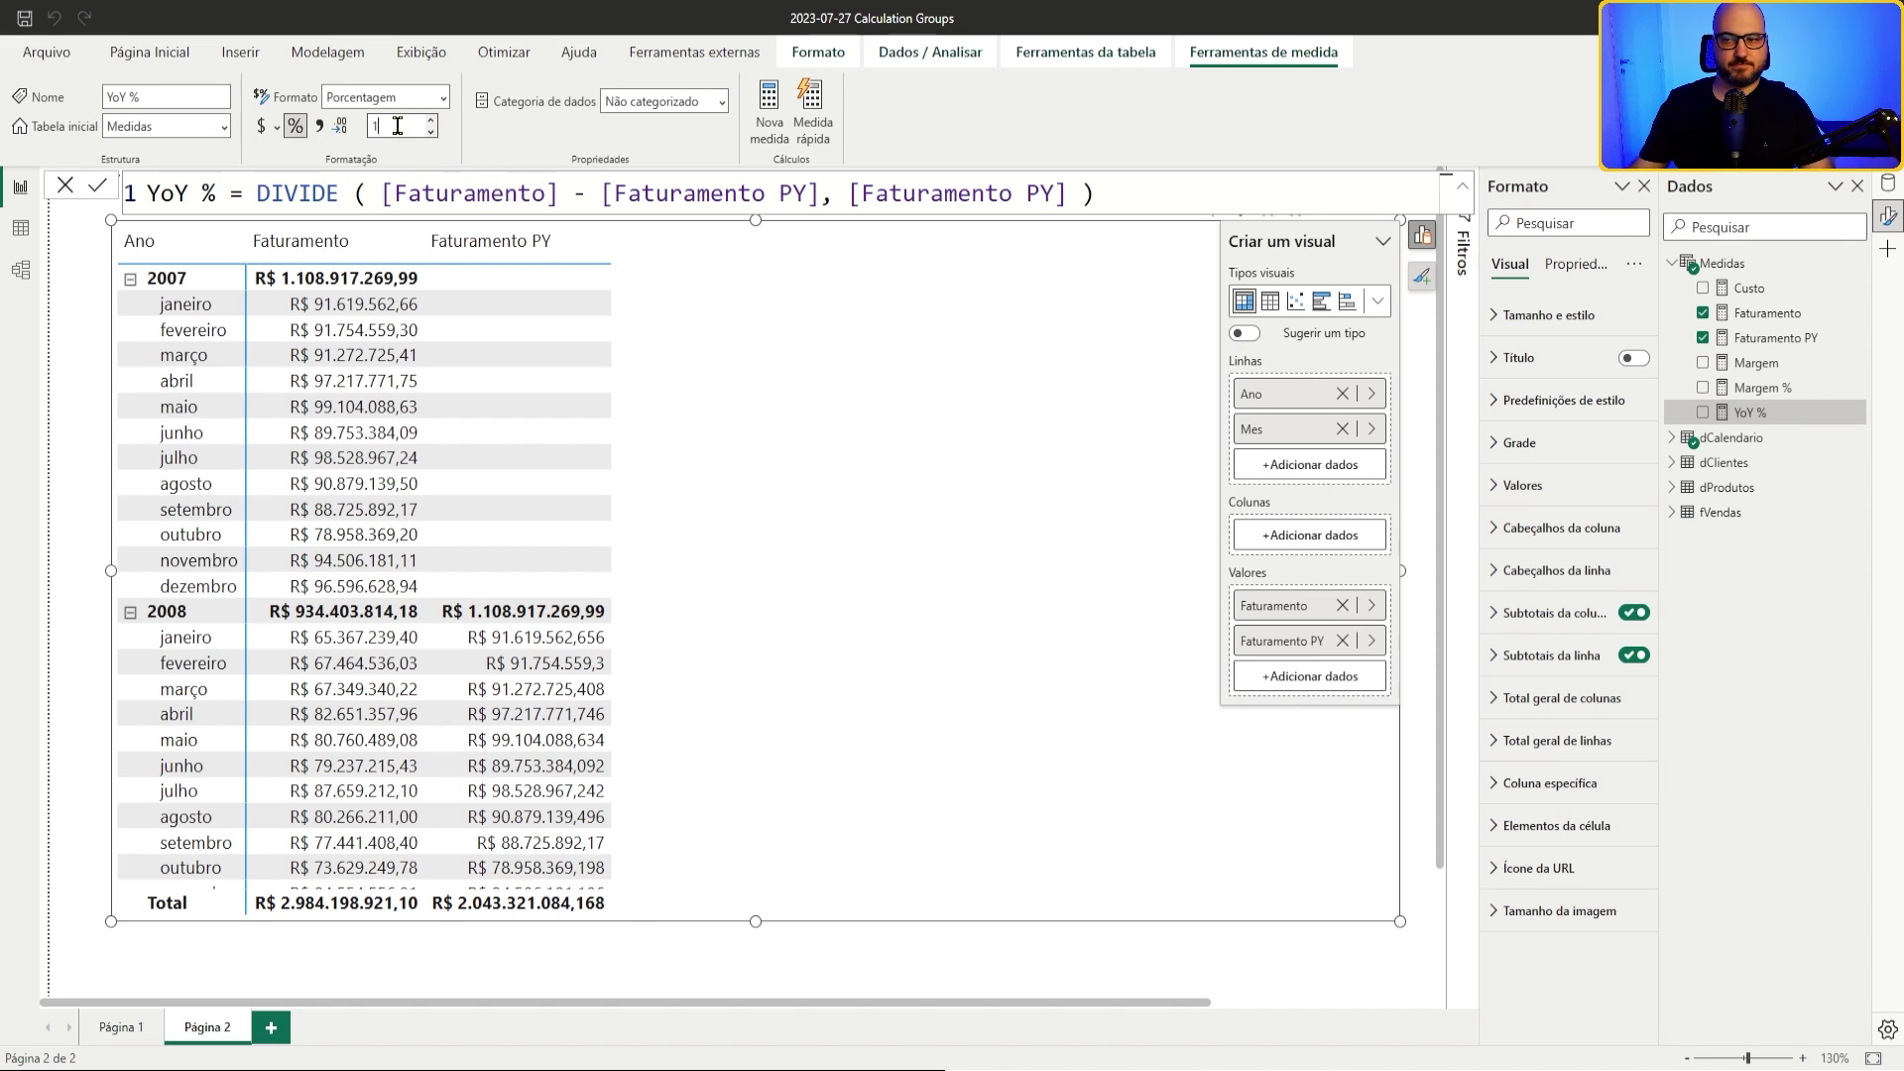
drag(1749, 413, 1166, 593)
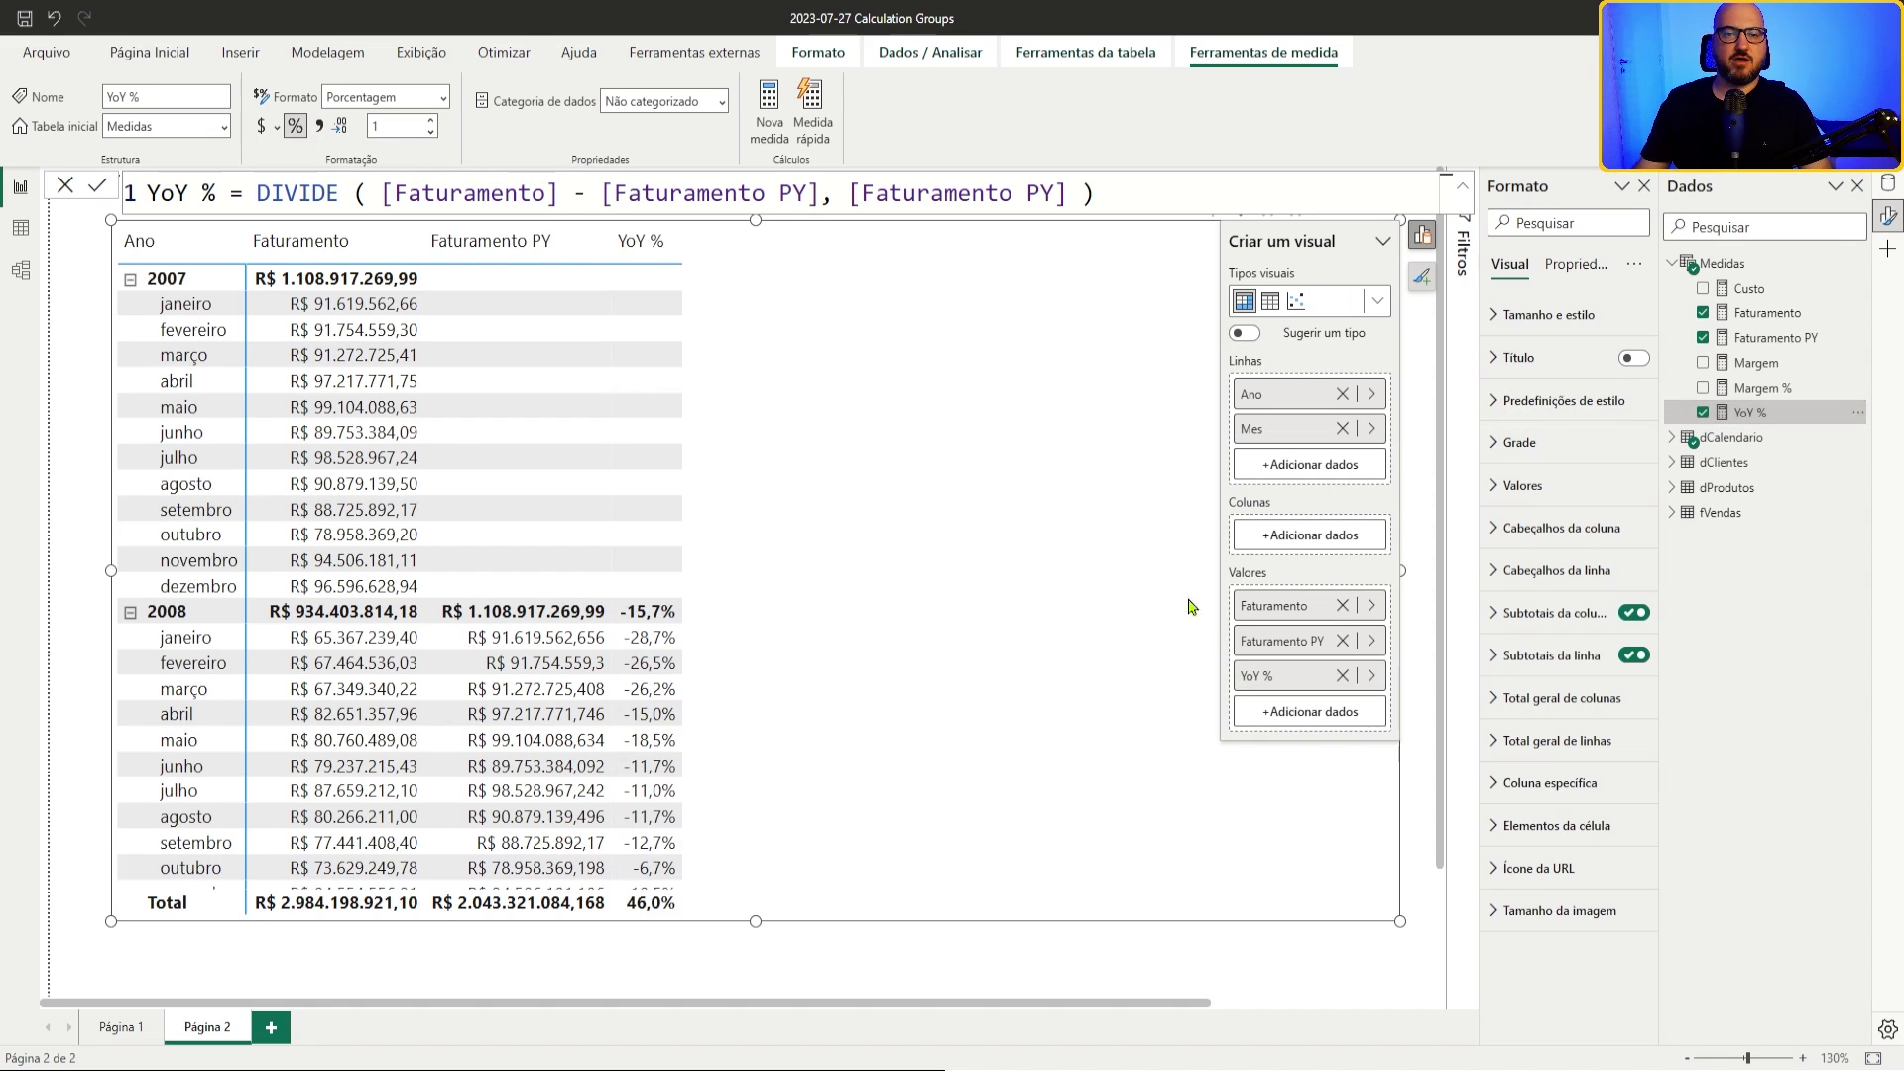
scroll(646, 625, down, 10)
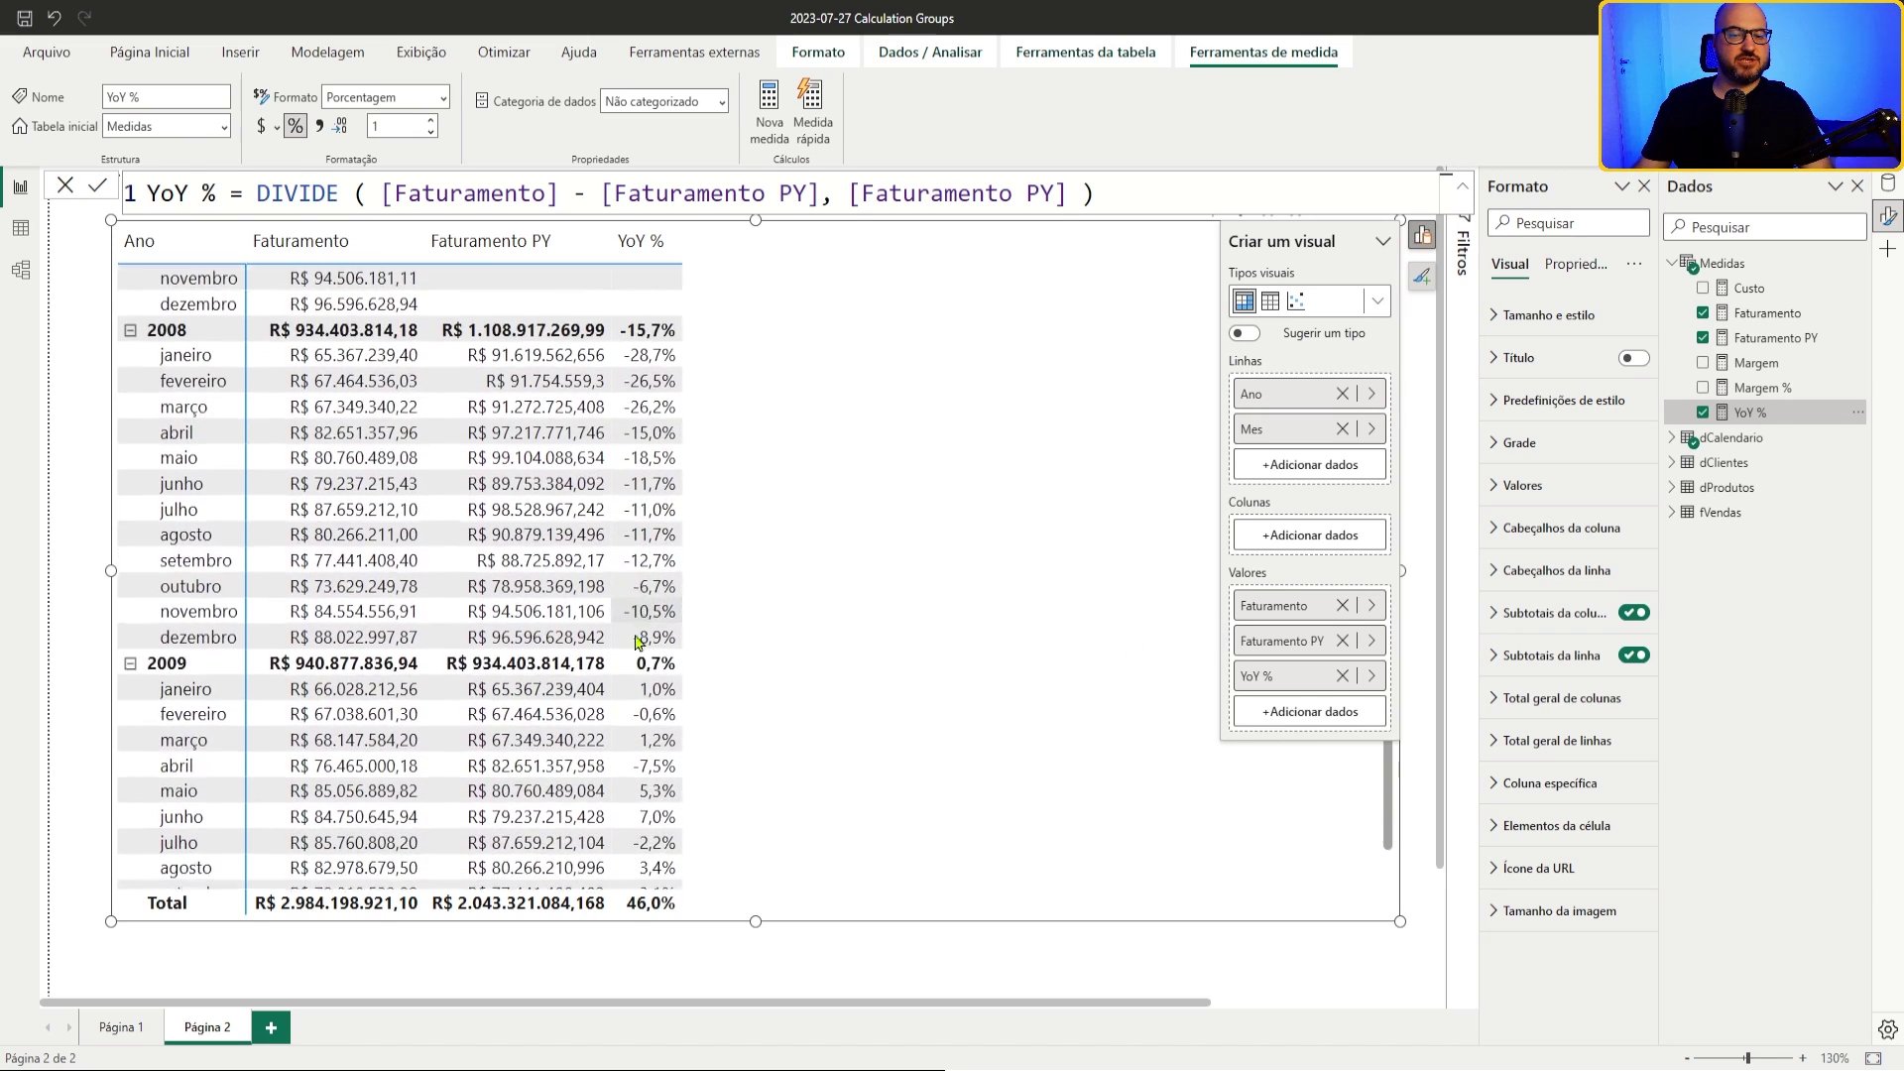
scroll(694, 674, up, 10)
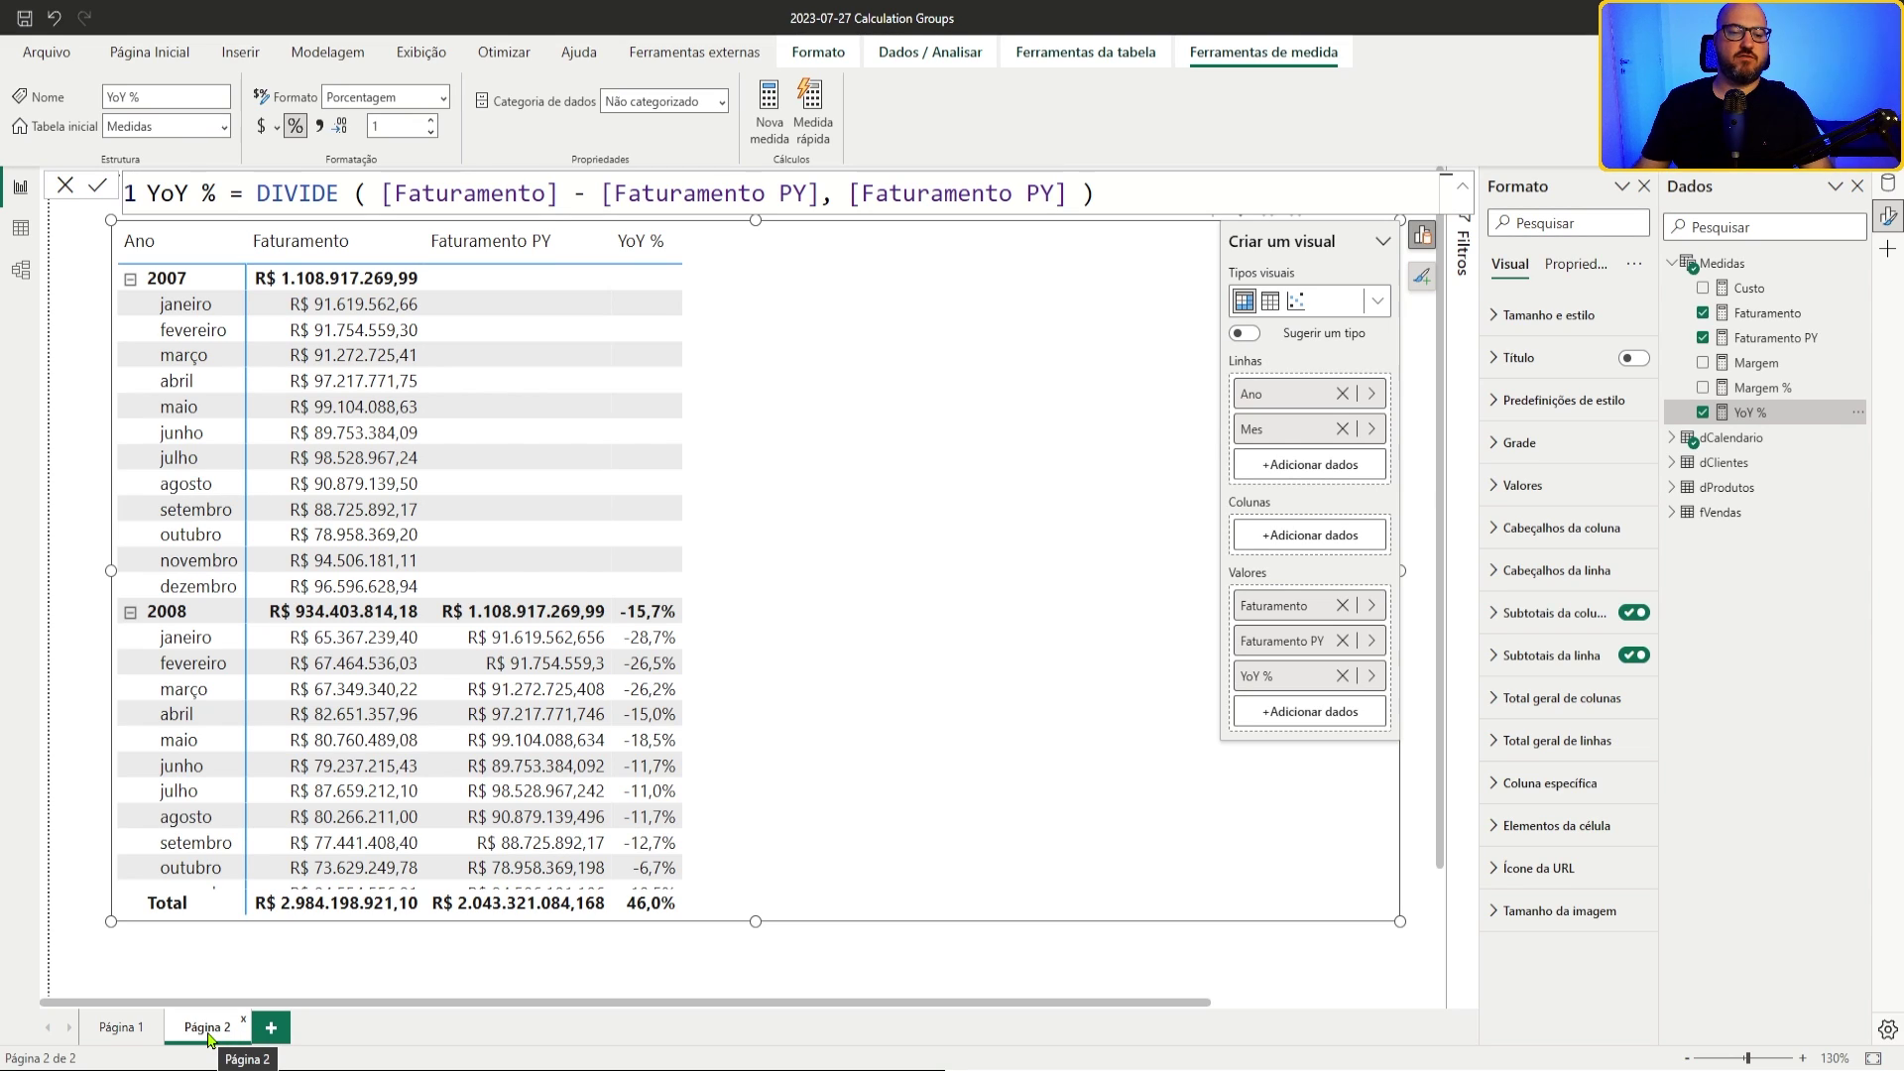
Step: Copy the Página 2 matrix onto a new report page and remove YoY % and Faturamento PY from the copy
click(271, 1027)
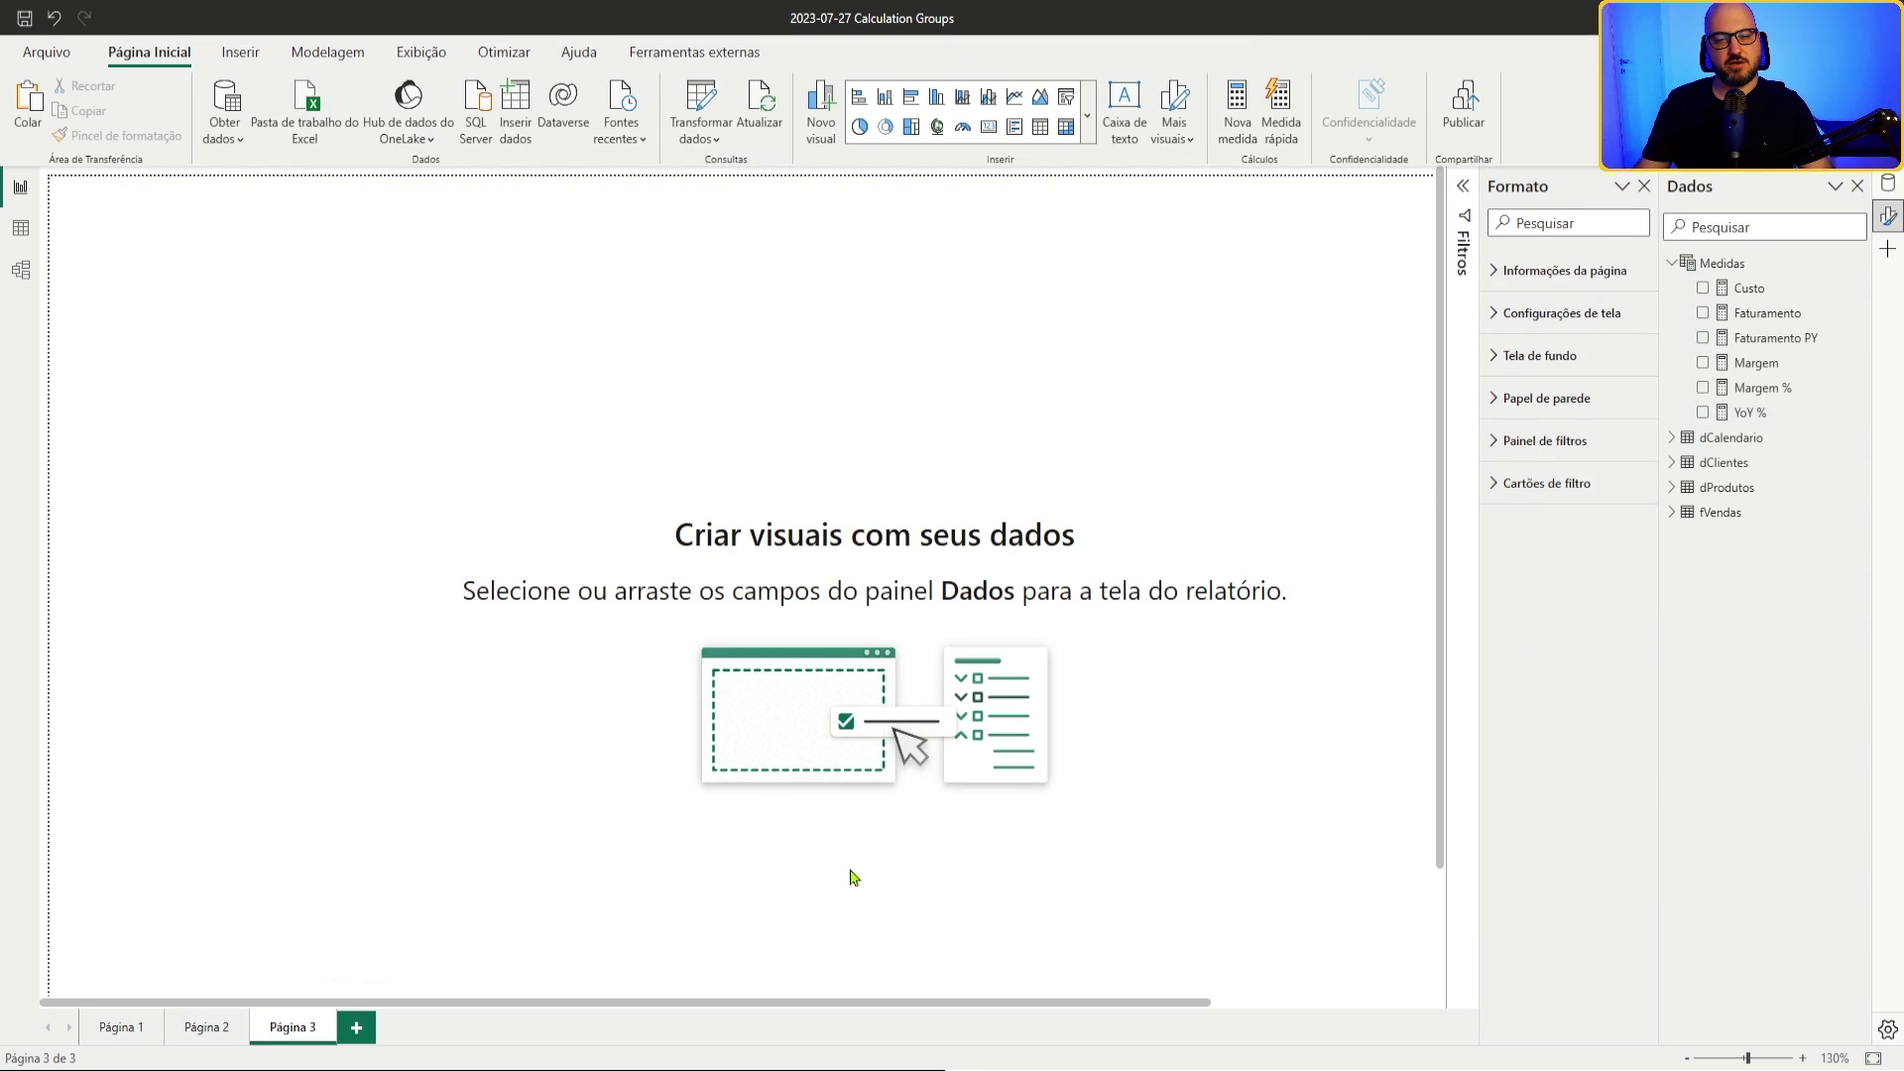
click(208, 1032)
click(805, 903)
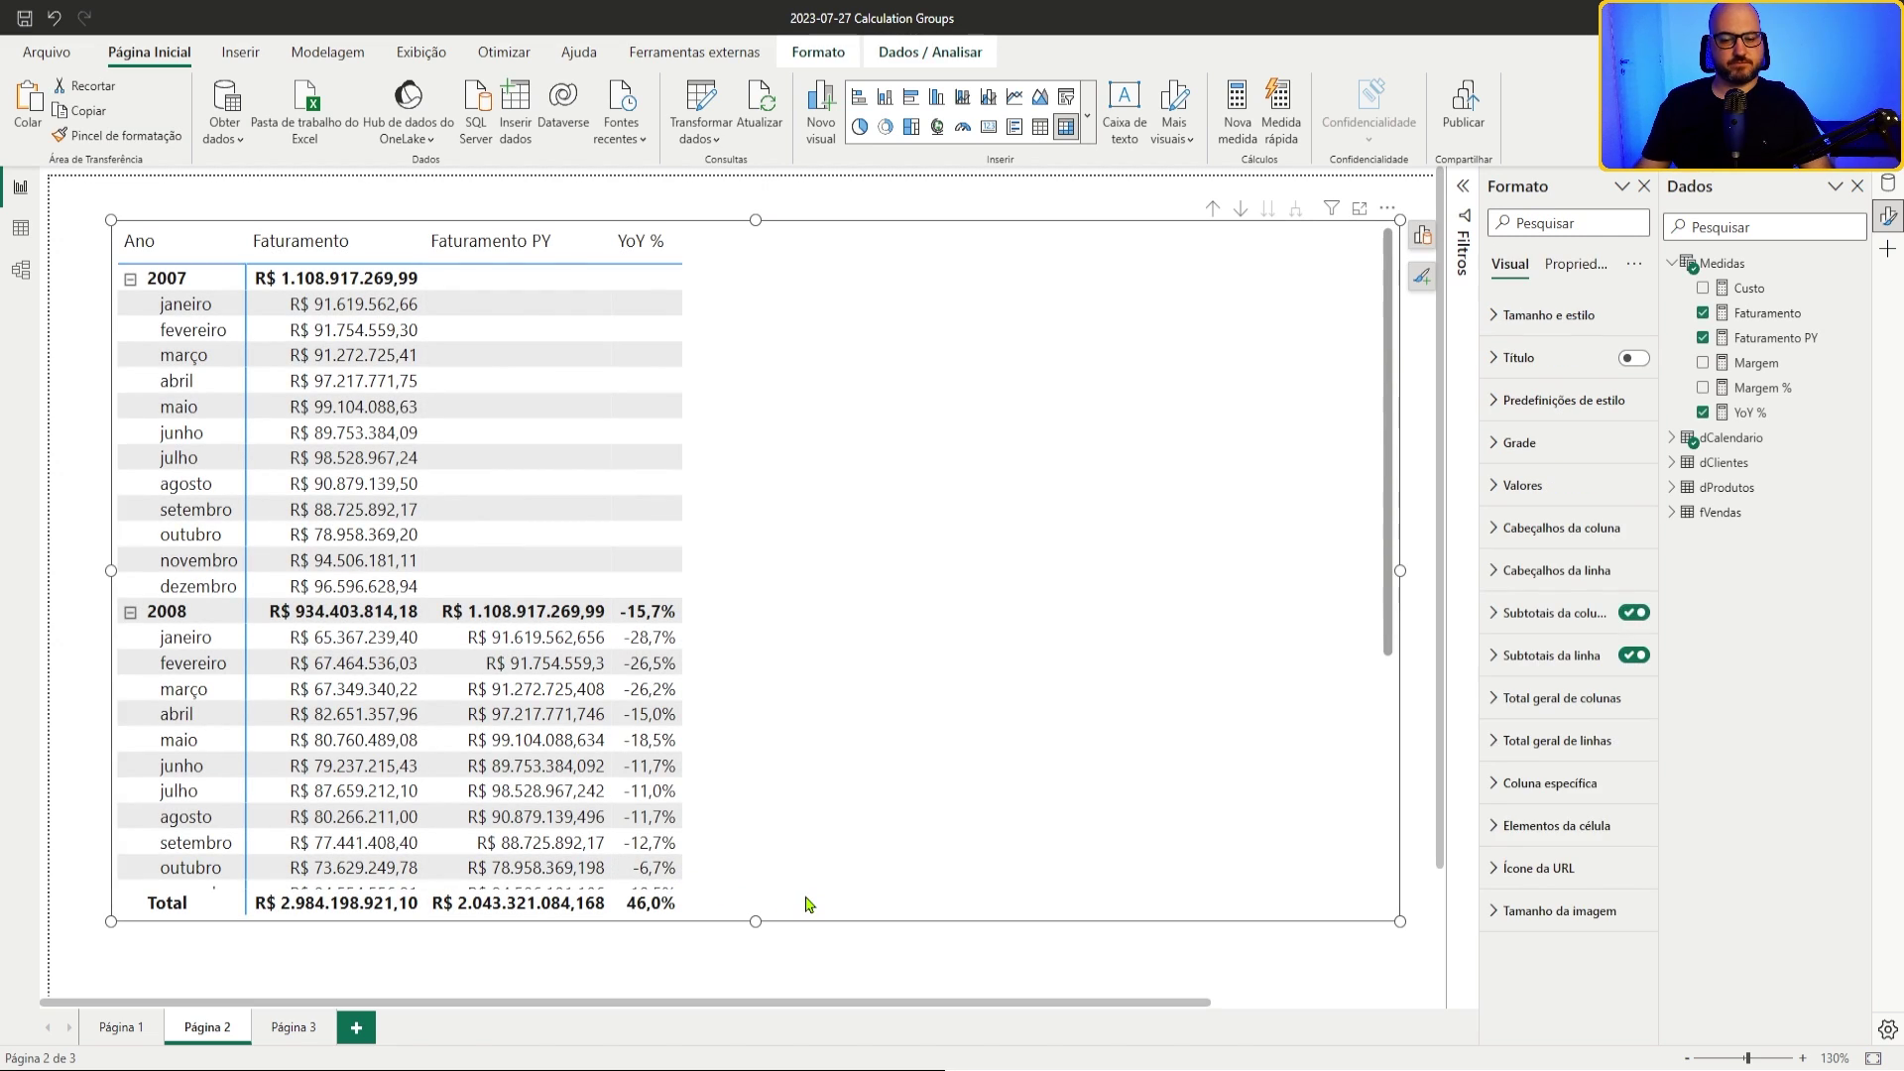
click(274, 1033)
key(ctrl+v)
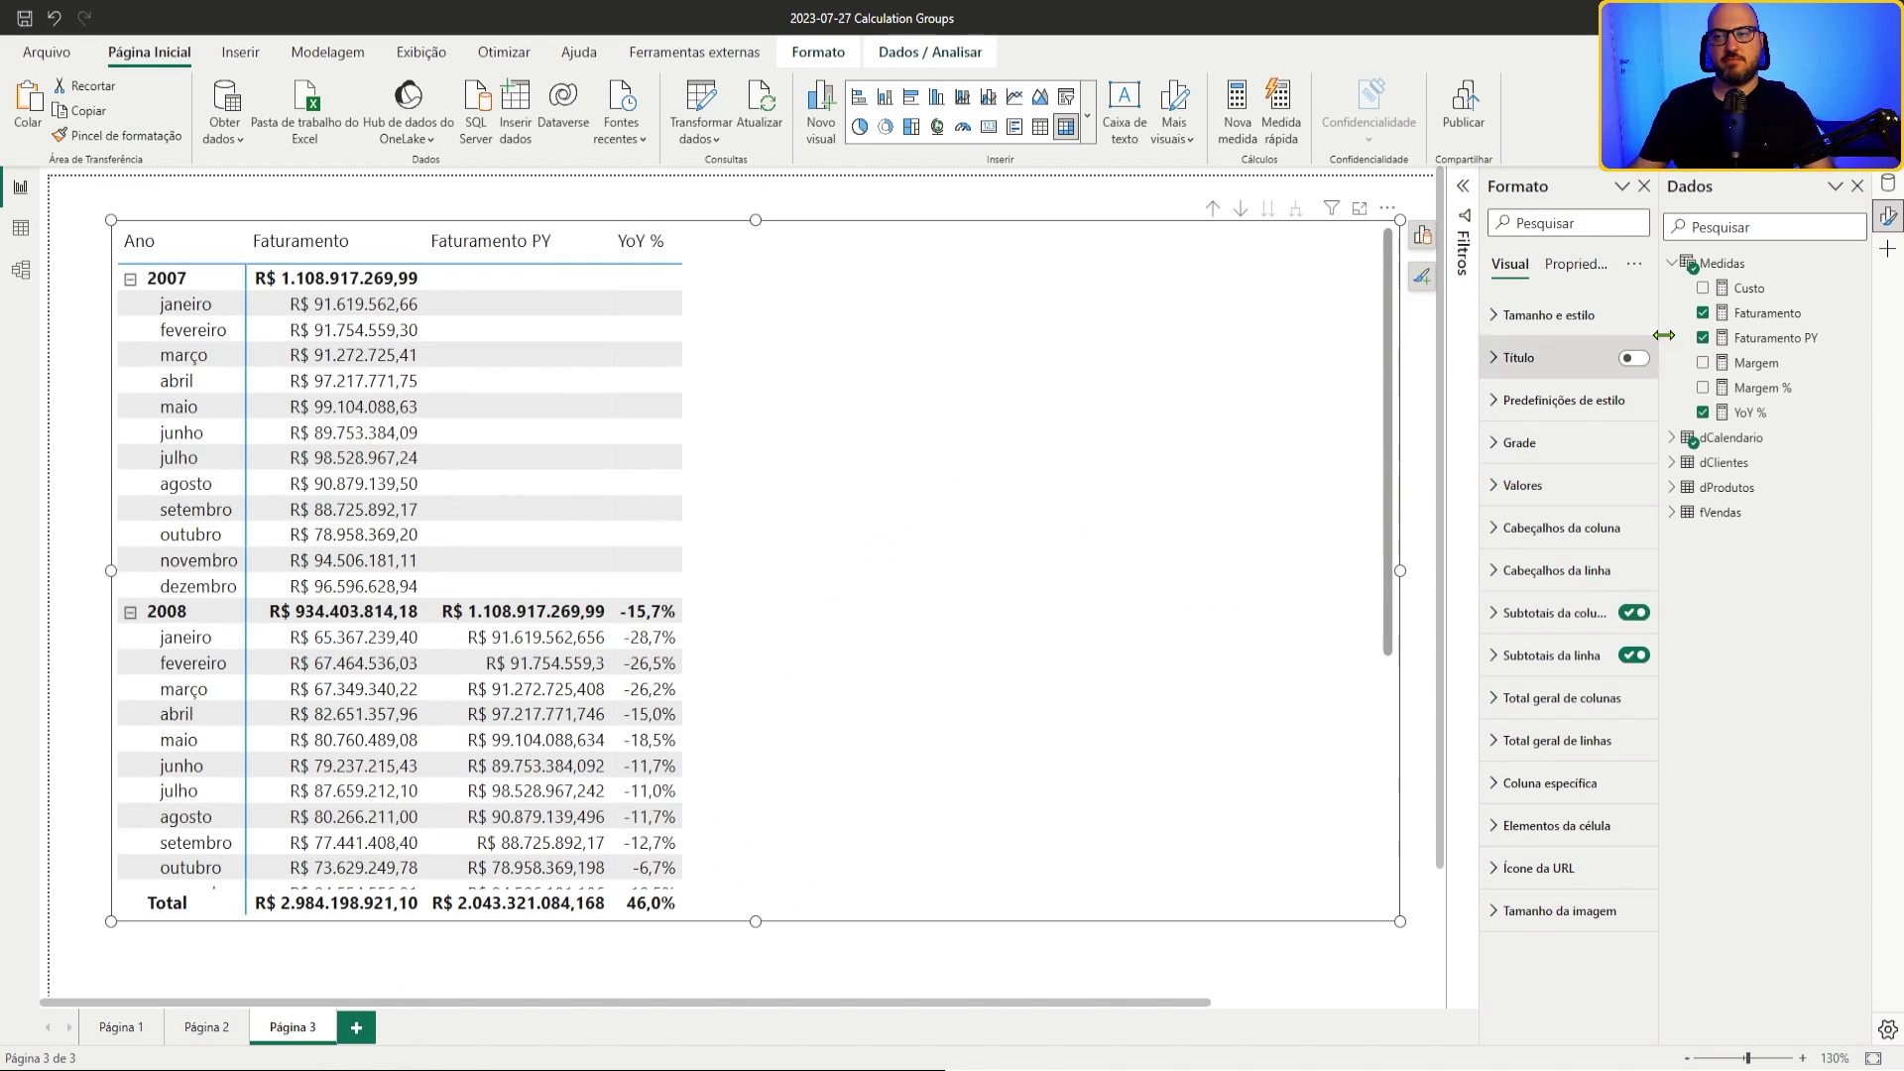
click(1704, 413)
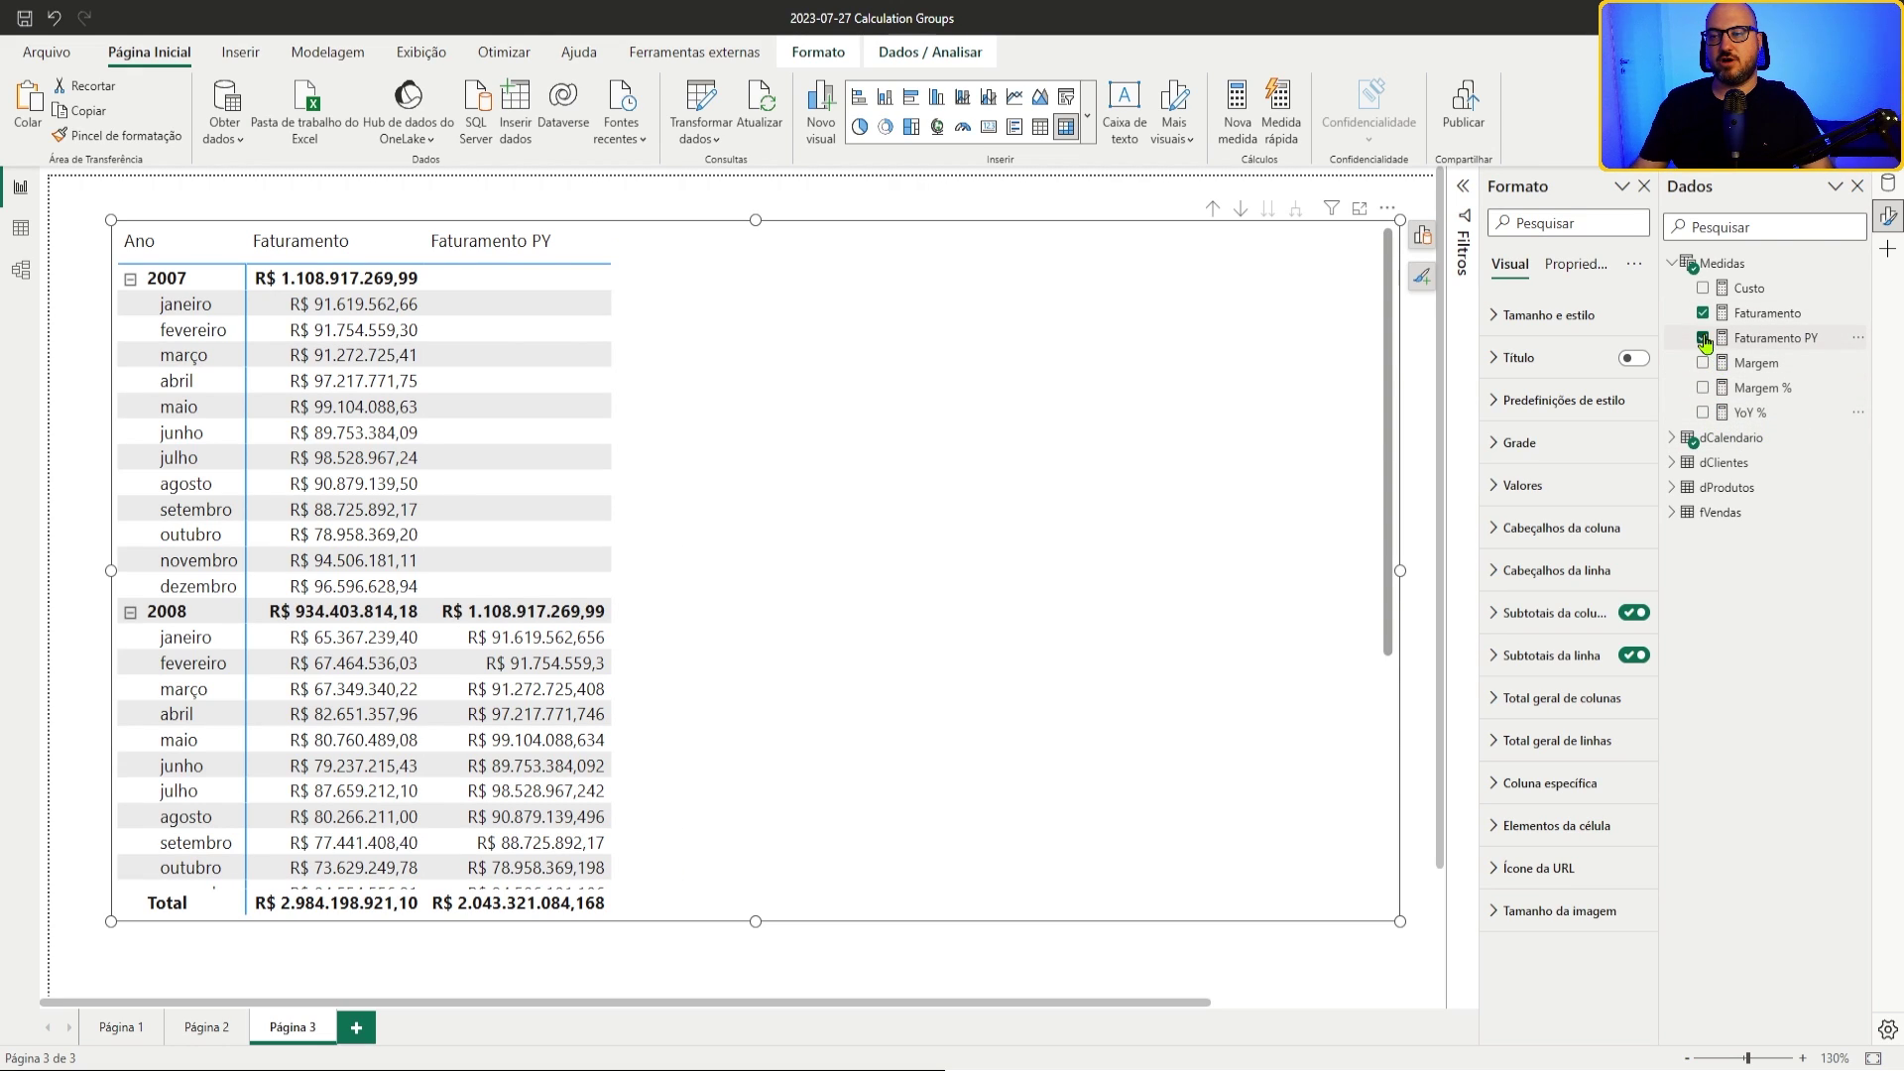
click(1703, 338)
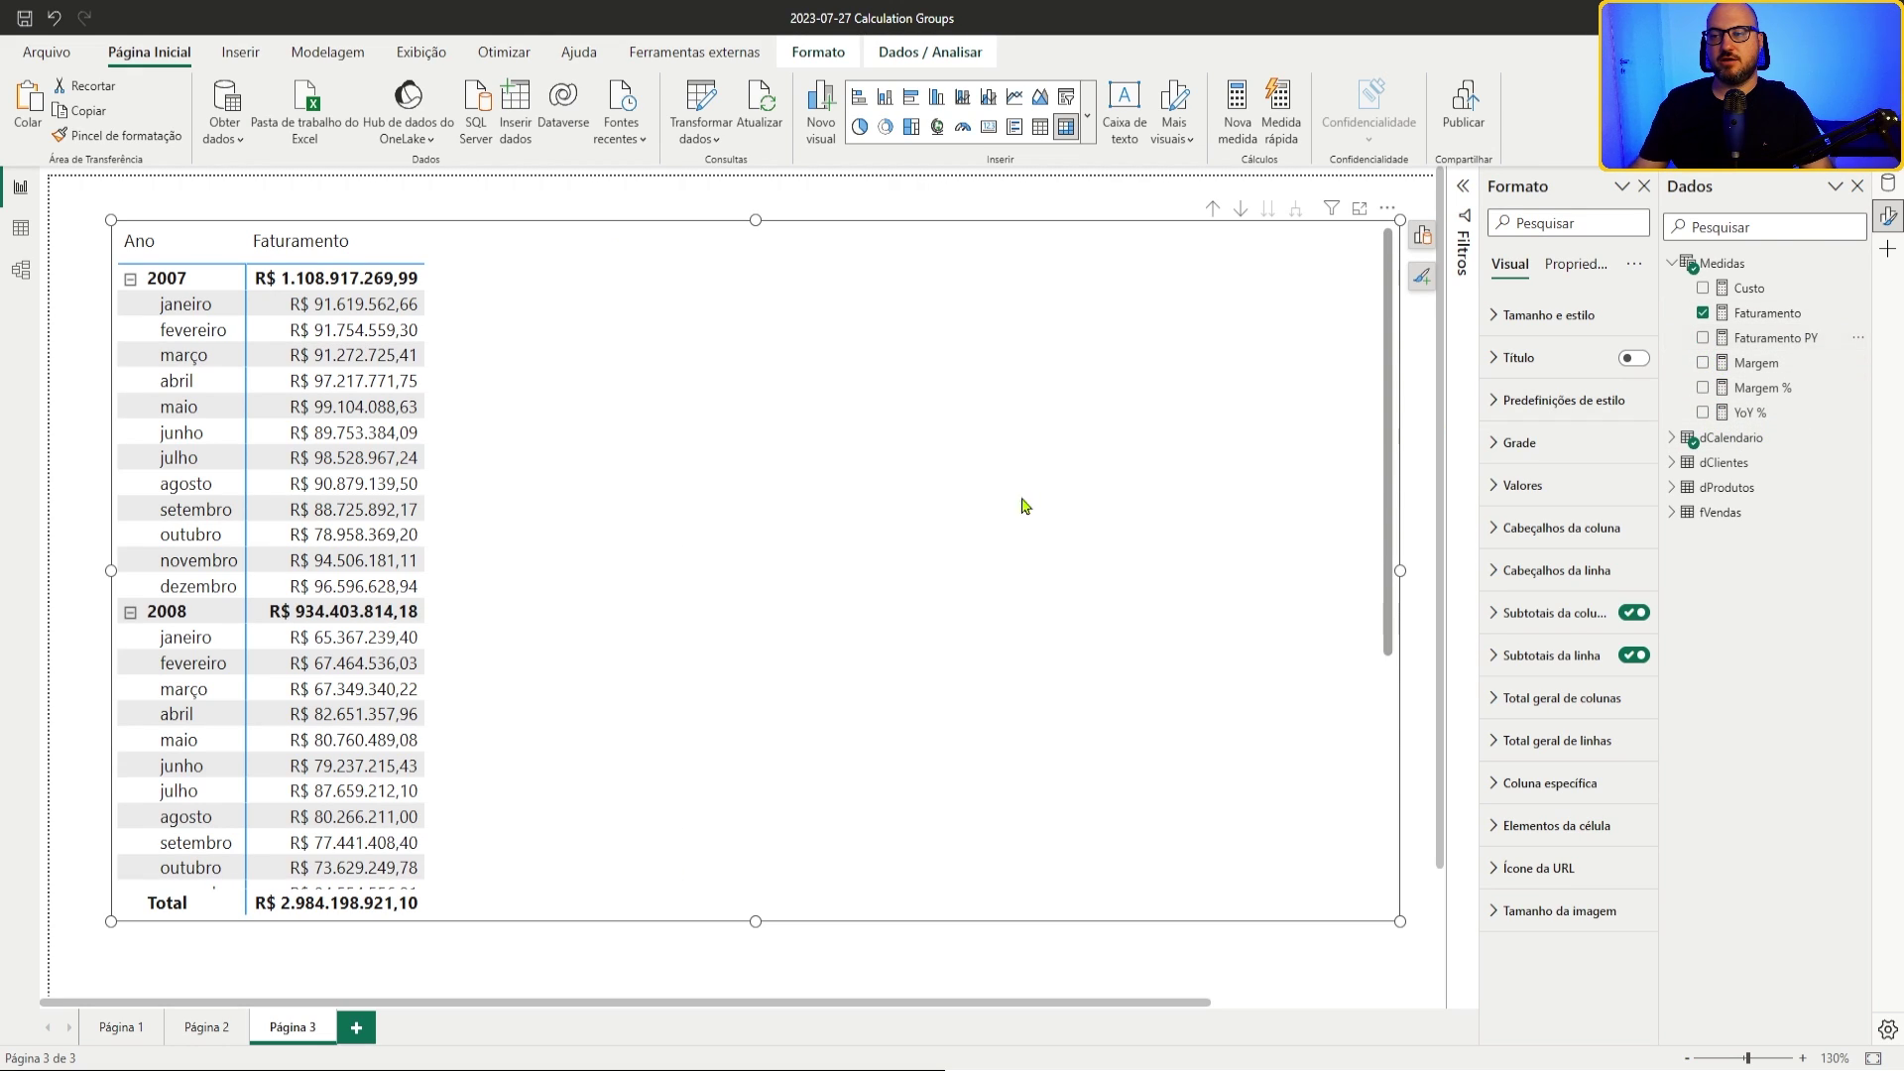
Step: Create a measure in the Medidas table from a copy of the Faturamento PY formula and name it Faturamento PM
click(1770, 338)
drag(161, 347, 129, 206)
key(ctrl+c)
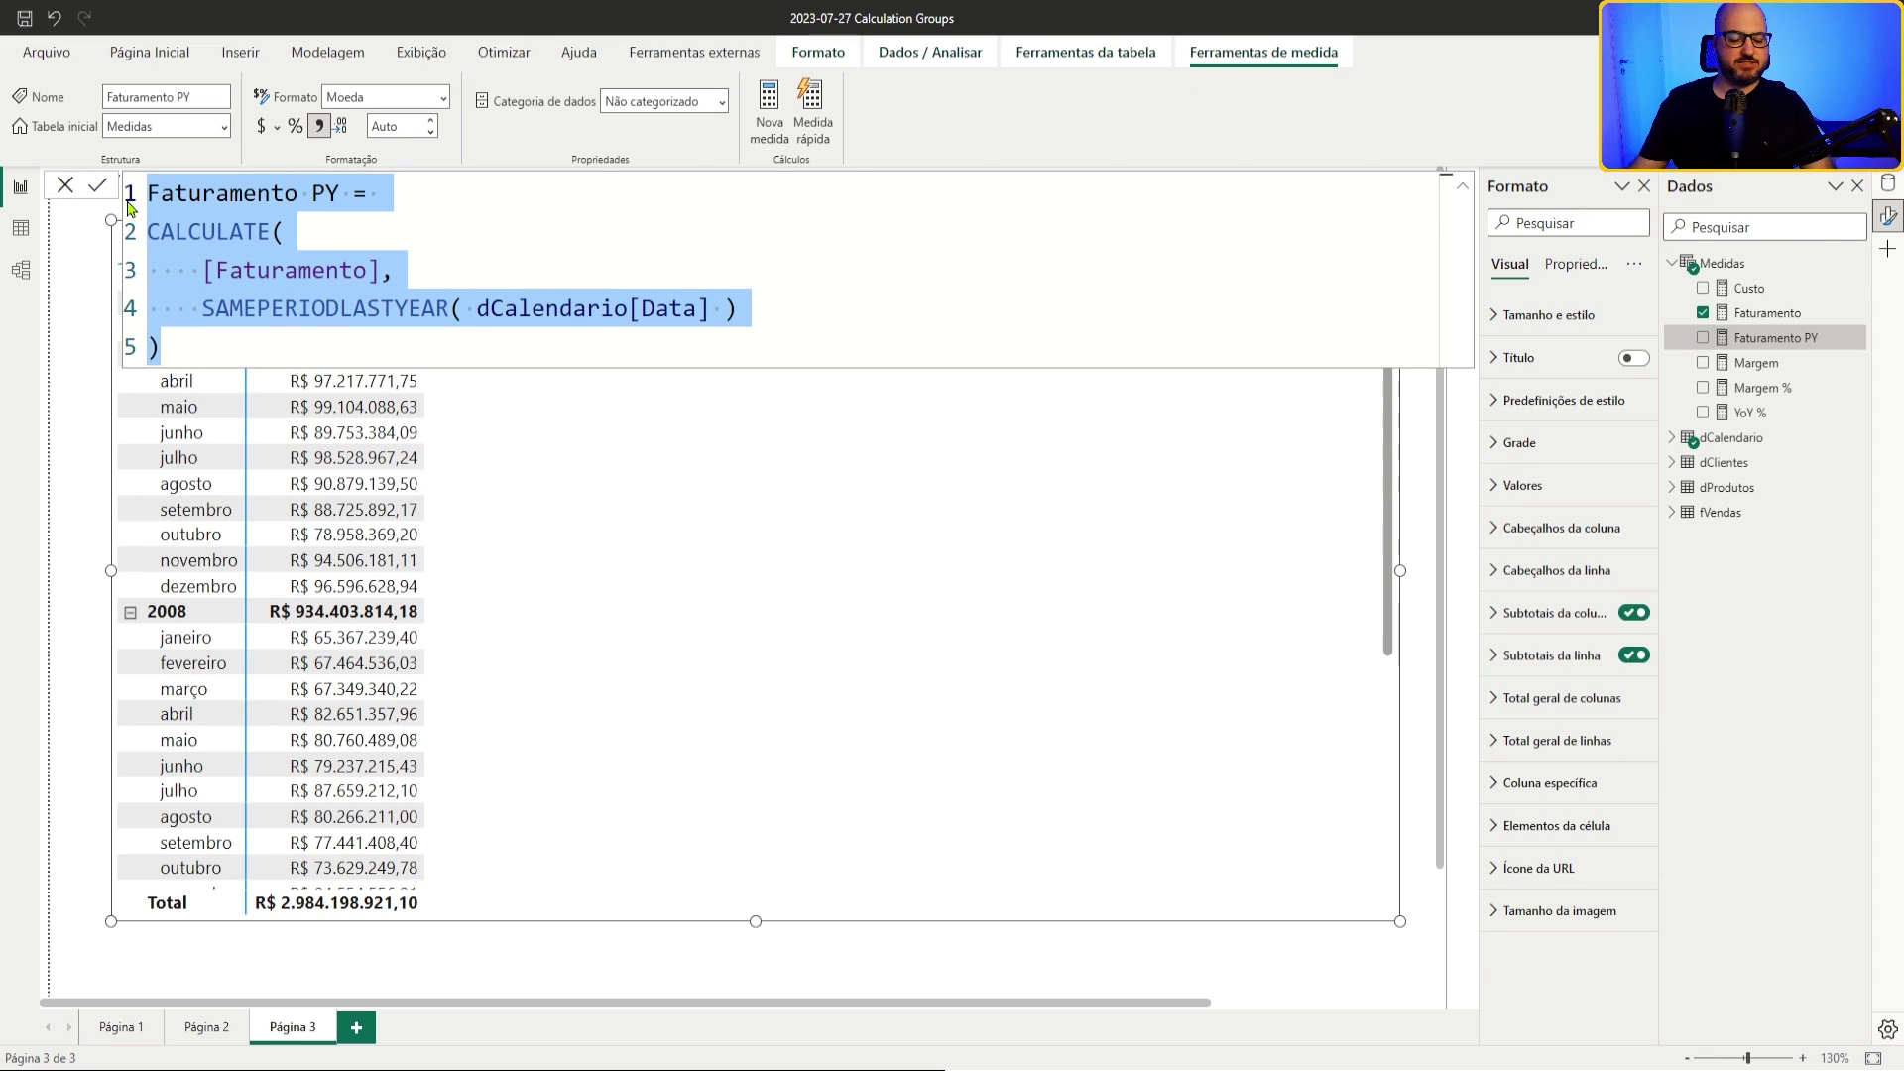
right_click(1724, 264)
click(1590, 302)
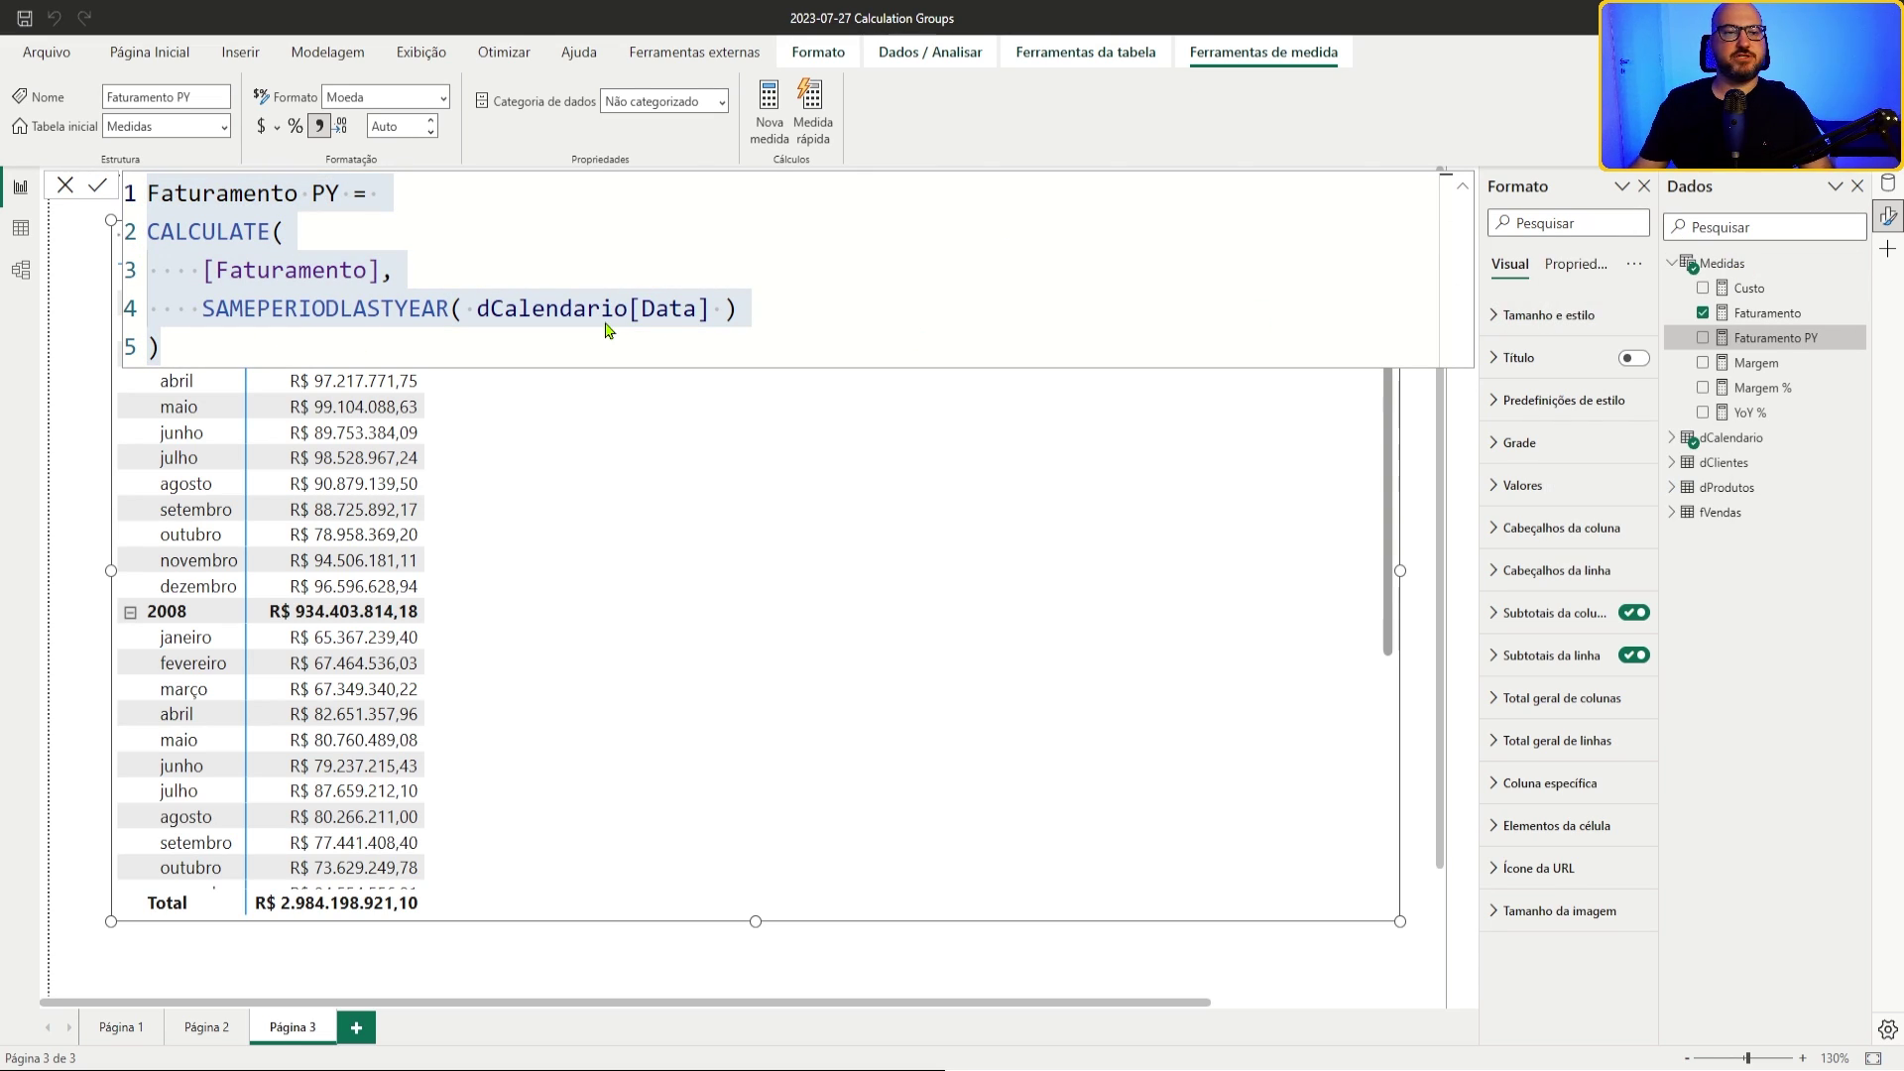
key(ctrl+v)
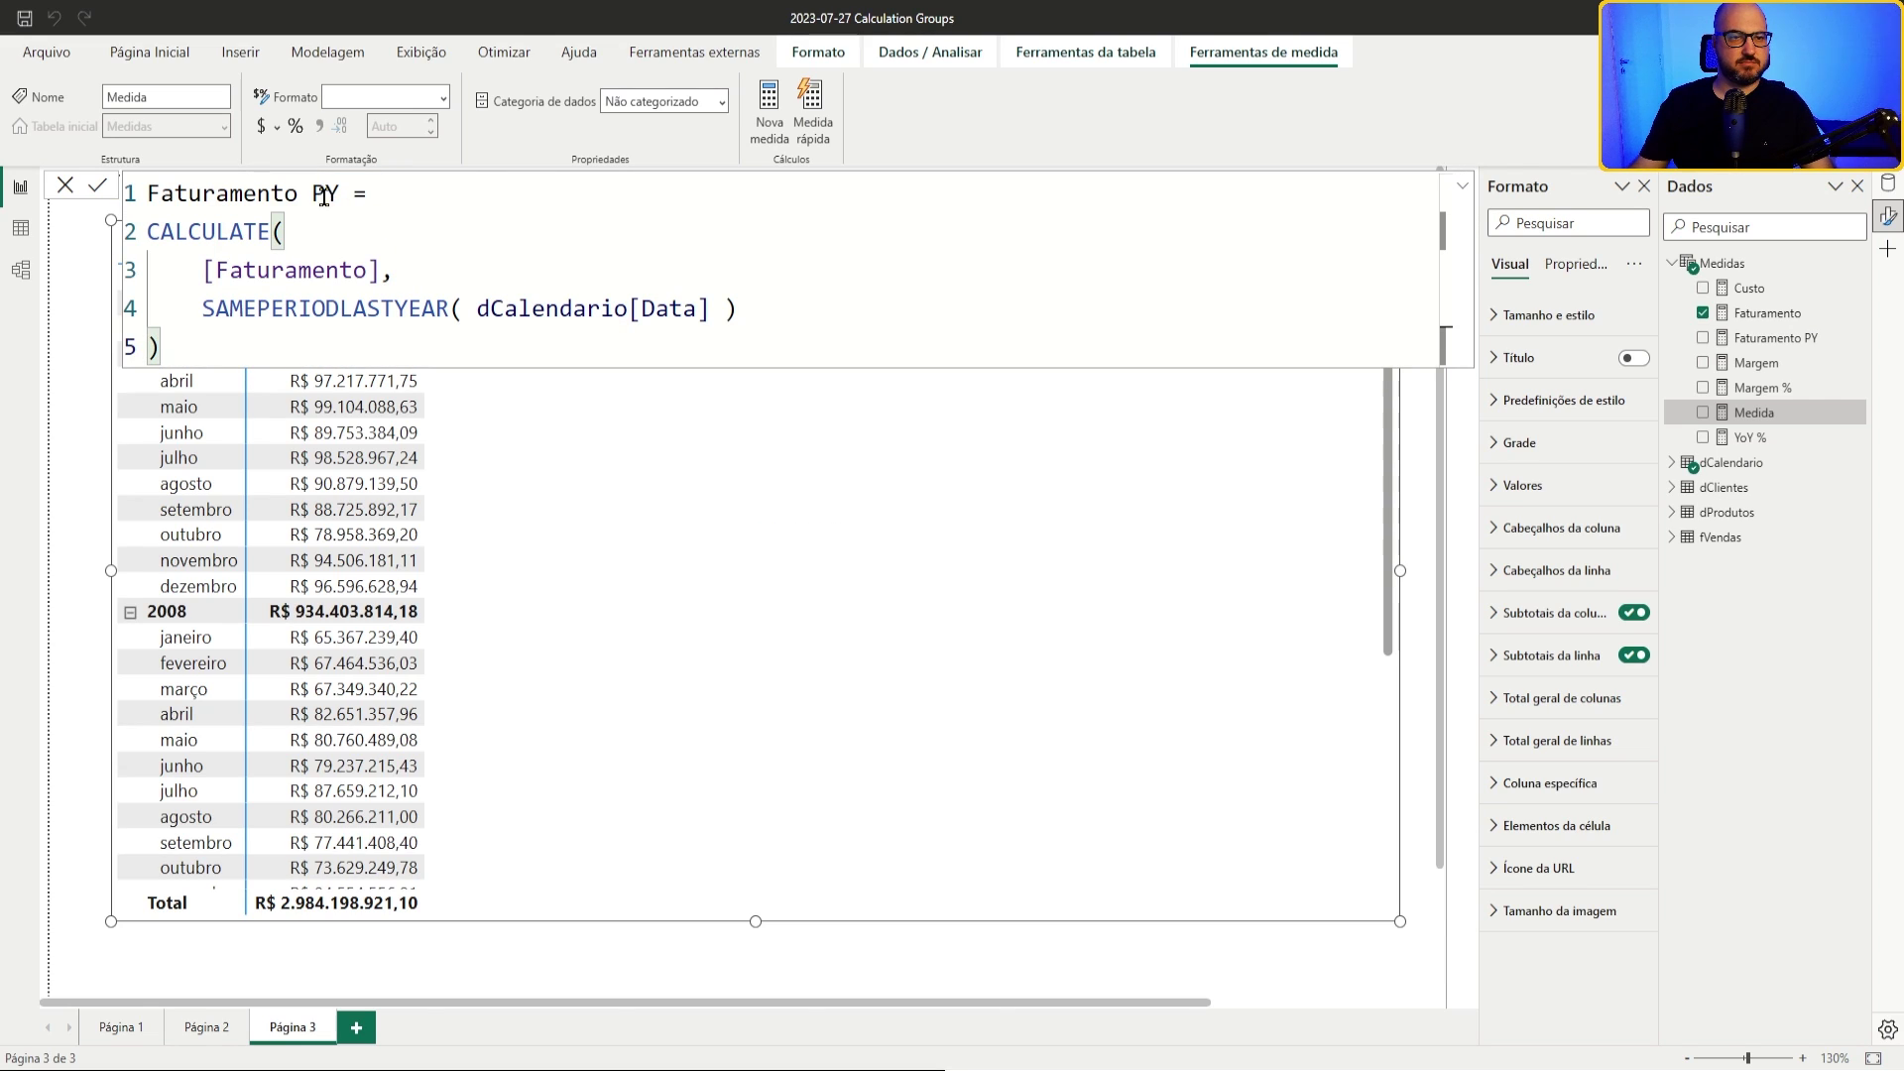
double_click(327, 192)
drag(327, 192, 337, 191)
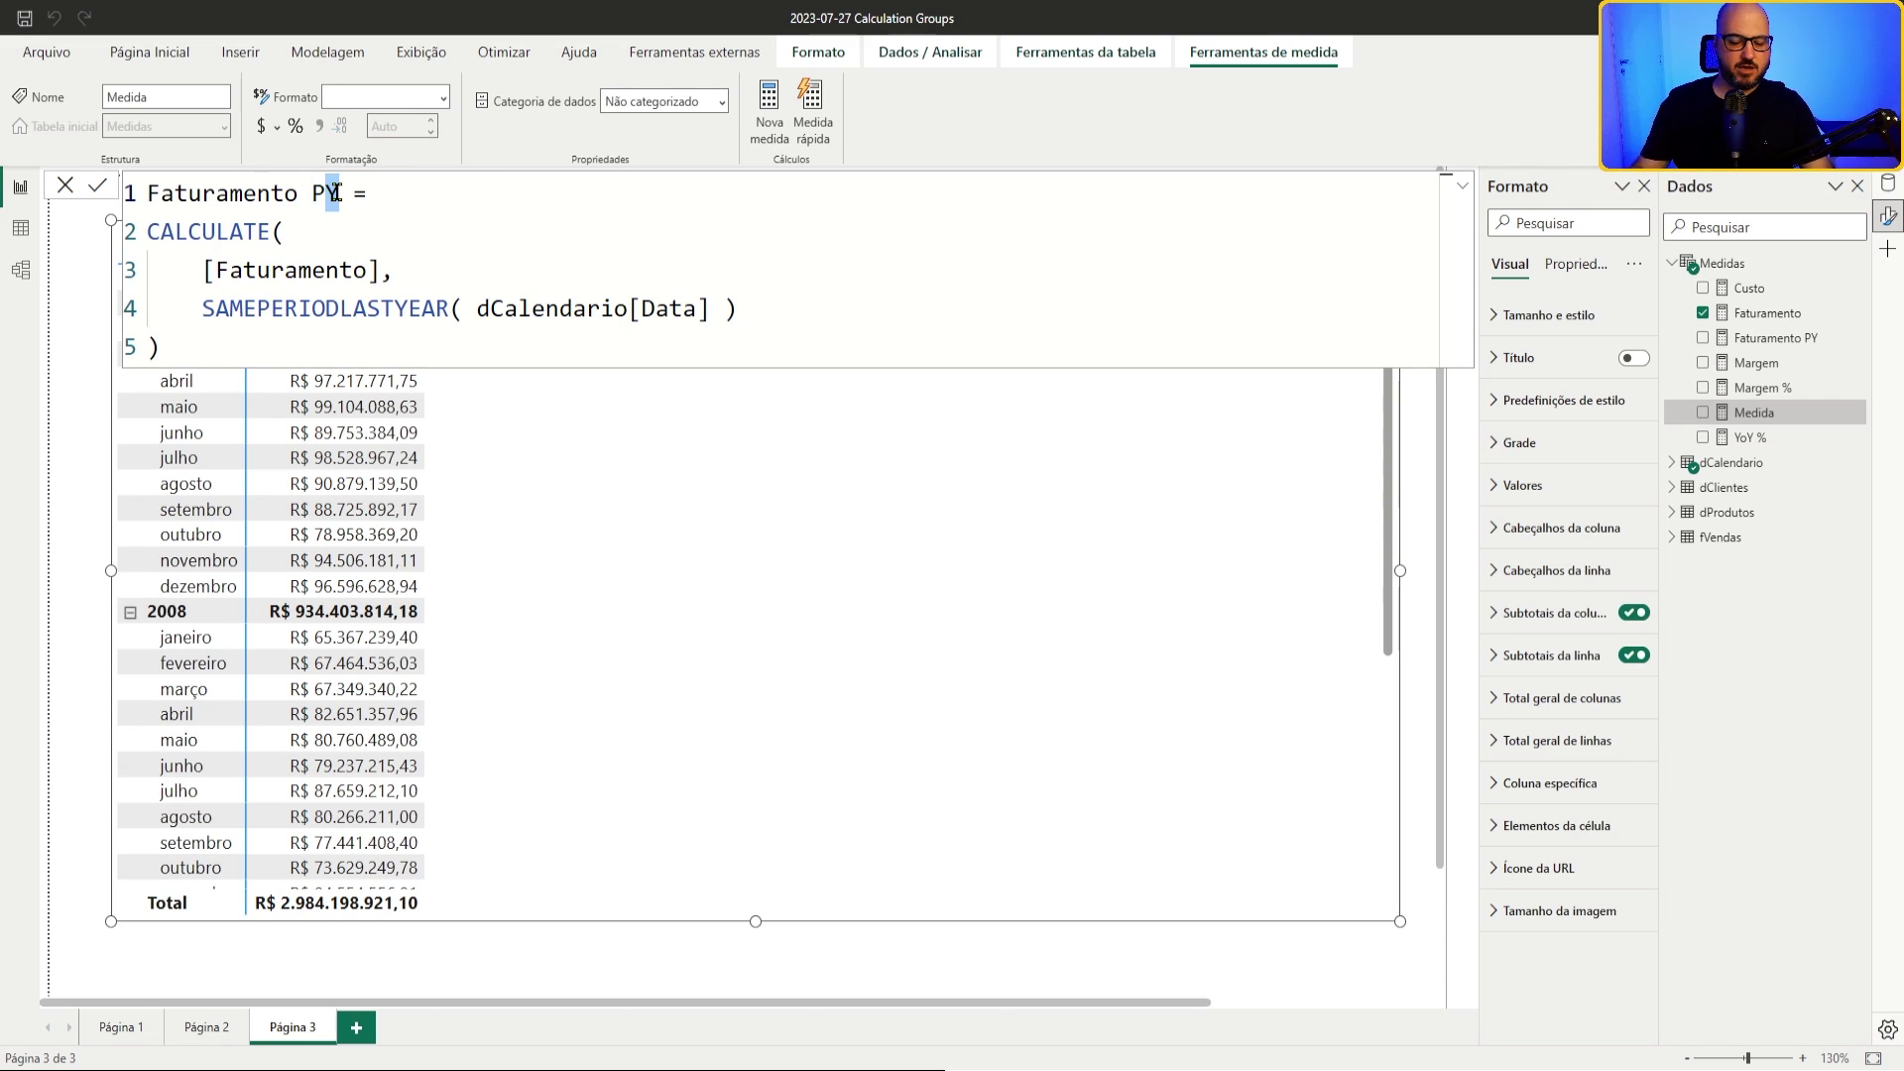
text(M)
Step: Replace SAMEPERIODLASTYEAR with PREVIOUSMONTH in the Faturamento PM formula, commit it, and add the measure to the matrix
drag(201, 308, 451, 310)
text(PRE)
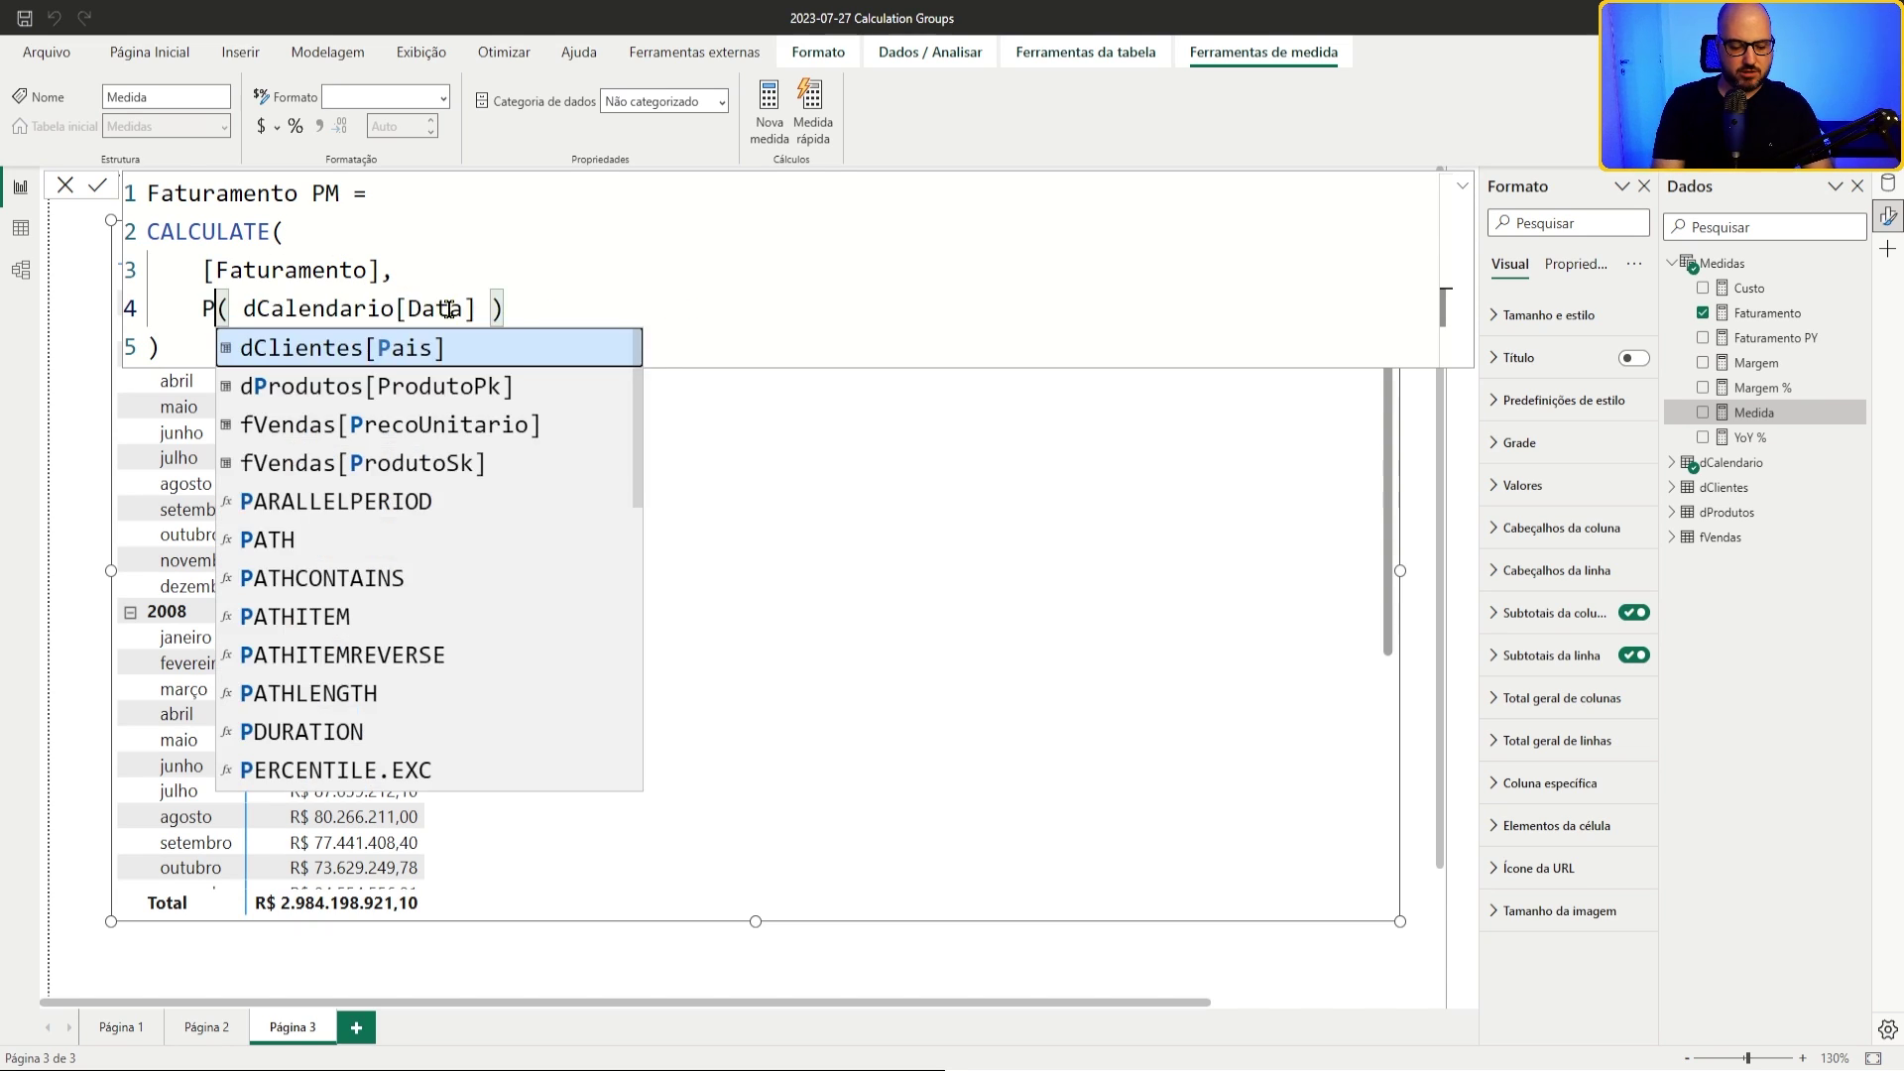
key(Tab)
click(775, 288)
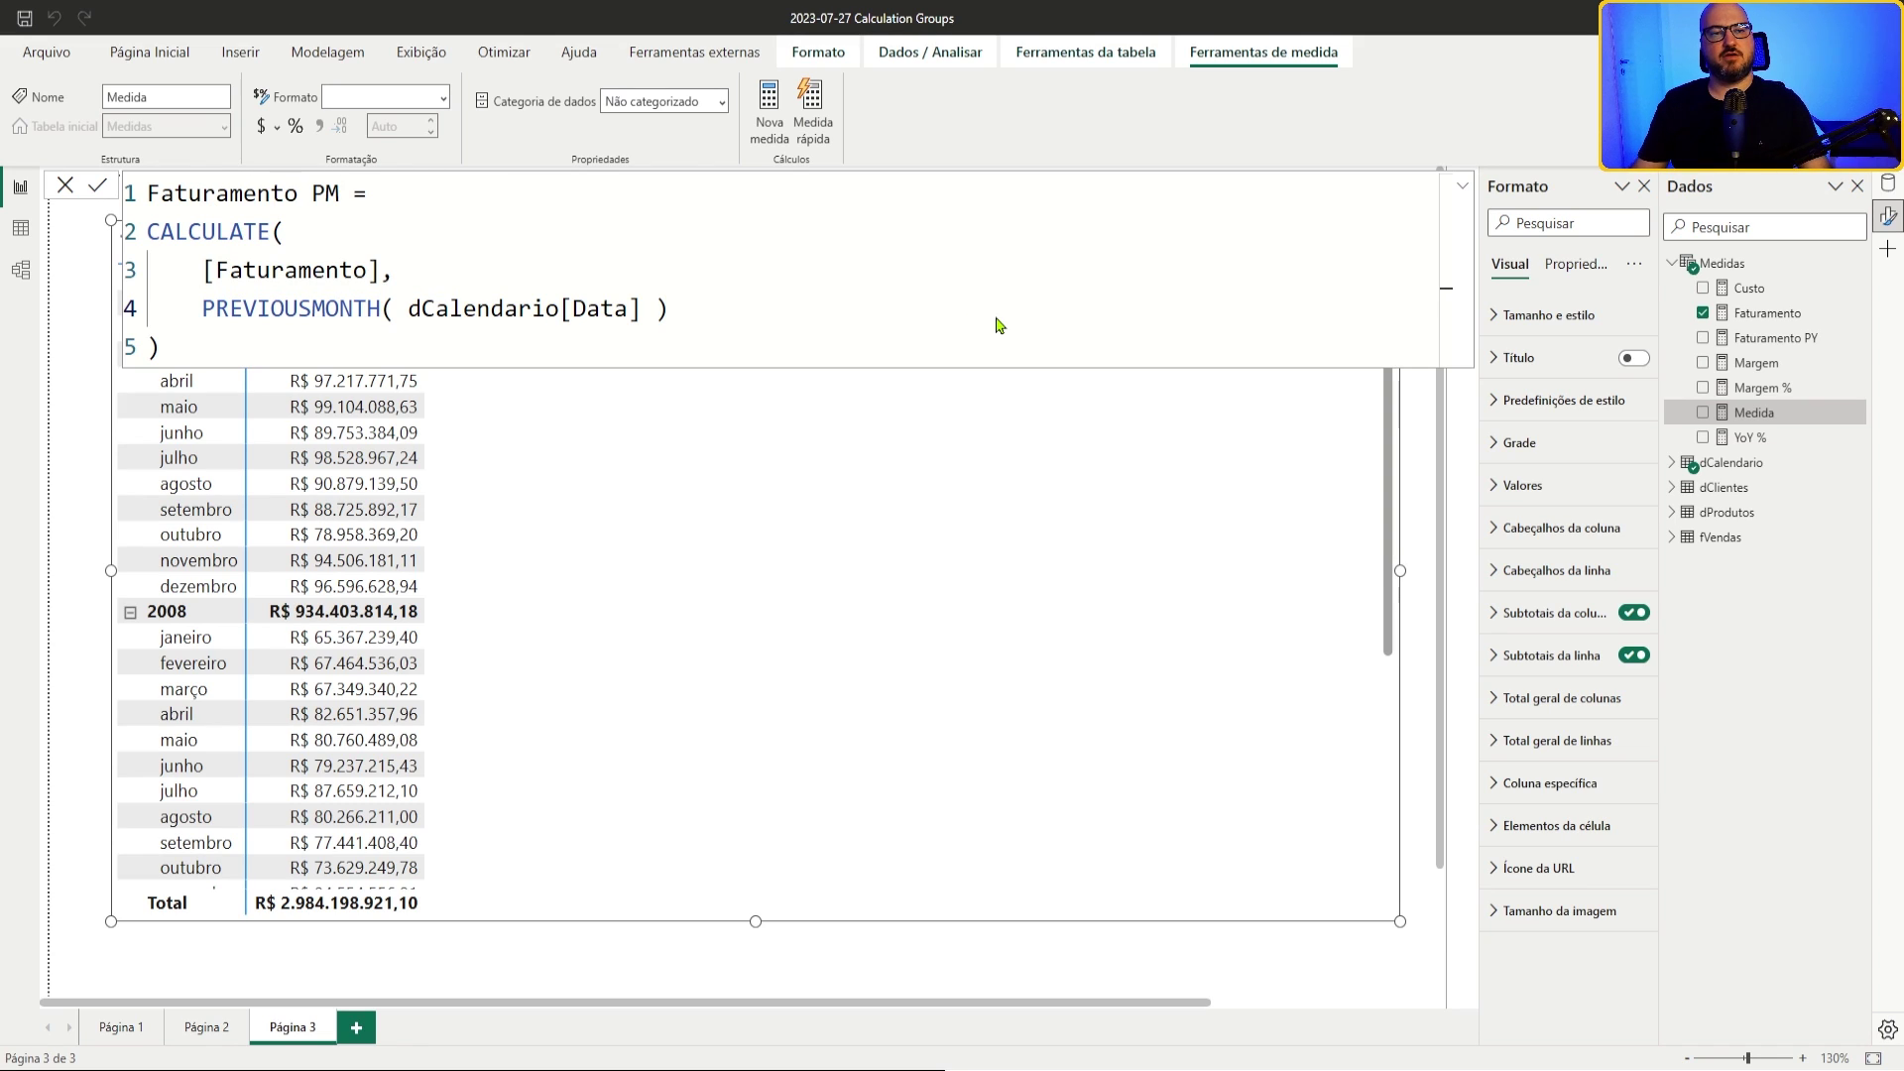
key(Return)
drag(1785, 340, 629, 522)
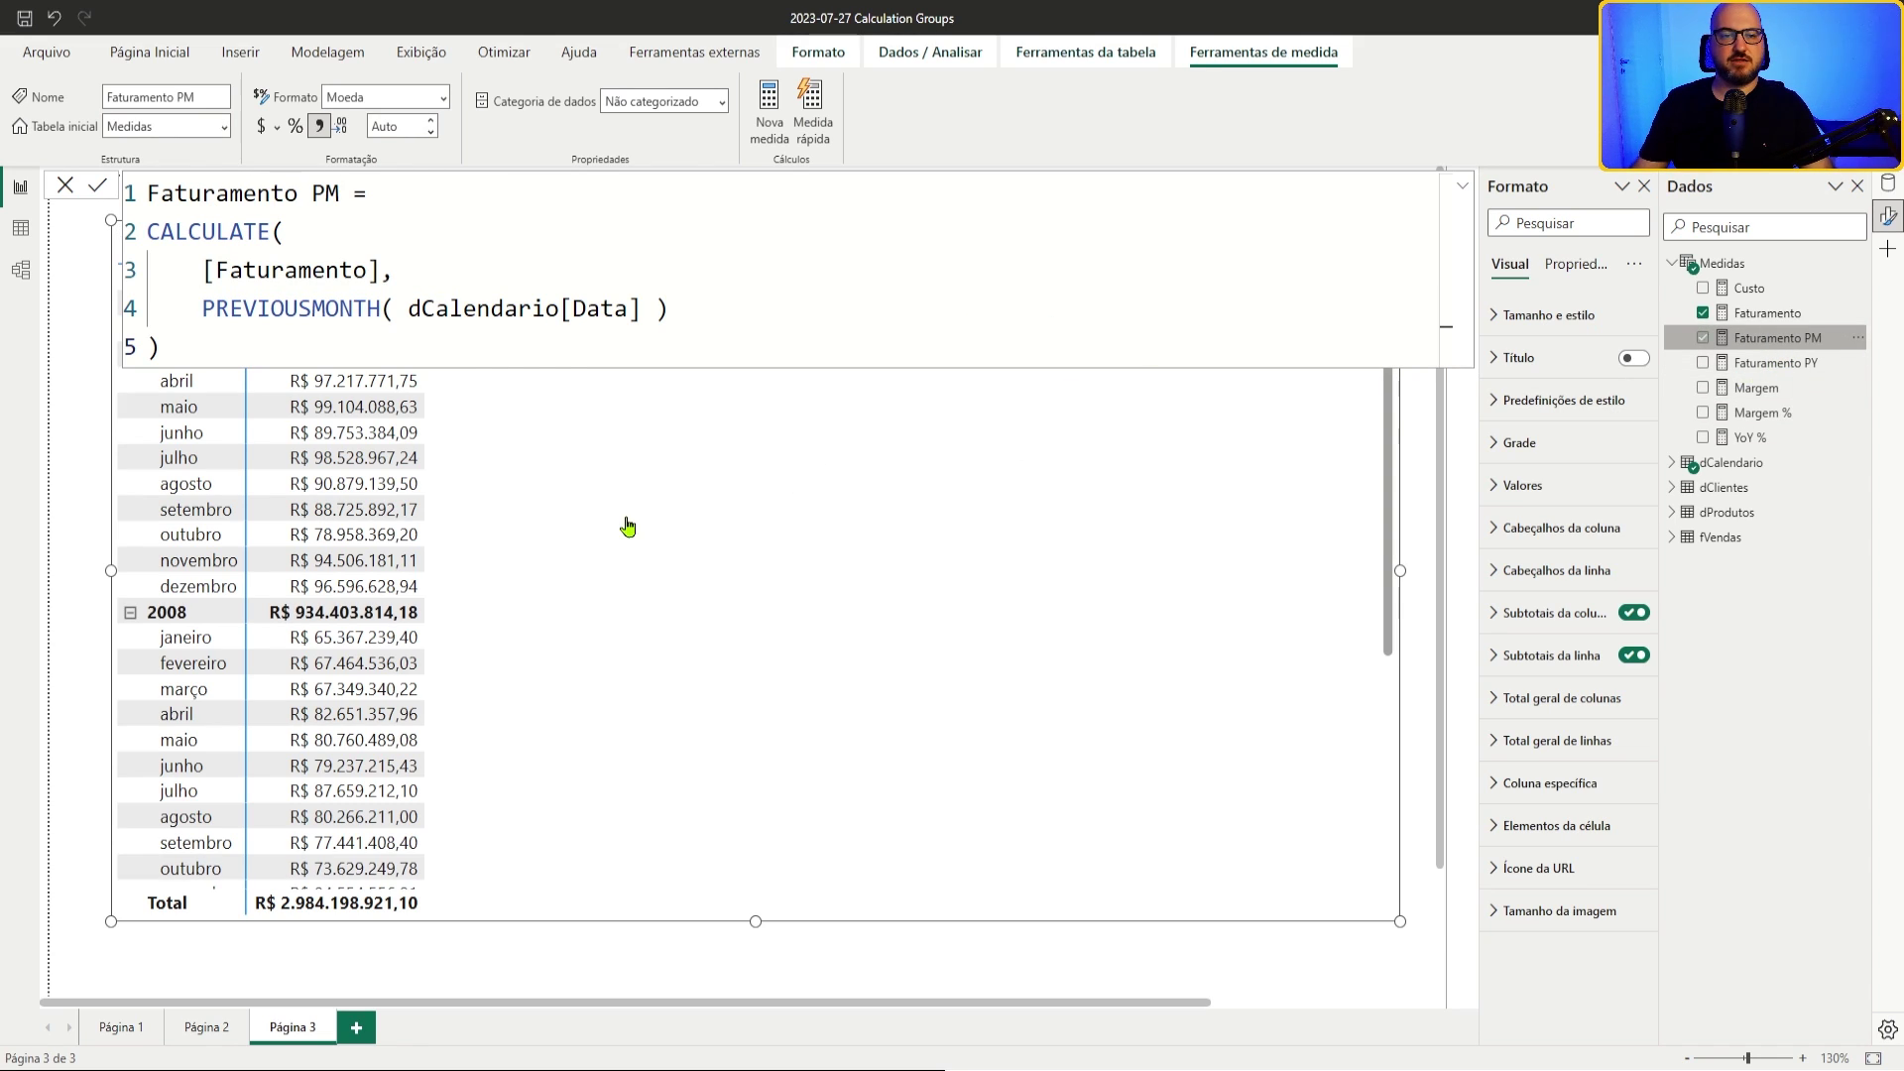
click(1228, 480)
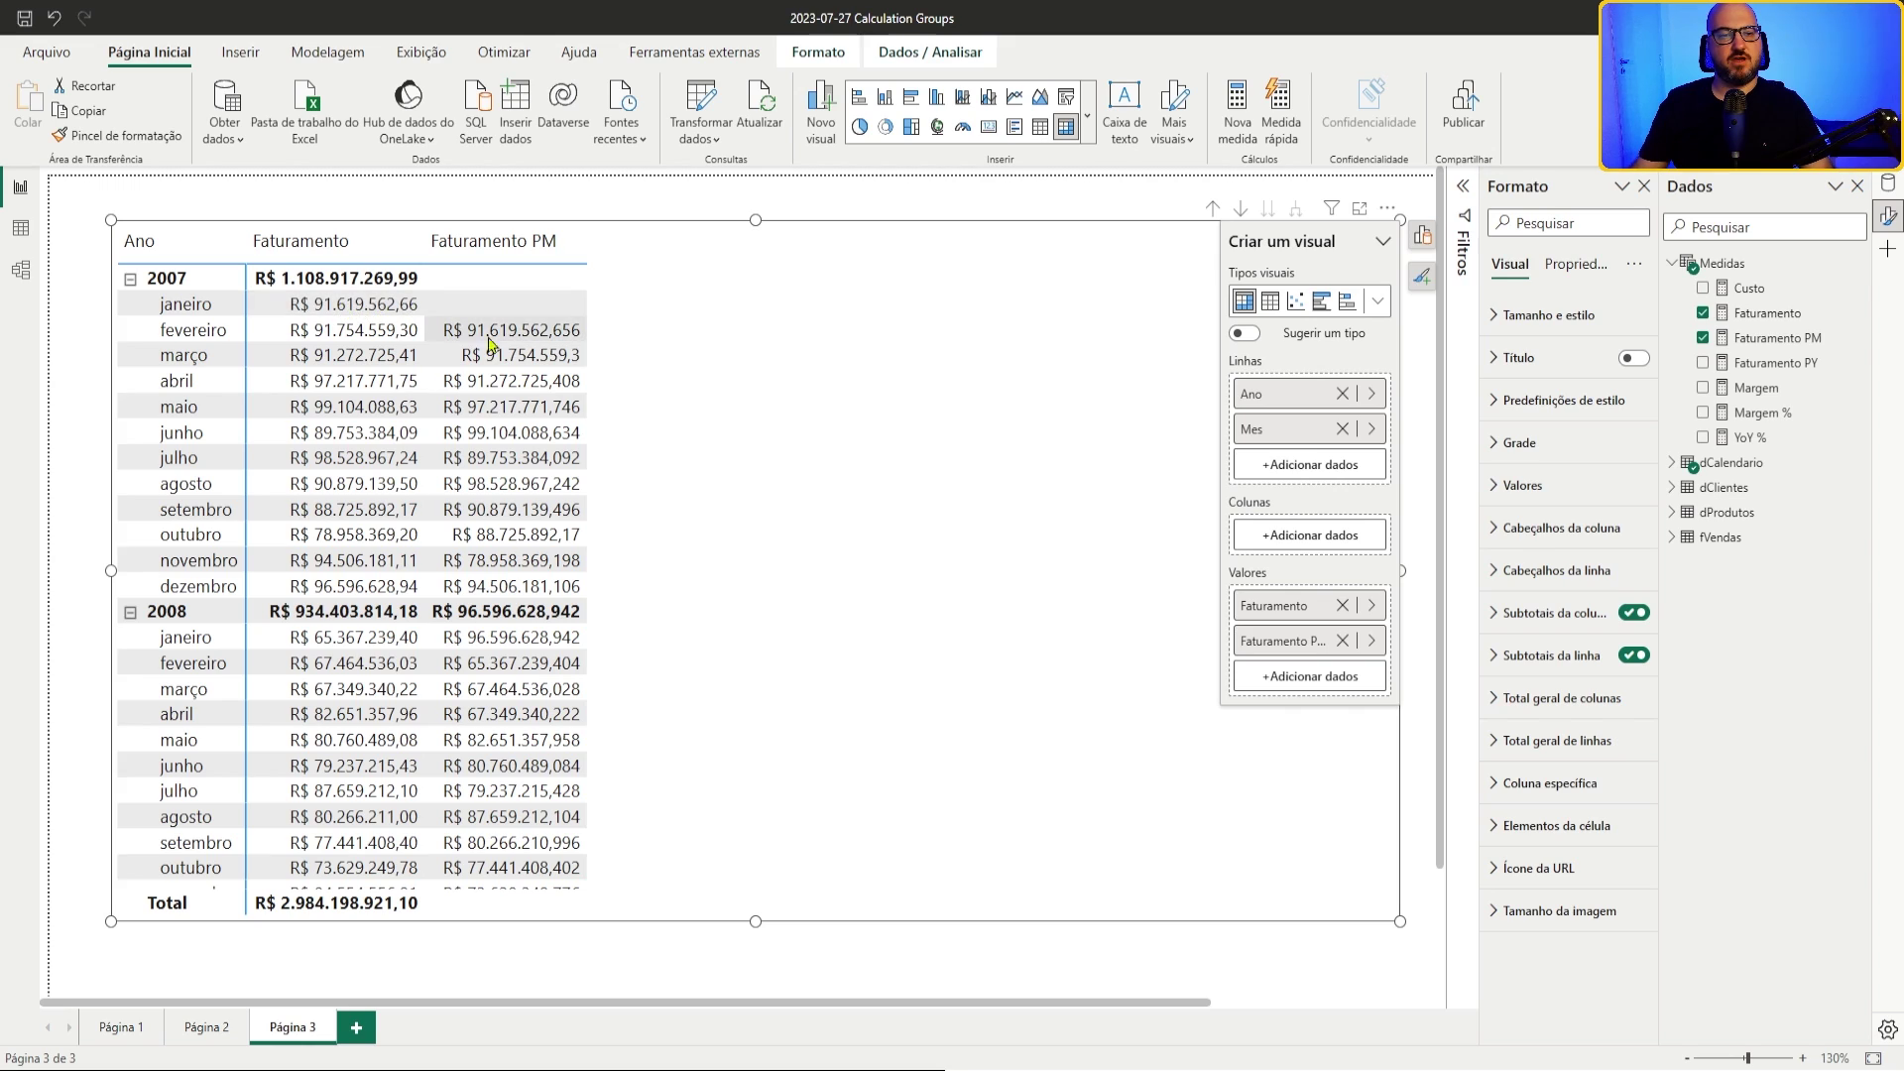
Step: Create a measure in the Medidas table from a copy of the YoY % formula and name it MoM %
right_click(1775, 266)
click(1750, 437)
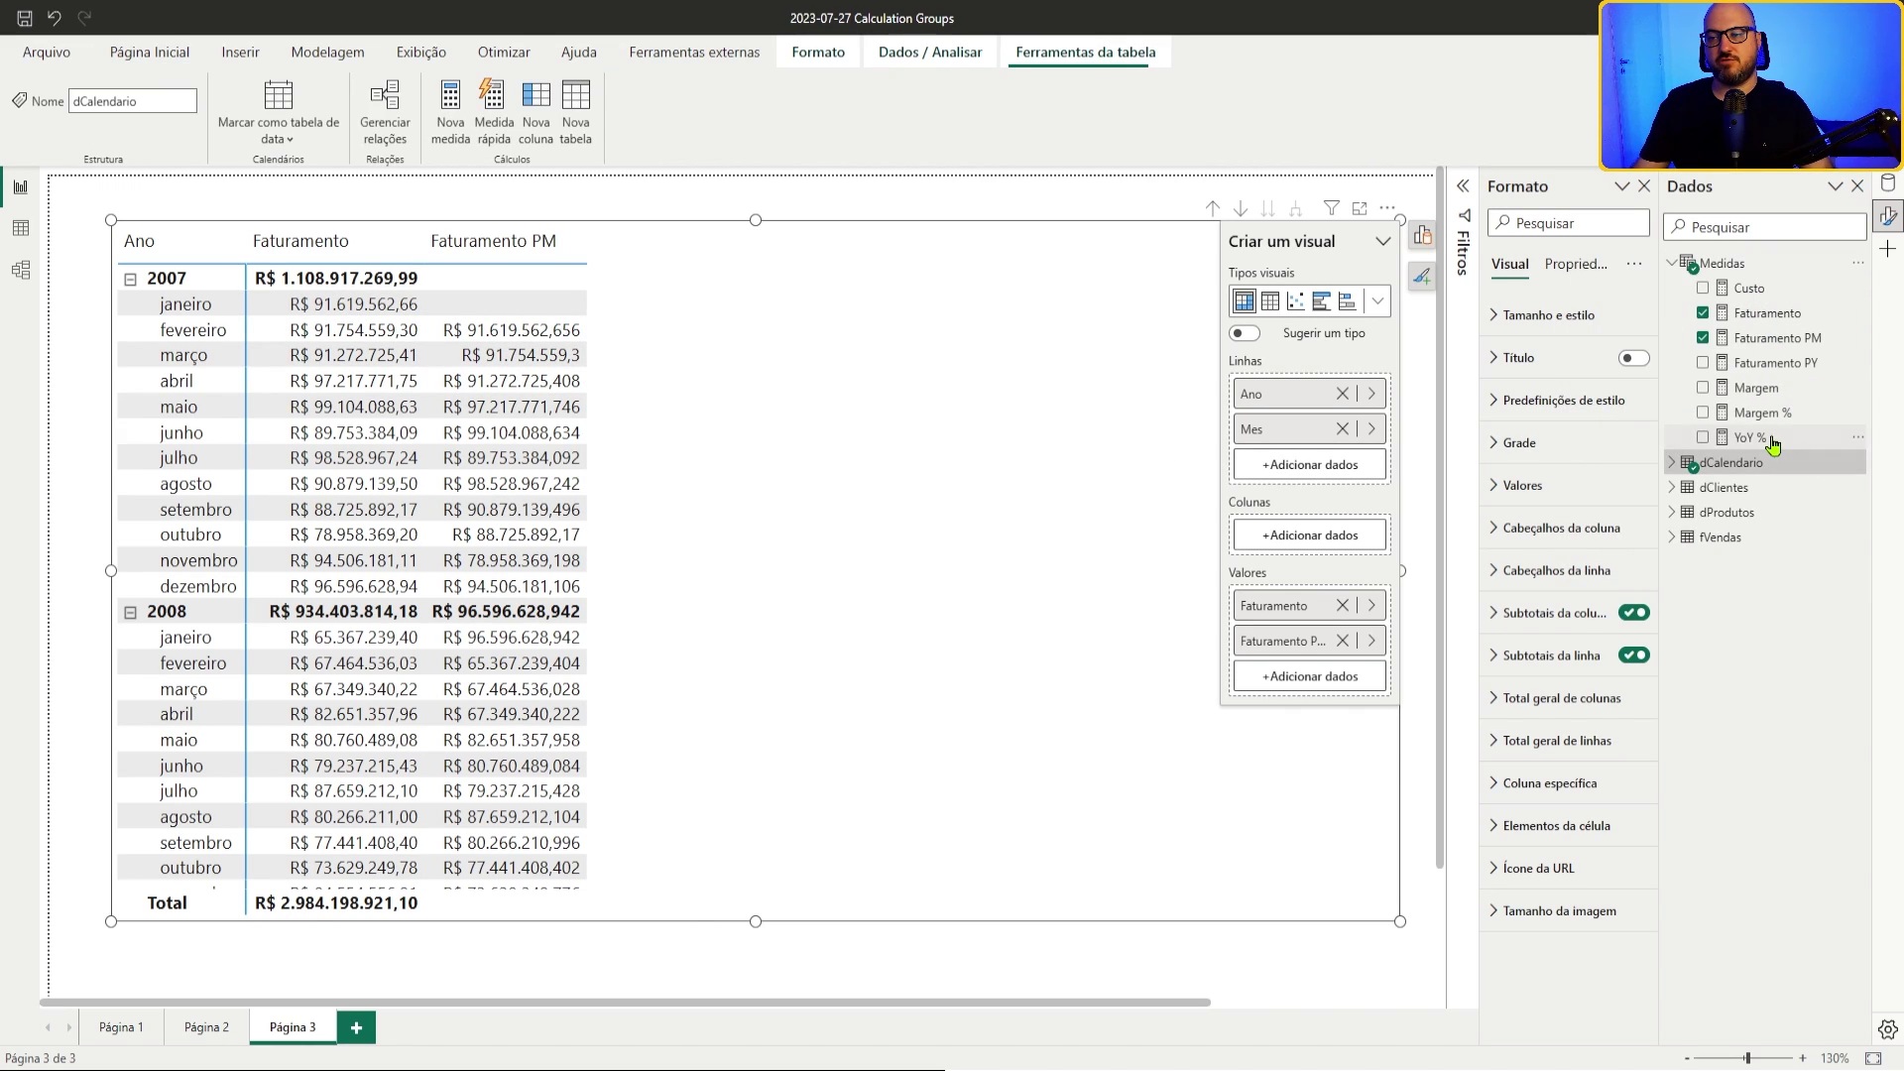
drag(1156, 194, 146, 193)
key(ctrl+c)
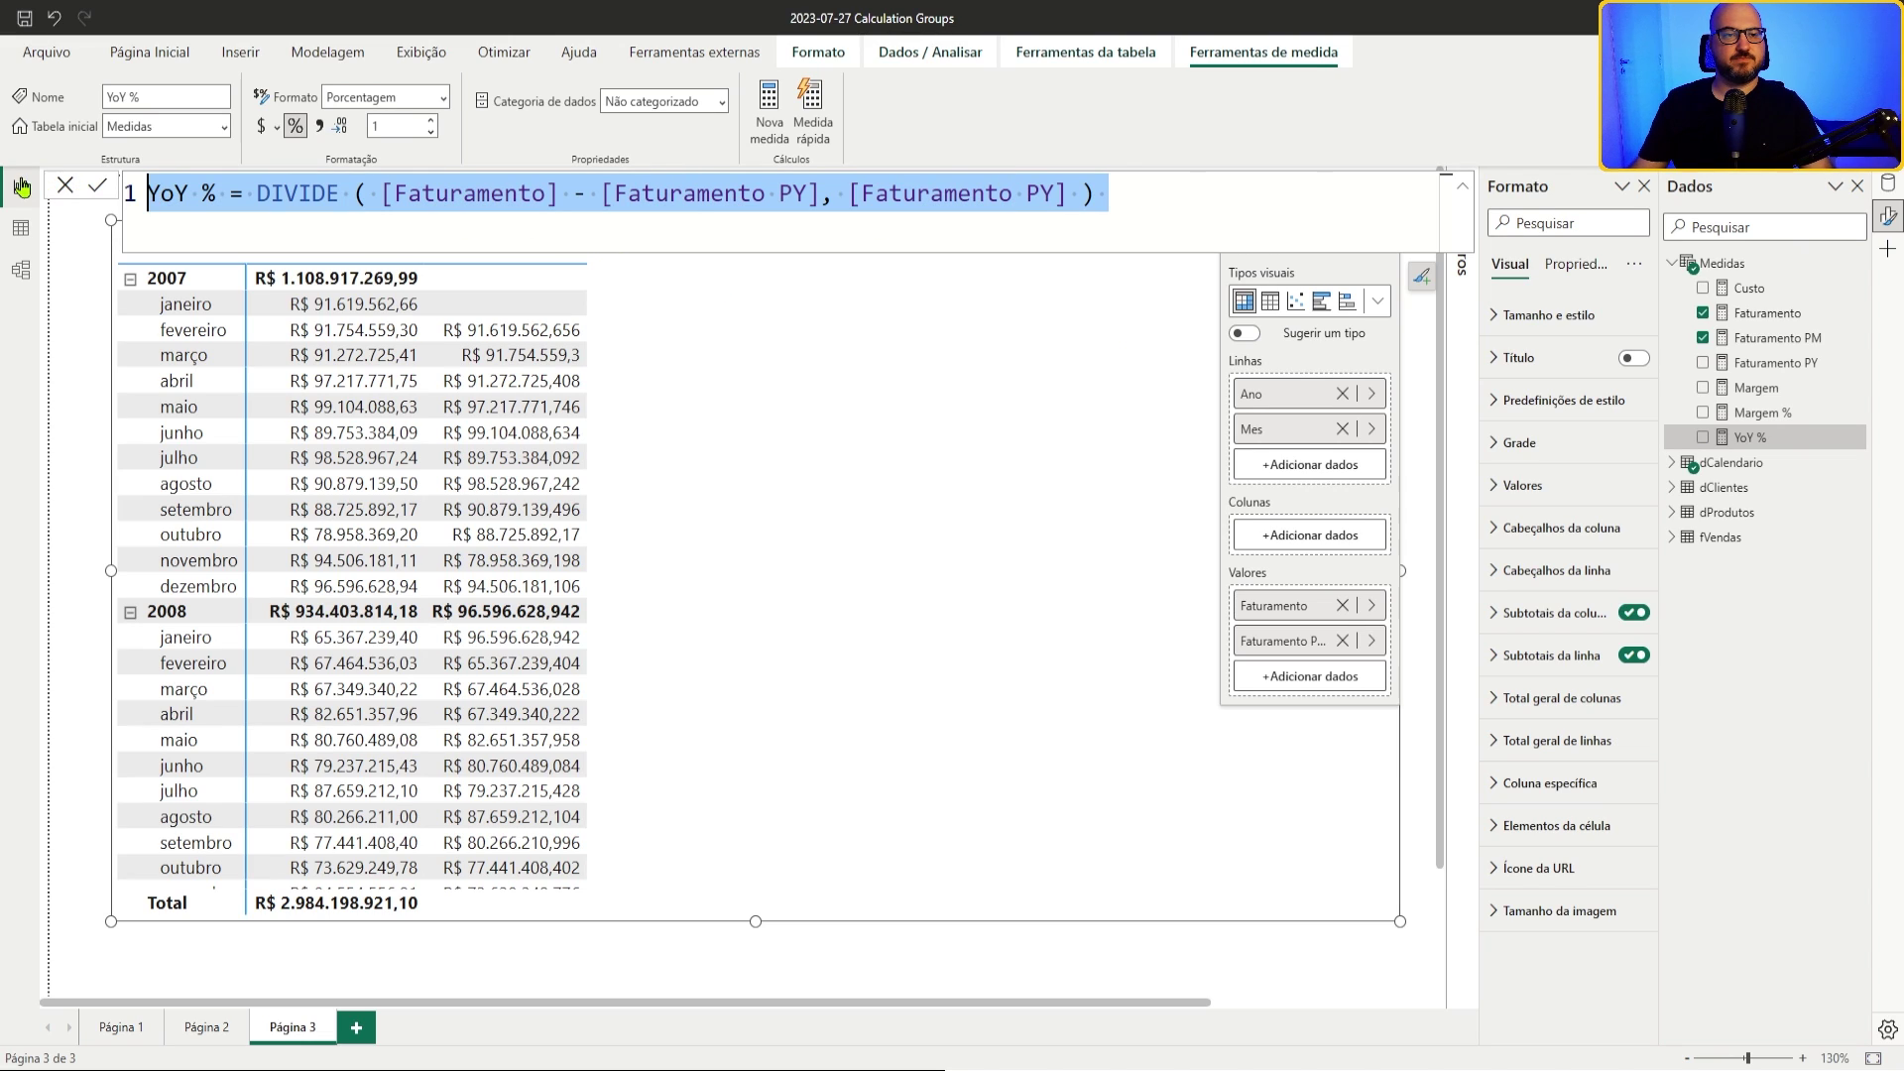
click(763, 123)
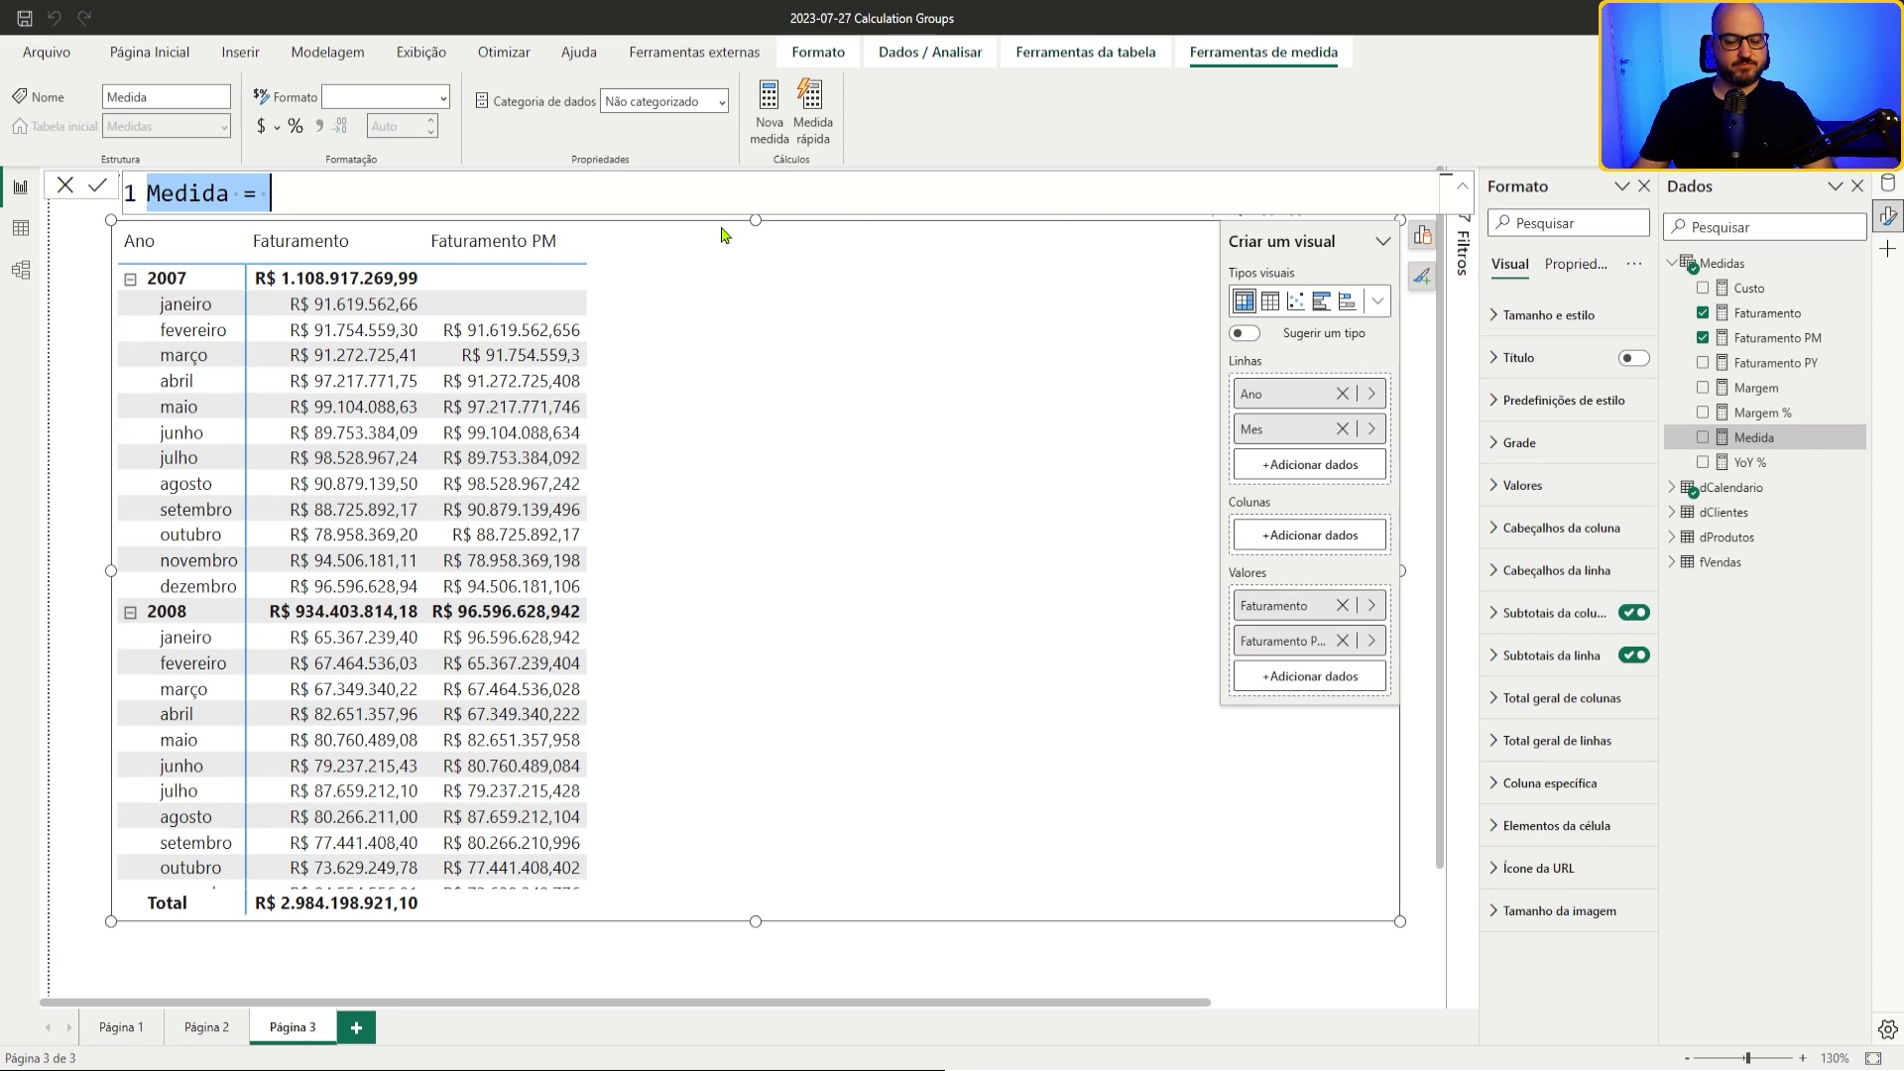
key(ctrl+v)
click(187, 193)
drag(184, 194, 130, 194)
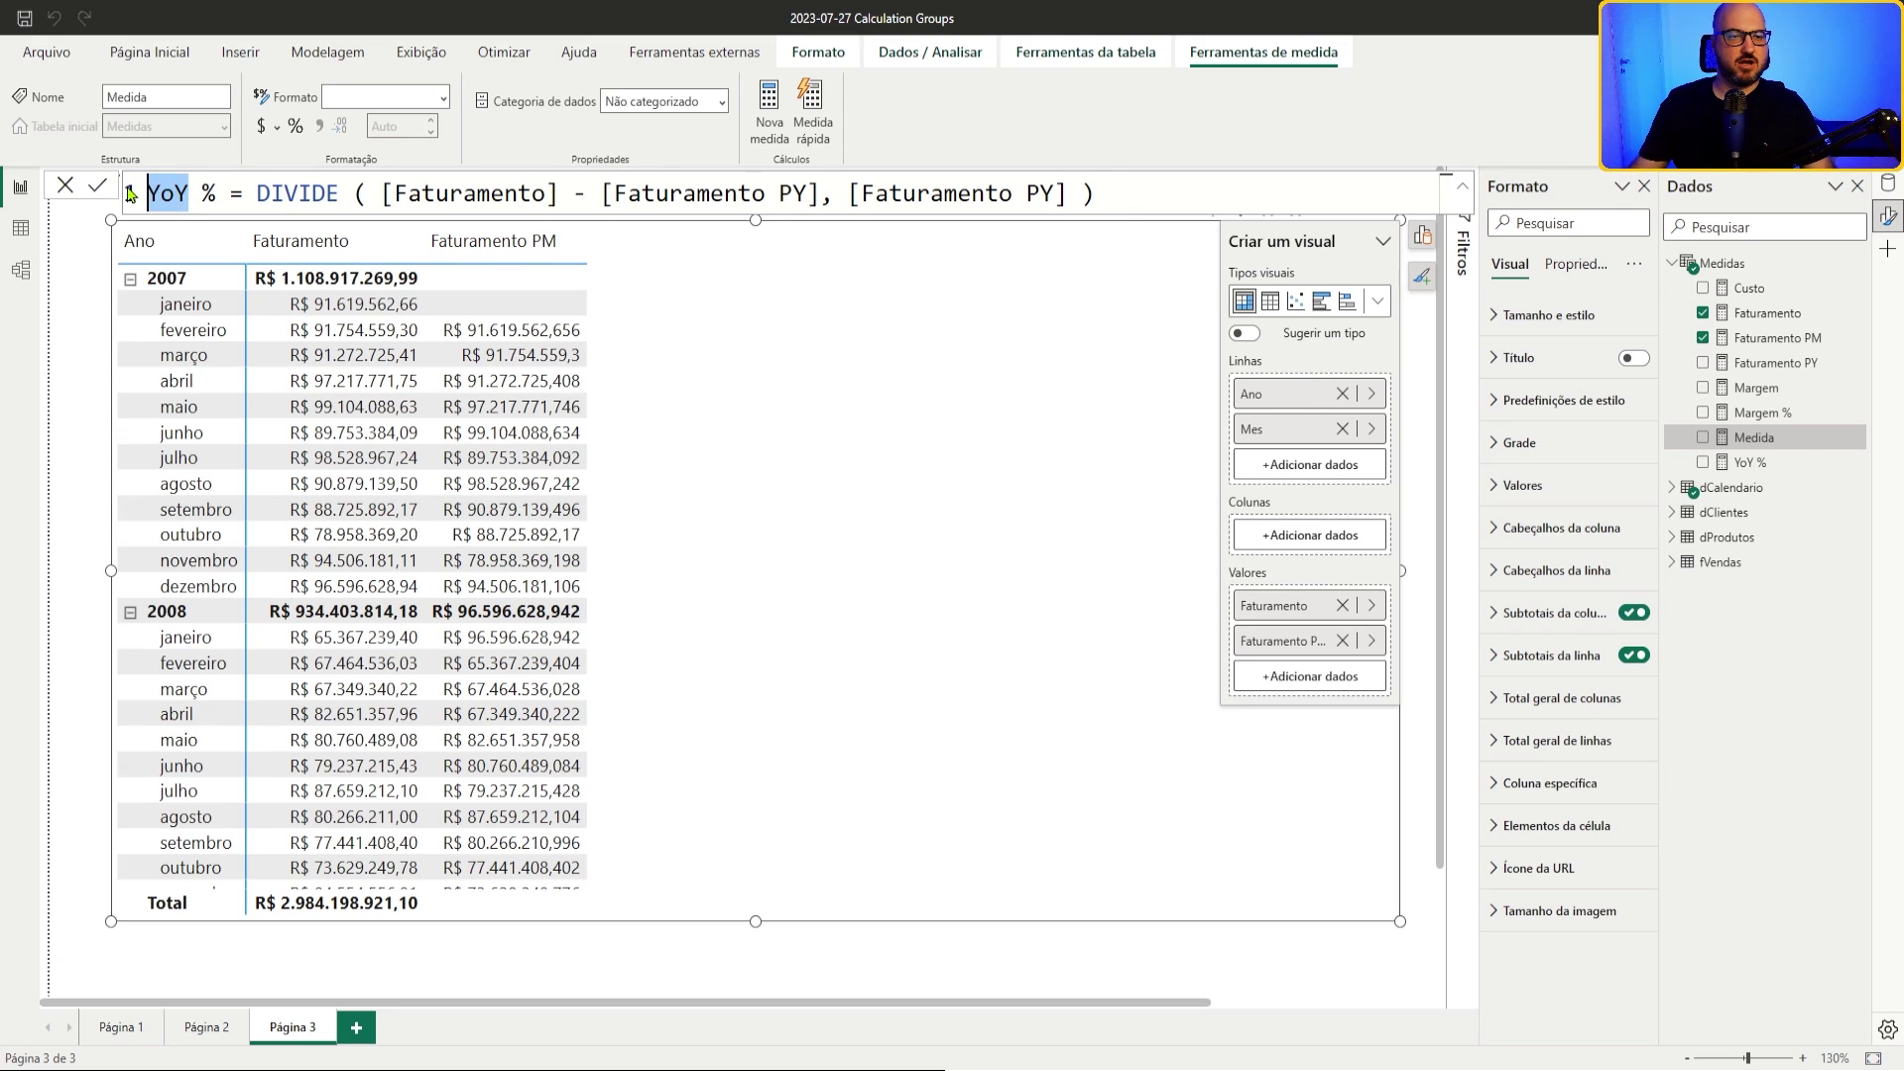
text(MoM)
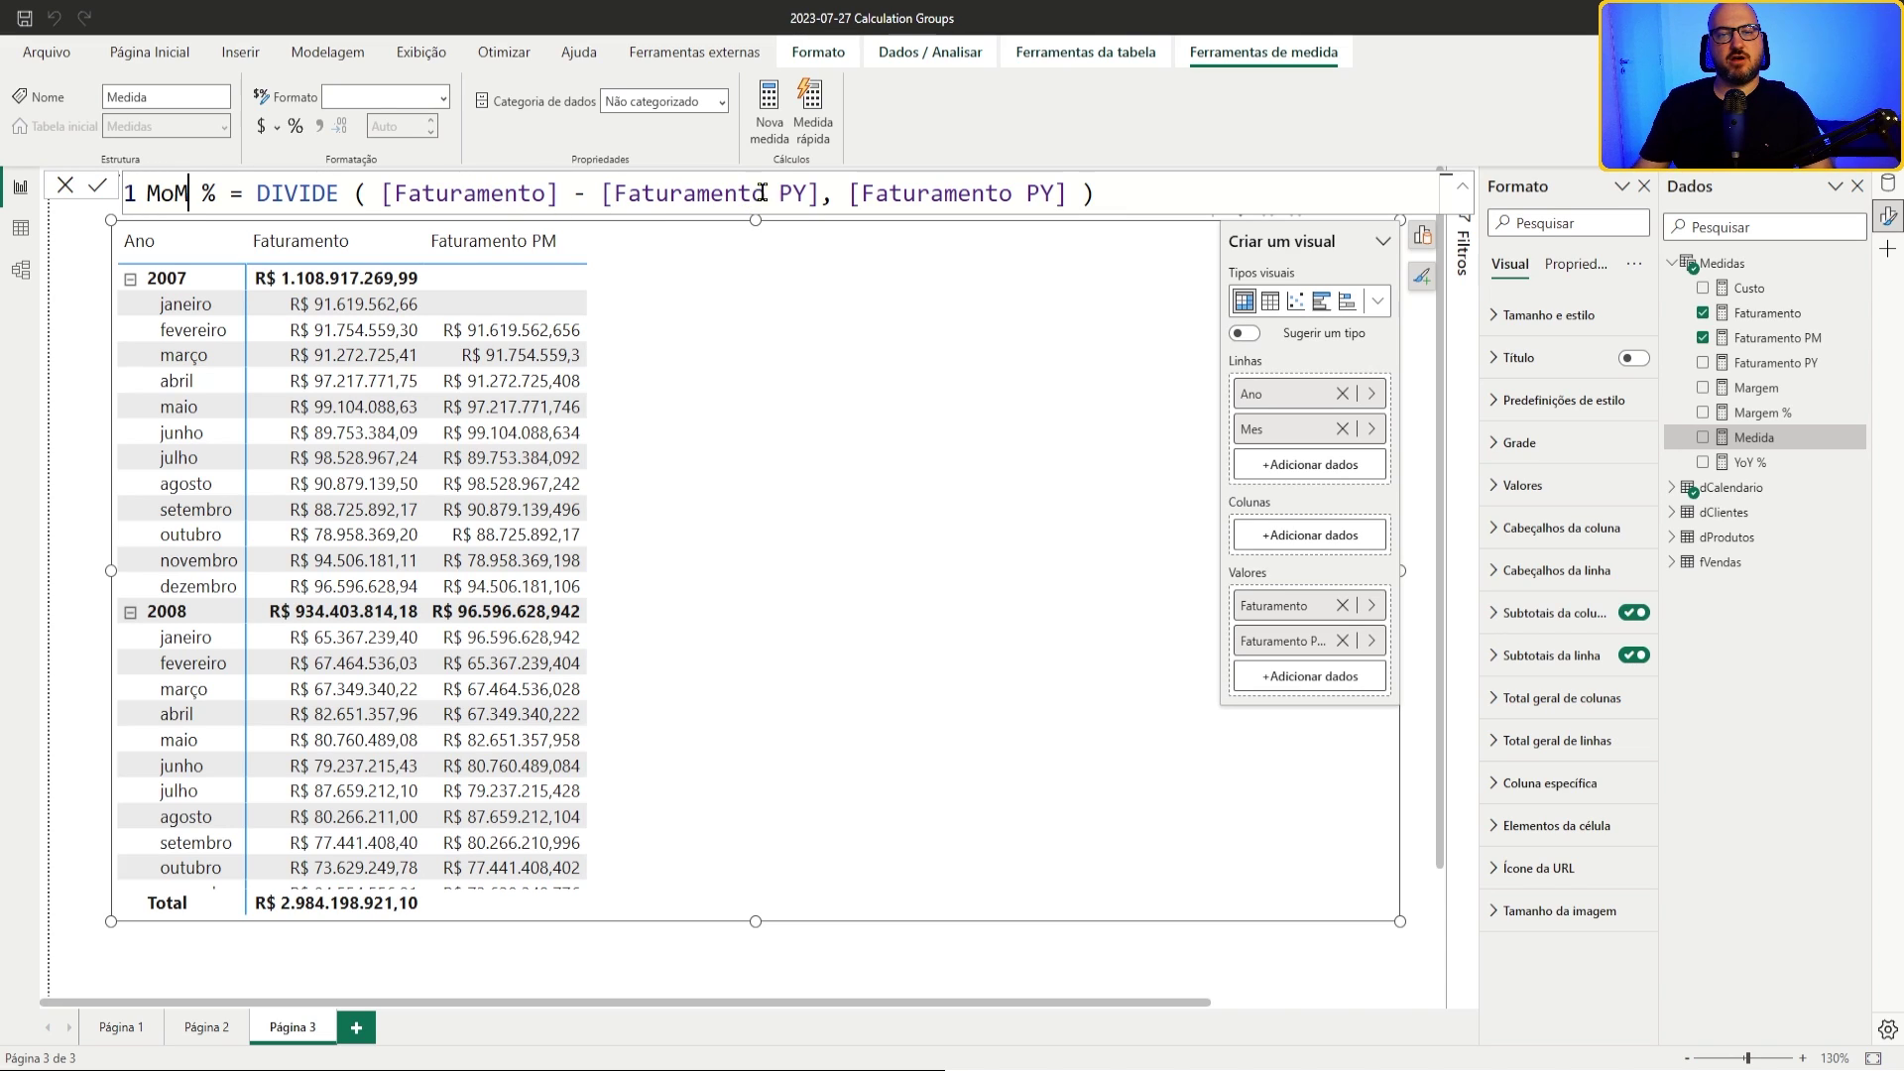
Step: Change both [Faturamento PY] references in the MoM % formula to [Faturamento PM] and commit the measure
double_click(799, 192)
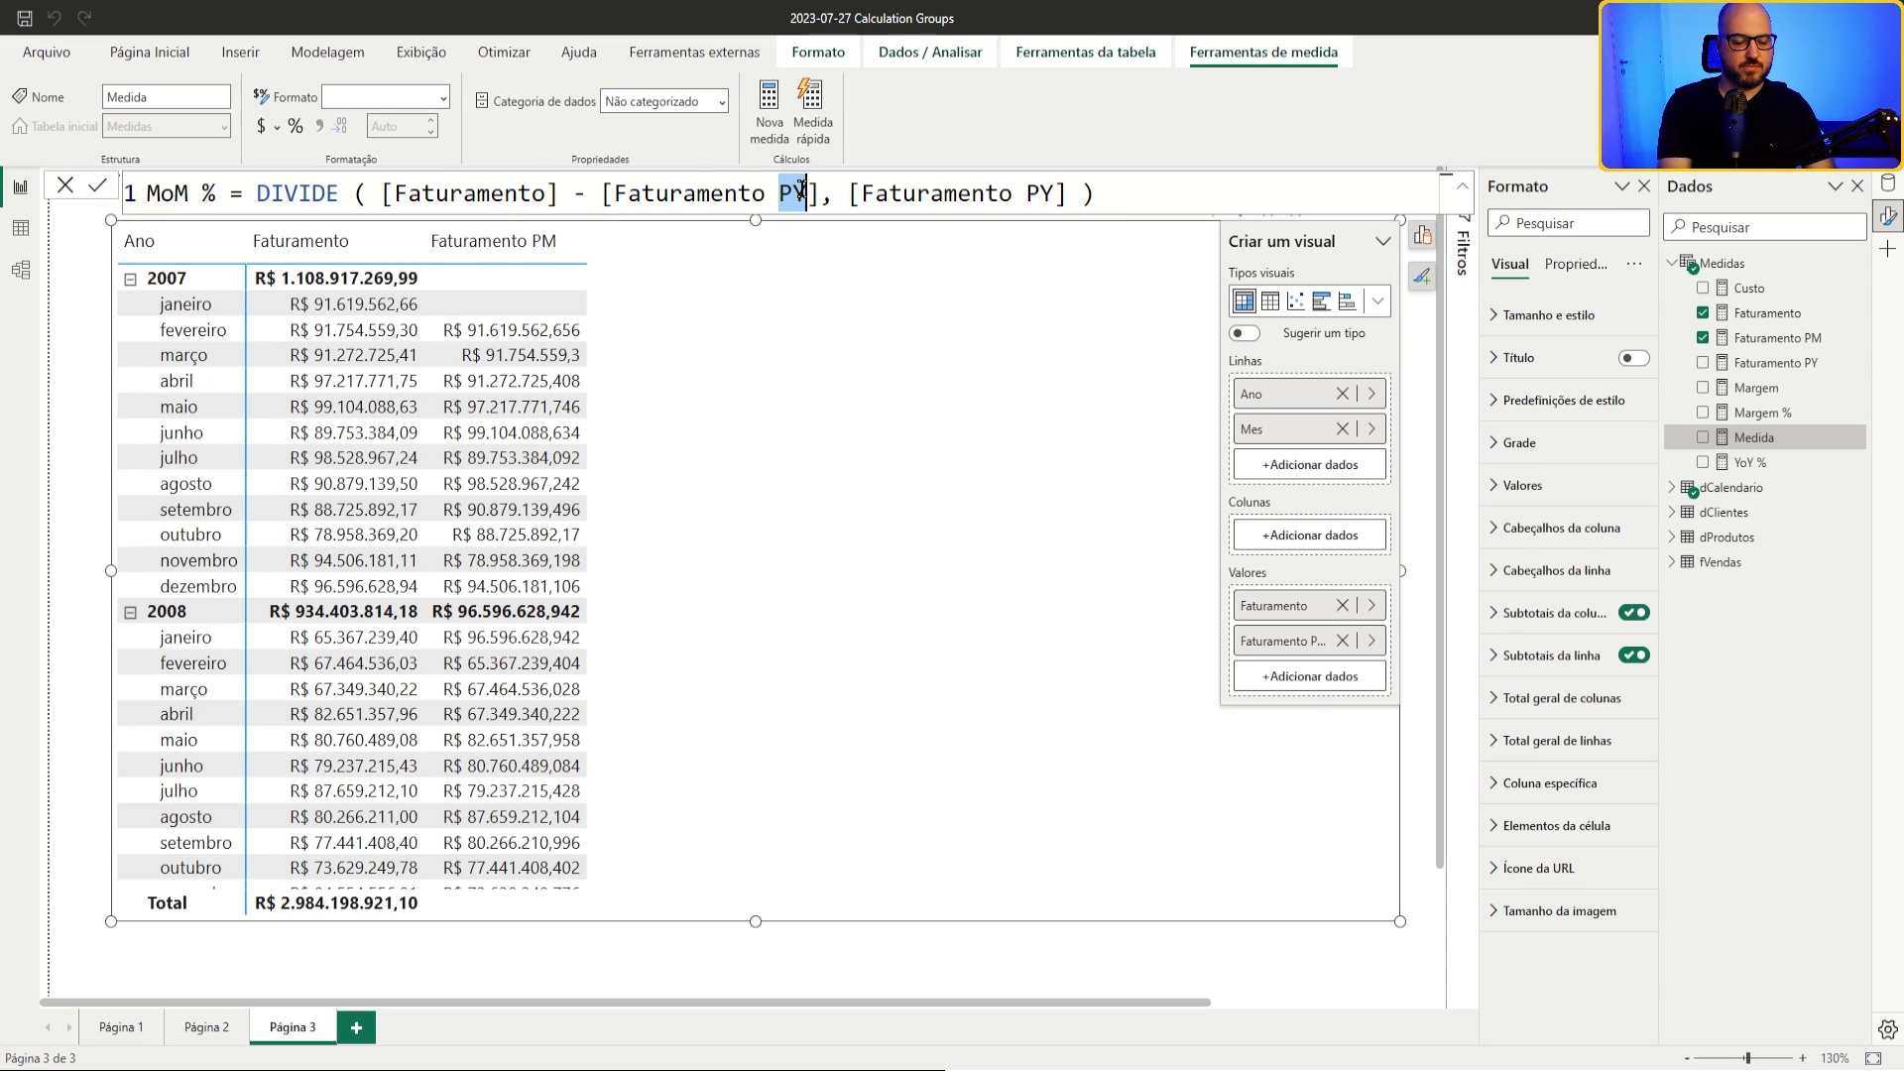
key(ctrl+d)
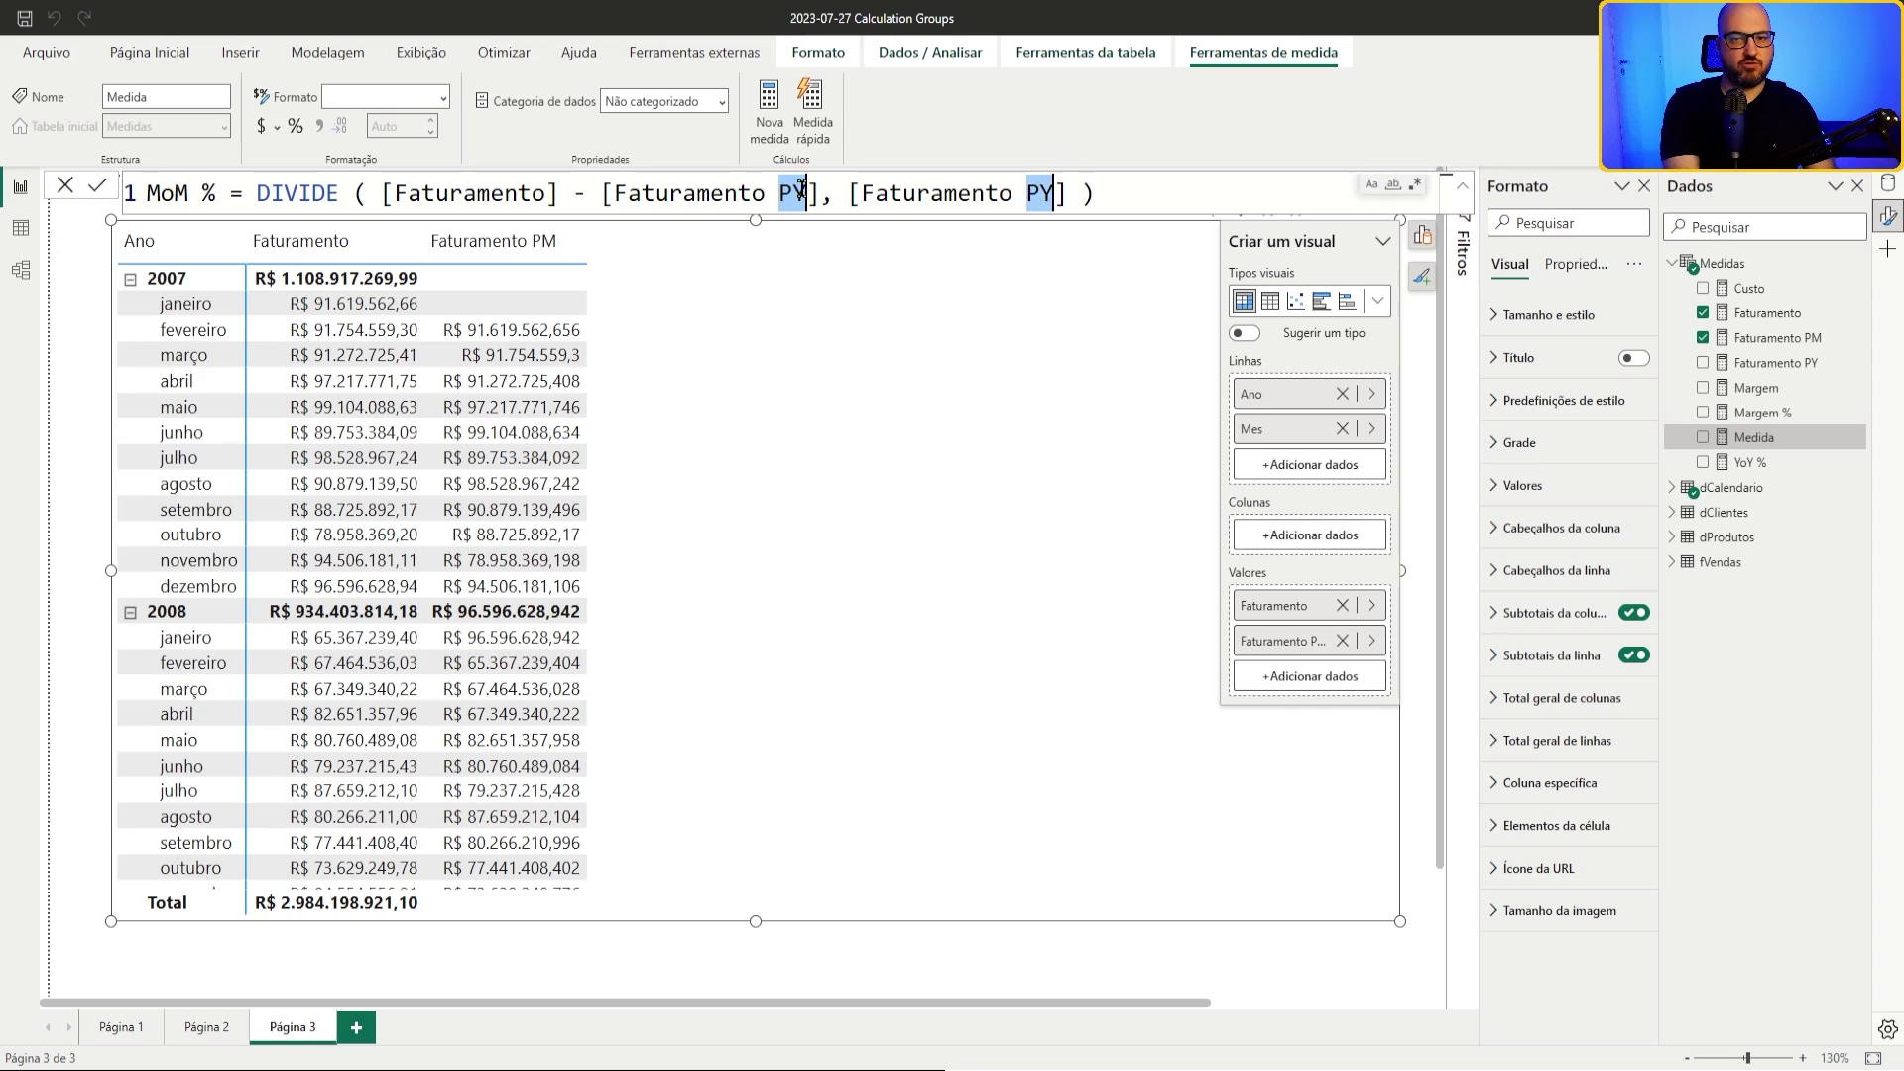
text(PM)
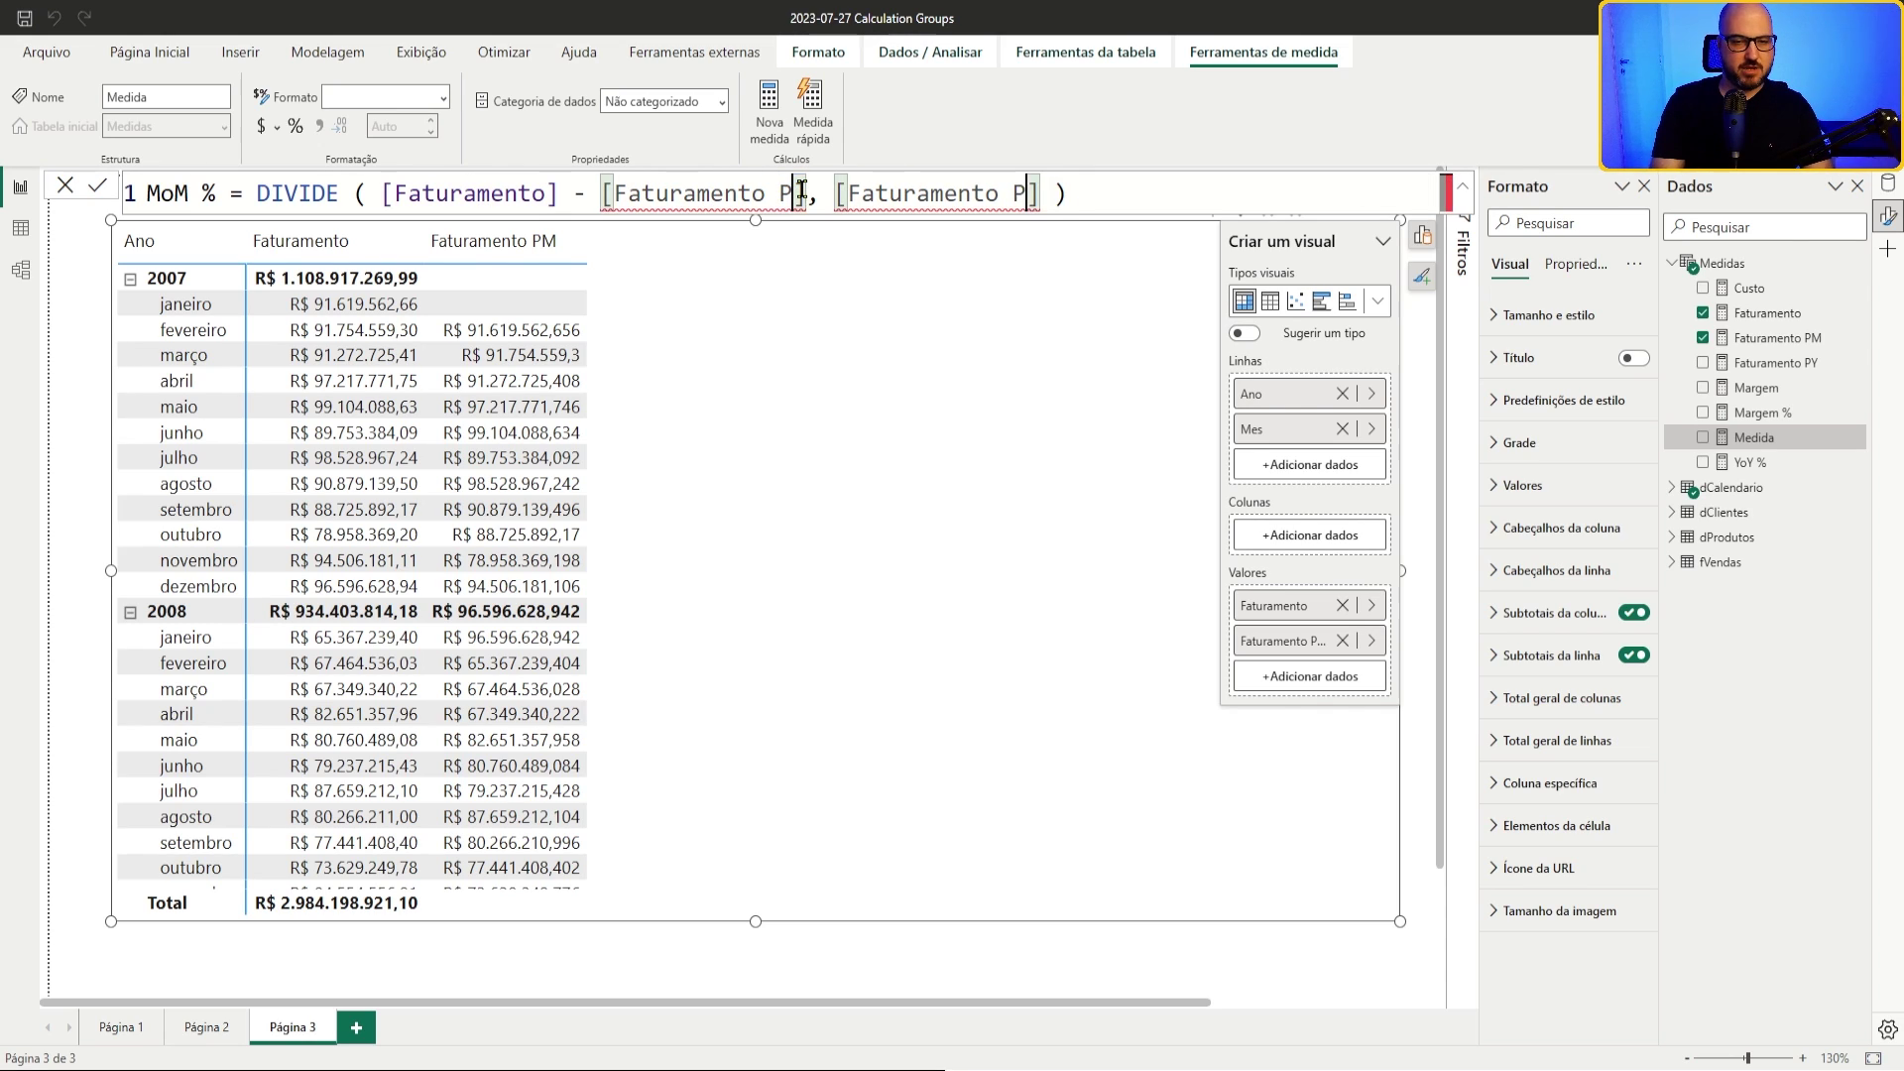
click(1154, 198)
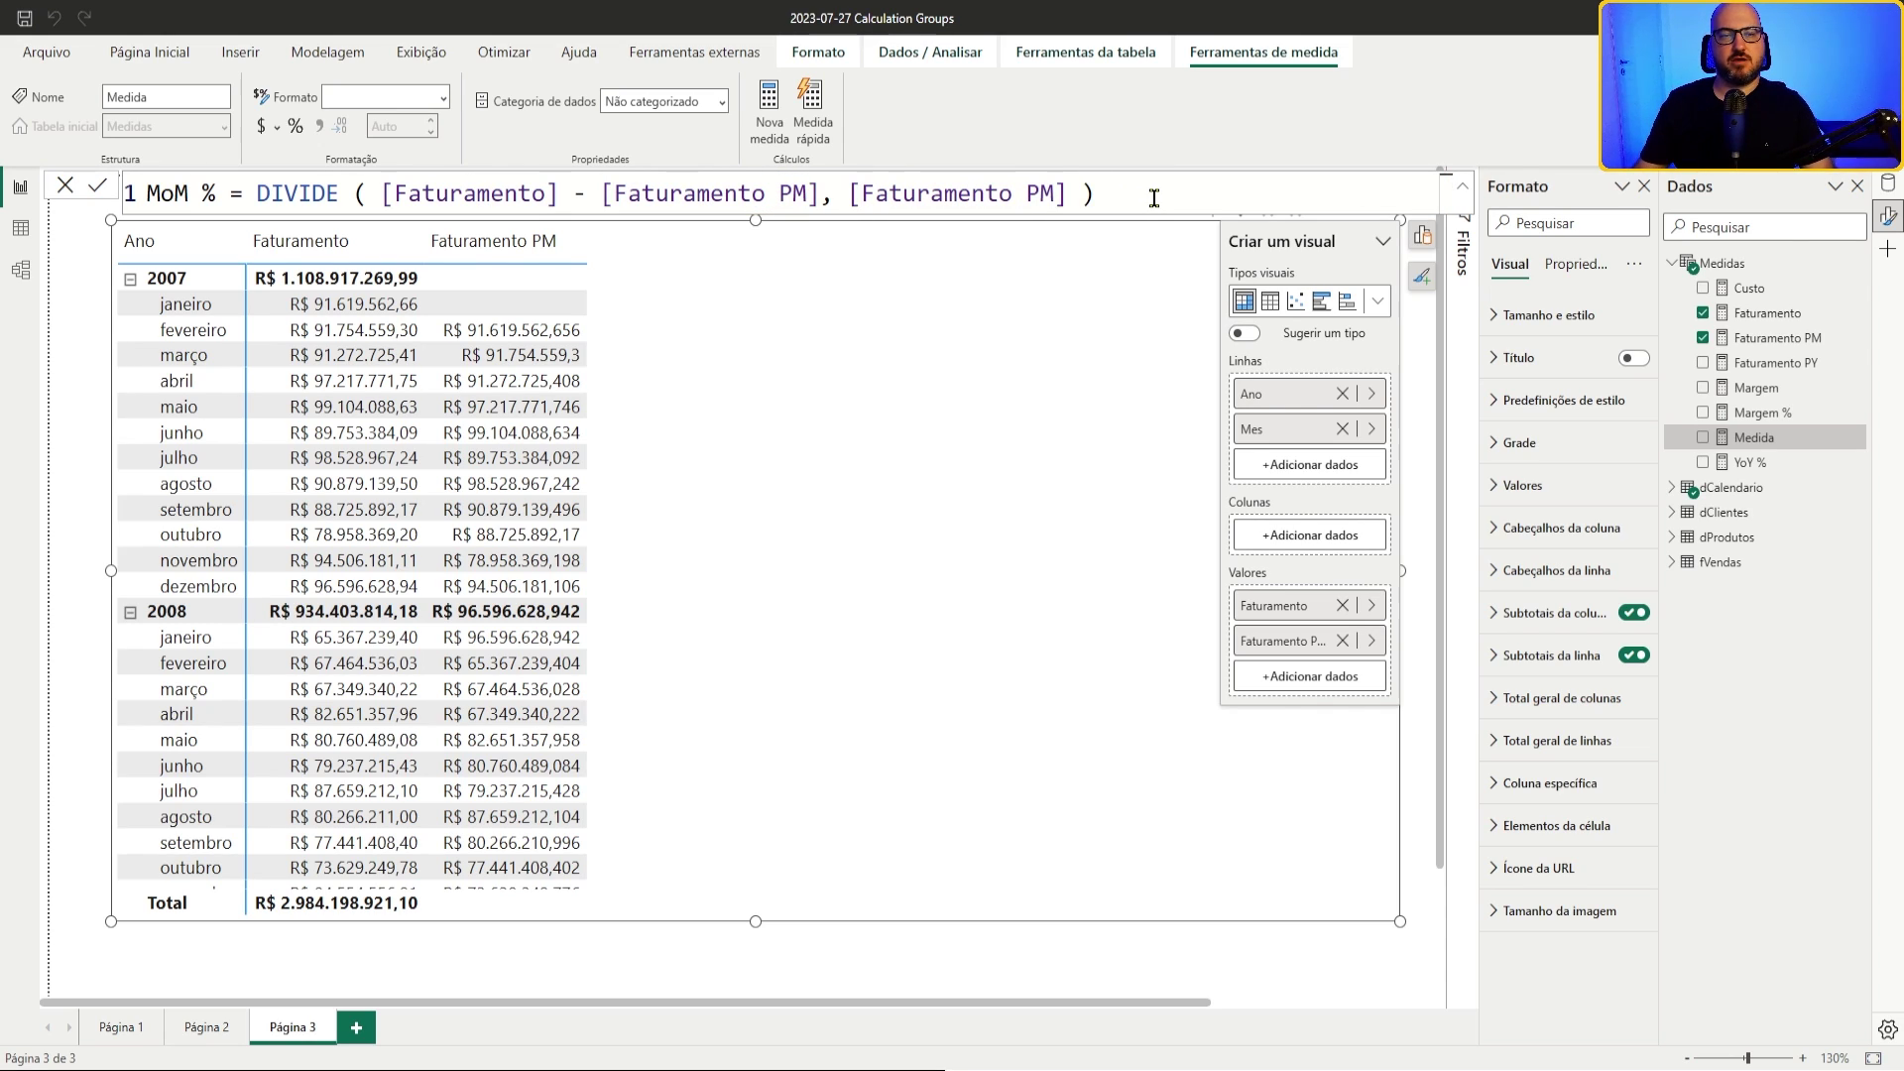
key(Return)
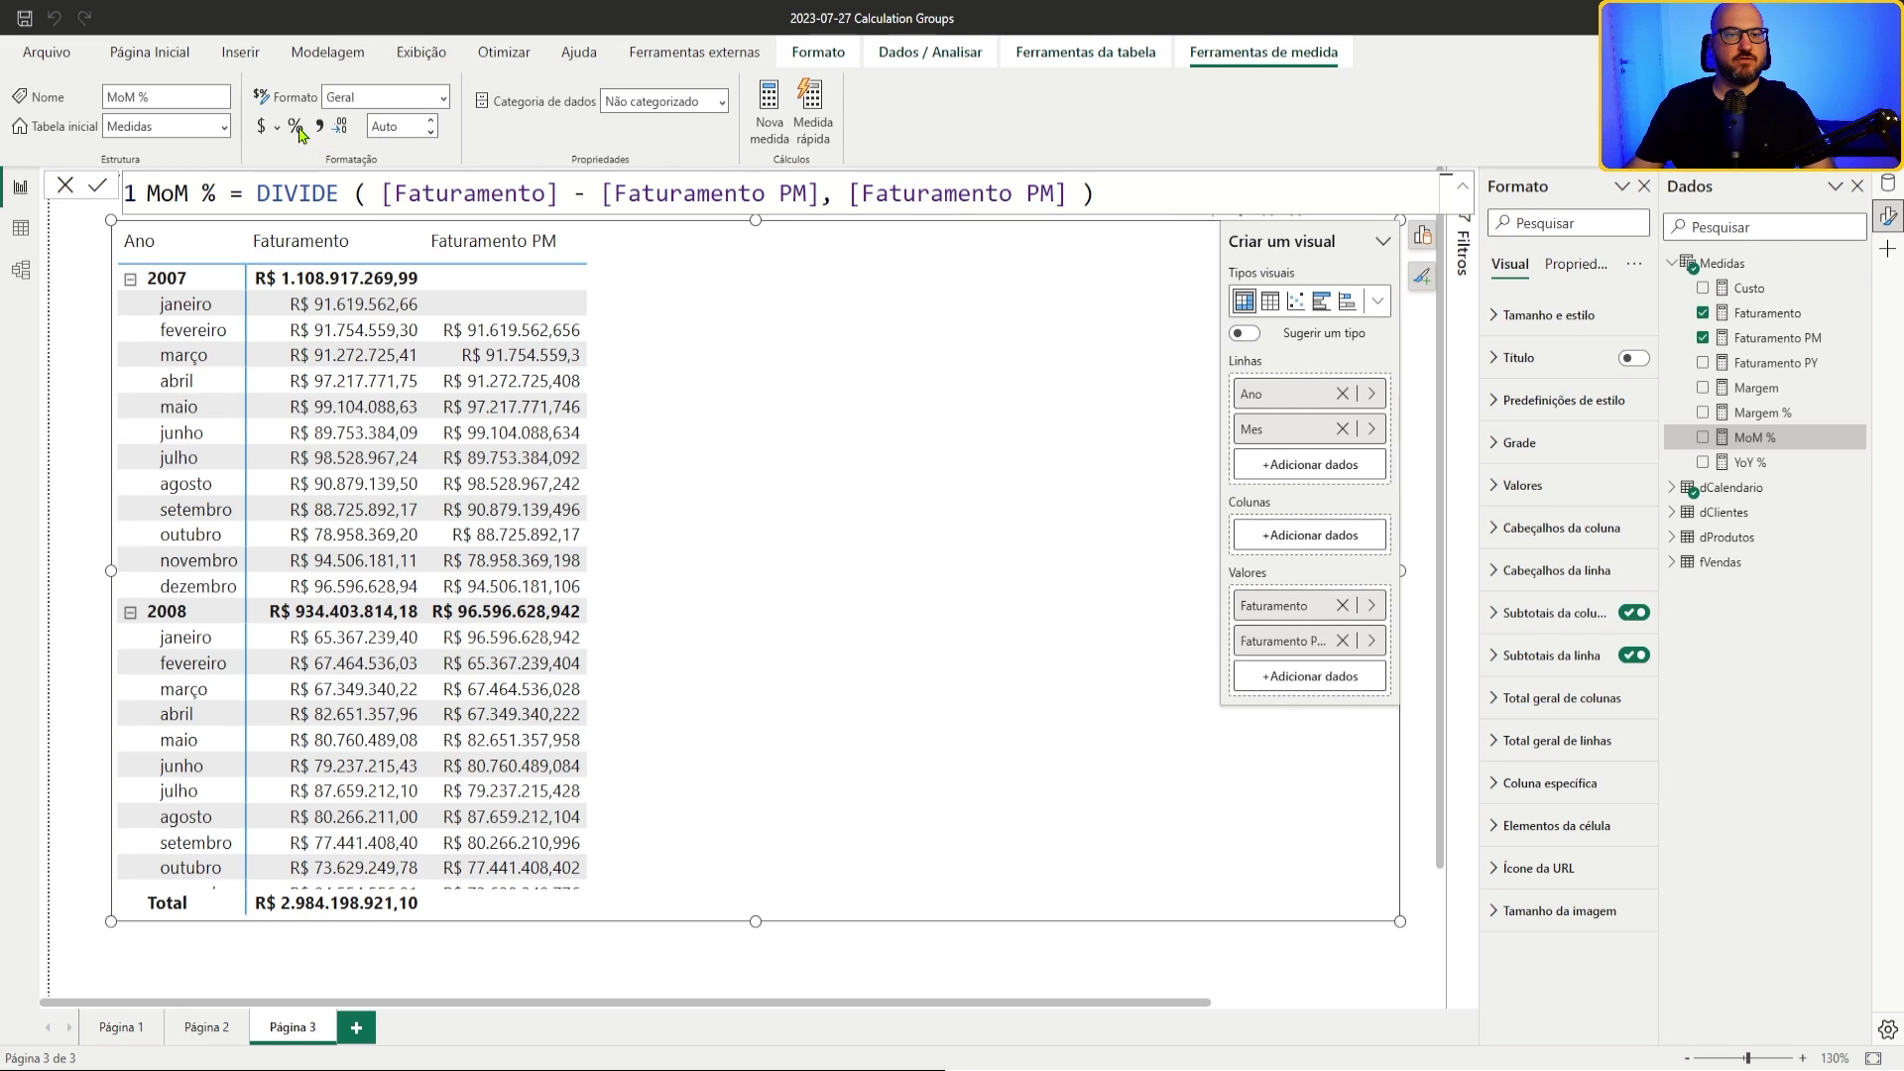
Step: Format the MoM % measure as a percentage with 1 decimal place and add it to the matrix values
click(294, 126)
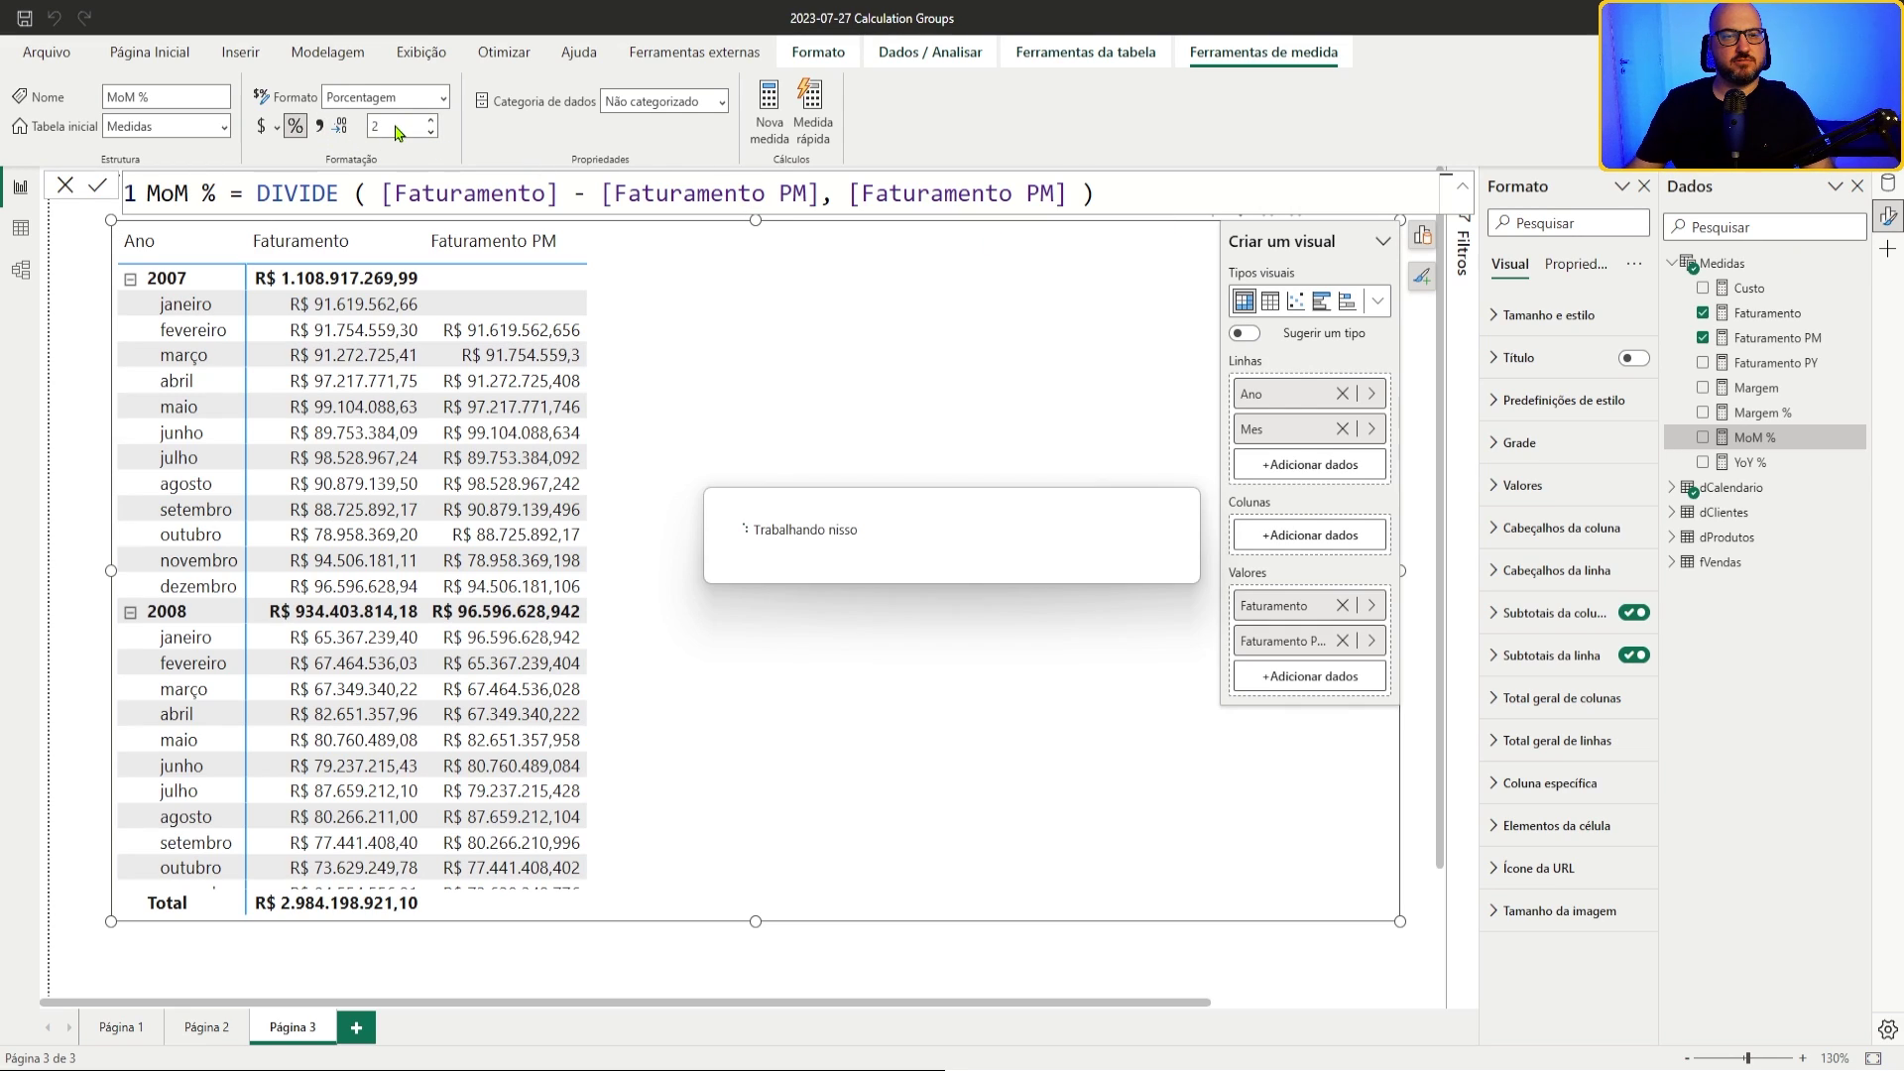
click(391, 127)
text(2)
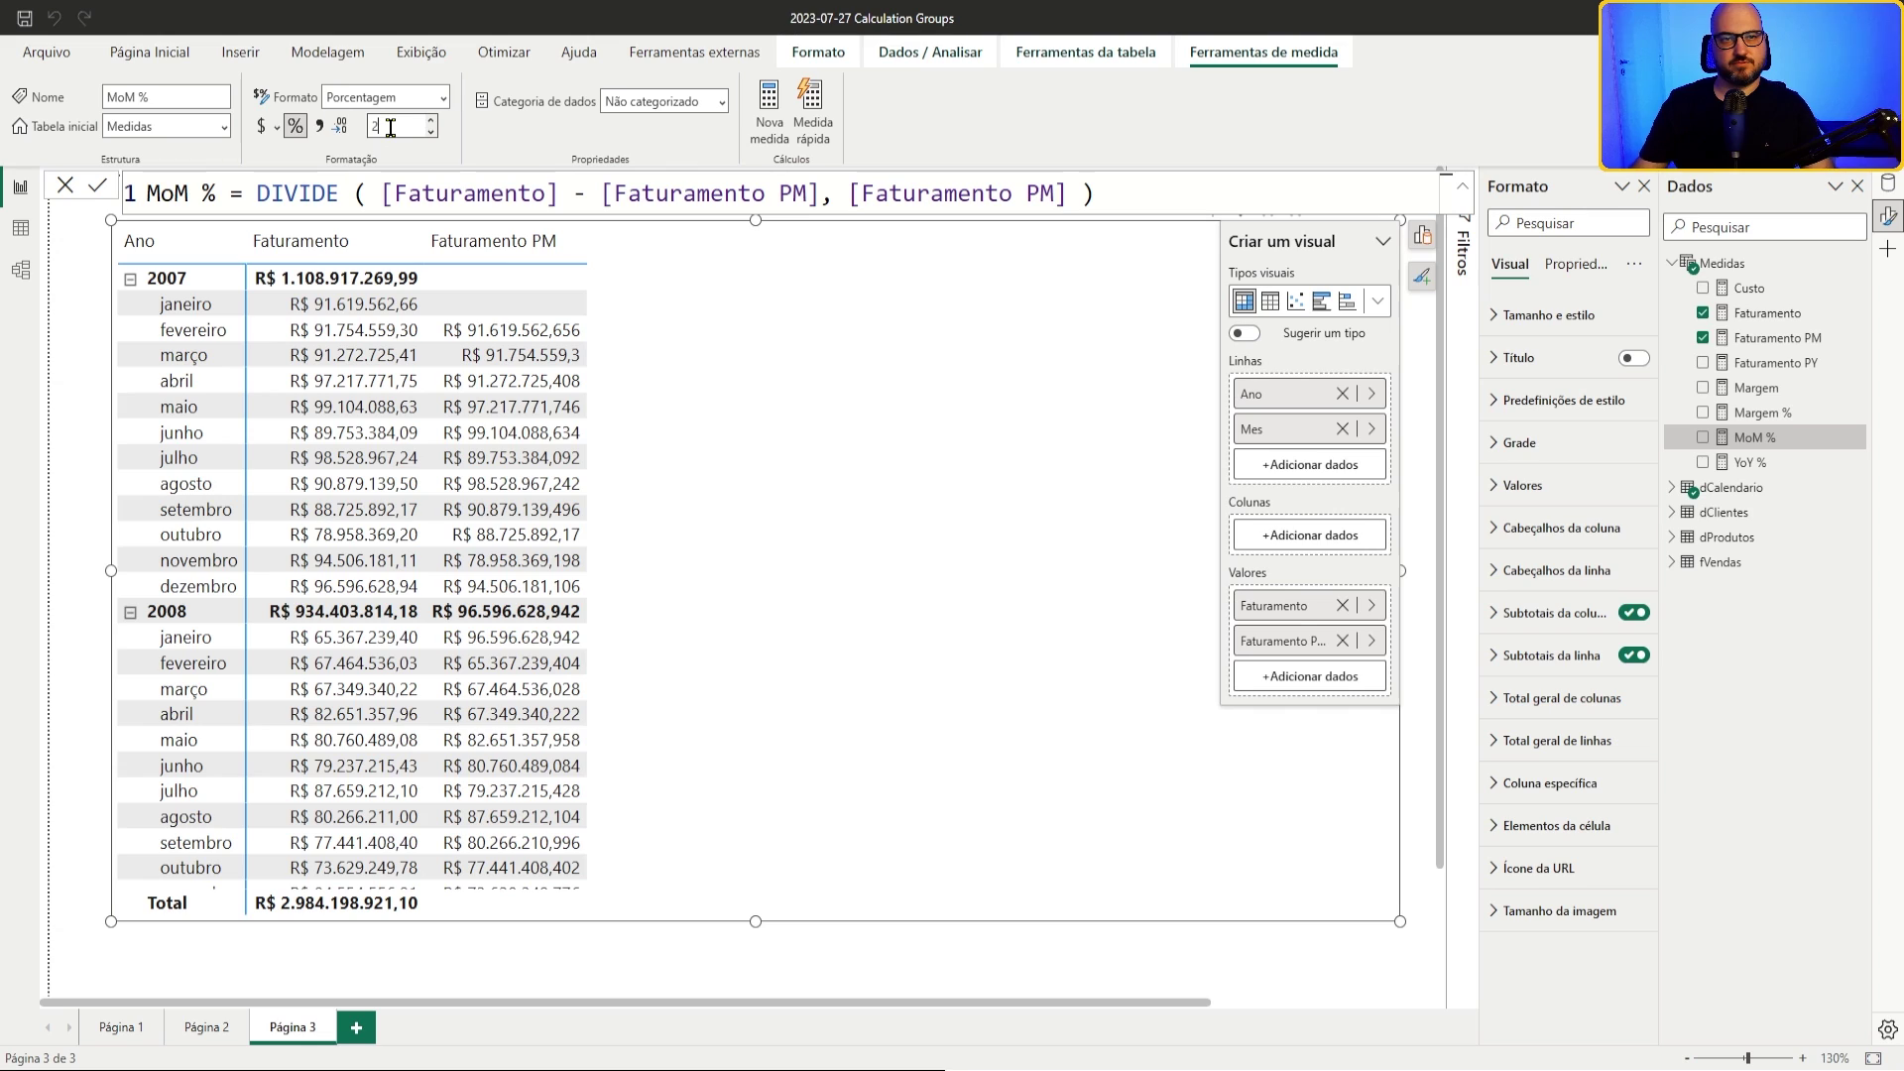
key(Return)
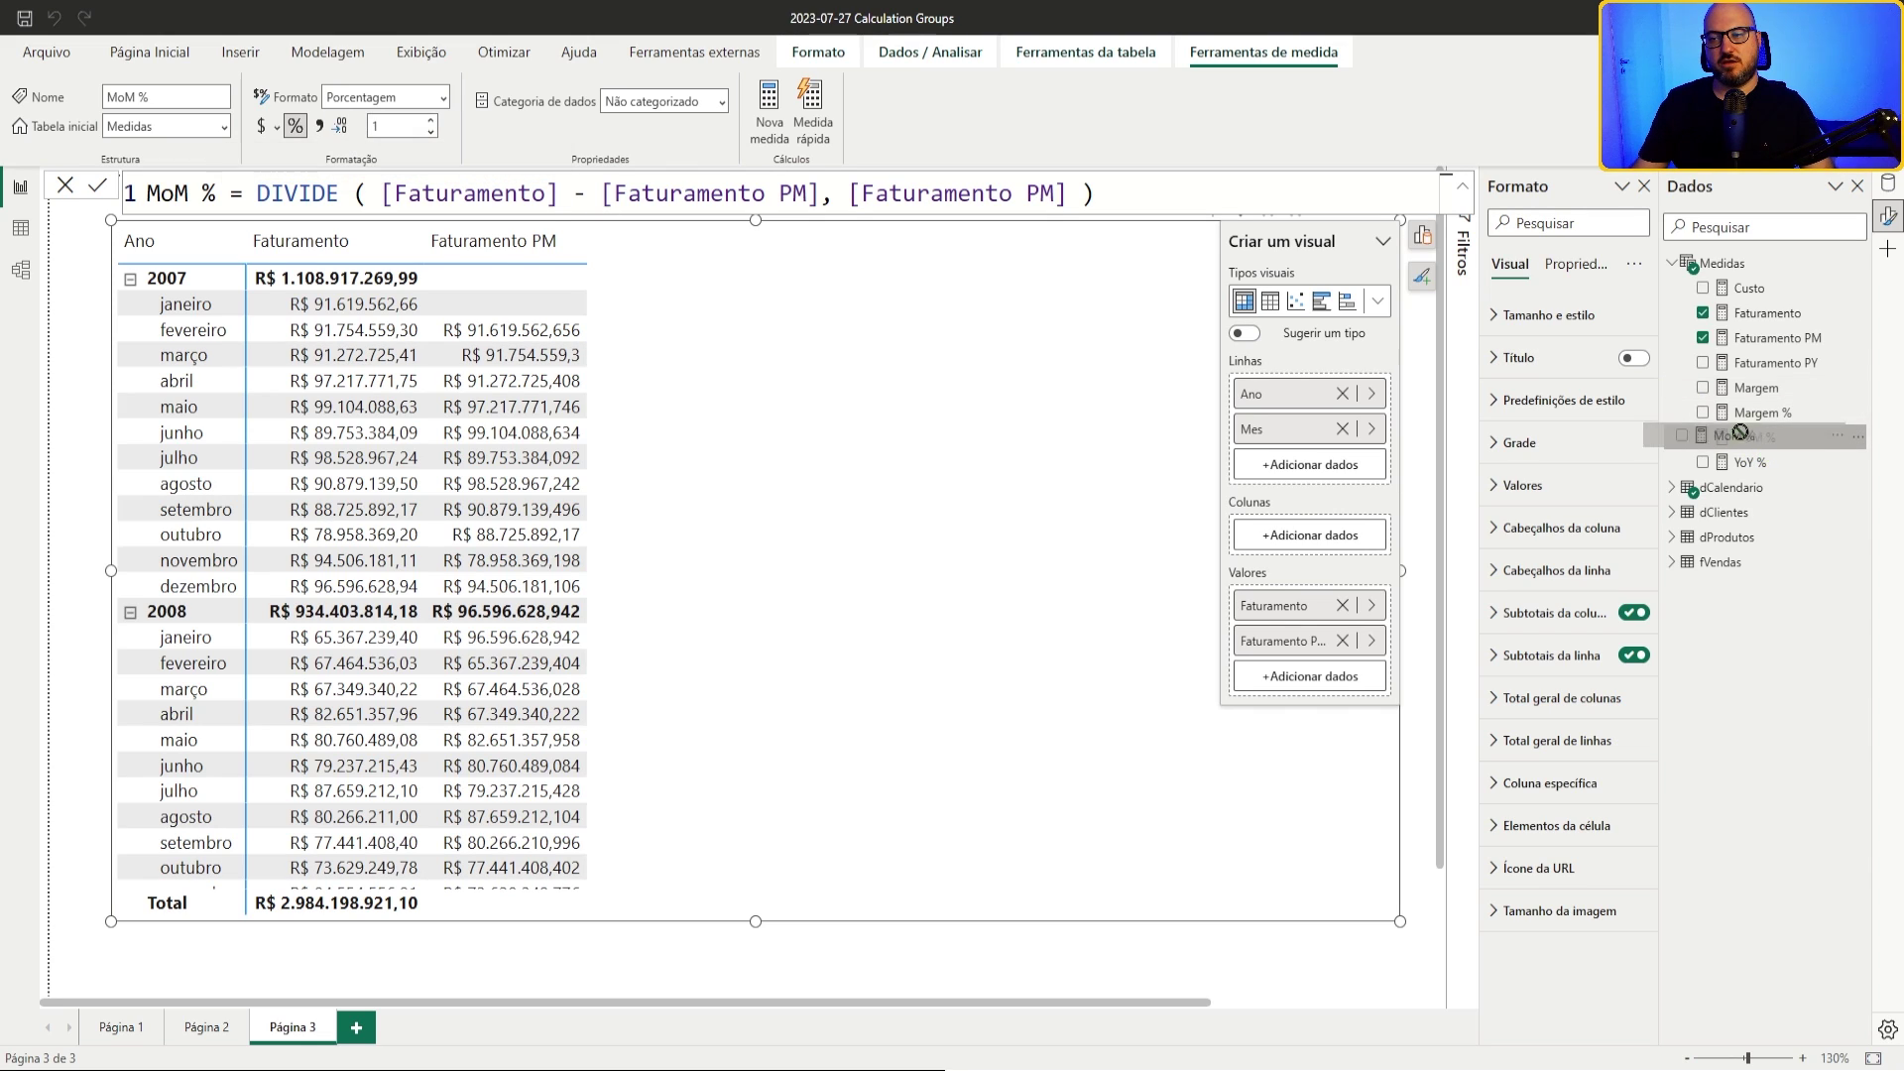
drag(664, 345, 722, 522)
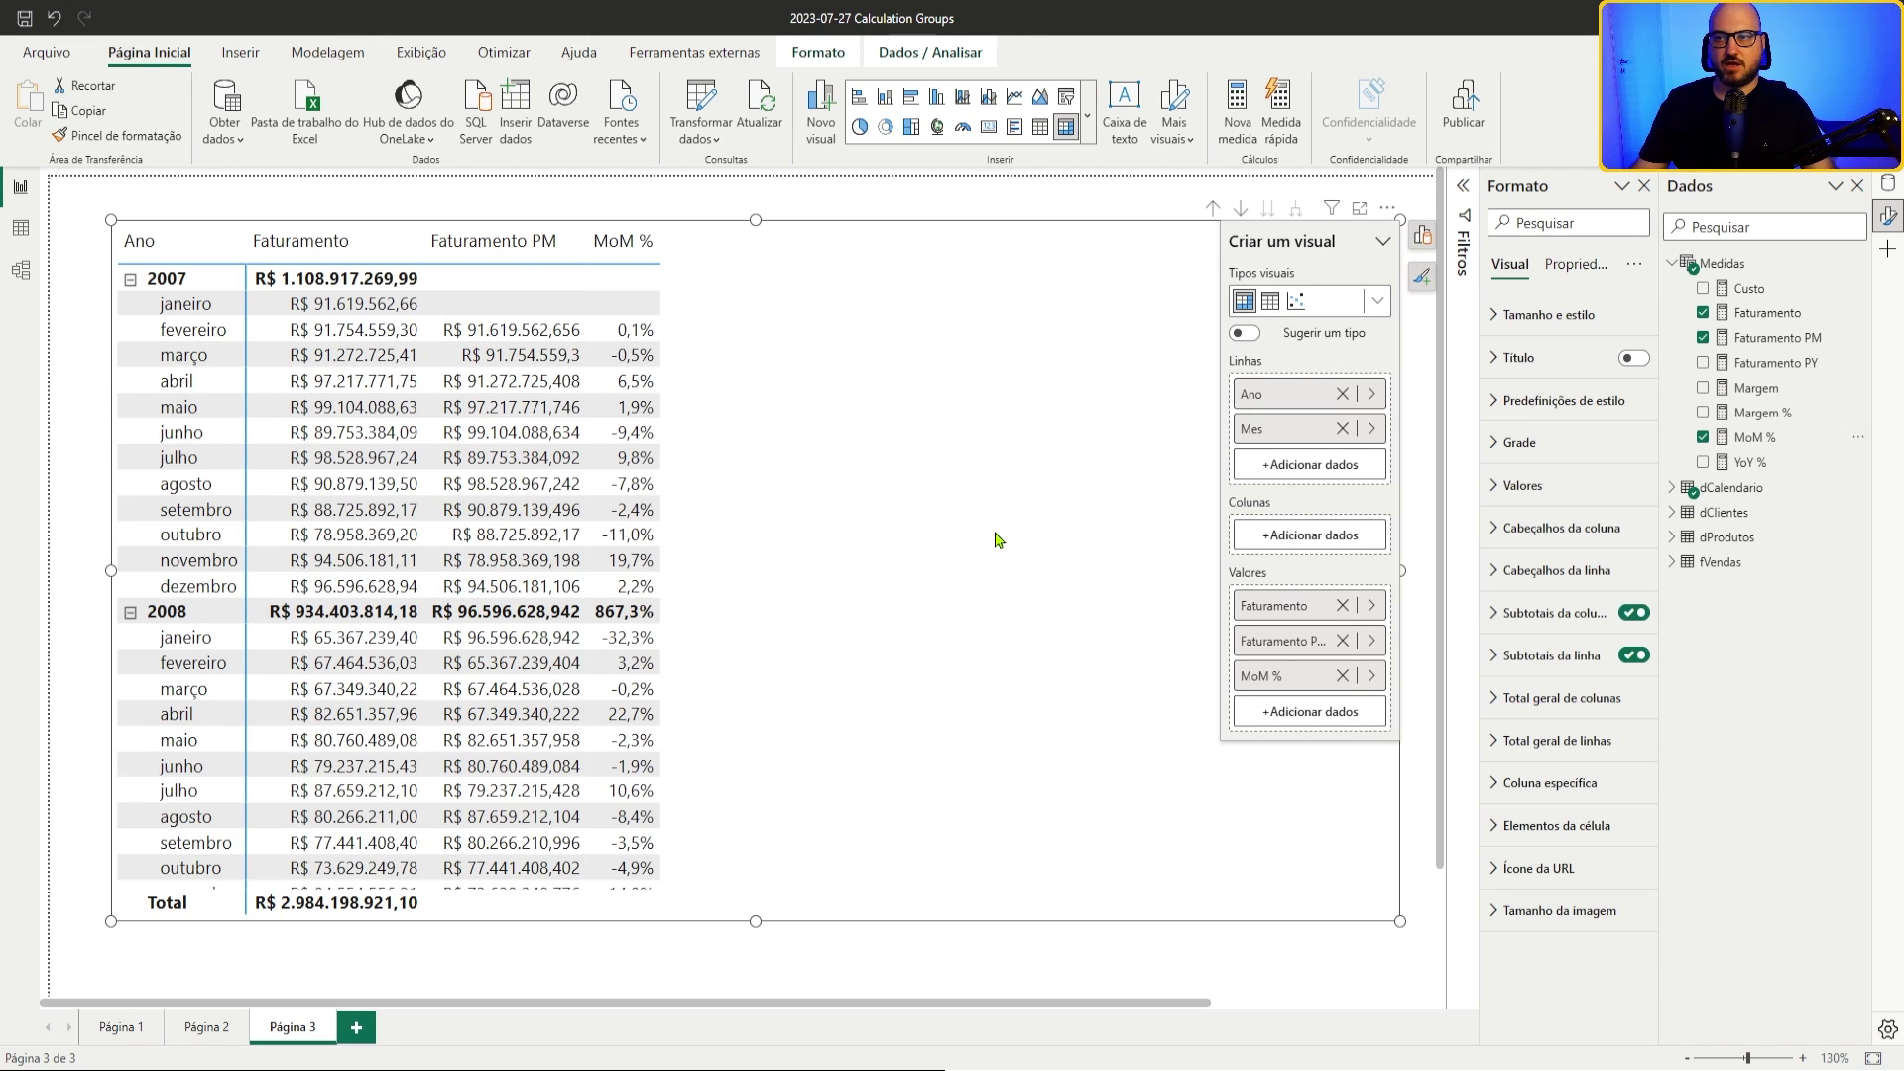
Step: Open SQLBI's Tabular Editor page in a new browser tab and examine the tool's description and download section
mouse_move(1747, 540)
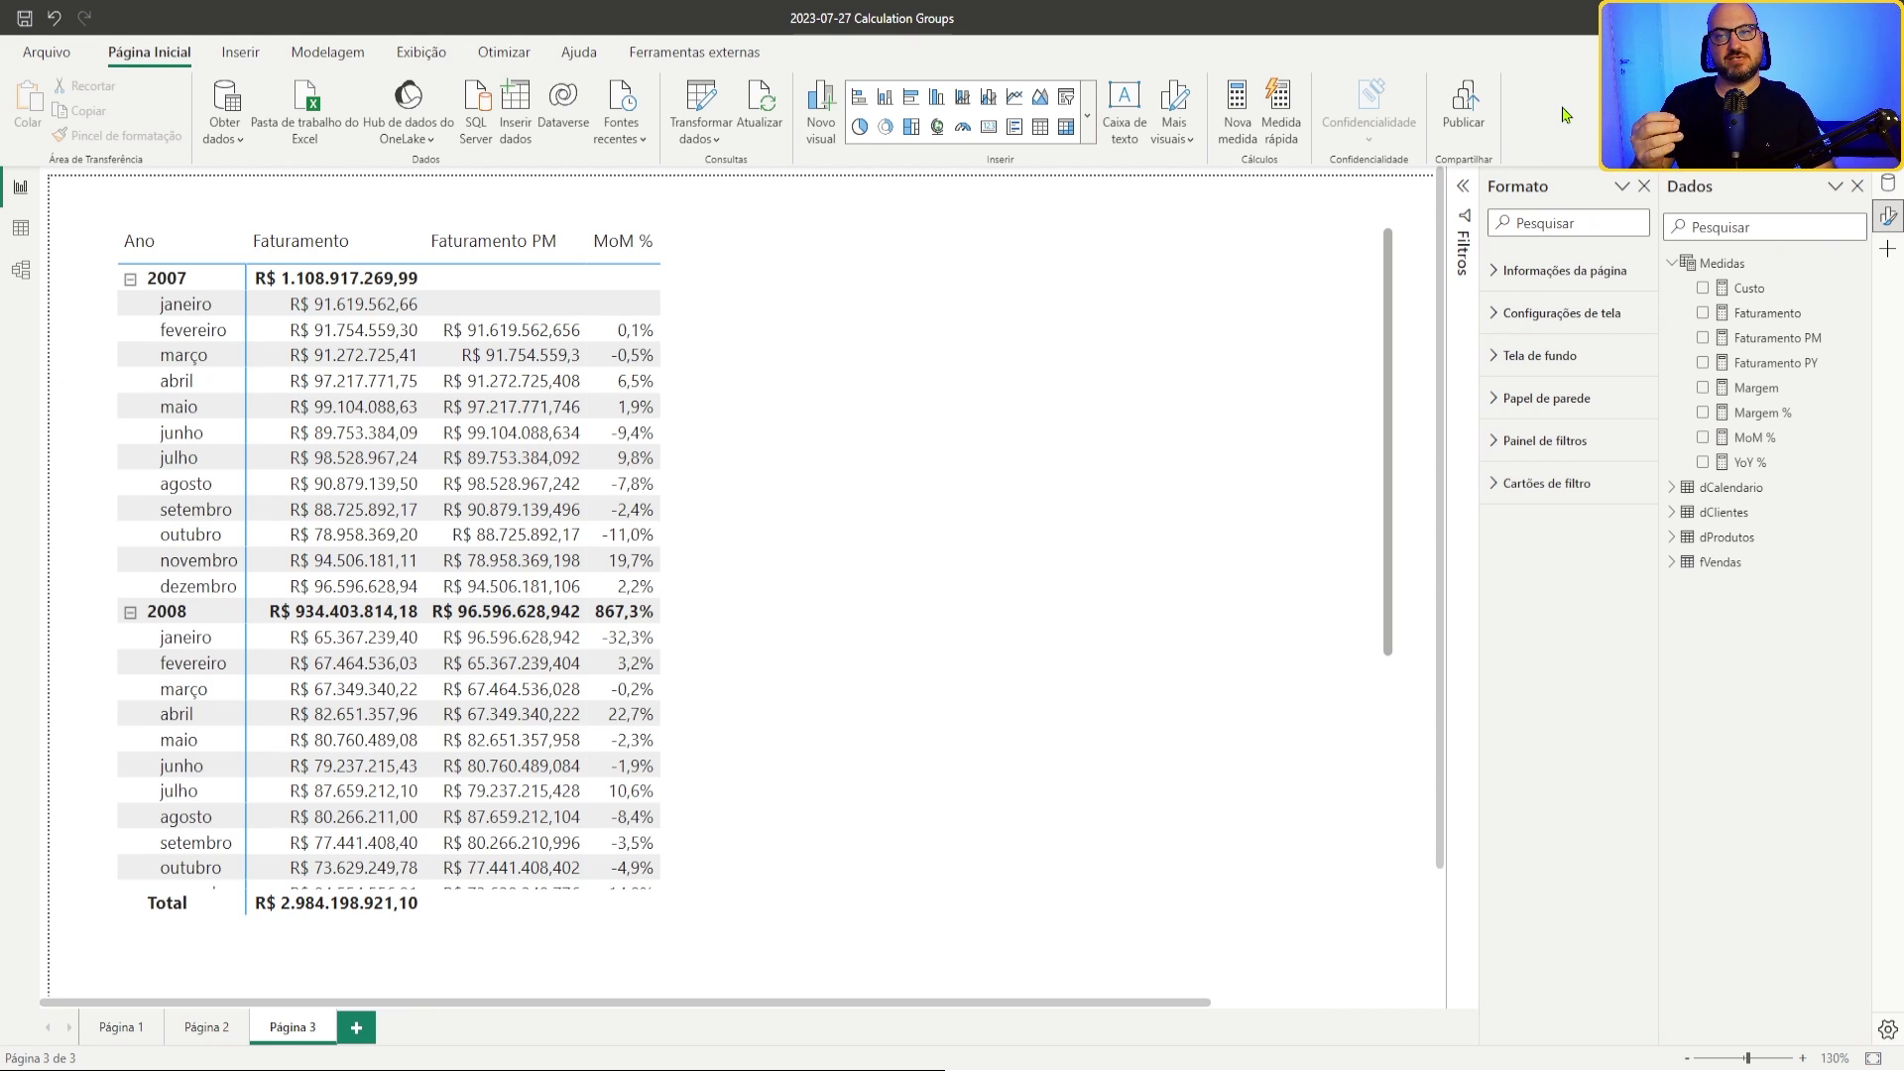
click(739, 55)
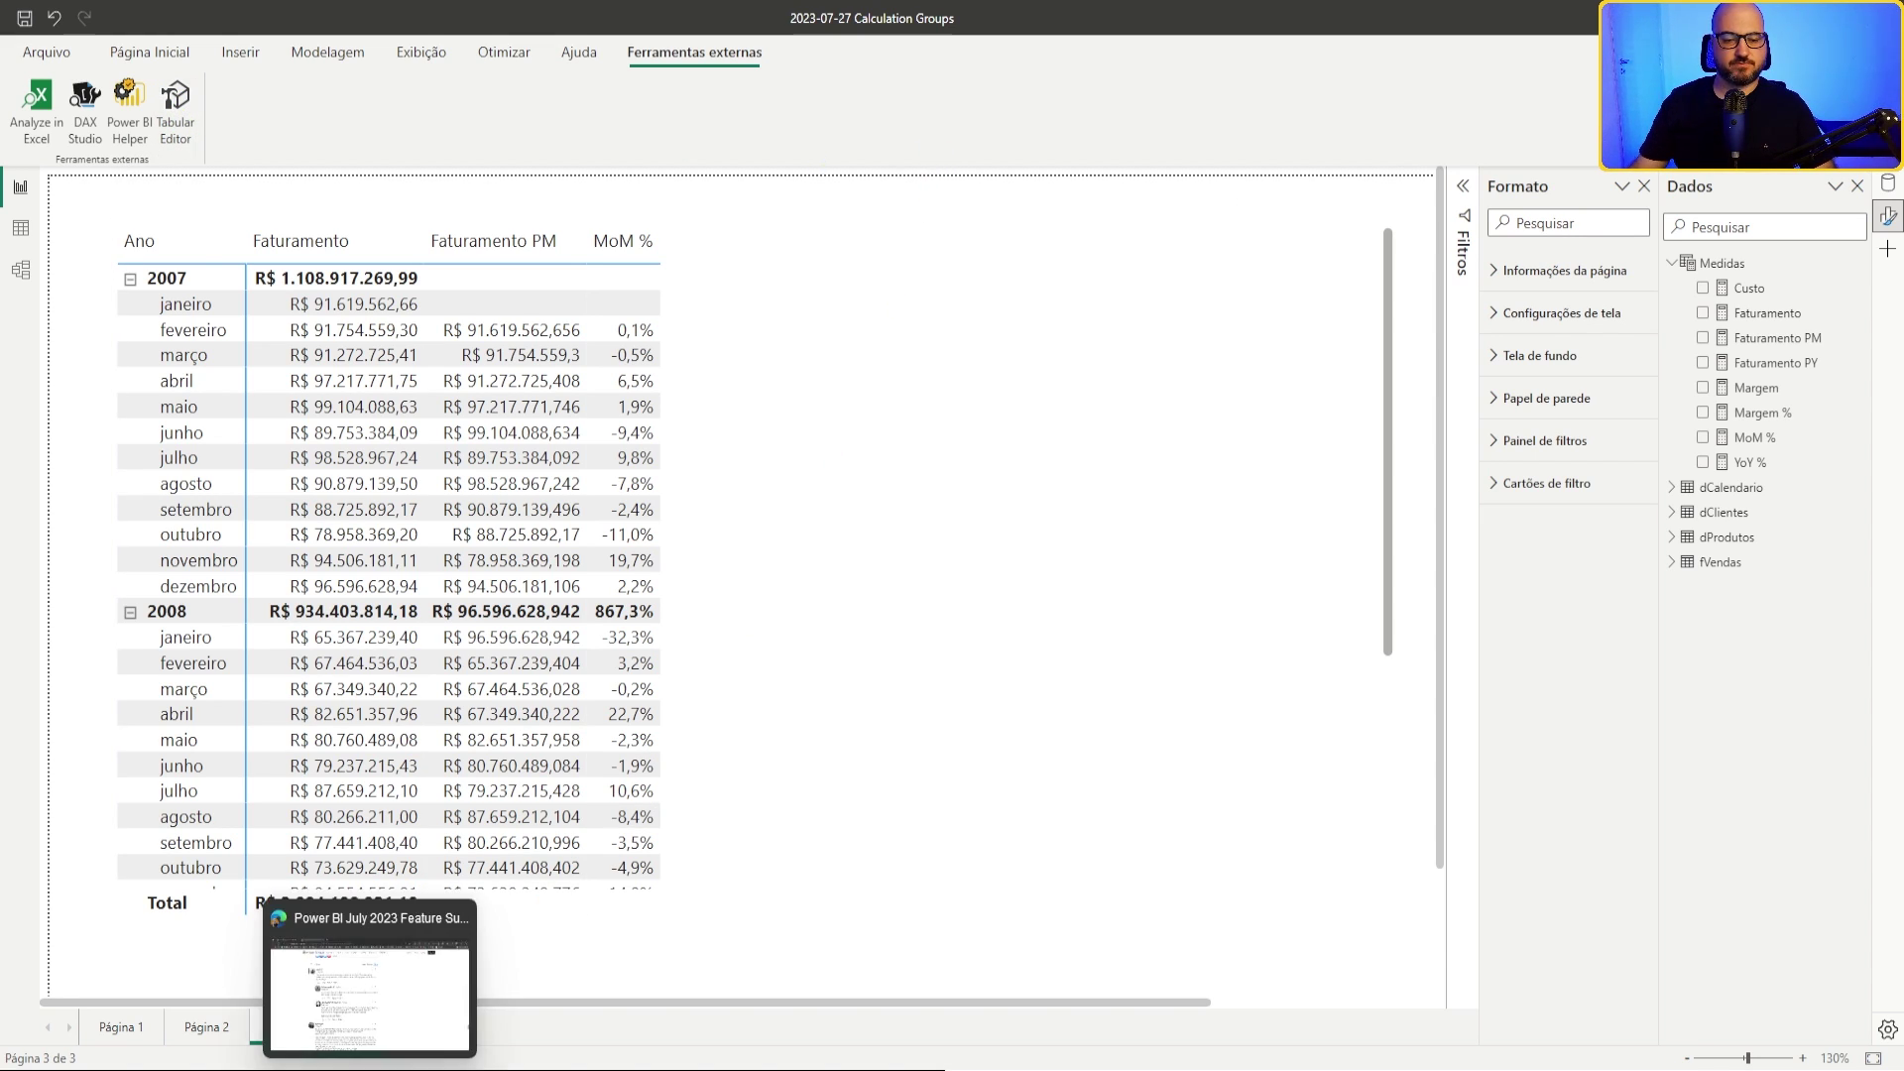
click(480, 1034)
key(ctrl+t)
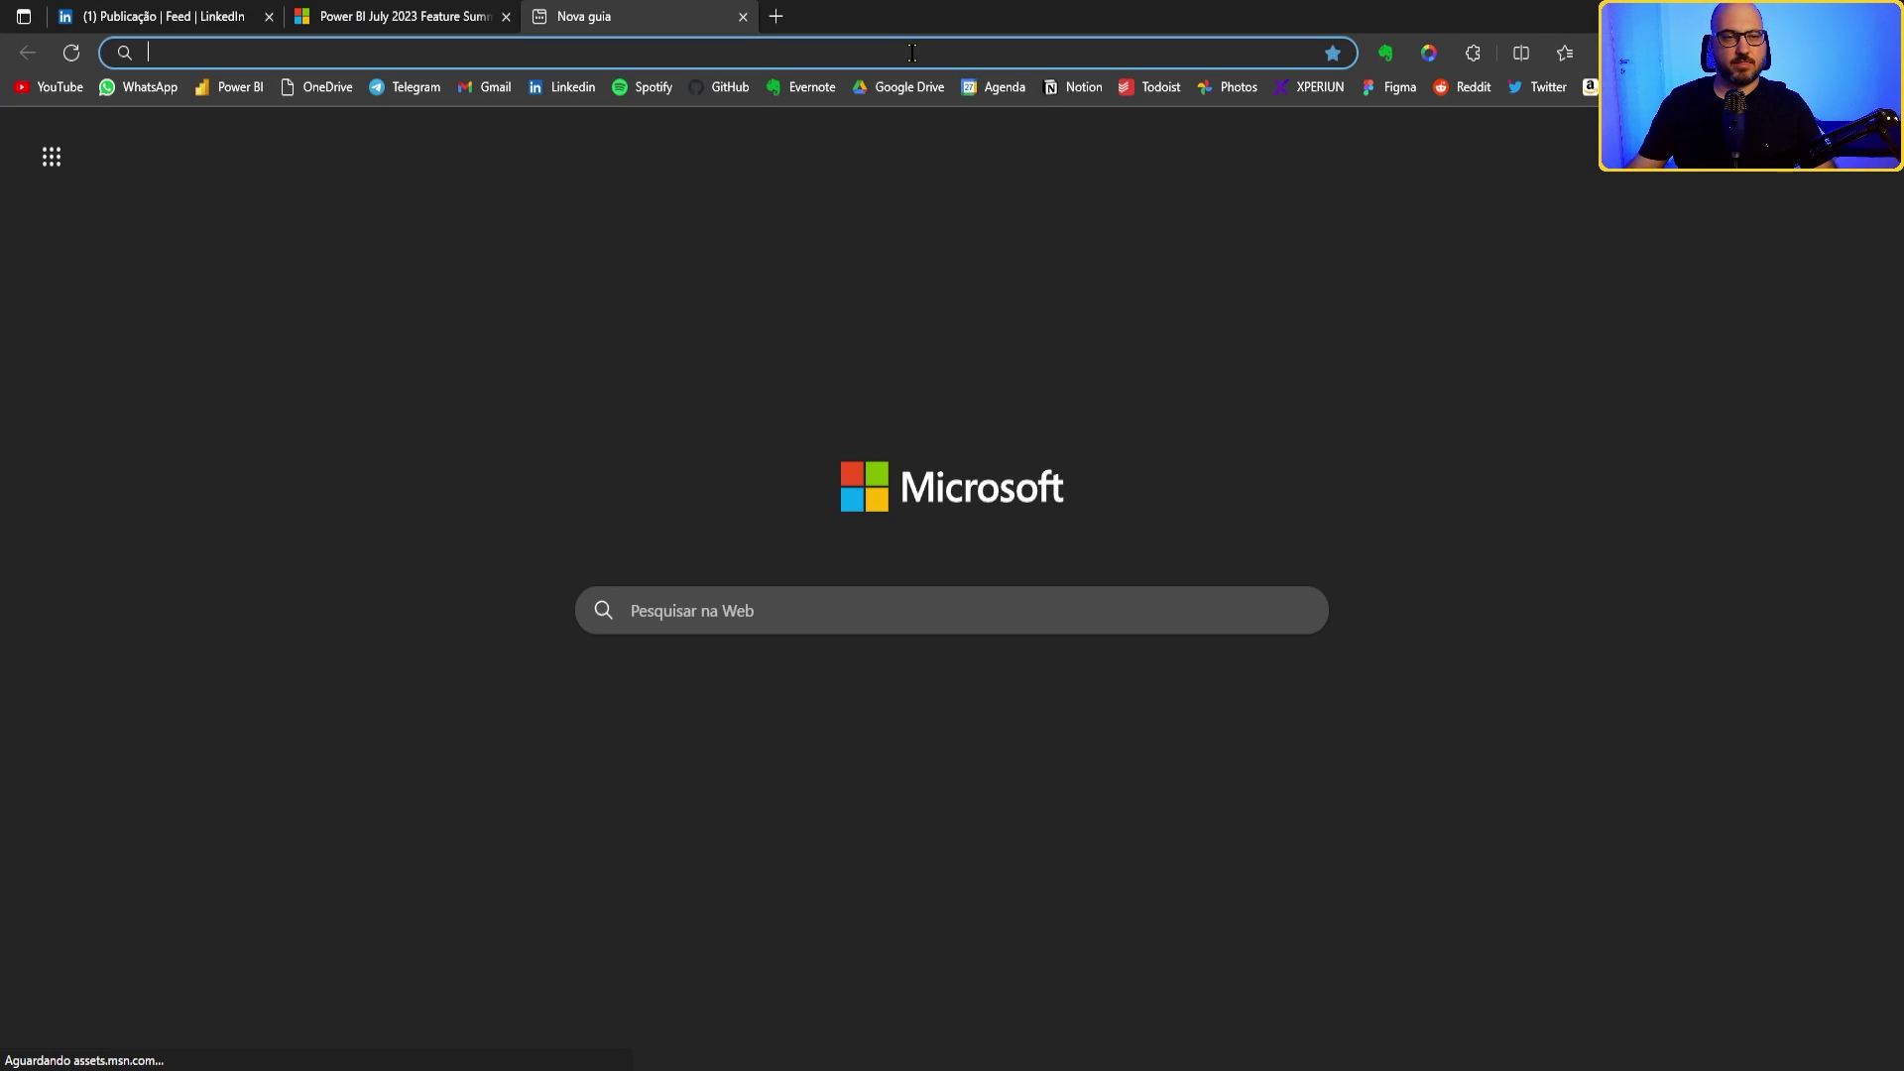
text(tabu)
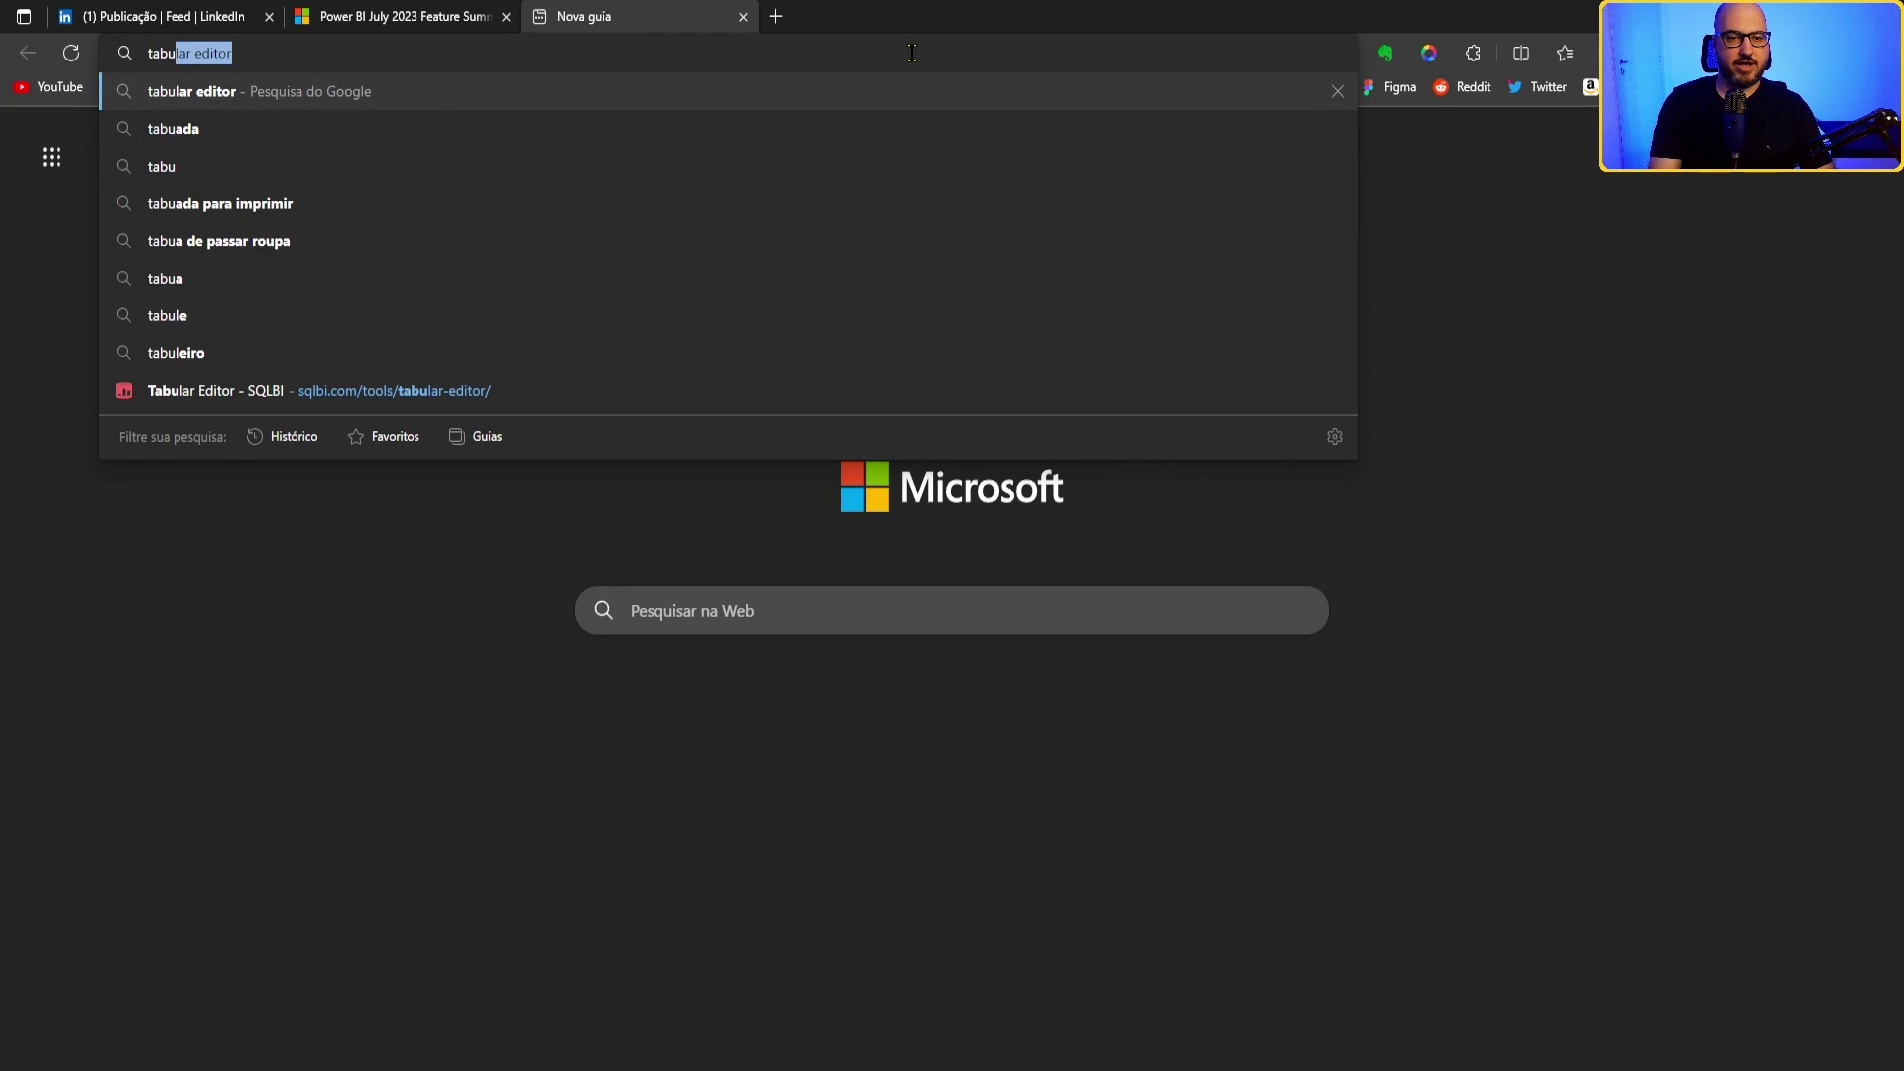
click(300, 407)
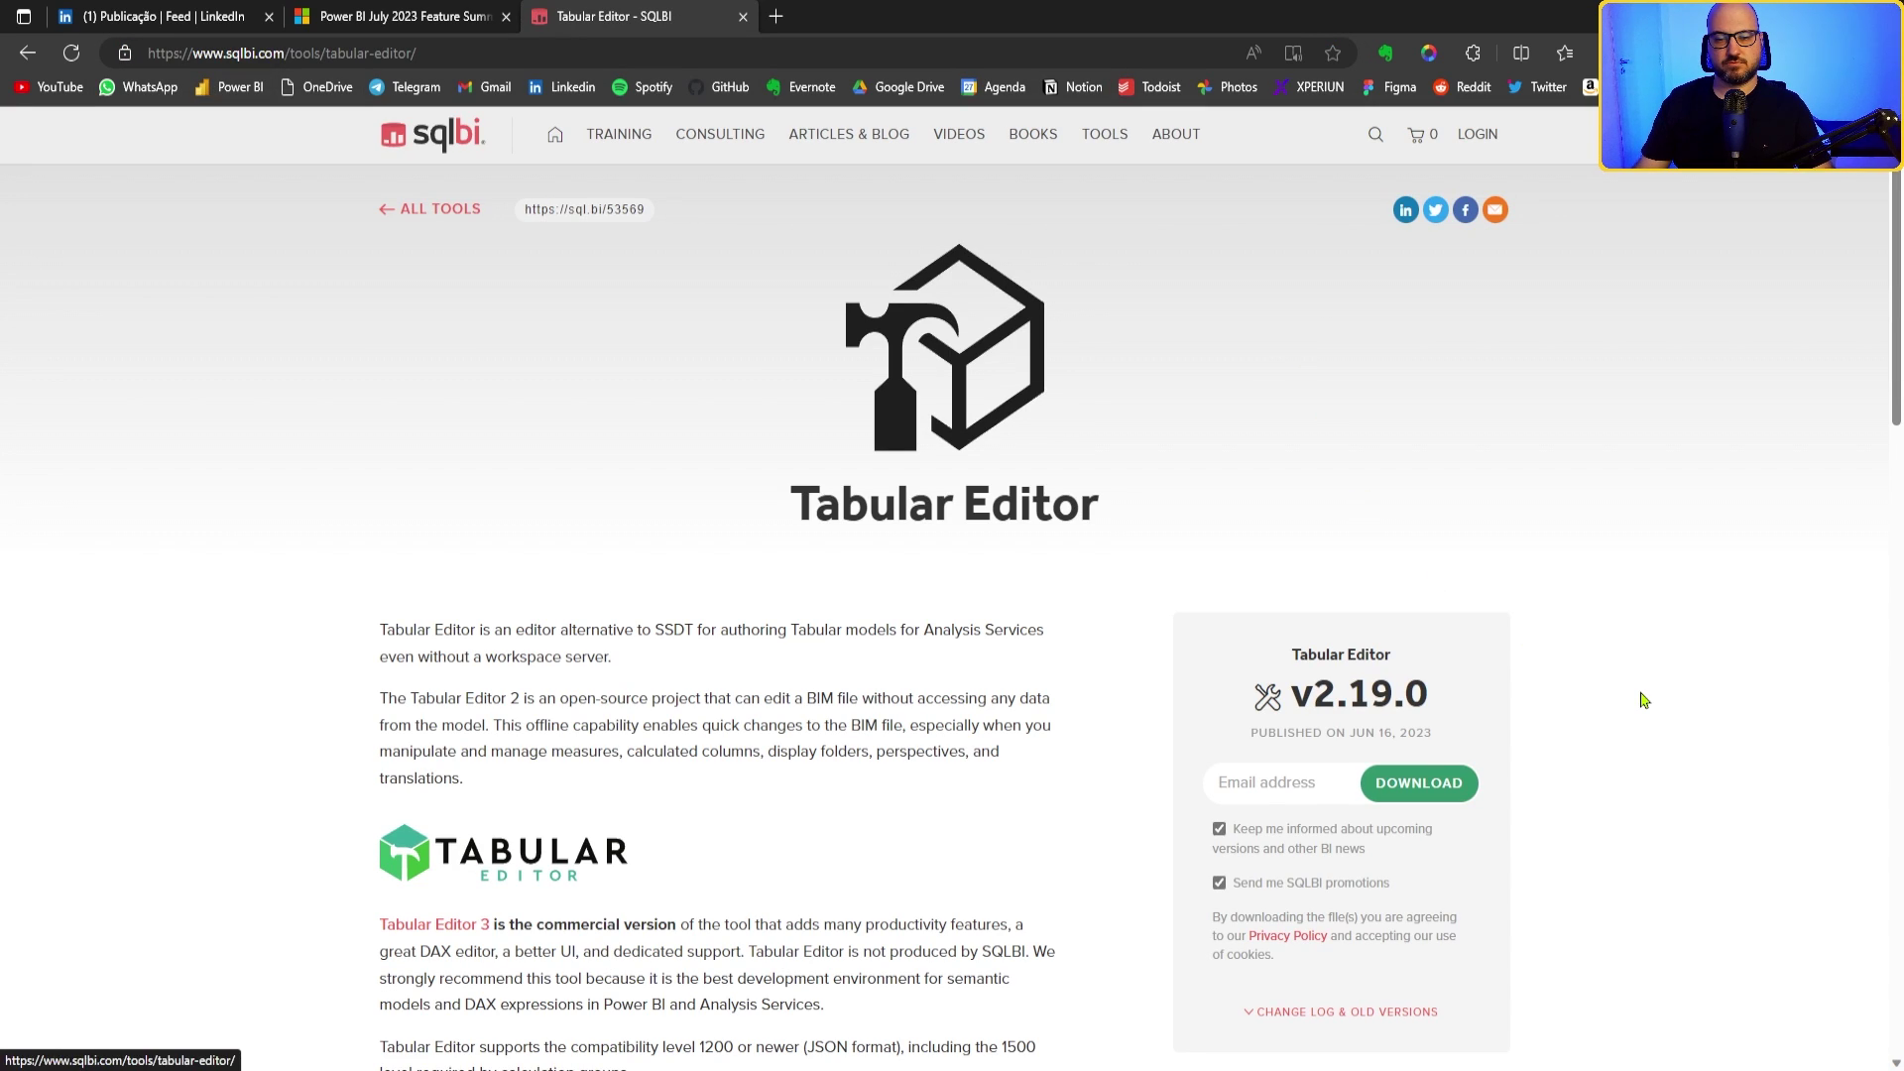
scroll(1641, 688, down, 2)
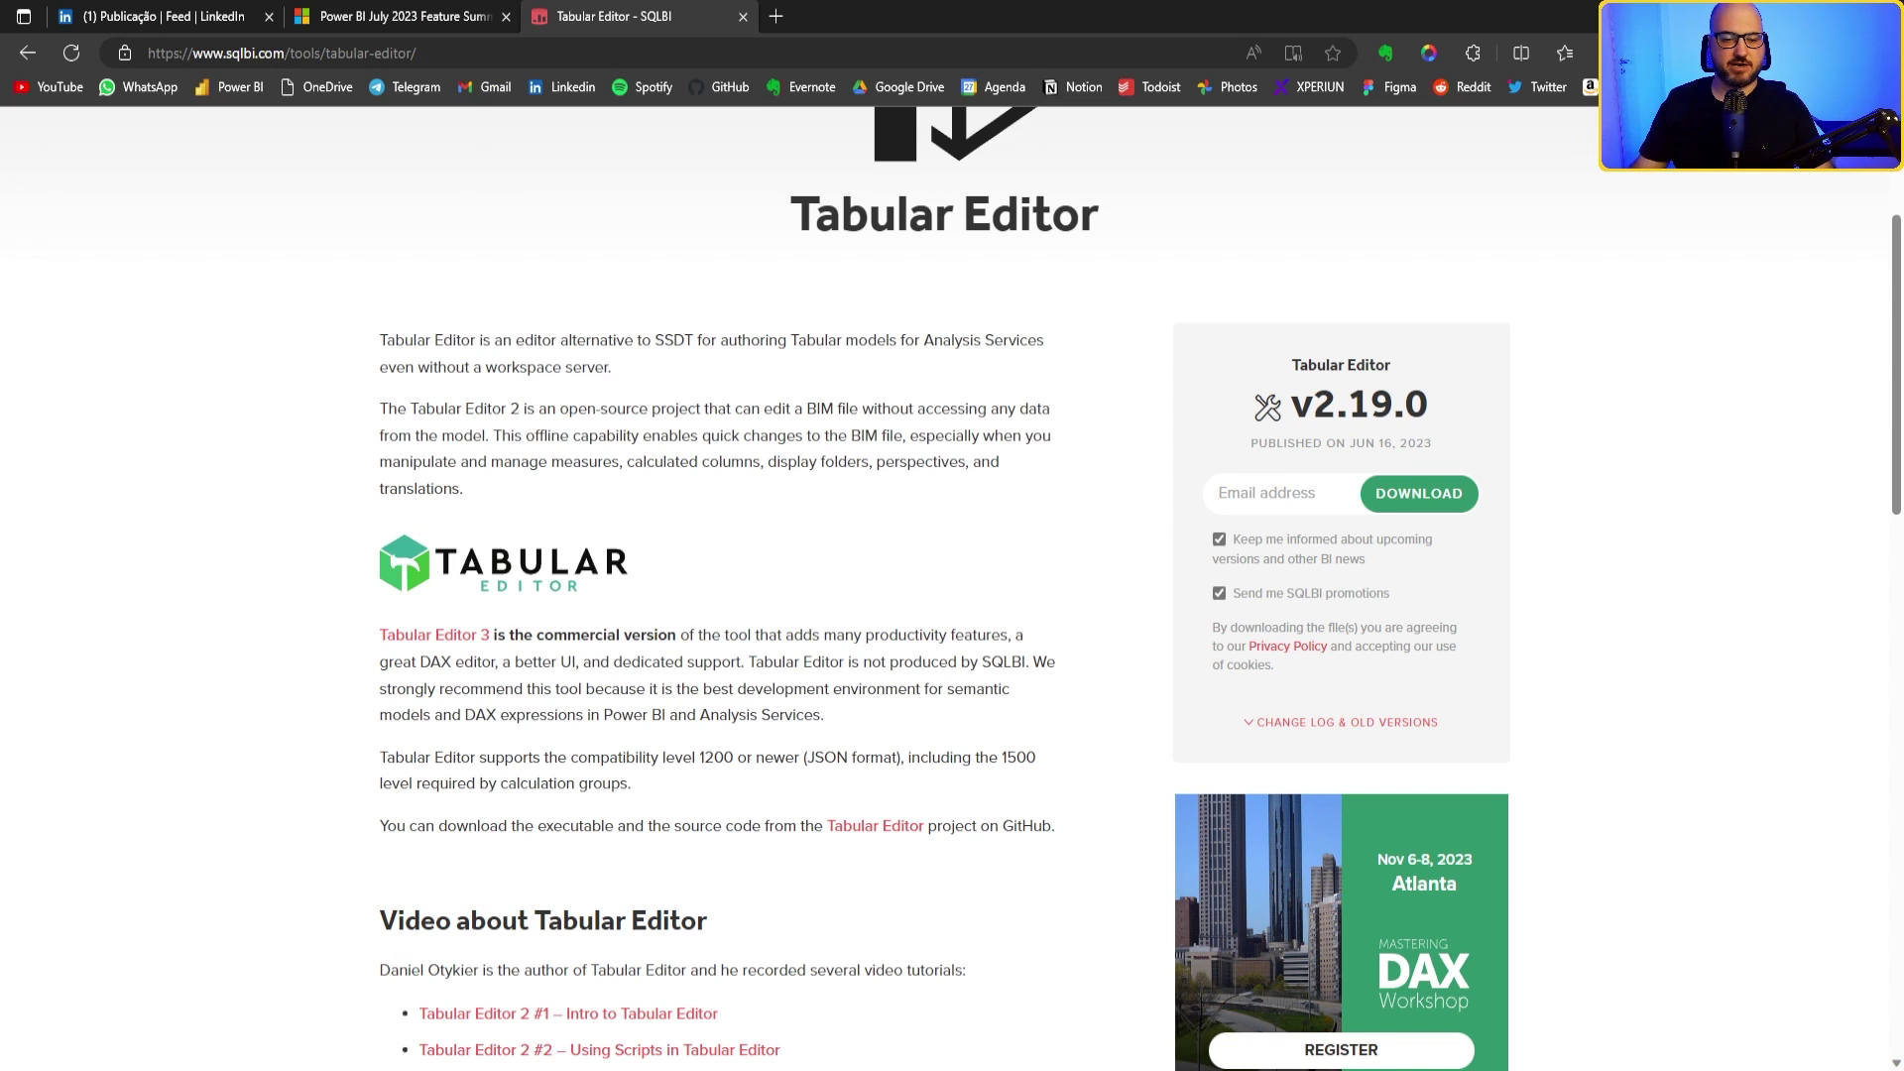
Step: Return to the Power BI report, launch Tabular Editor on its model, and move the editor window clear of the matrix
click(238, 992)
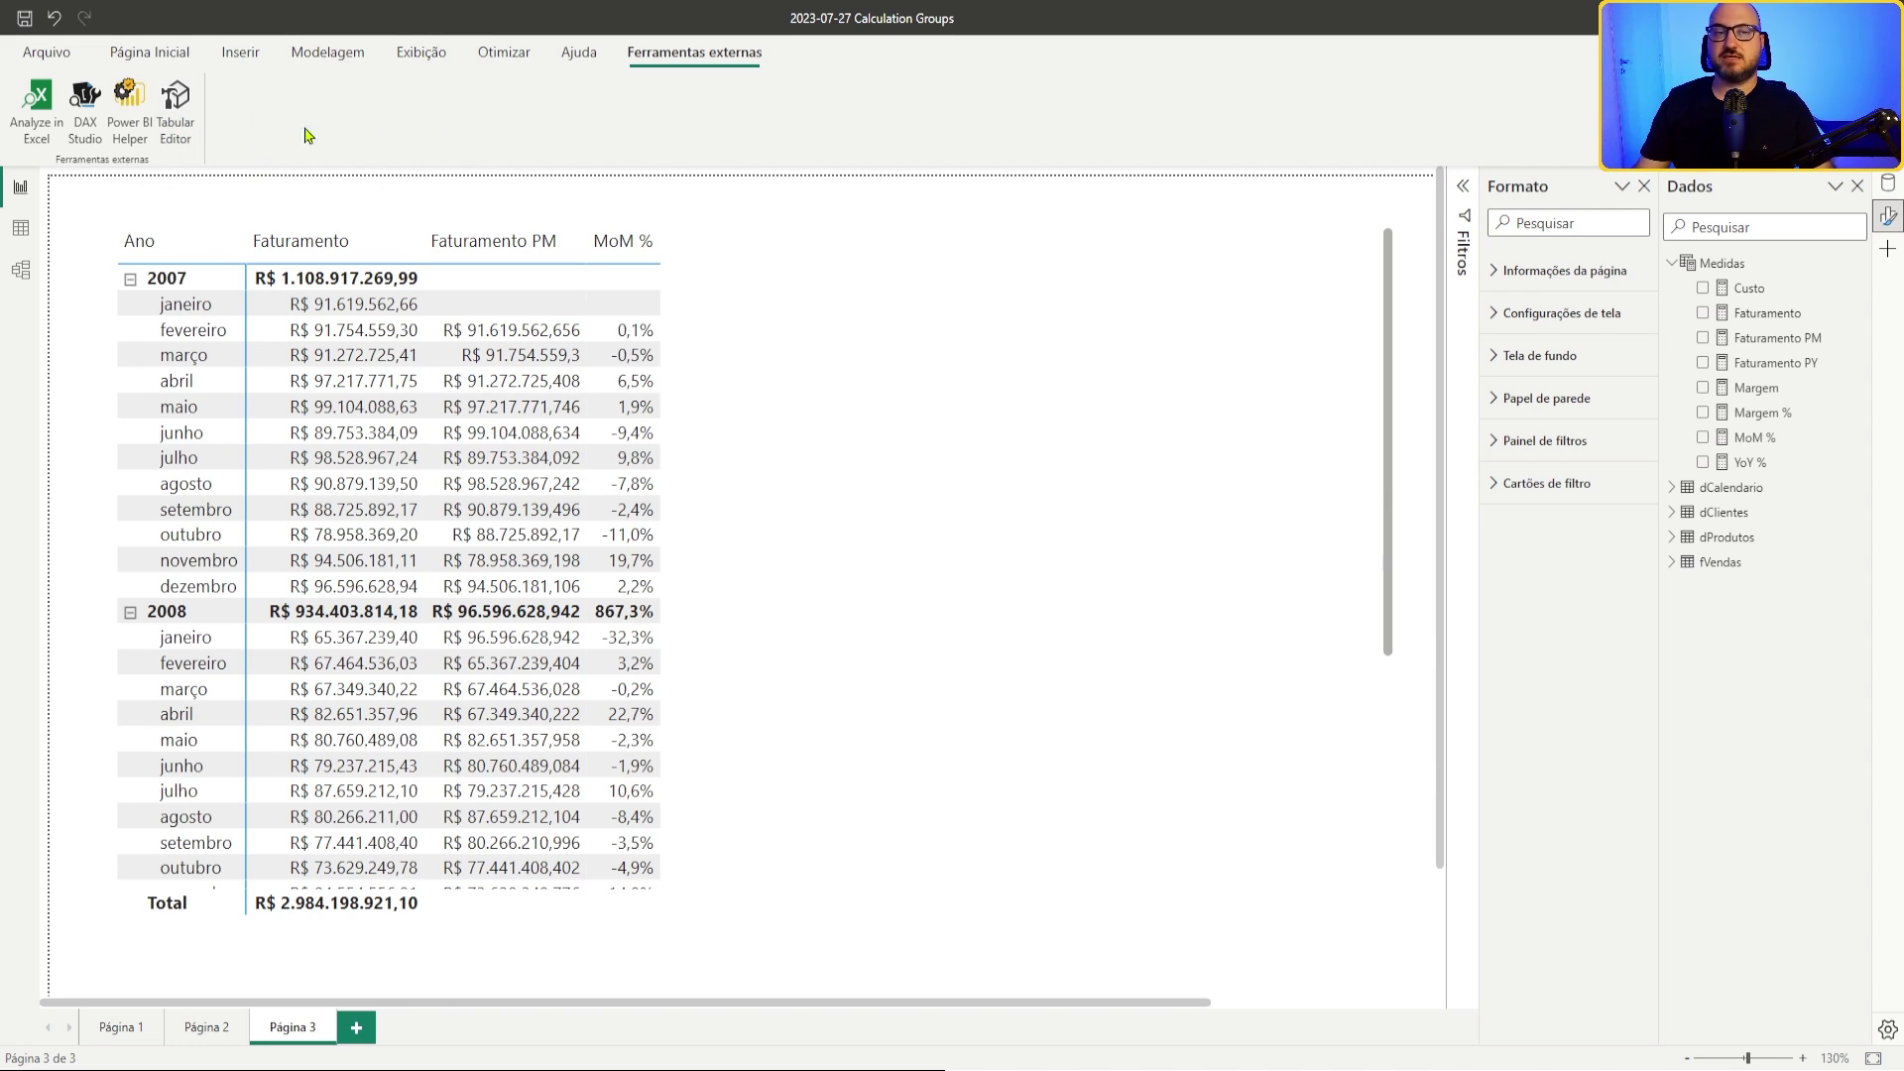
click(176, 103)
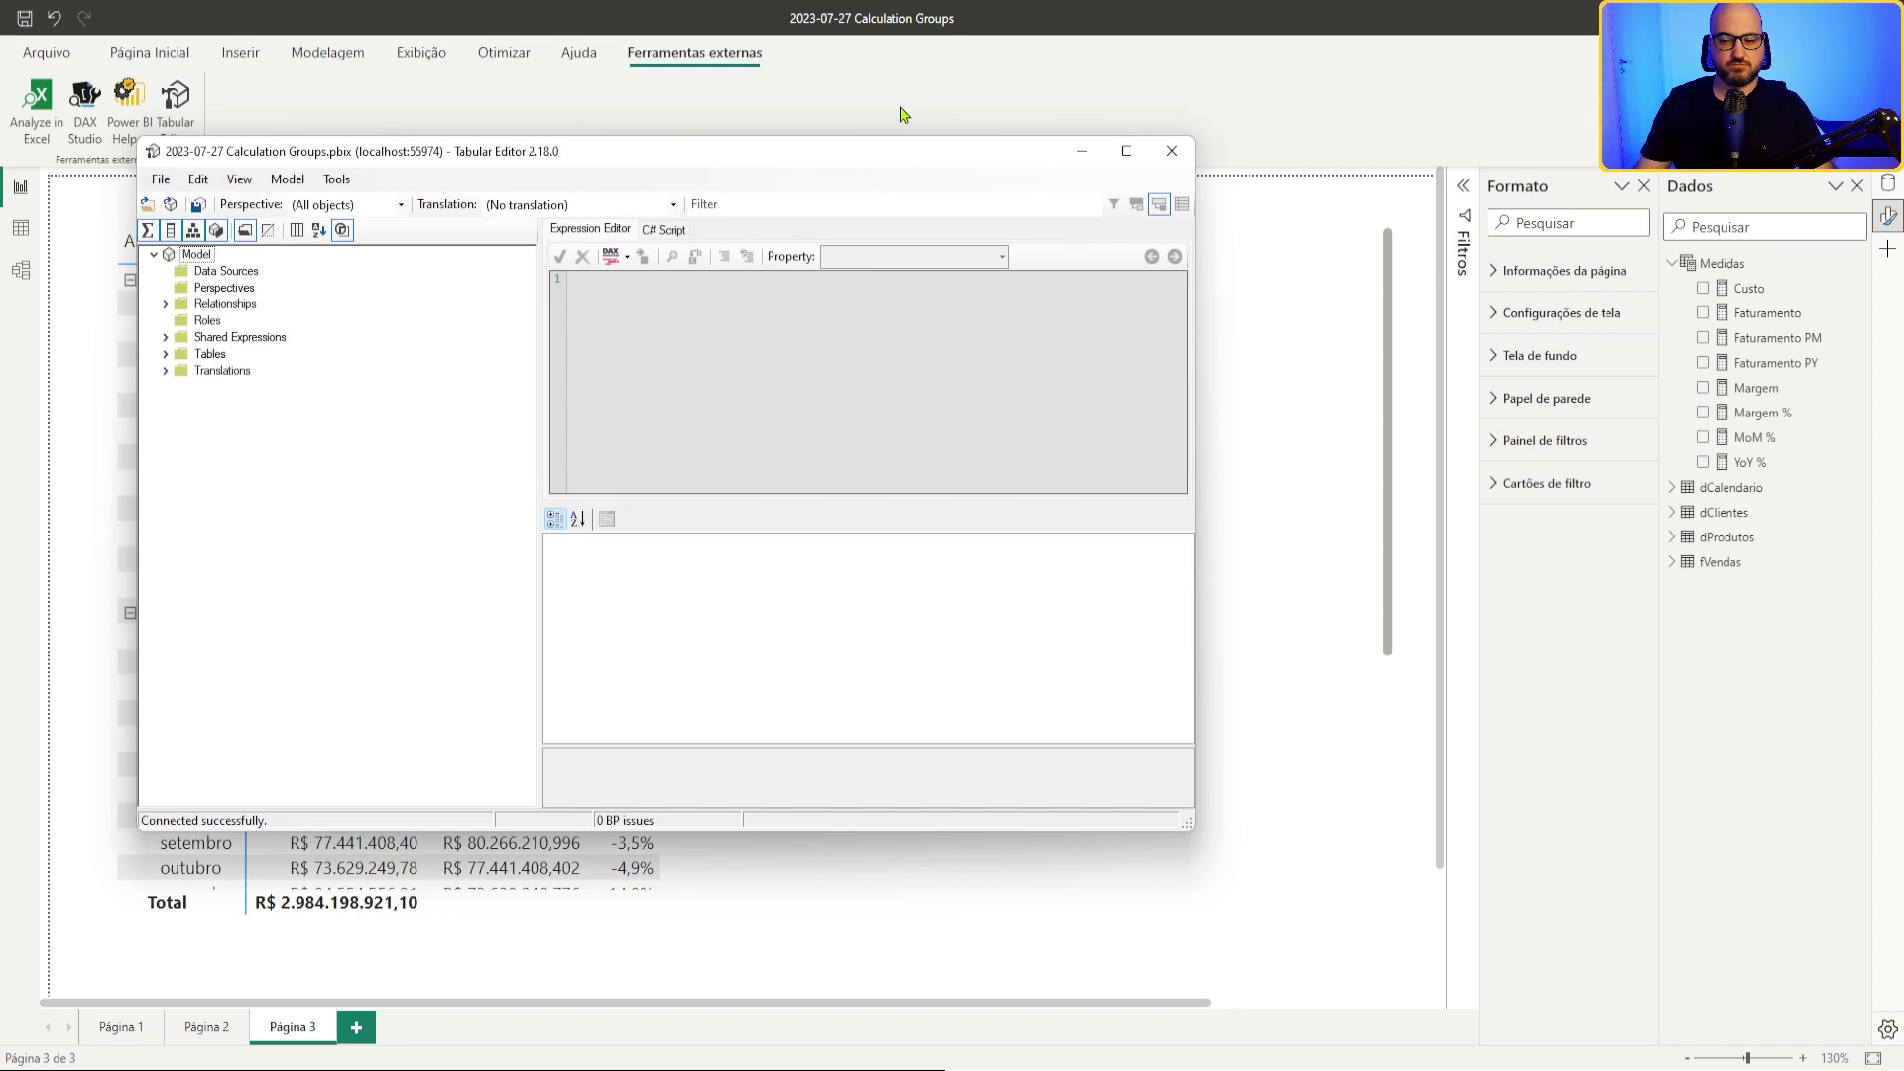
drag(903, 161, 1174, 161)
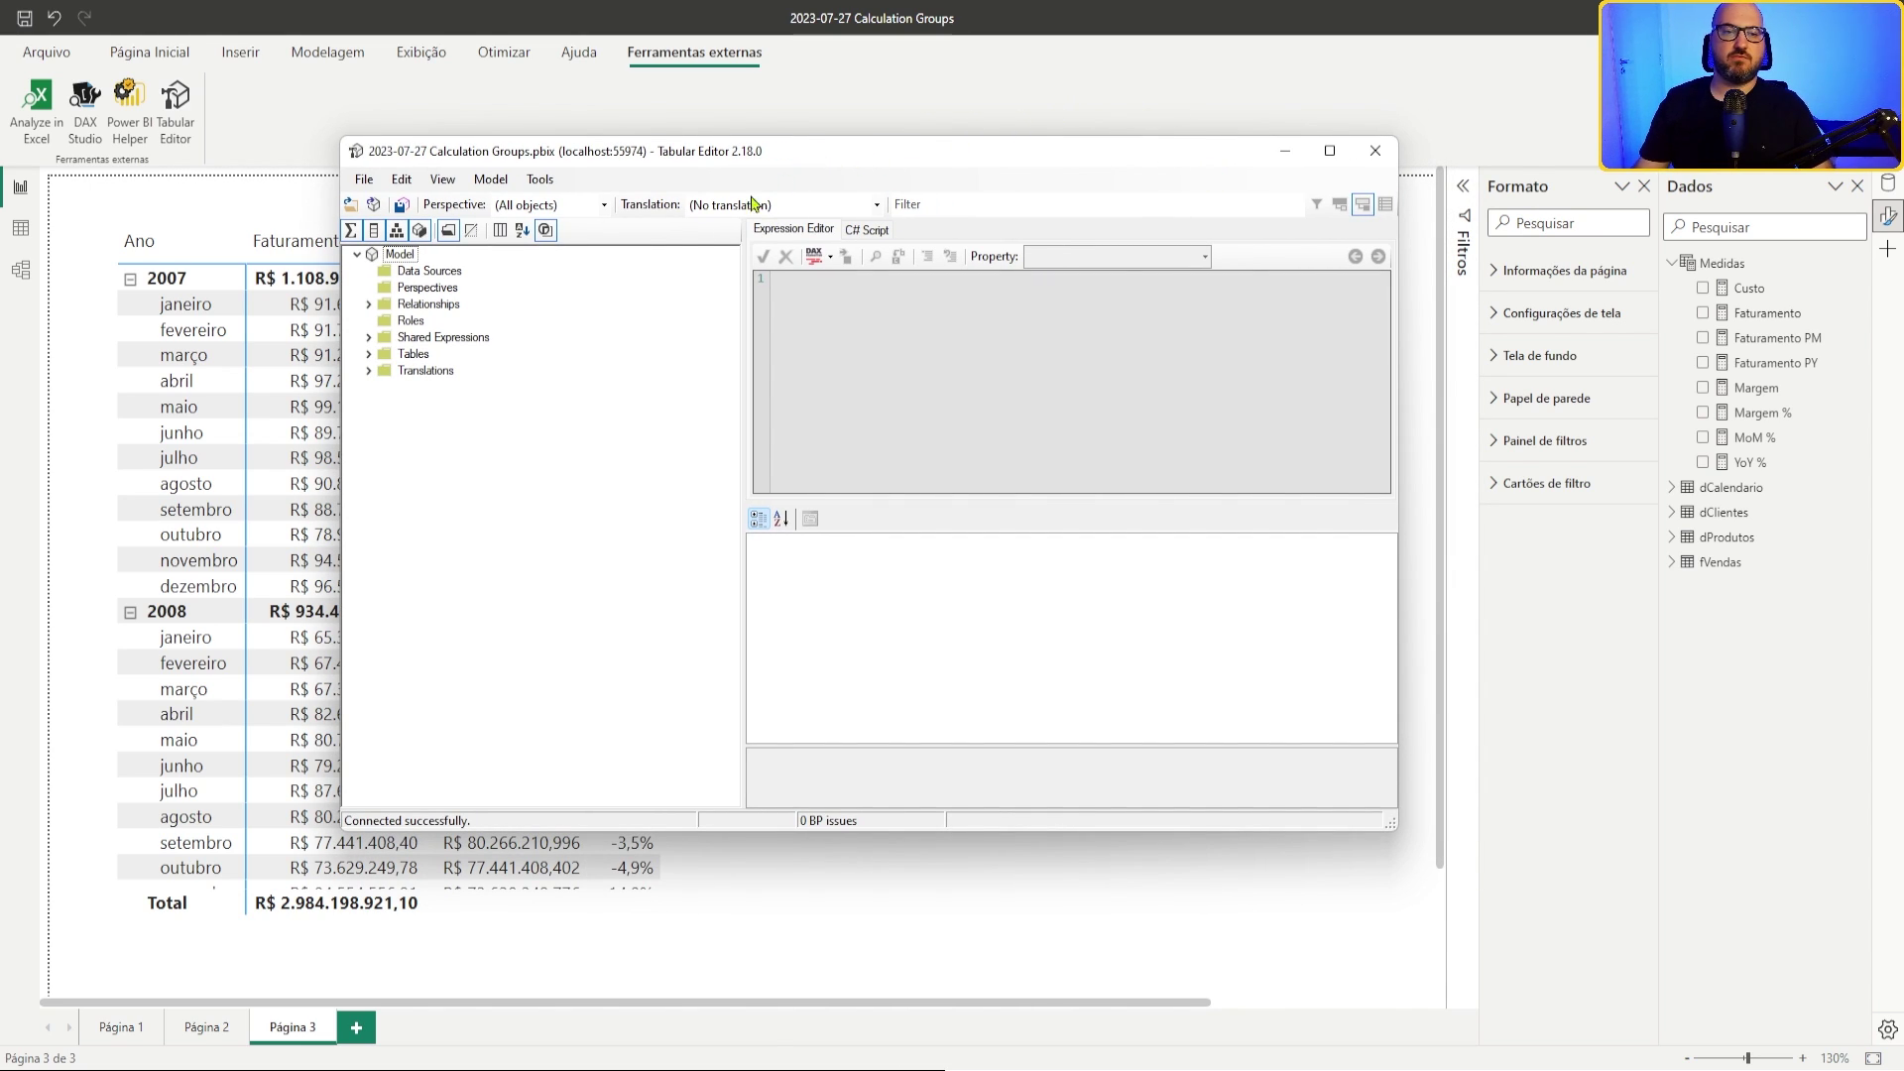
Step: Examine the model's tables in Tabular Editor, including the columns of fVendas
click(369, 354)
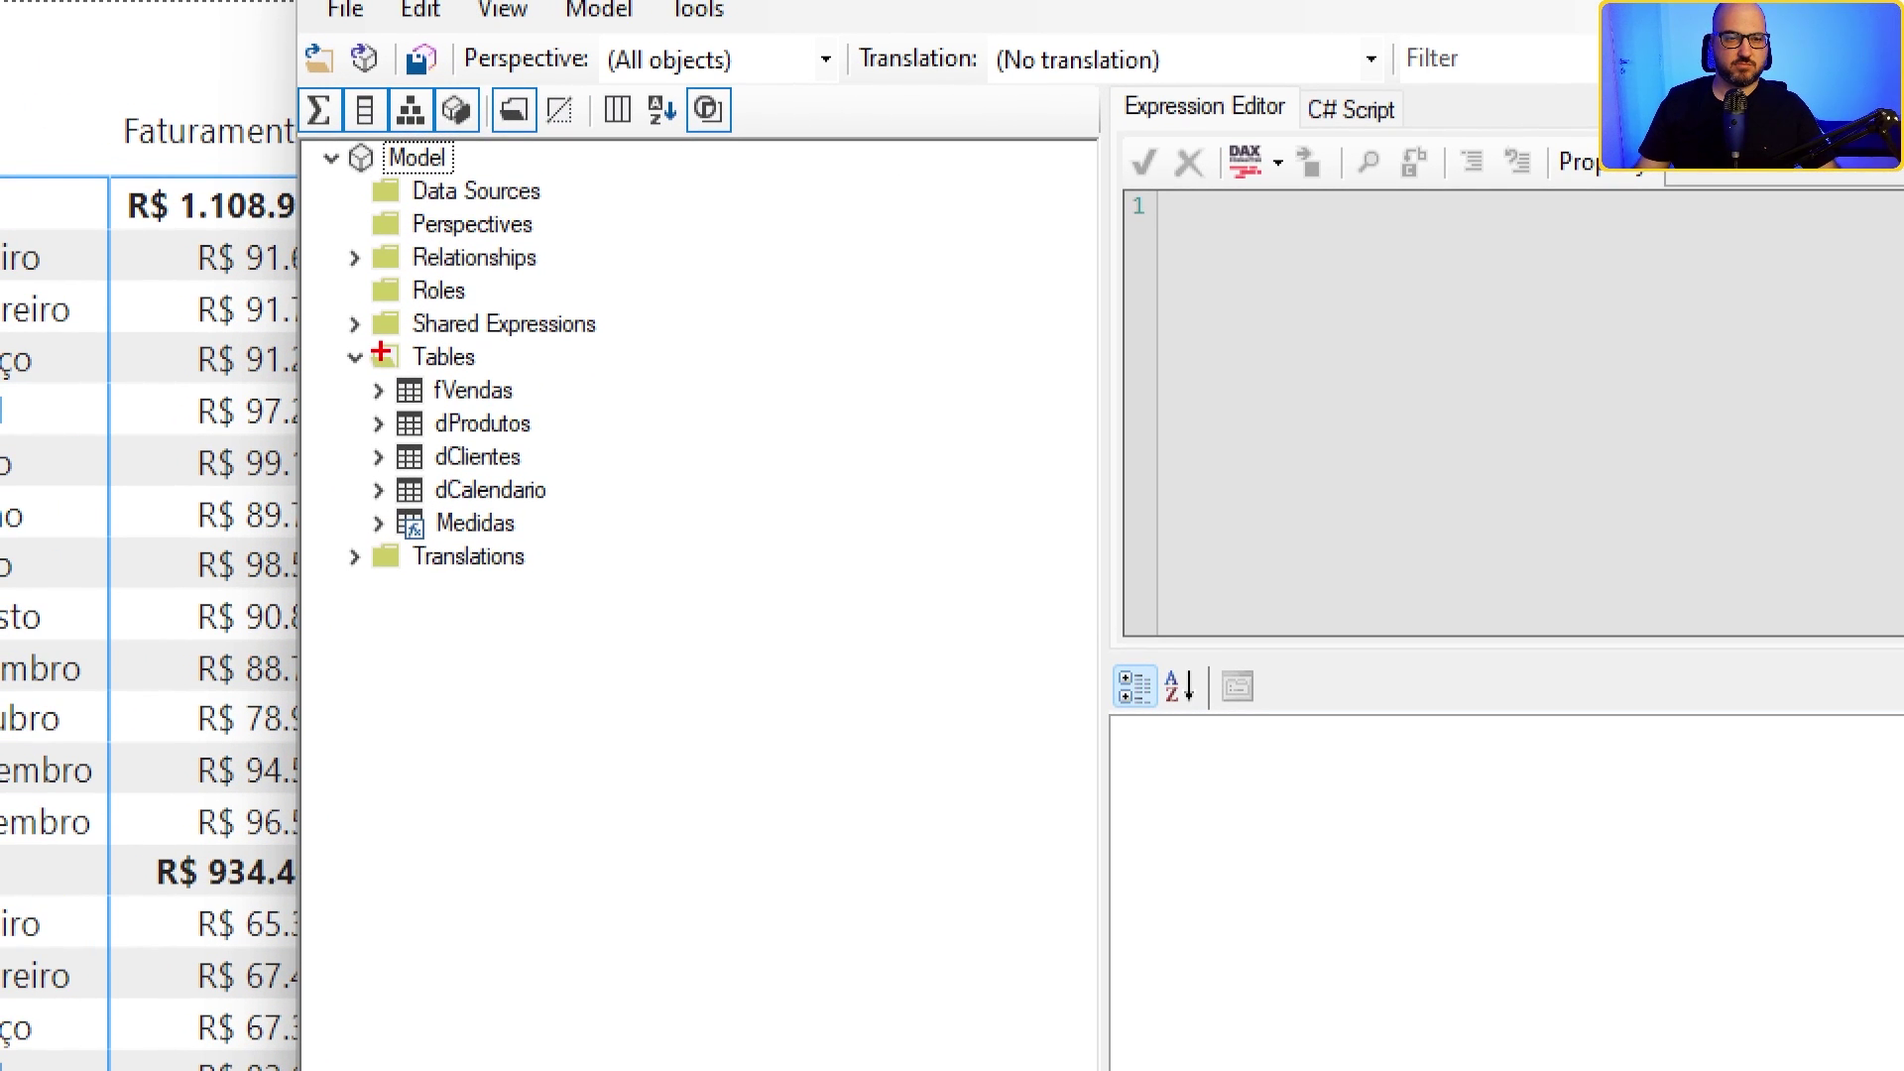
mouse_move(348, 320)
mouse_down()
mouse_move(413, 436)
mouse_move(592, 573)
mouse_up()
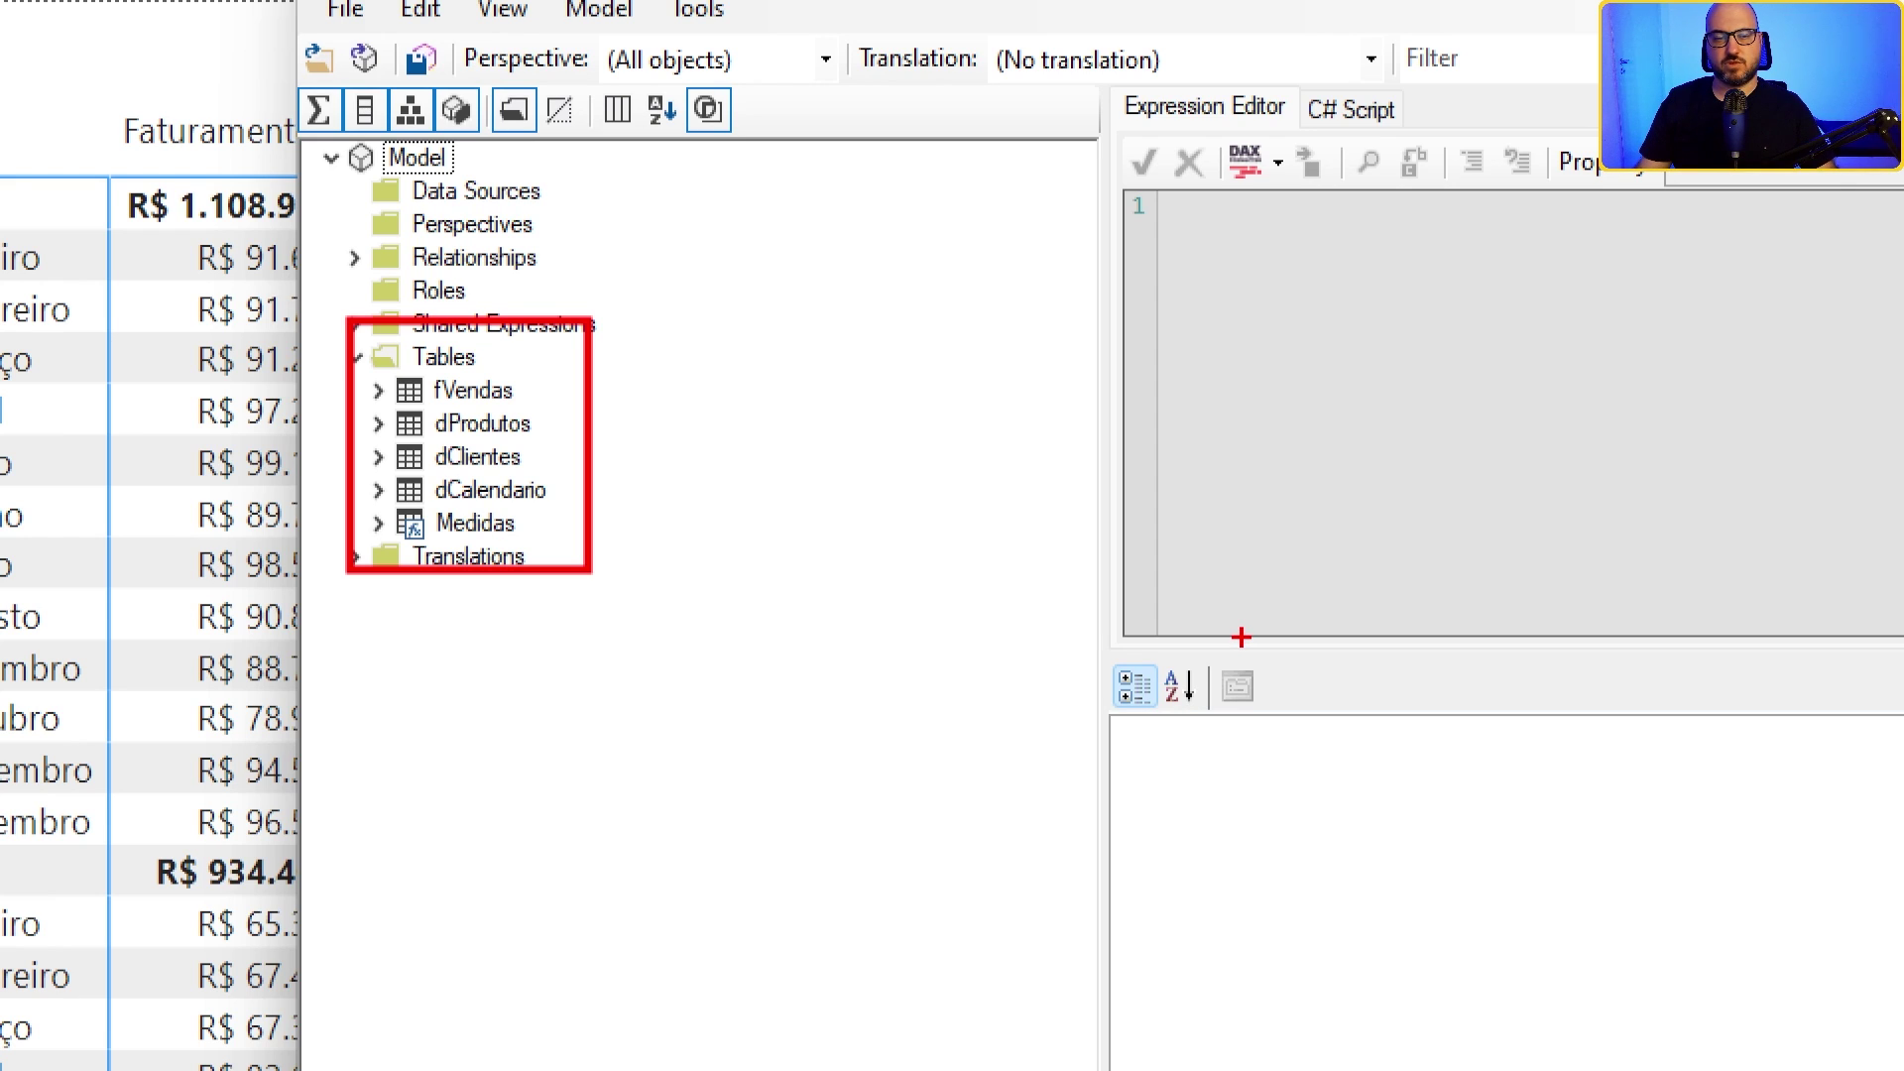
key(Escape)
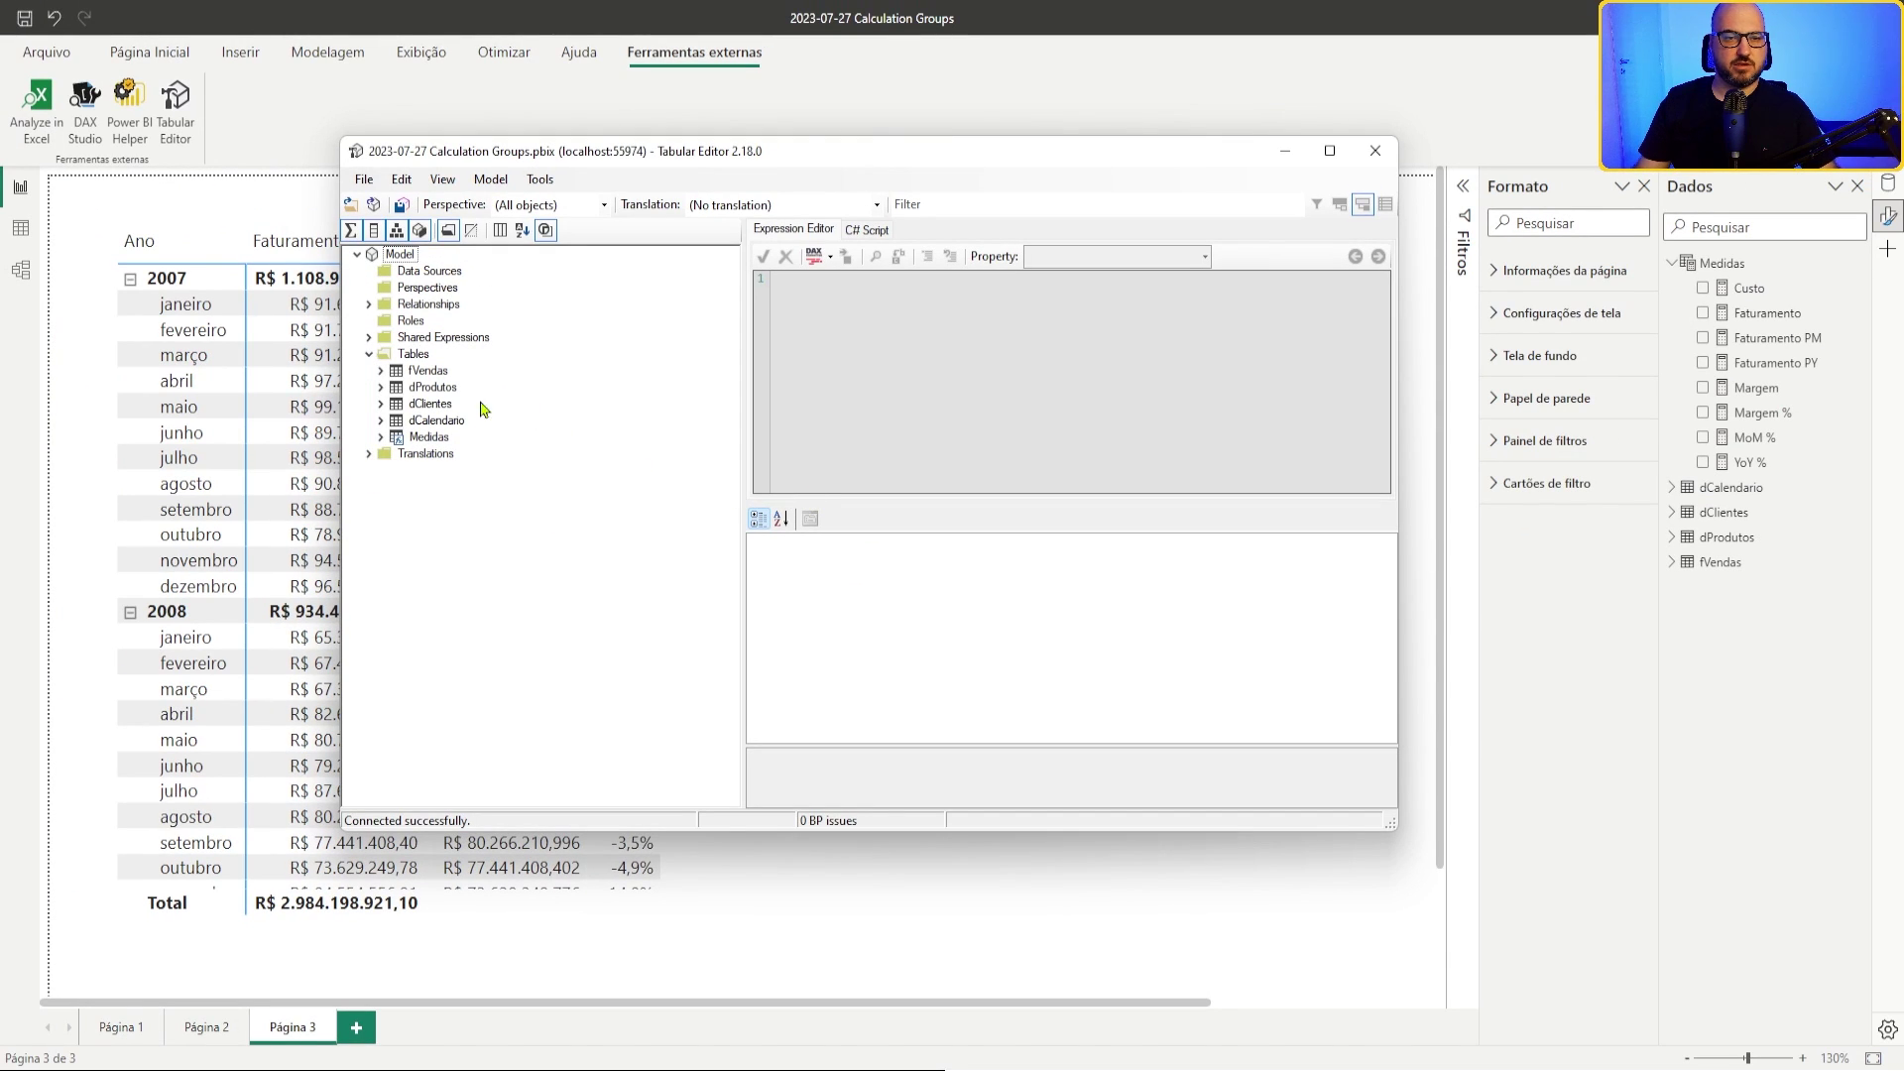
click(381, 372)
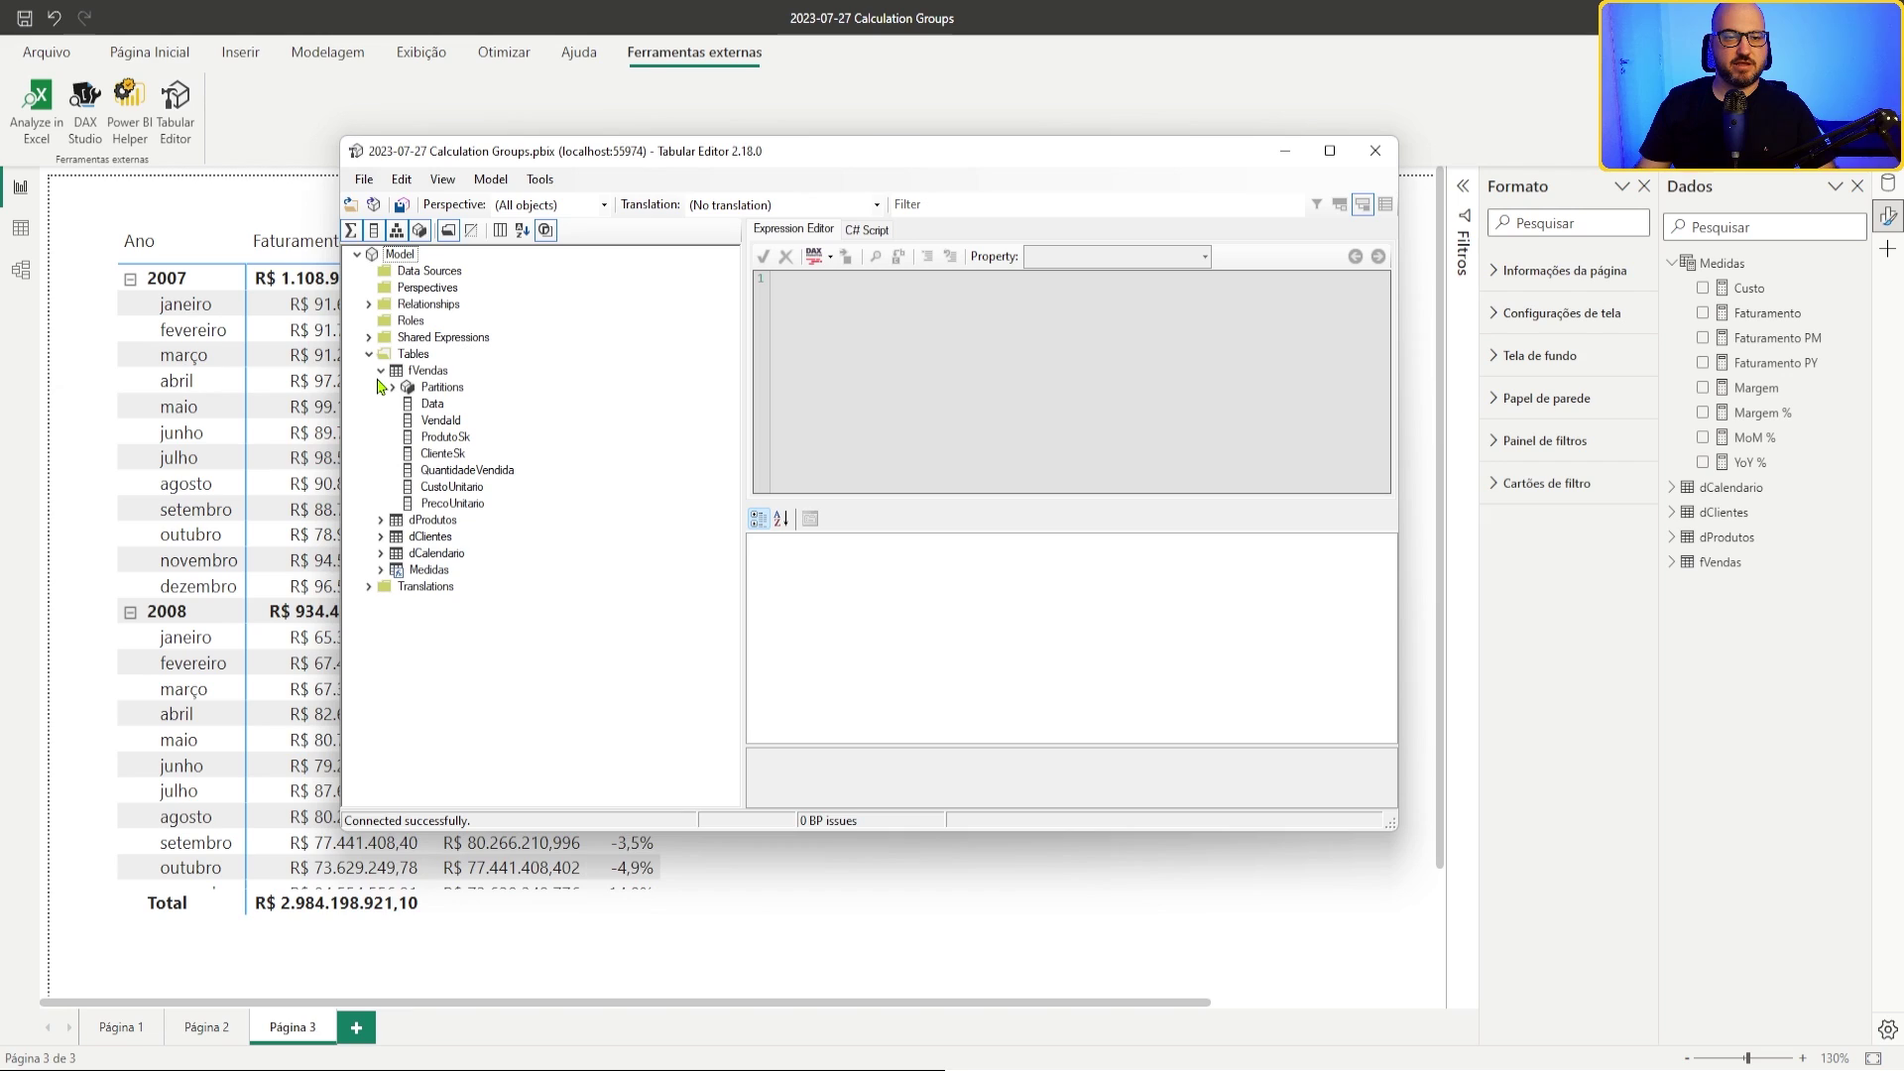
click(382, 373)
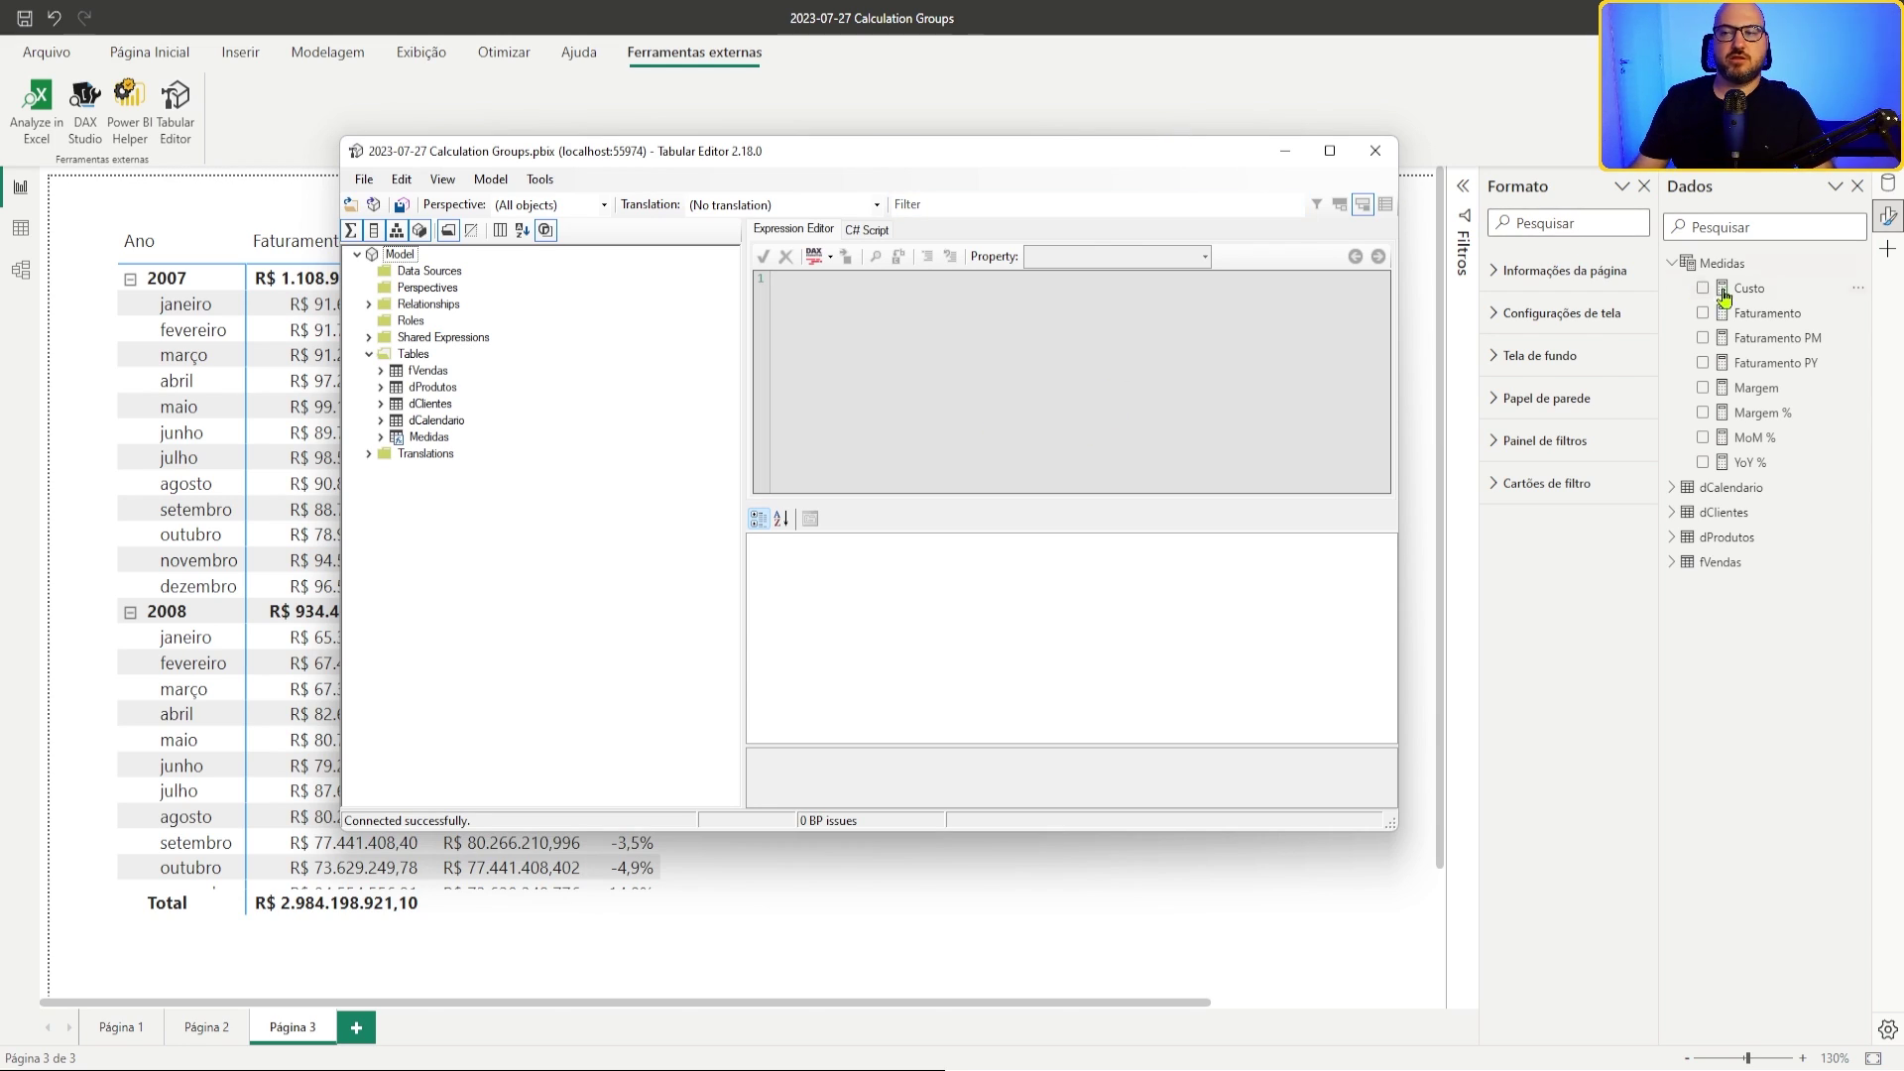
Step: Display the Faturamento PY formula in Power BI, select its whole text, and switch back to Tabular Editor
click(1775, 365)
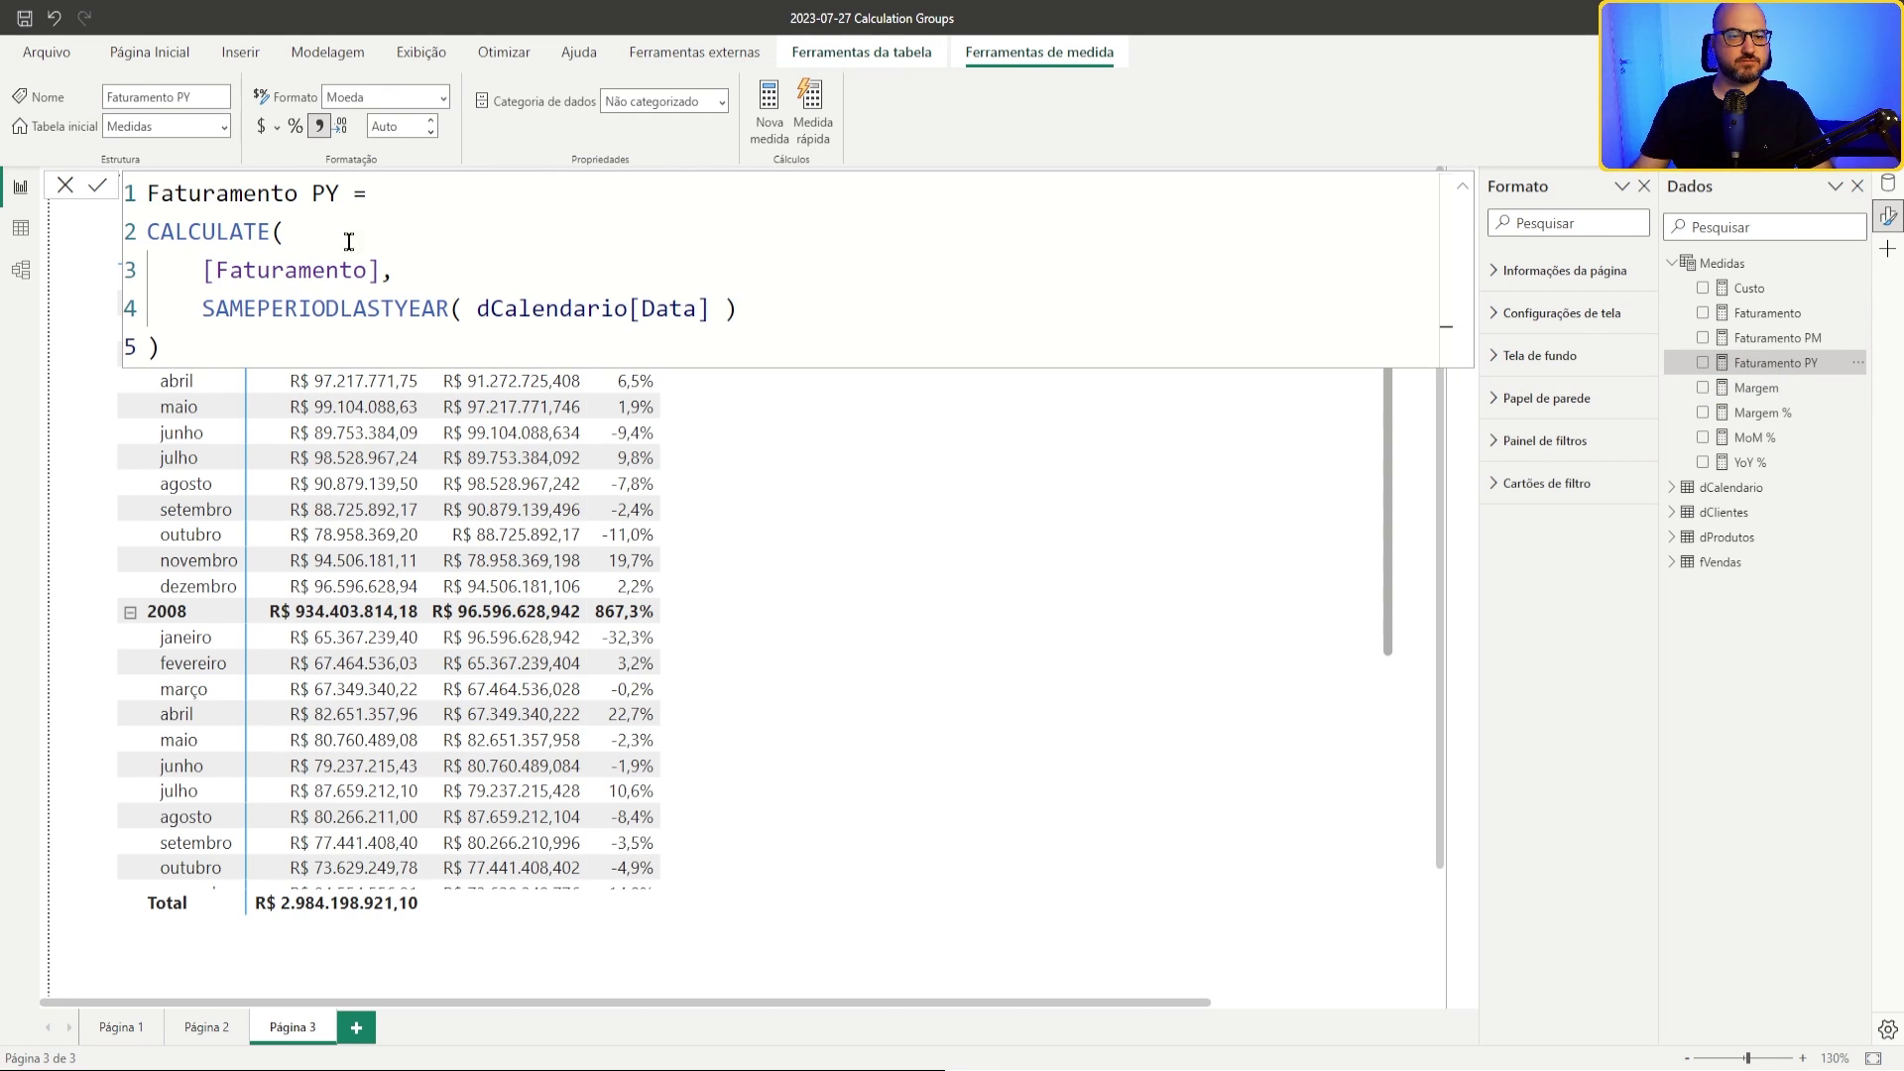
drag(220, 347, 129, 199)
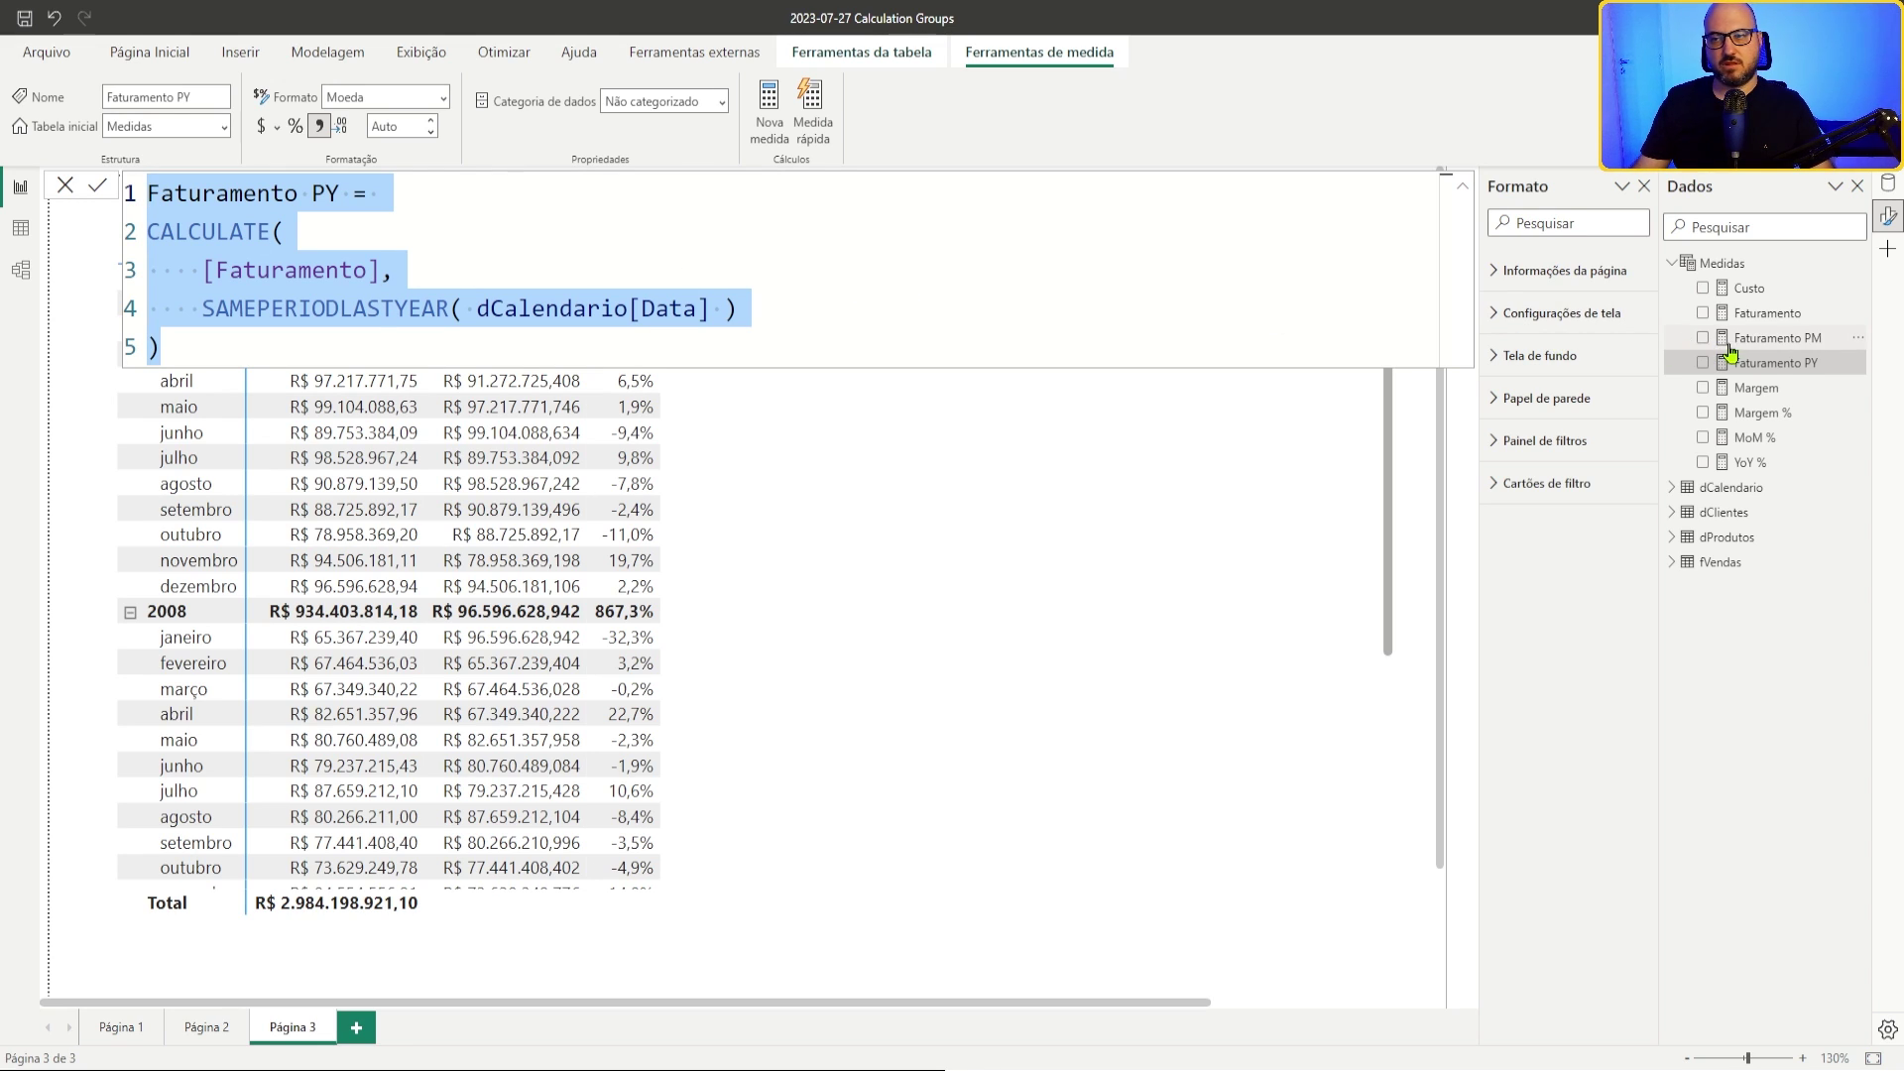
key(alt+Tab)
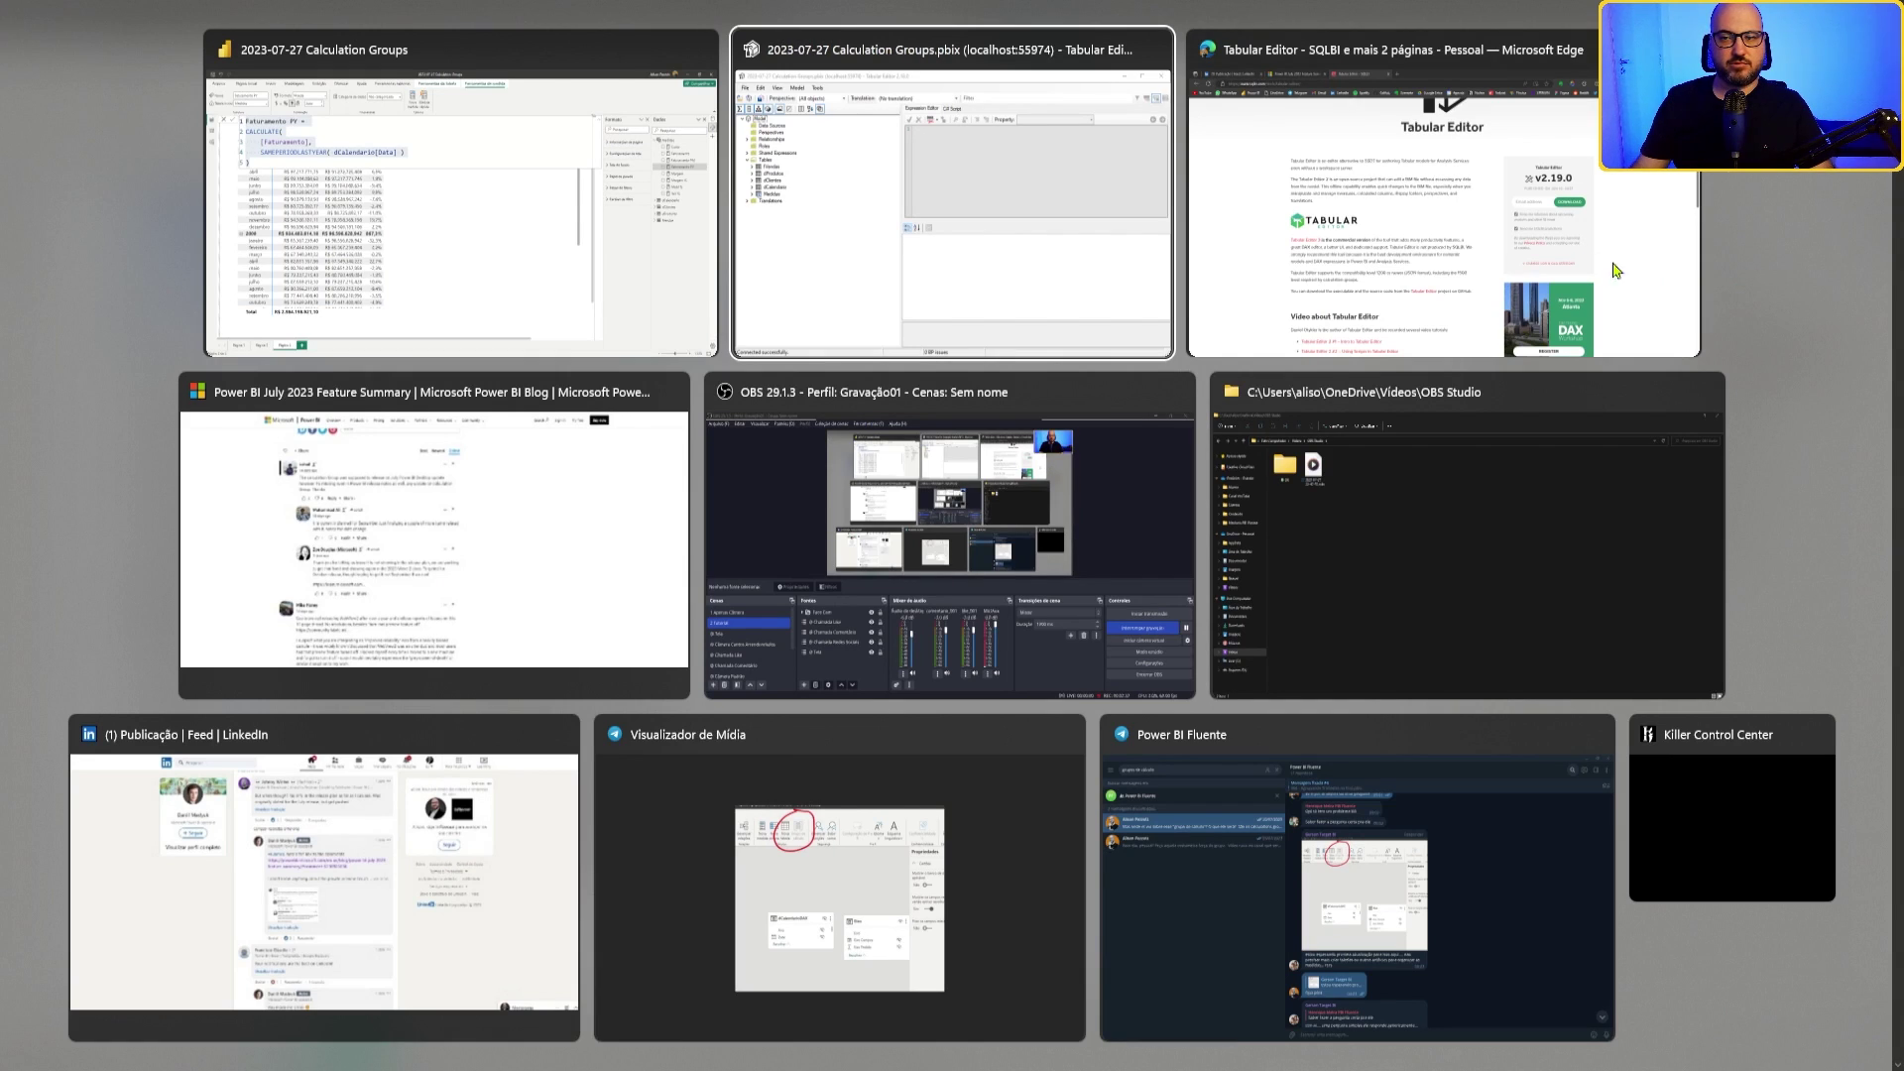
click(1039, 227)
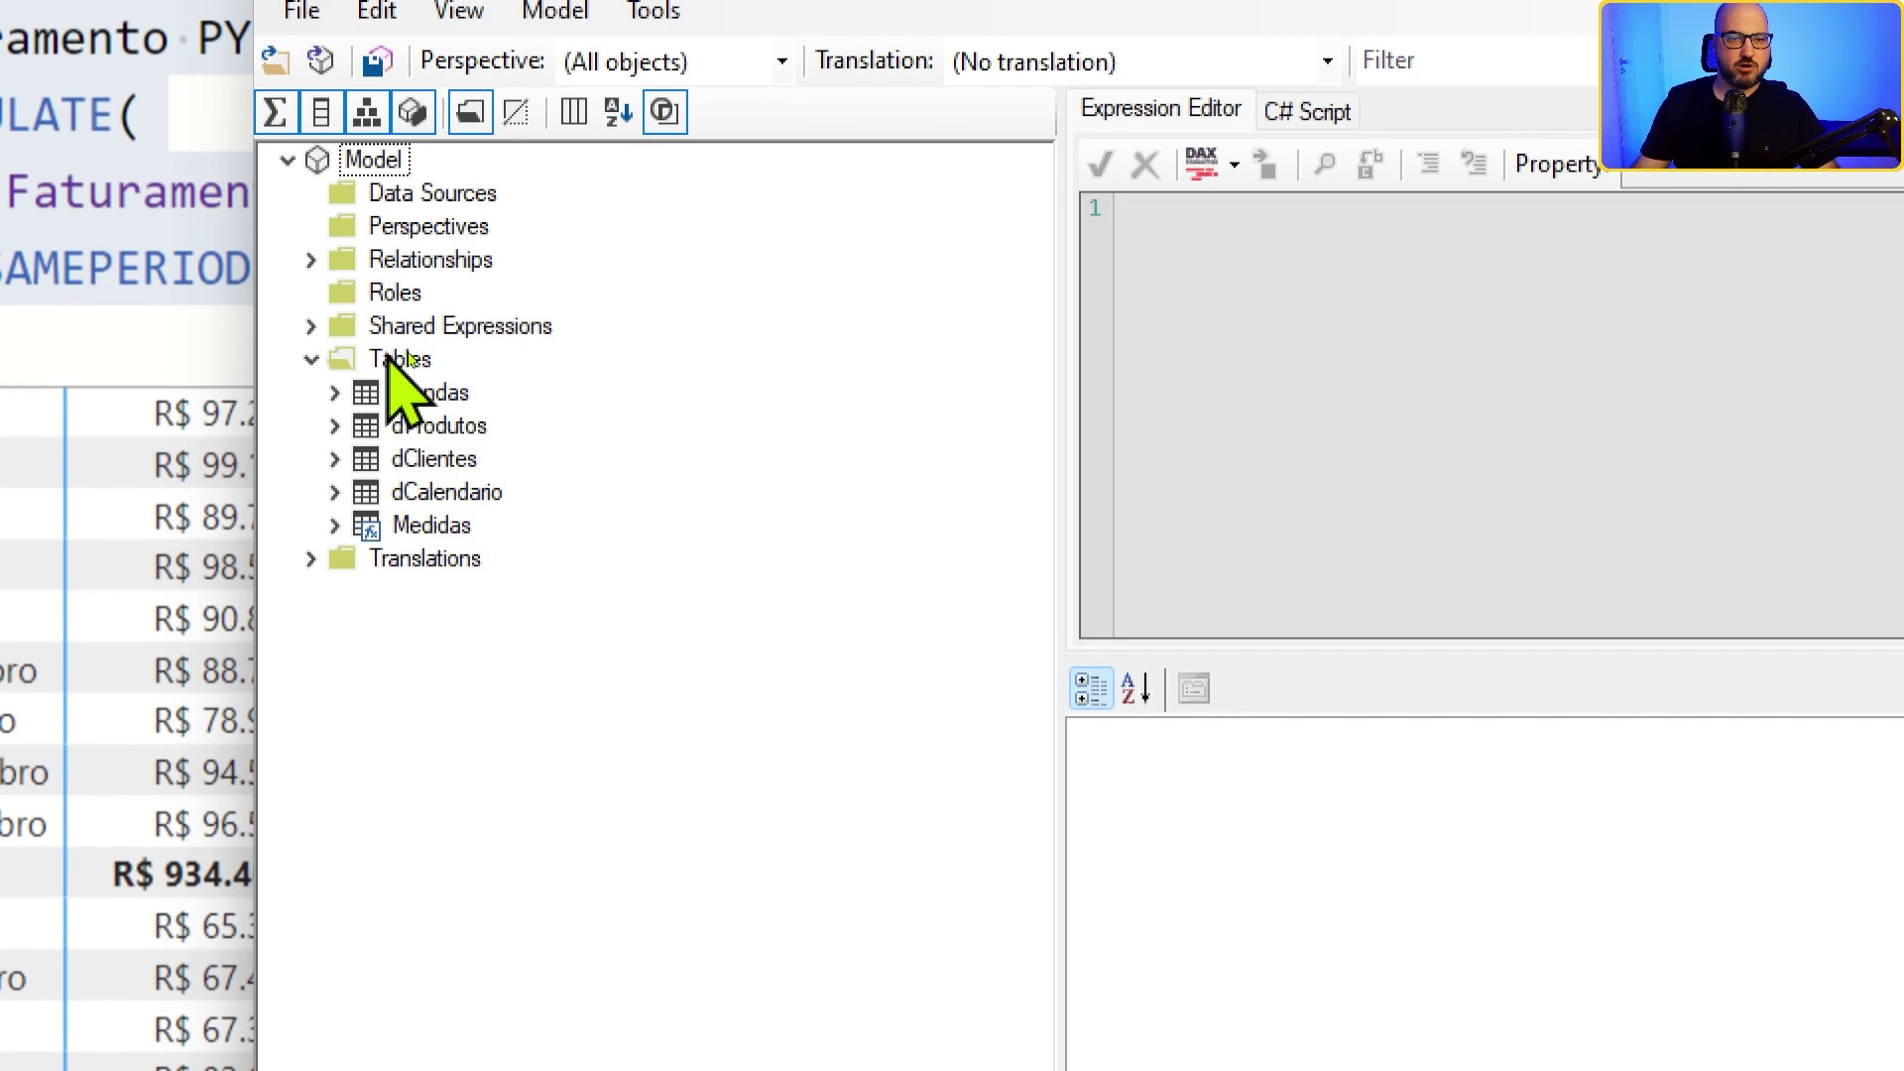
Step: Create a calculation group among the model's tables and name it CalcGrp
right_click(407, 363)
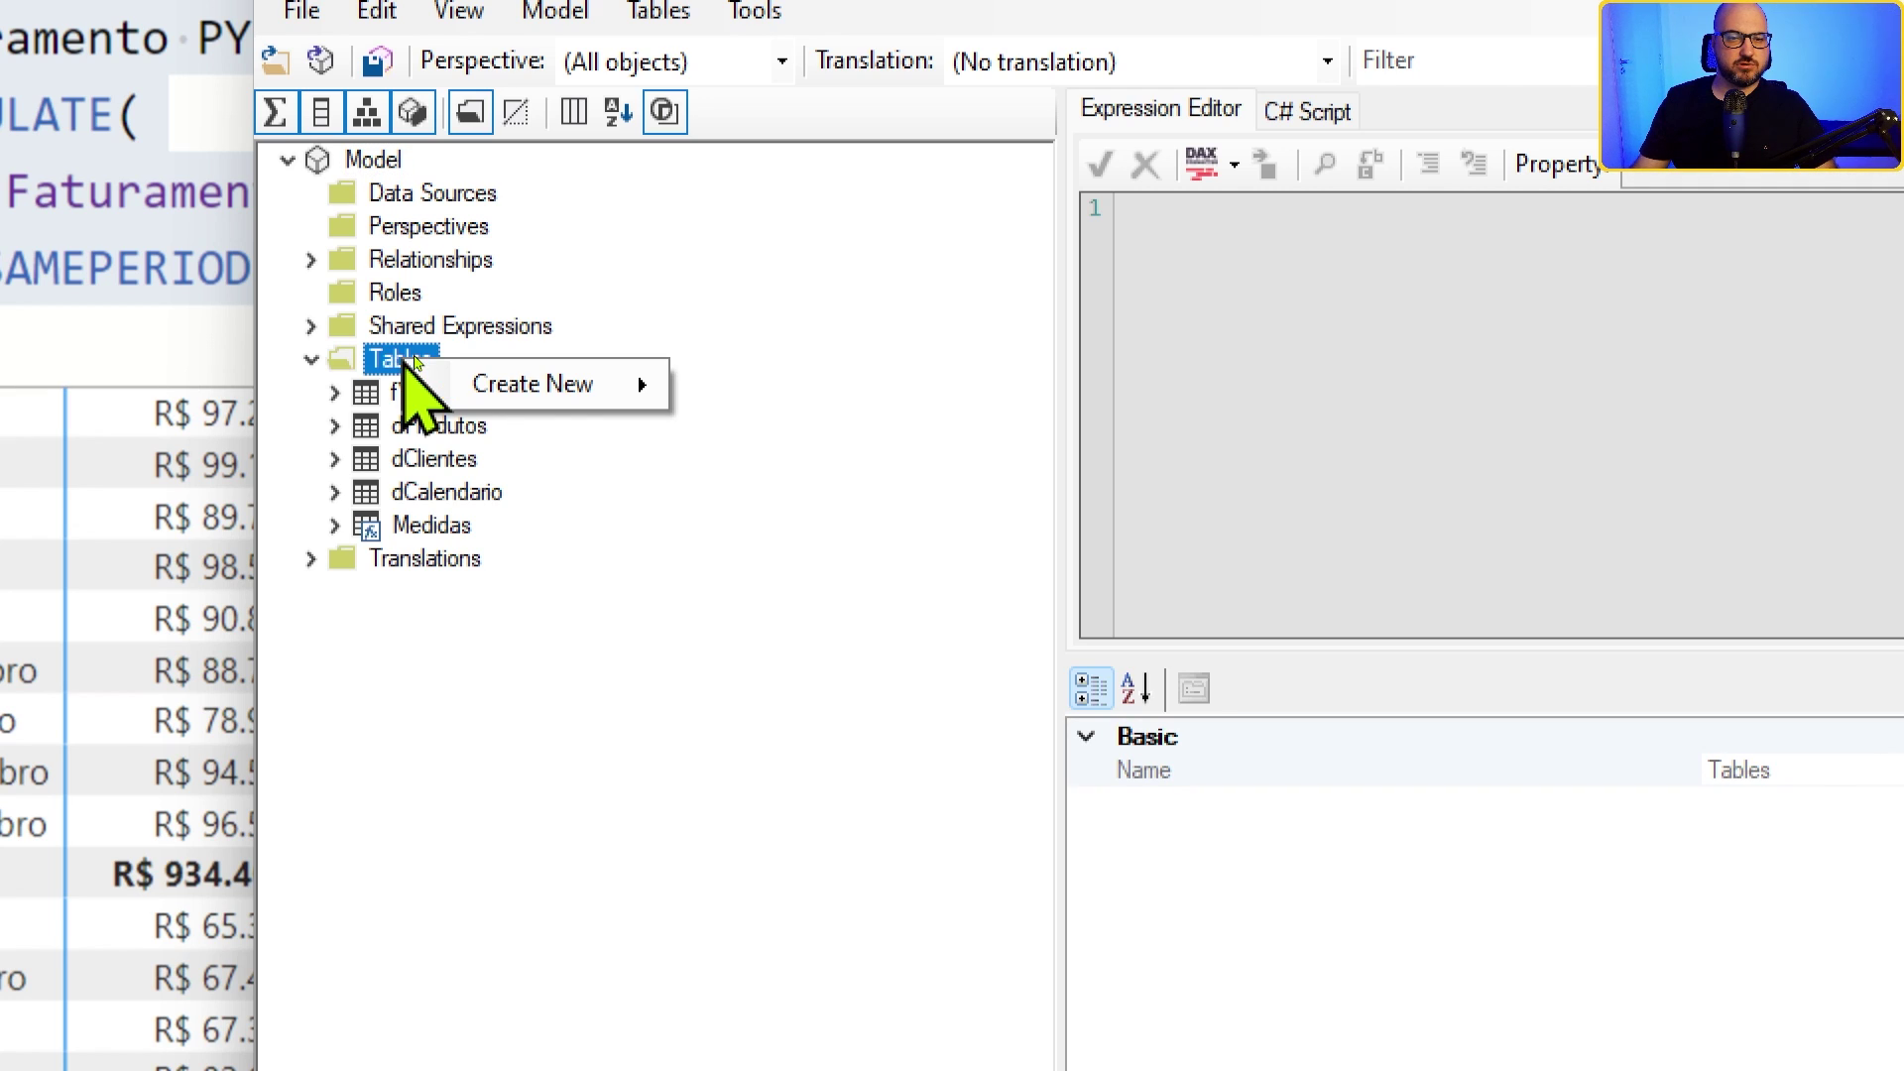
mouse_move(570, 396)
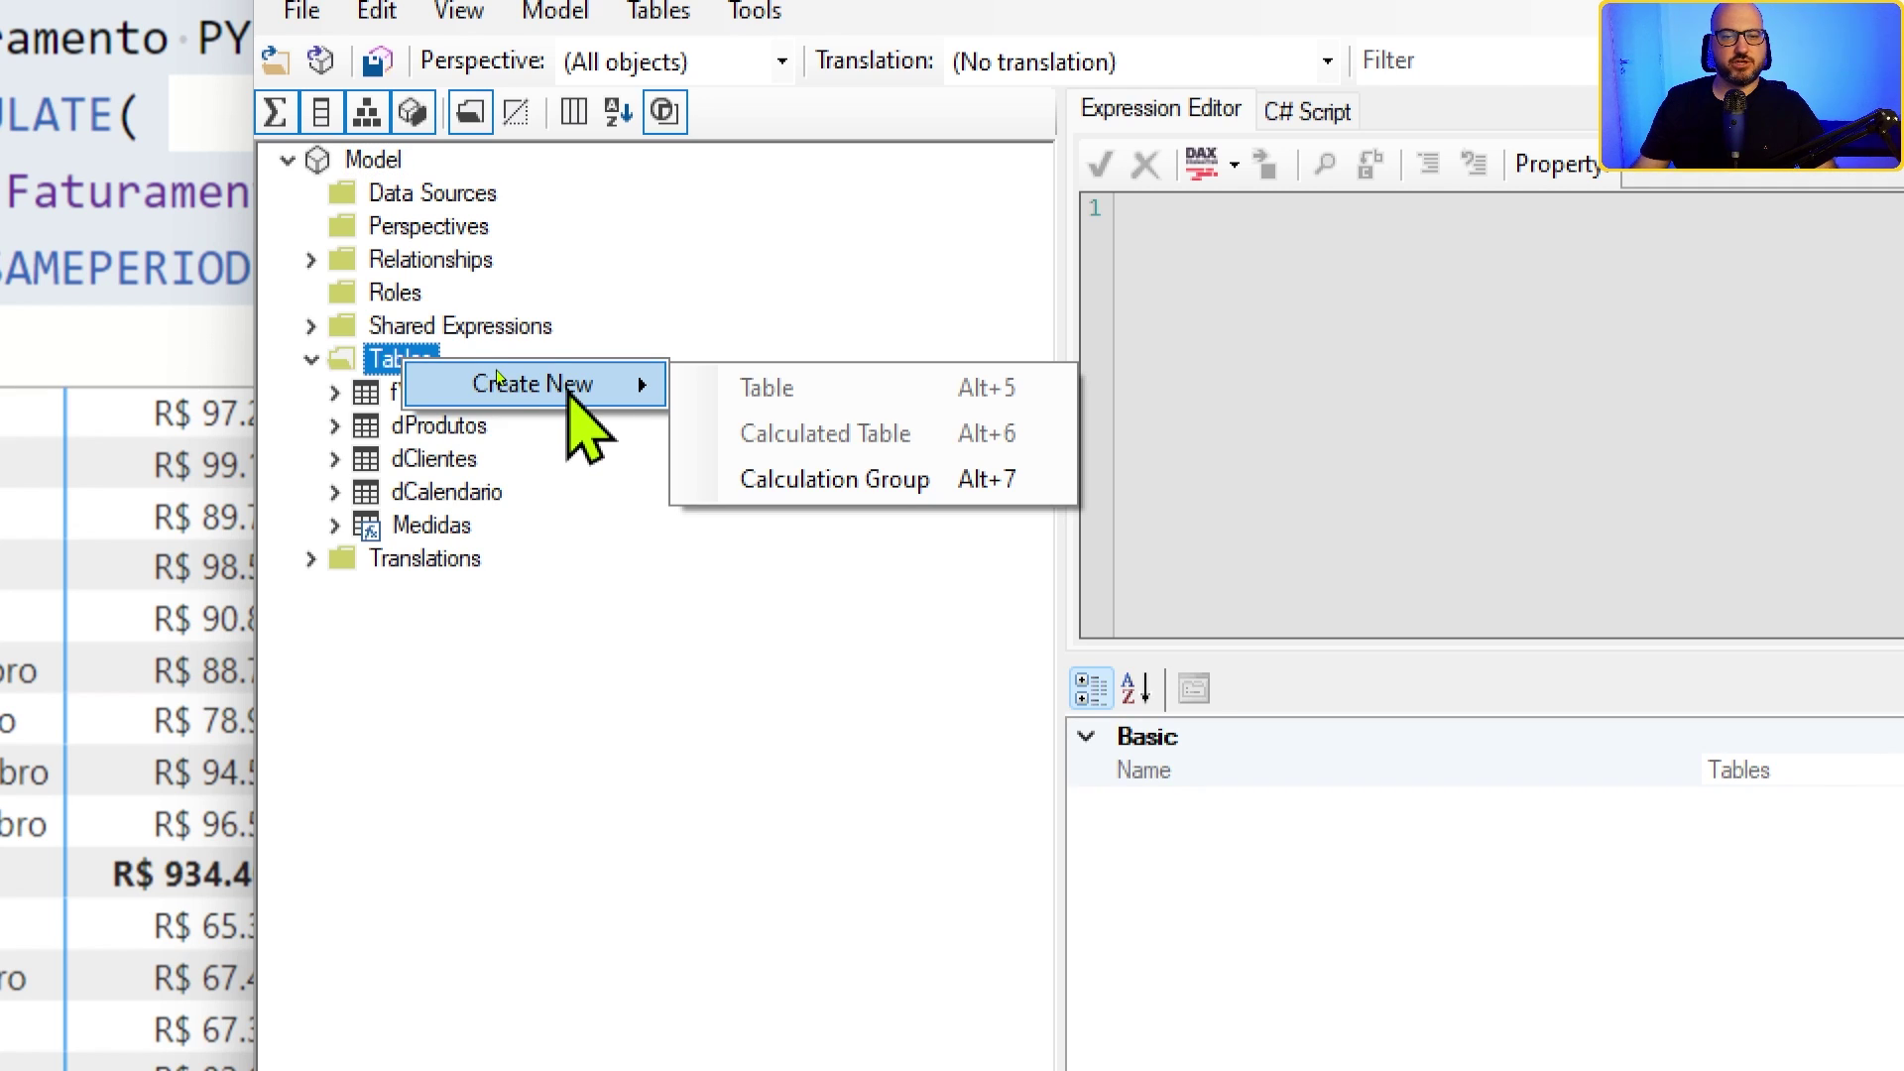
click(793, 481)
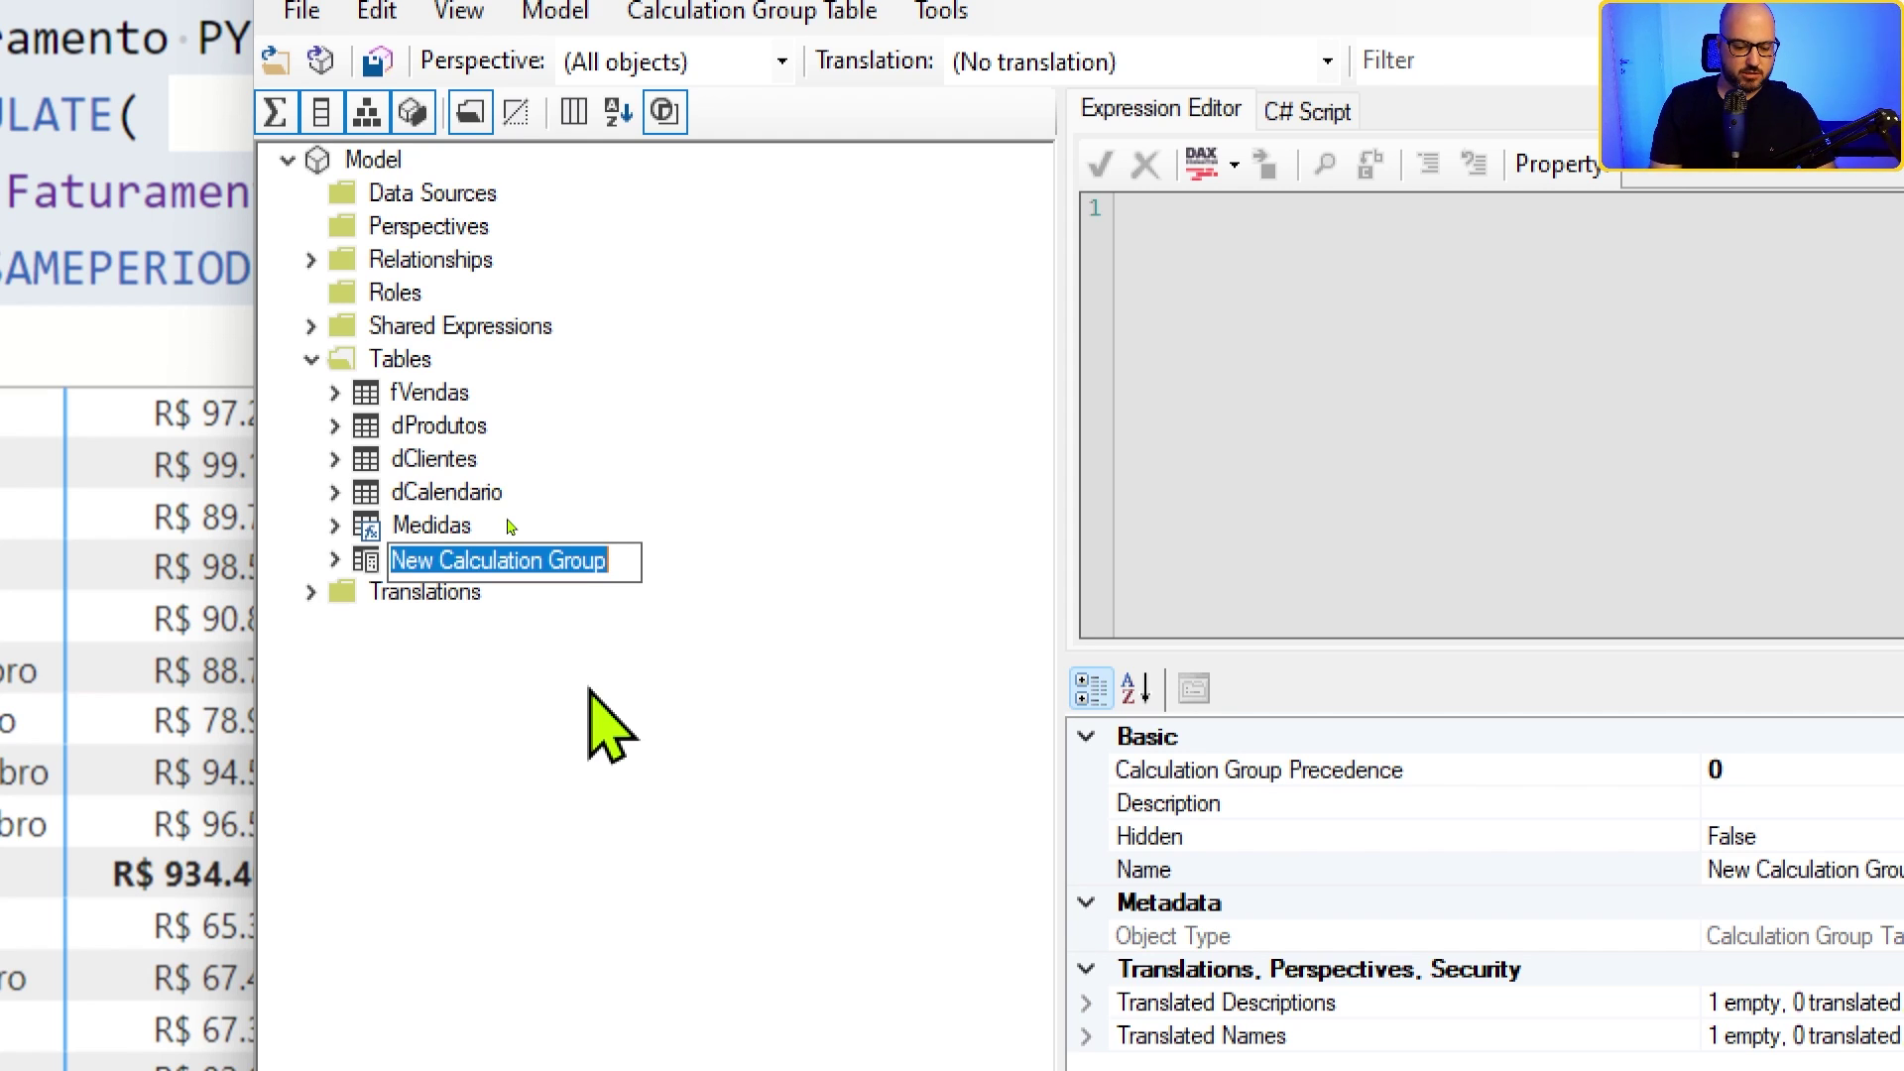
text(Cal)
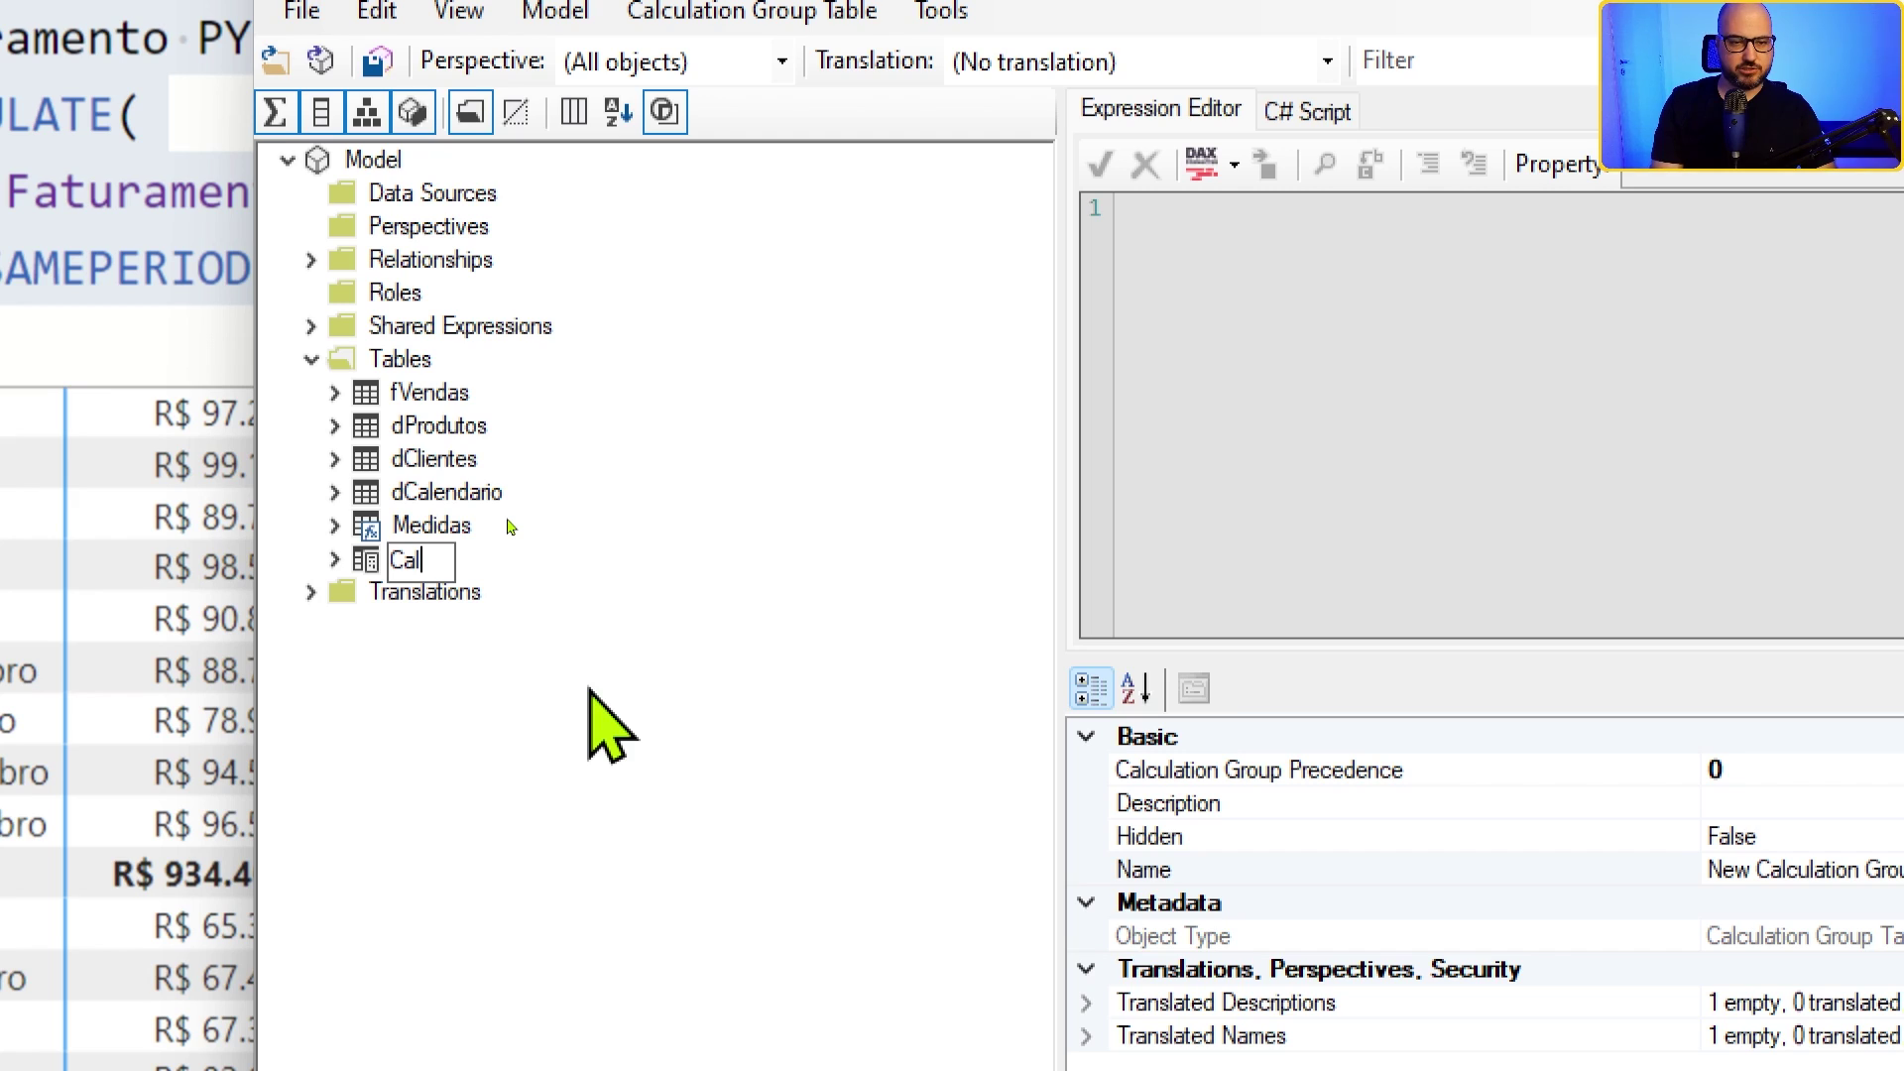
text(cGrpo)
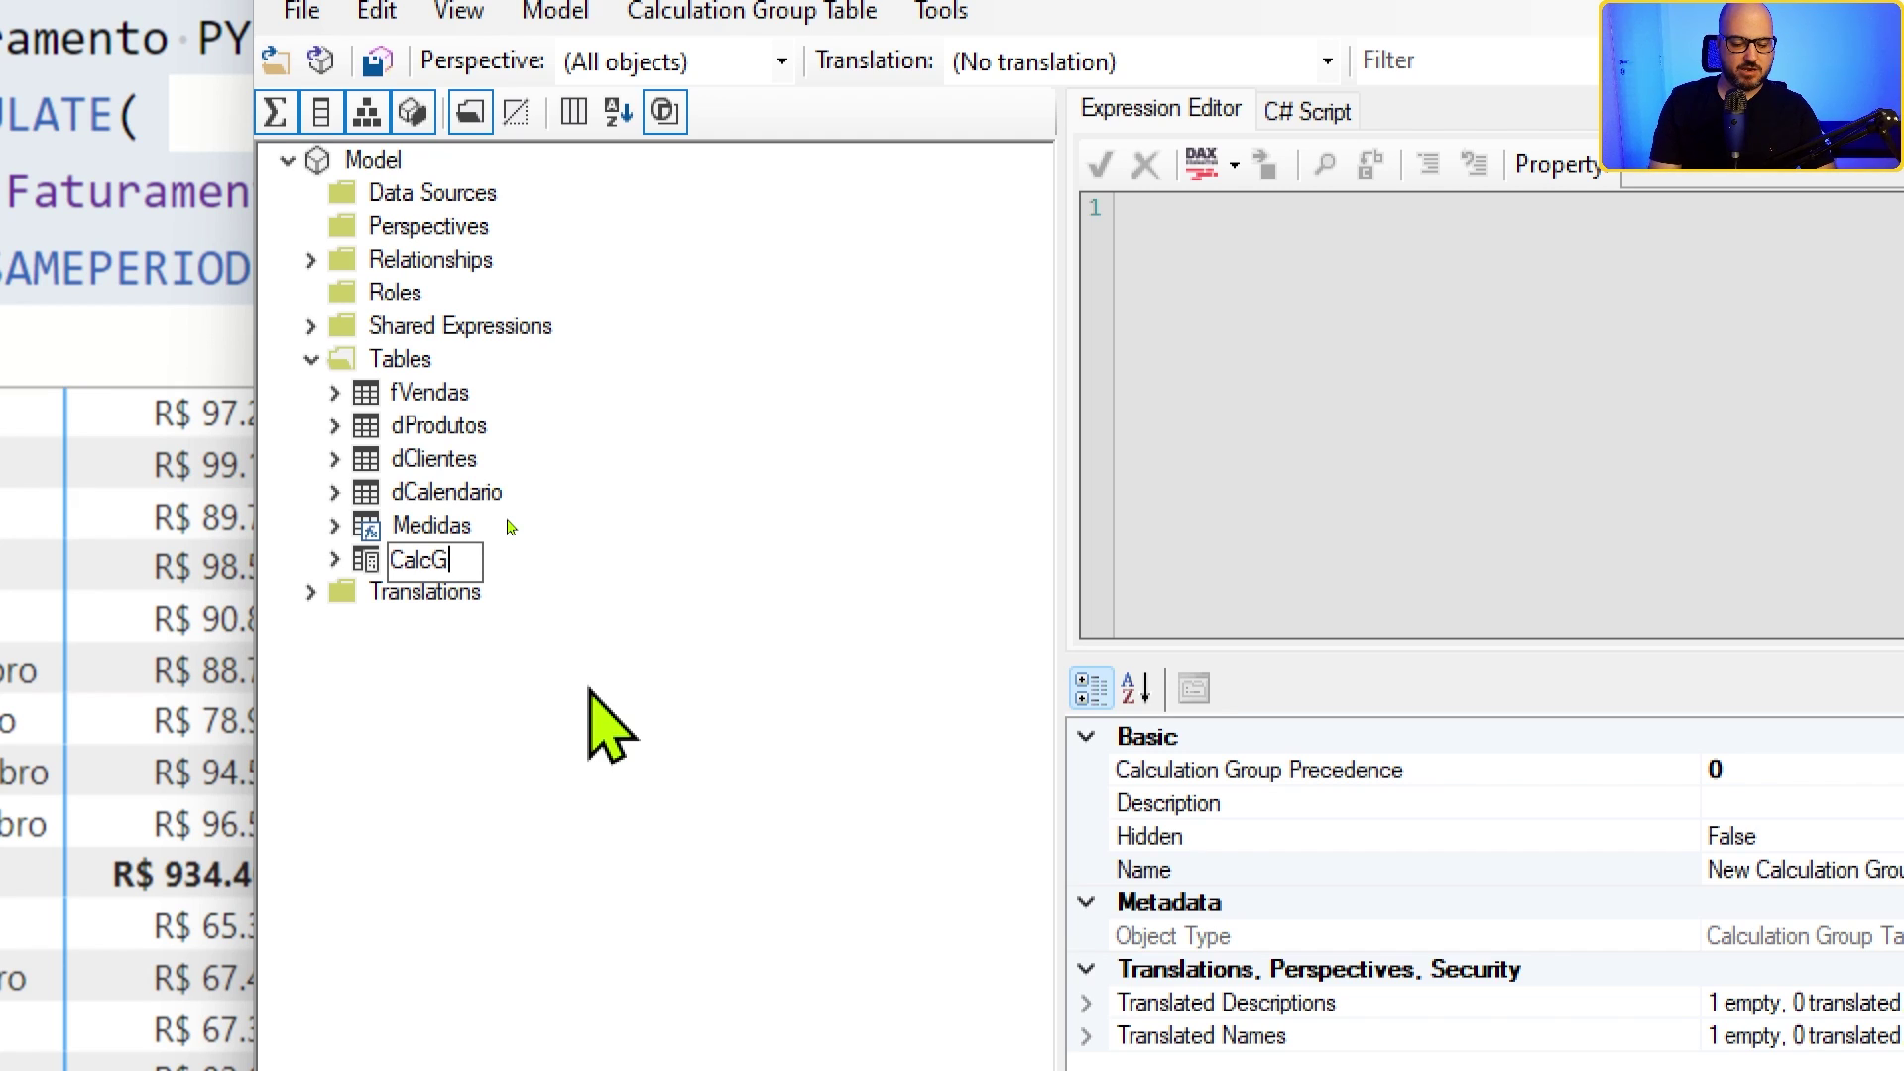
key(BackSpace)
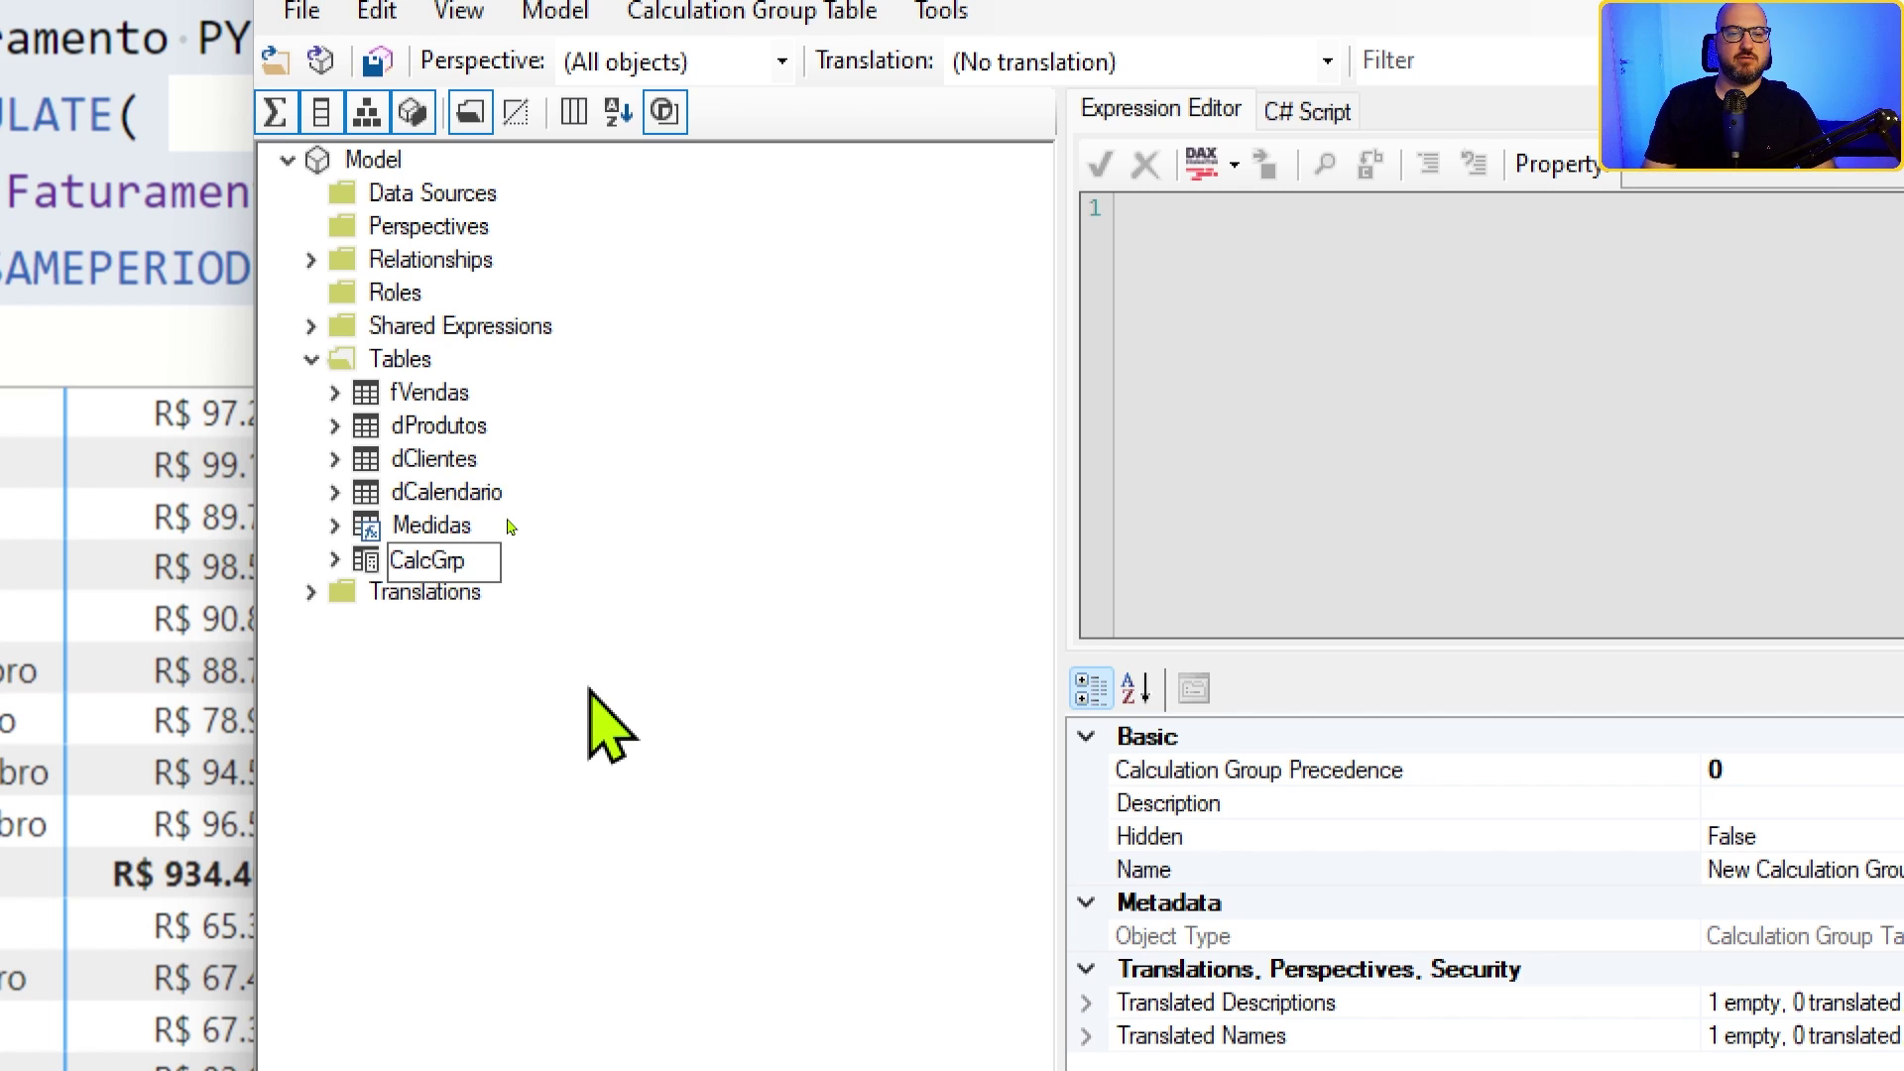
key(Return)
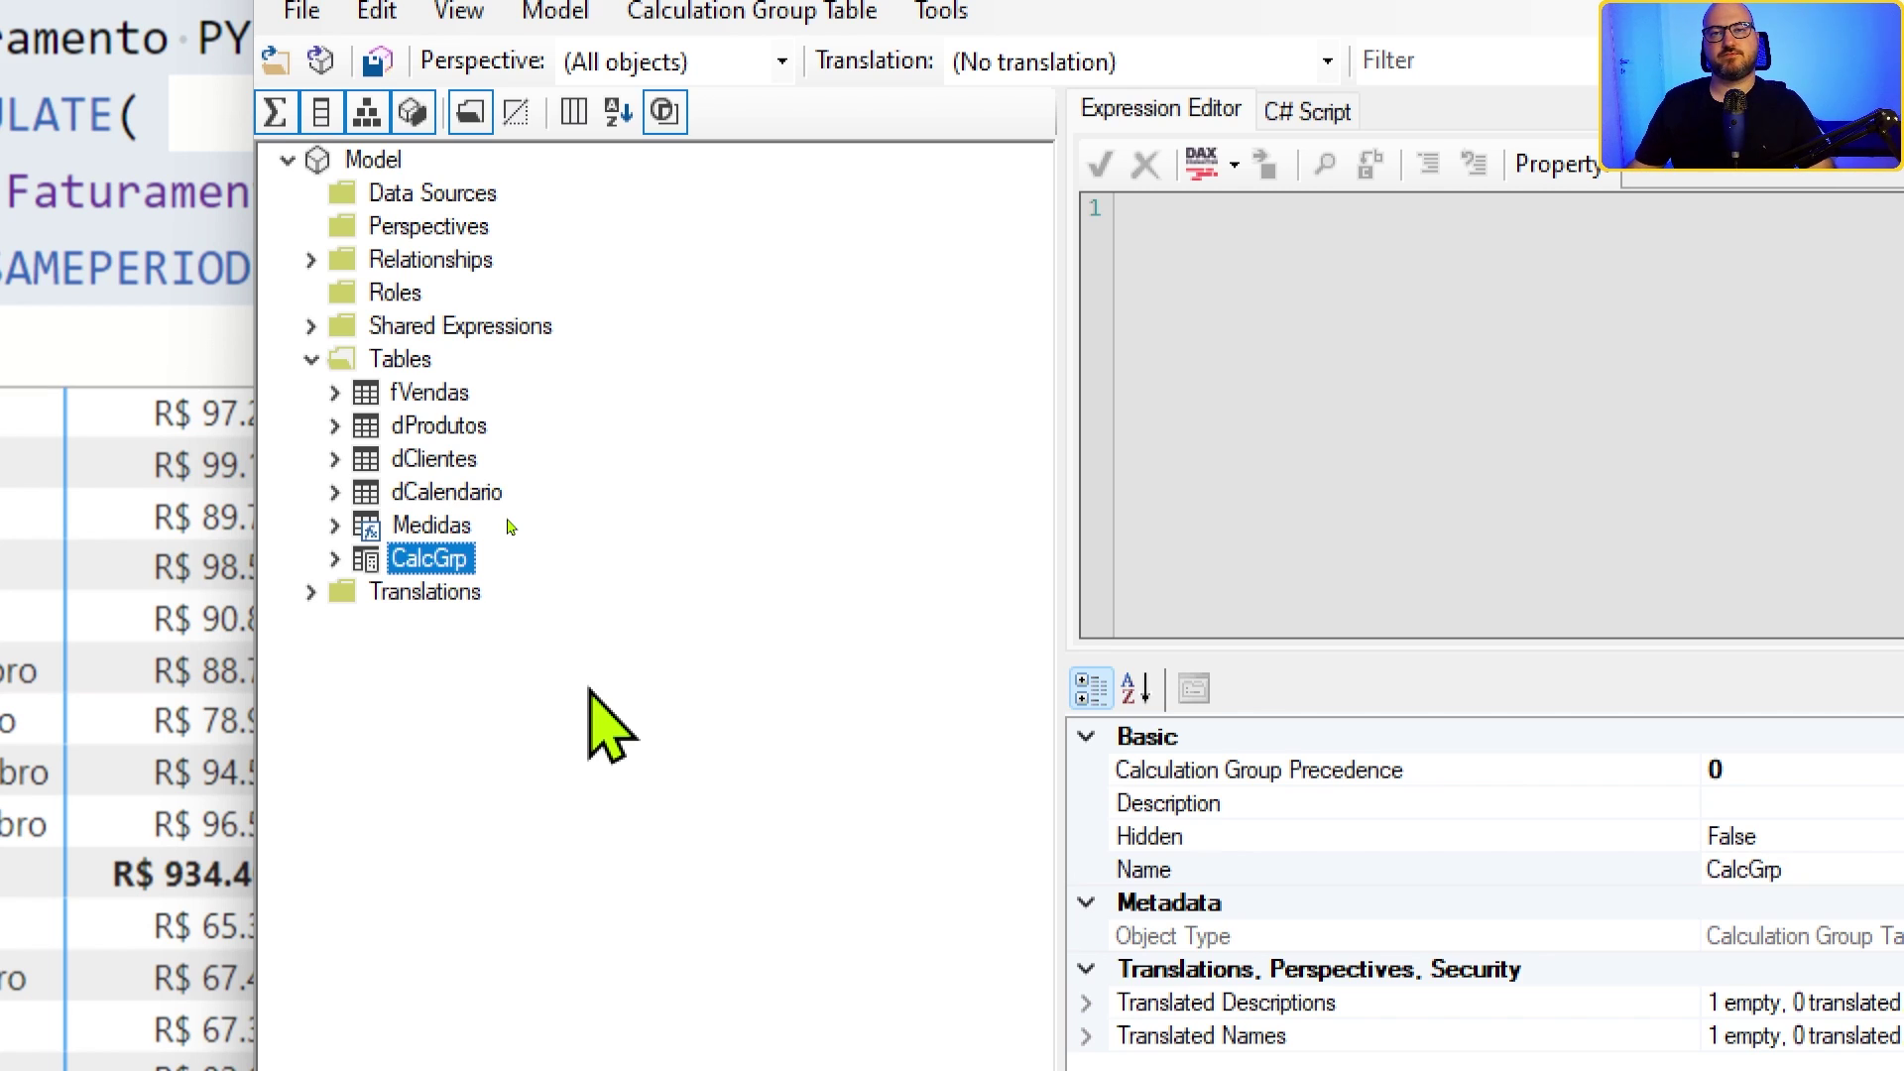
Step: Expand the CalcGrp calculation group and rename its Name column as CalcGrp
click(335, 560)
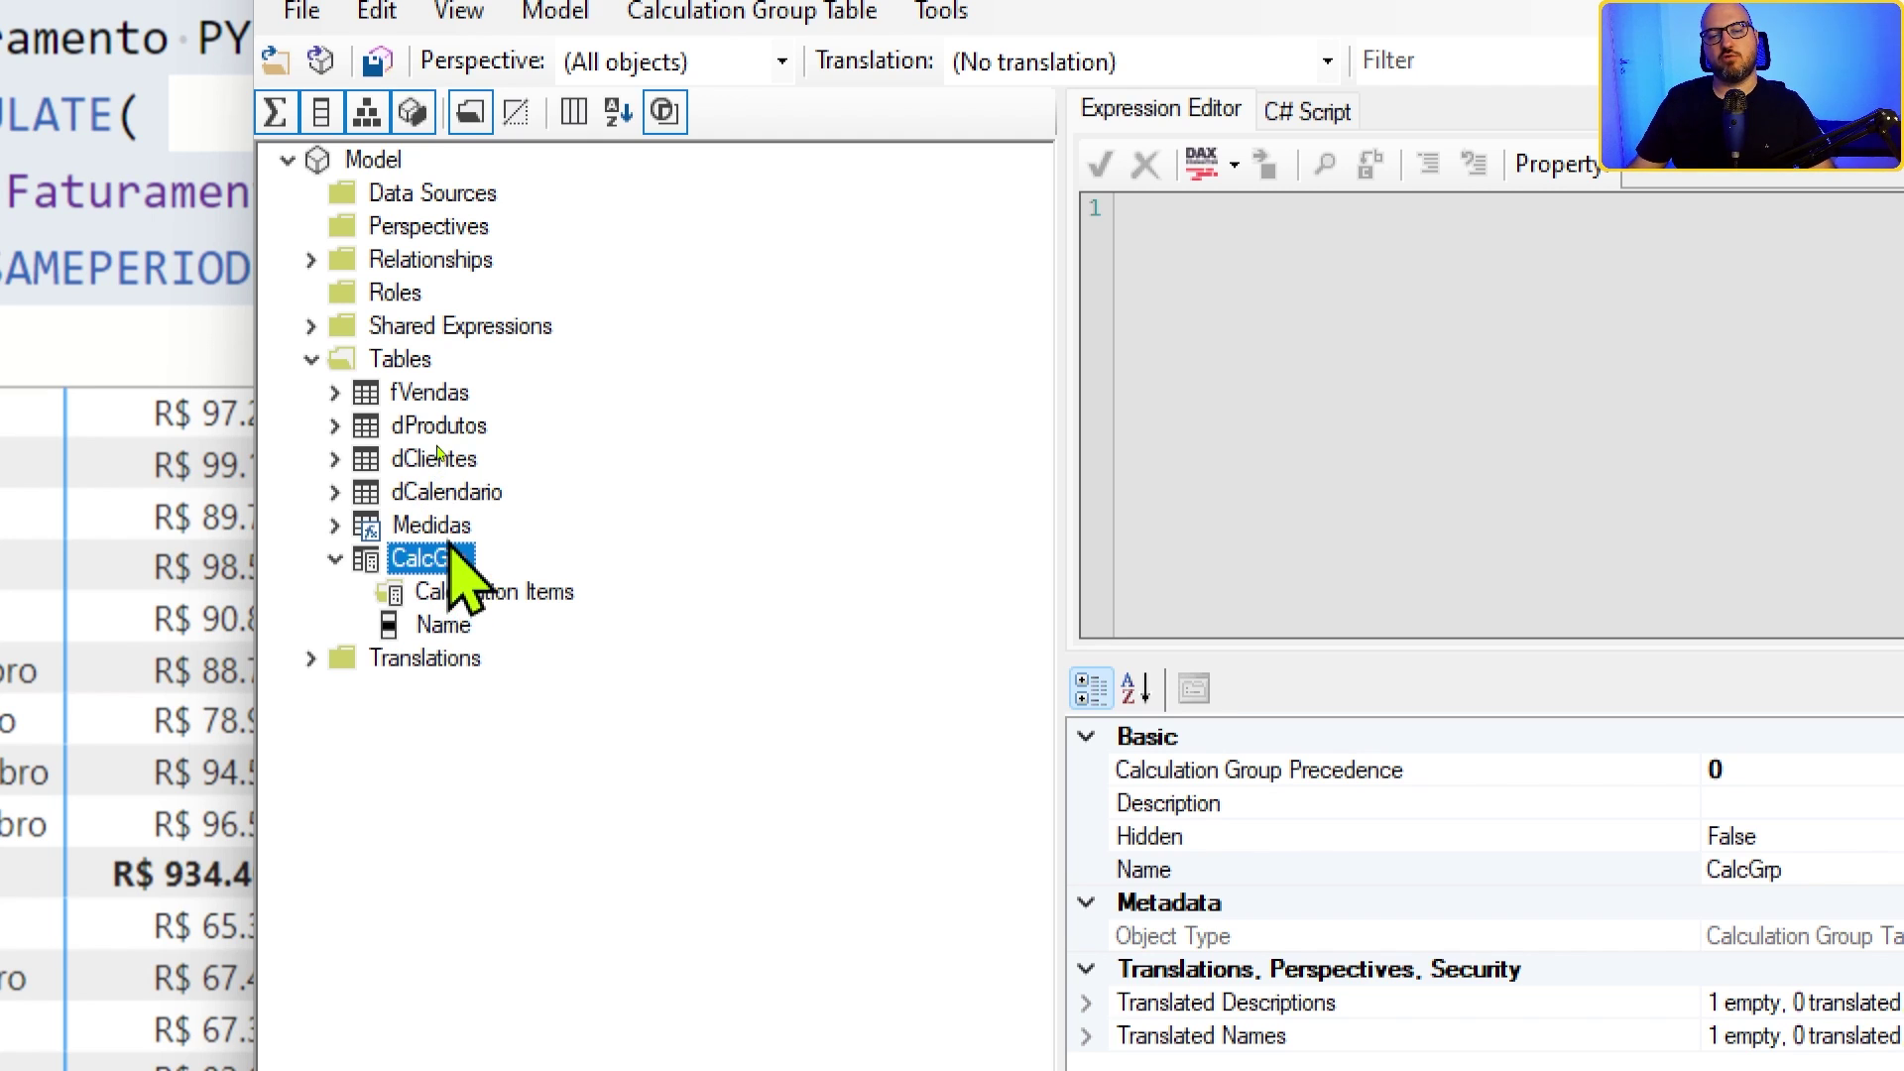
click(448, 632)
right_click(451, 642)
mouse_move(526, 659)
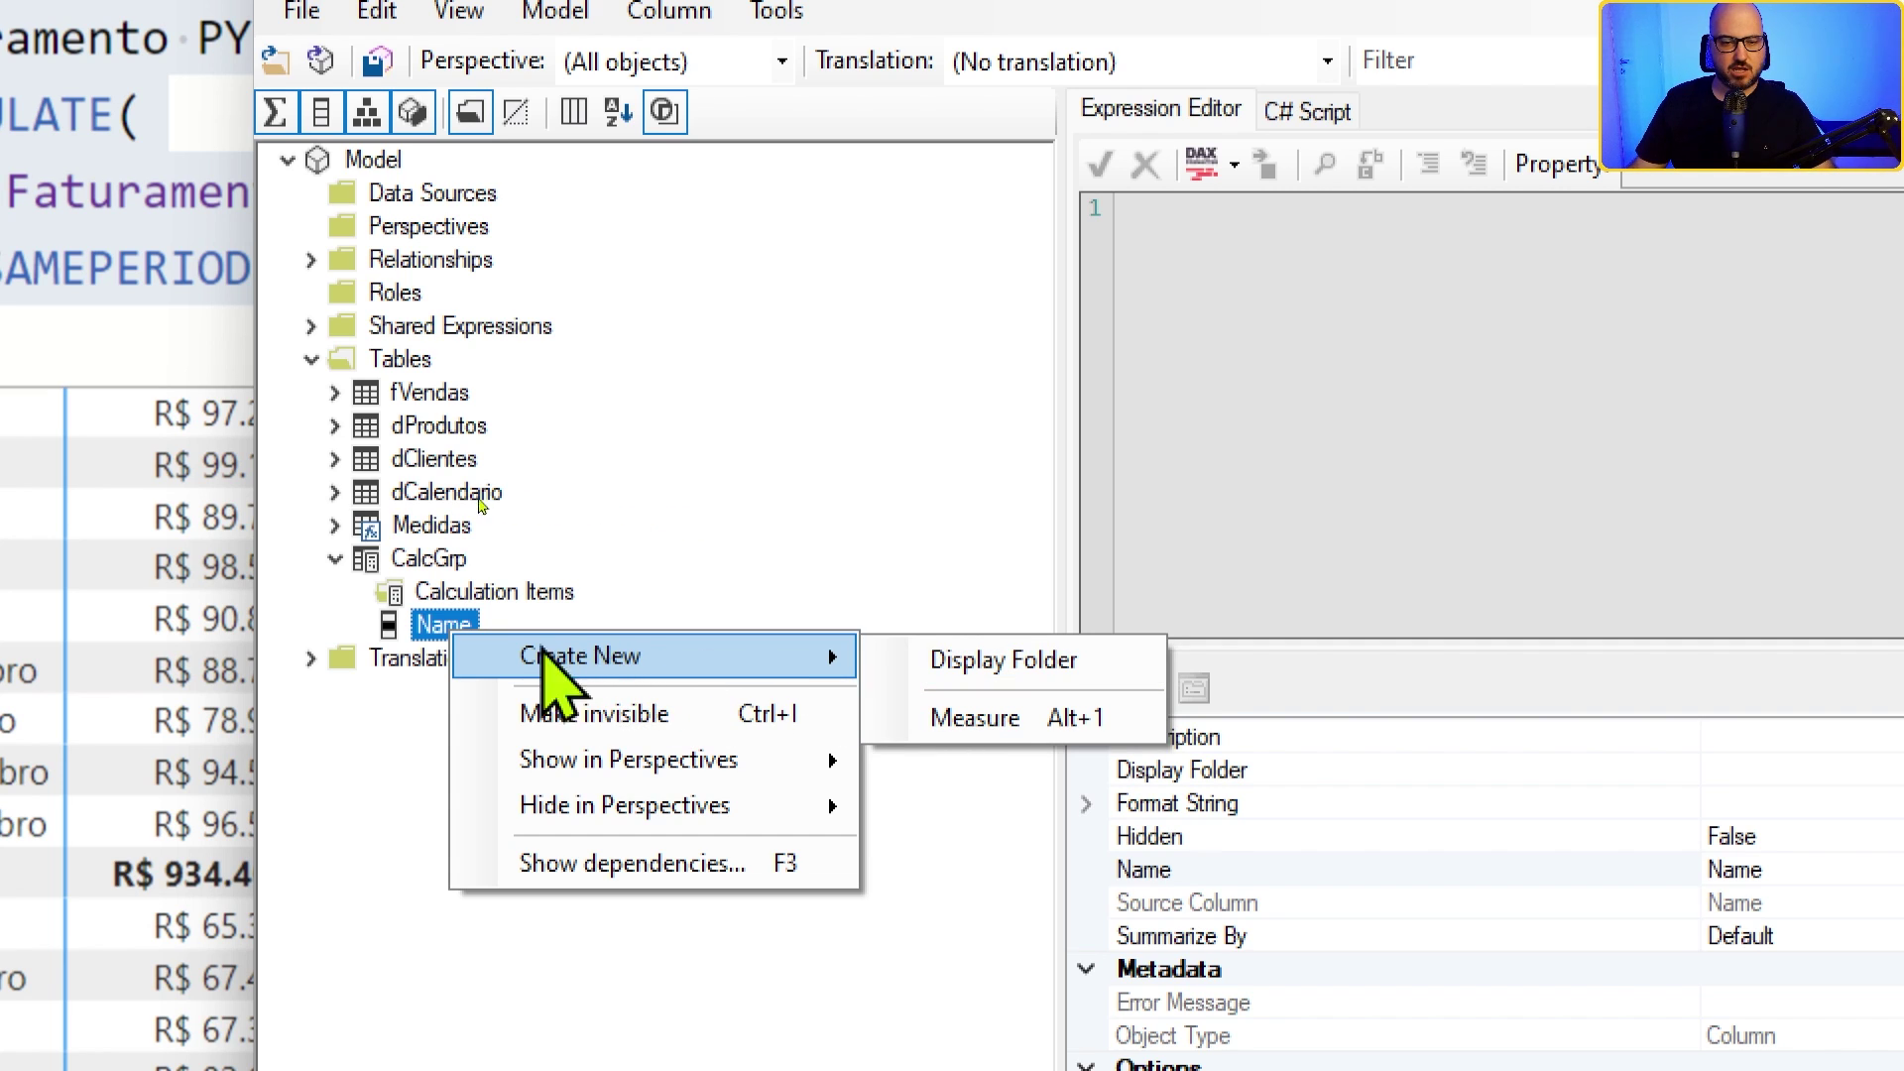
click(442, 628)
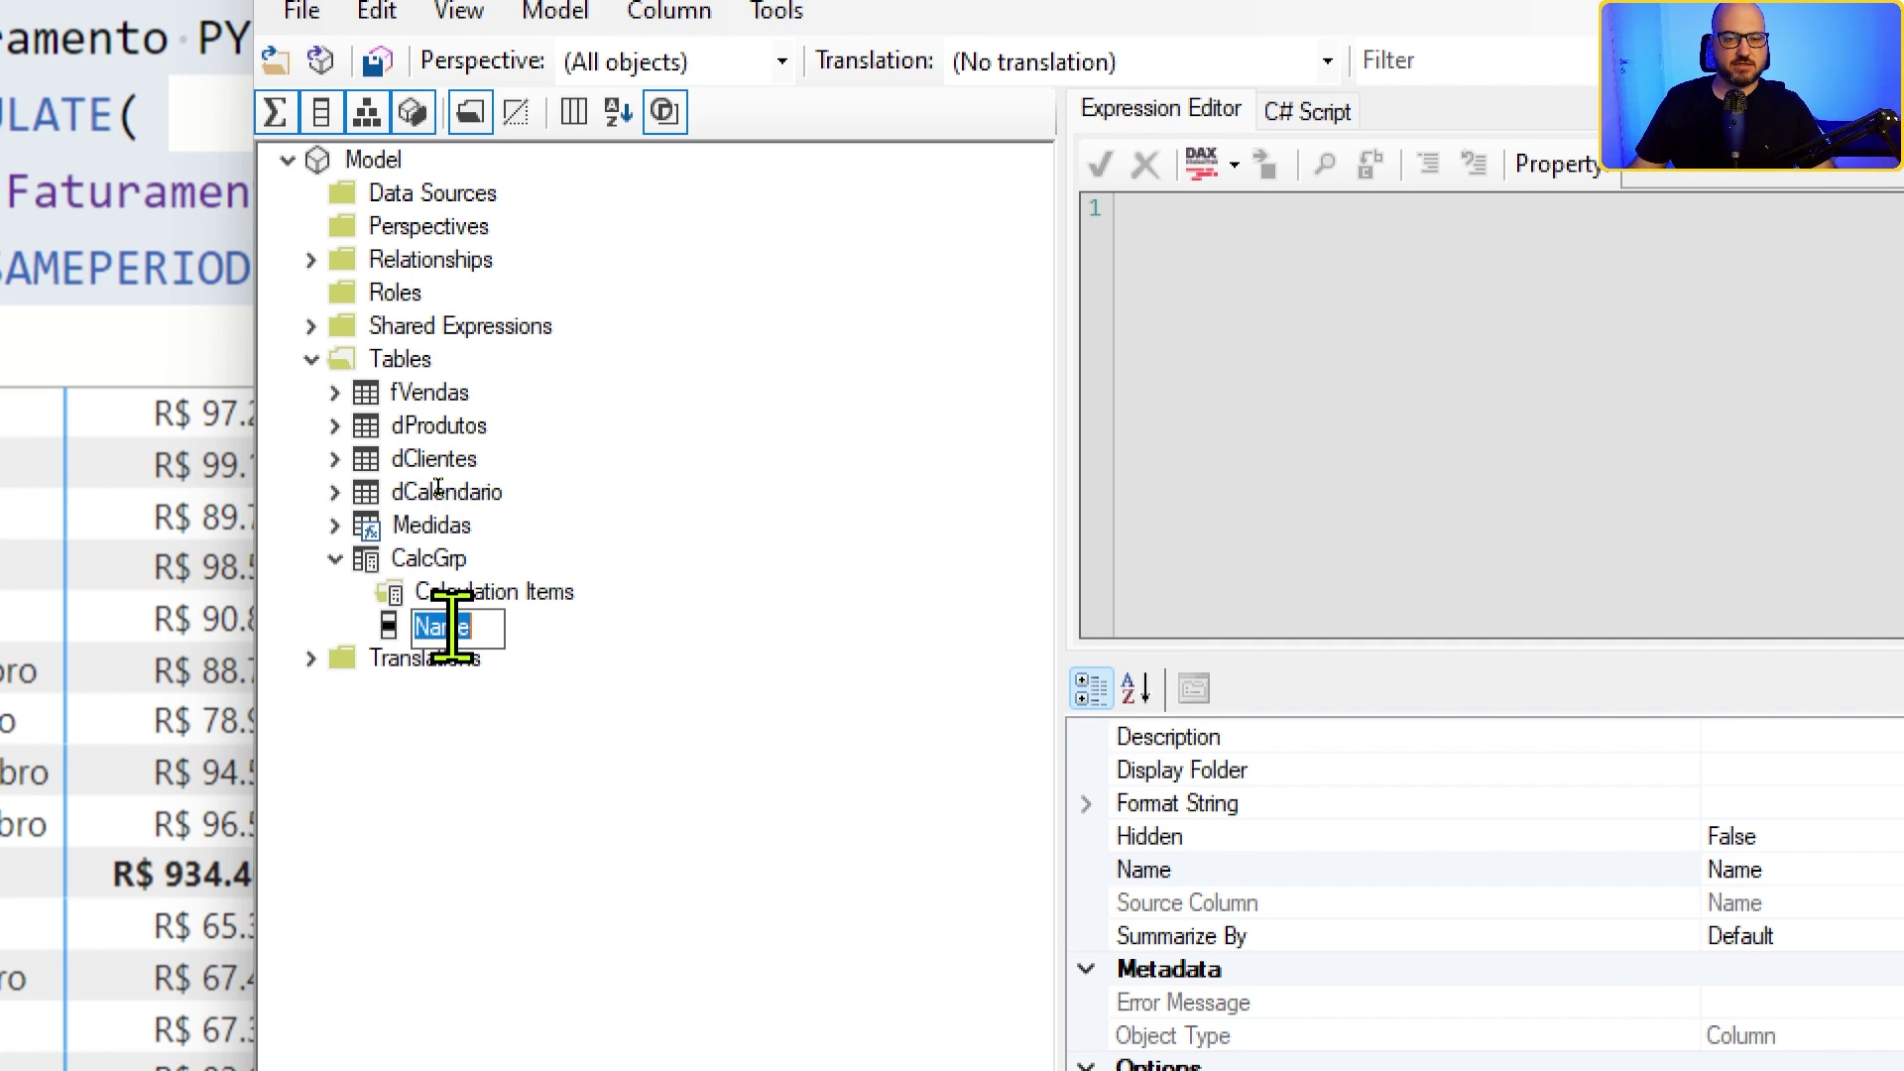
text(CalcGr)
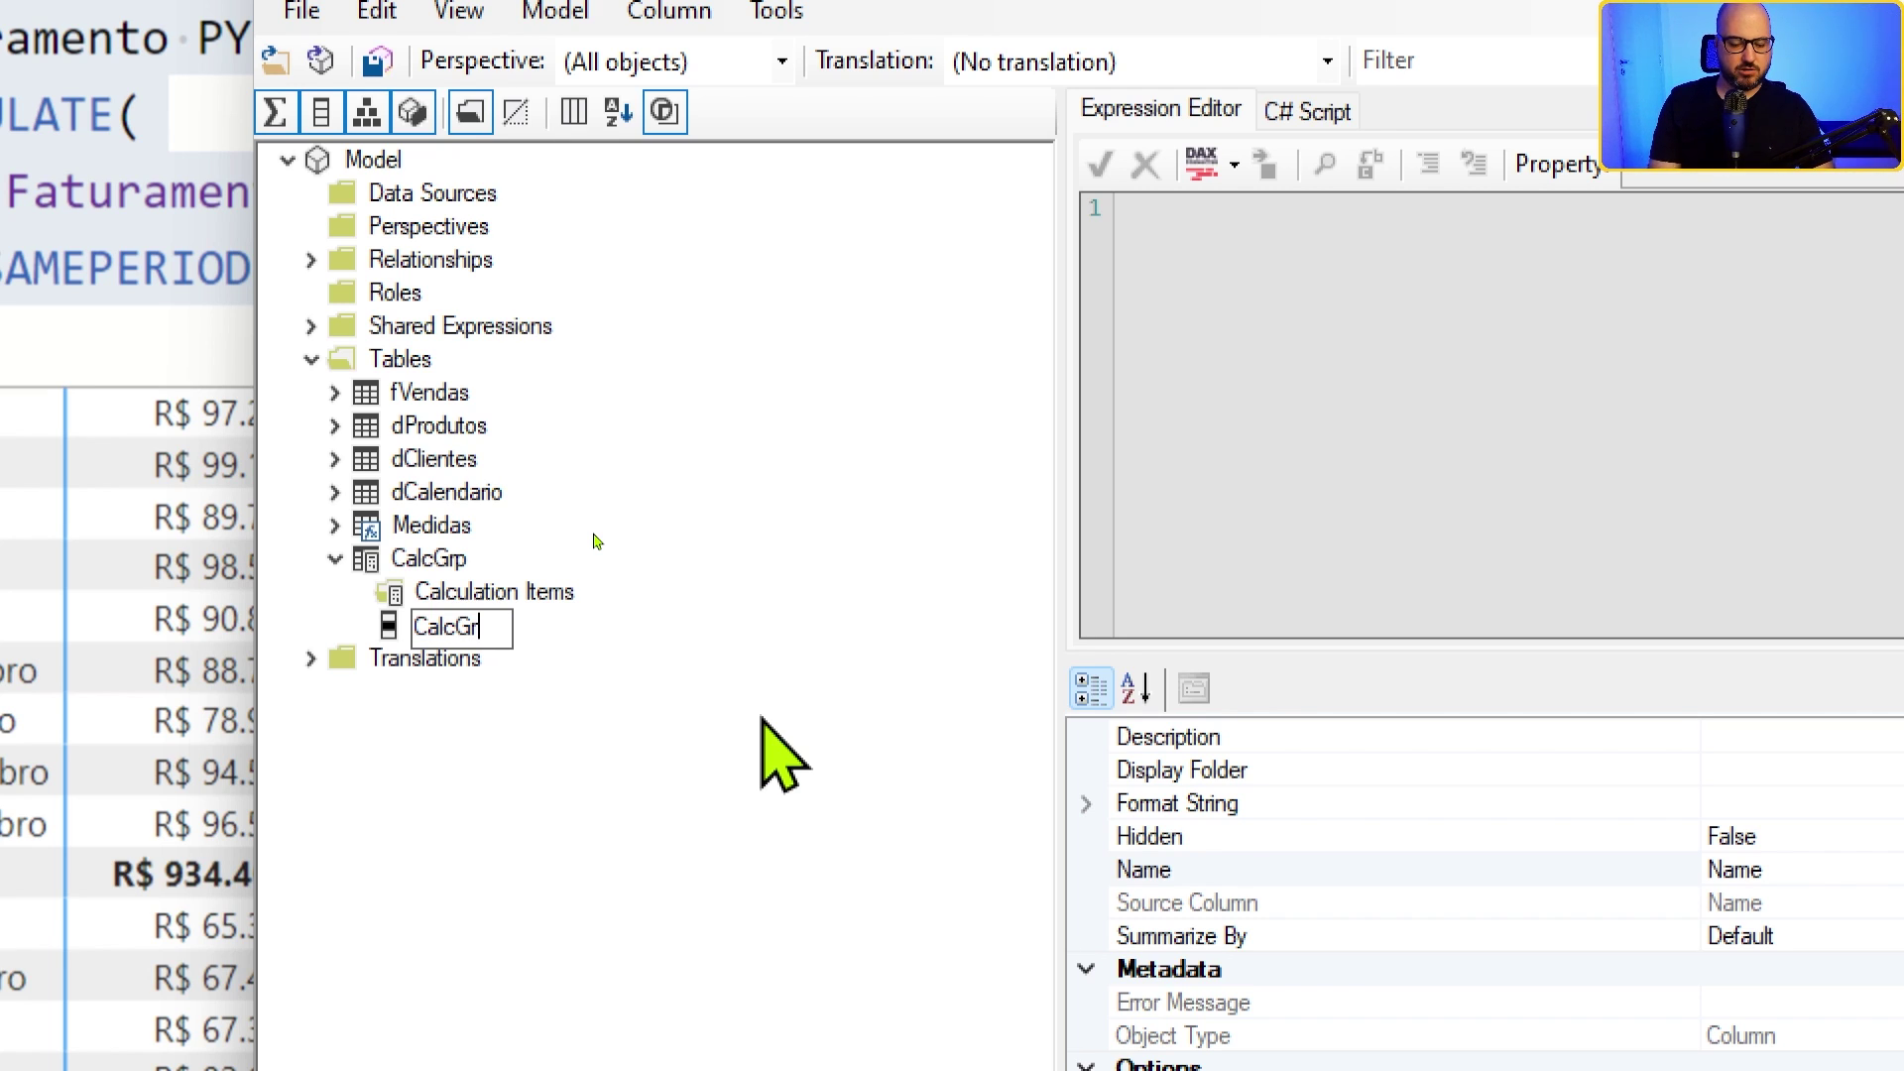
text(p)
key(Return)
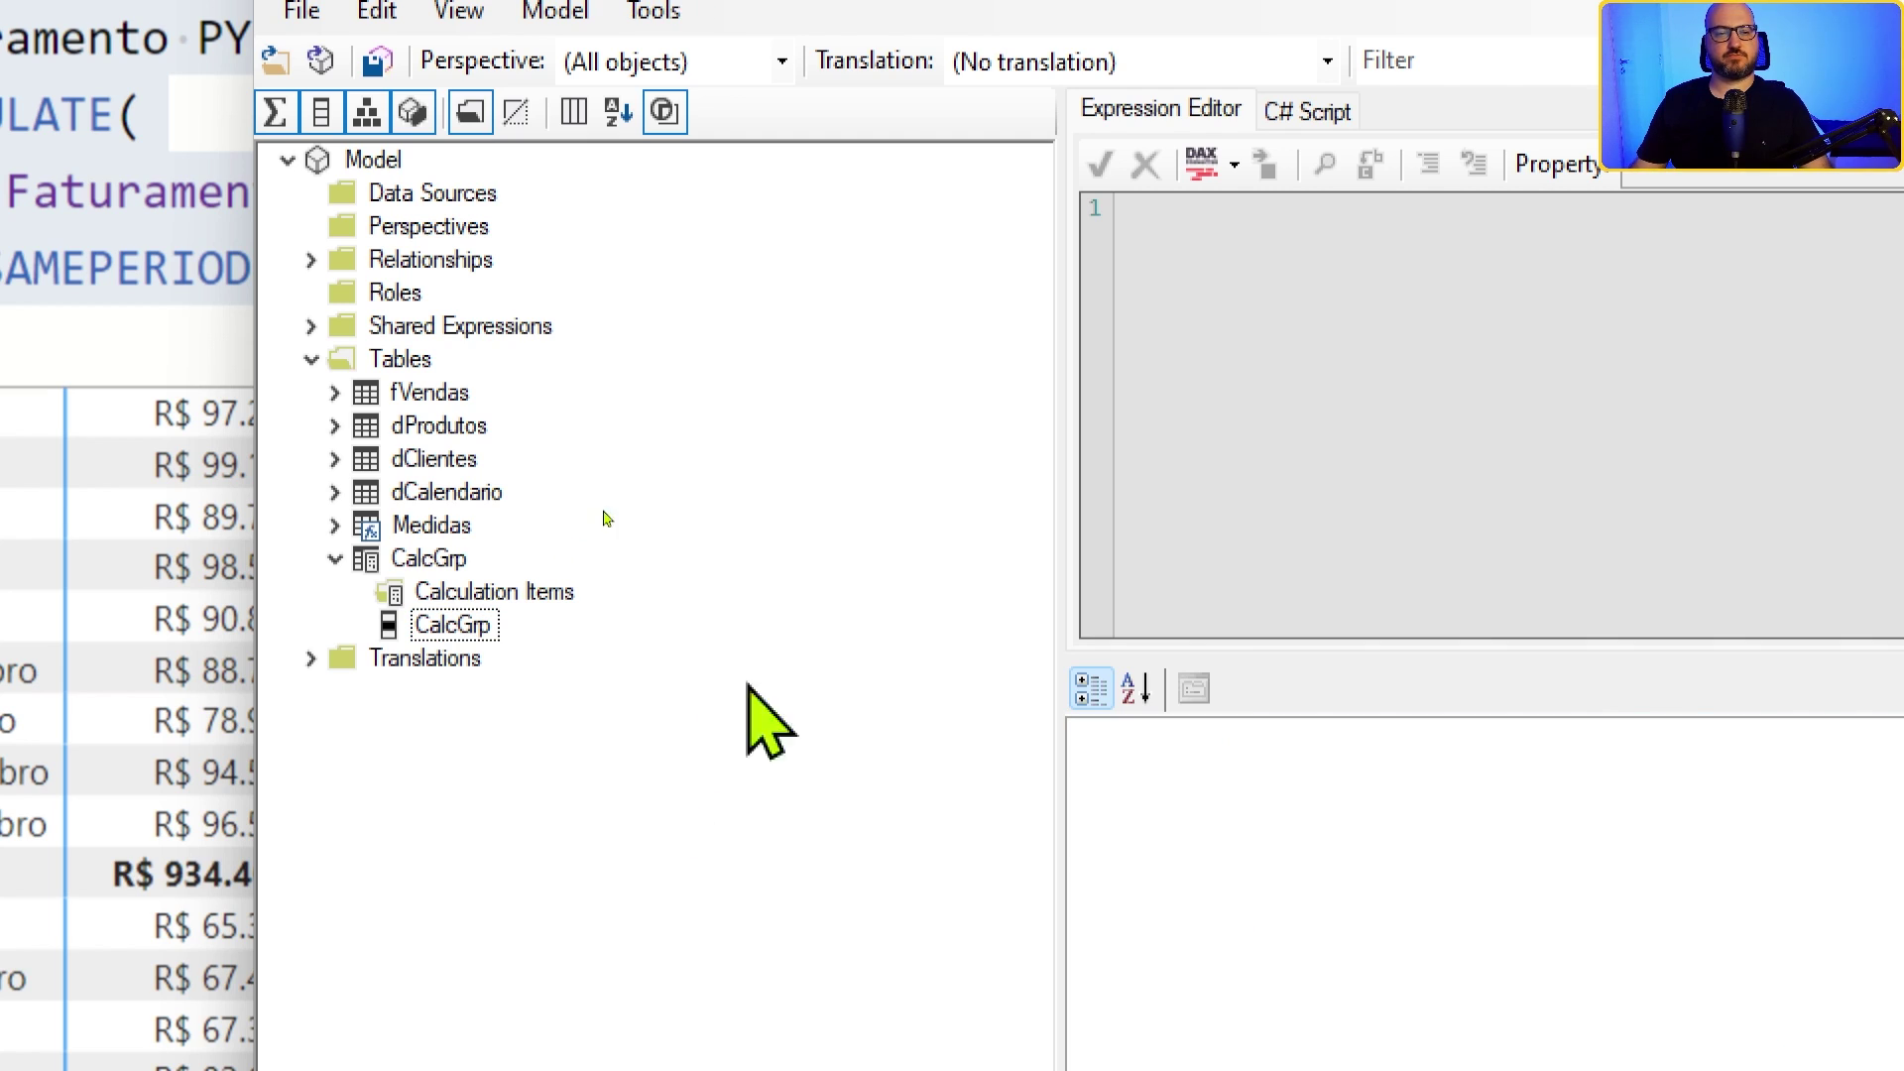
click(490, 623)
right_click(429, 623)
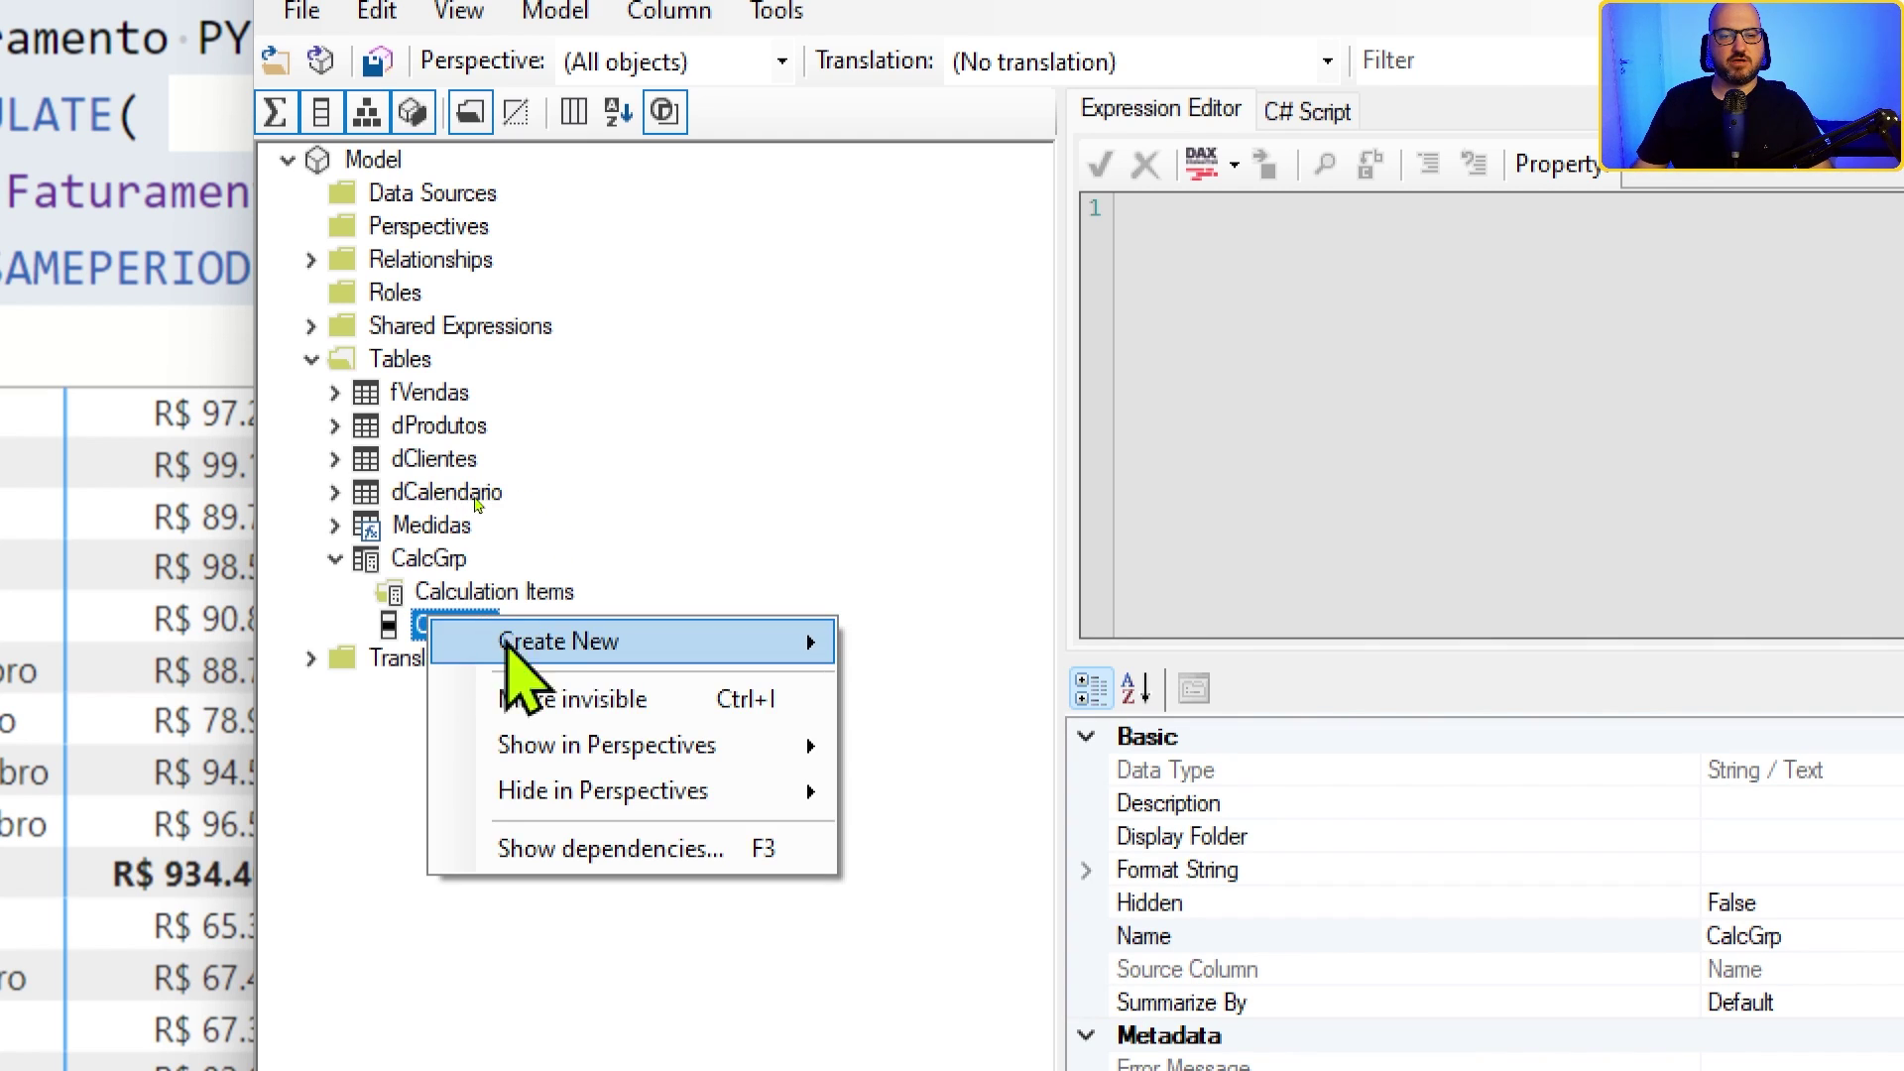
mouse_move(552, 640)
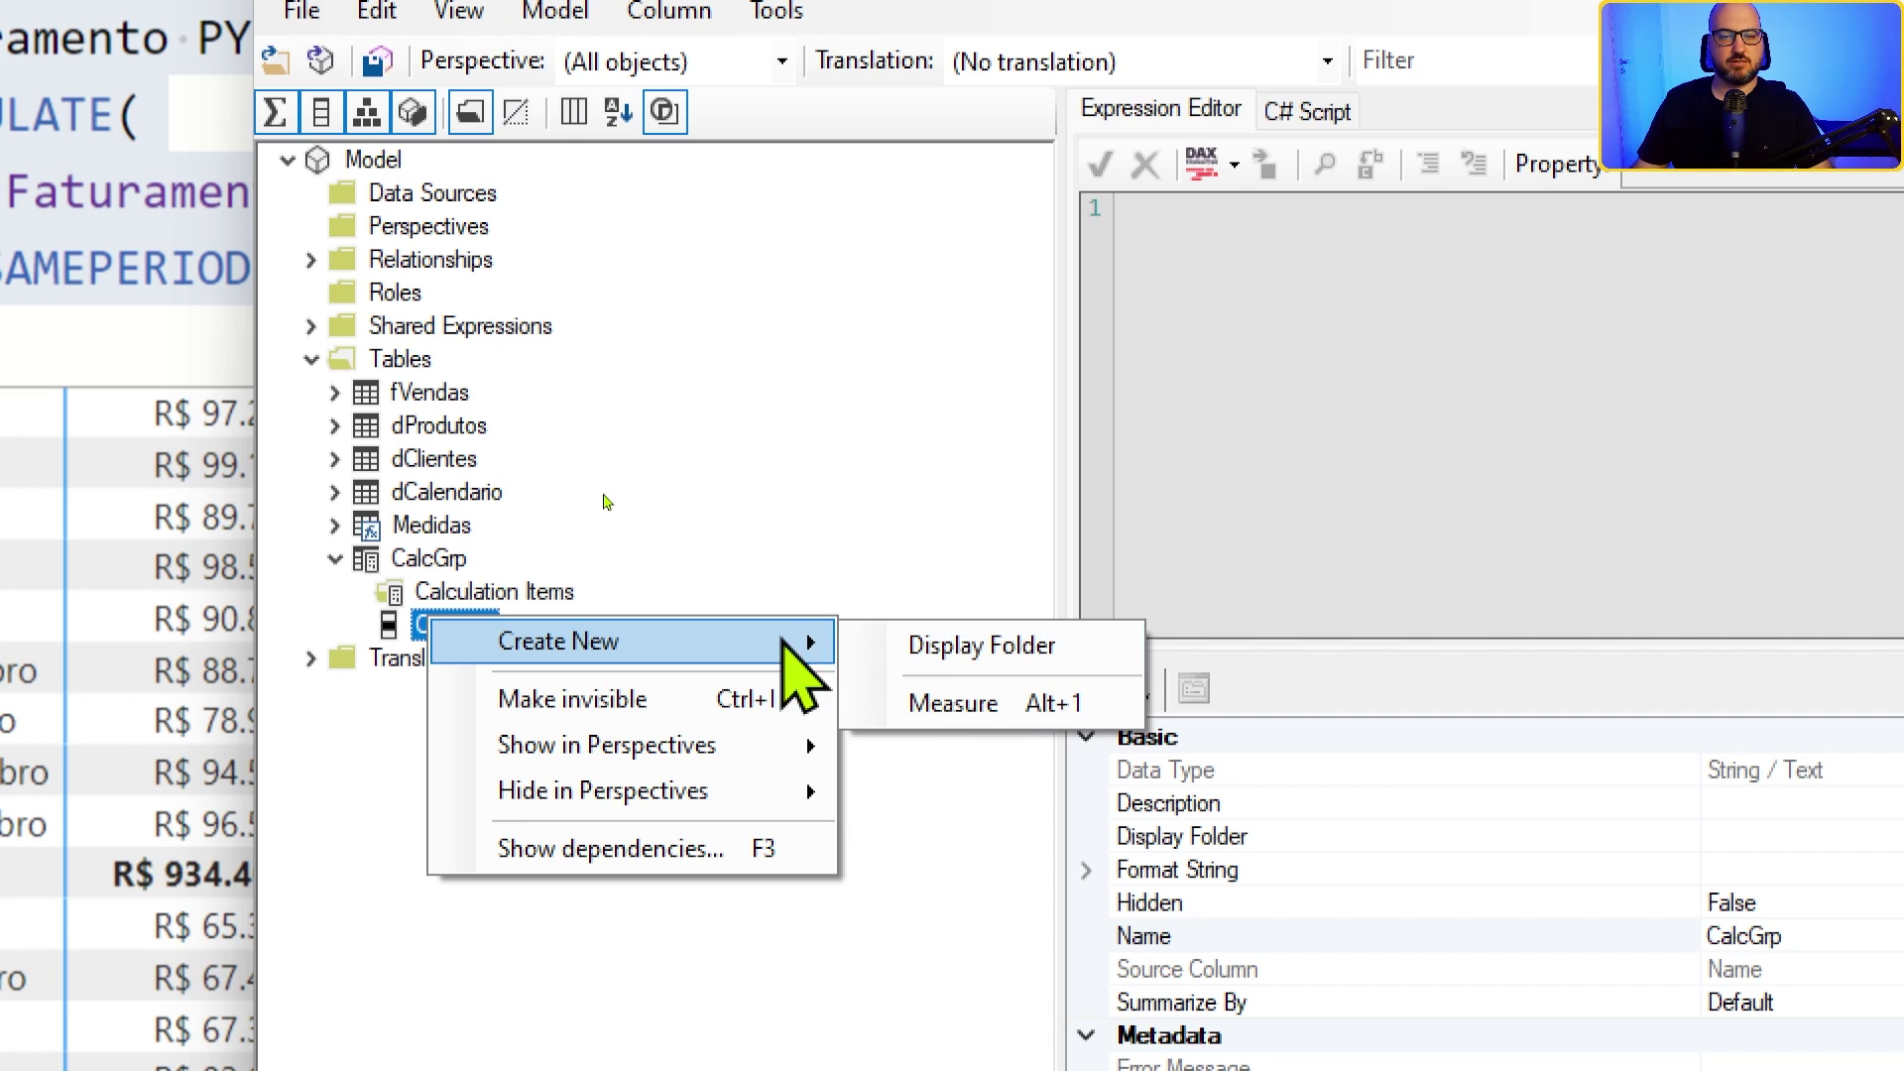
click(742, 561)
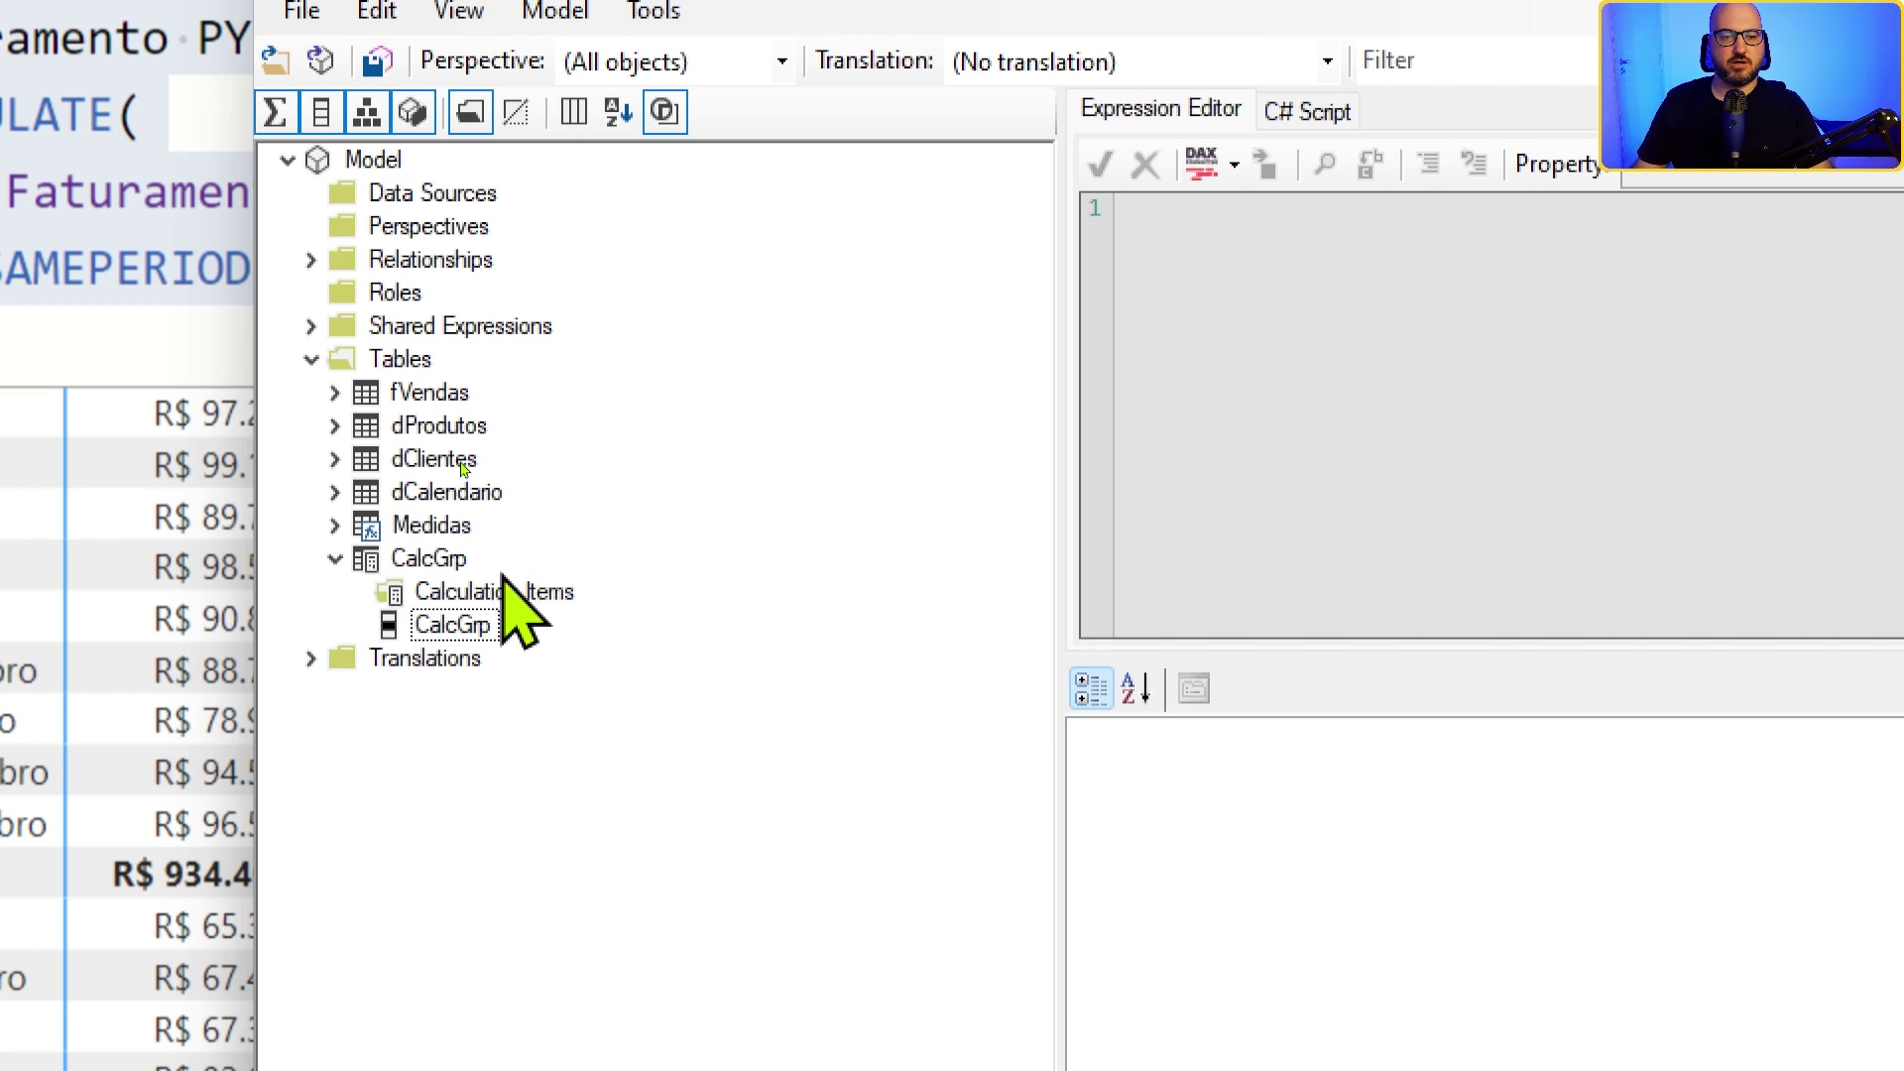
Step: Add a calculation item to CalcGrp and paste in the Faturamento PY formula, removing its "Faturamento PY =" header line
right_click(482, 587)
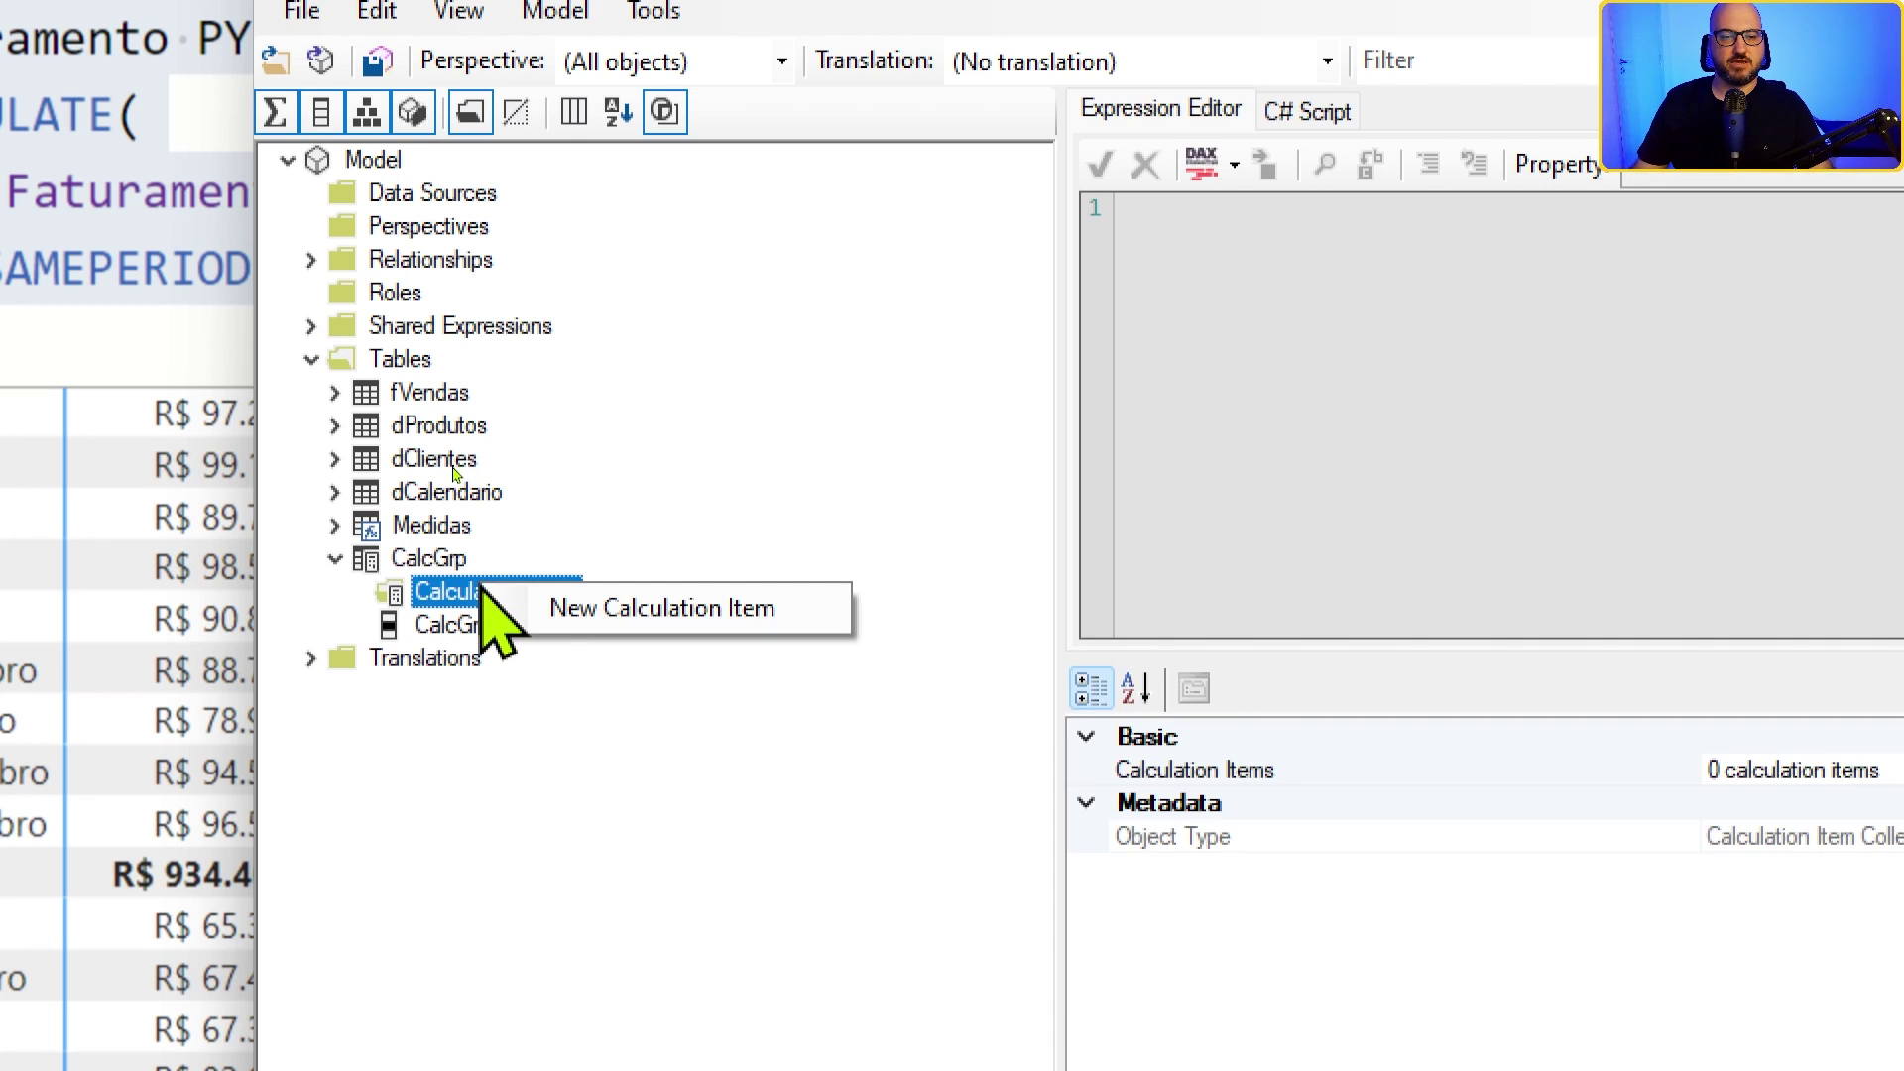
click(632, 611)
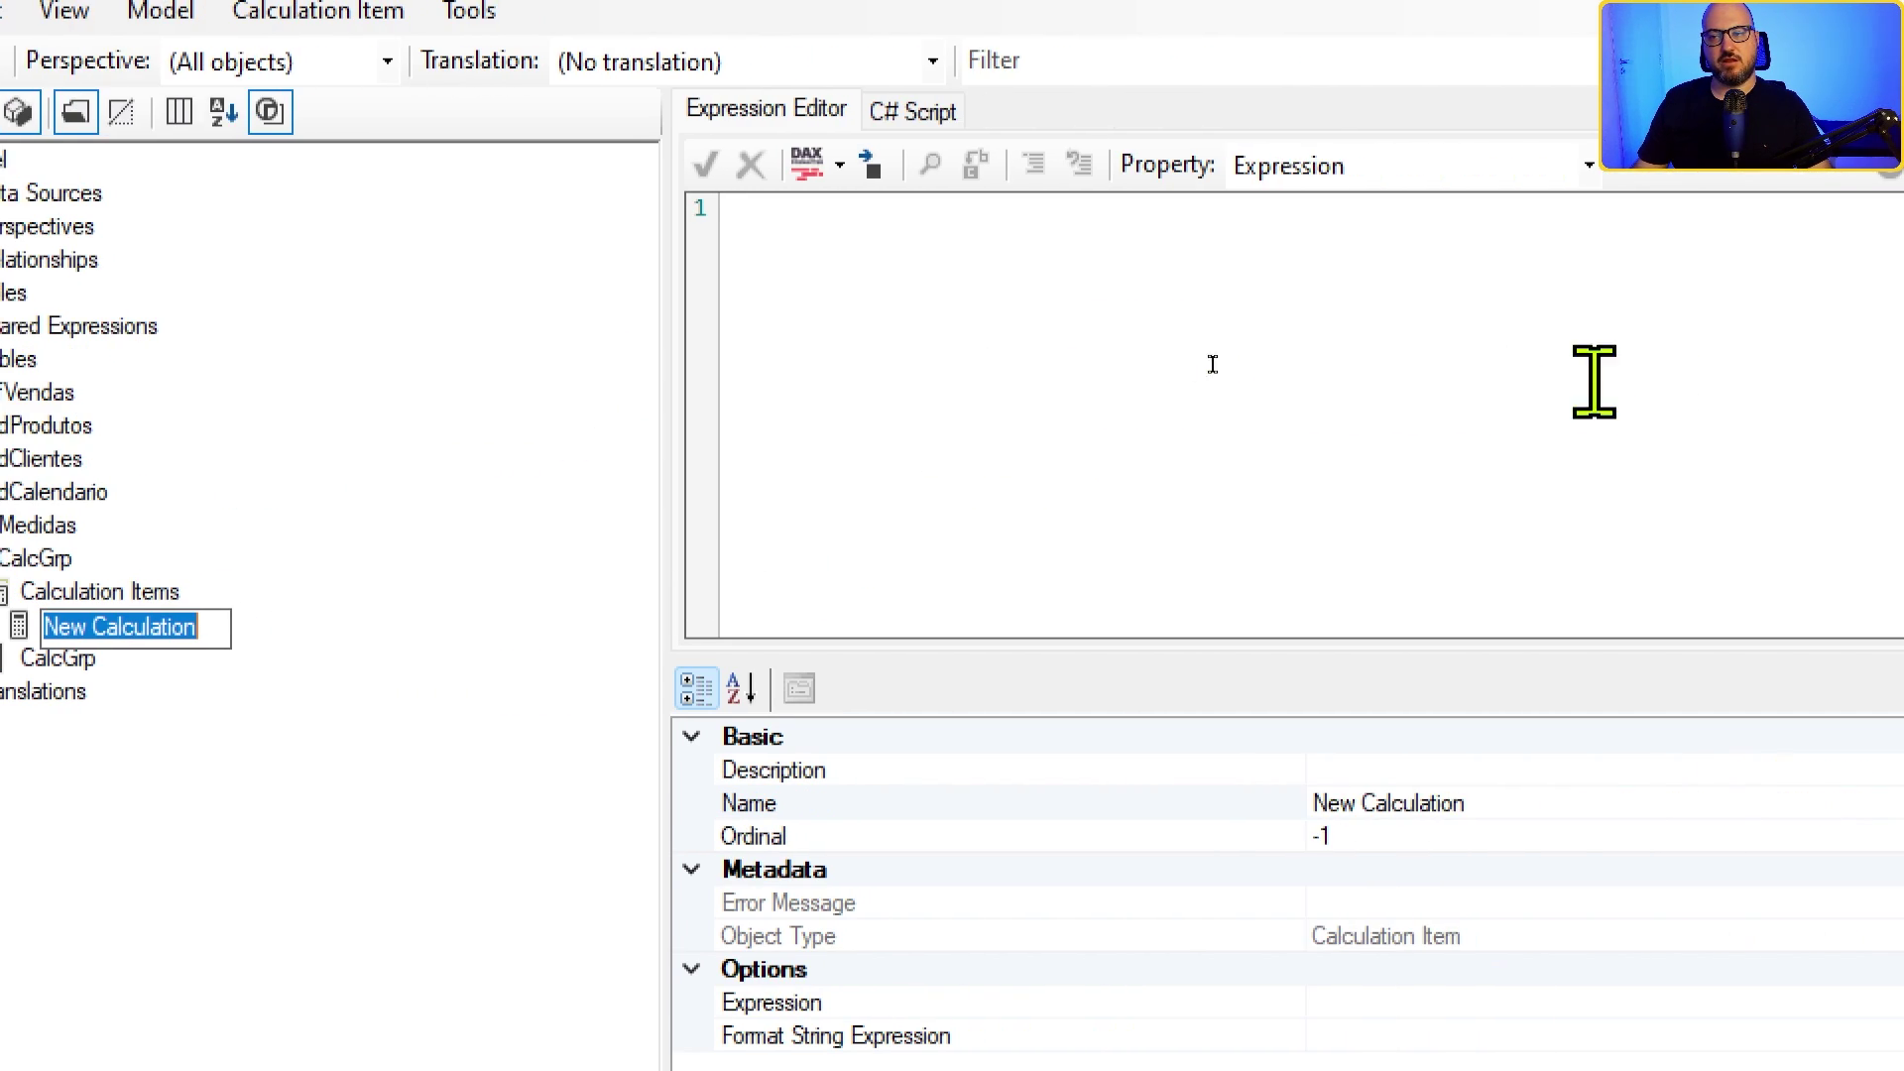
click(909, 298)
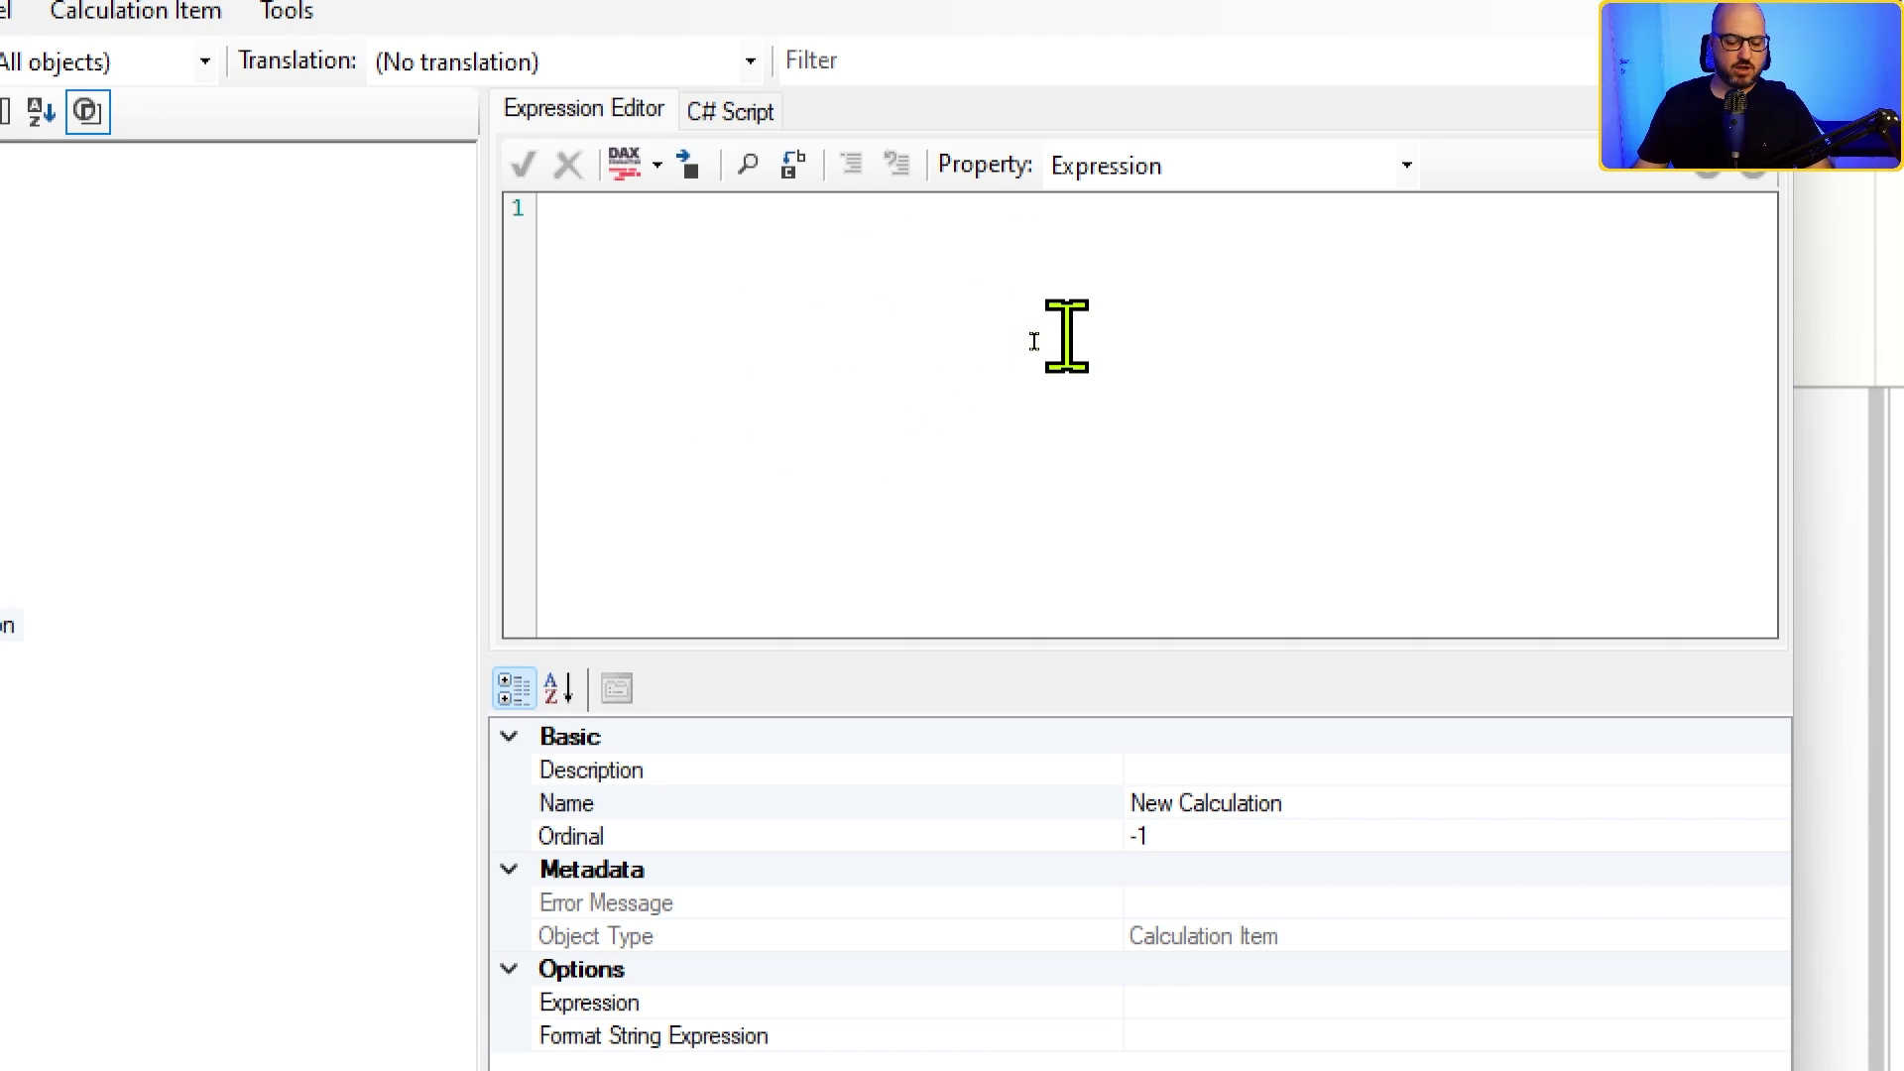
text(Faturamento PY = CALCULATE(     [Faturamento],     SAMEPERIODLASTYEAR( dCalendario[Data] ) ))
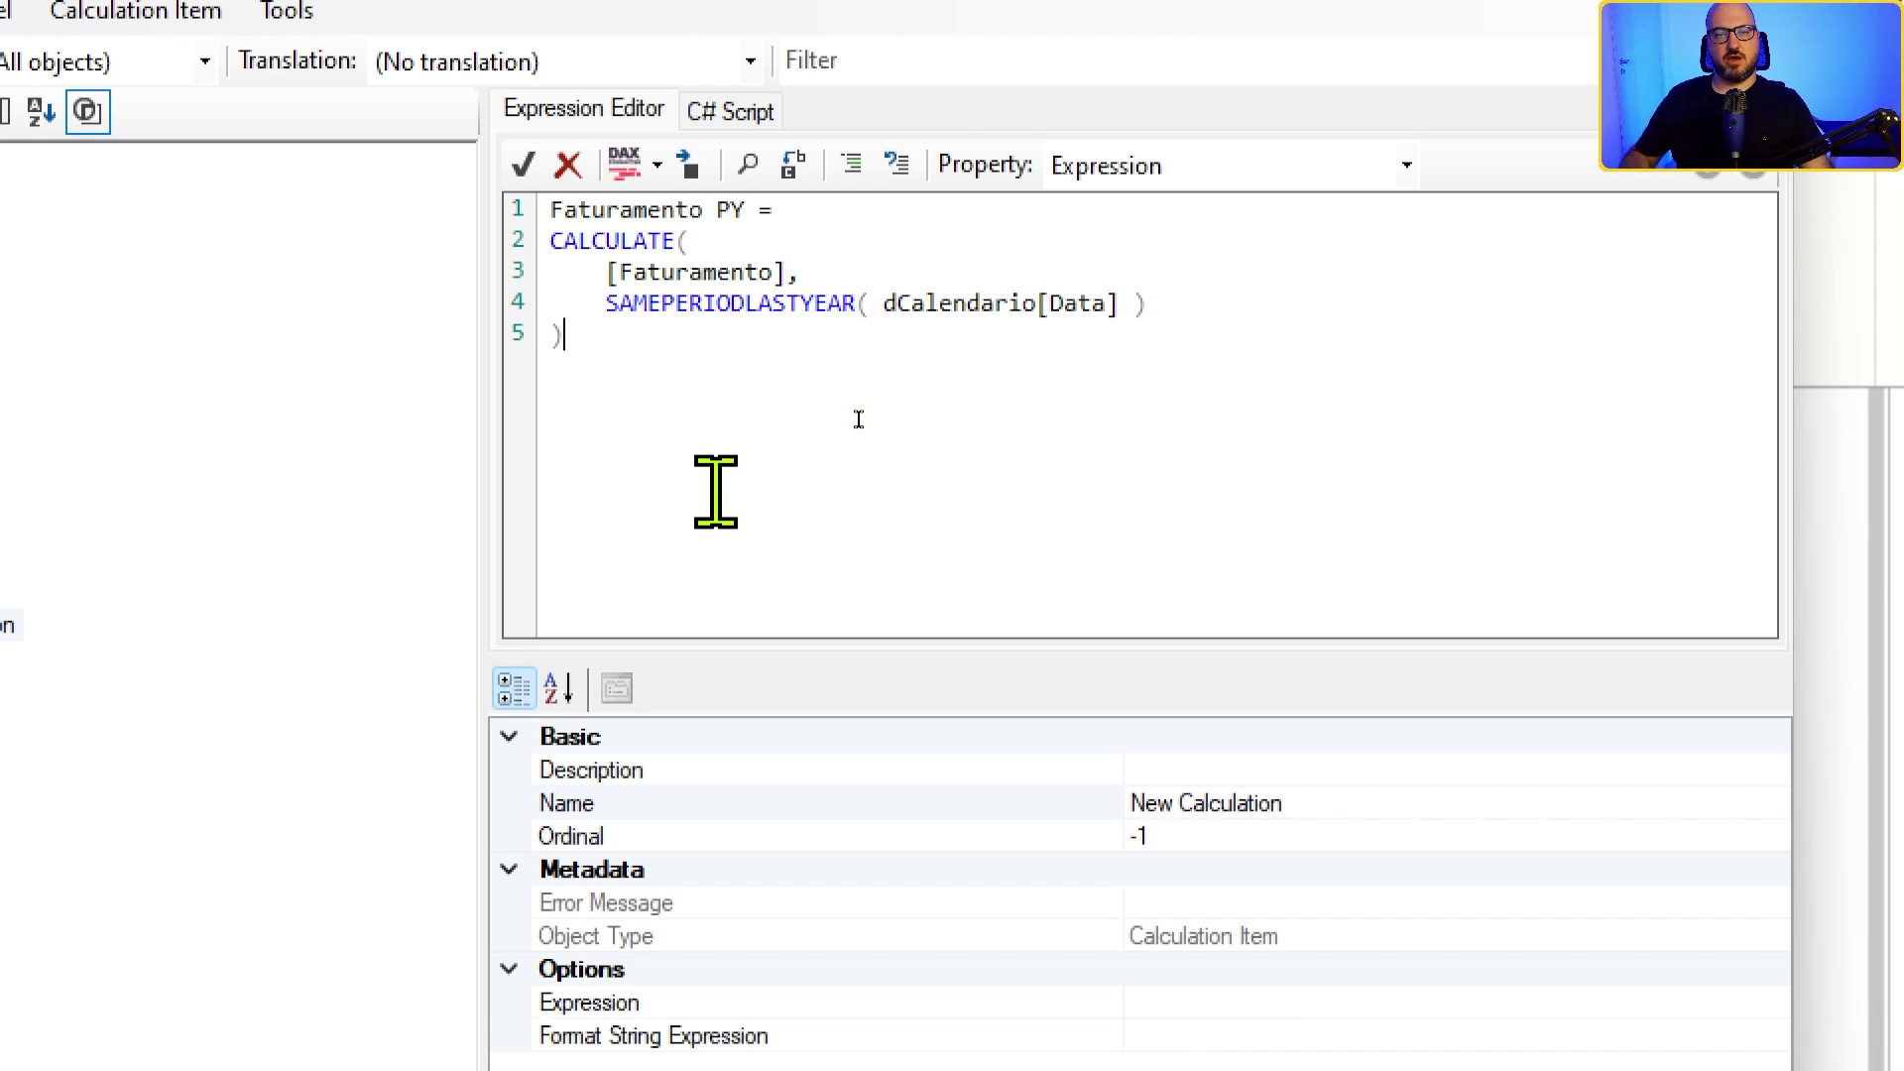
drag(786, 209, 540, 212)
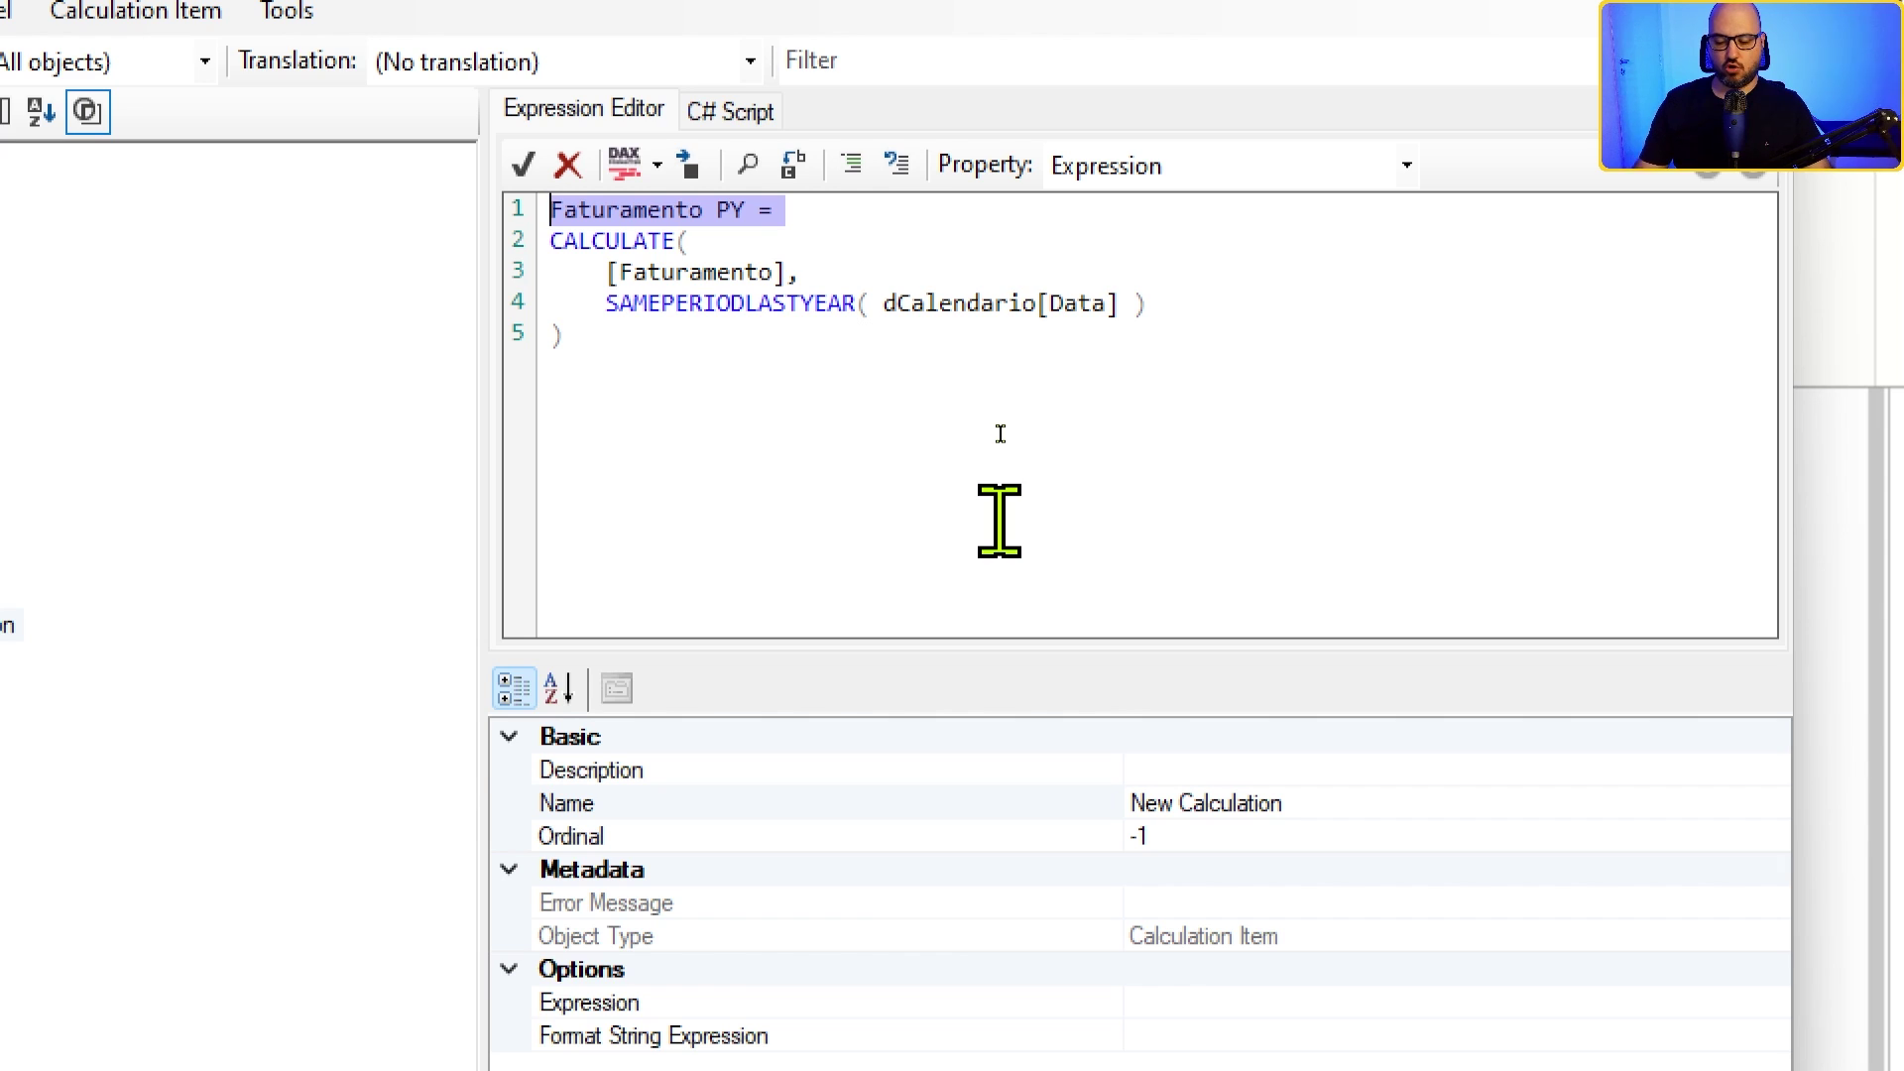
key(BackSpace)
key(Delete)
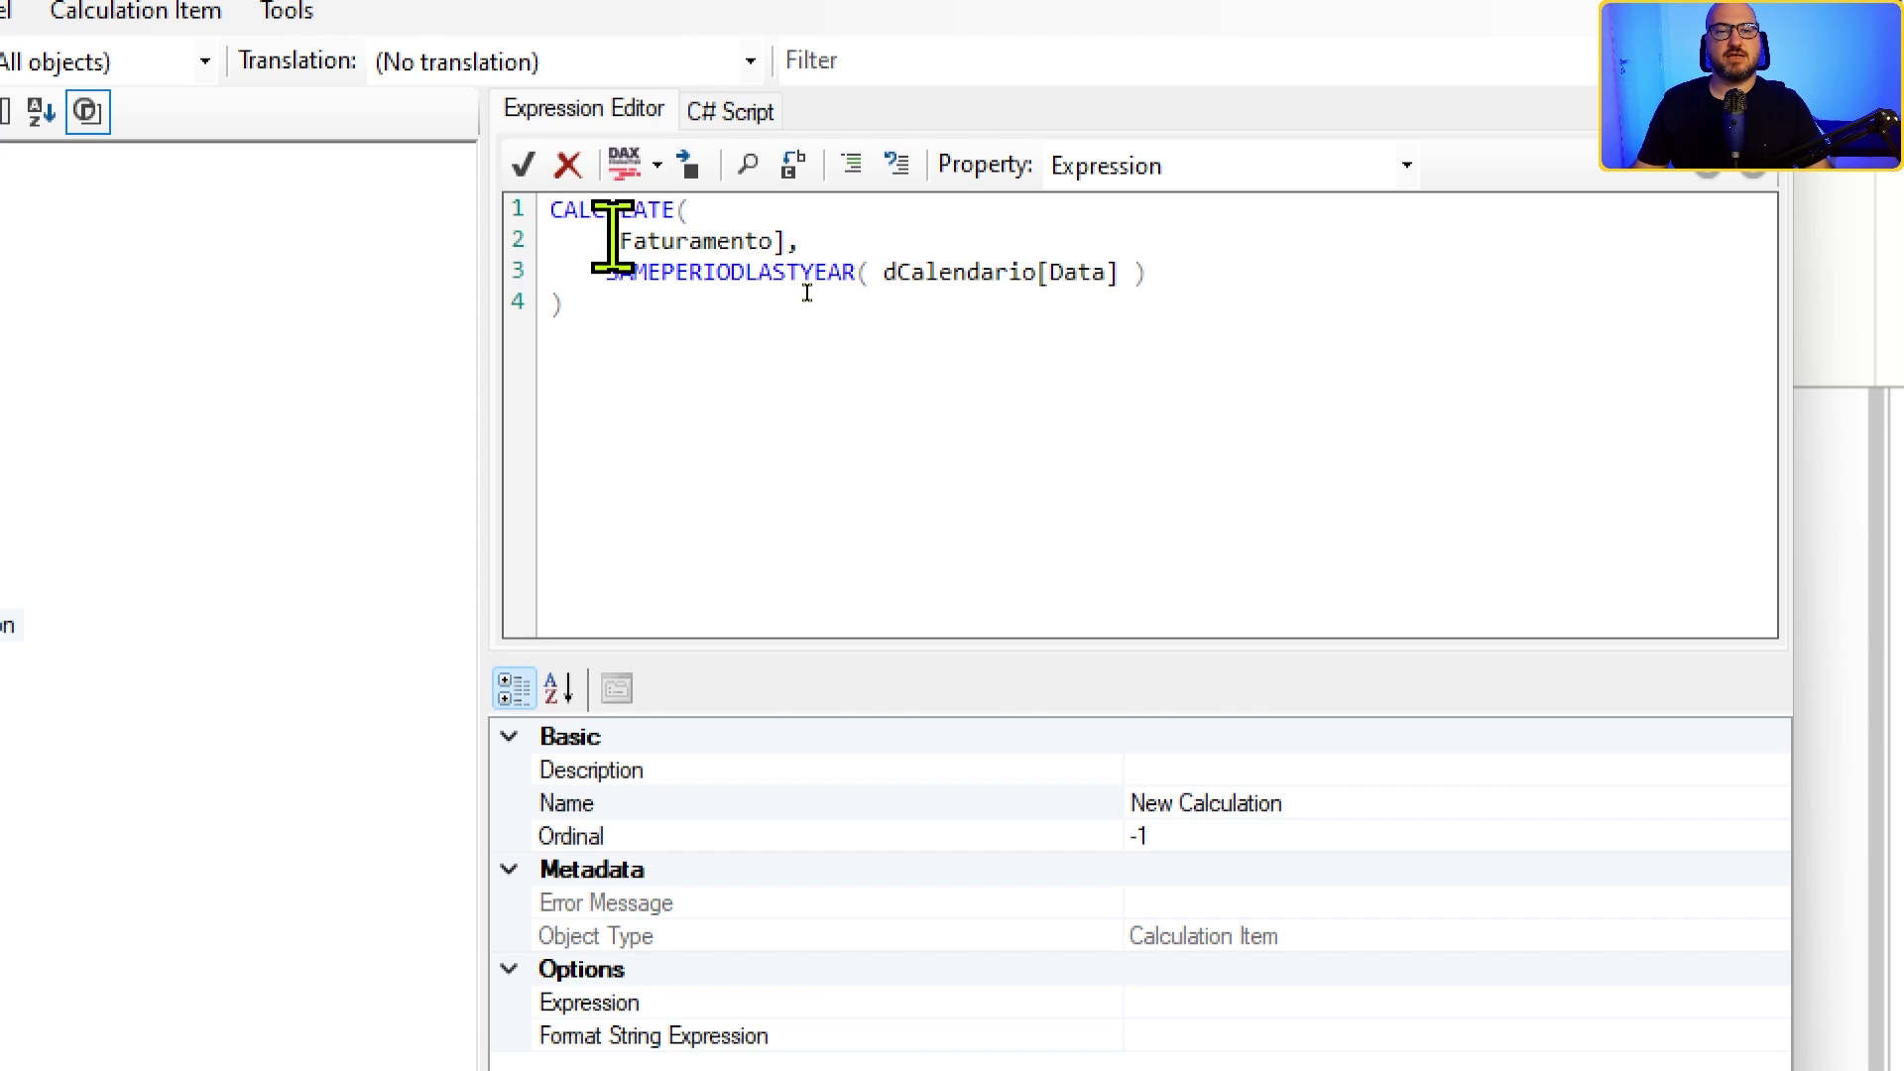
Step: Replace [Faturamento] with SELECTEDMEASURE() in the new calculation item's expression and accept the change
drag(607, 241, 786, 241)
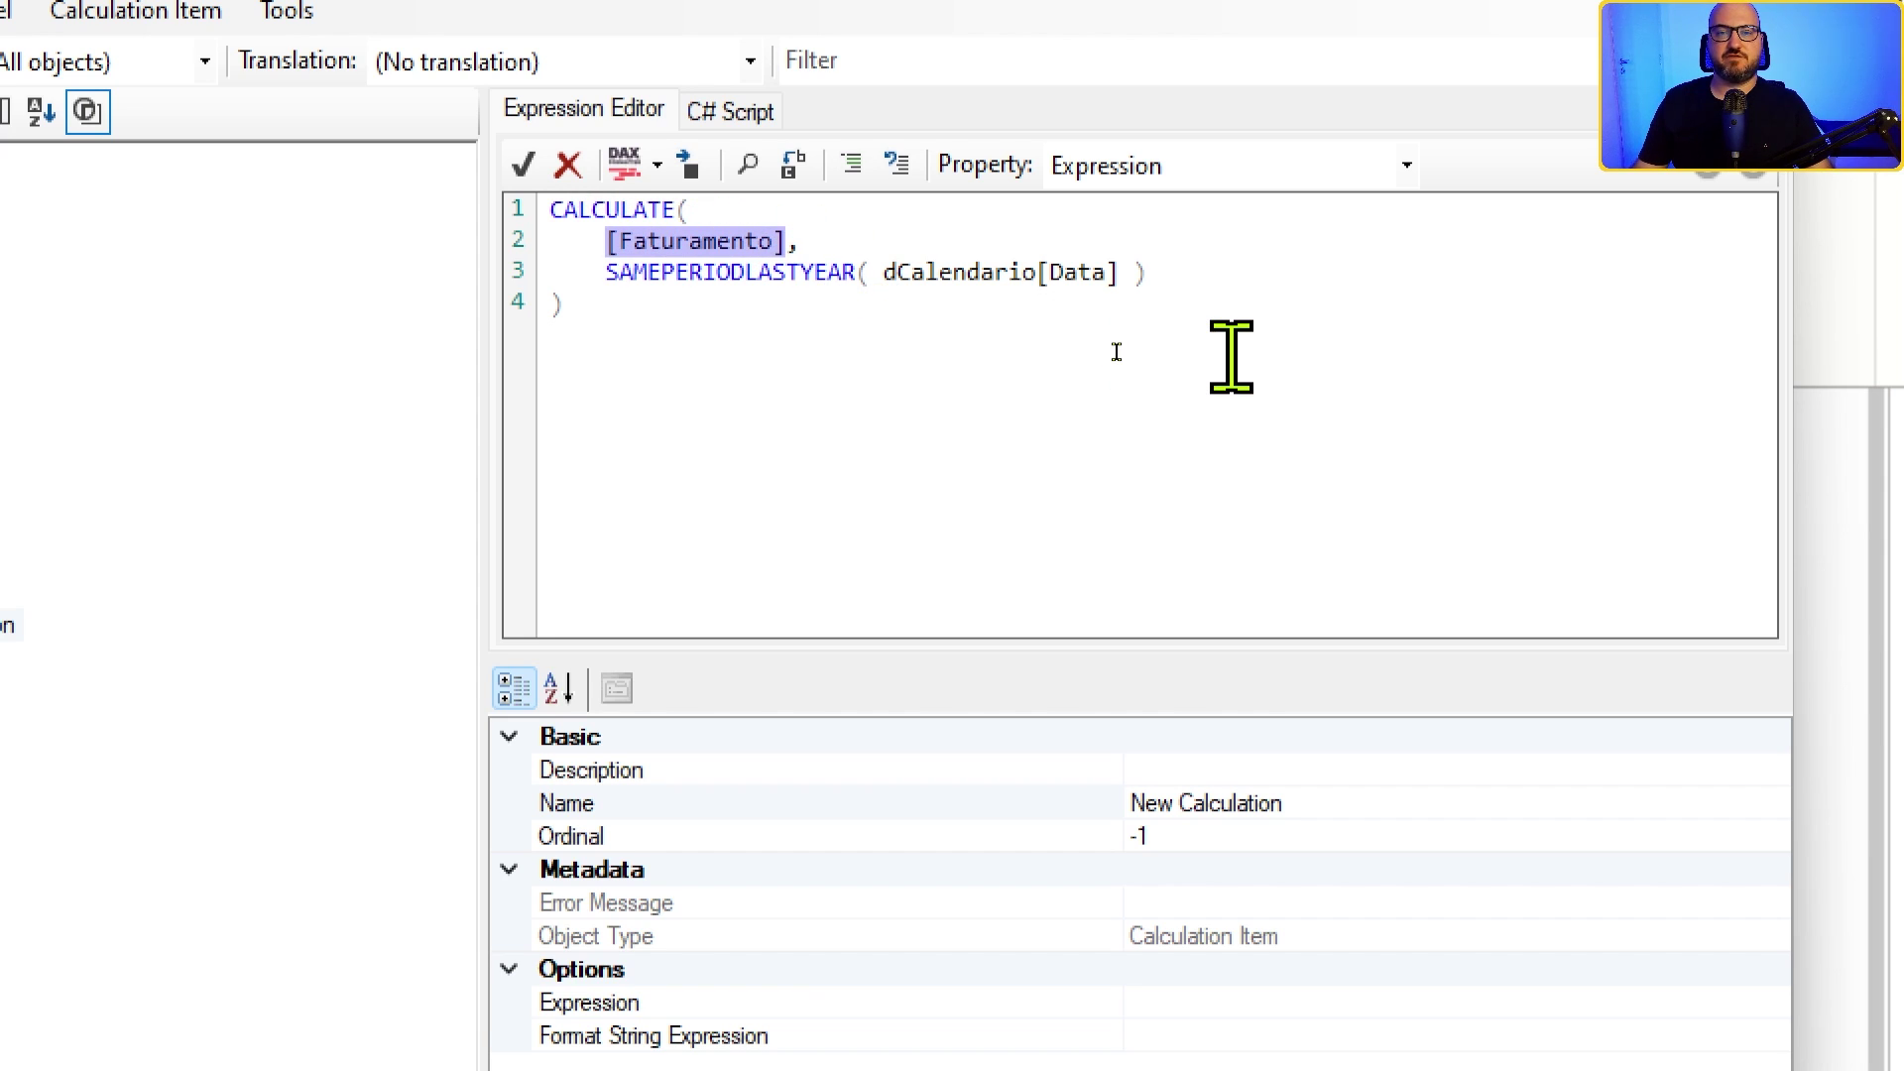
text(S)
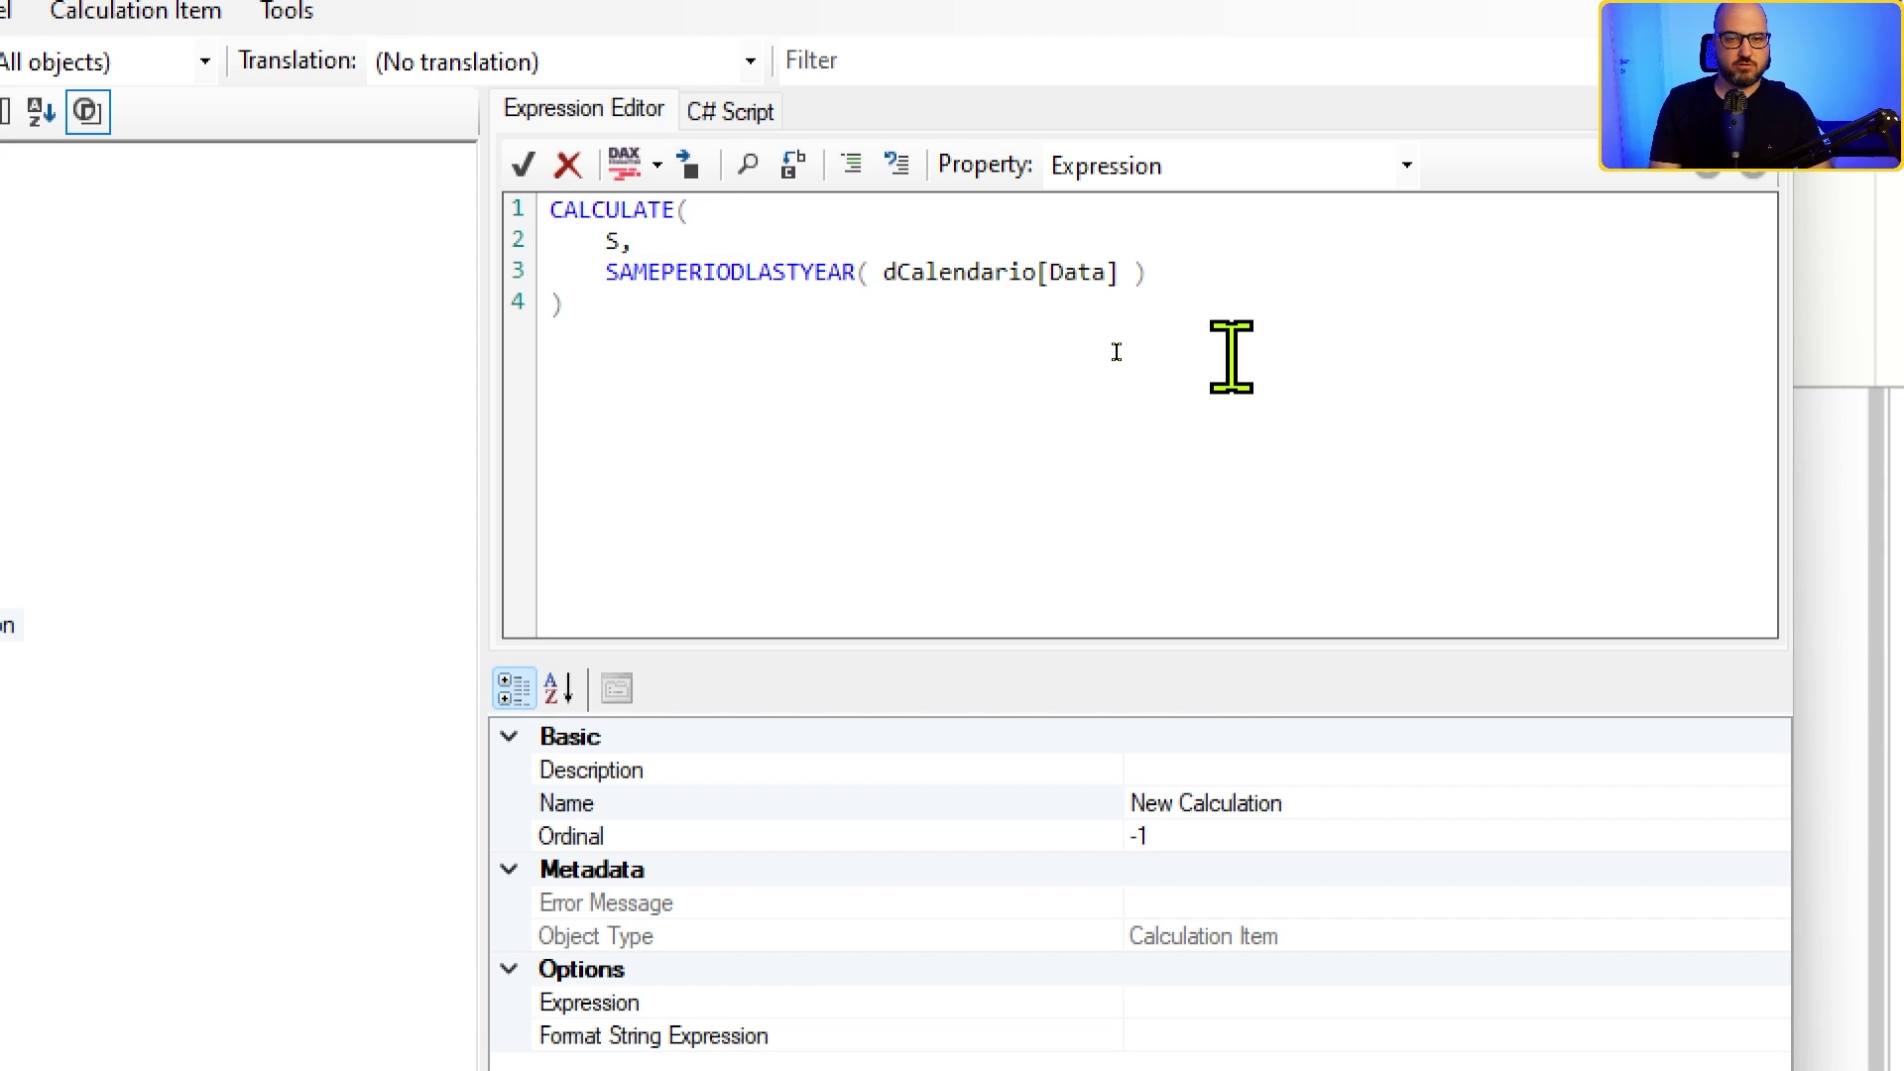
text(ELECTEDMEASURE()
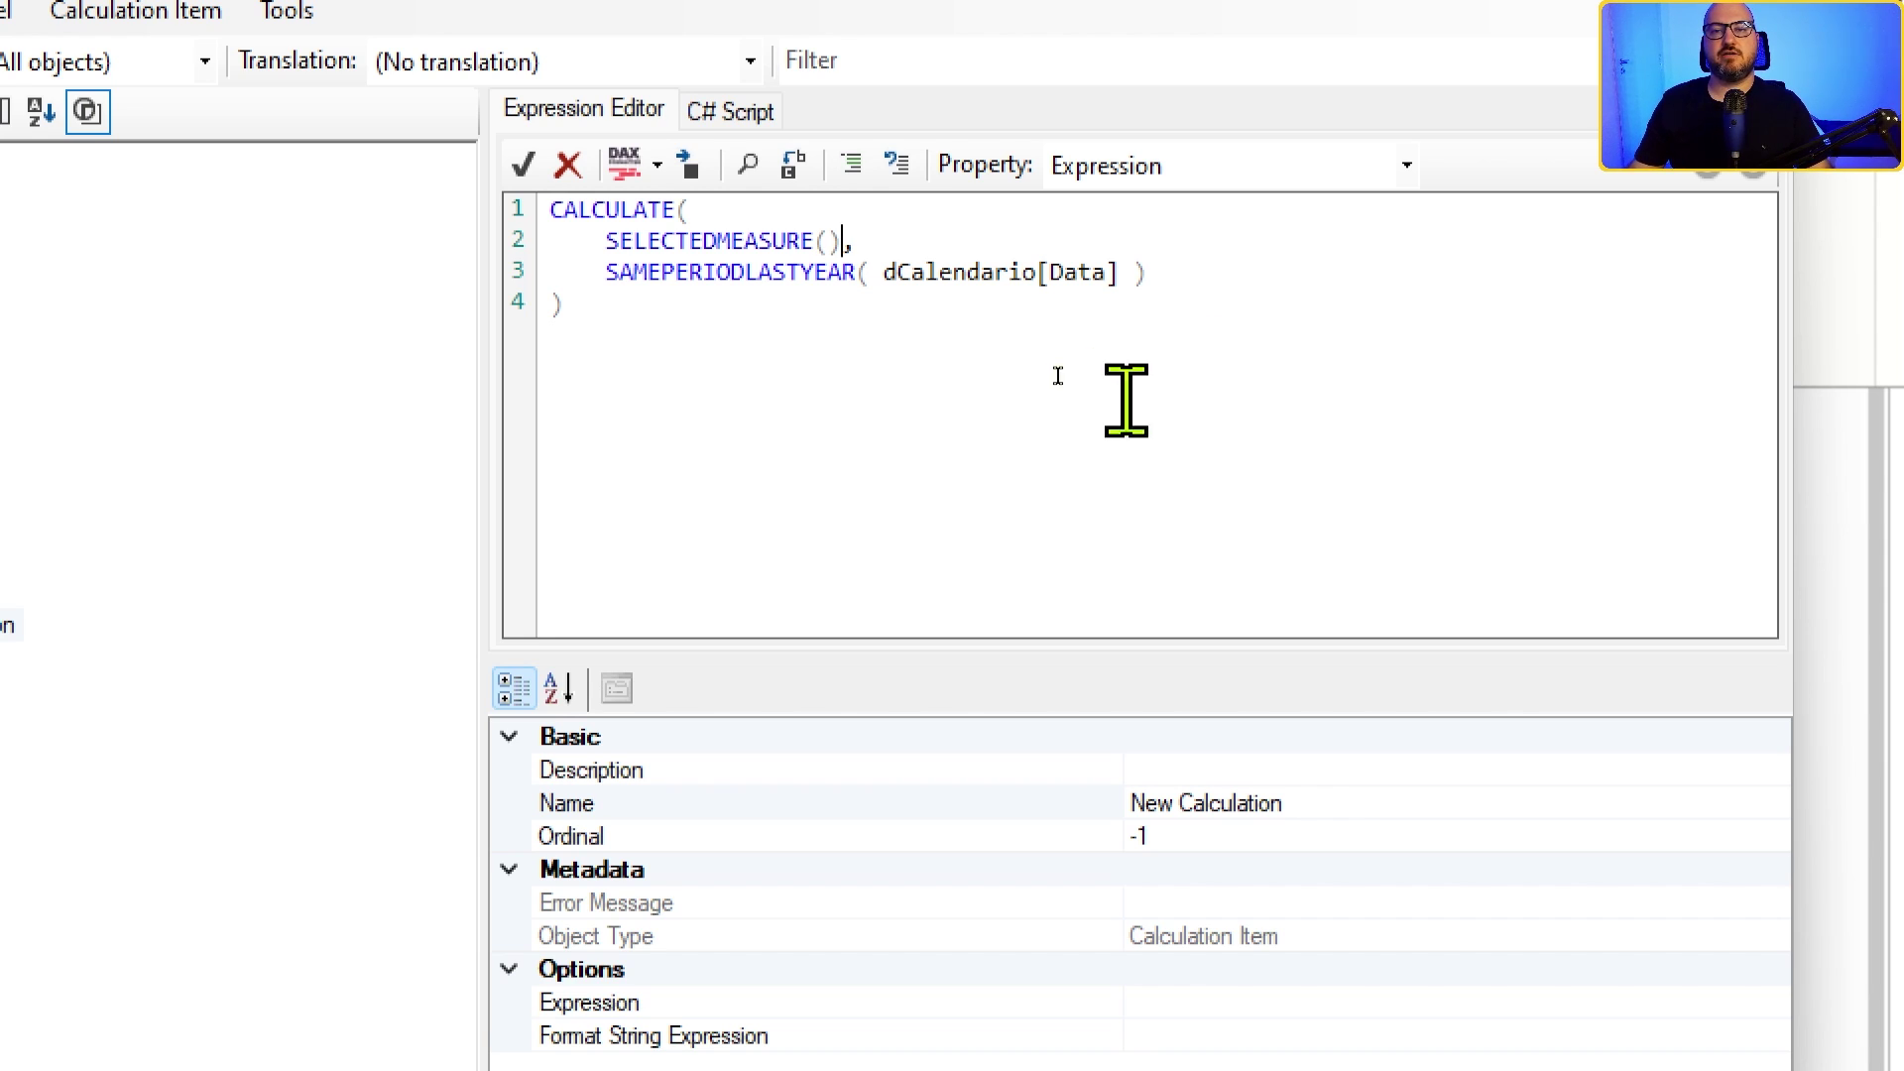
click(852, 328)
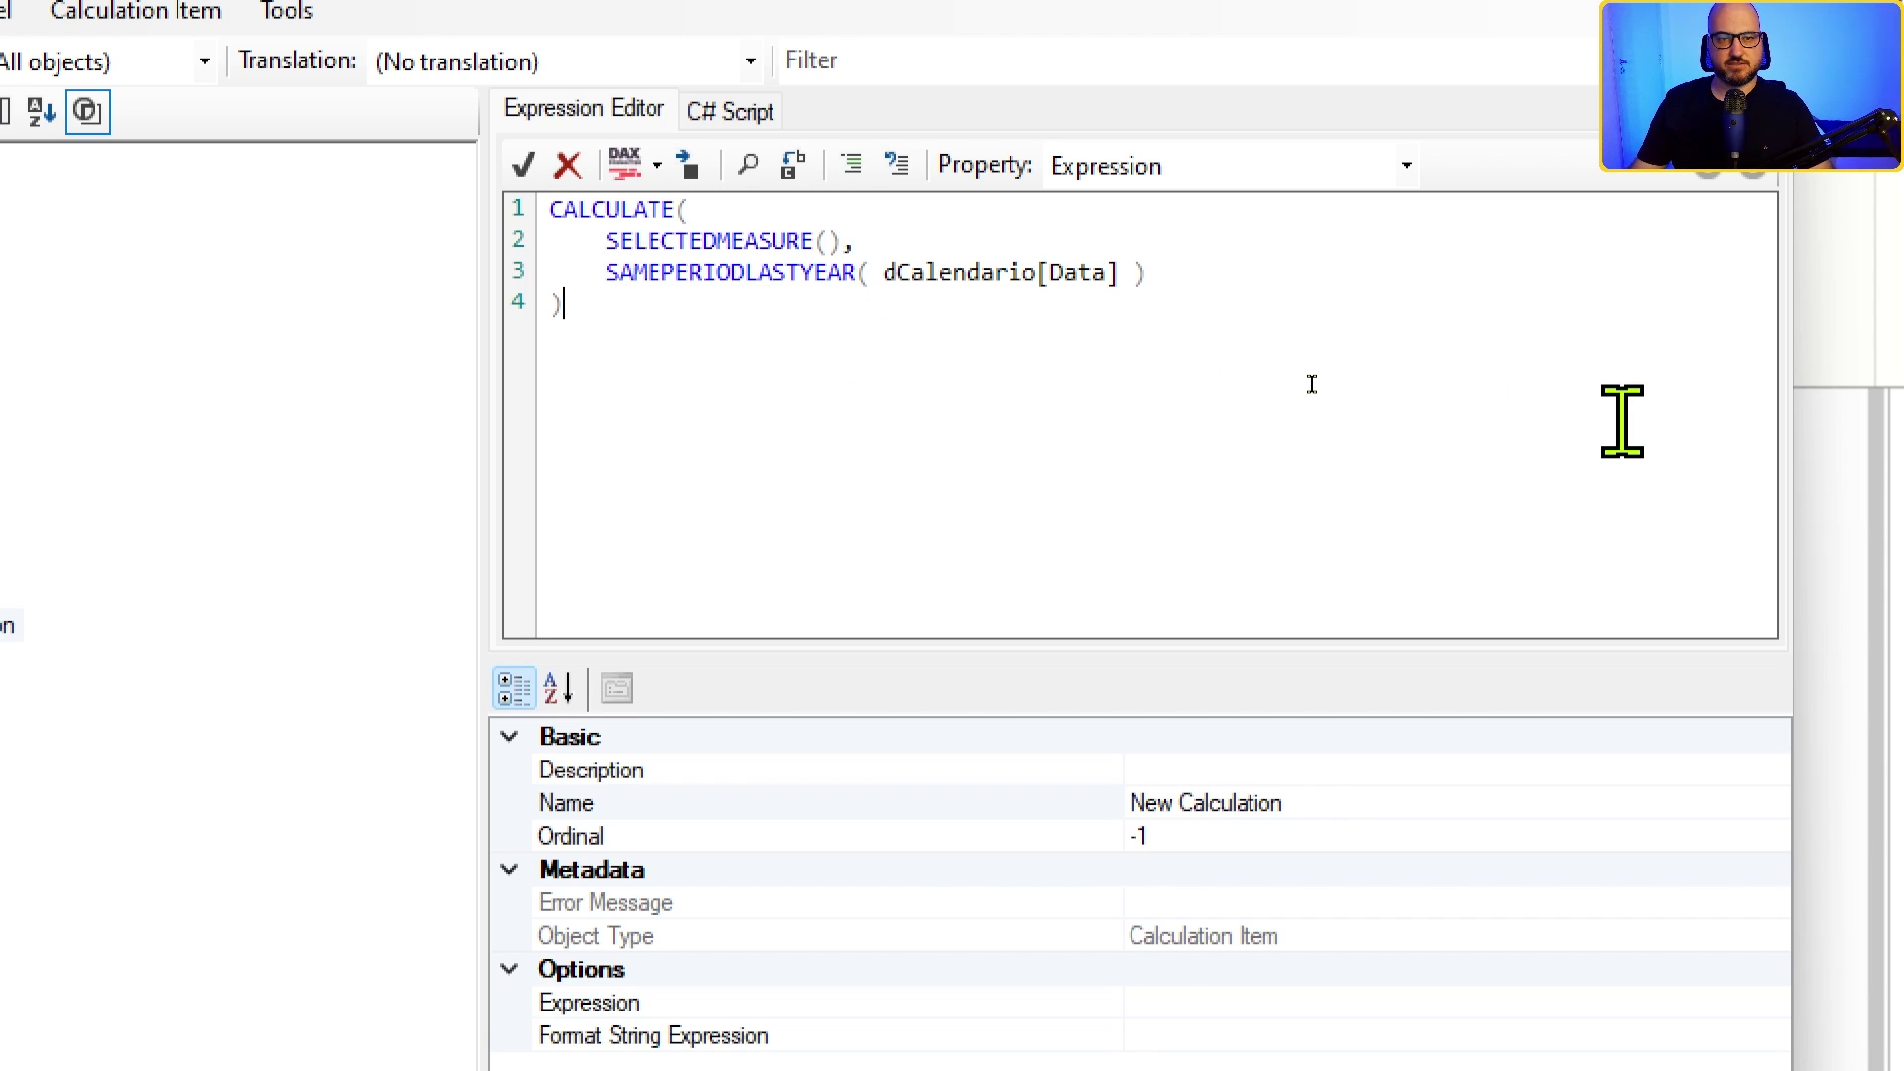
click(526, 165)
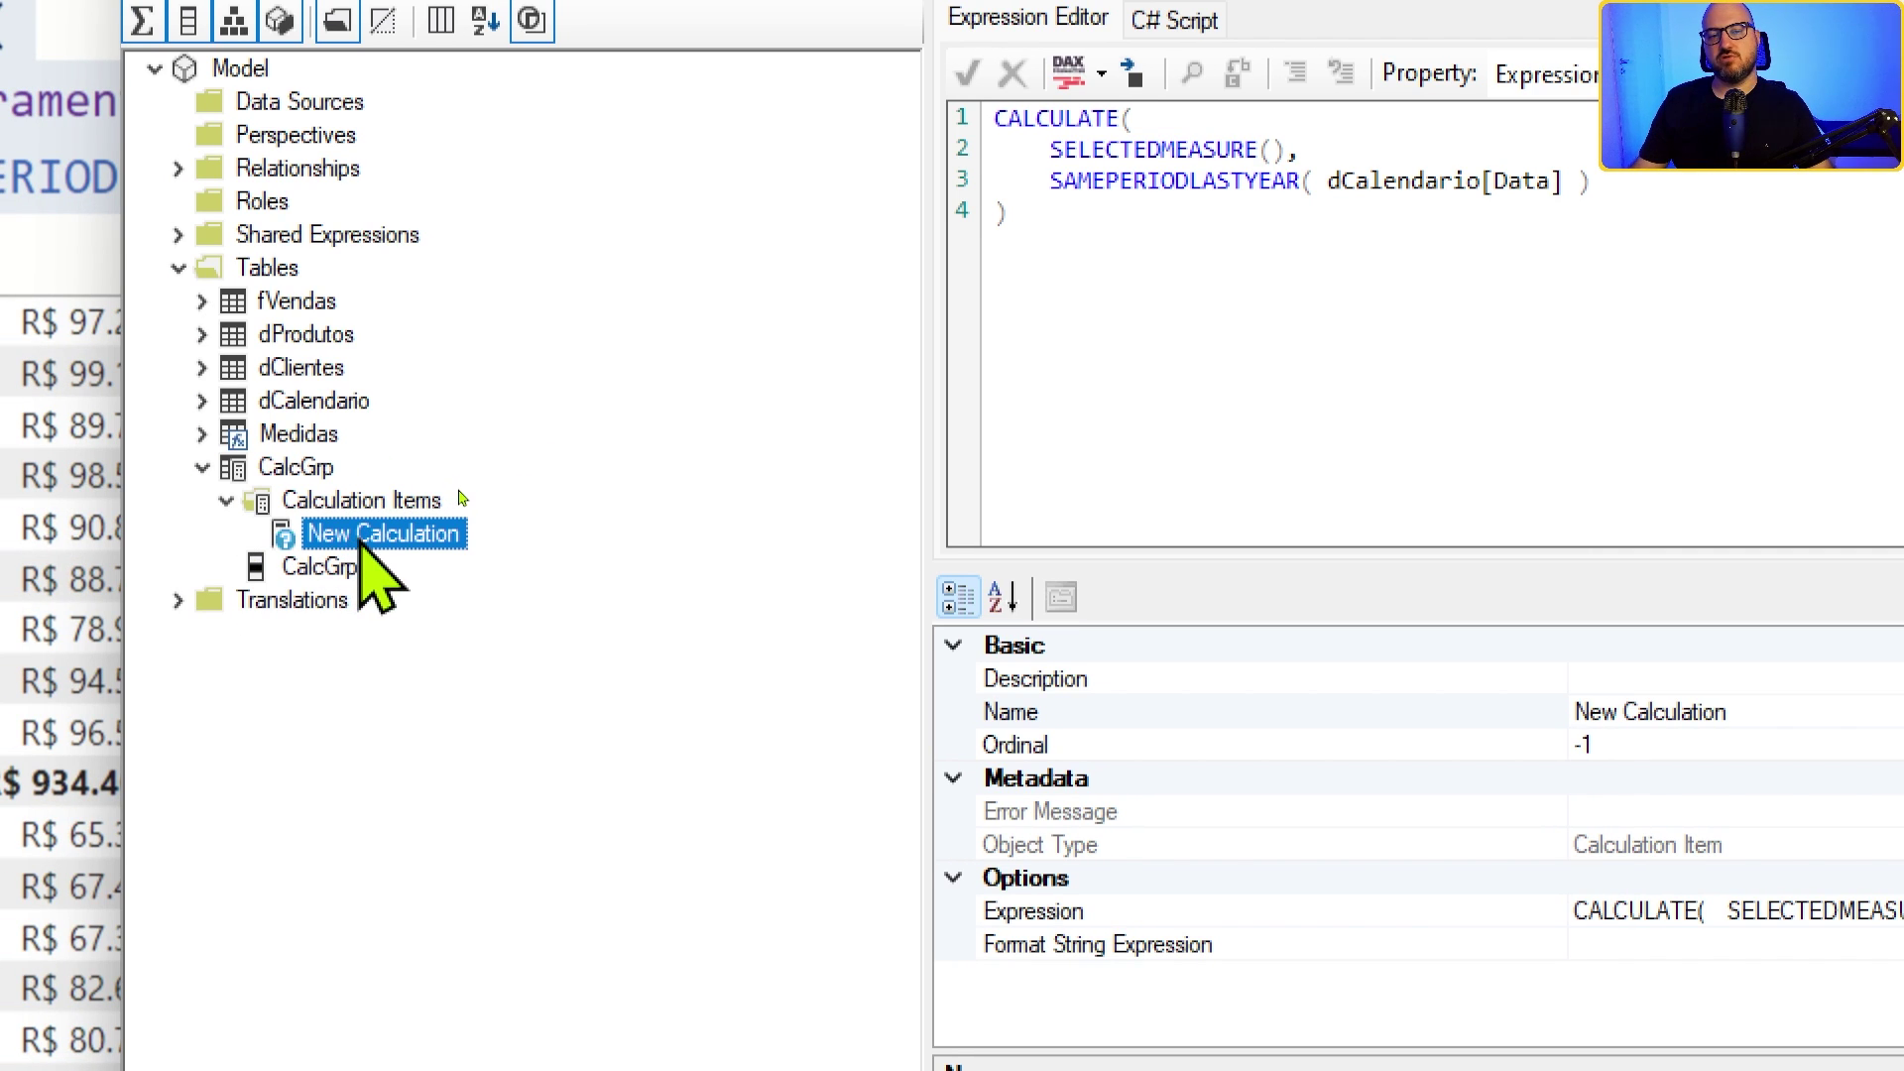
Step: Rename the New Calculation item as PM
right_click(362, 540)
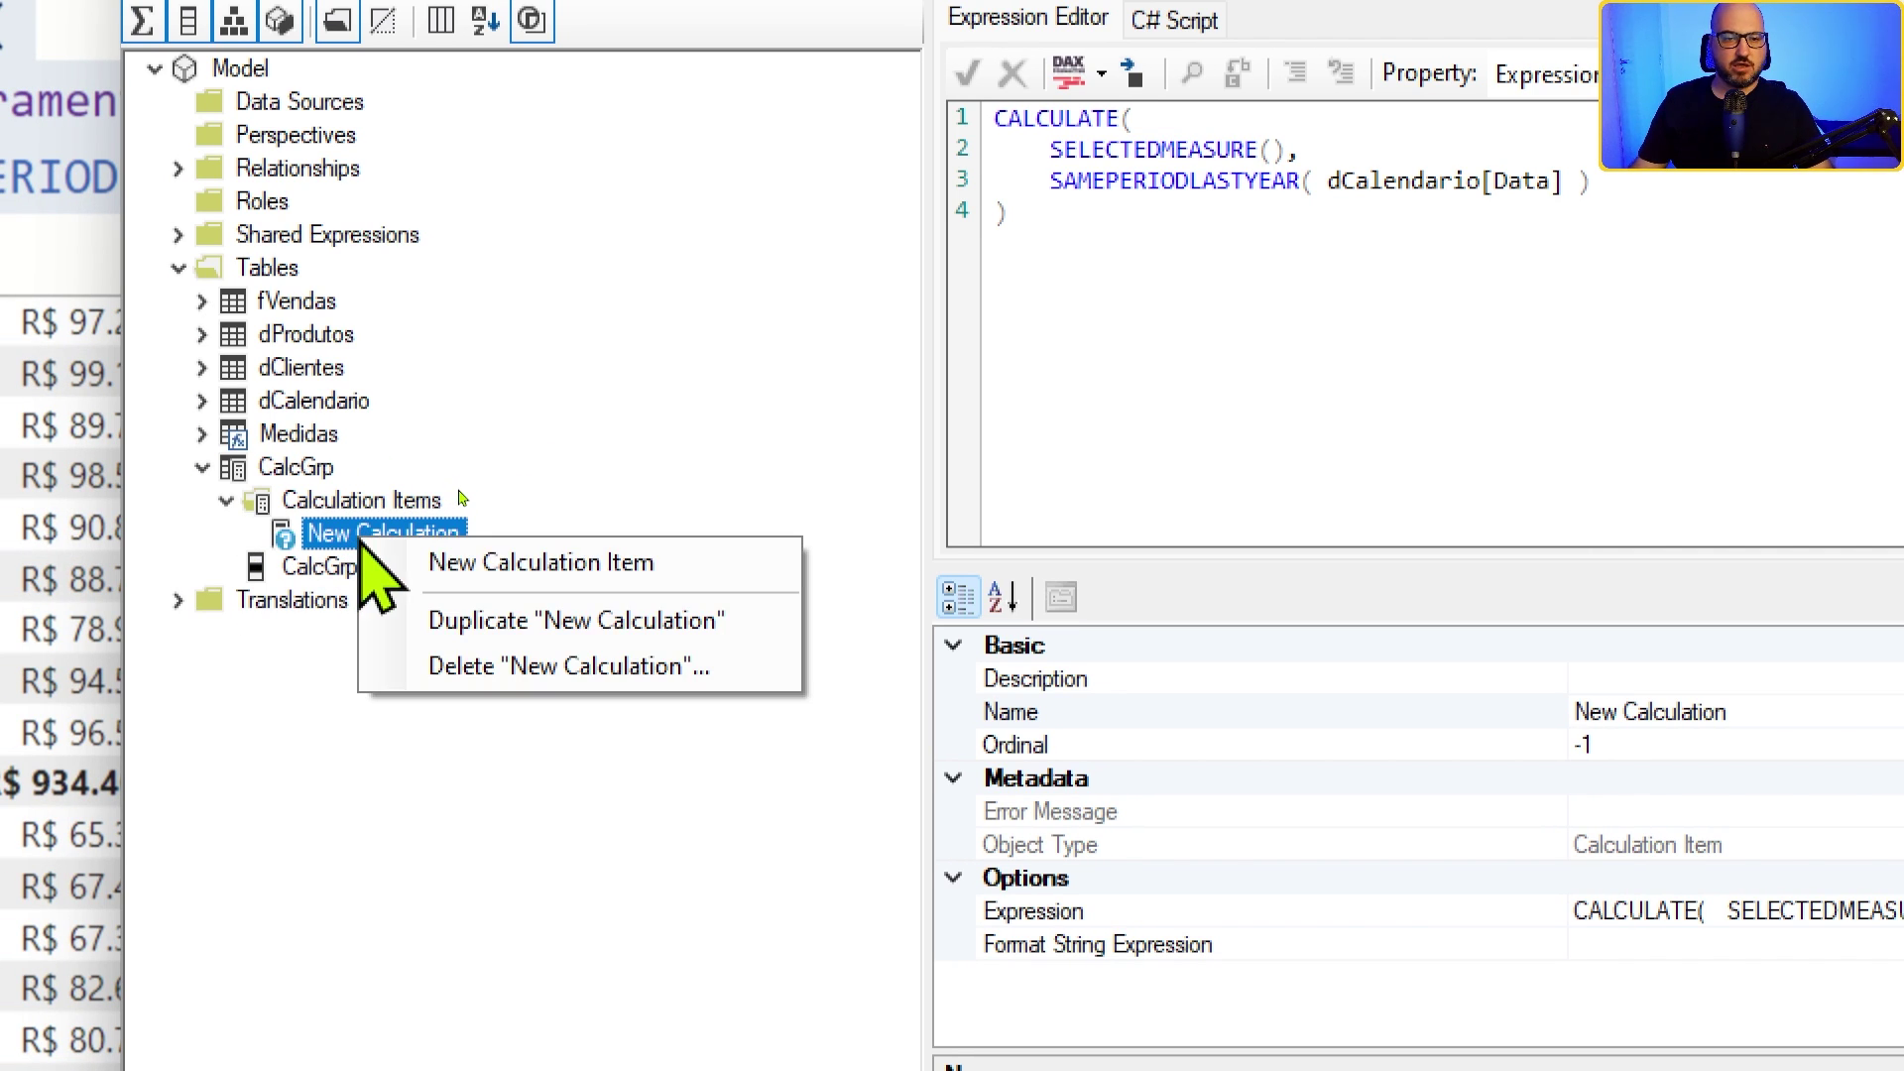
key(Escape)
click(332, 535)
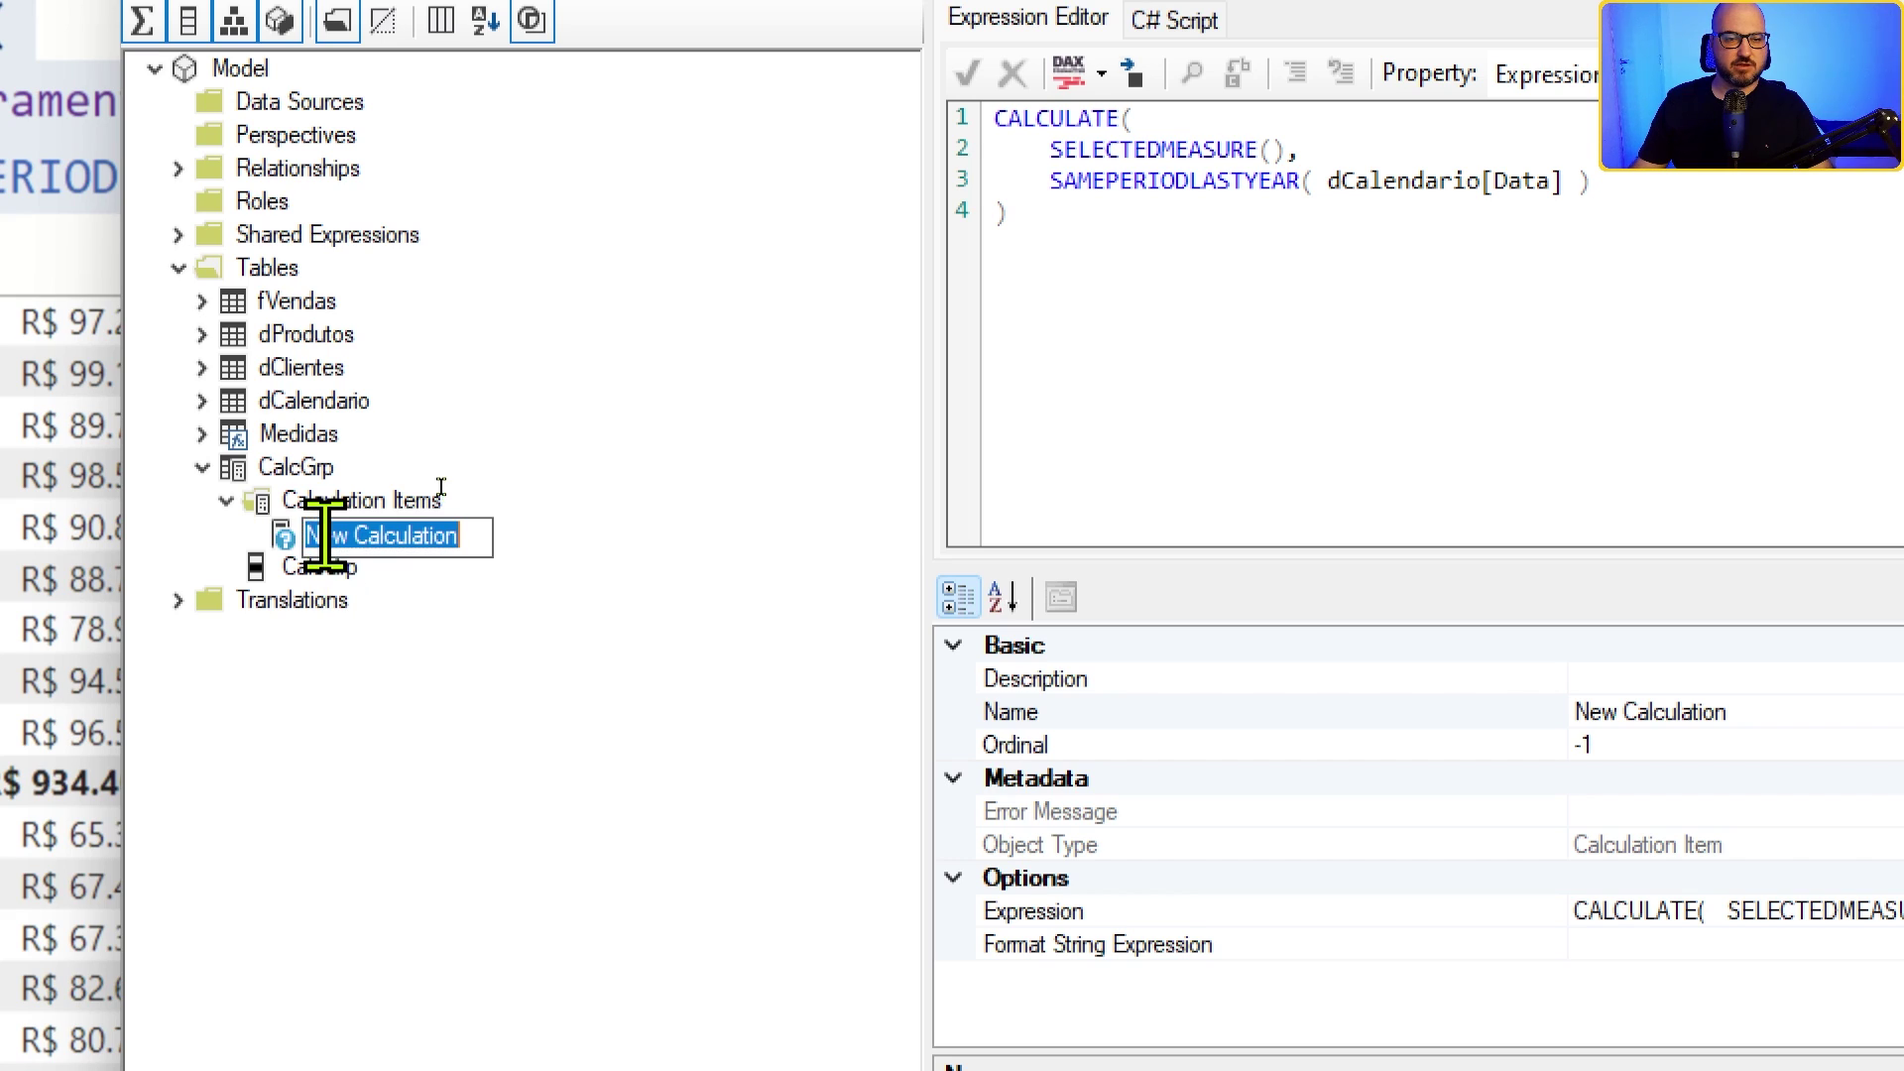
text(P<)
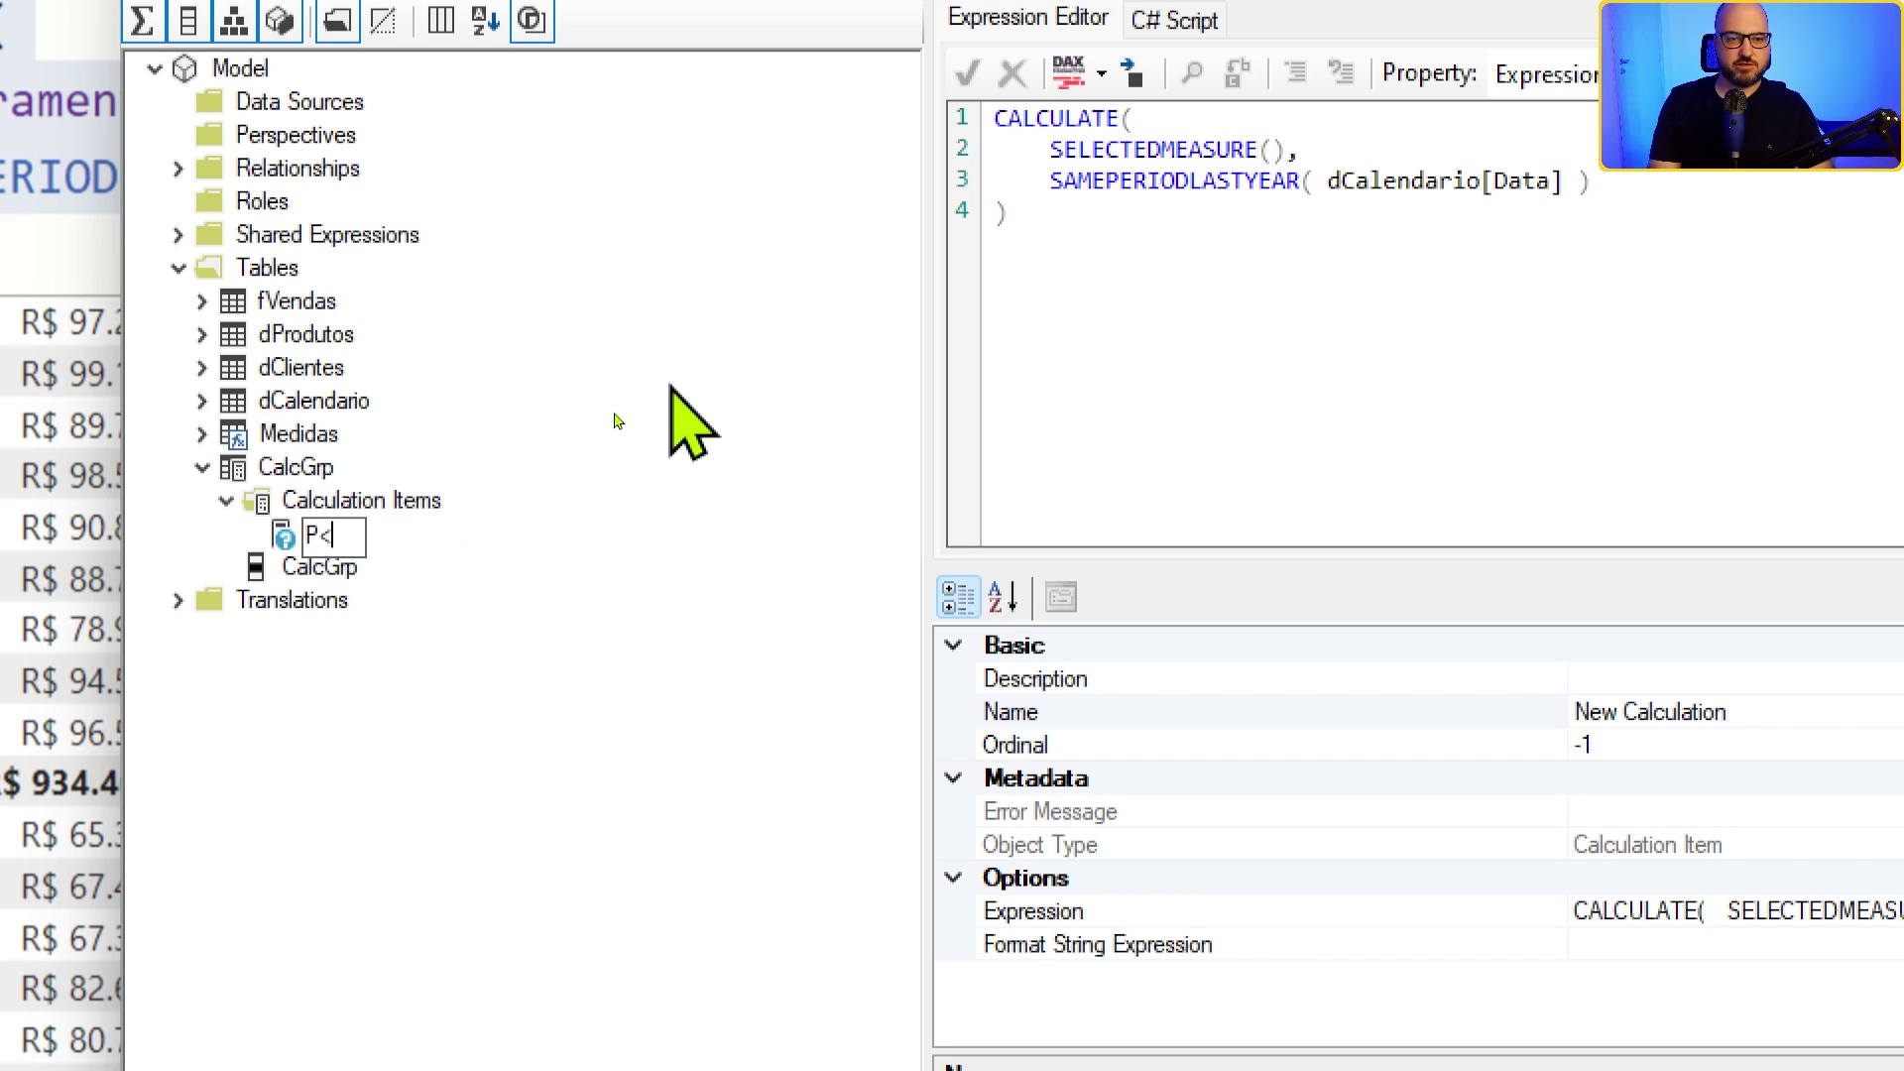
key(BackSpace)
text(M)
key(Return)
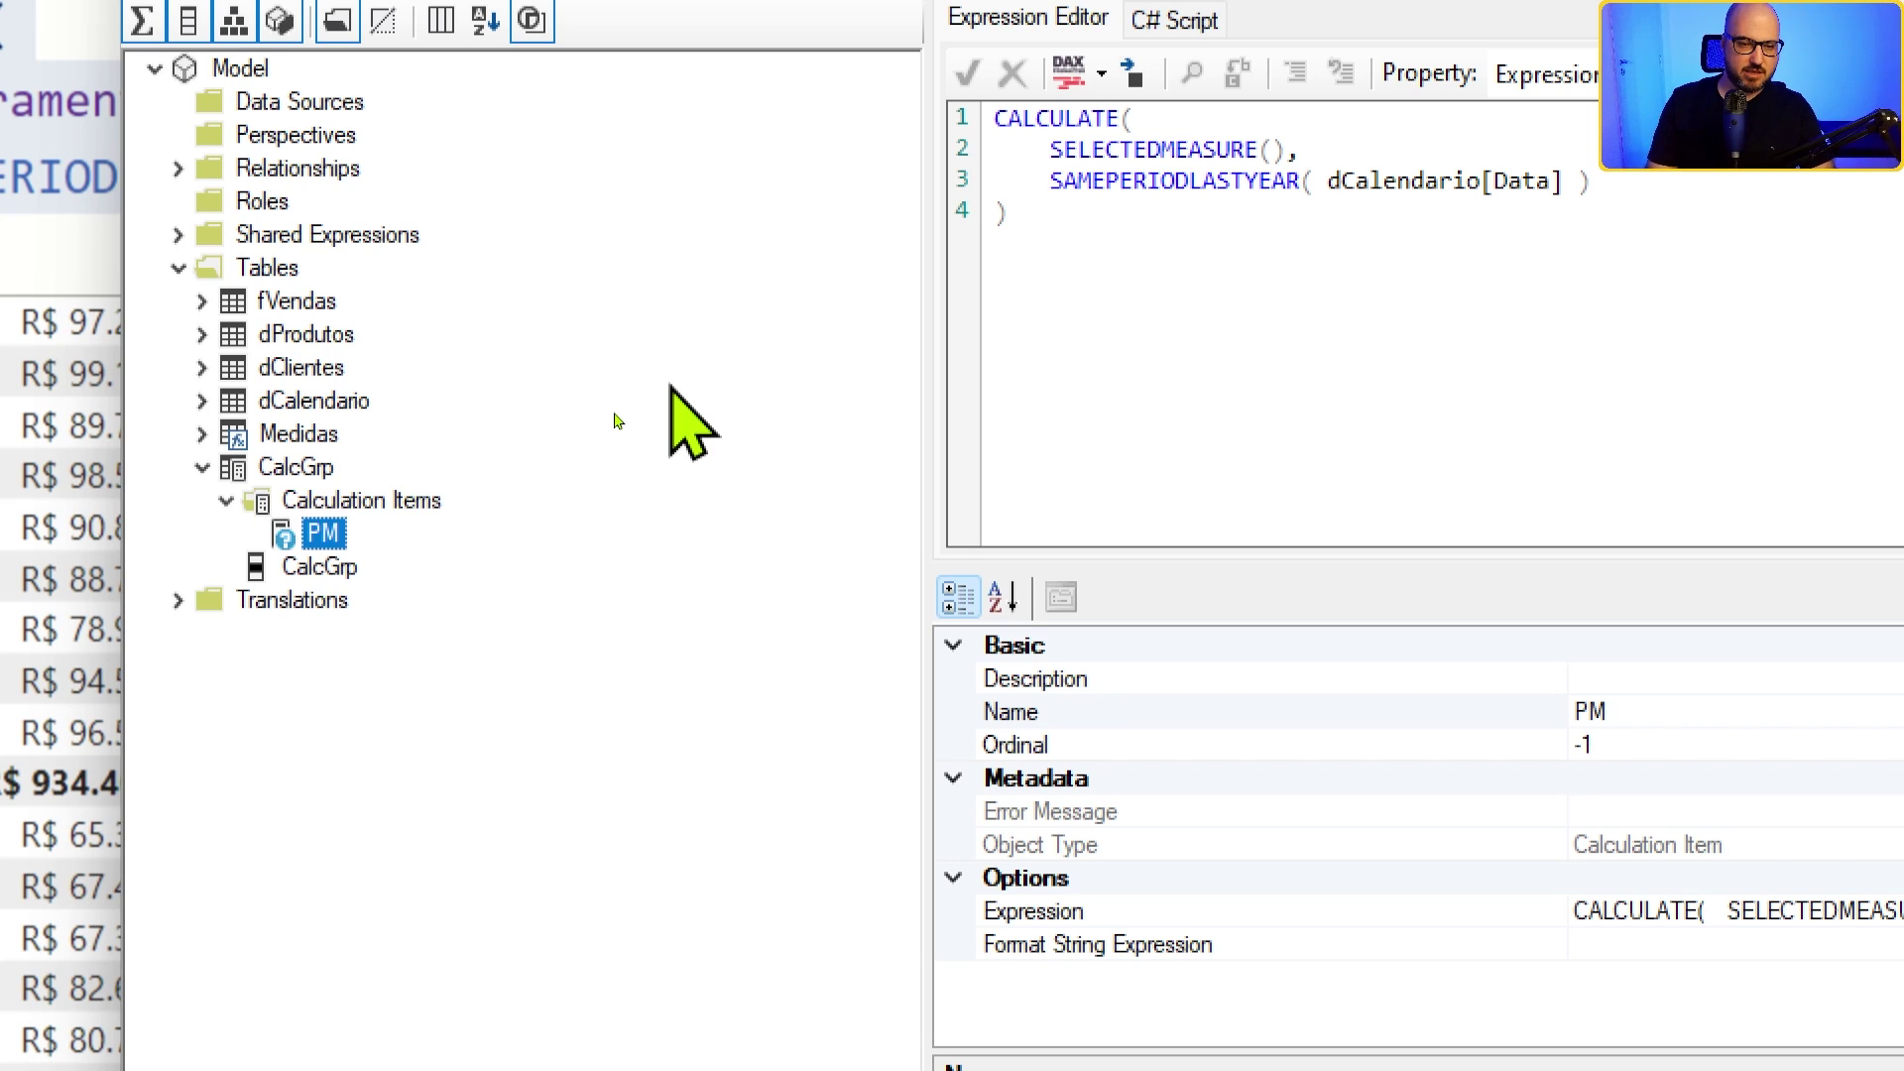
Step: Rename the calculation item holding the SAMEPERIODLASTYEAR expression as PY
click(326, 533)
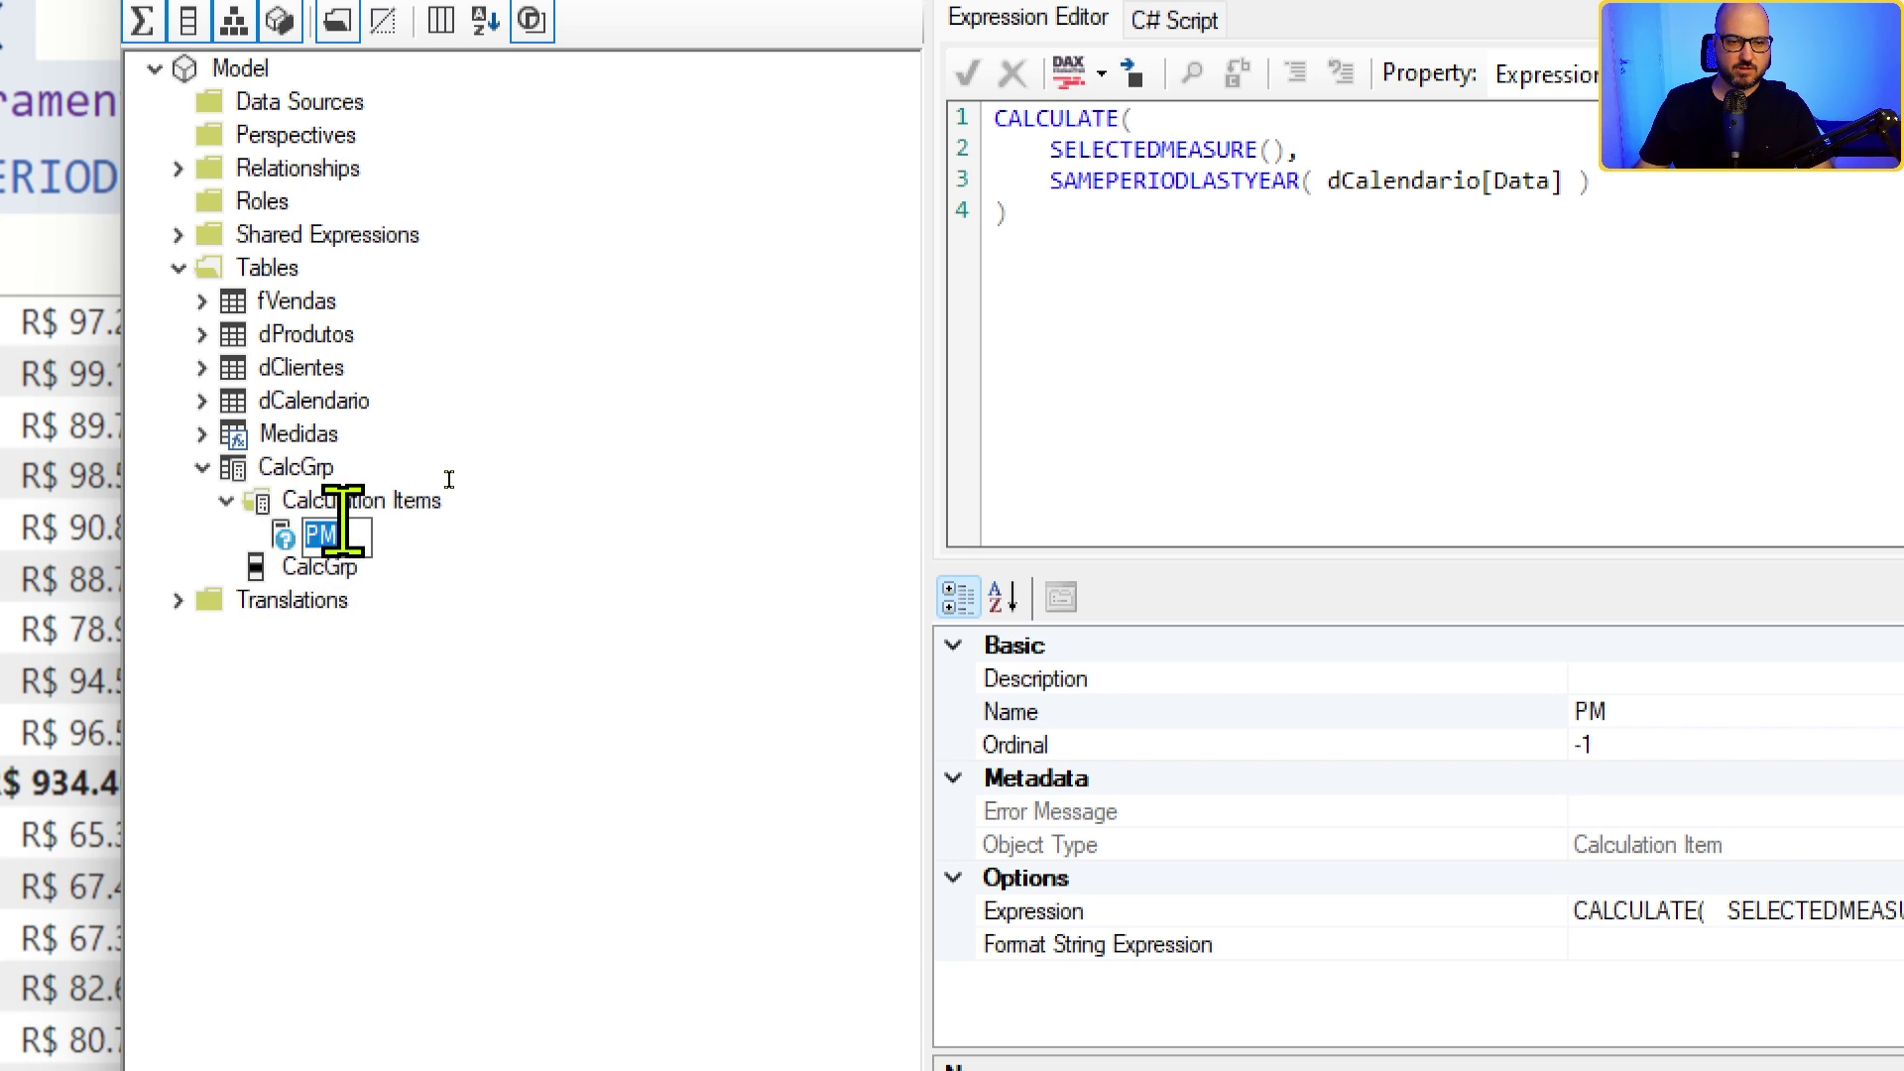
text(PY)
key(Return)
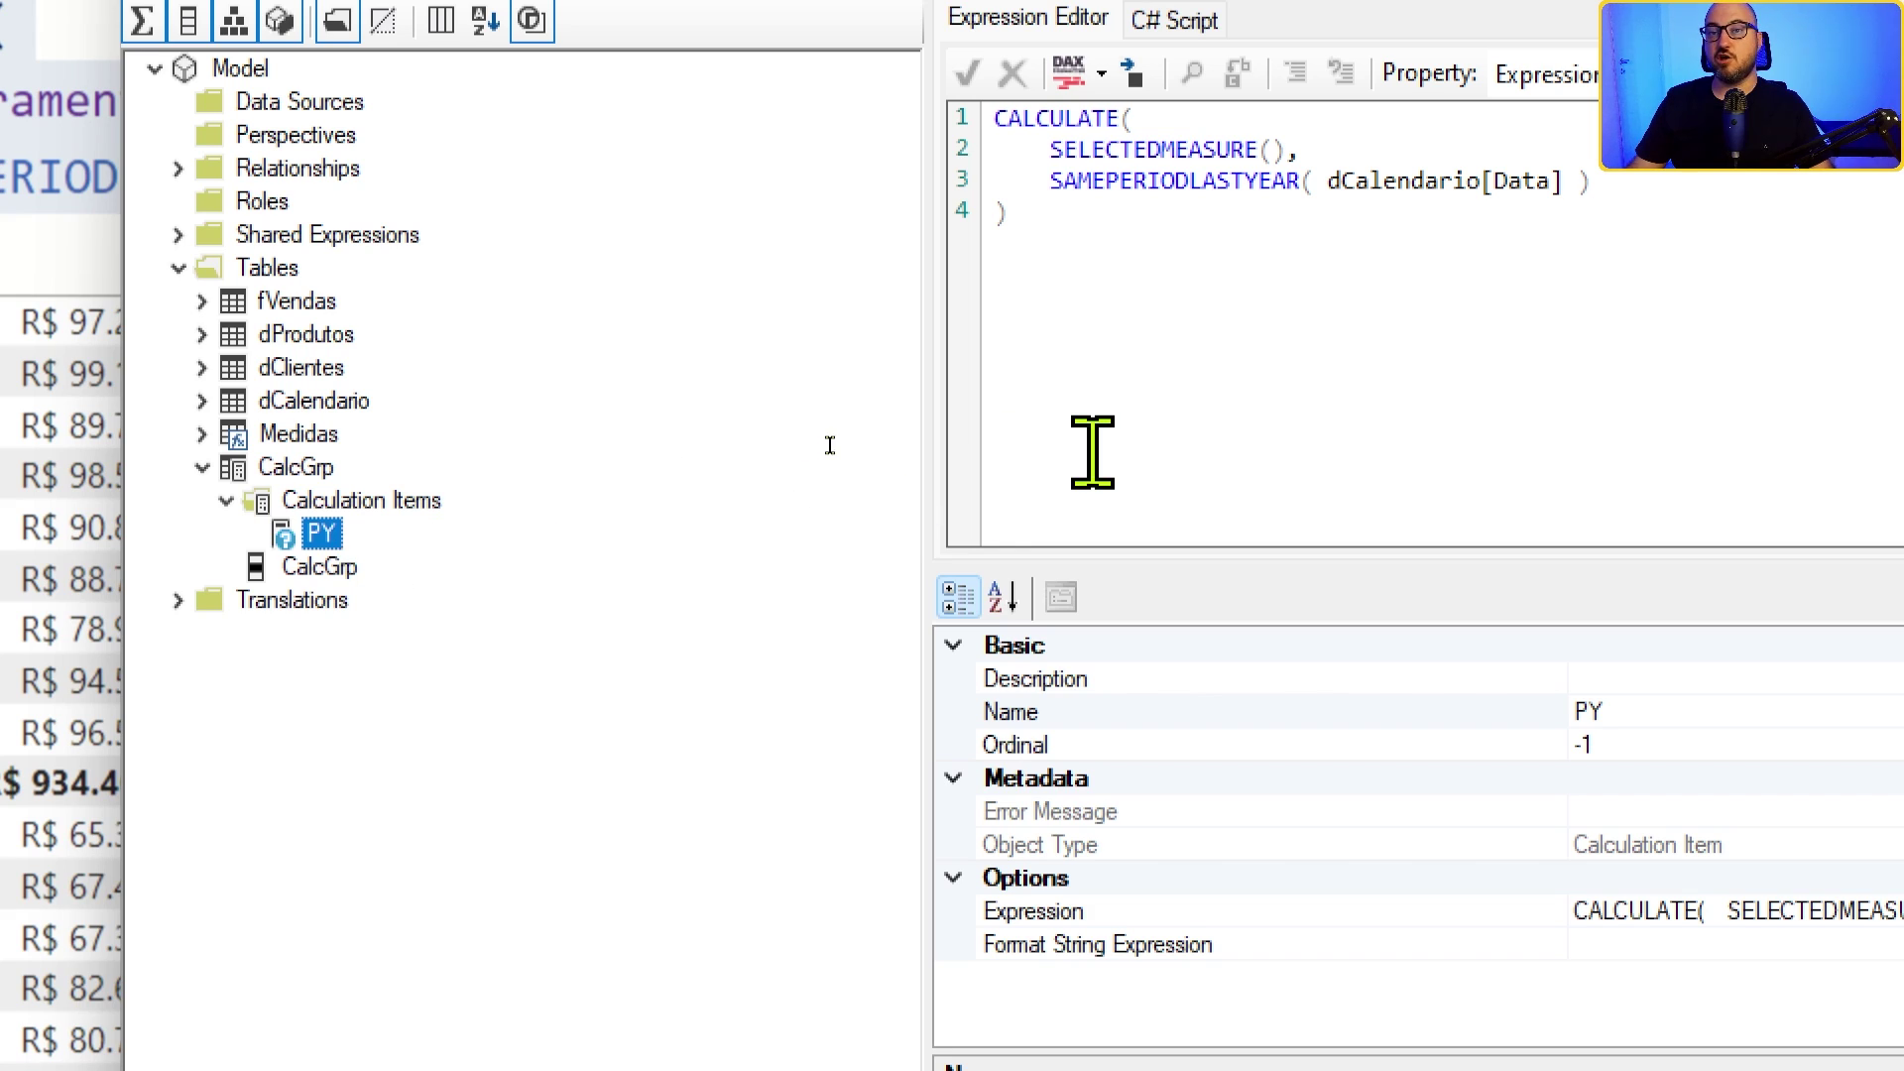
Step: Add a second calculation item to the CalcGrp calculation group and name it Atual
click(309, 501)
right_click(343, 495)
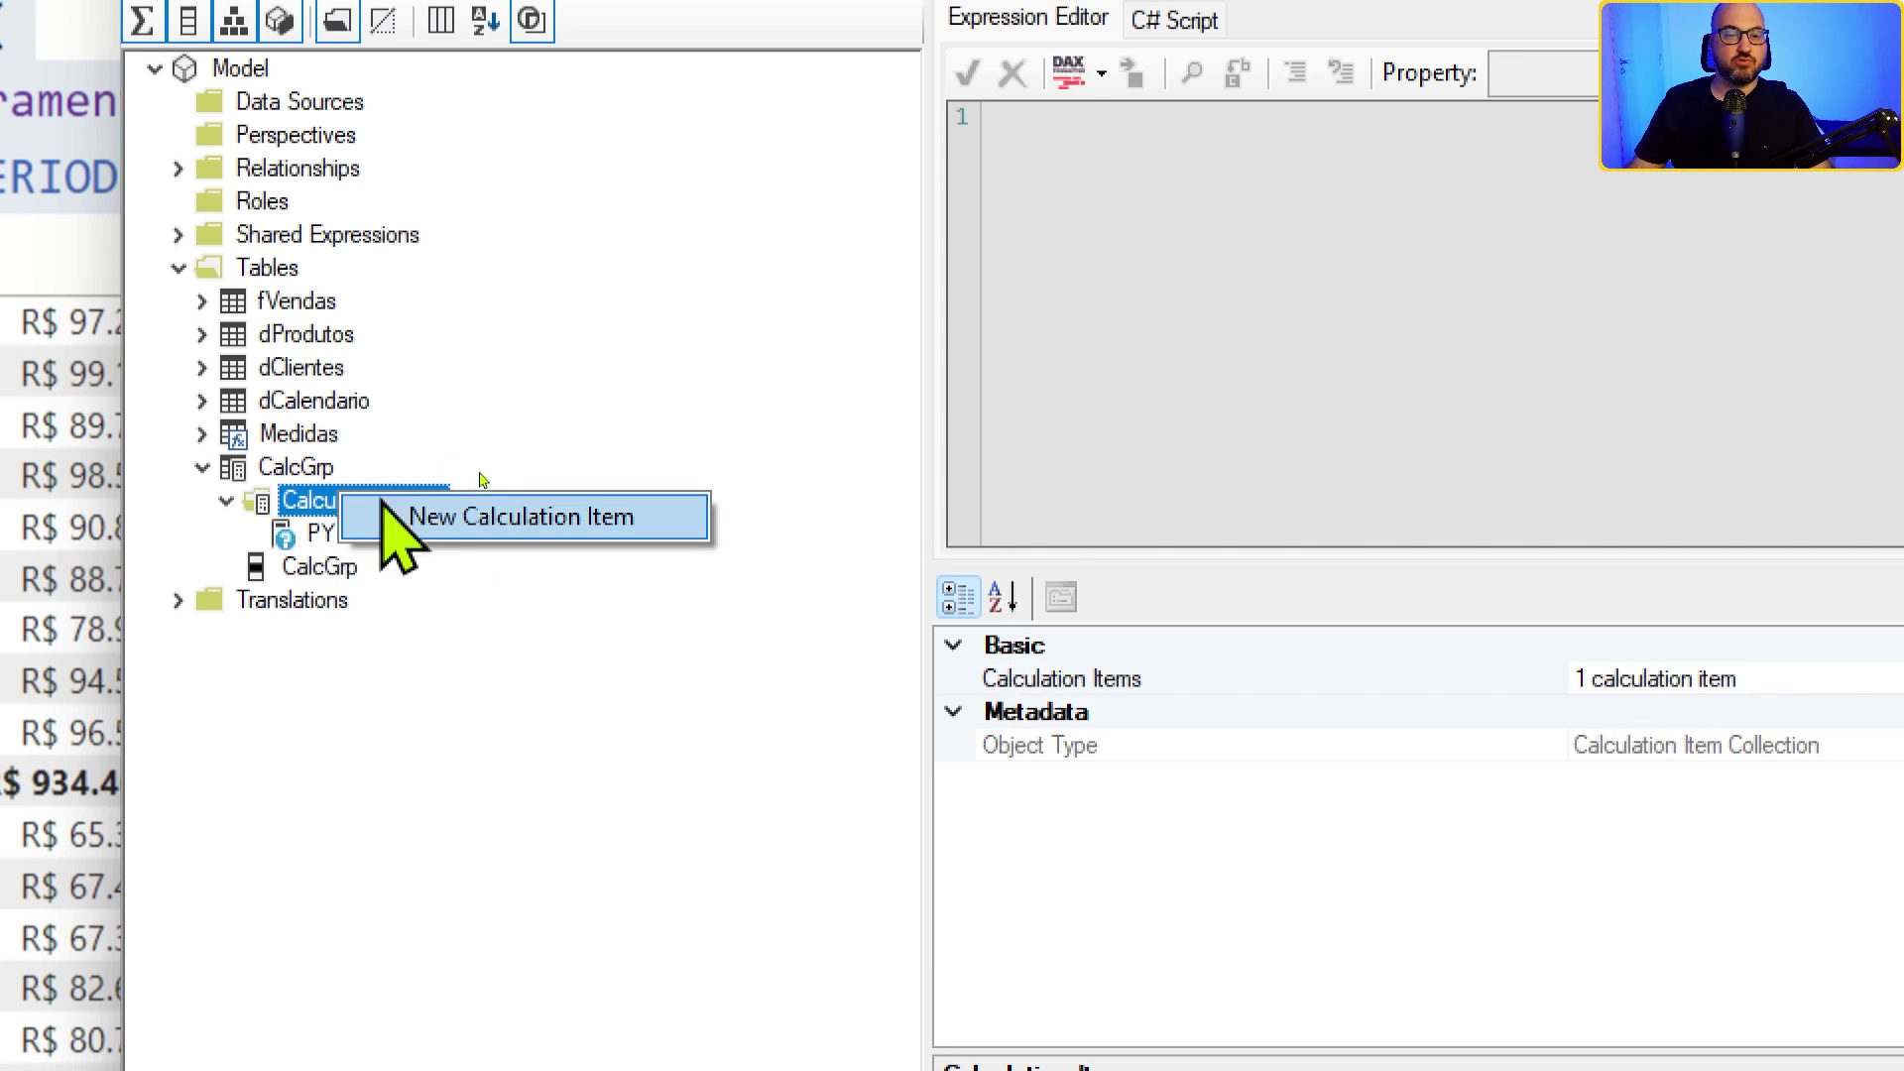
click(442, 518)
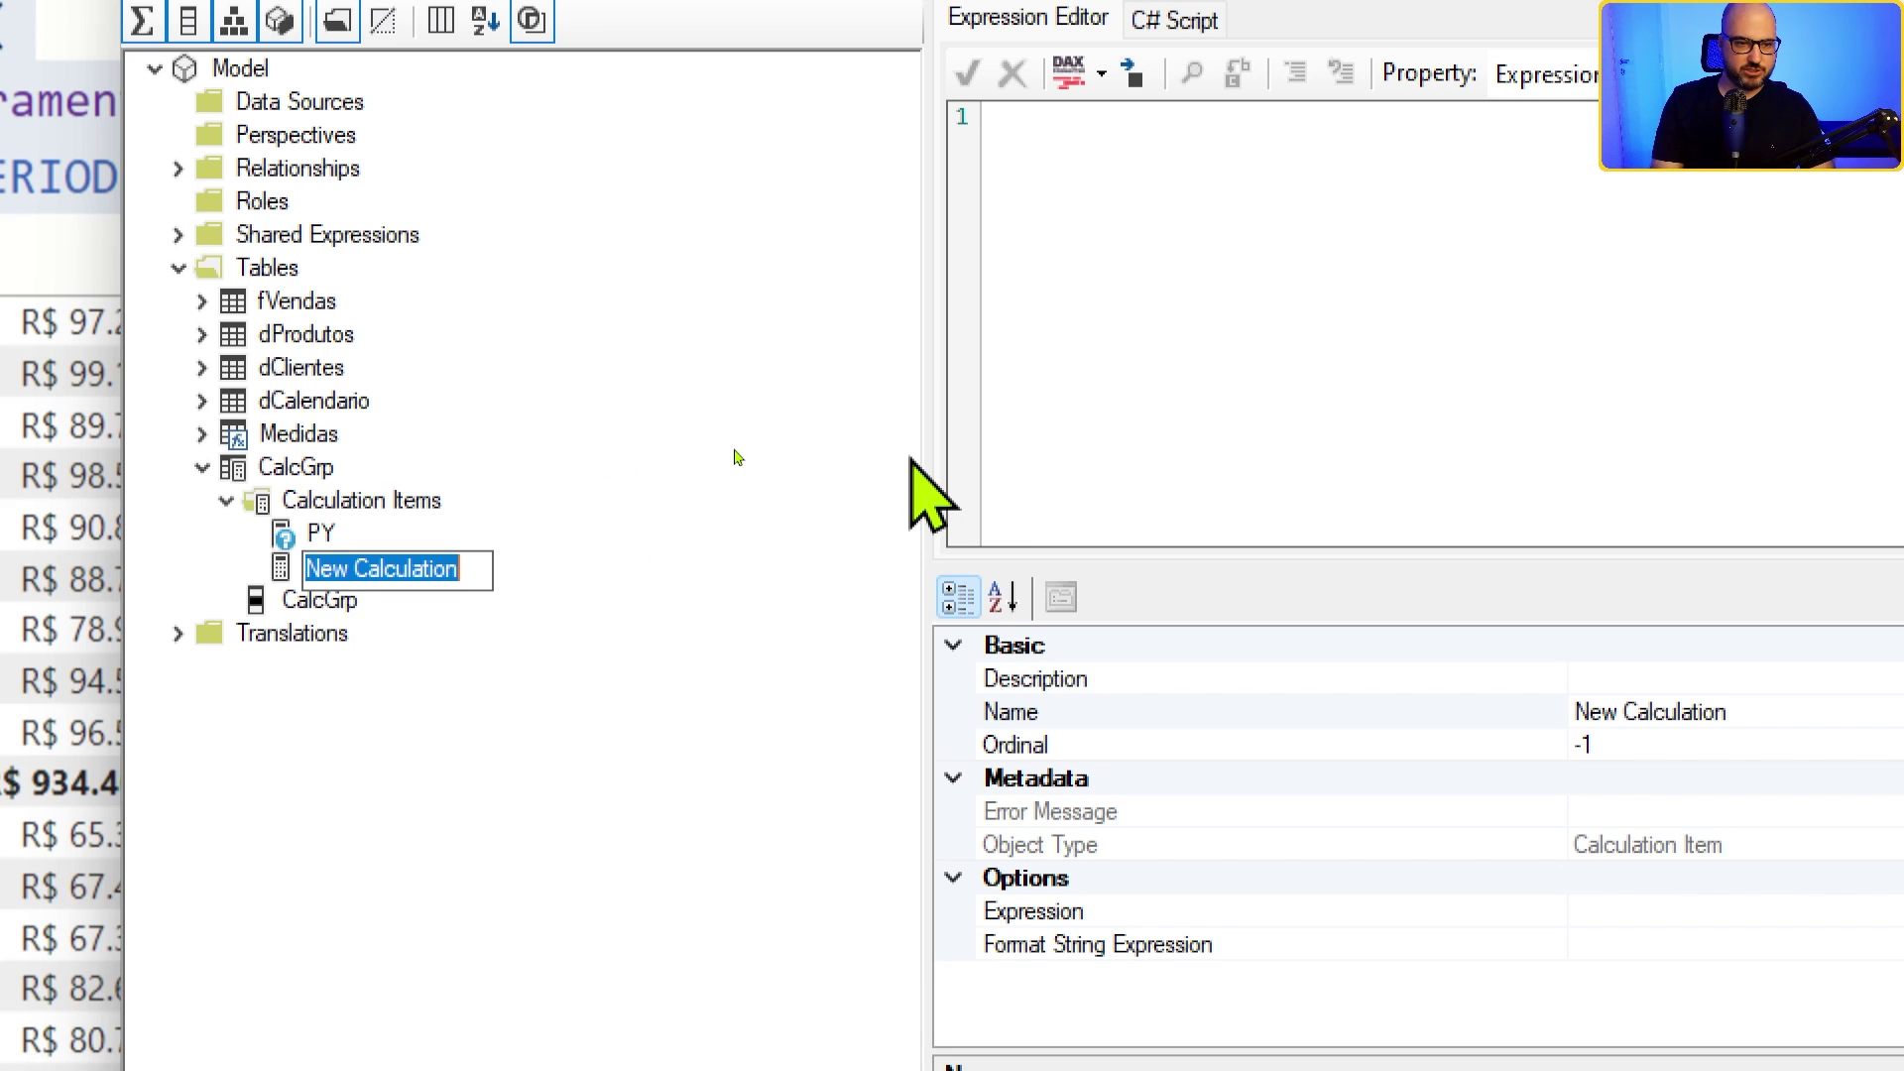
text(Atual)
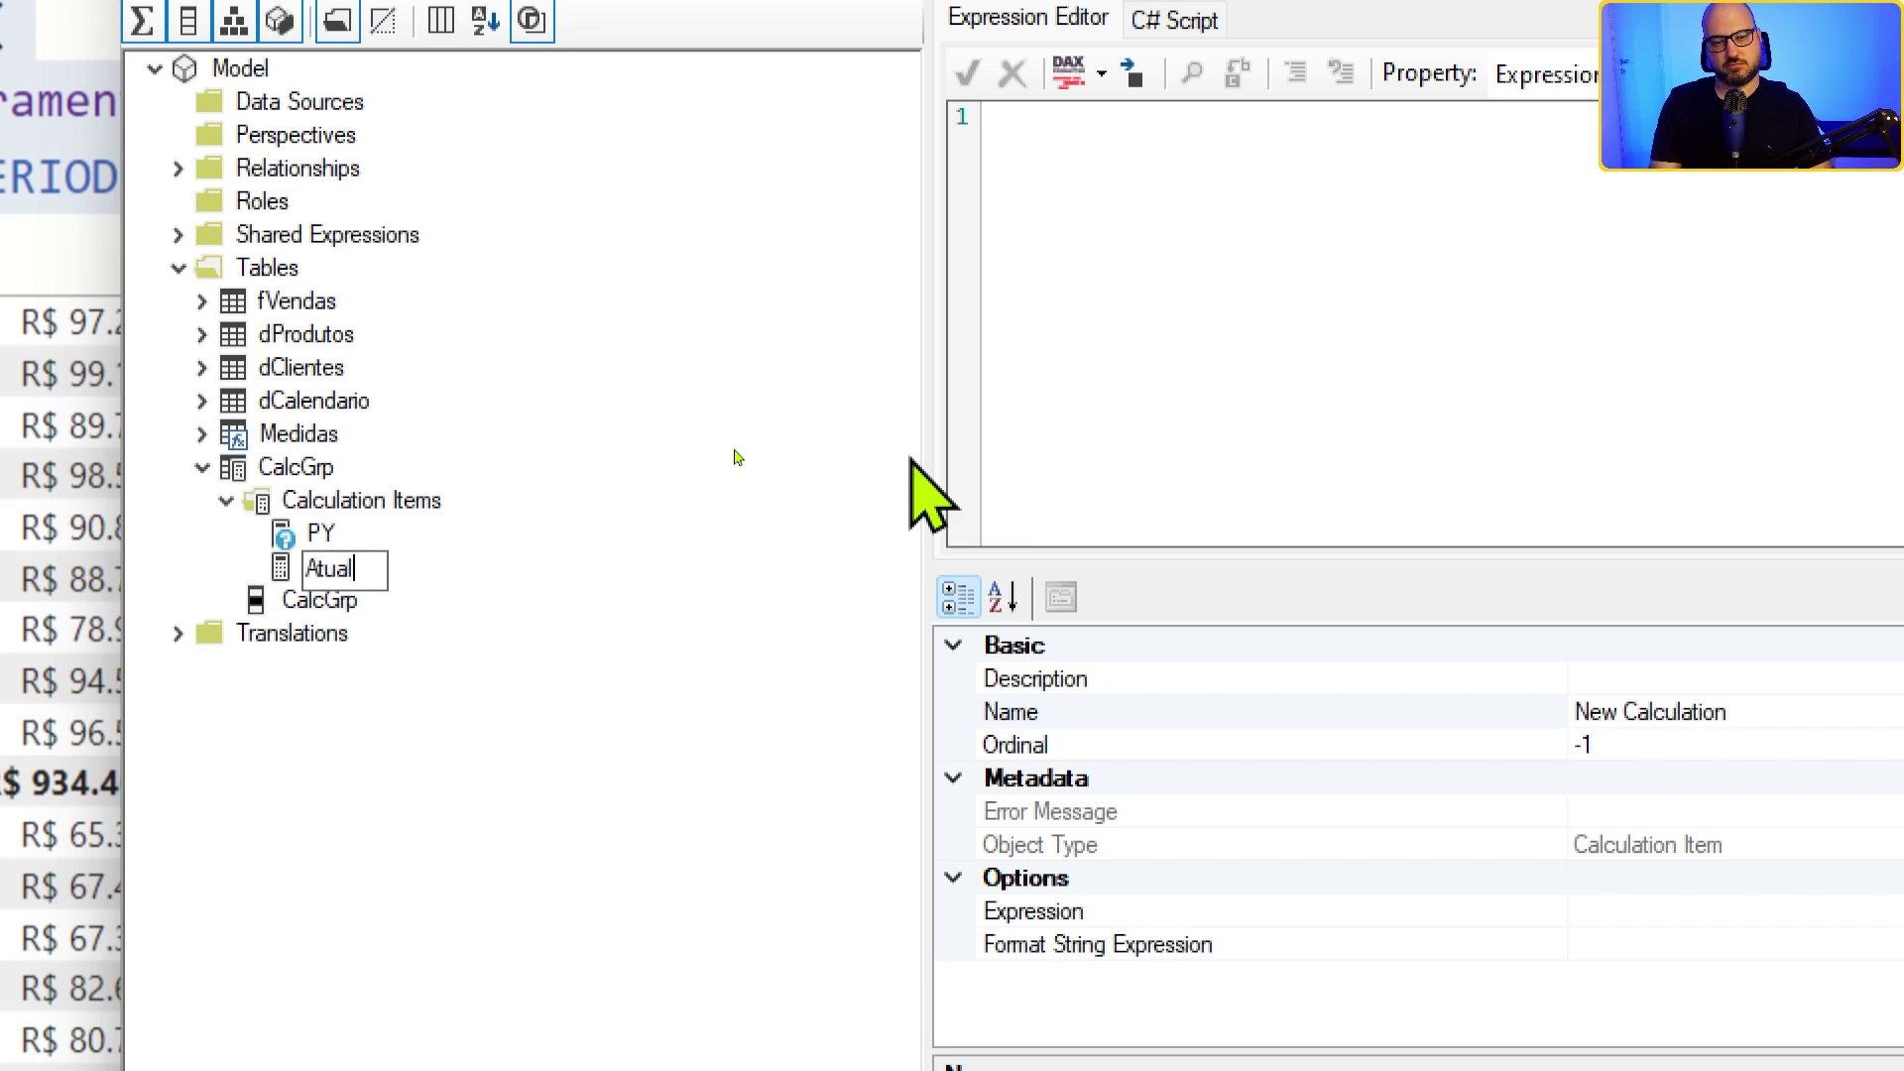
key(Return)
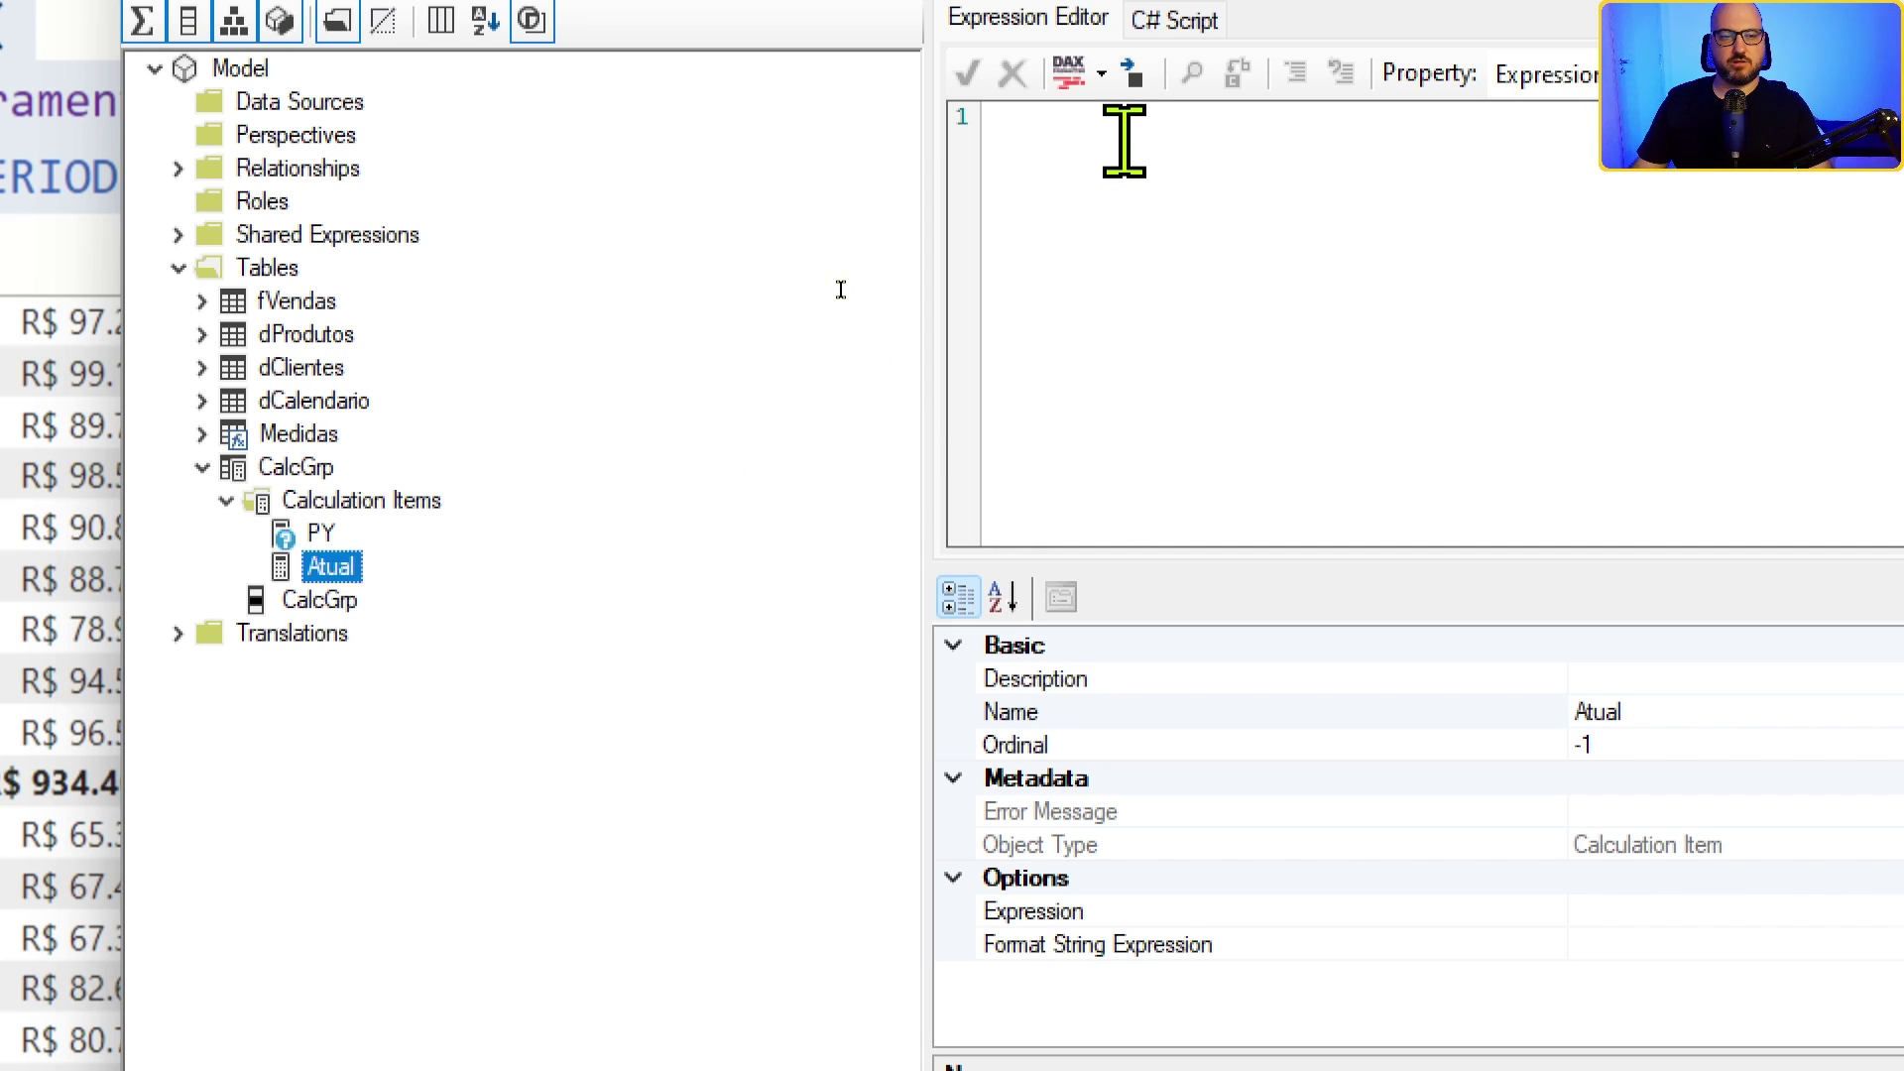
Step: Rename the Atual calculation item as Total
right_click(319, 566)
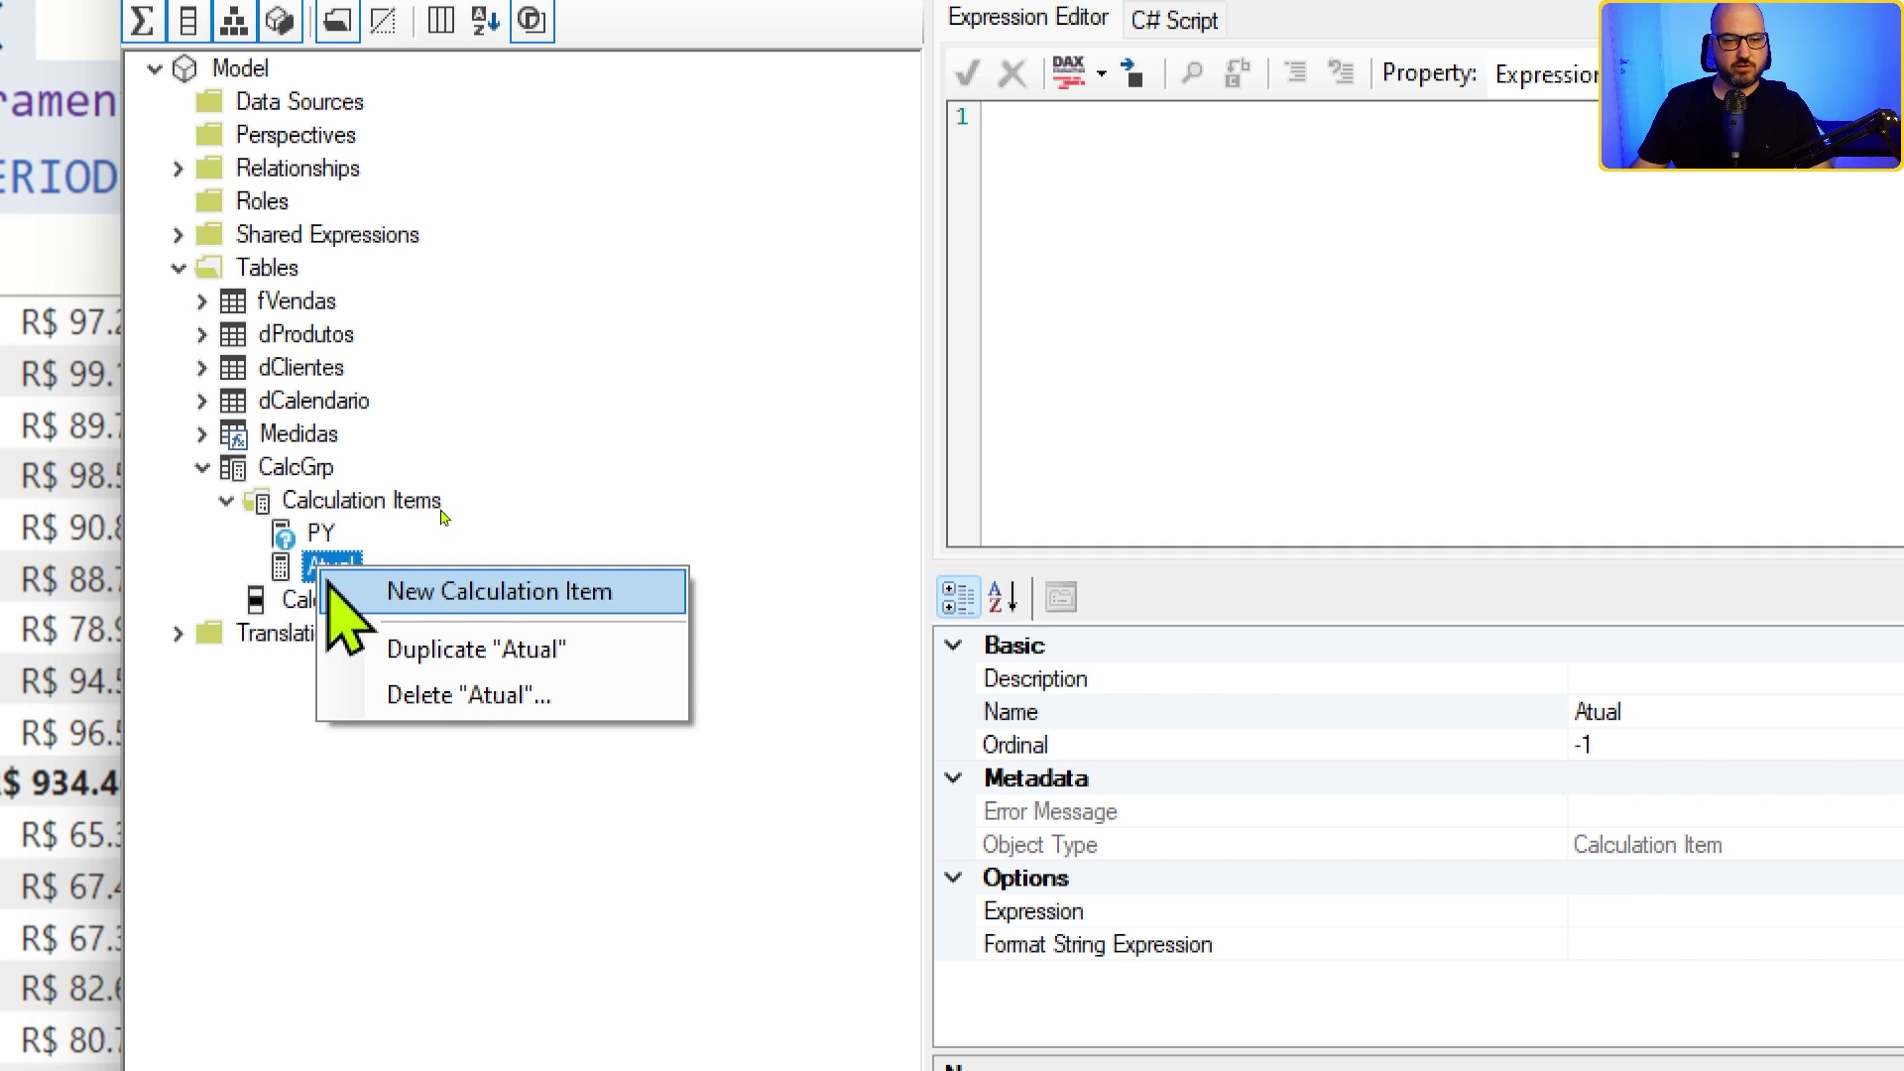
click(504, 491)
click(327, 568)
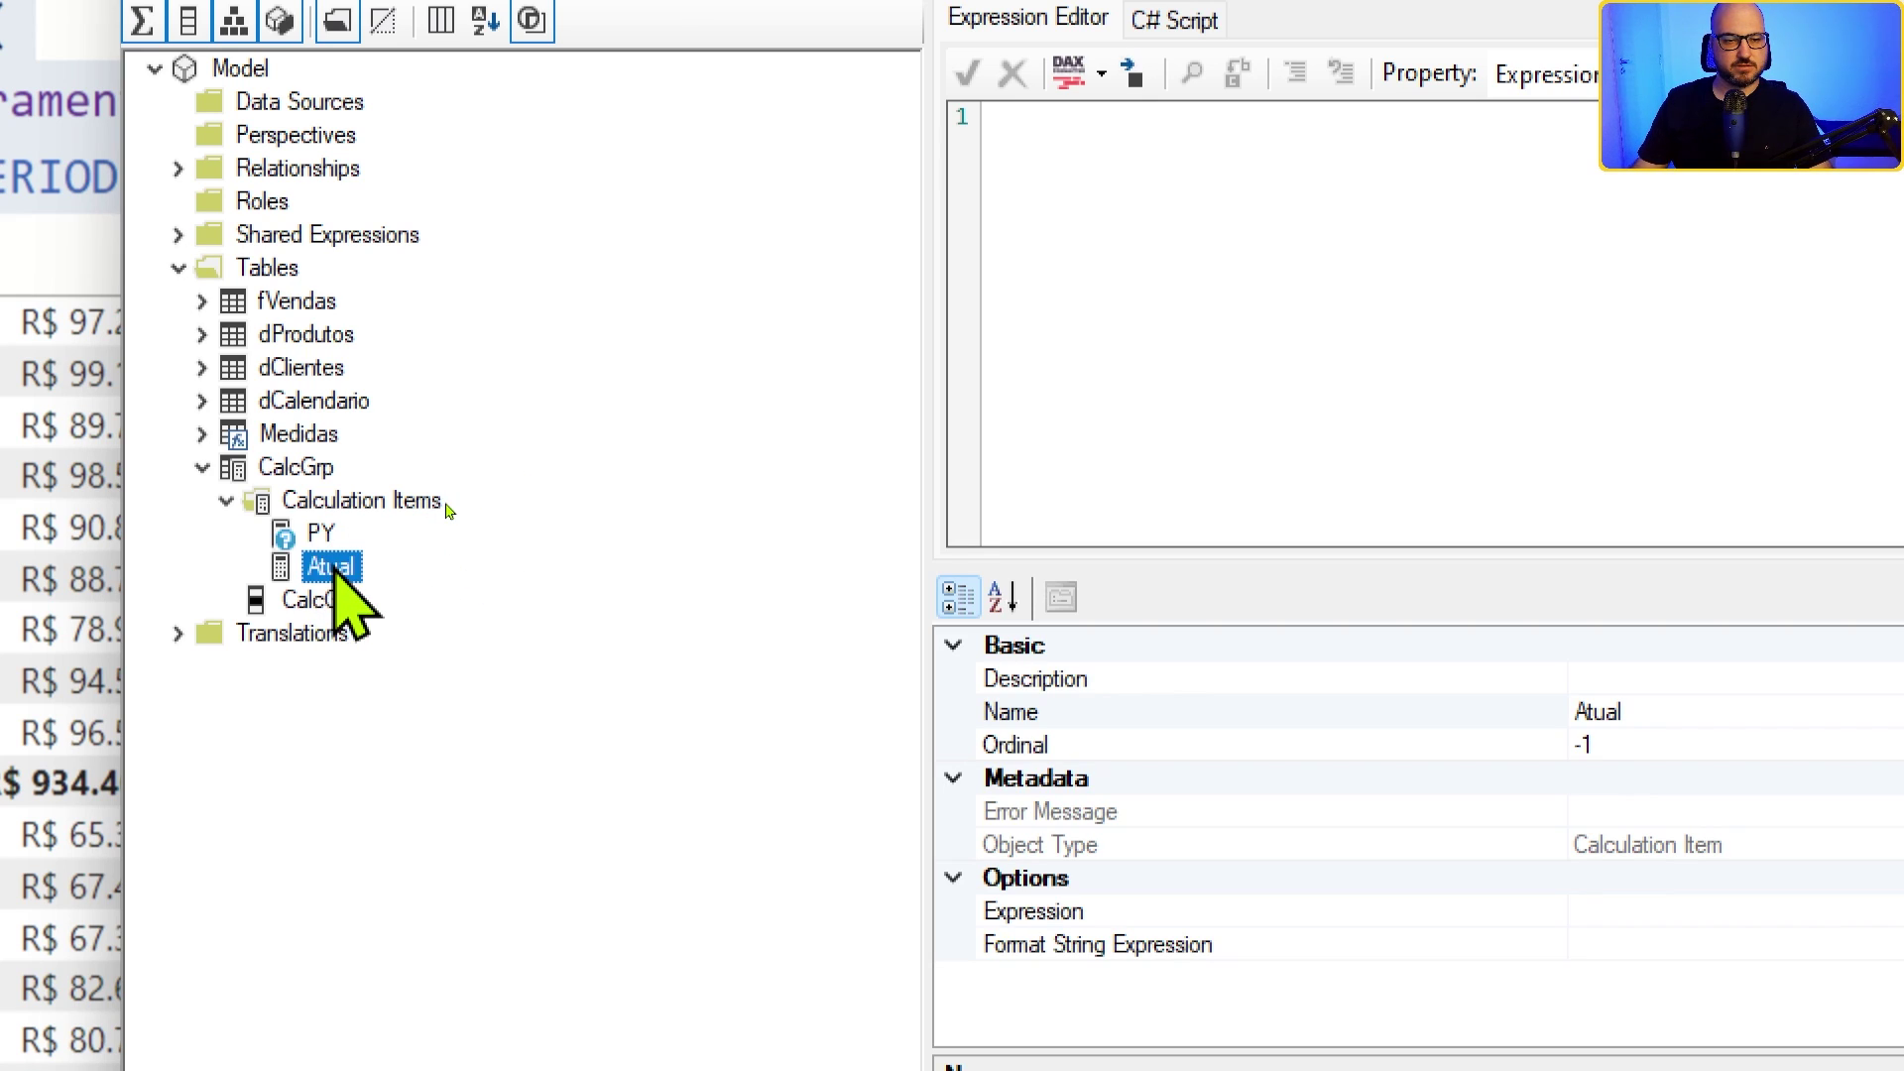
click(332, 568)
text(Total)
key(Return)
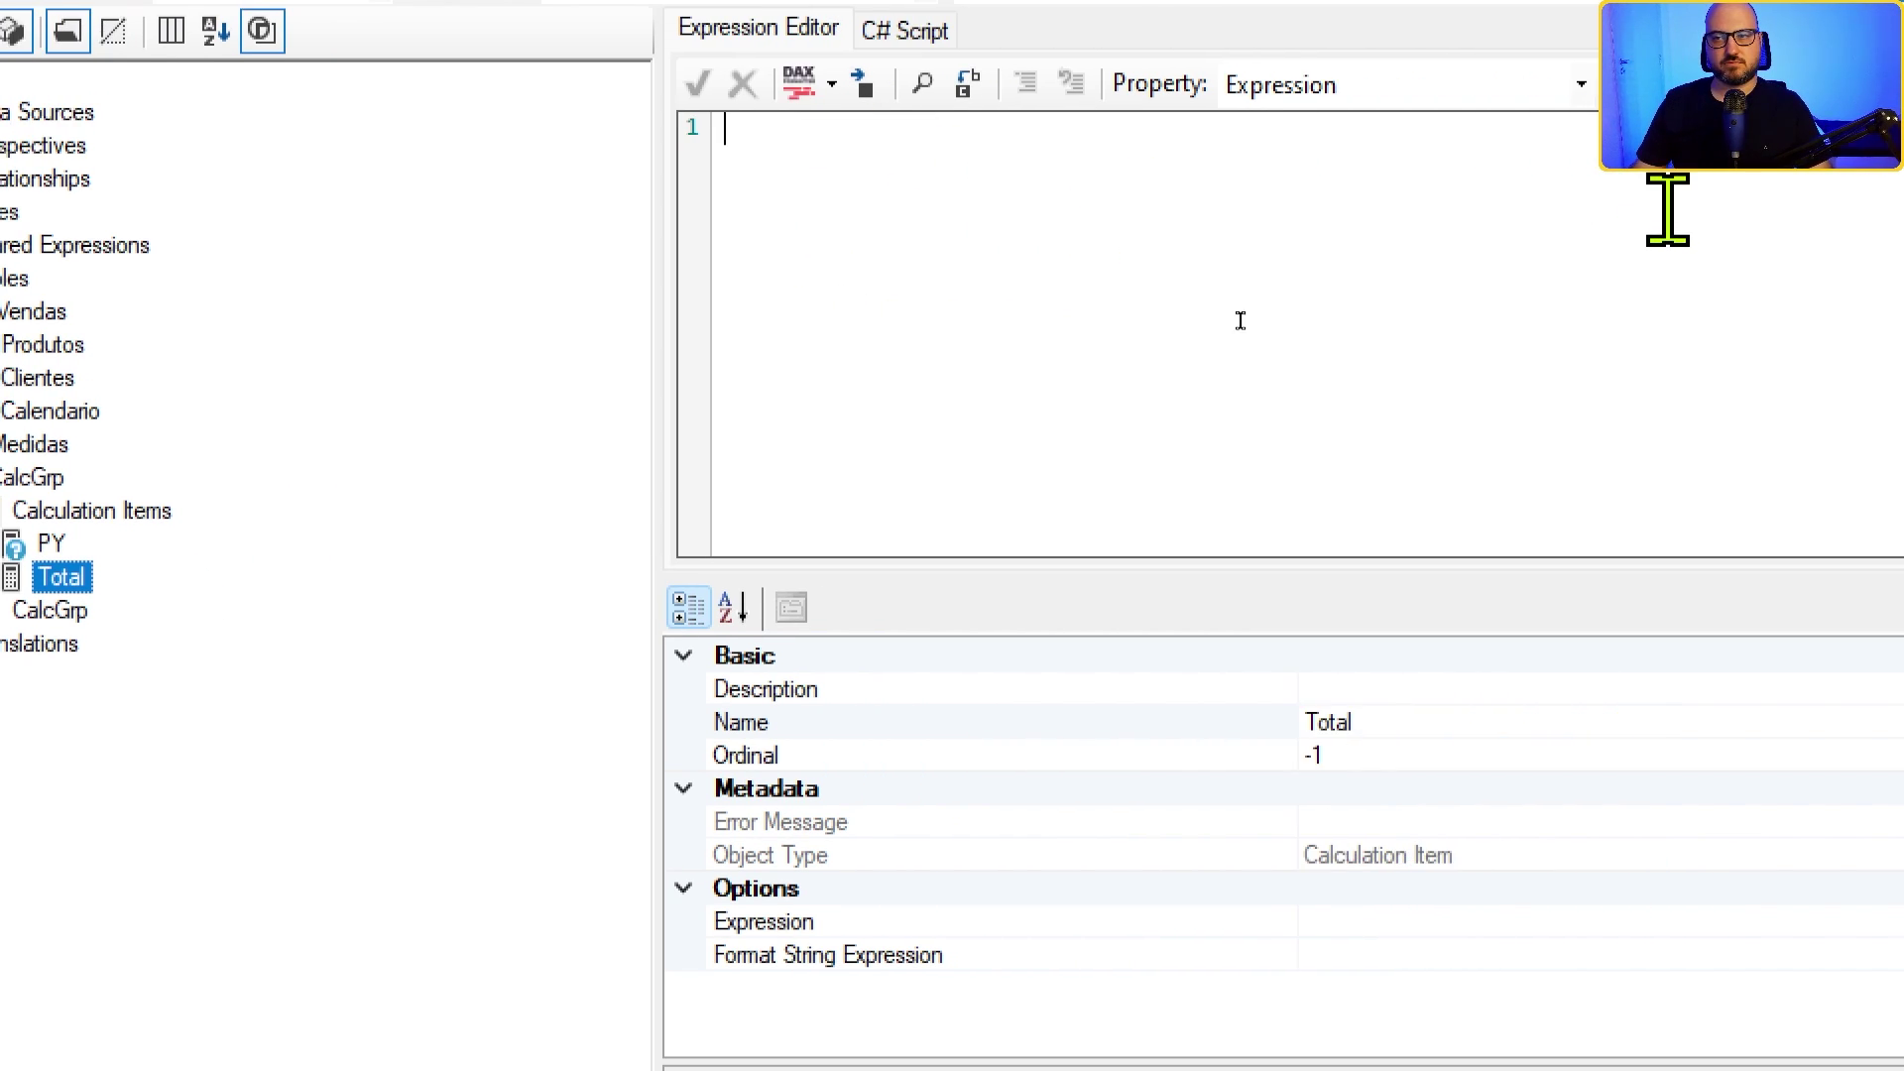
Step: Set the Total calculation item's expression to SELECTEDMEASURE() and accept the change
text(SEL)
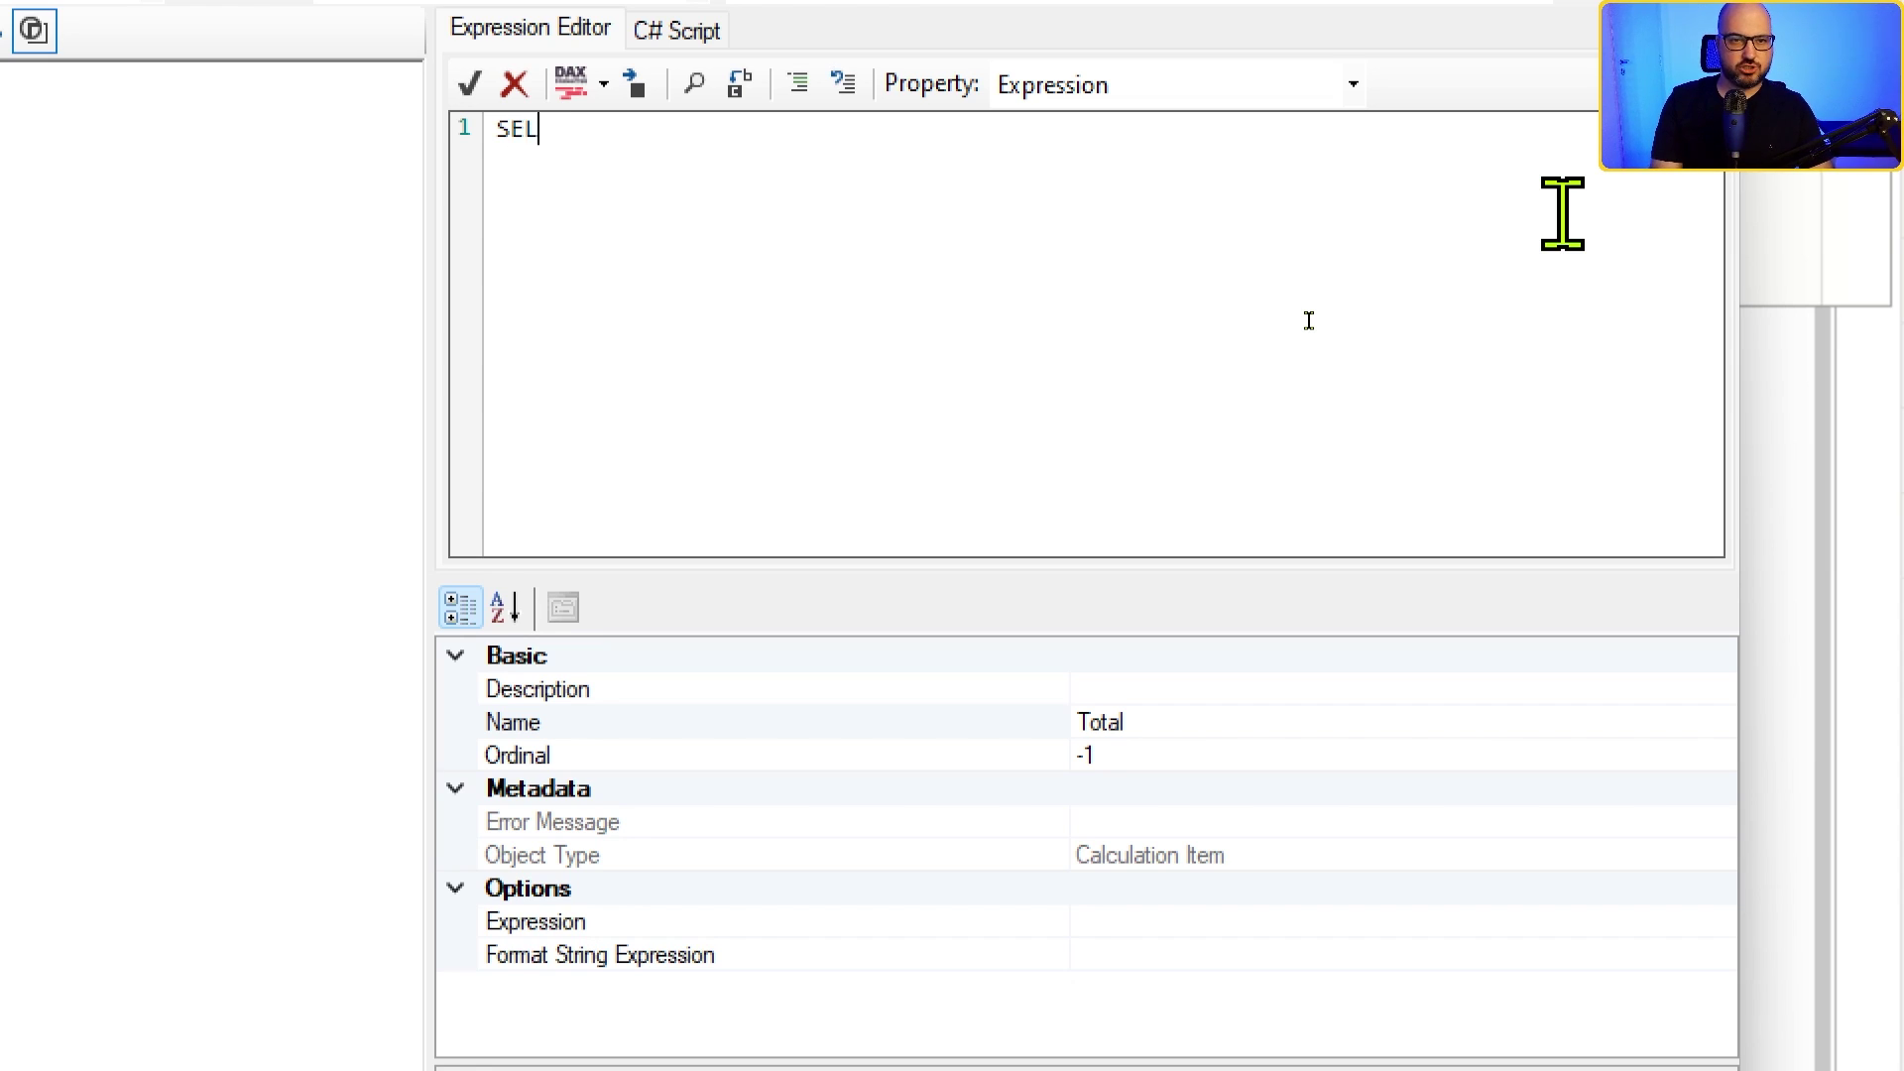
text(ECTEDMEASURT)
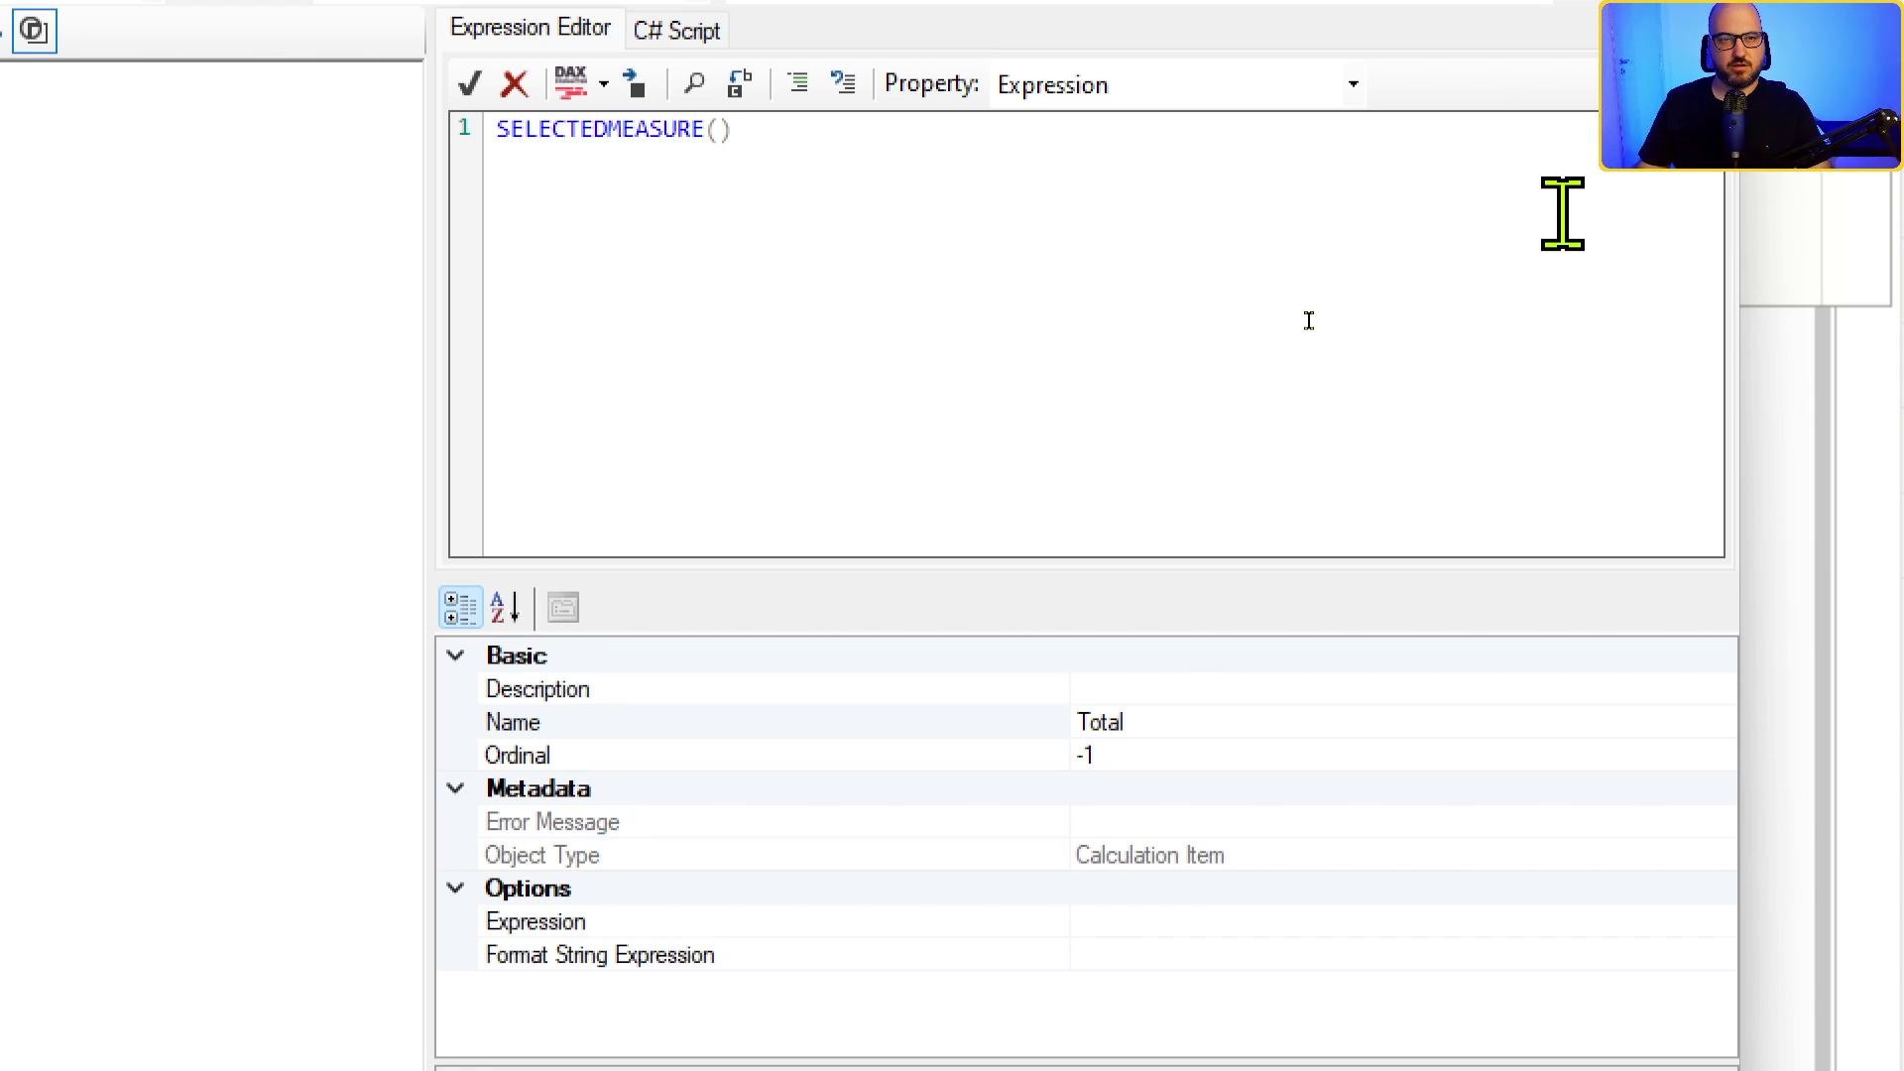
click(469, 84)
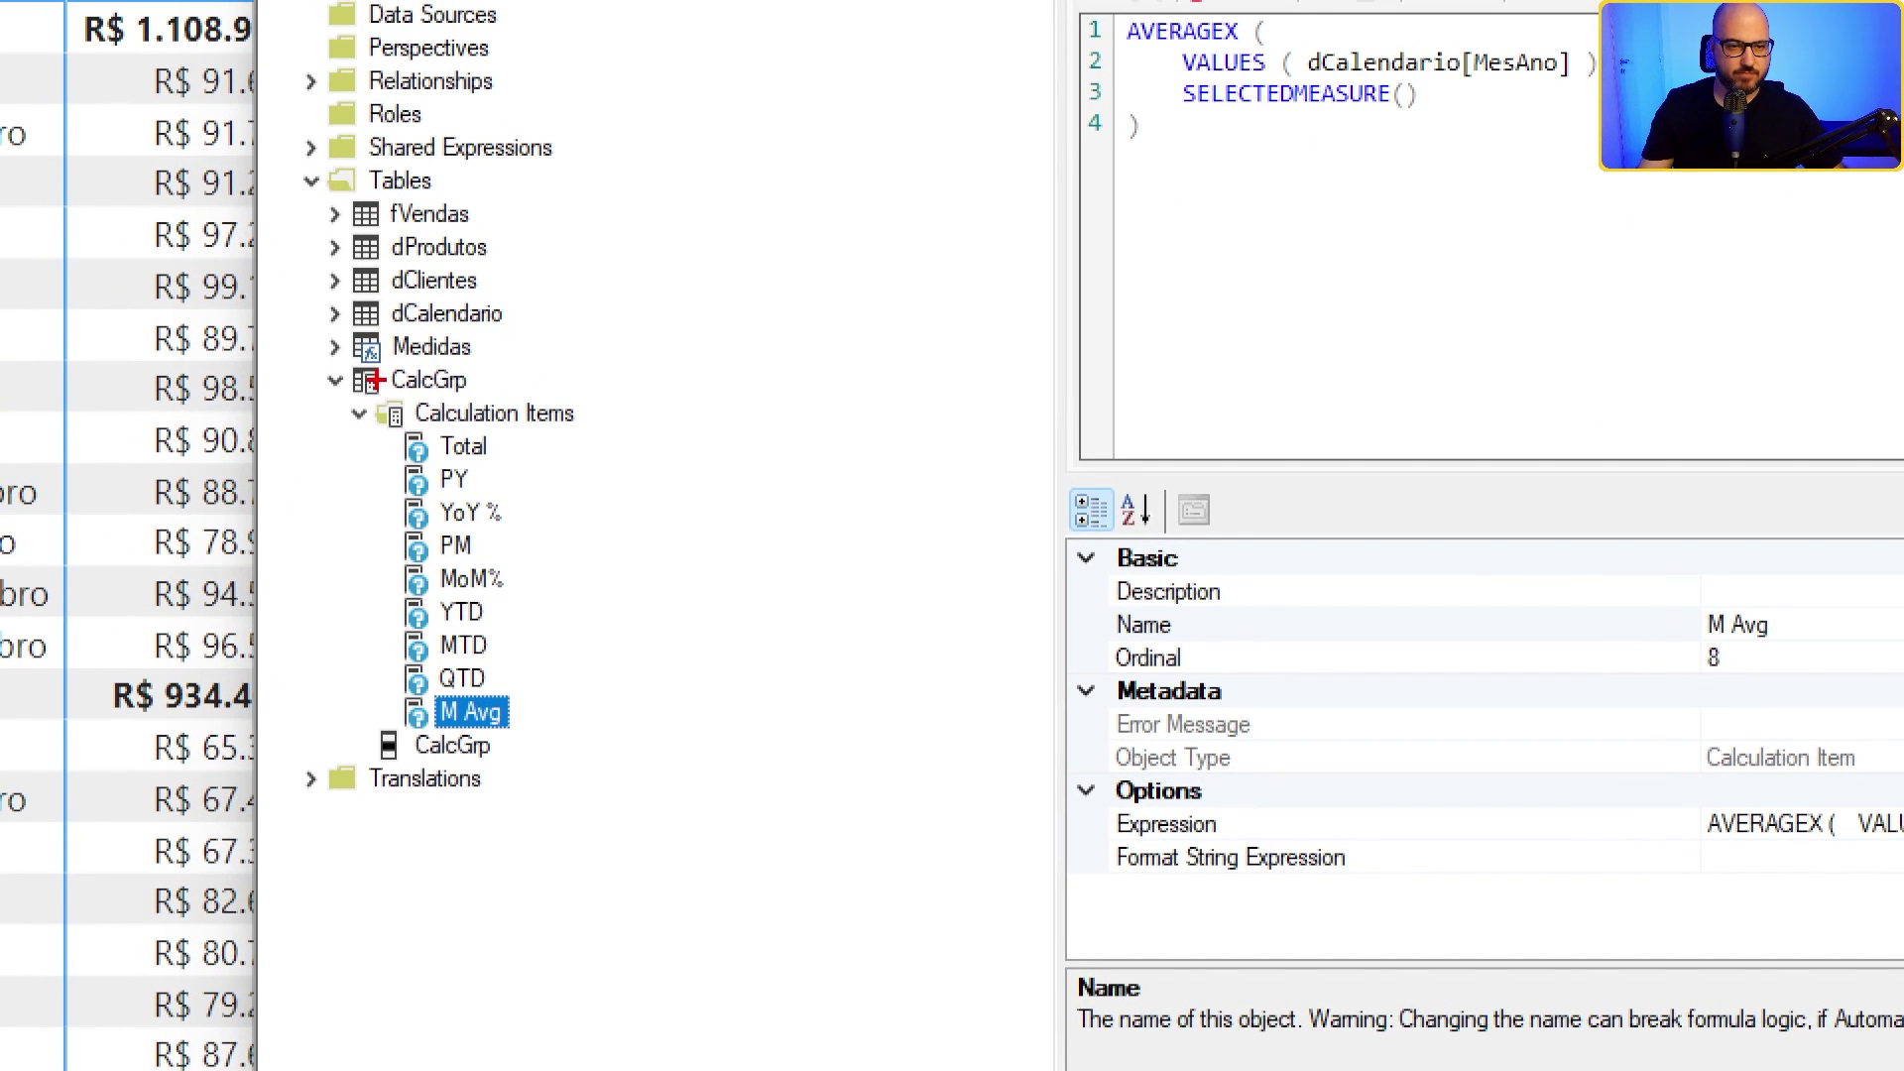
Step: Review the DAX expression of each CalcGrp calculation item, from Total and PY through YoY %, PM, MoM%, YTD, MTD, QTD and M Avg
drag(353, 394, 573, 803)
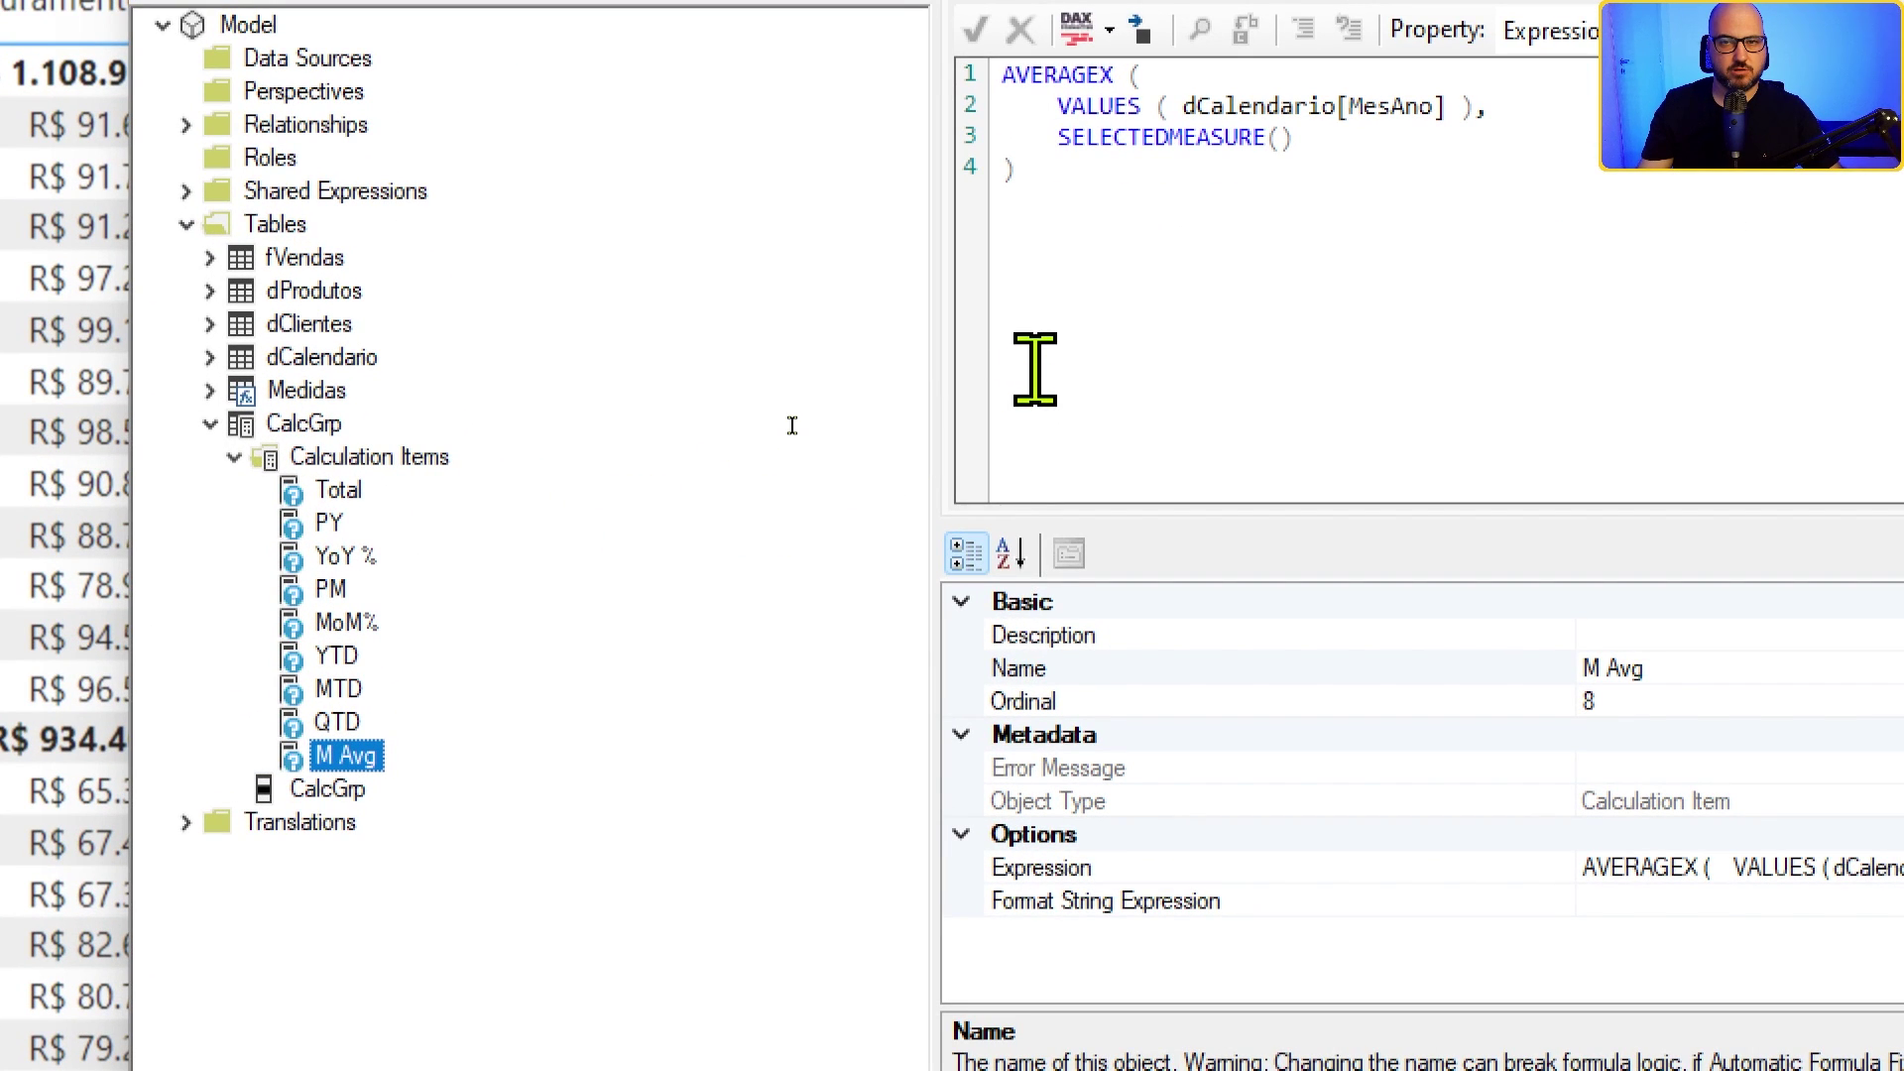
click(338, 489)
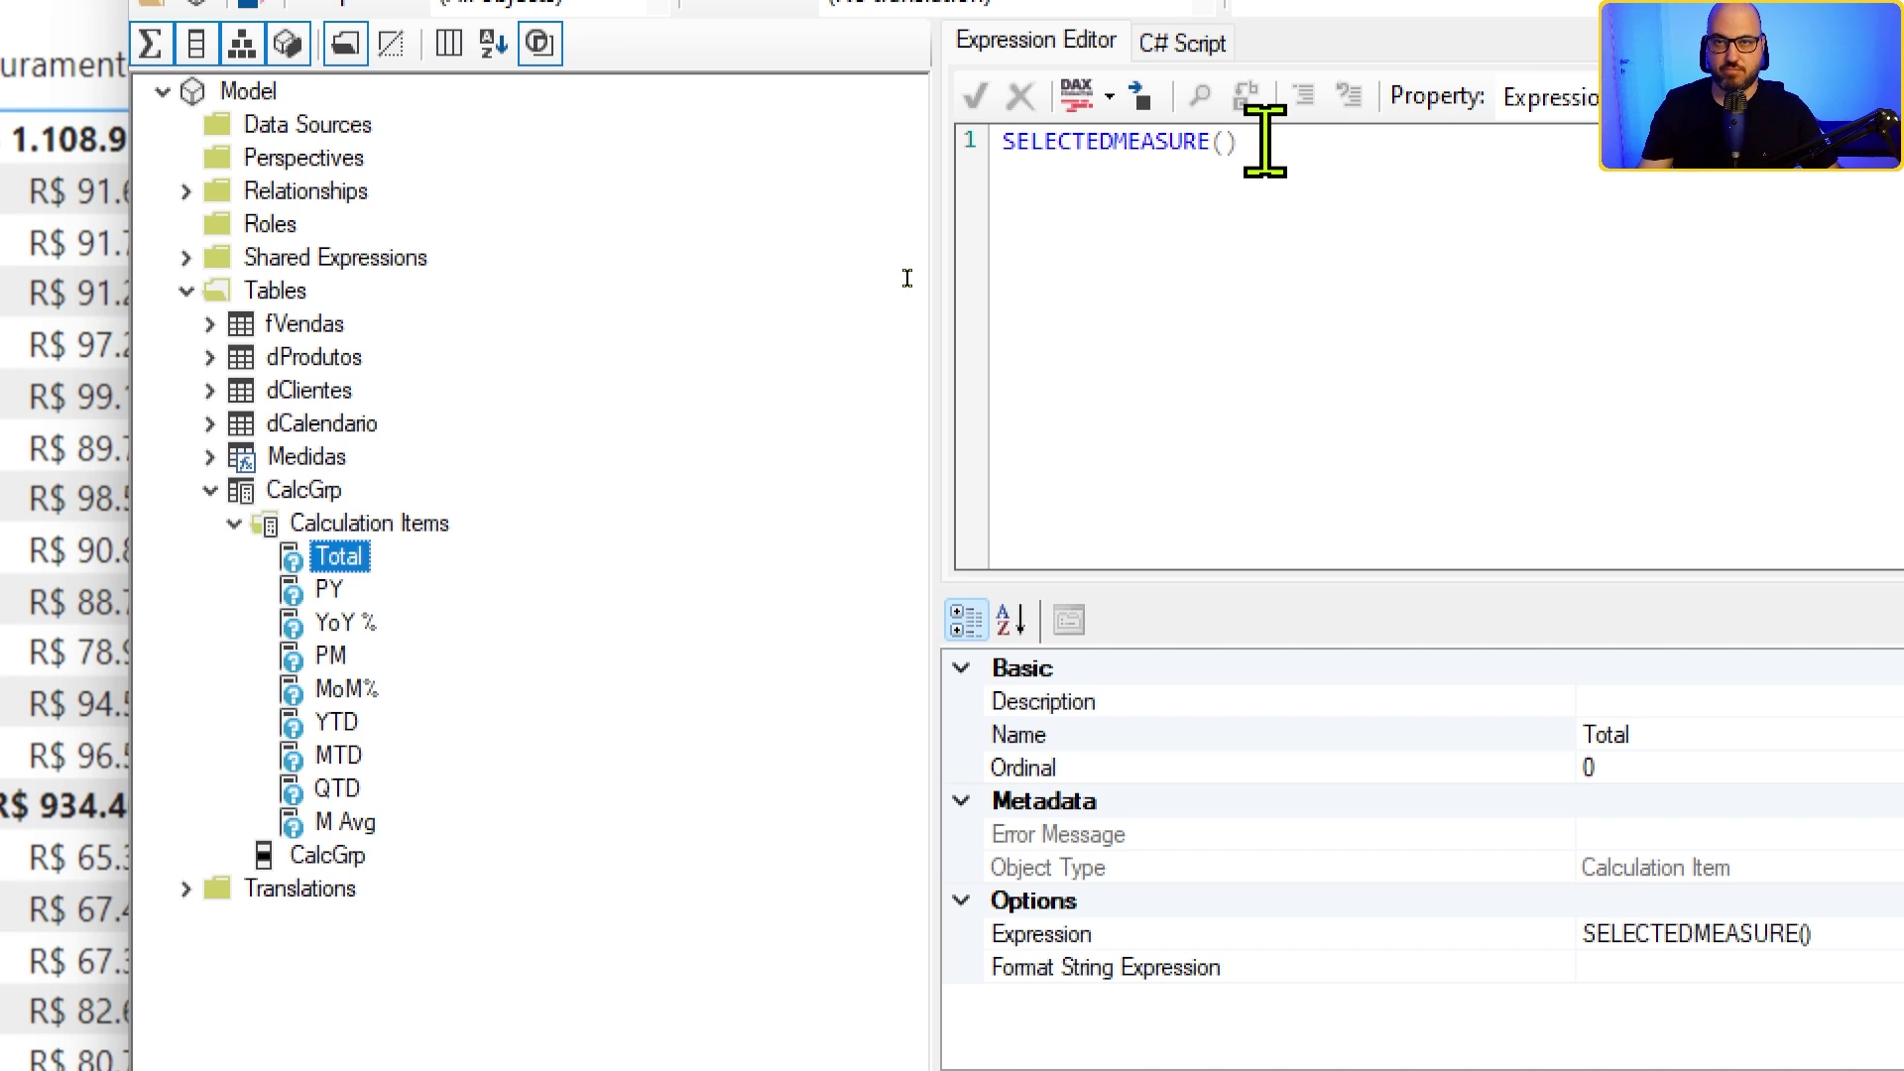
click(350, 592)
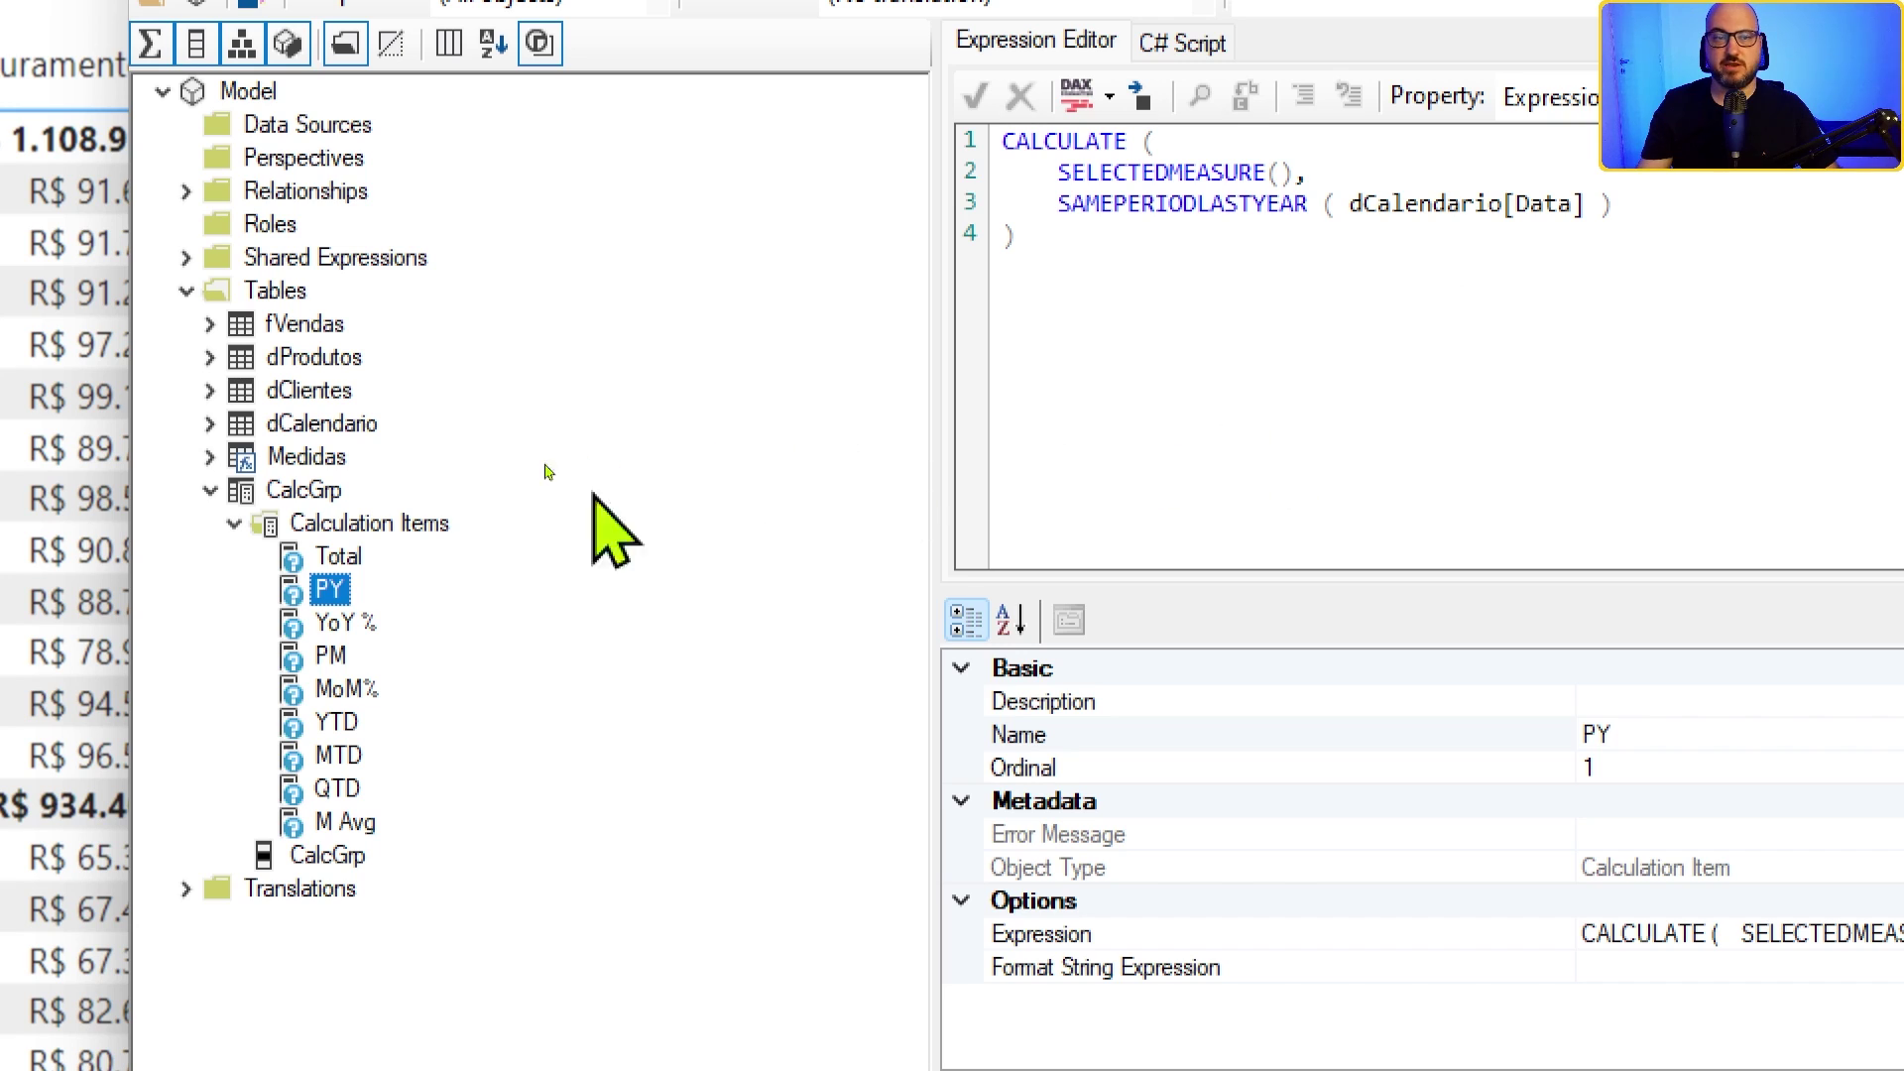
click(341, 625)
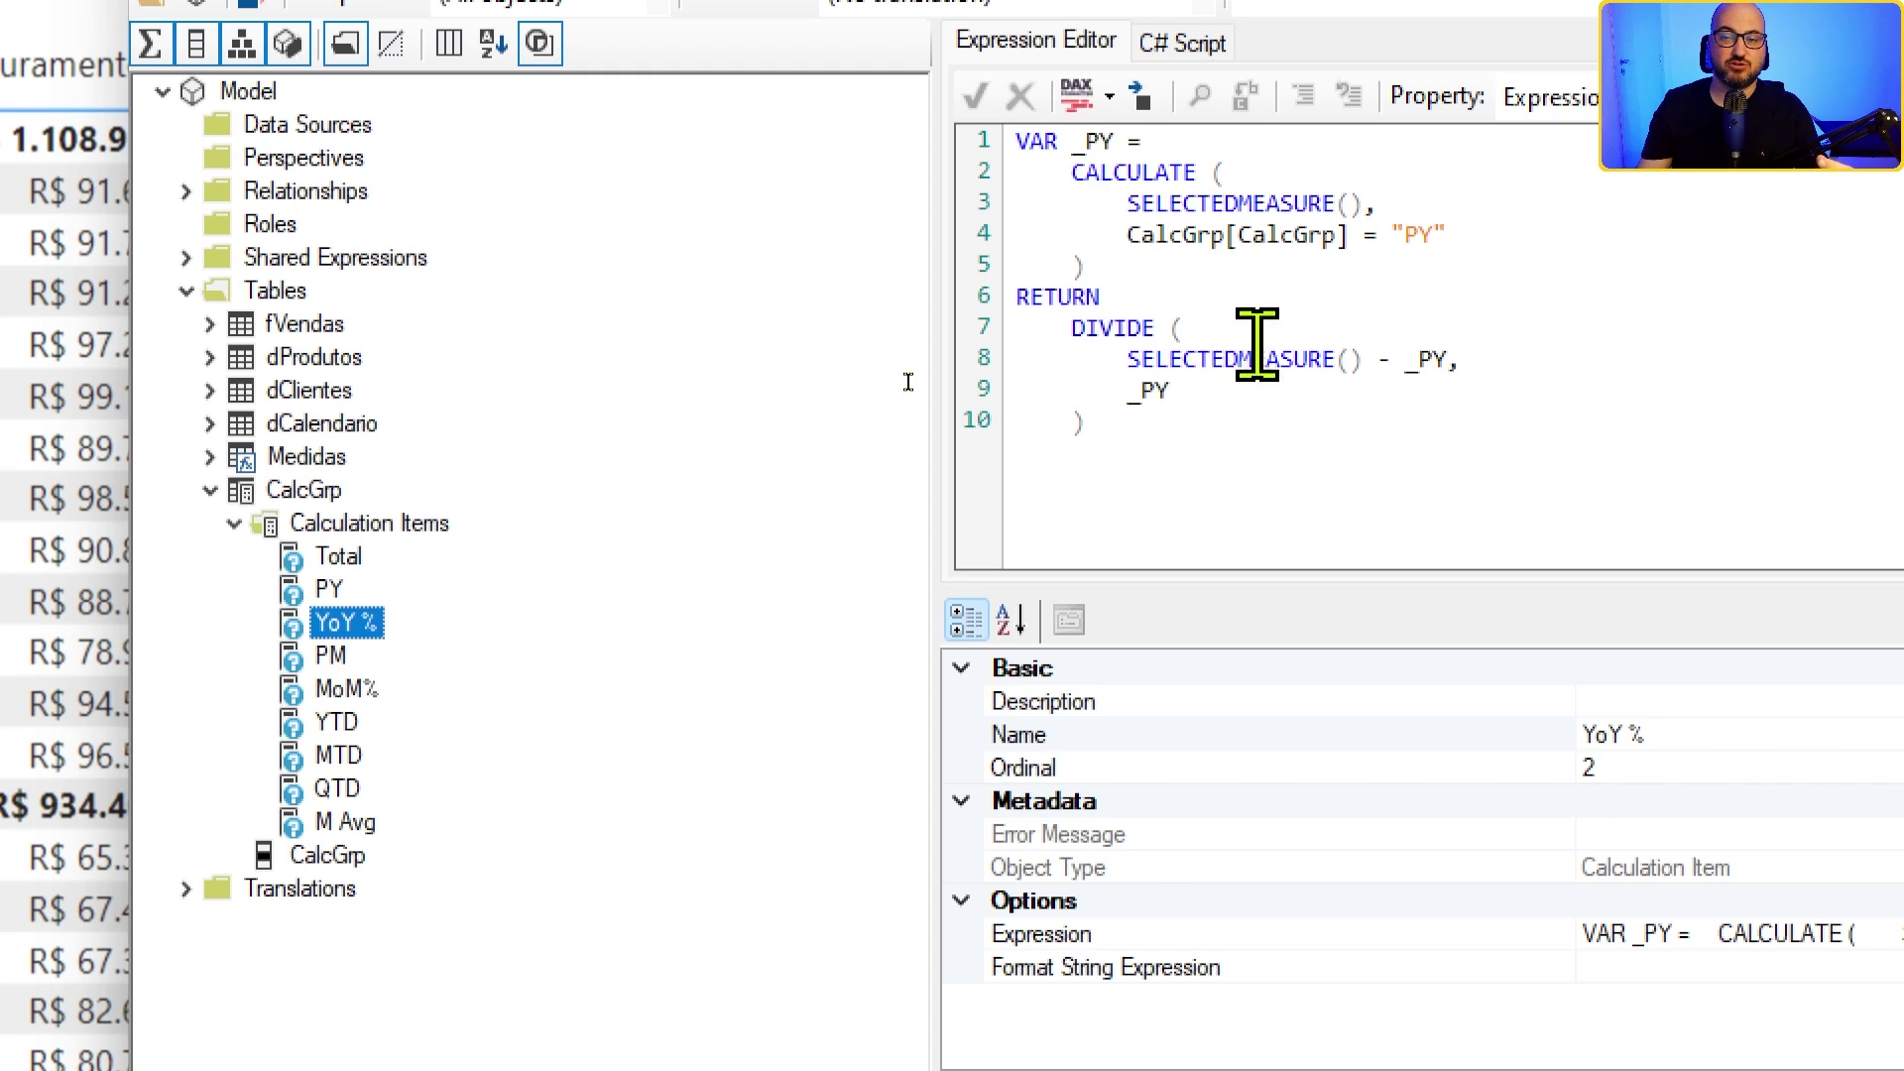
click(331, 655)
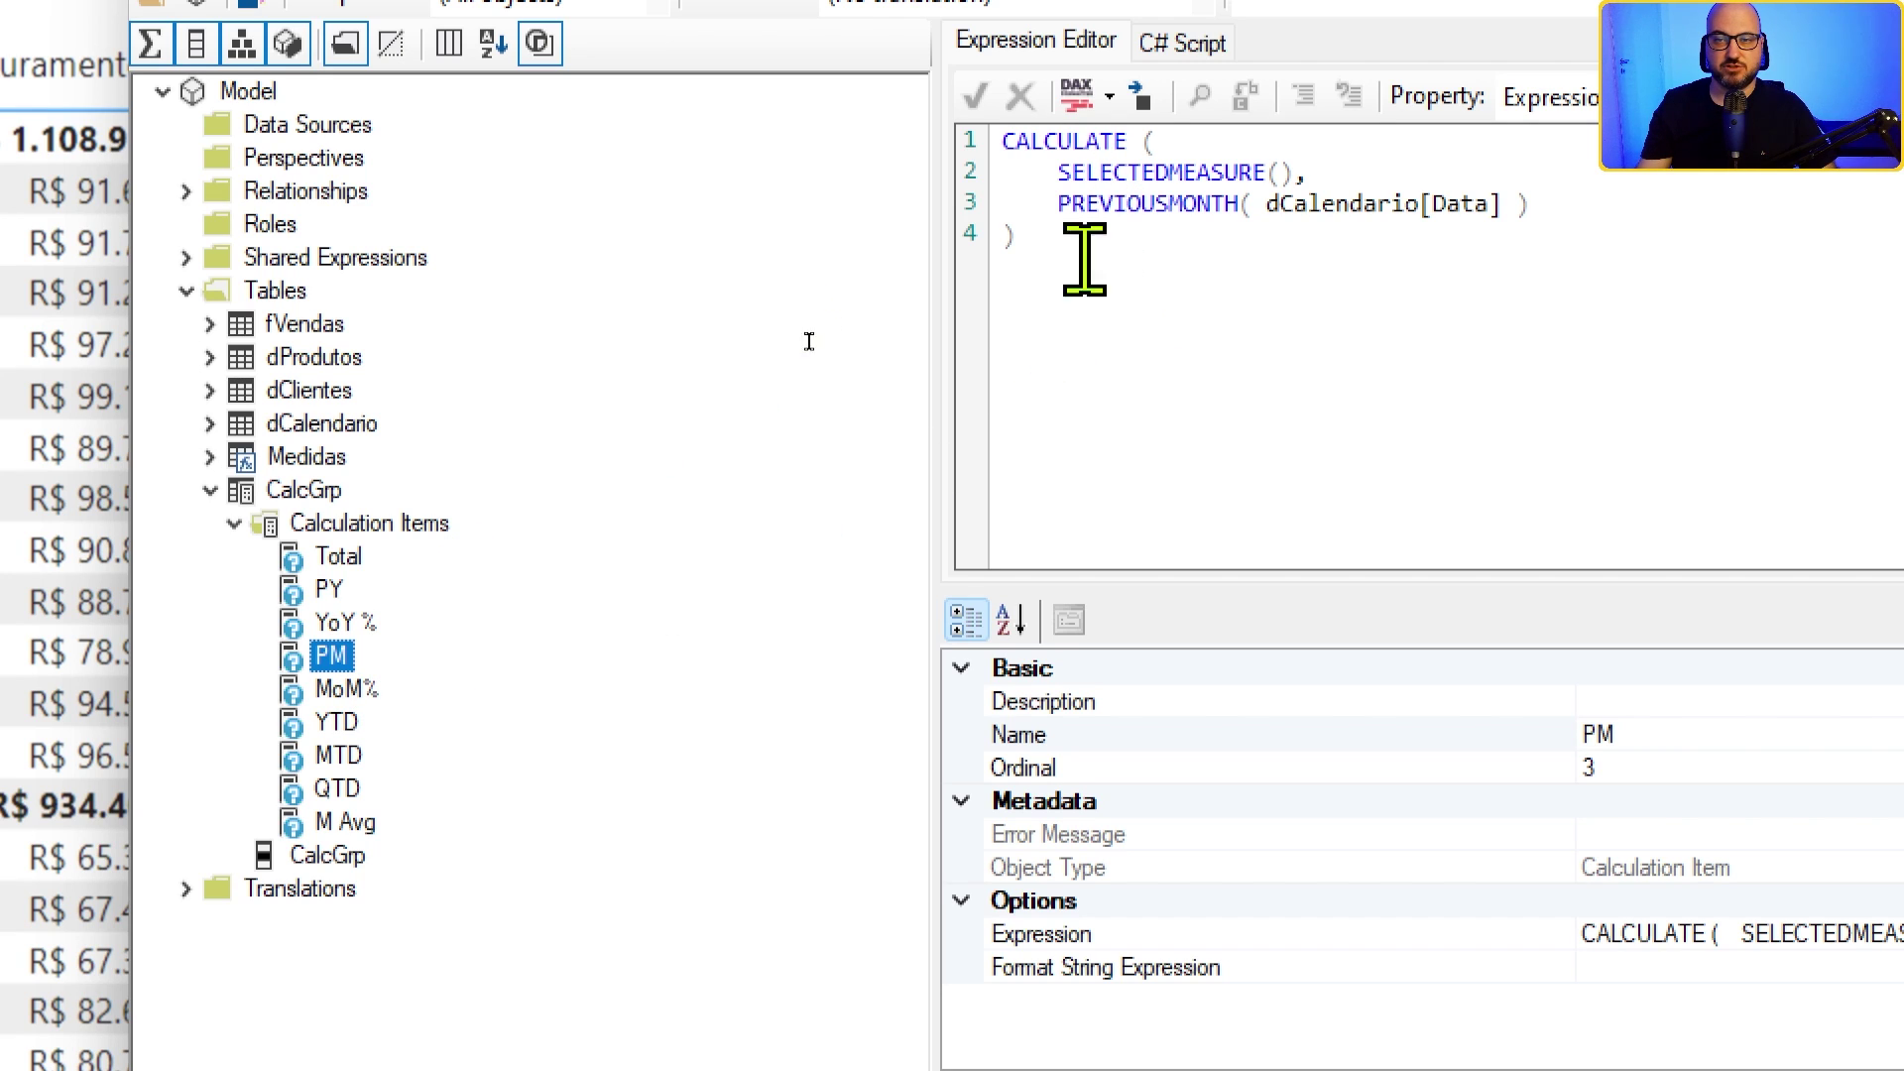
click(349, 686)
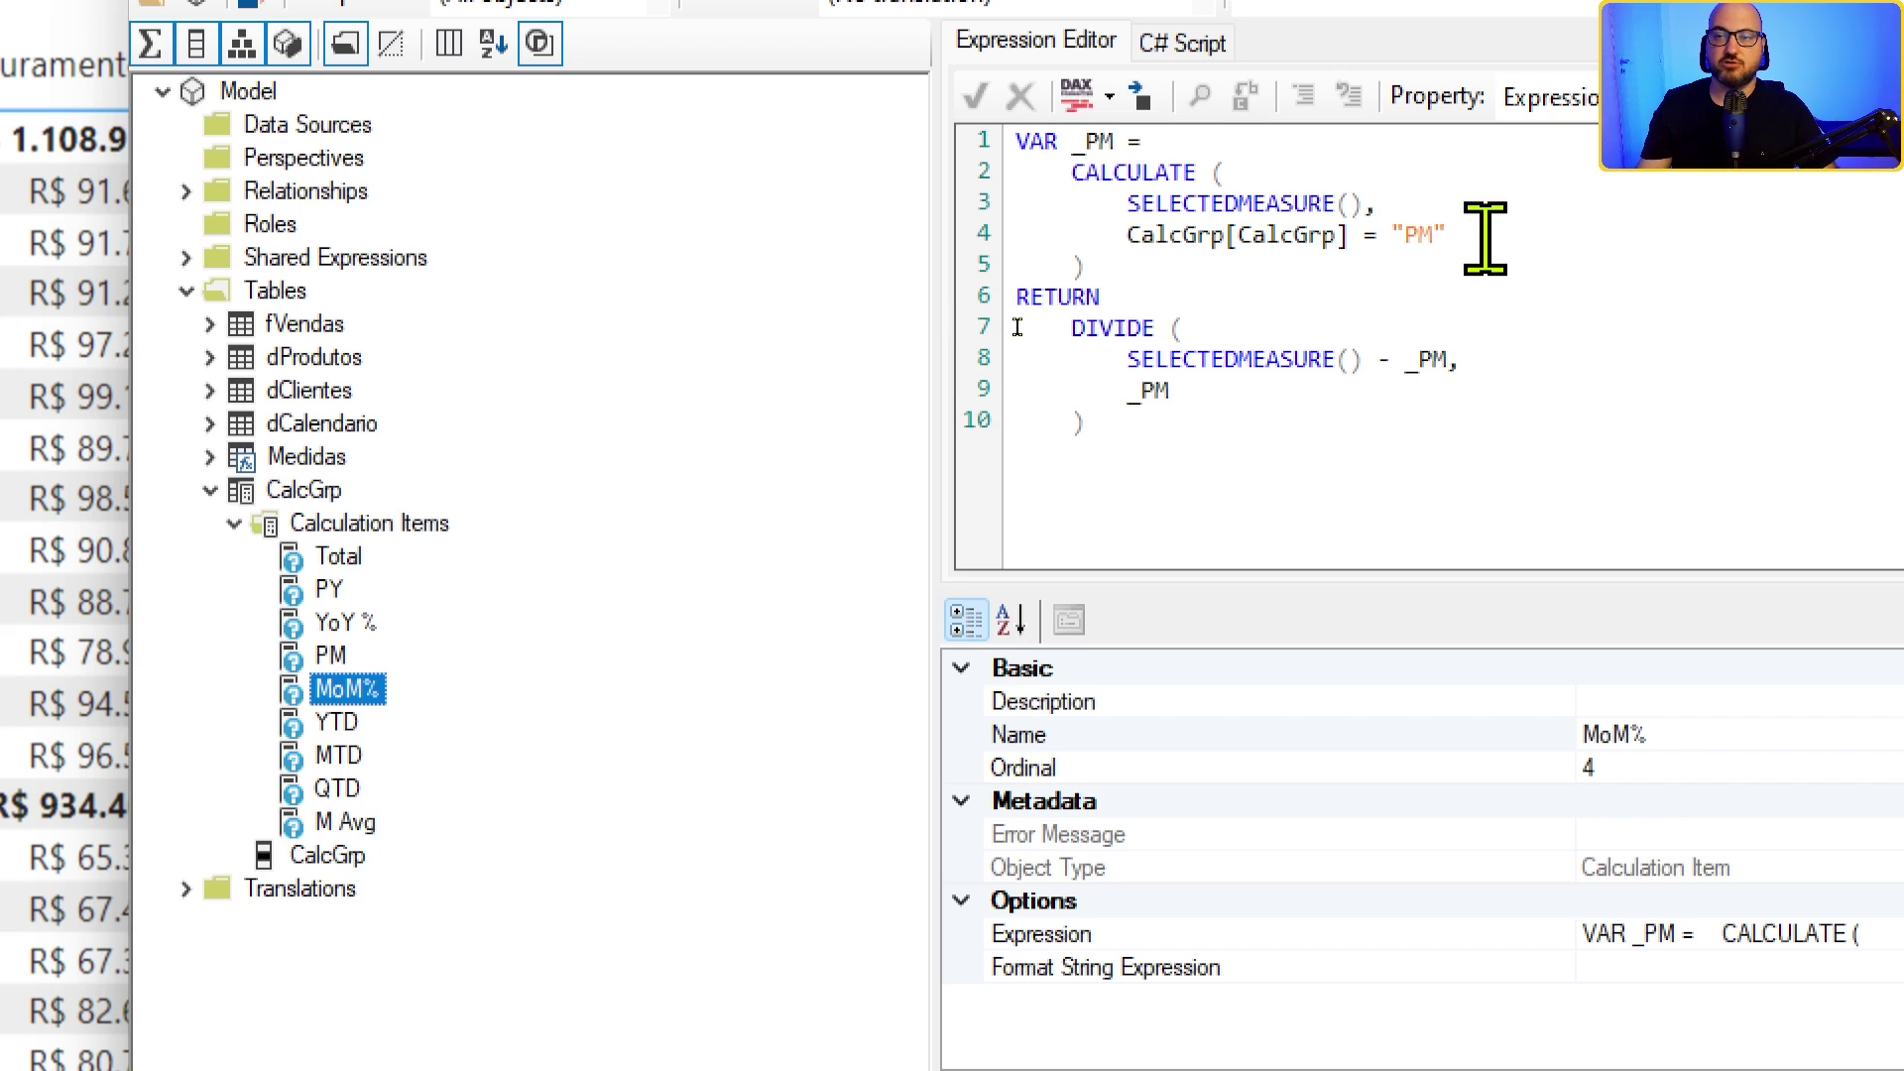
click(355, 724)
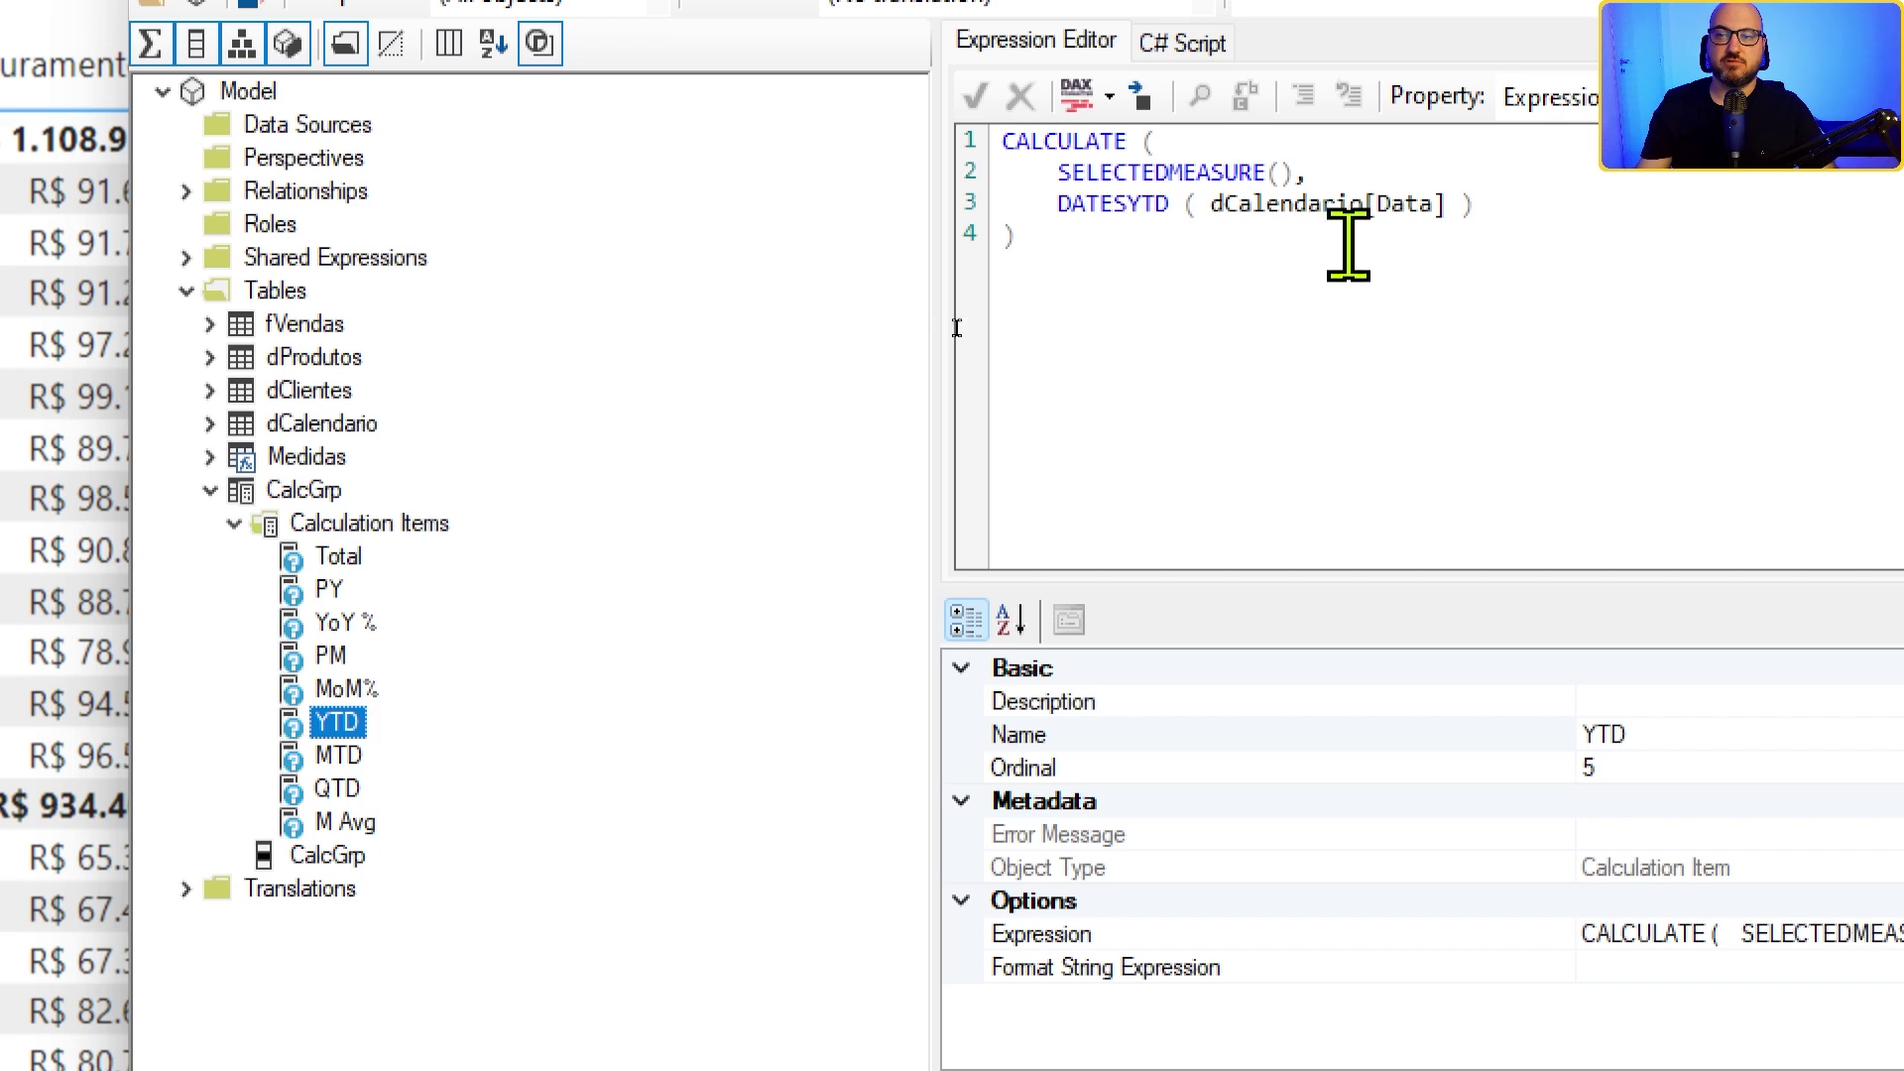
click(339, 757)
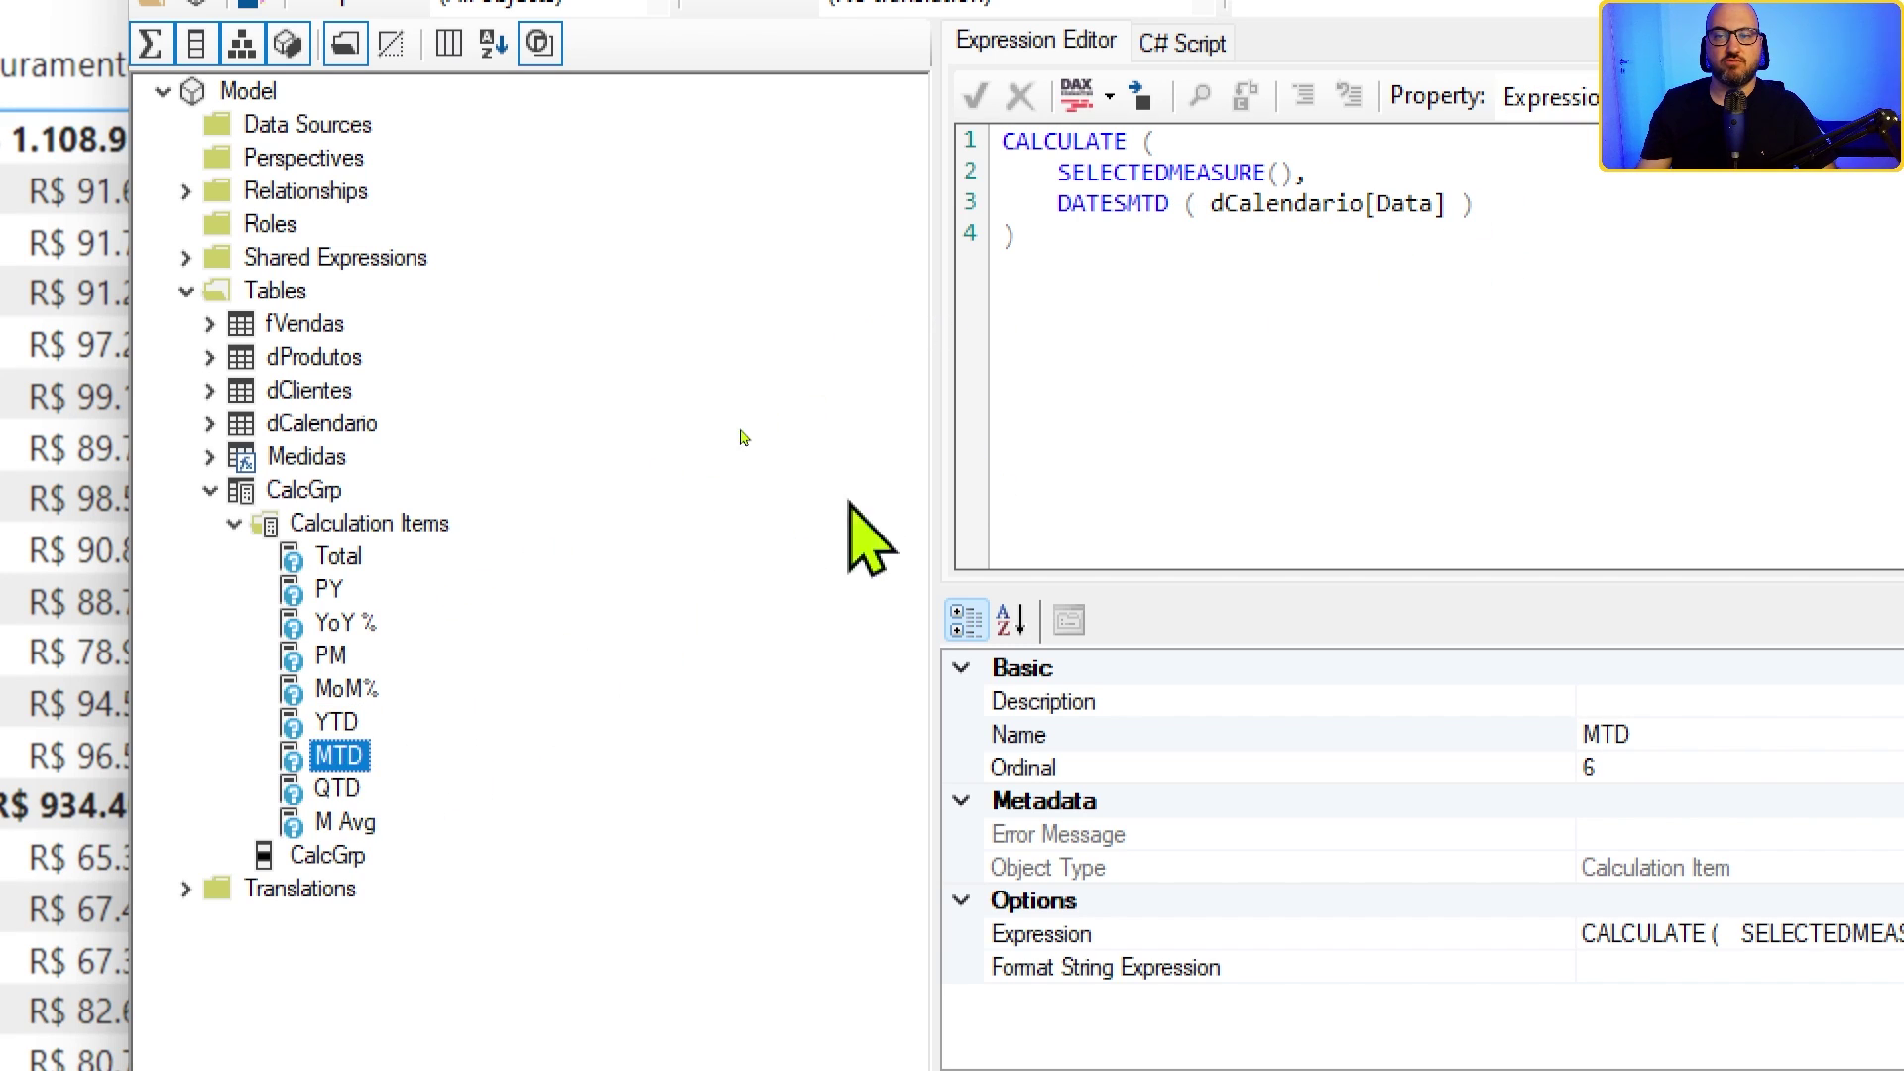
click(335, 791)
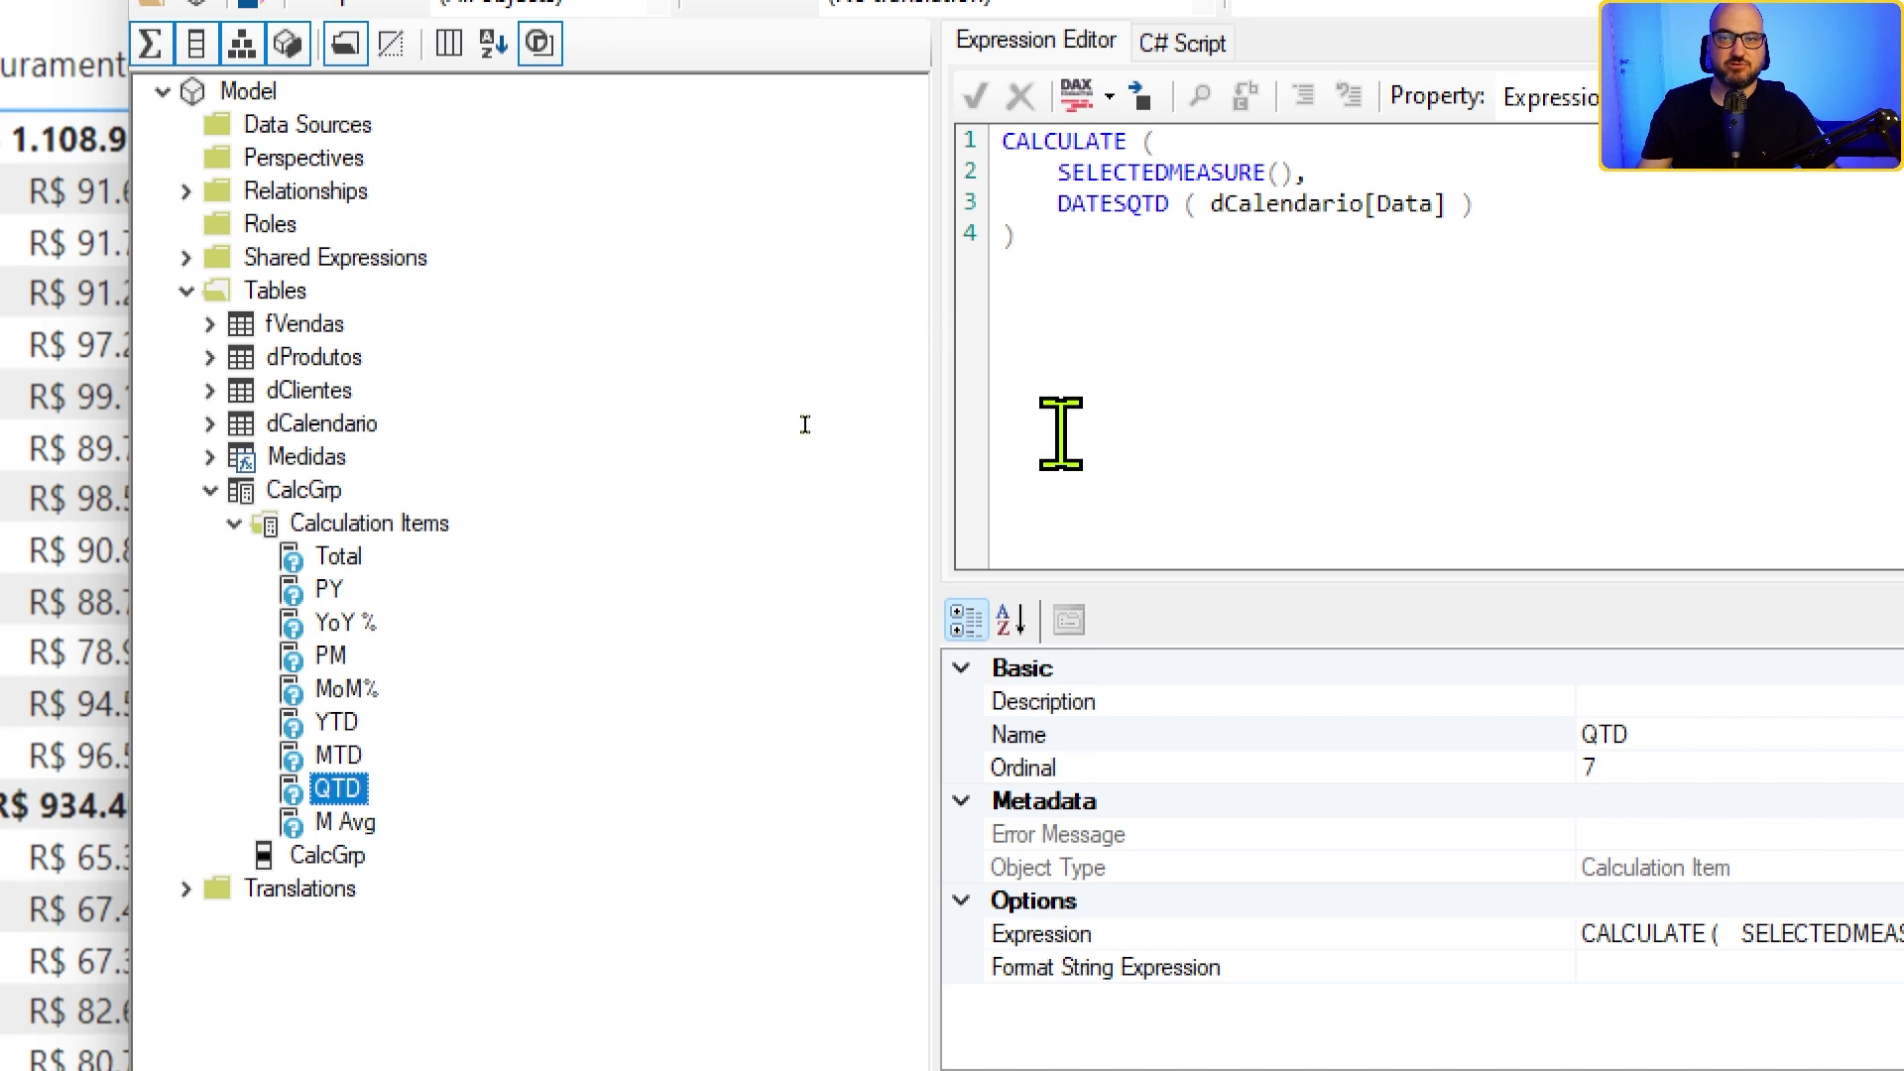
click(346, 823)
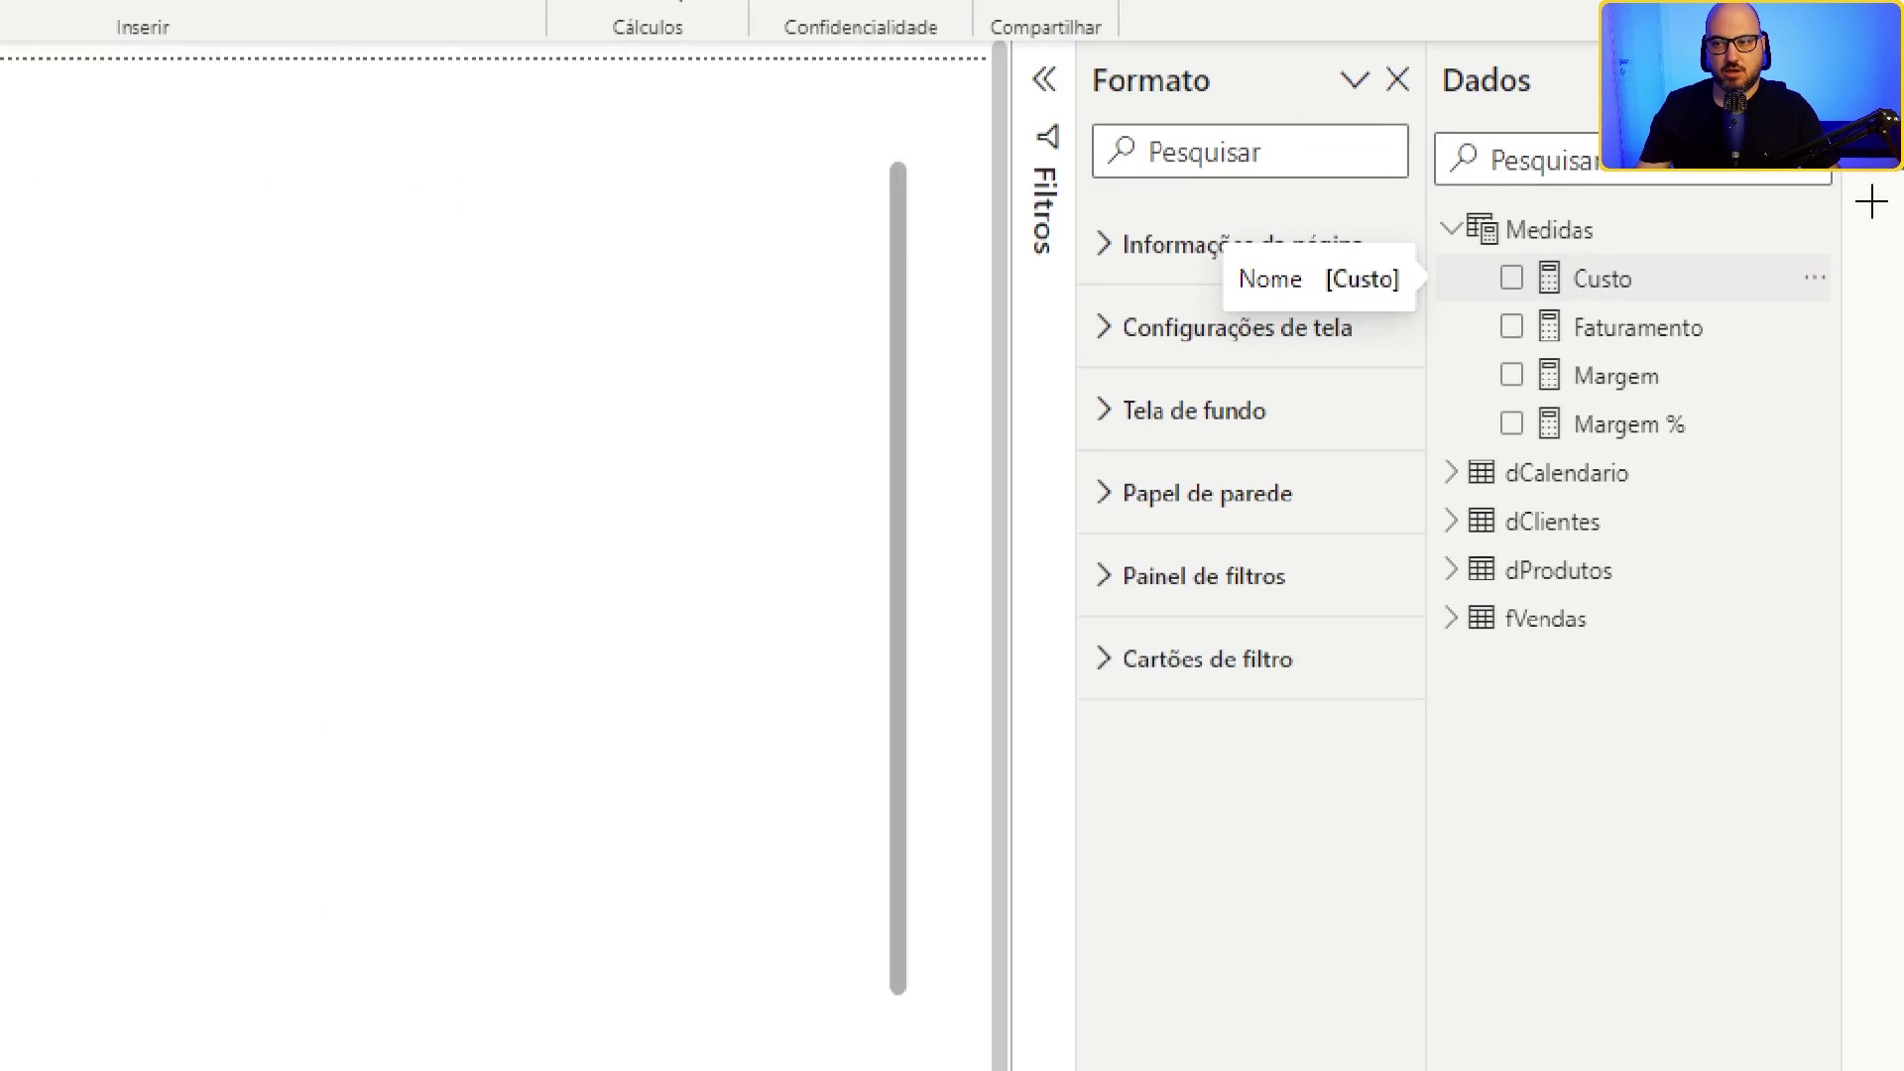
Step: Switch to Tabular Editor and save the calculation group changes to the connected model, agreeing to overwrite the deployed version
mouse_move(1424, 204)
mouse_down()
mouse_move(1506, 300)
mouse_move(1777, 483)
mouse_up()
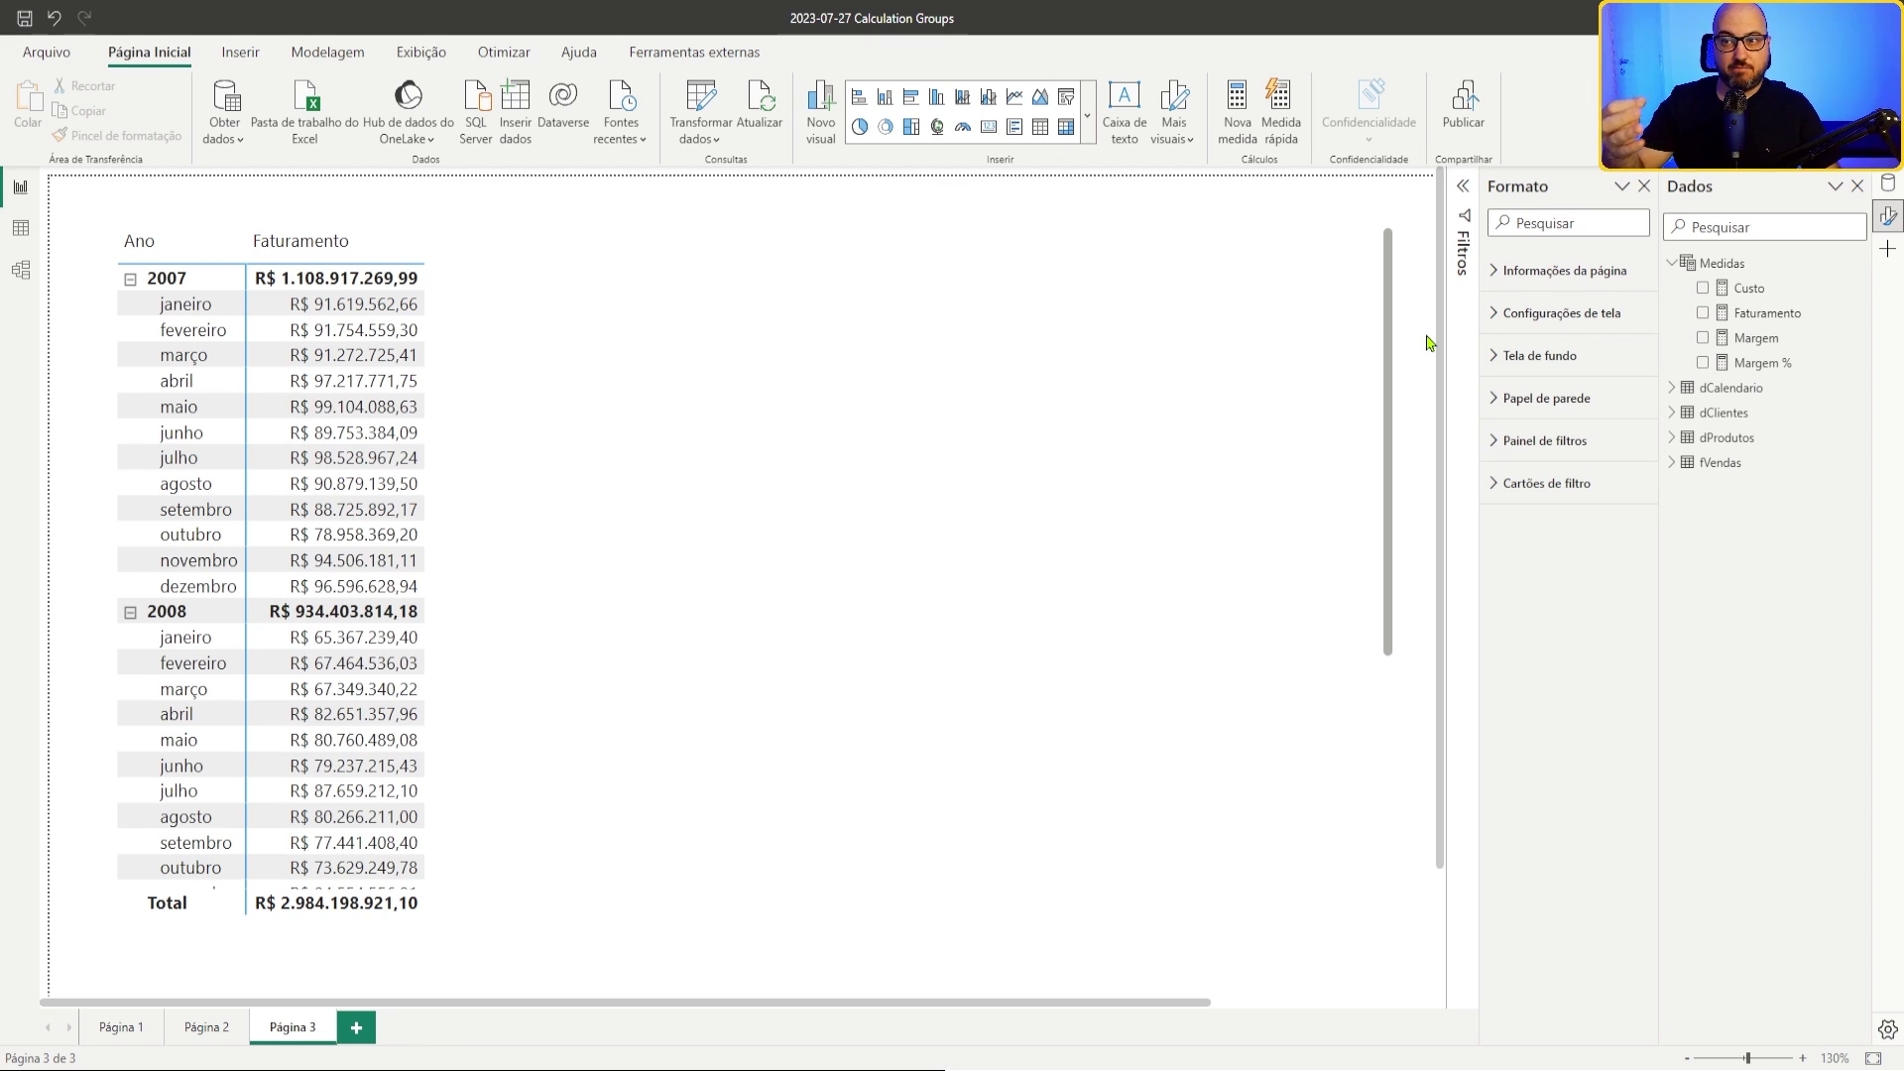
key(super+Tab)
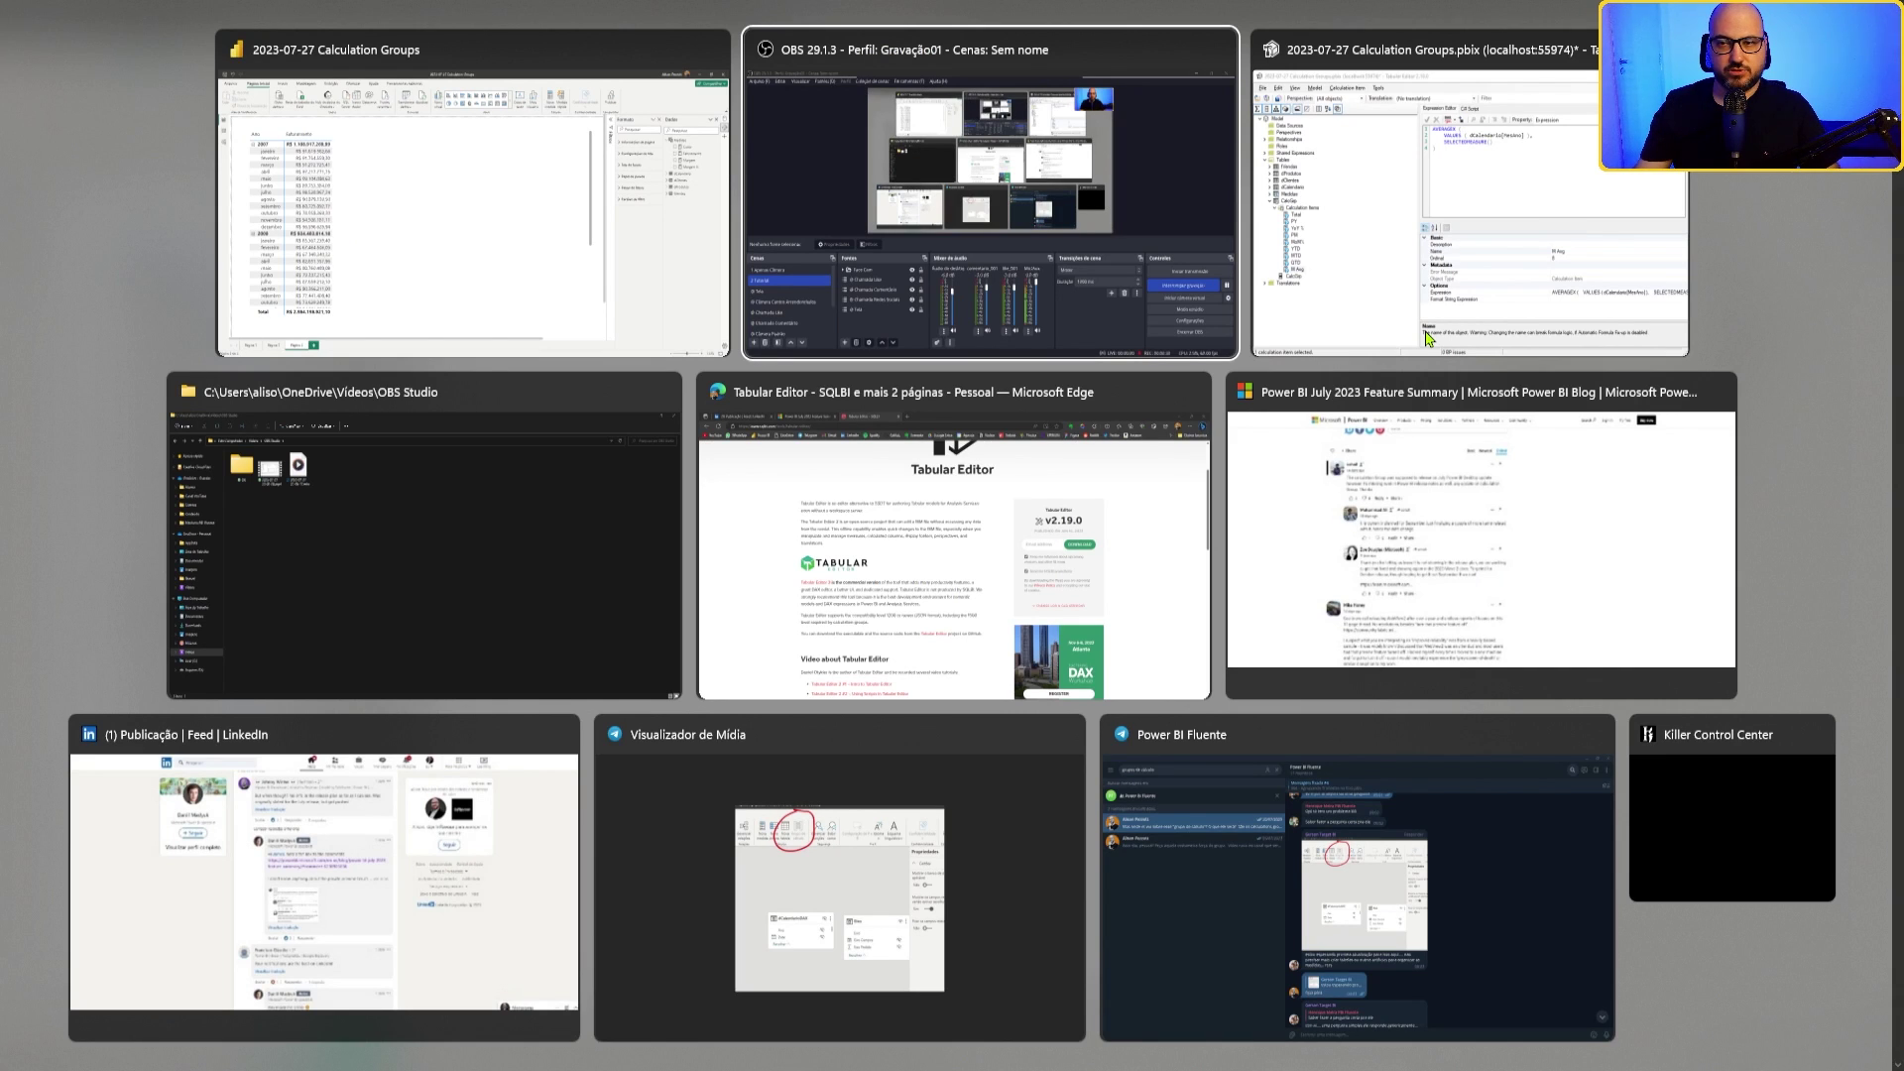
click(1339, 298)
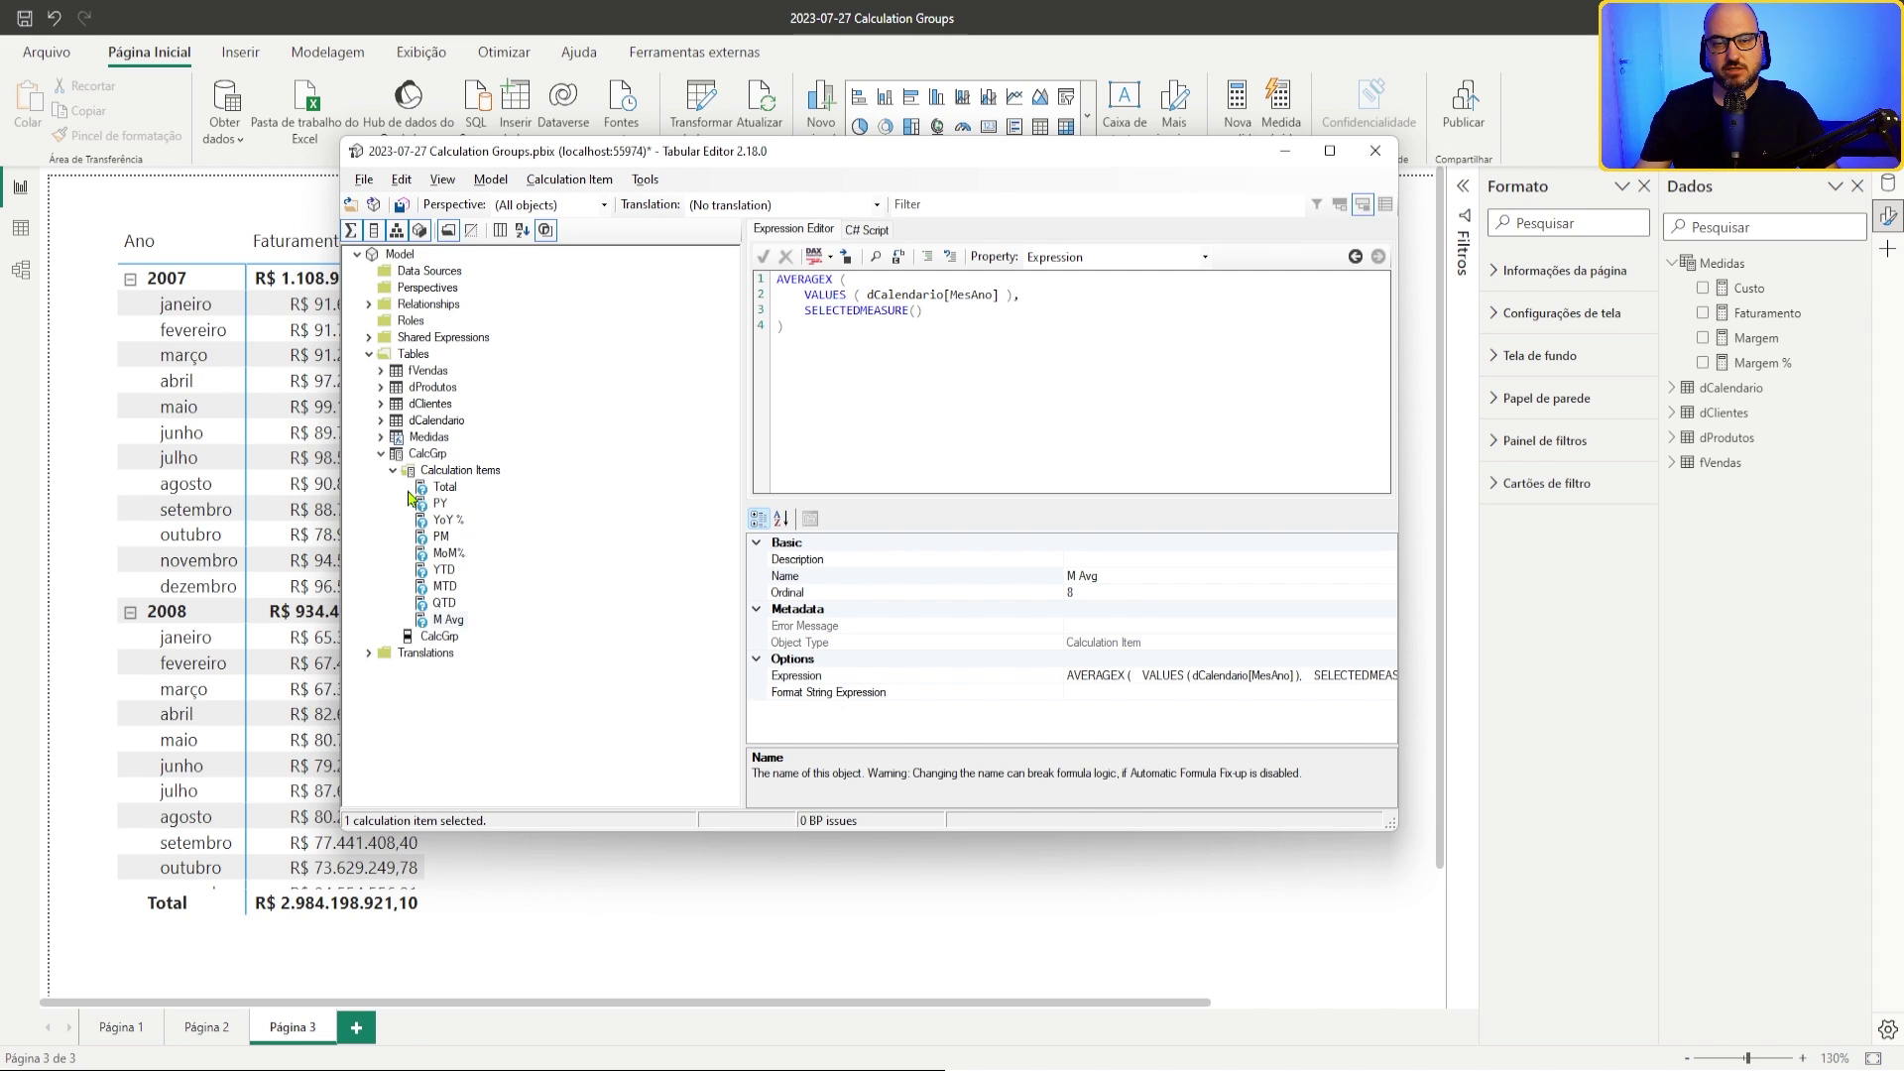
mouse_move(421, 535)
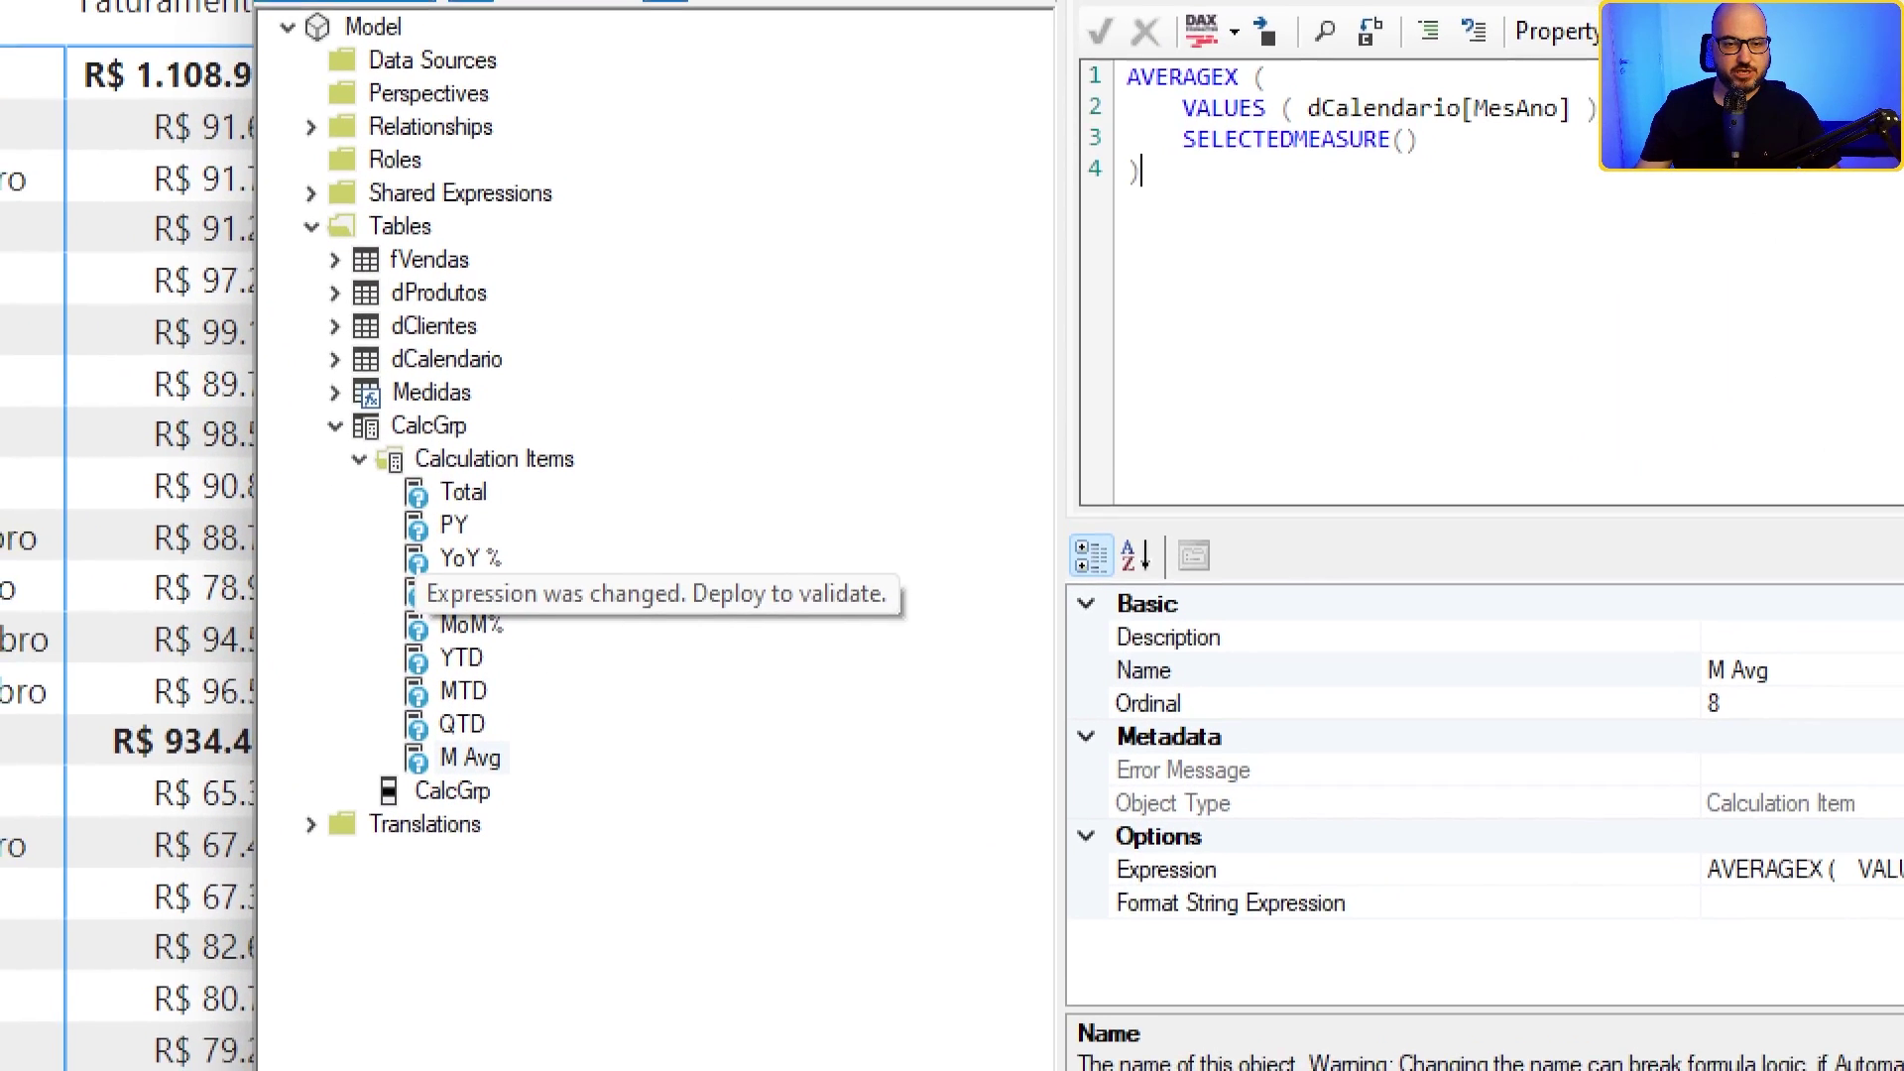
drag(365, 469, 482, 815)
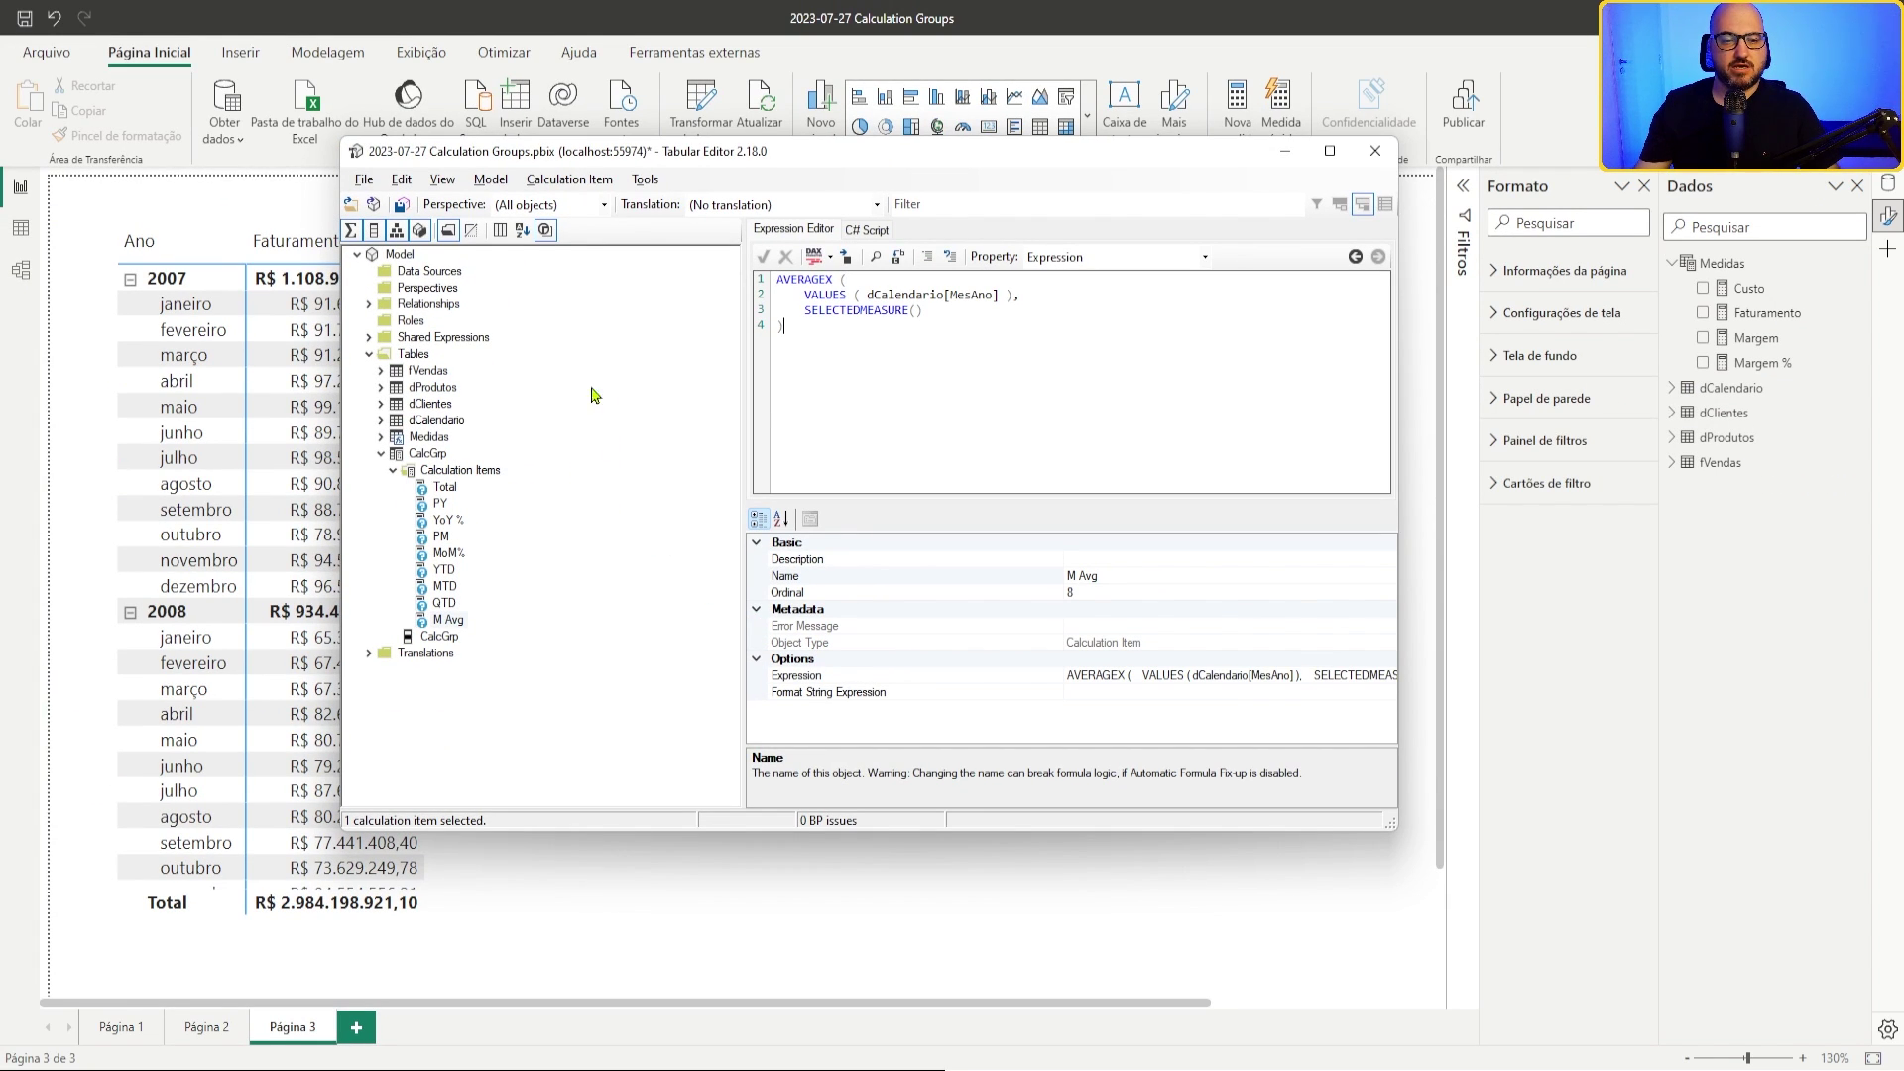
click(364, 180)
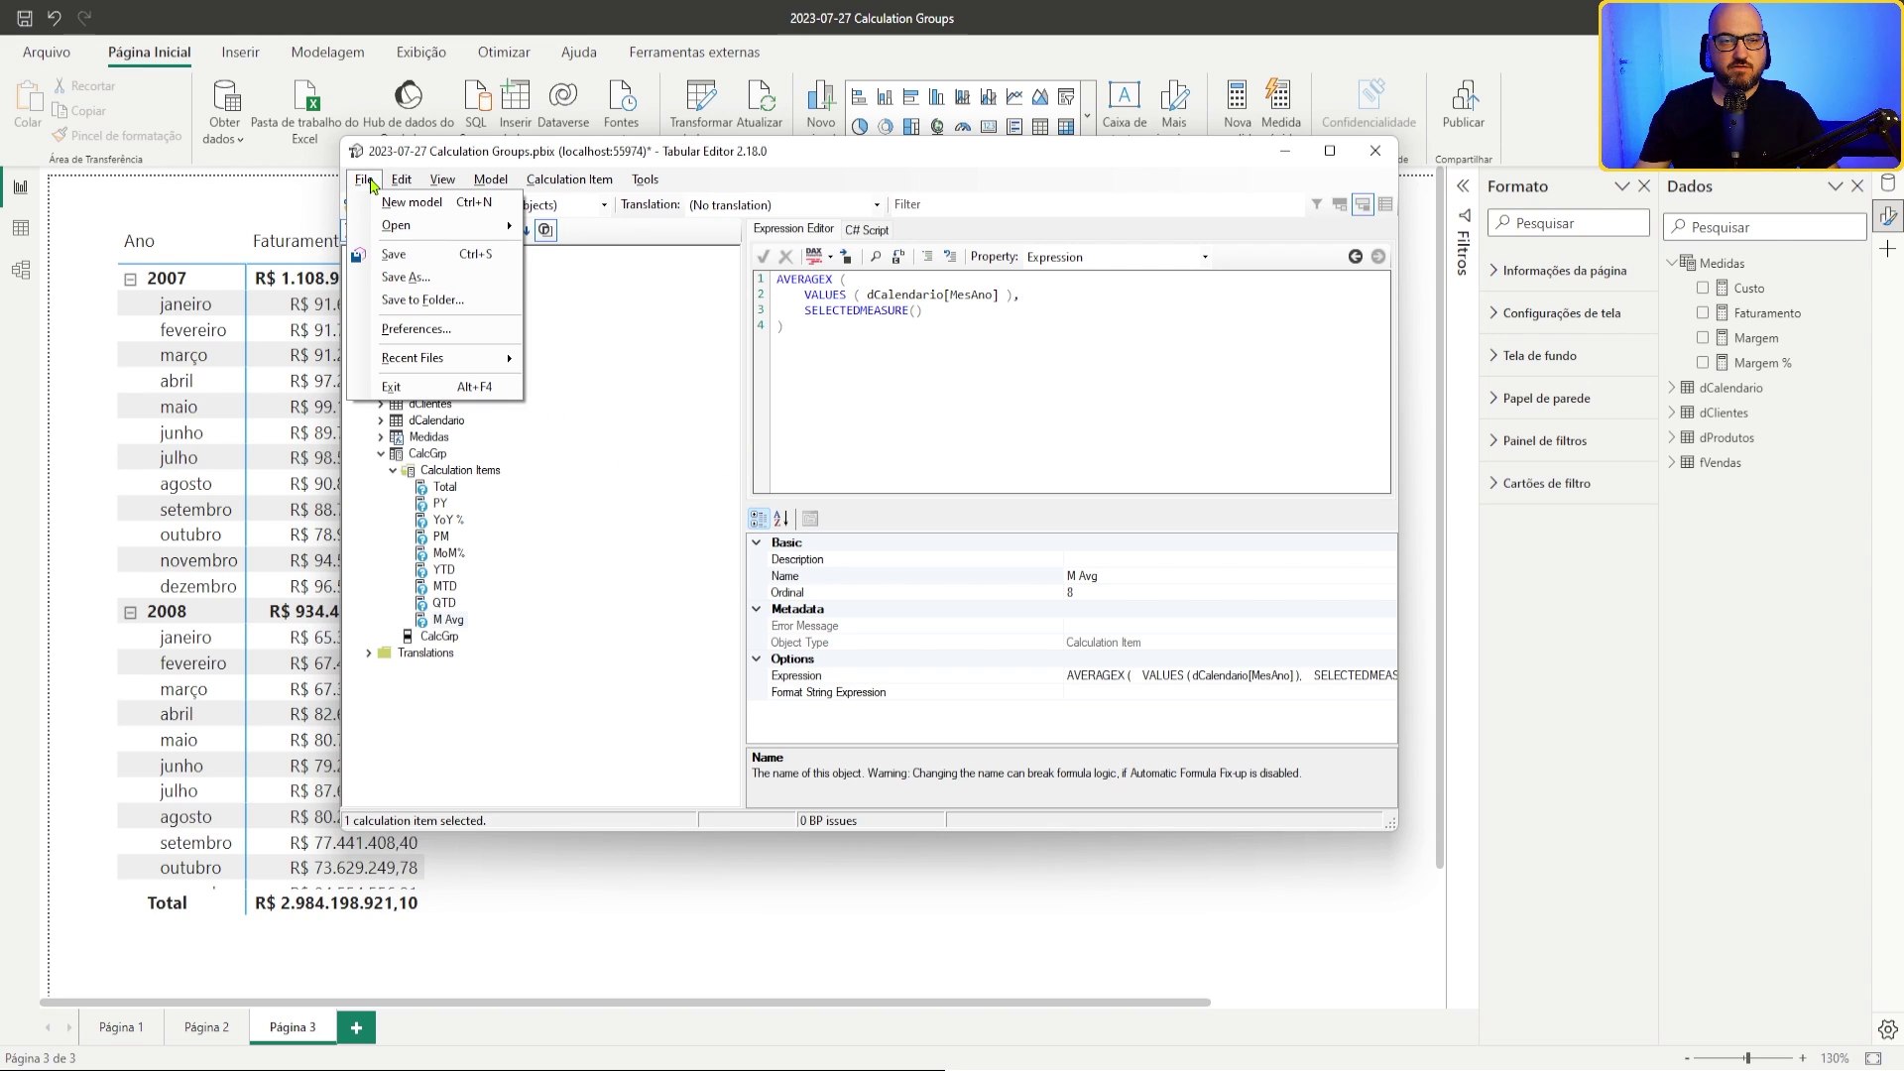
click(439, 262)
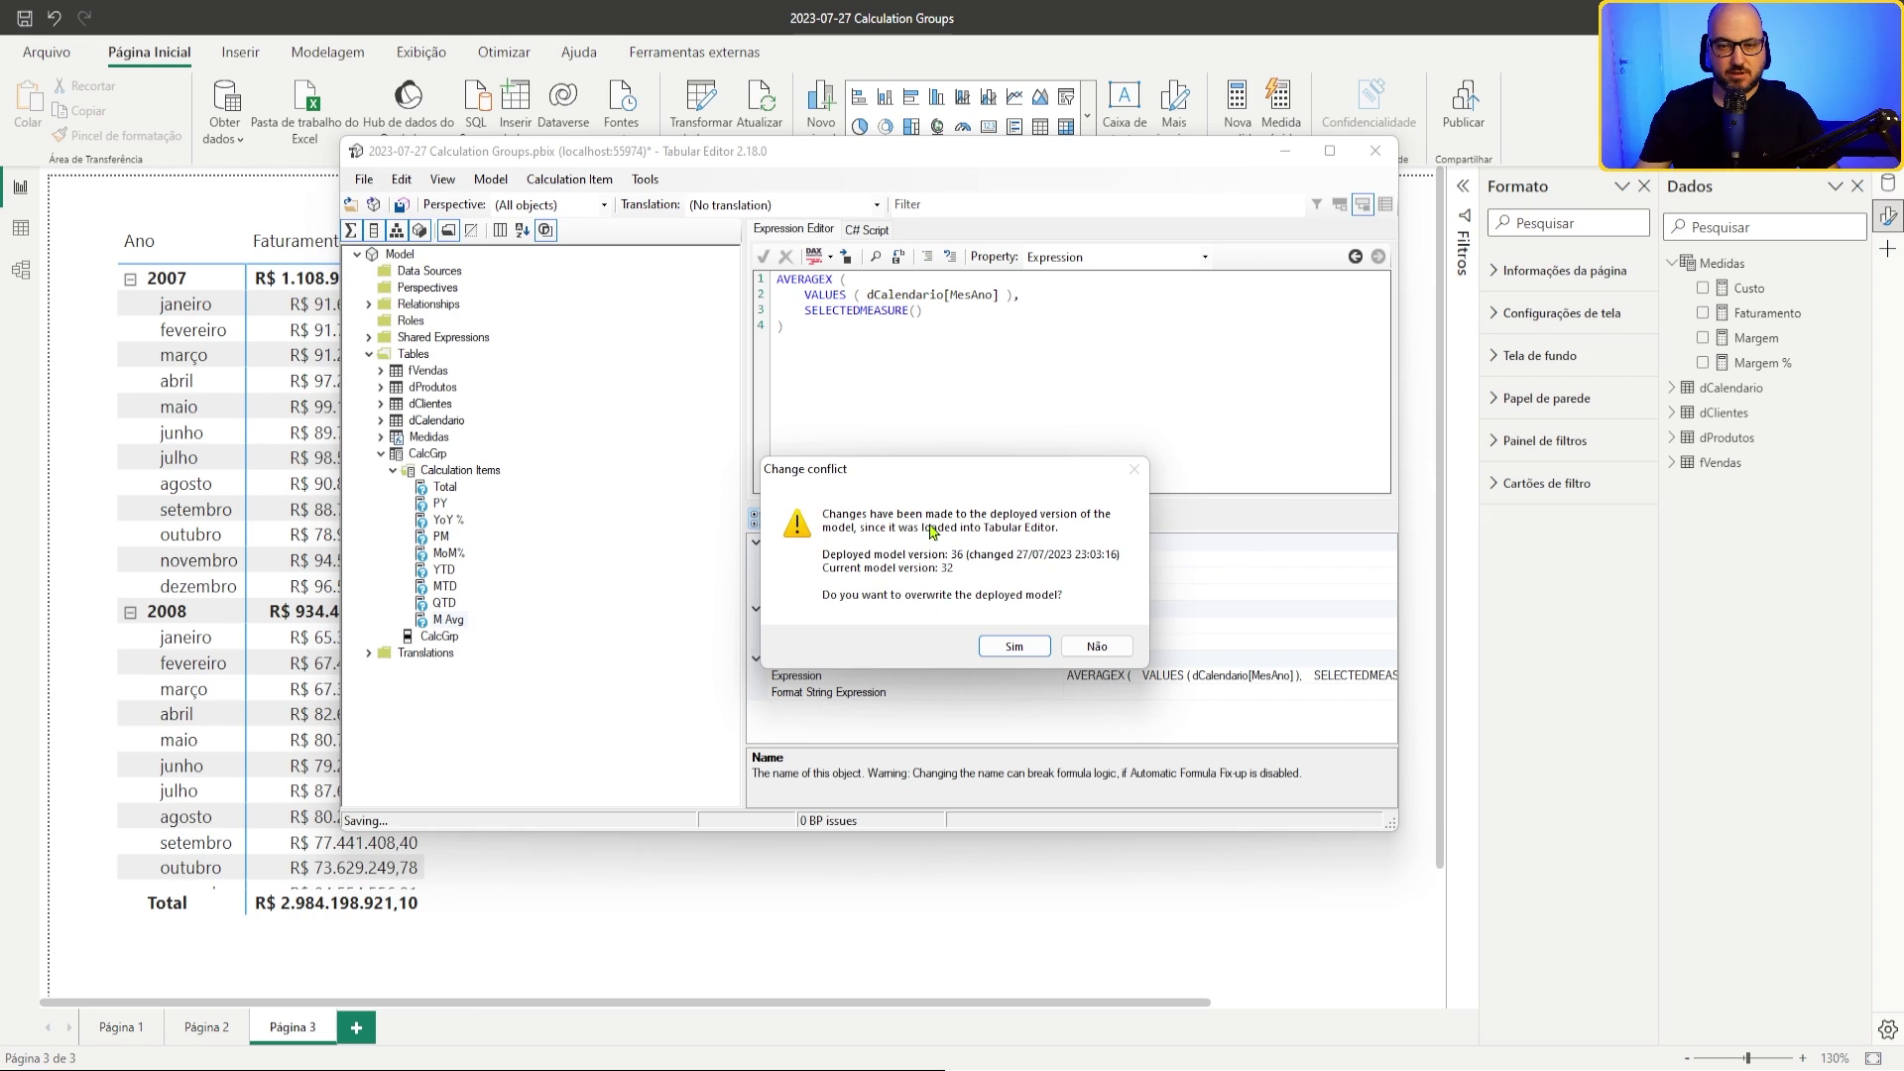
click(1012, 645)
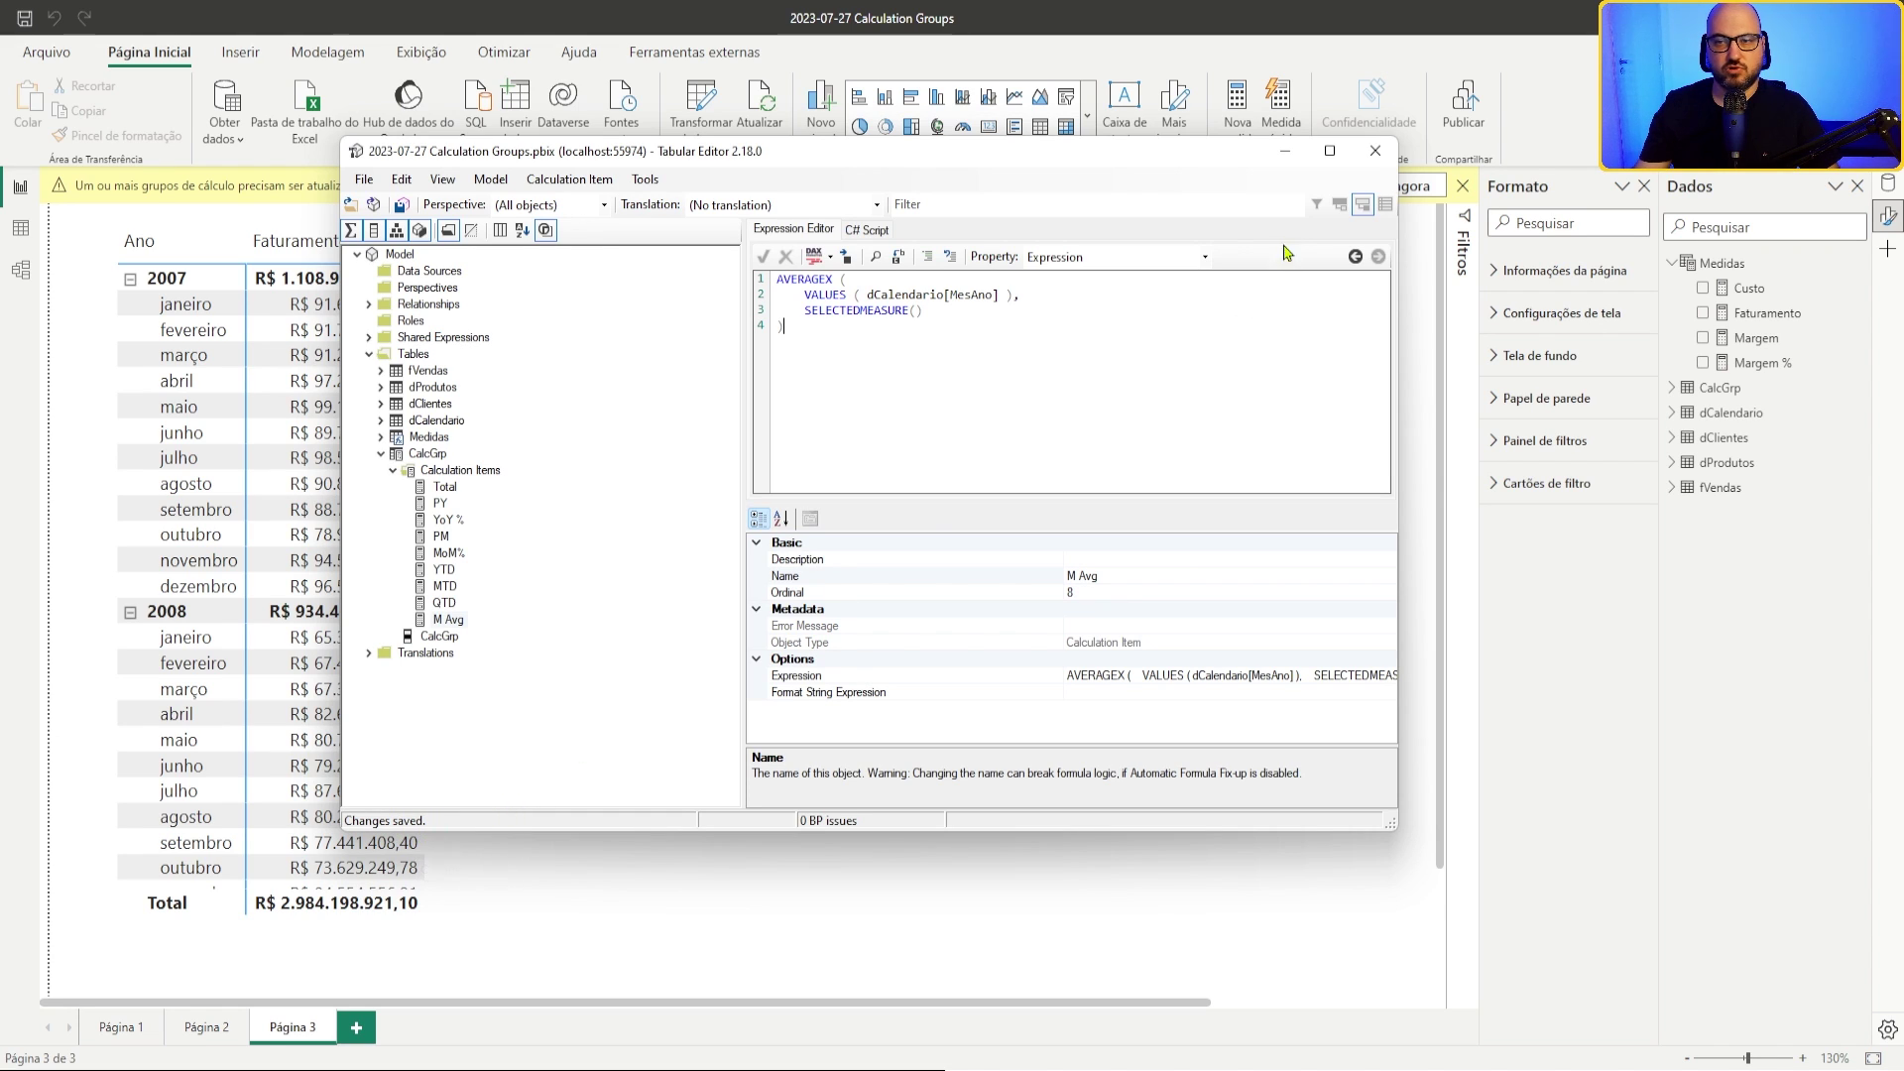
Step: Return to Power BI Desktop and refresh the calculation groups that need a manual update
click(1281, 150)
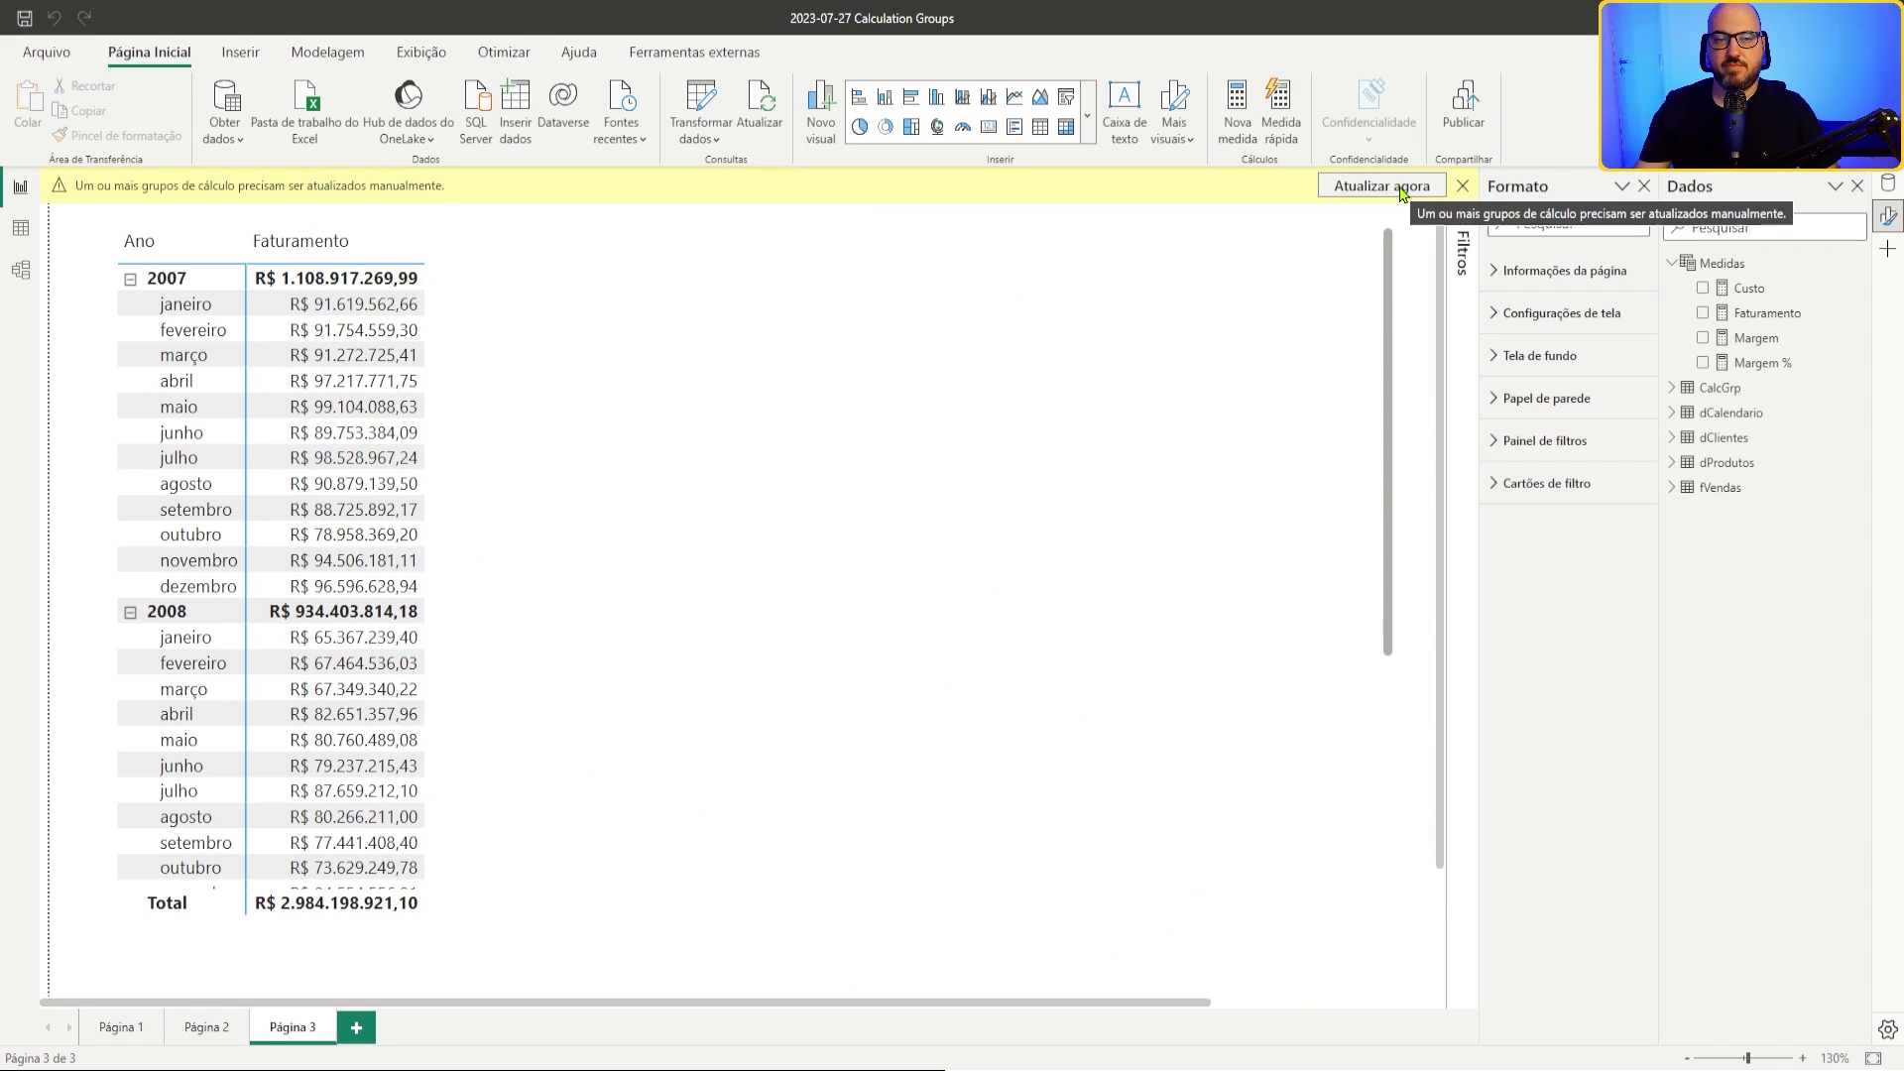
click(1402, 190)
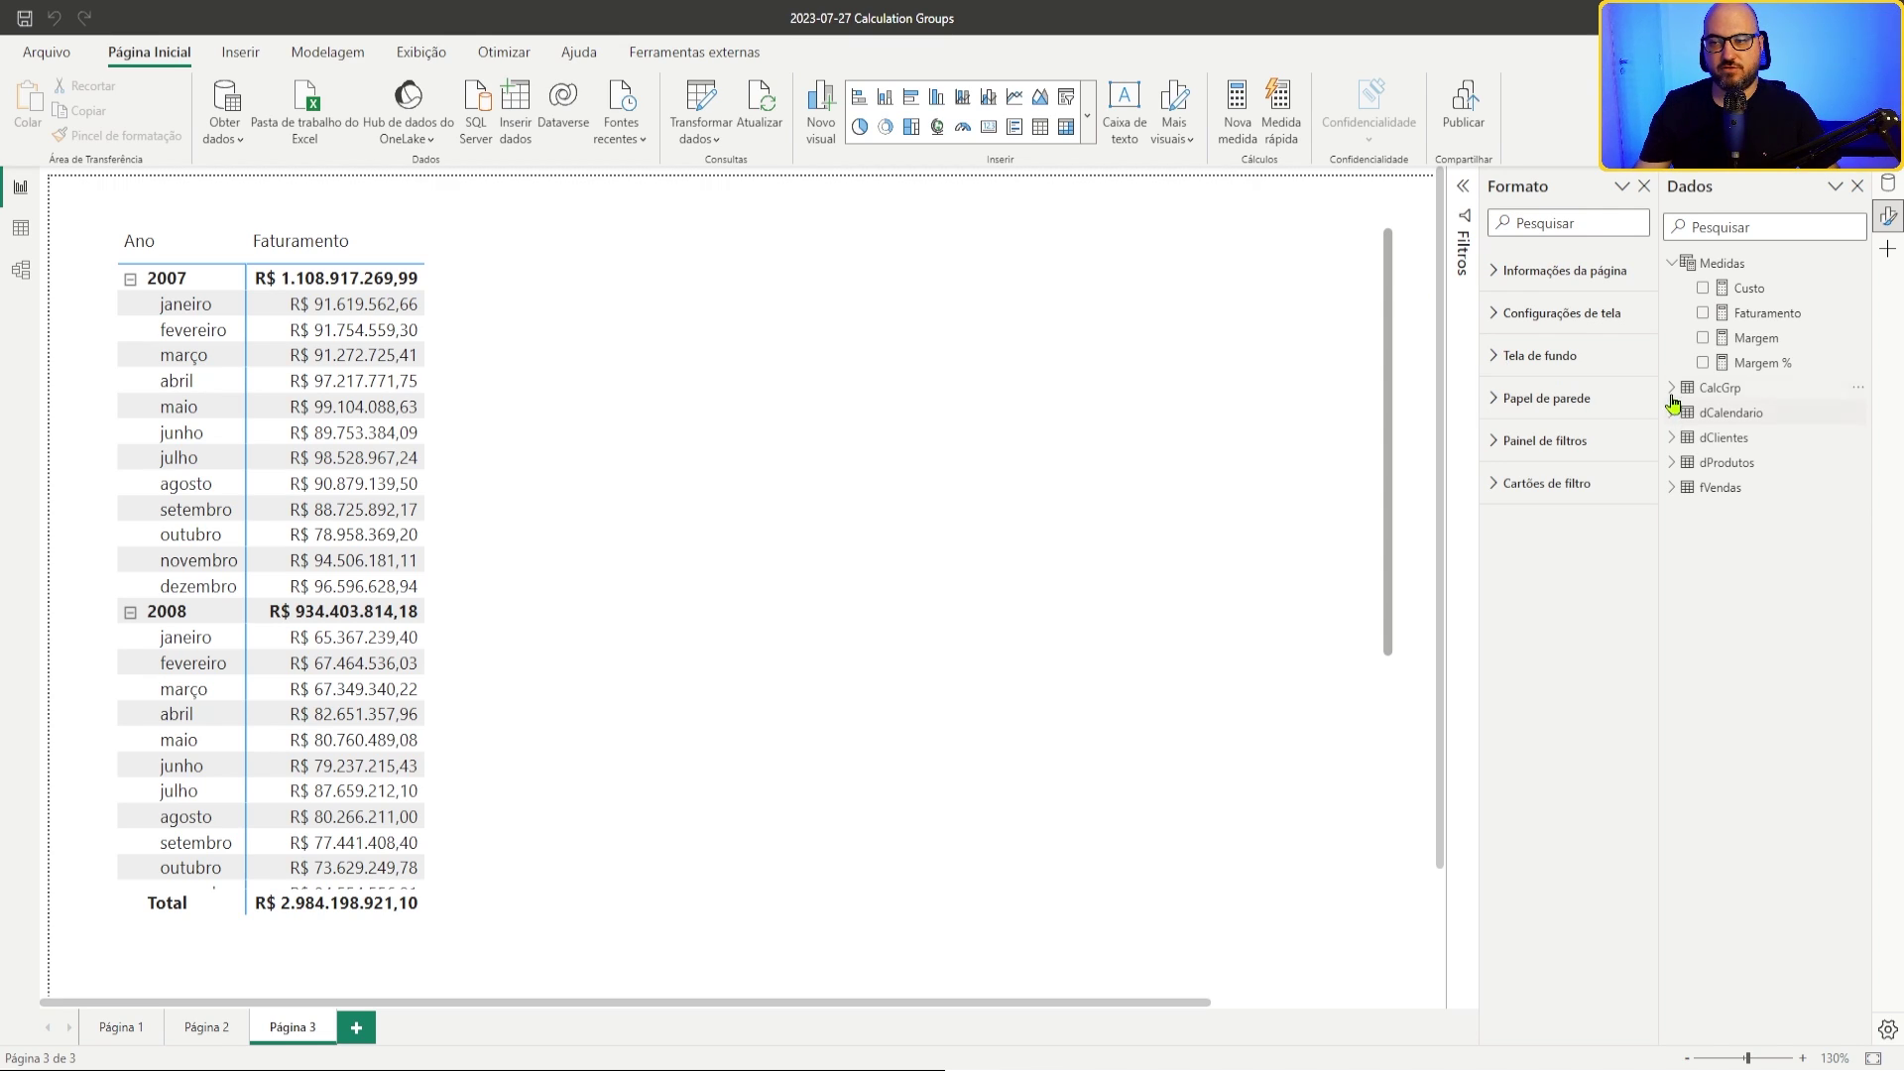
mouse_move(1672, 265)
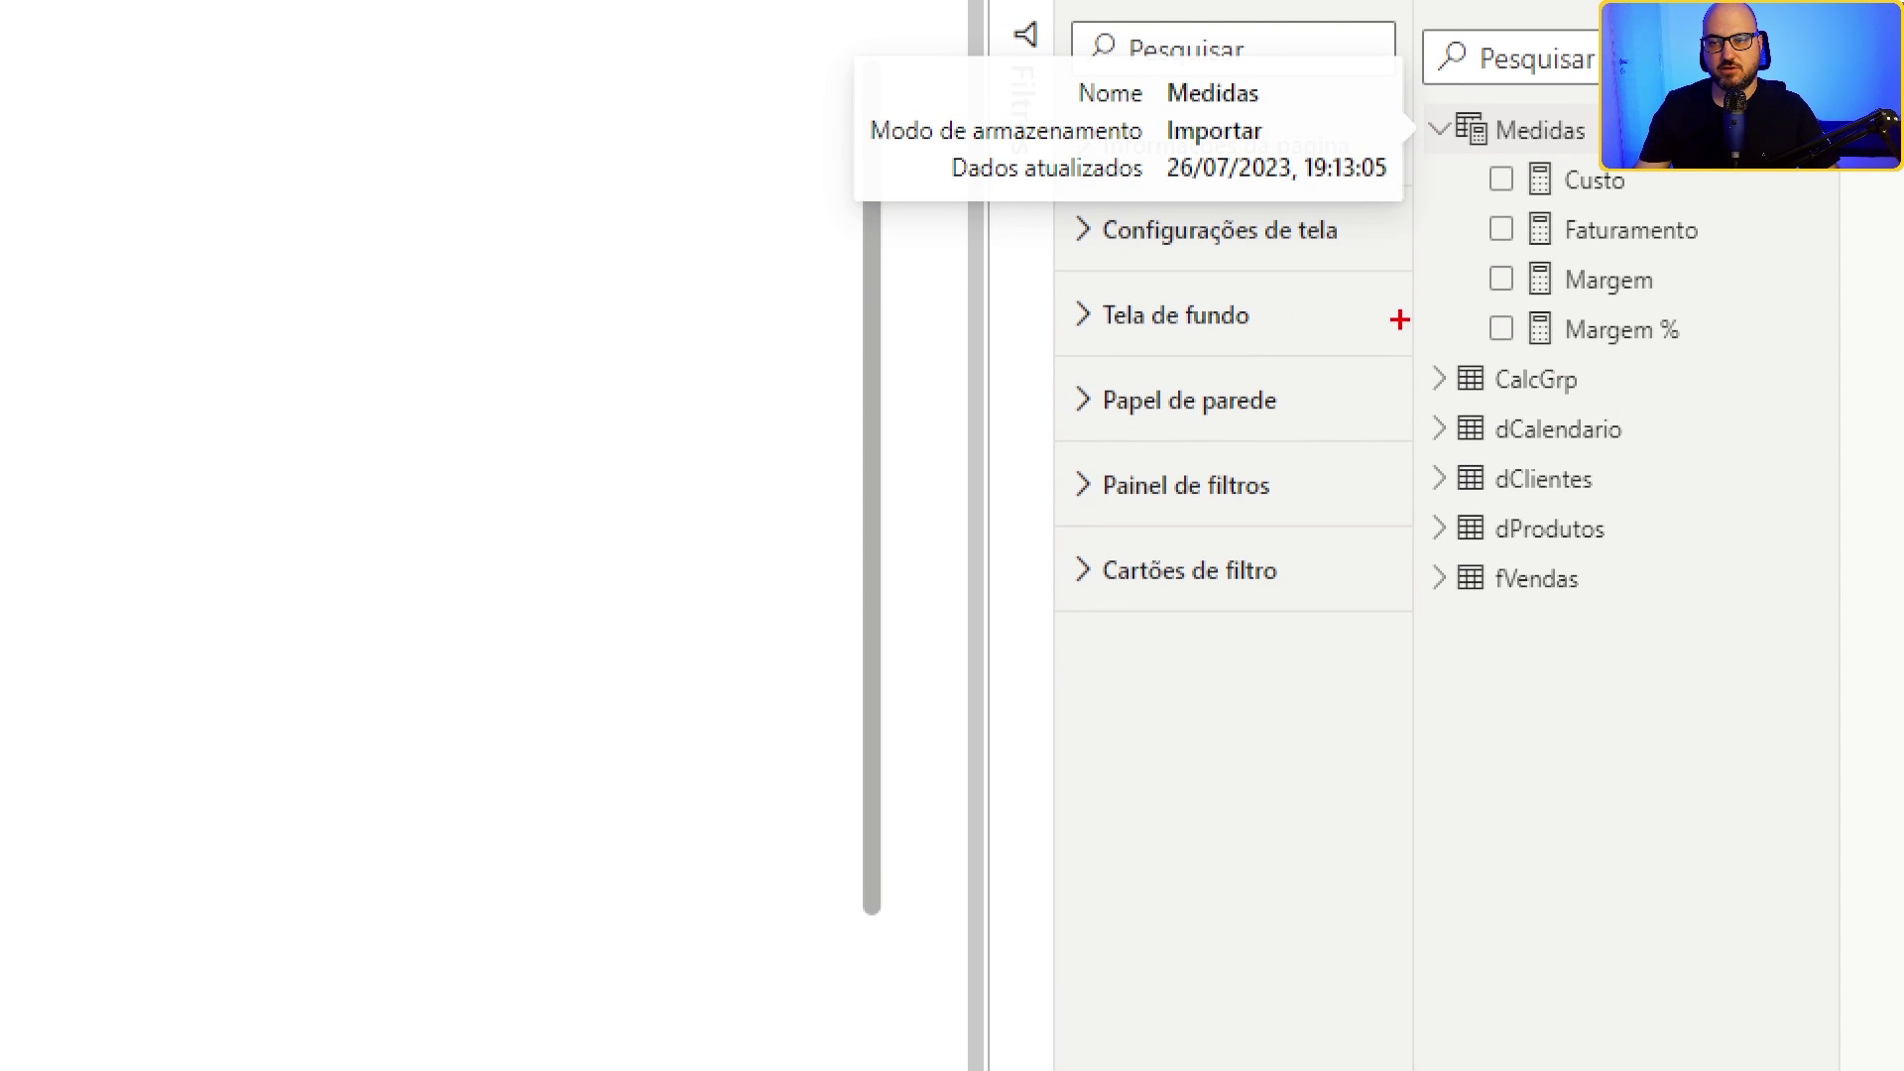
mouse_move(1399, 319)
mouse_down()
mouse_move(1488, 416)
mouse_move(1629, 415)
mouse_up()
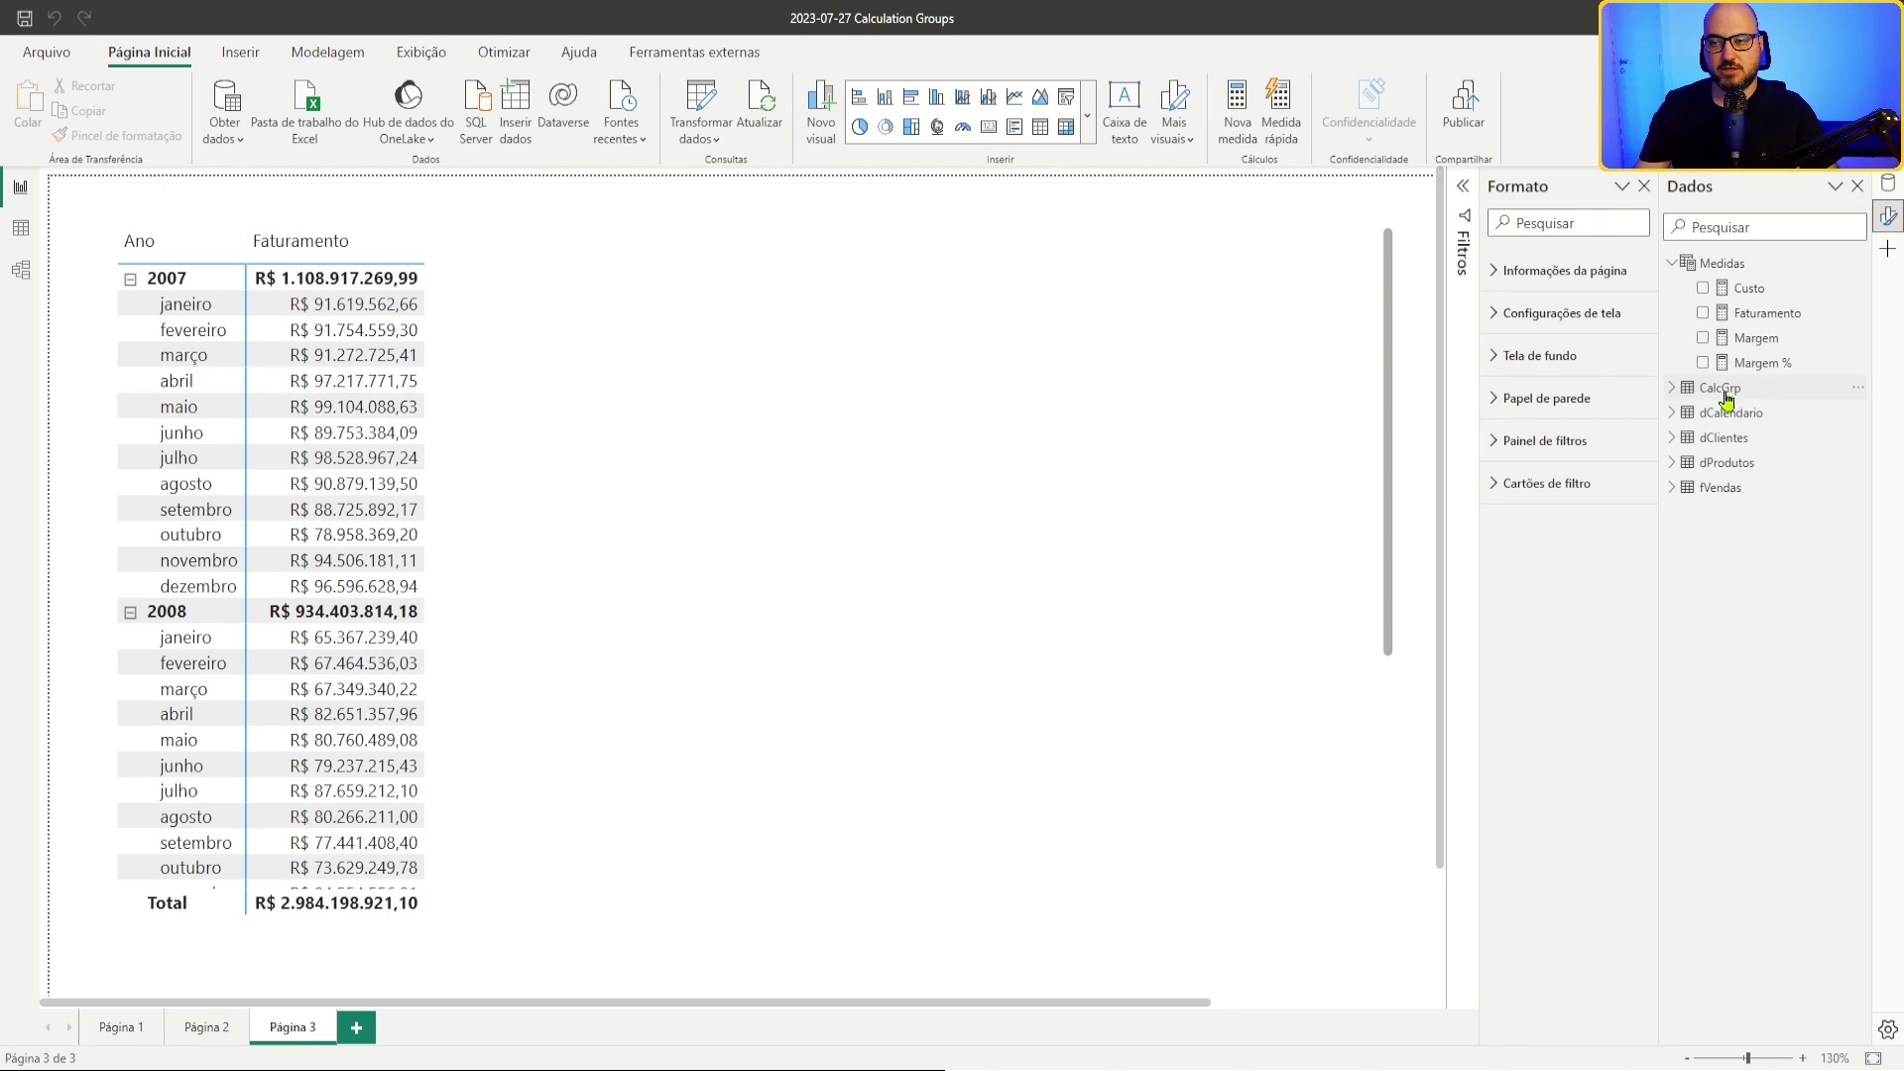
Step: Examine the CalcGrp table's rows in the data view and check which column the CalcGrp column is sorted by
click(1730, 391)
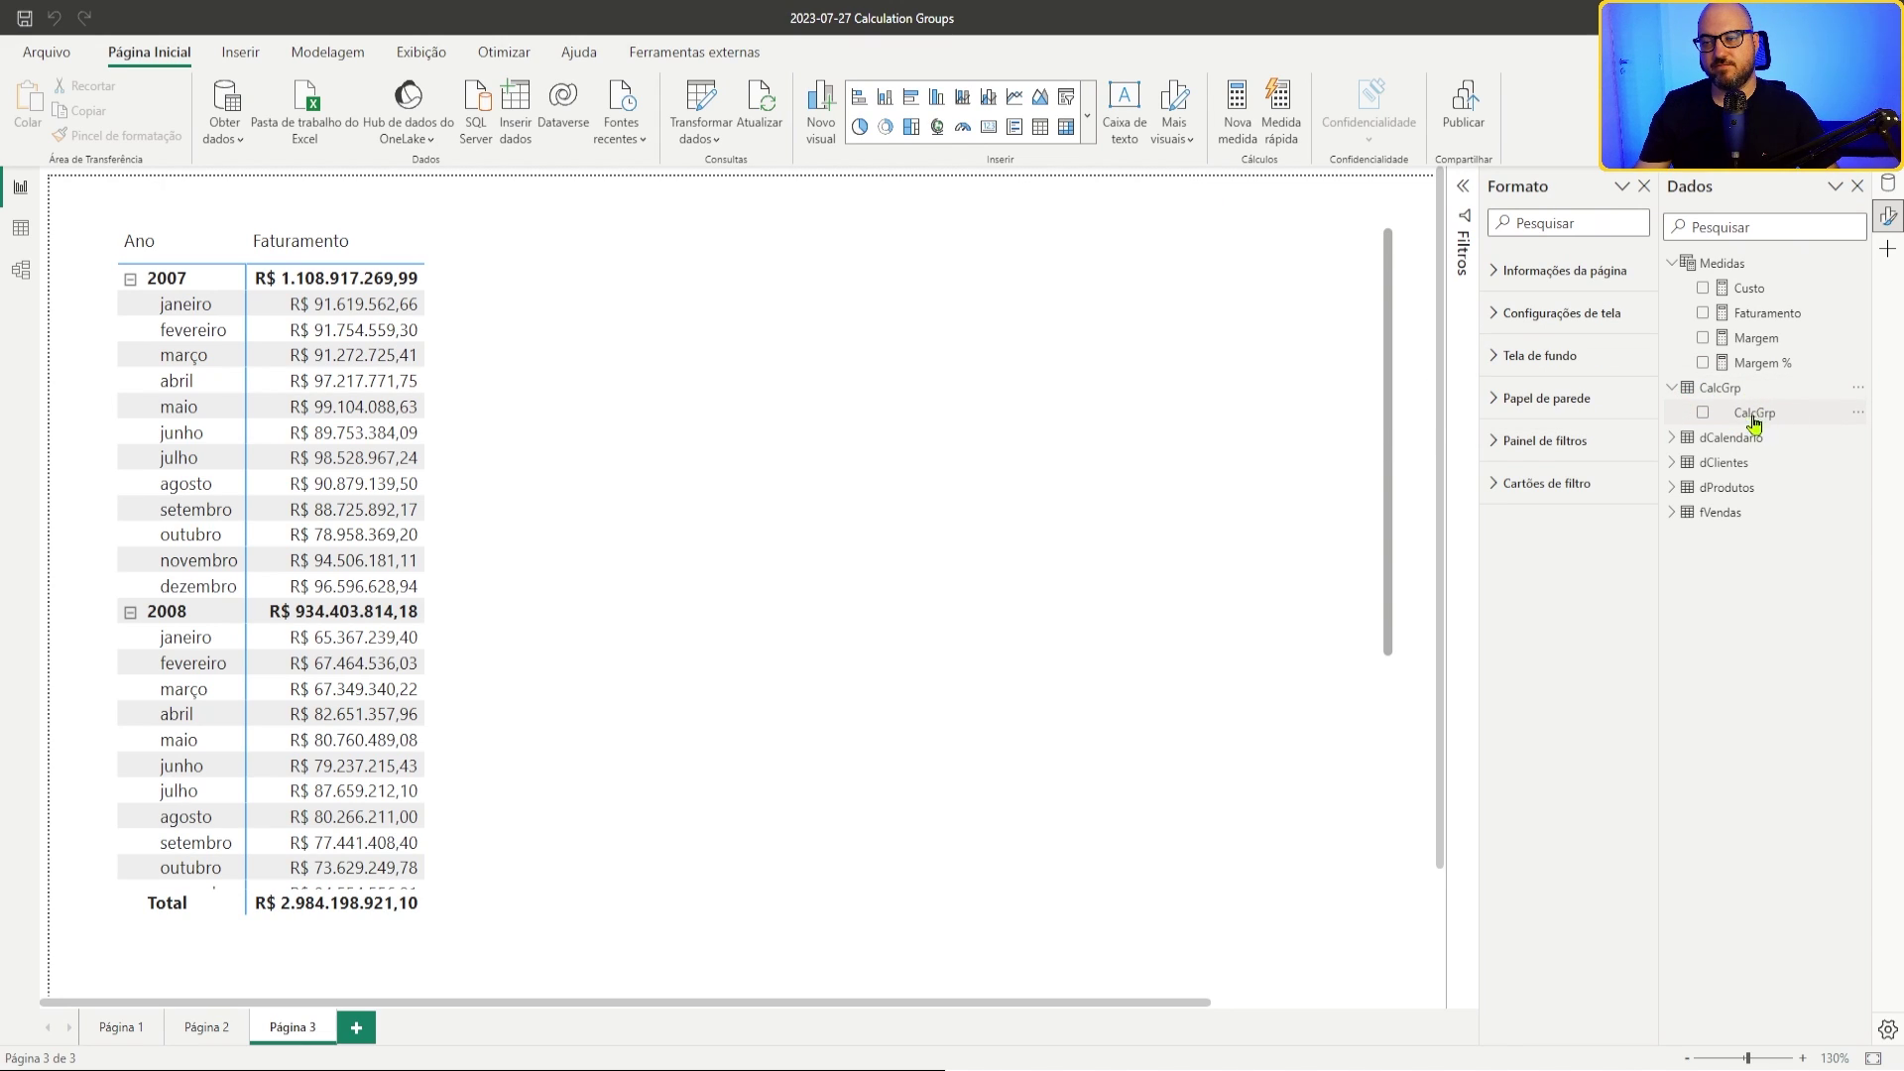
click(1765, 420)
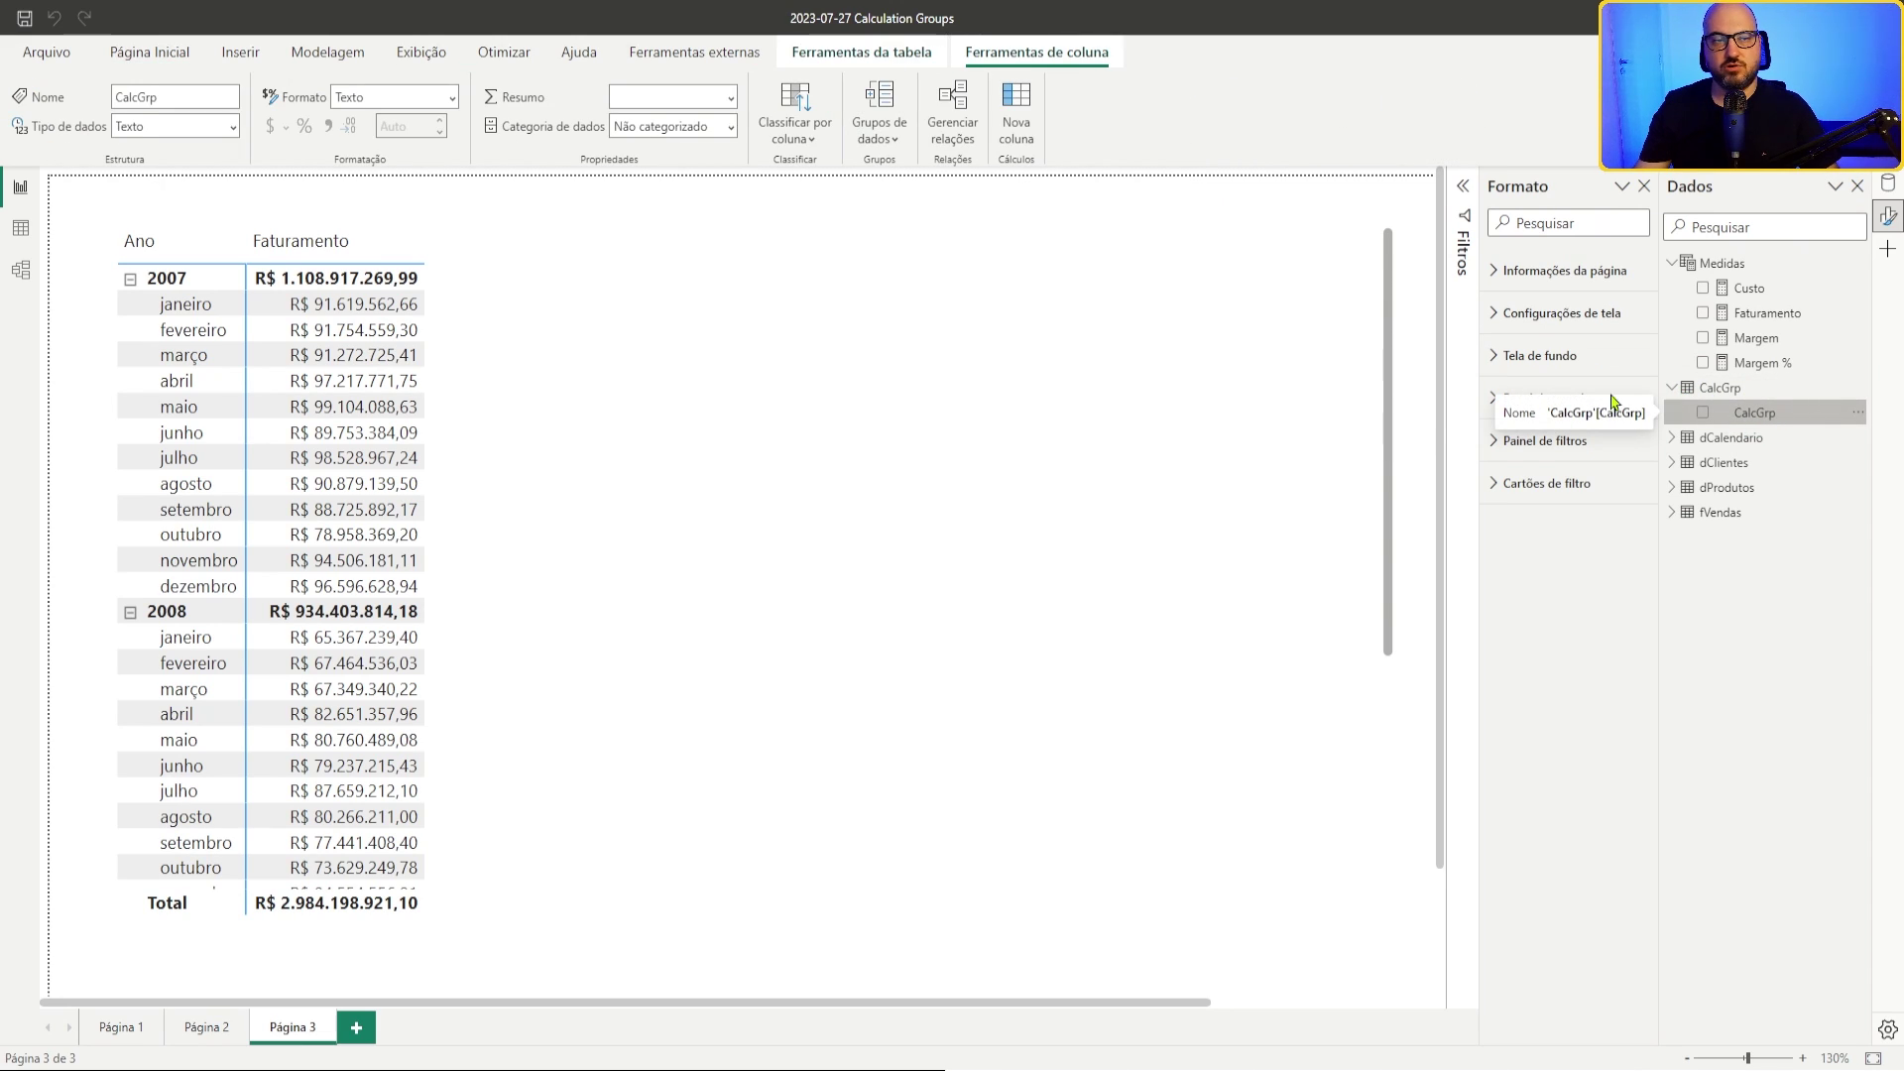
click(20, 238)
click(1723, 413)
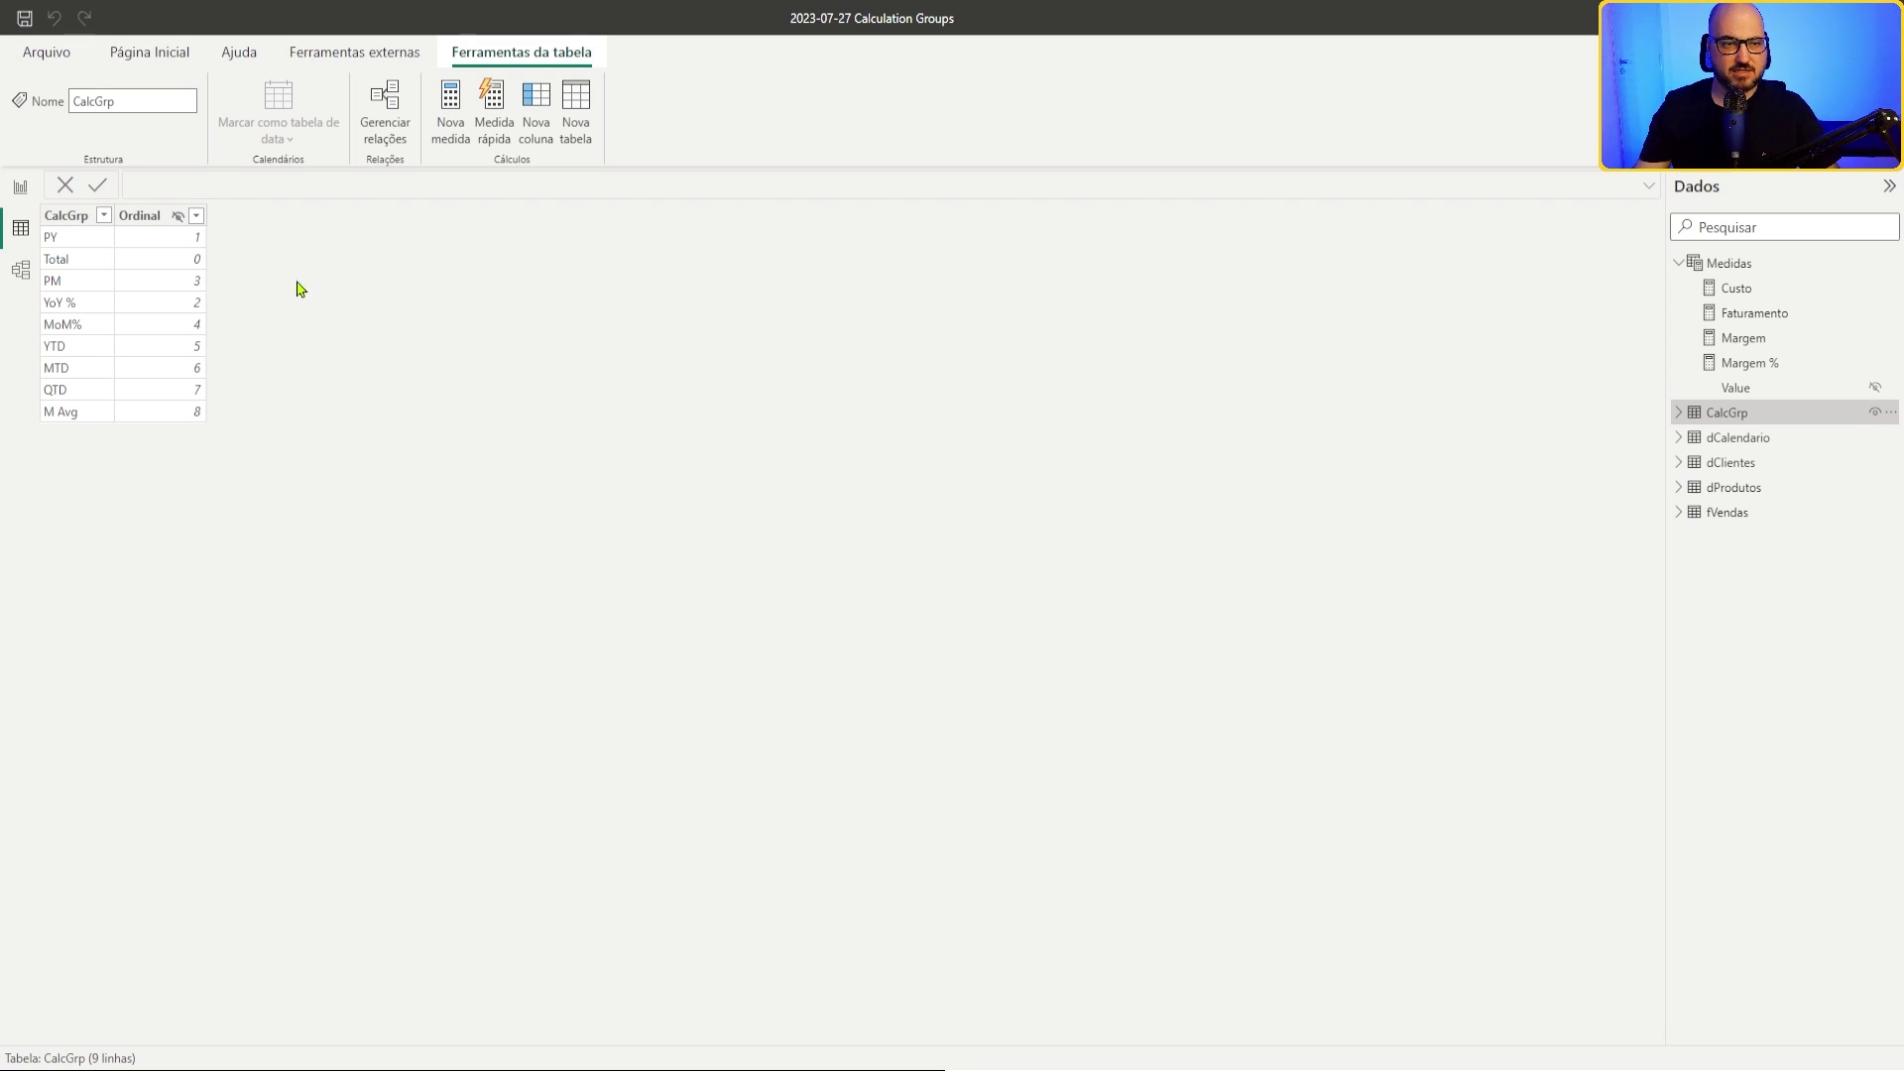
click(63, 215)
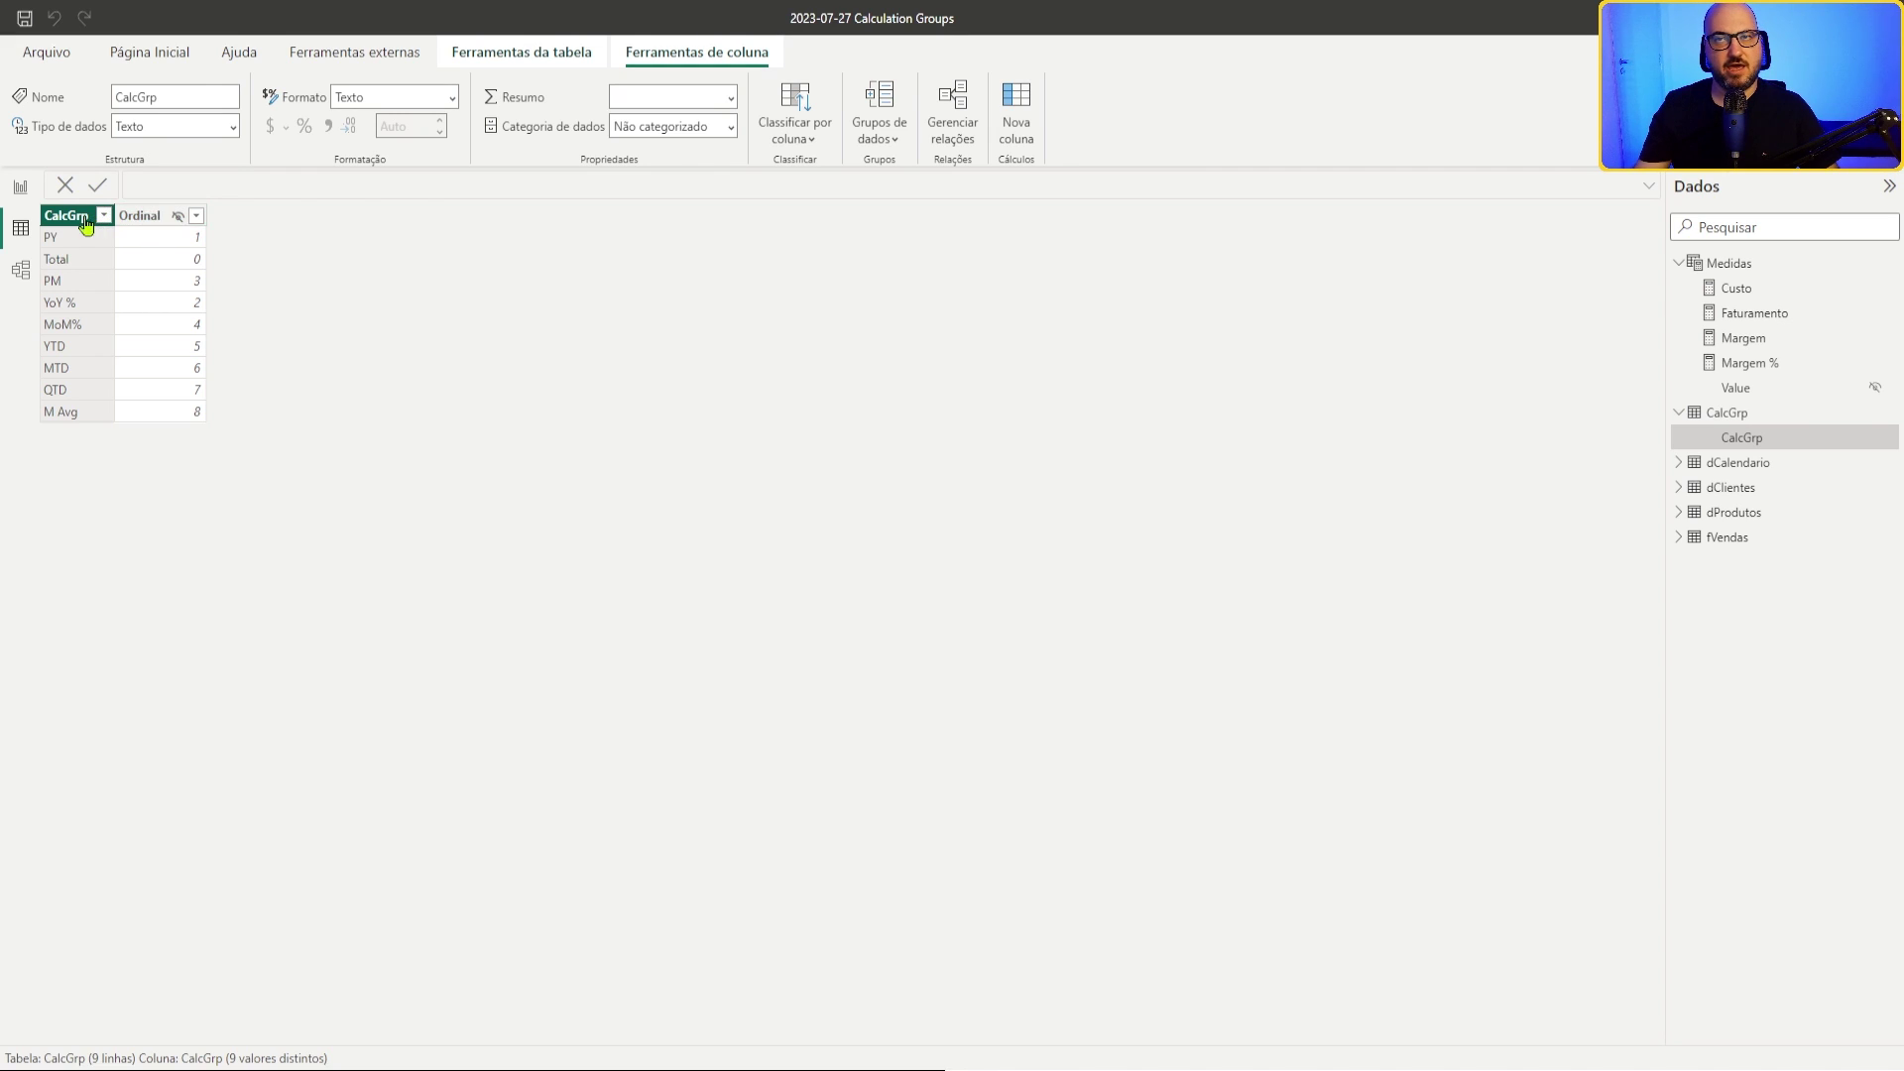
click(794, 128)
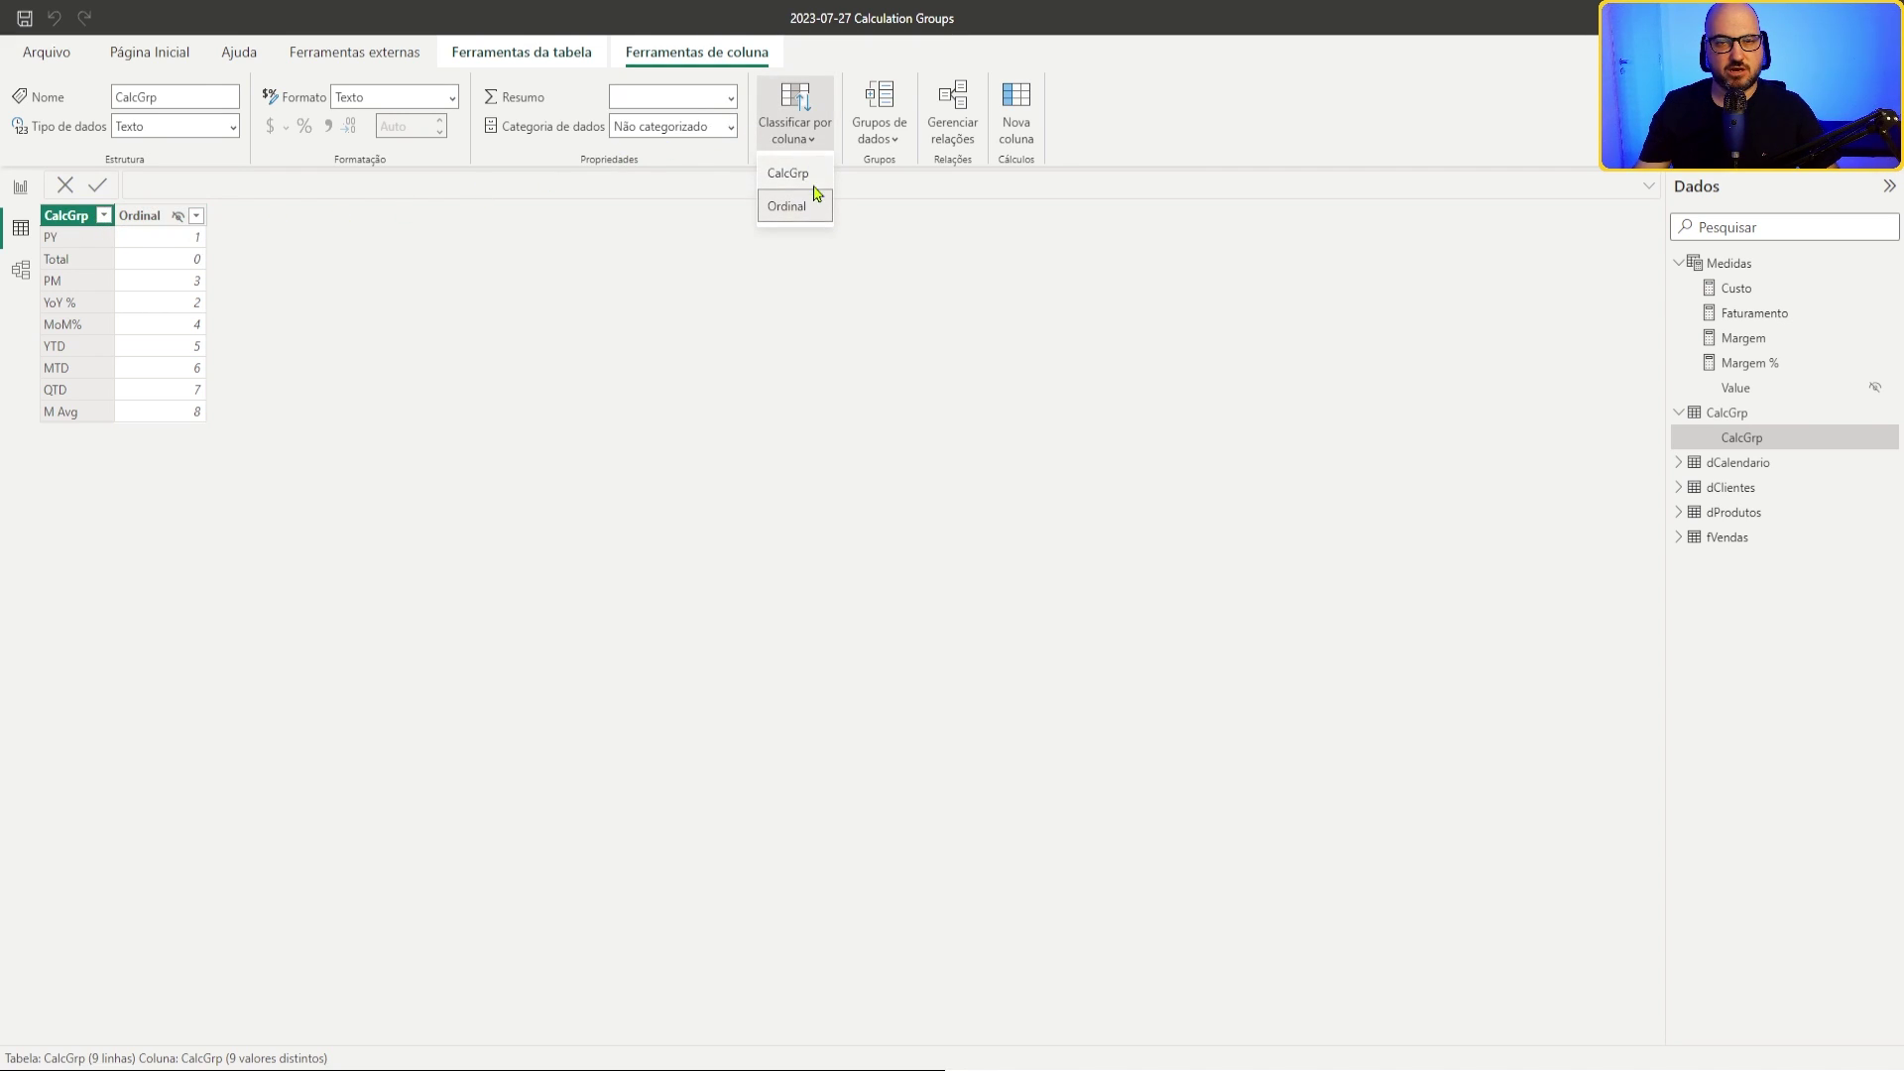
Step: Back in the report, narrow the Faturamento matrix from its left edge and place a narrow CalcGrp table visual beside it
click(19, 188)
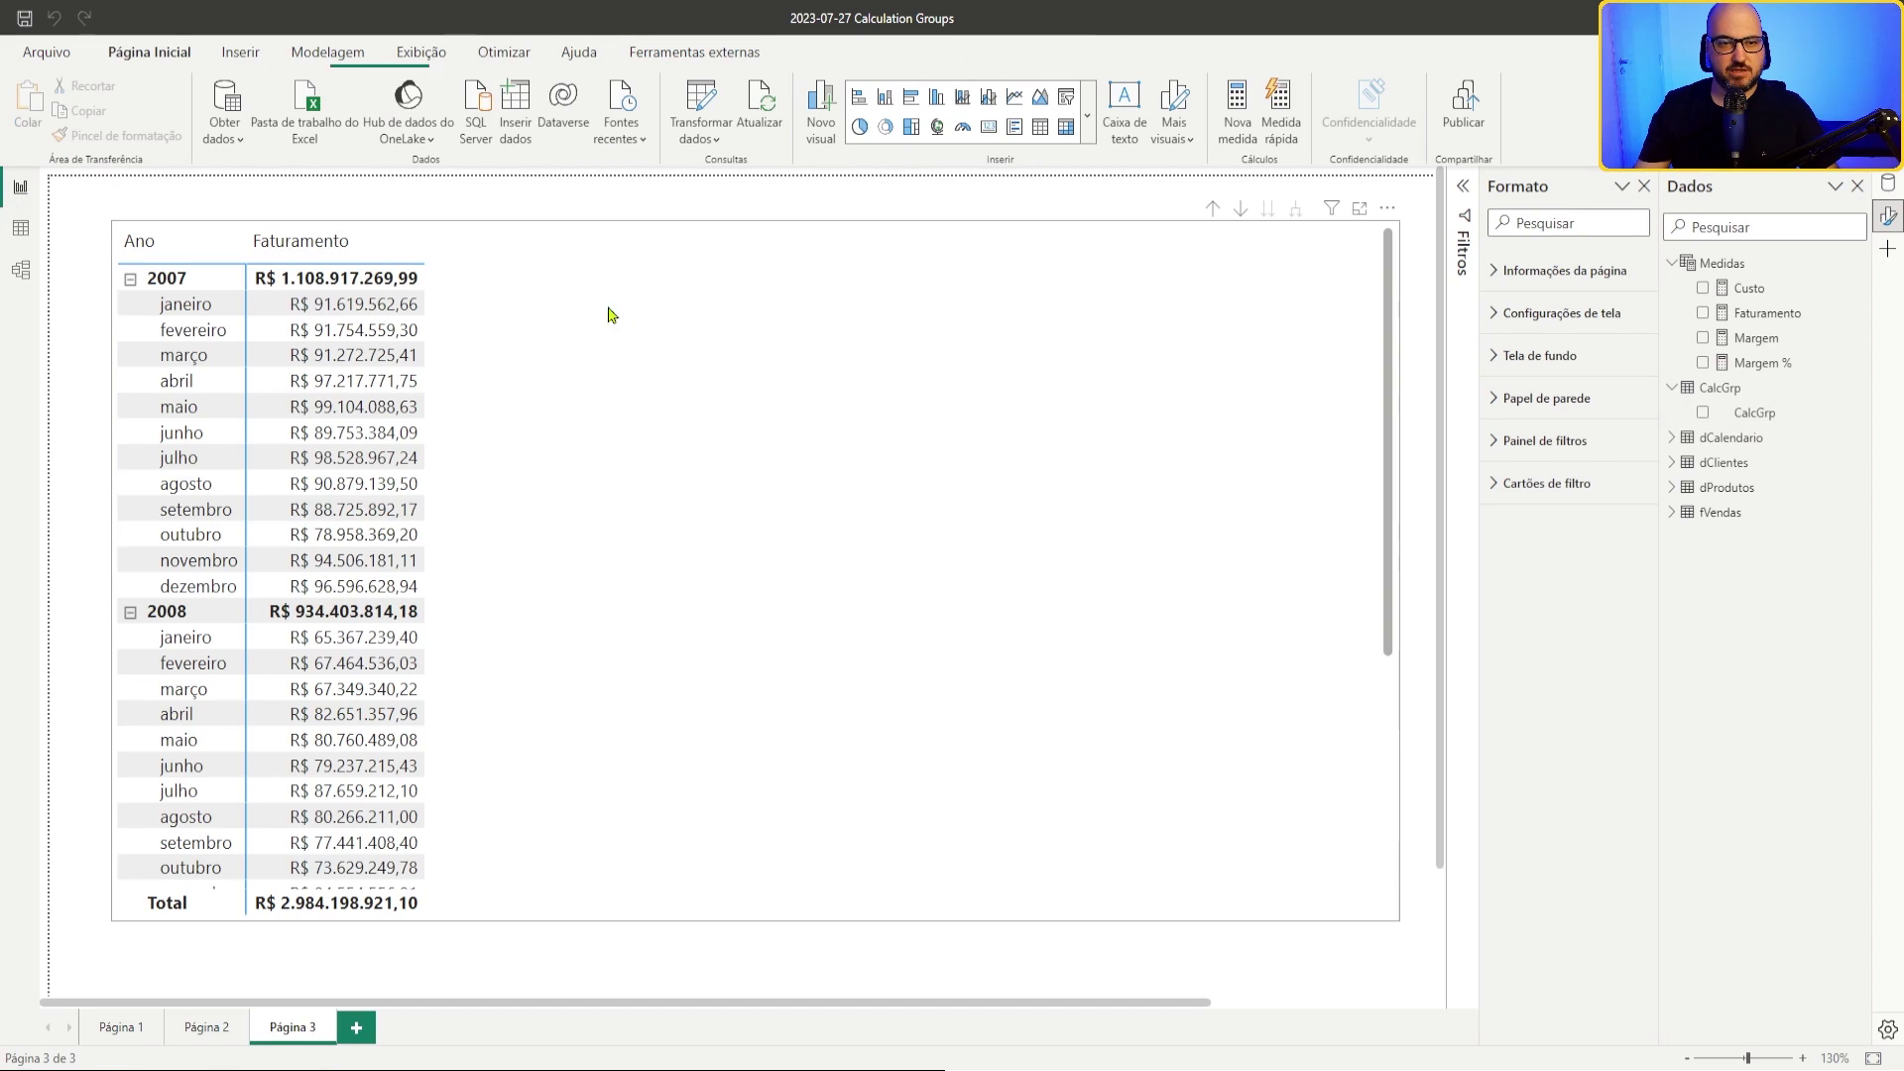
click(678, 261)
drag(112, 570, 286, 570)
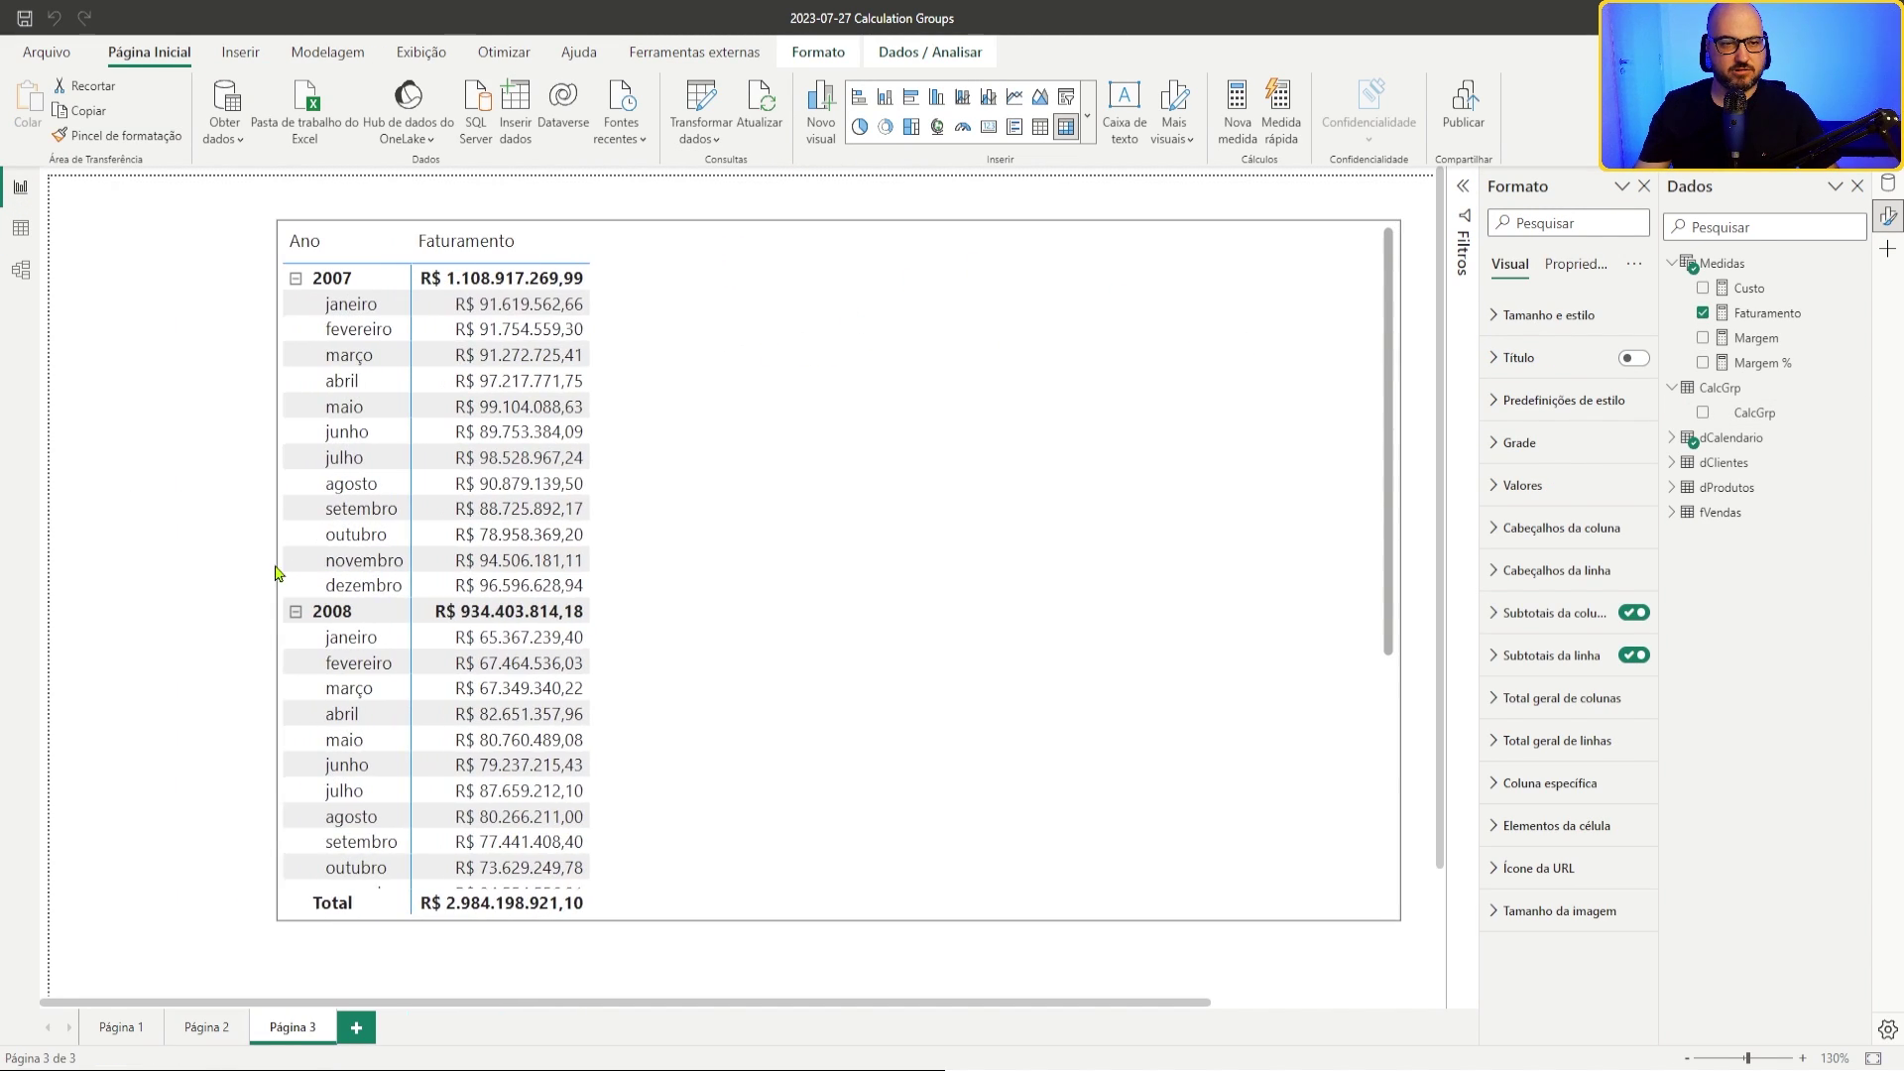
click(169, 530)
drag(1755, 412, 155, 391)
drag(1163, 572, 140, 551)
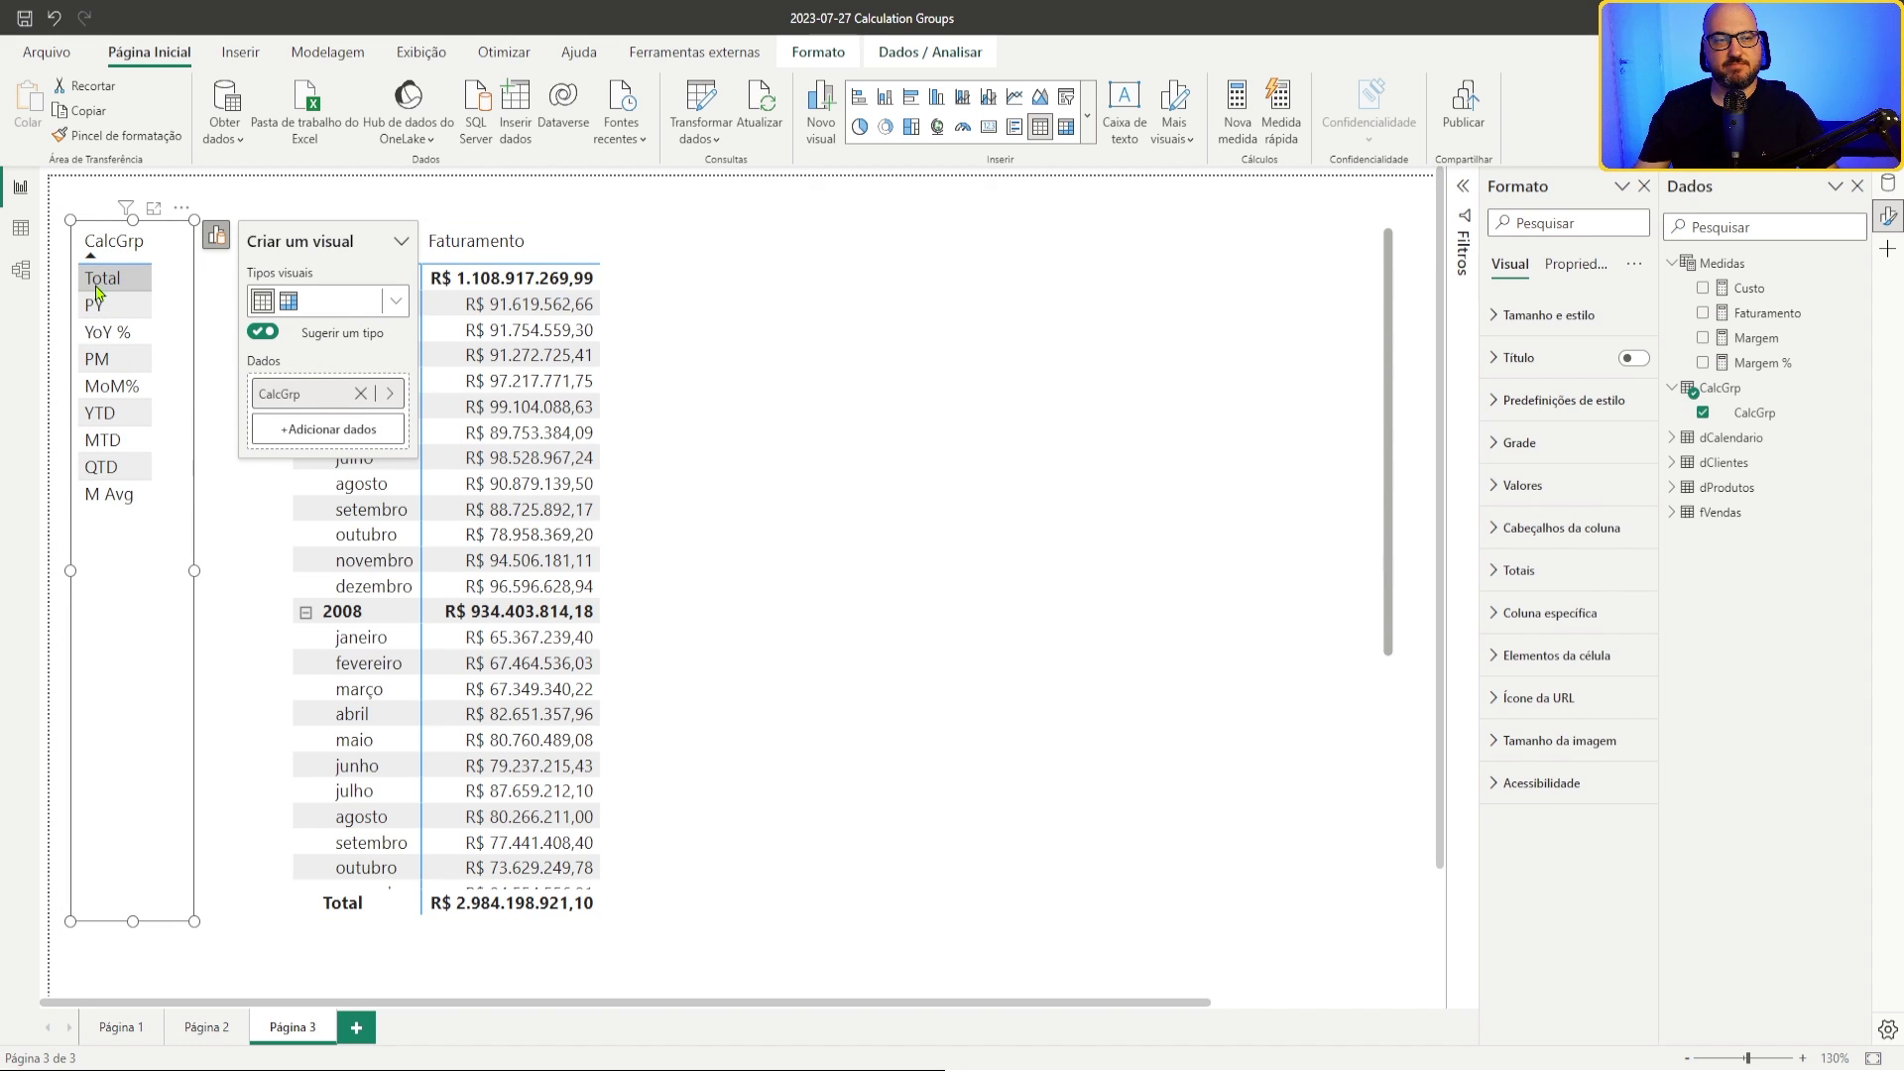
Step: In Tabular Editor, move the PY calculation item above Total and compare the order with the report's CalcGrp table
key(alt+Tab)
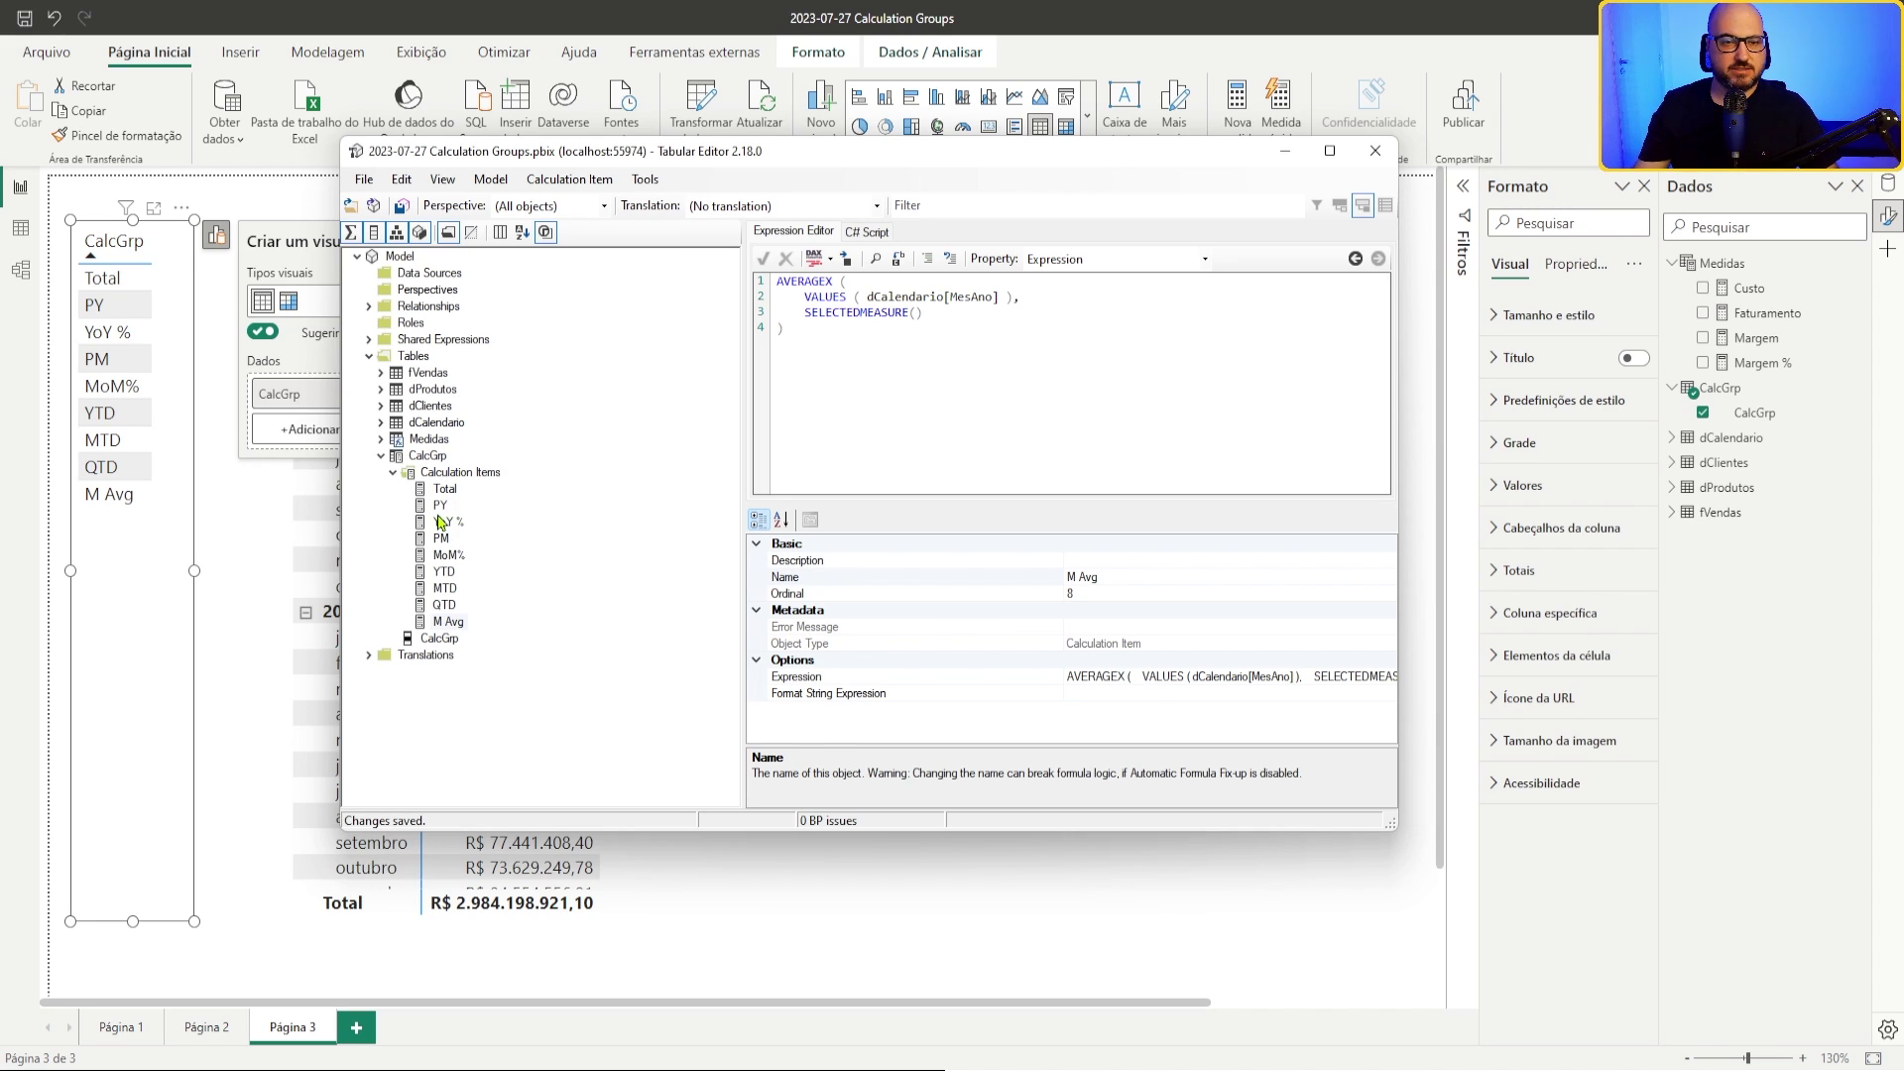
drag(438, 515, 460, 490)
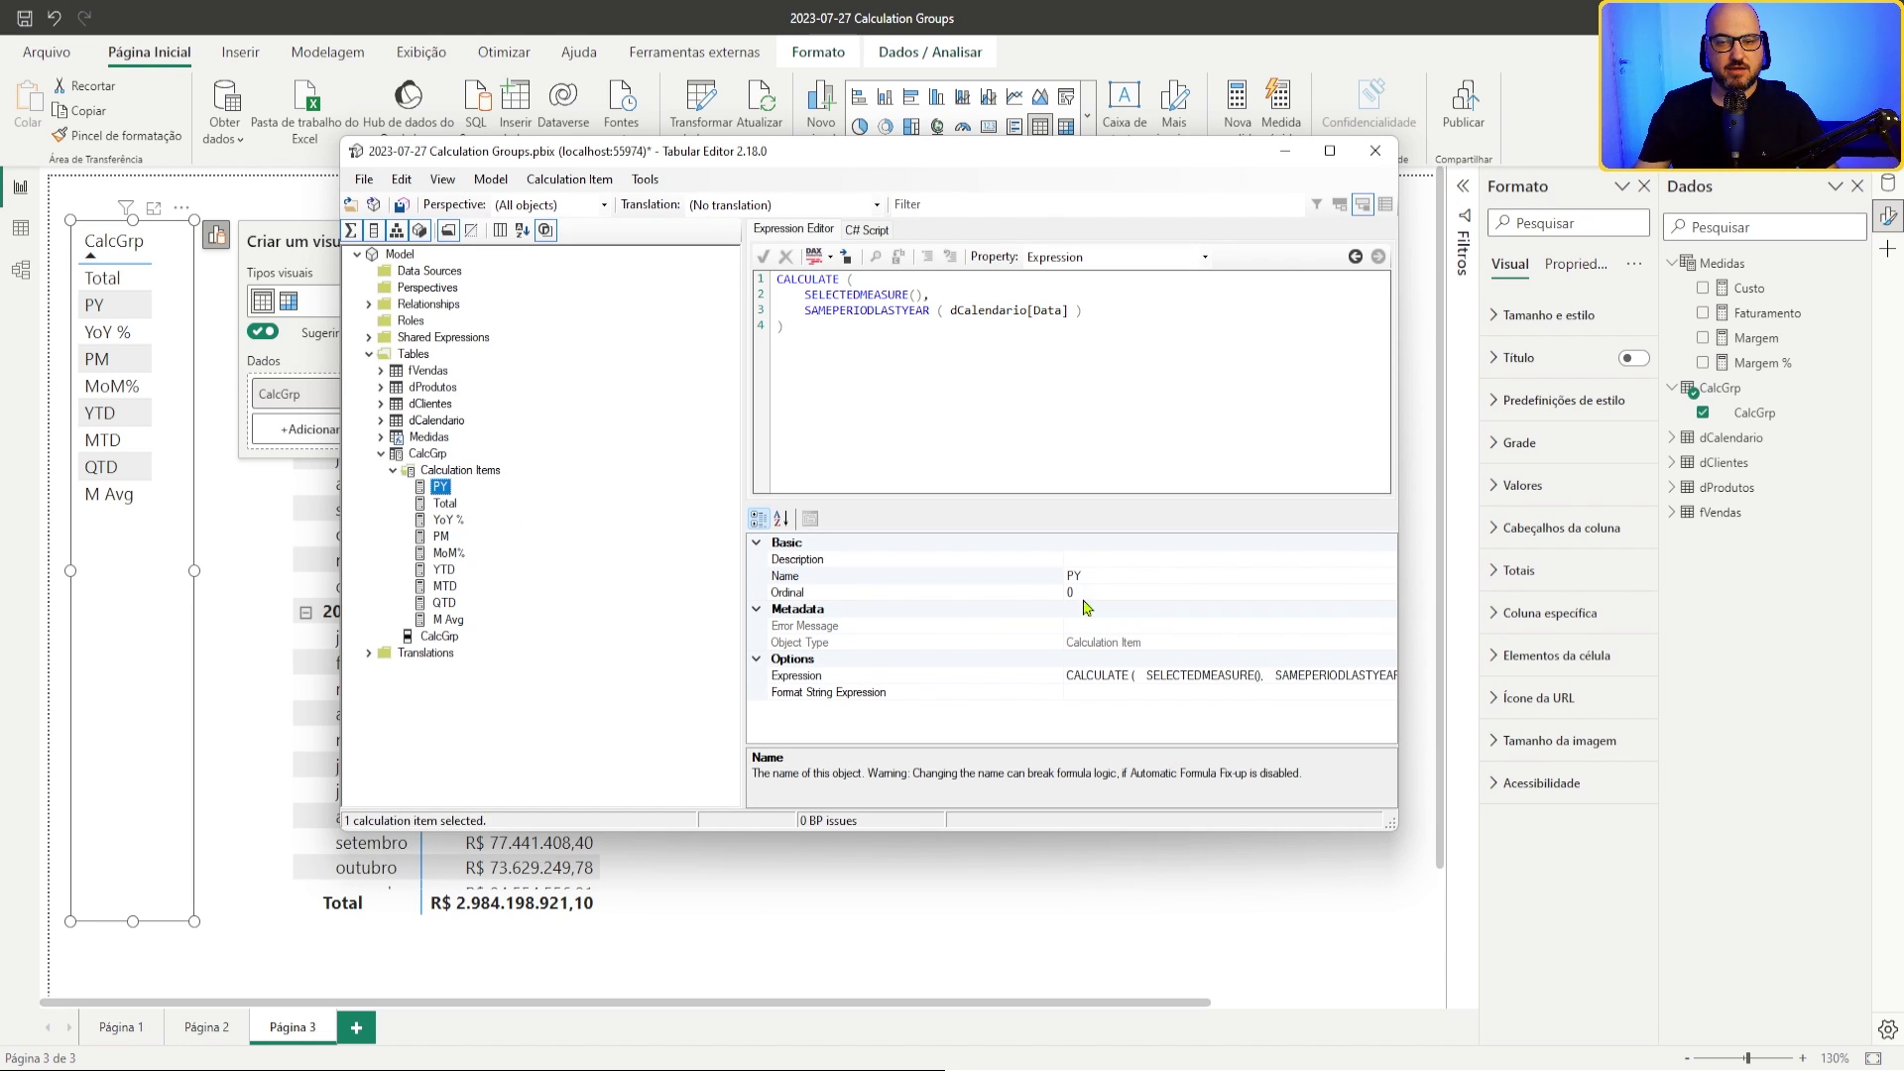
click(445, 504)
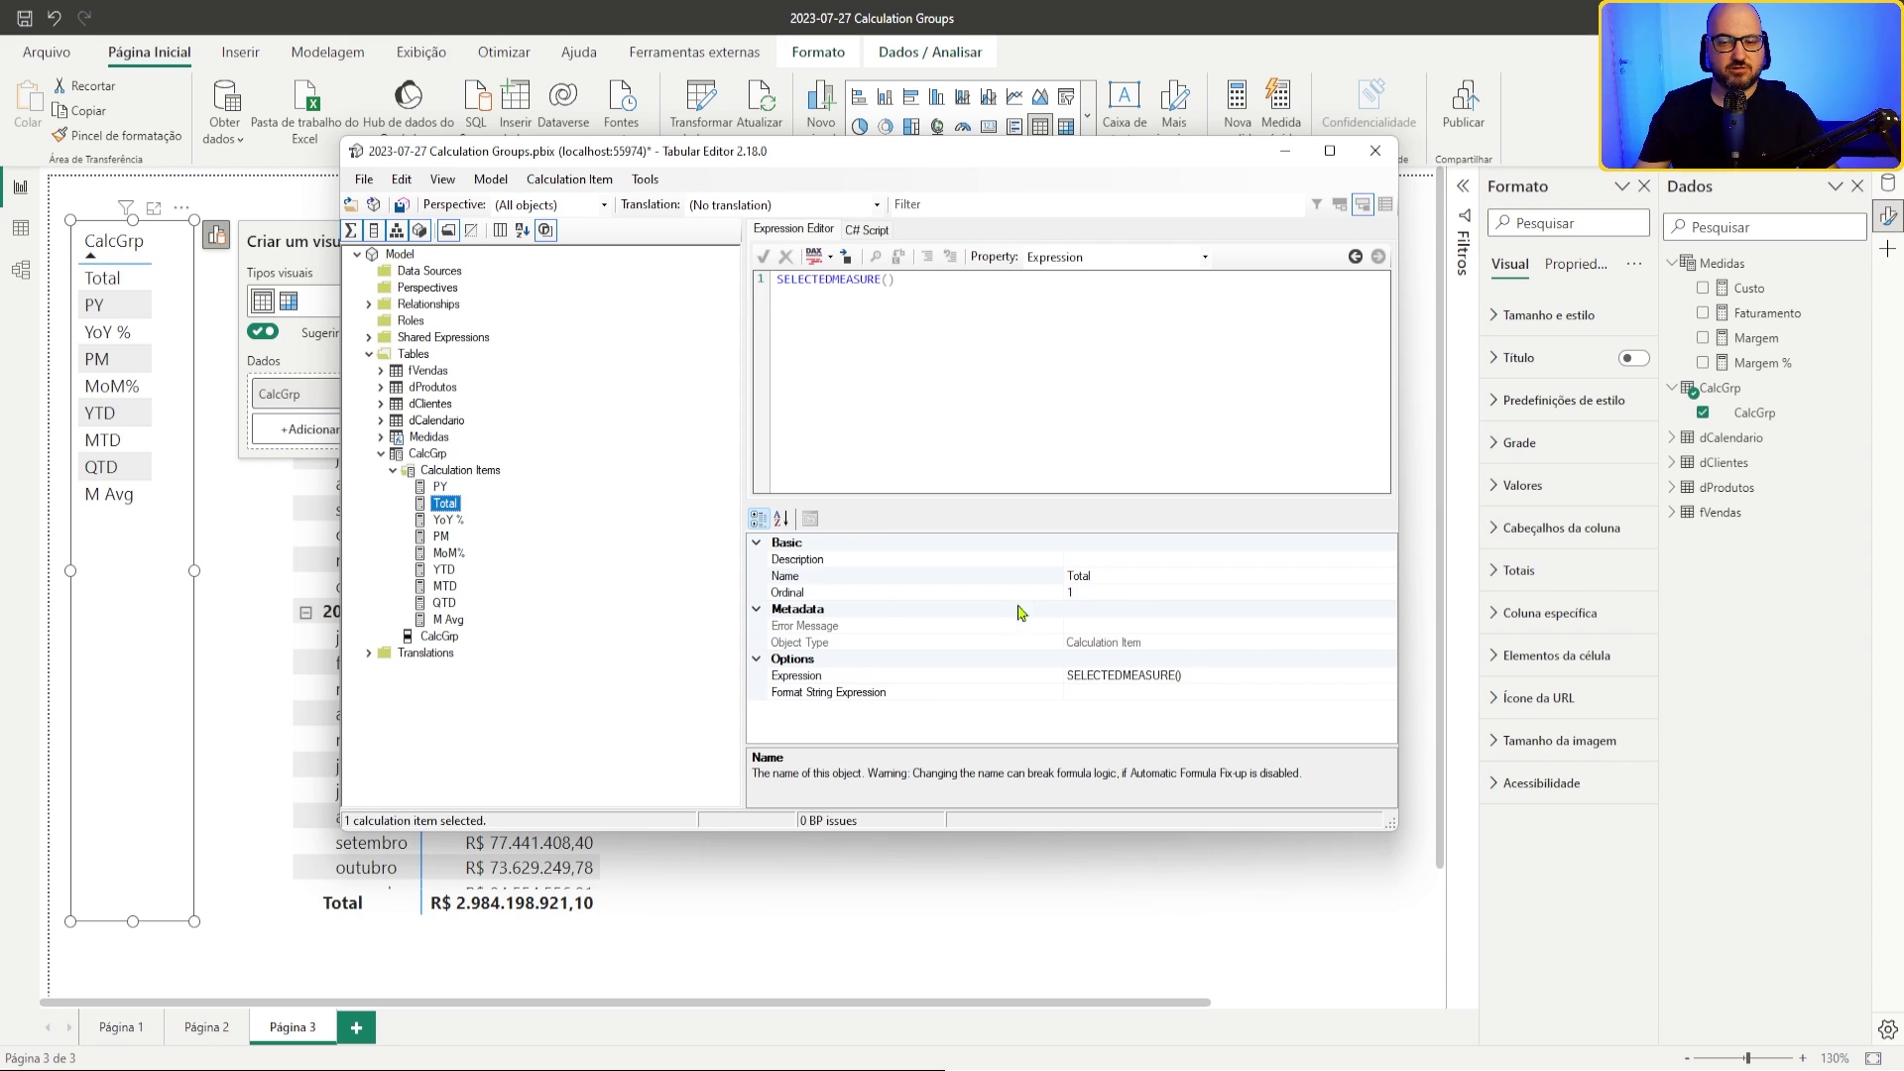
click(219, 378)
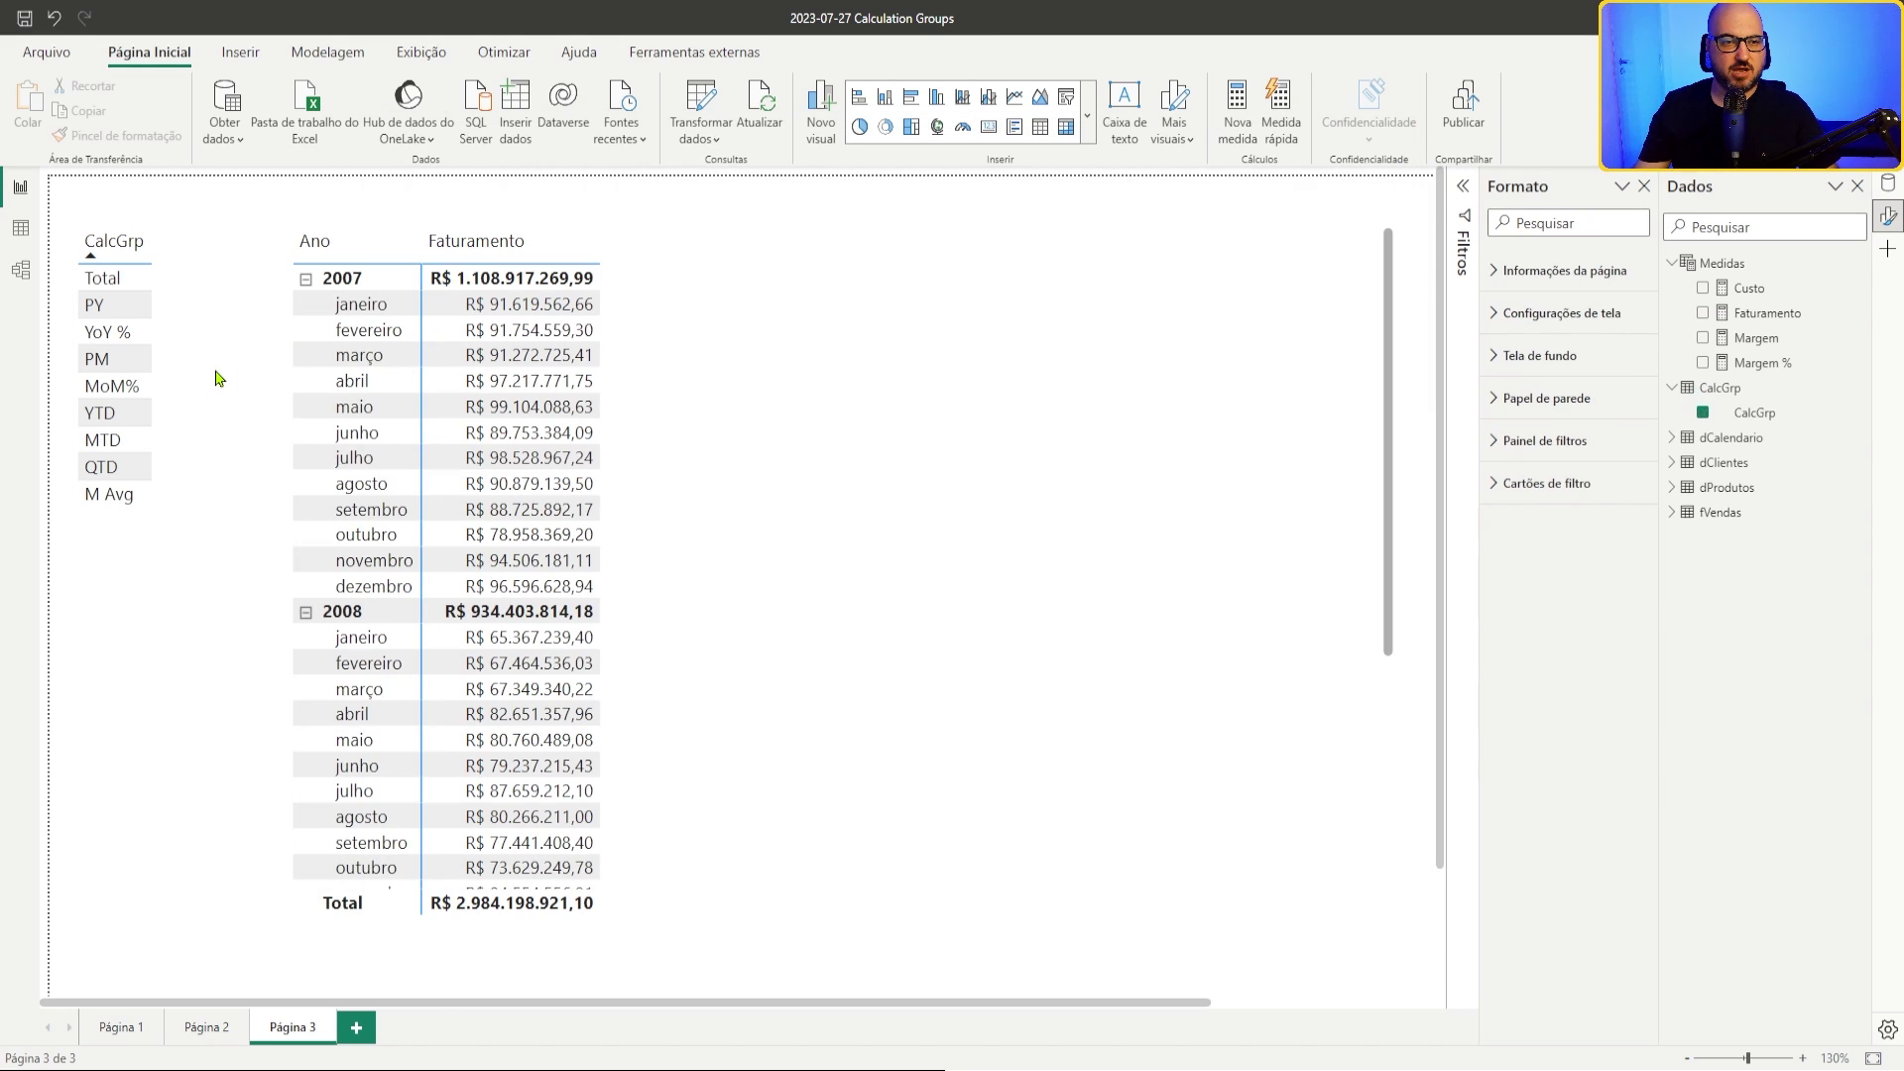
click(166, 514)
key(alt+Tab)
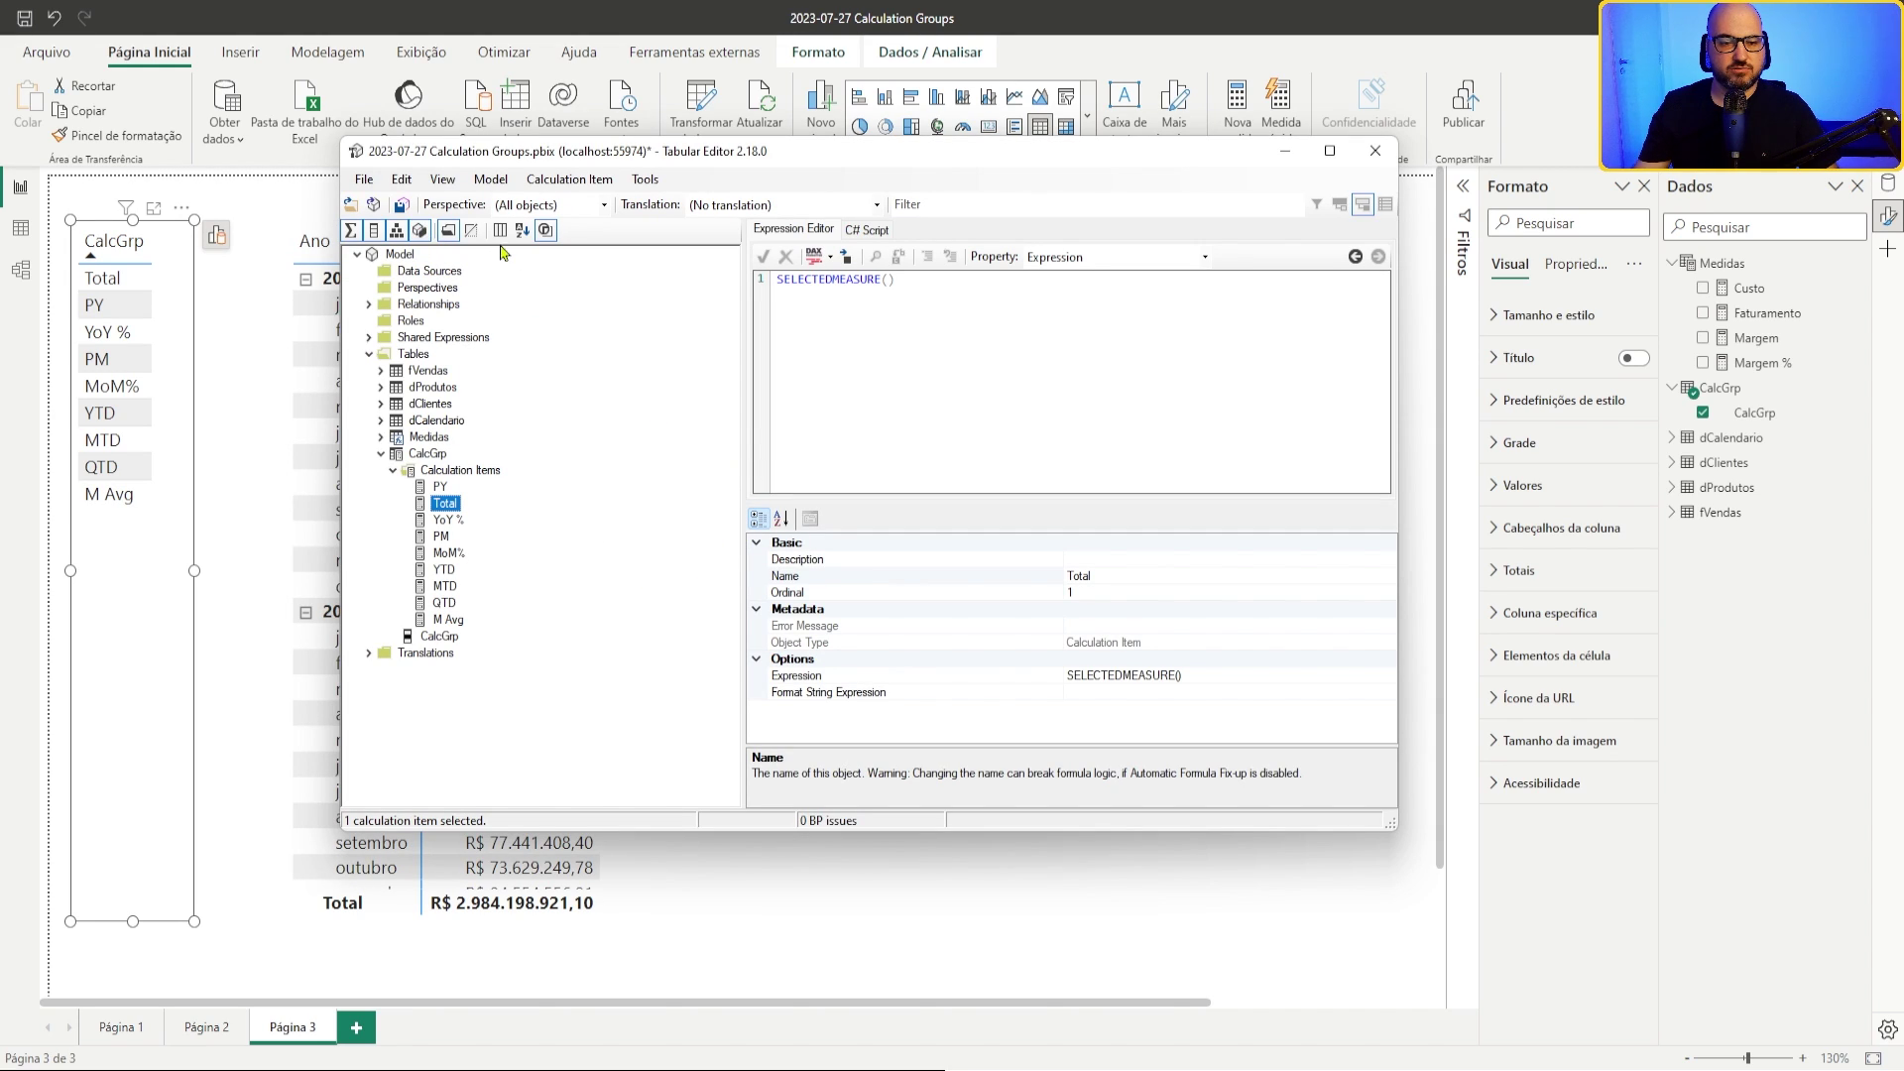
Step: Save the PY-first item order to the connected model and refresh the calculation groups in Power BI Desktop
click(364, 179)
click(393, 256)
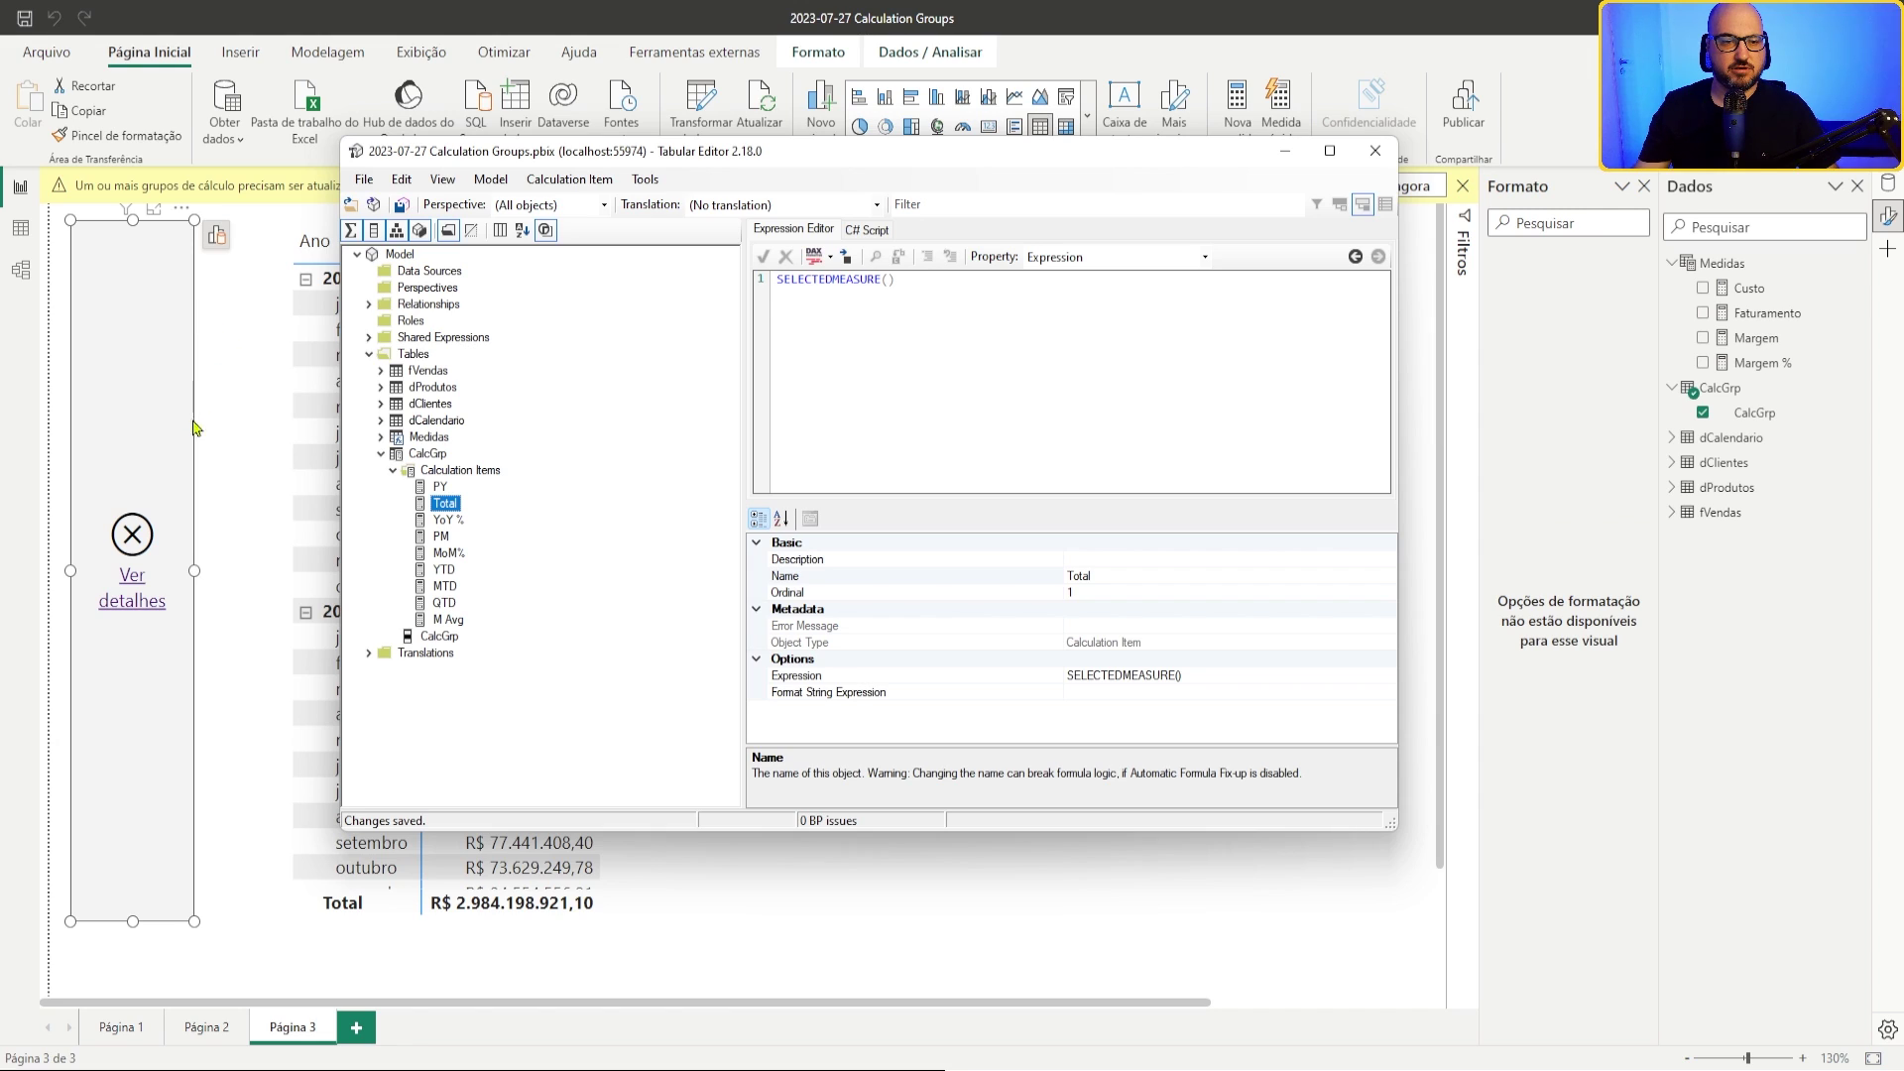
click(172, 387)
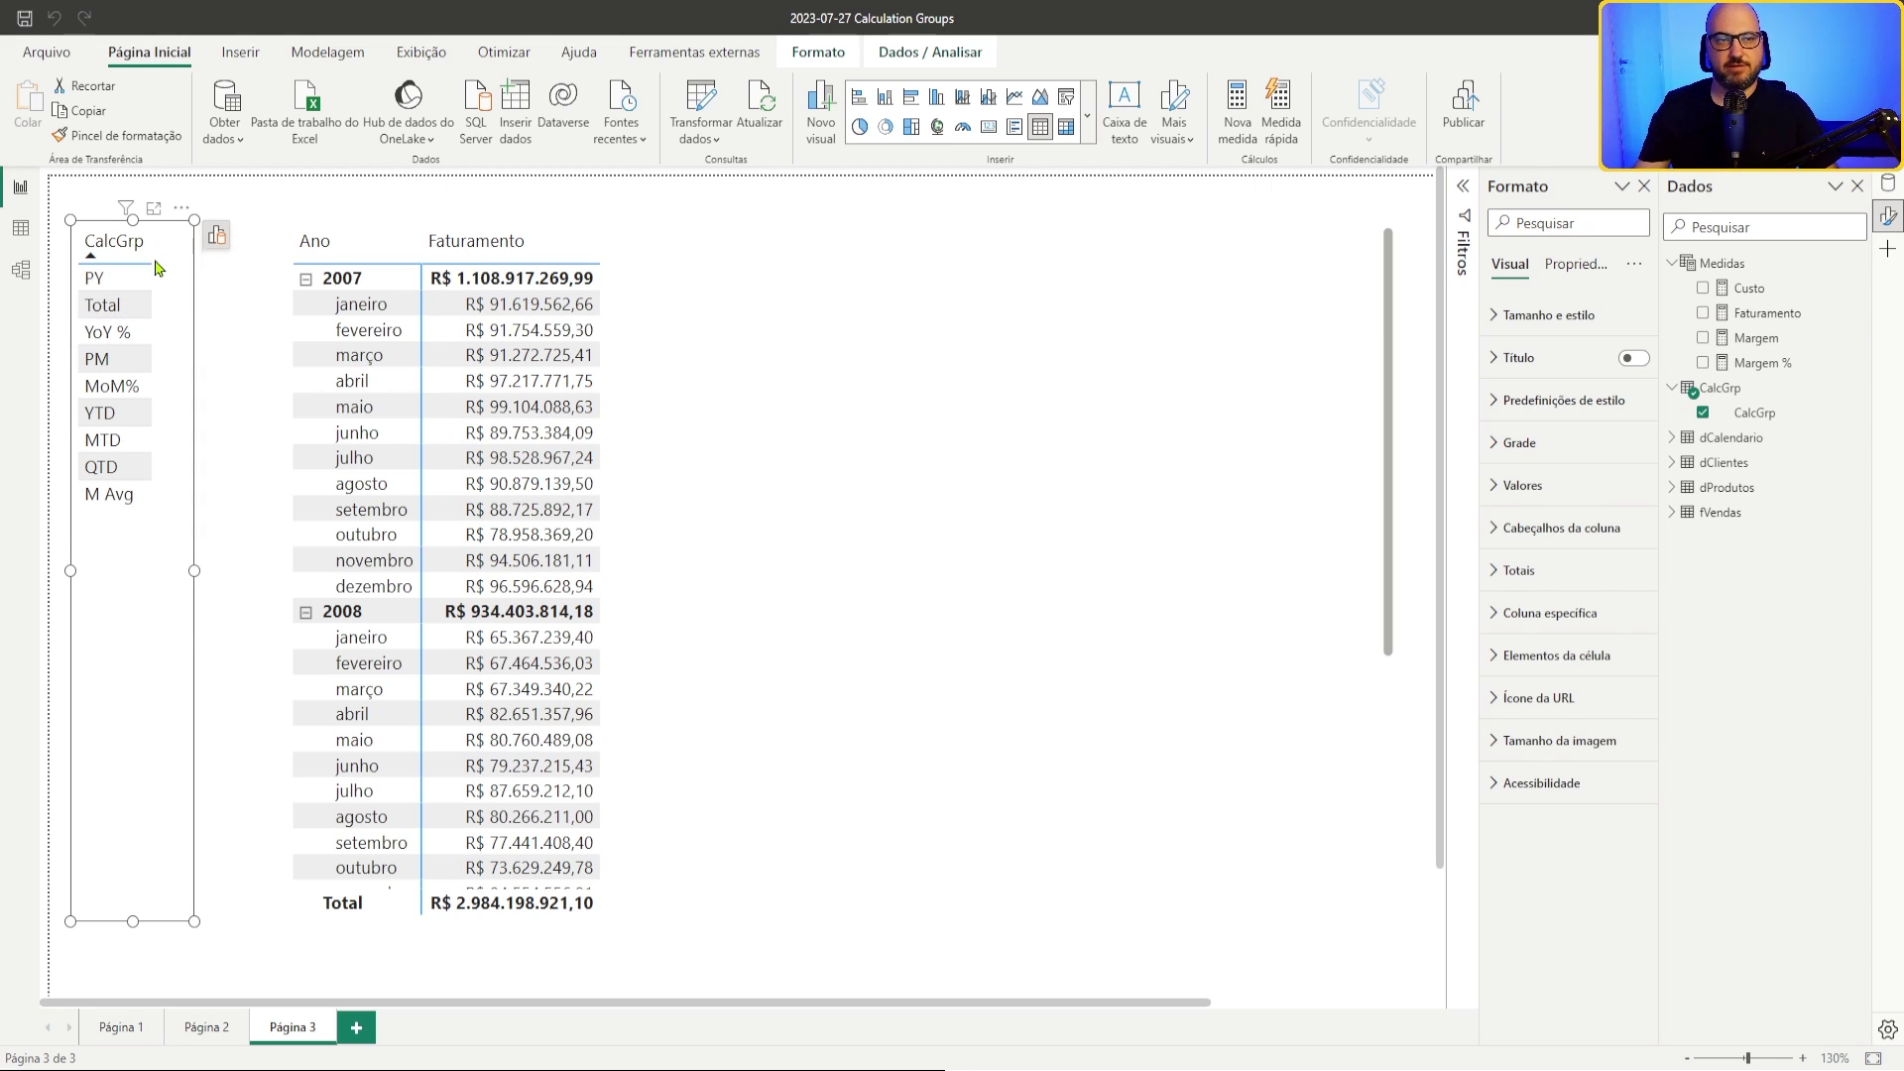
Step: Back in Tabular Editor, move the Total calculation item above PY and check the ordinals of Total, PY and YoY %
key(alt+Tab)
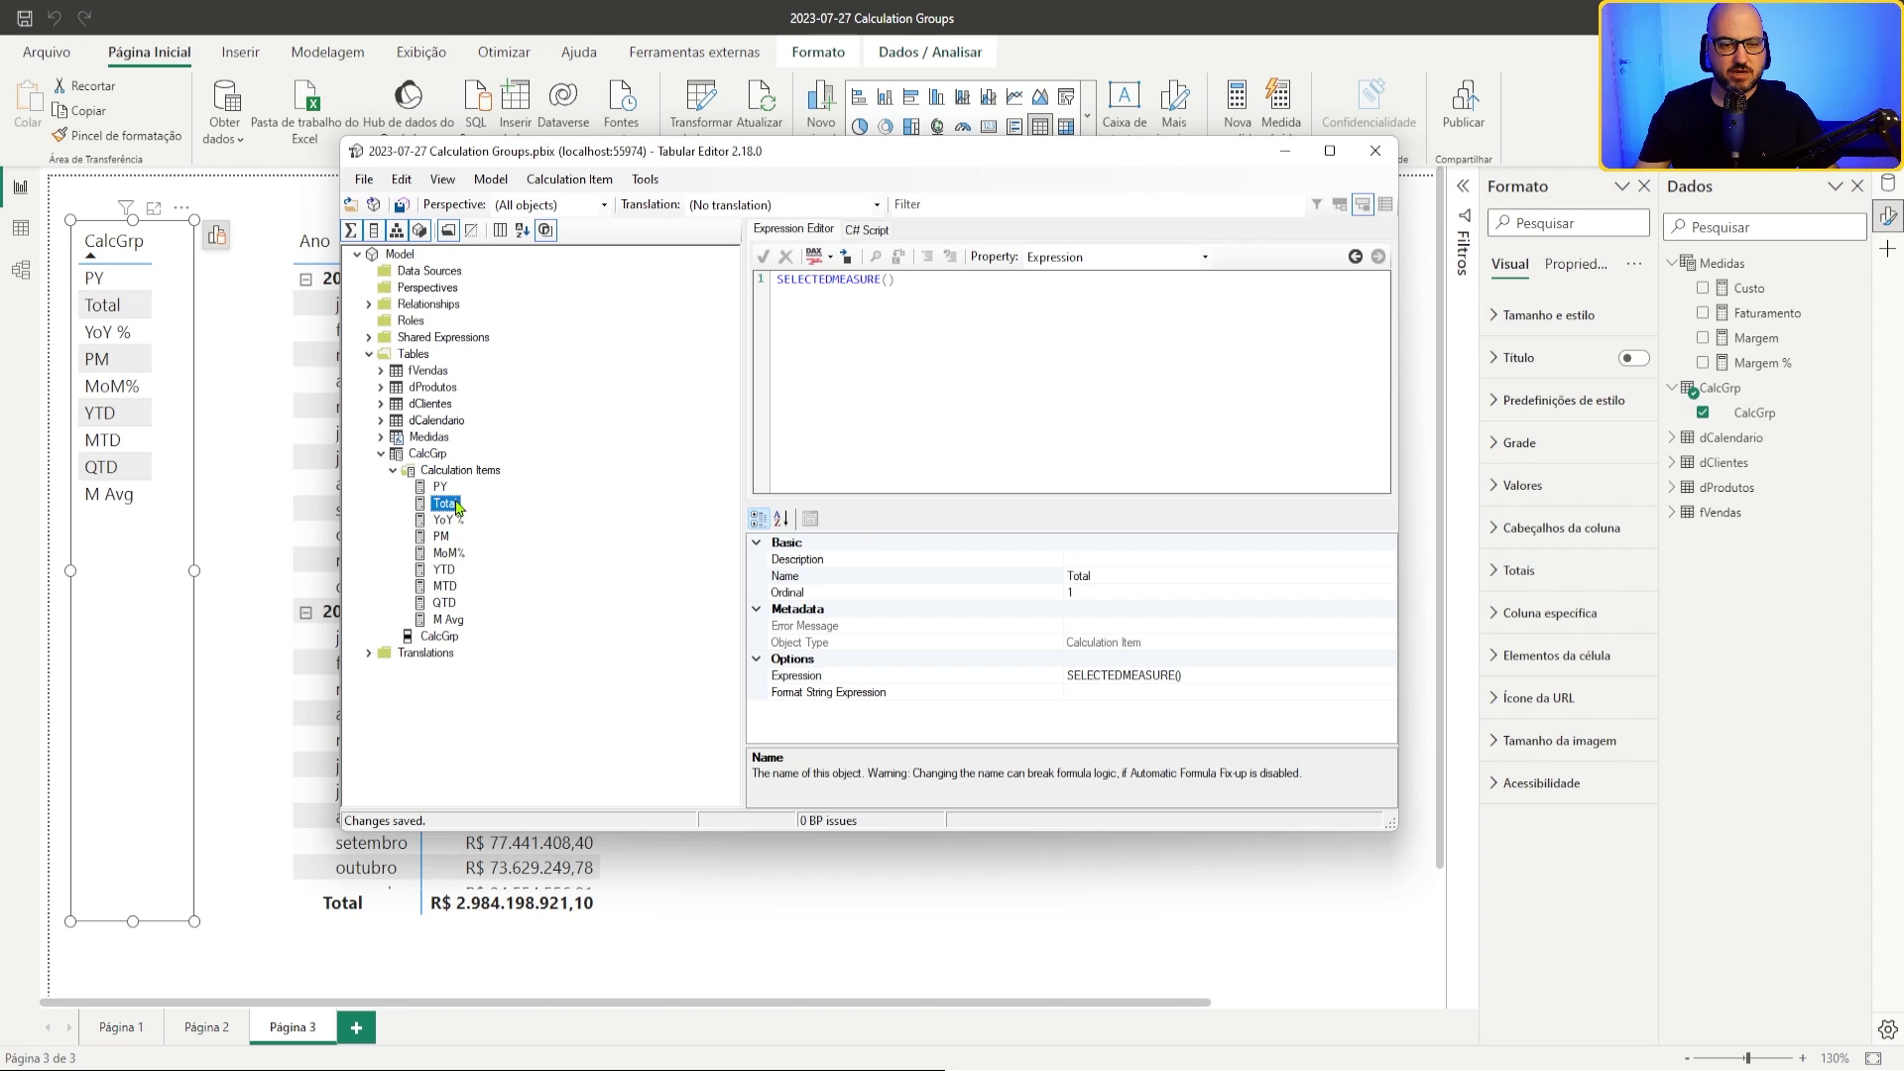
drag(447, 514, 446, 483)
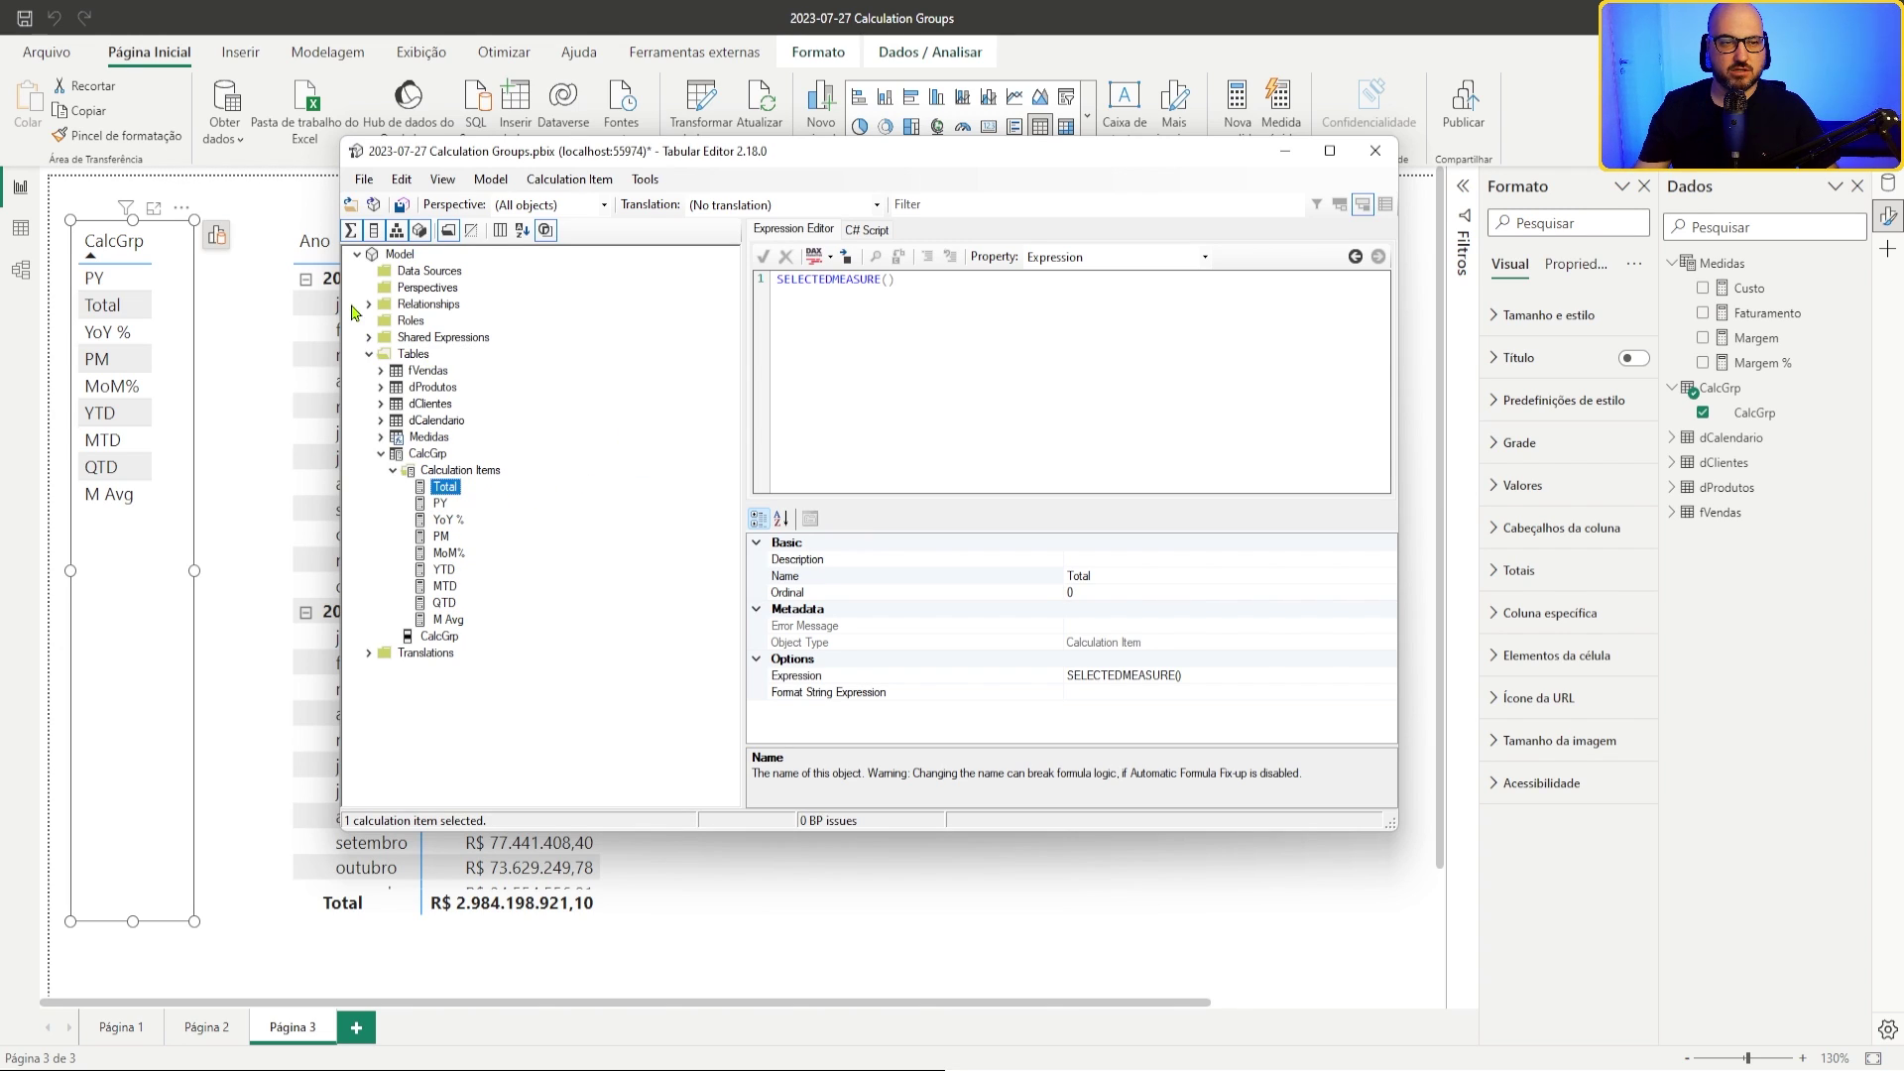
click(1091, 593)
click(441, 504)
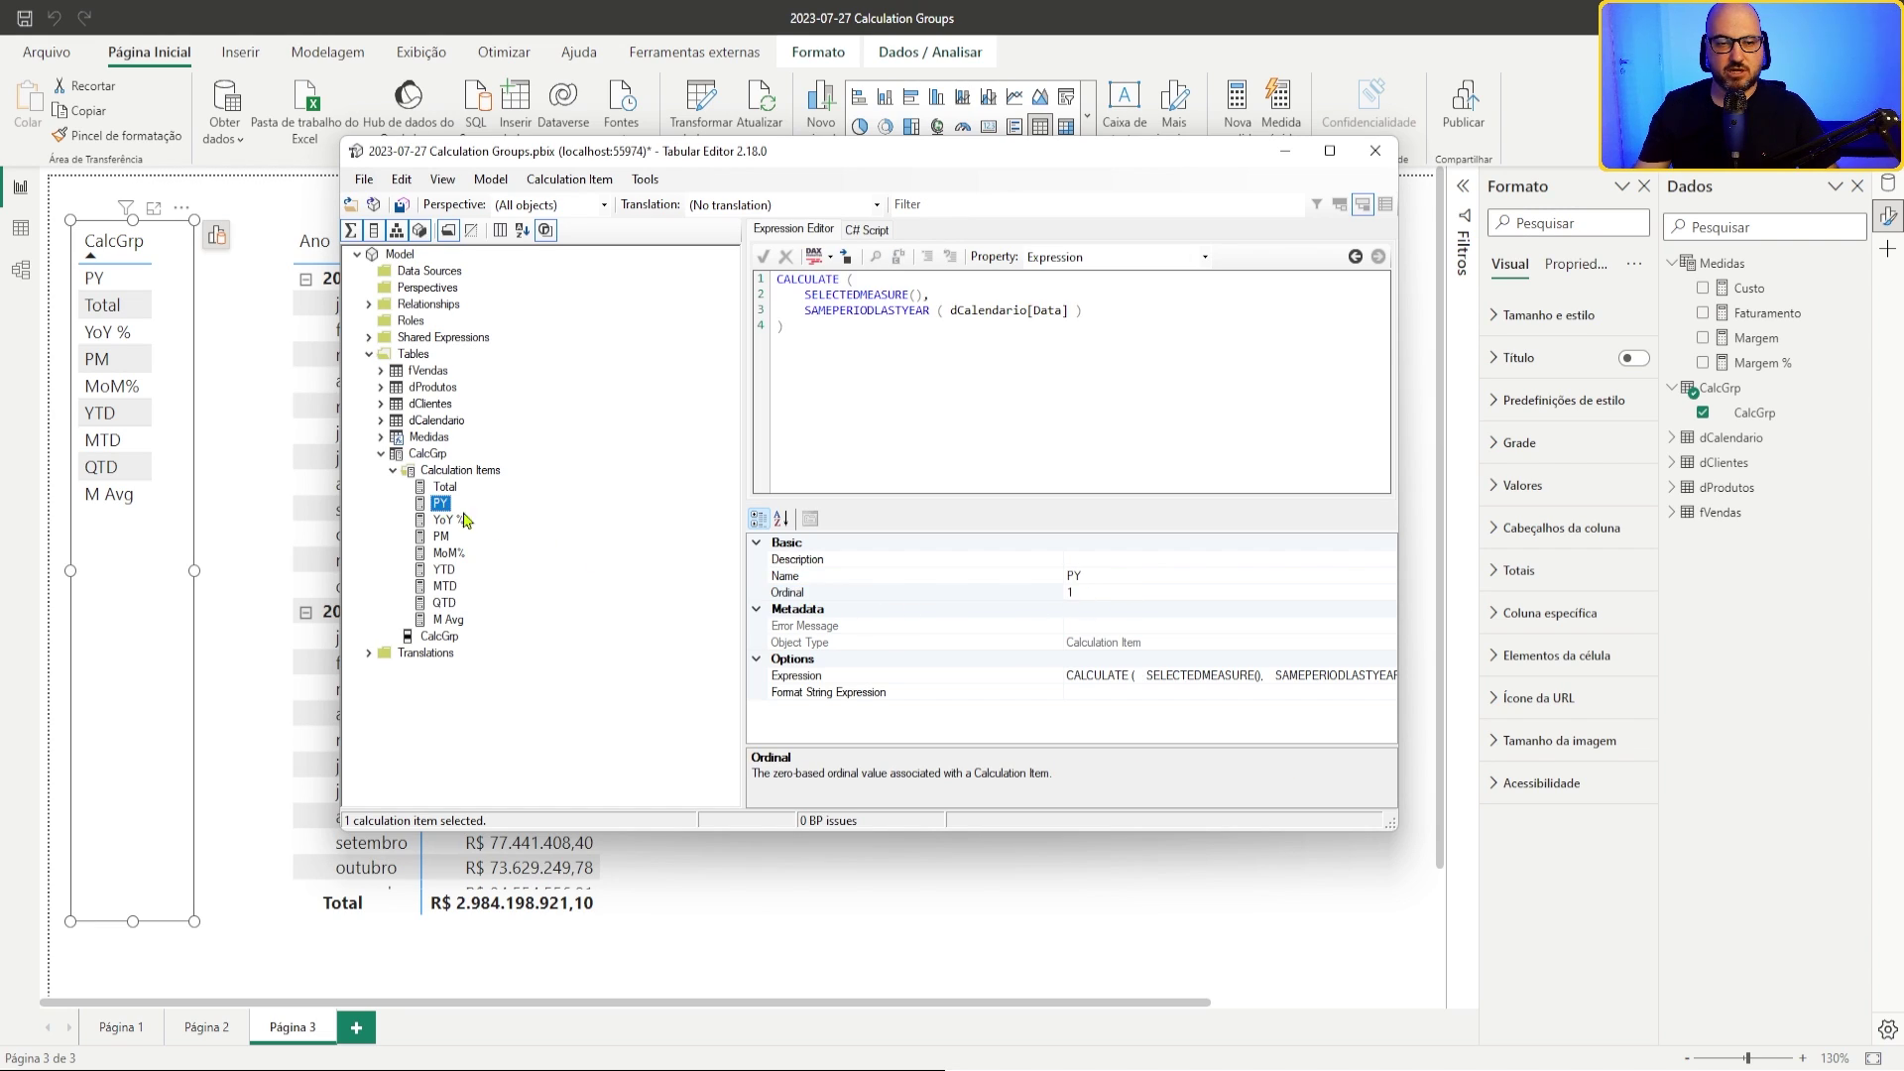
click(448, 520)
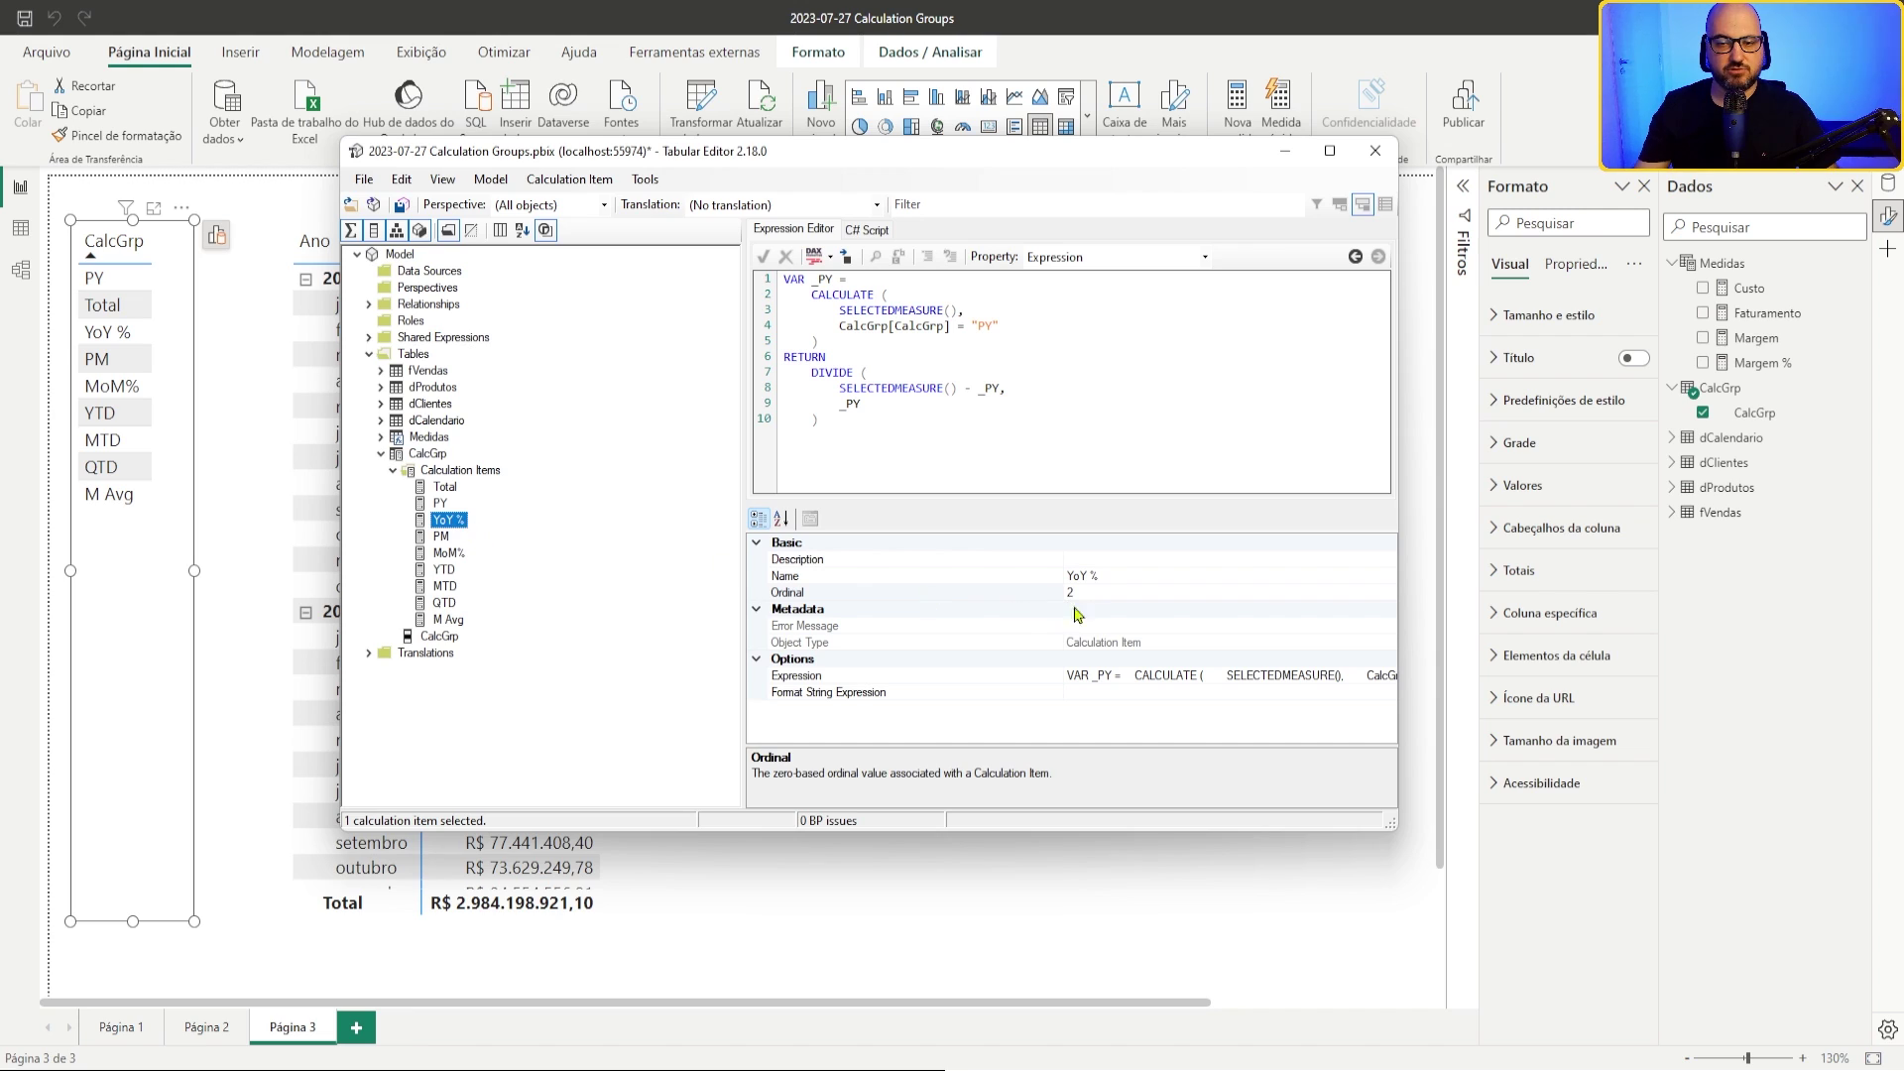
click(446, 487)
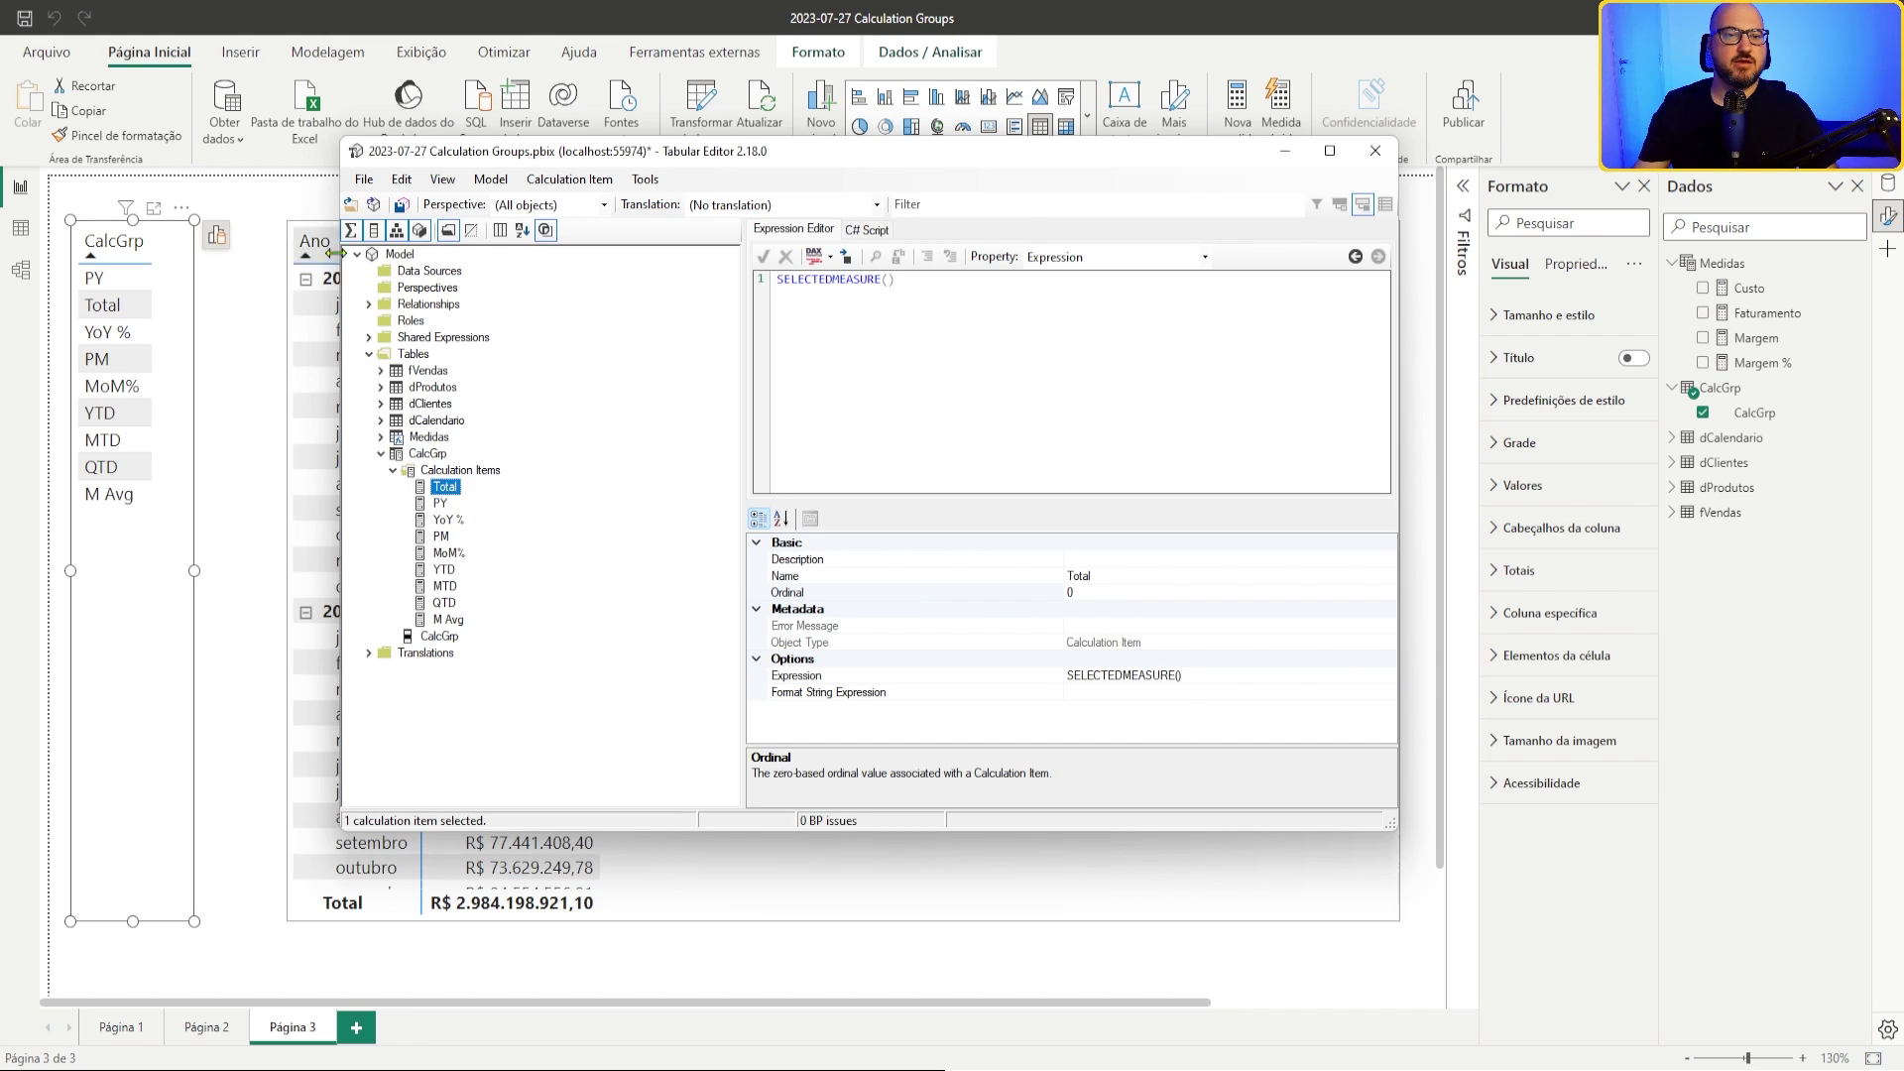
Step: Save the model with Total as the first calculation item and refresh the calculation groups in Power BI Desktop
click(364, 179)
click(399, 256)
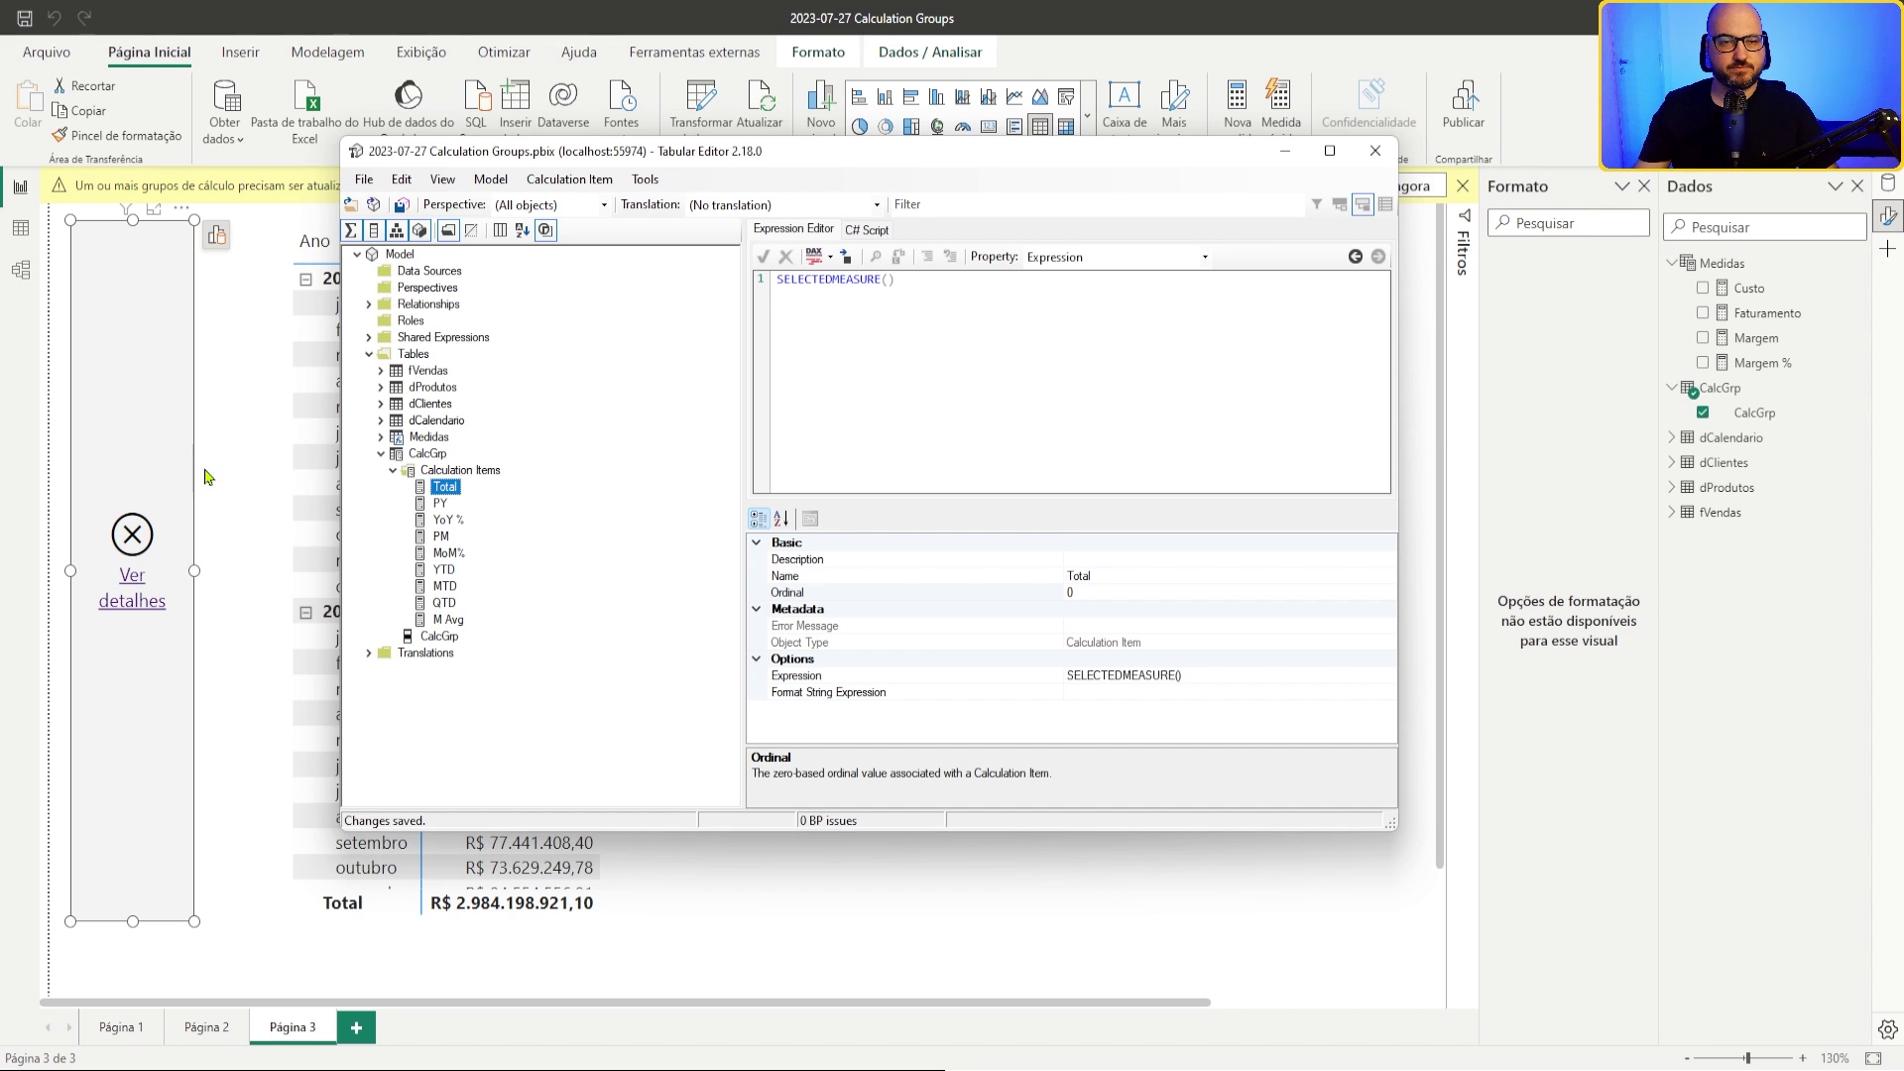
click(1285, 151)
click(1379, 186)
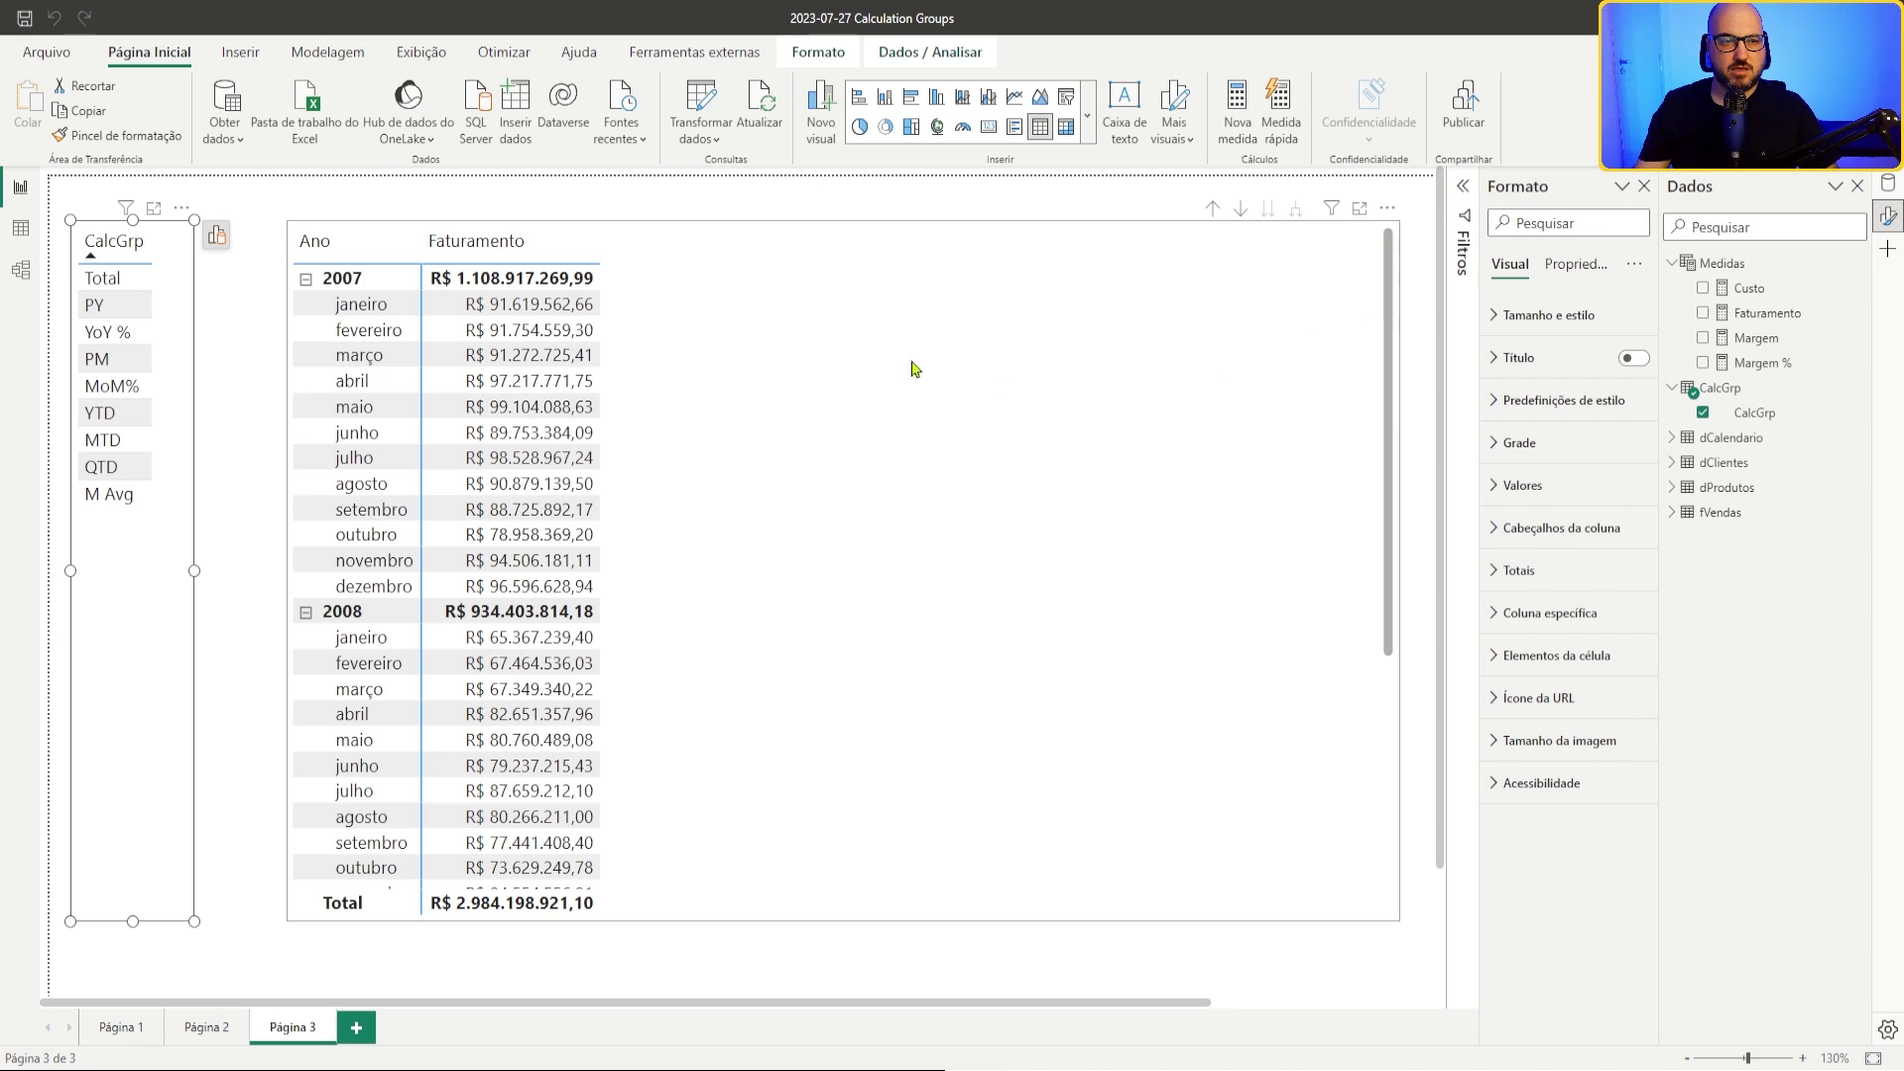
click(706, 208)
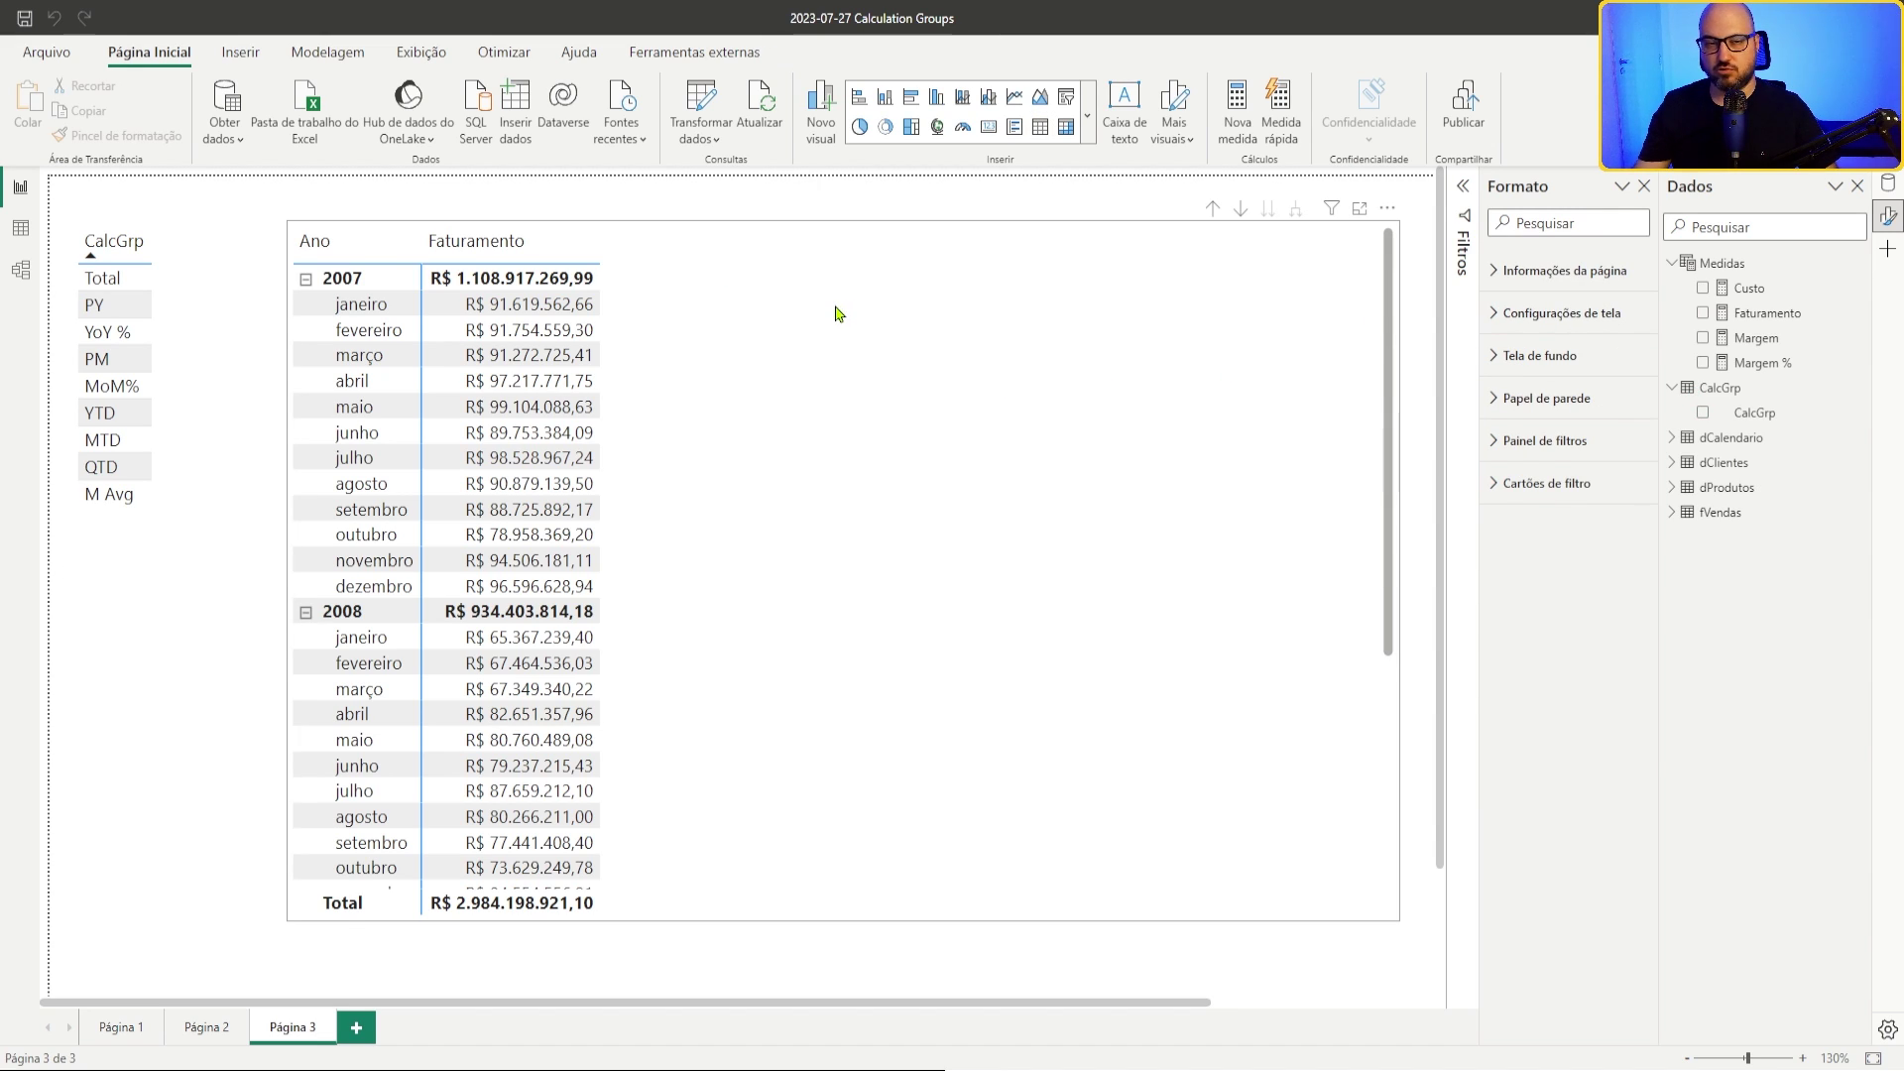
Step: Add the CalcGrp field to the columns of the Faturamento matrix
click(719, 384)
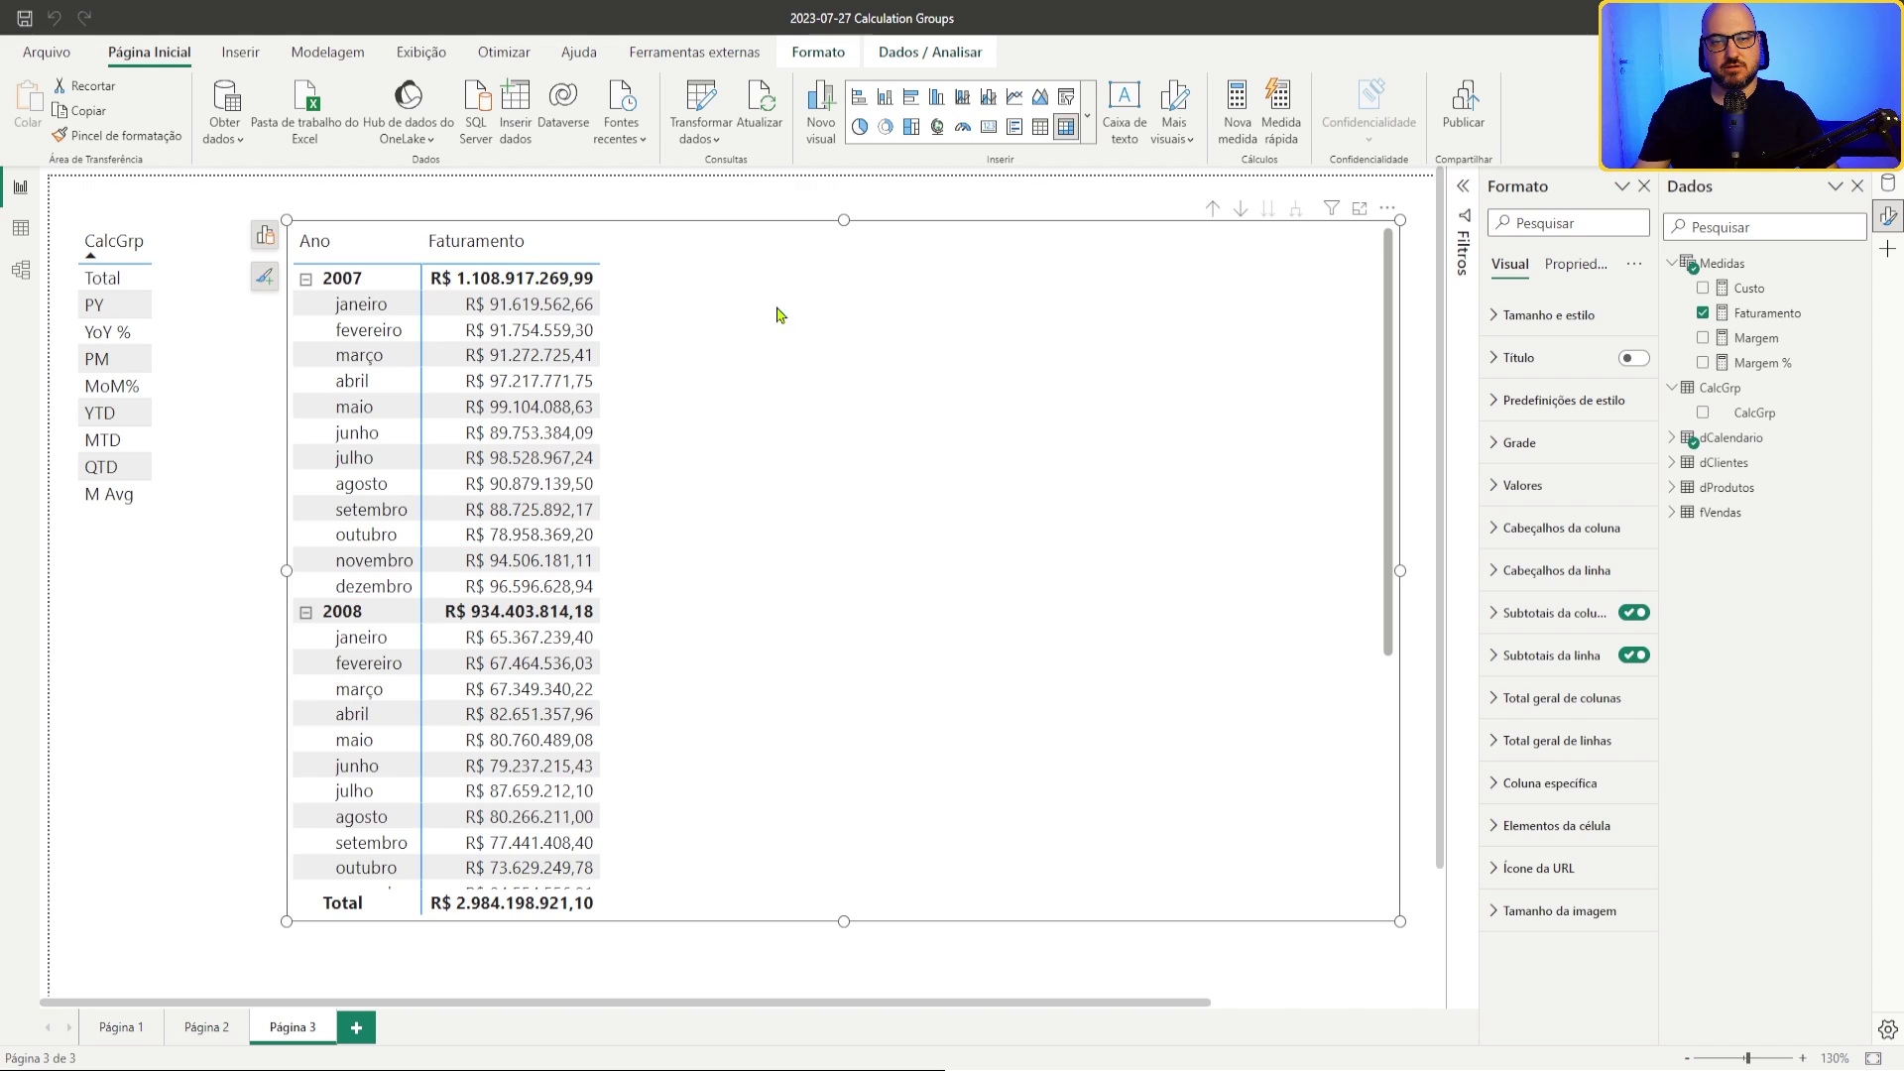
click(264, 235)
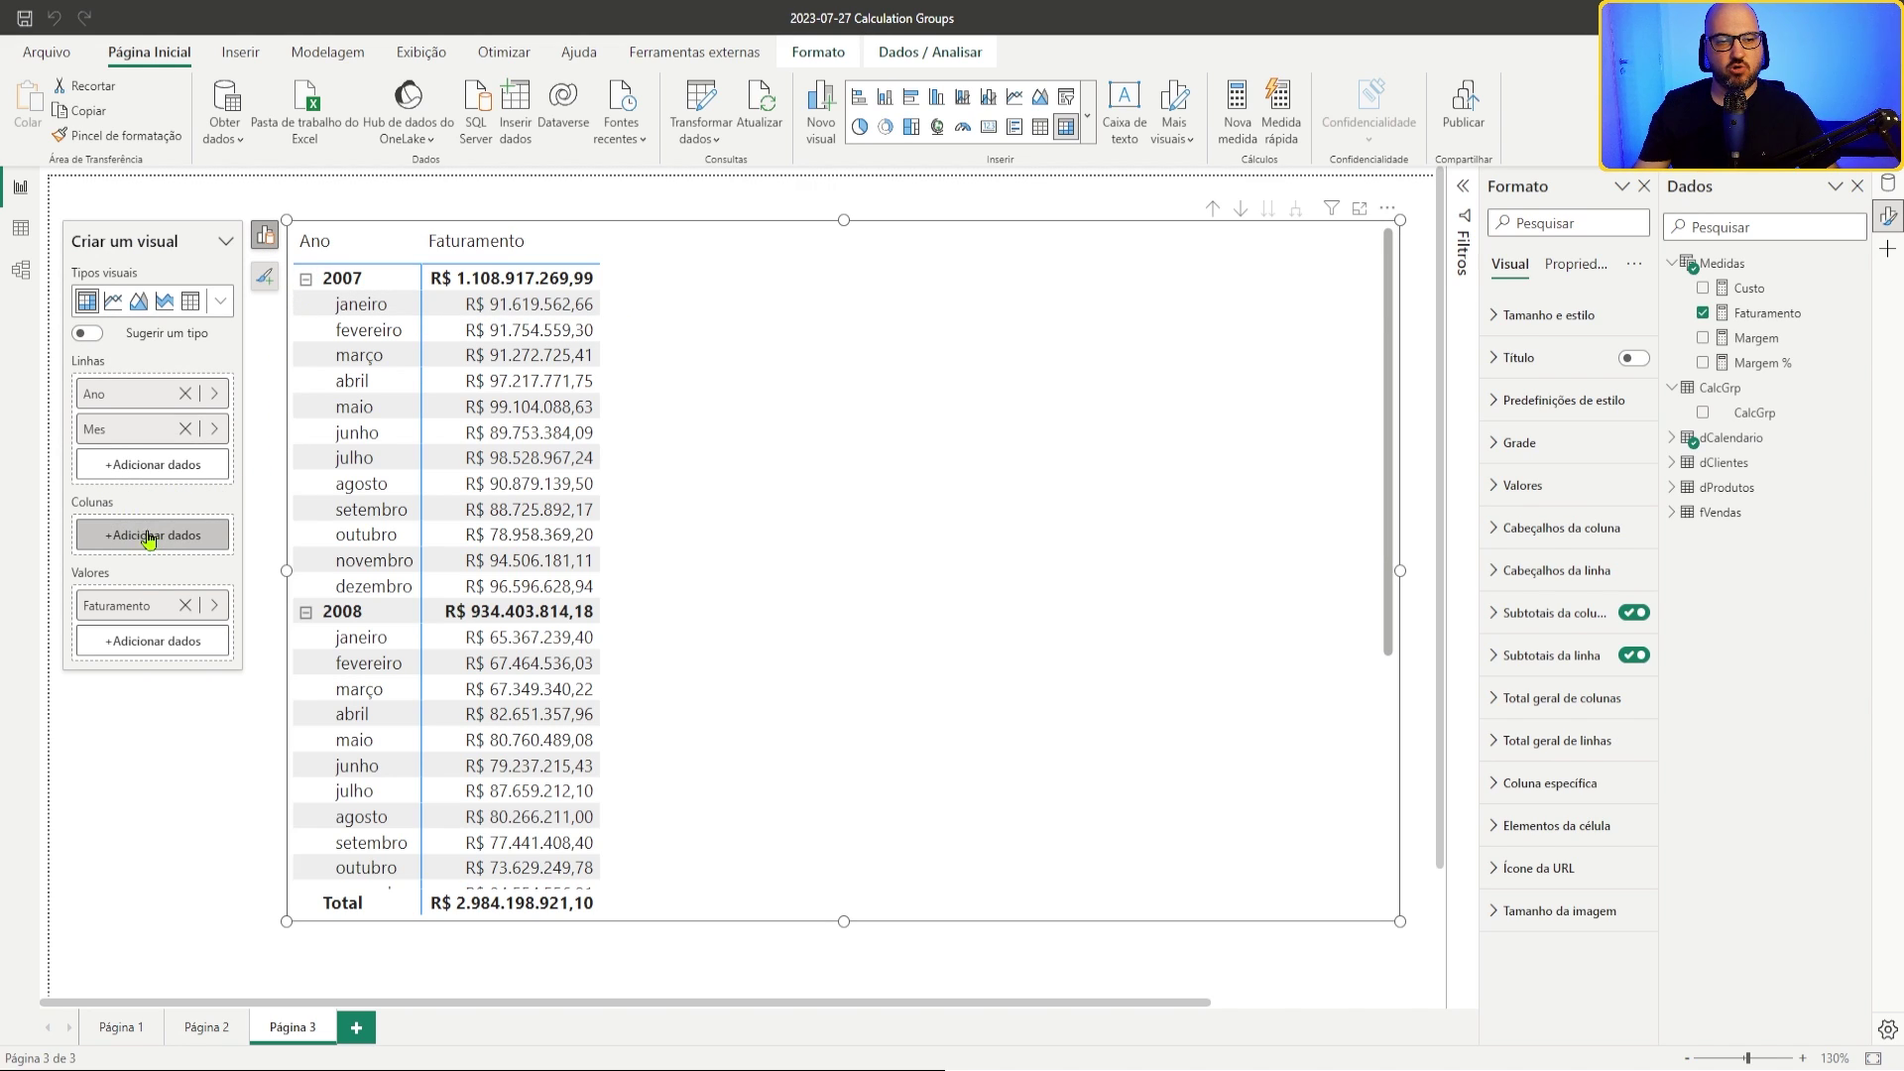
drag(1774, 414, 159, 533)
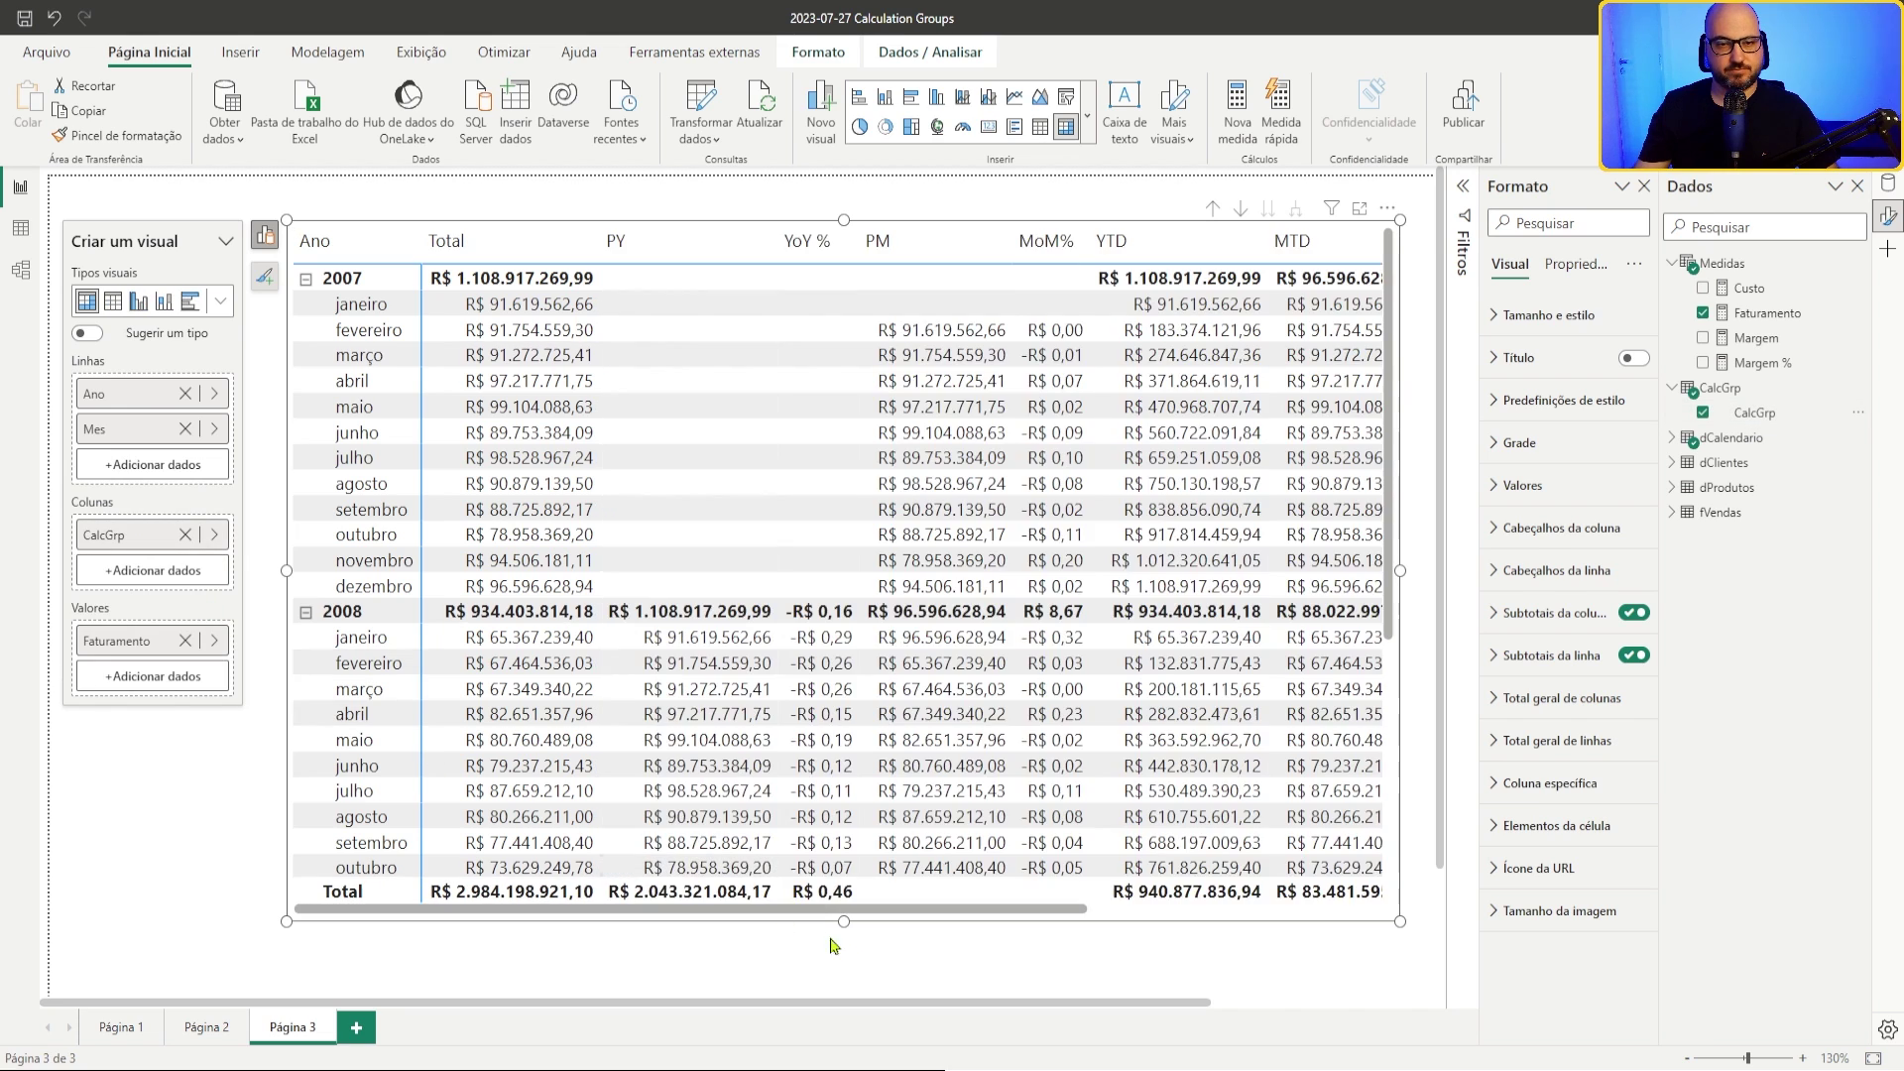
click(920, 986)
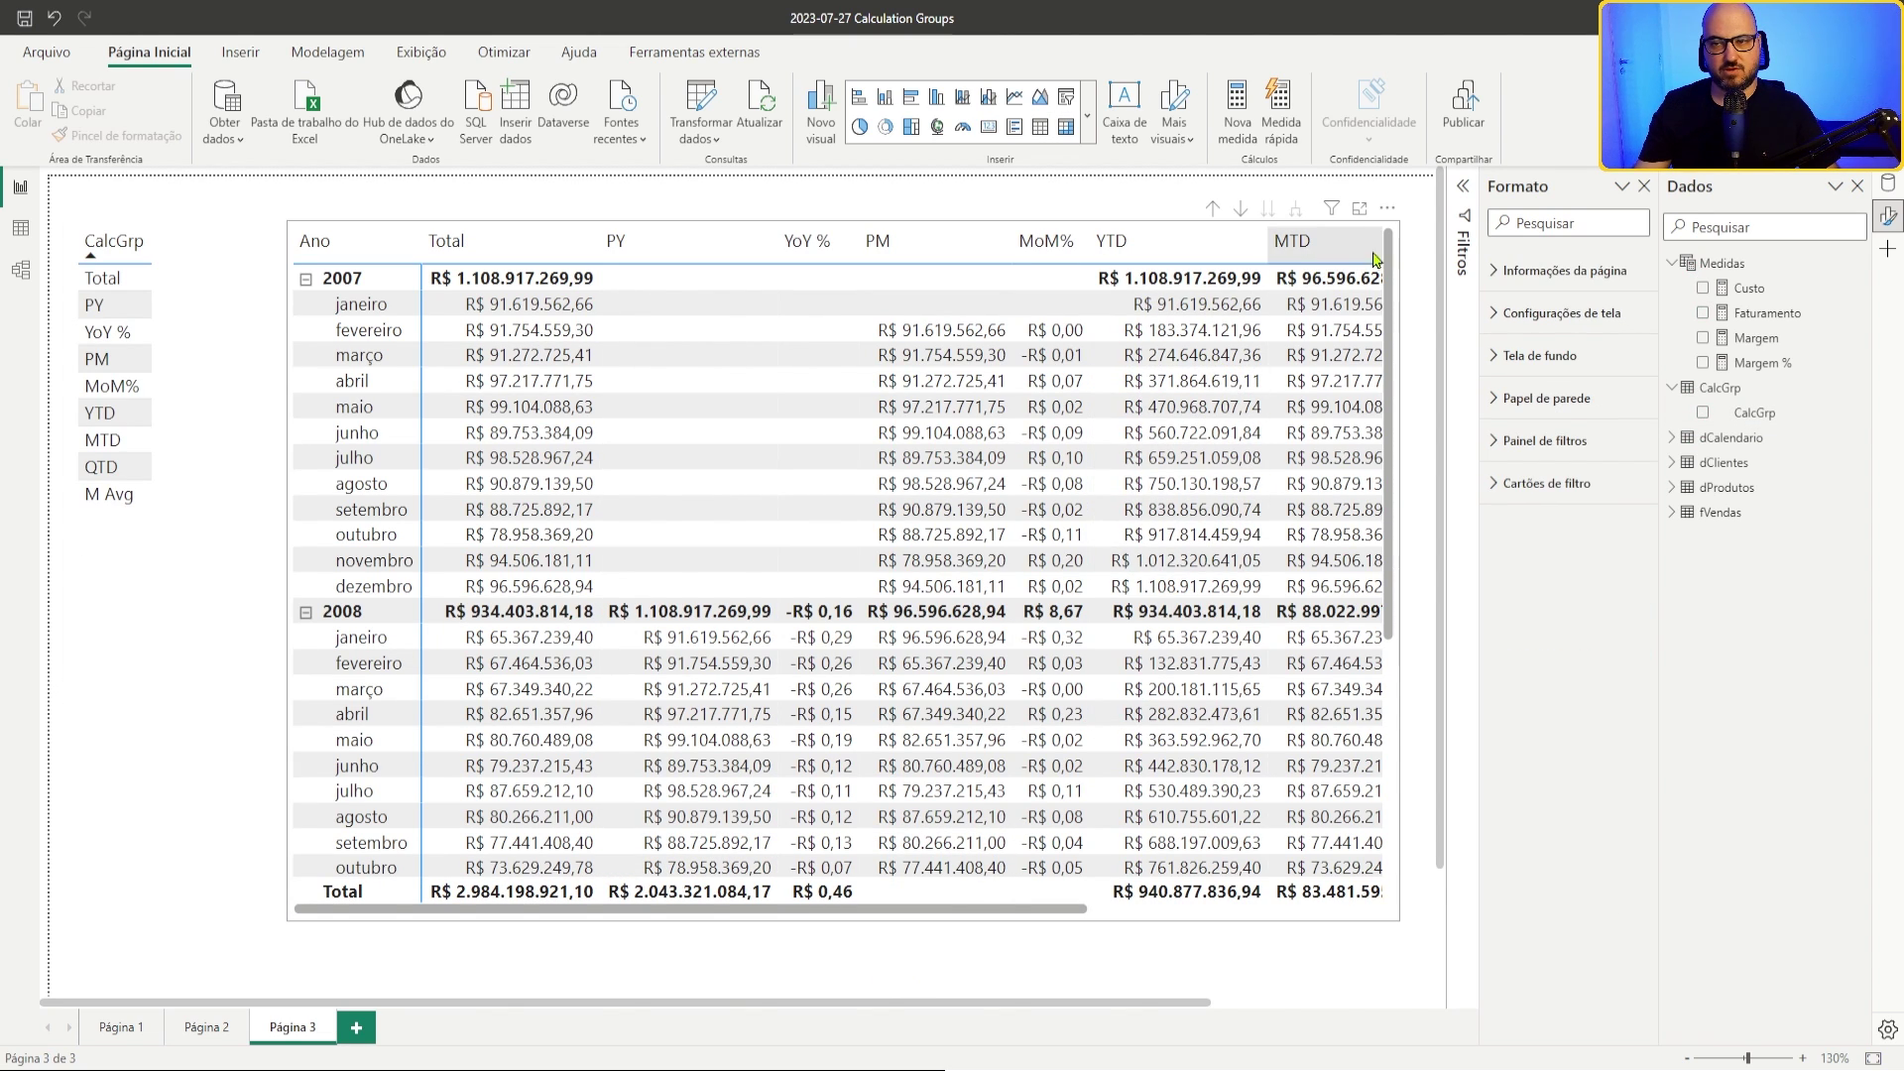
Step: Examine the matrix's calculation item columns in focus mode and check the format assigned to the Faturamento measure
click(1360, 208)
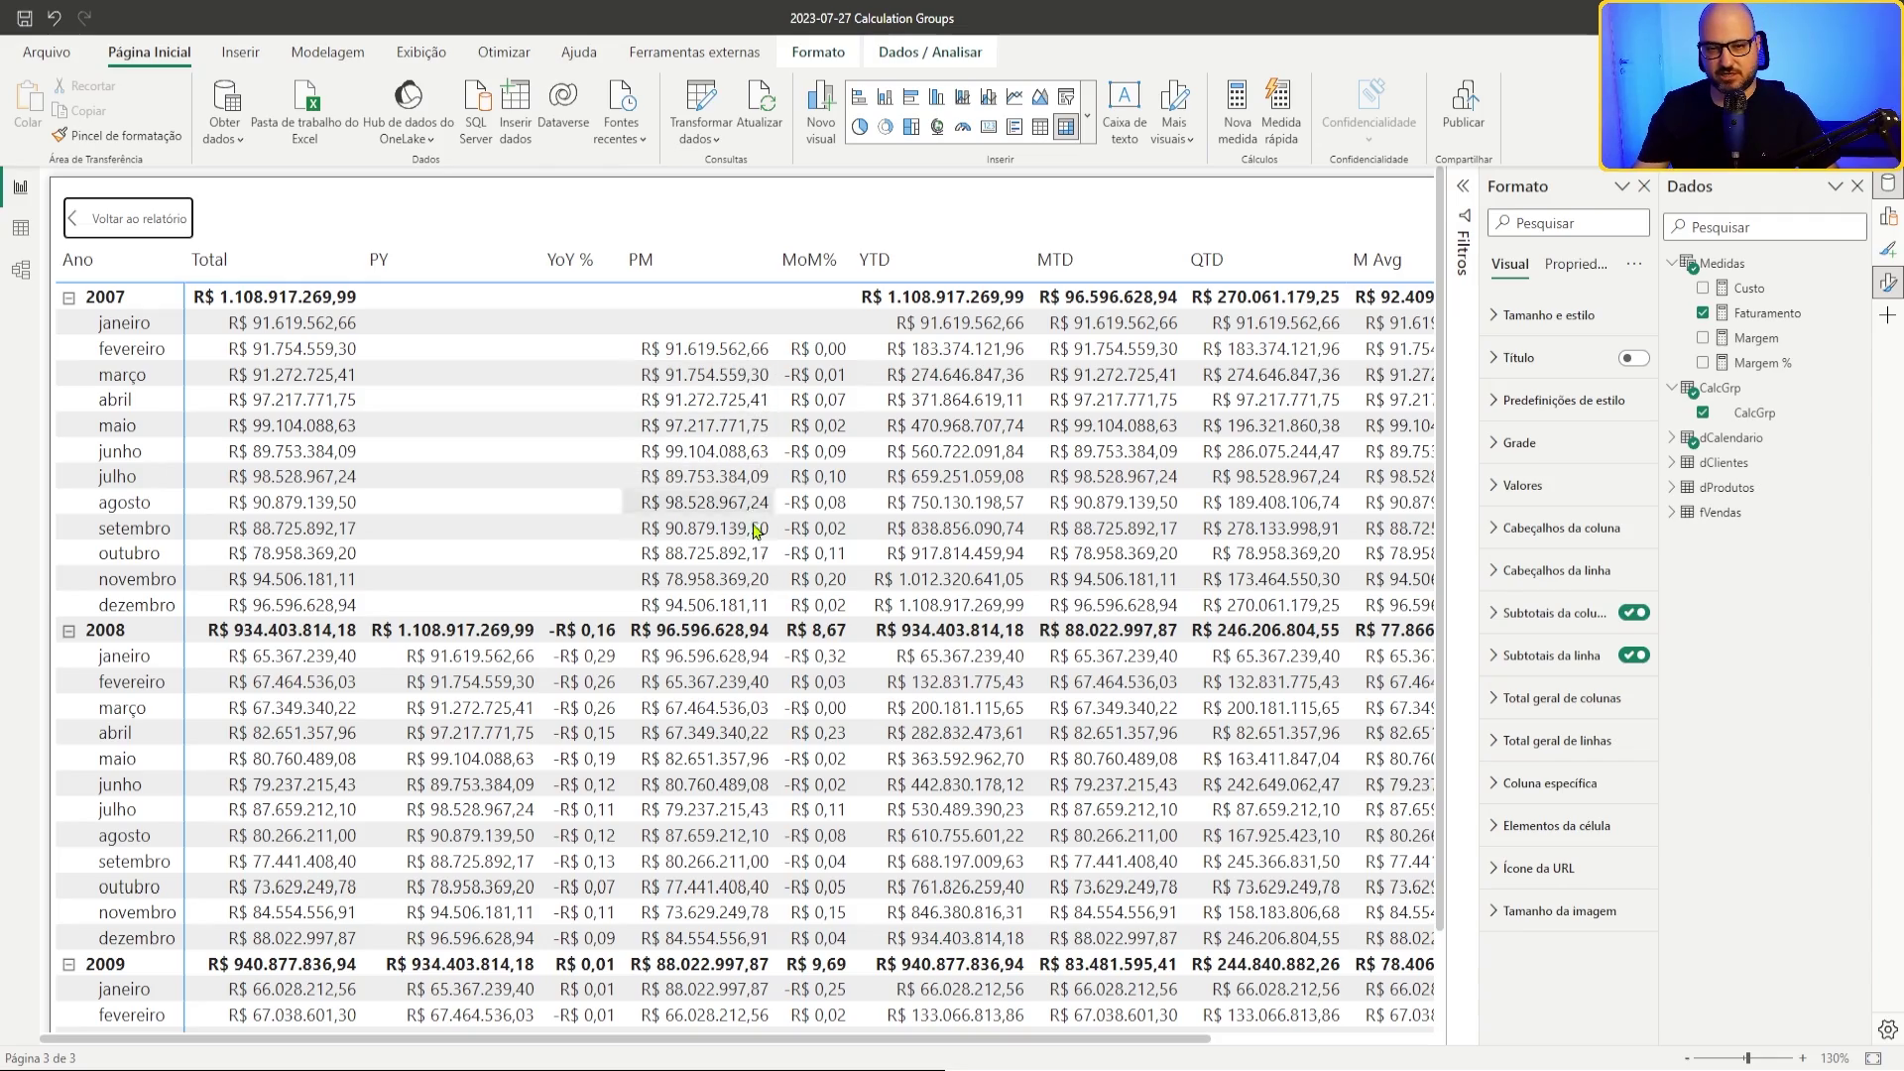
scroll(708, 712, down, 2)
scroll(708, 711, down, 2)
scroll(708, 712, up, 2)
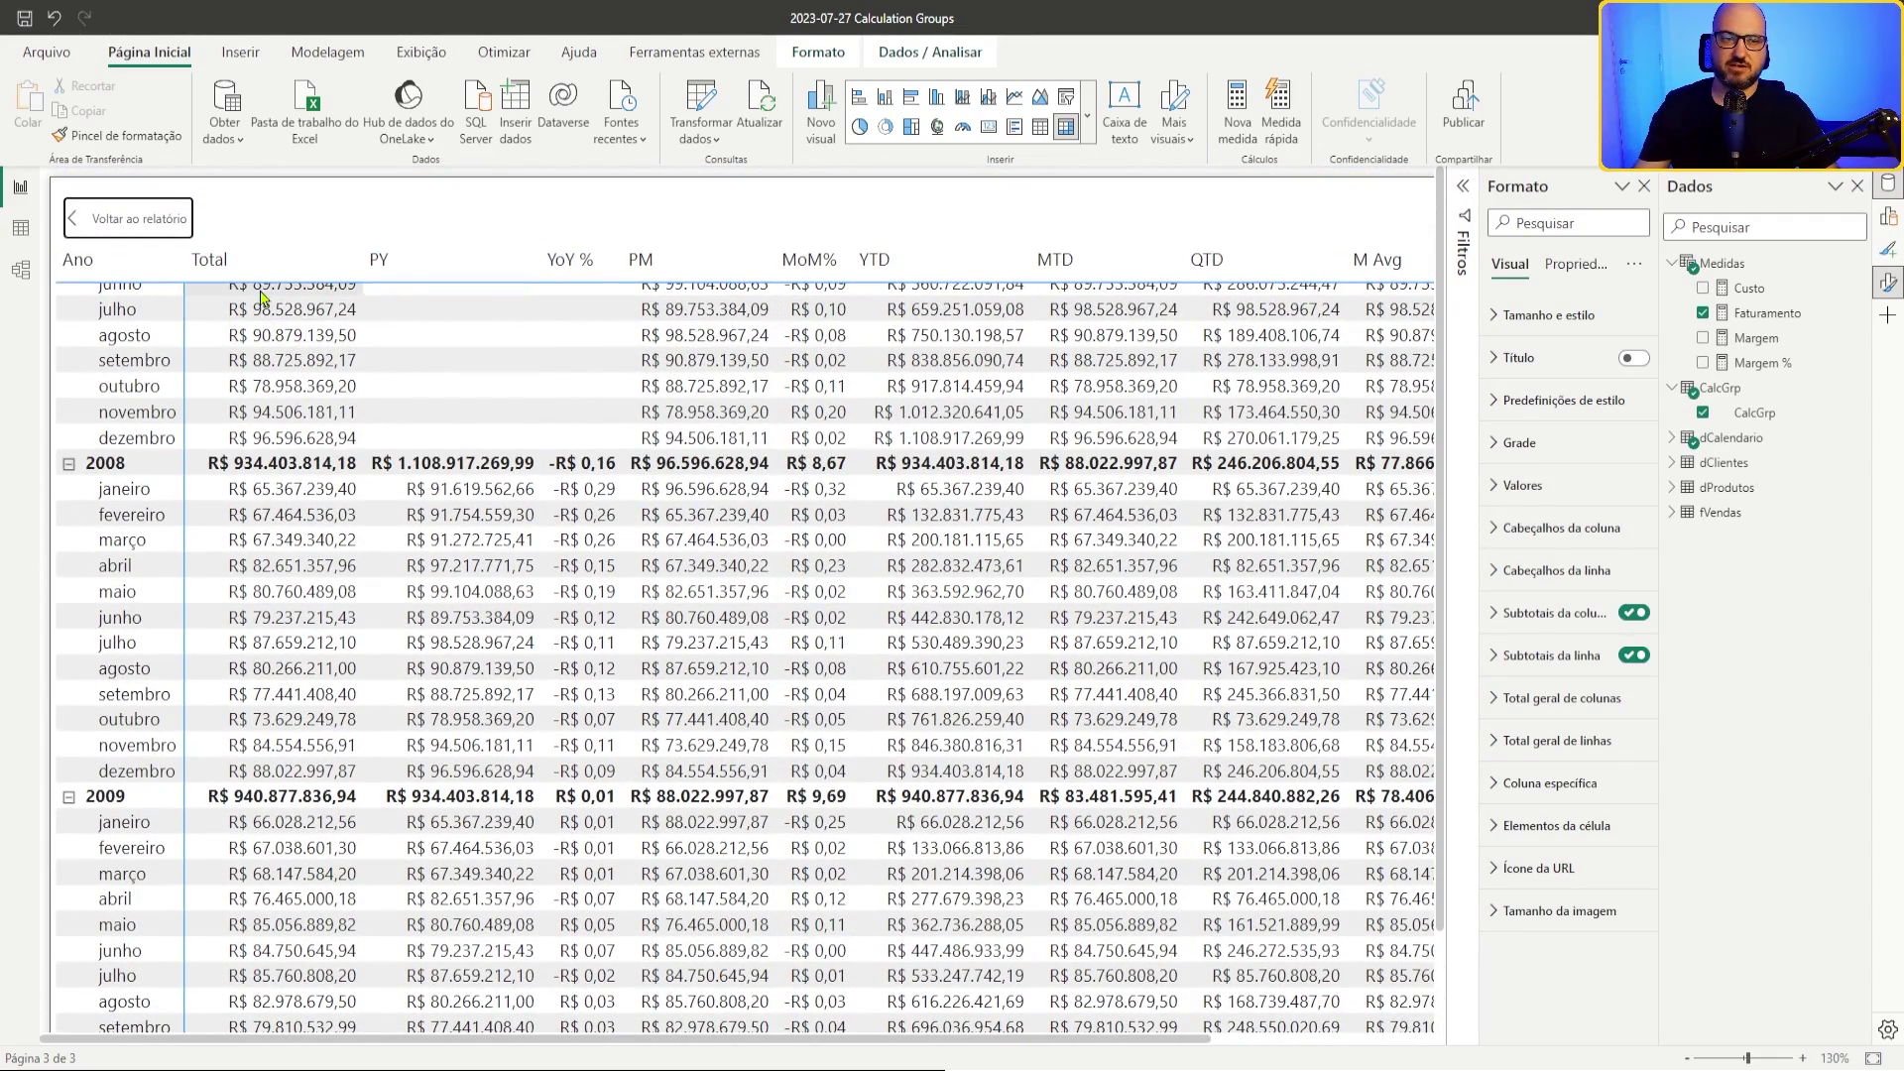
scroll(256, 565, up, 2)
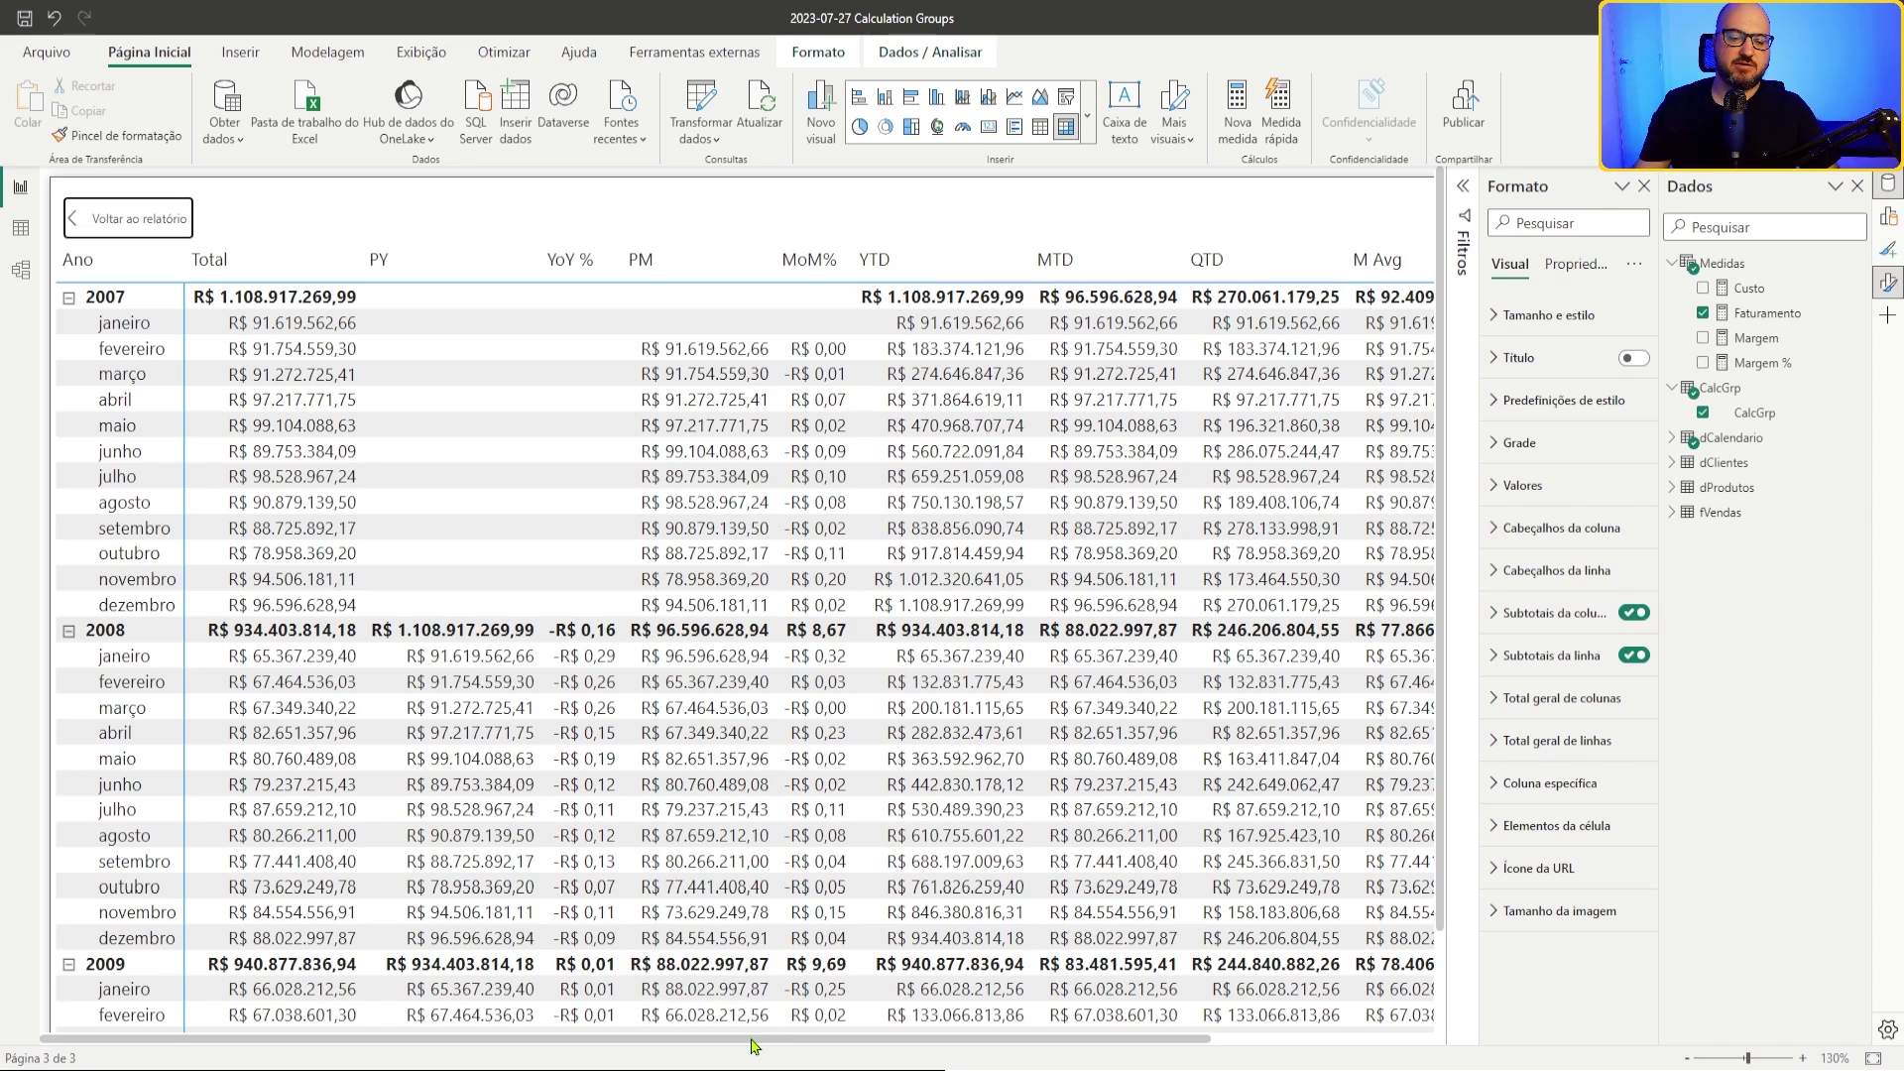
click(1767, 313)
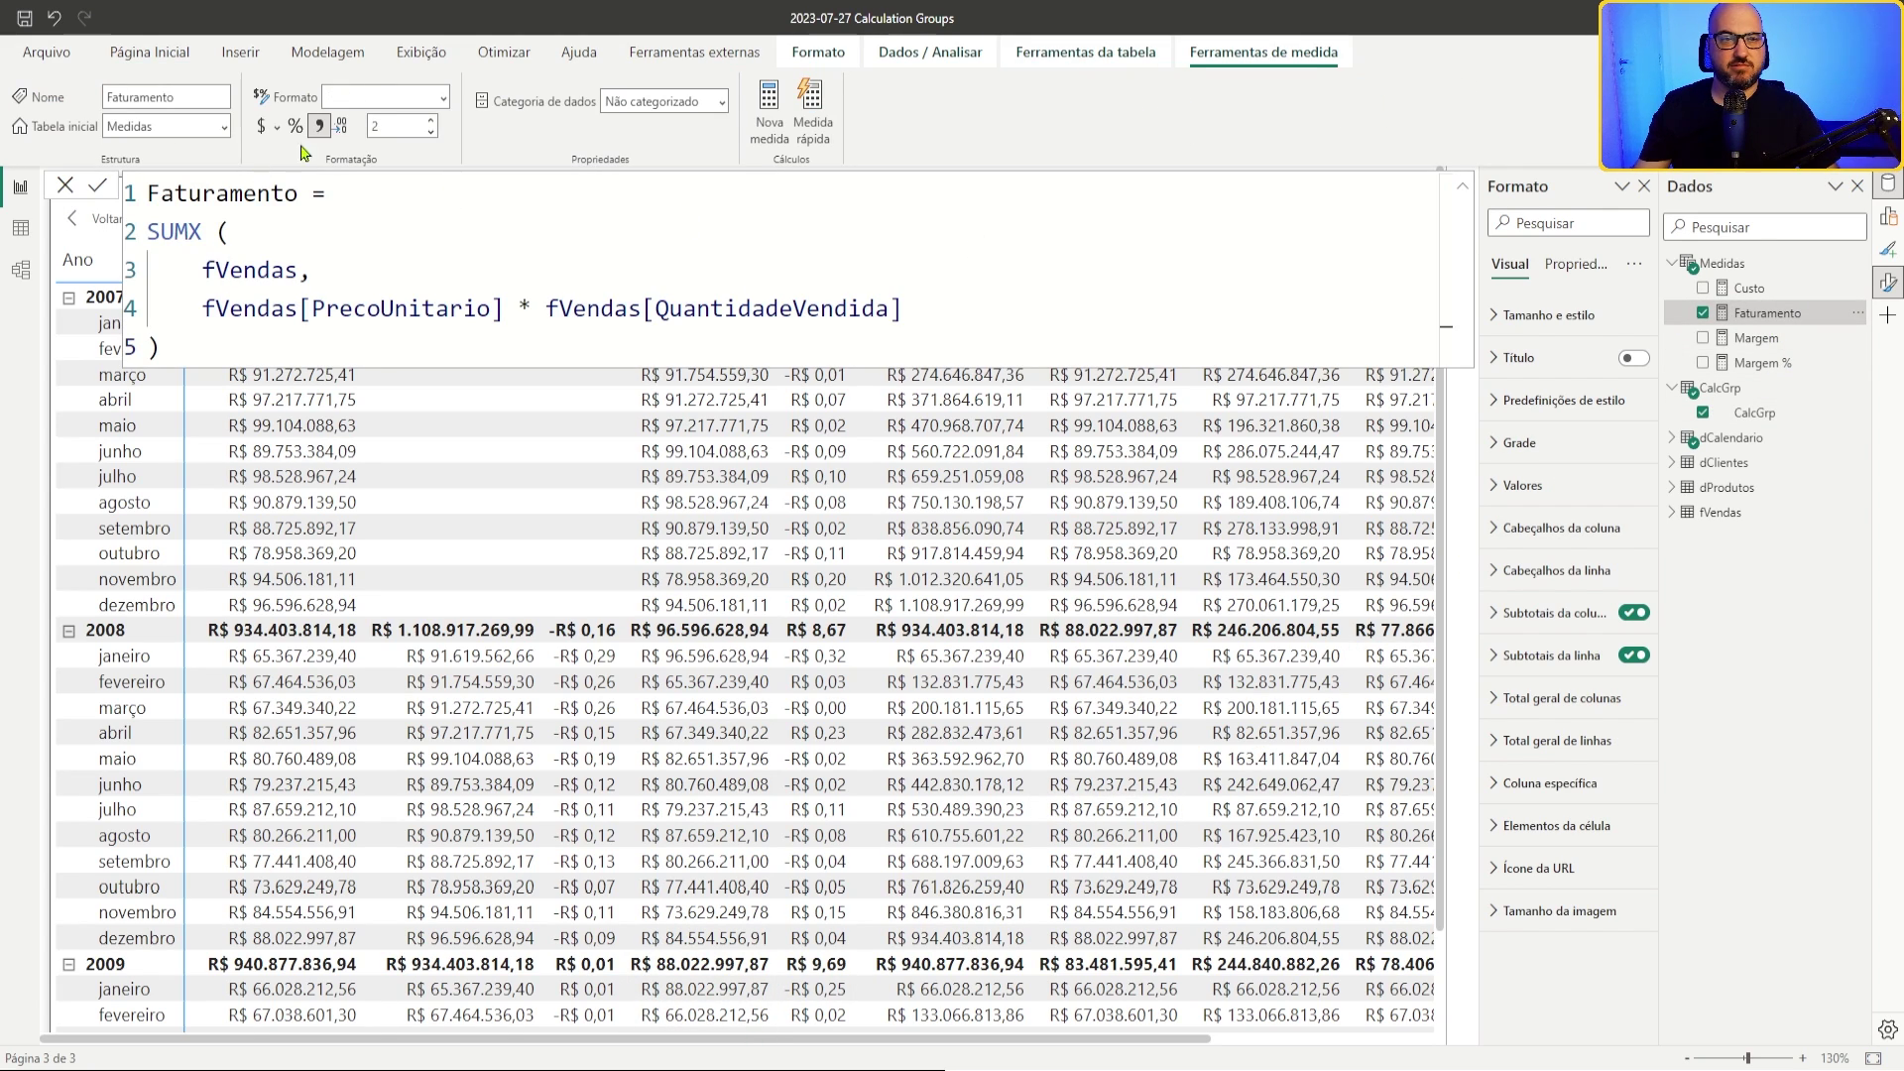
click(1463, 186)
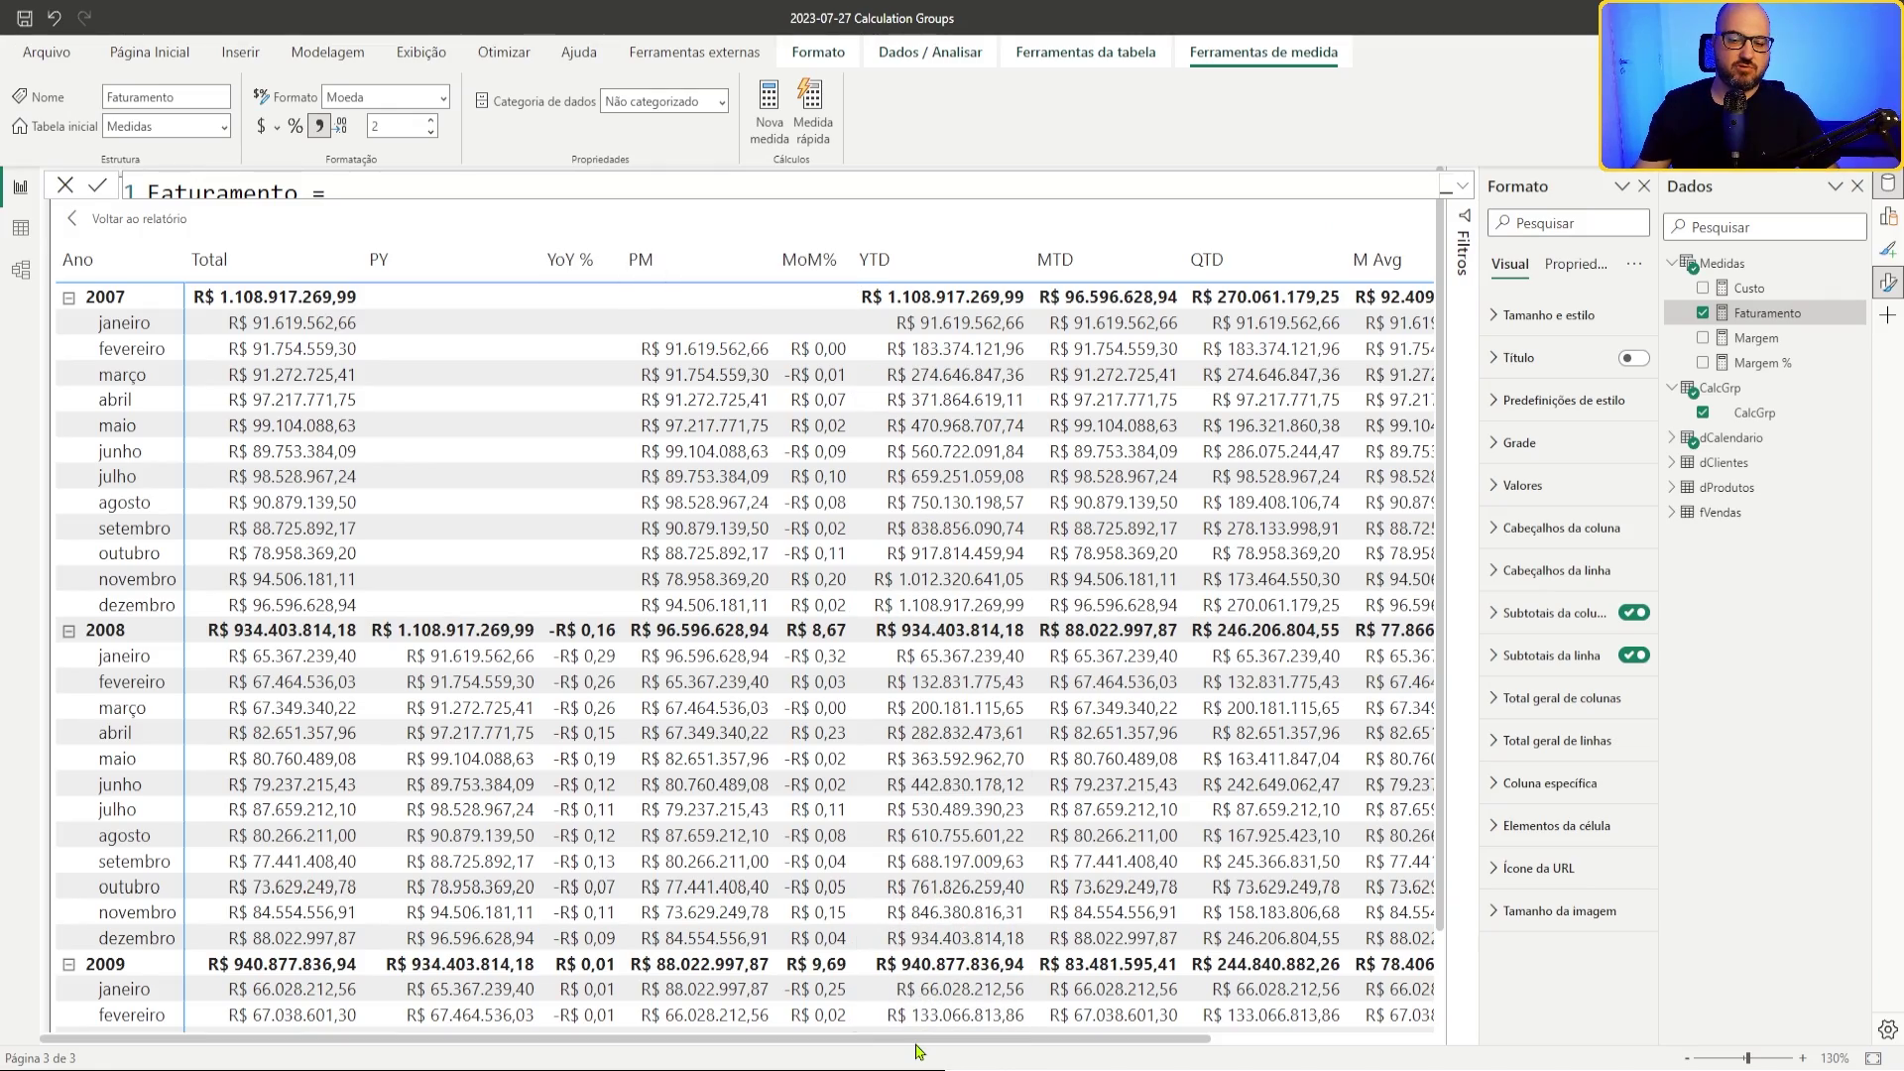
drag(917, 1043, 821, 1053)
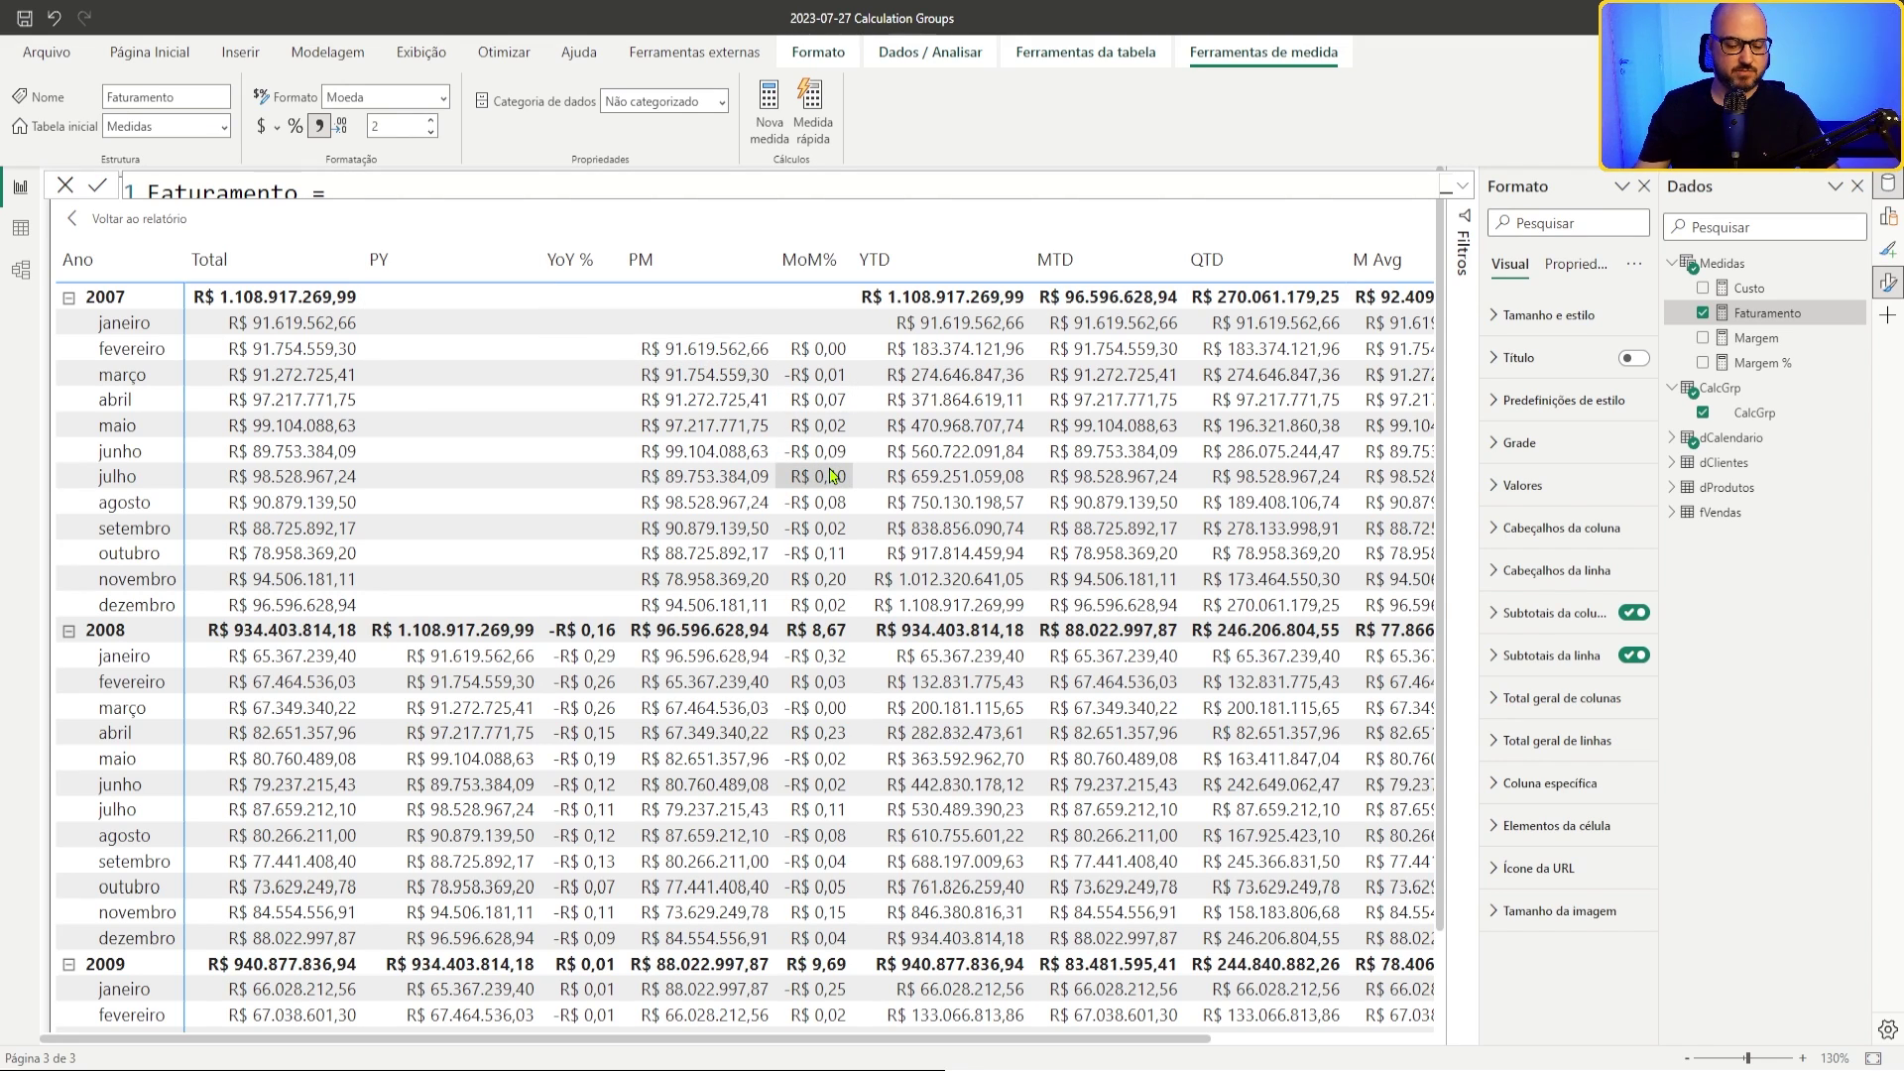
Step: In Tabular Editor, set the Total calculation item's format string expression to SELECTEDMEASUREFORMATSTRING()
key(alt+Tab)
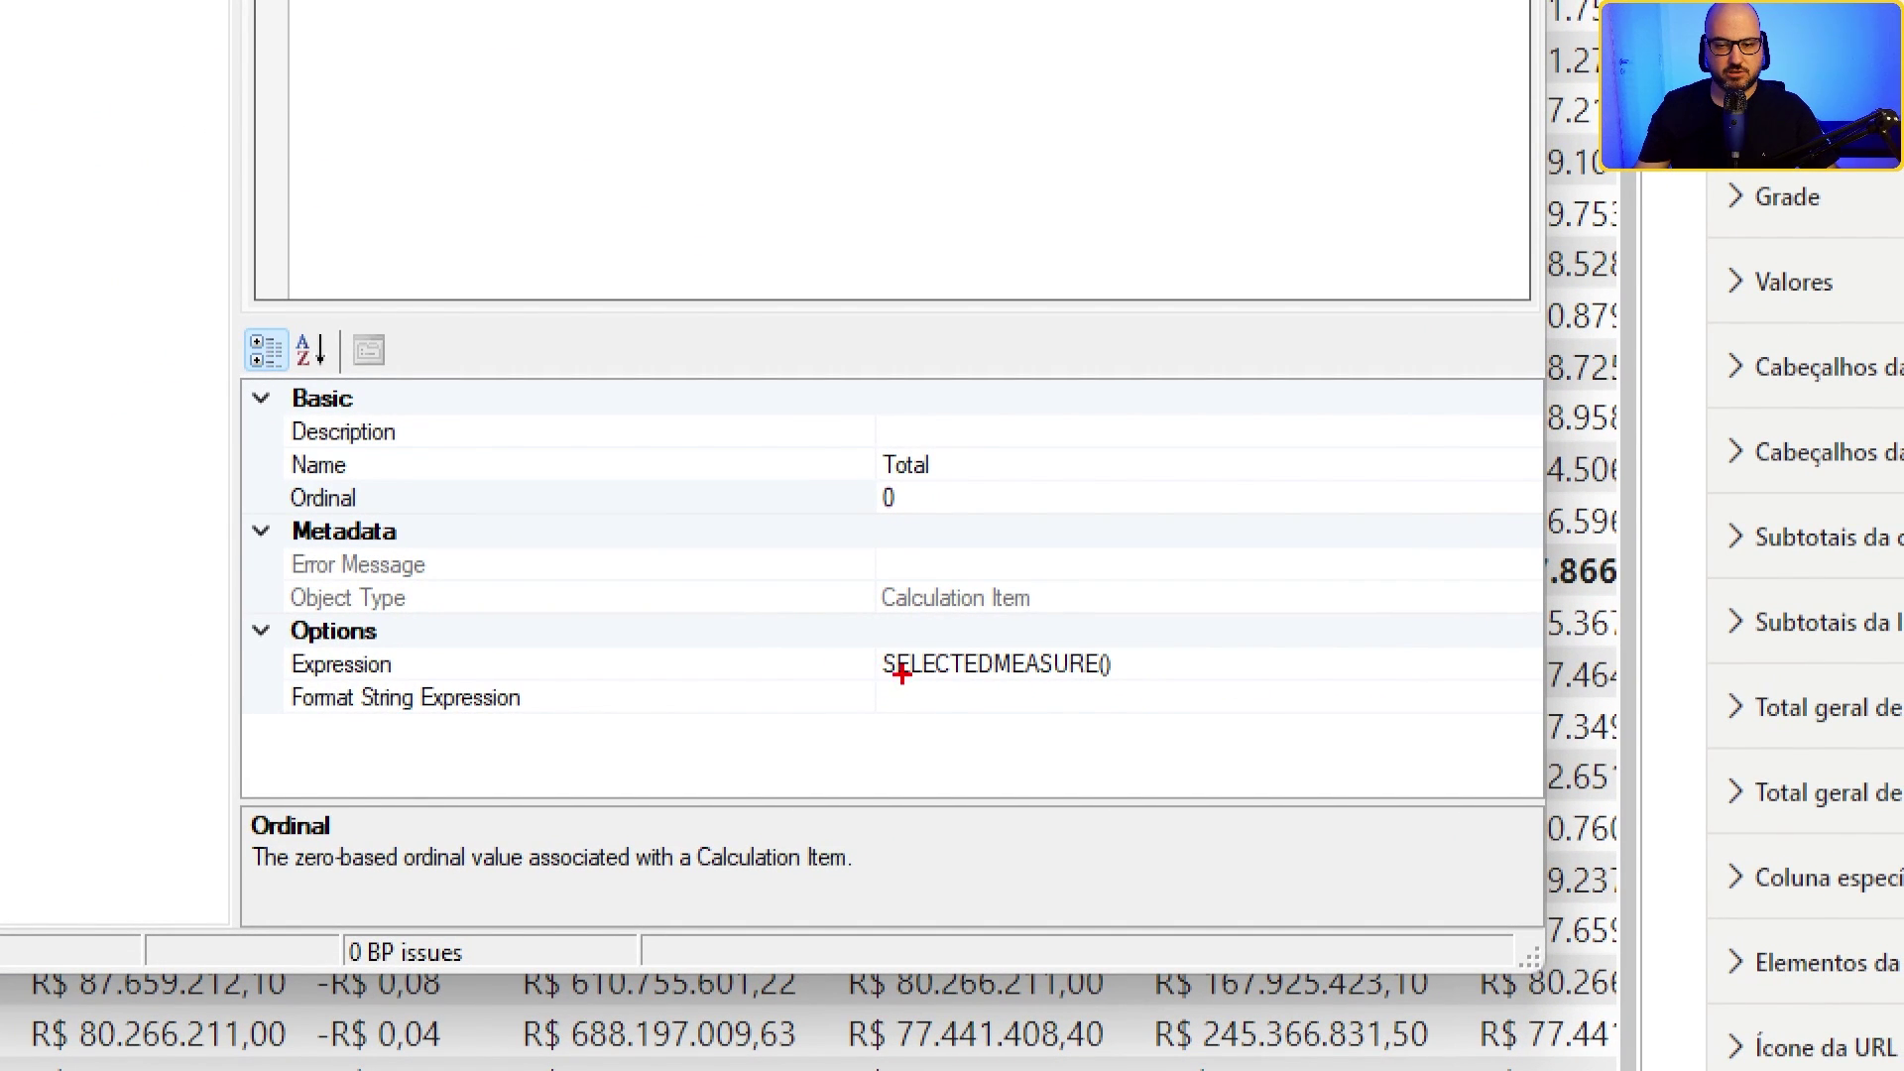
drag(891, 730, 1552, 734)
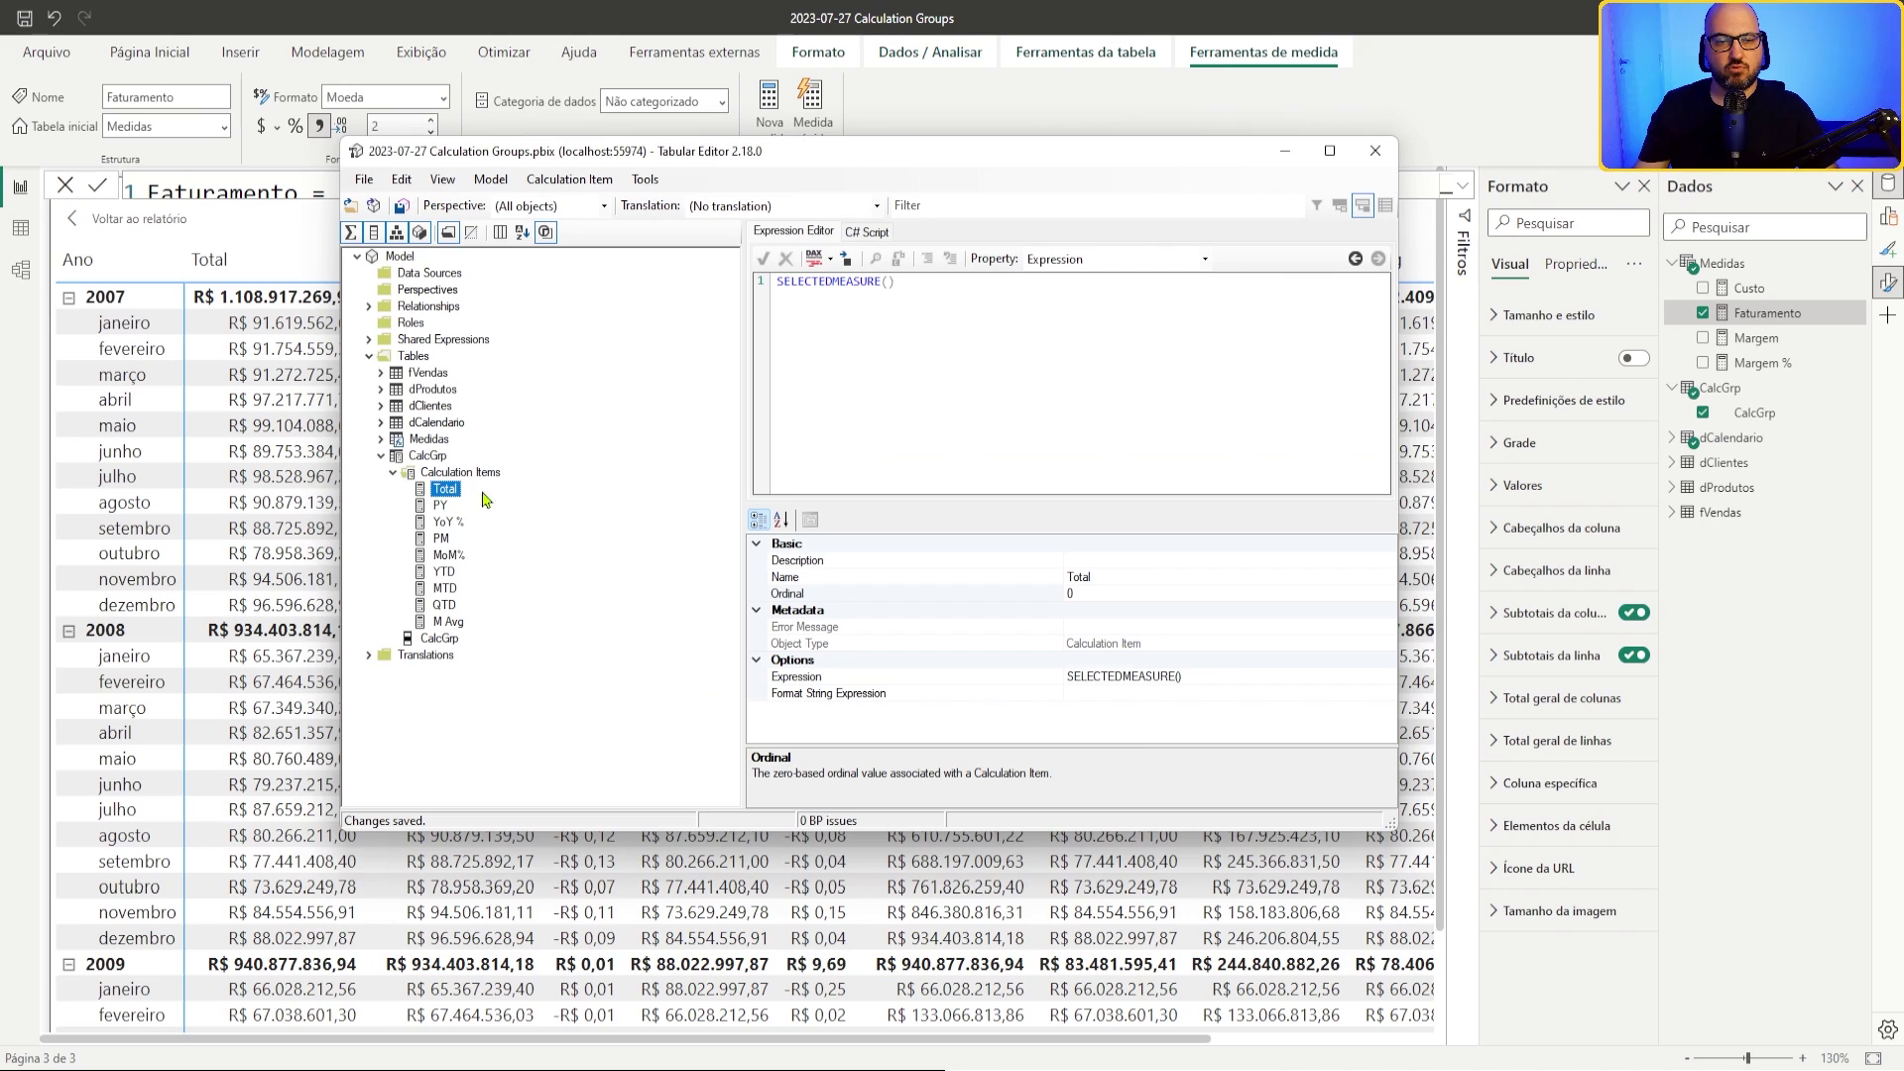
click(1098, 694)
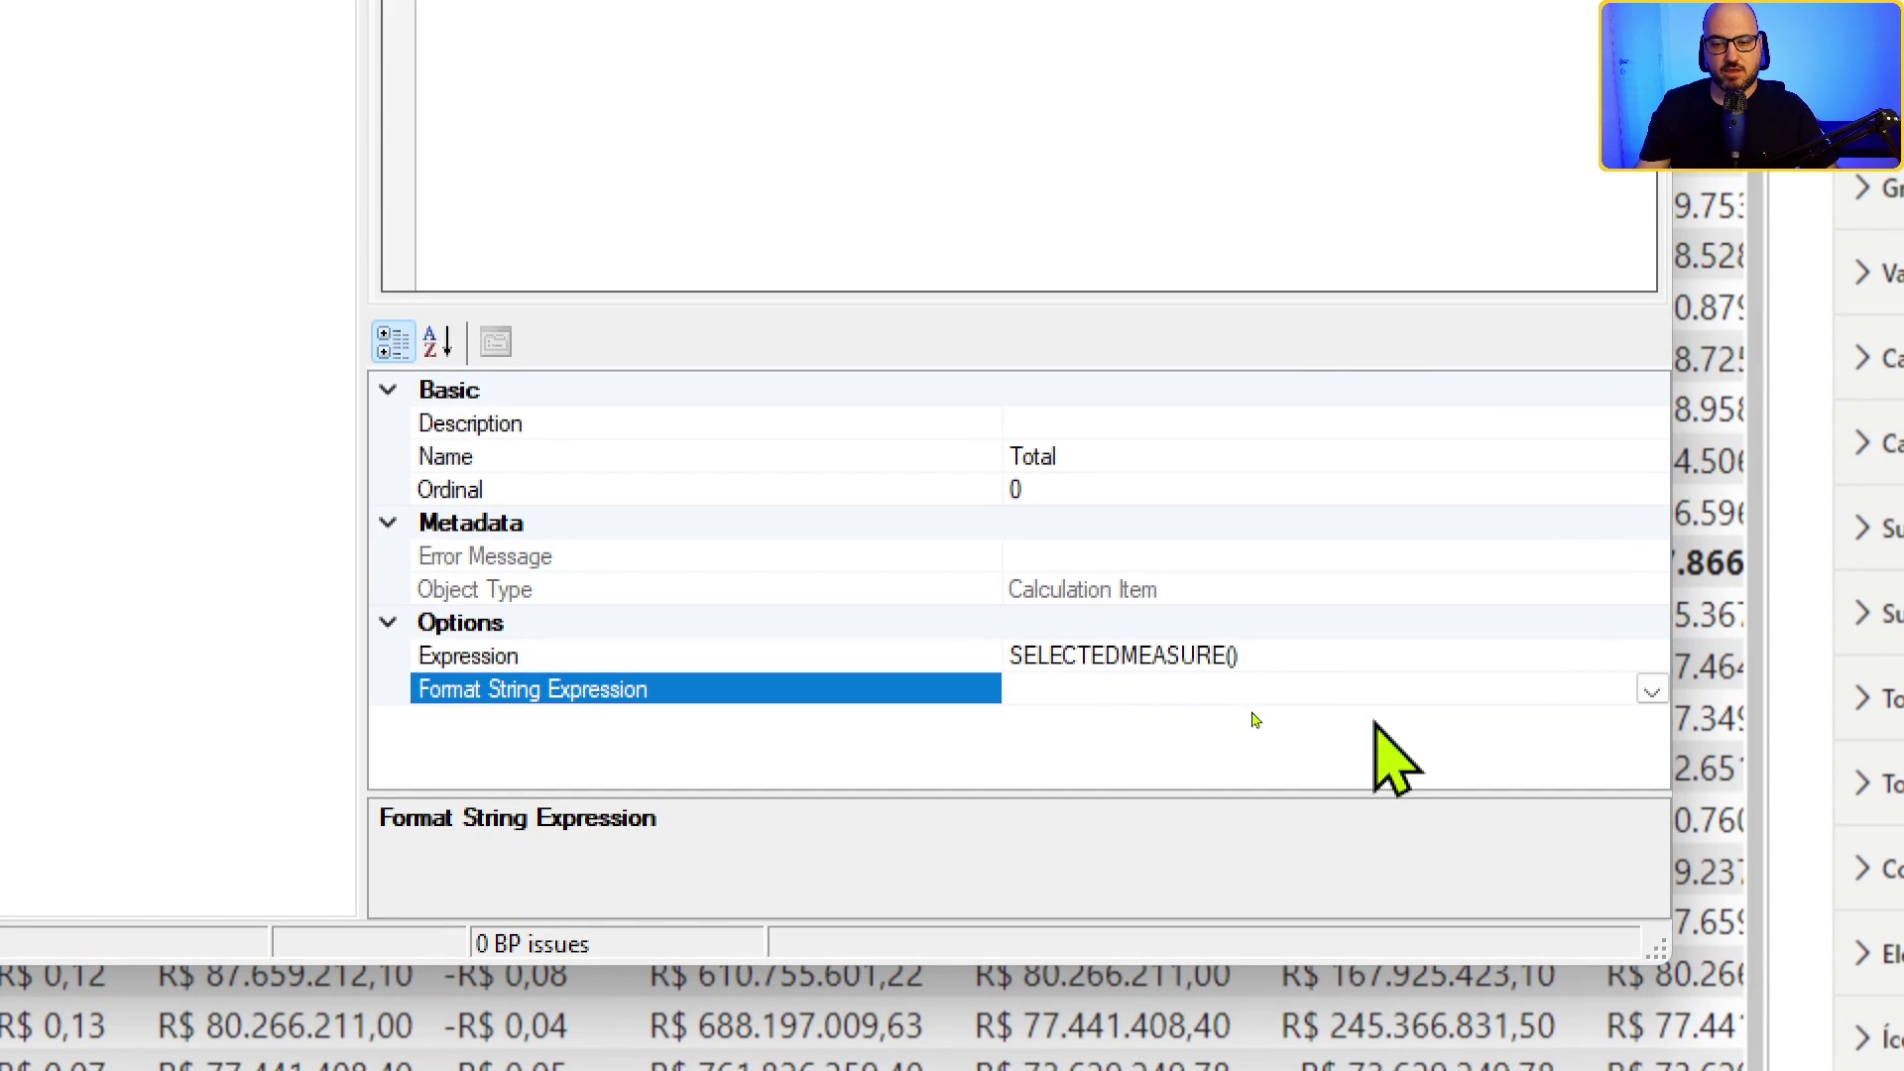
text(S)
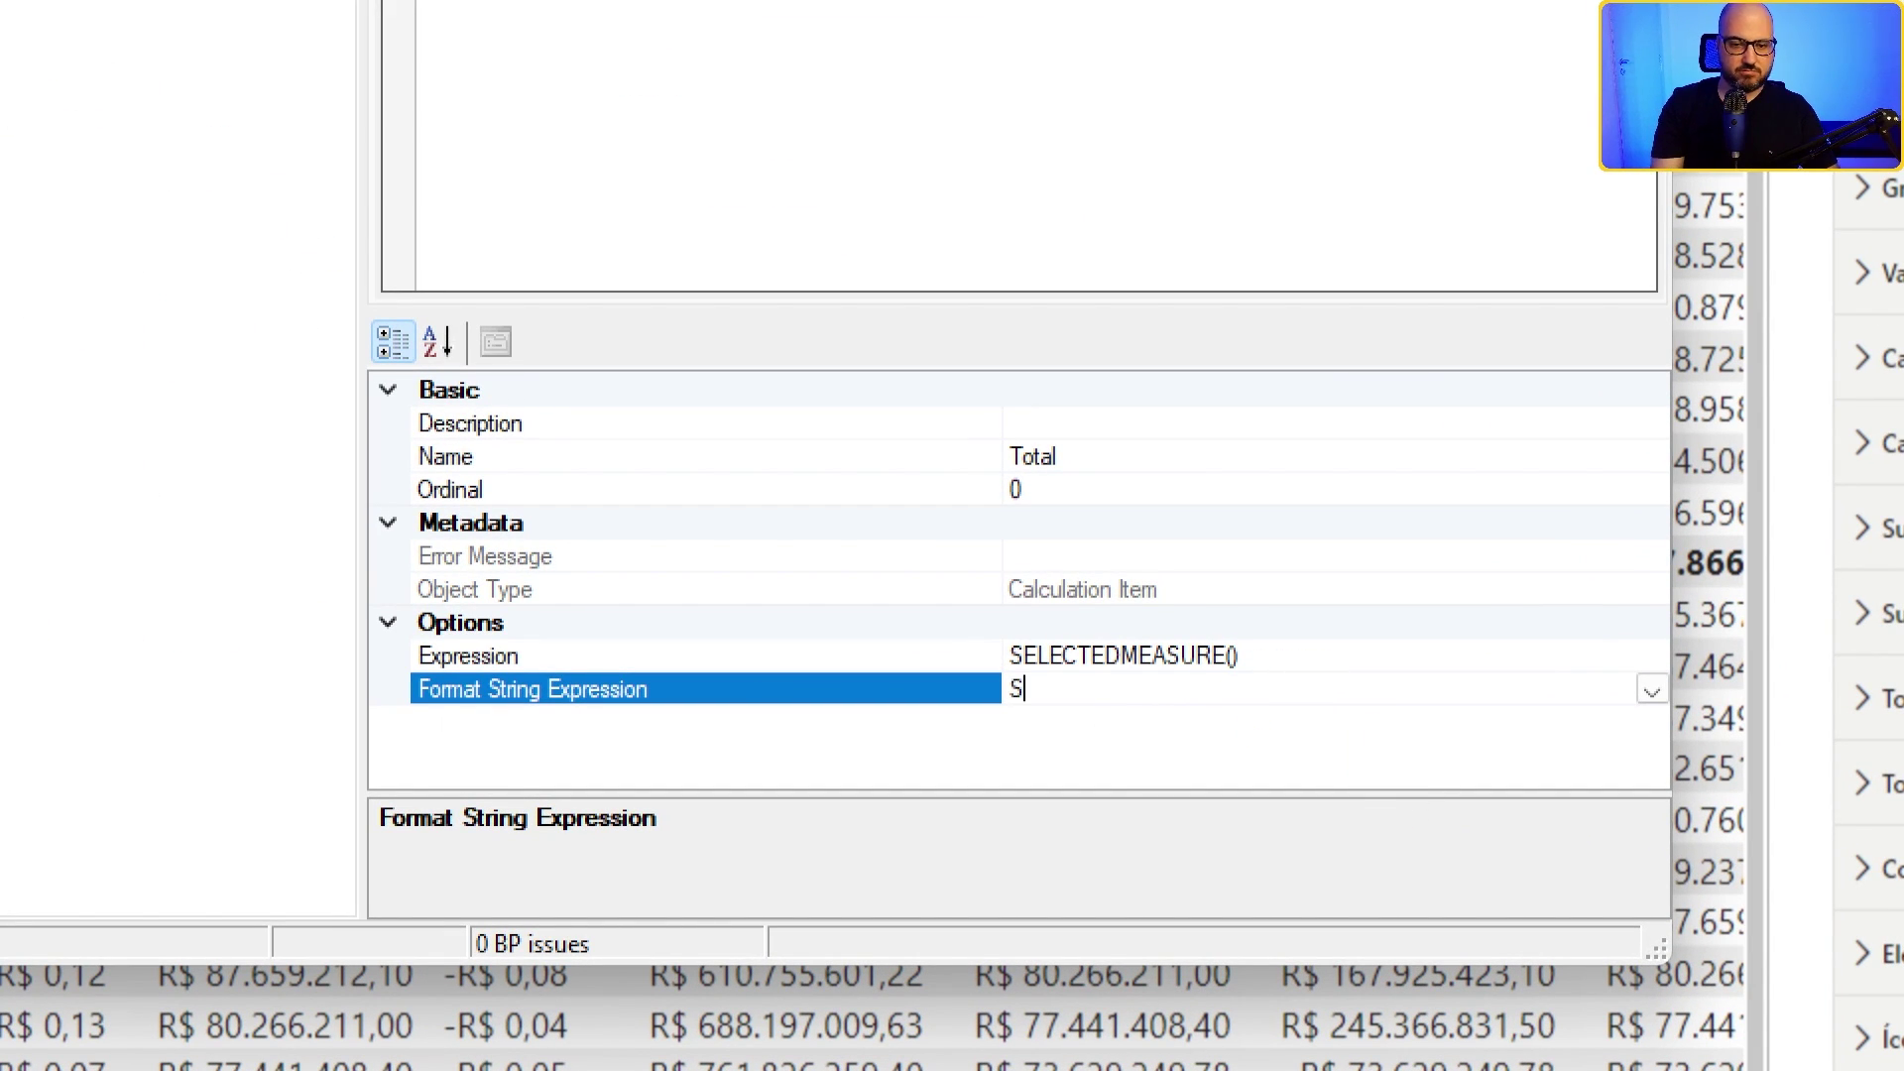
text(ELECTEDMEASUR)
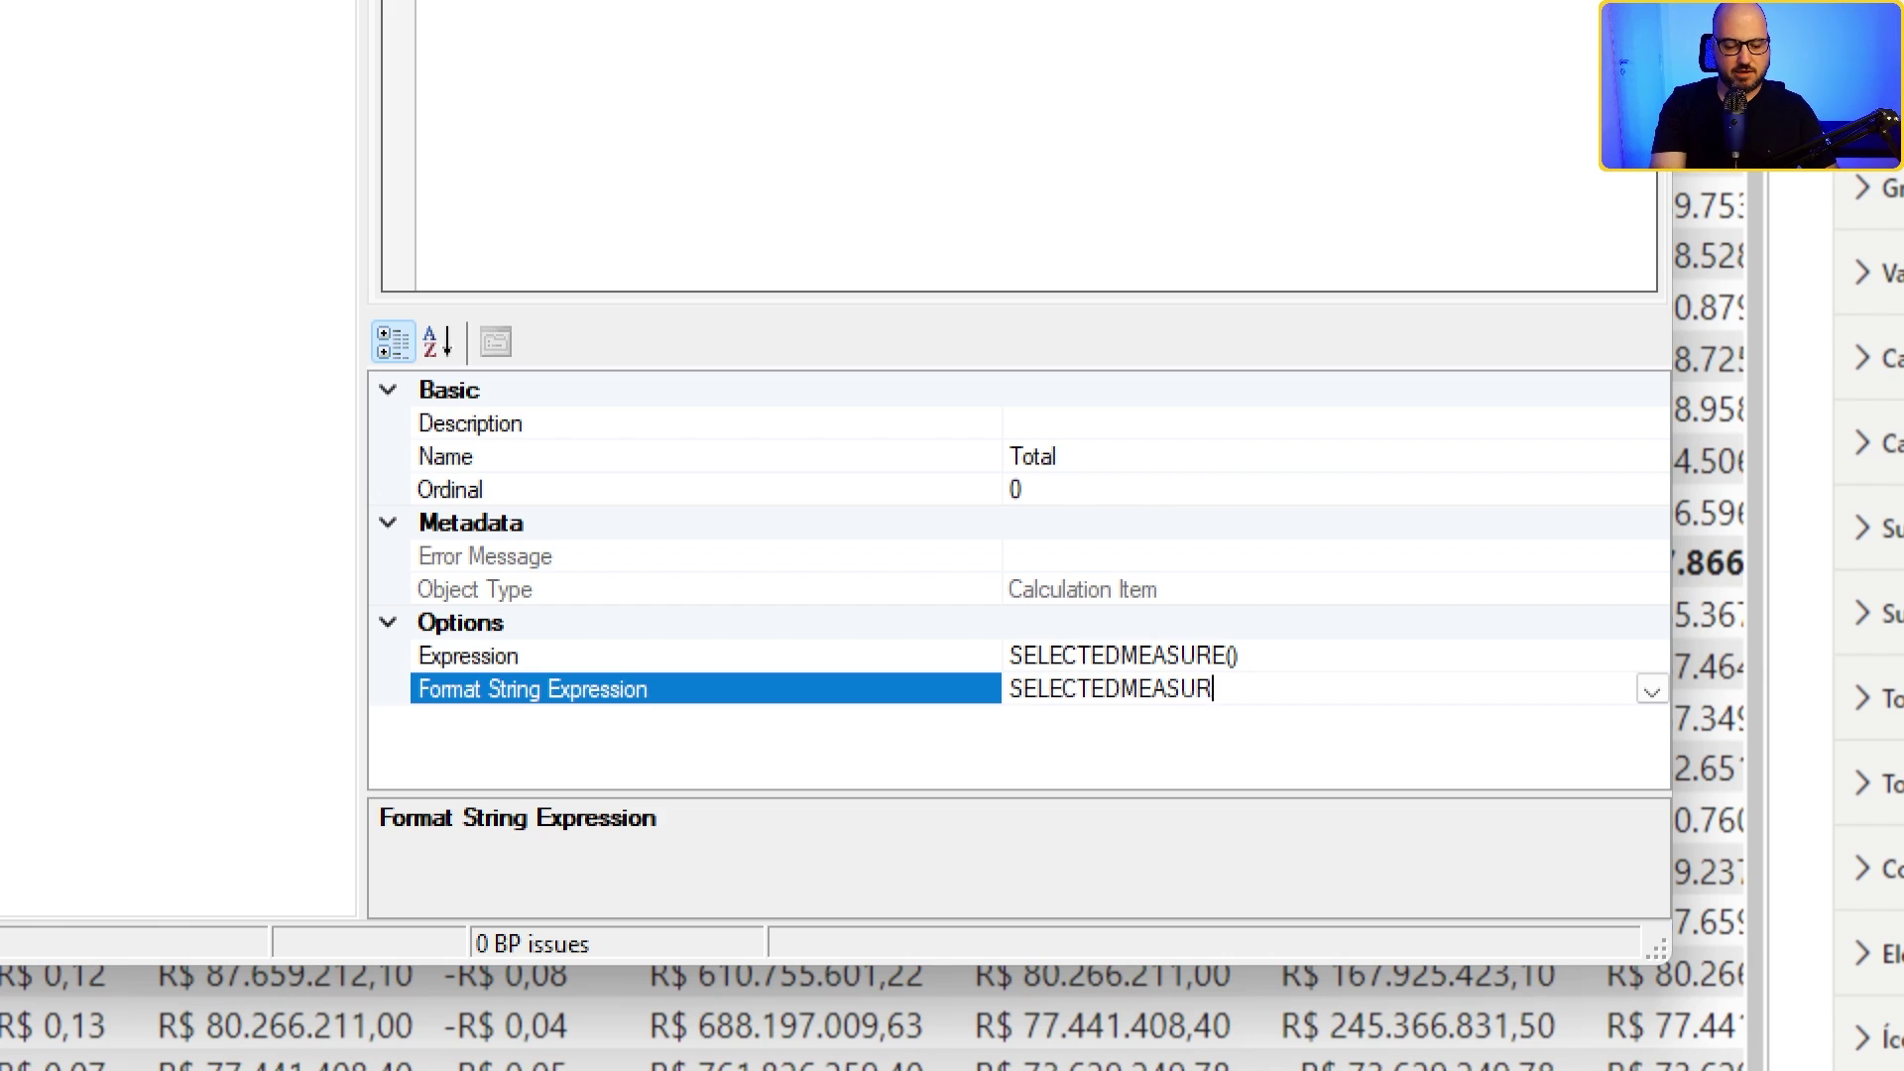
text(EFORMA)
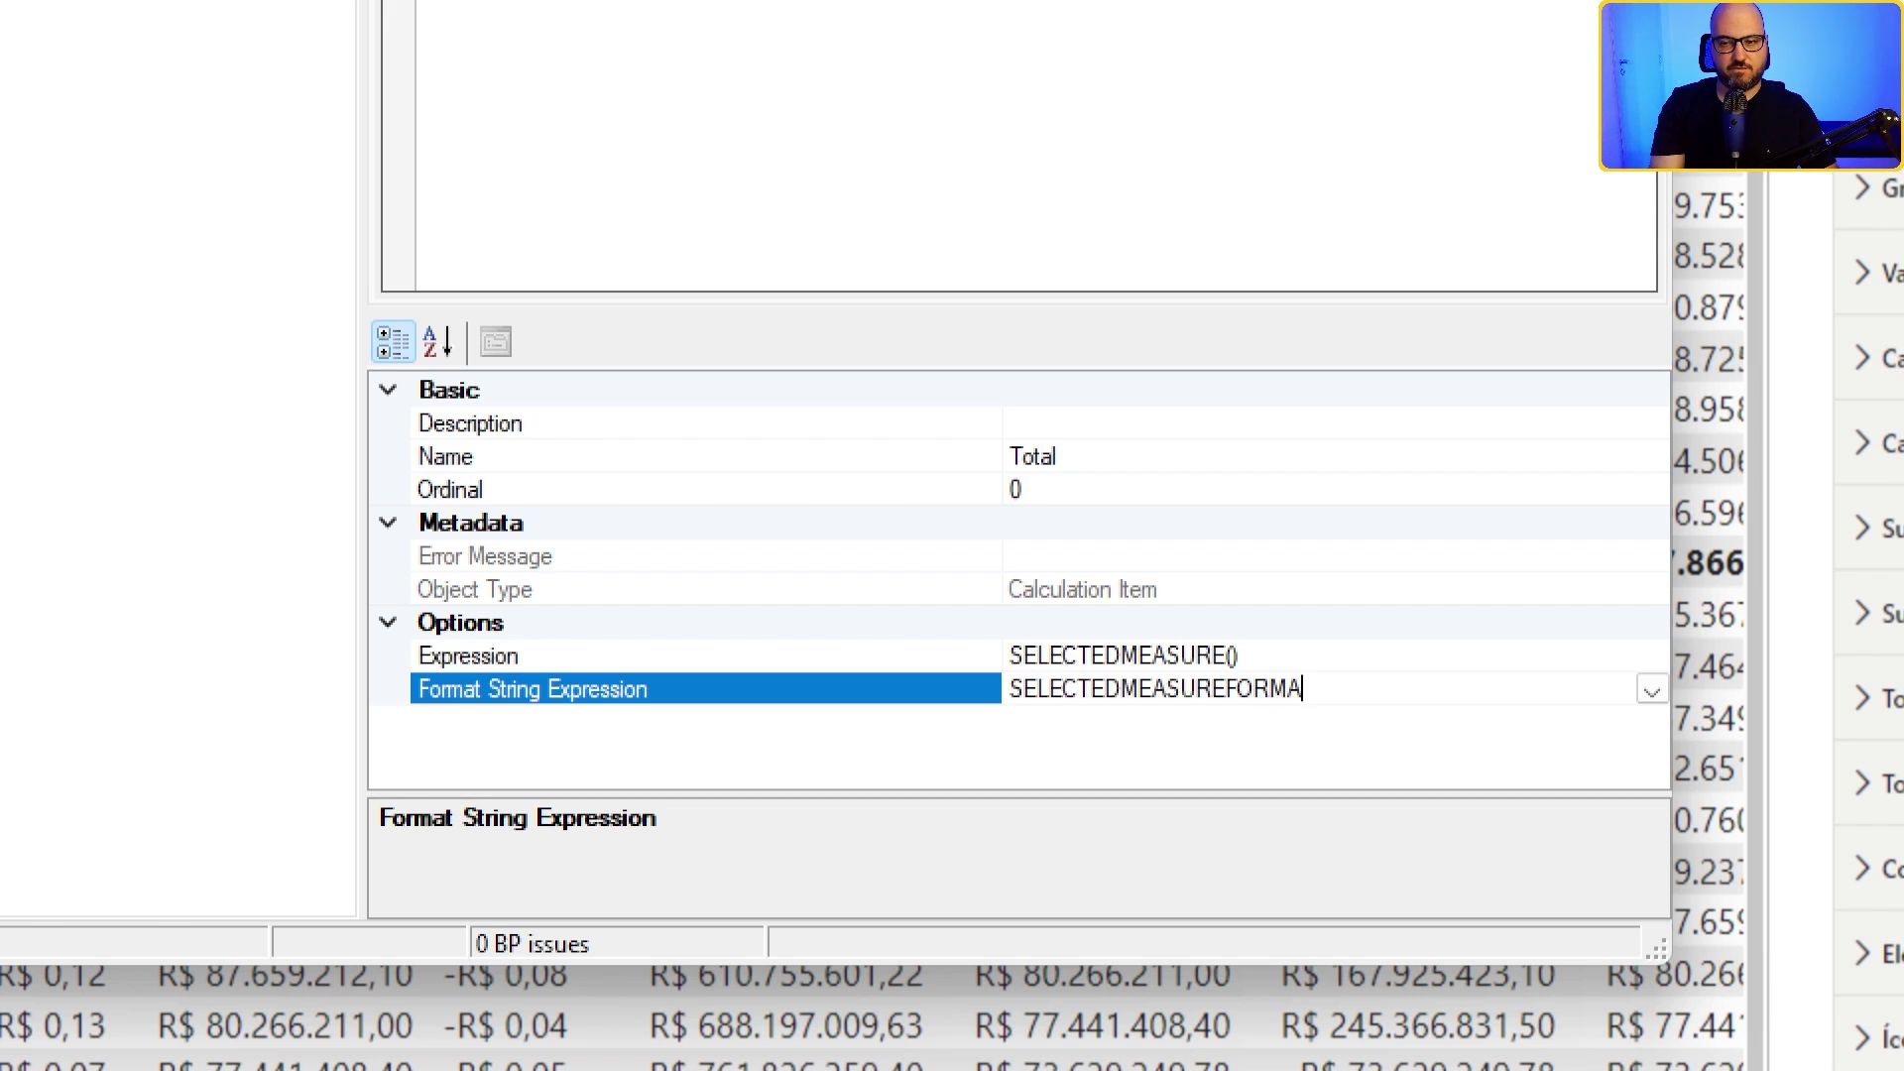
text(TSTRING()
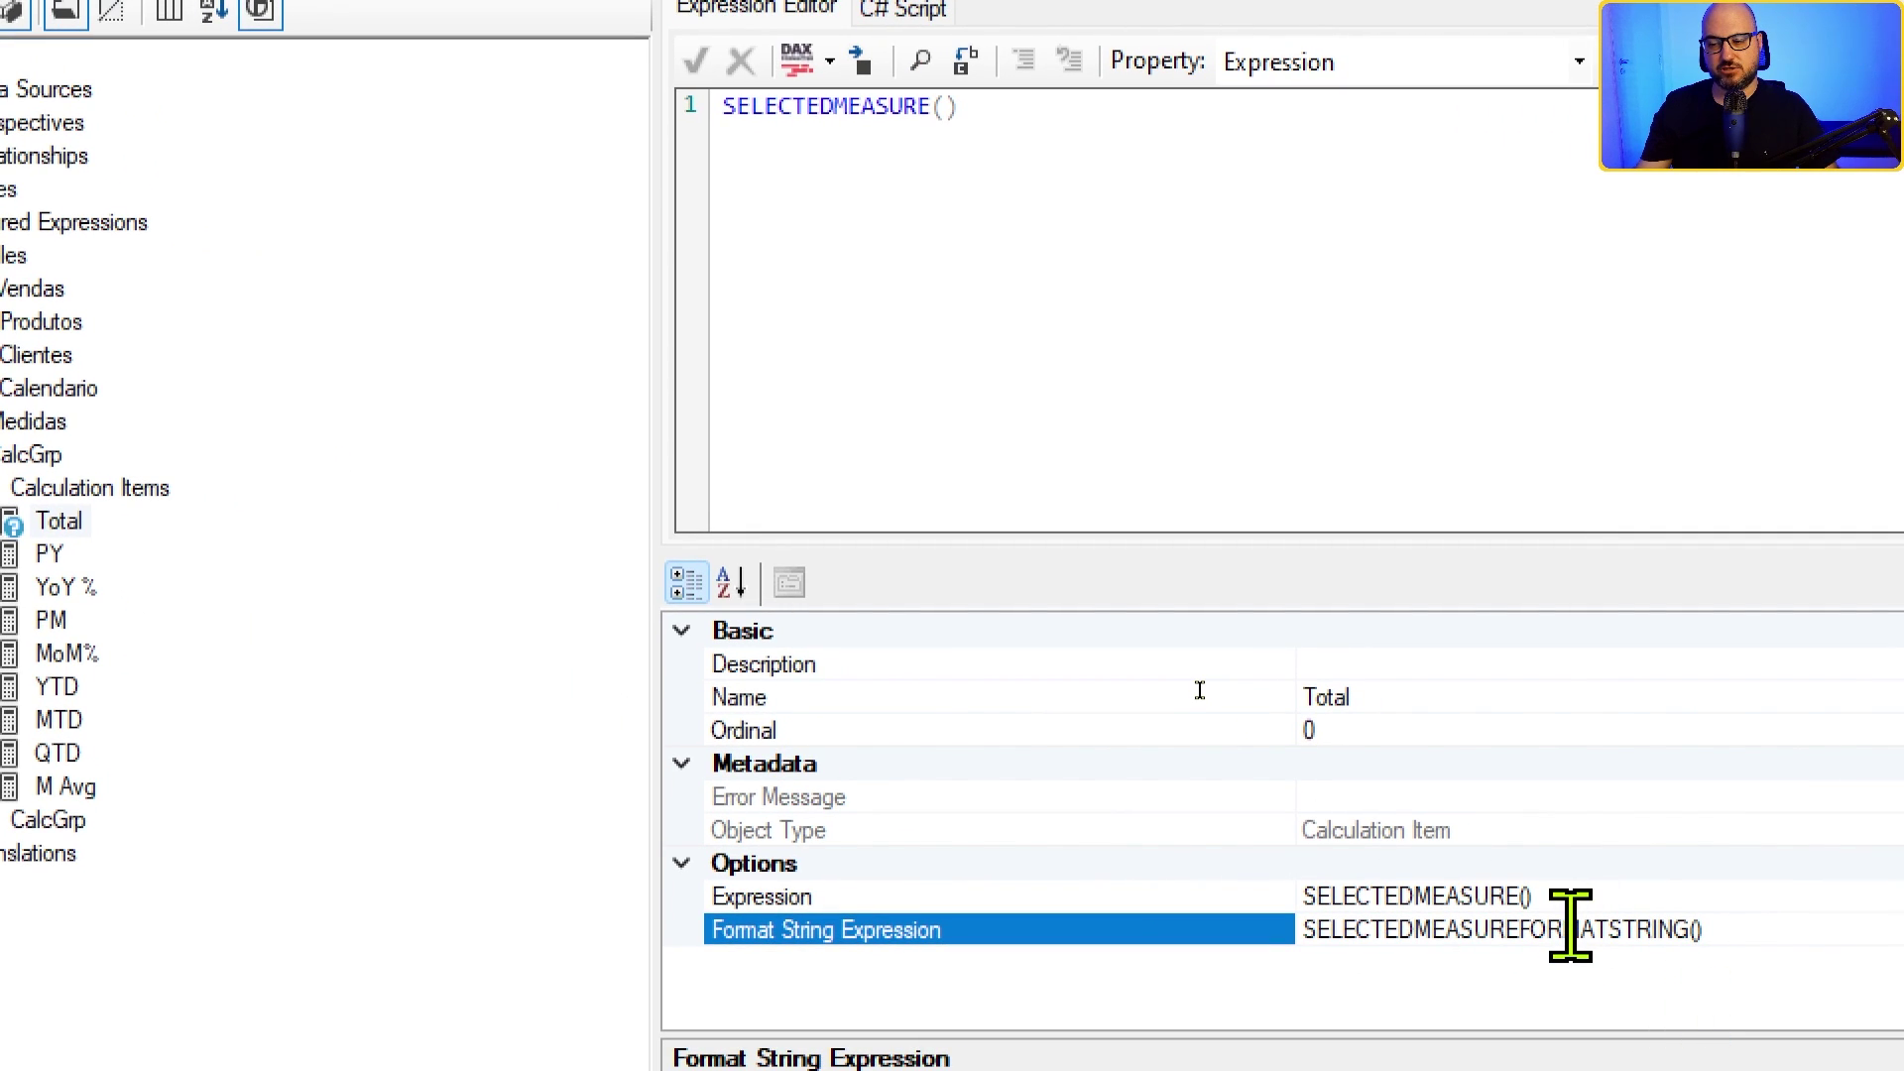
Step: Copy the Total item's SELECTEDMEASUREFORMATSTRING() format string expression to the PY calculation item
drag(1655, 937, 1204, 927)
key(ctrl+c)
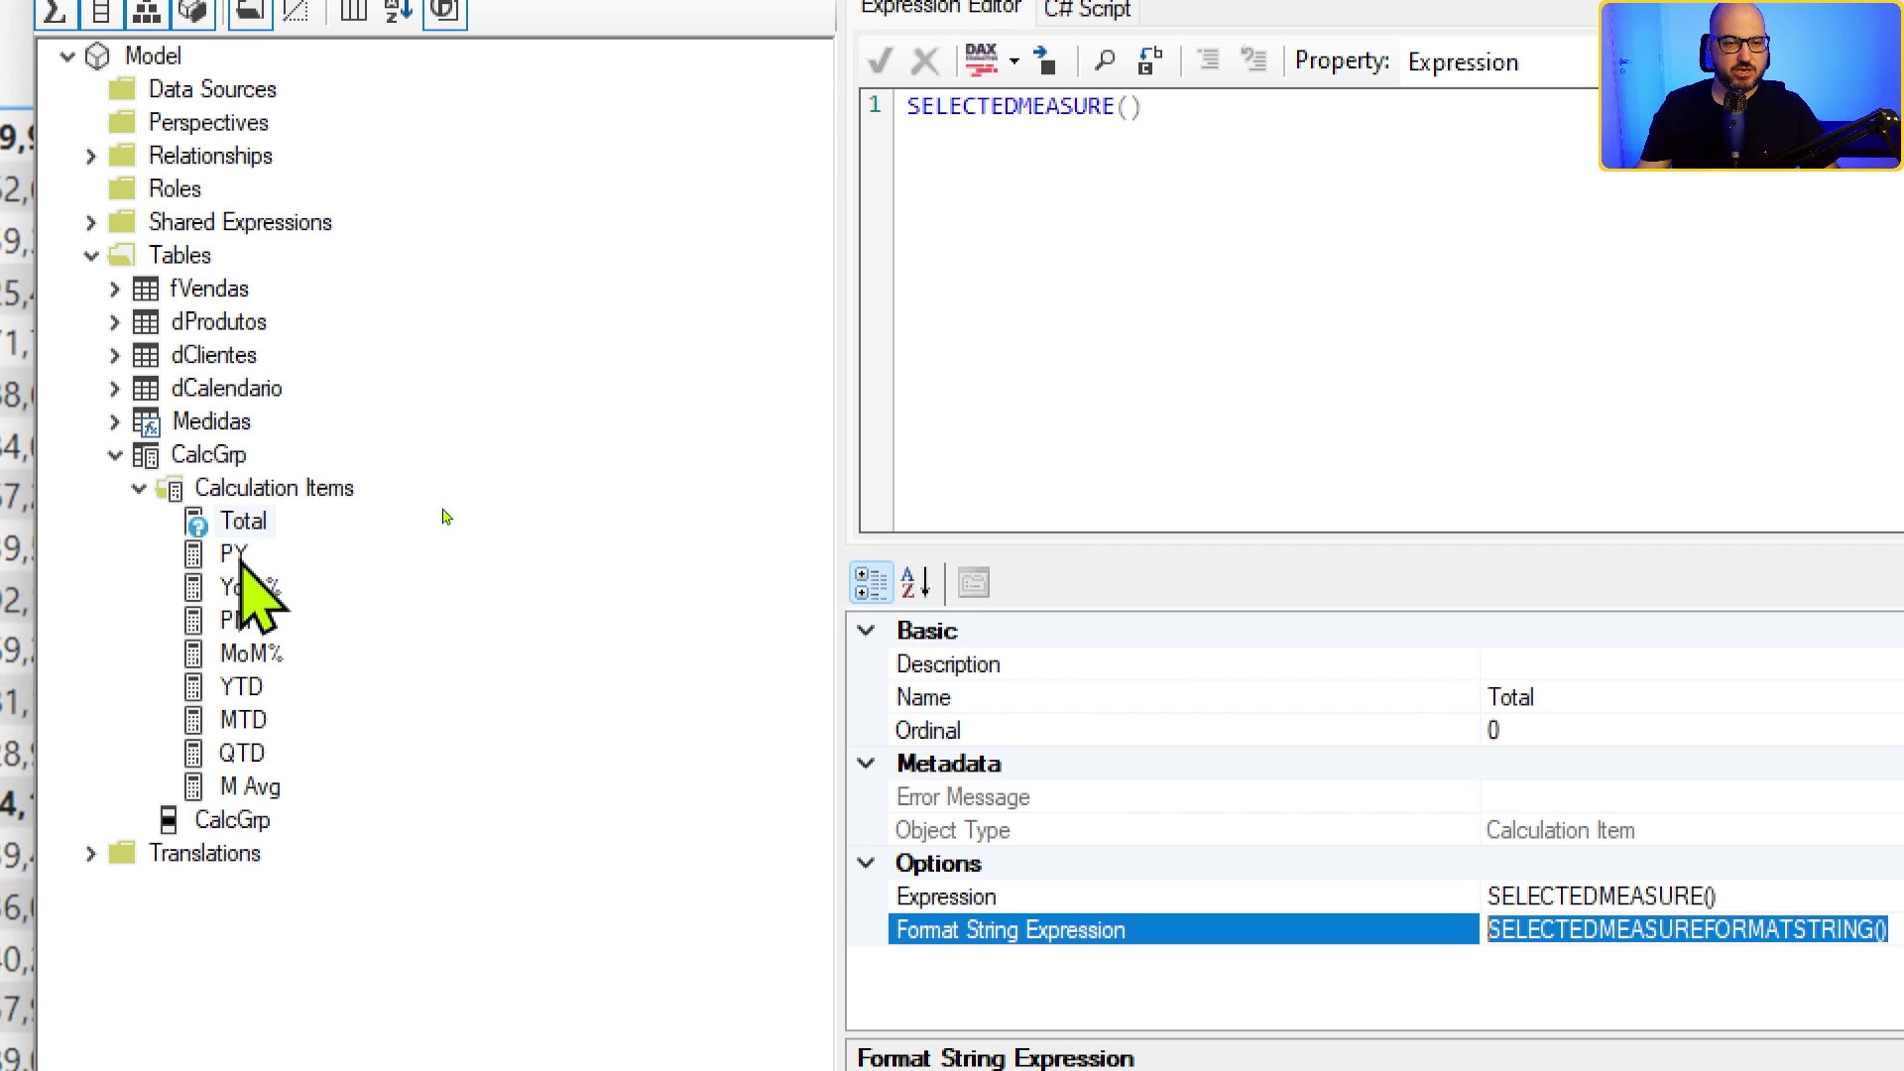
click(238, 555)
click(1723, 936)
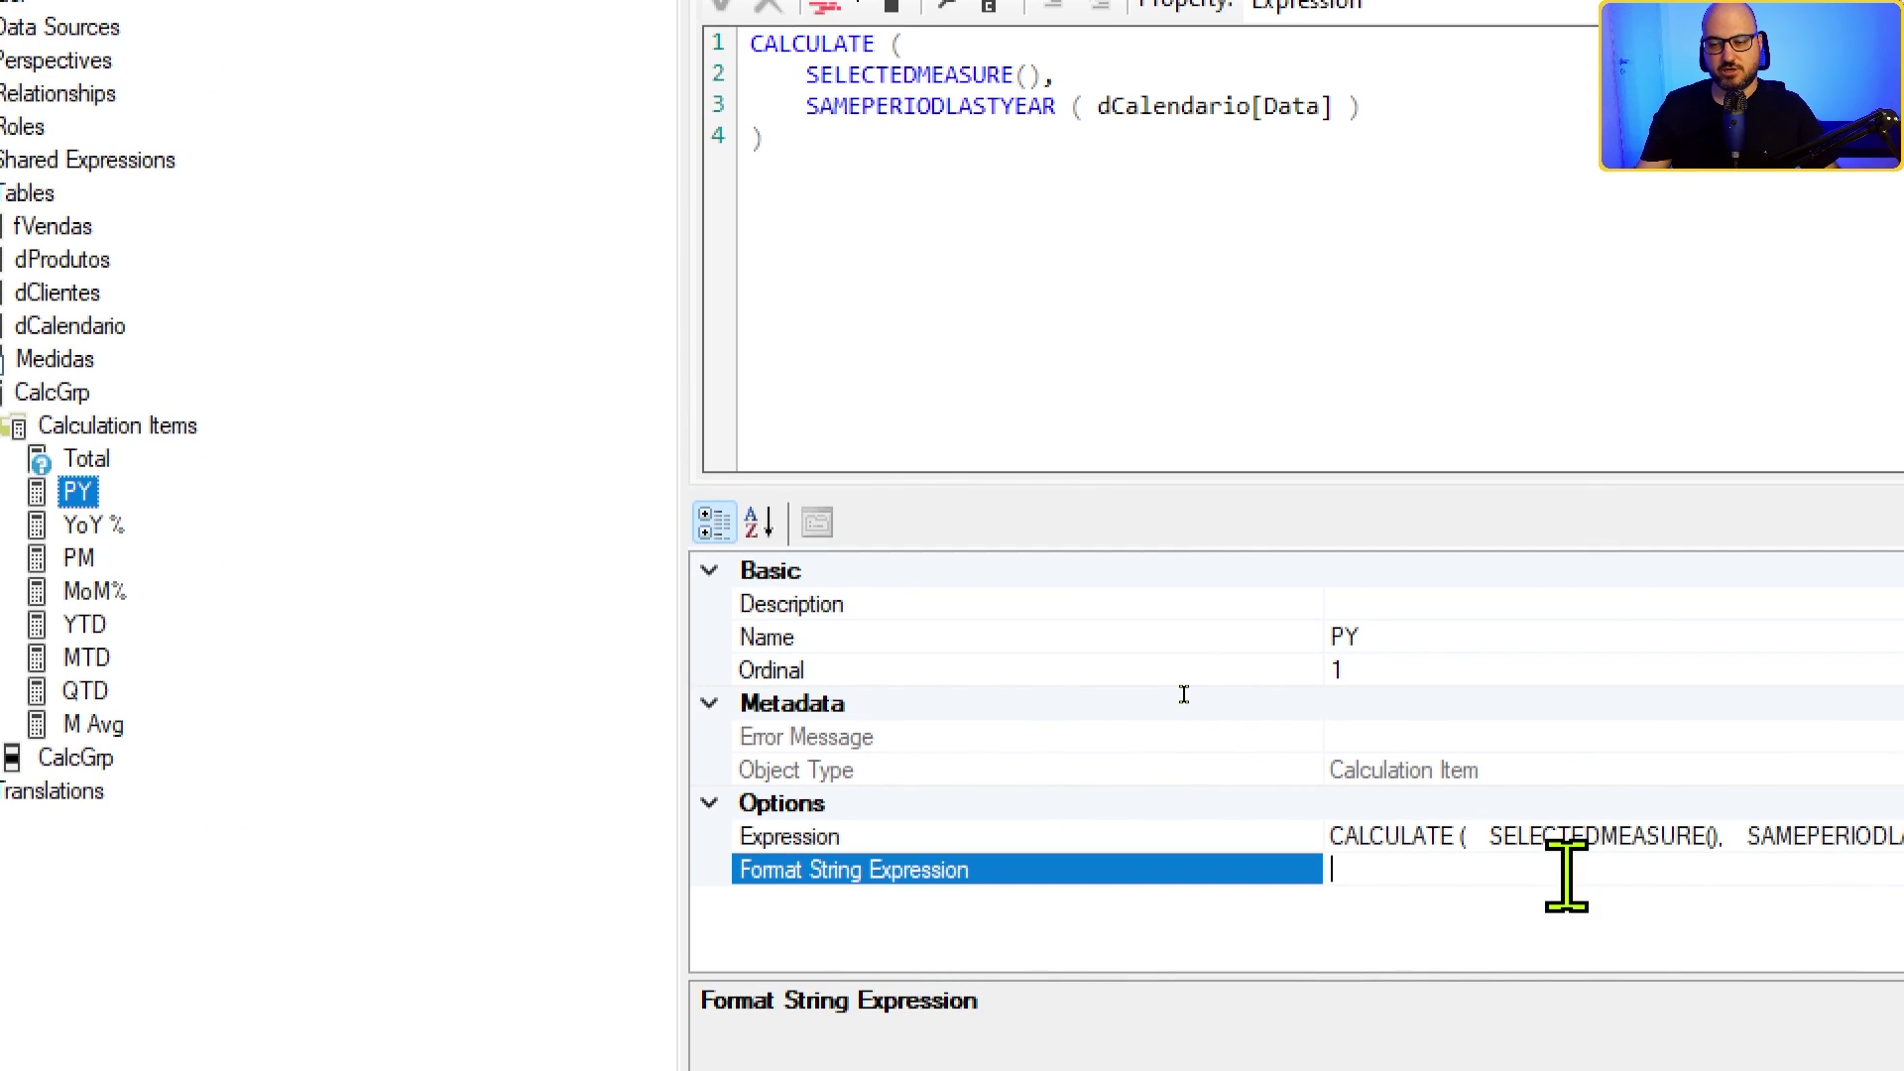
key(ctrl+v)
key(Return)
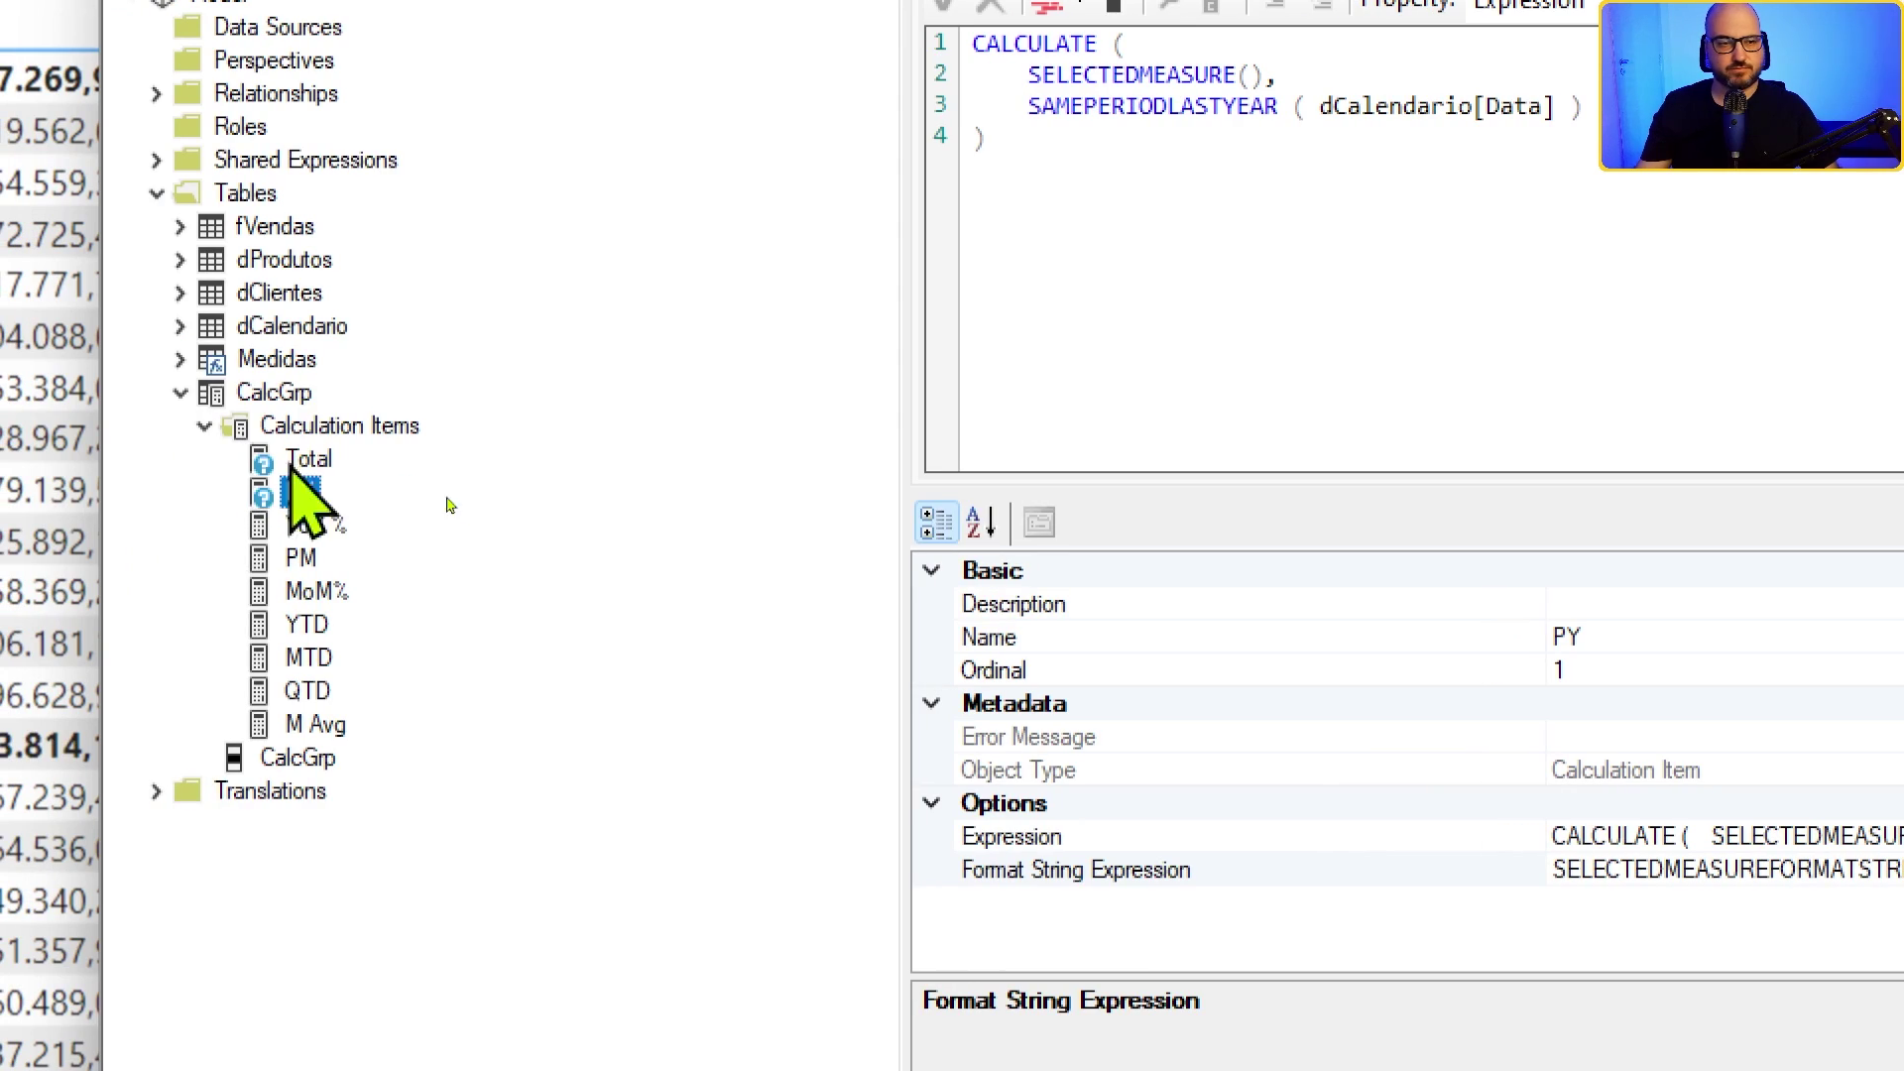
Step: Paste the SELECTEDMEASUREFORMATSTRING() format string expression into the PM and YTD calculation items
click(302, 558)
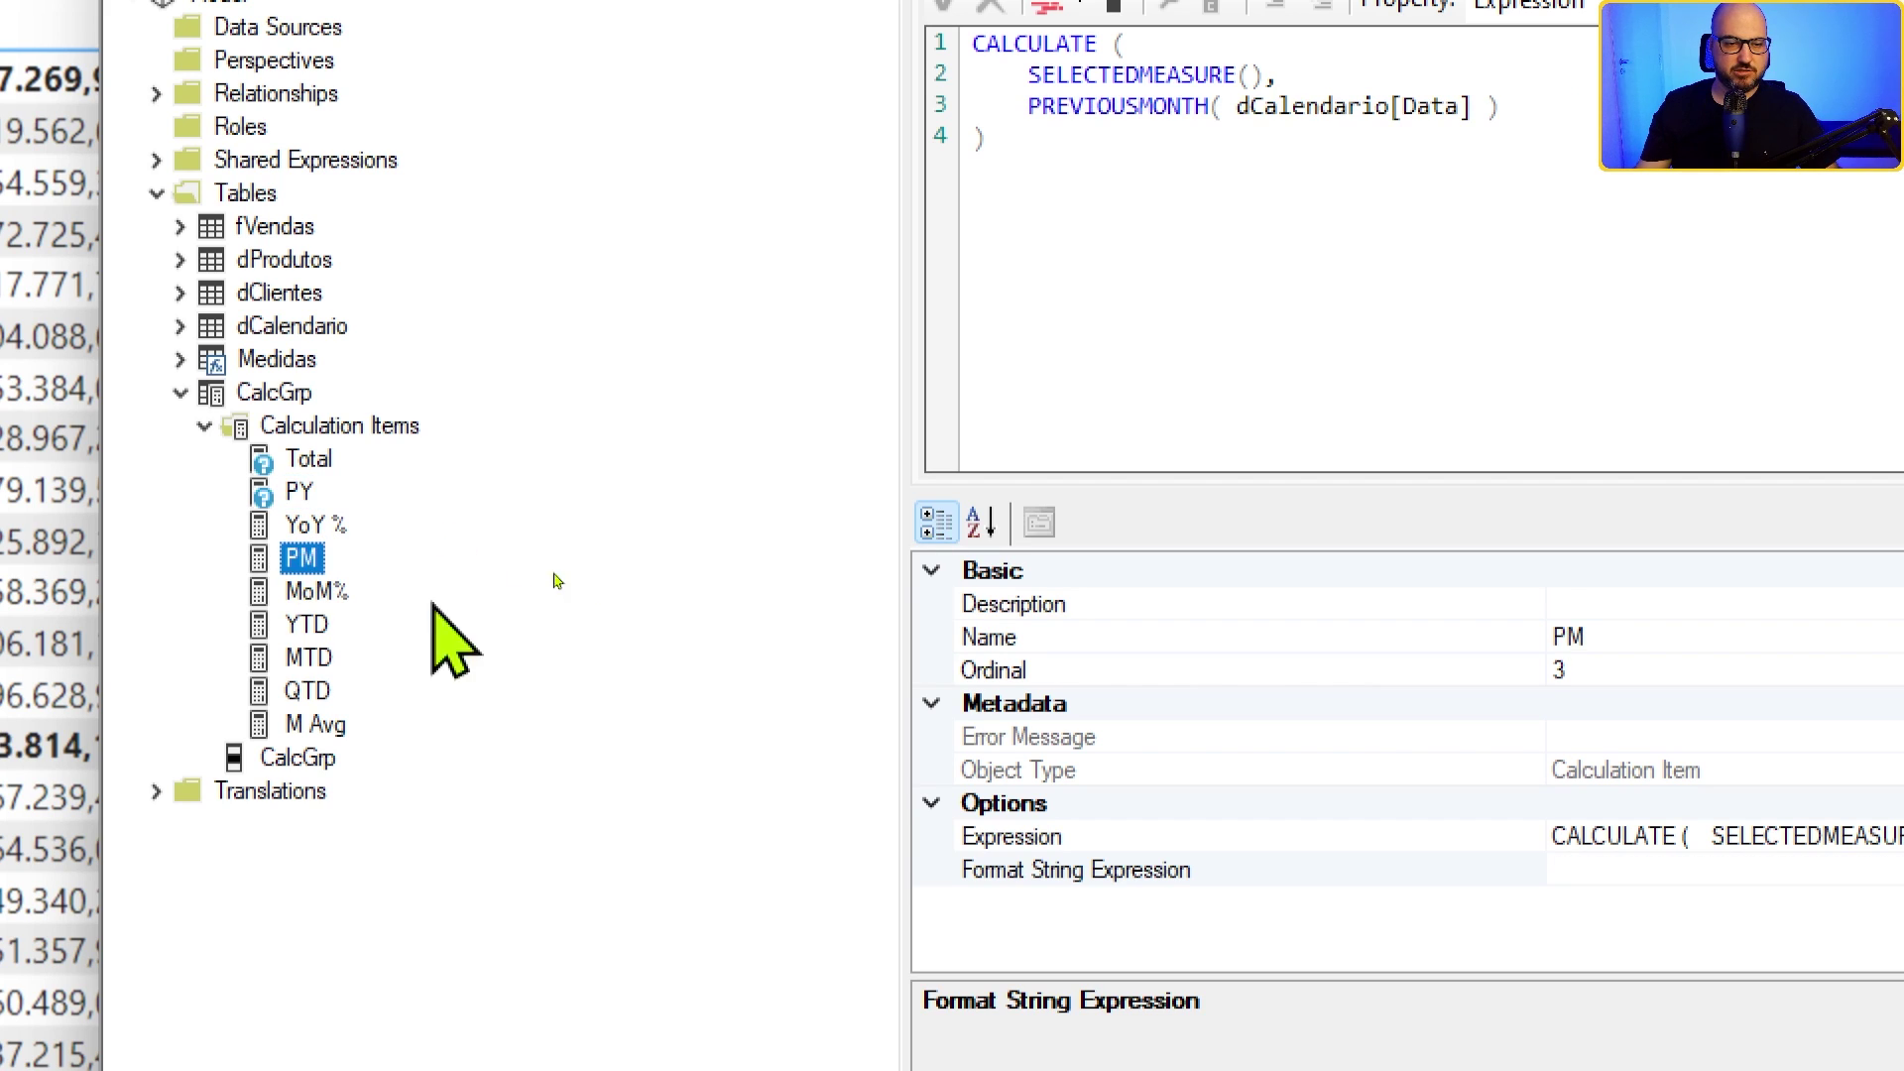
click(1631, 870)
key(ctrl+v)
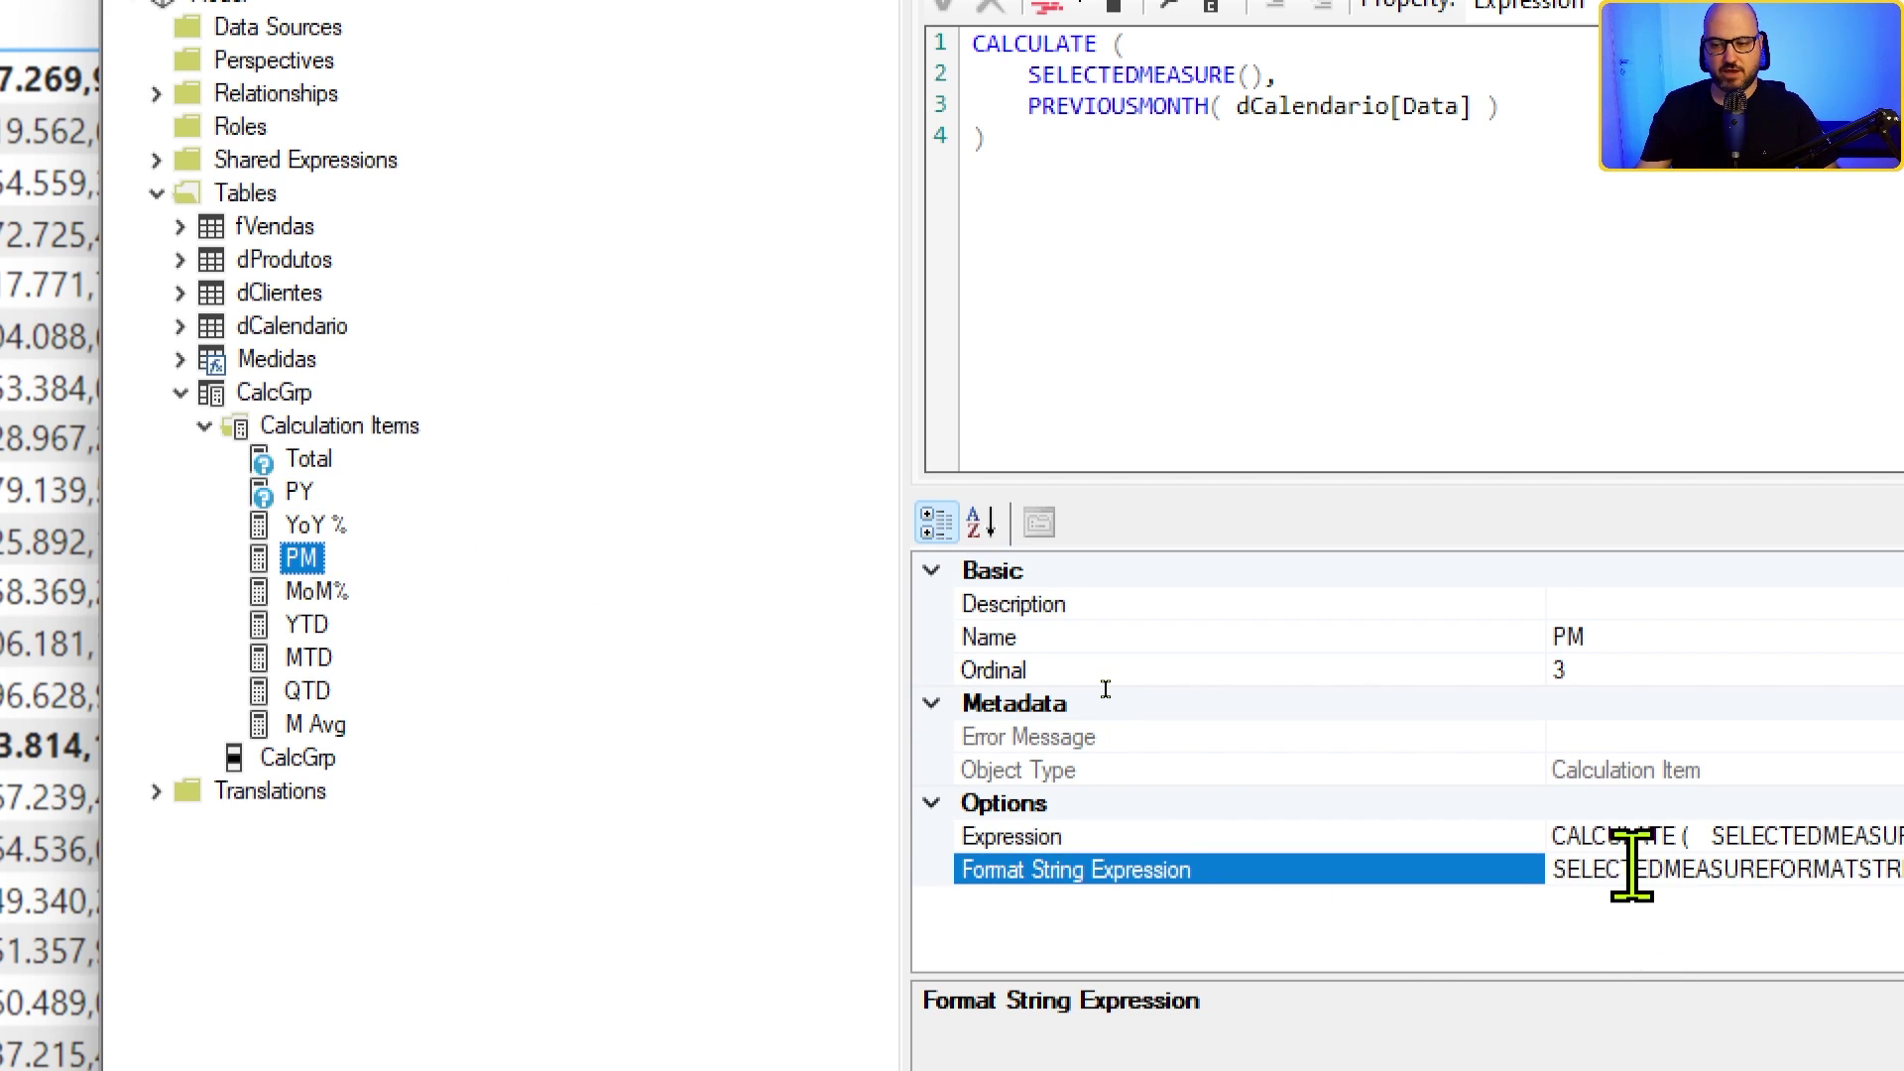
click(322, 625)
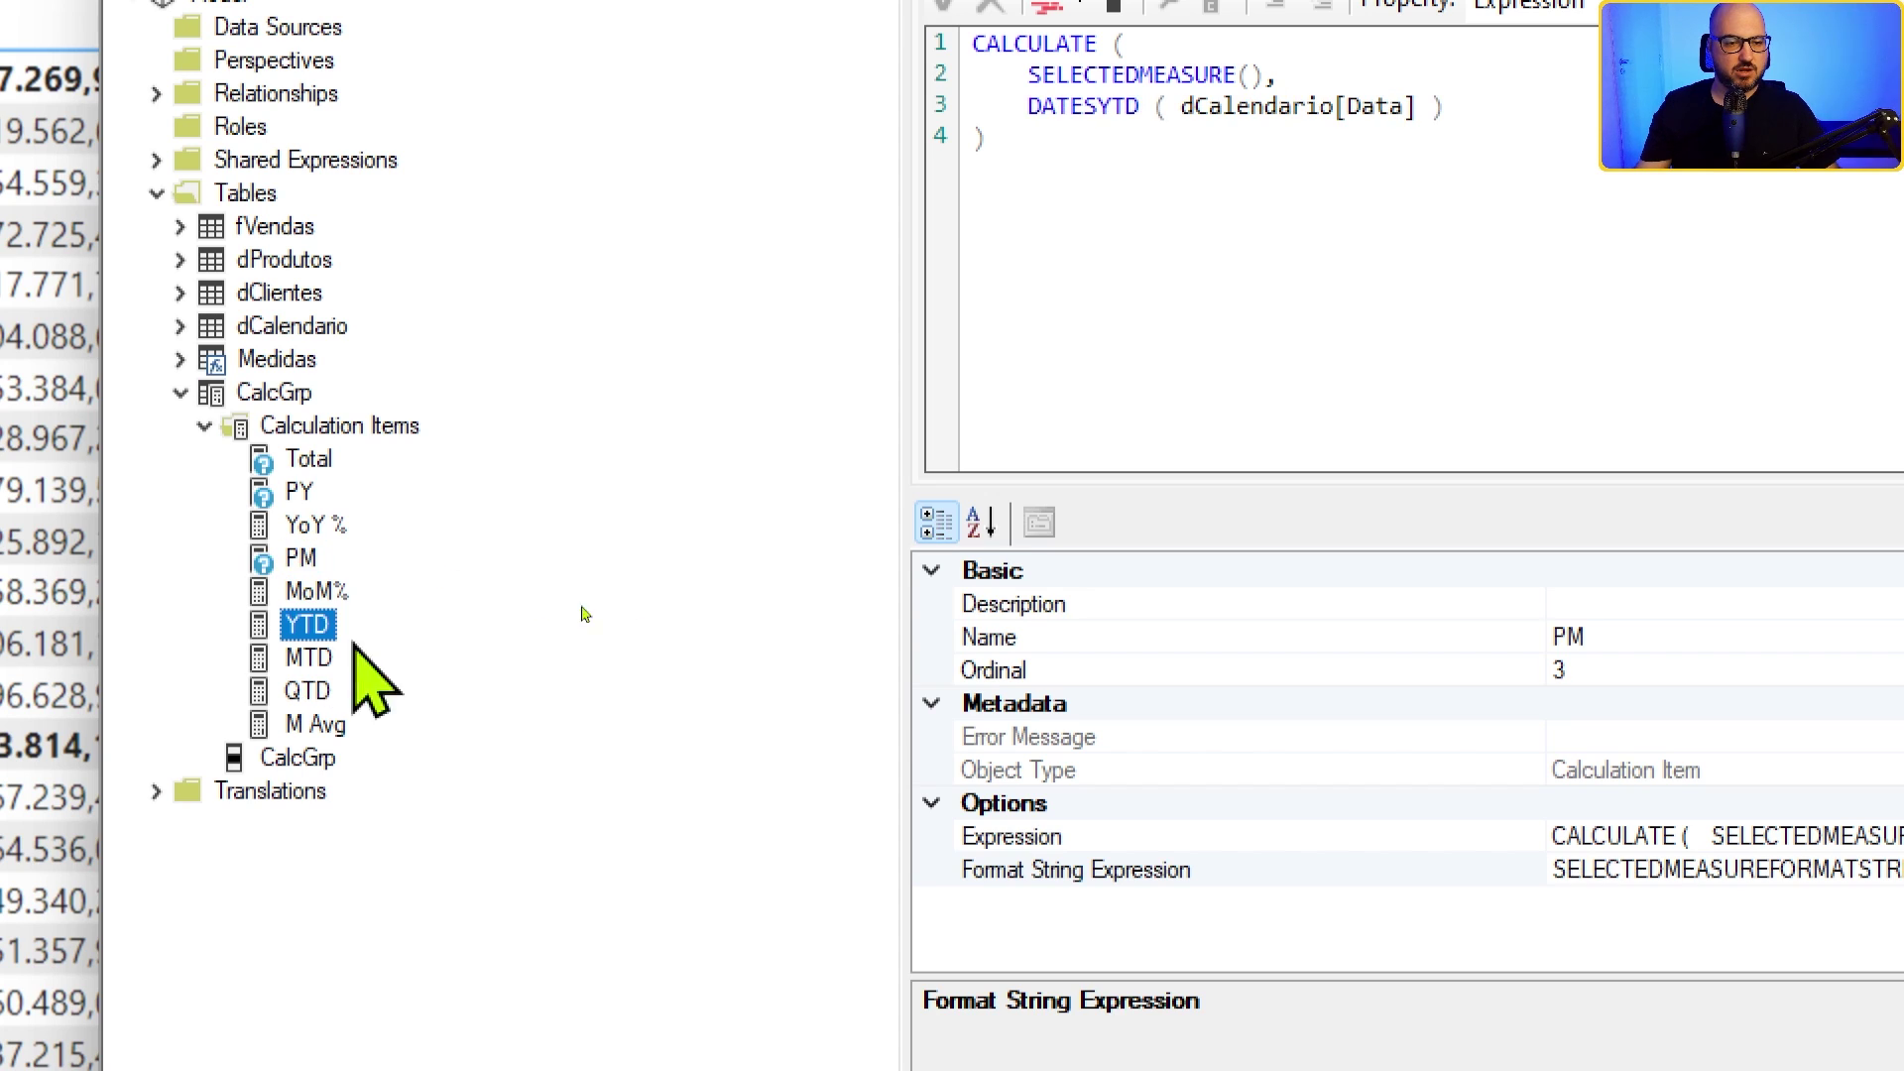
click(1588, 860)
key(ctrl+v)
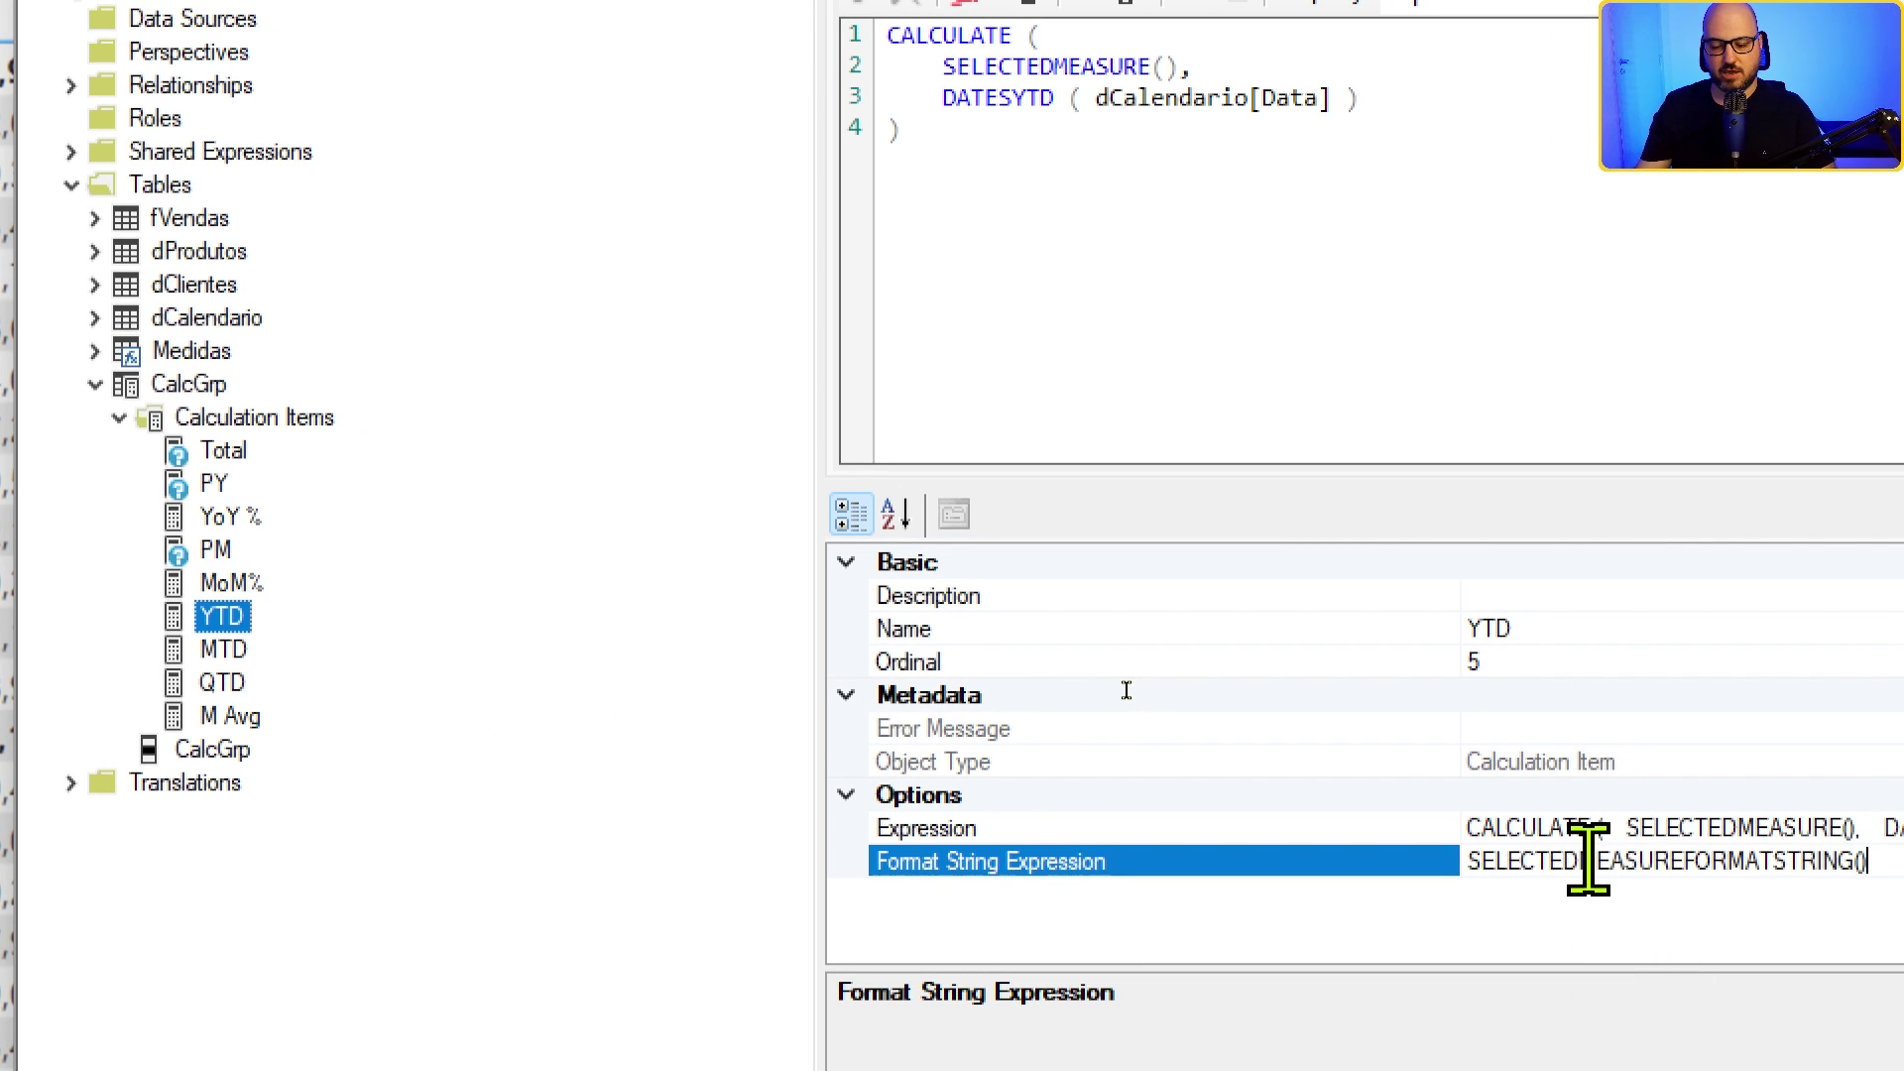
key(Return)
Step: Assign the same SELECTEDMEASUREFORMATSTRING() format string expression to the MTD and QTD calculation items
click(297, 653)
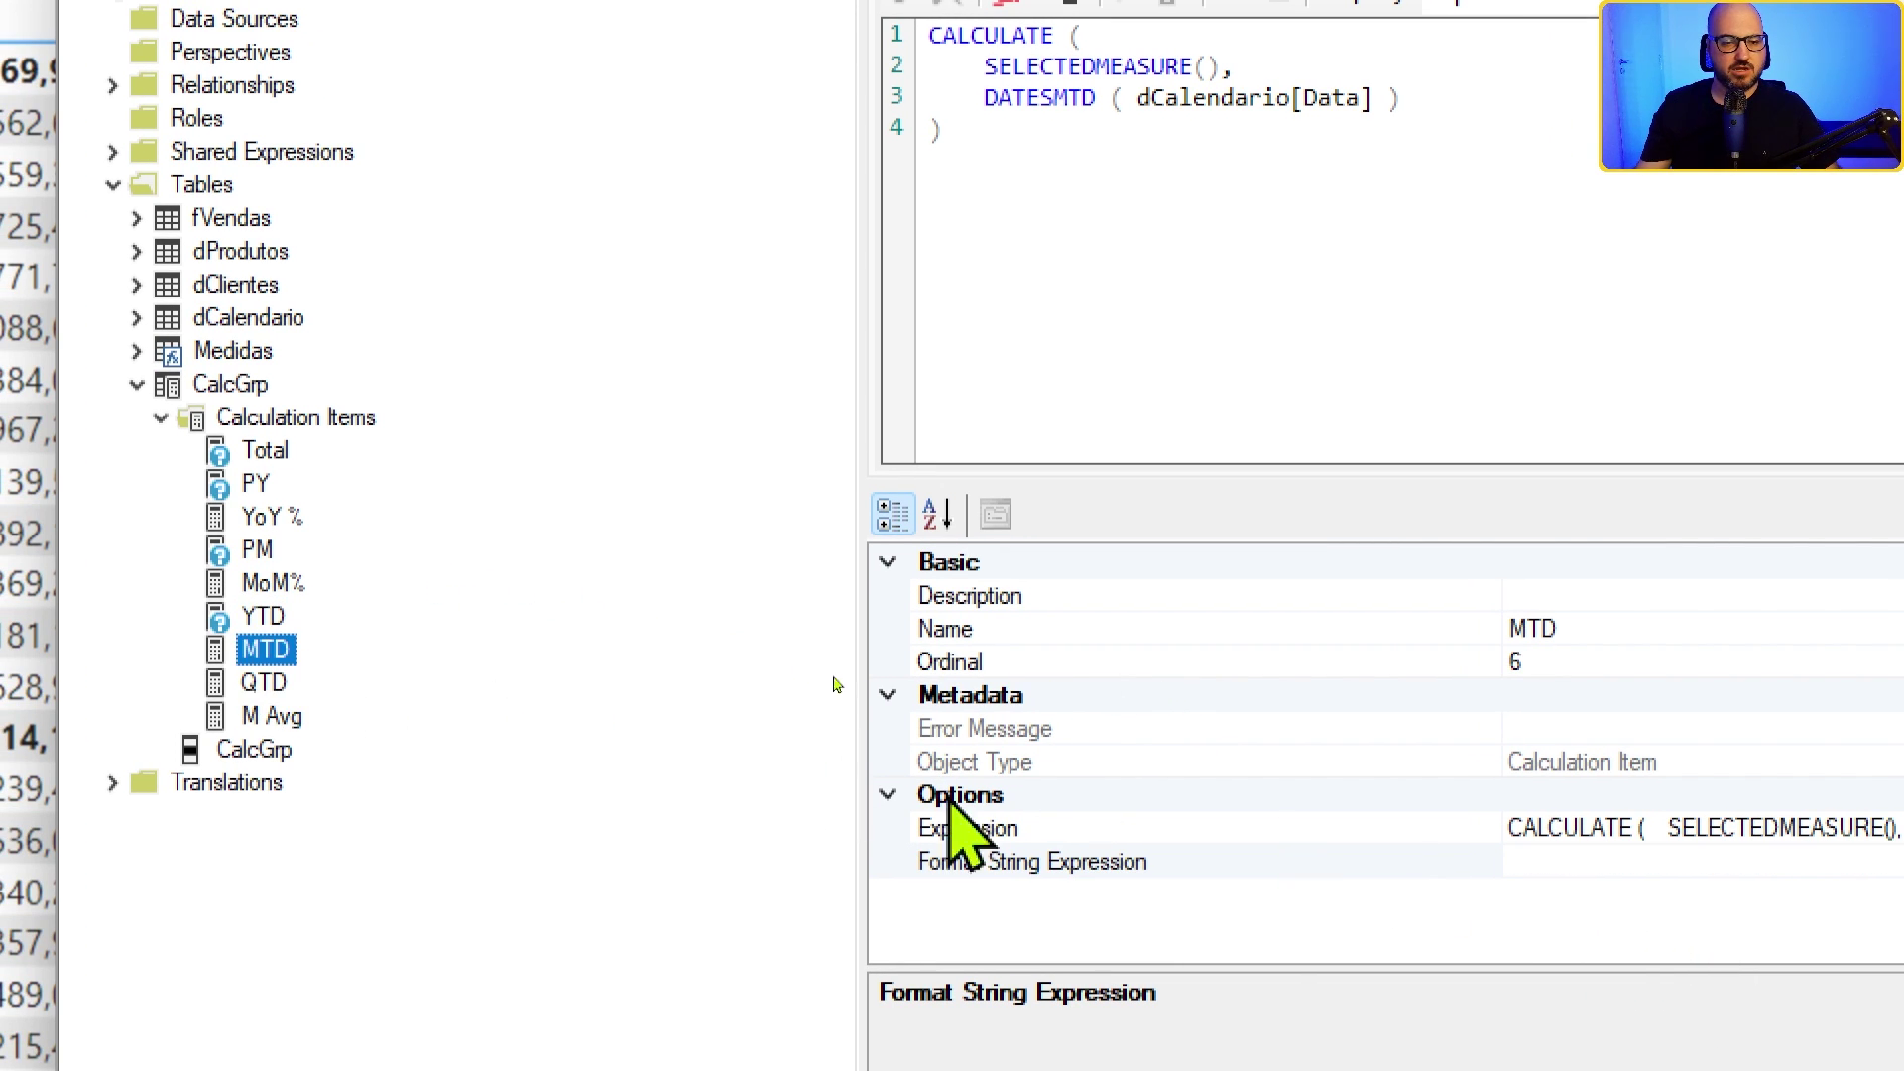
click(1597, 861)
key(ctrl+v)
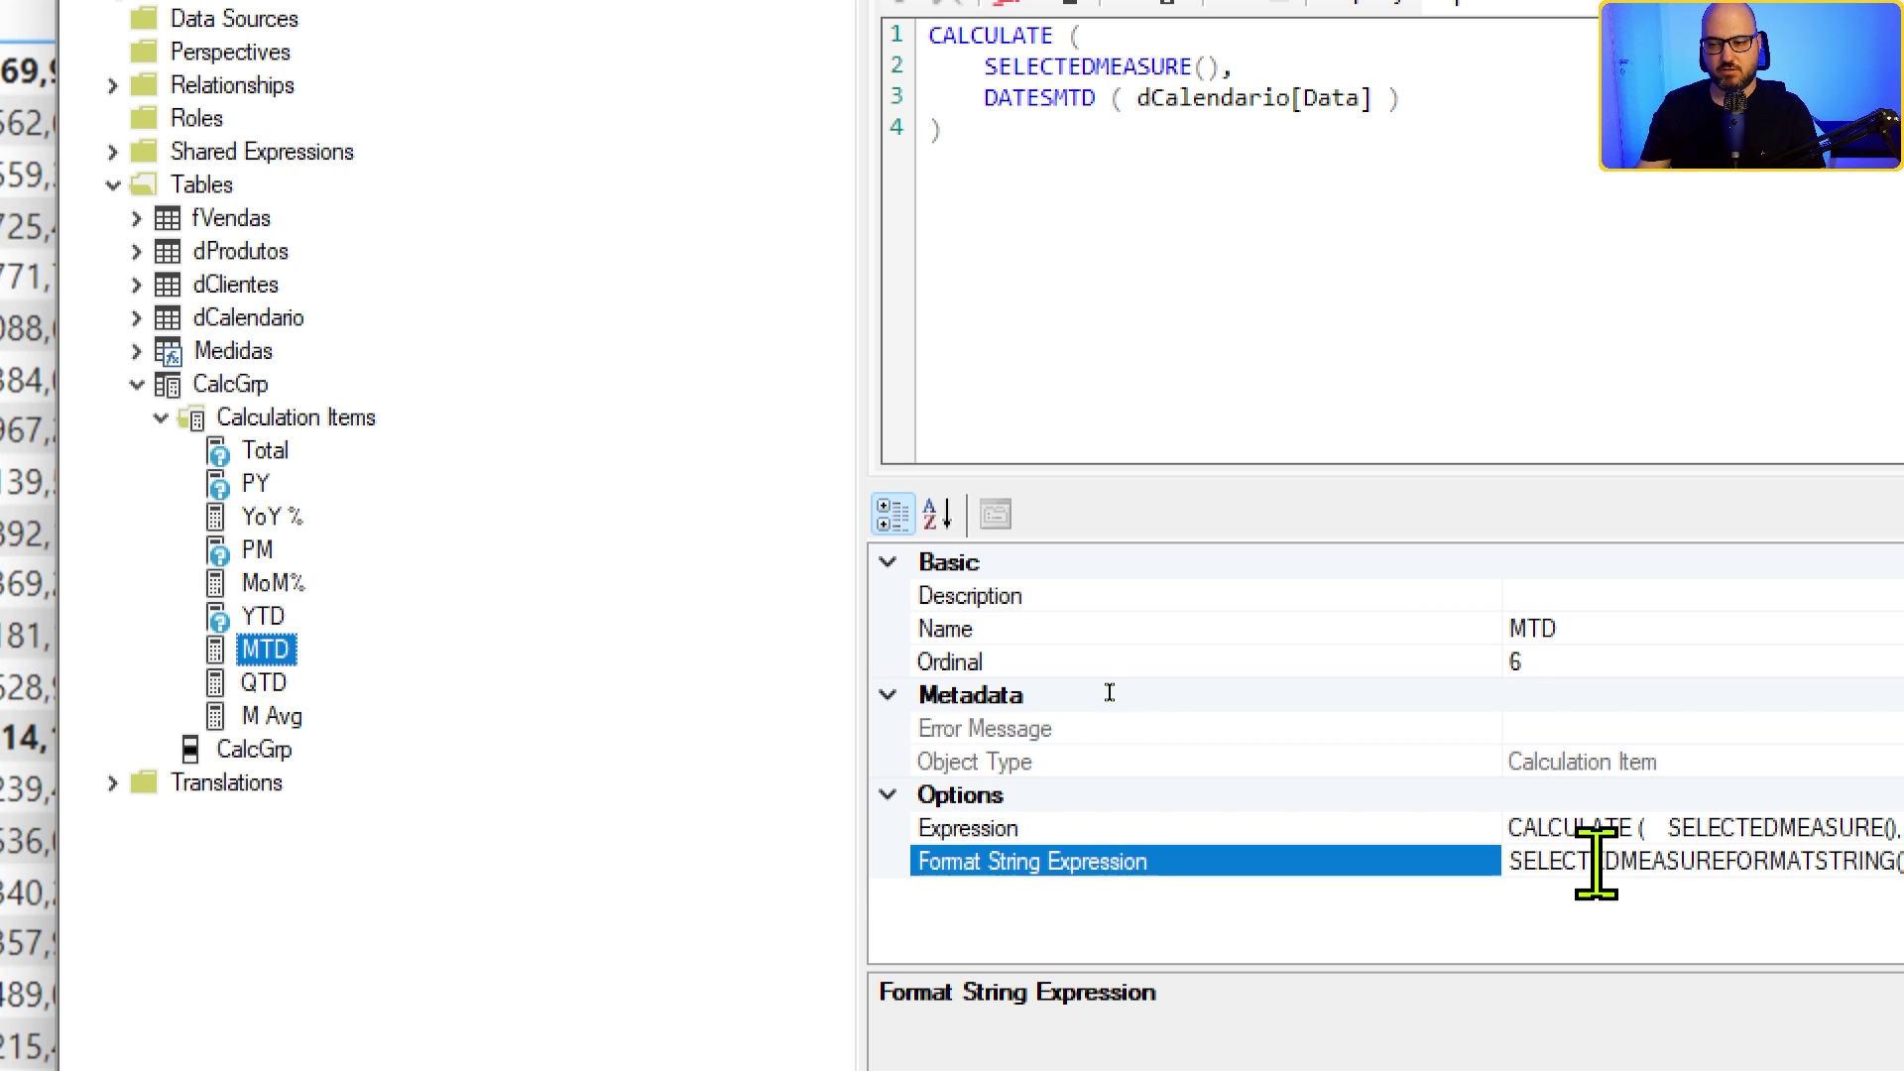
key(Return)
click(273, 684)
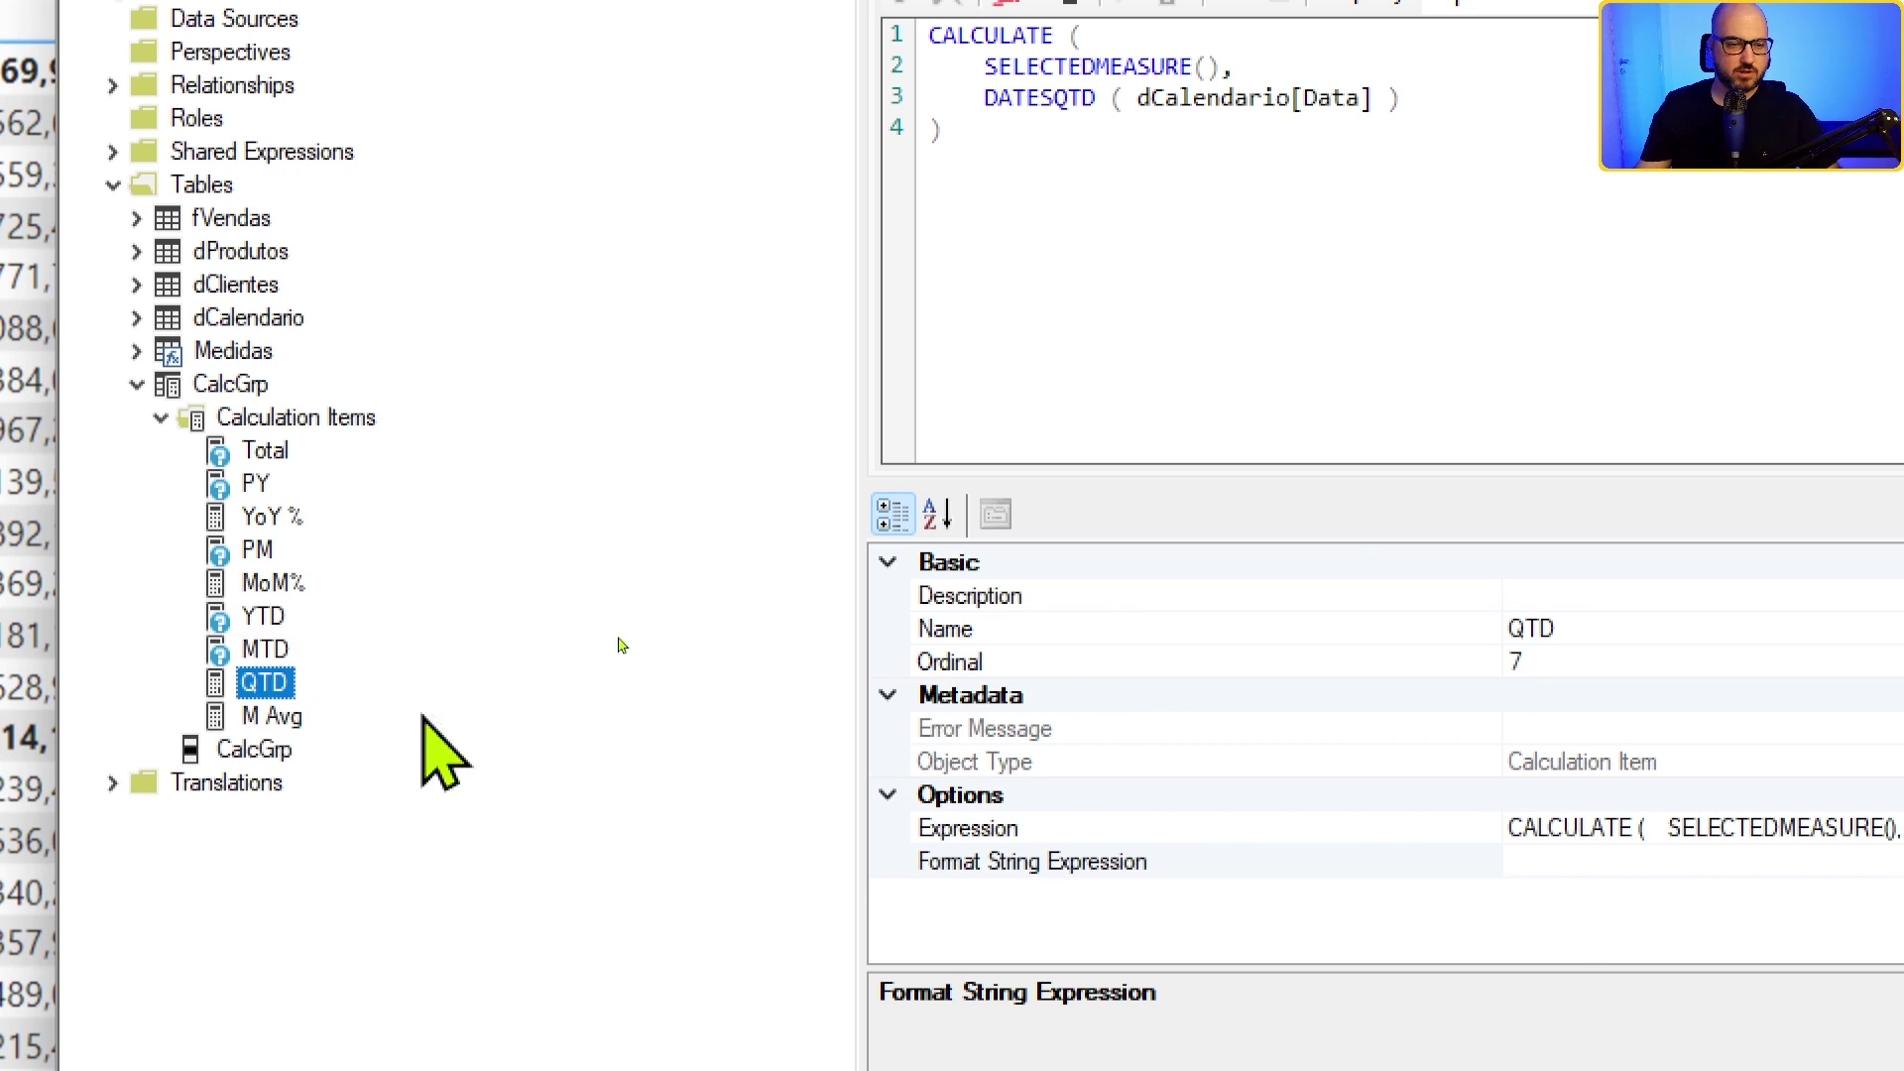
click(1627, 863)
key(ctrl+v)
key(Return)
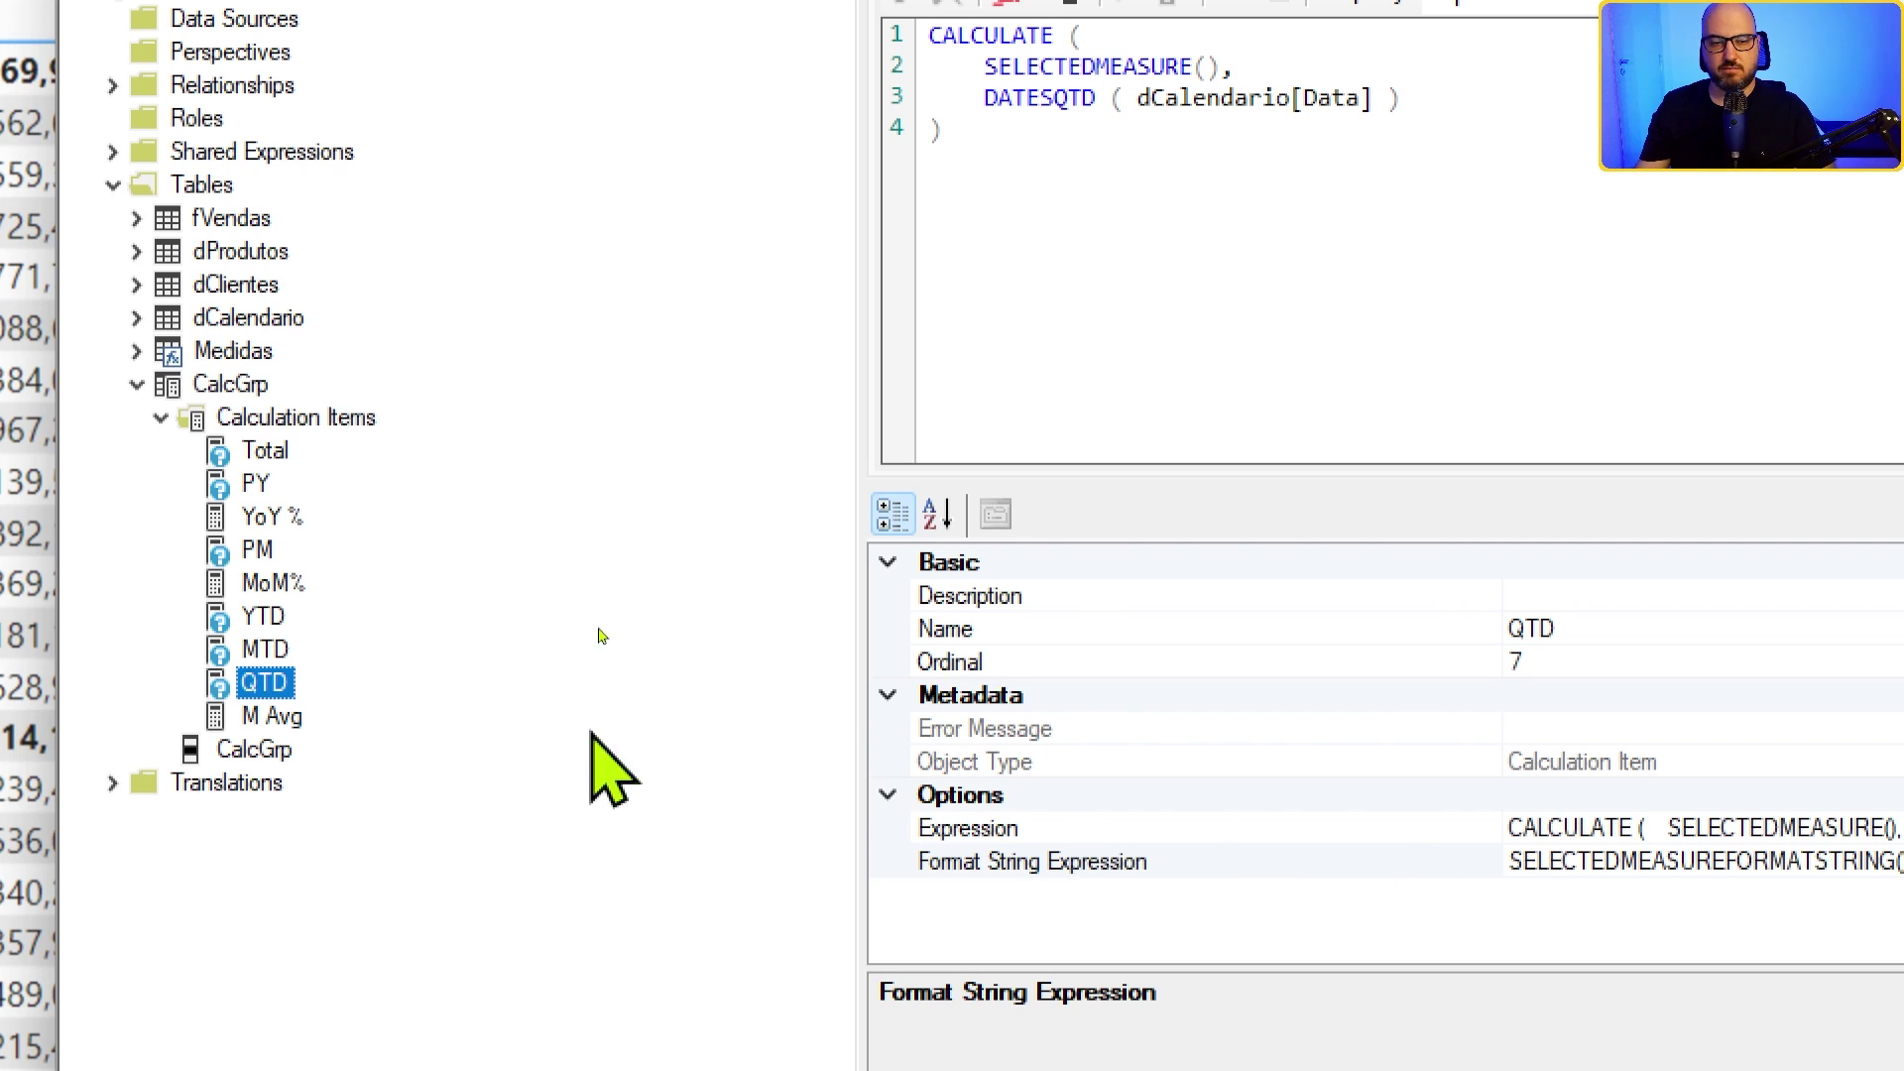
Step: Set the M Avg calculation item's format string expression to SELECTEDMEASUREFORMATSTRING()
click(277, 716)
click(1618, 861)
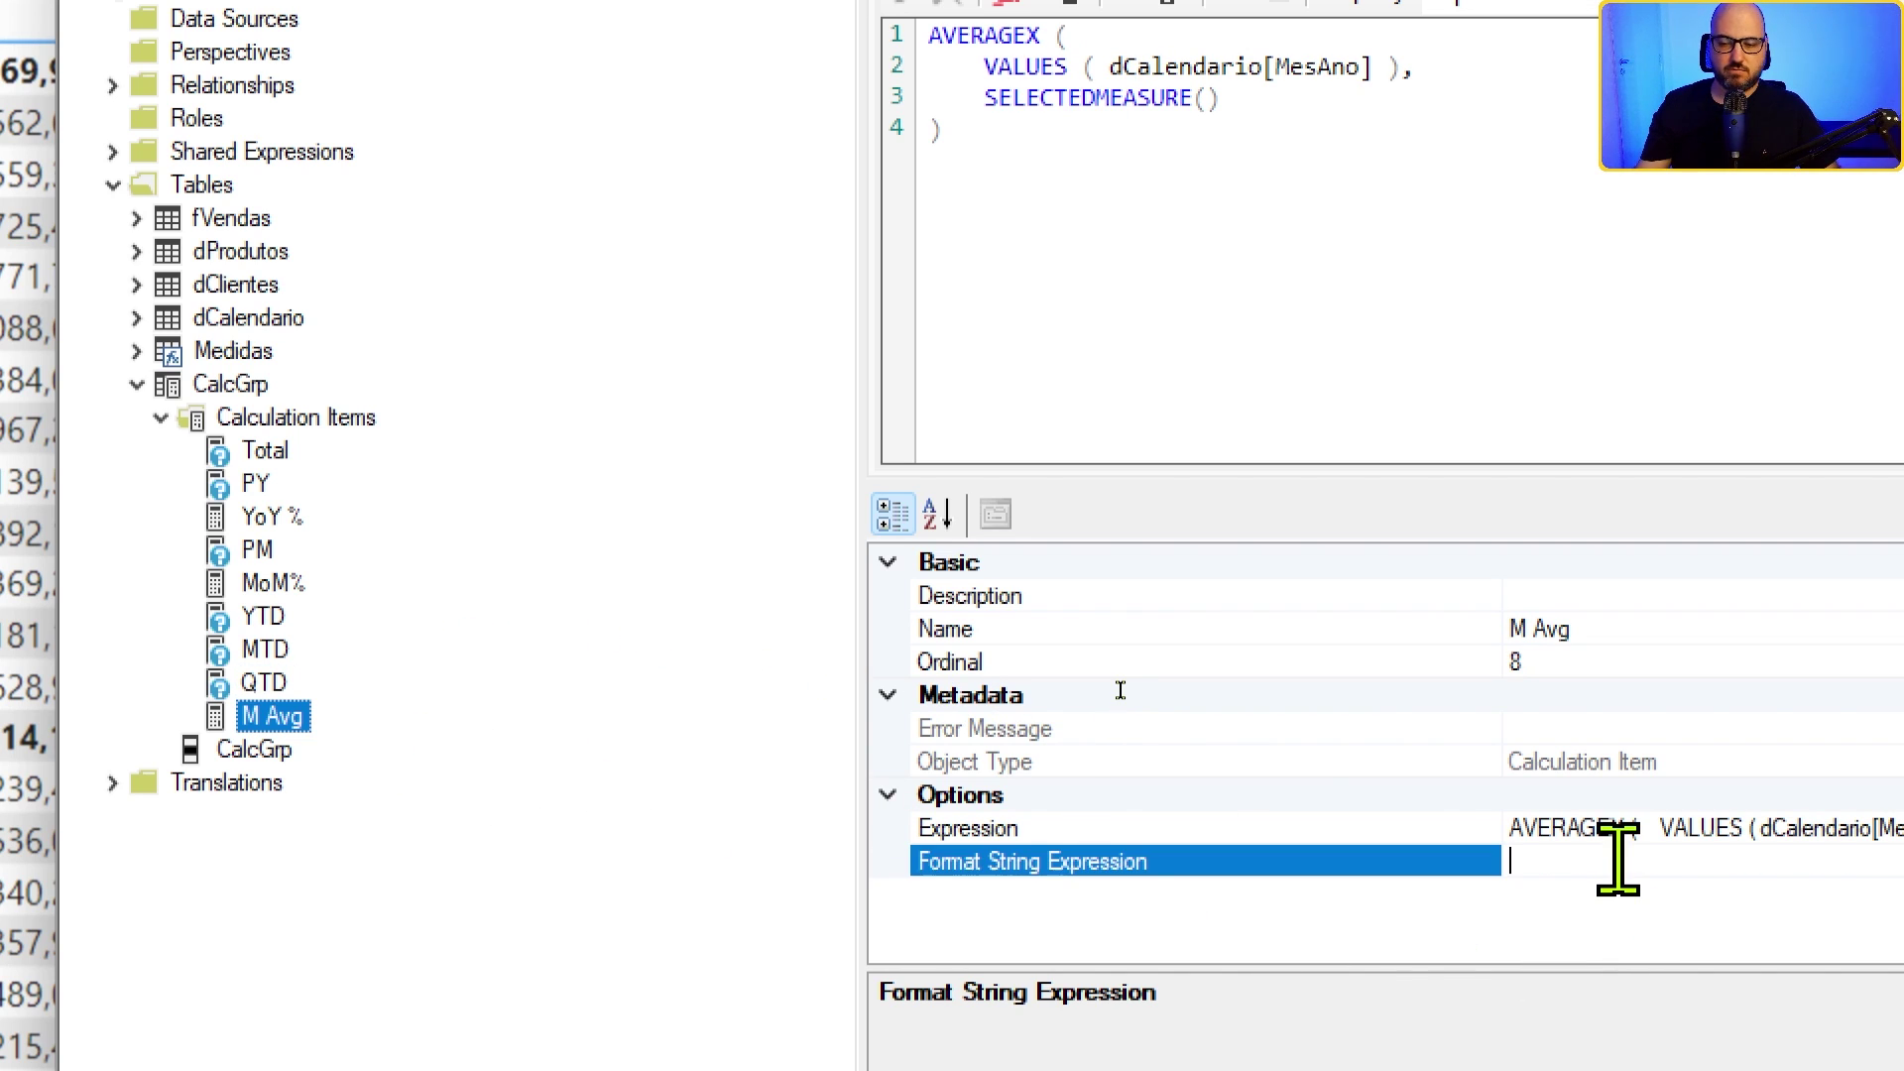
key(ctrl+v)
key(Return)
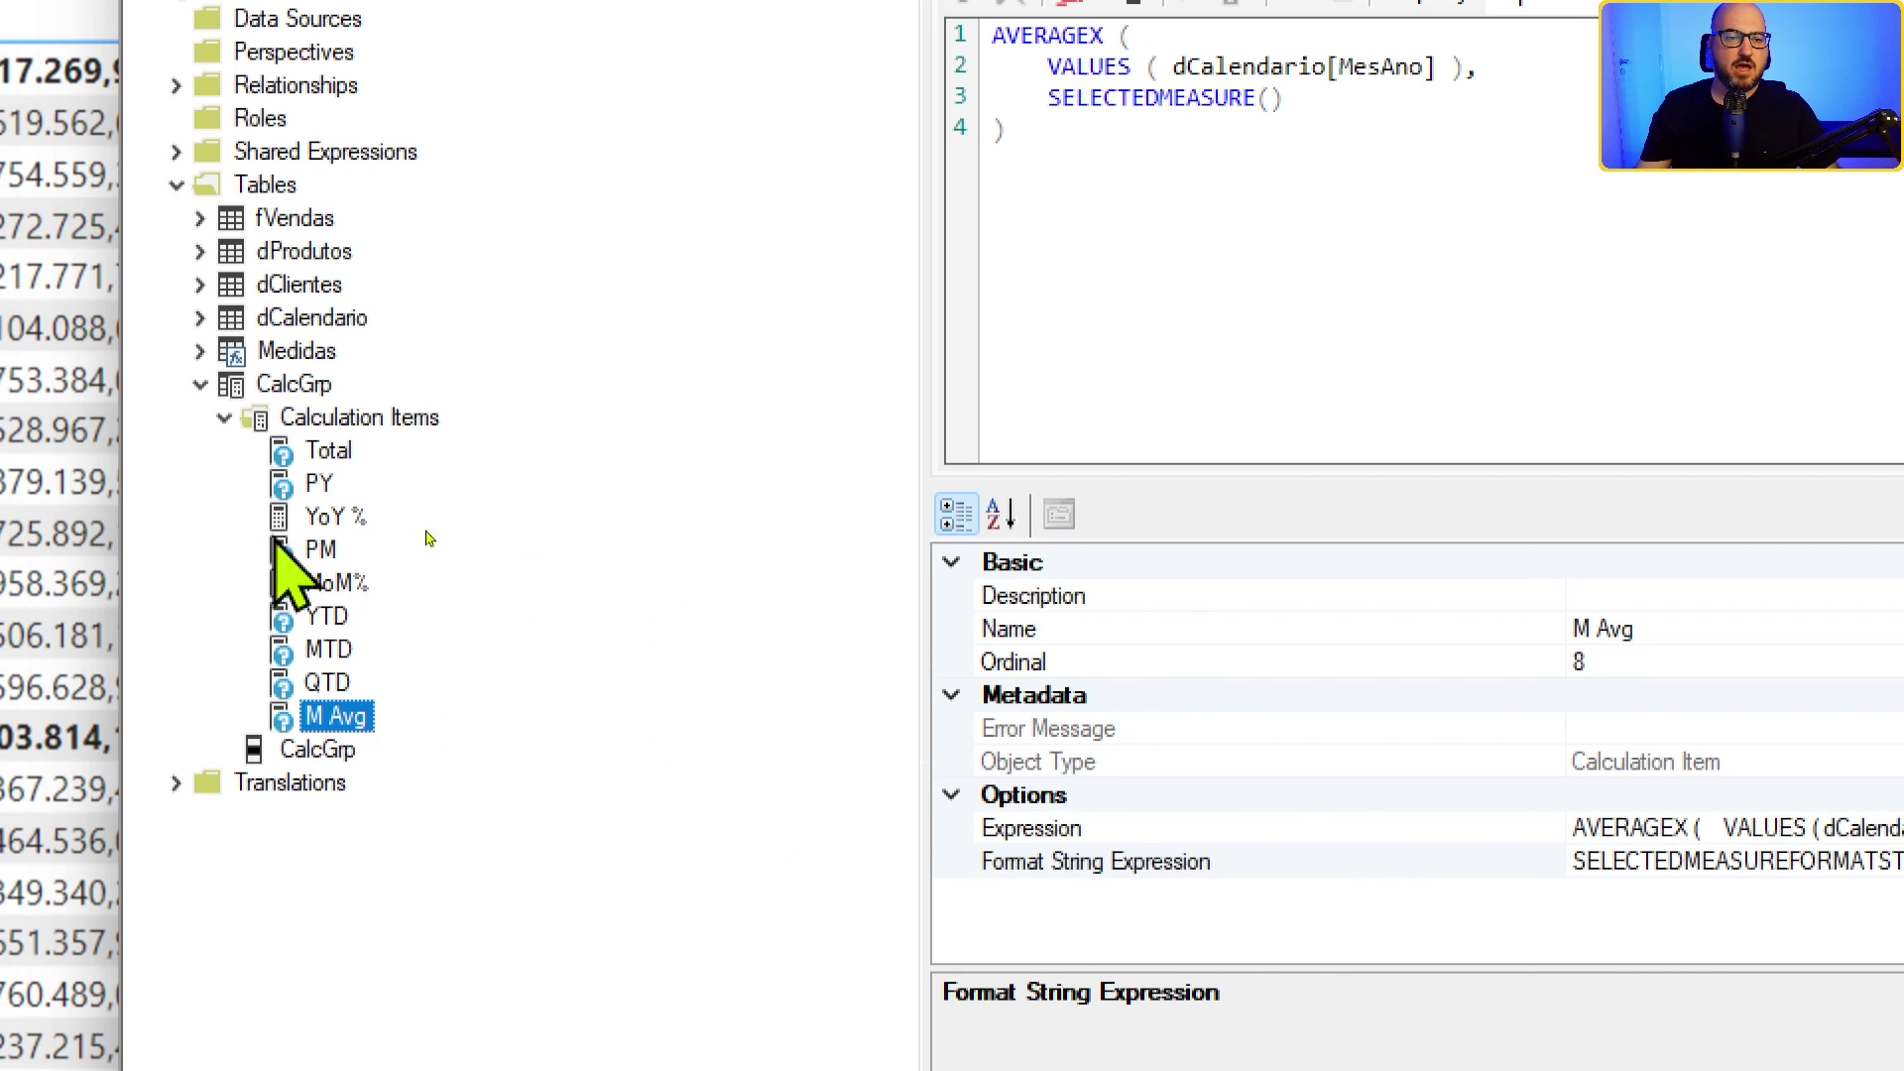
Step: Set the YoY % calculation item's format string expression to "0.0%;(0.0%);", including the quotation marks
click(332, 516)
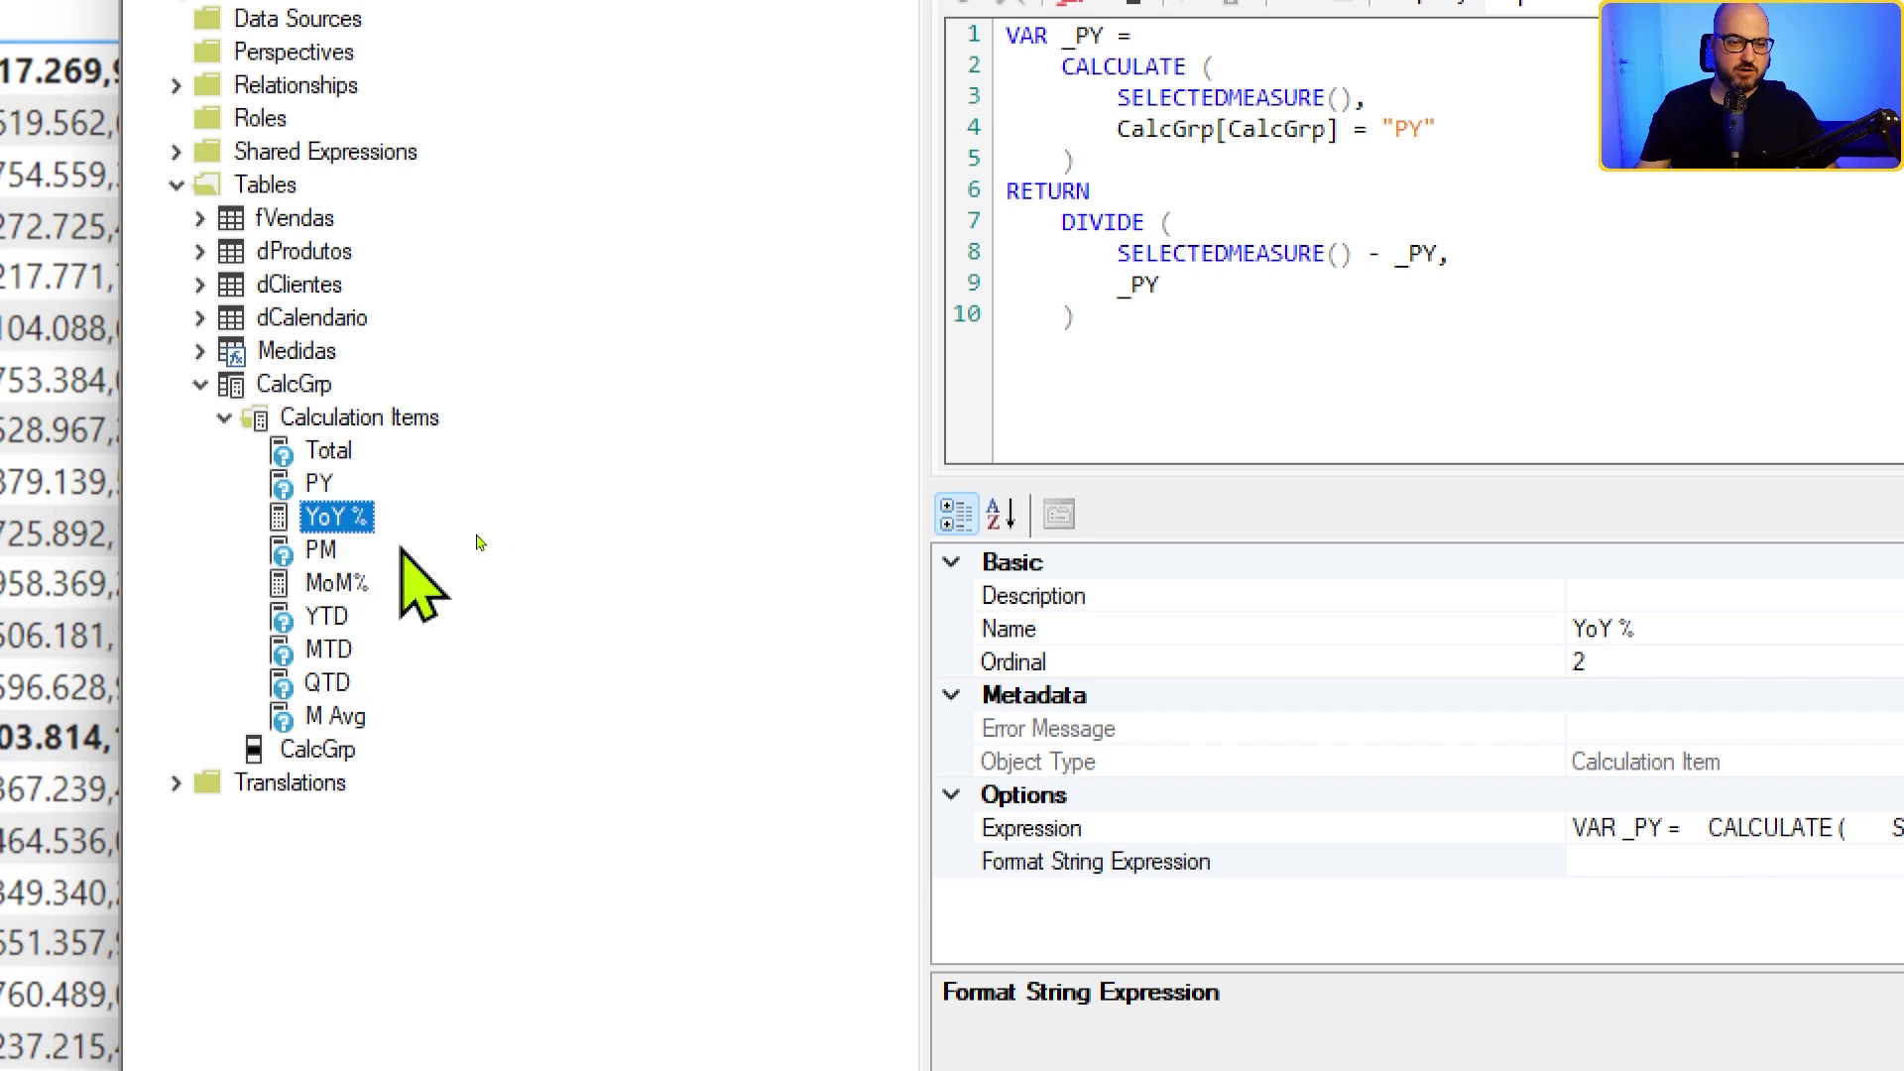
click(337, 583)
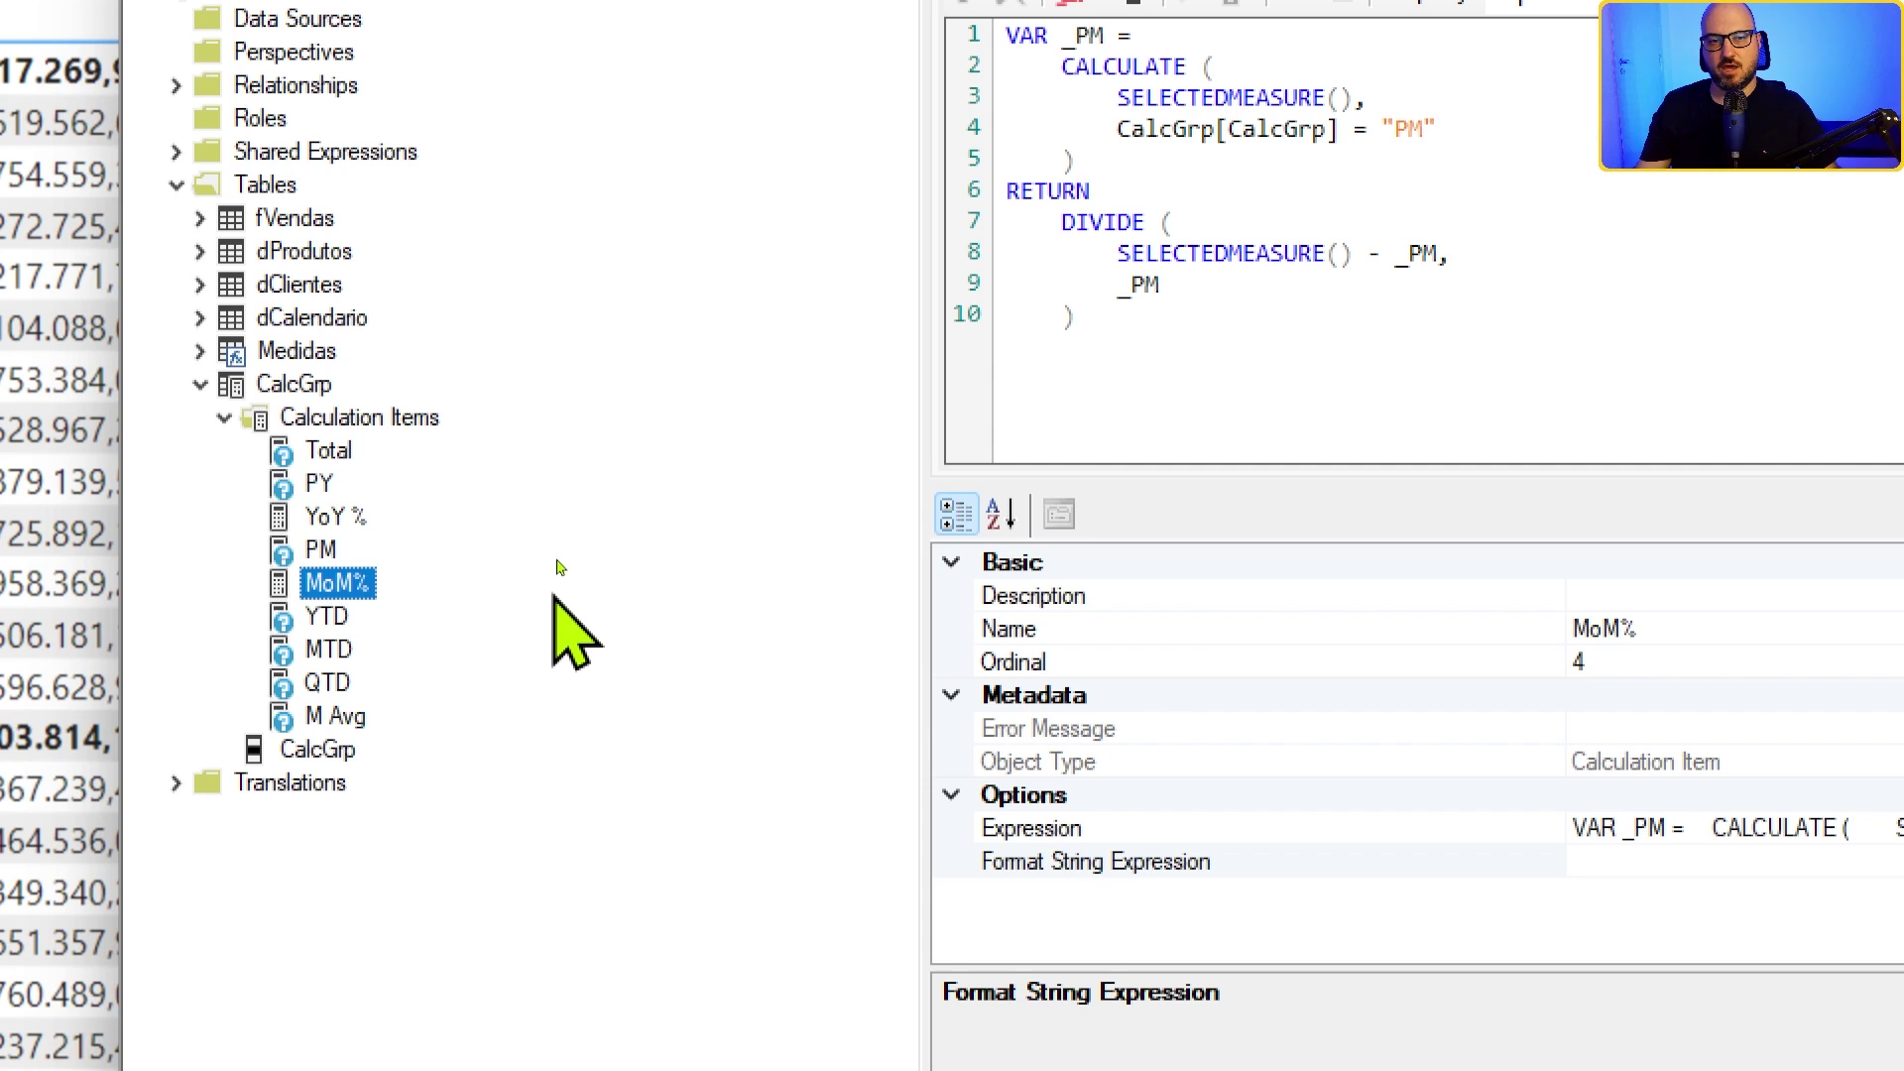
click(337, 517)
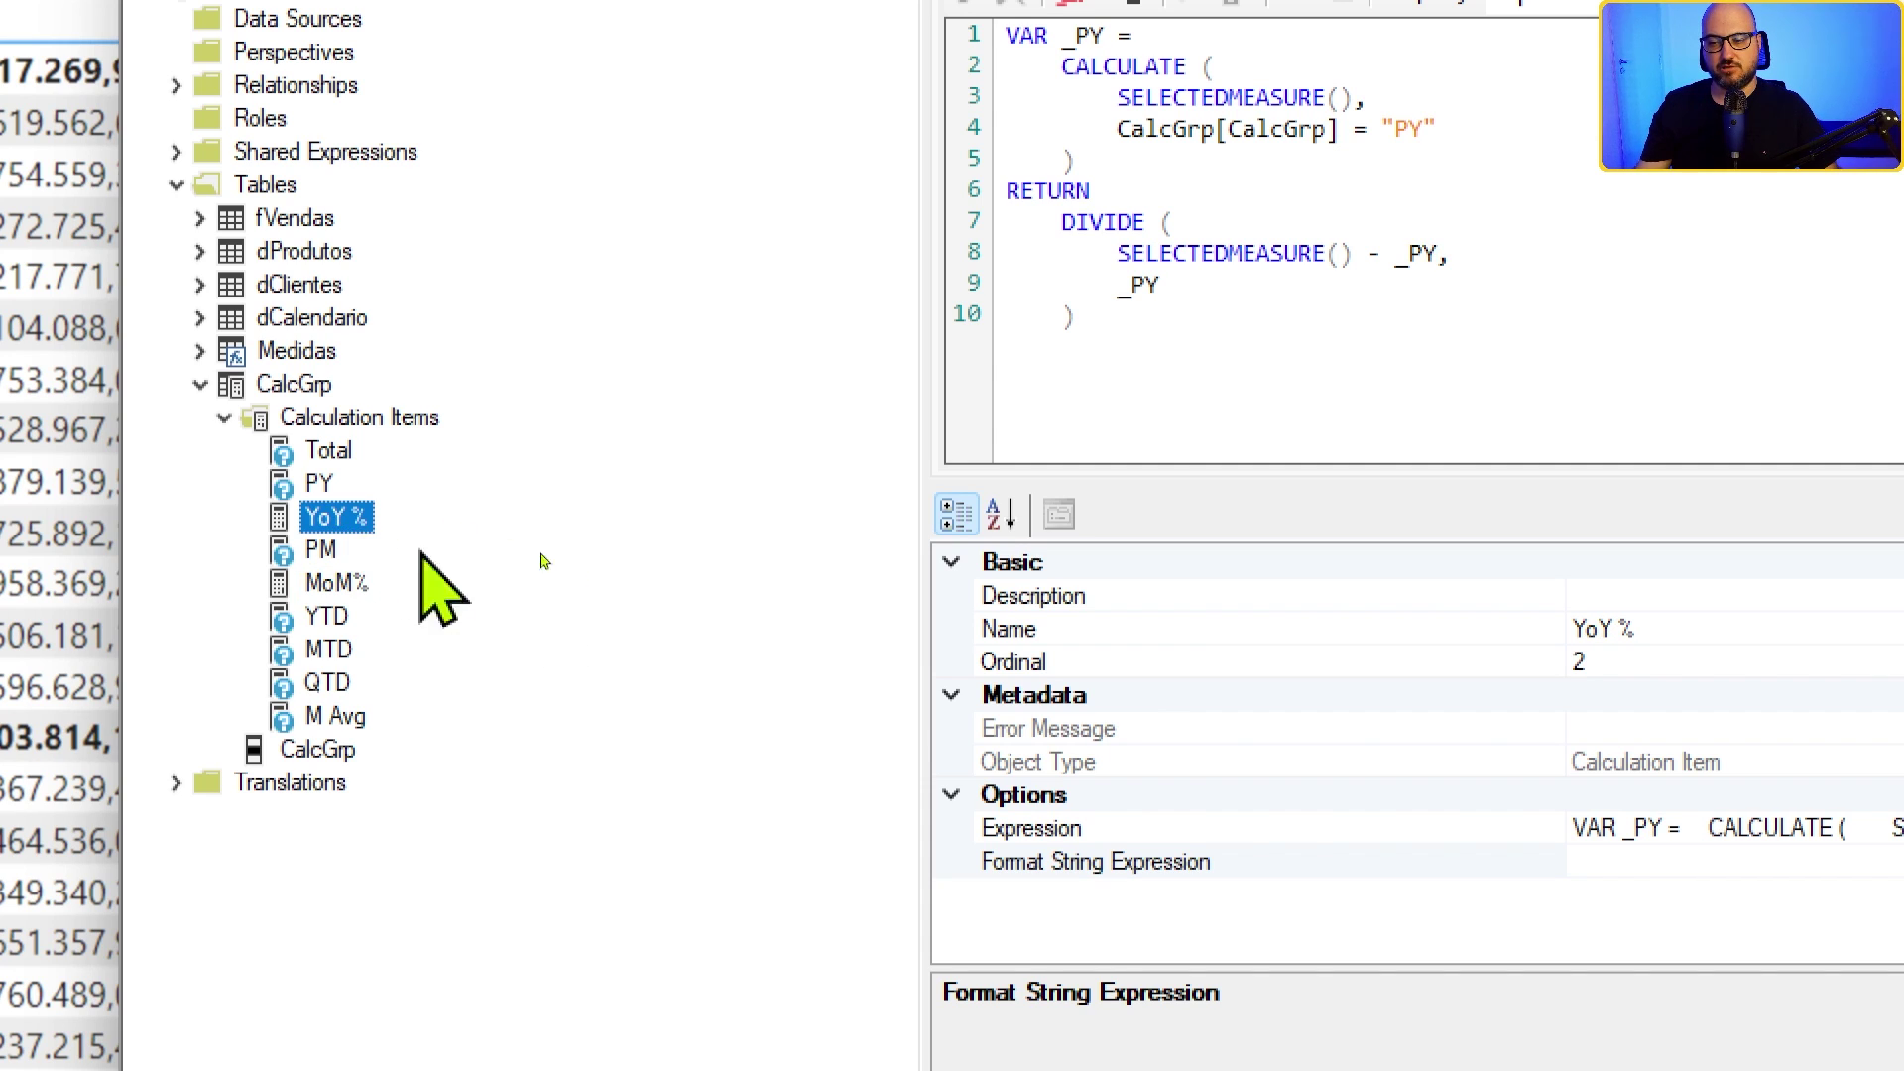
click(1765, 861)
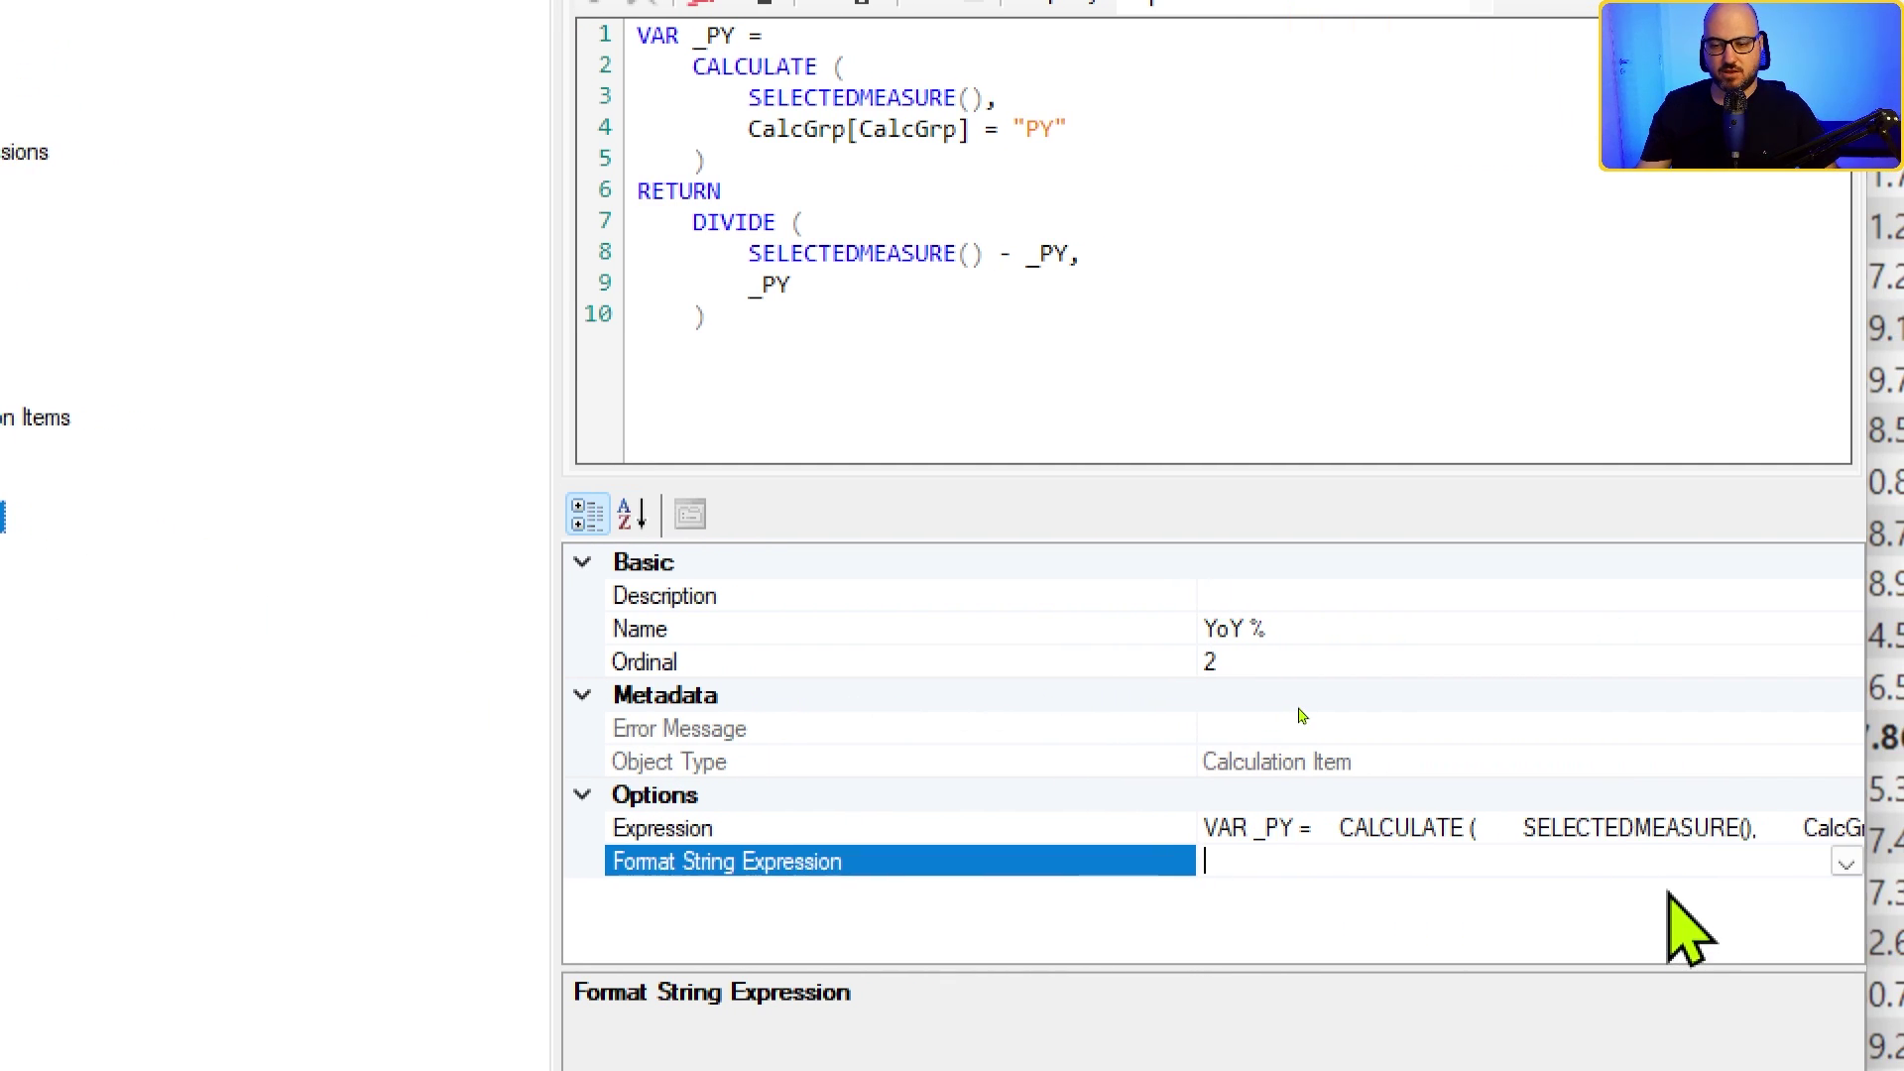
text("0.0%;(0)
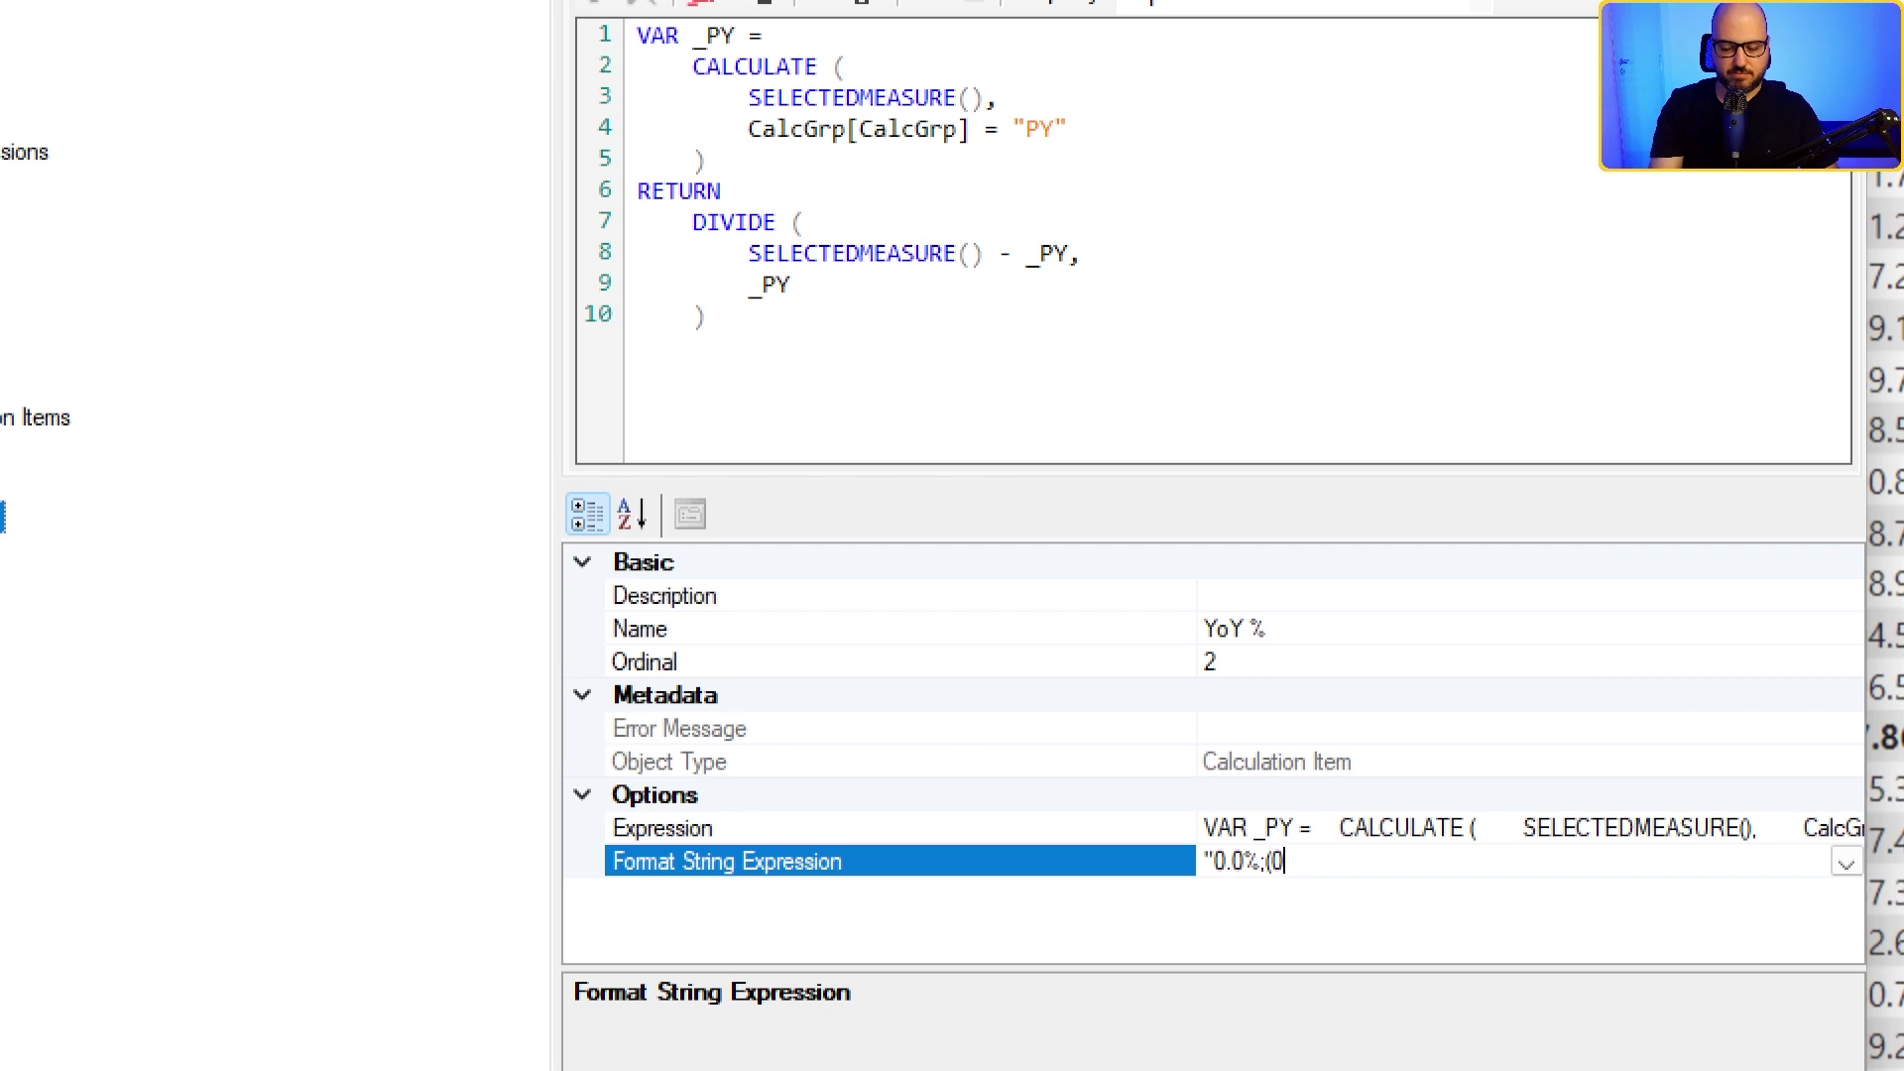
text(%);")
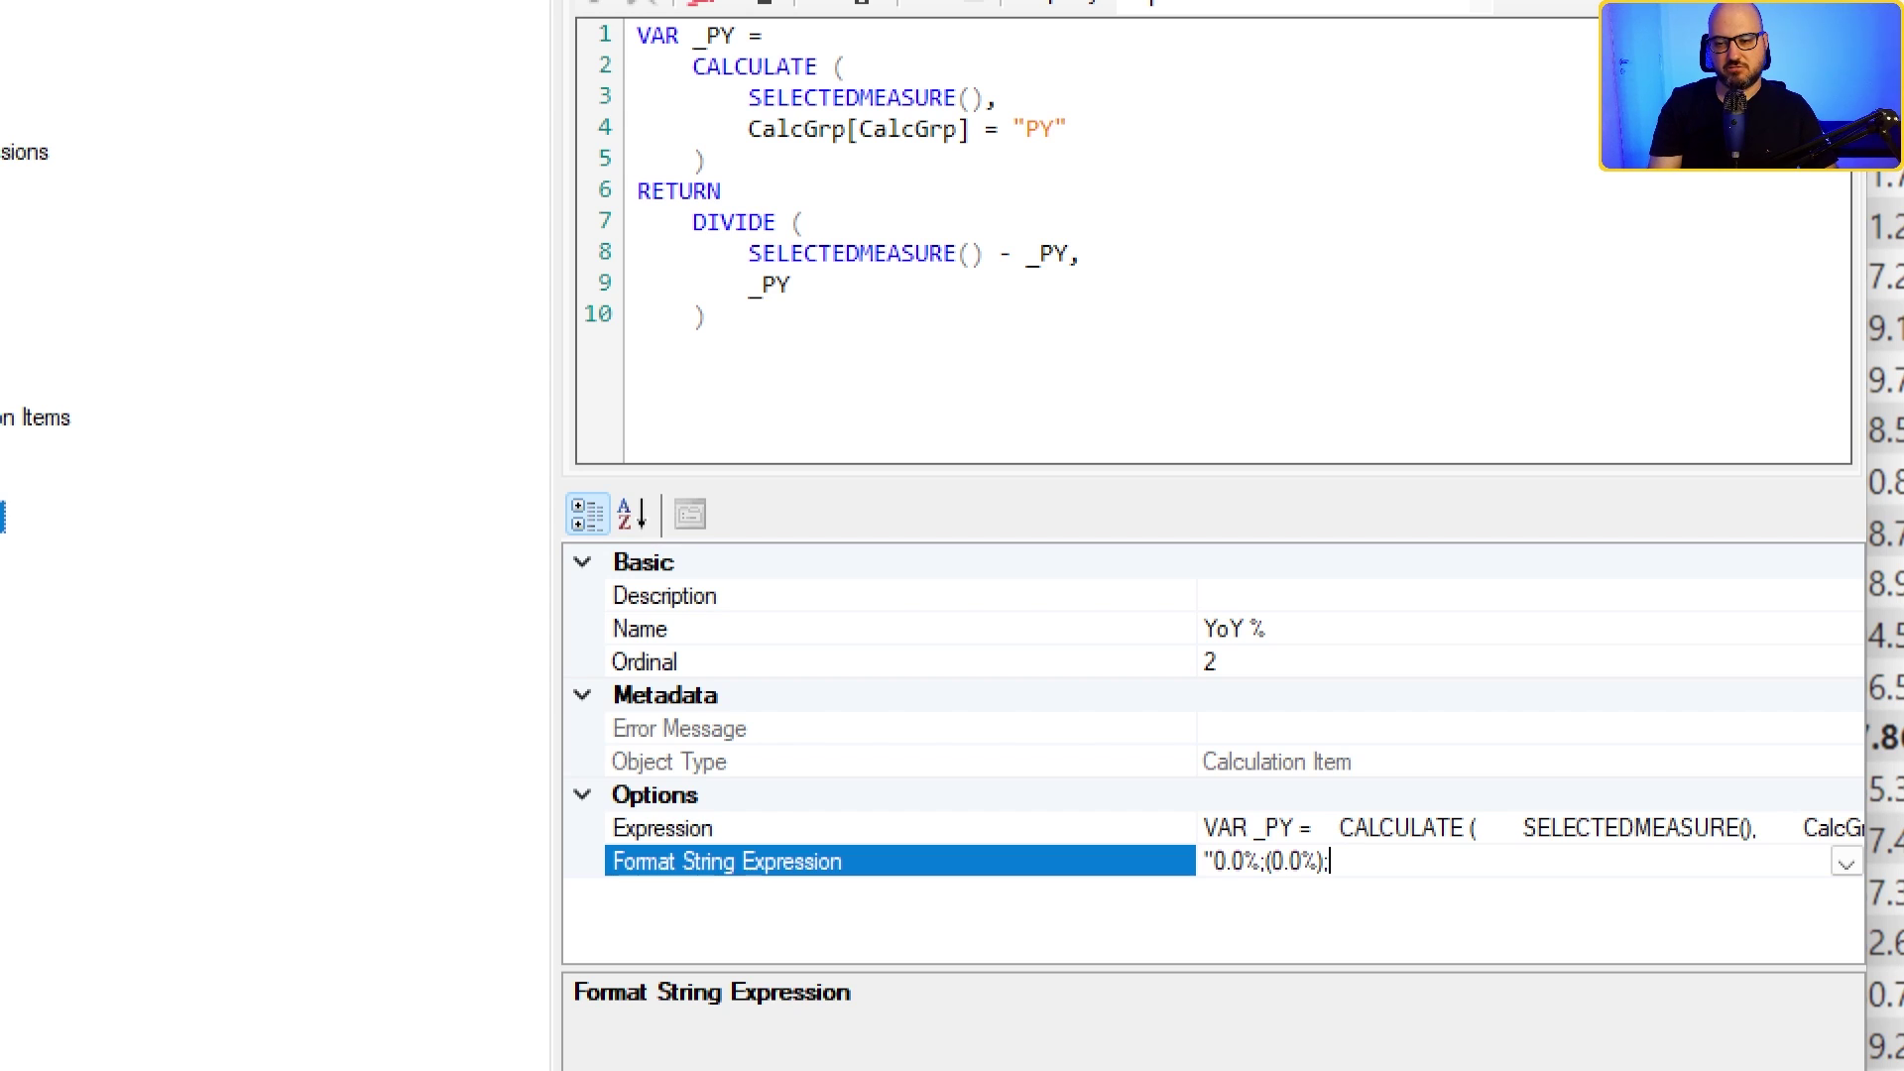
click(1375, 861)
click(1343, 862)
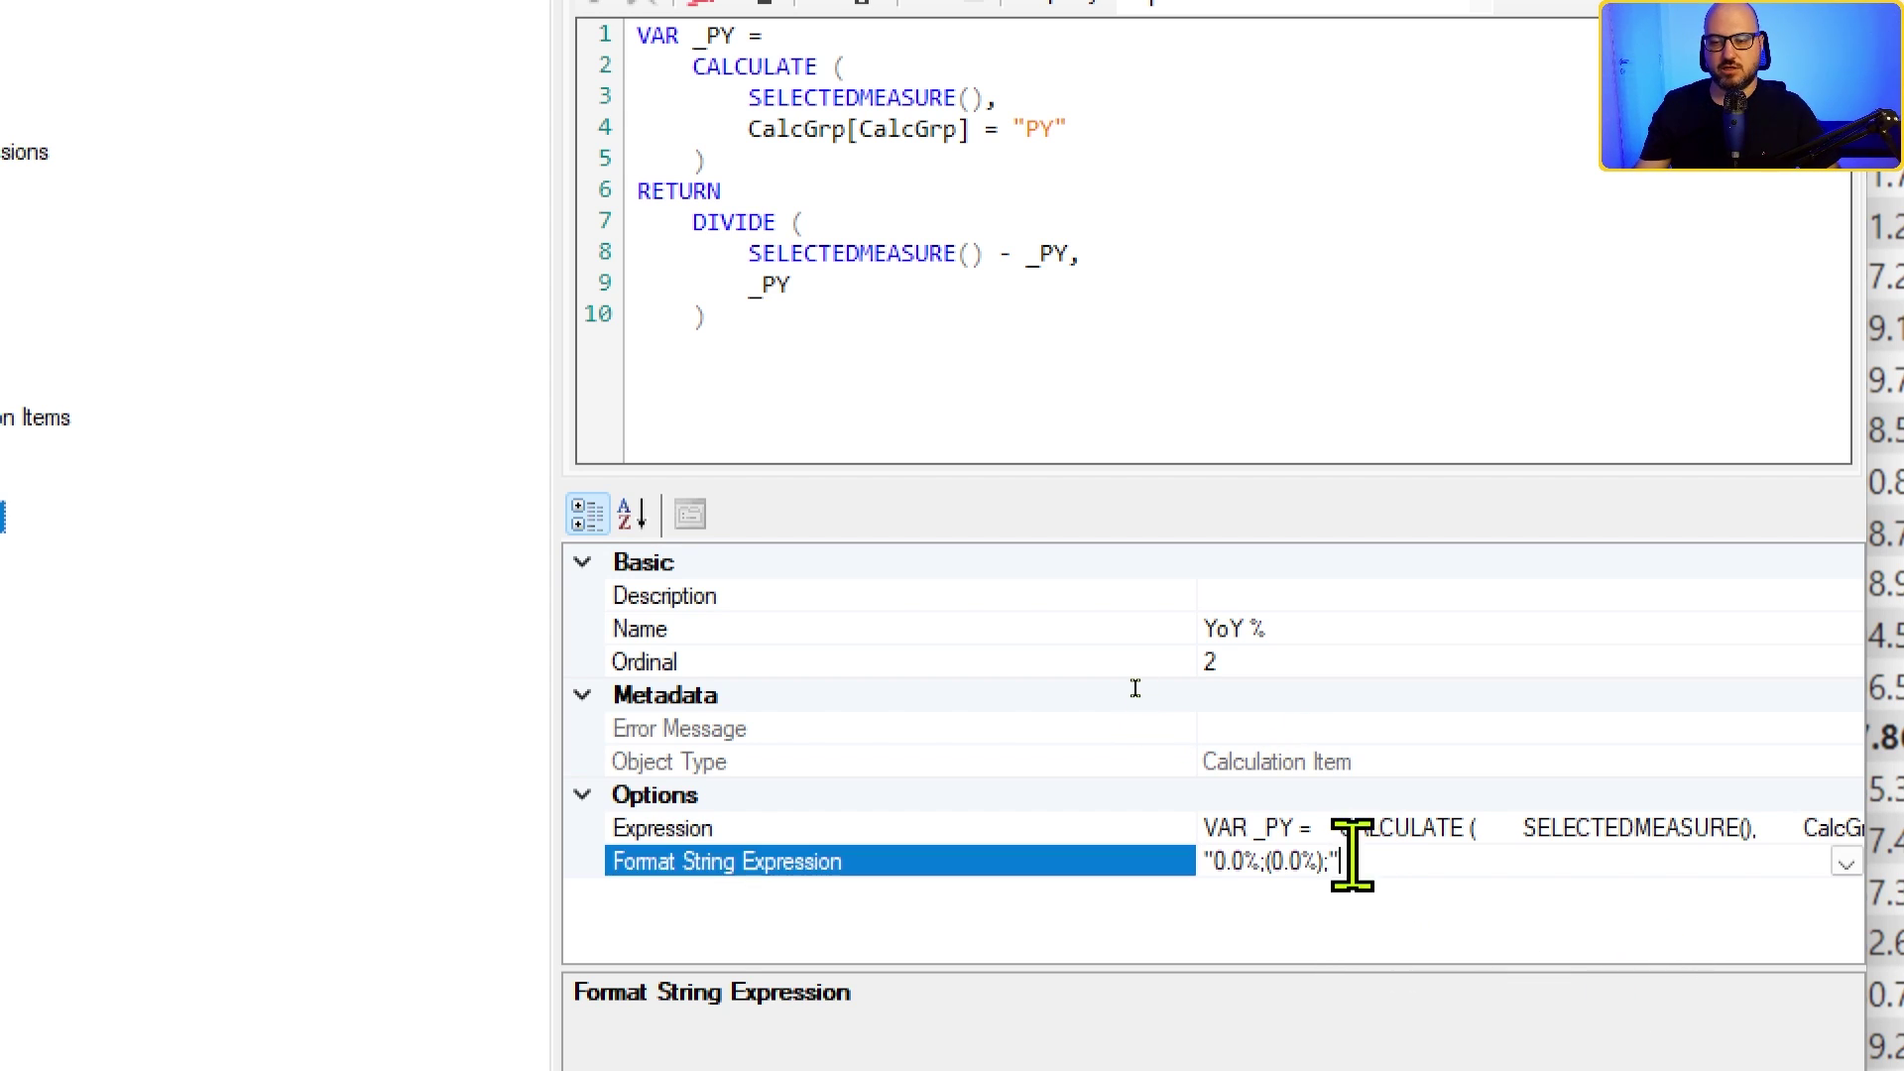
Step: Copy the YoY % item's "0.0%;(0.0%);" format string expression to the MoM% calculation item
drag(1205, 865, 1351, 866)
key(ctrl+c)
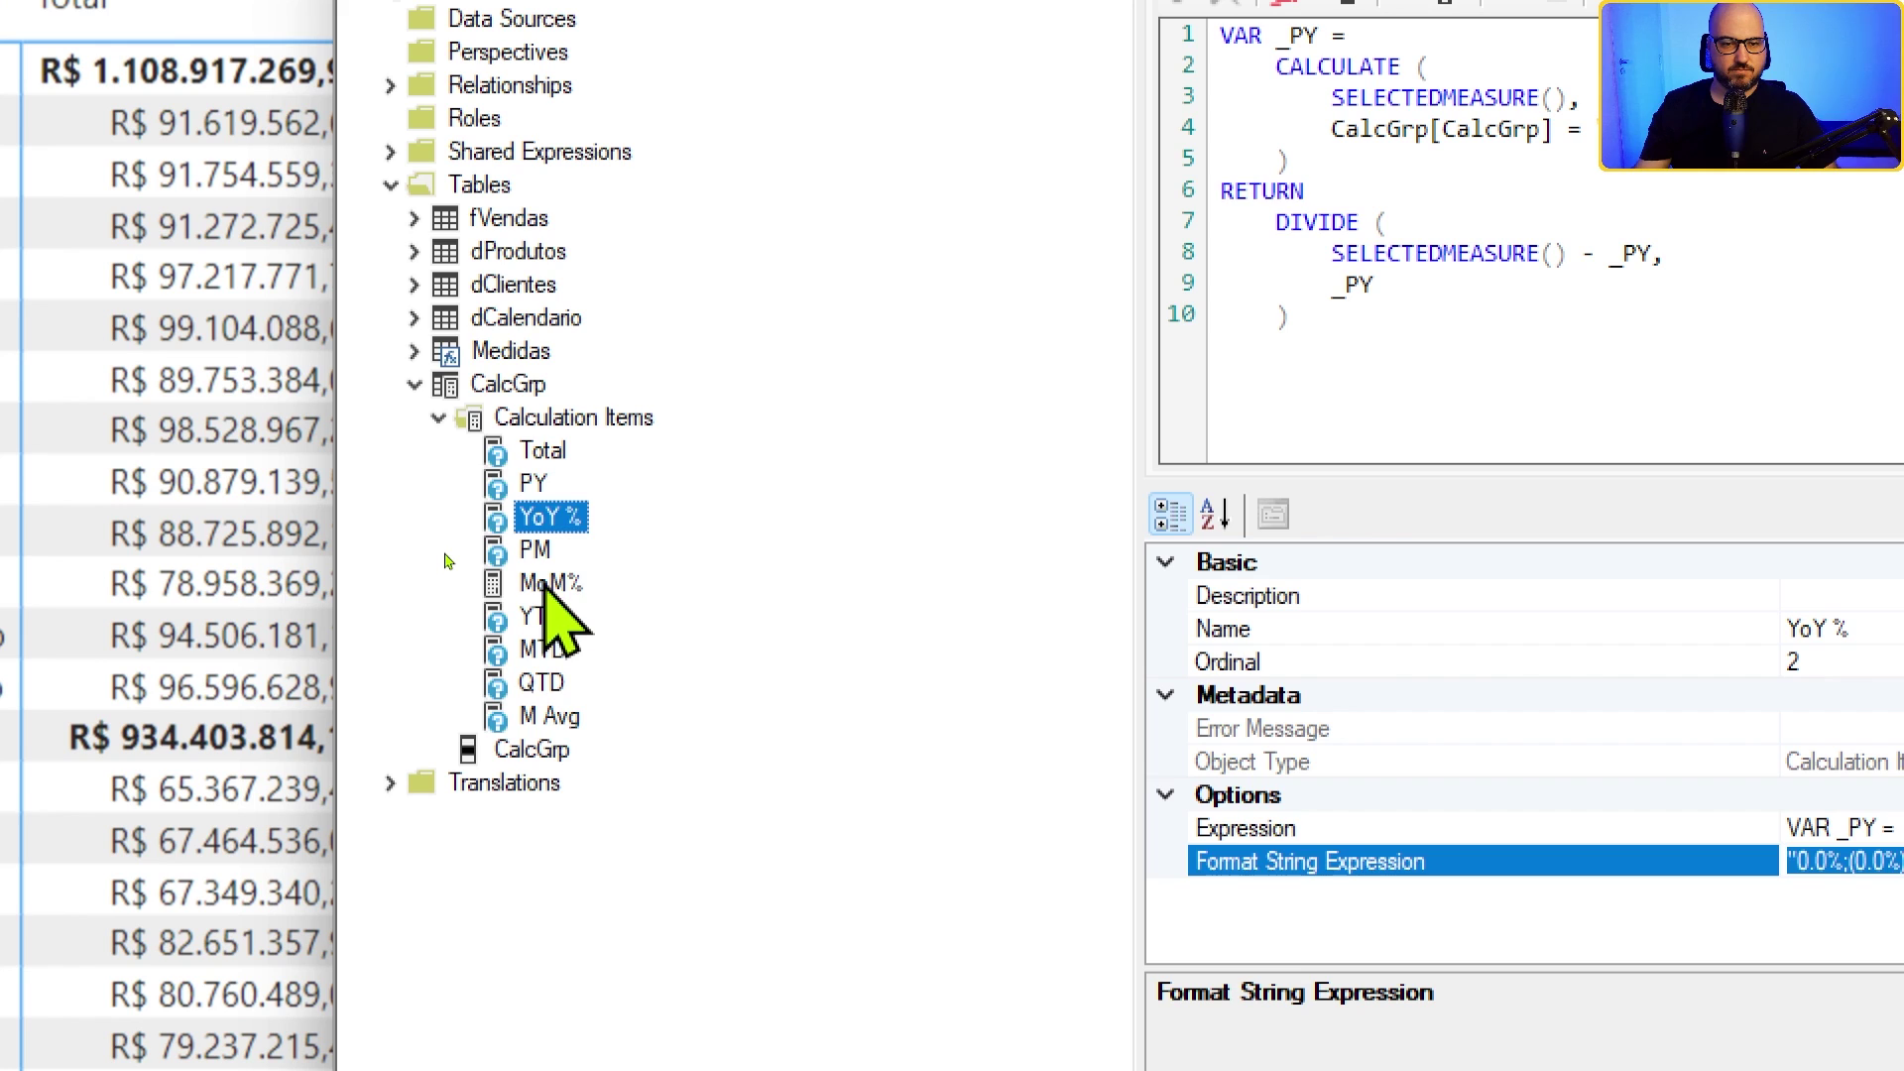
click(548, 585)
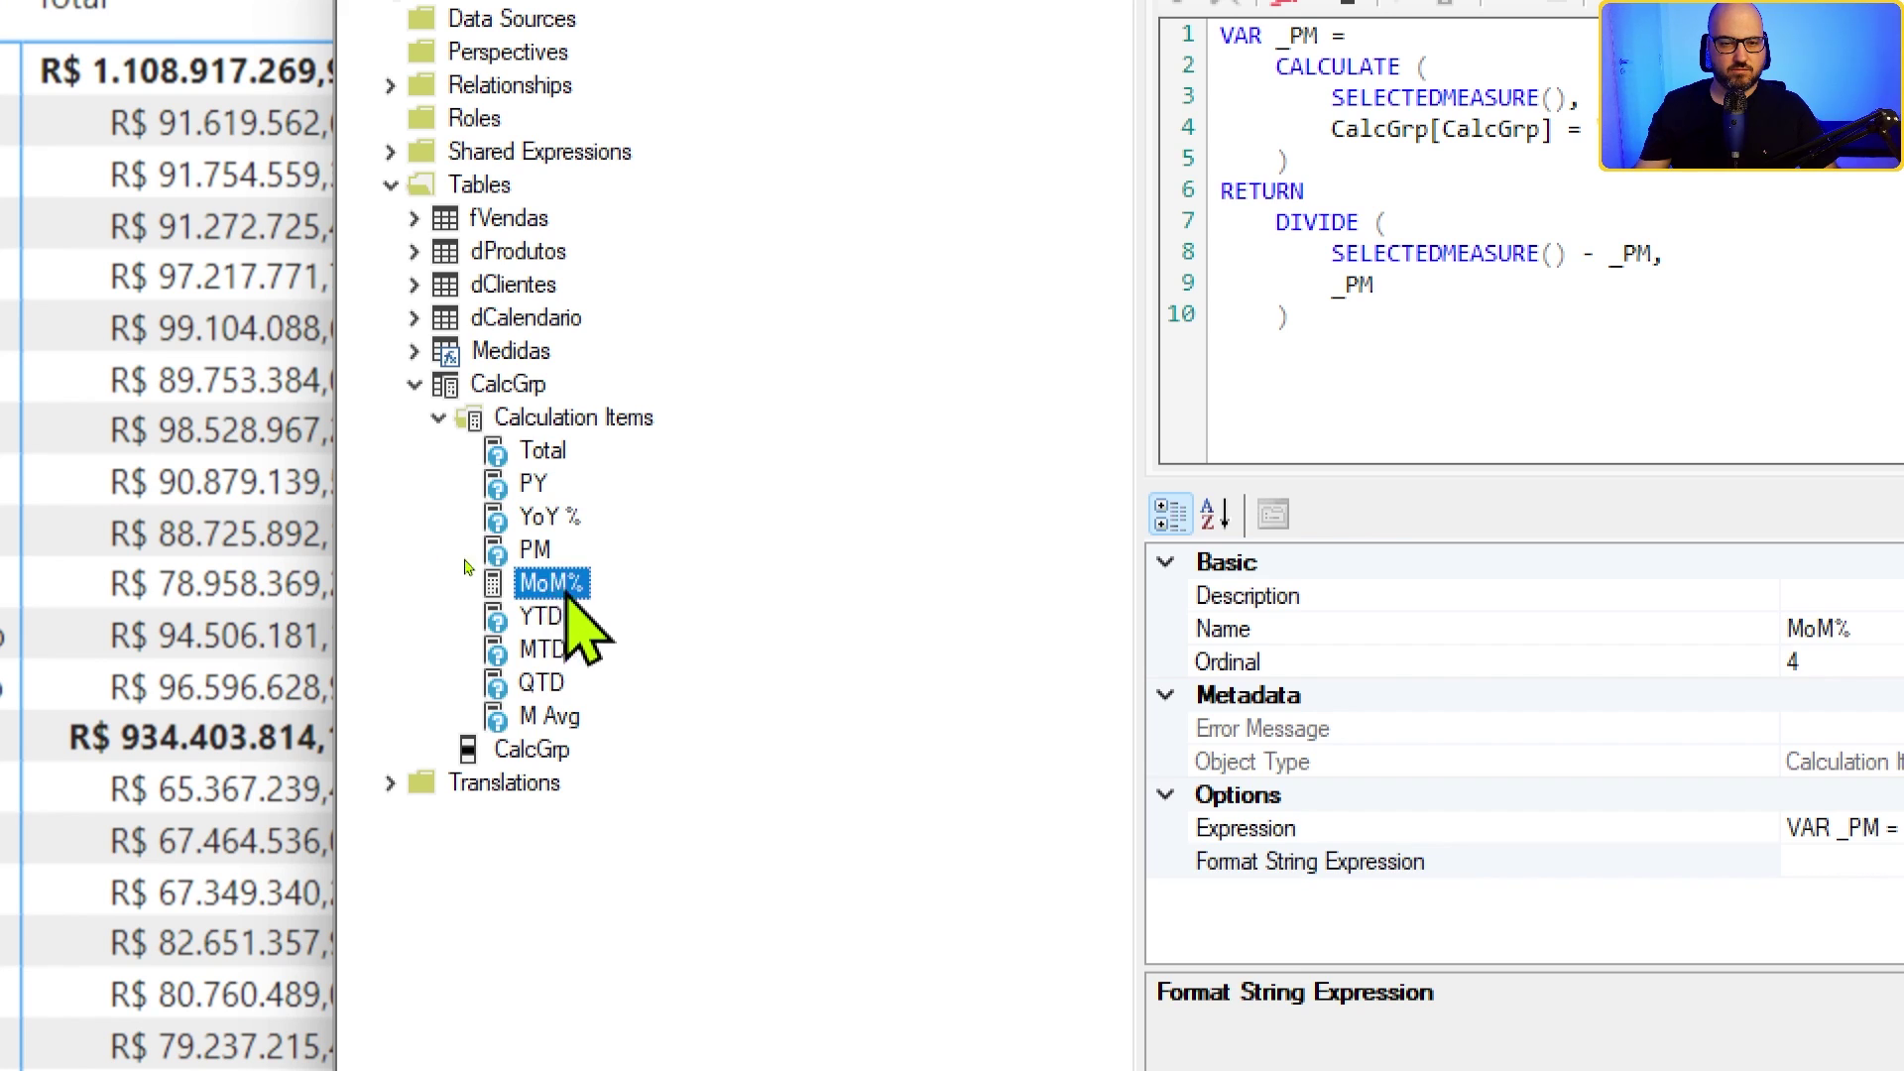
click(1844, 862)
key(ctrl+v)
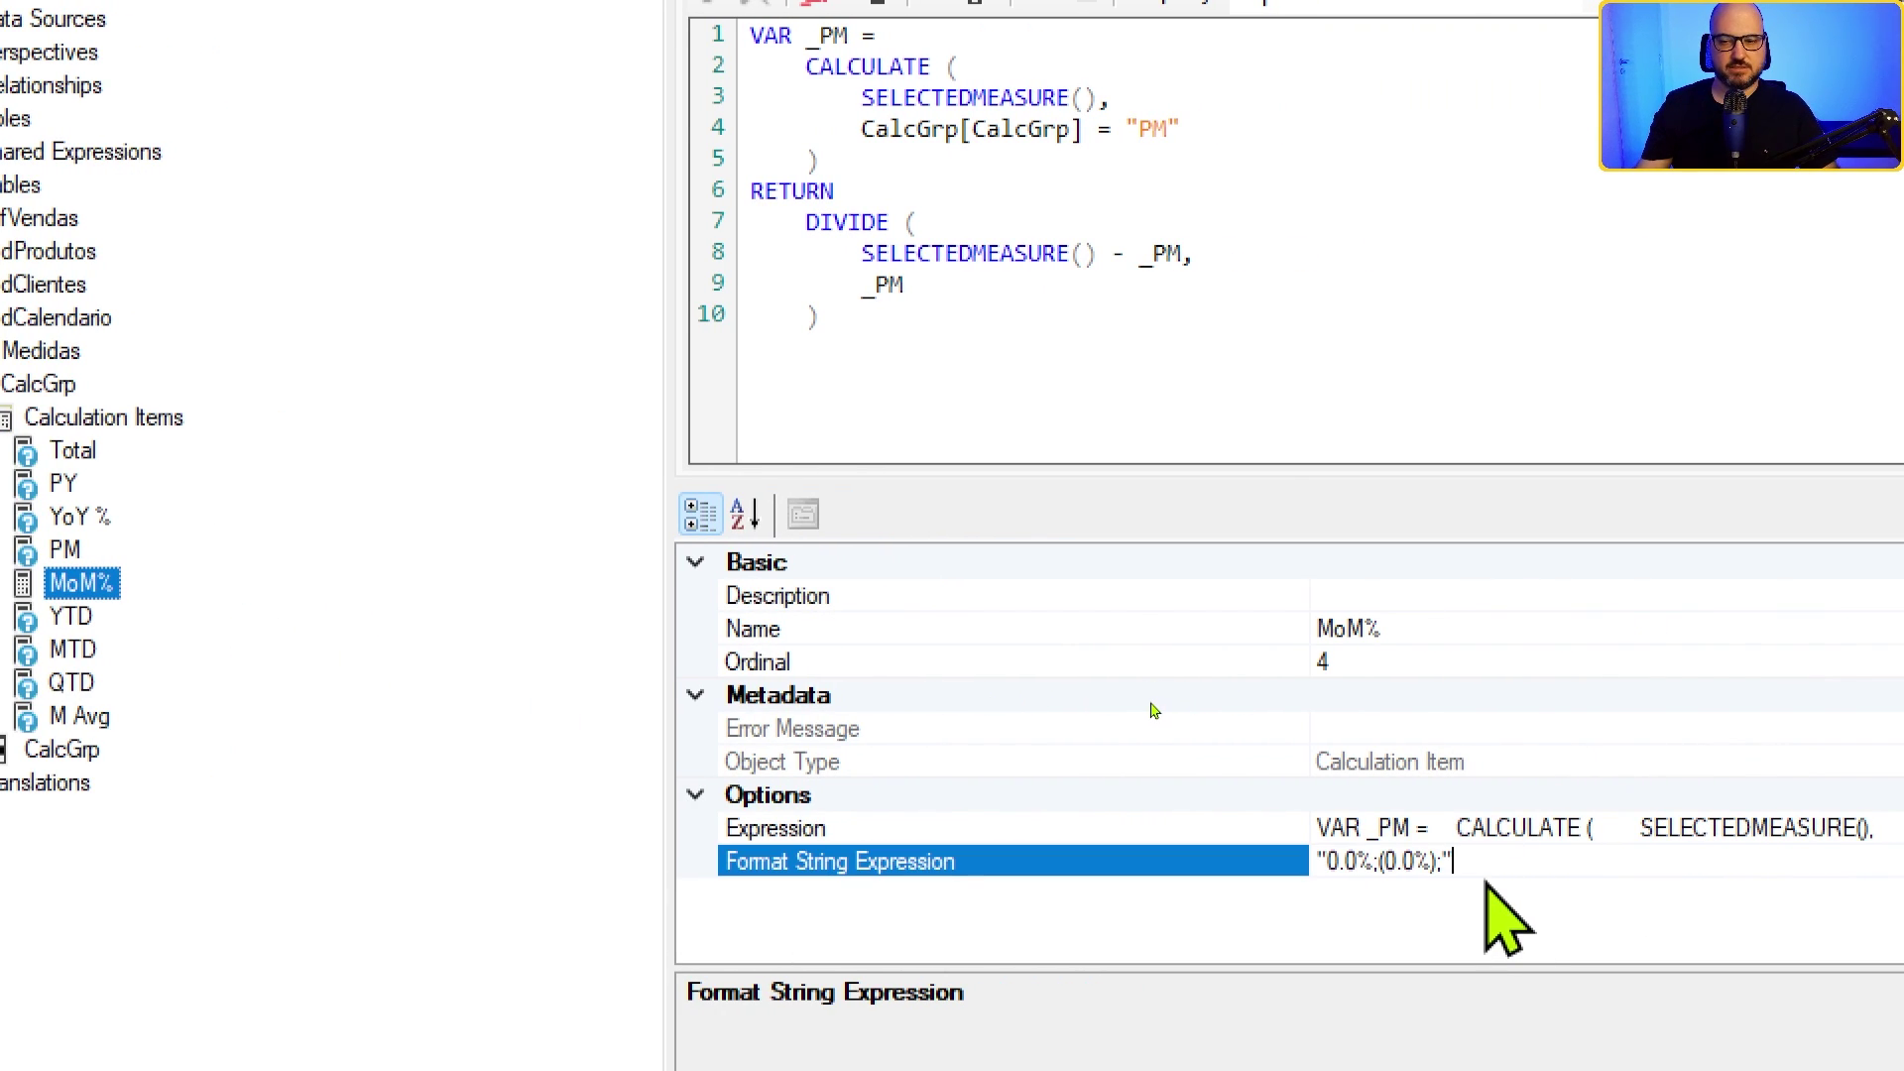
click(1505, 917)
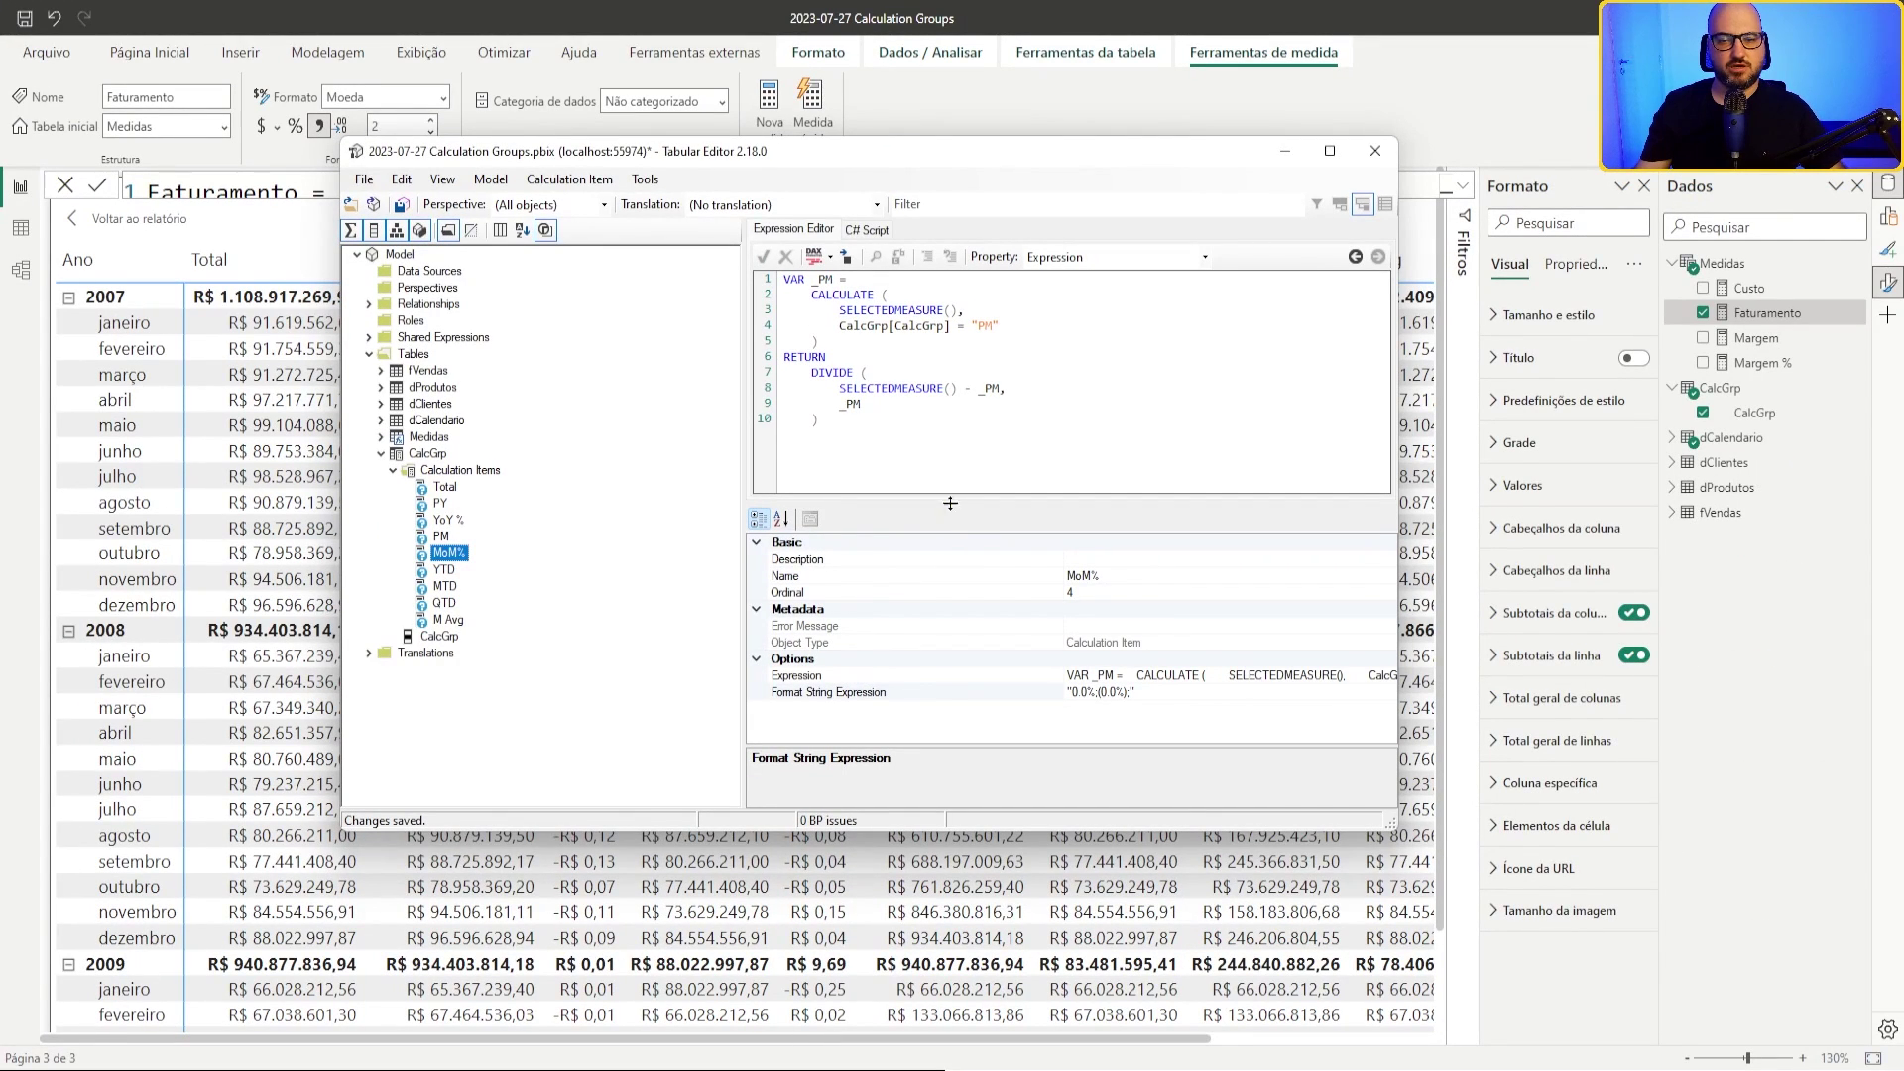
Step: Save the model changes, then switch to Power BI and check the number formats across the matrix's calculation item columns
click(365, 180)
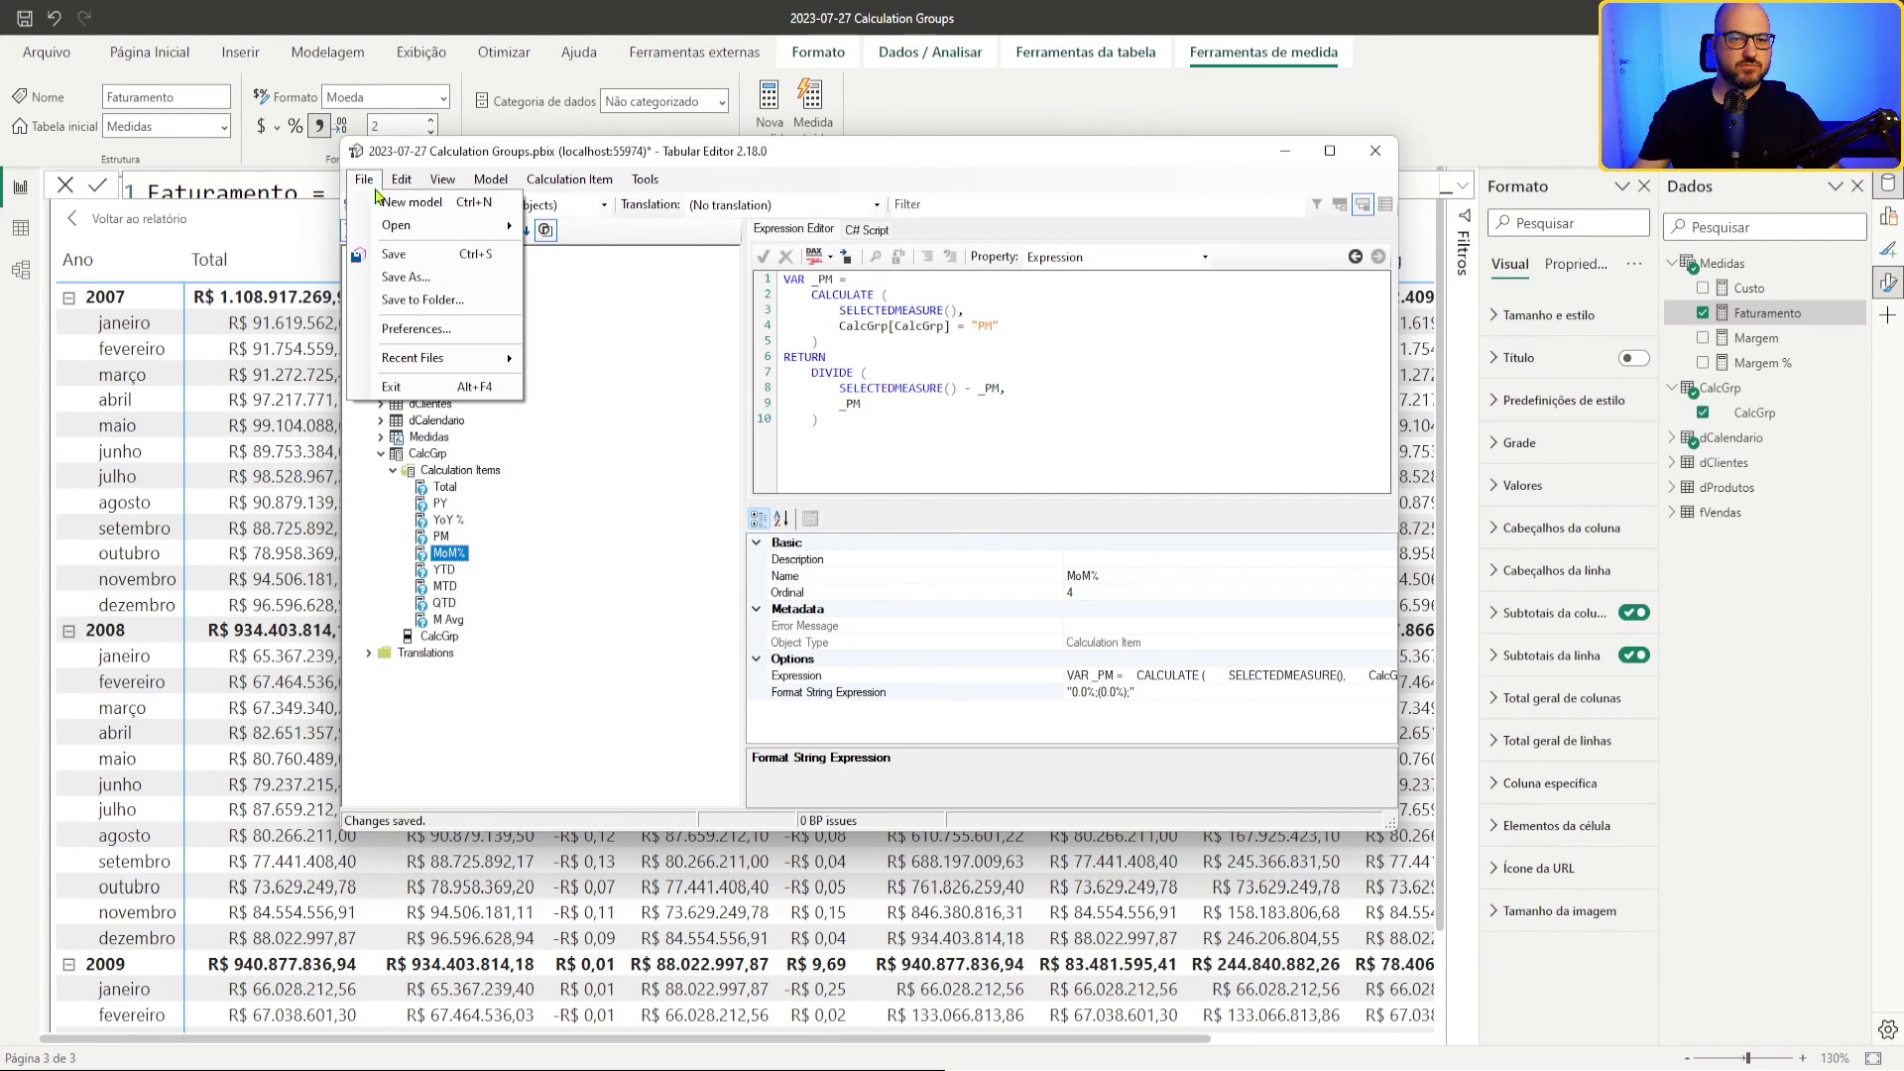
click(401, 256)
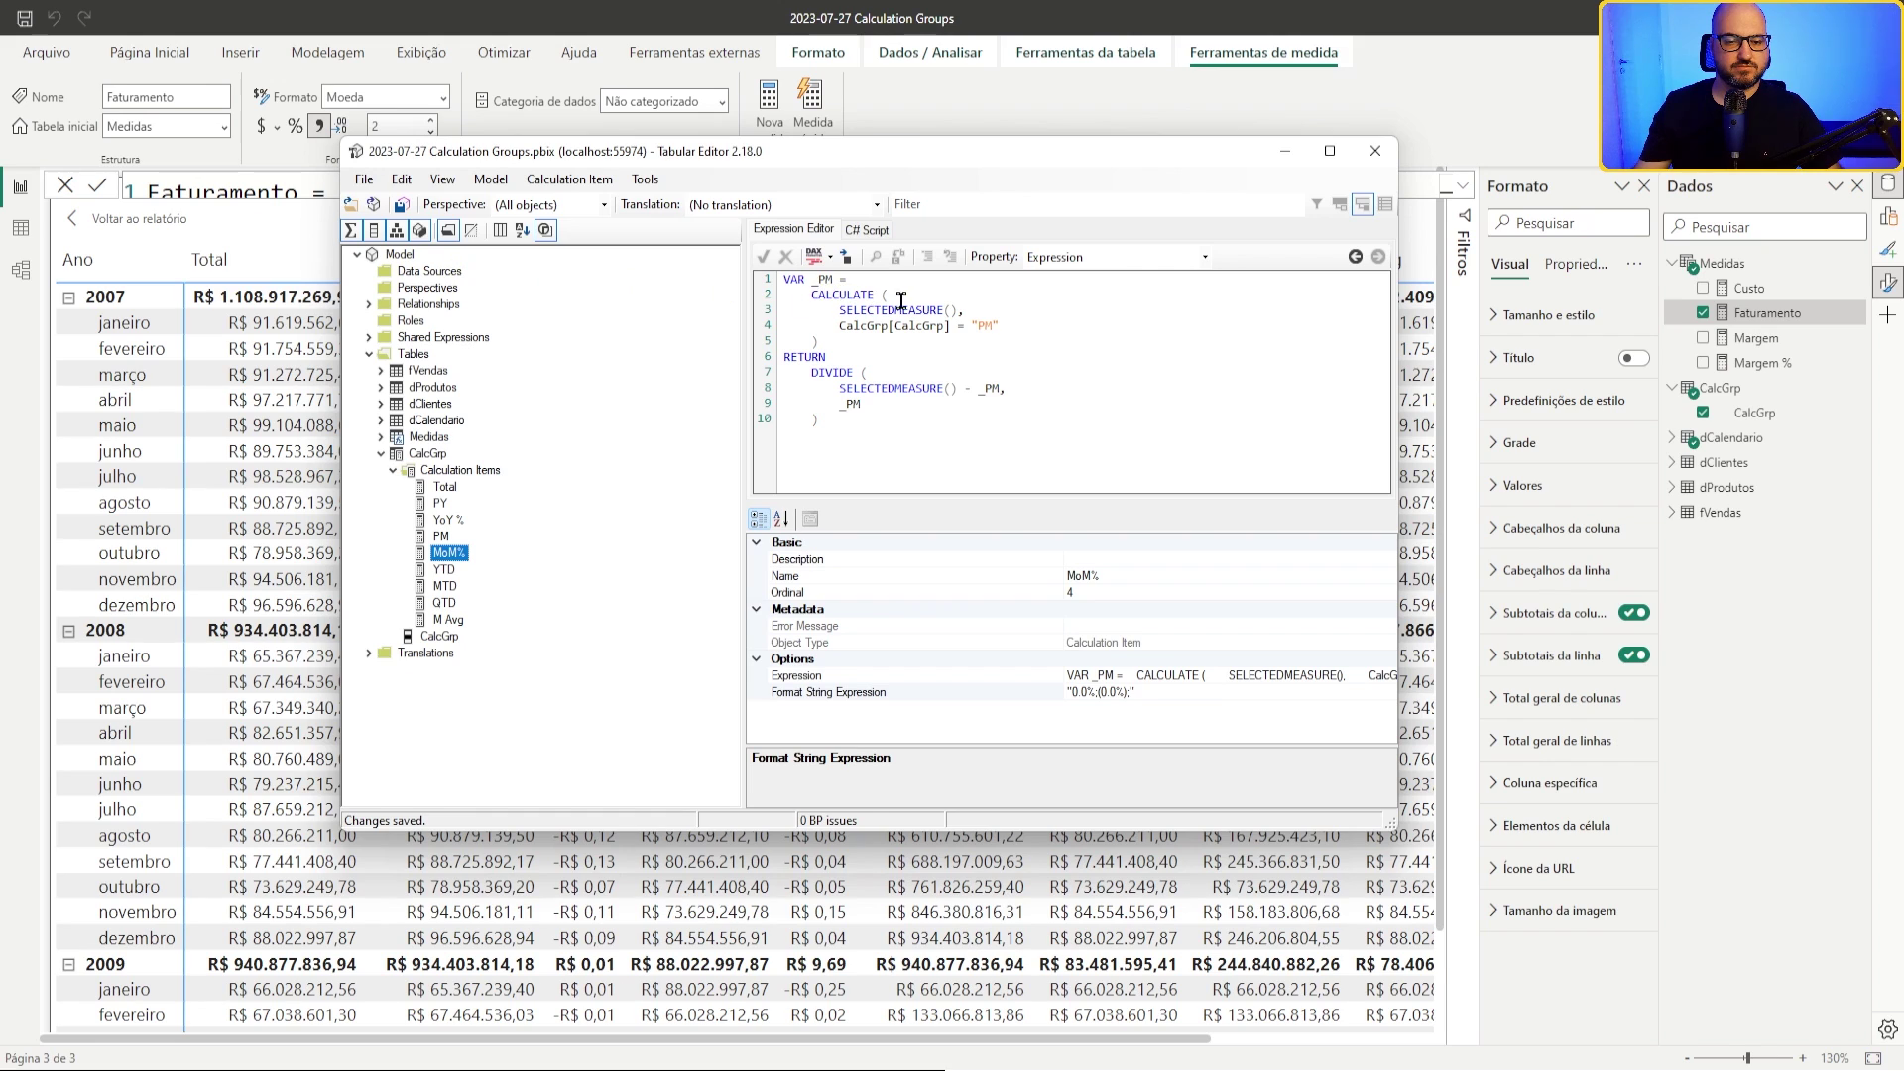
click(1285, 152)
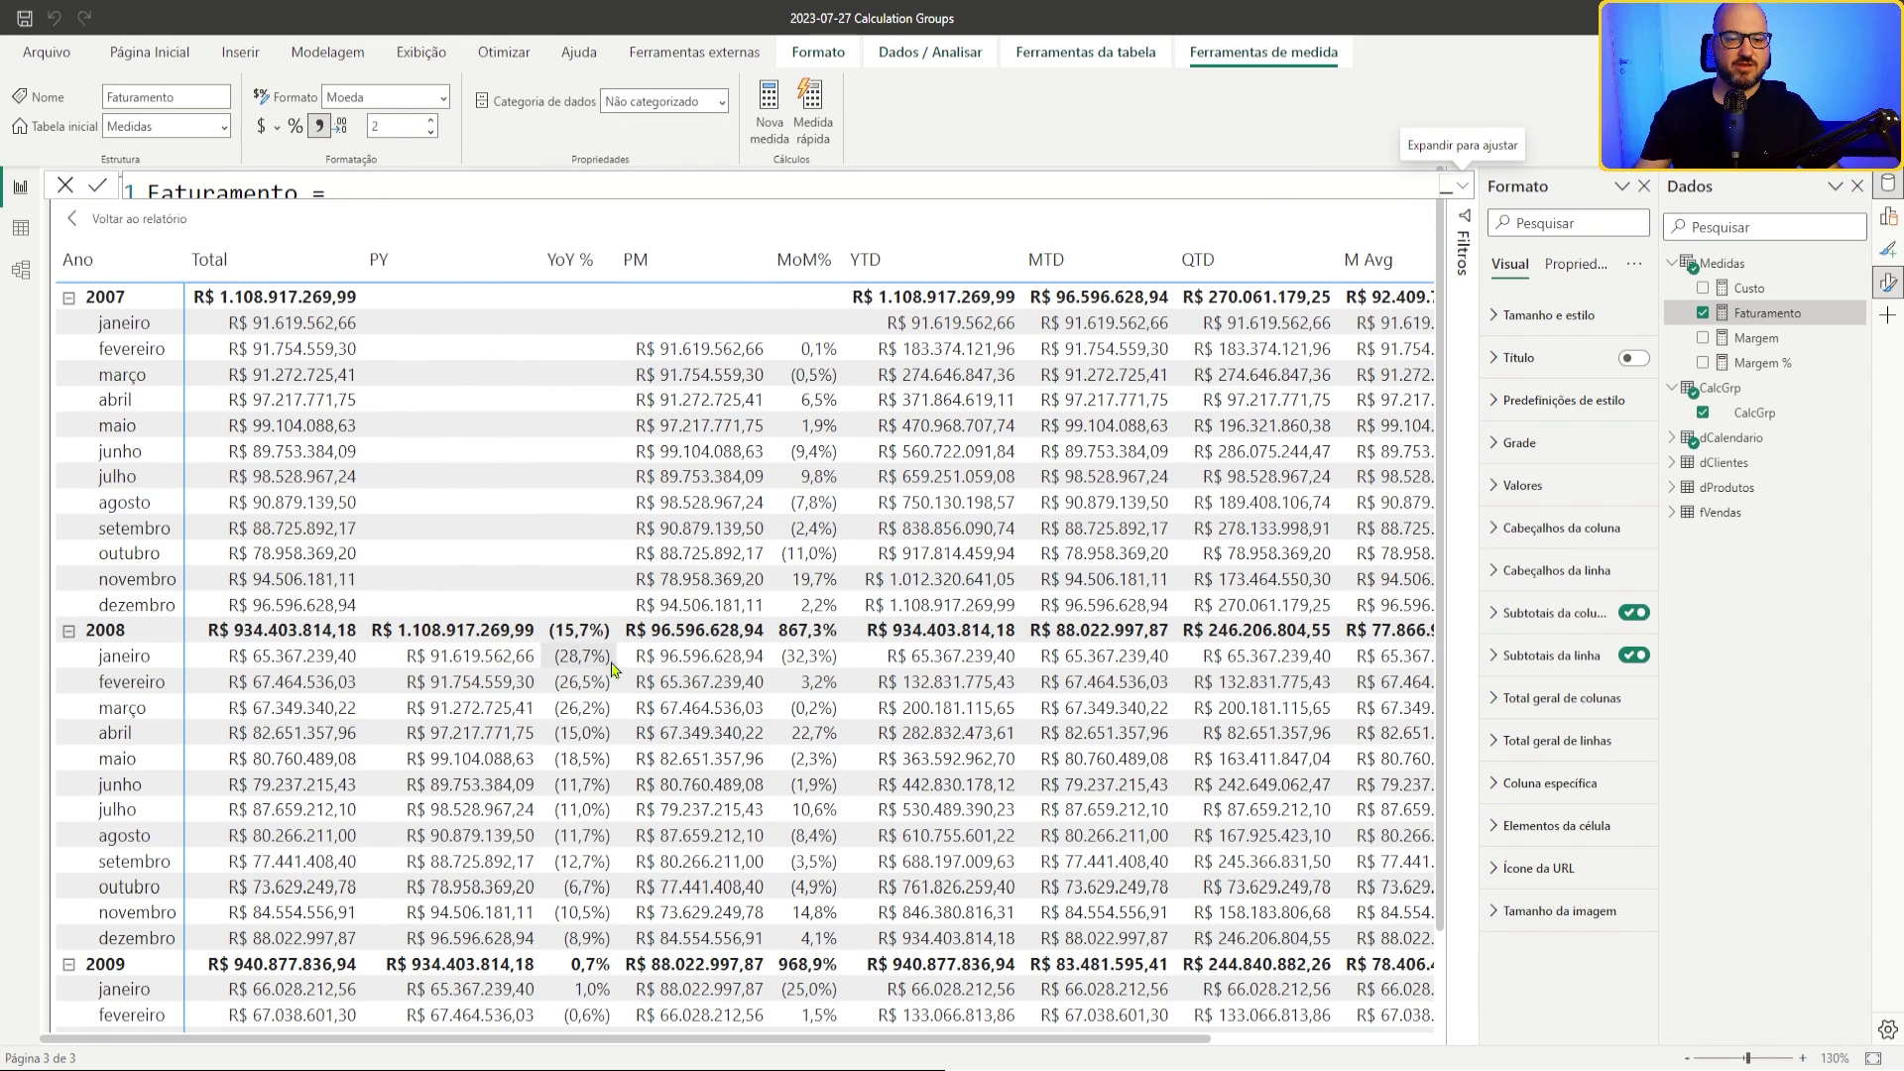
scroll(826, 727, down, 5)
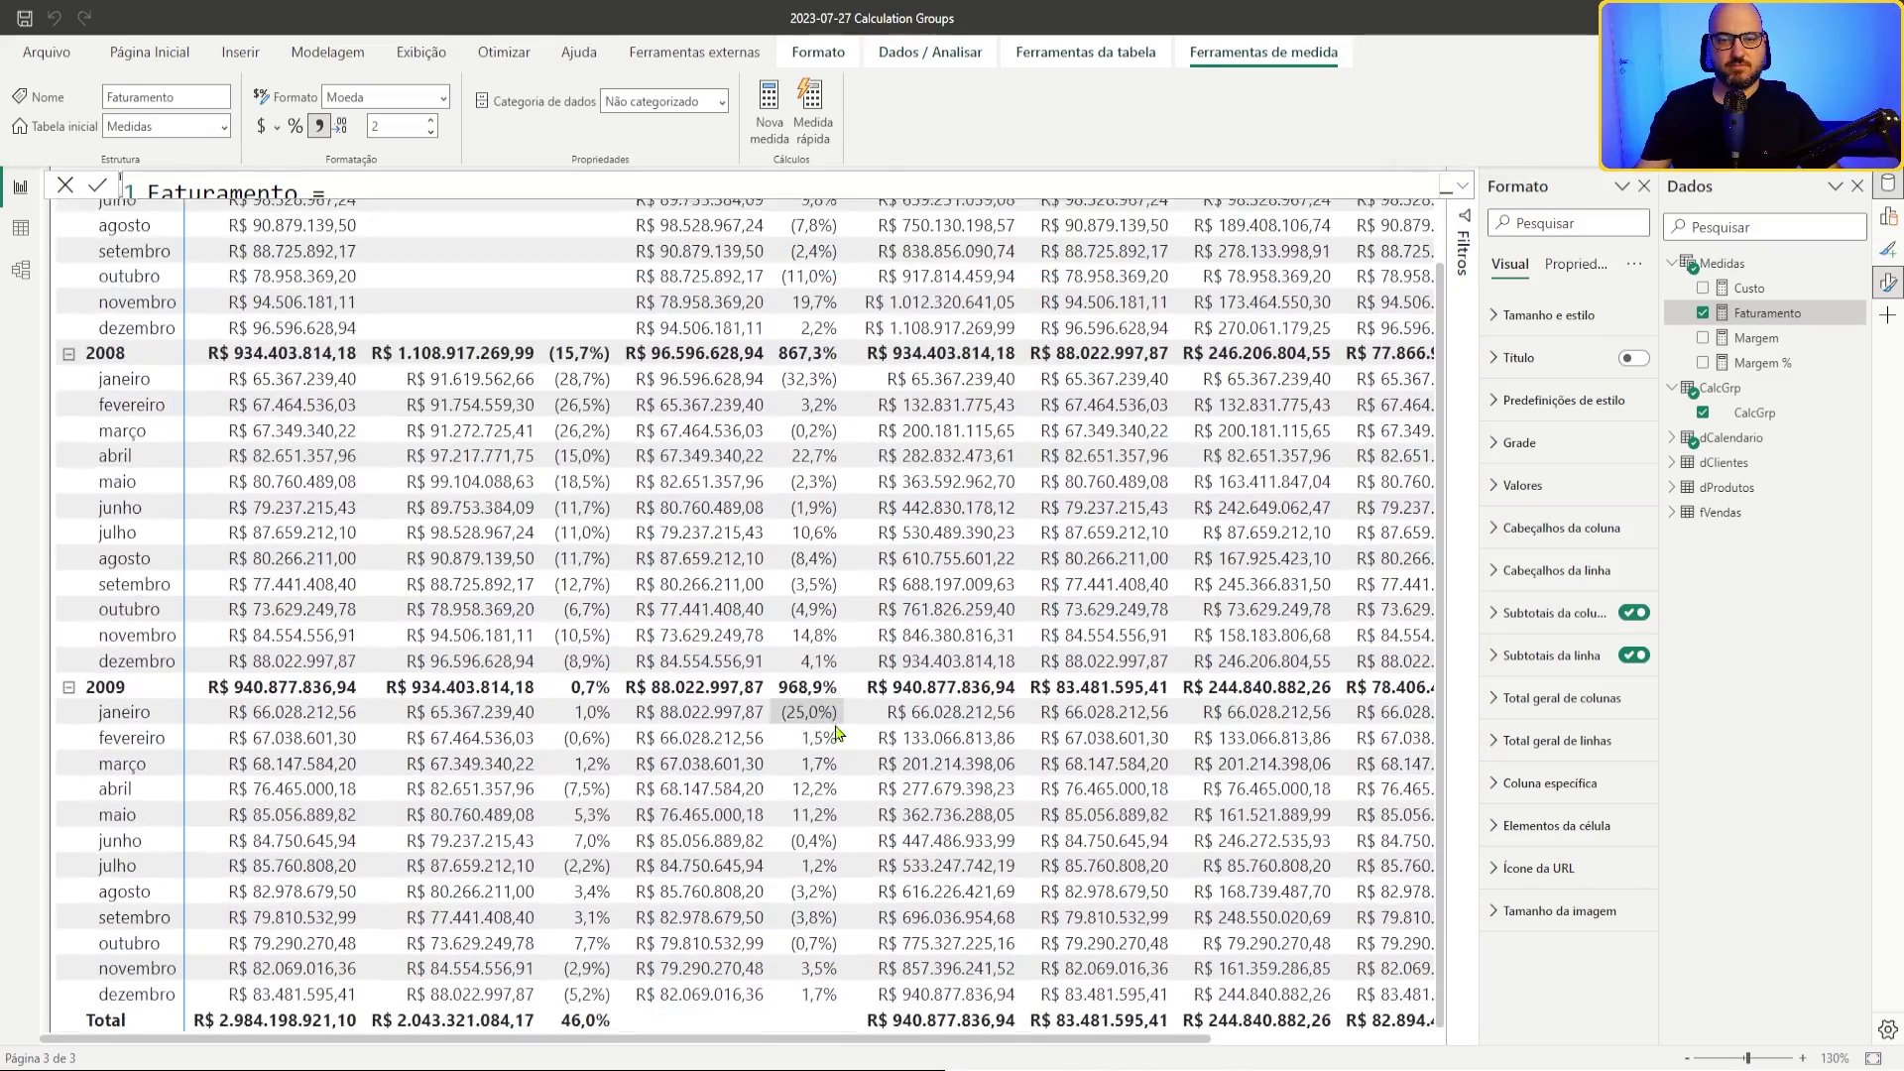
scroll(841, 751, up, 5)
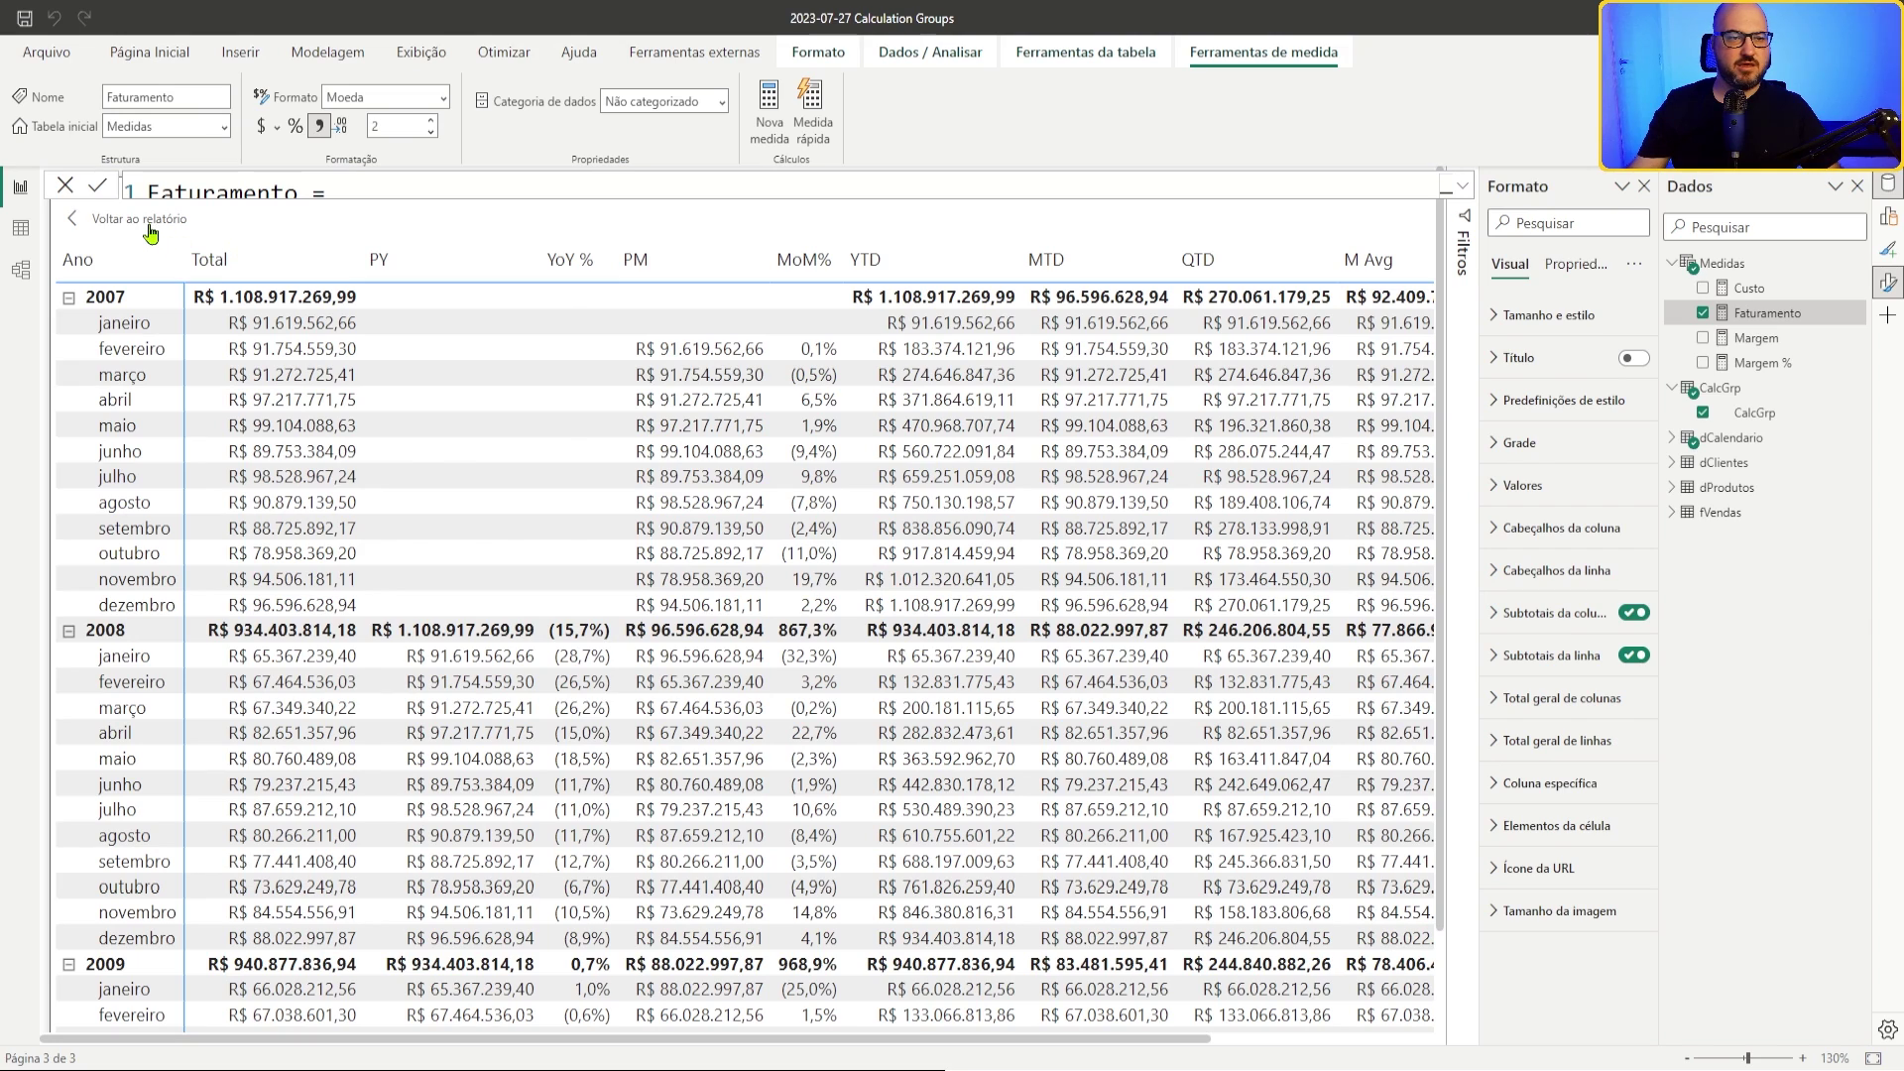
Step: Return from focus mode to the report page and move the CalcGrp table visual slightly closer to the matrix
click(144, 220)
click(272, 344)
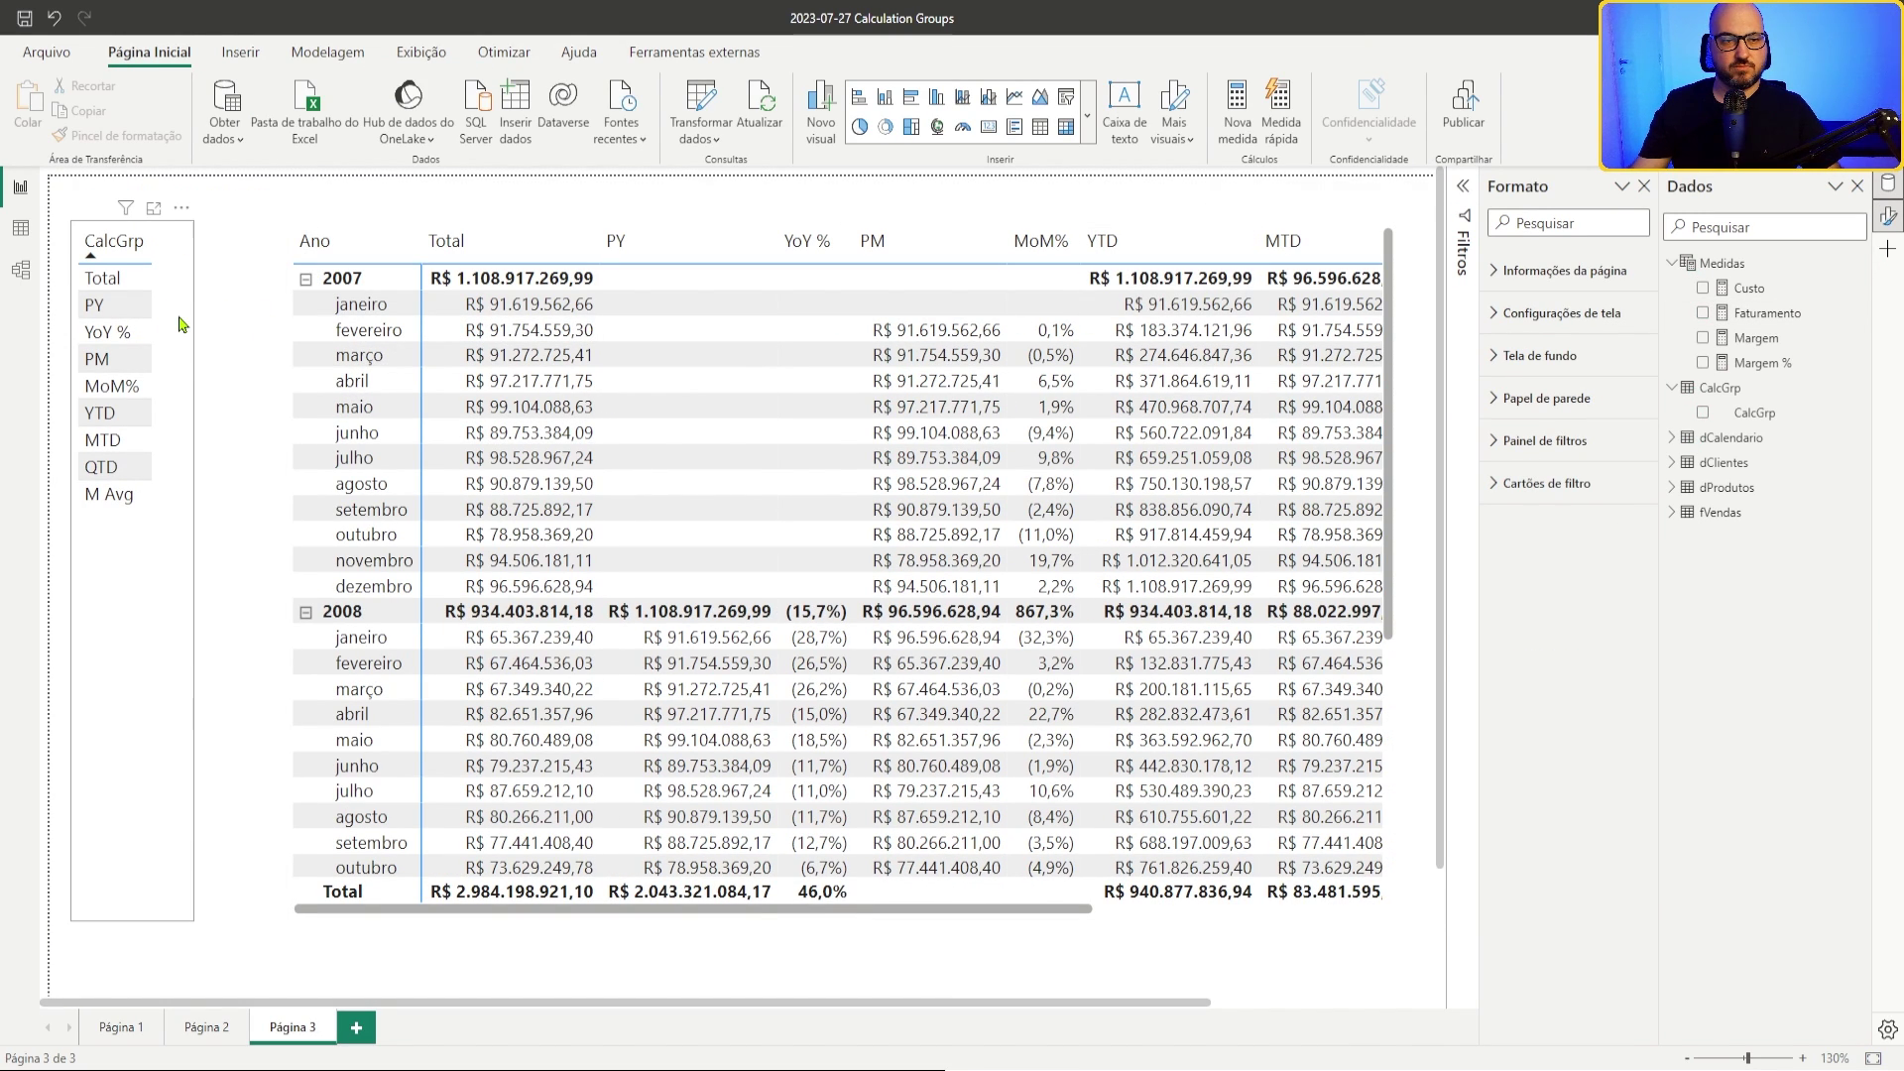
drag(182, 323, 213, 332)
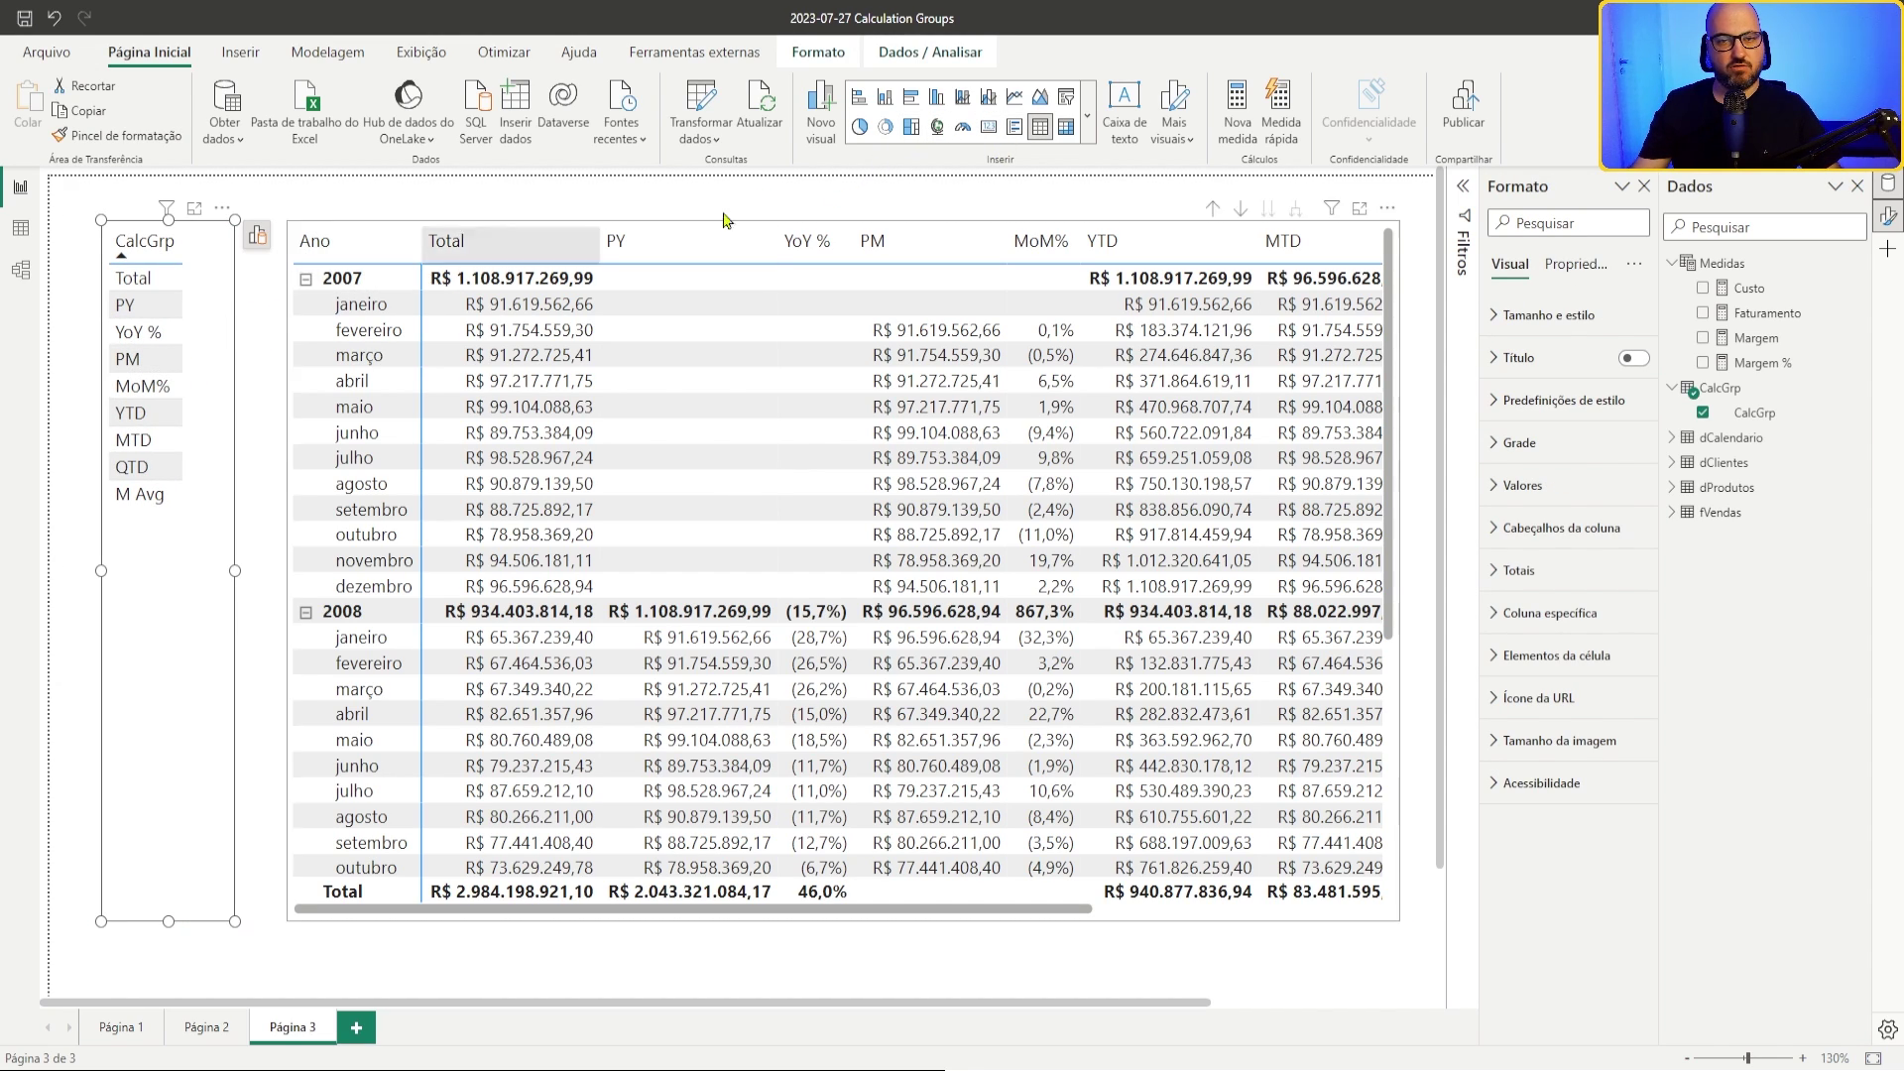
Step: Convert the CalcGrp table into a slicer and select its Total, PY and YoY % items
click(1066, 96)
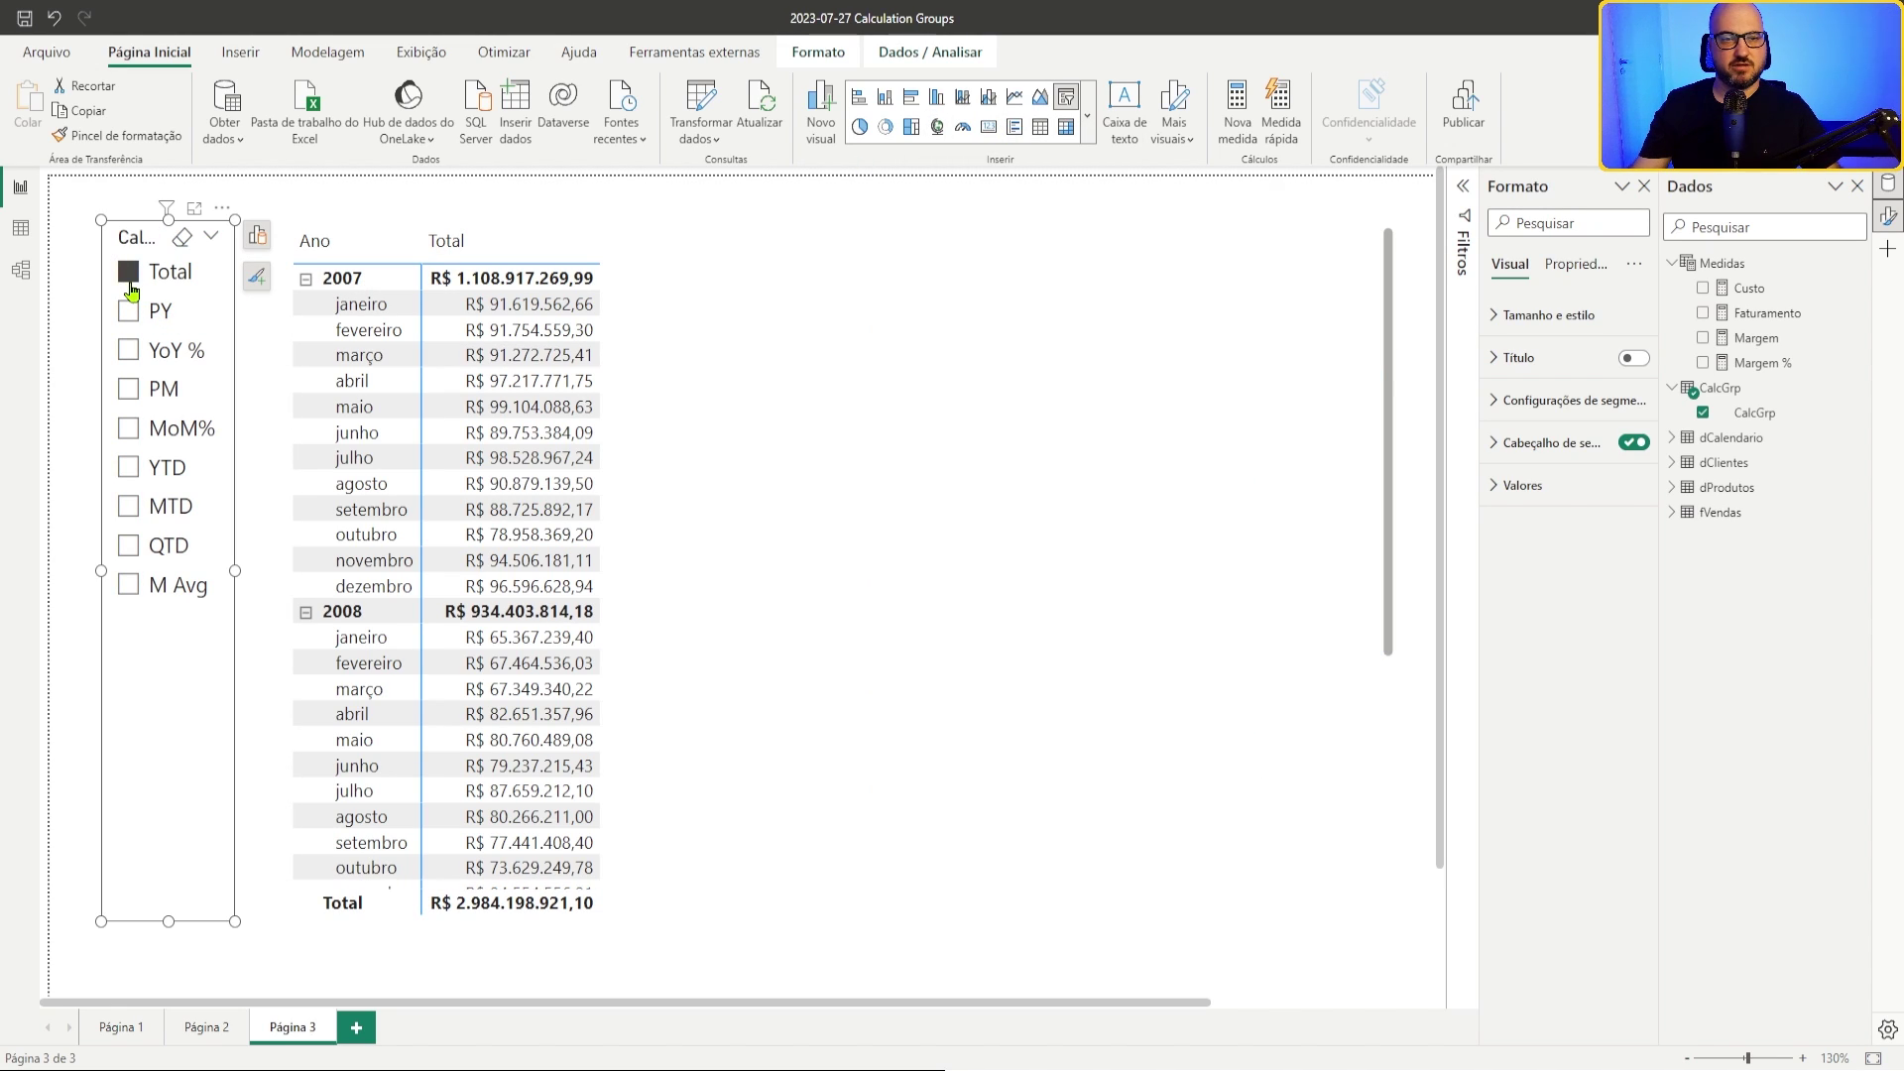
click(130, 312)
click(130, 355)
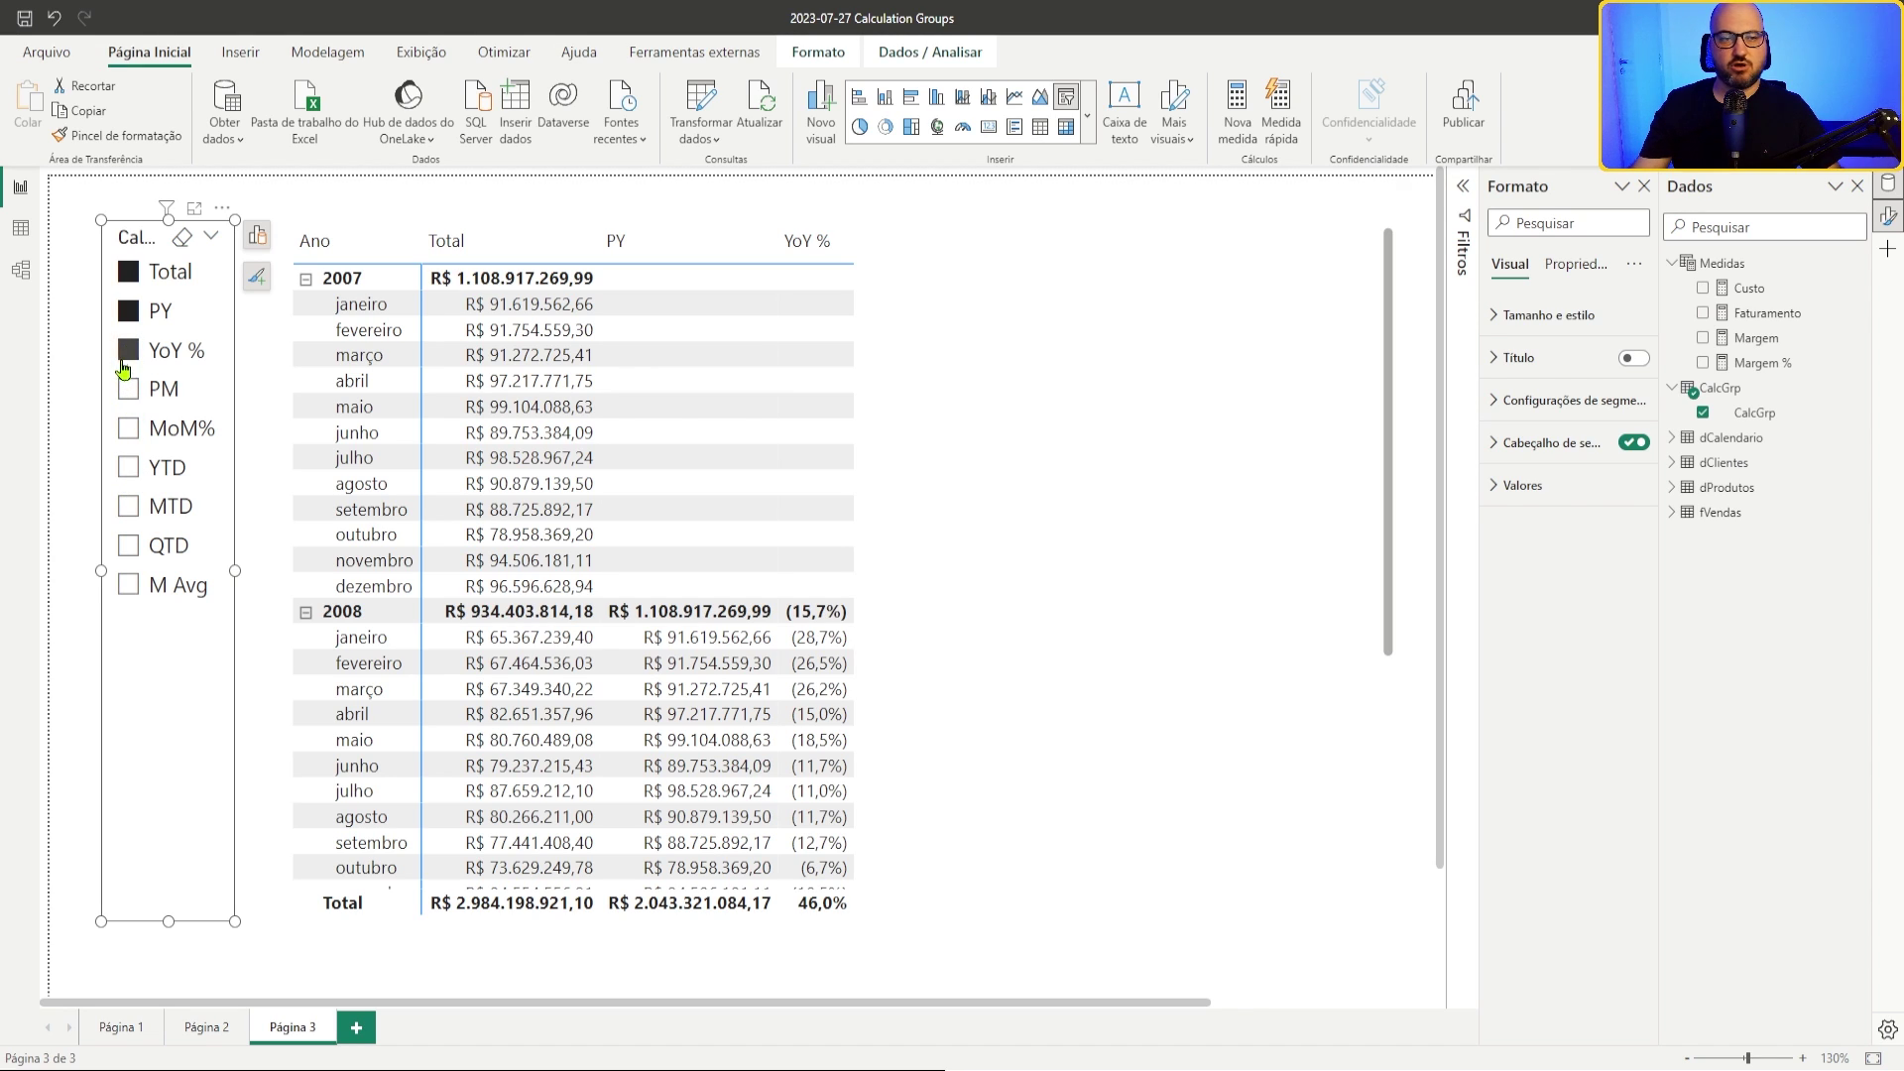
click(126, 280)
click(128, 311)
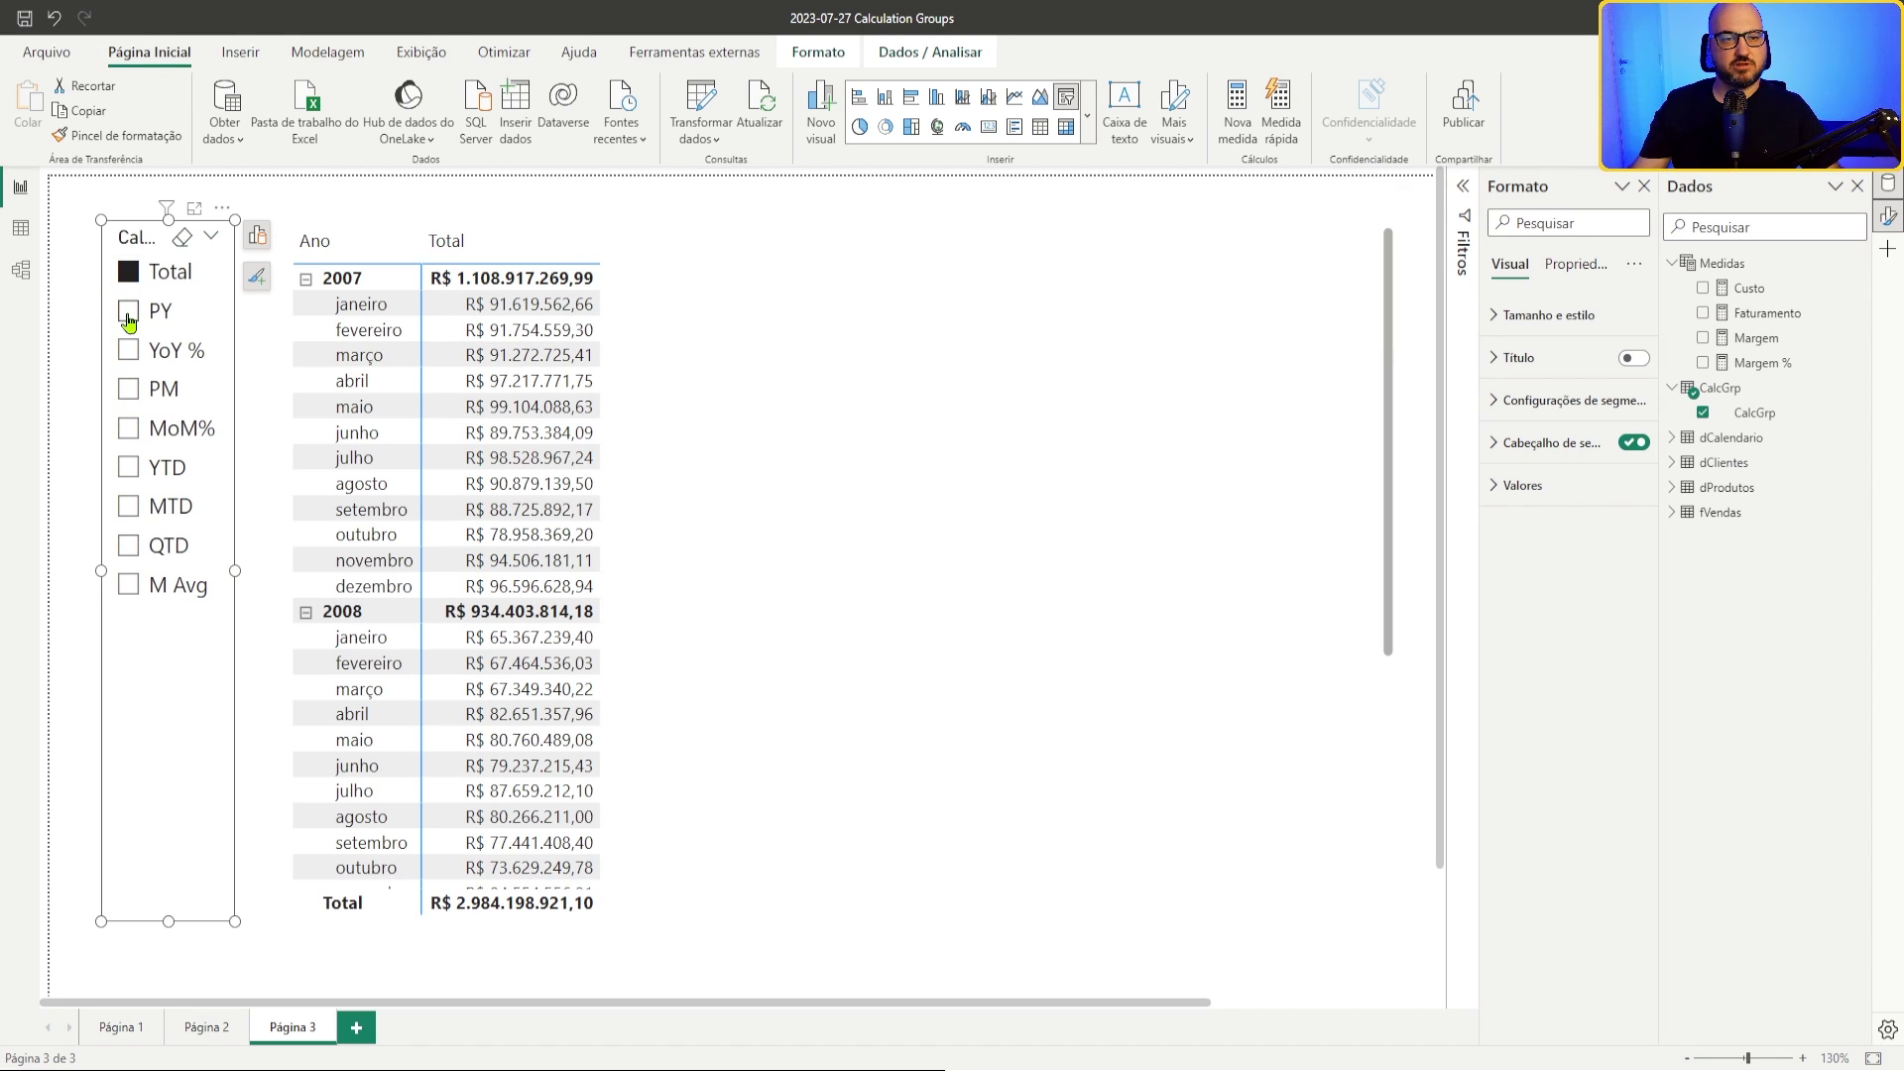
click(129, 353)
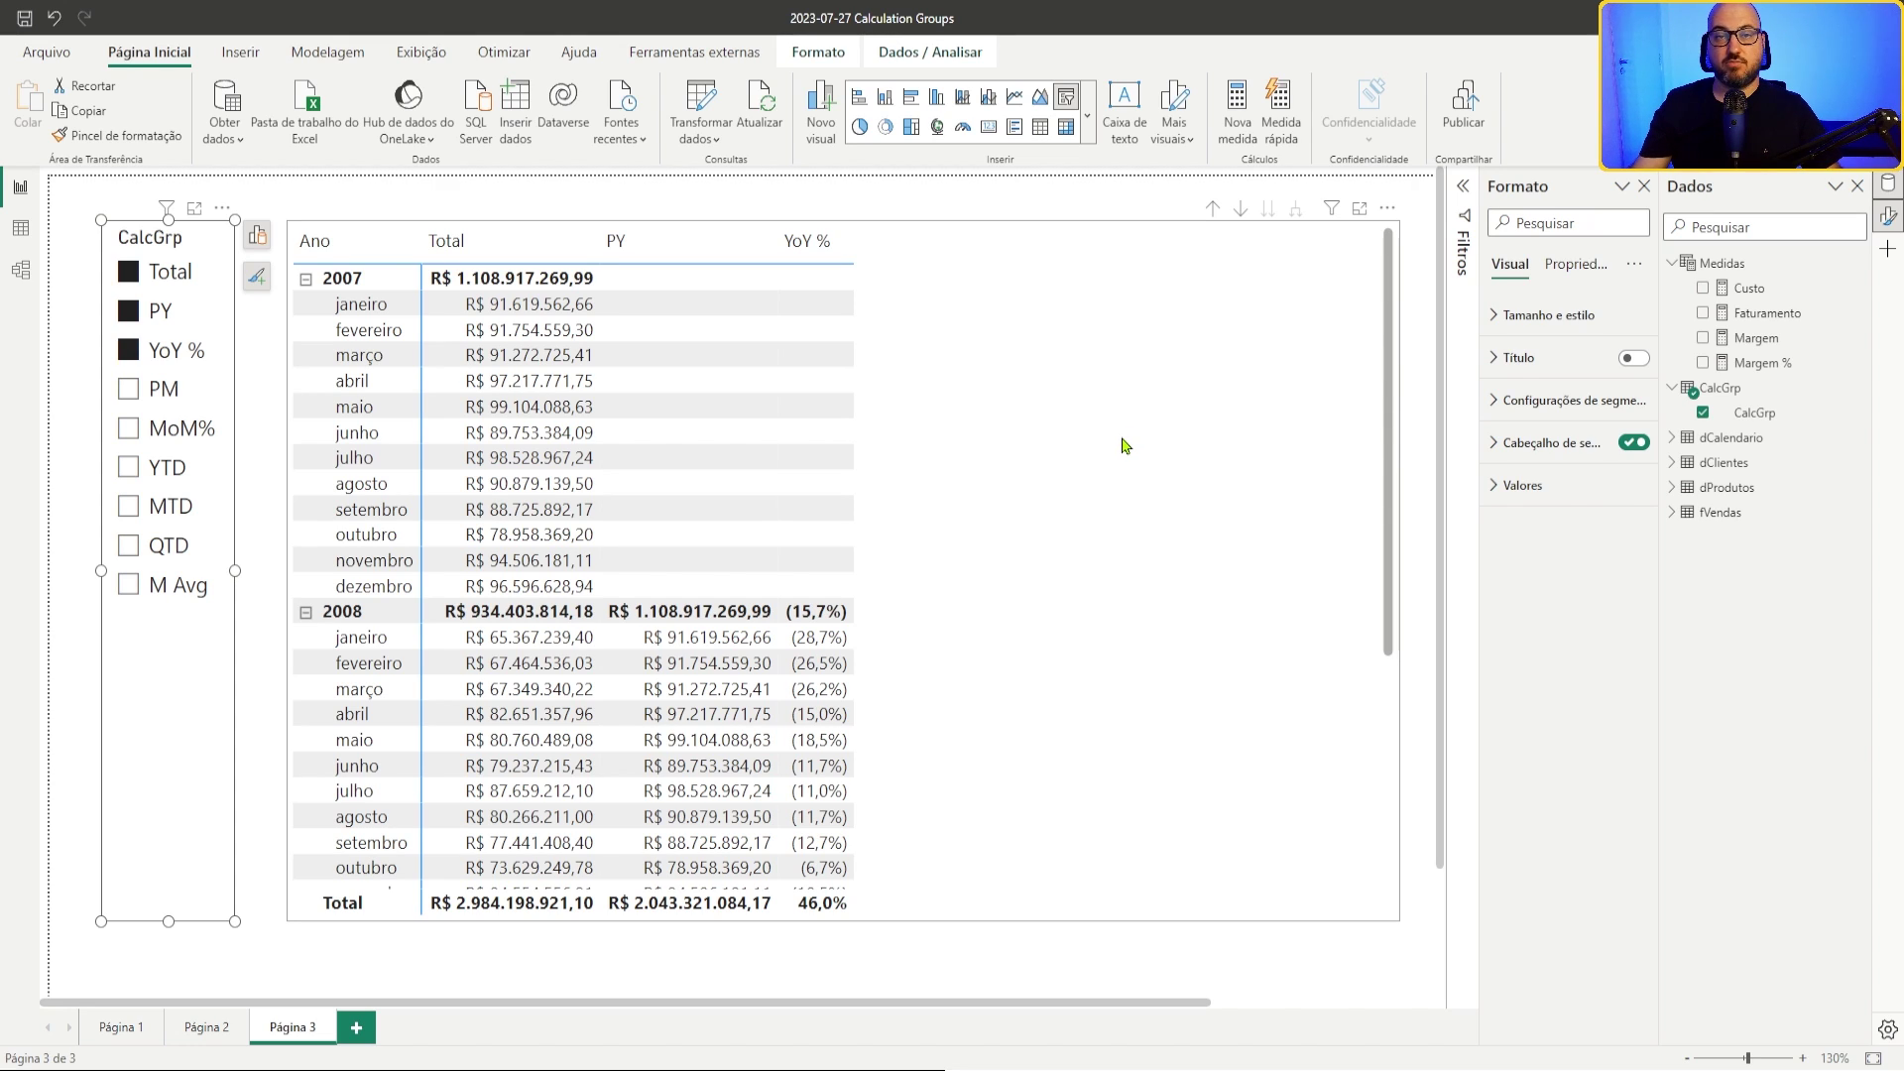
Step: Add the Margem measure to the matrix values alongside Faturamento
click(1040, 271)
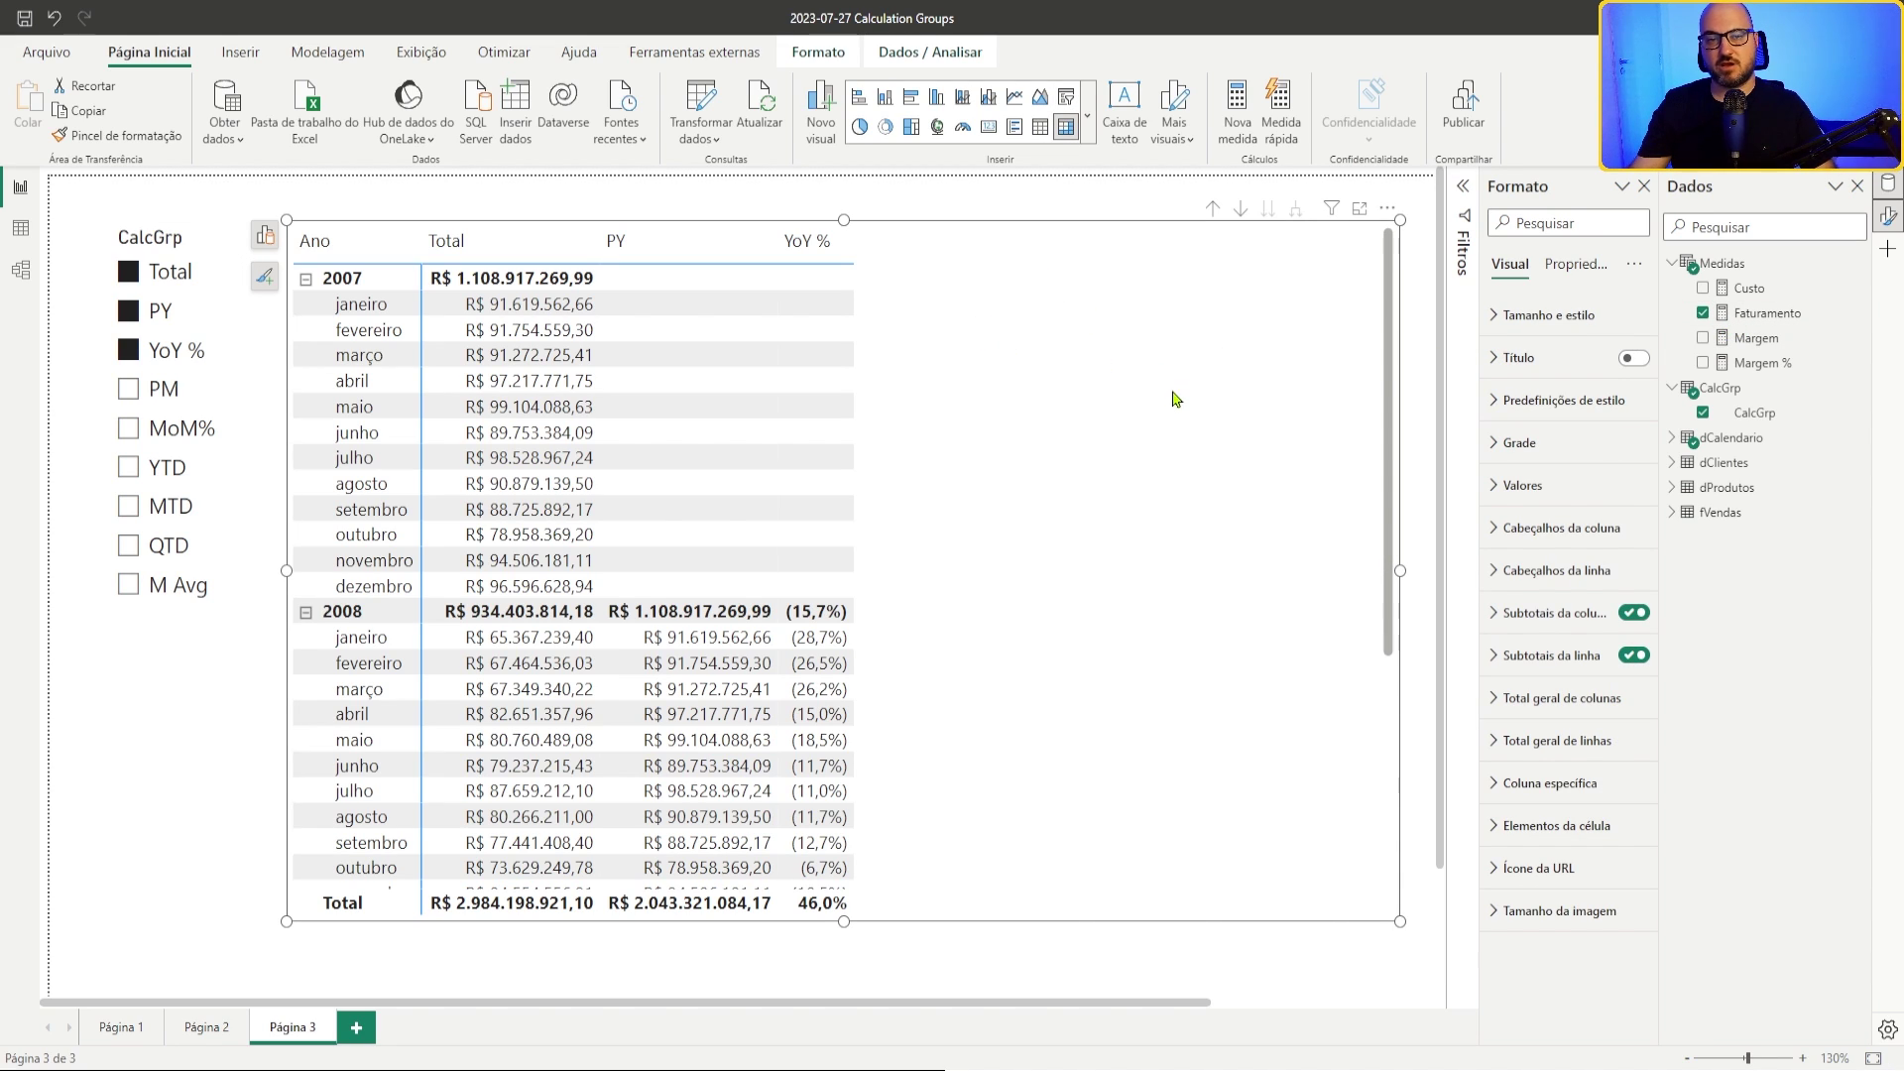
click(264, 235)
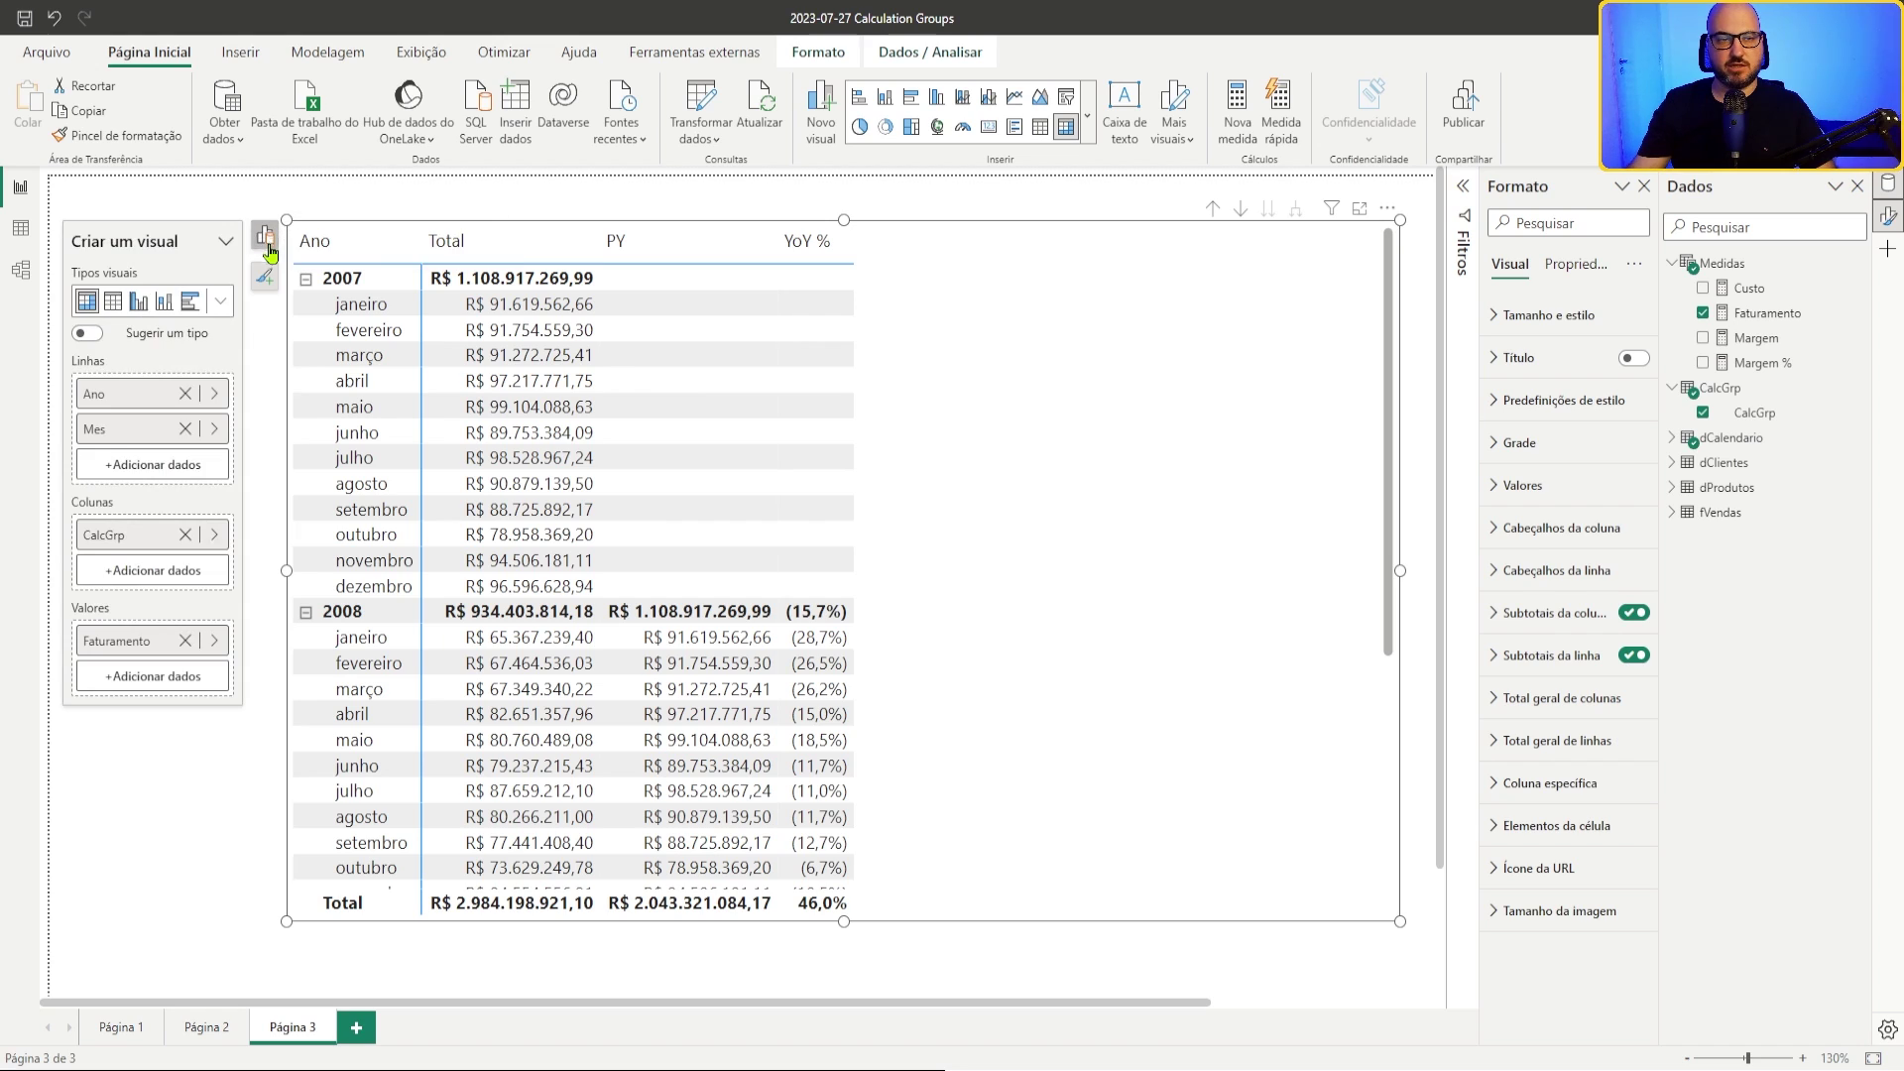
click(1775, 340)
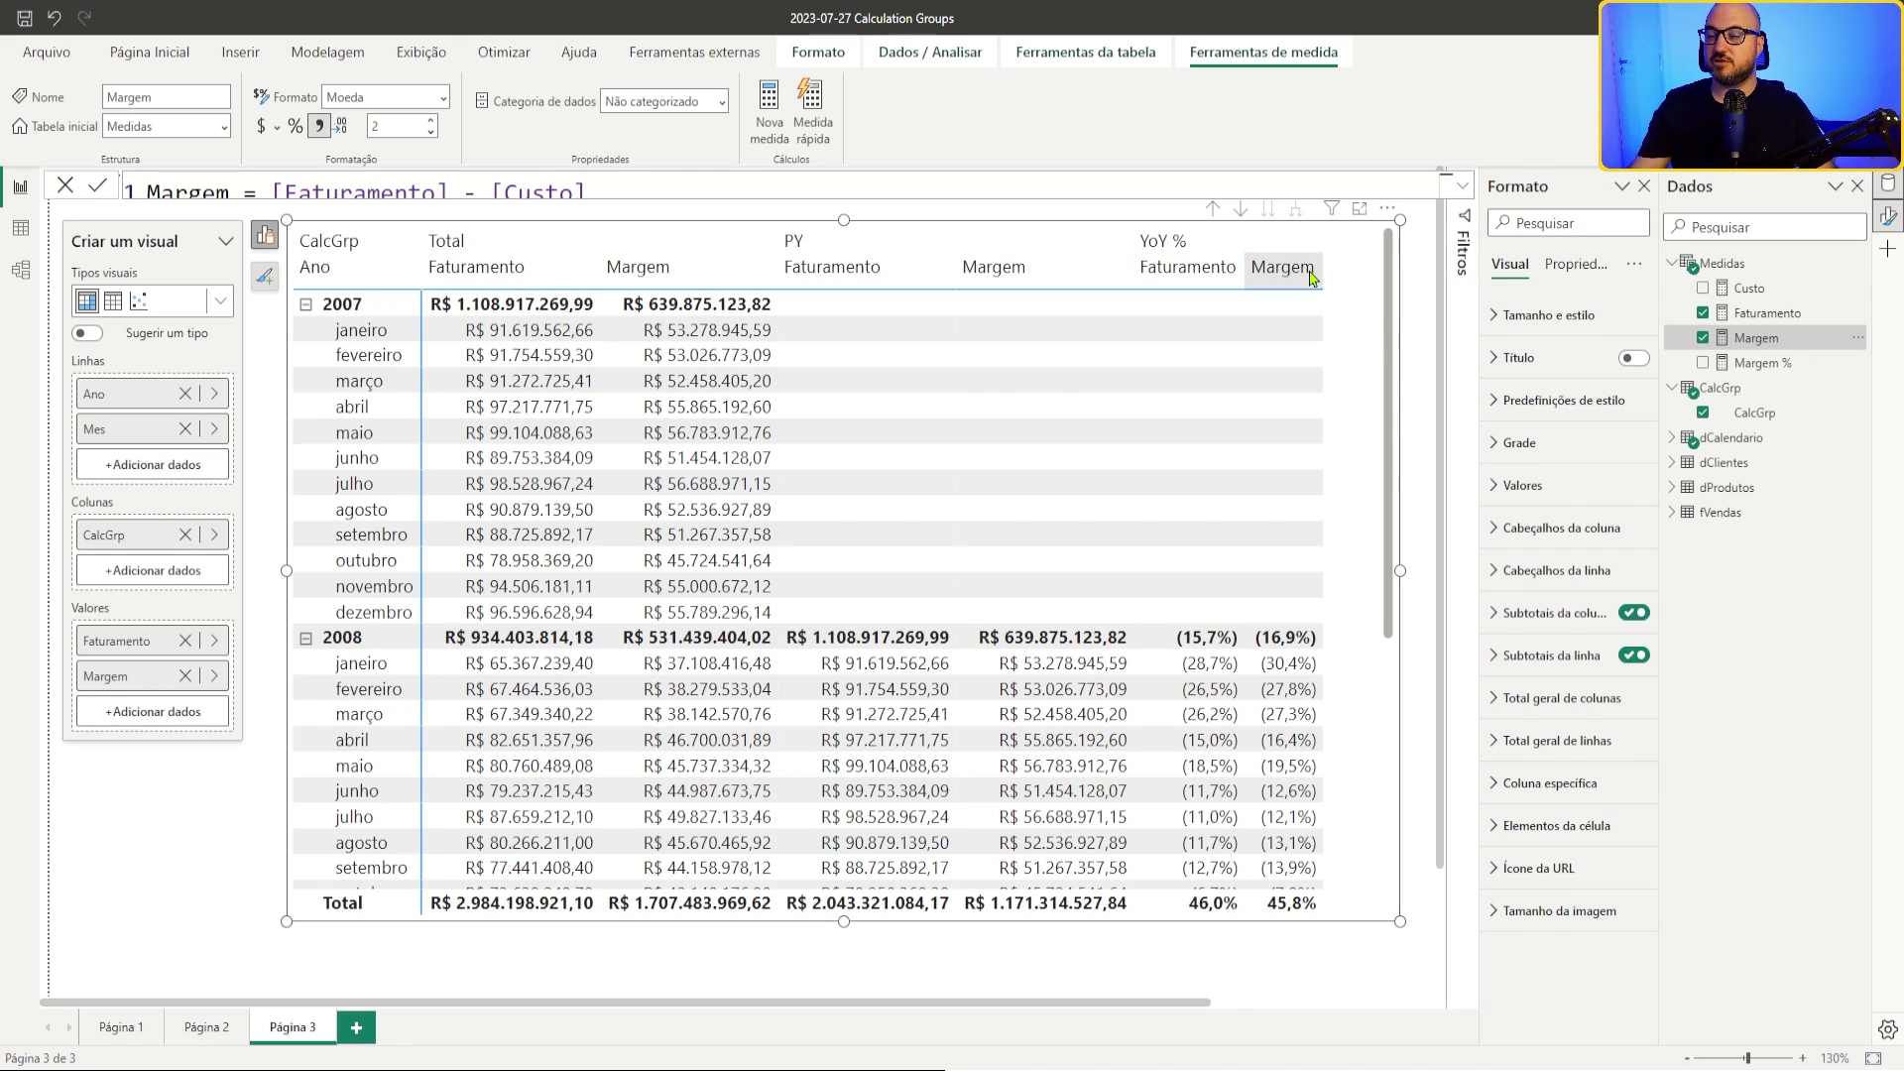
click(270, 297)
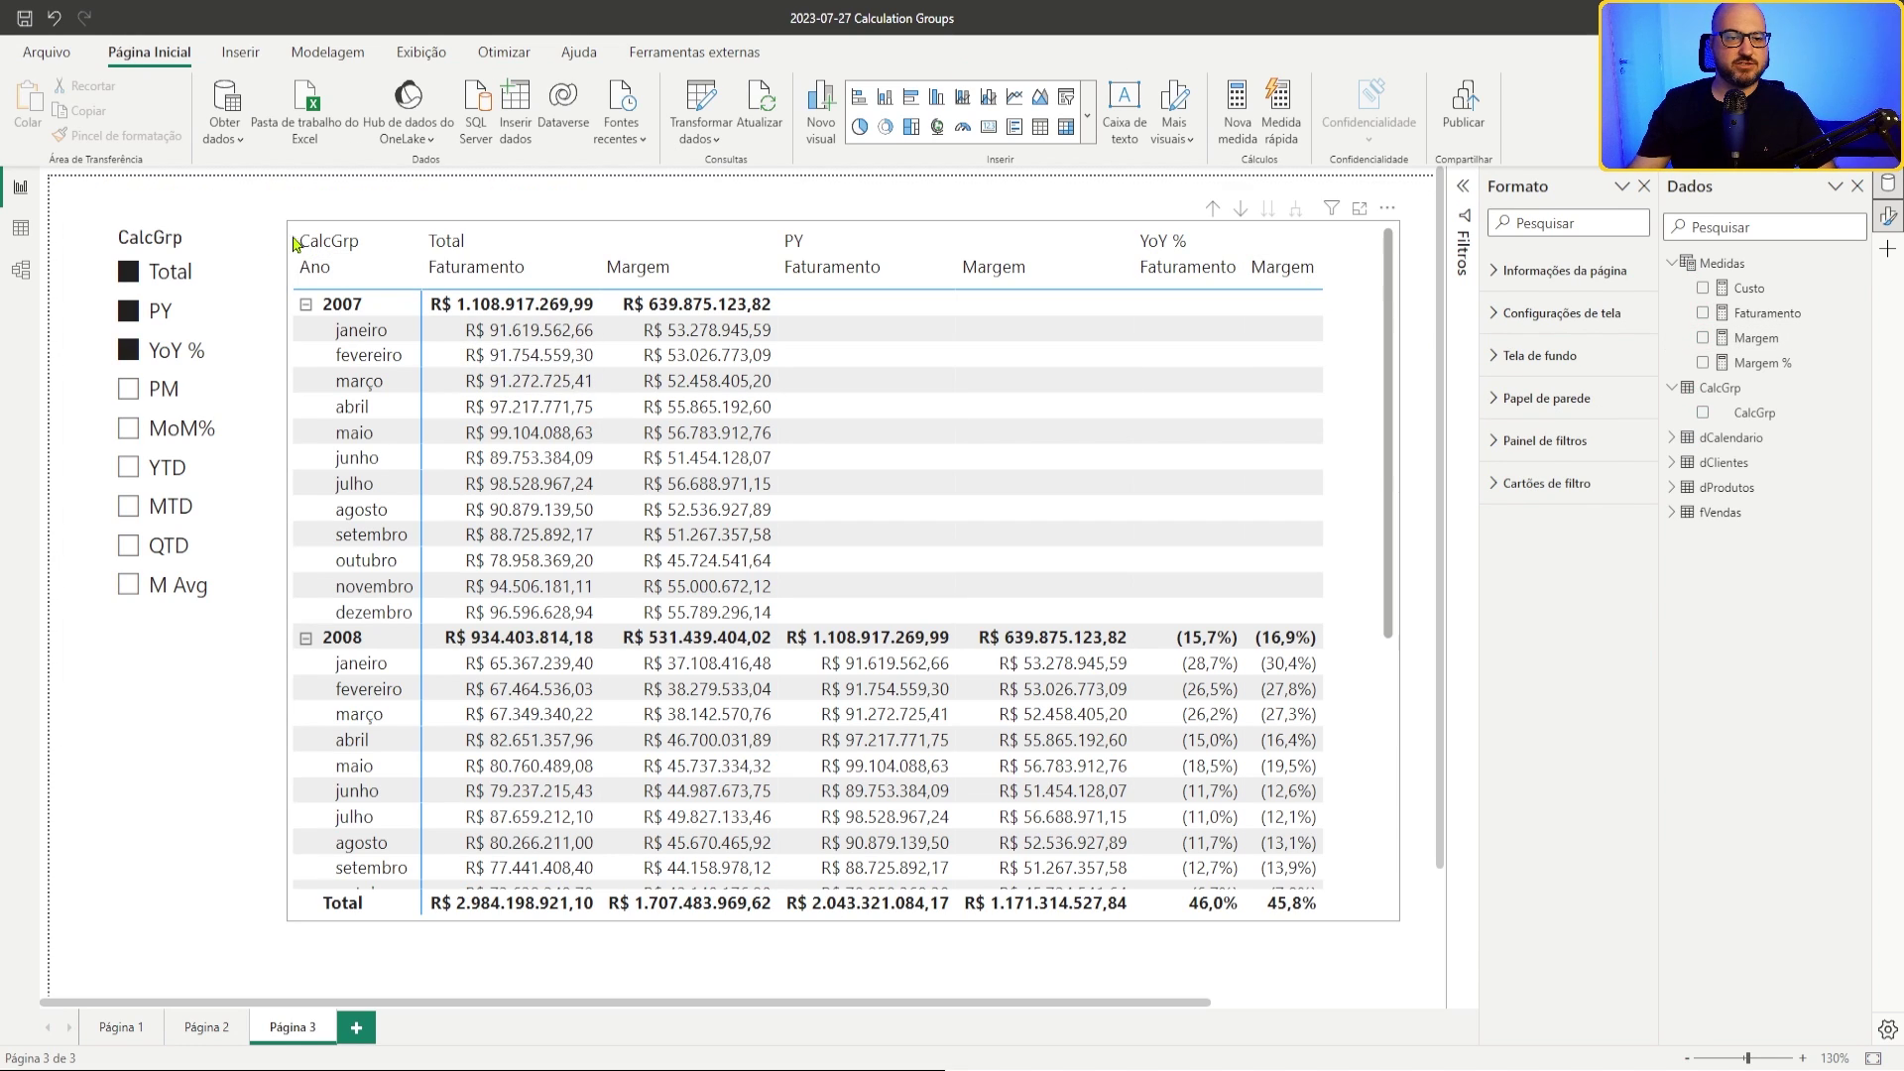
Step: Delete the CalcGrp slicer and move the matrix into the space it occupied on the page
click(157, 280)
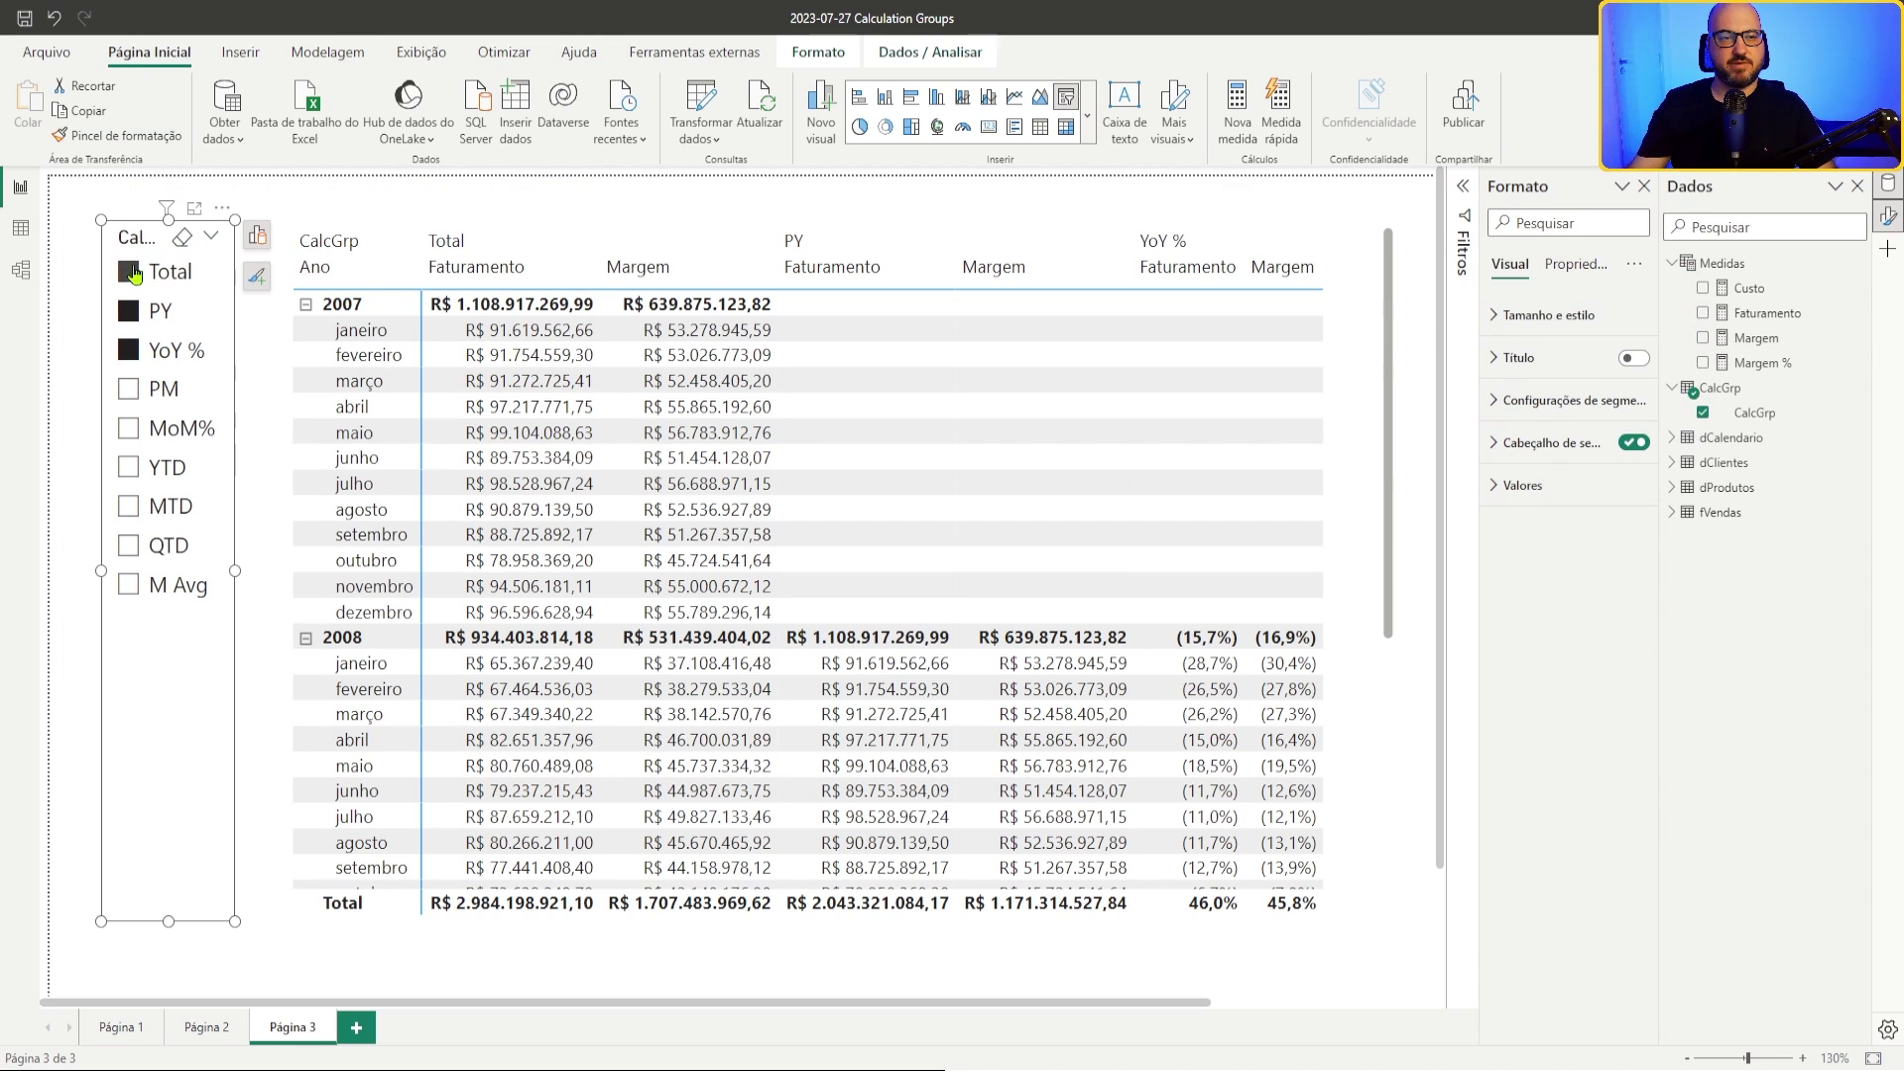
key(Delete)
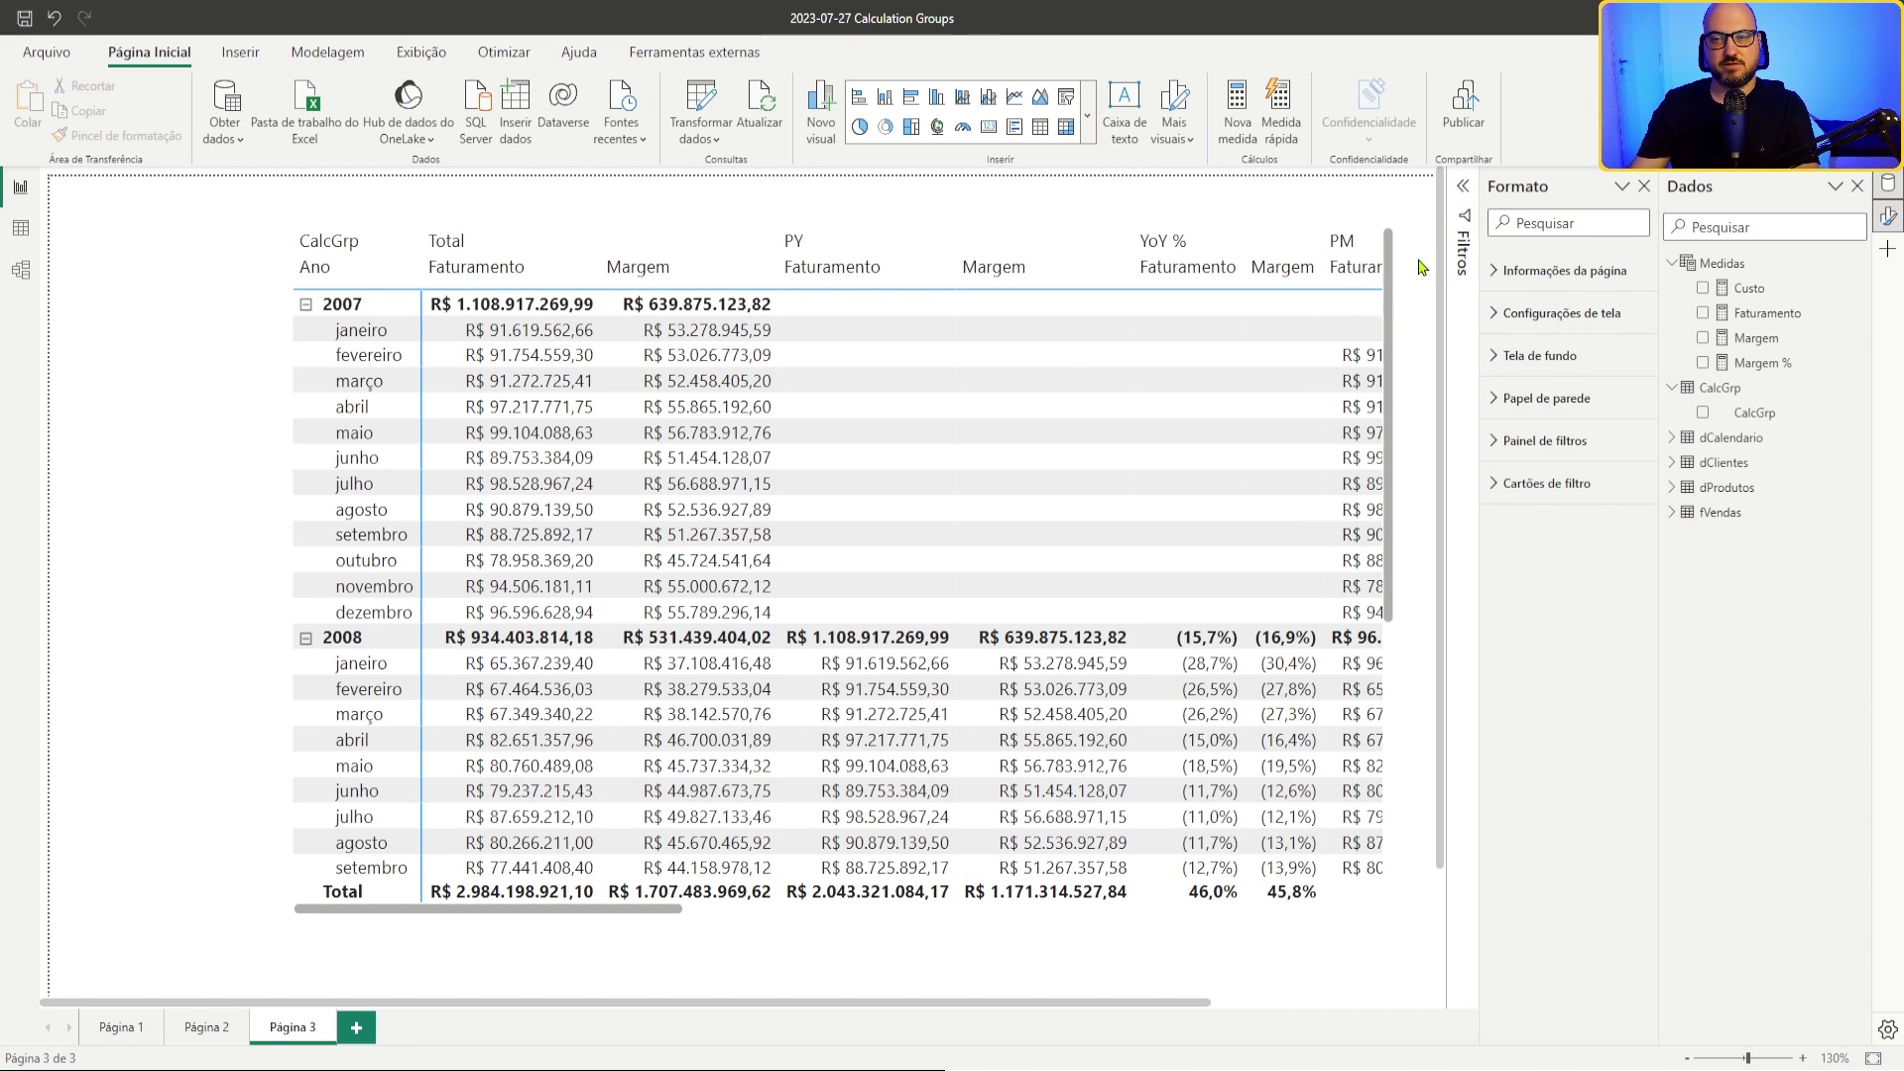
click(1400, 298)
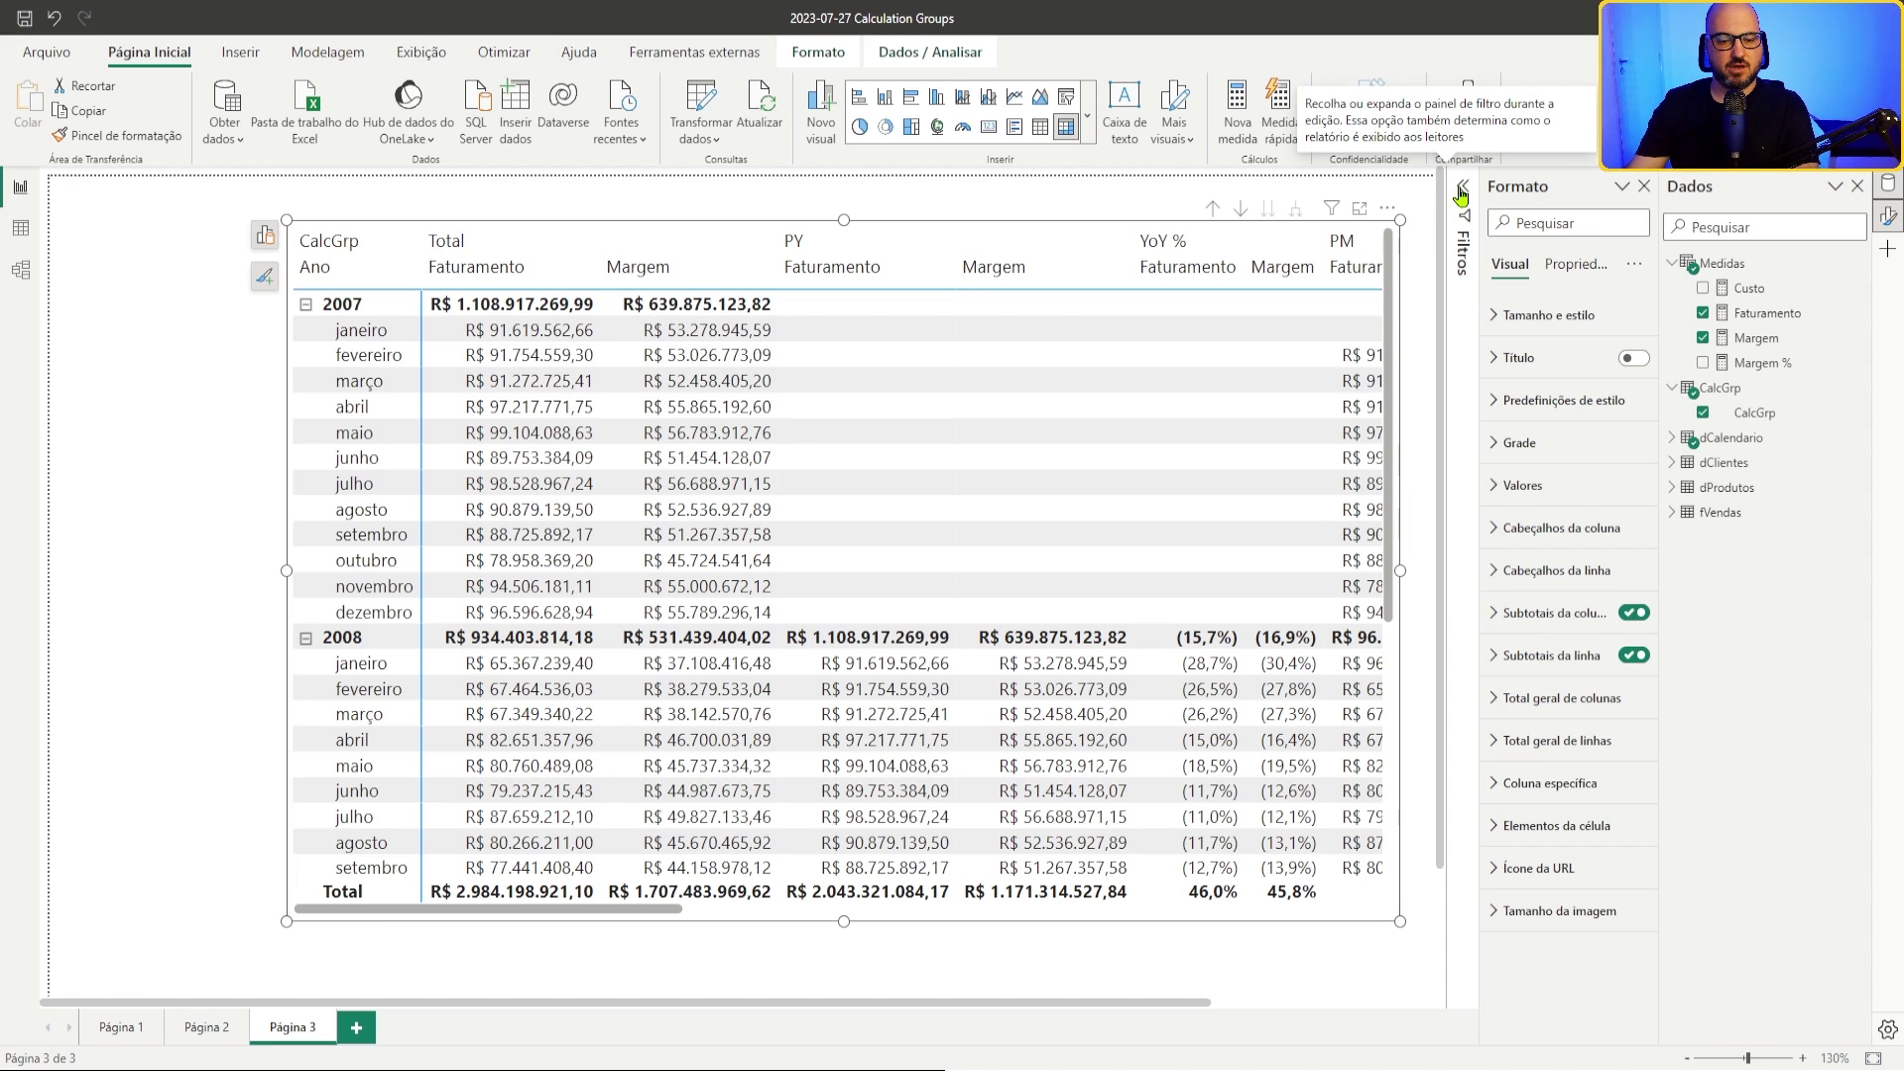
click(1462, 188)
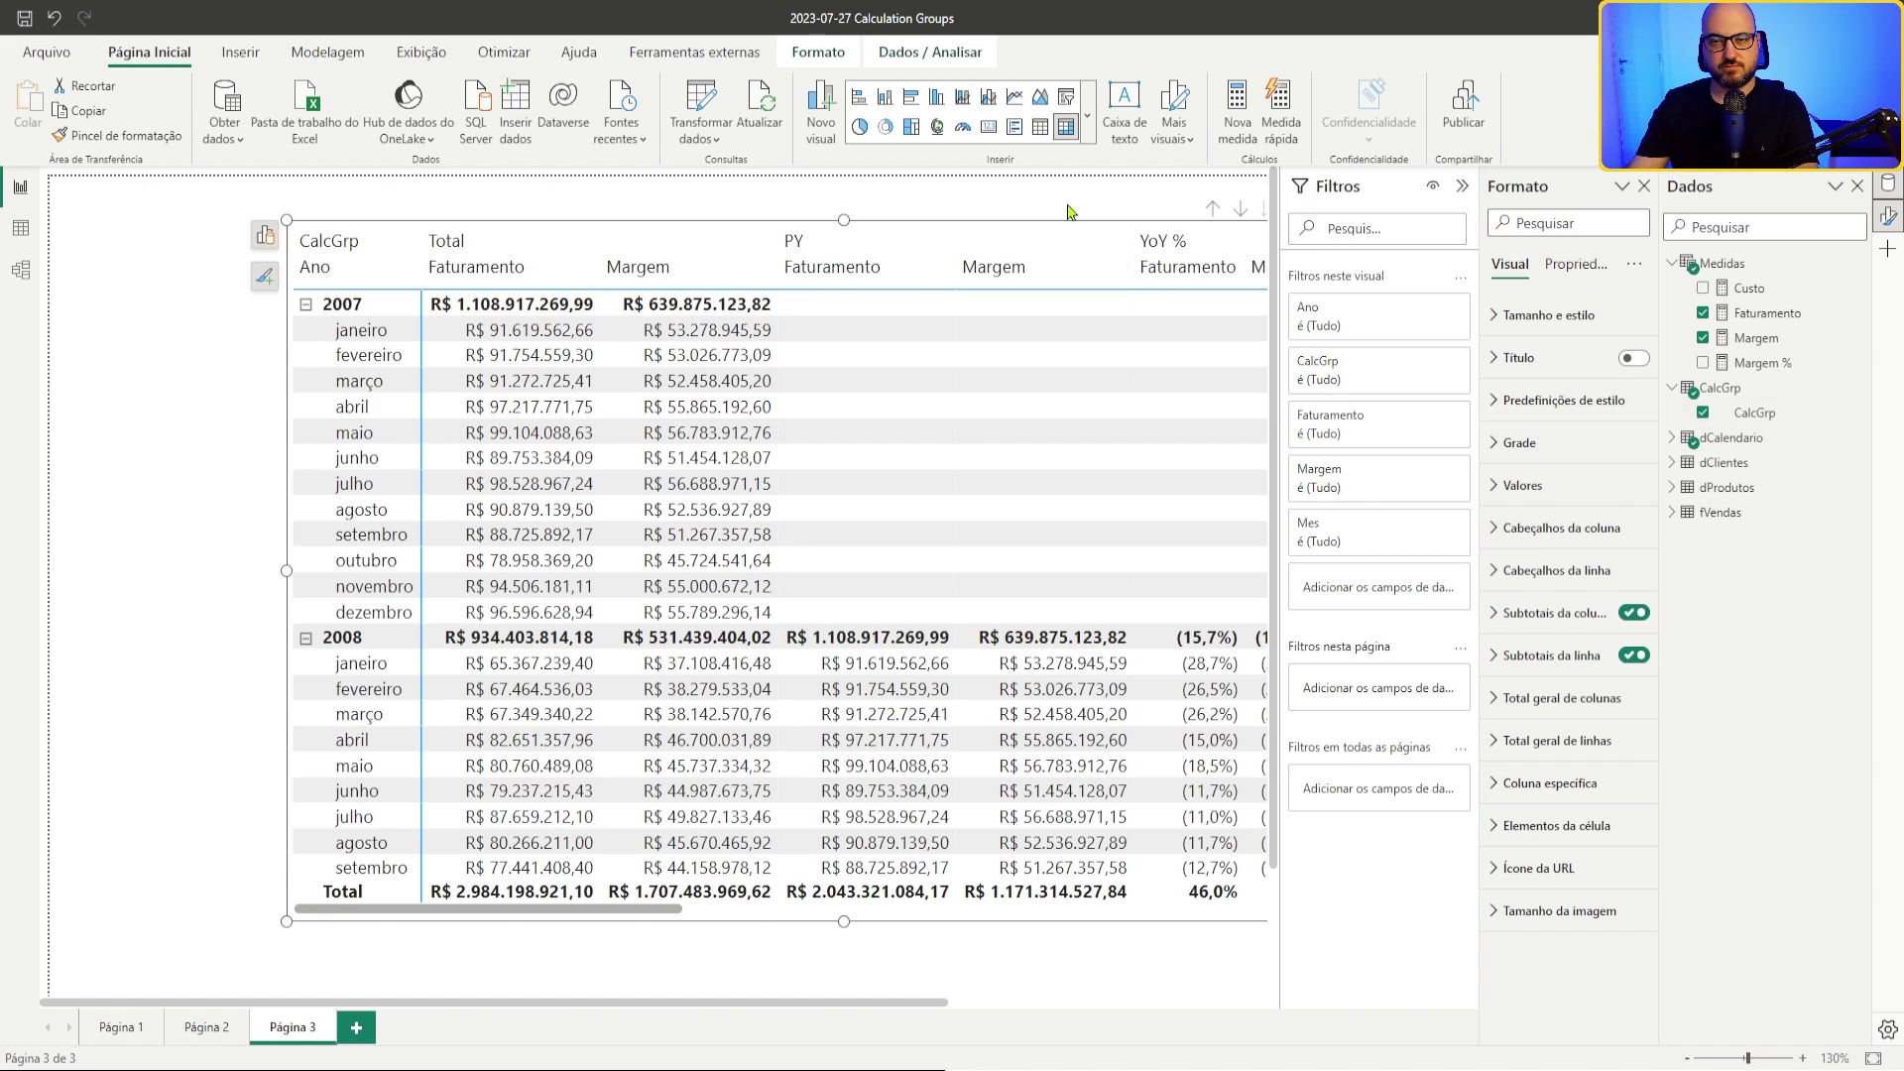
drag(1046, 234, 870, 222)
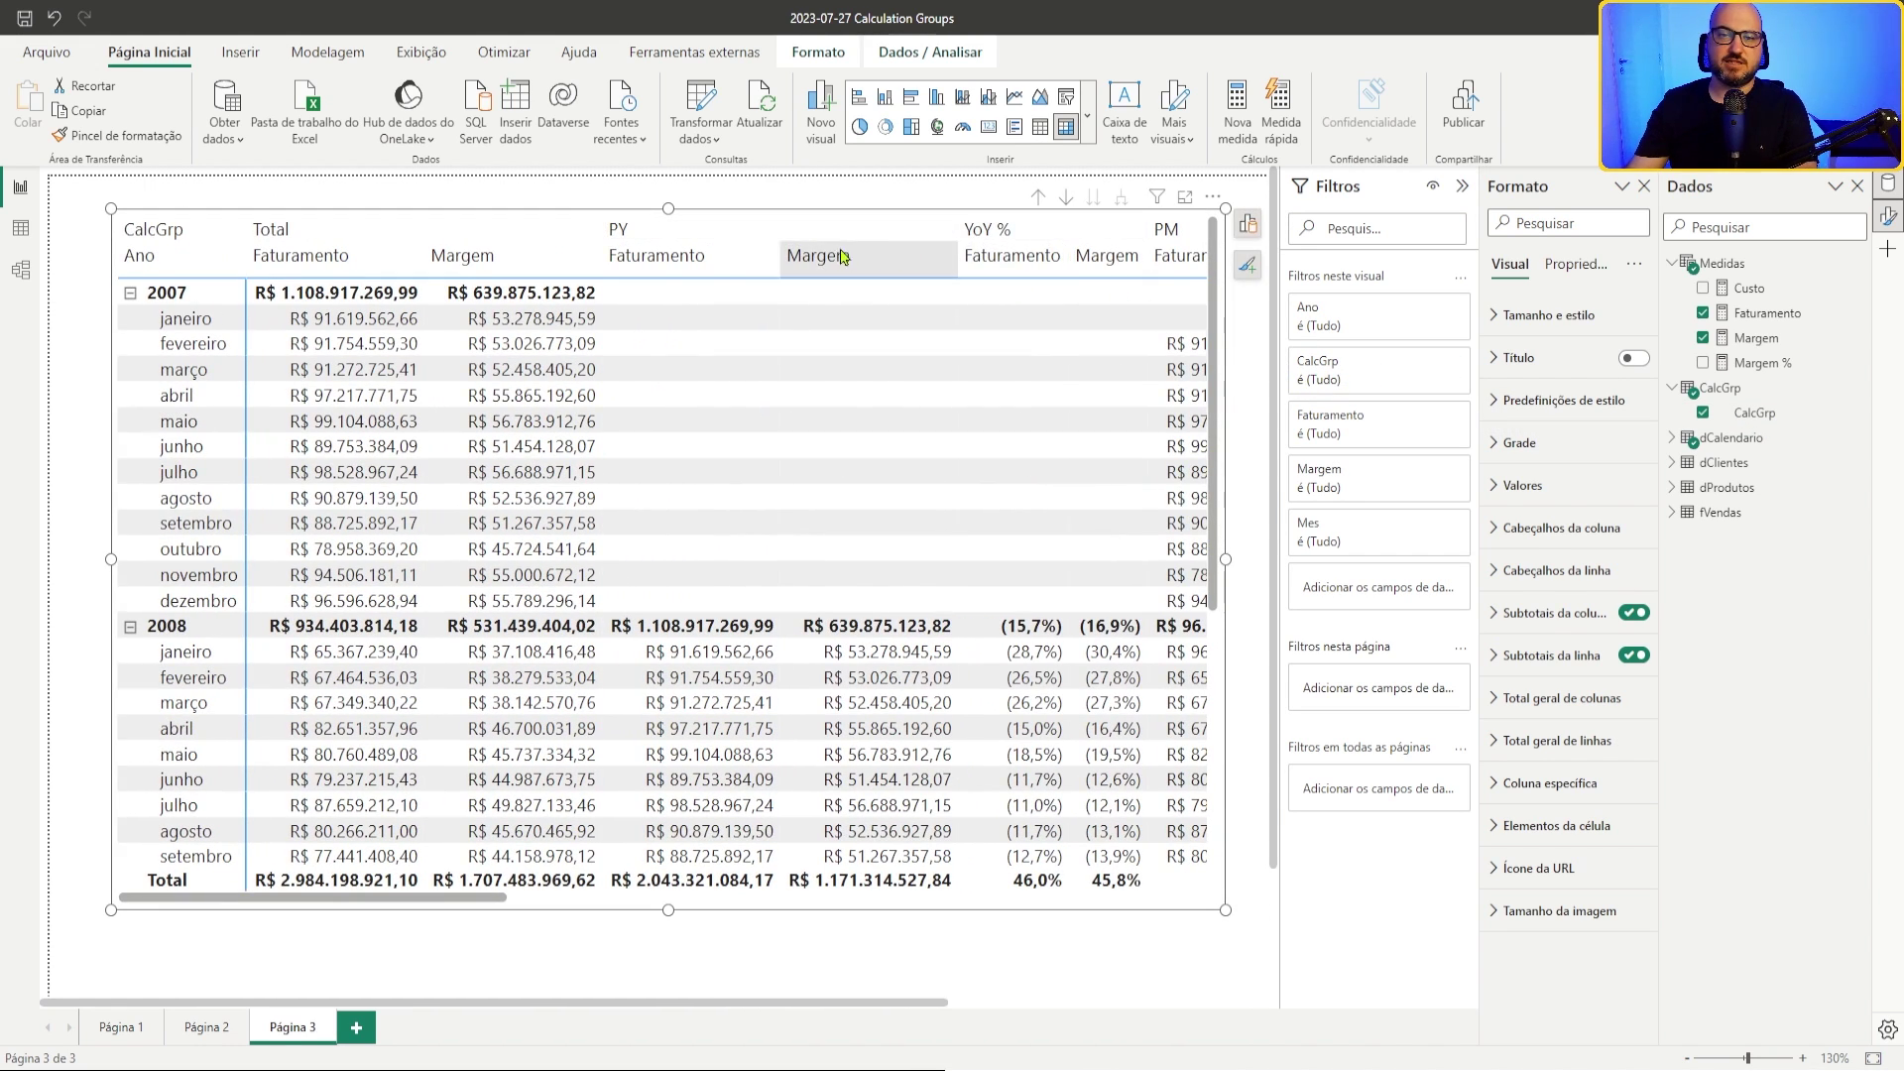
Step: Filter the matrix by CalcGrp with a visual-level filter for Total, PY and YoY %
click(1429, 365)
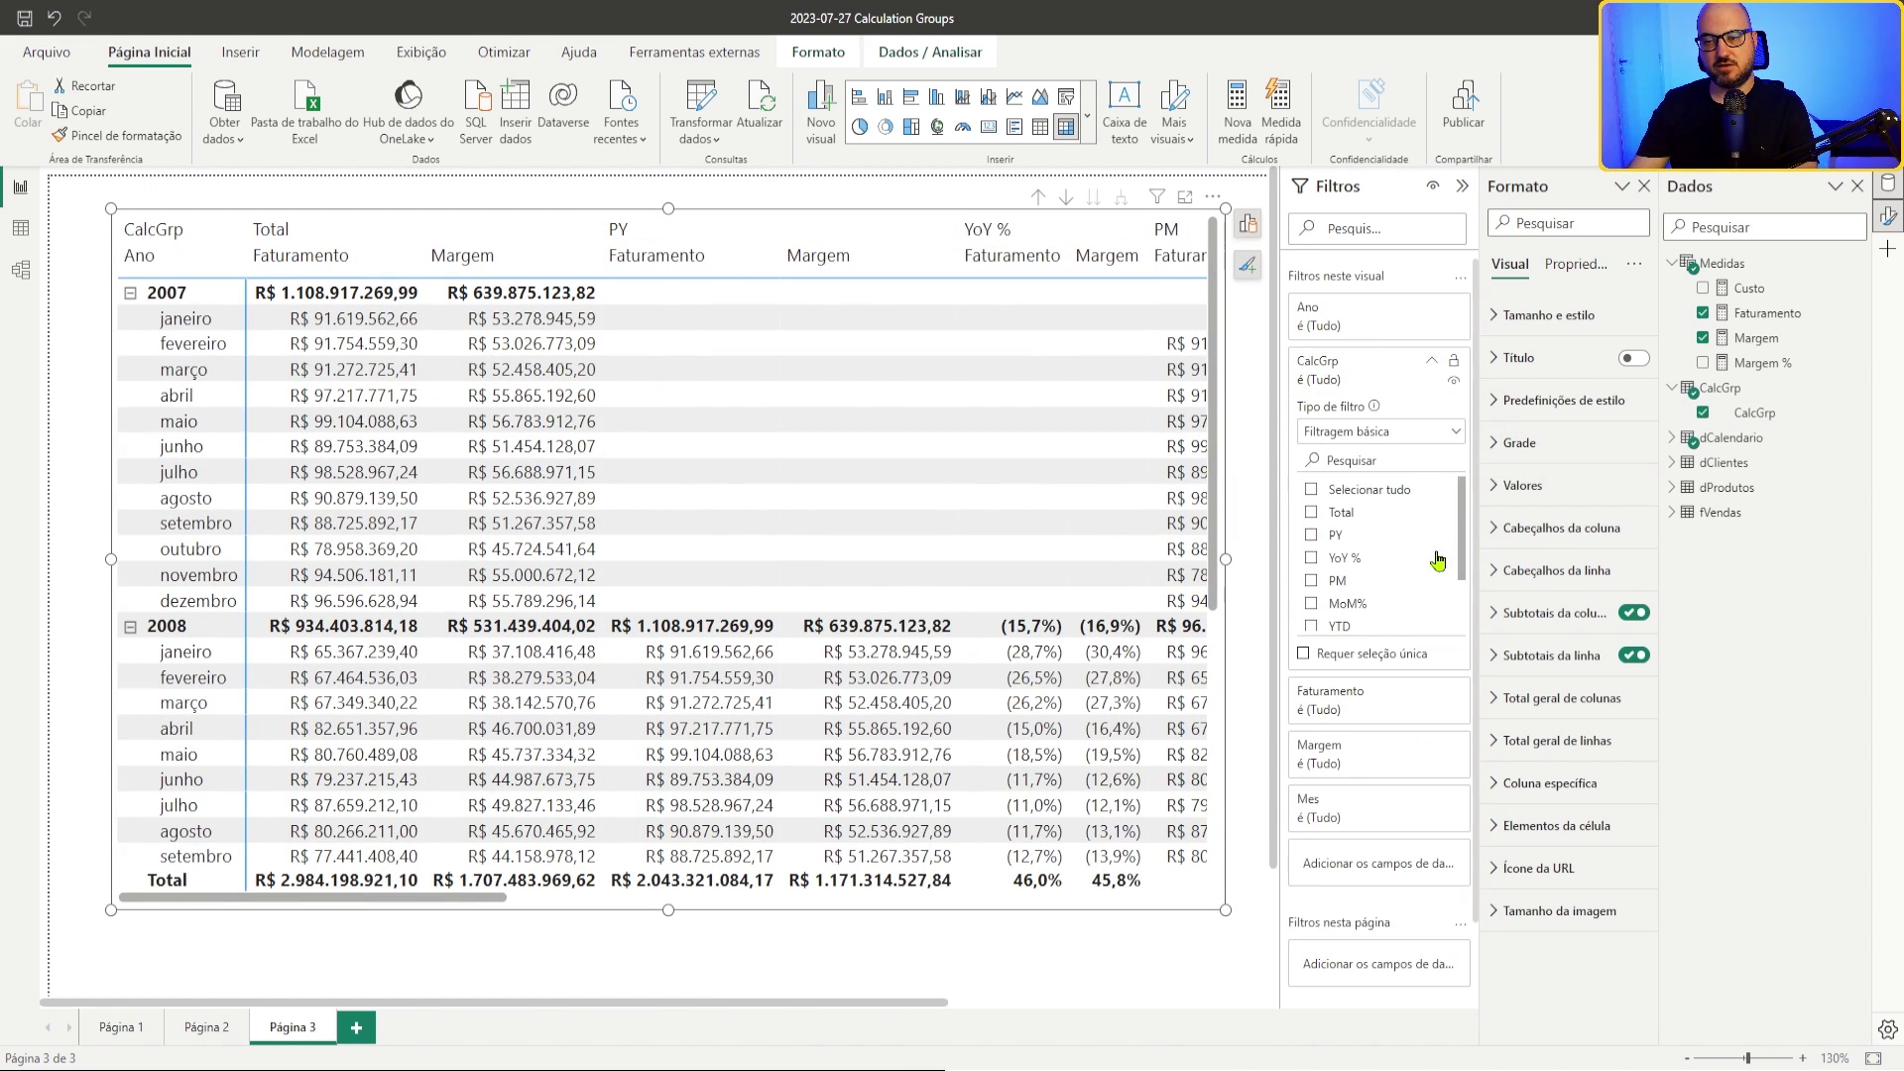
click(1312, 513)
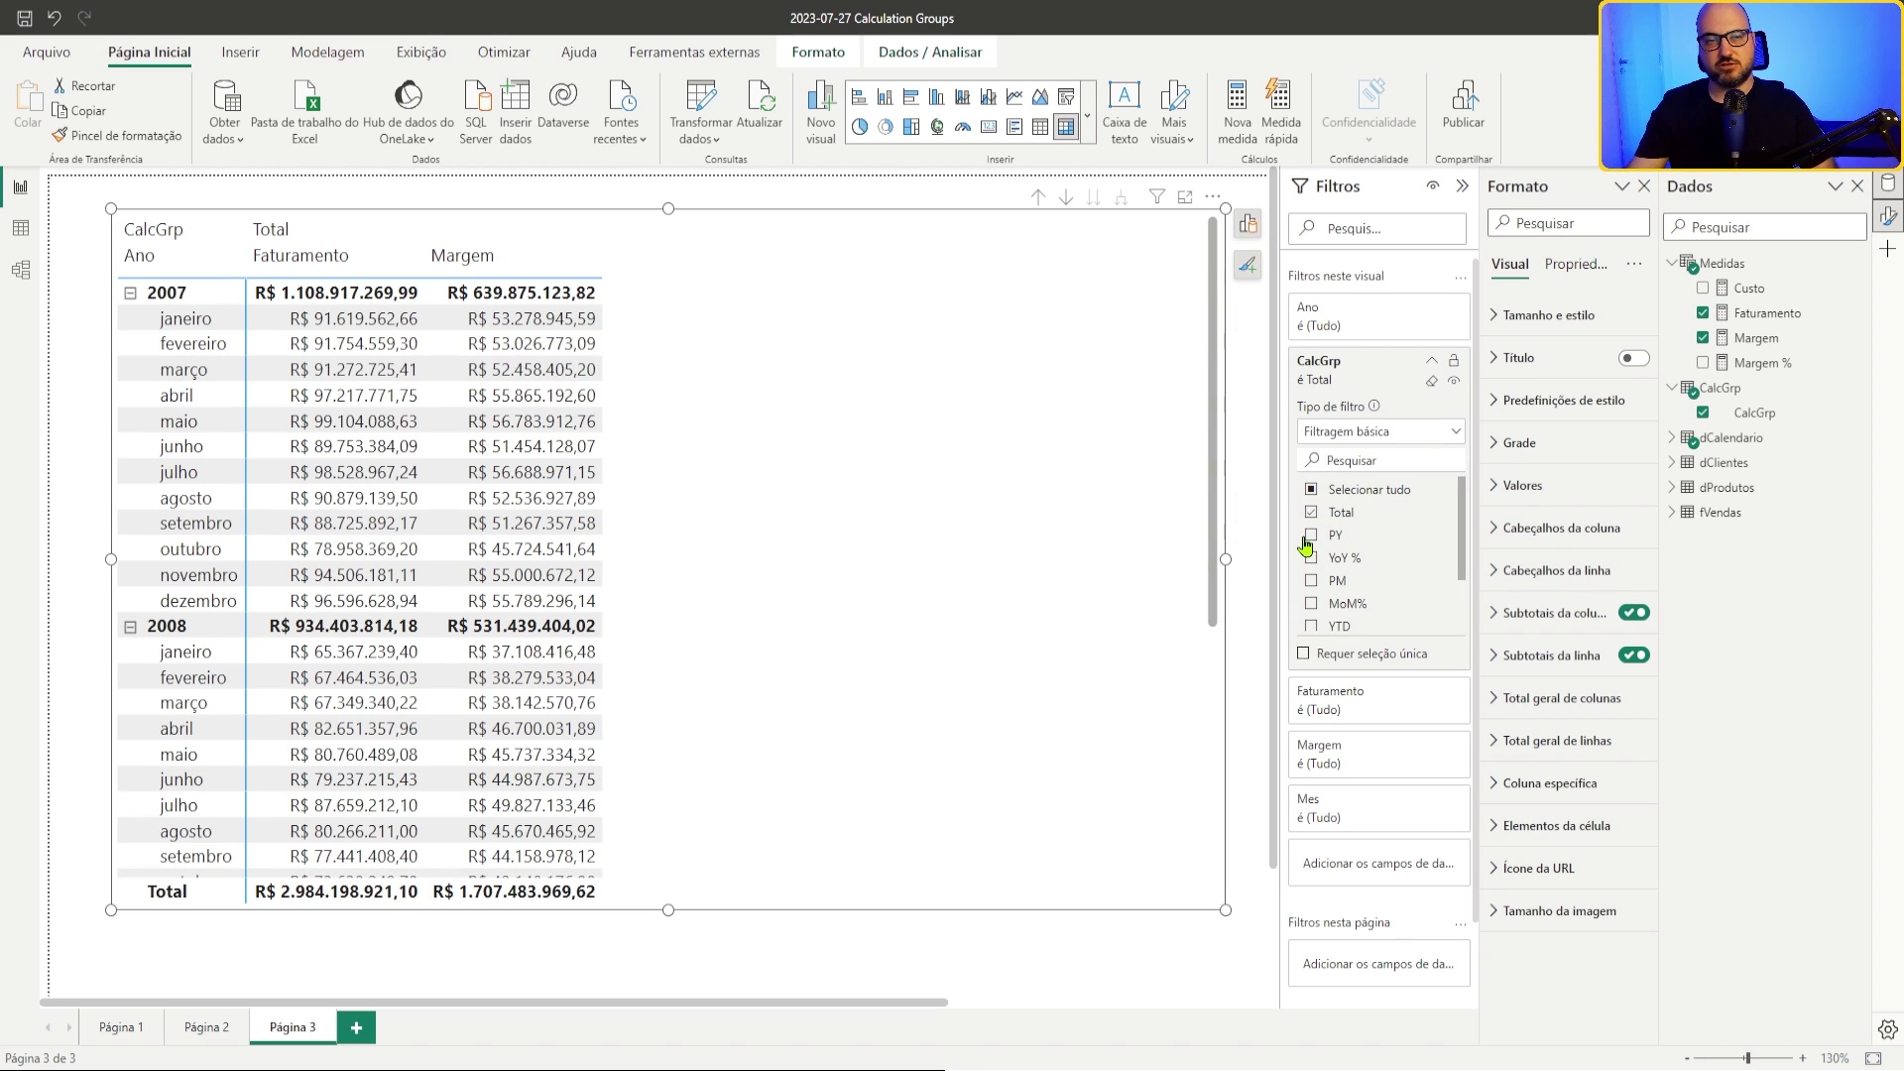
click(1311, 557)
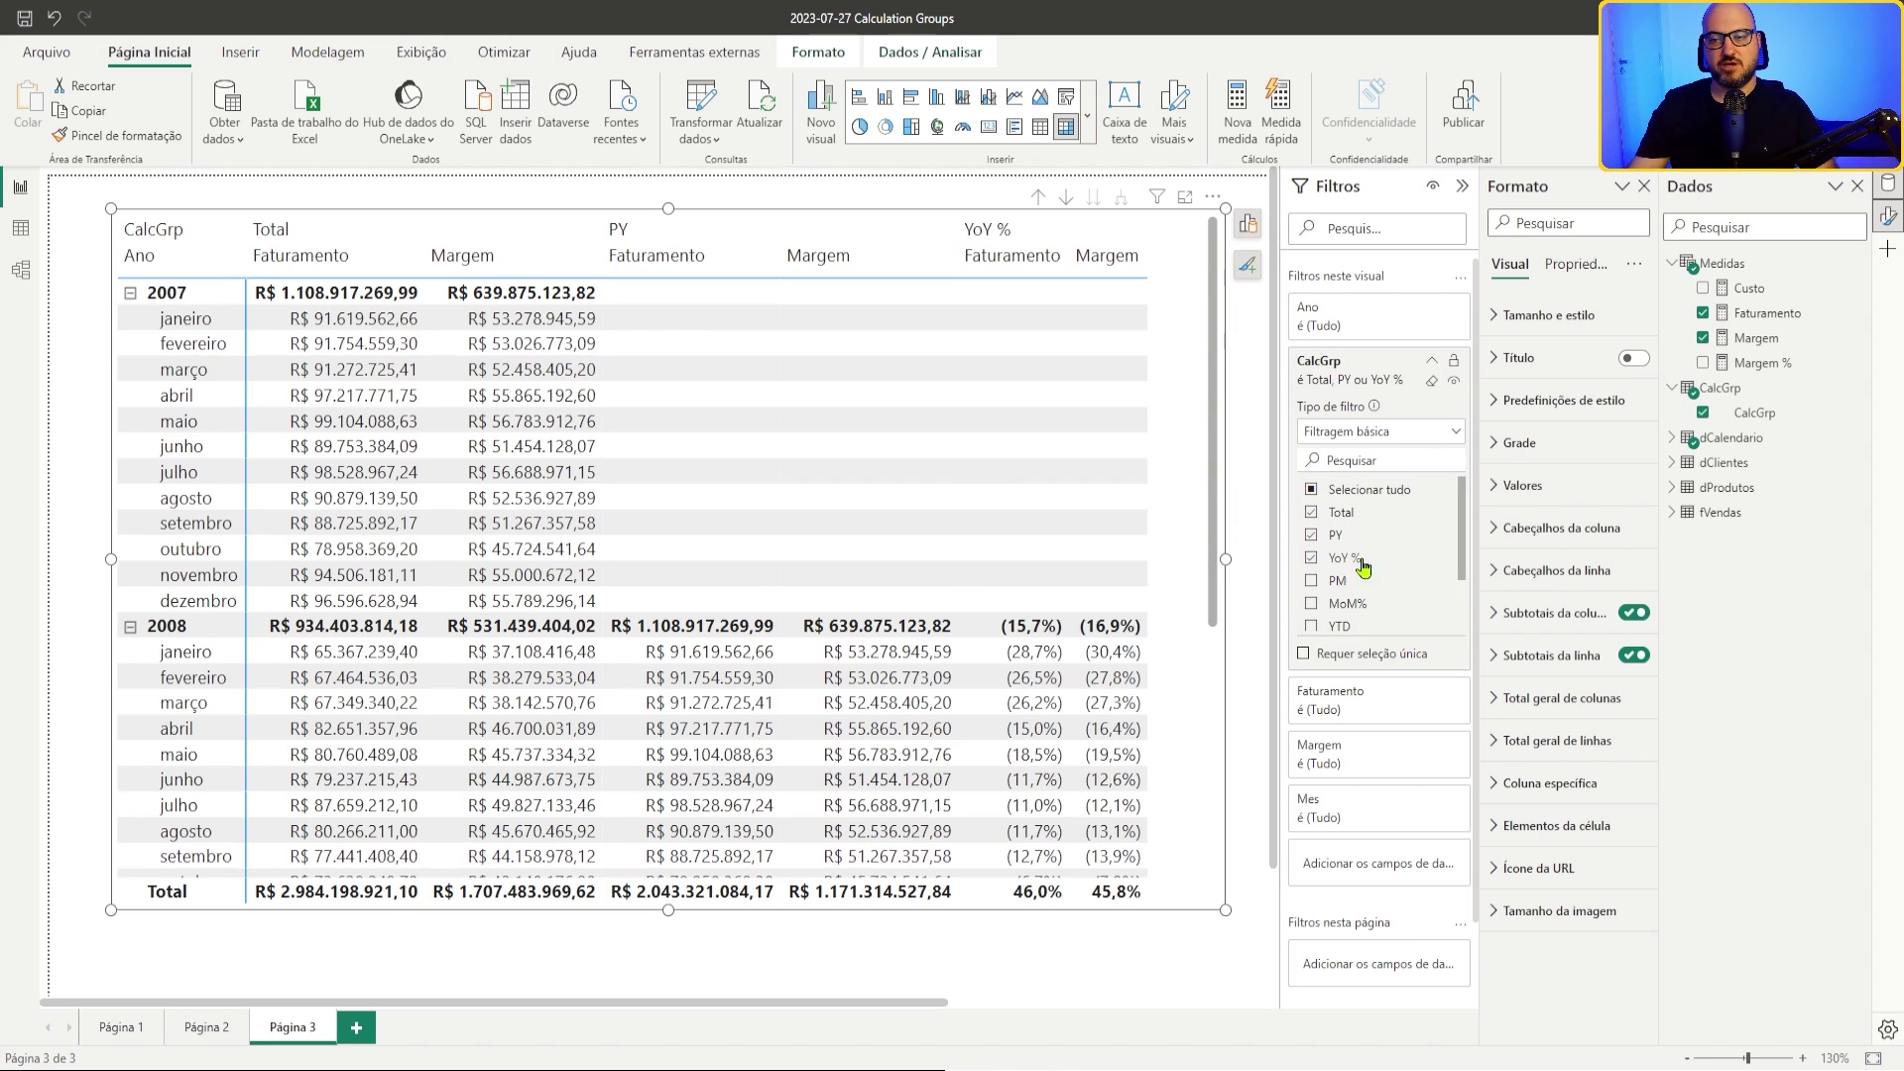
click(1432, 363)
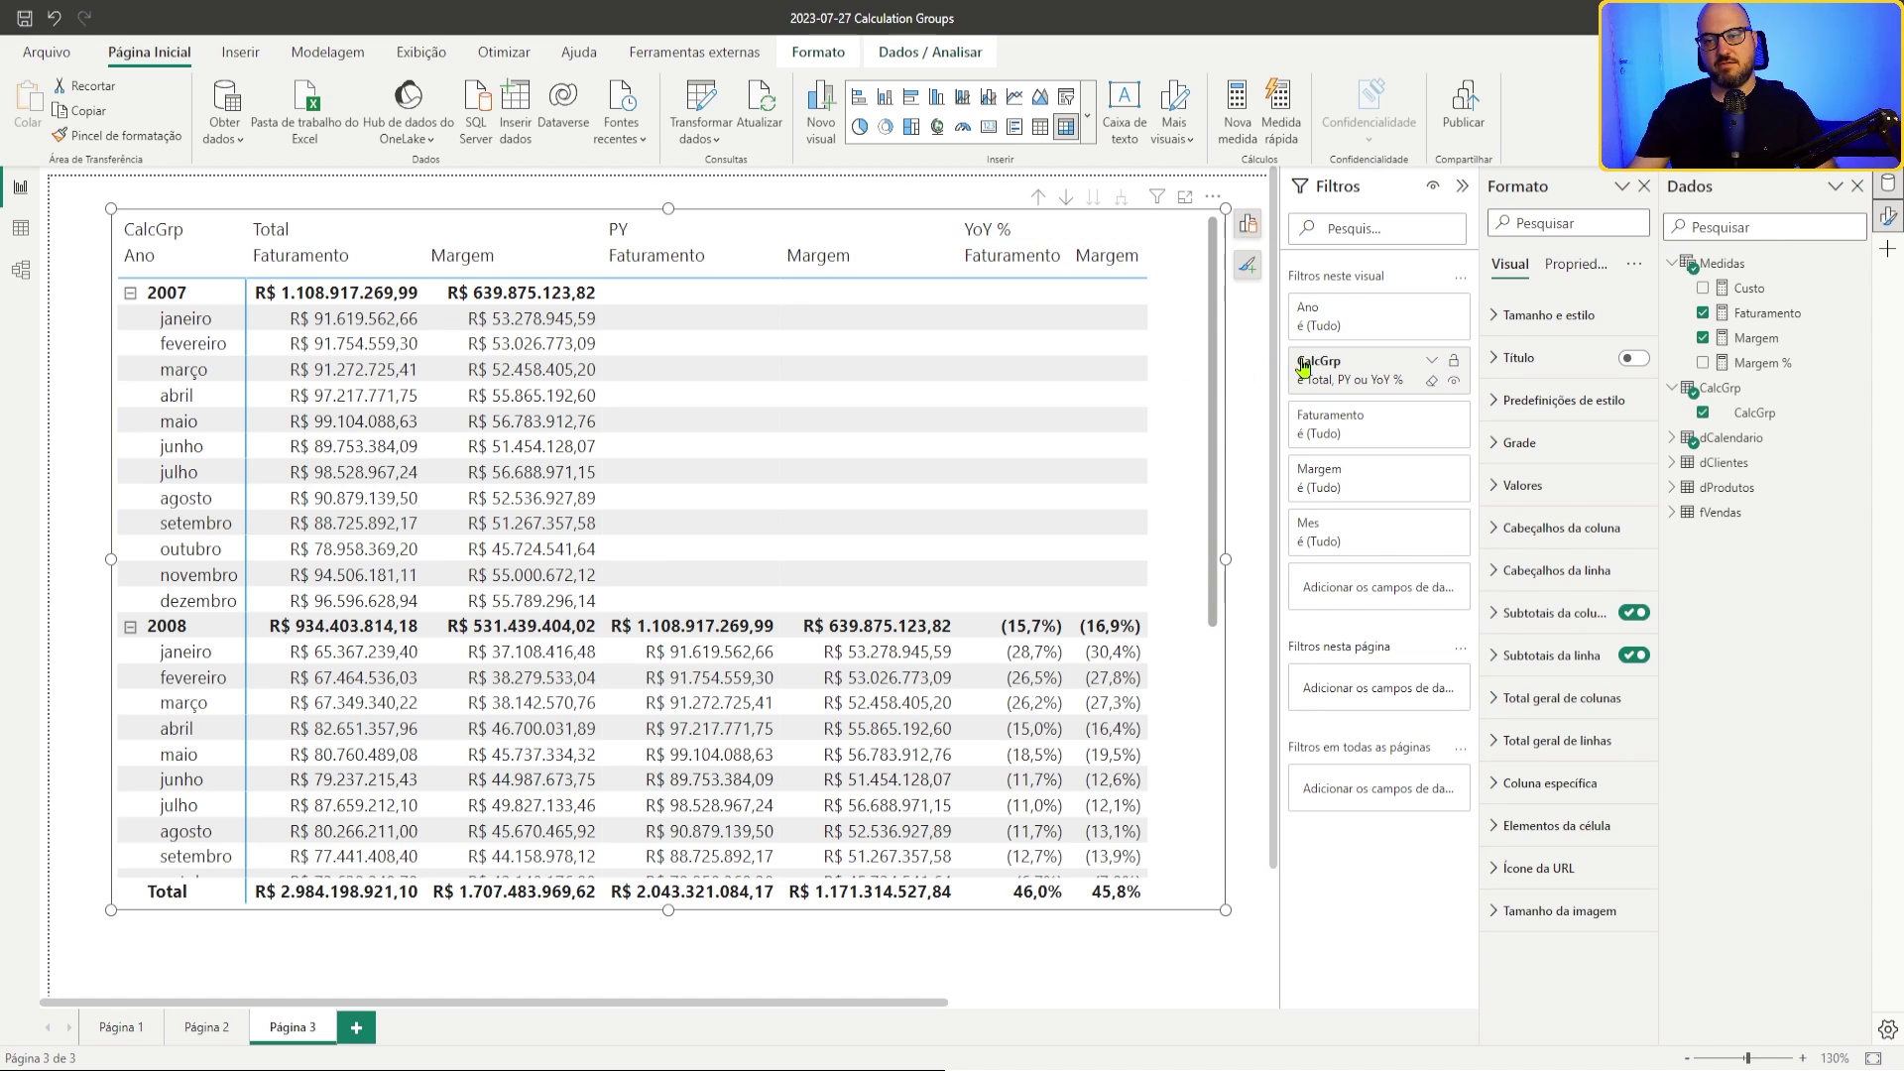
Step: Reduce the matrix to roughly the upper half of the page and duplicate it below the original
drag(1224, 909, 1180, 811)
key(ctrl+c)
key(ctrl+v)
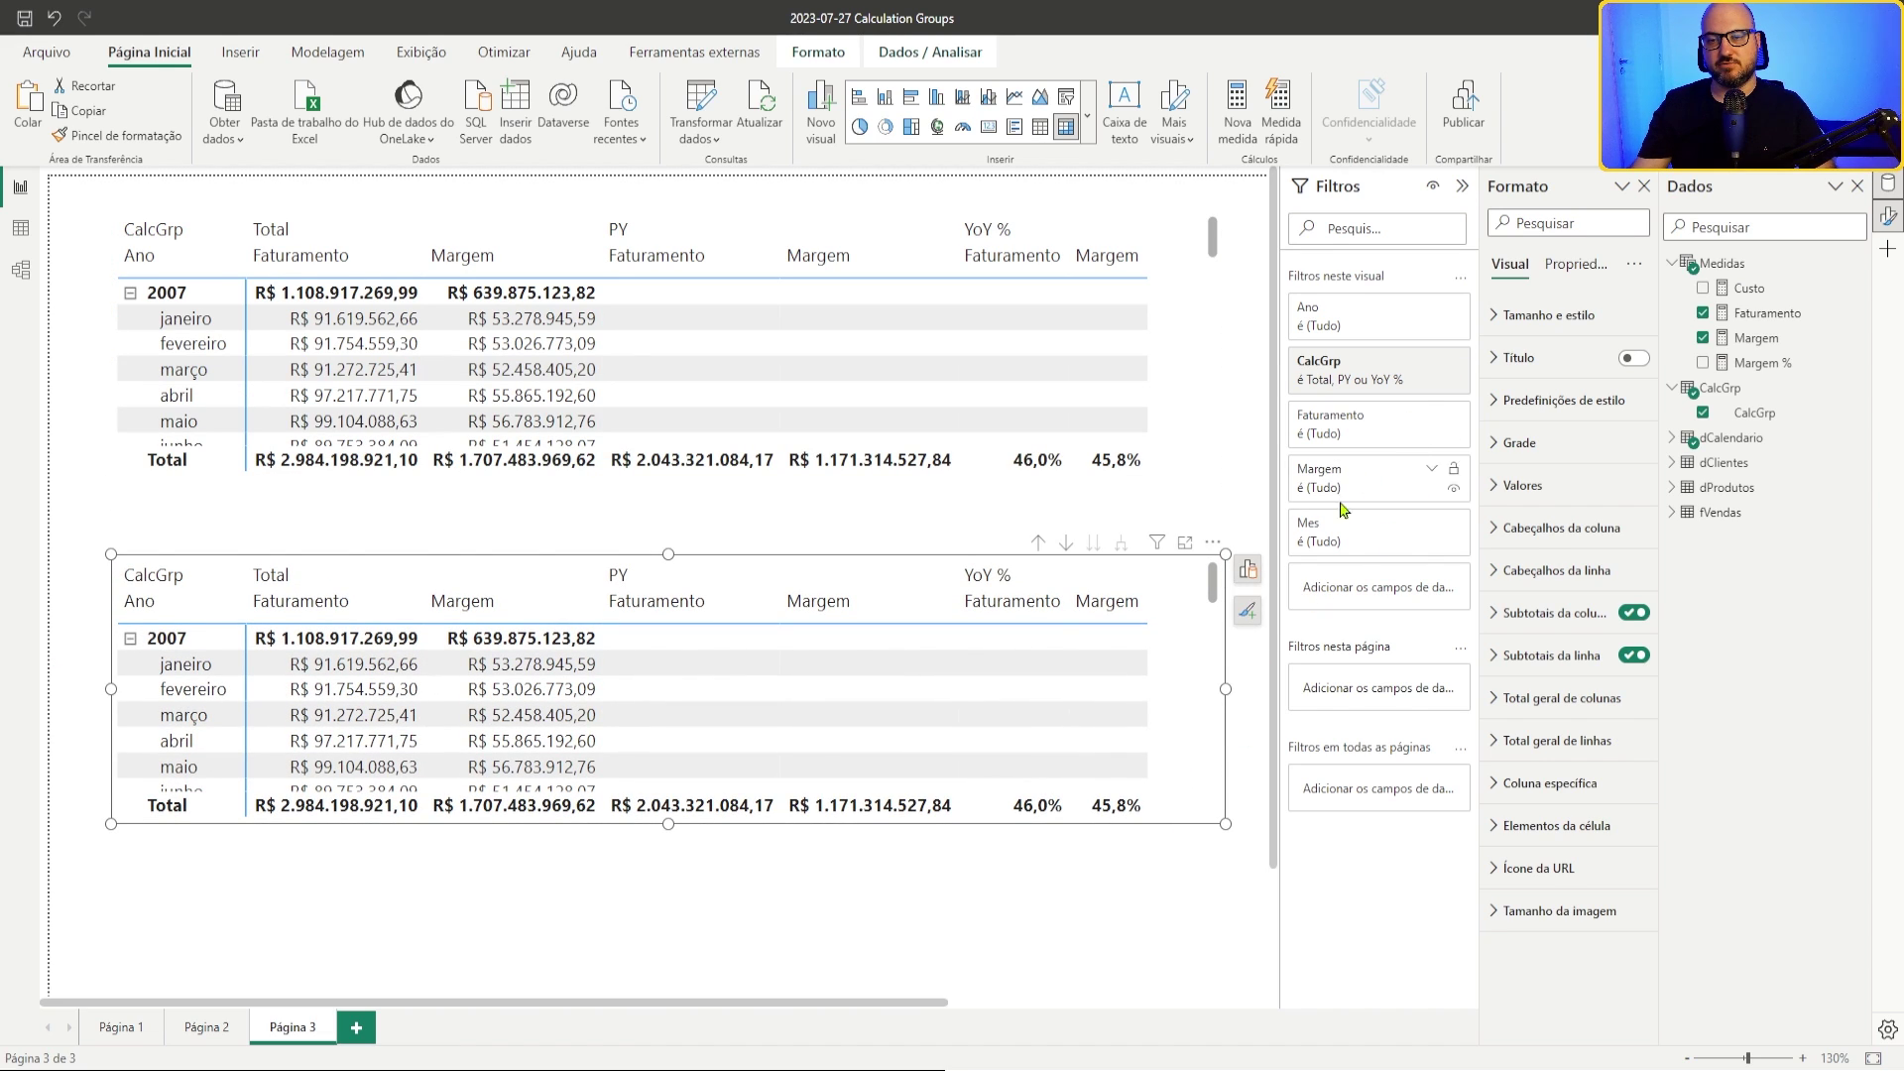
Step: Change the duplicated matrix's CalcGrp filter to YTD only and check the matrix in focus mode
click(1432, 361)
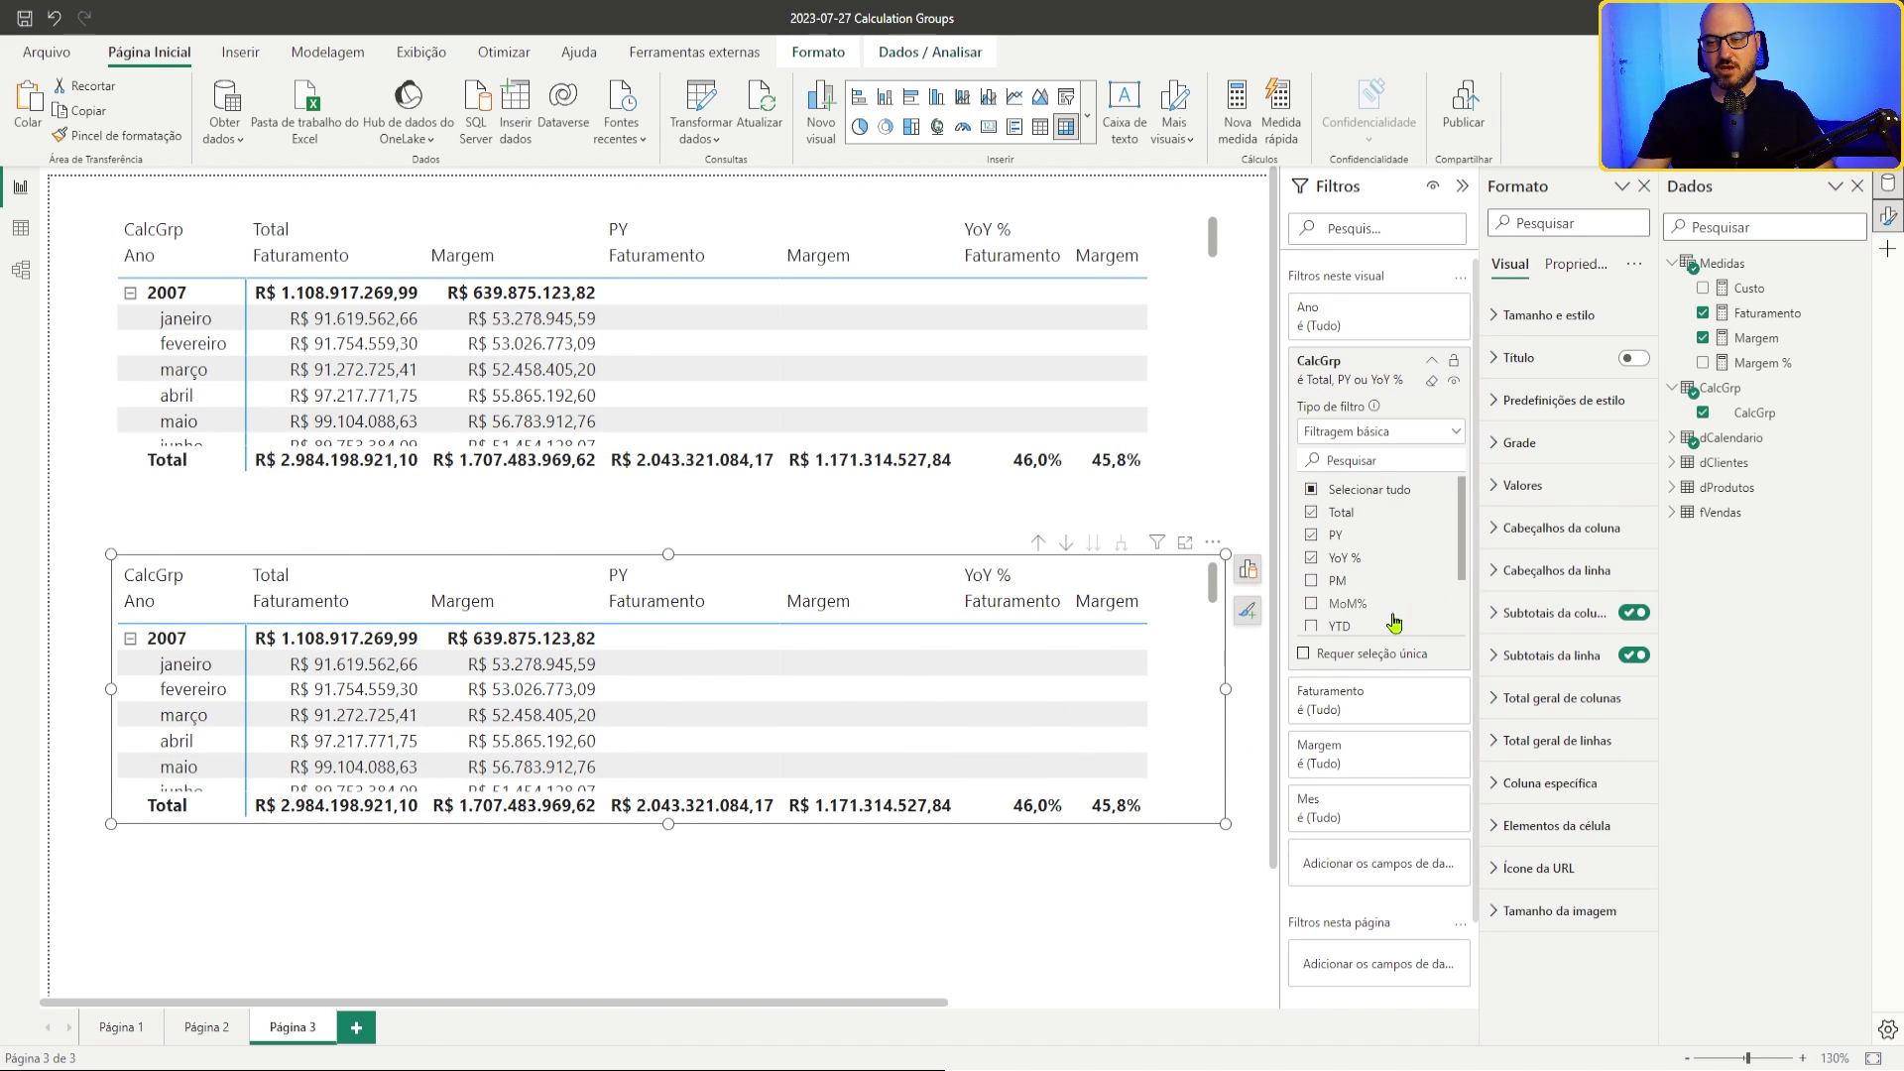
click(1325, 498)
scroll(1363, 567, down, 1)
scroll(1322, 511, up, 1)
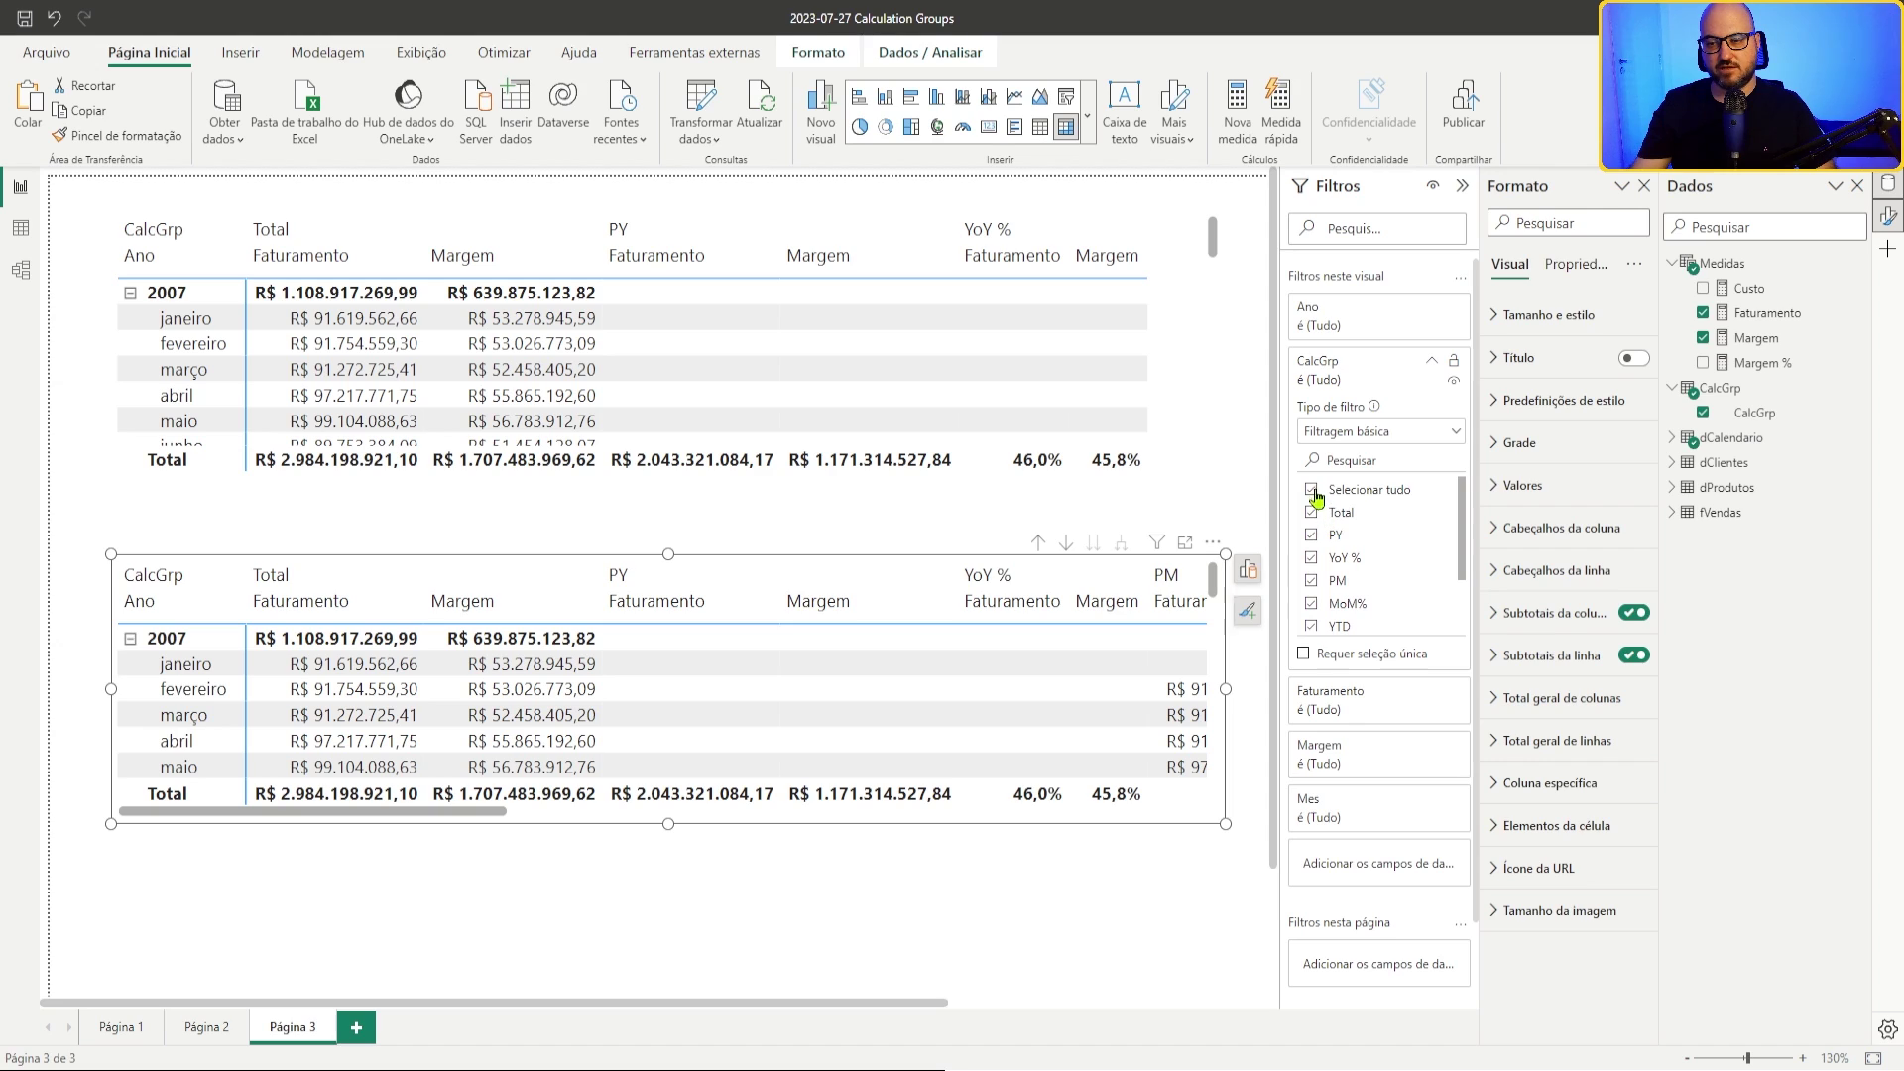
scroll(1333, 548, down, 3)
click(1310, 552)
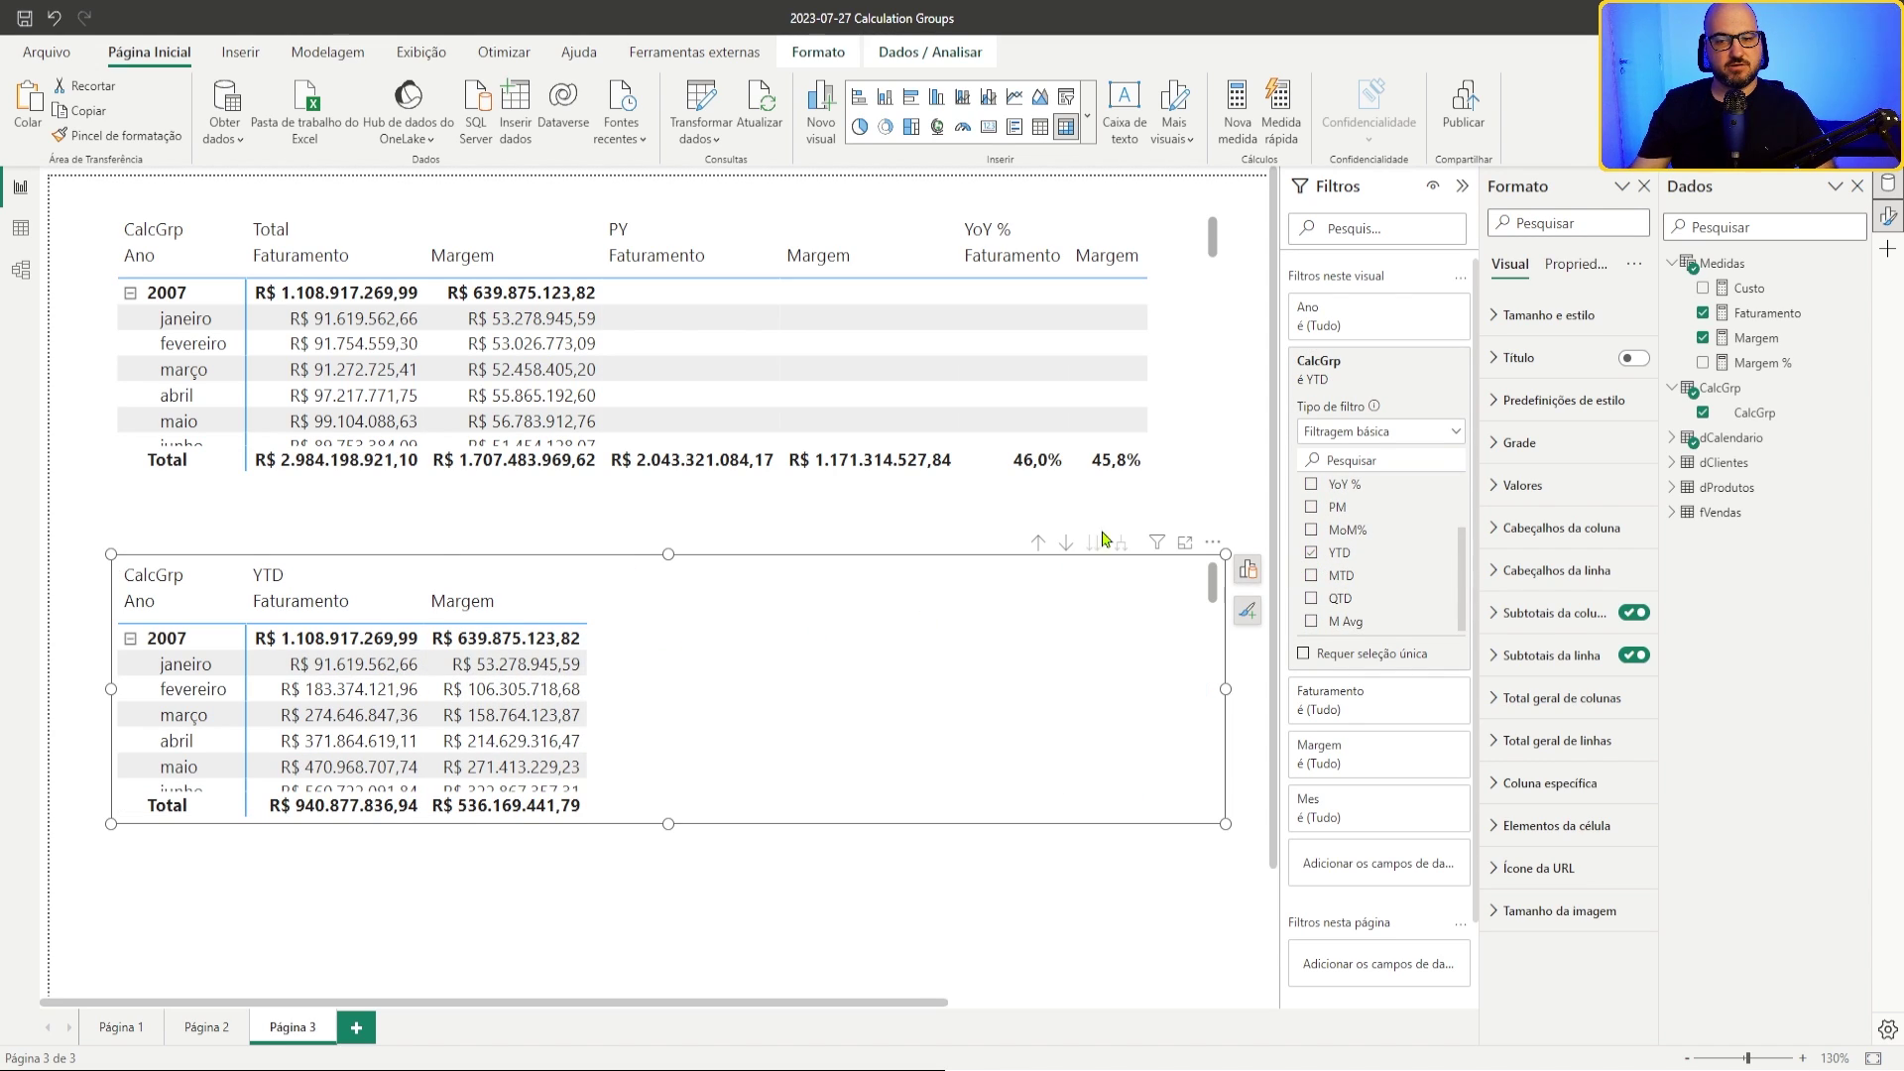
click(1184, 544)
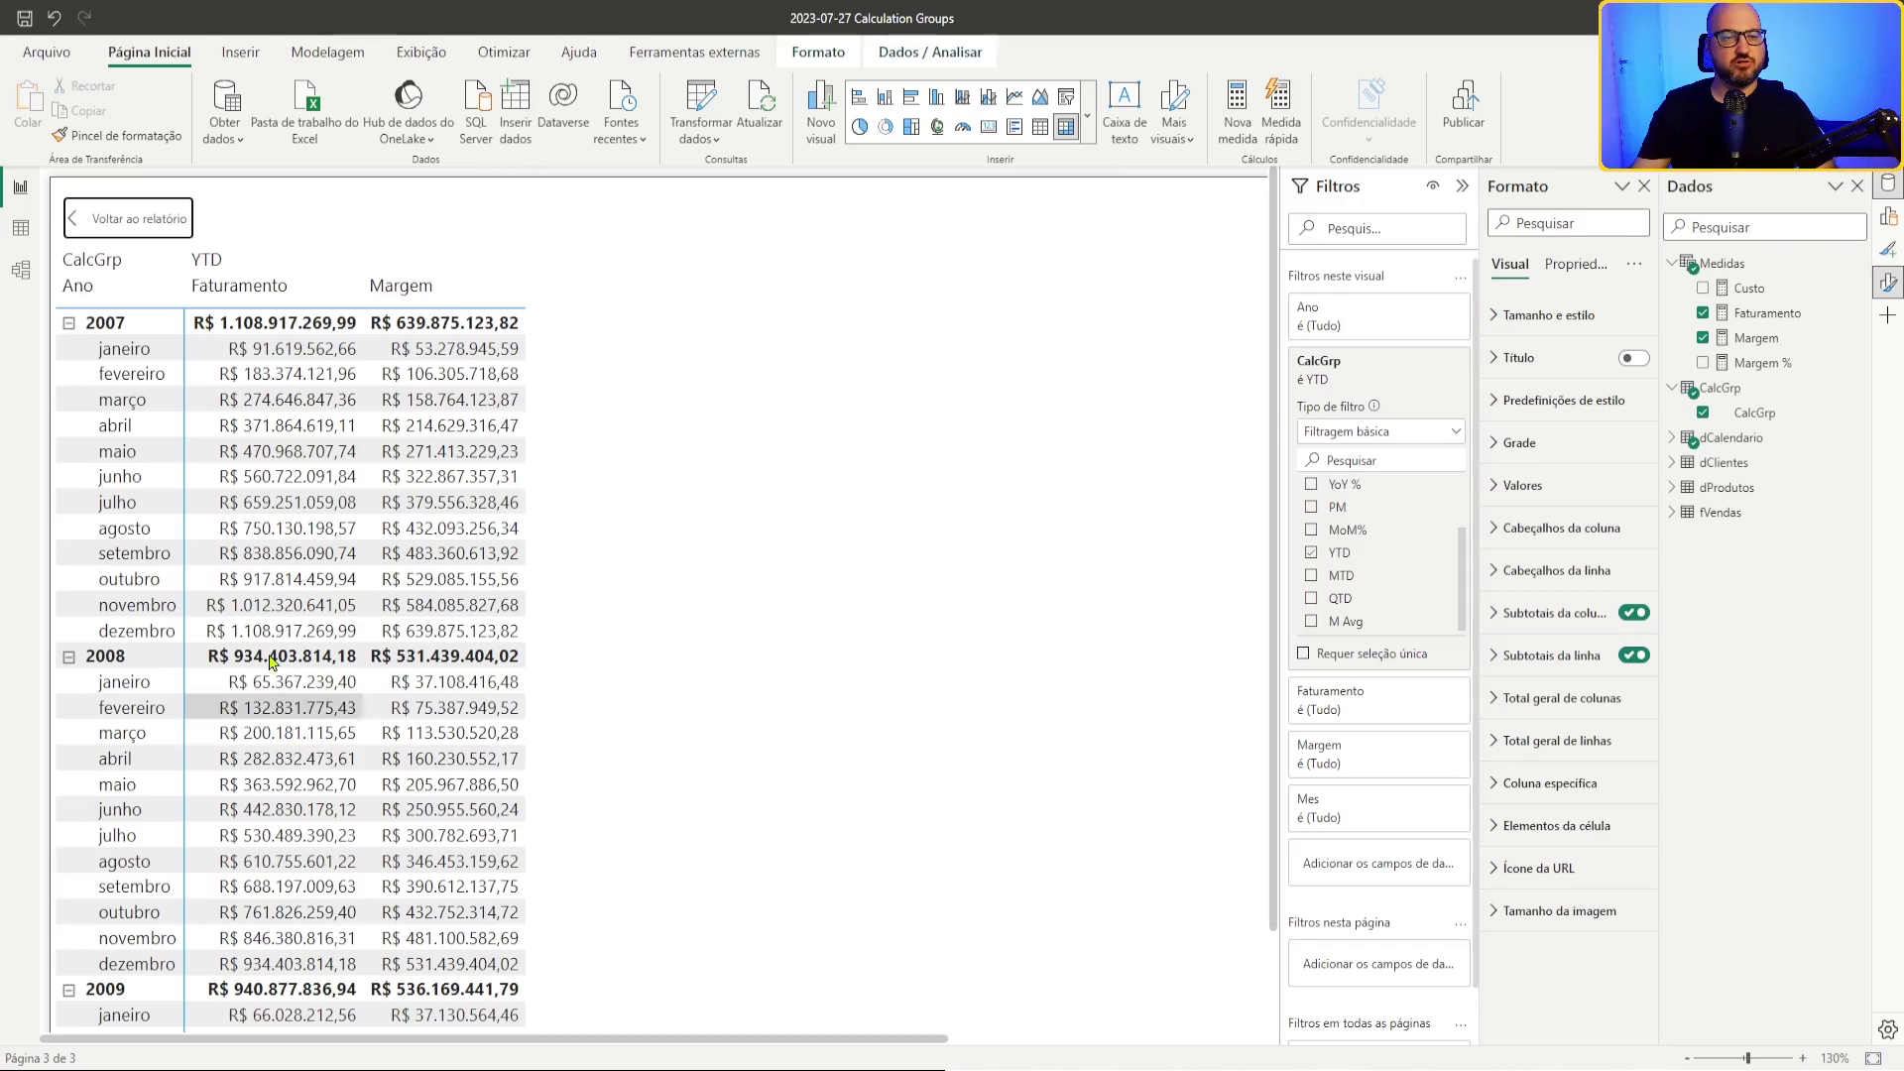
key(Escape)
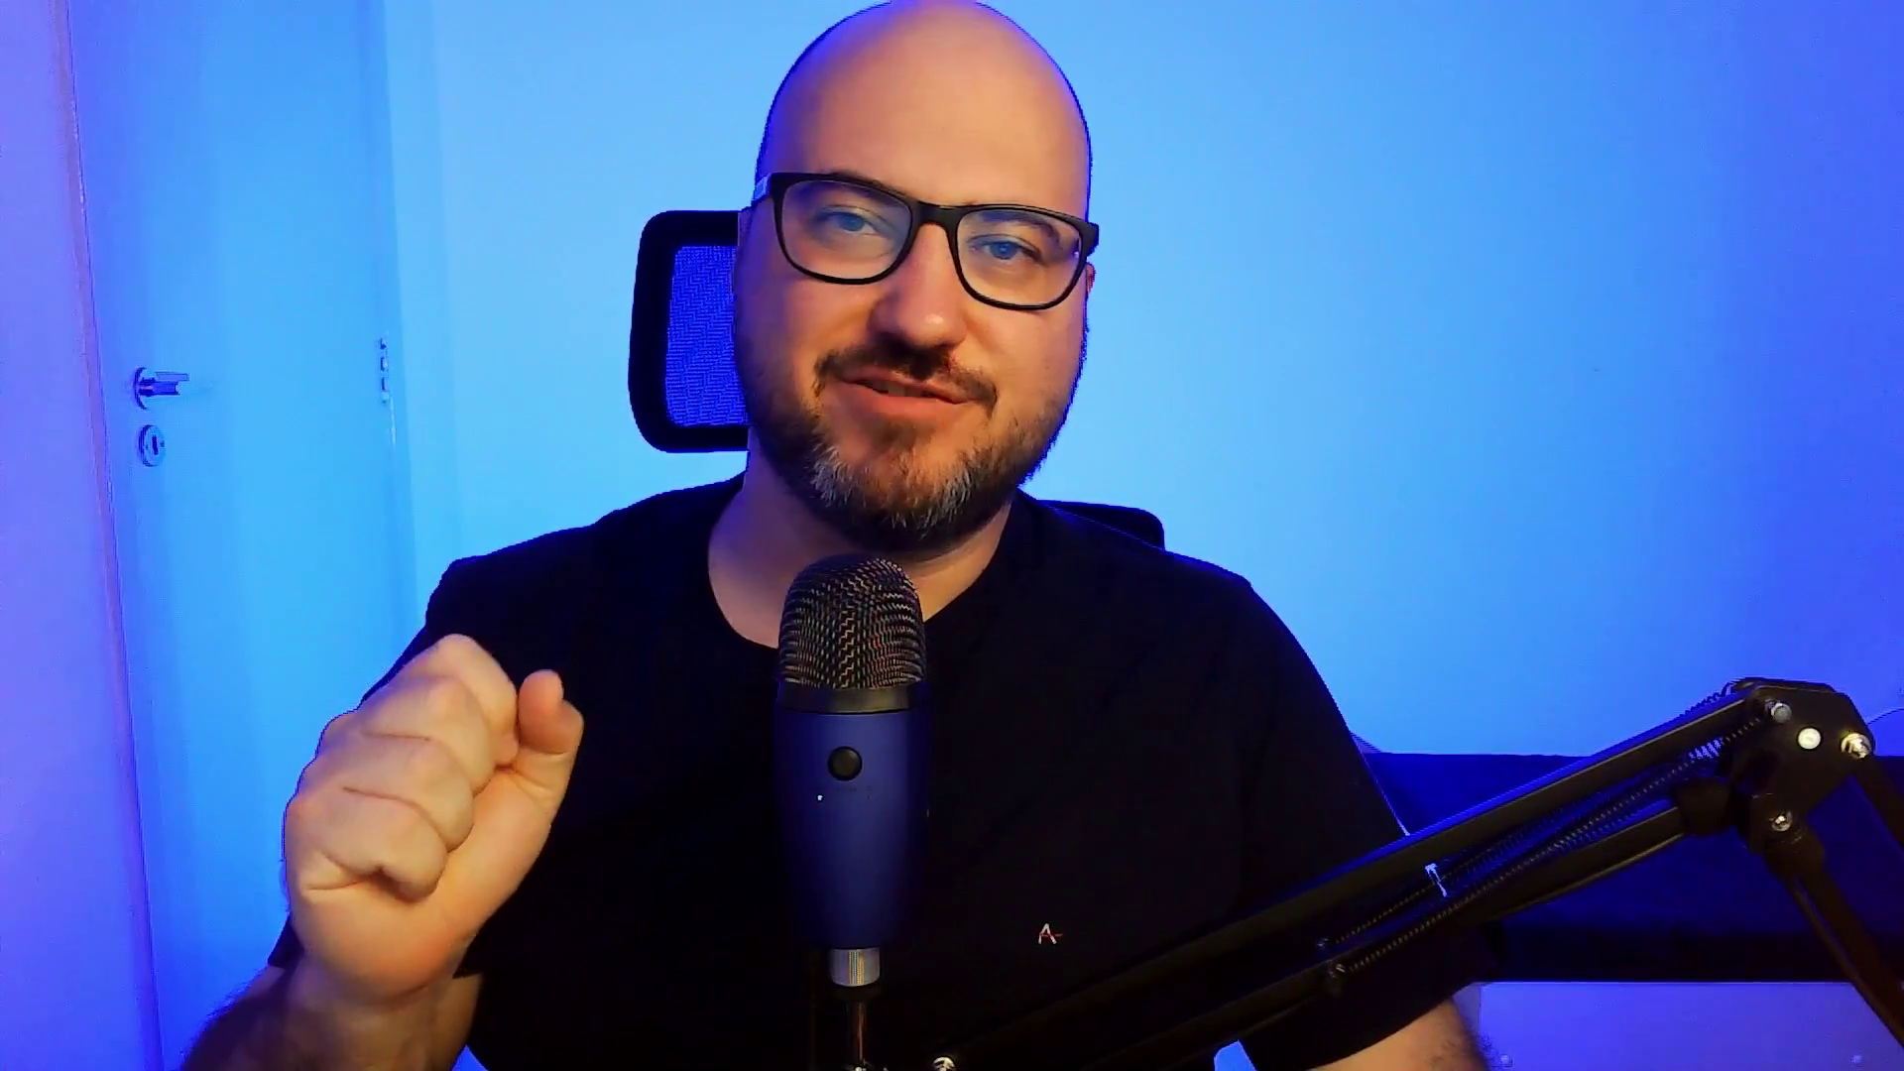
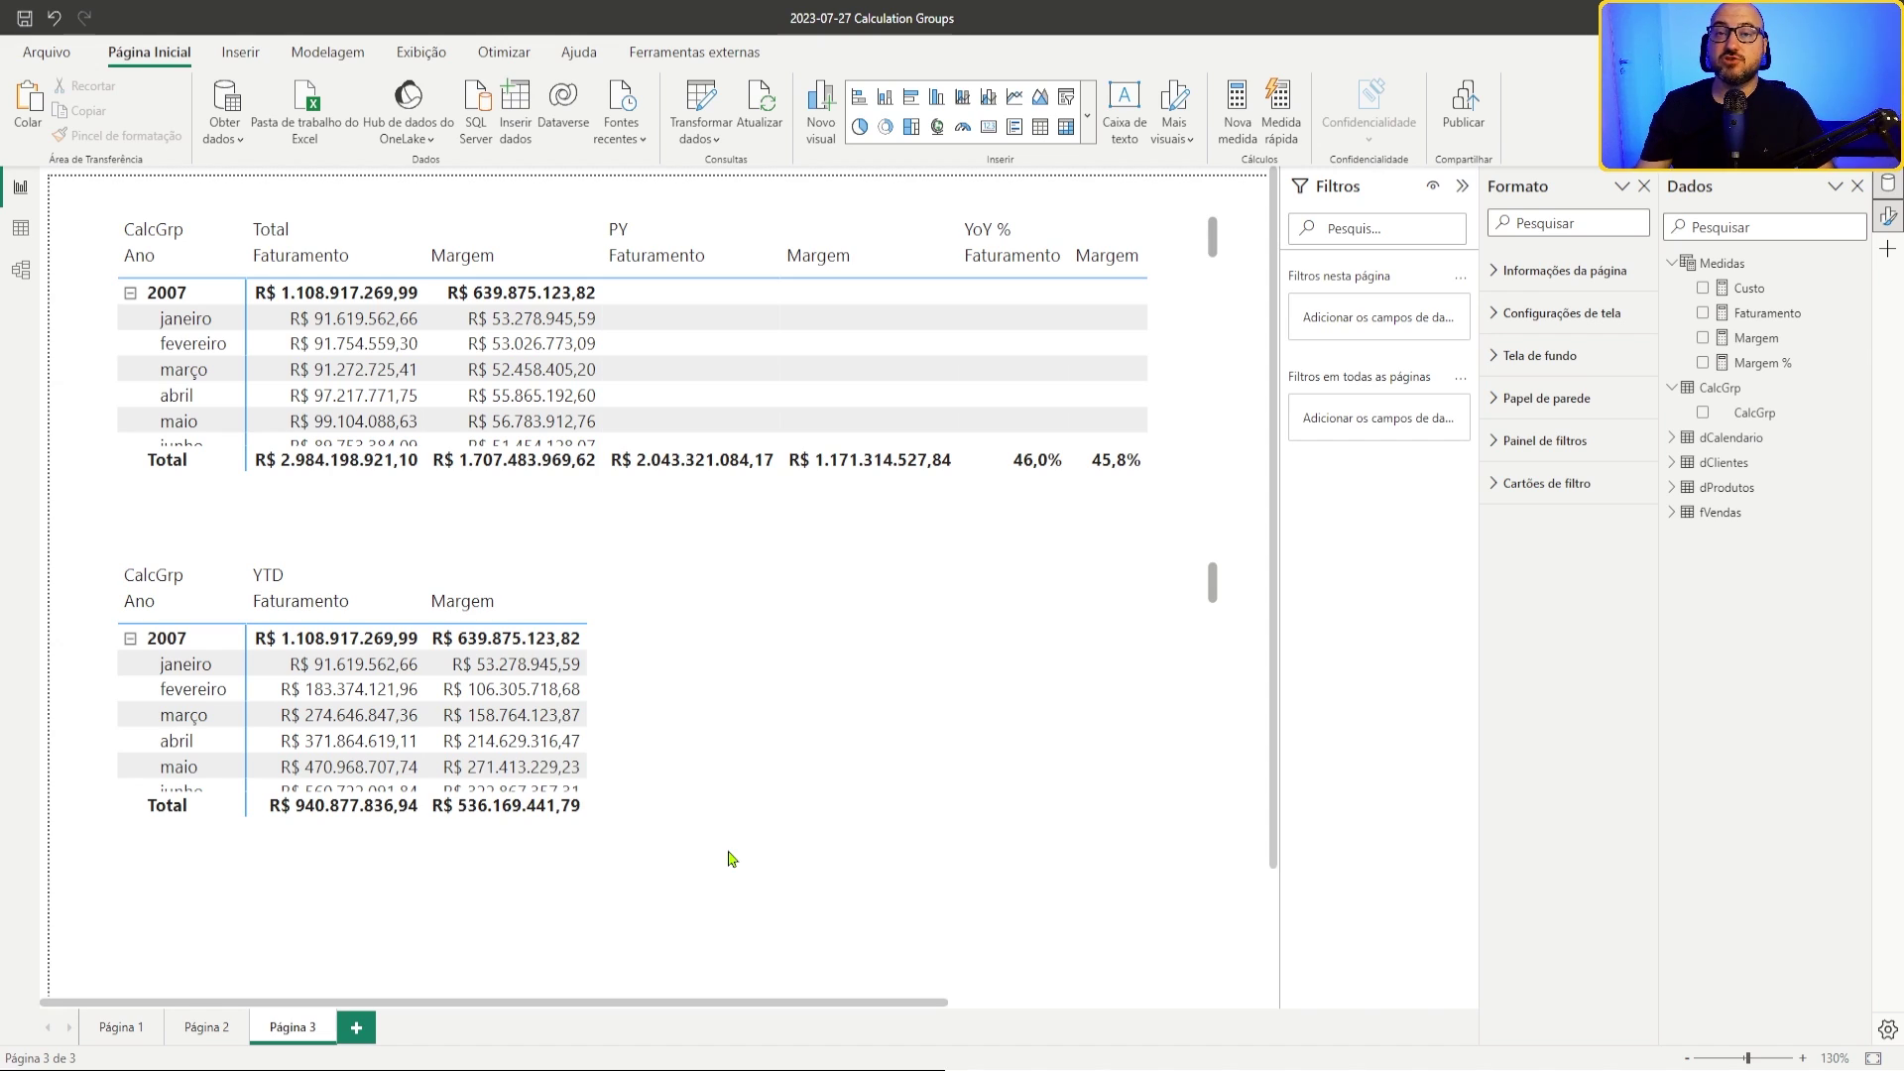
Step: Add a new report page with a clustered column chart of Faturamento by MesAb, leaving room above it
click(358, 1030)
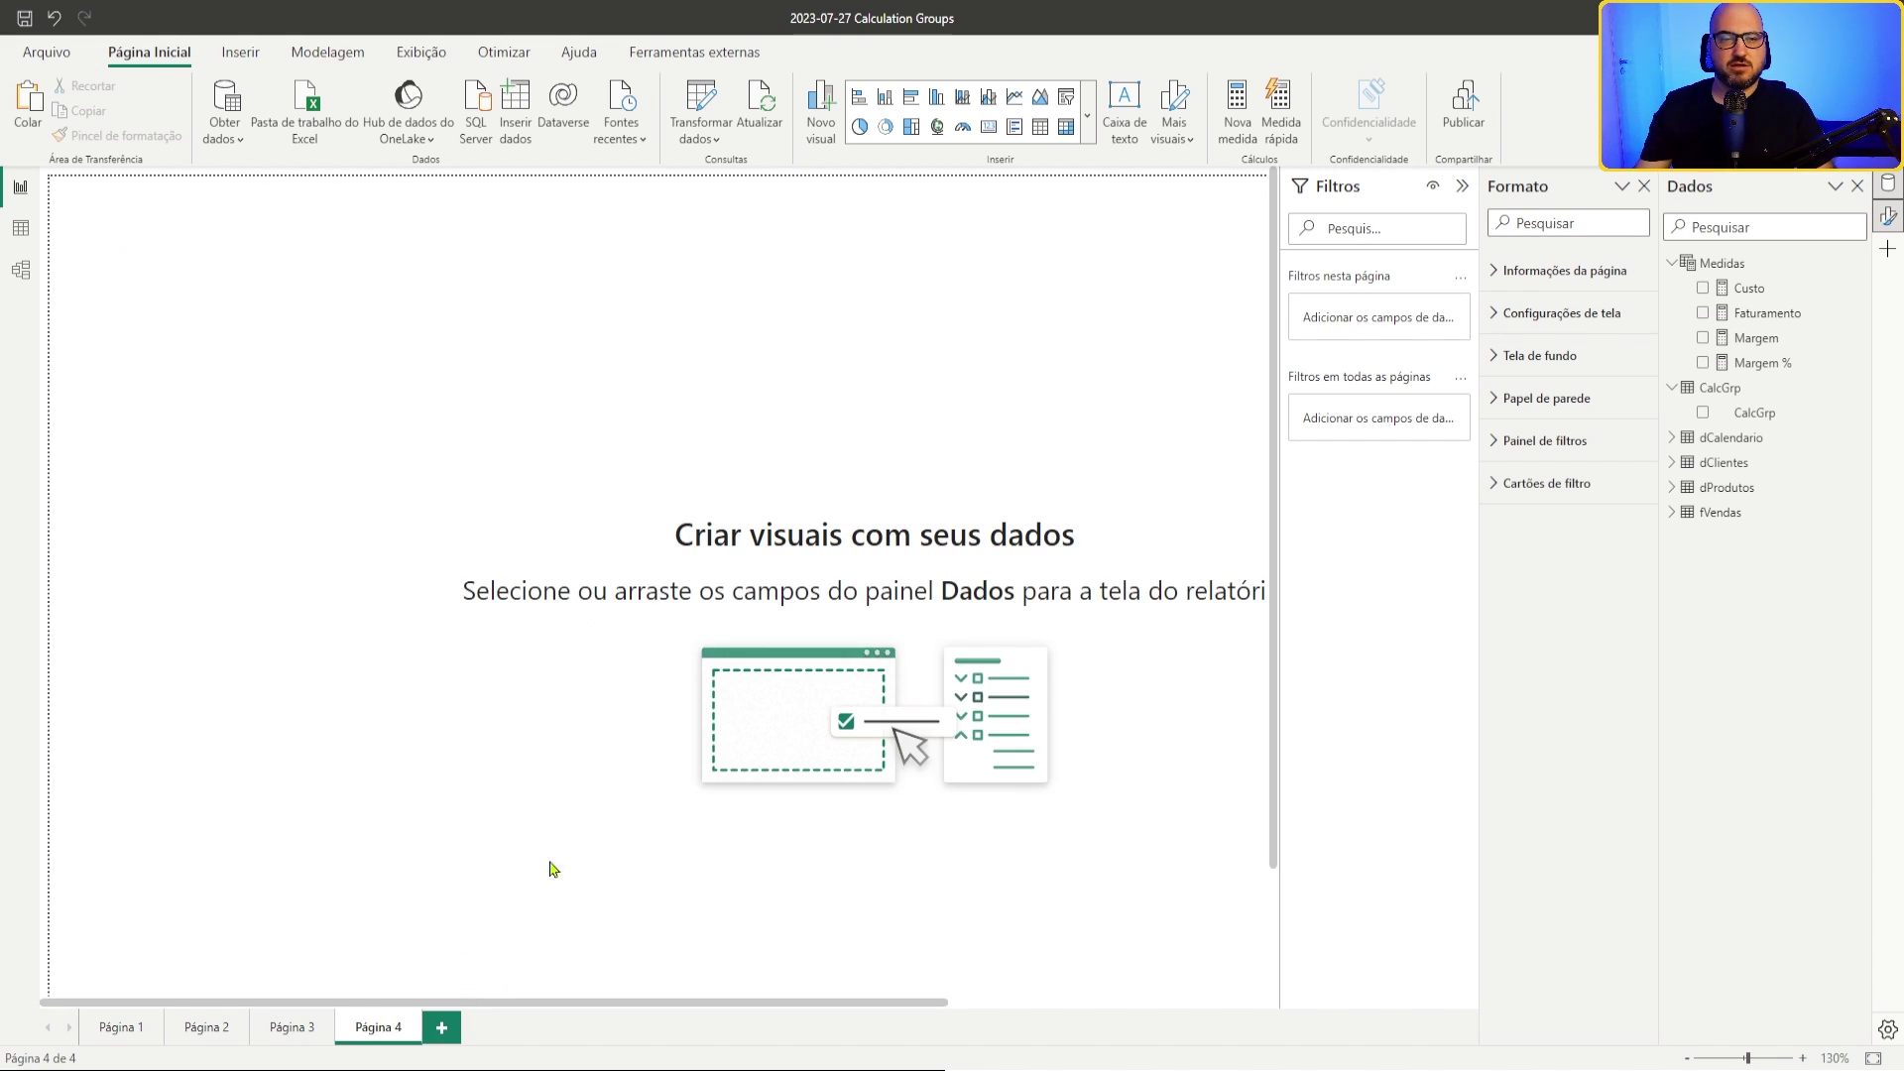
click(936, 96)
drag(394, 551, 1113, 633)
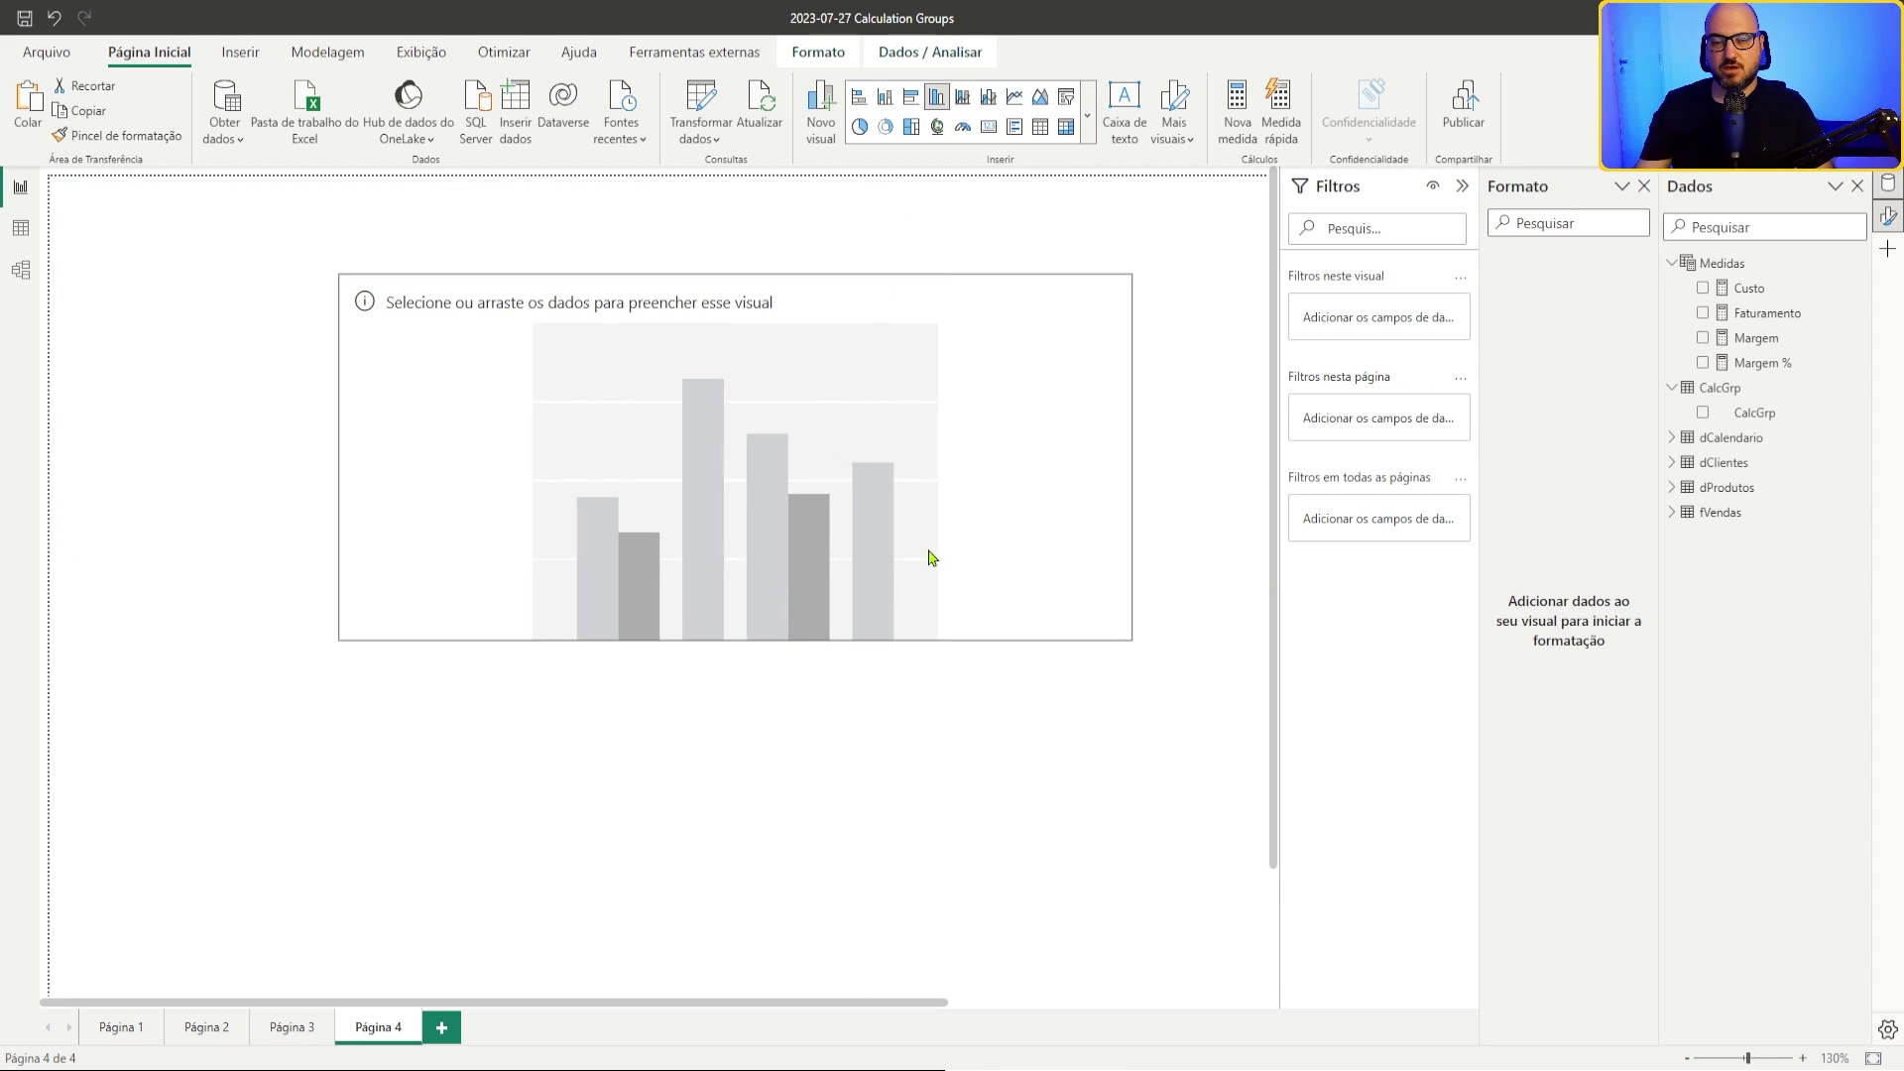
click(1711, 314)
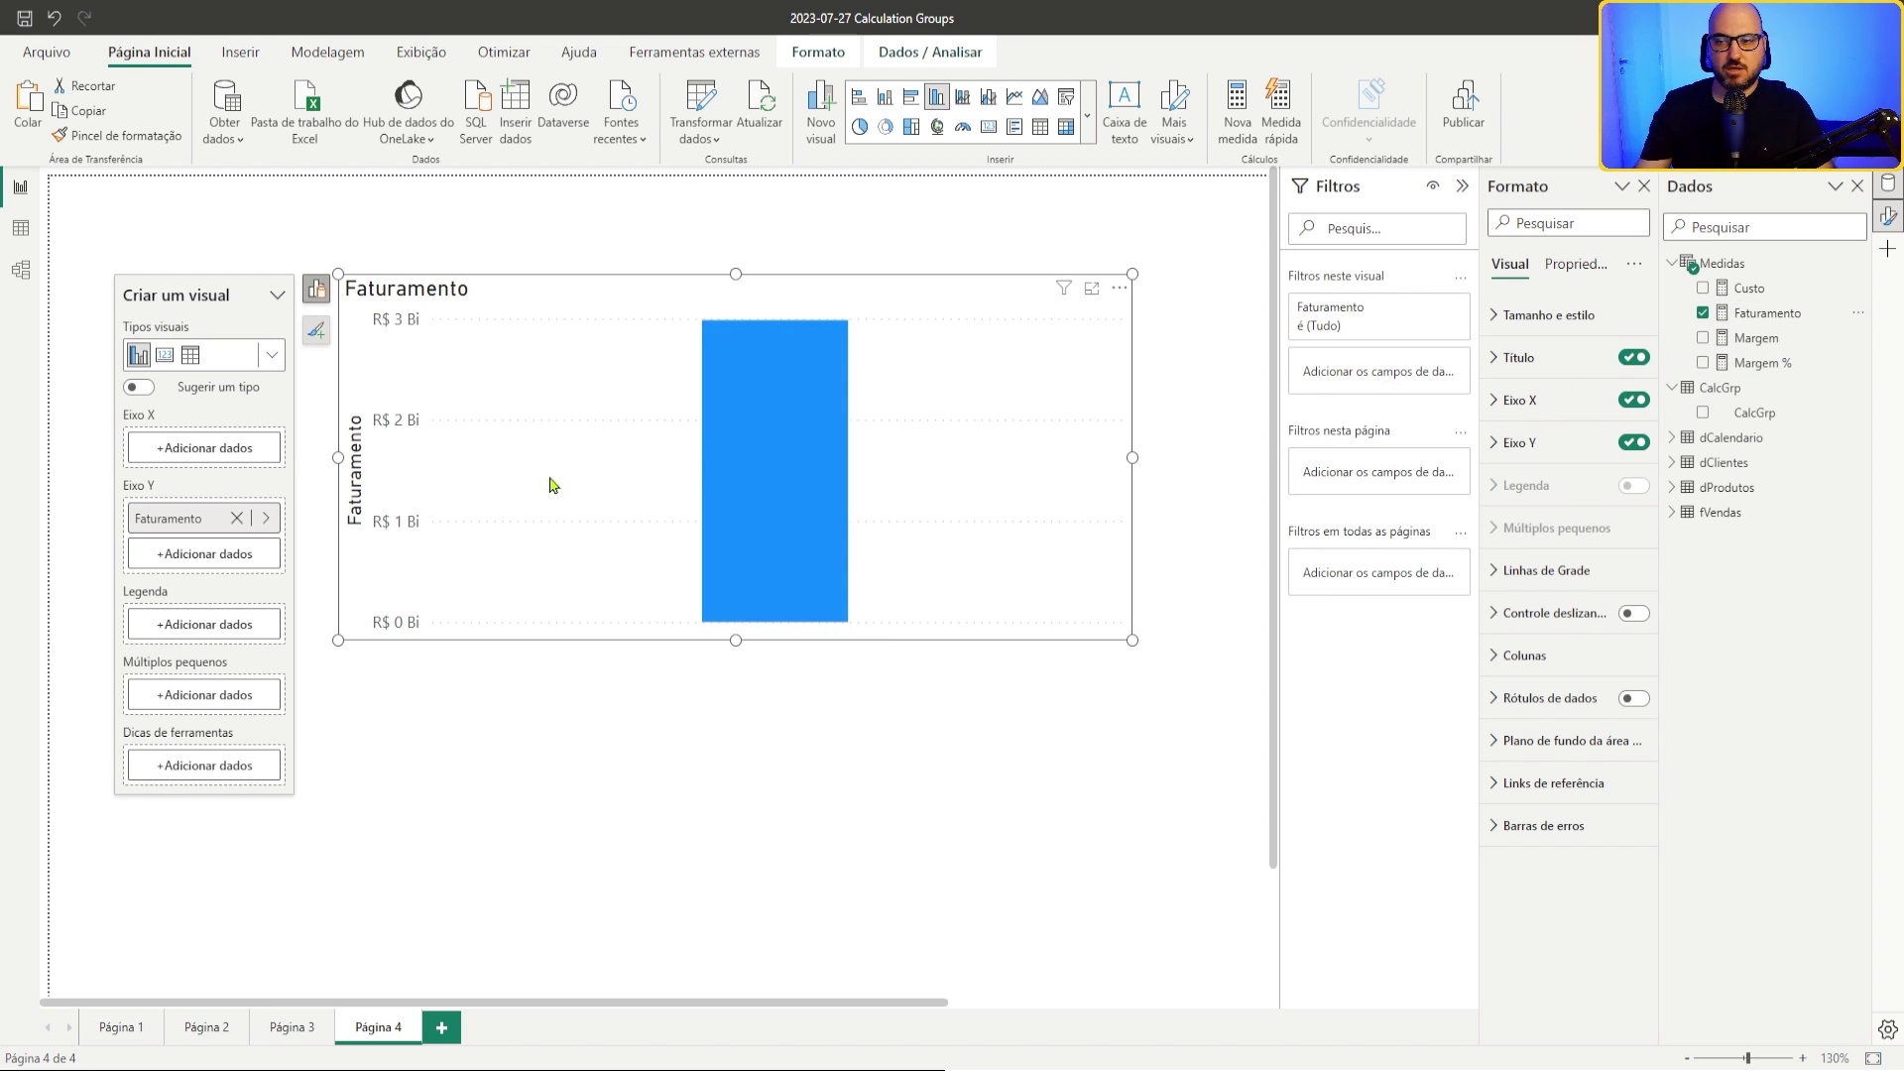
click(1673, 439)
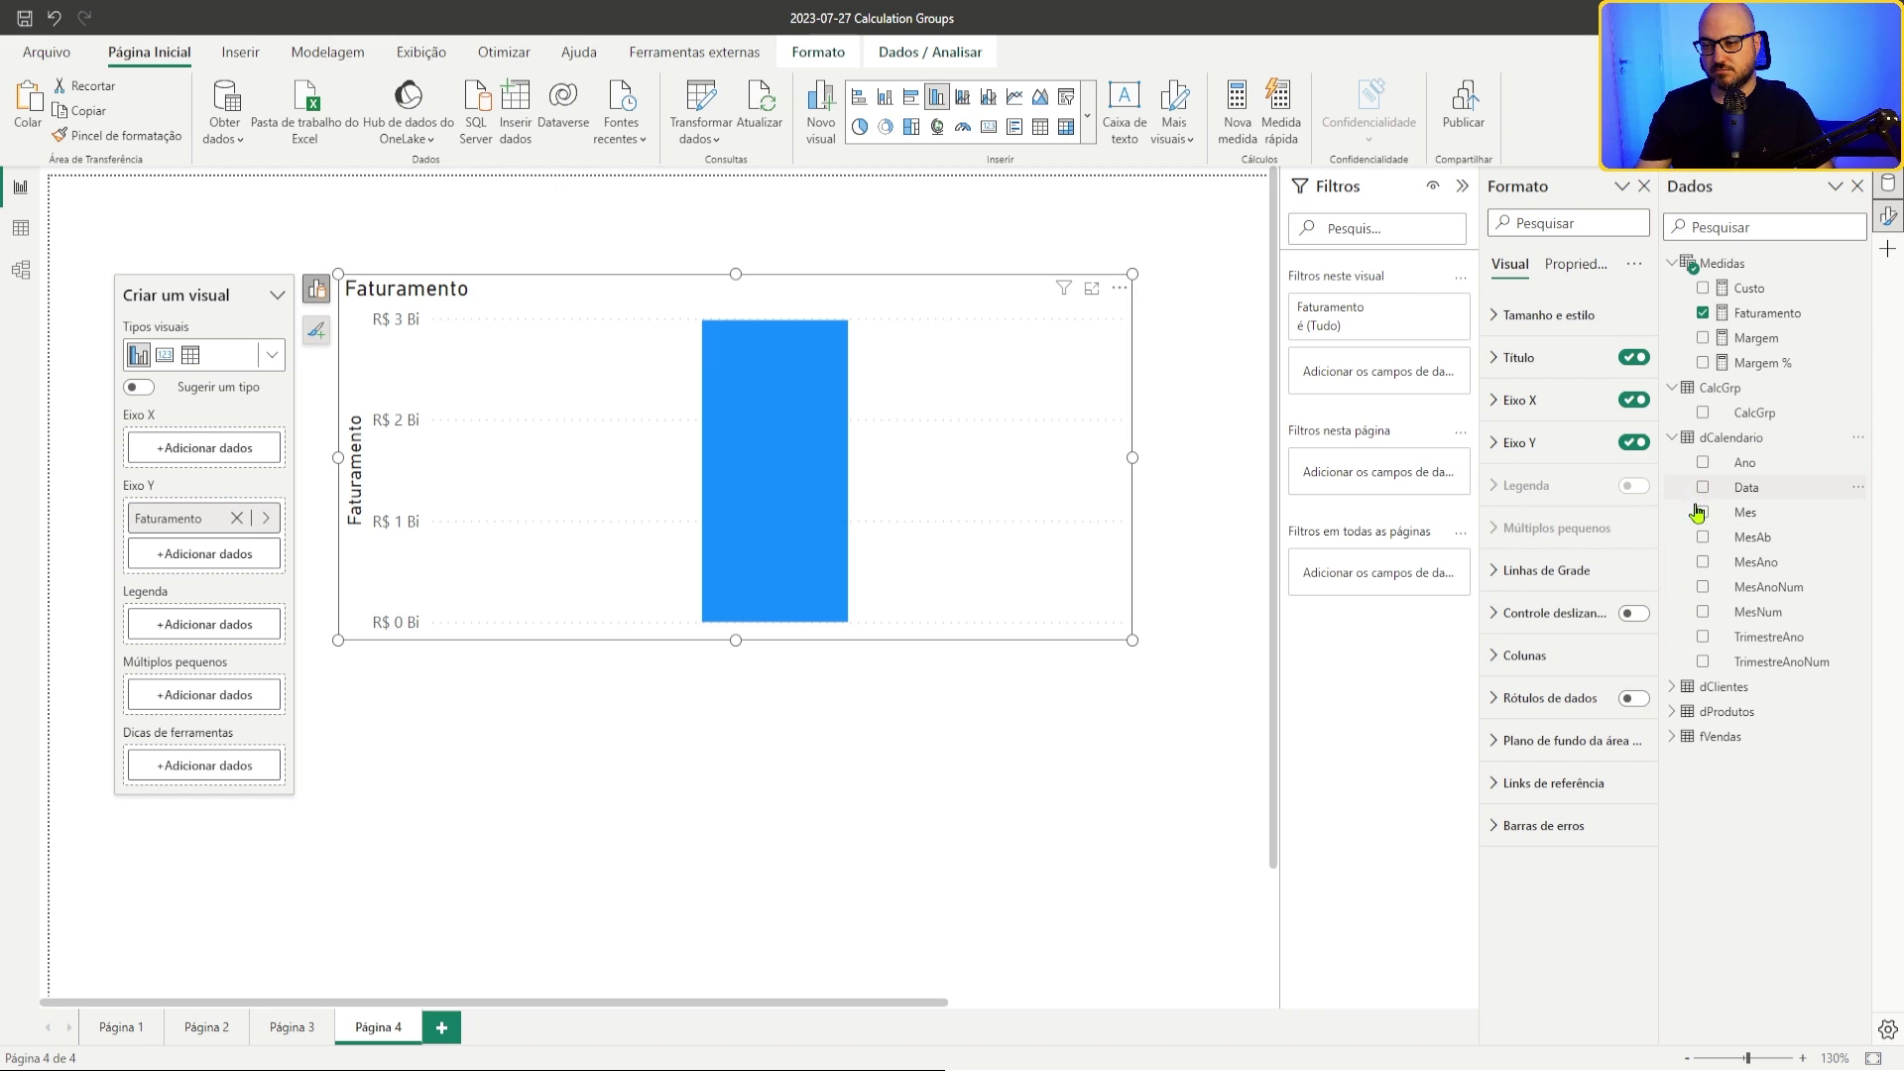
click(1702, 538)
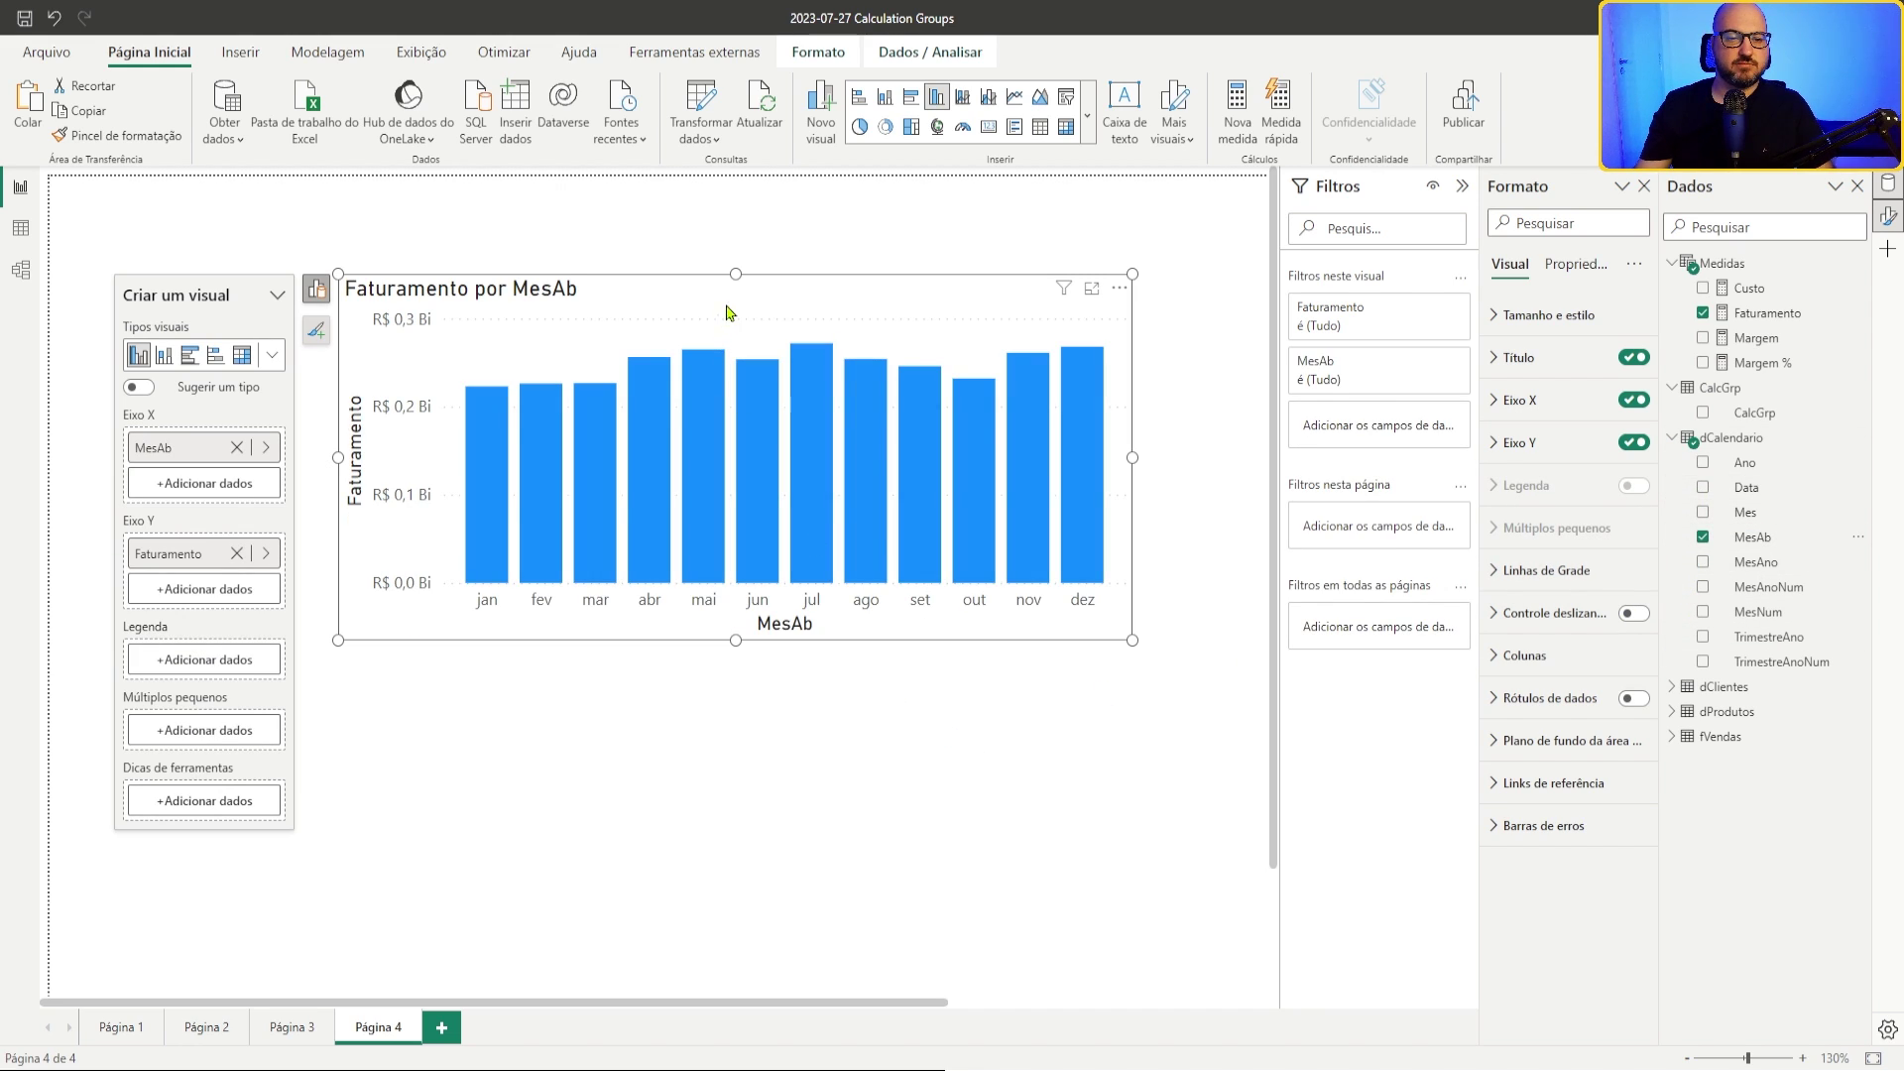
click(752, 266)
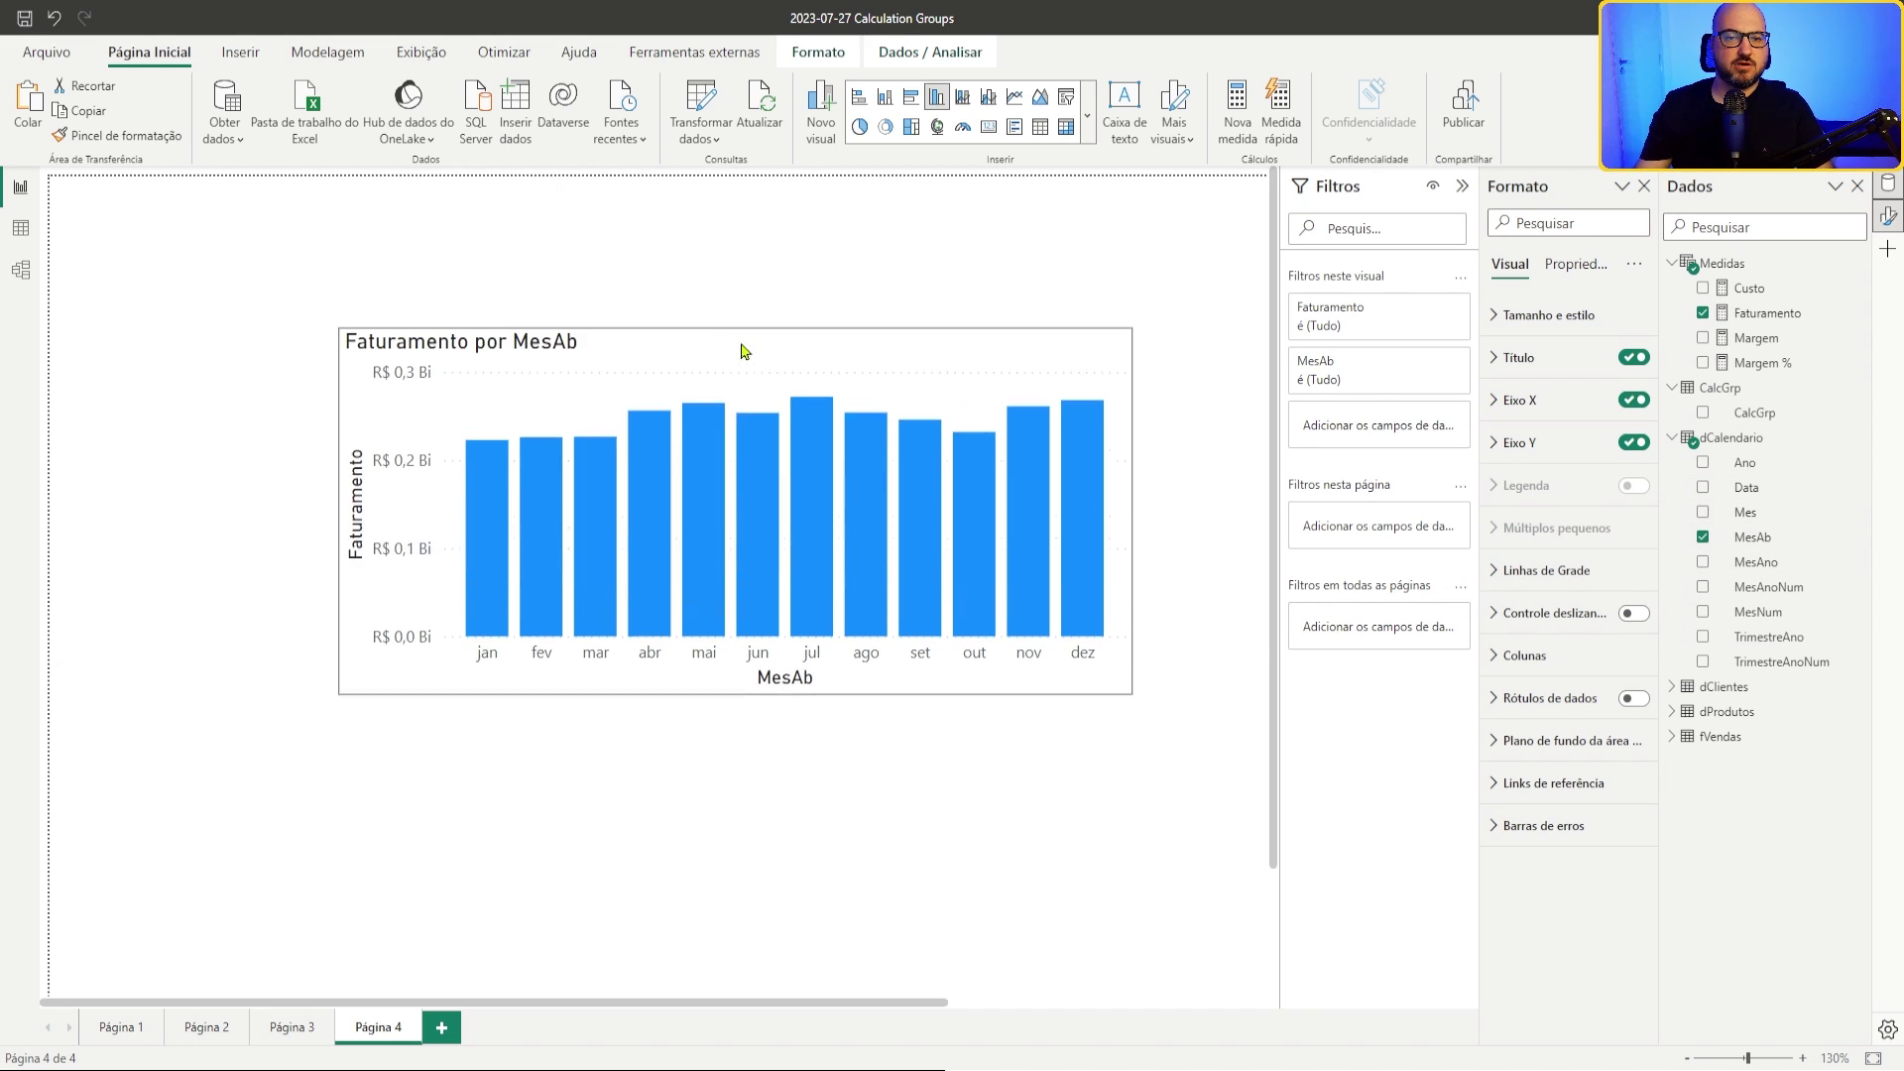
Step: Add a slicer on the Ano field above the column chart and set its style to Suspenso
click(1066, 97)
drag(456, 740, 1023, 260)
drag(1711, 474, 1702, 472)
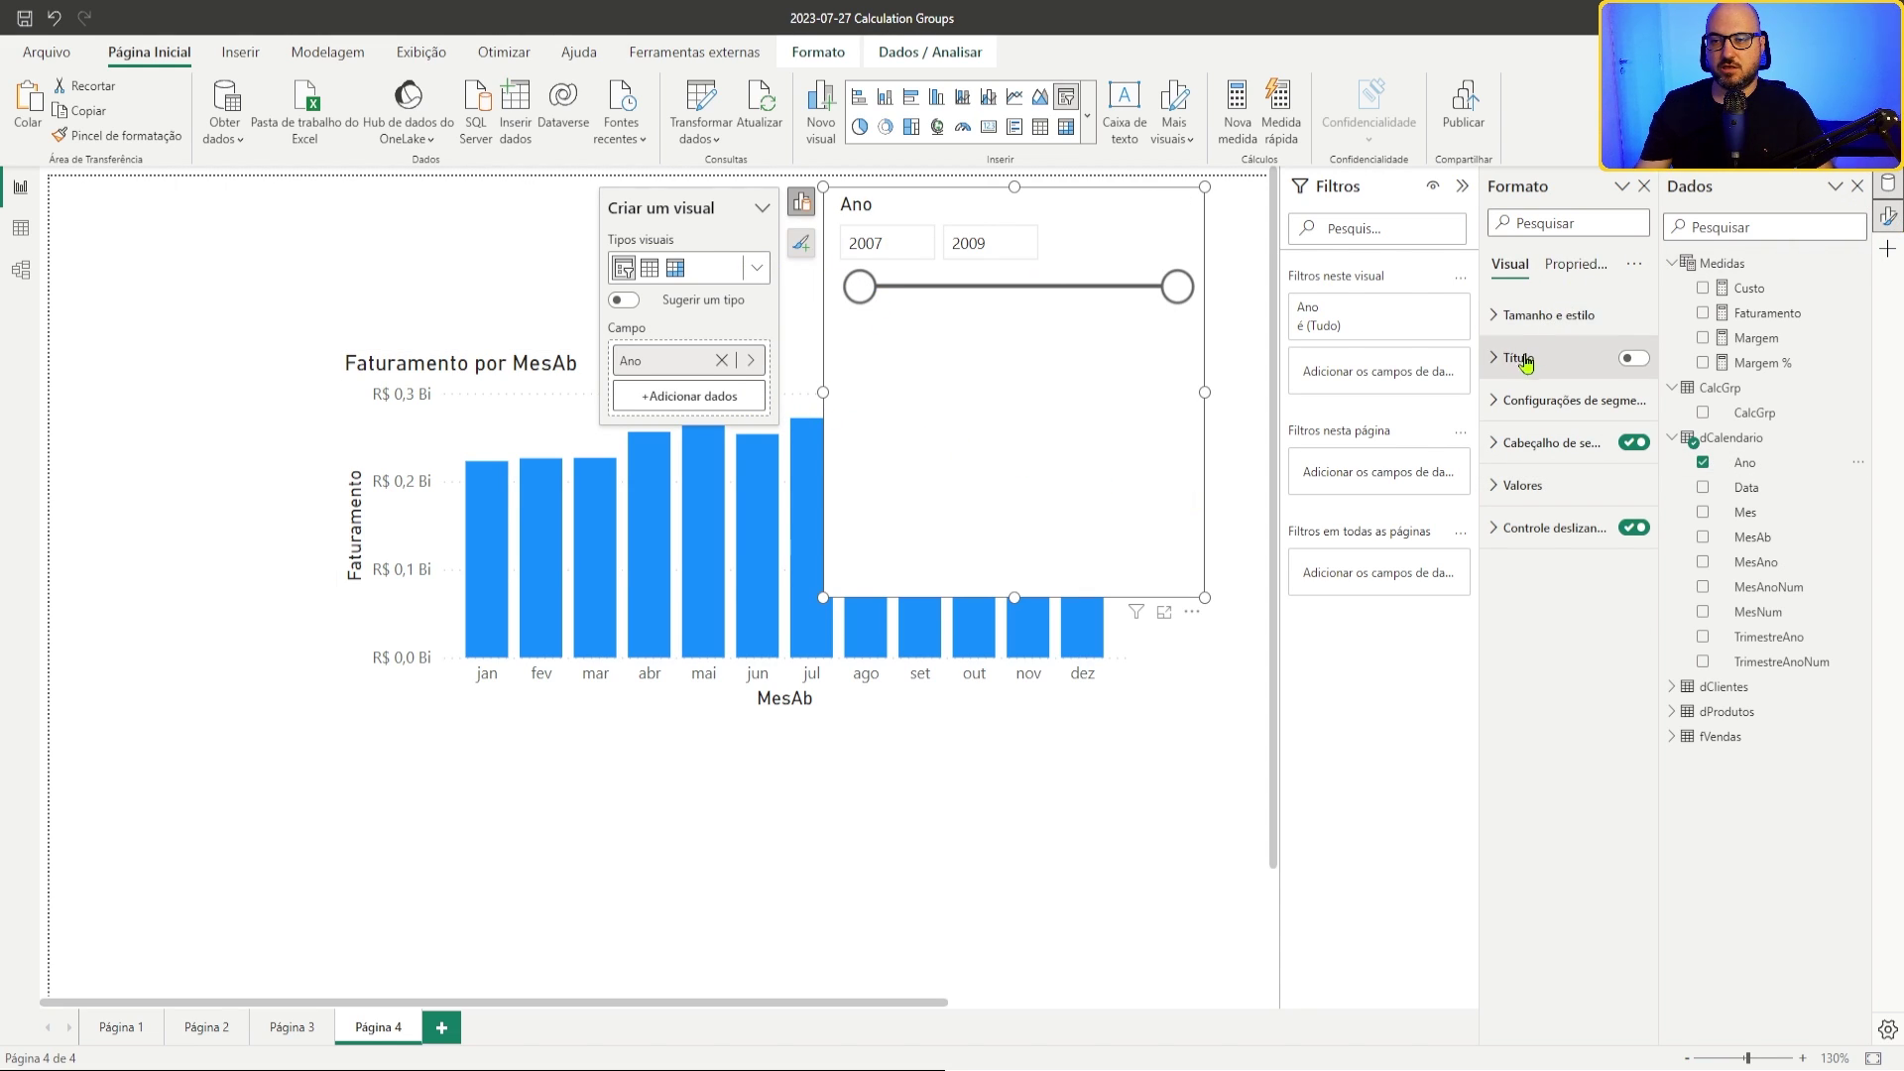
click(1574, 400)
click(1578, 508)
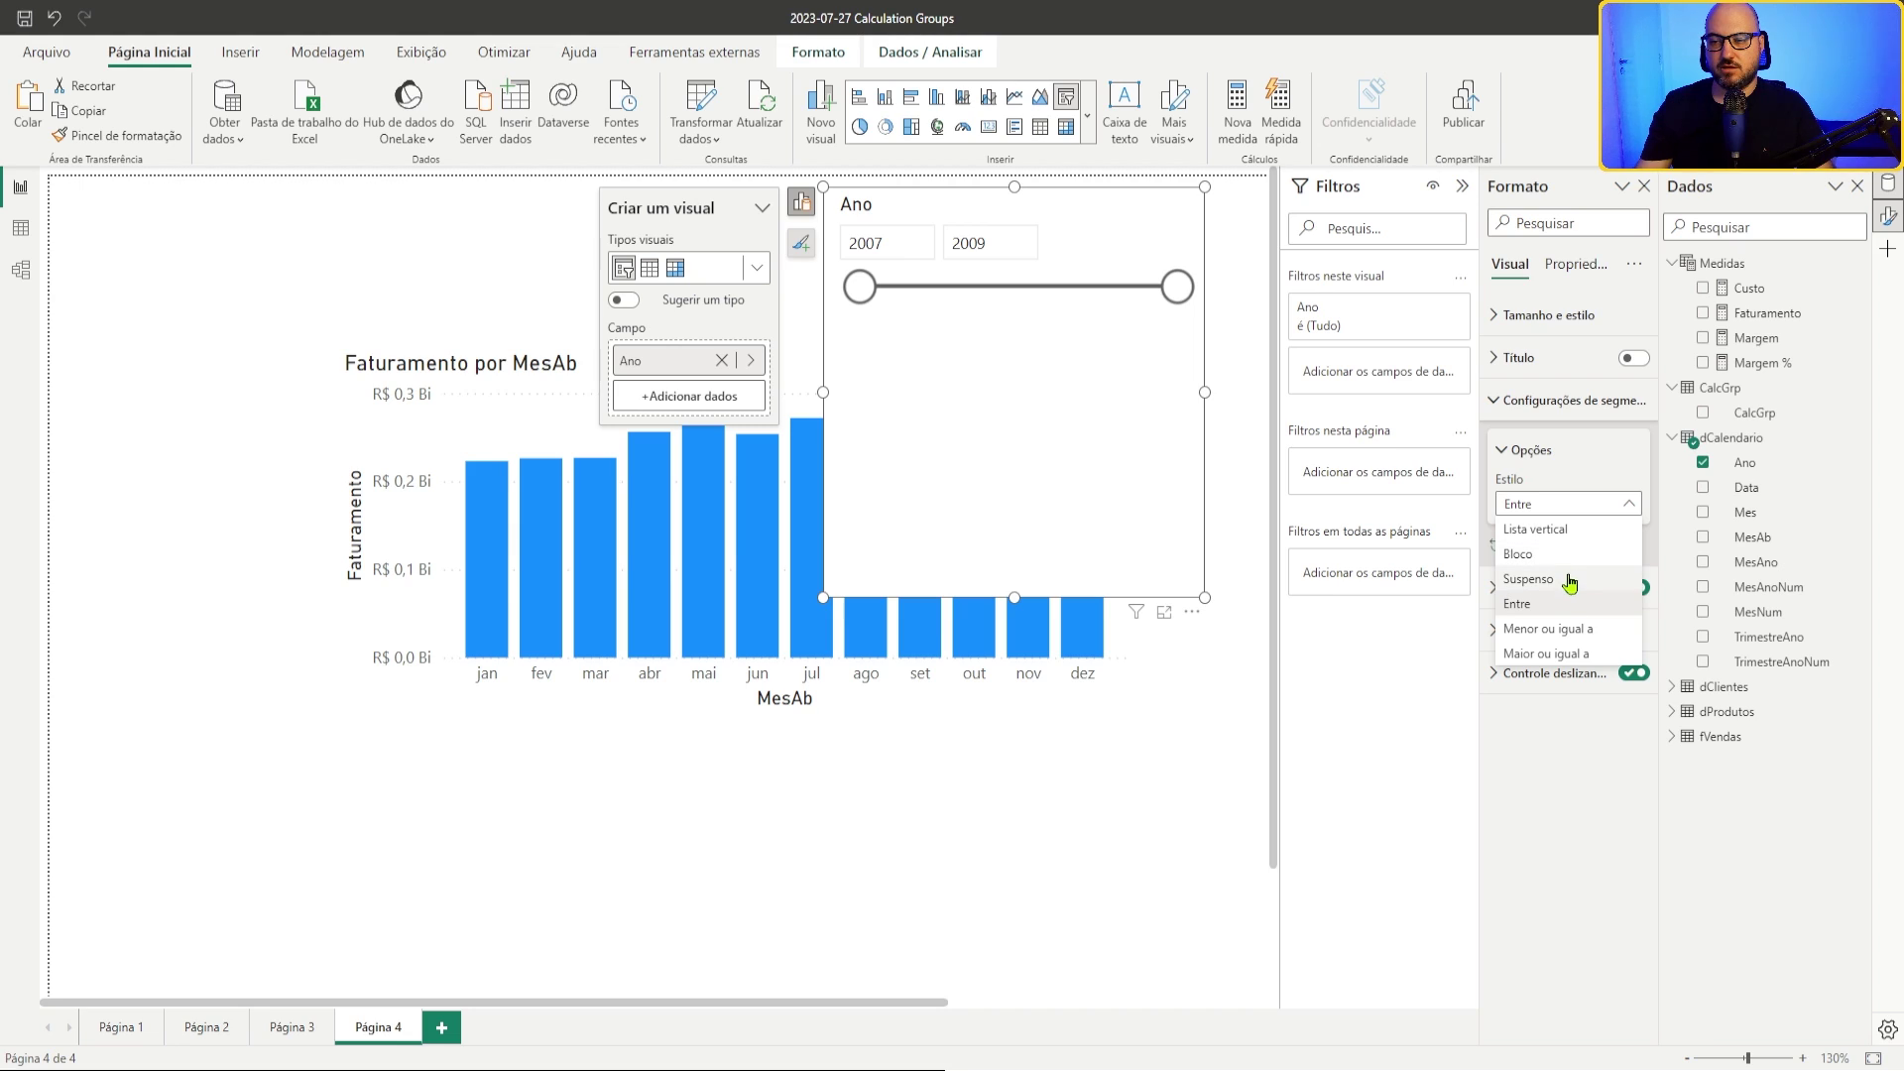
click(1571, 580)
Step: Select 2008 in the Ano slicer and shrink the slicer's height so it clears the column chart
click(1044, 262)
click(902, 323)
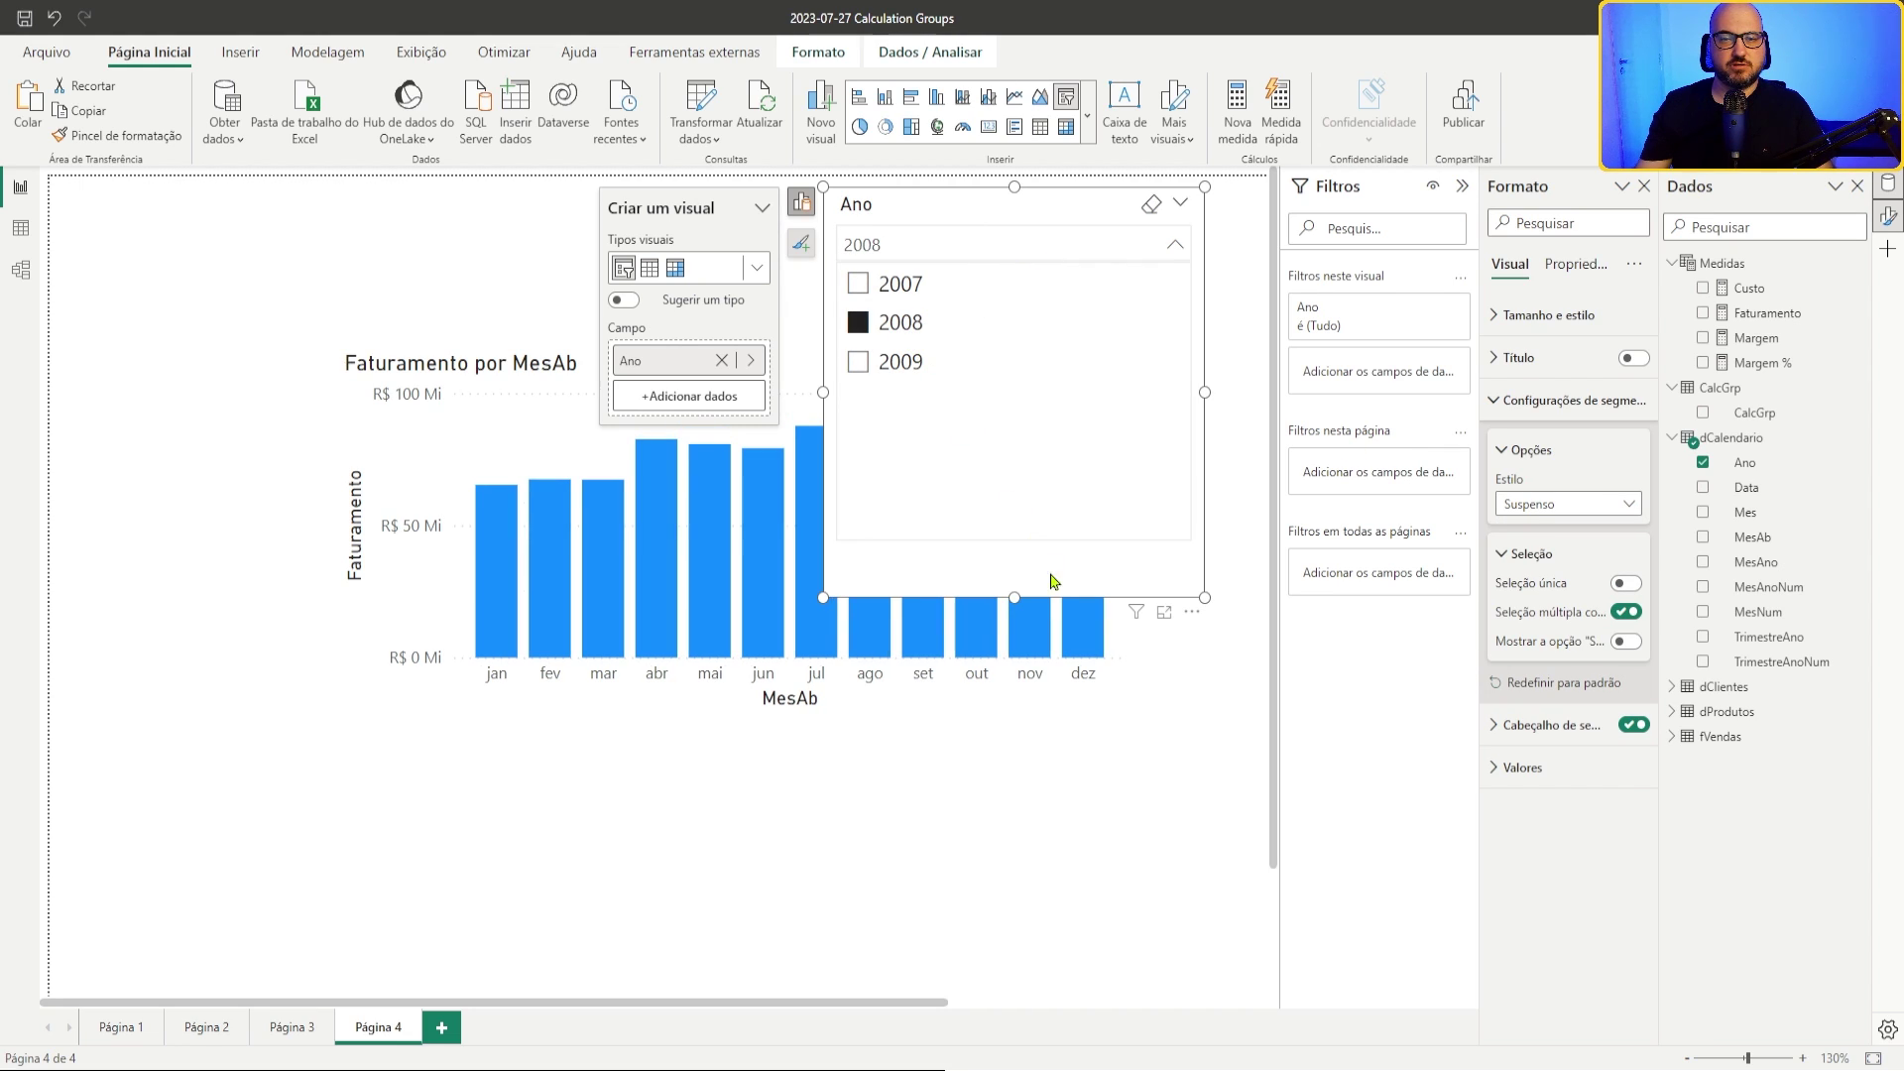
drag(1013, 597, 1013, 294)
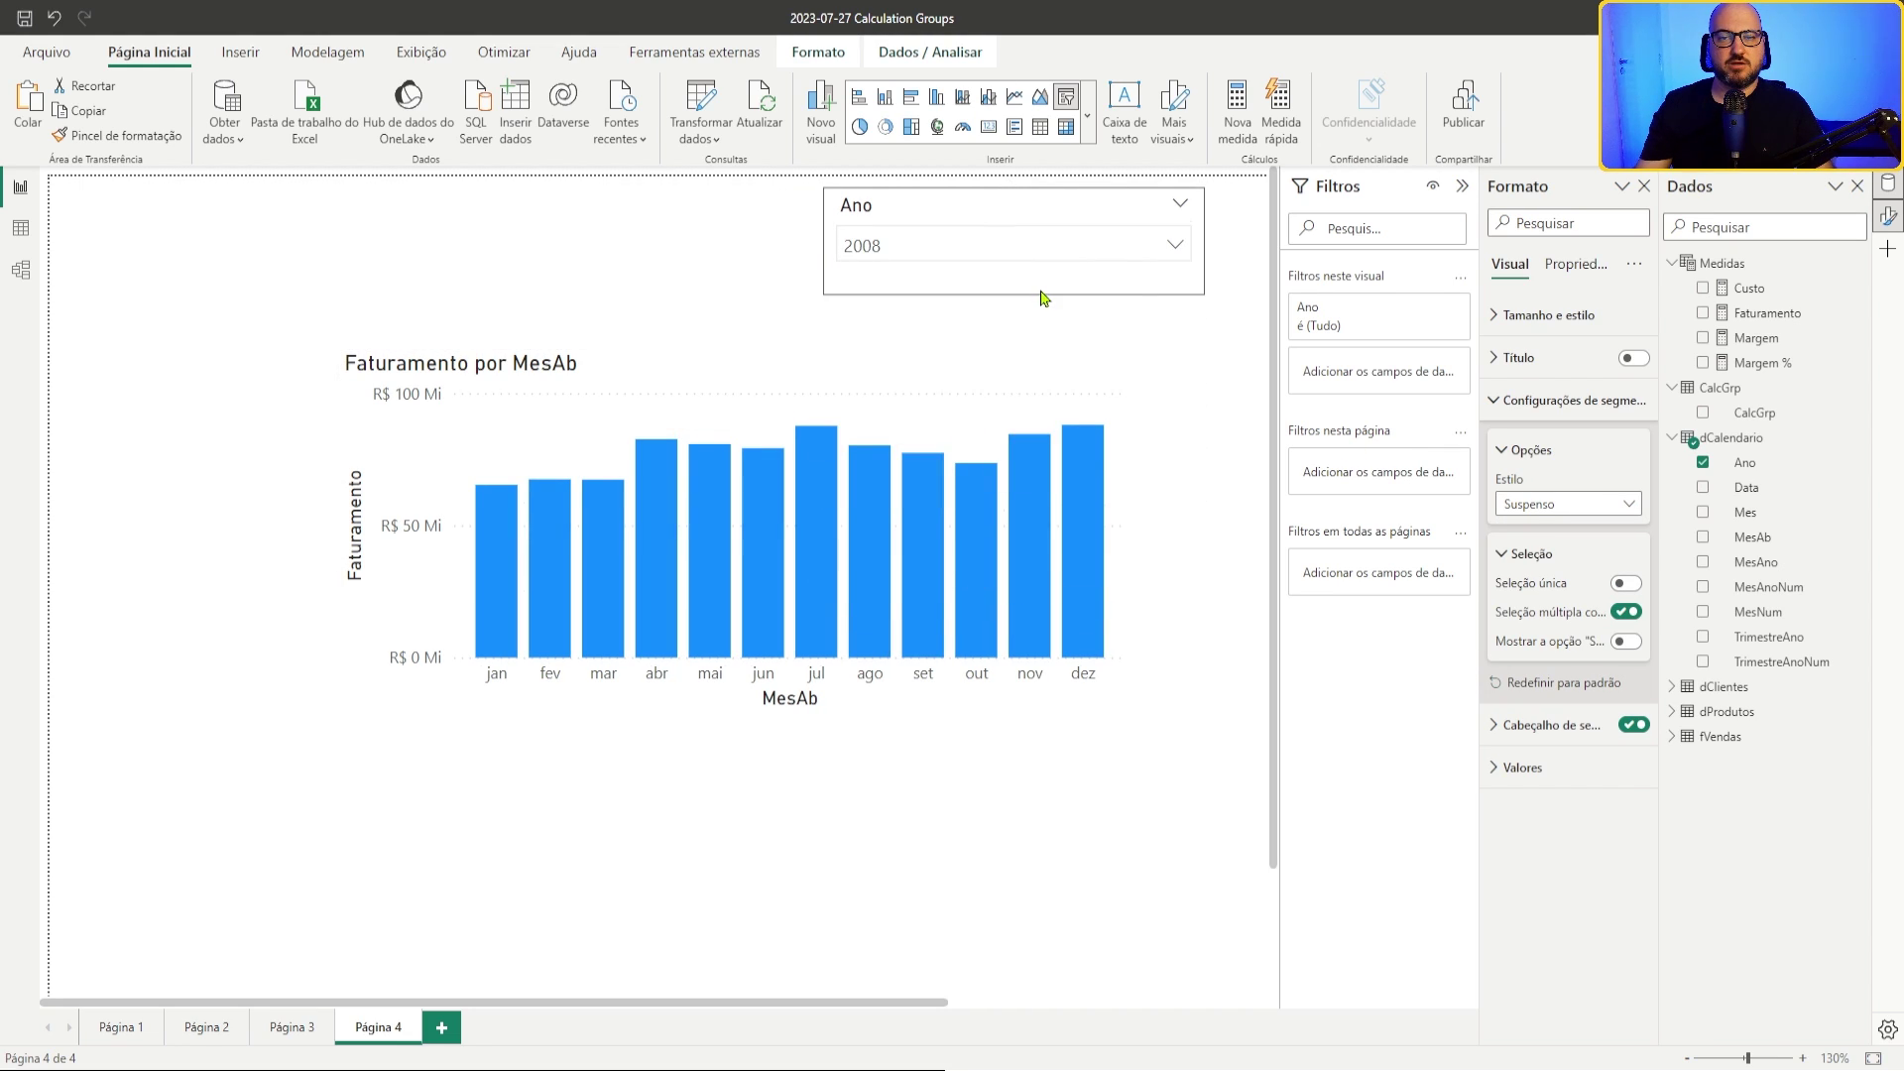
click(416, 517)
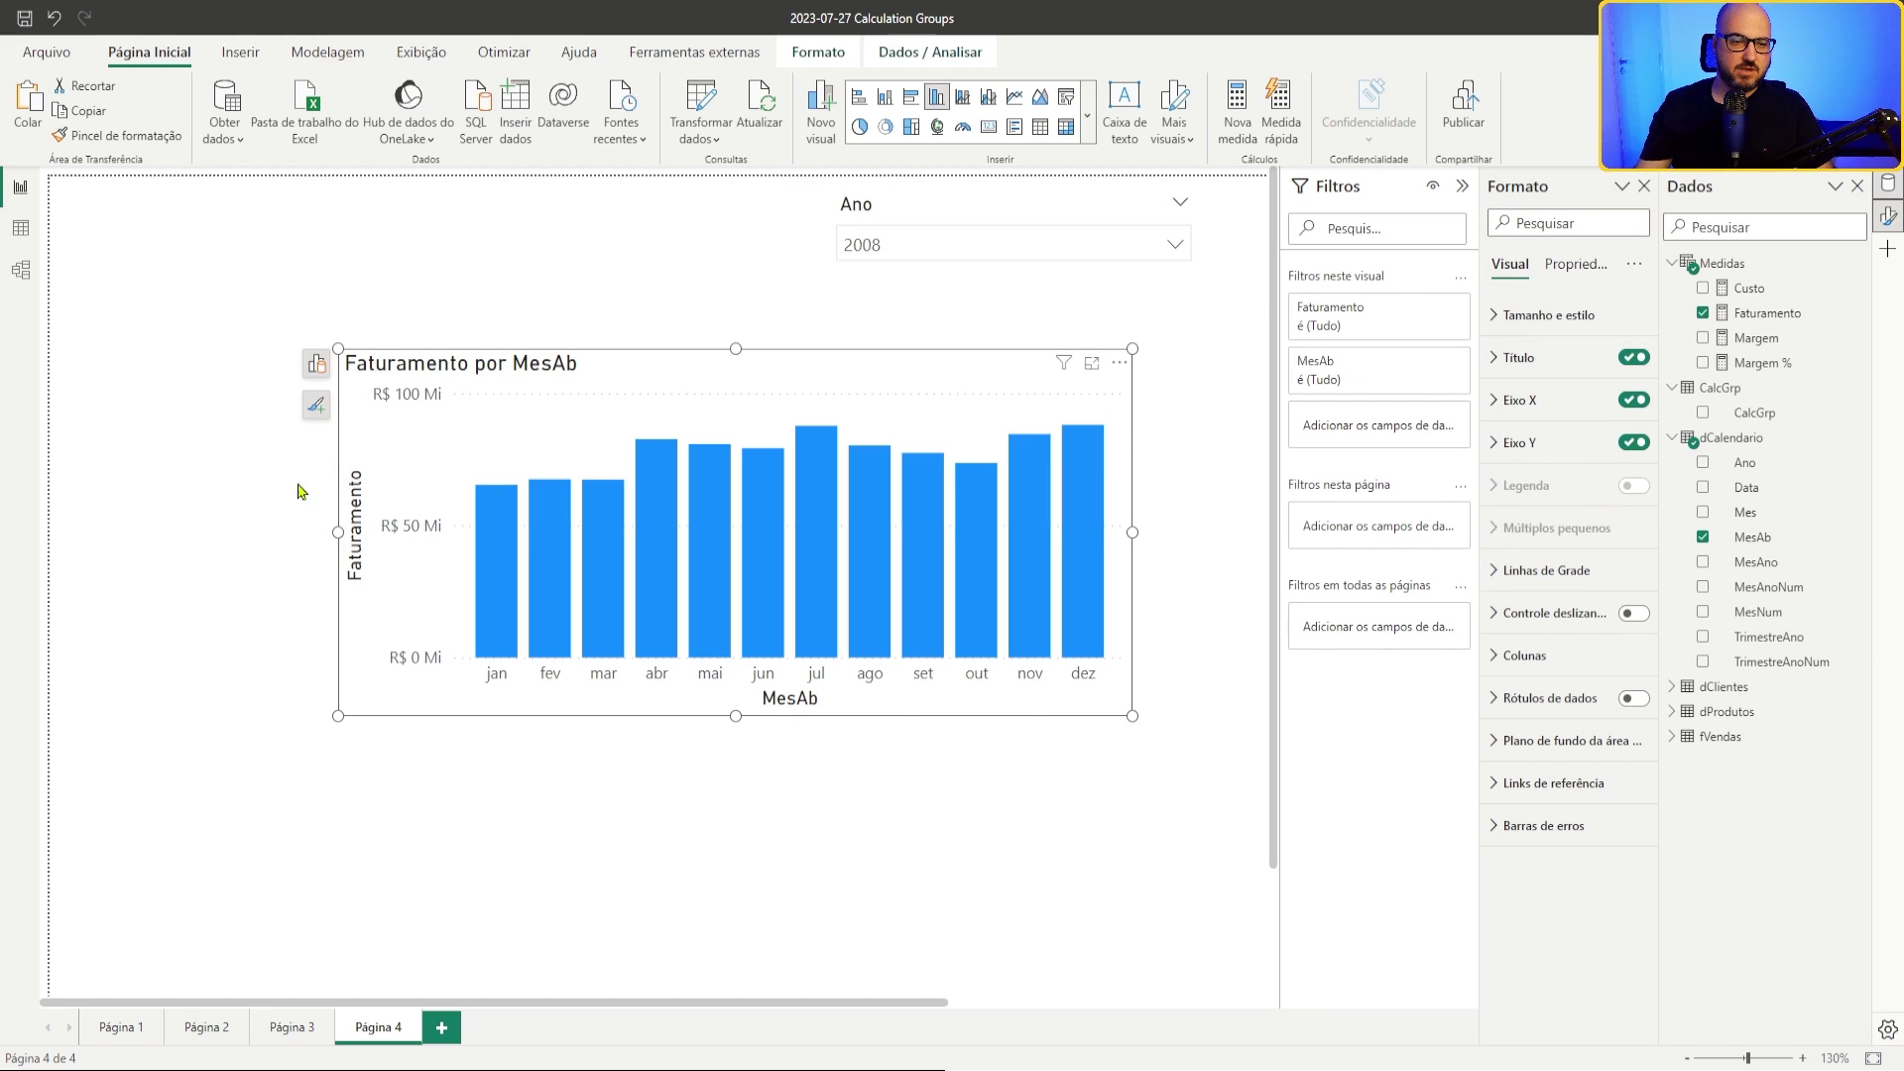
Step: Insert a blank slicer and fit it as a narrow tall box beside the column chart
click(211, 433)
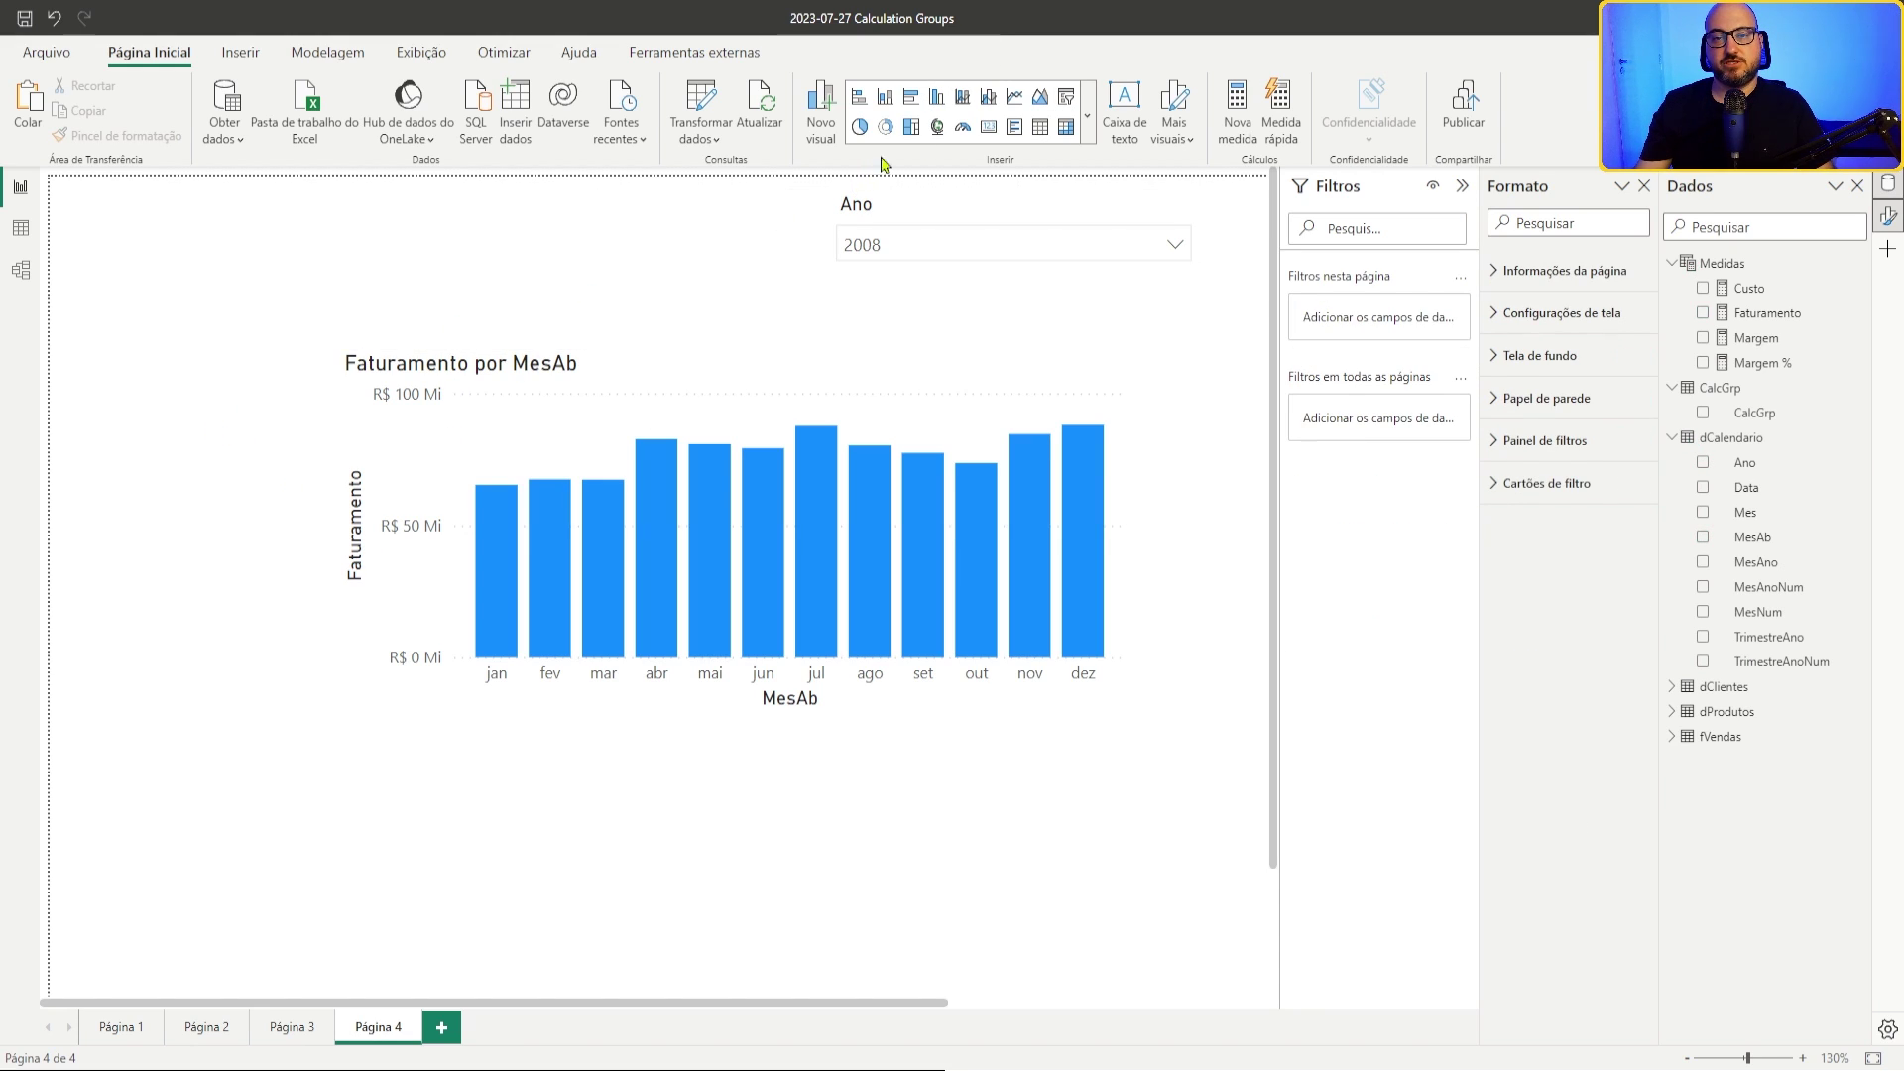
click(1063, 100)
drag(421, 374, 149, 357)
drag(629, 510, 294, 501)
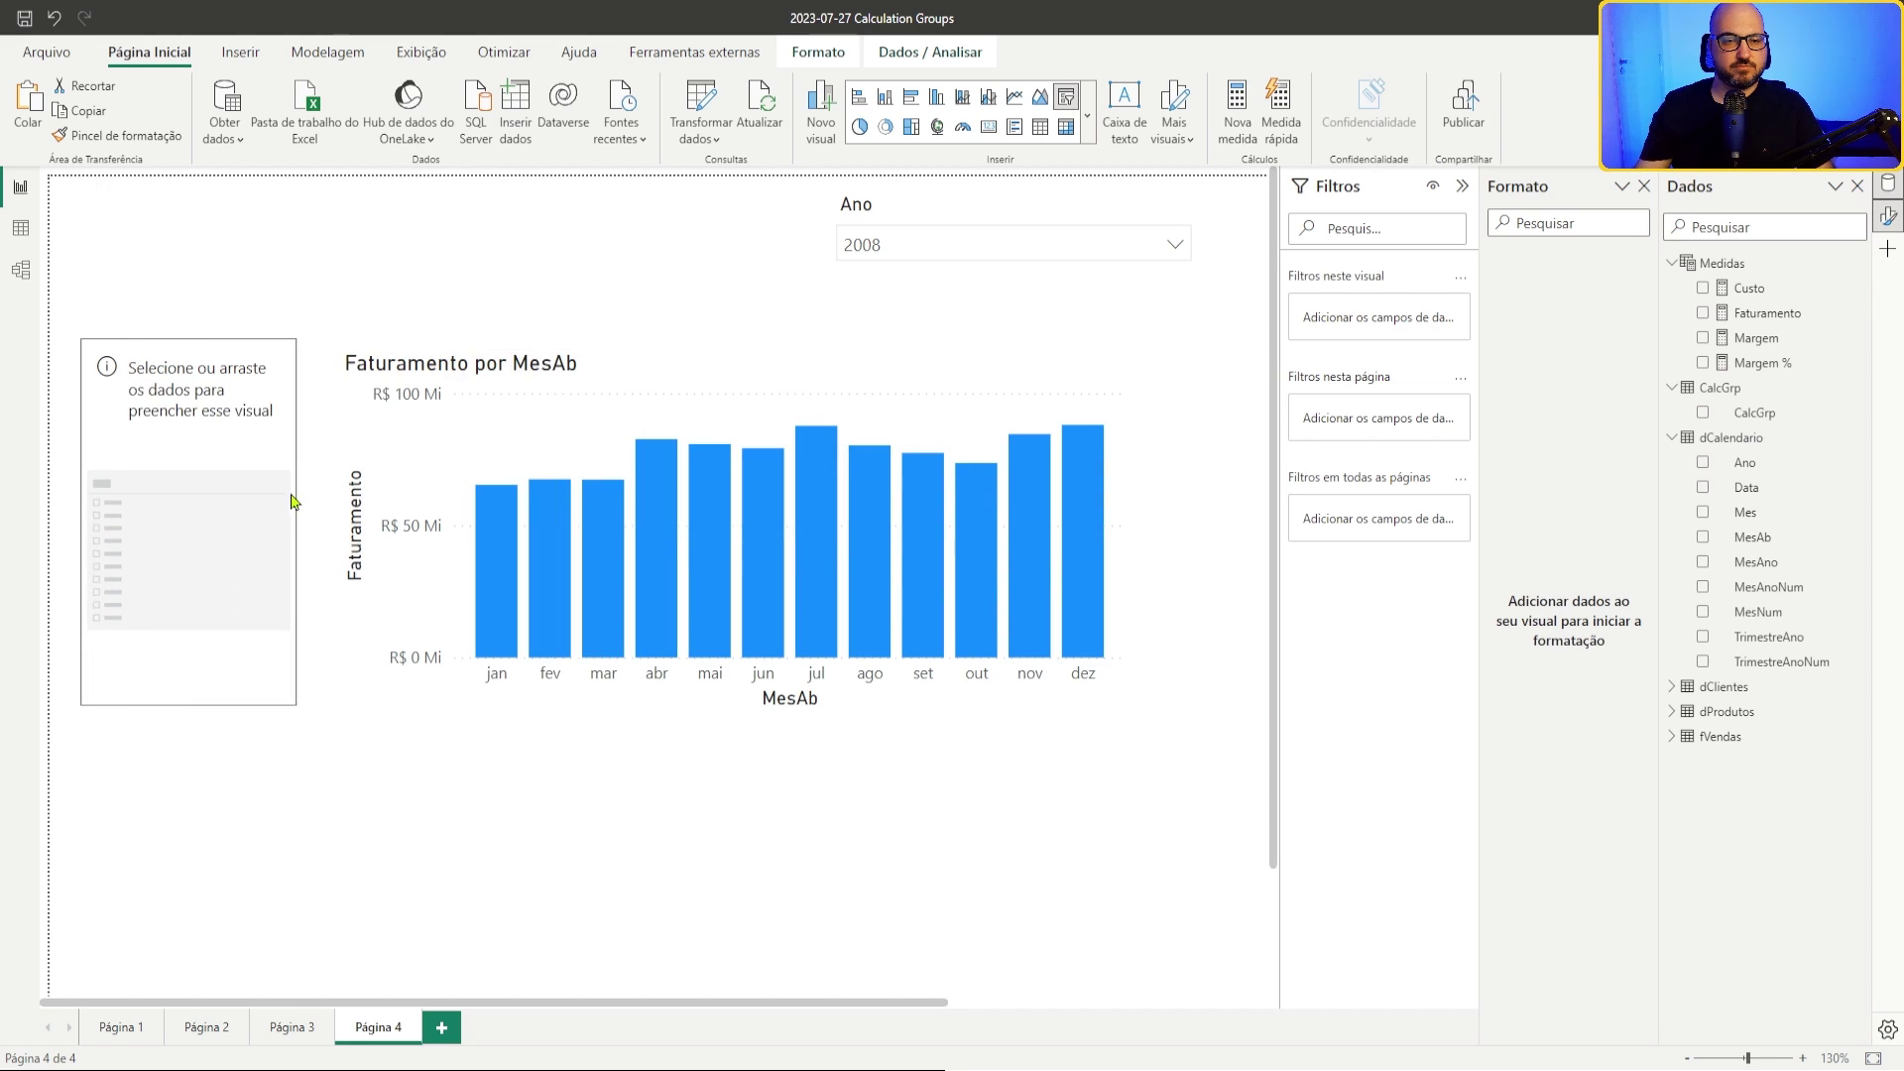
Step: Try CalcGrp as the column chart's legend and remove the field again
click(397, 377)
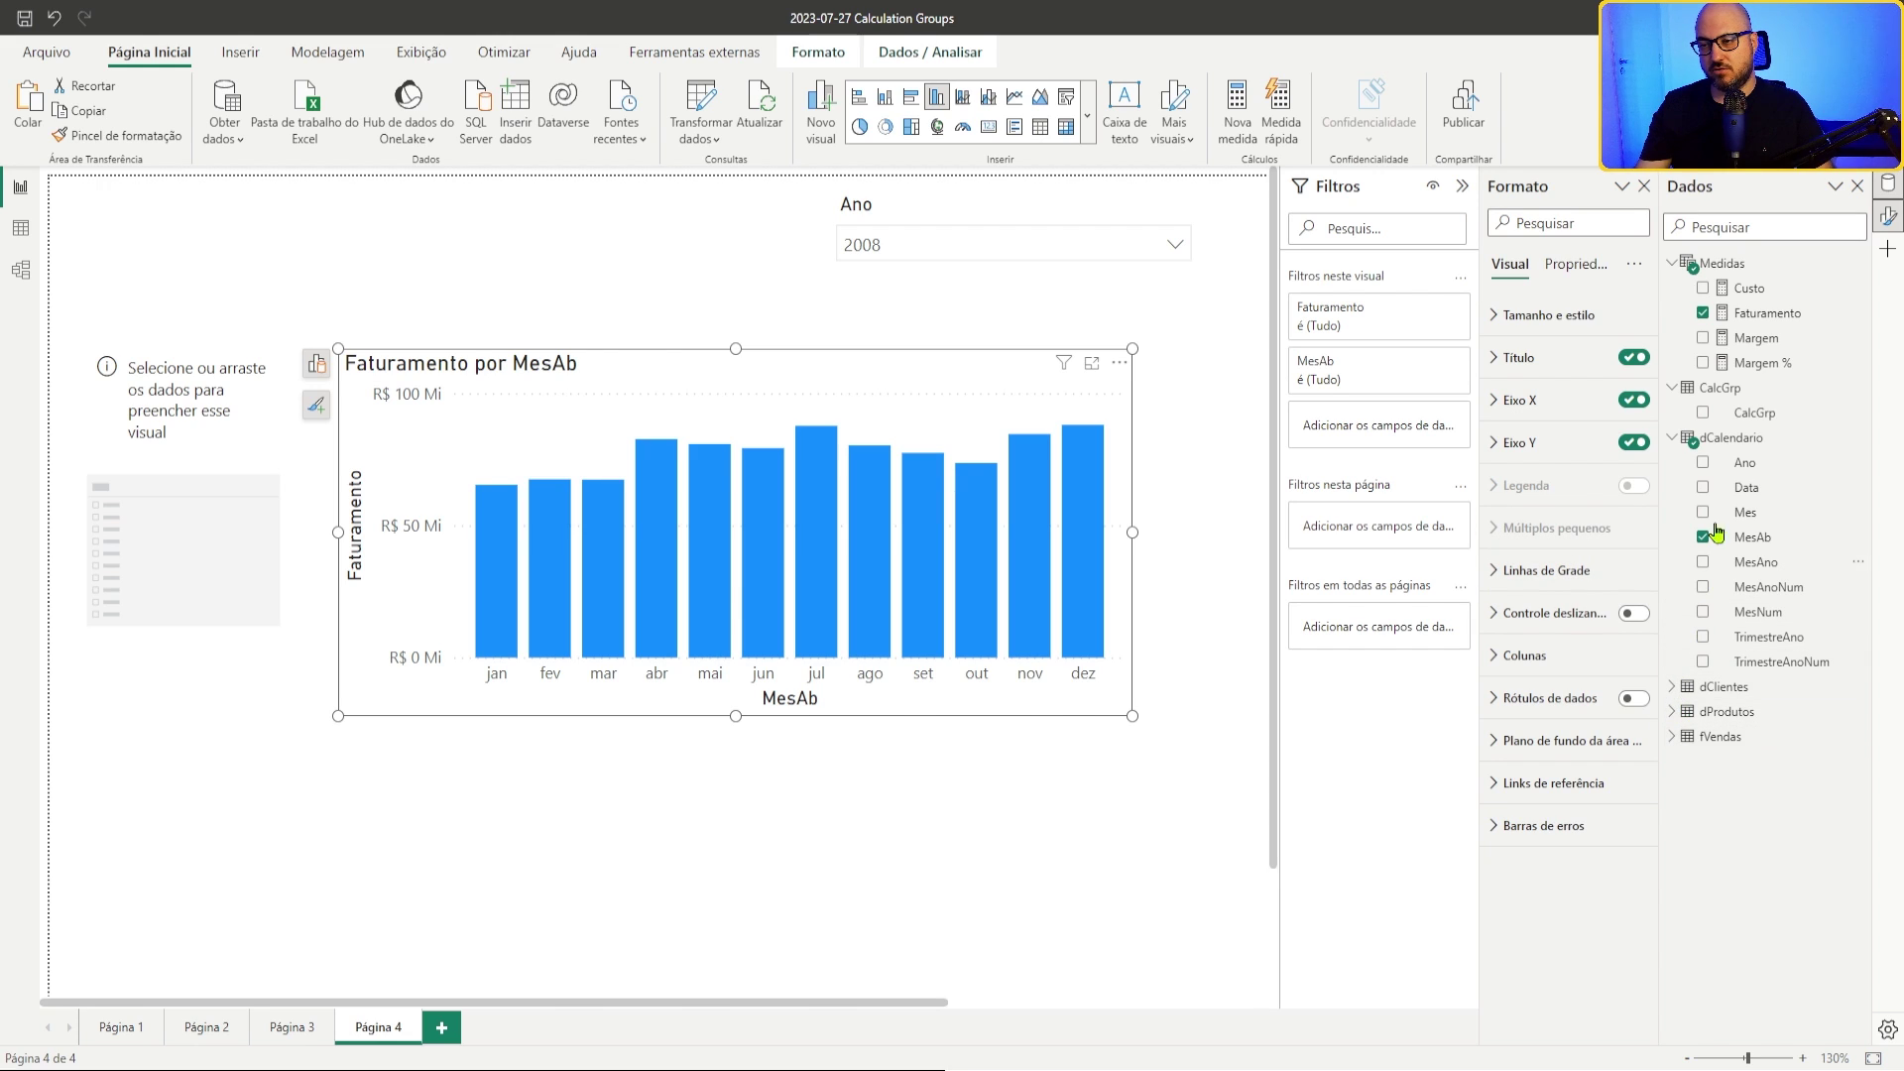
click(1703, 413)
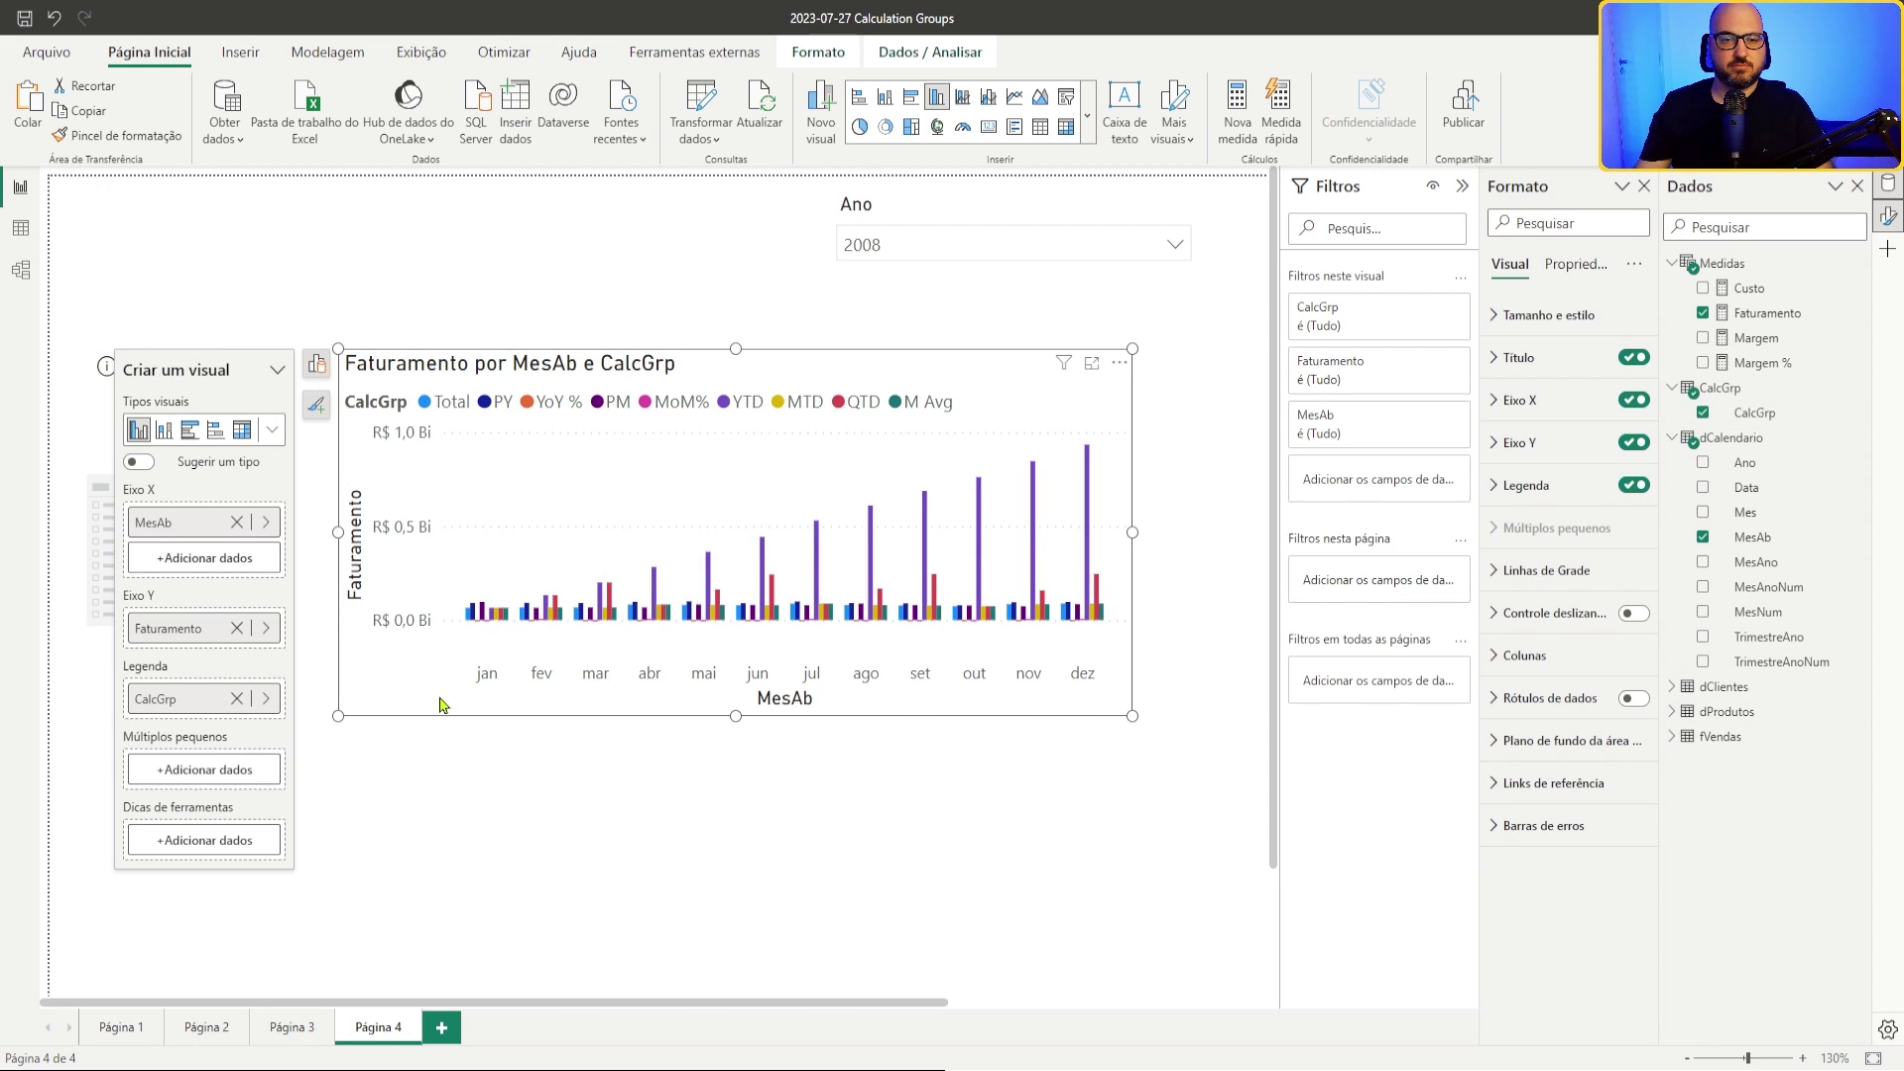
click(542, 310)
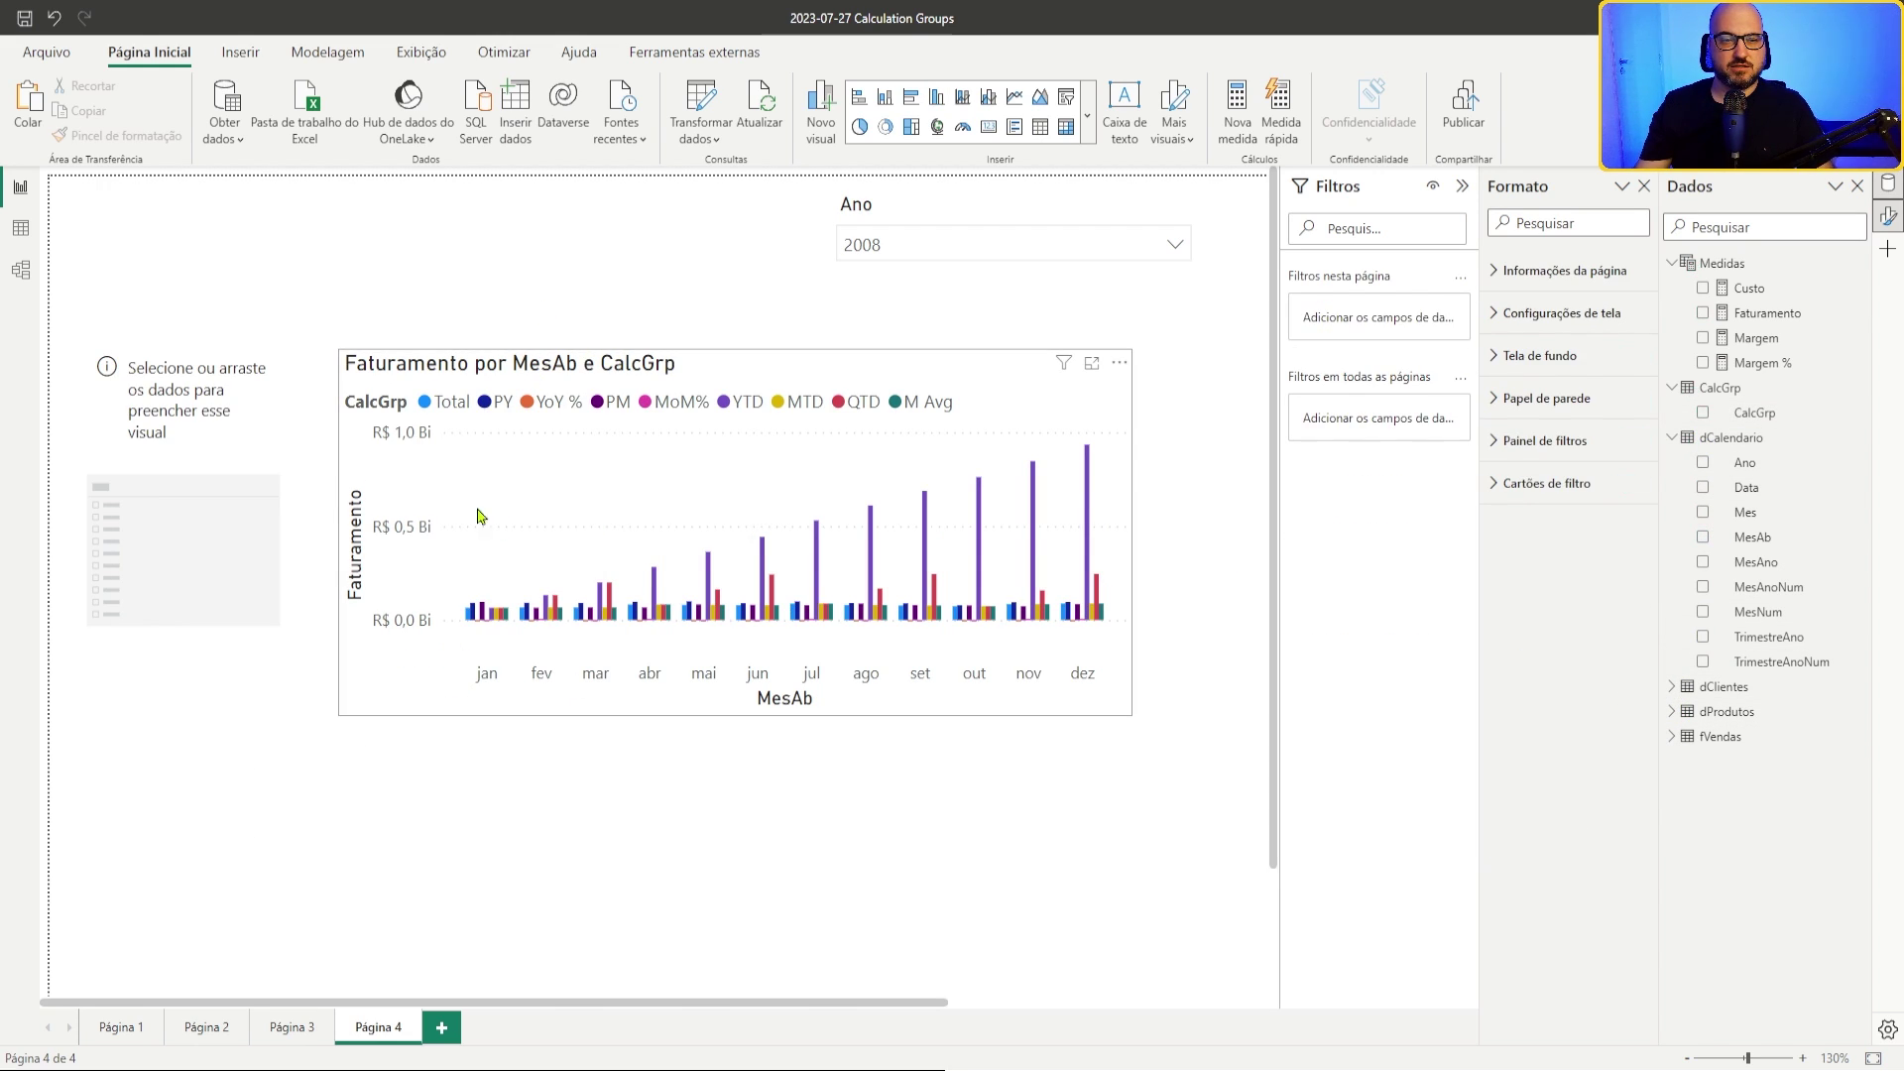
click(228, 466)
click(863, 378)
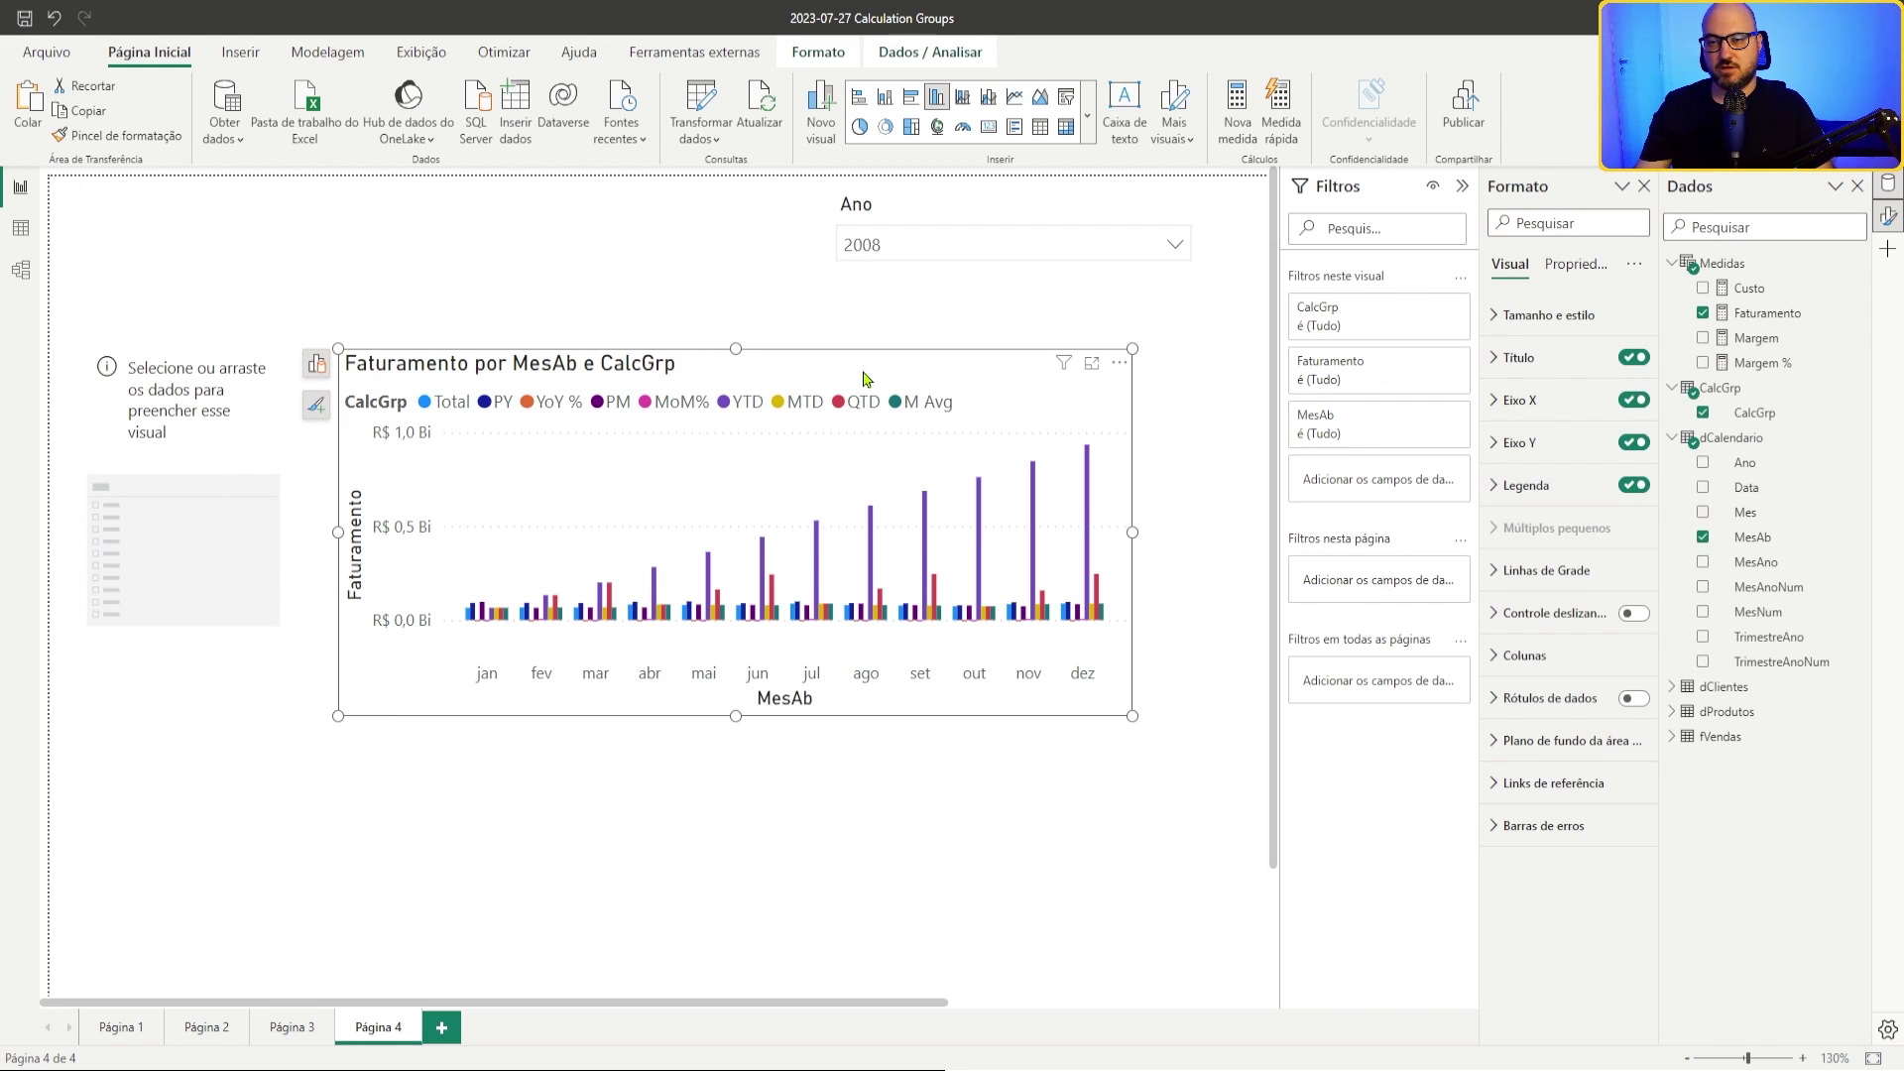
click(316, 365)
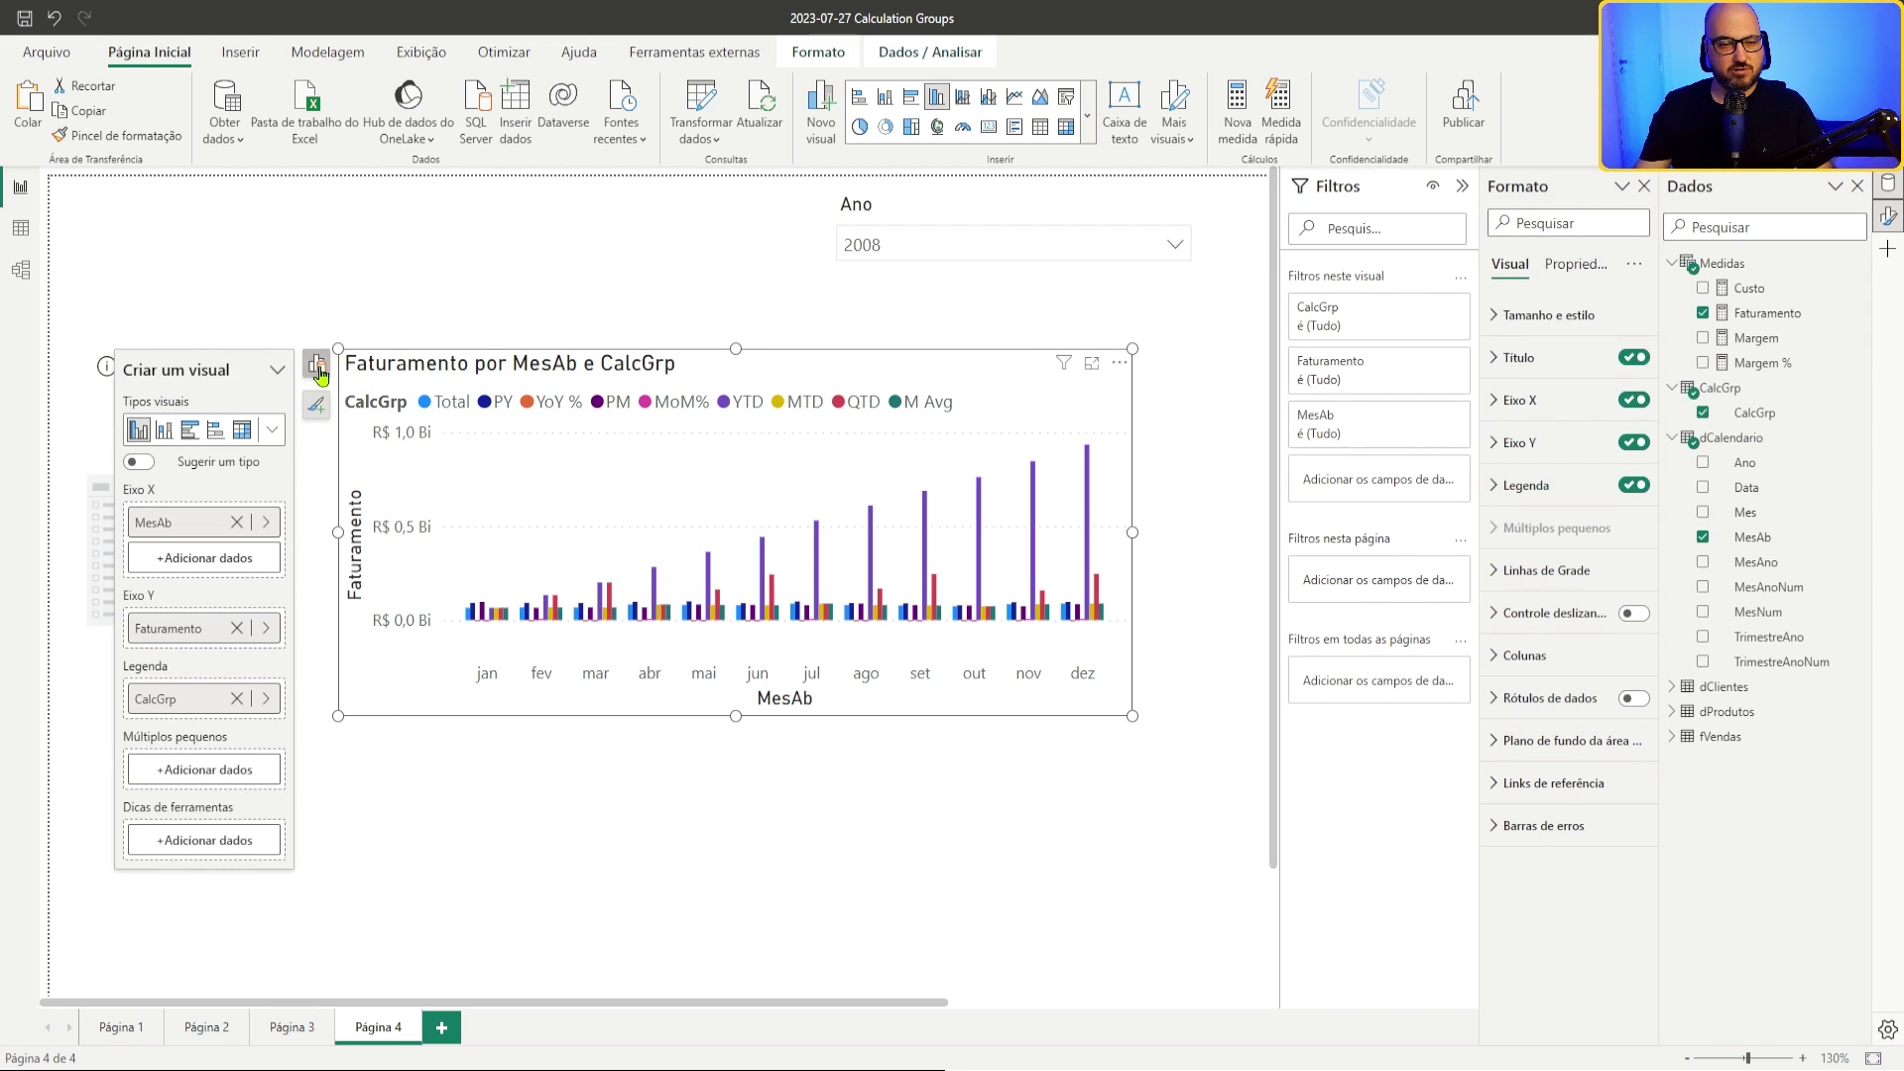
click(236, 698)
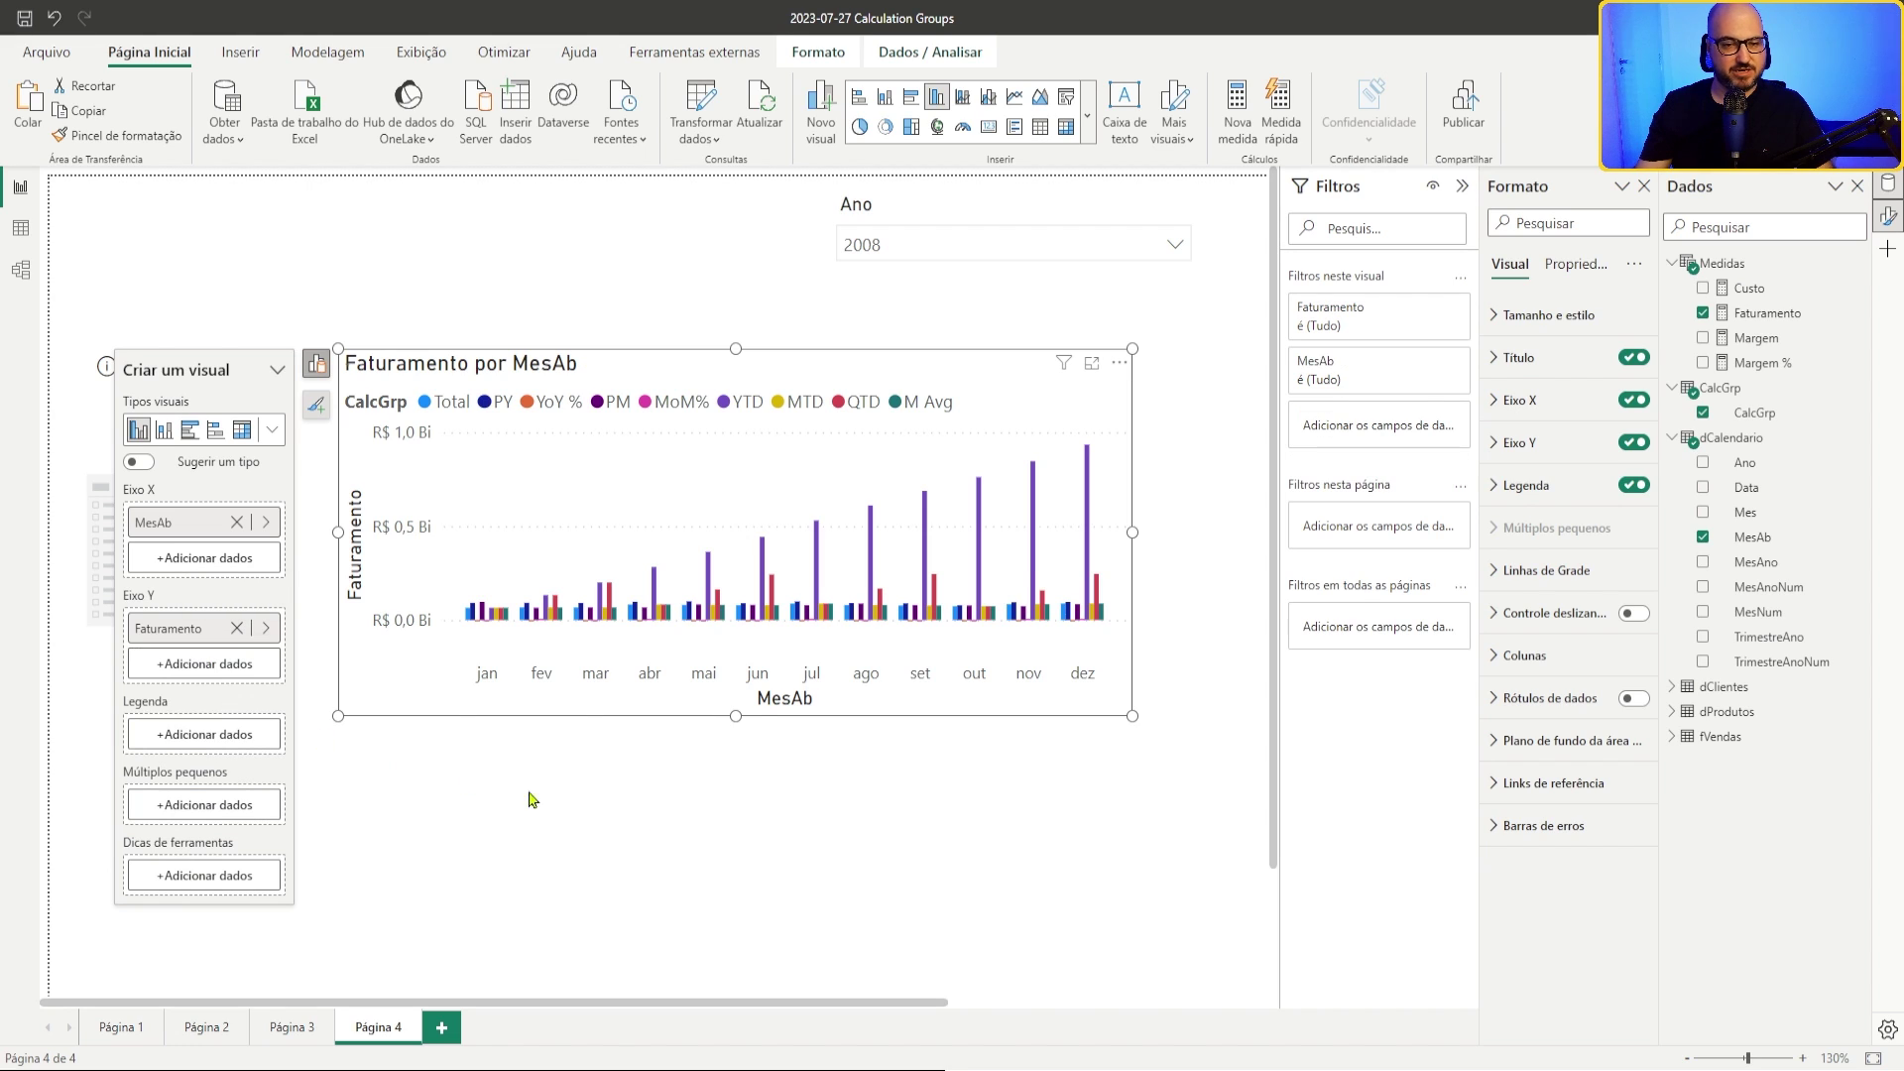
Step: Assign the CalcGrp field to the blank slicer and lengthen it to fit every calculation item
click(336, 349)
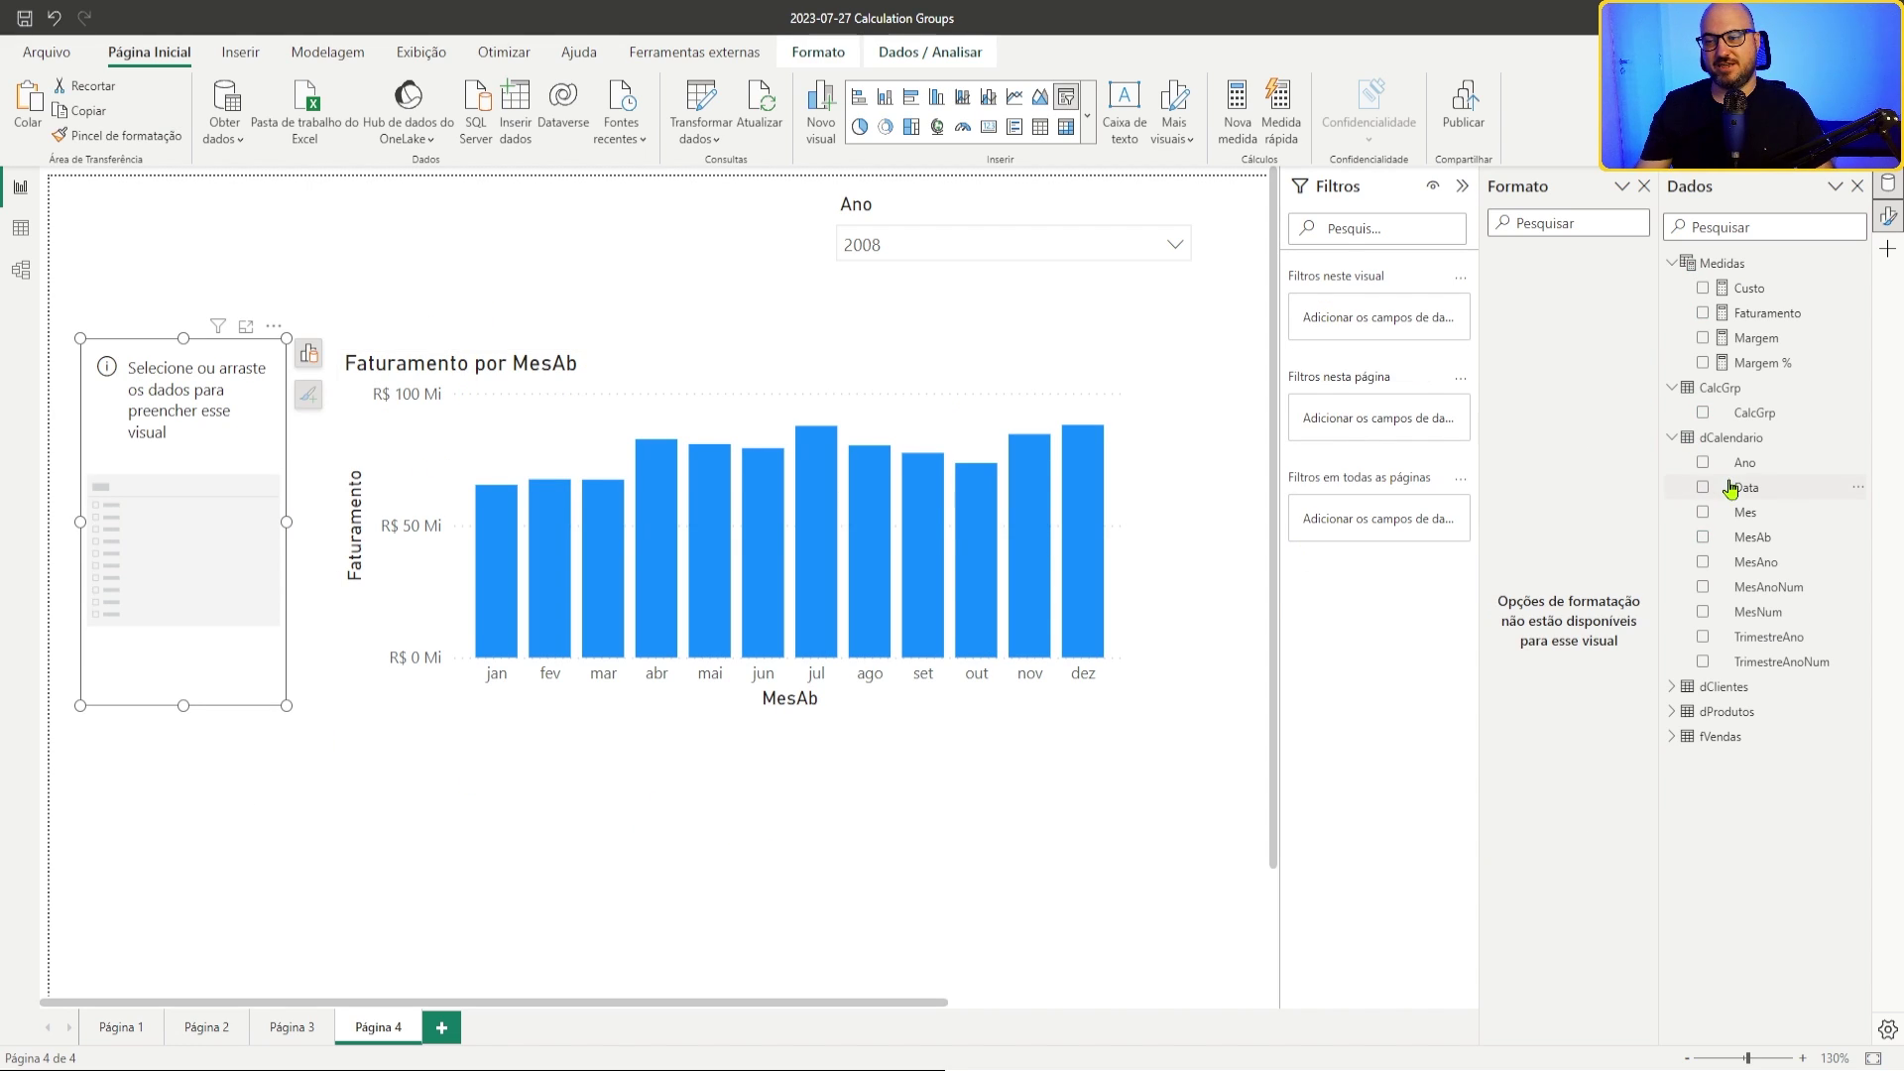
click(1703, 413)
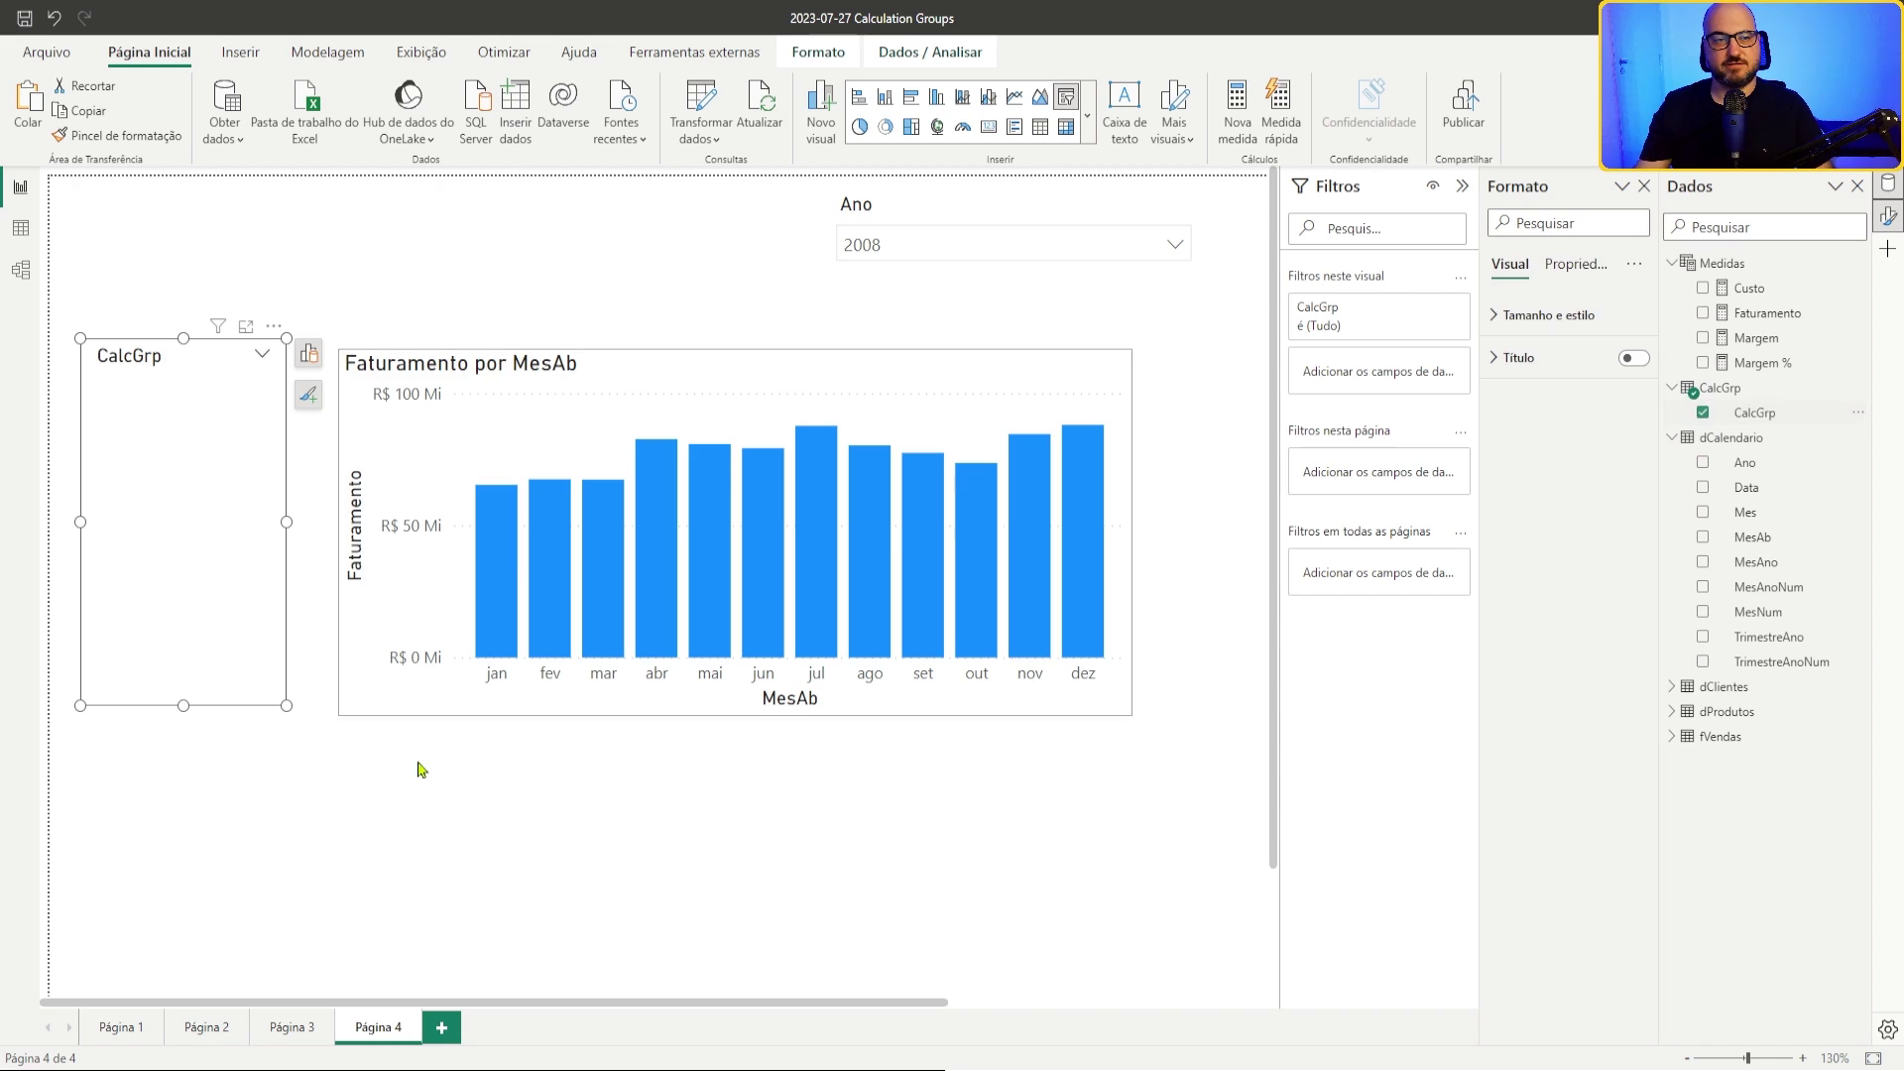
mouse_move(187, 731)
mouse_down()
mouse_move(183, 859)
mouse_move(189, 762)
mouse_up()
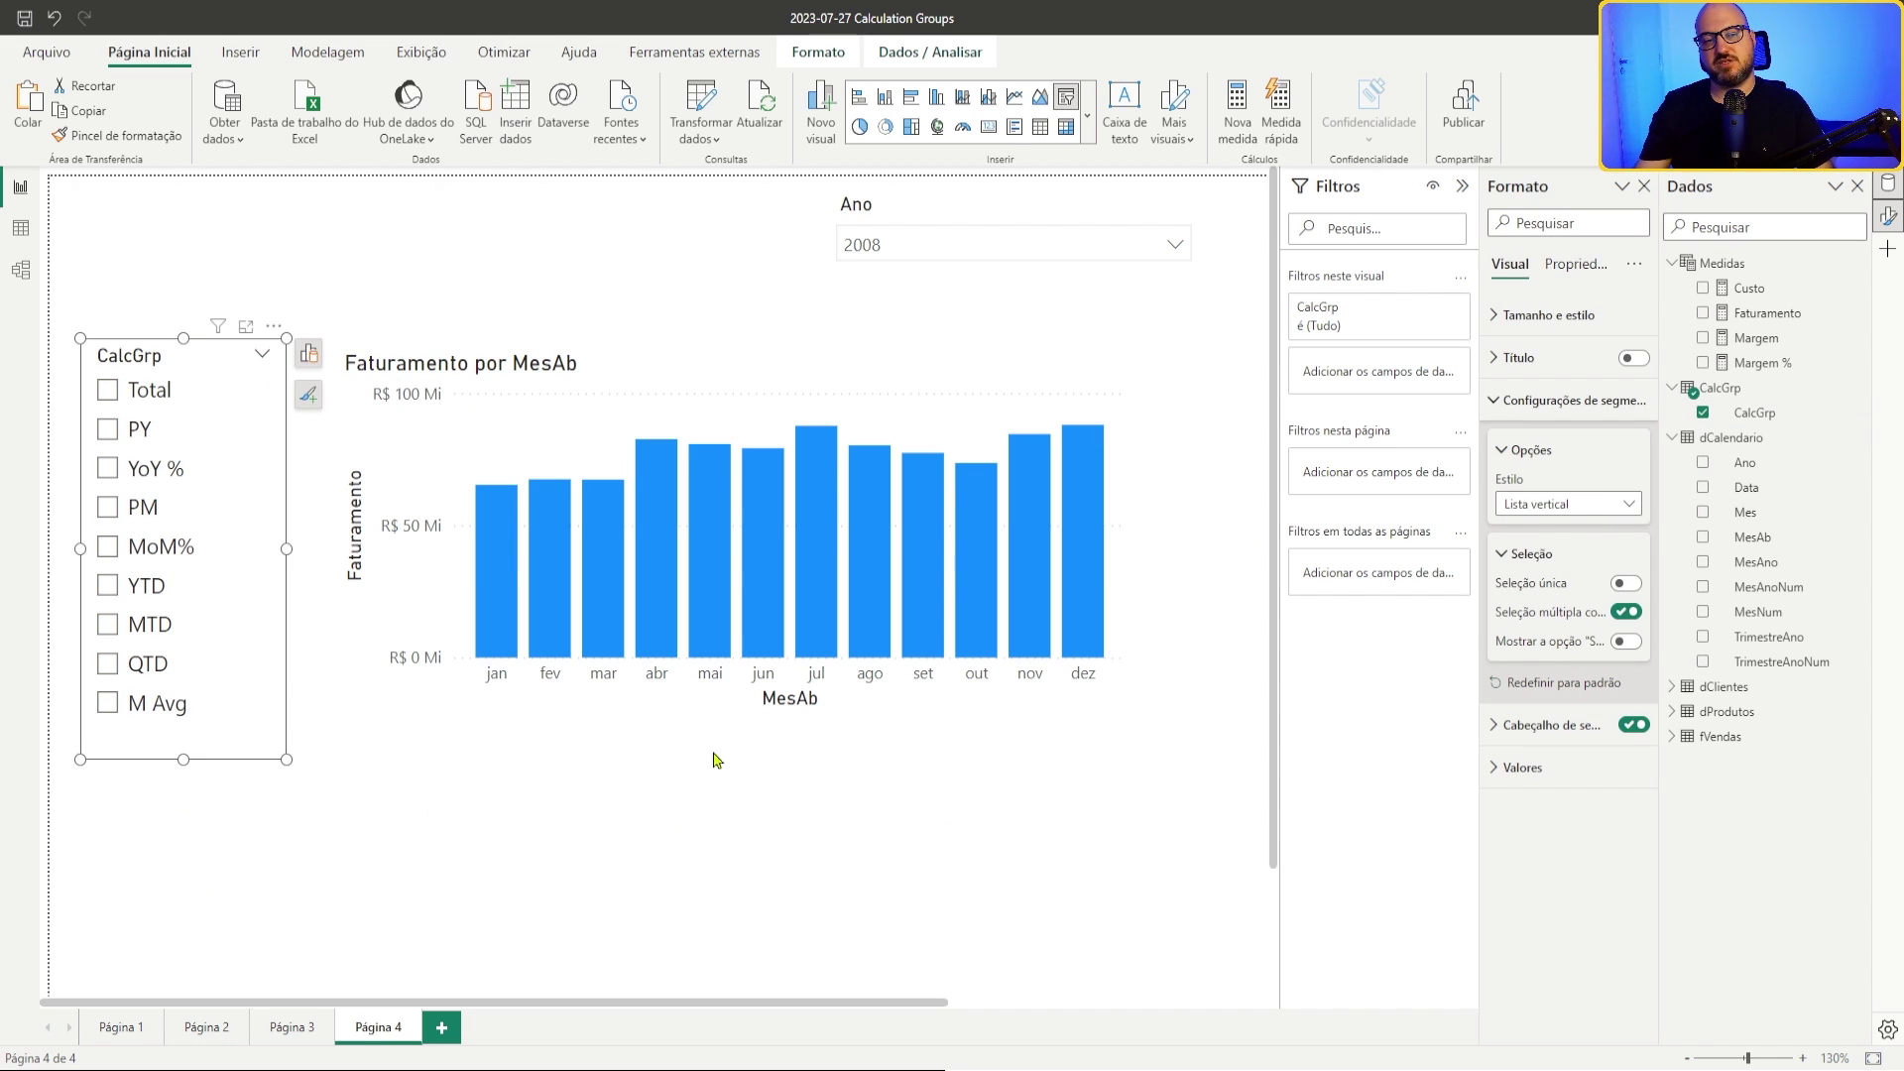
Step: Add CalcGrp as the column chart's legend and compare Total with PY by selecting both in the CalcGrp slicer
click(107, 390)
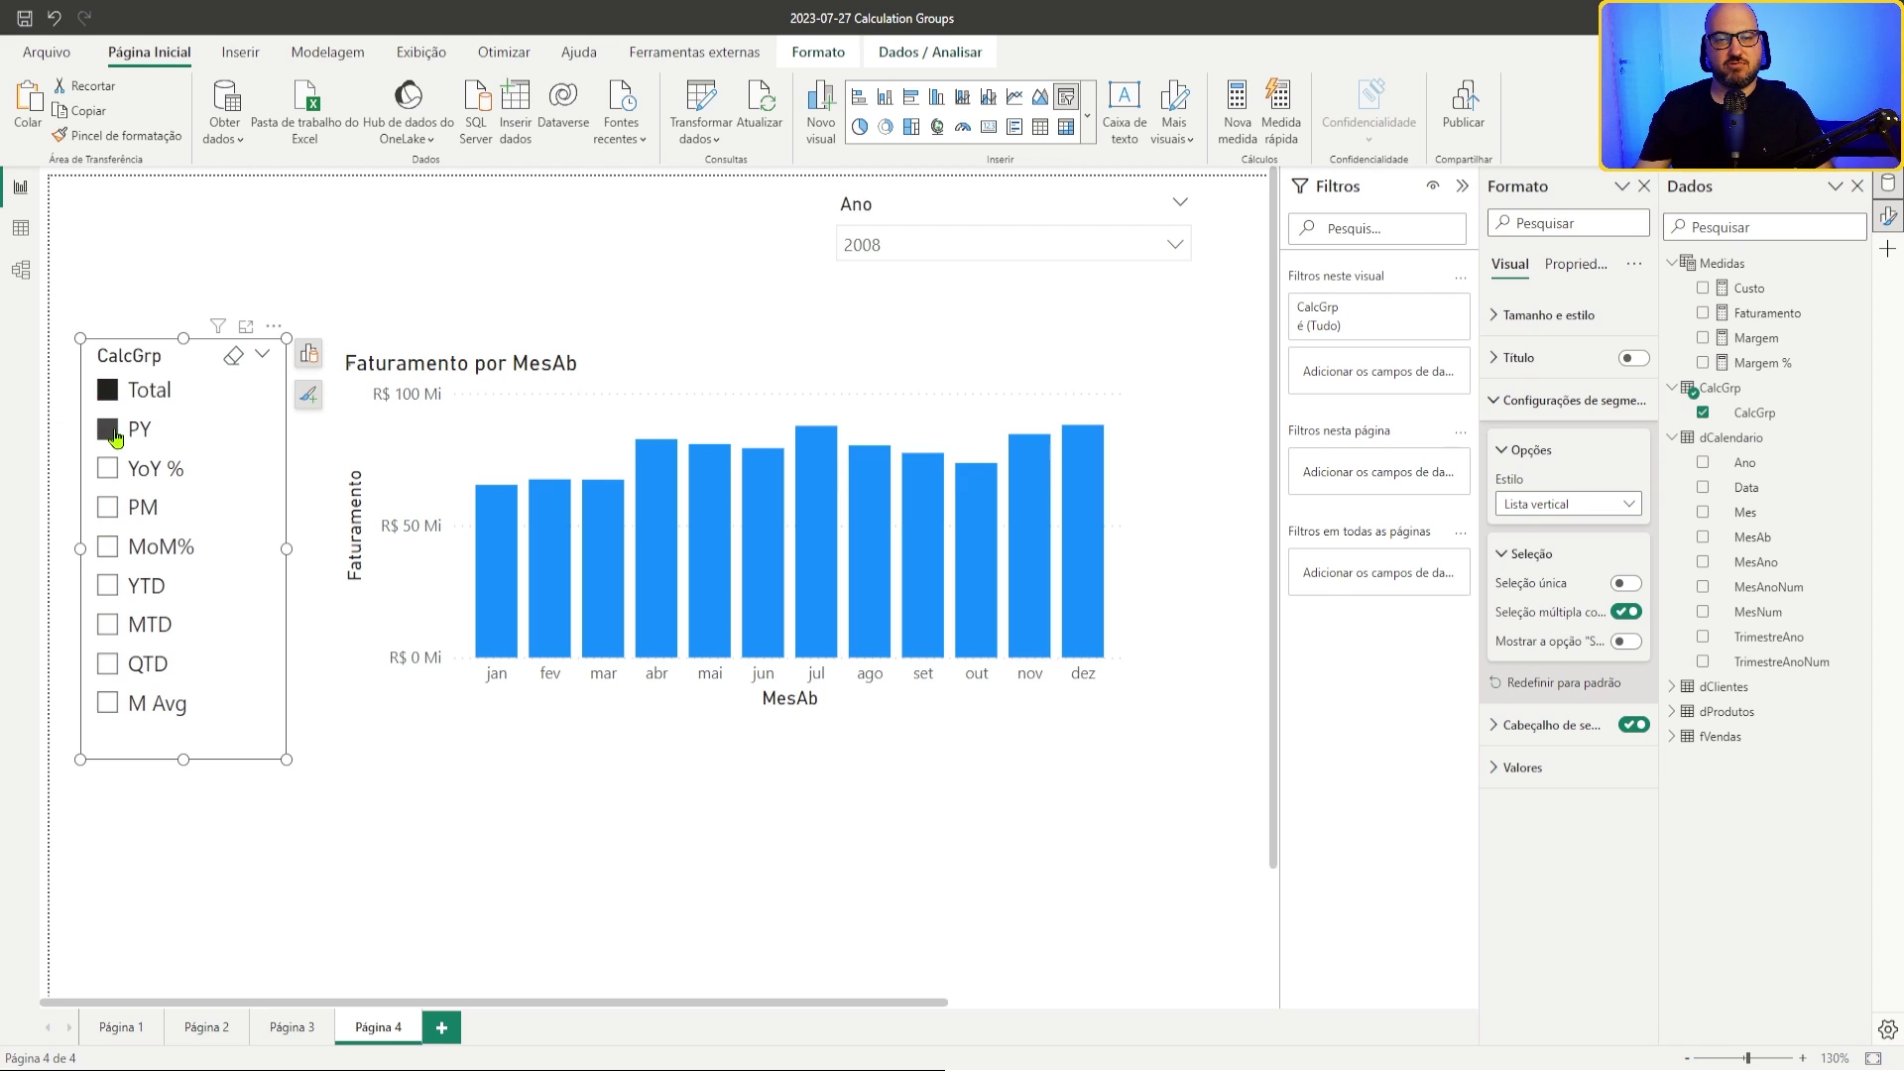
click(234, 355)
click(513, 379)
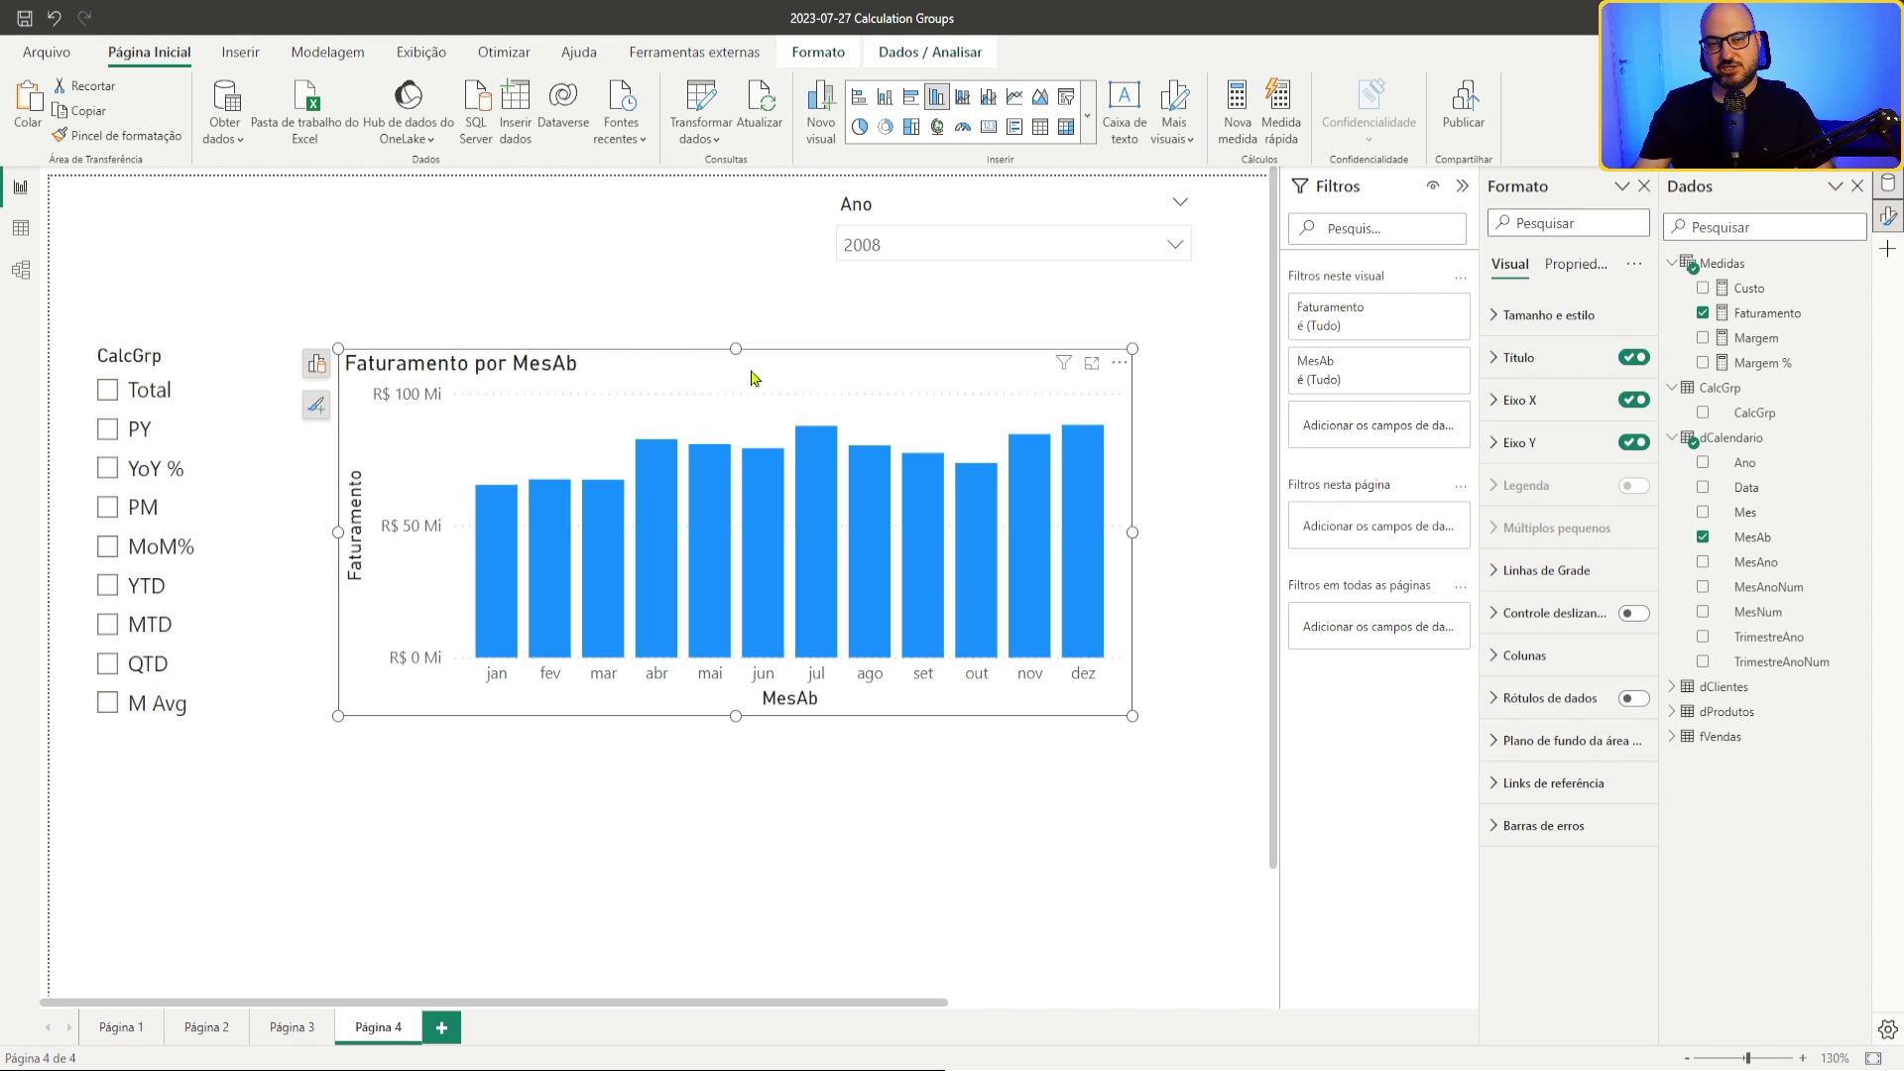
click(317, 364)
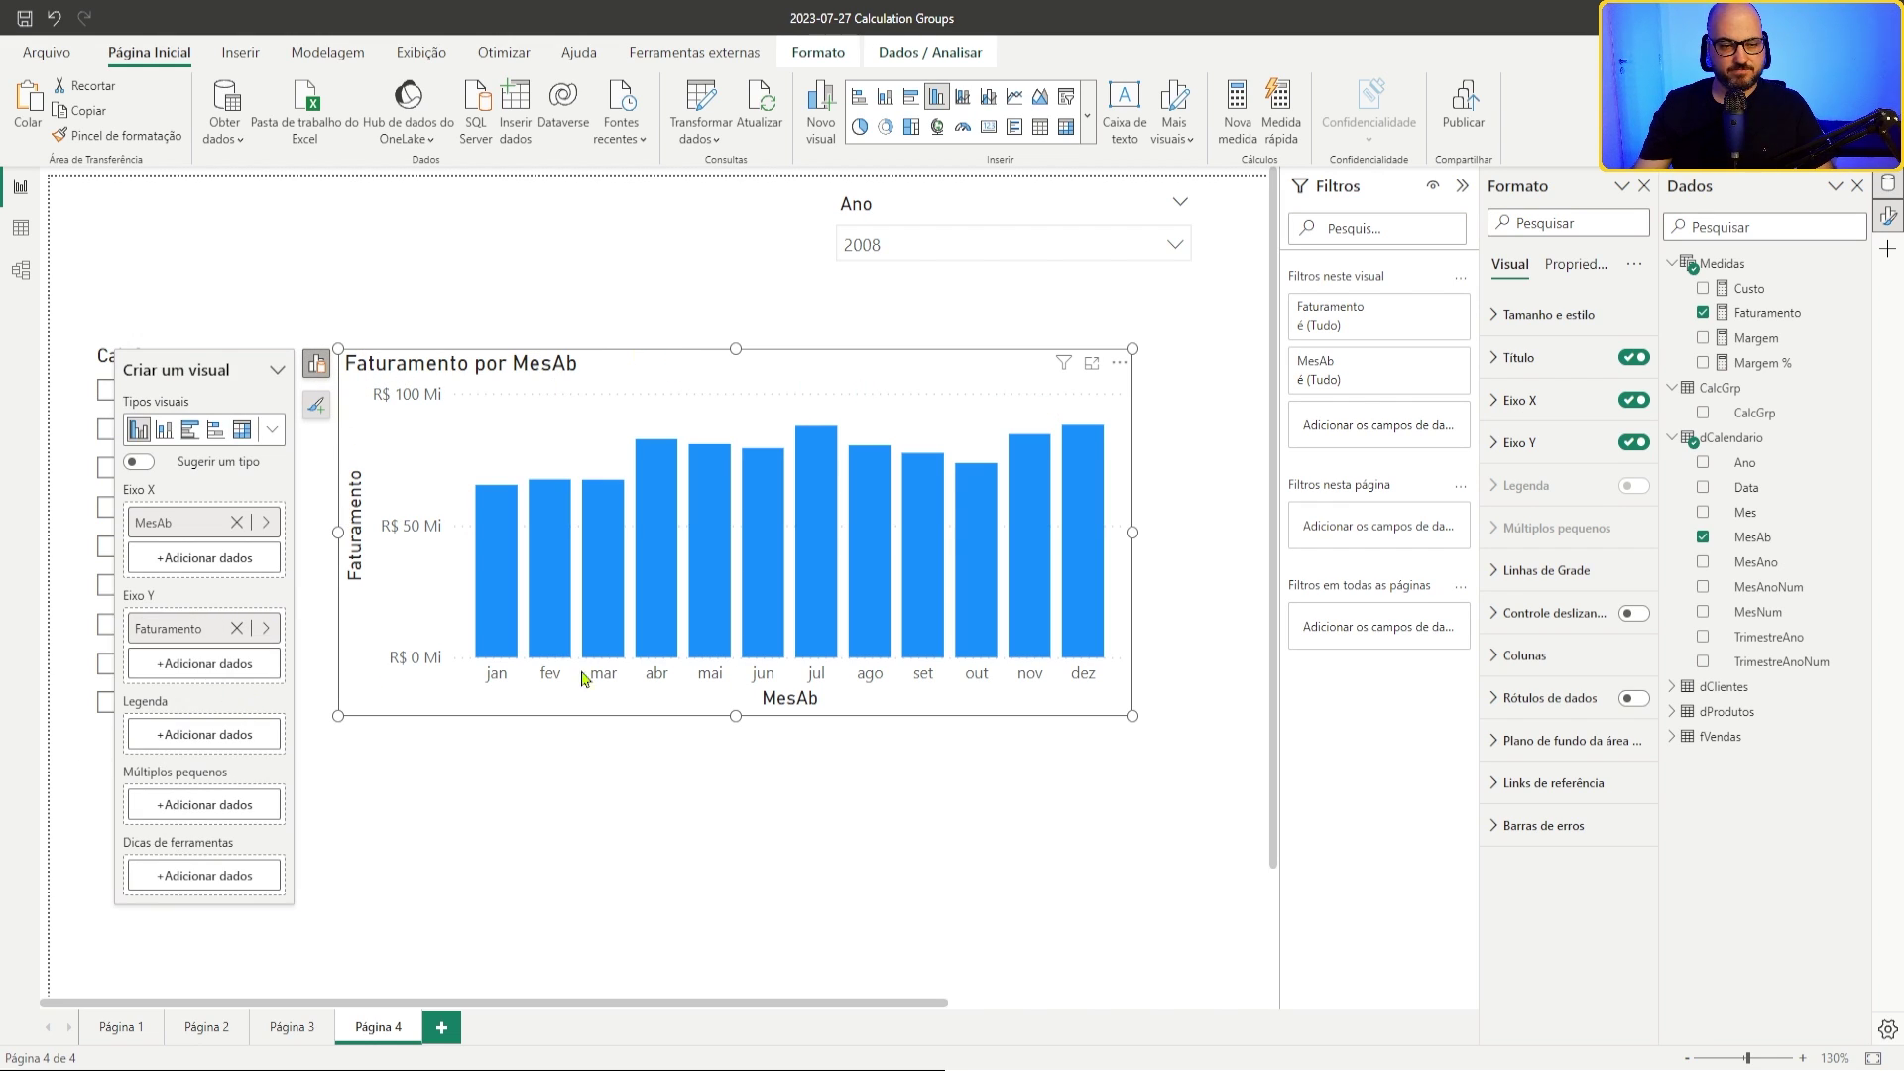
drag(1775, 415, 248, 738)
click(206, 504)
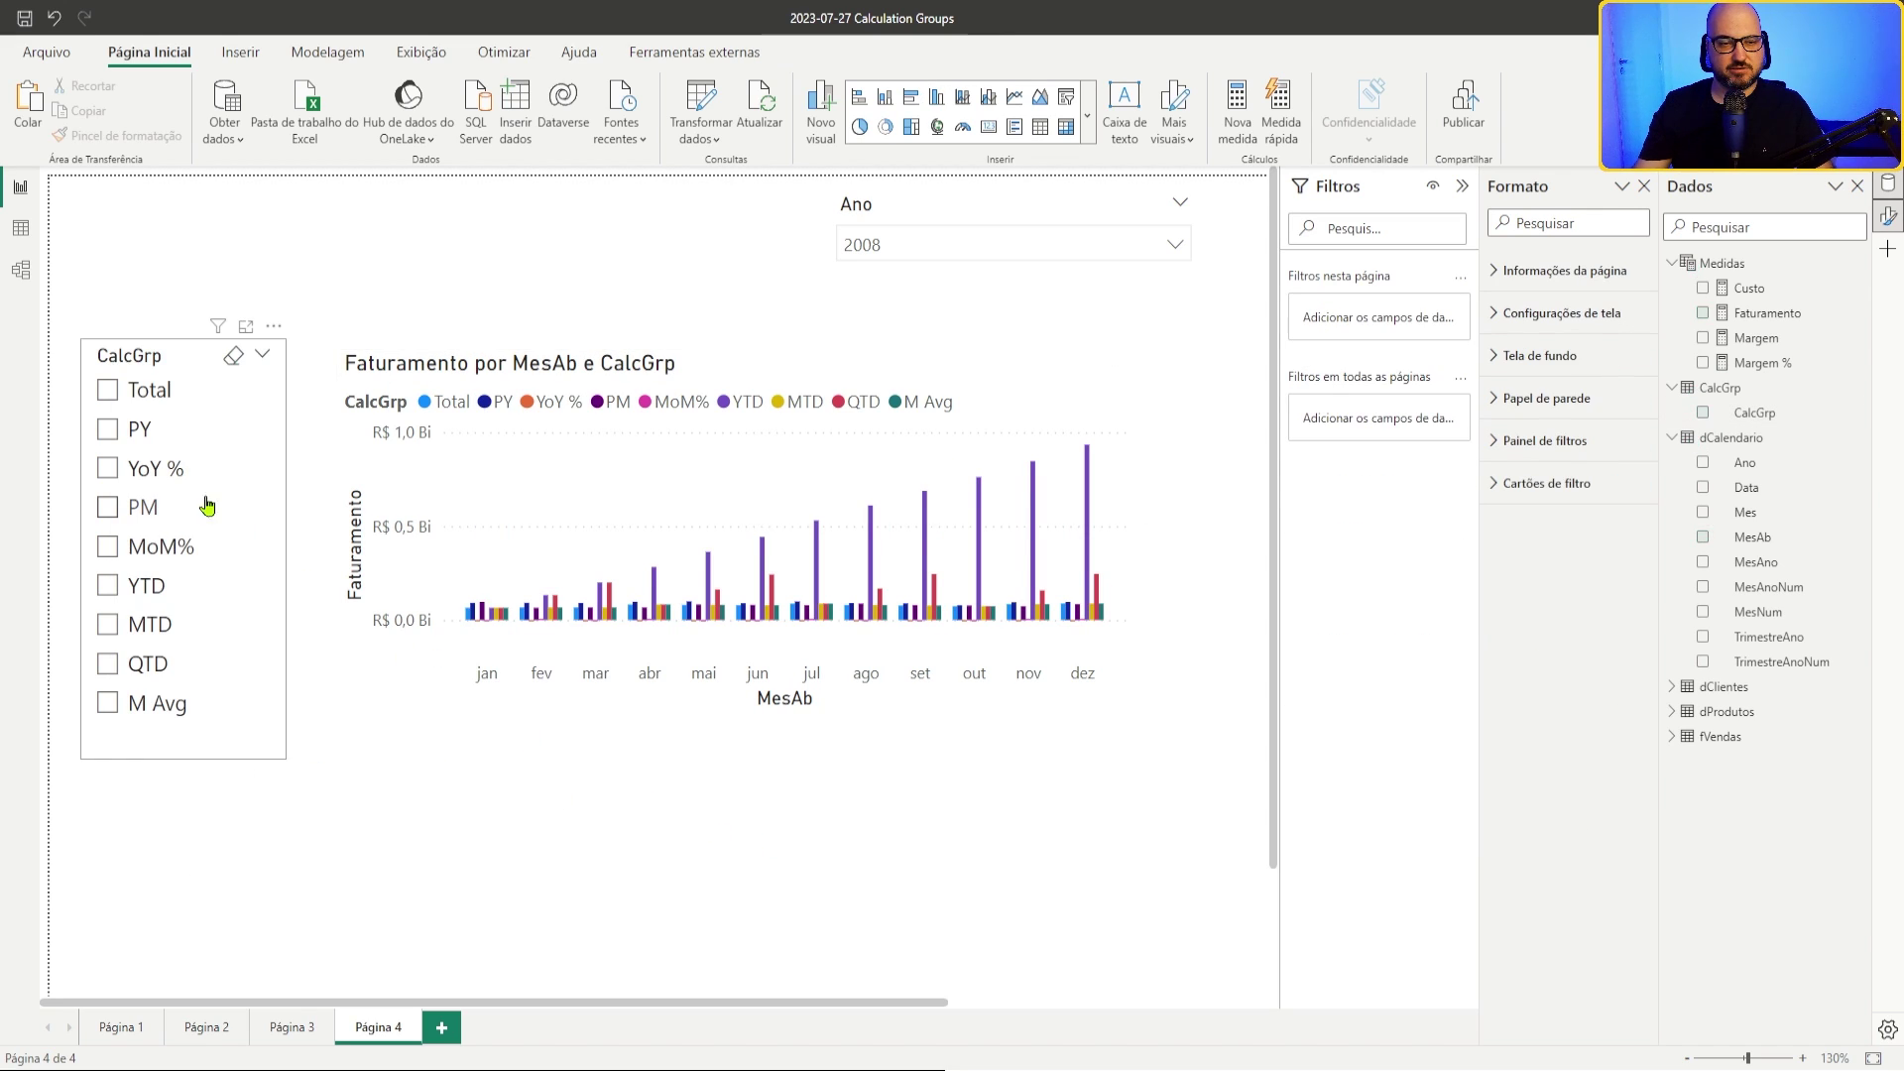
click(110, 390)
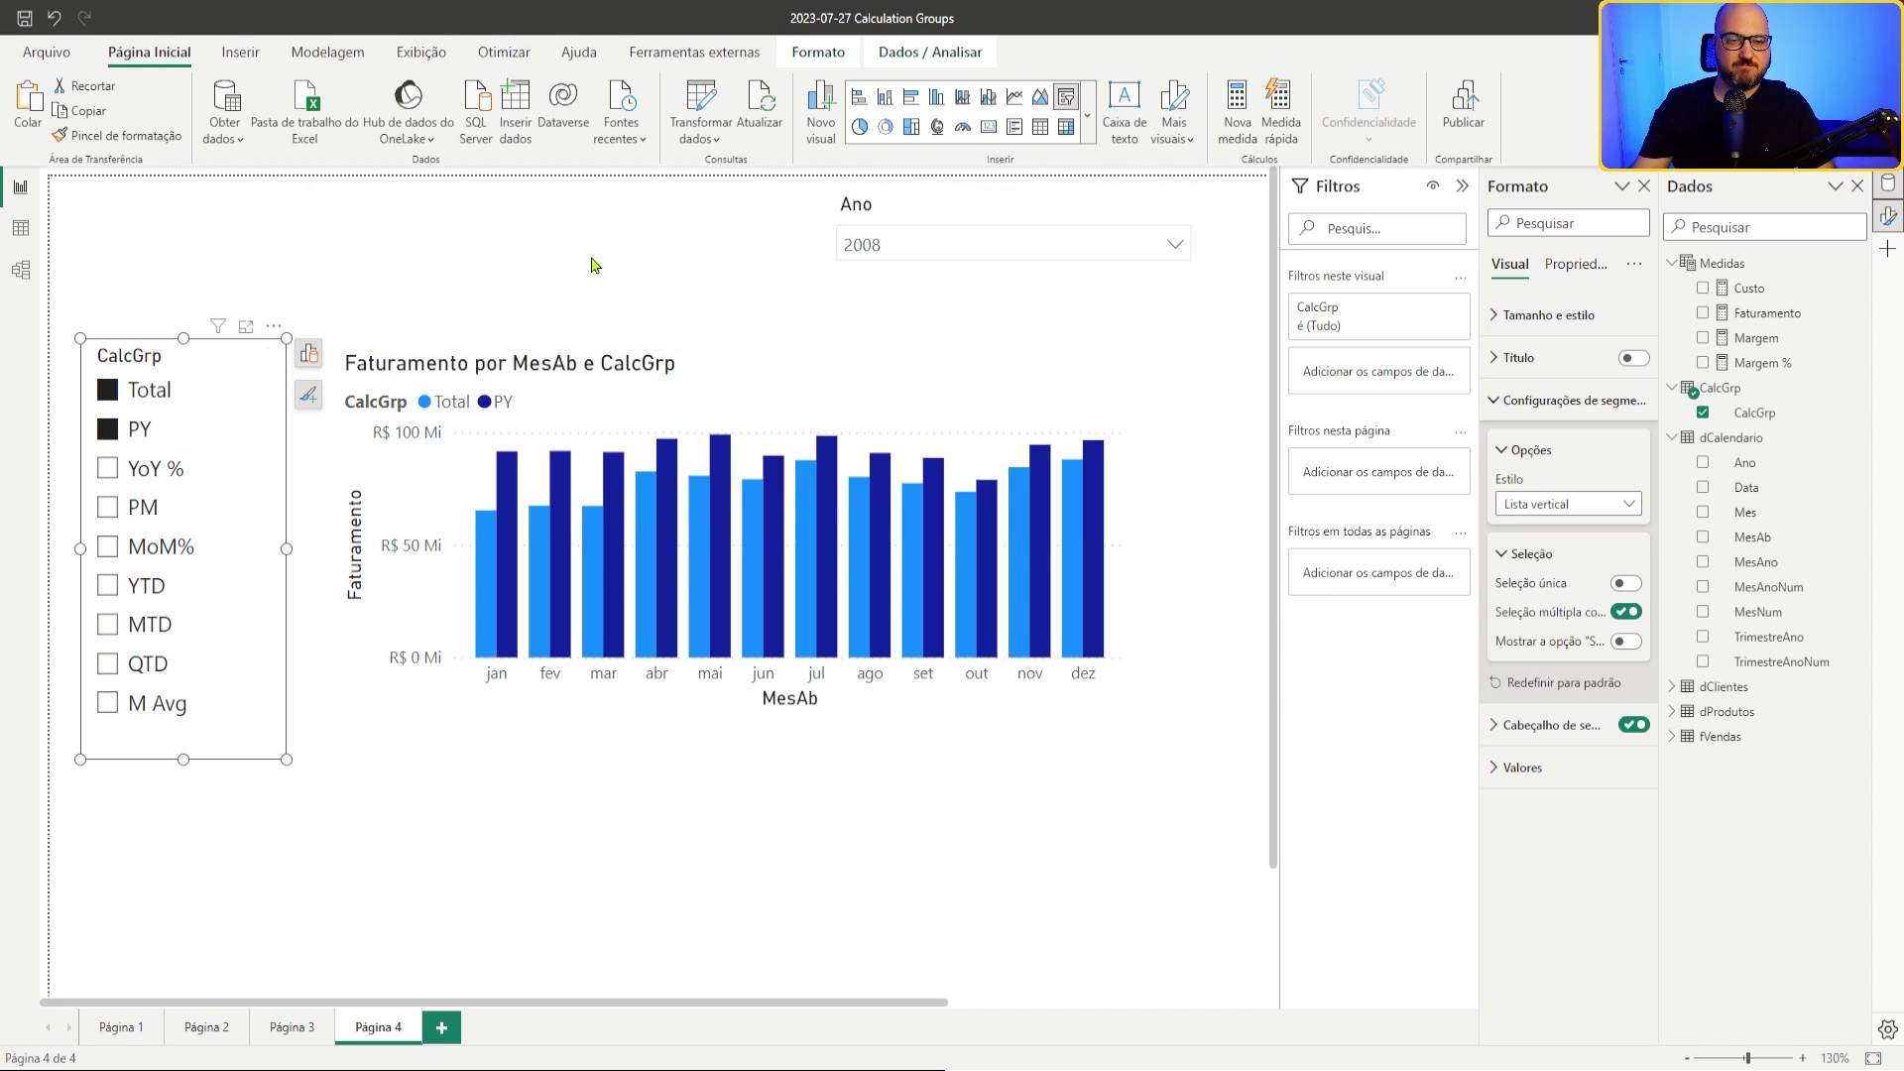
click(134, 429)
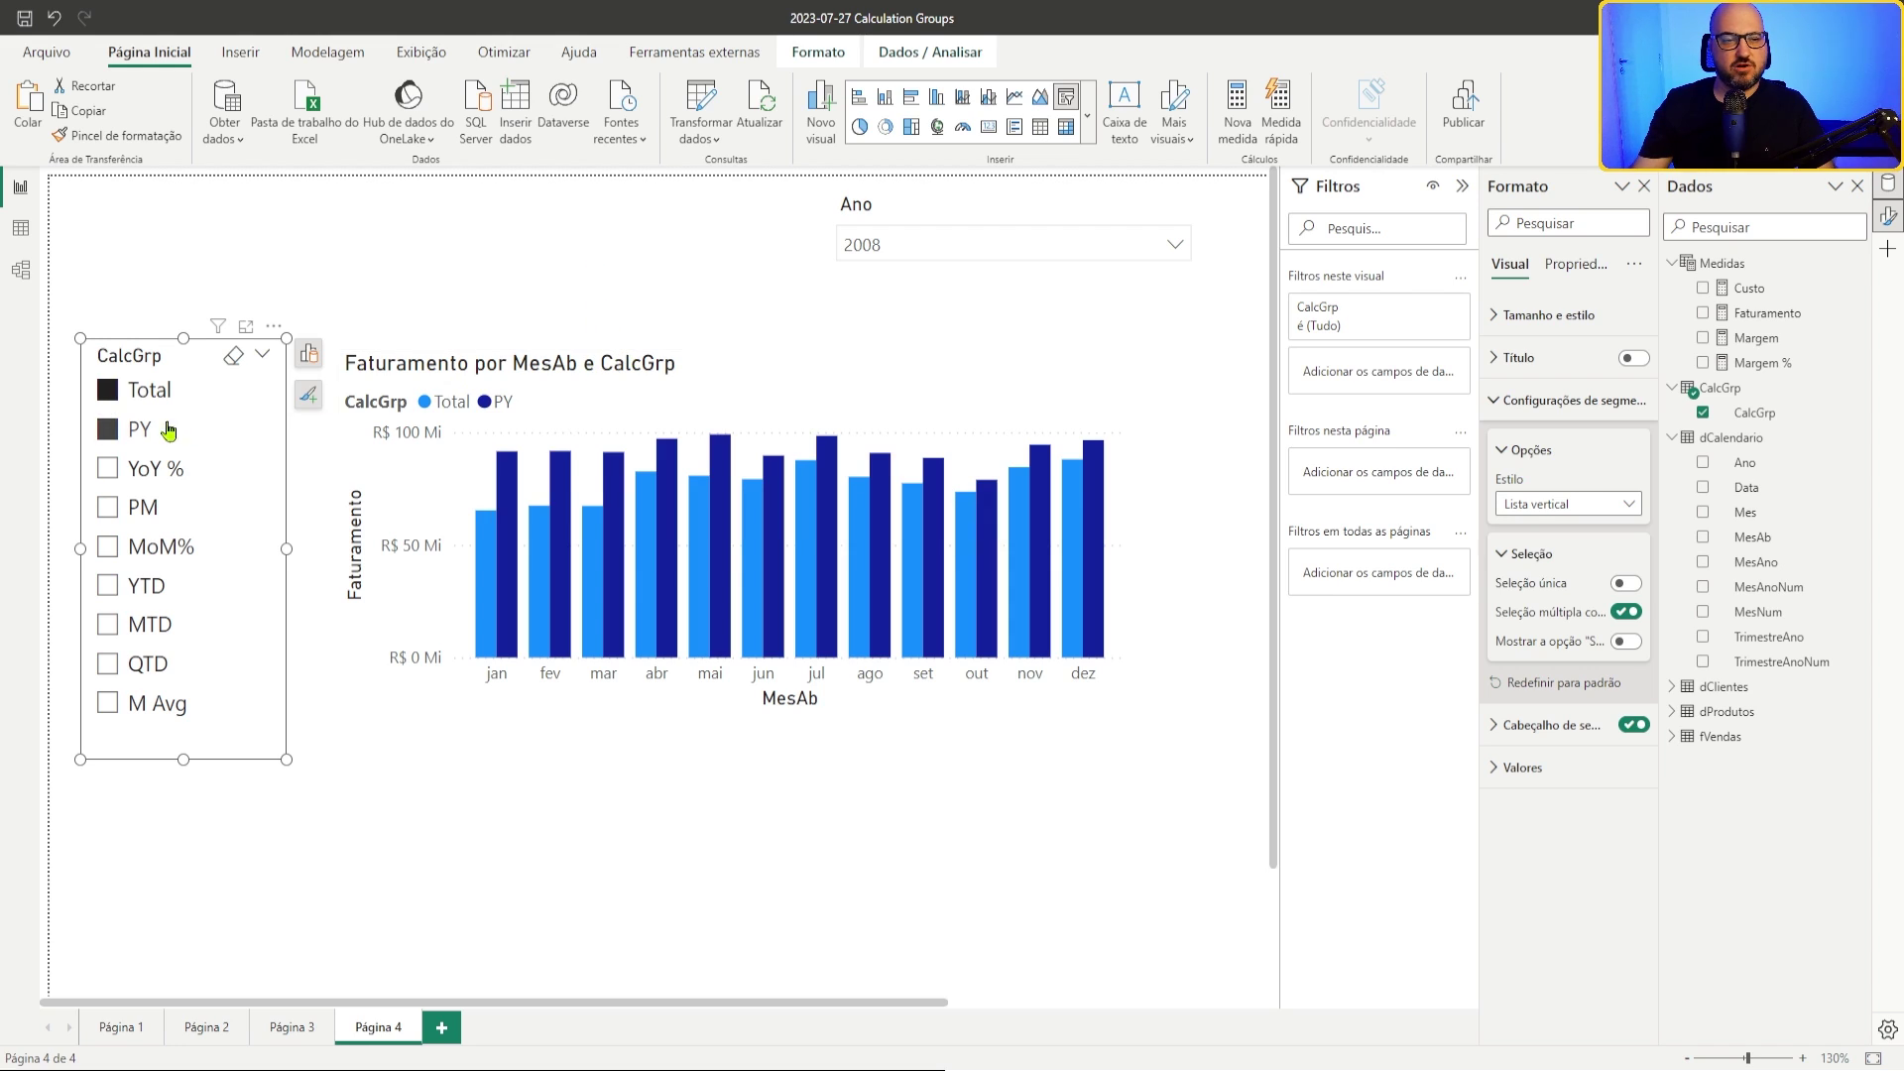
Step: Clear the CalcGrp slicer selection and remove CalcGrp from the column chart's legend
click(601, 373)
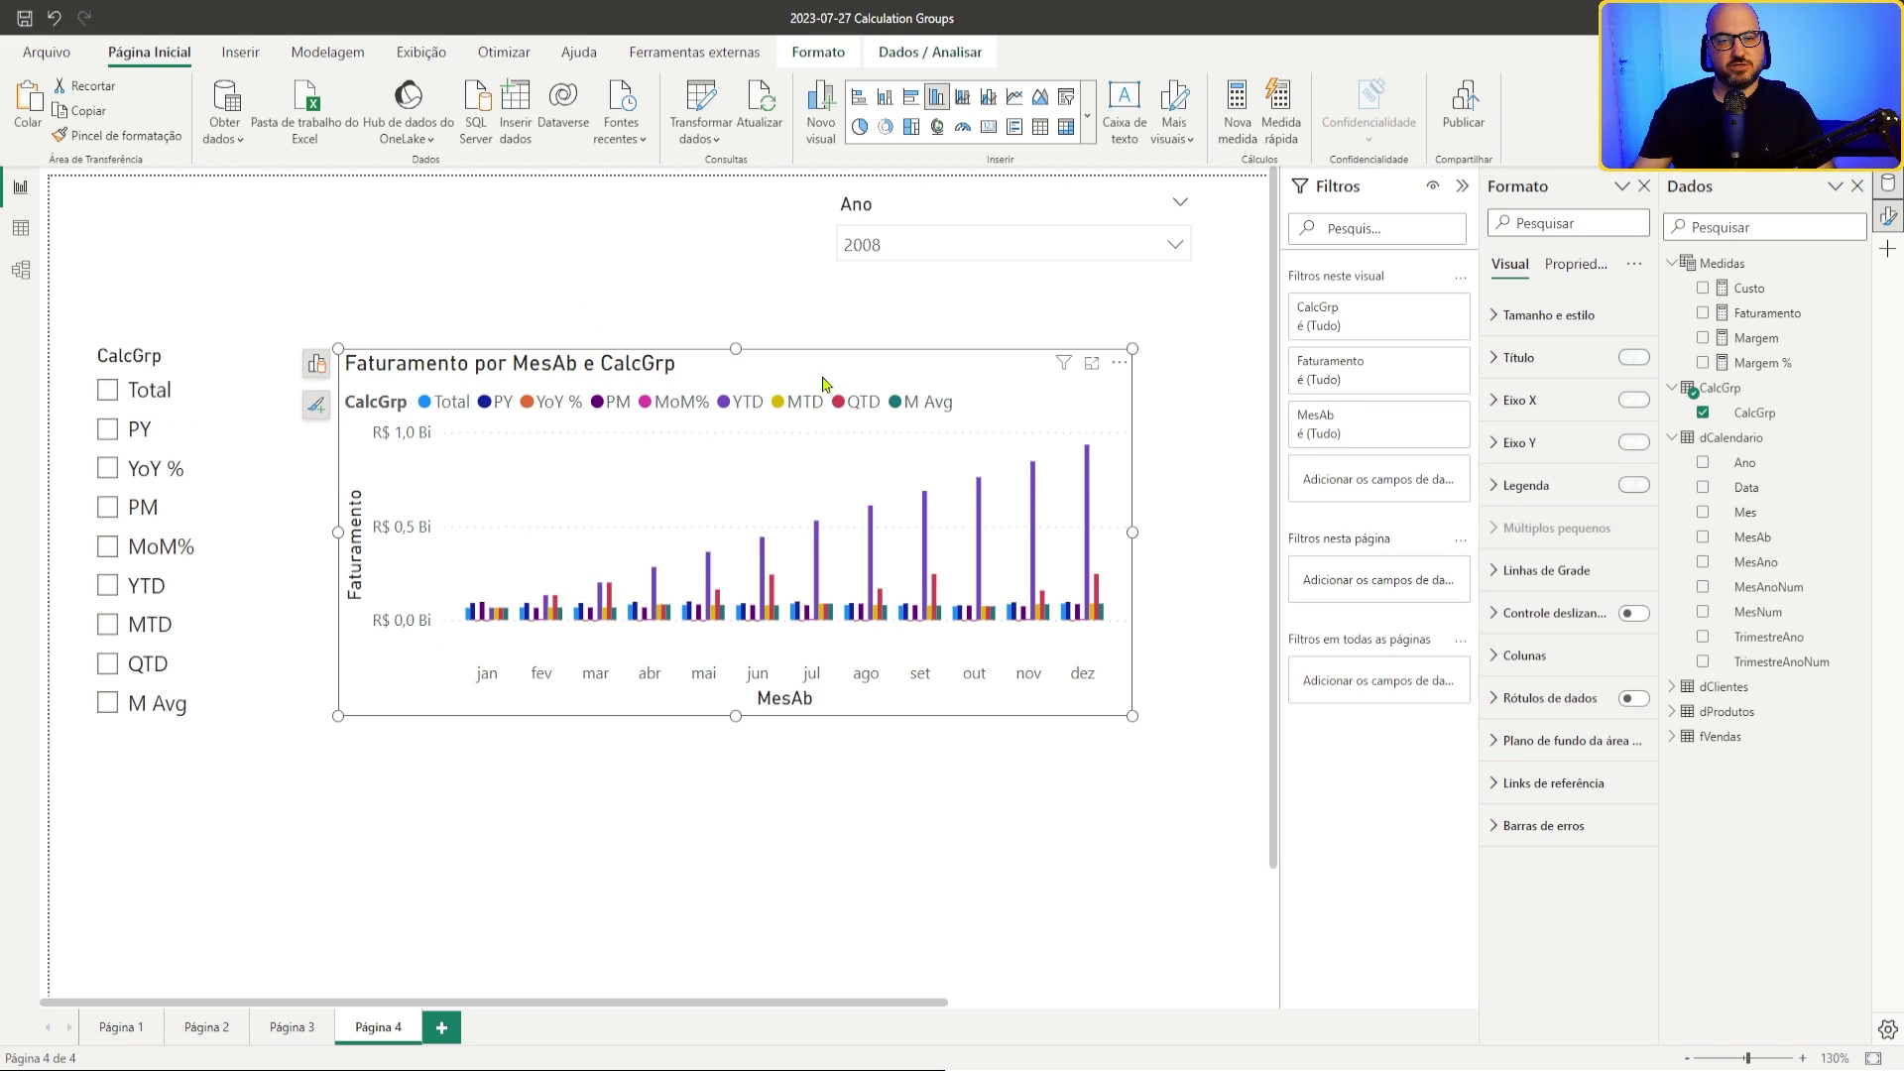
click(315, 363)
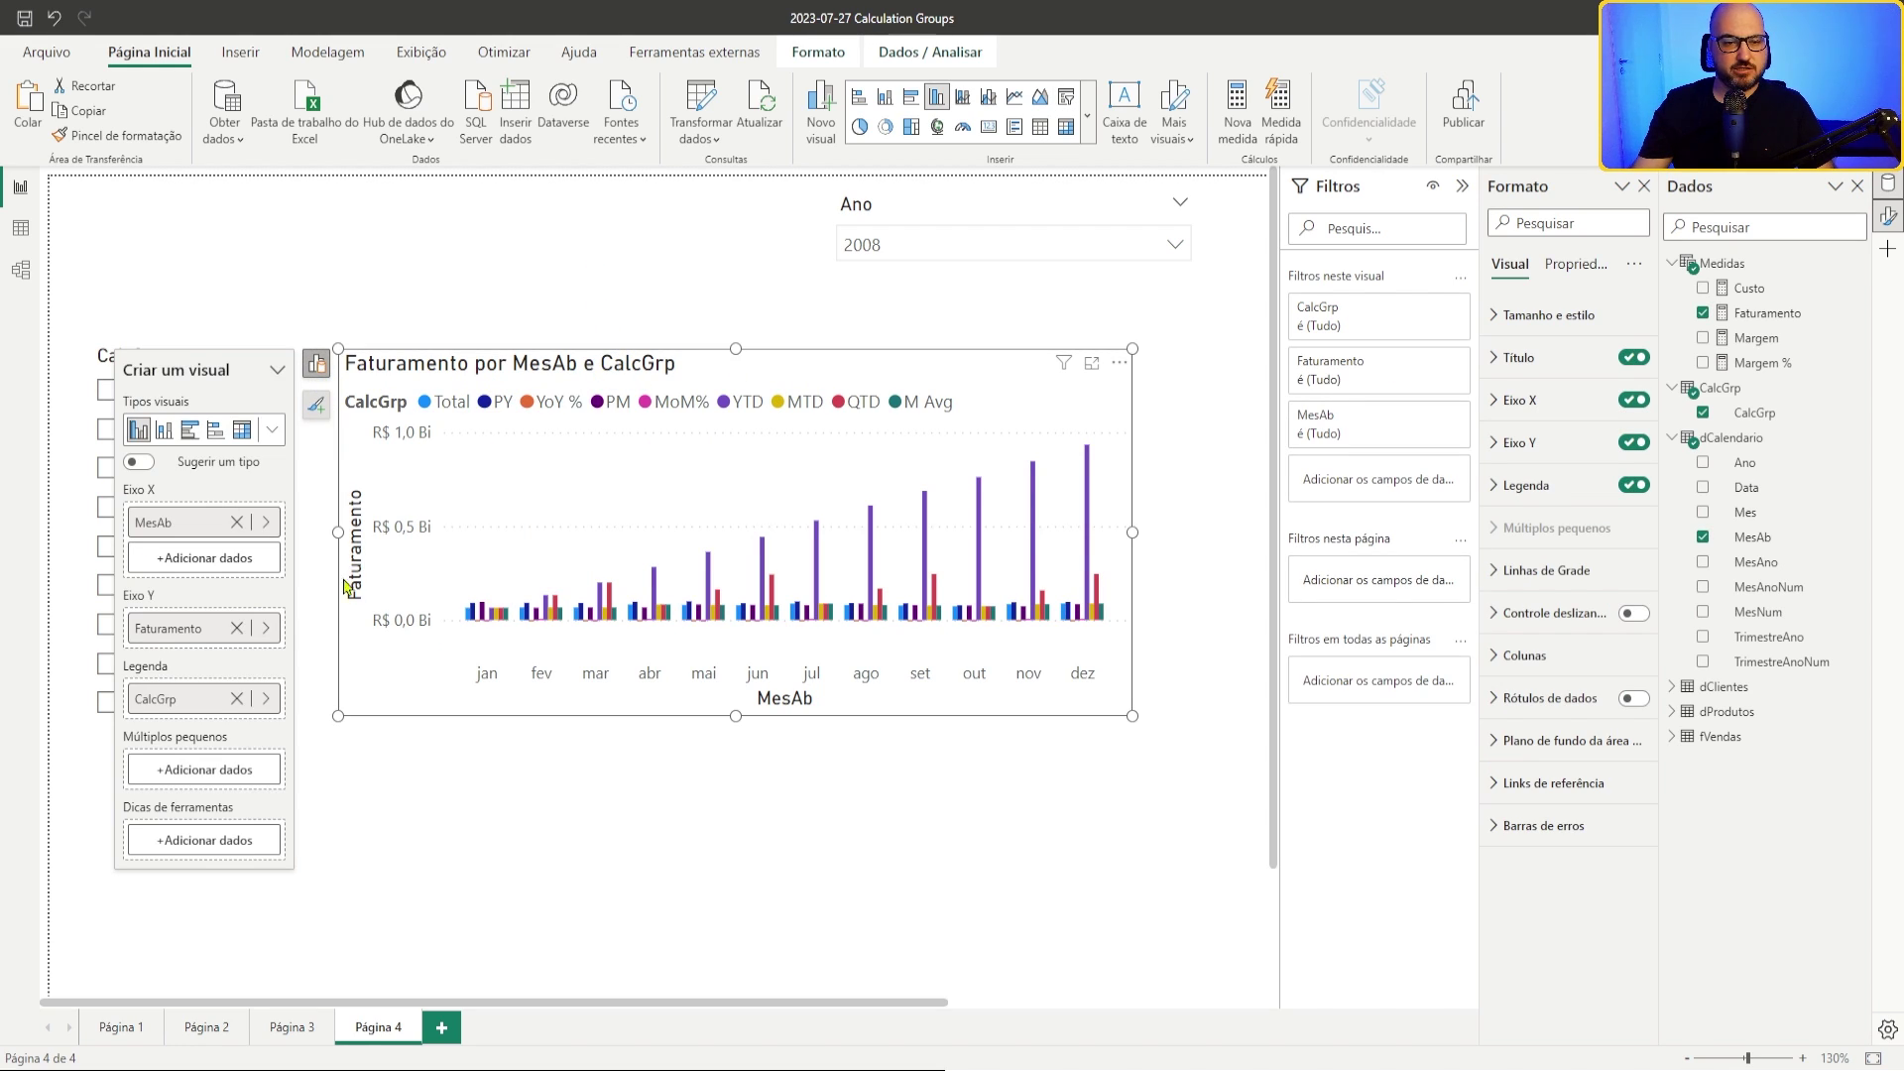
click(236, 698)
click(429, 282)
Step: Select Total, PY, YoY %, PM and MoM% one by one in the CalcGrp slicer to examine the chart
click(107, 390)
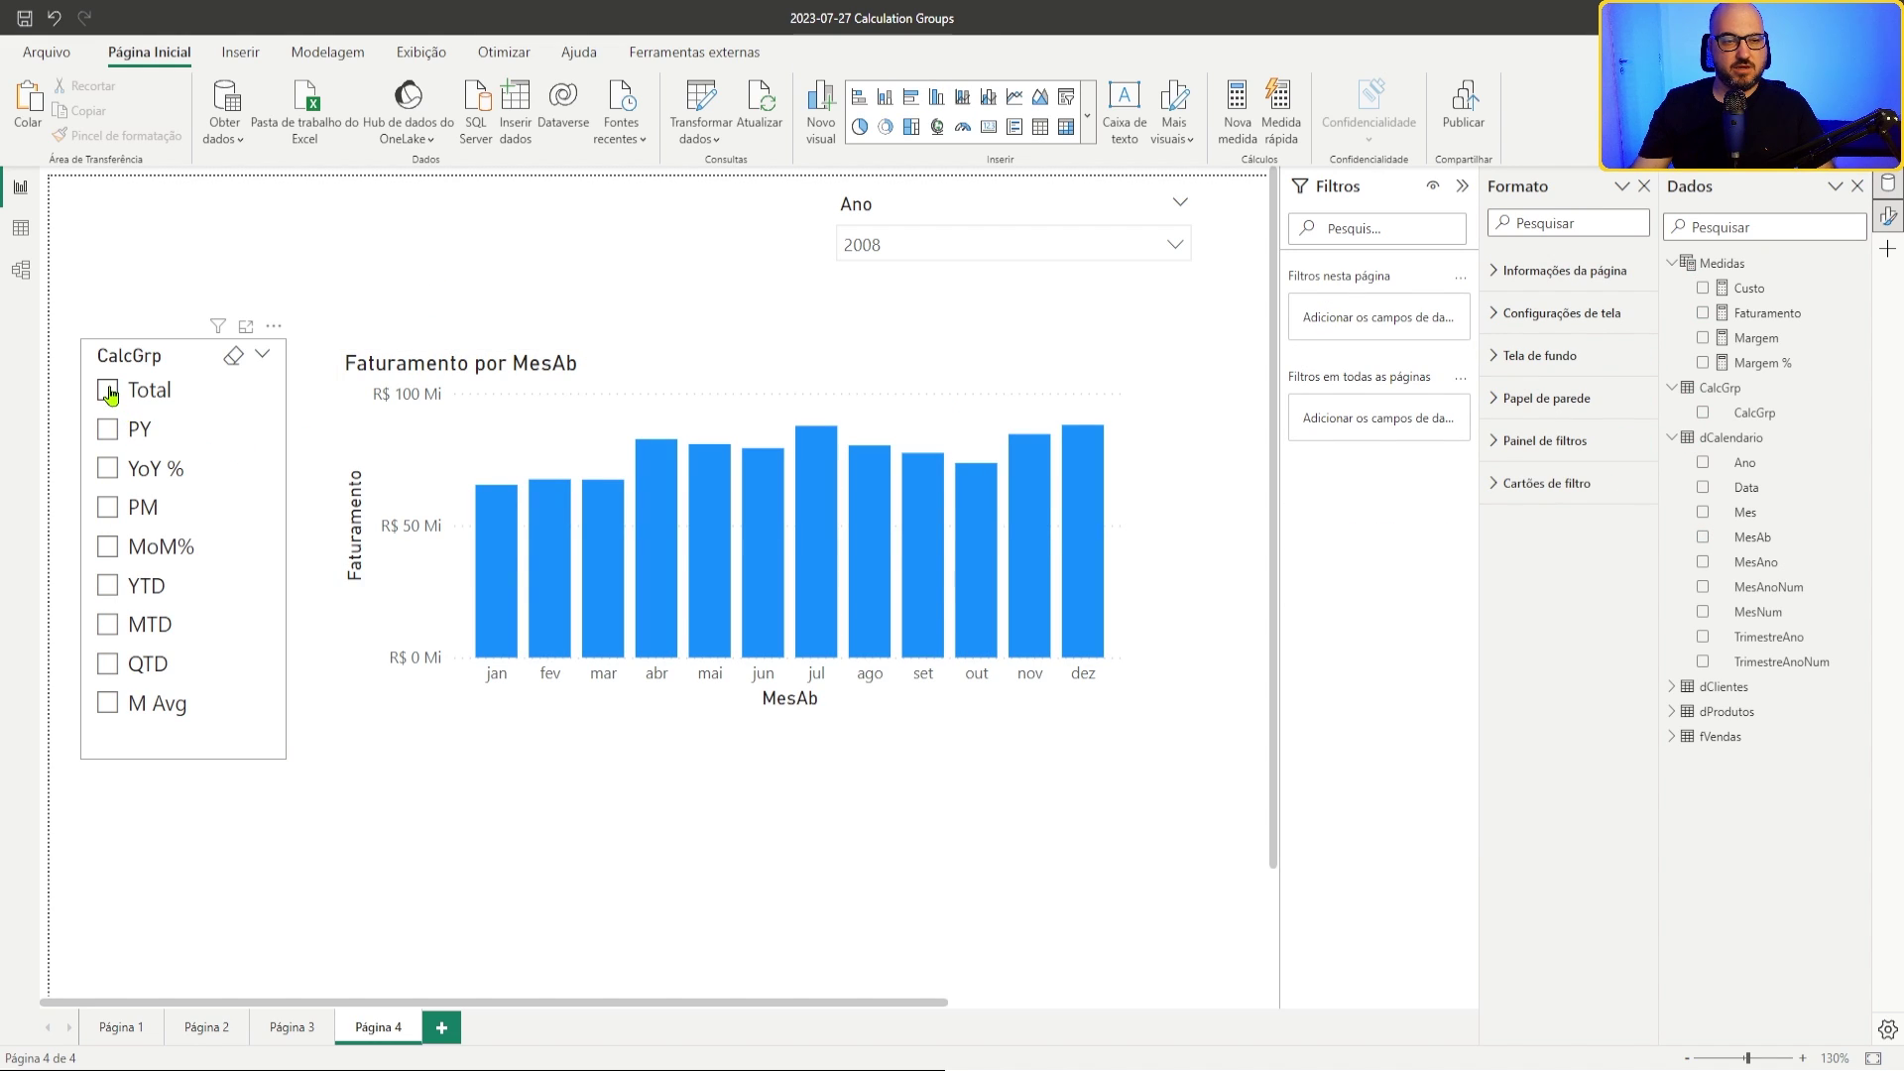
click(107, 429)
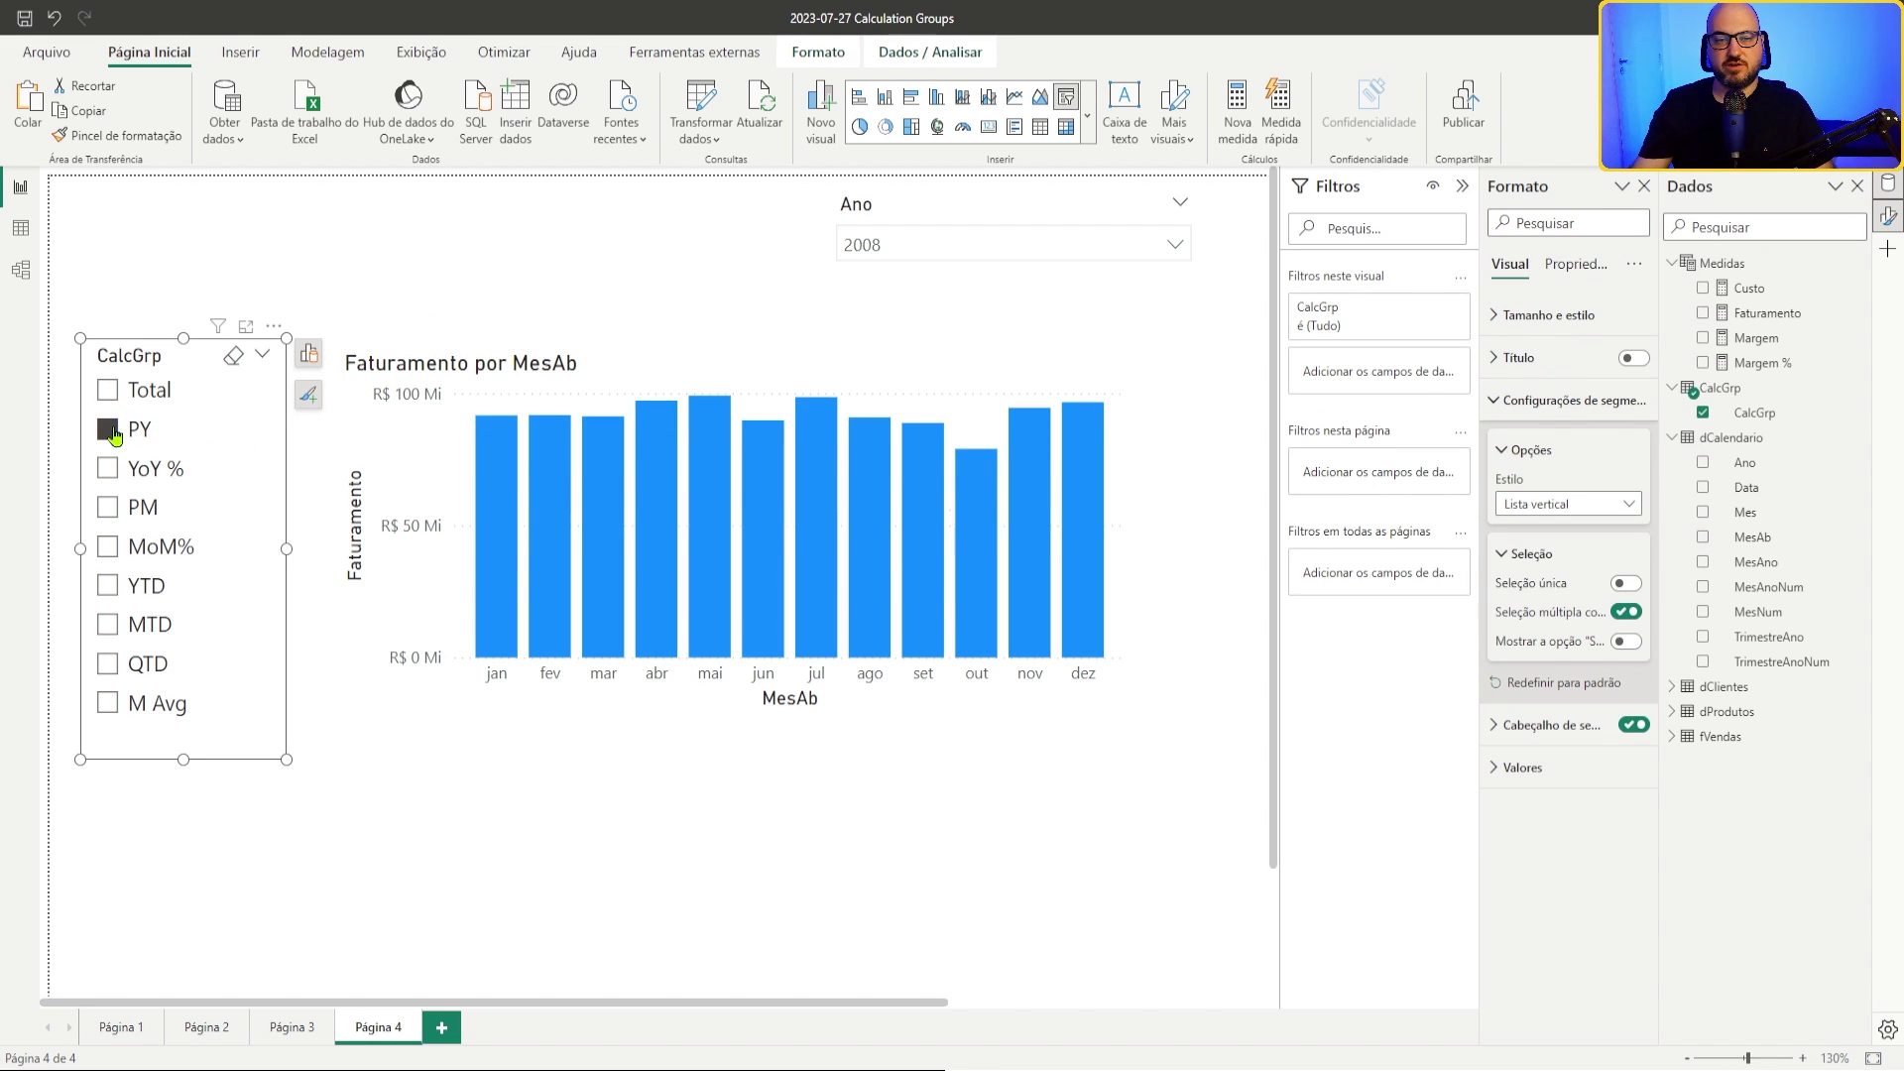
click(111, 472)
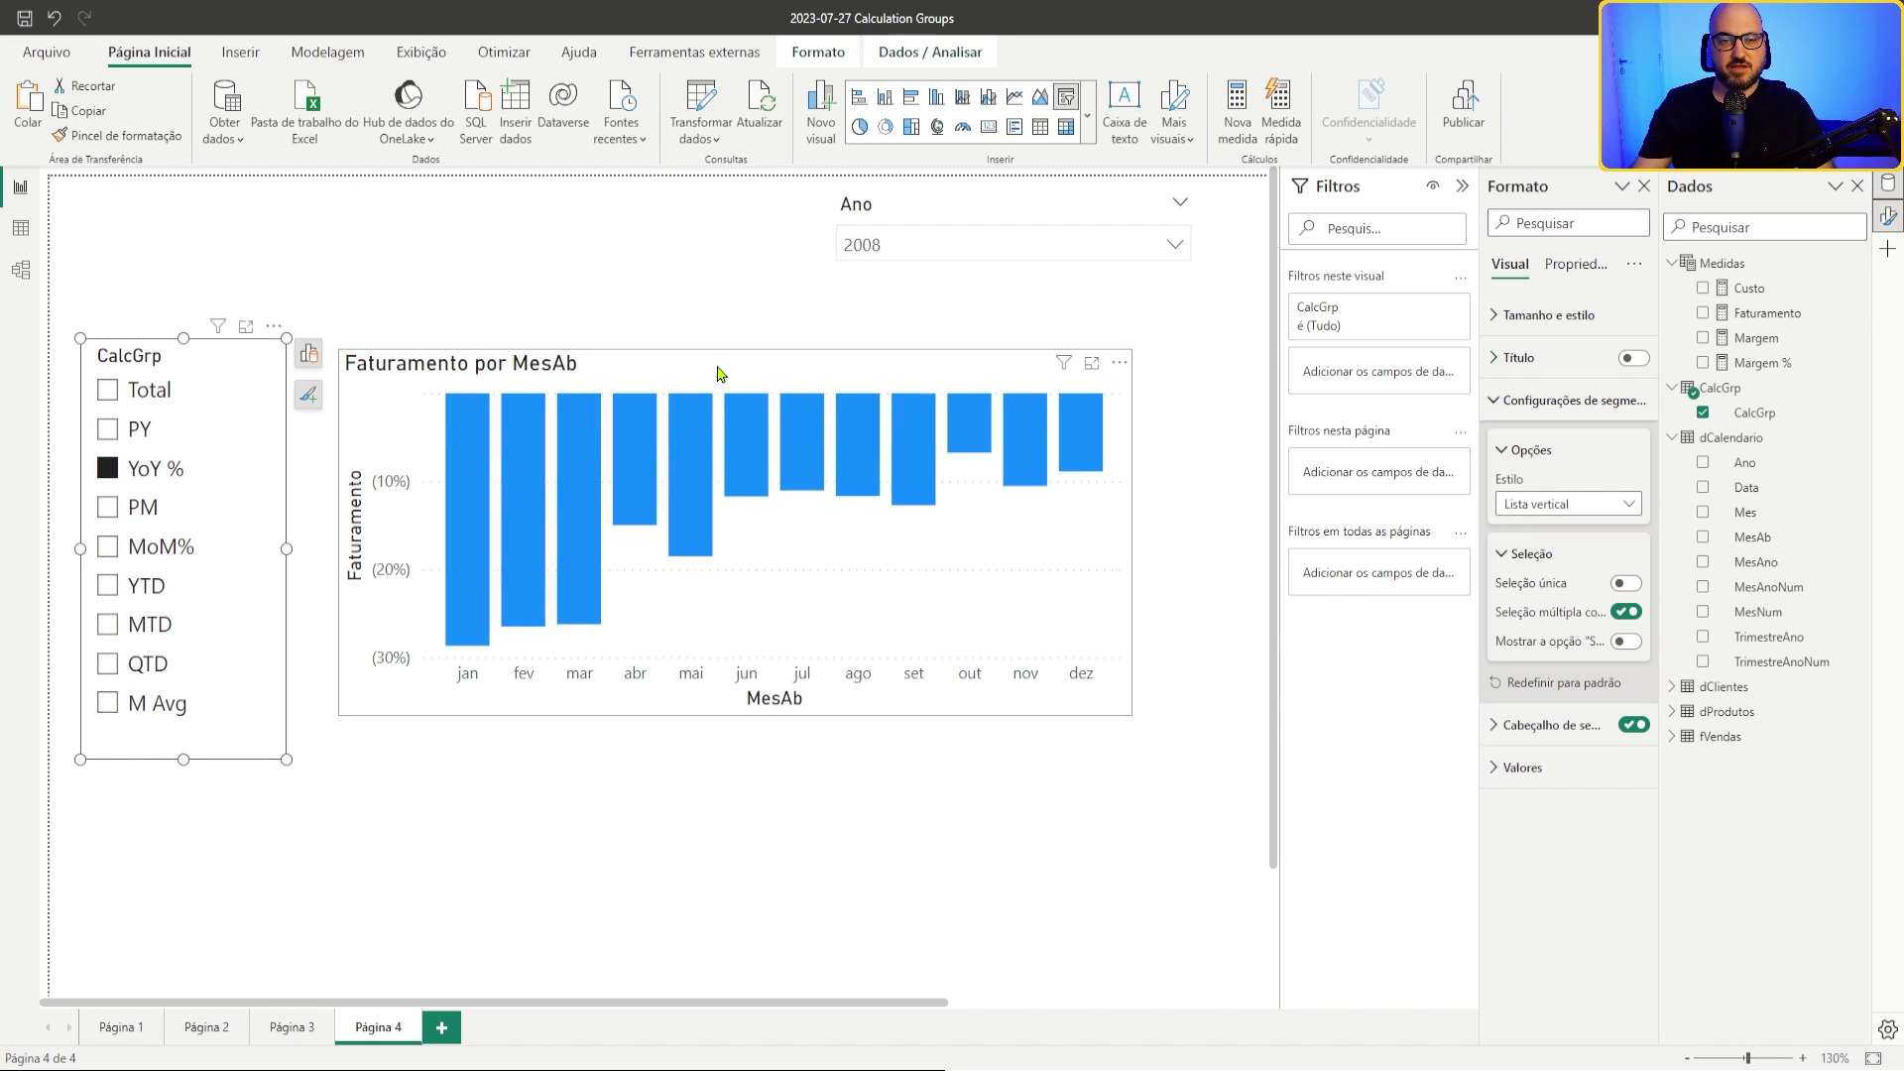
click(145, 513)
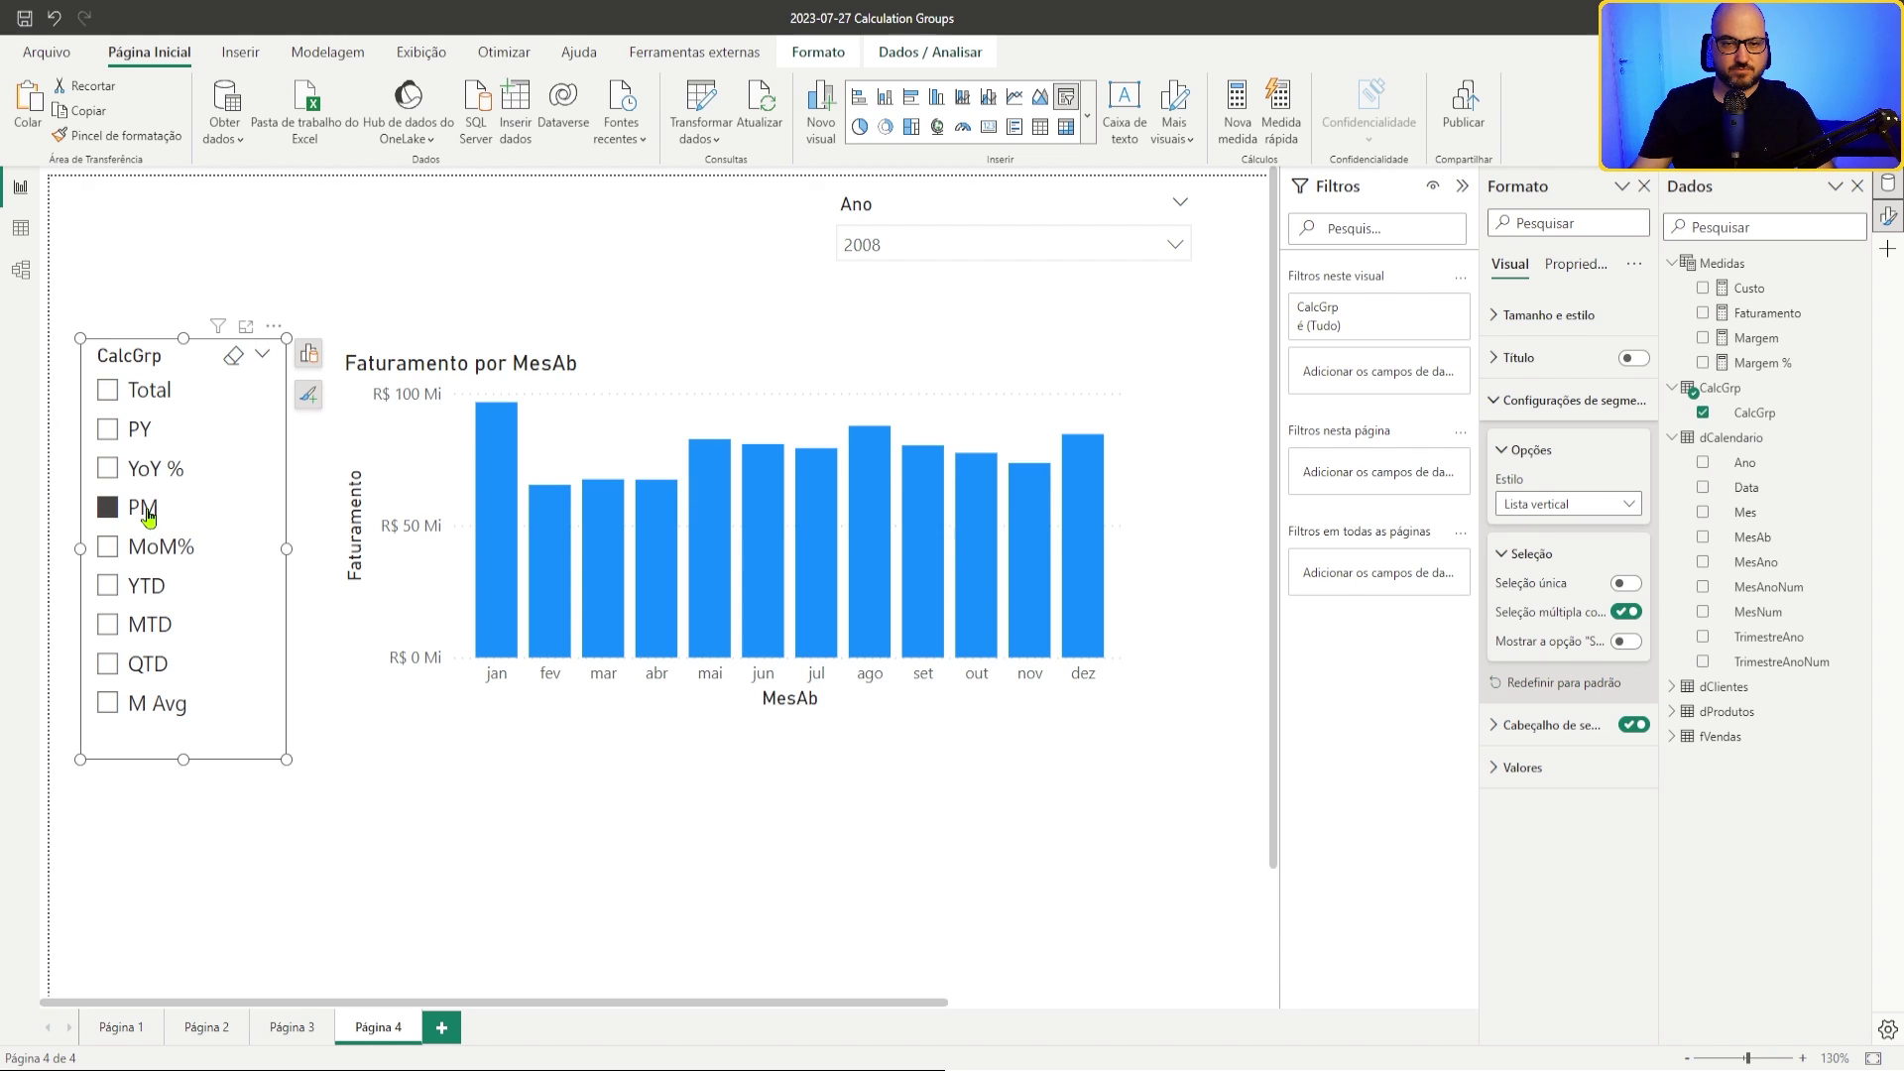
click(151, 547)
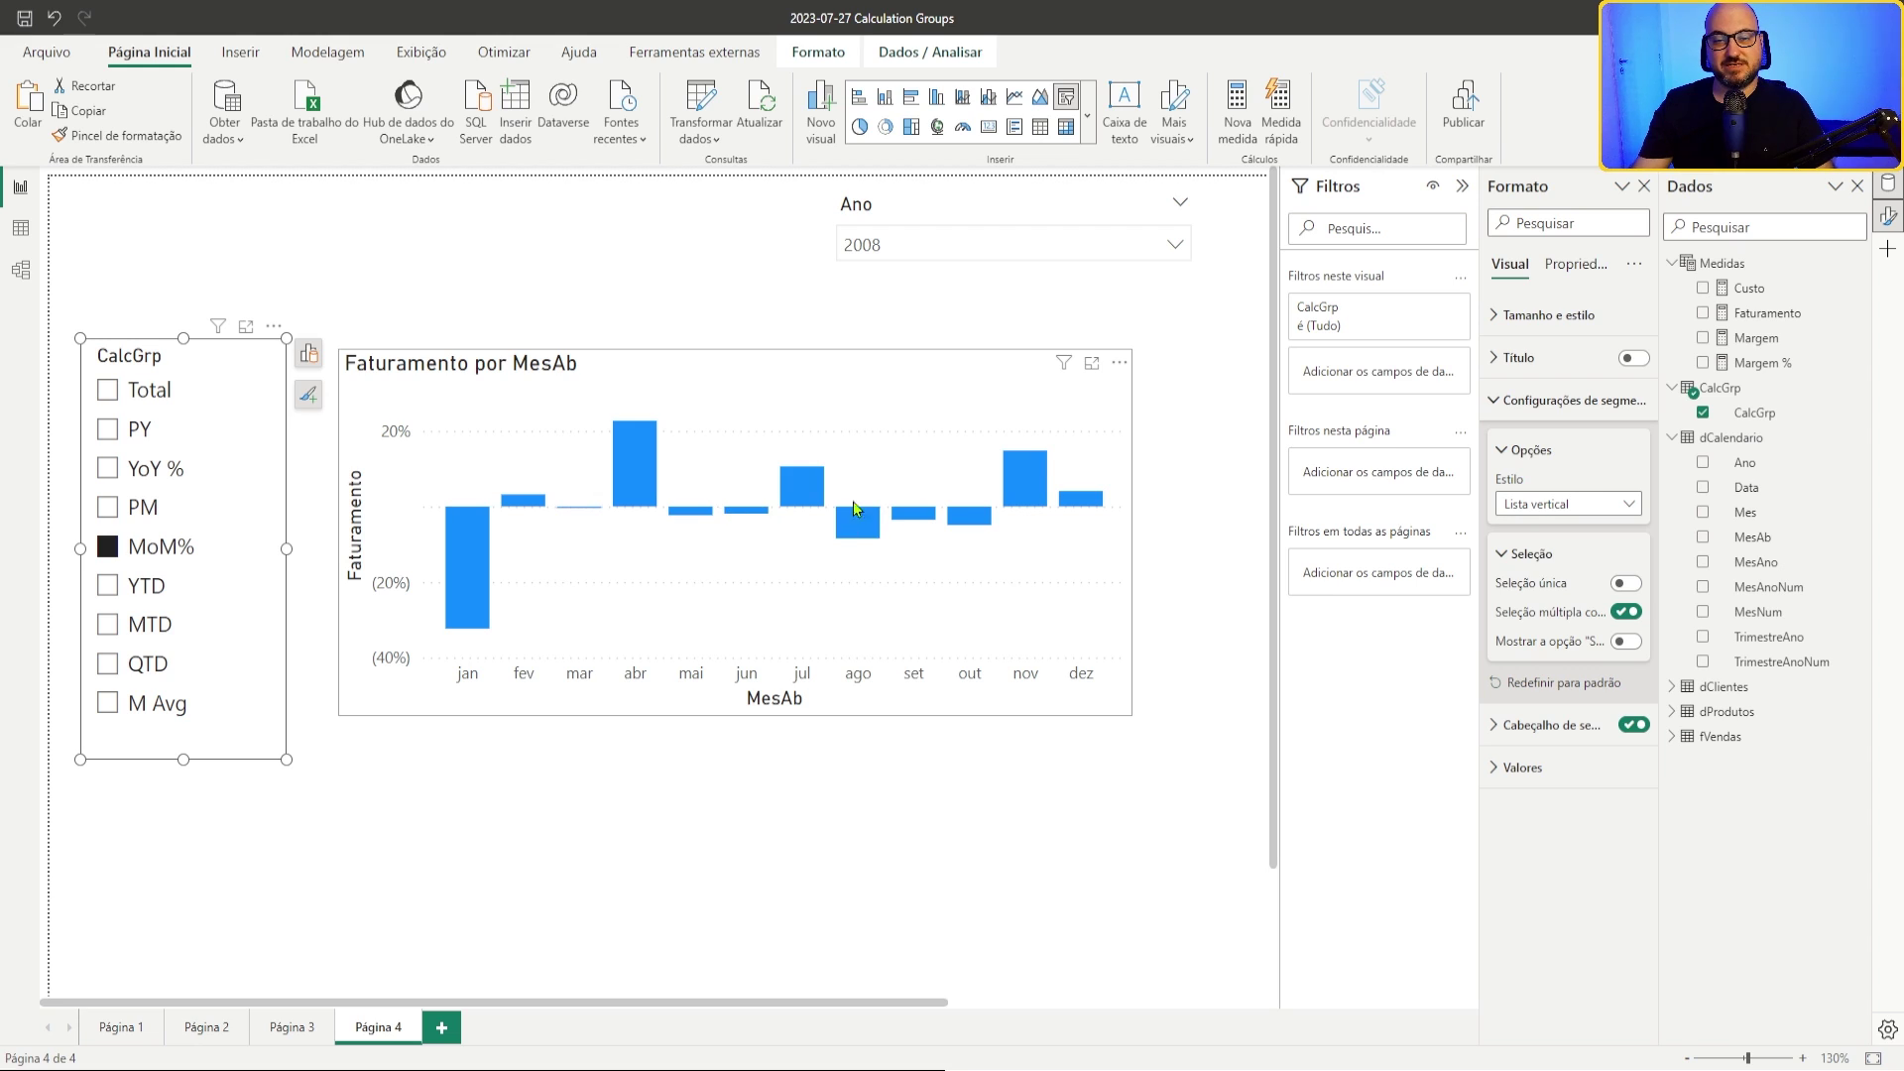
Step: Turn on the column chart's data labels and switch the CalcGrp slicer to YTD and finally MTD
click(882, 396)
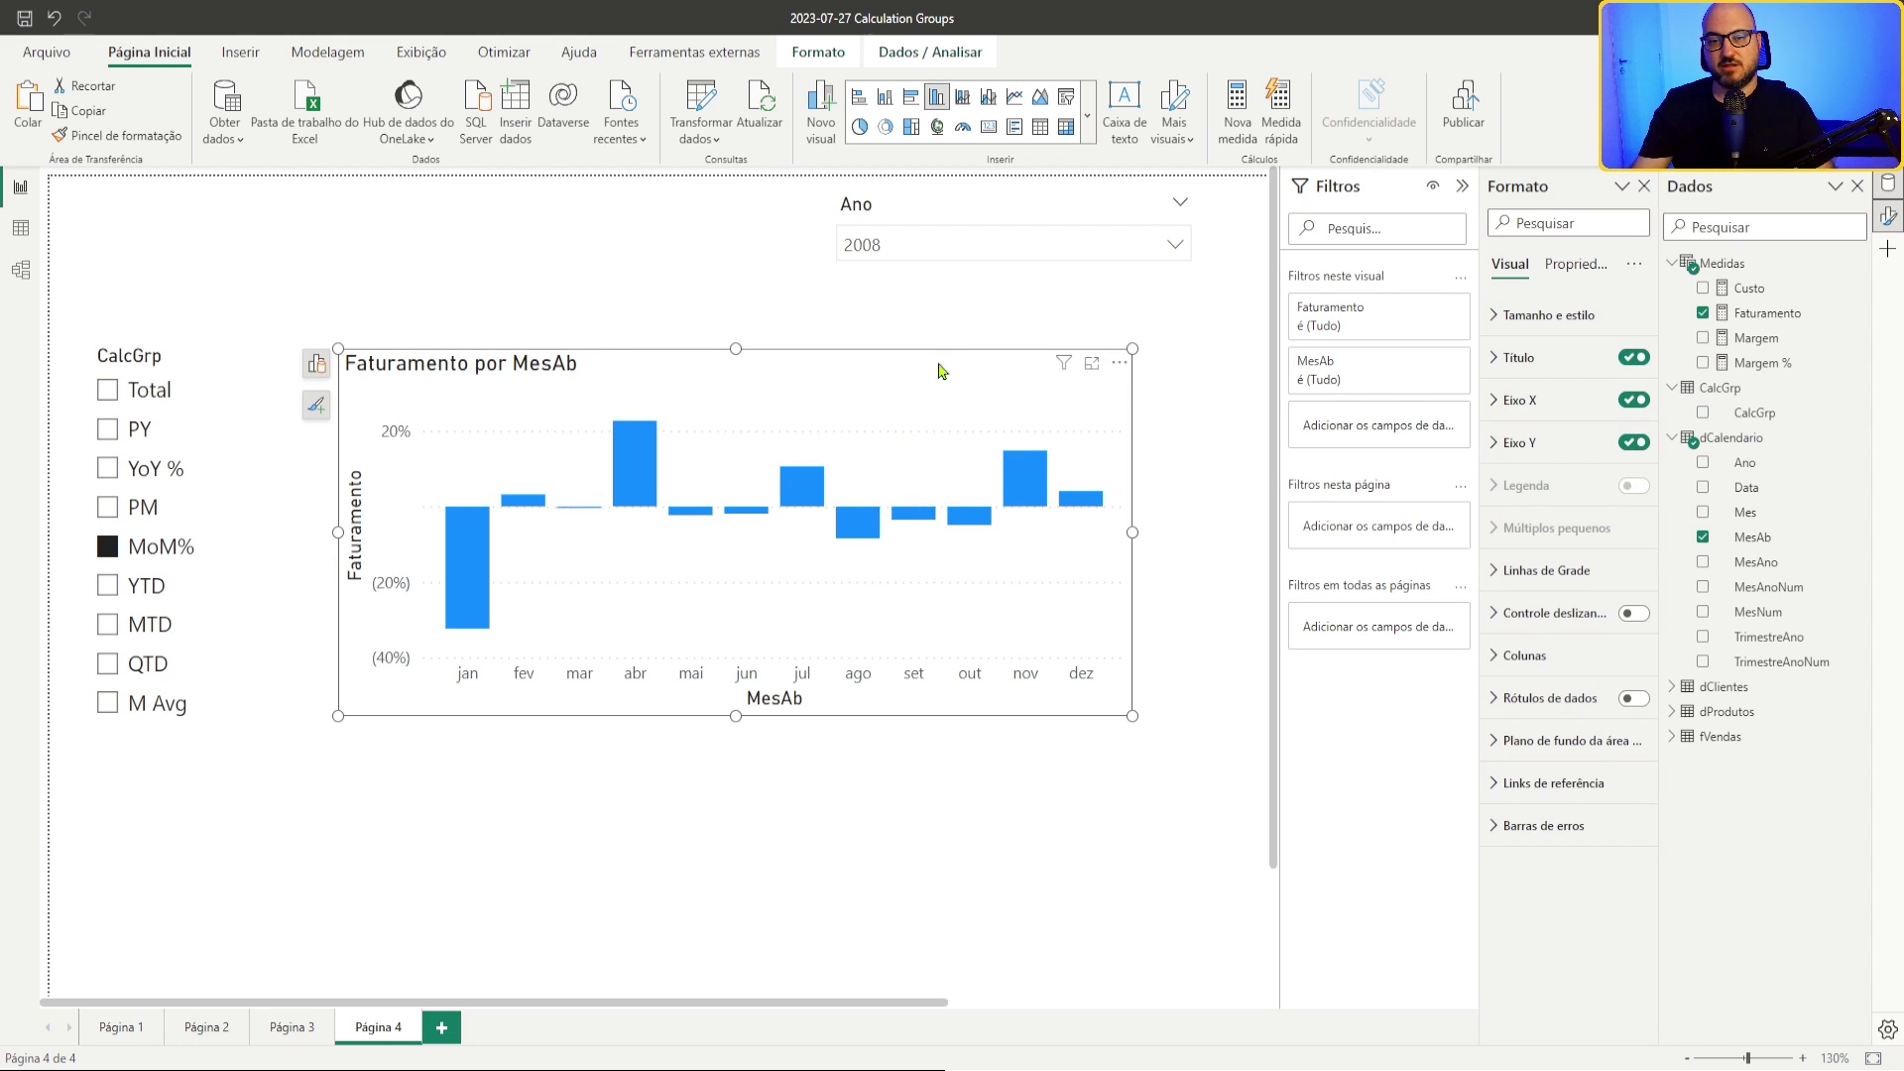
click(1631, 700)
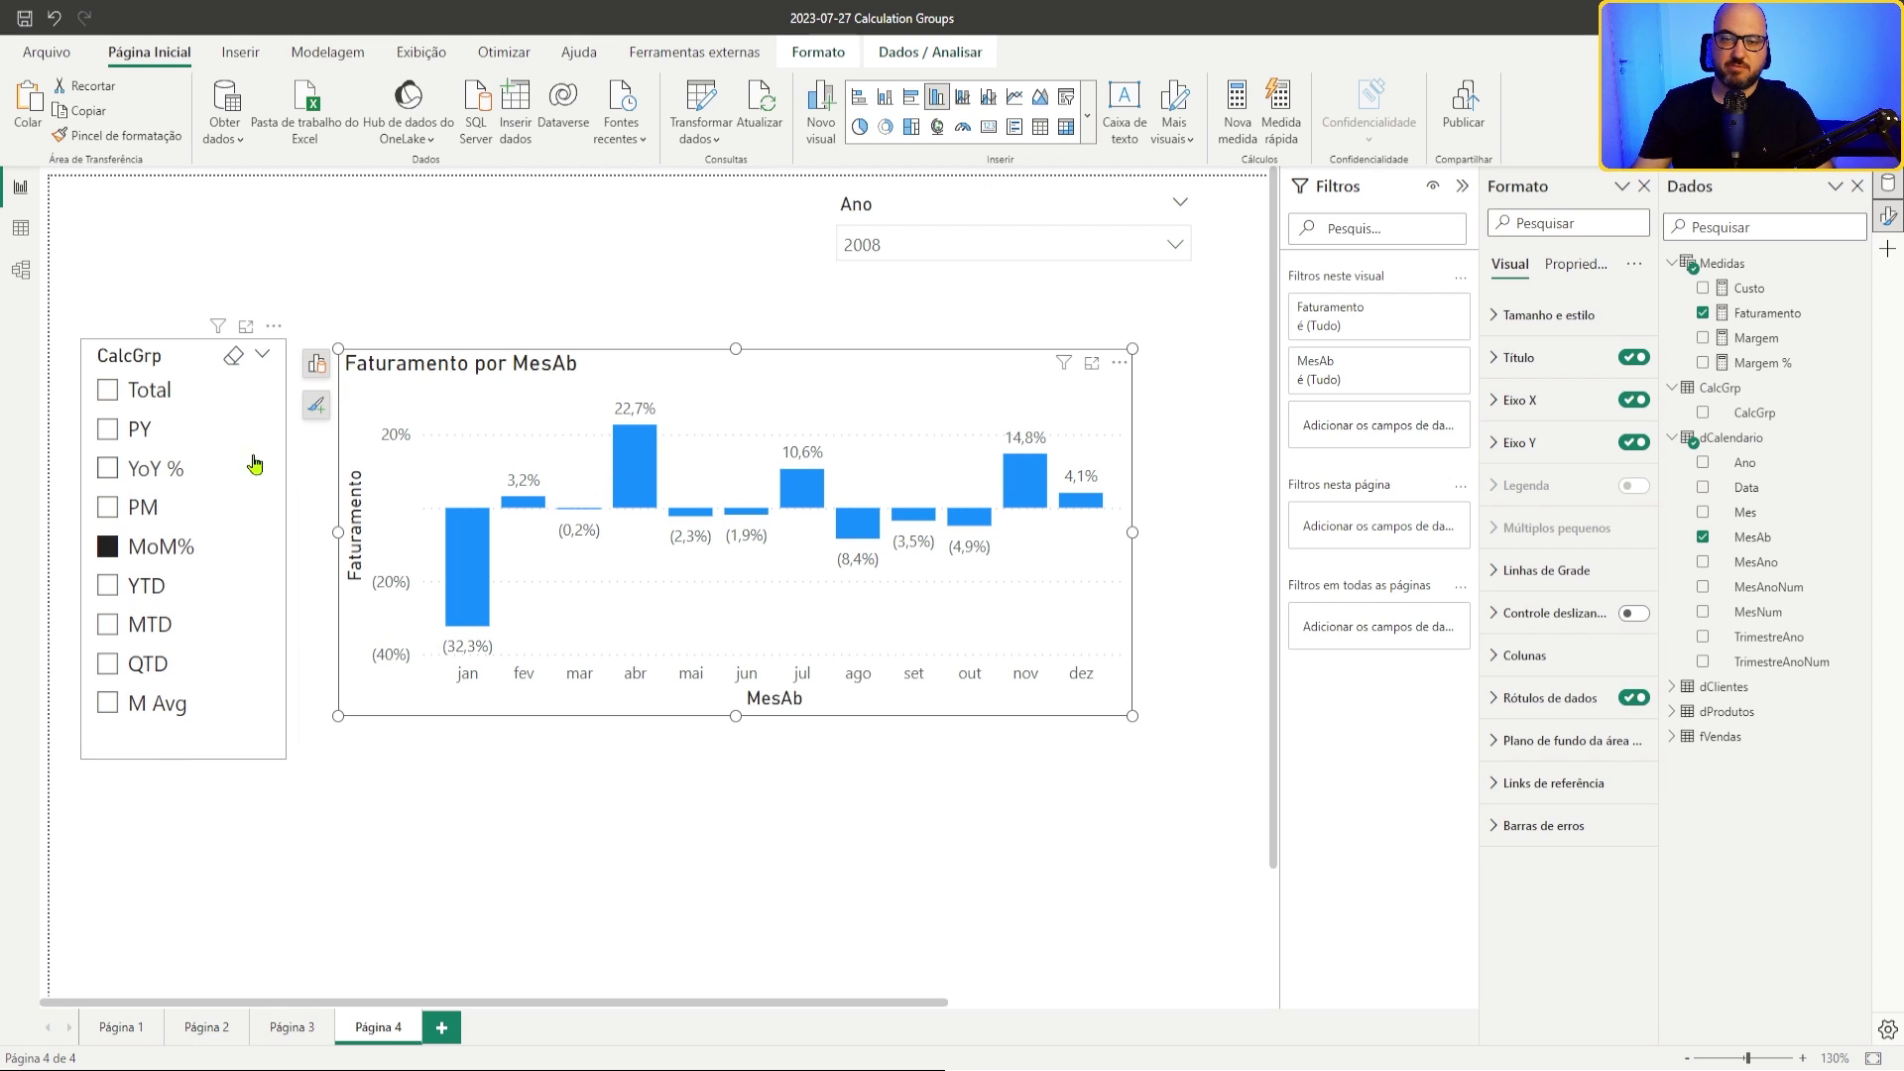
click(109, 585)
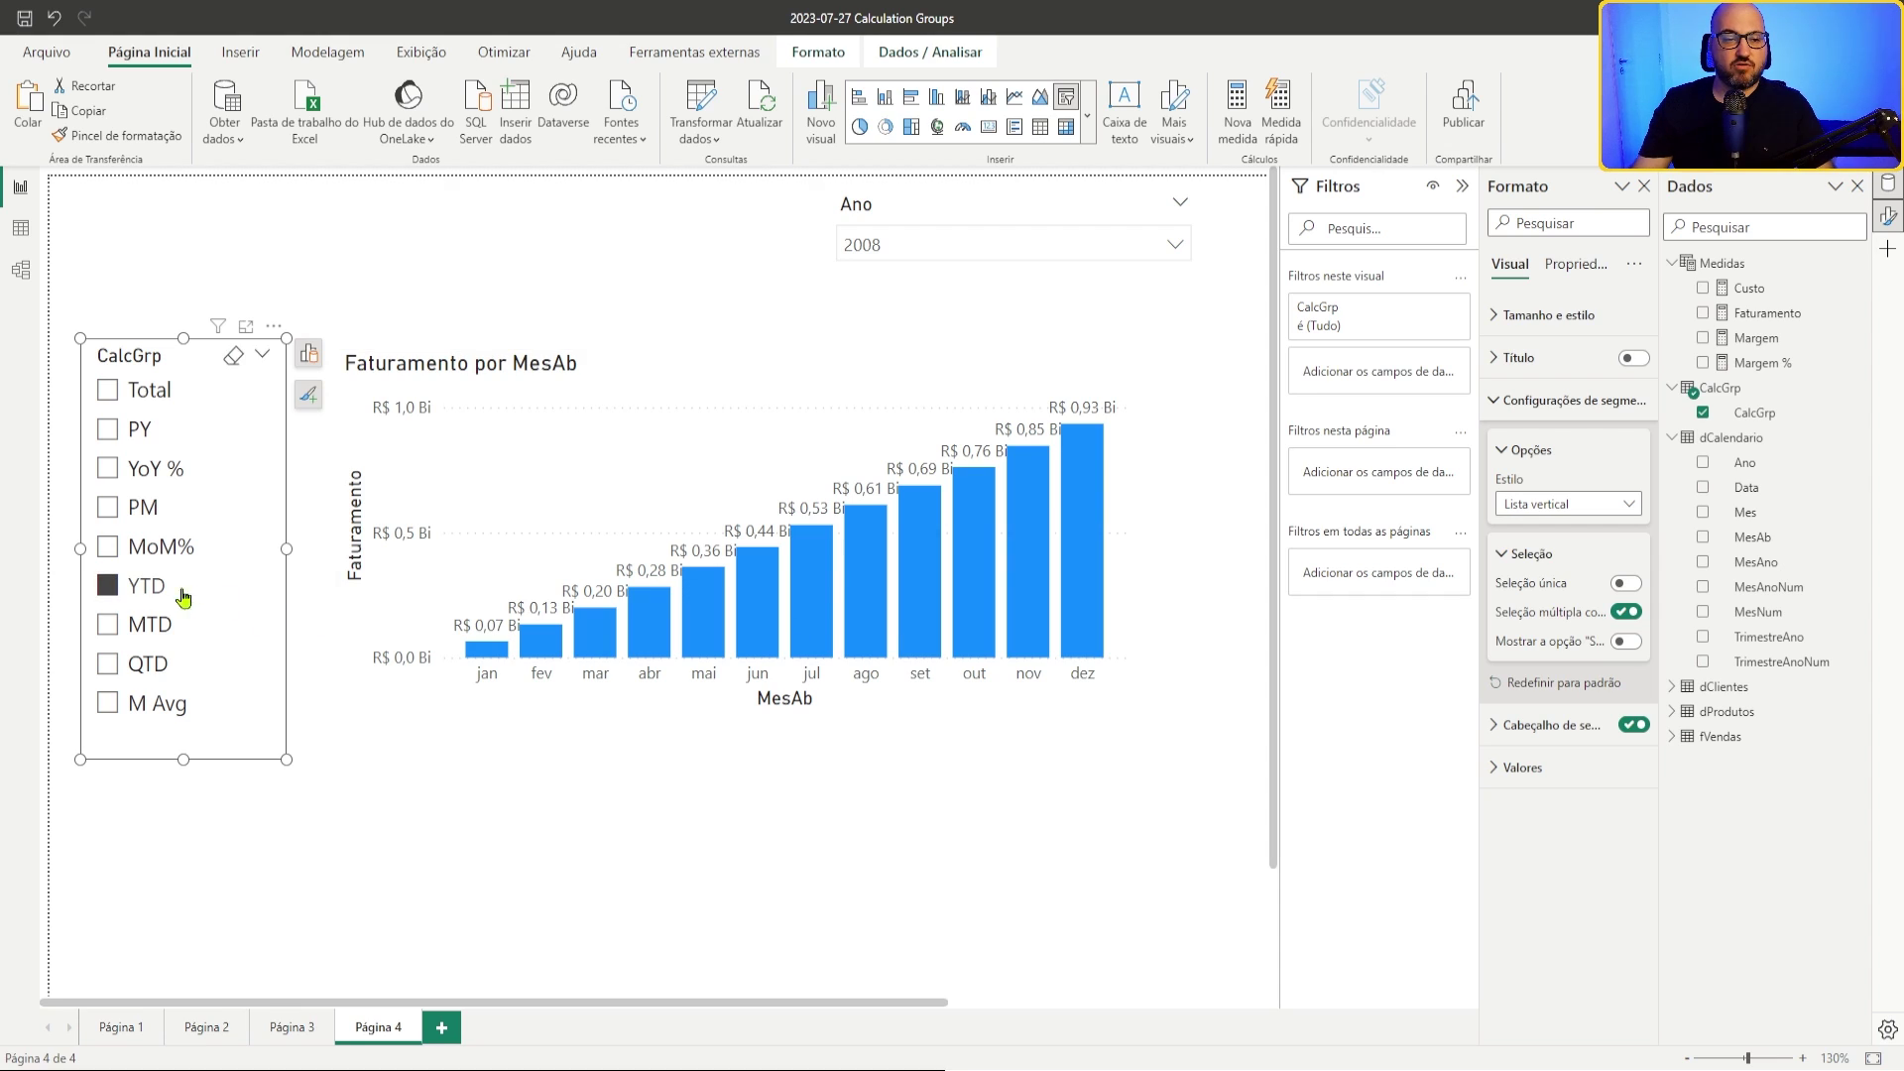
click(107, 624)
Step: Add the Data field to the column chart's X axis below MesAb
click(768, 389)
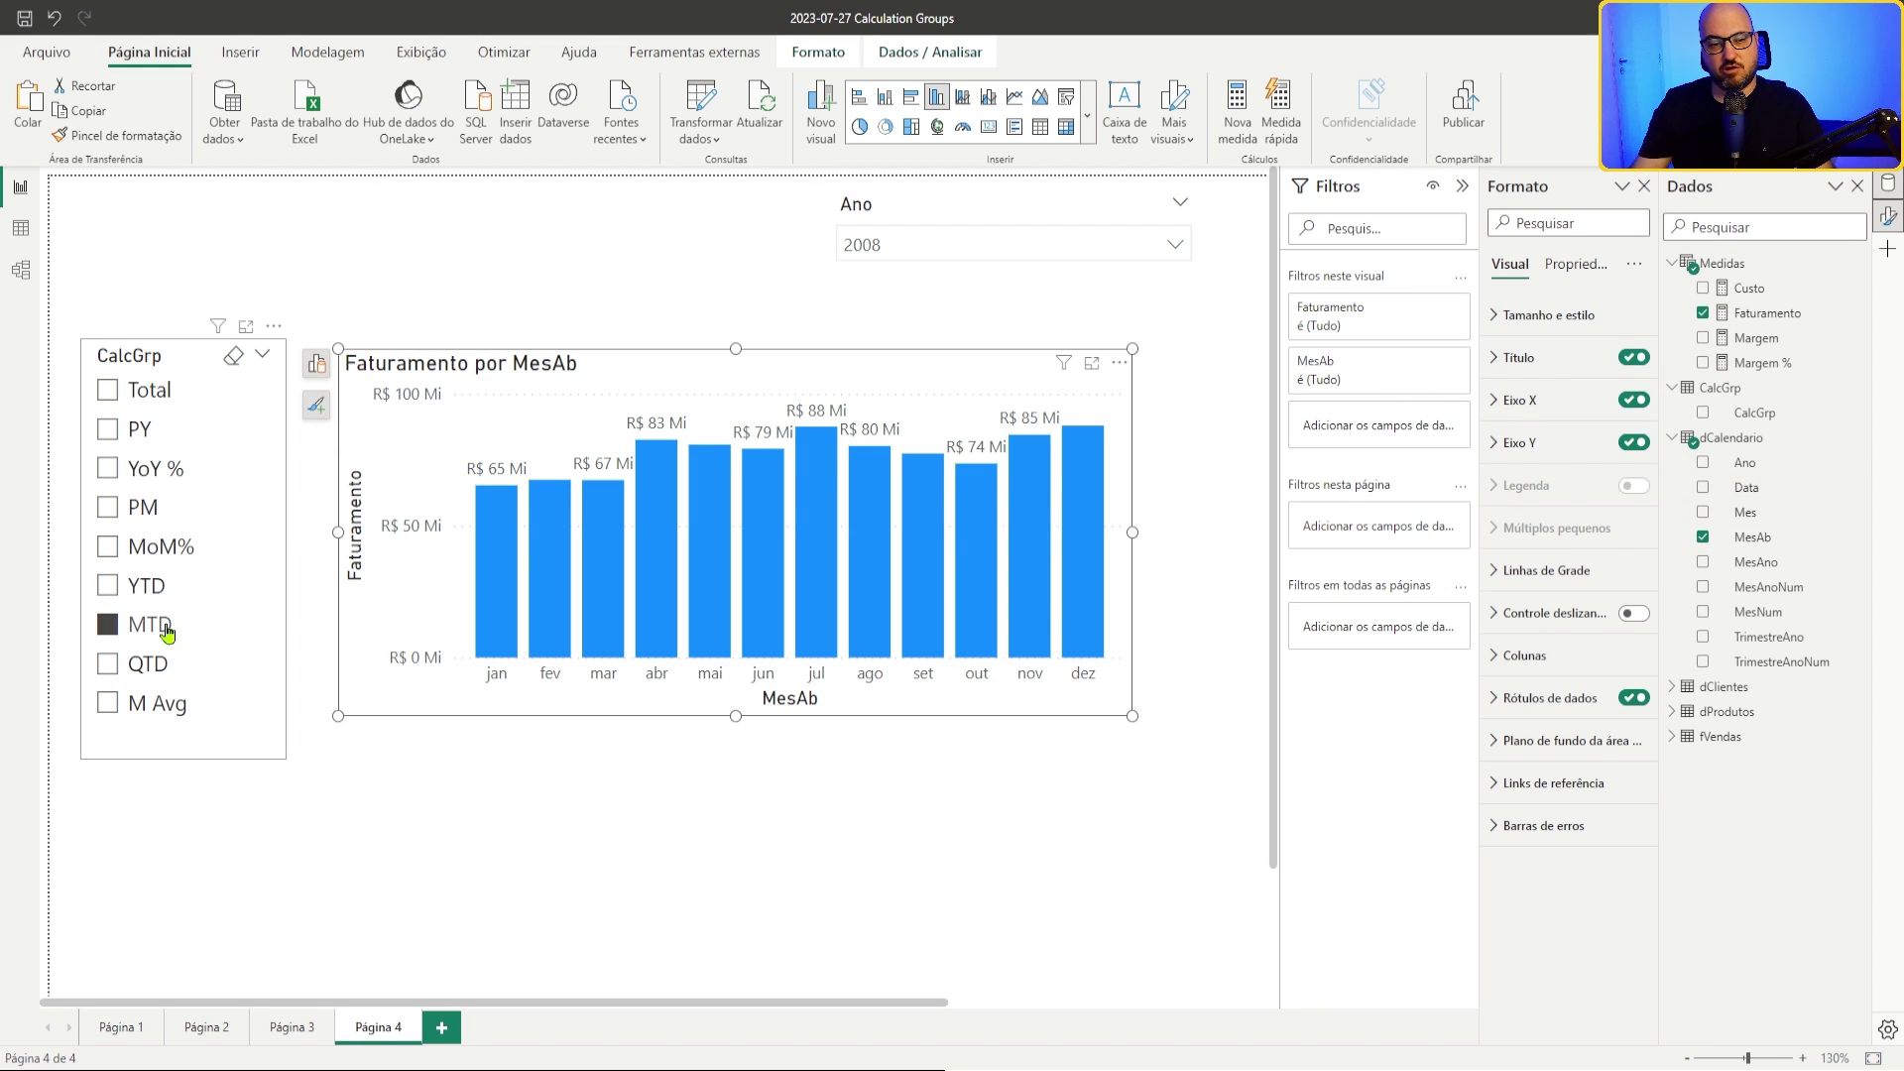
drag(1747, 487, 871, 399)
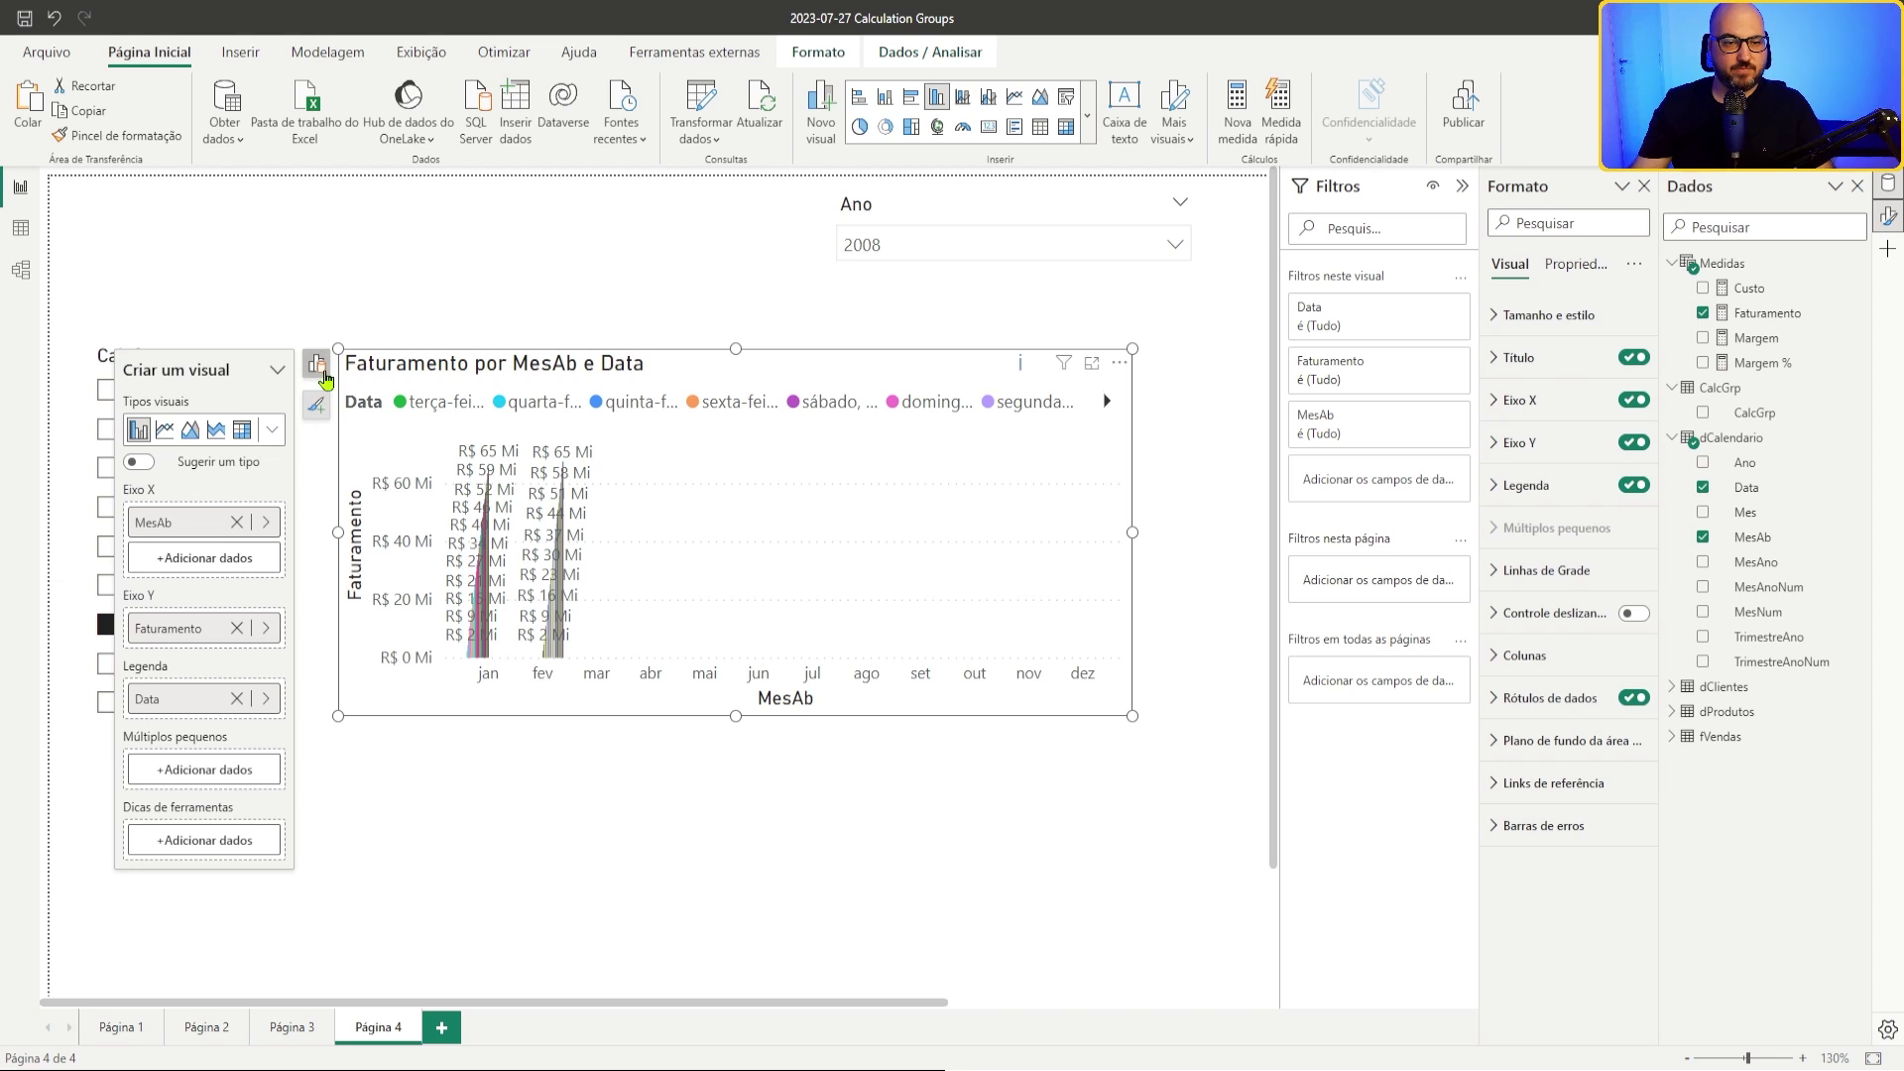
drag(158, 698, 188, 555)
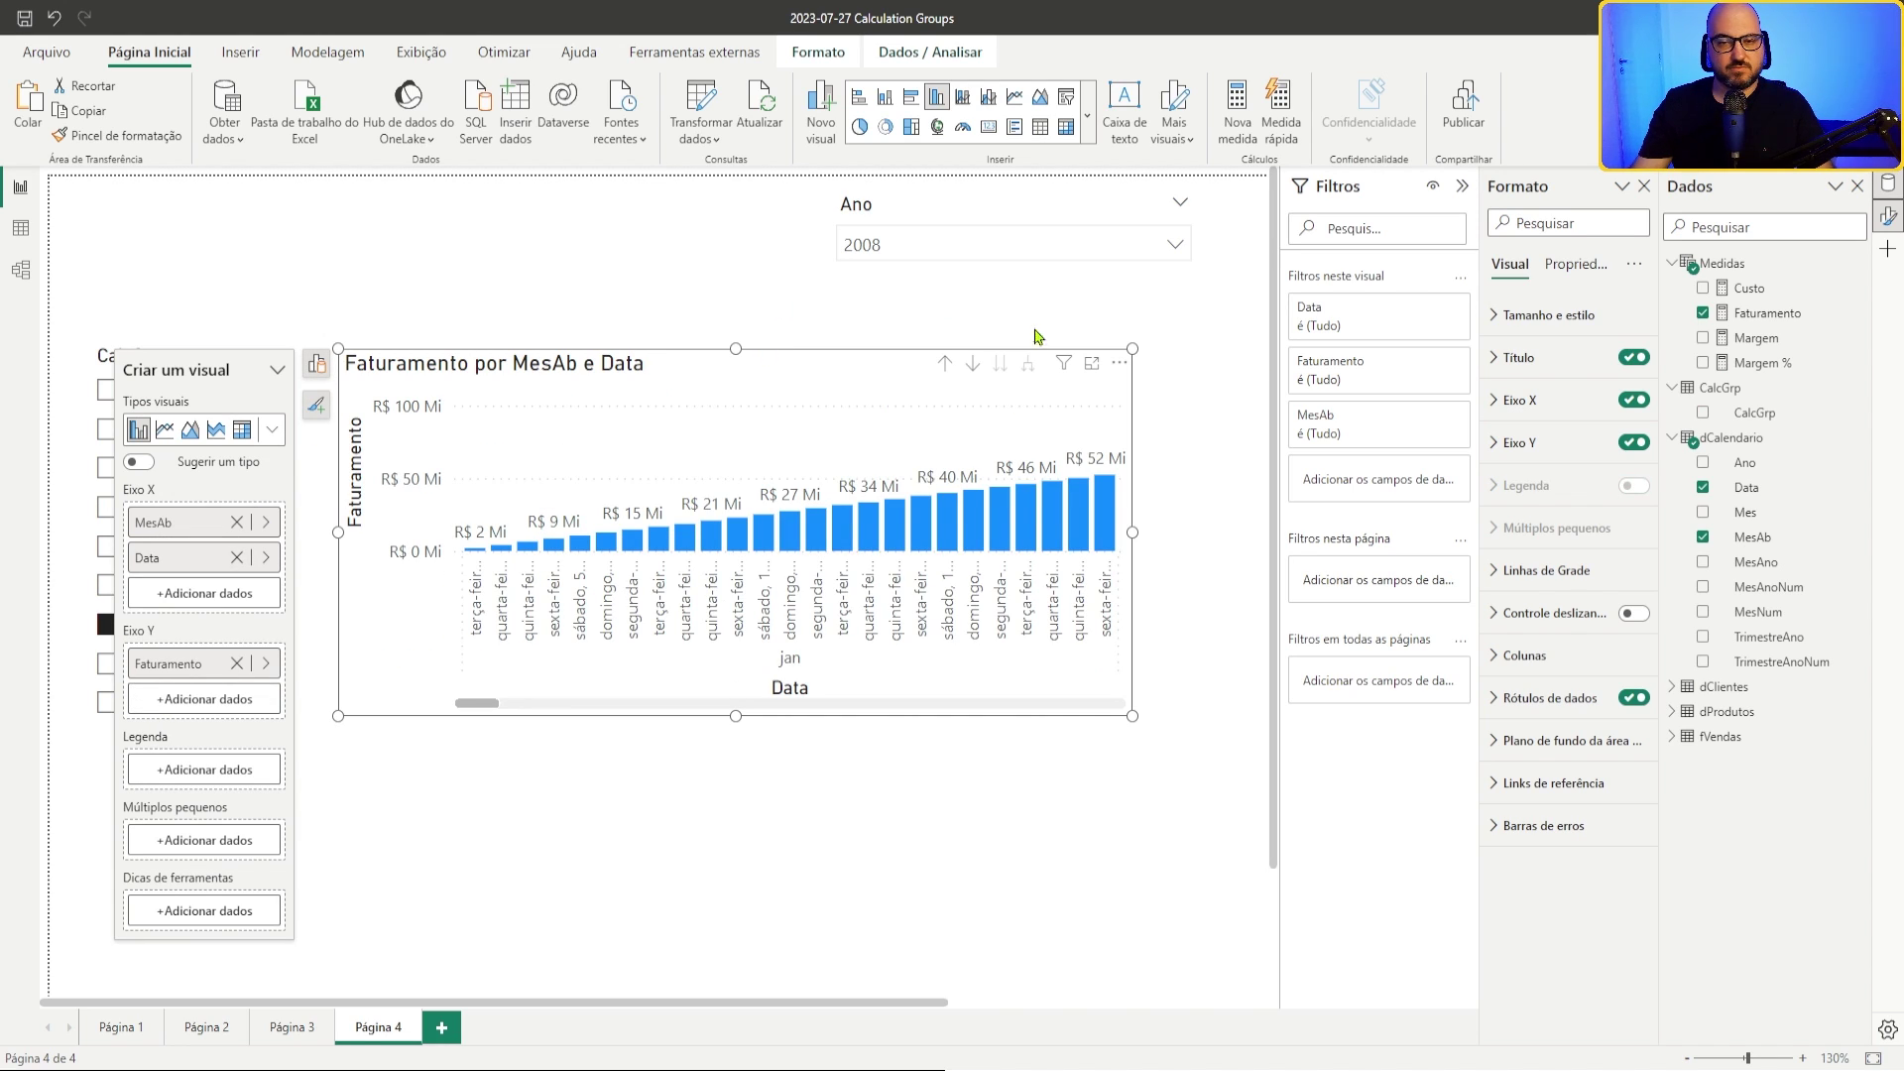
Step: Set the display format of the dCalendario Data column to the short date 14/03/2001
click(1765, 487)
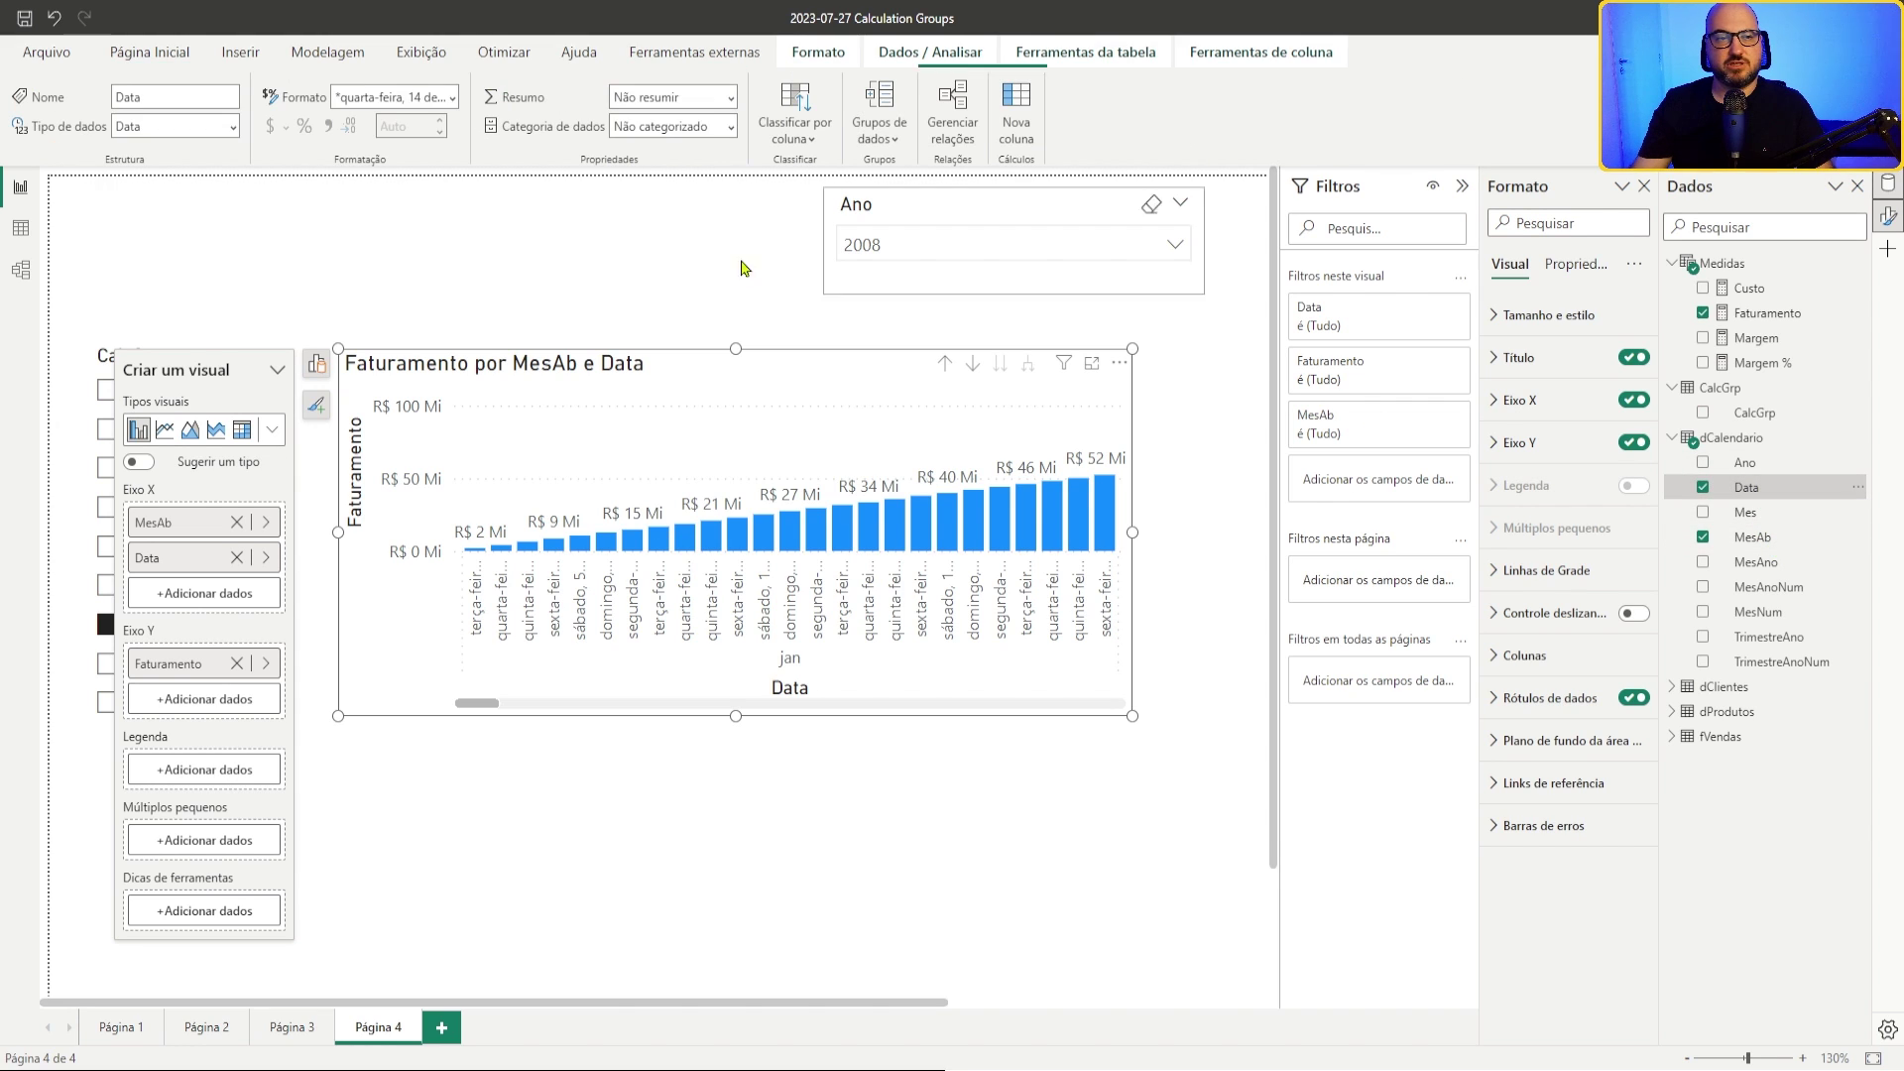
click(453, 99)
click(431, 158)
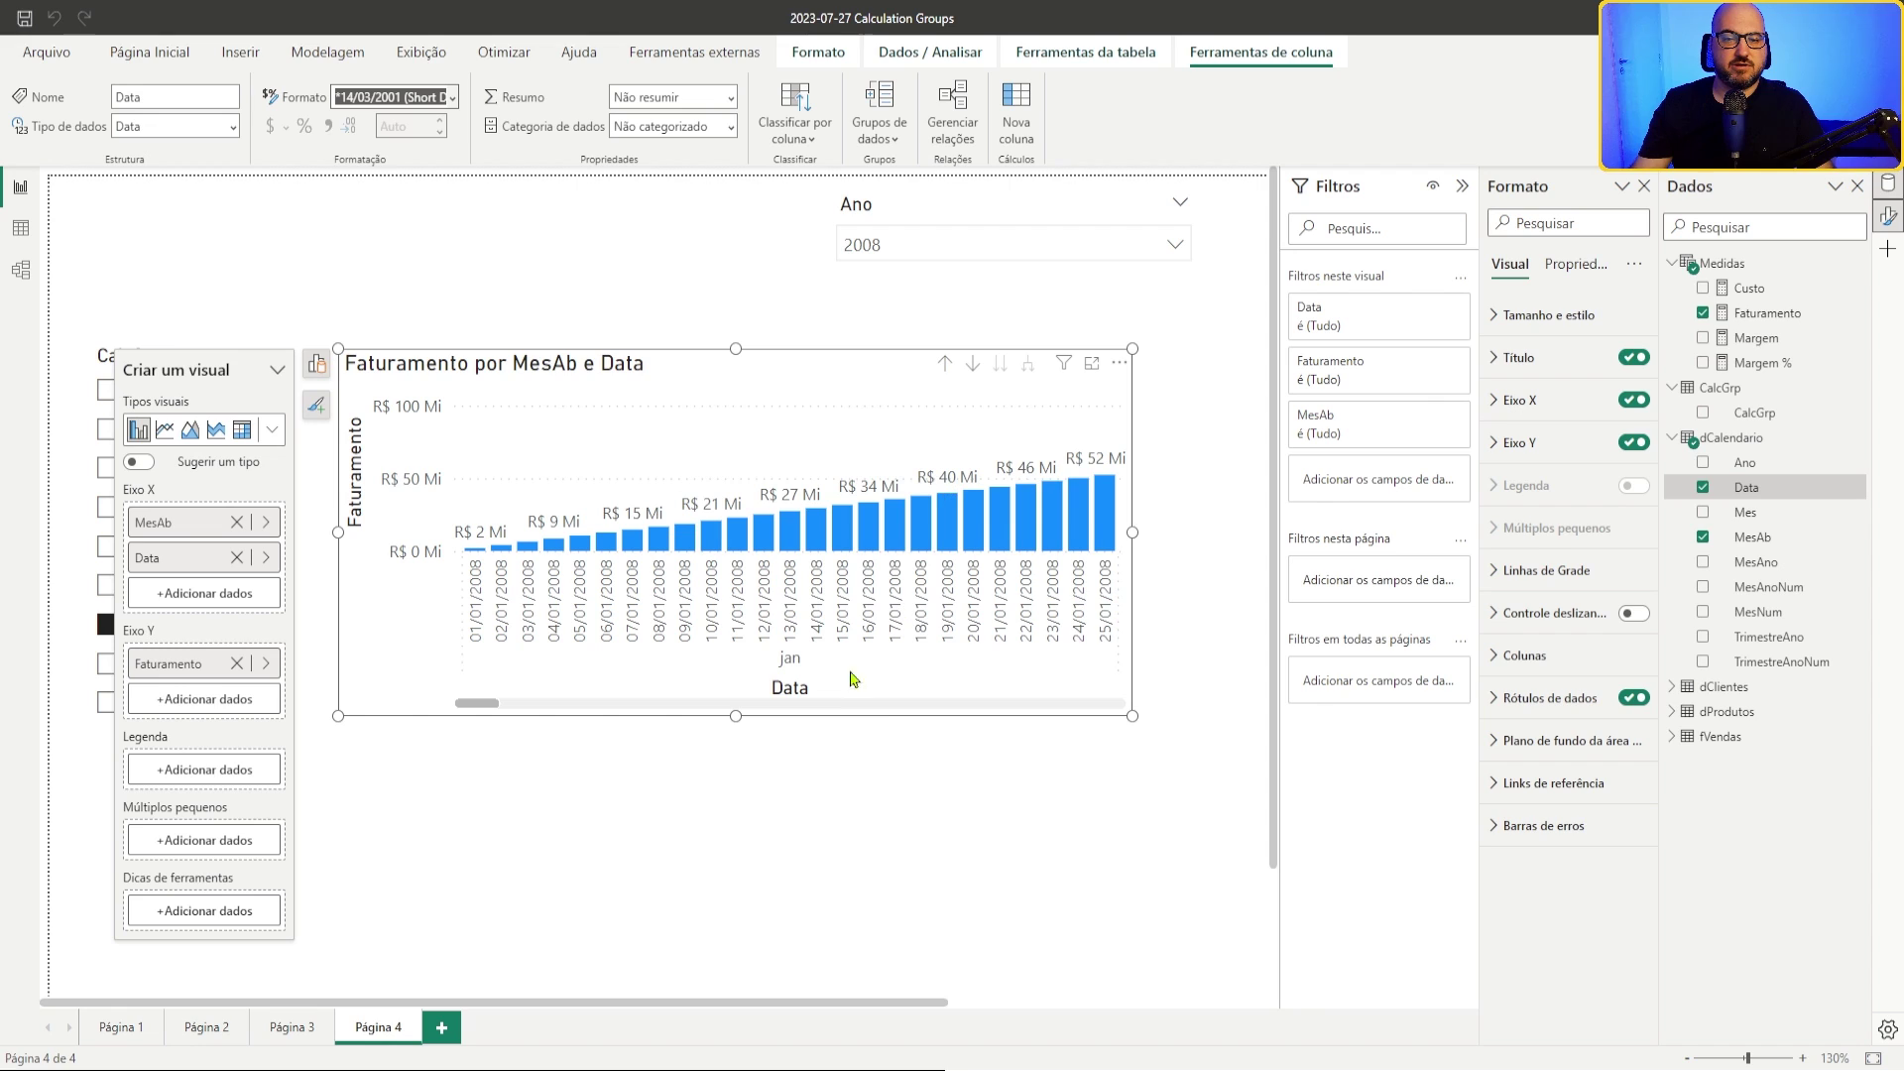
Step: Widen the column chart and examine the daily MTD columns across the turn of the month
drag(1132, 535, 1225, 544)
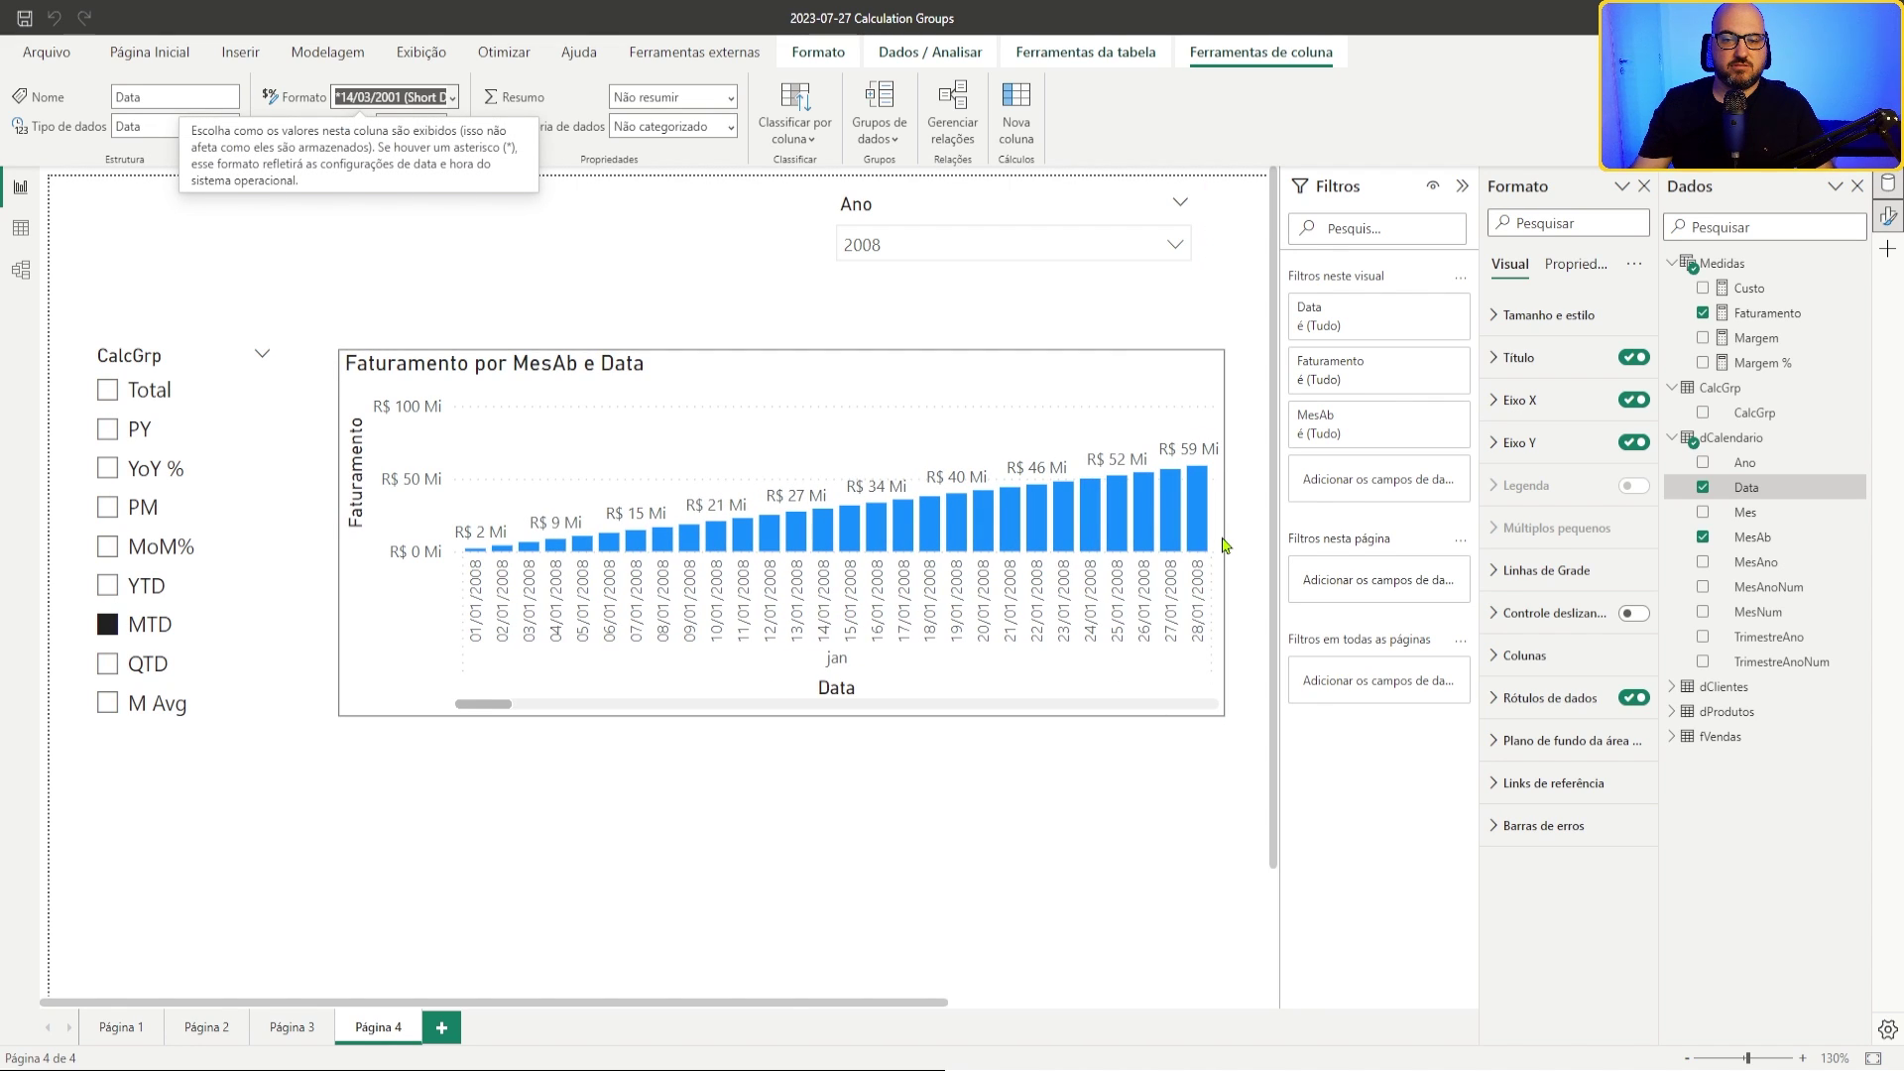
click(522, 580)
drag(491, 707, 671, 716)
Step: Drill the column chart up to the MesAb level and turn on its drill-down mode
click(1038, 364)
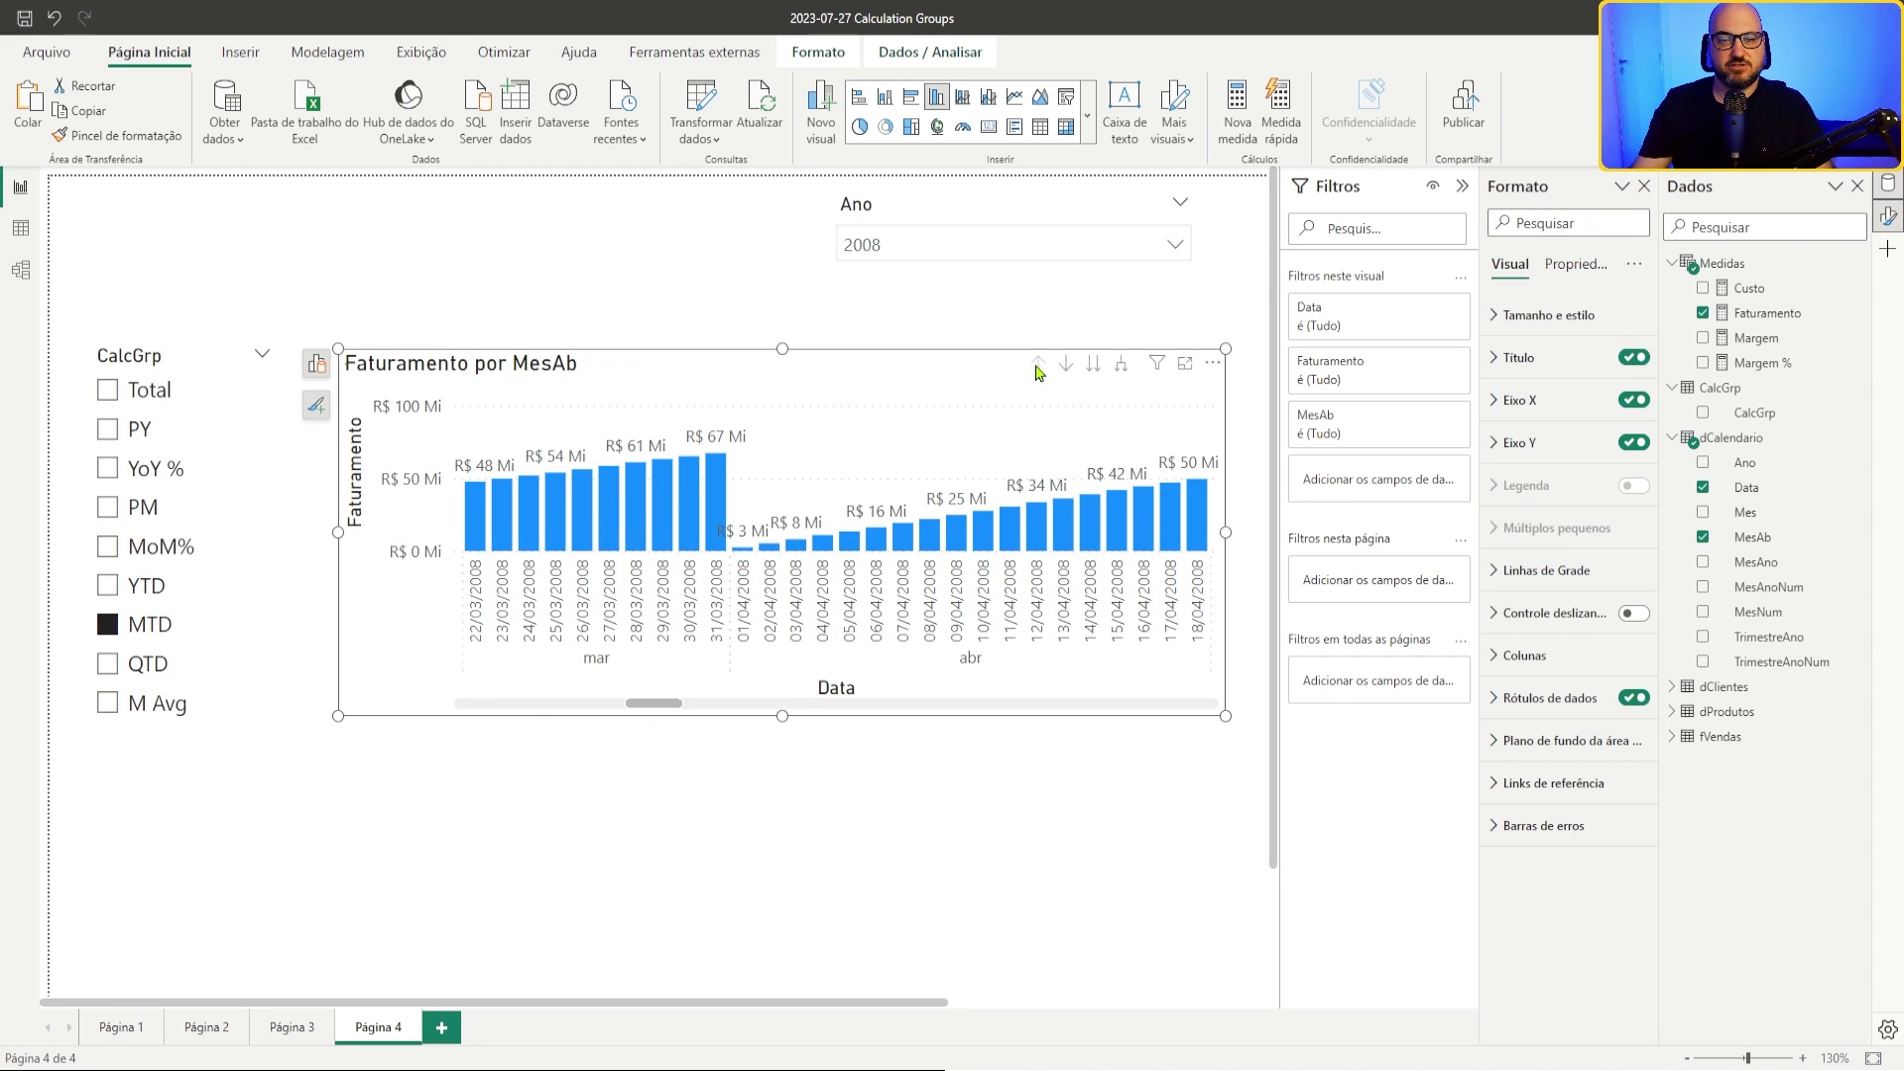
click(1066, 362)
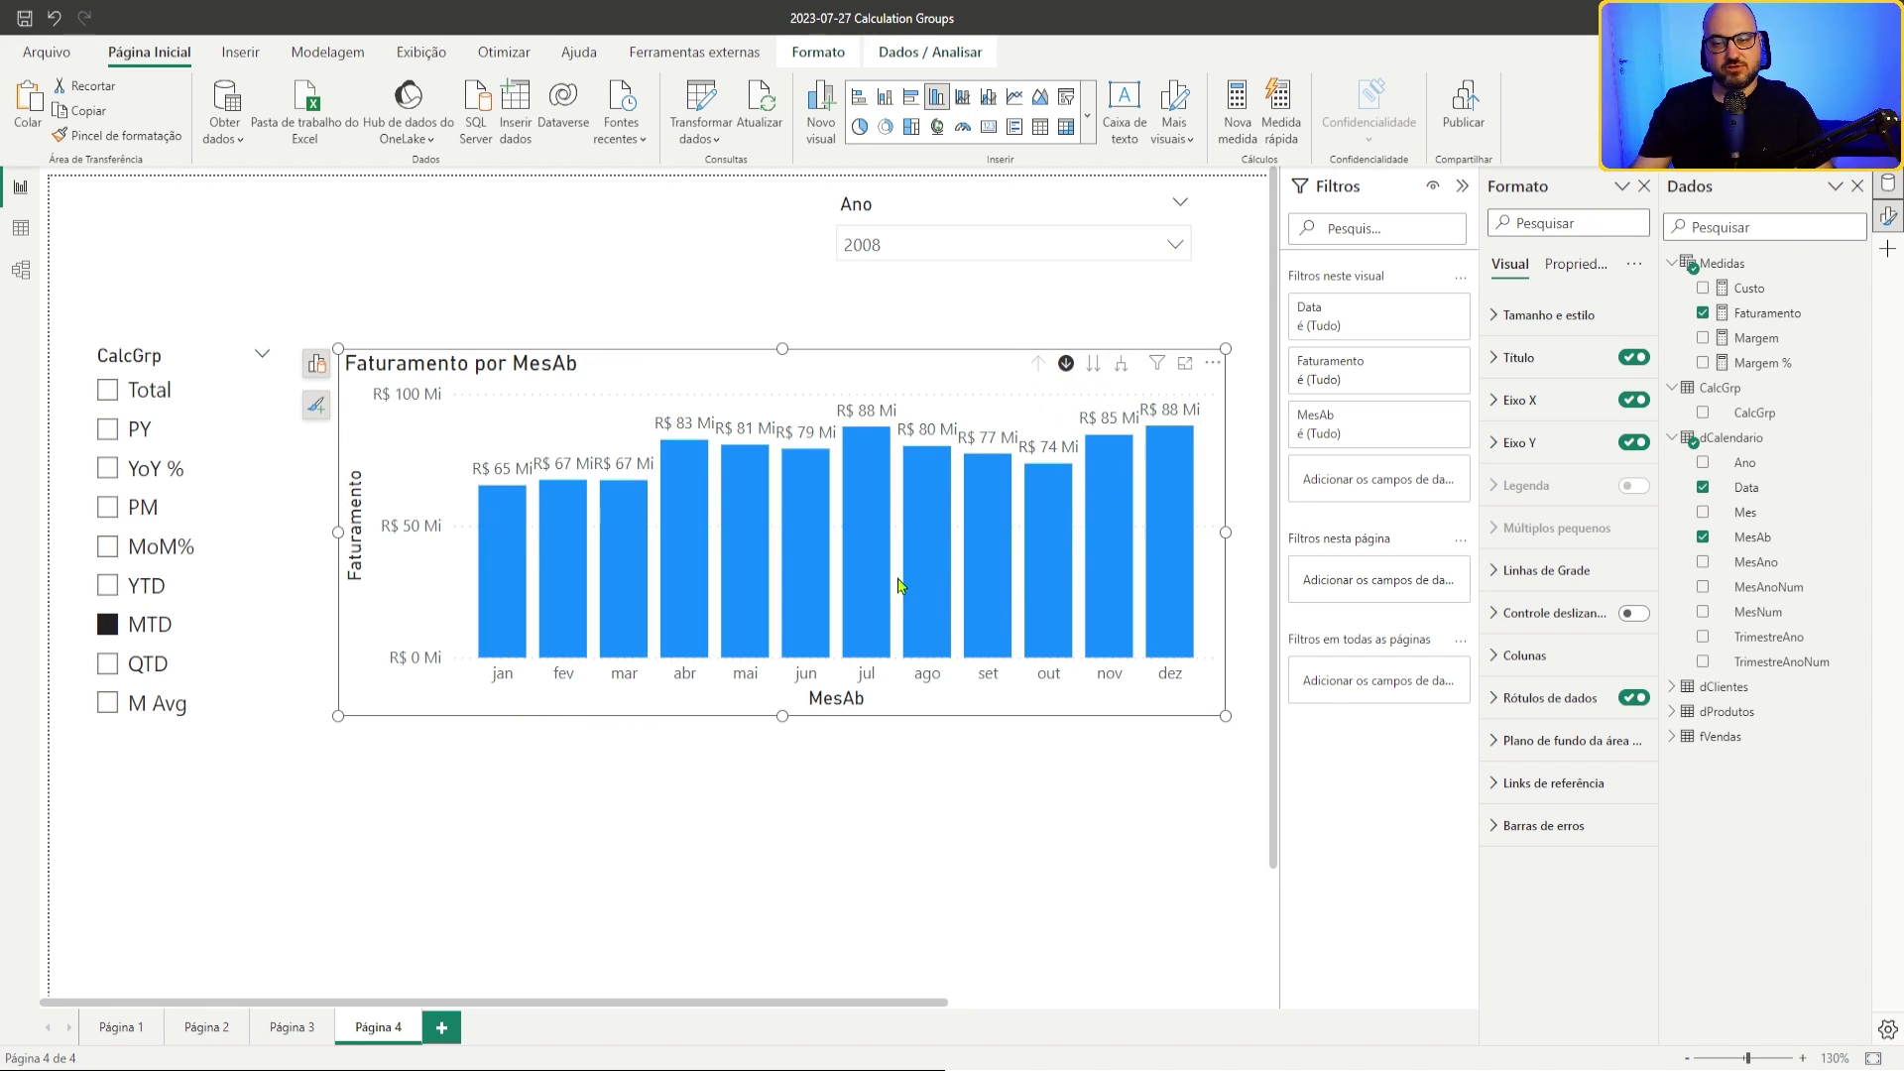
Step: Drill into the daily MTD columns for ago, then return the column chart to the MesAb level
click(932, 506)
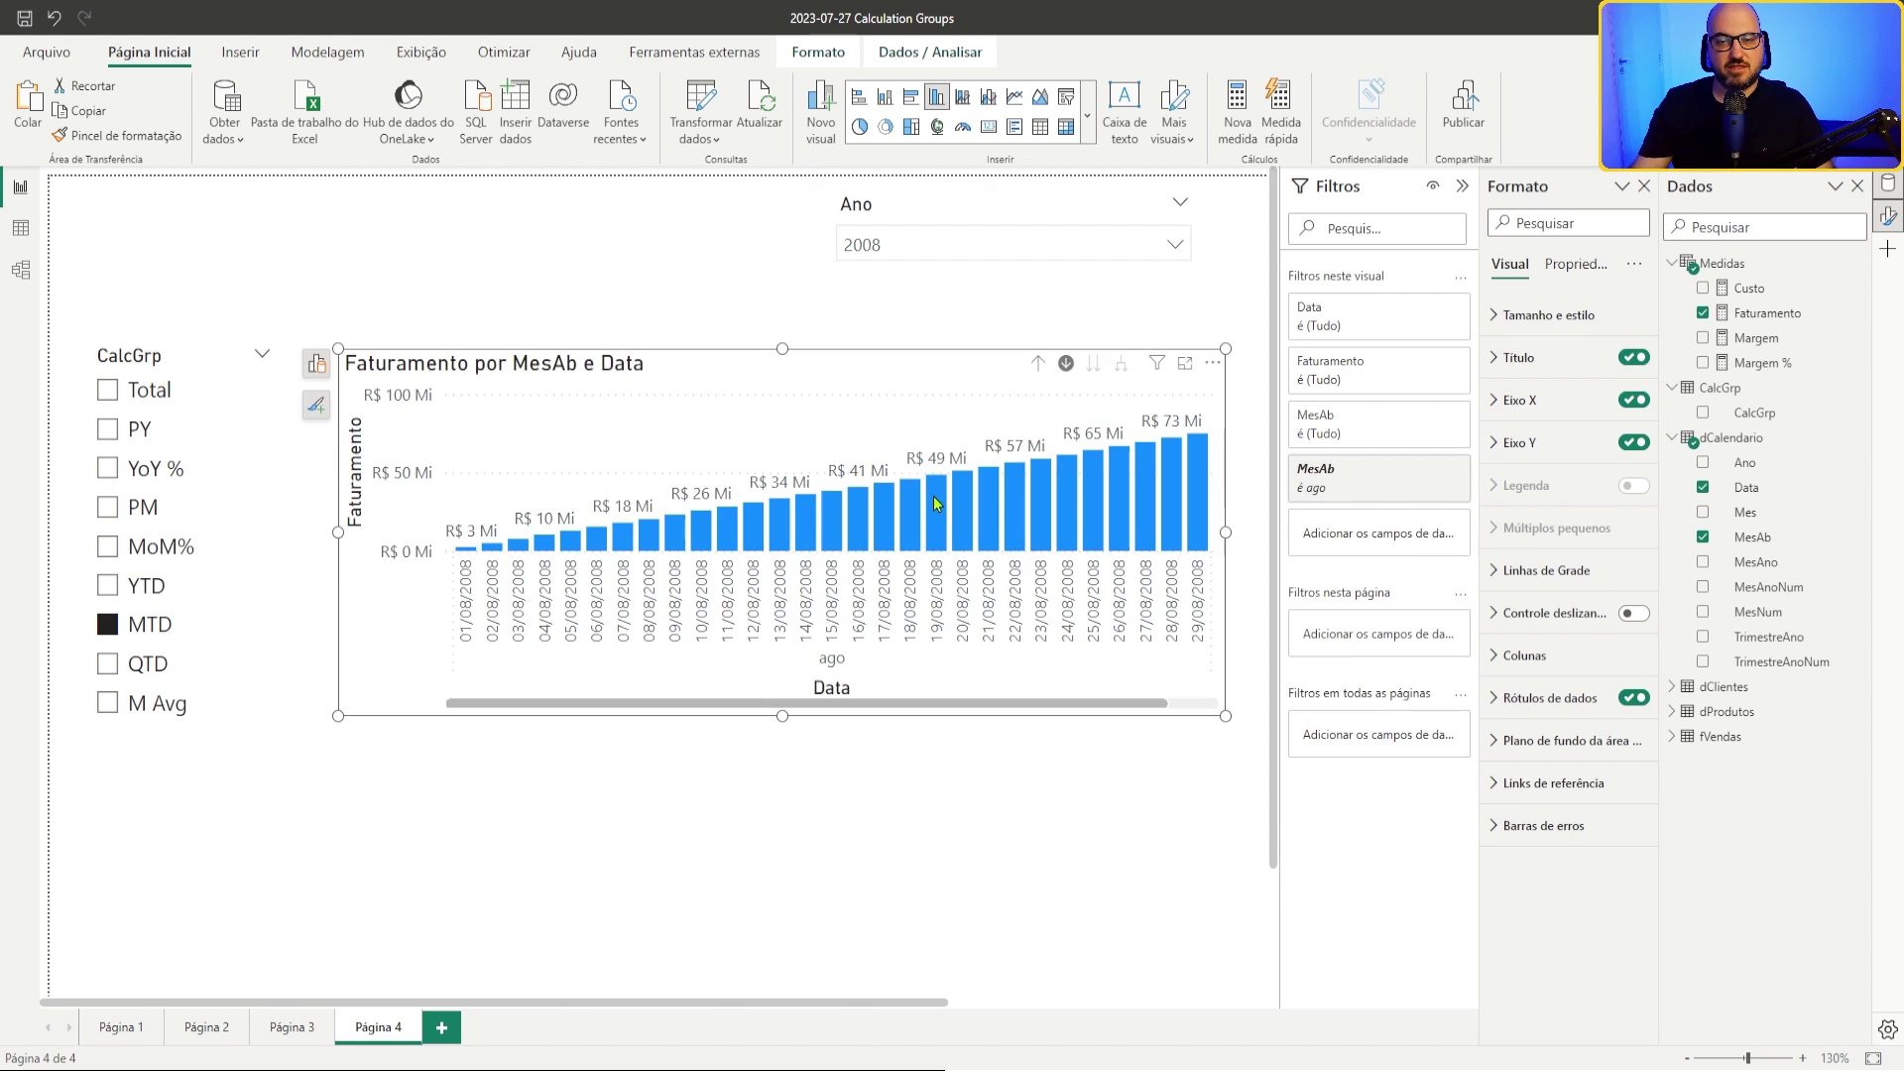
click(1038, 366)
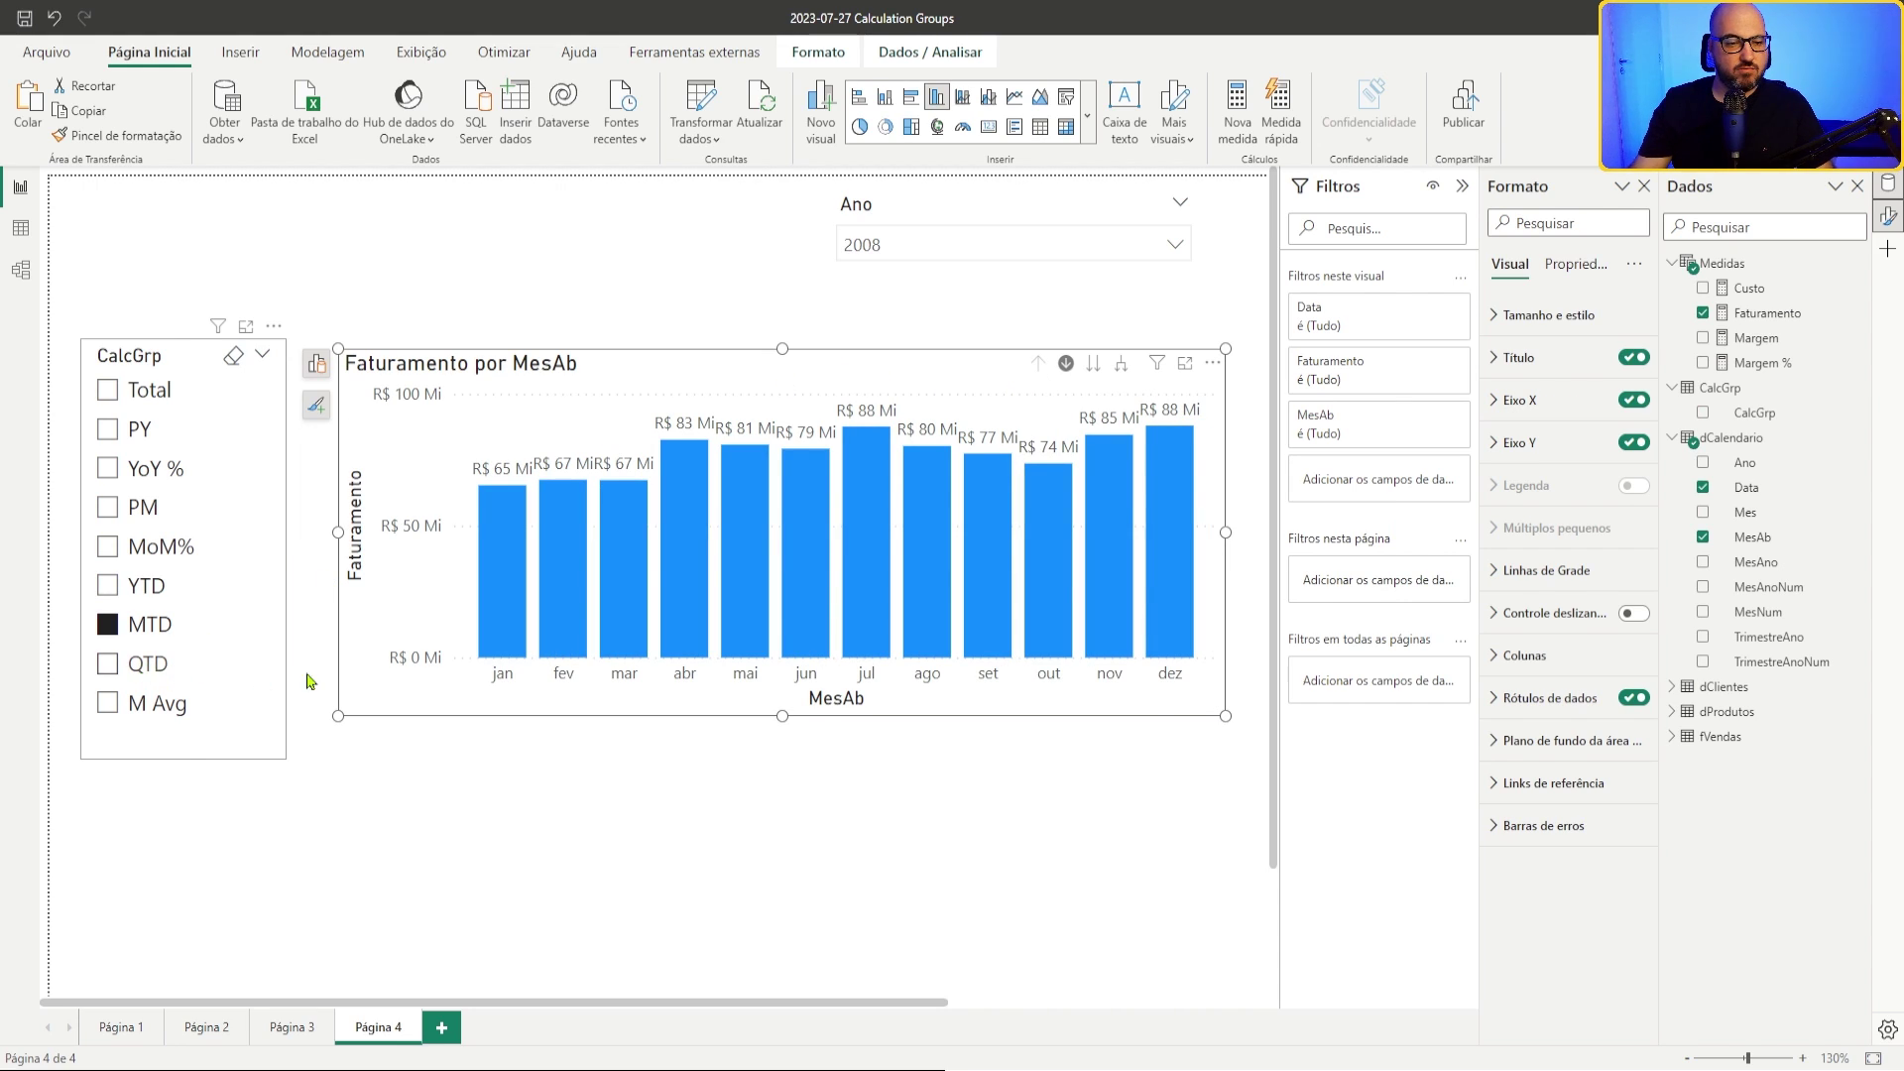
Step: Switch the CalcGrp slicer to QTD and then to M Avg, and turn off the column chart's drill-down mode
click(138, 664)
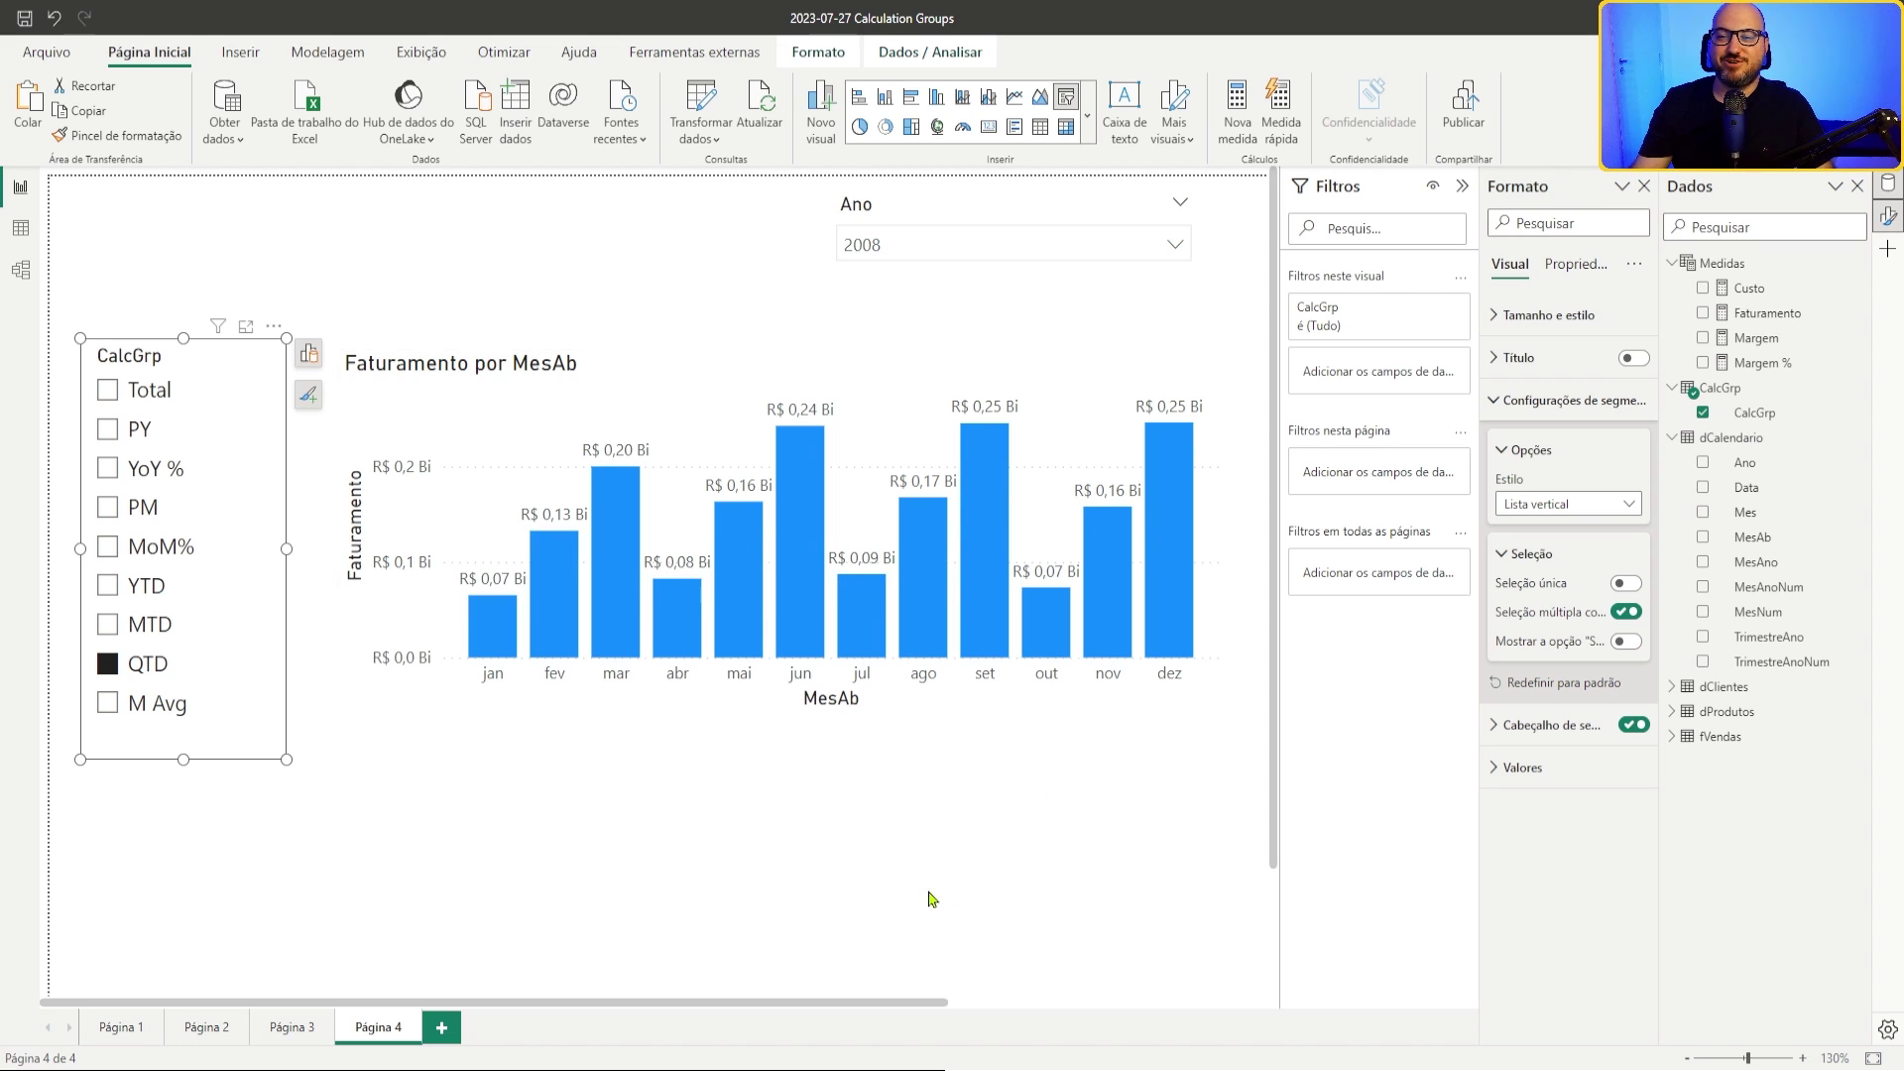
click(142, 716)
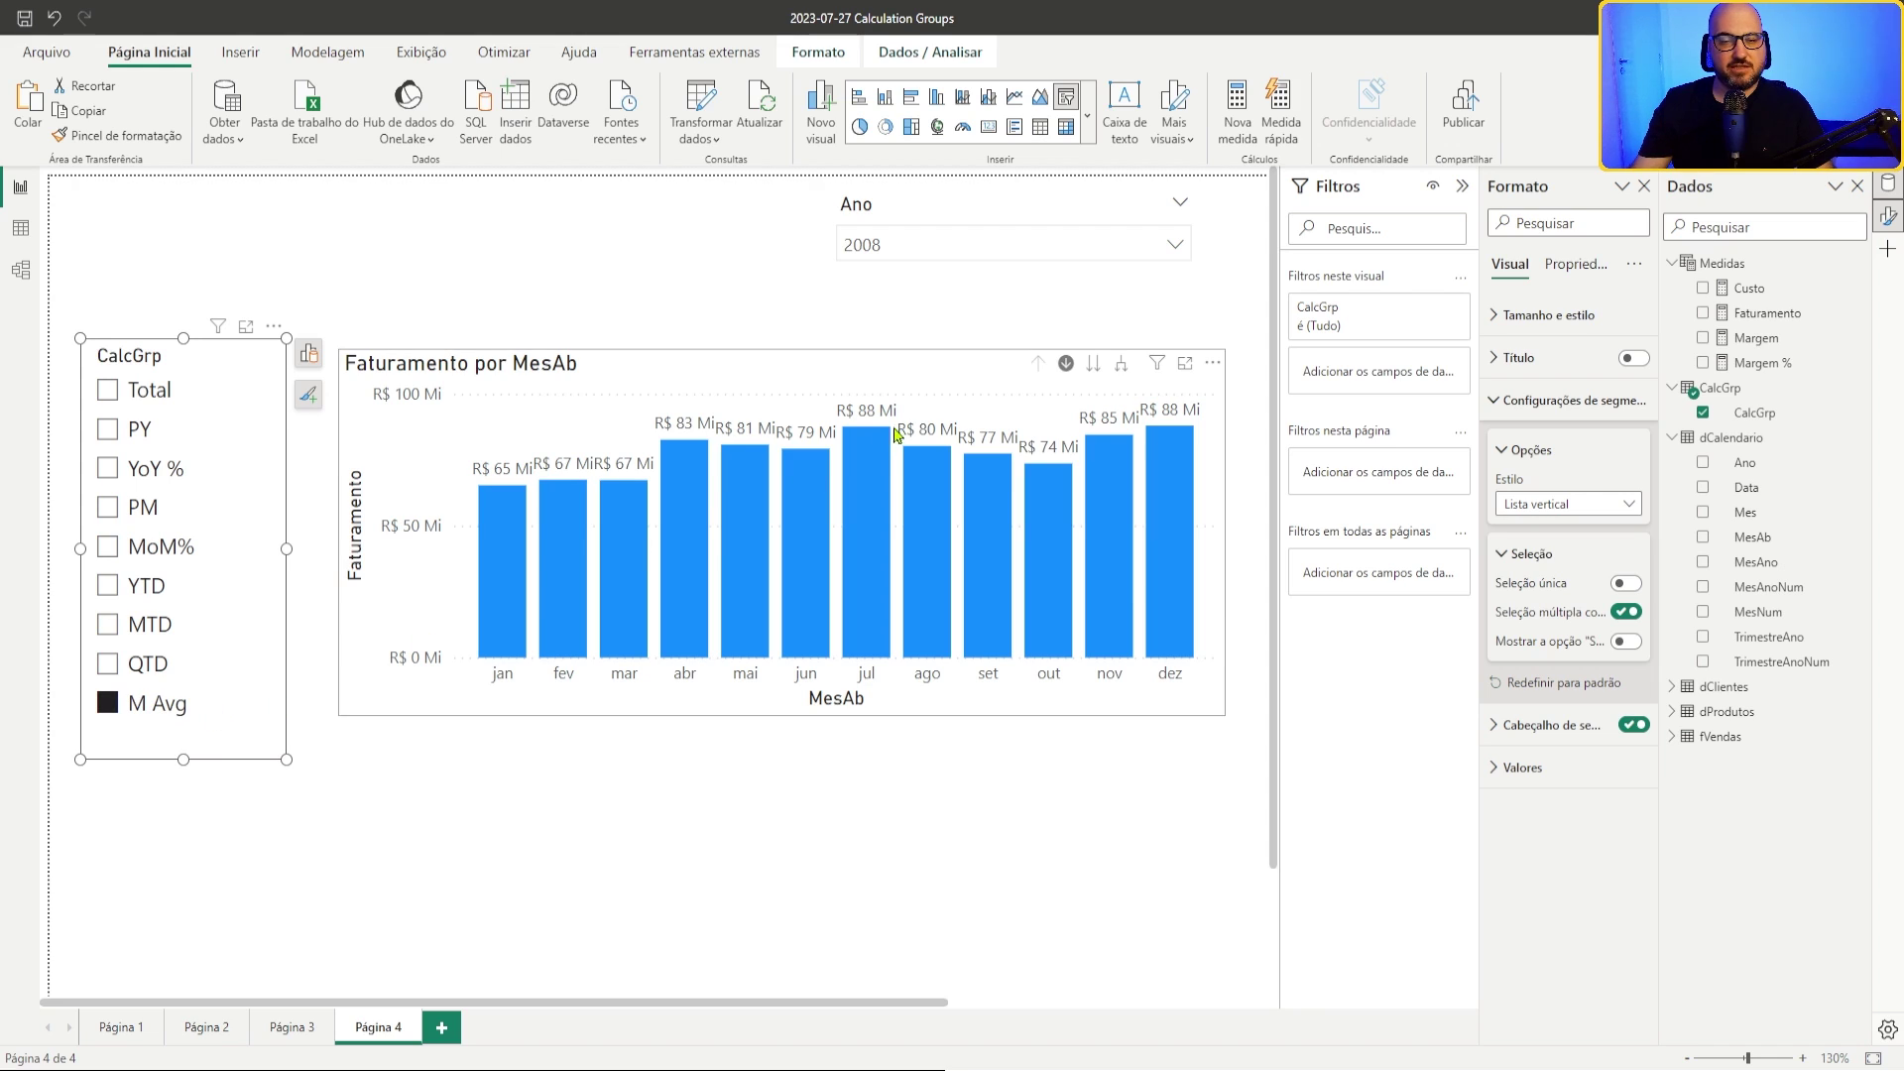
click(1066, 363)
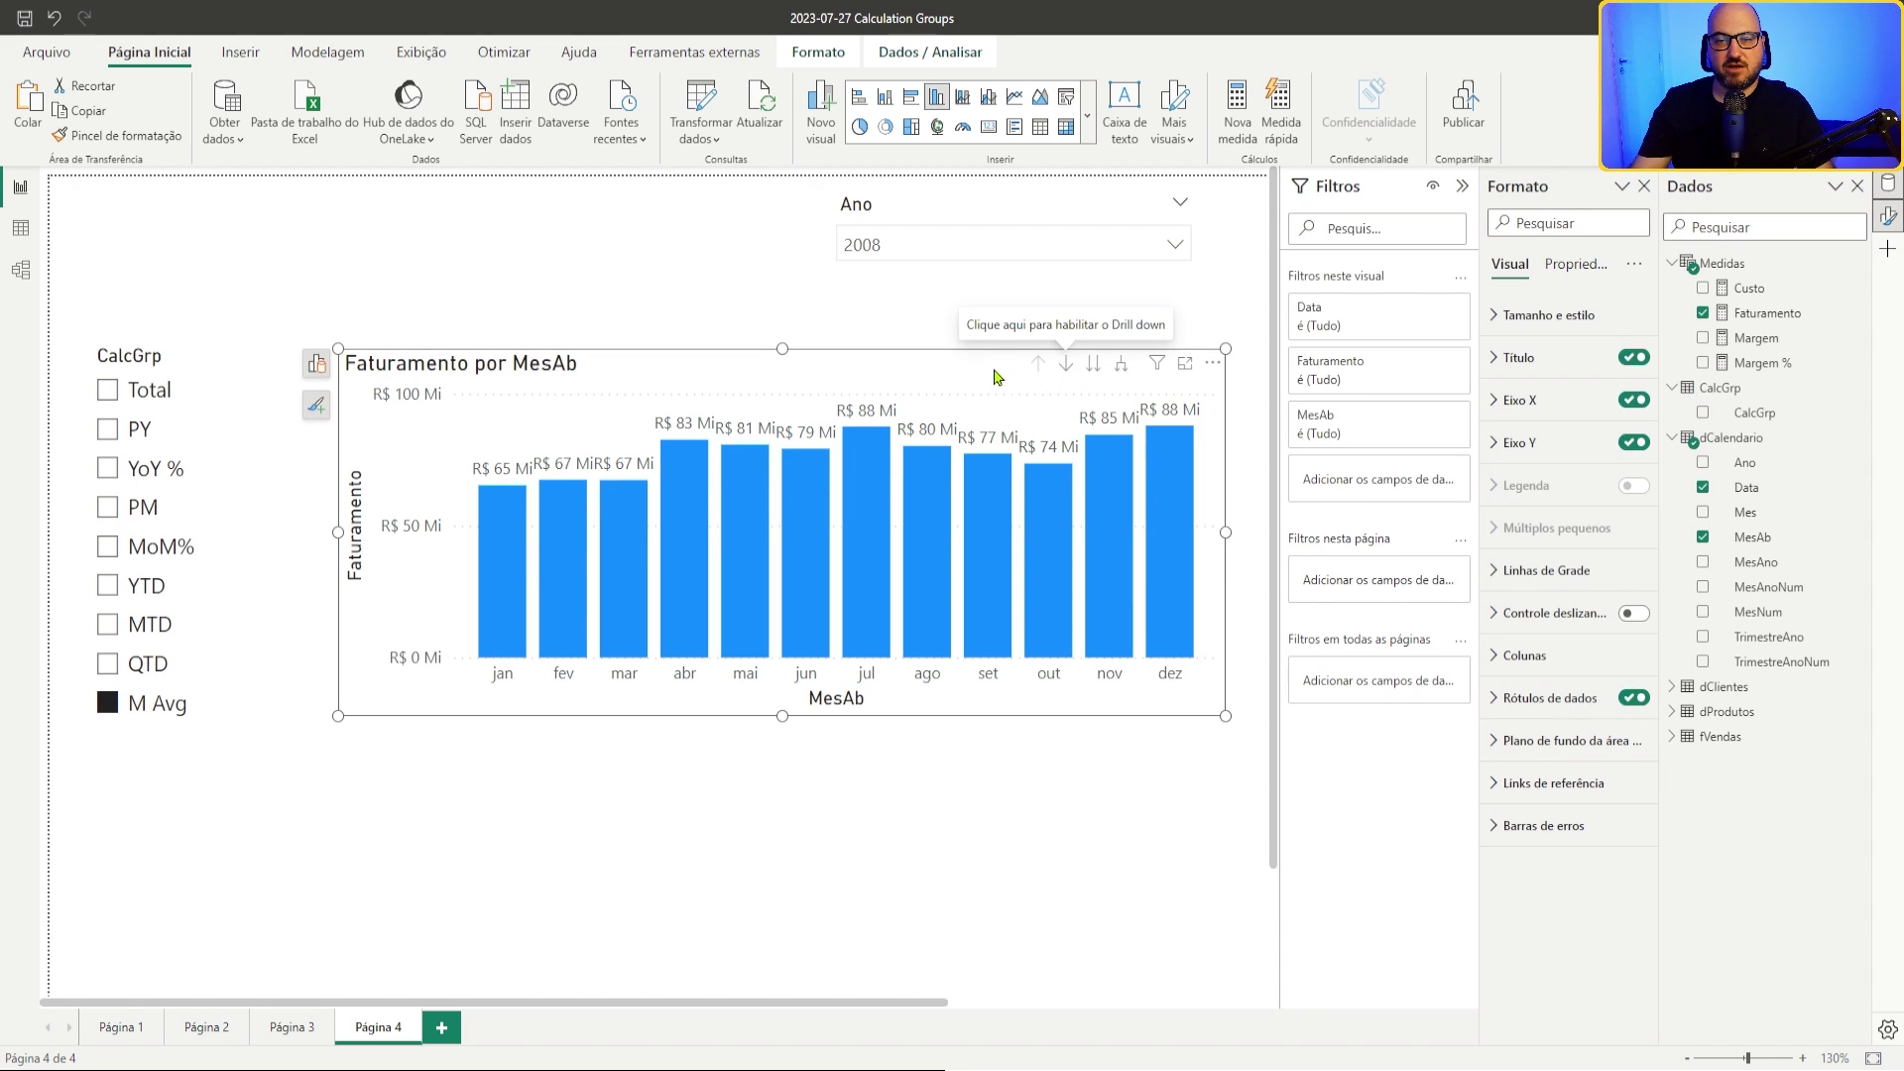
Step: Add the Ano field above MesAb on the column chart's X axis and clear the Ano slicer's selection
drag(1740, 476, 892, 533)
drag(168, 734, 195, 508)
click(1150, 204)
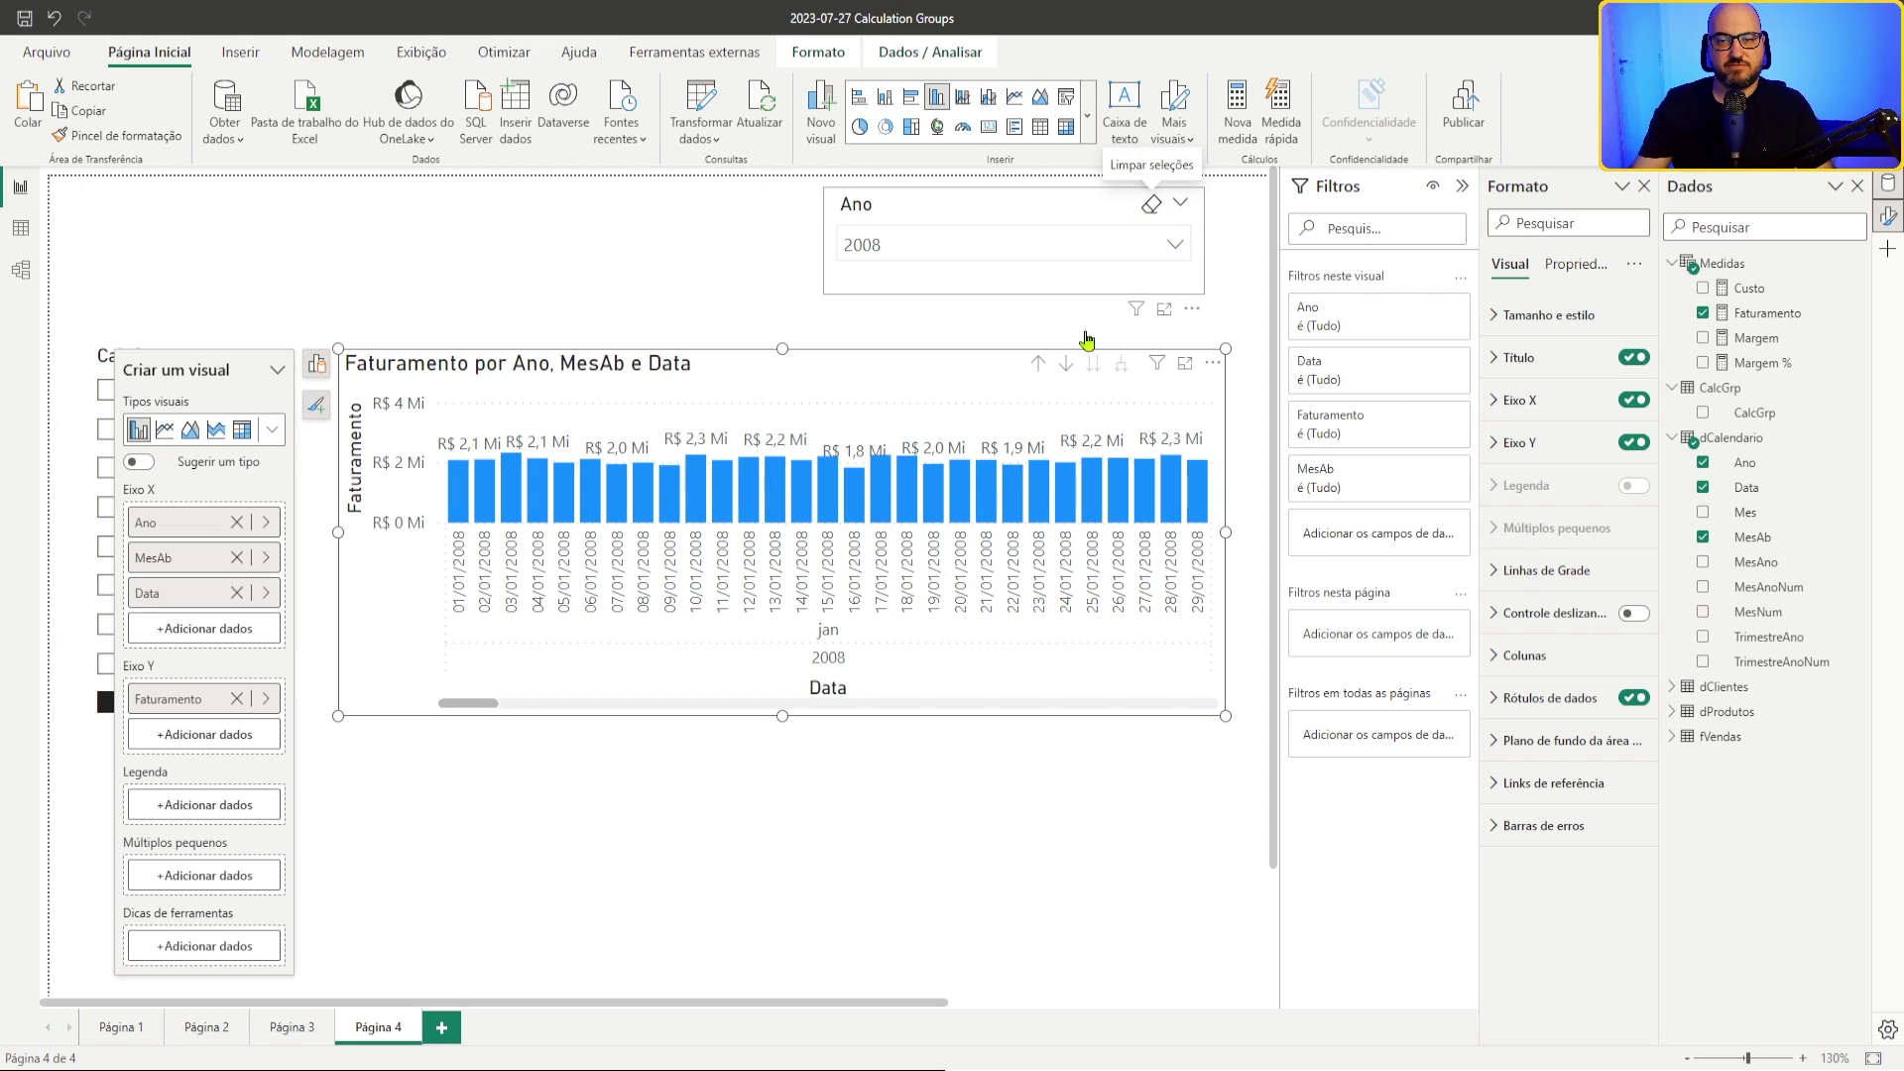
Step: Drill the column chart up to the Ano level and switch the CalcGrp slicer to Total
click(1039, 365)
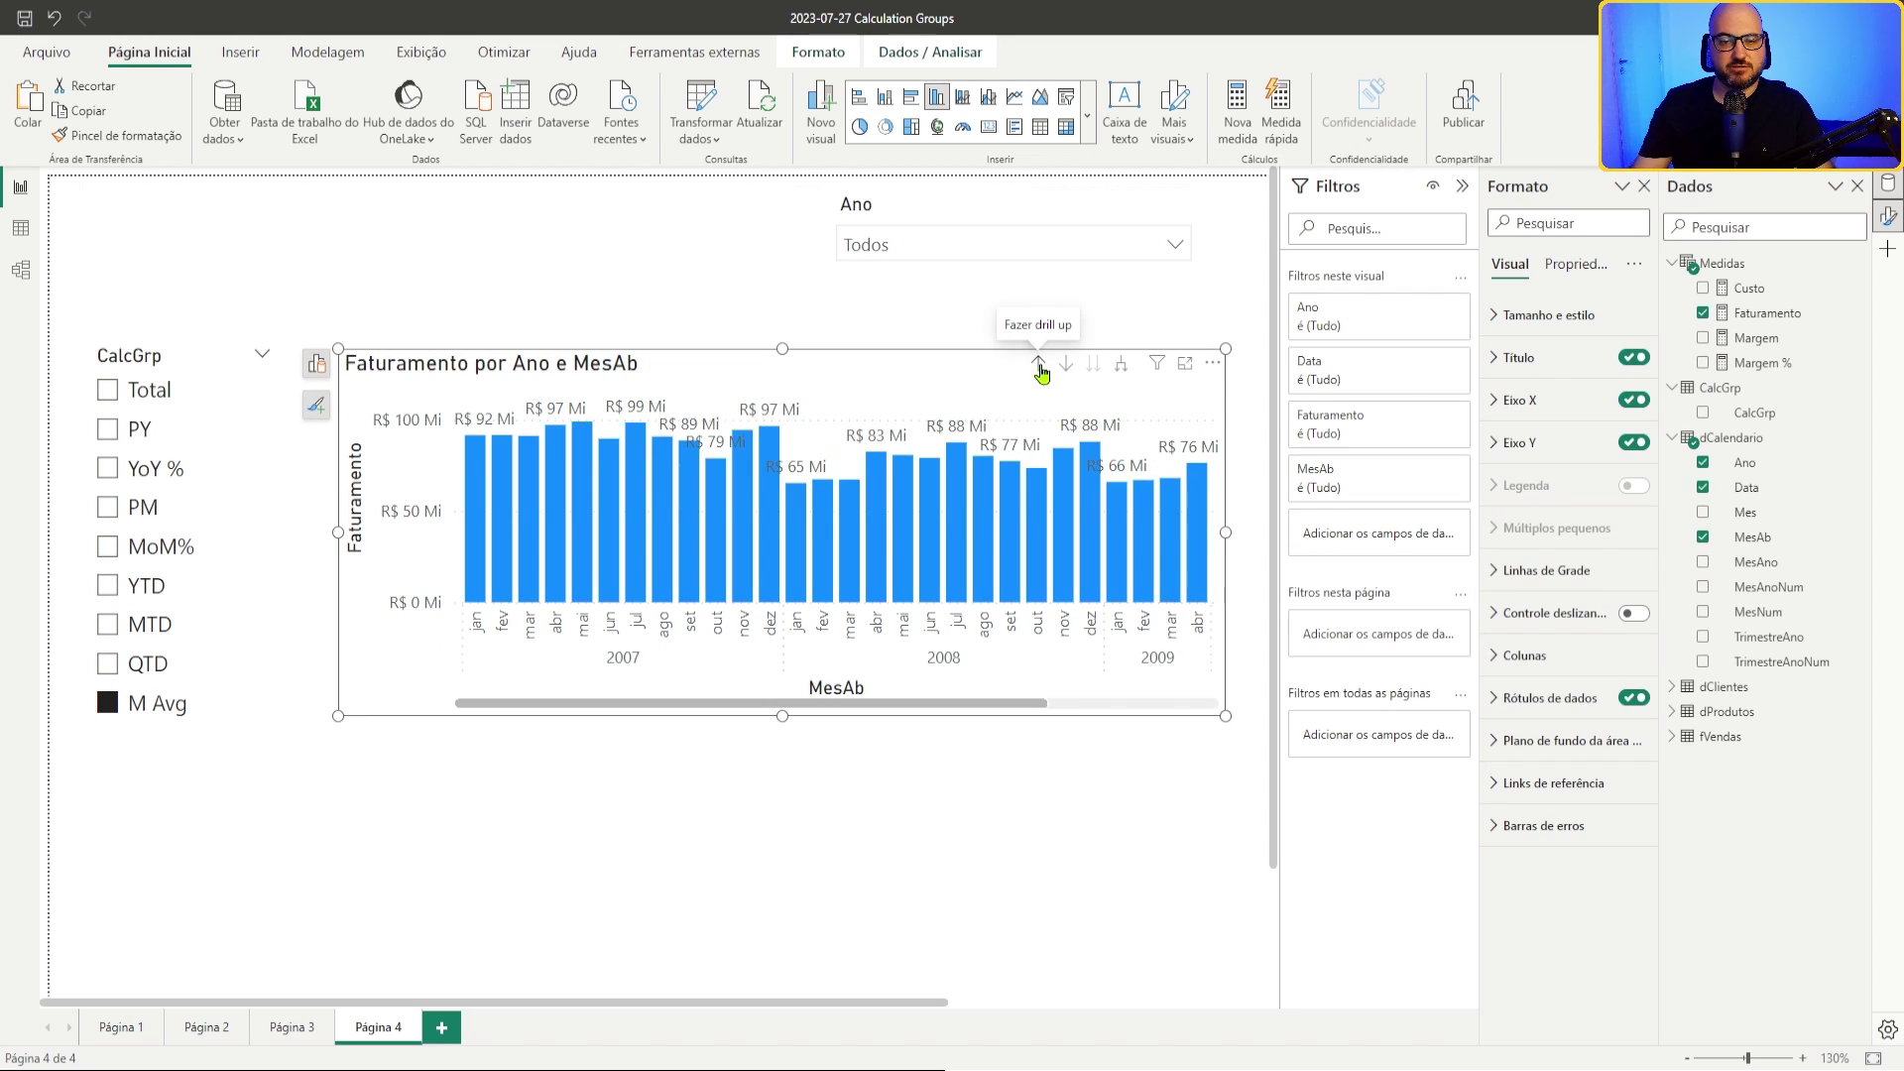
click(1042, 367)
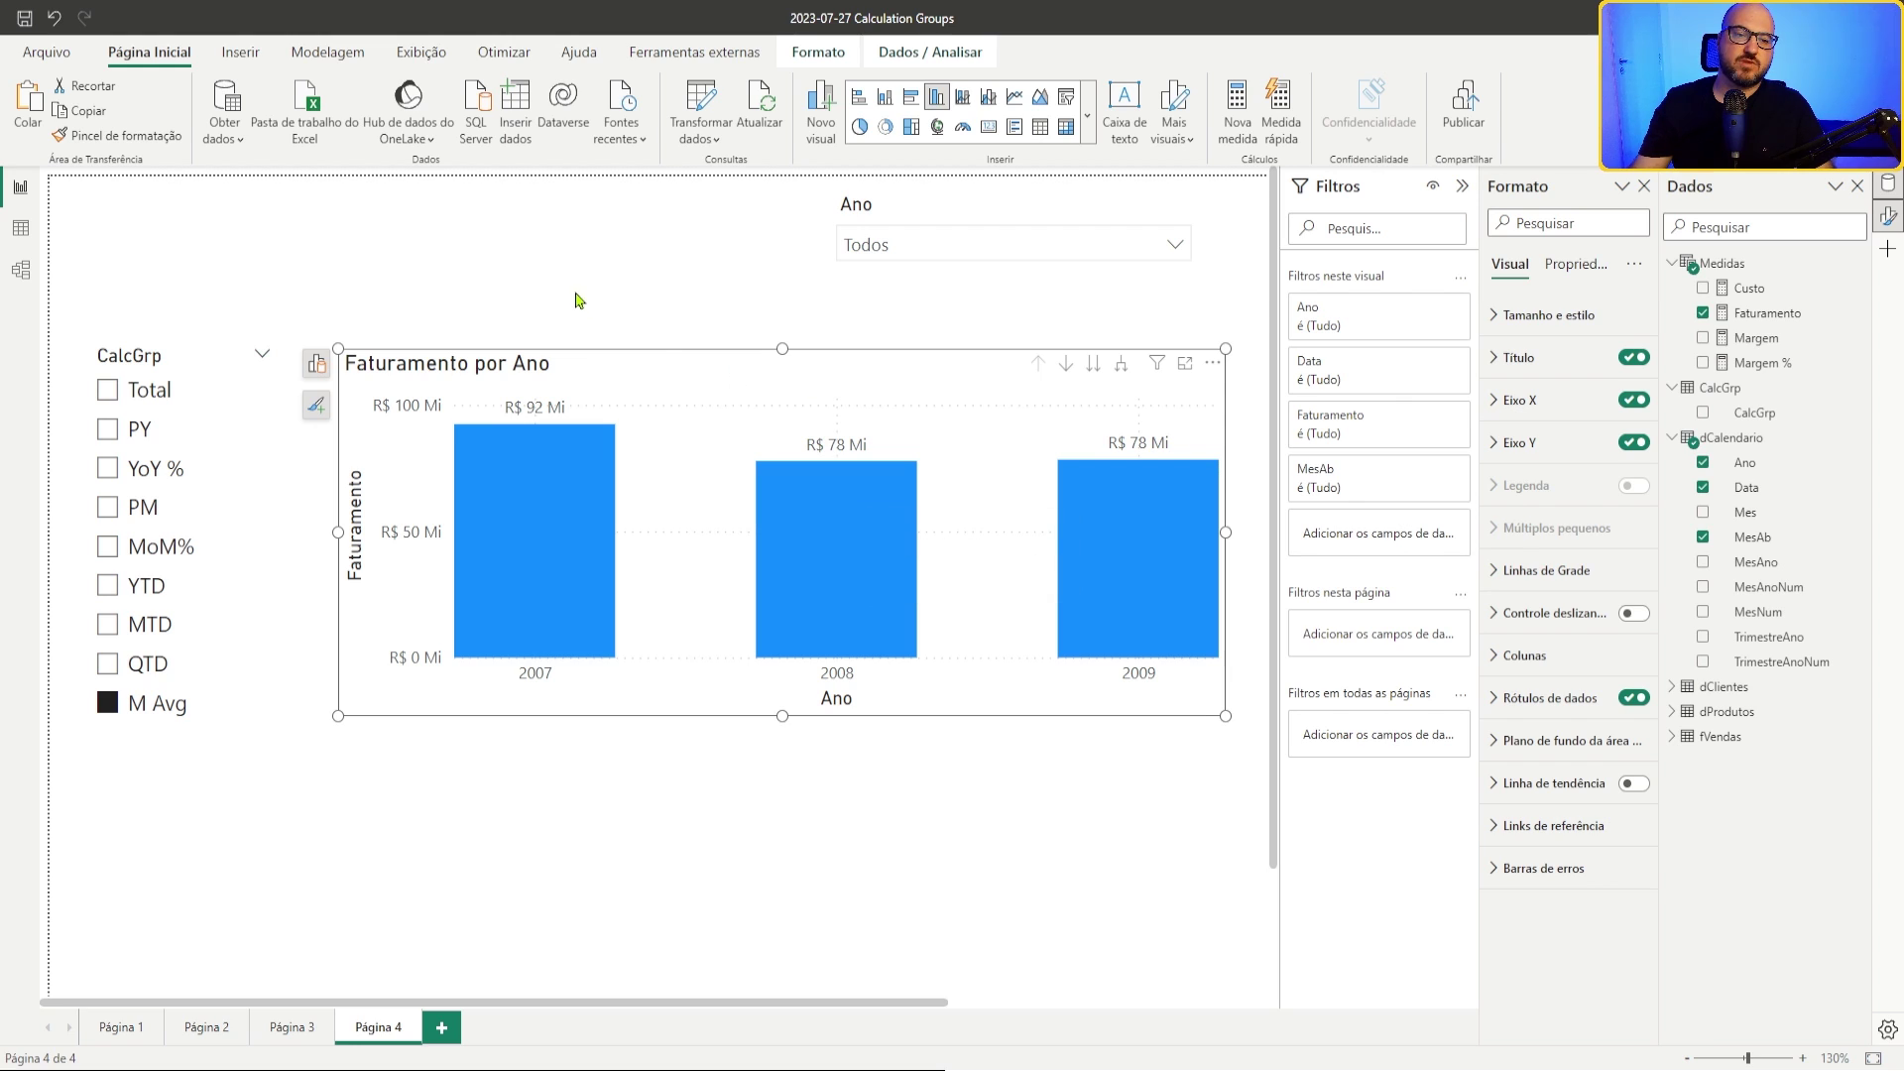
click(338, 347)
click(140, 397)
click(628, 306)
Step: Make the column chart slightly taller and narrower, and collapse the dCalendario and CalcGrp tables in the data list
click(550, 369)
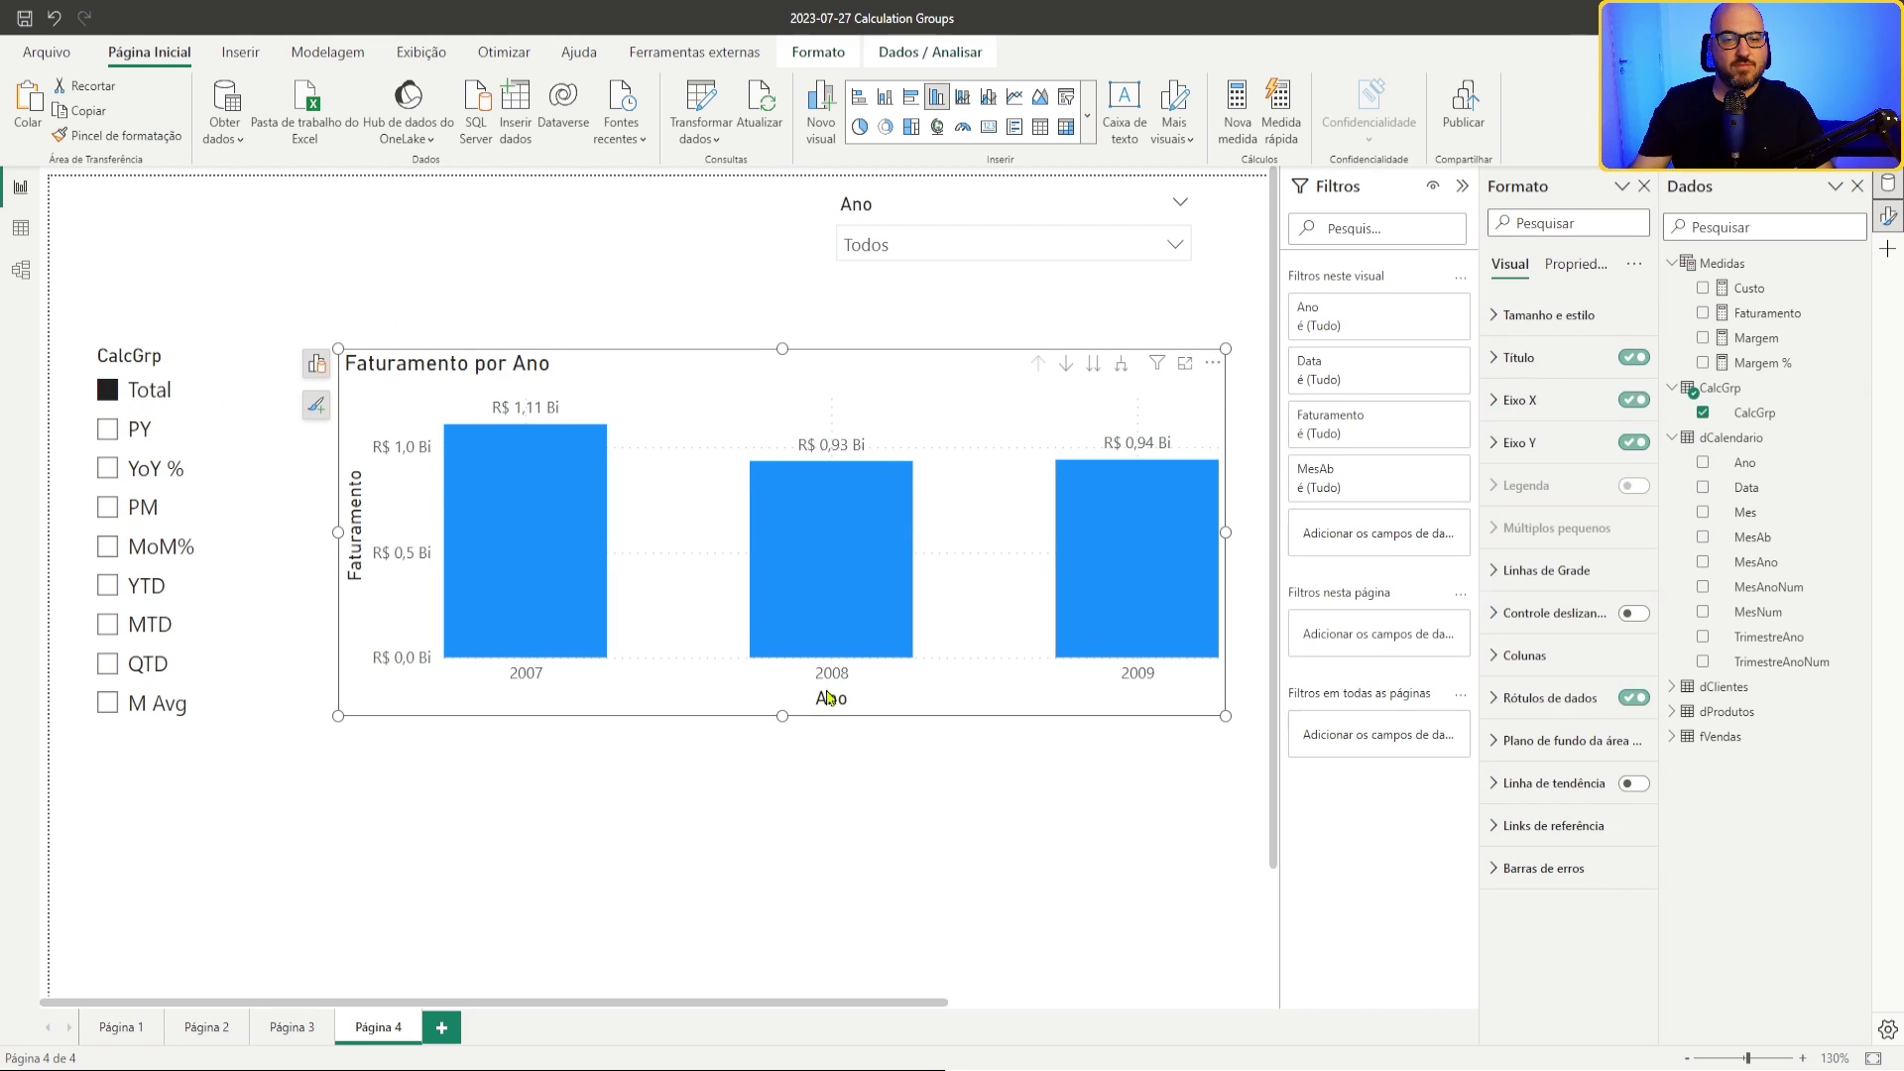
mouse_move(782, 715)
mouse_down()
mouse_move(781, 768)
mouse_move(782, 738)
mouse_up()
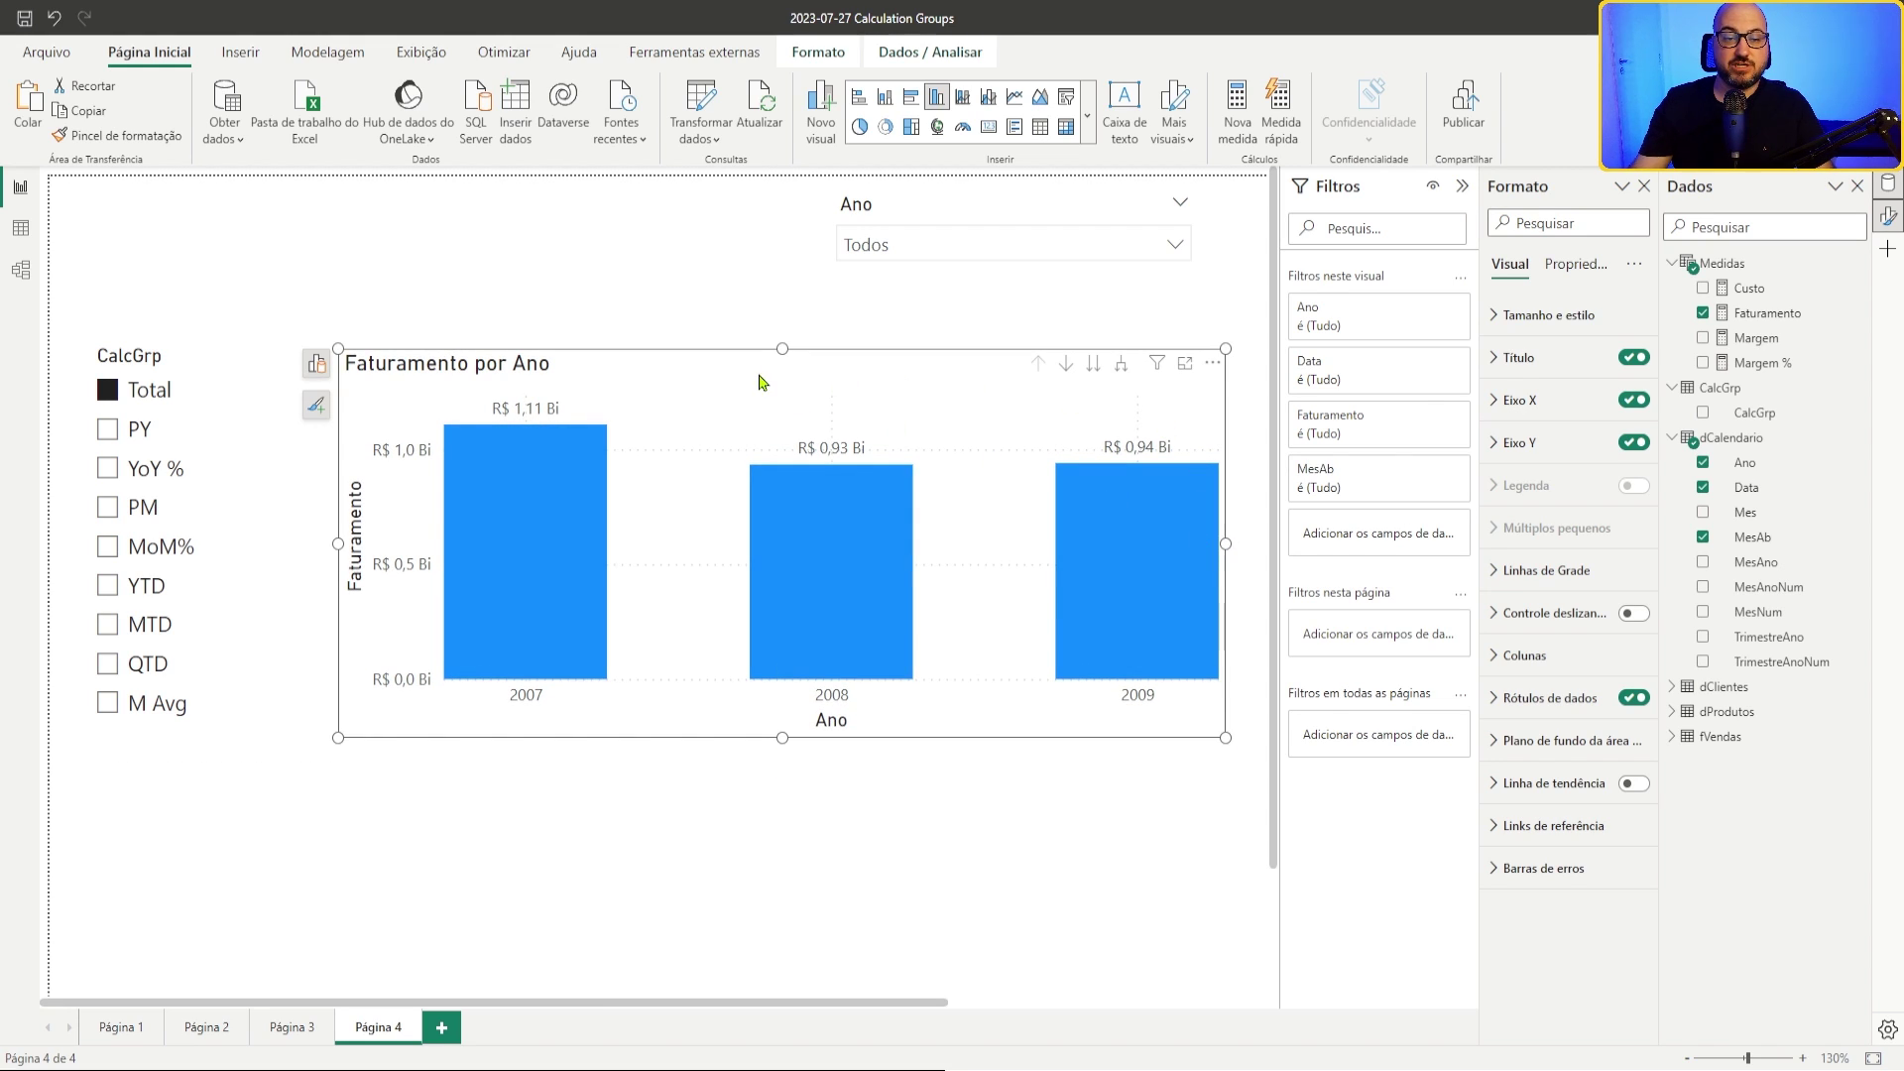
click(669, 296)
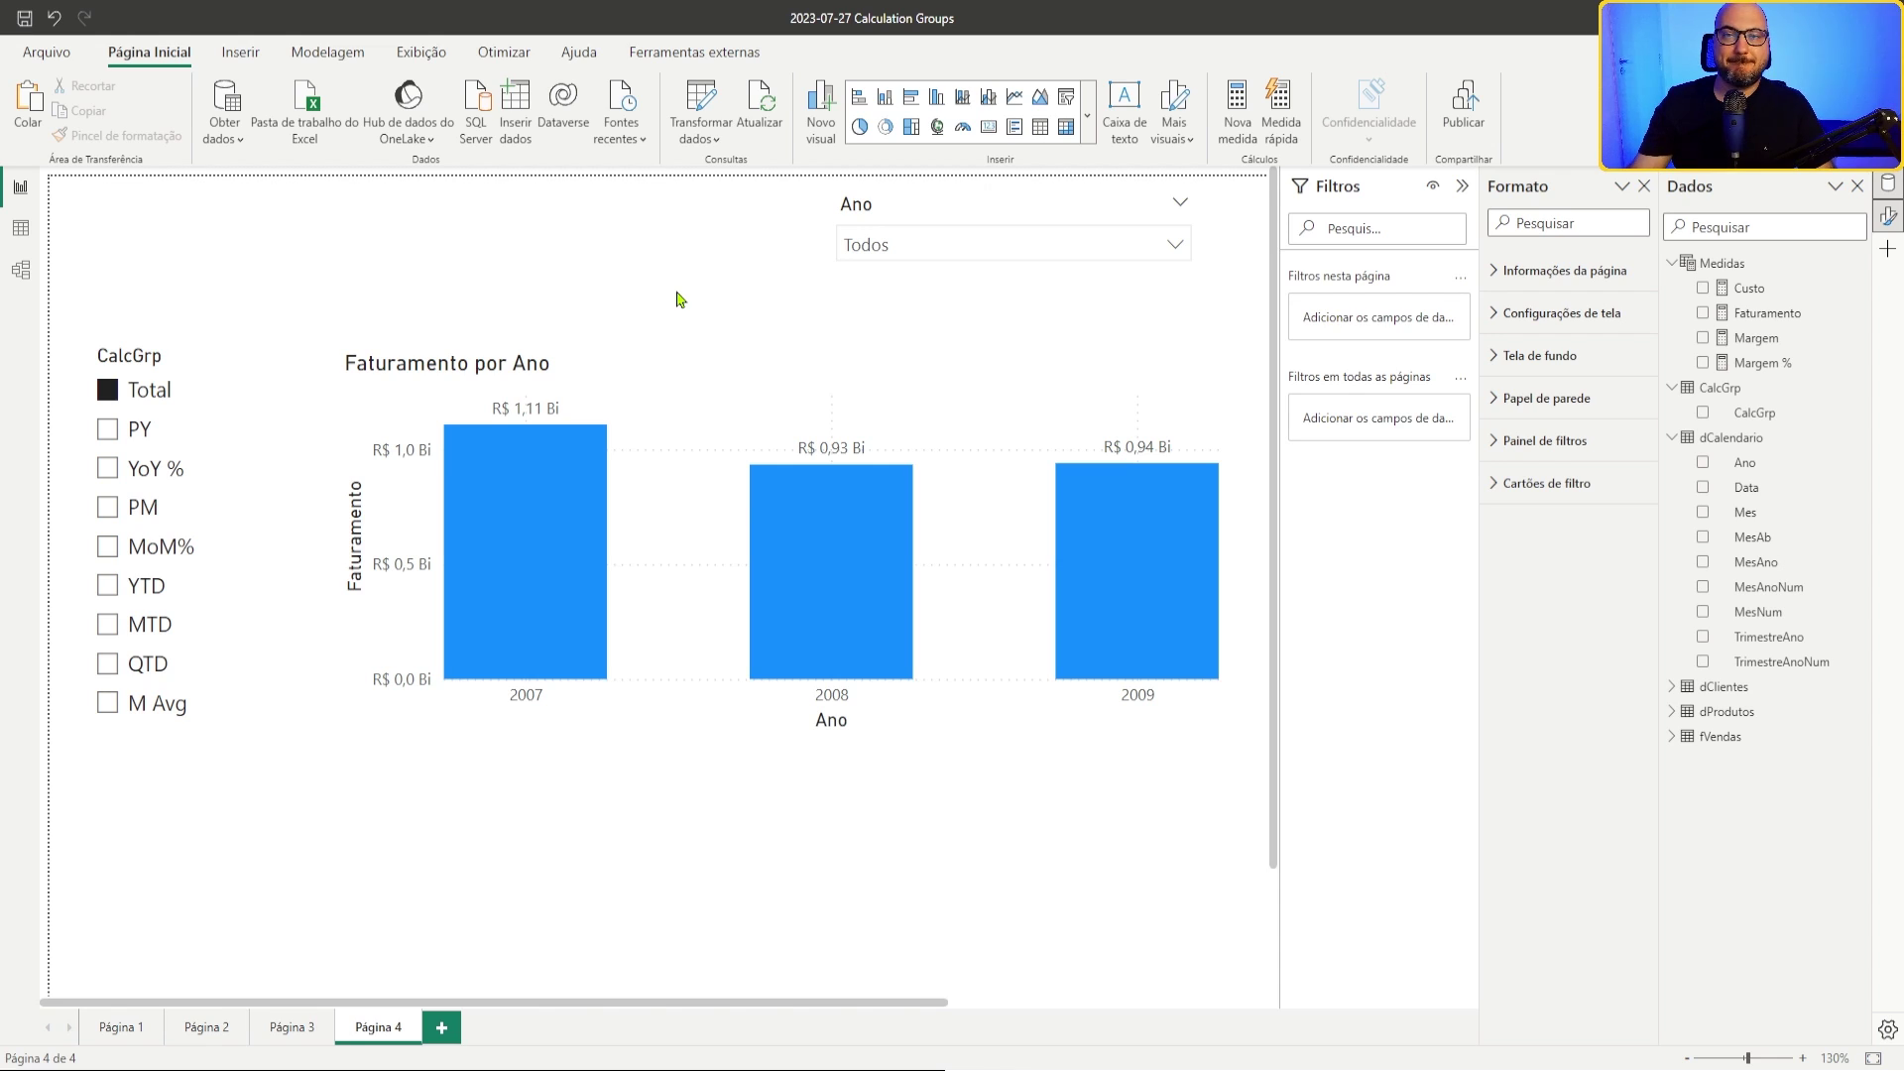
click(1672, 438)
click(1672, 388)
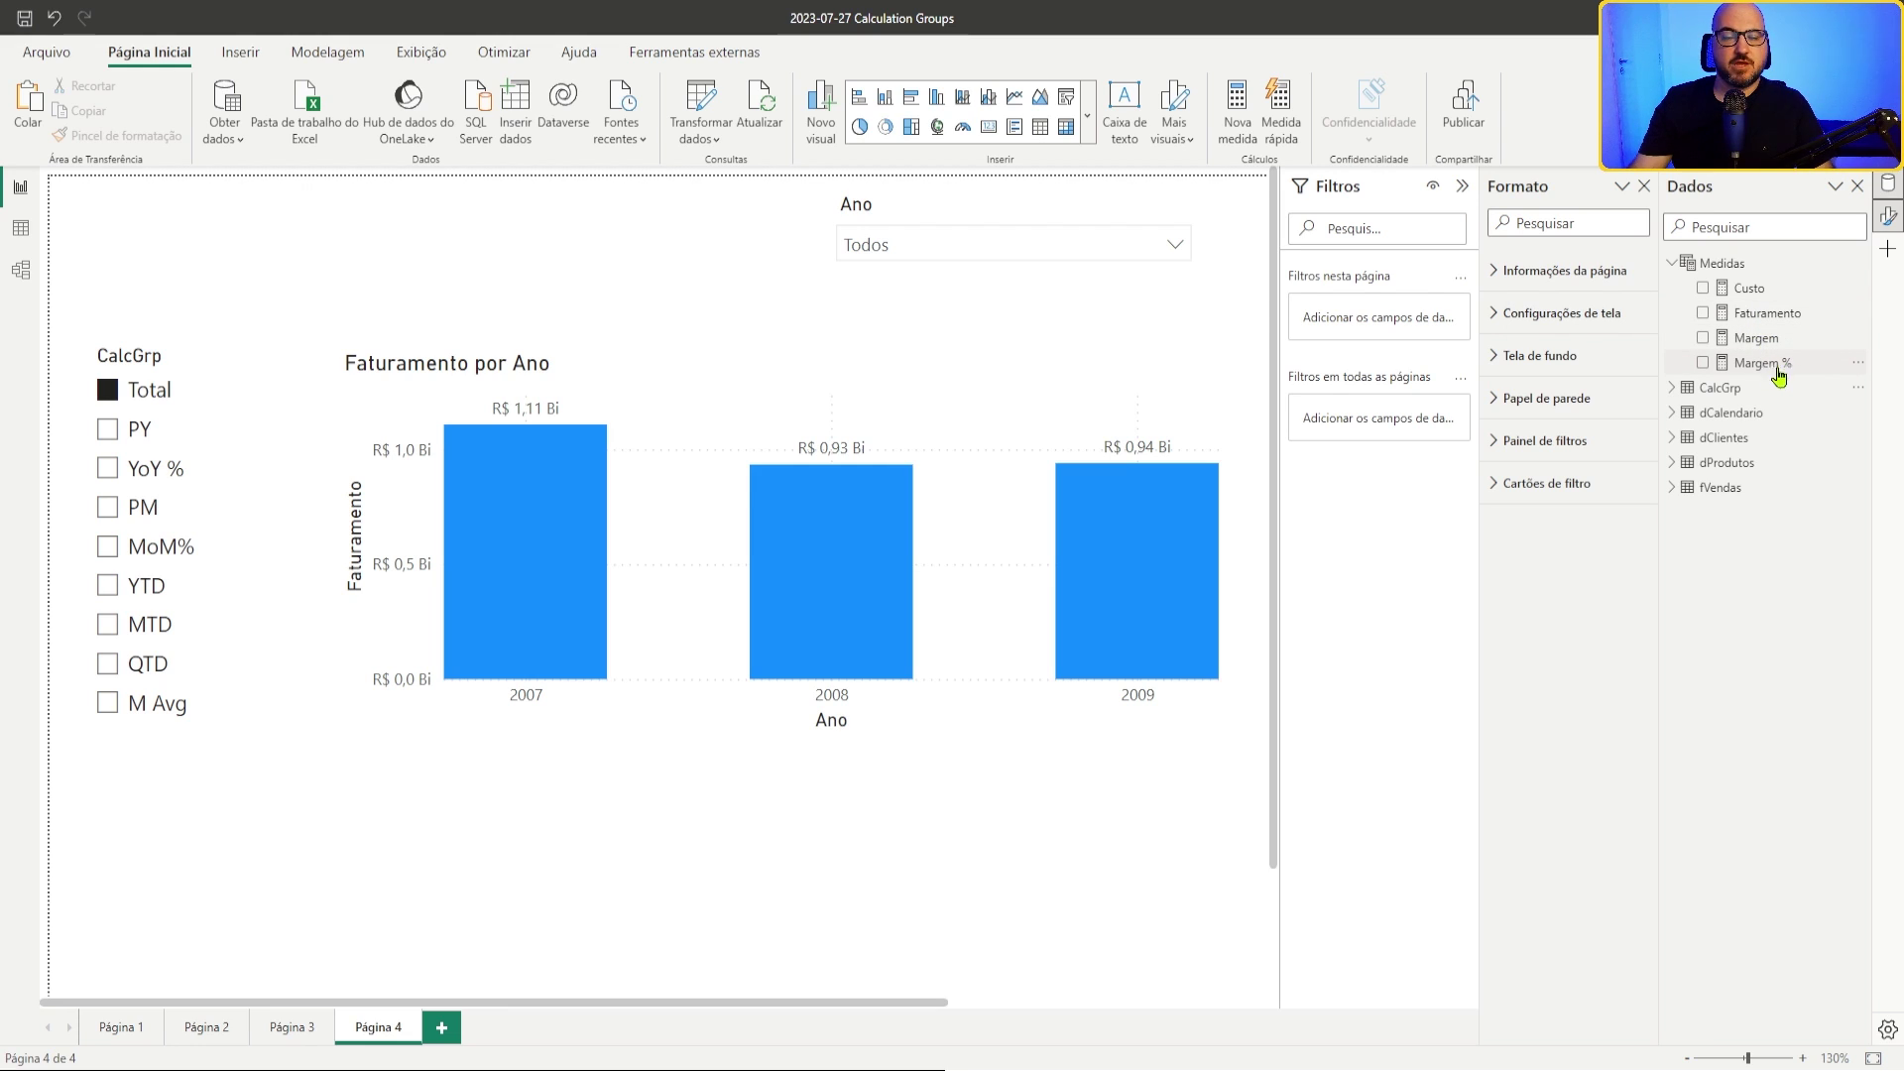
click(375, 508)
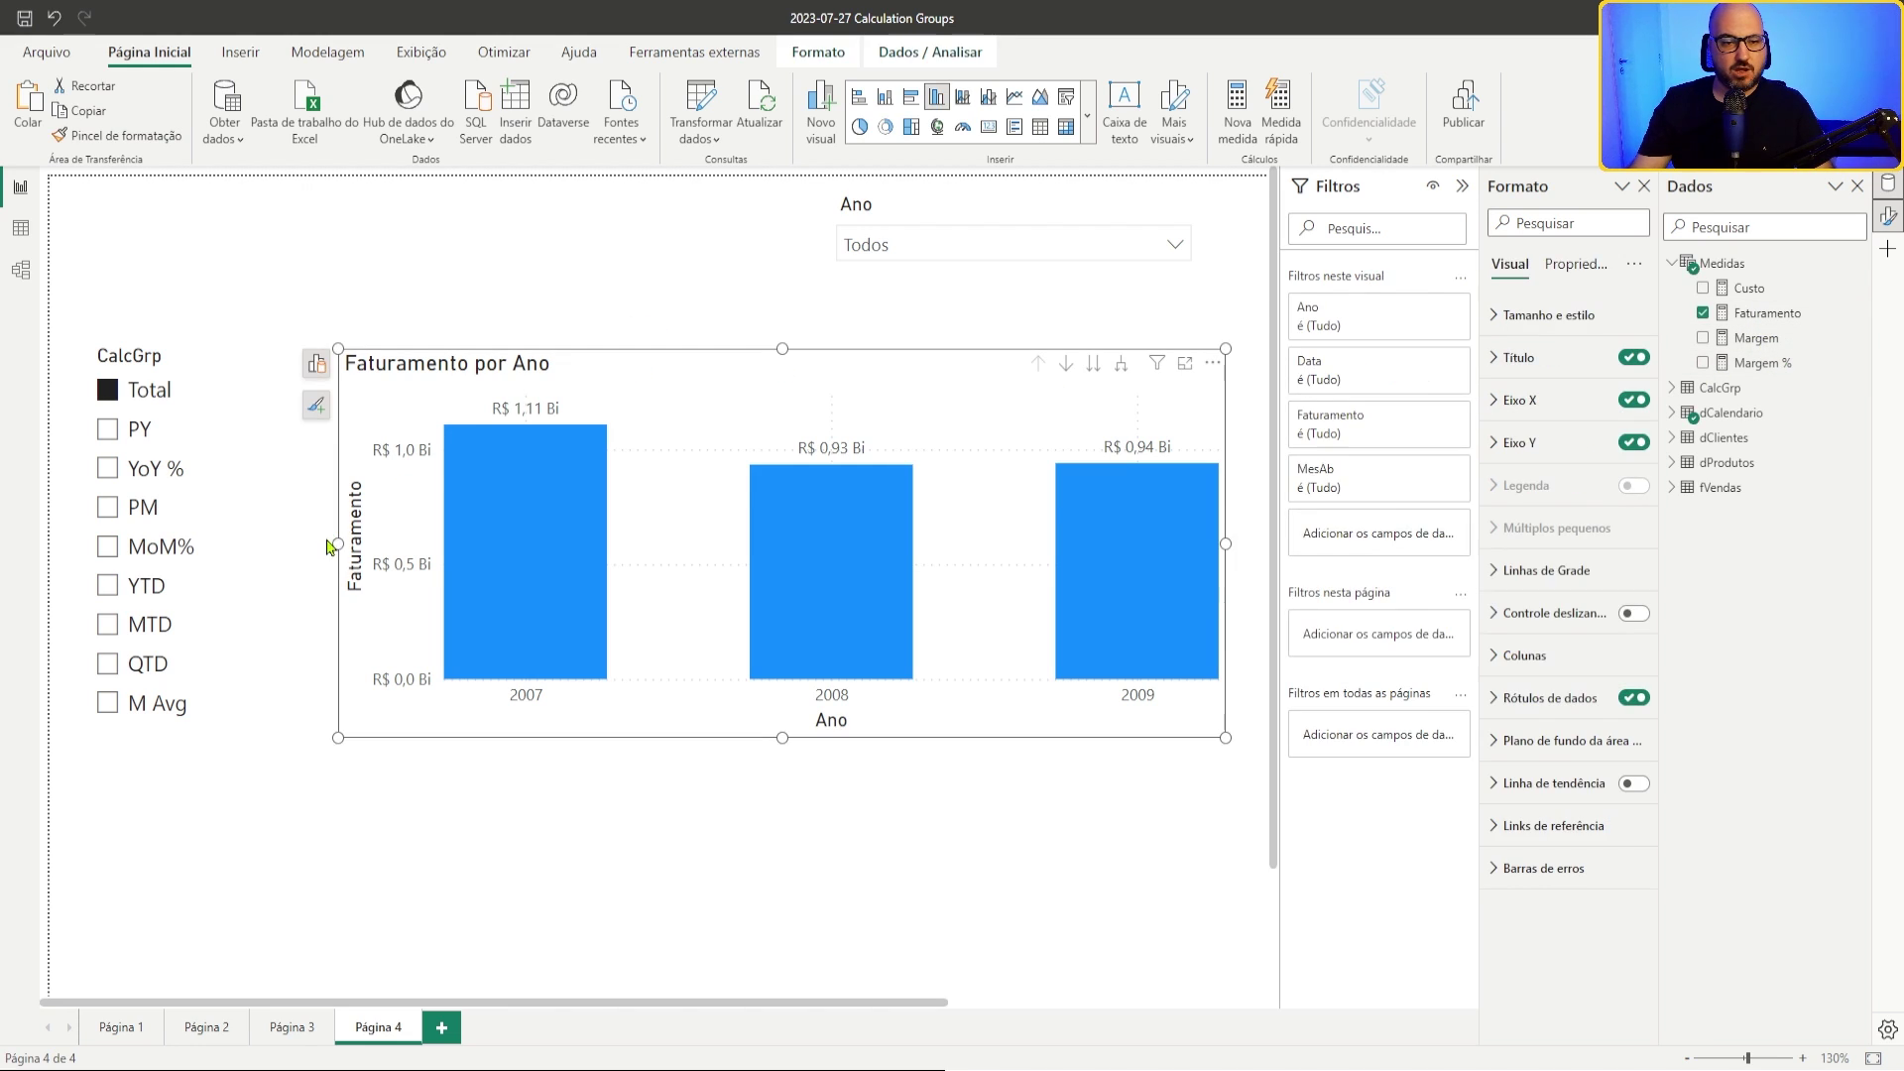
mouse_move(334, 543)
mouse_down()
mouse_move(245, 542)
mouse_move(349, 545)
mouse_up()
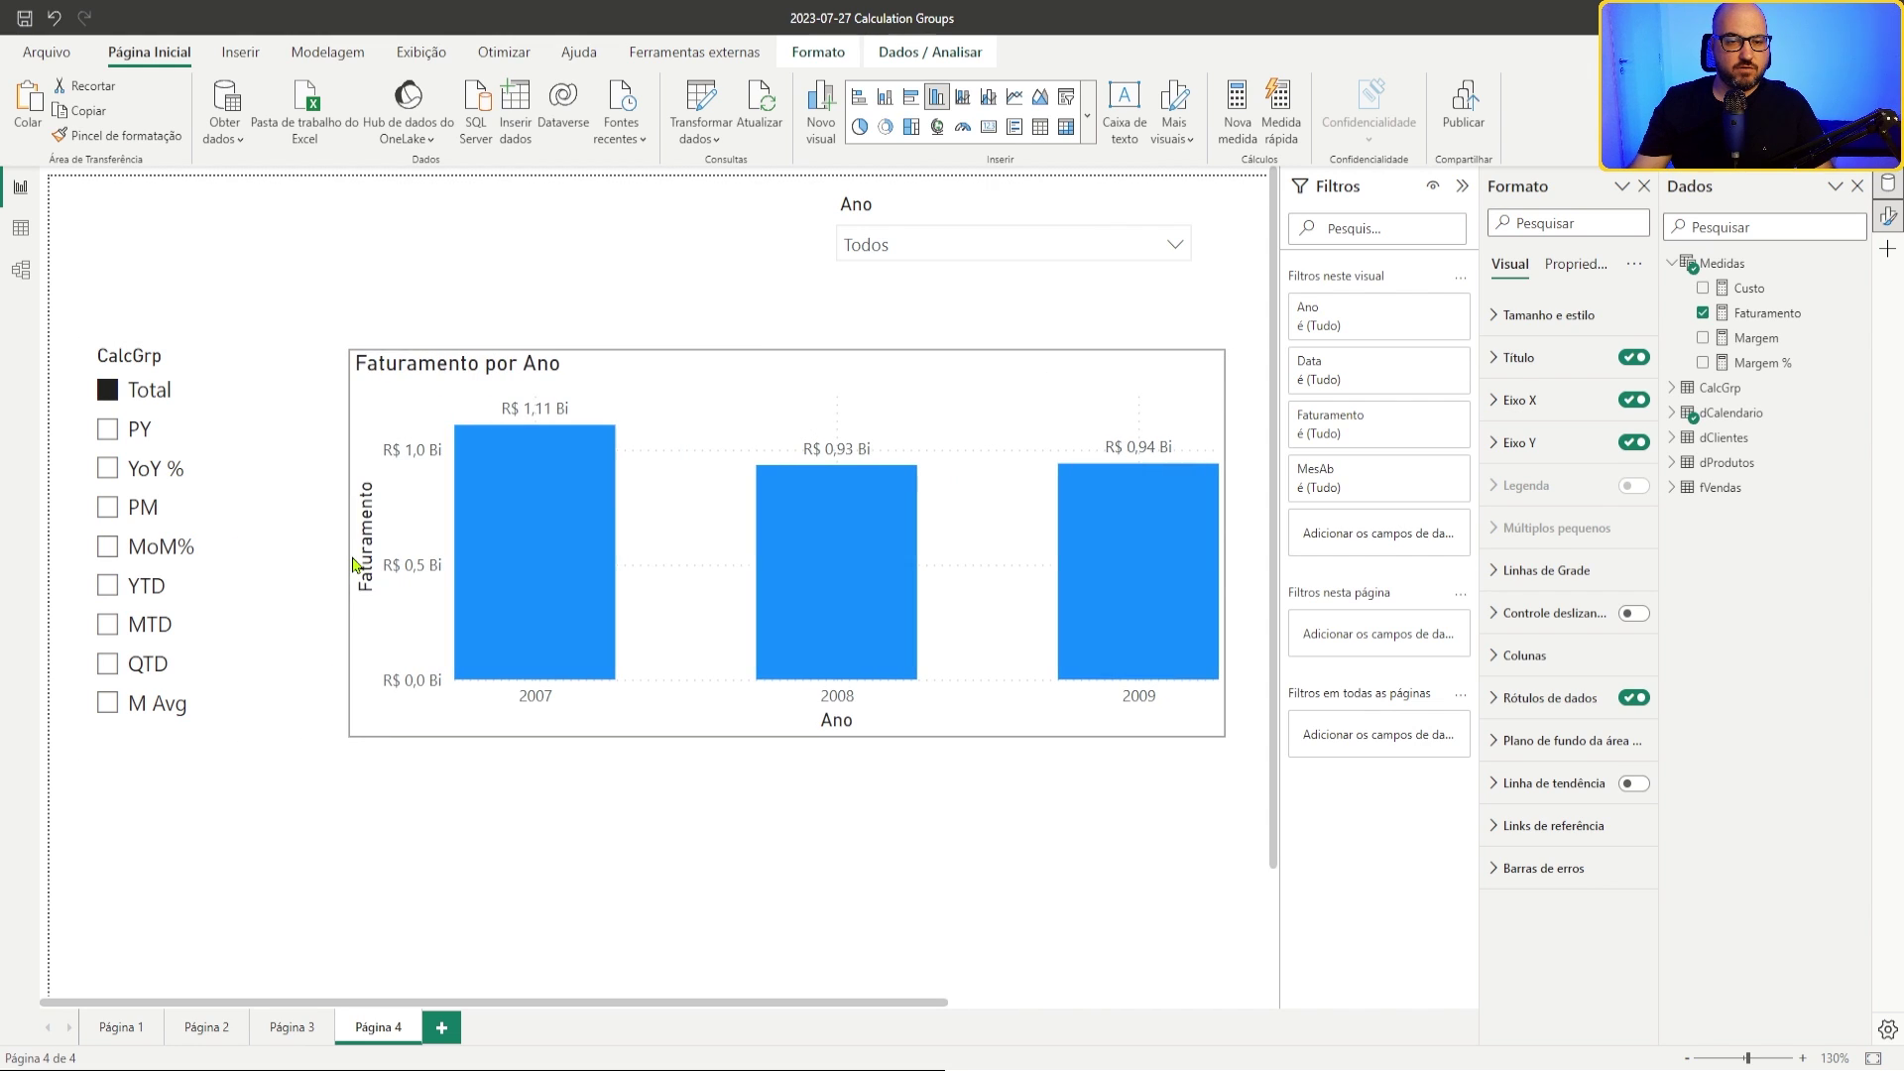
Step: Add a new measure named Qtd Vendas to the Medidas table
right_click(1725, 262)
key(Escape)
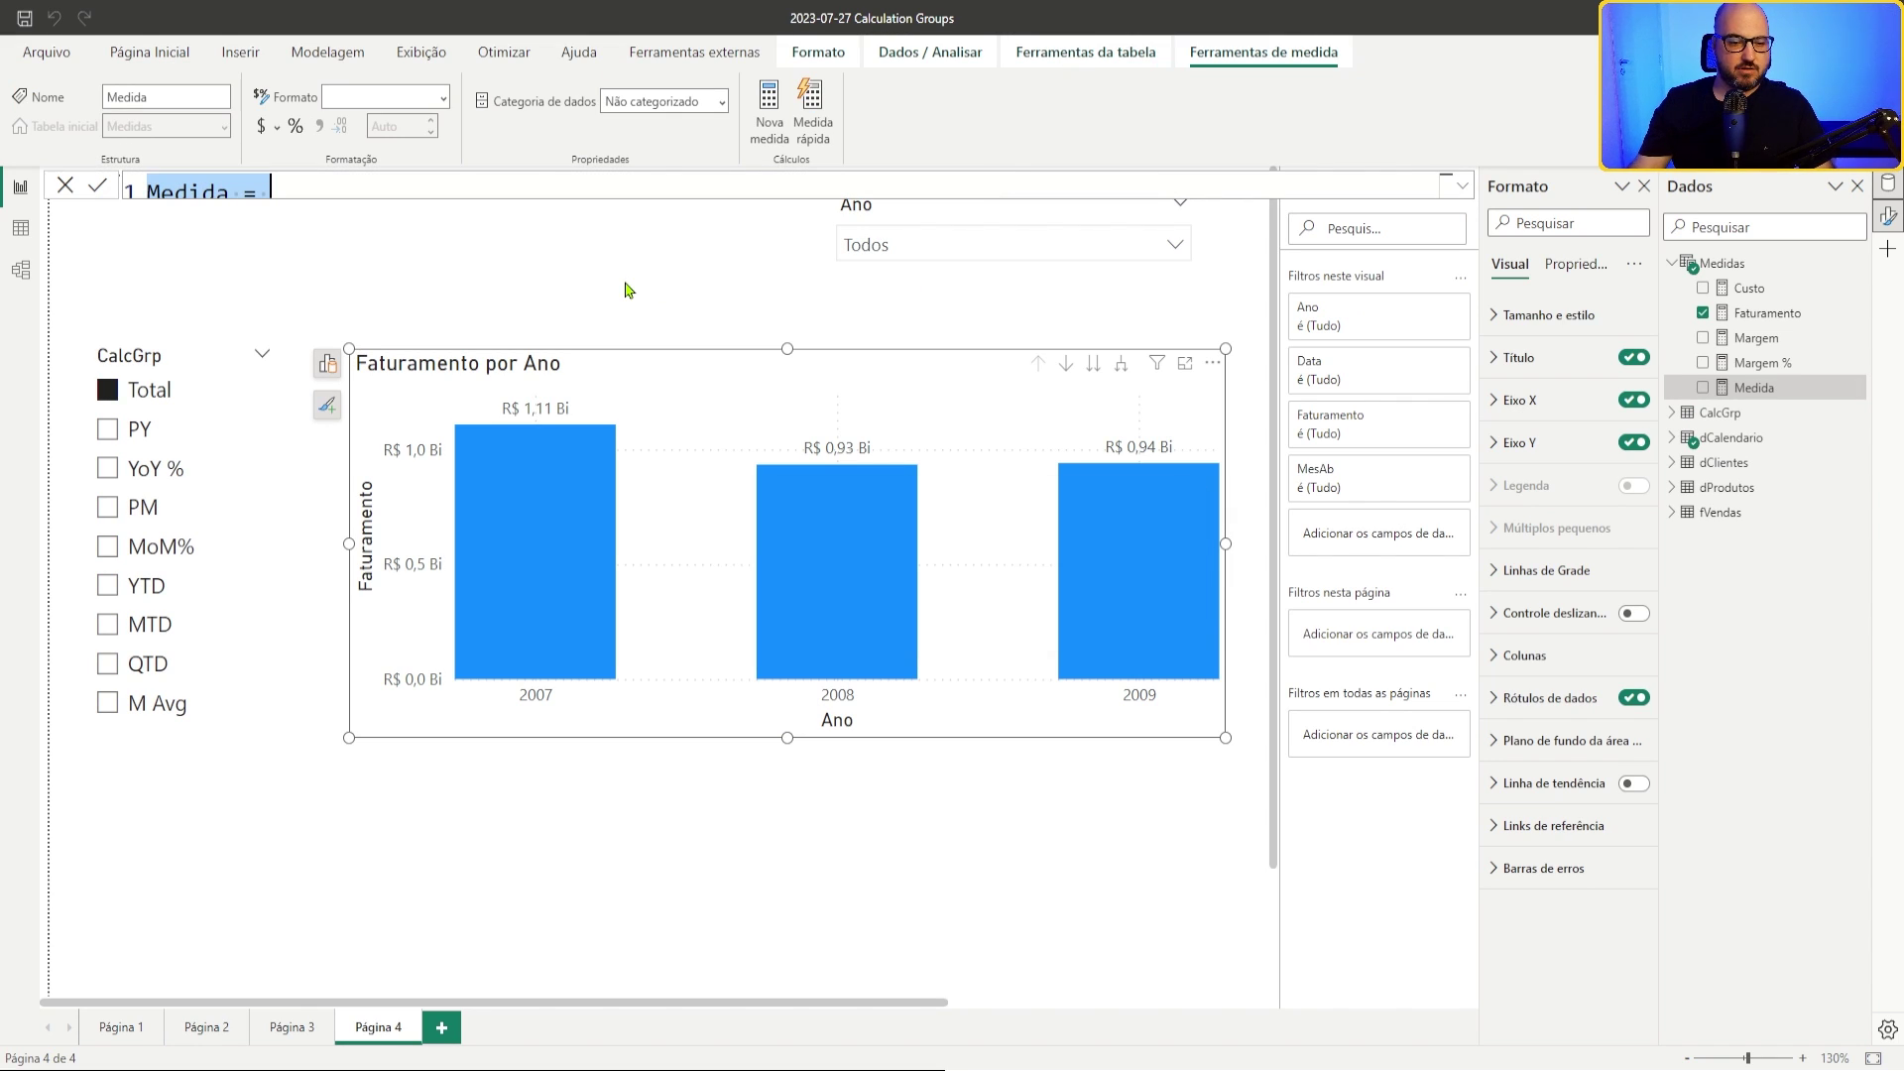
text(d)
text( Qtd Vend)
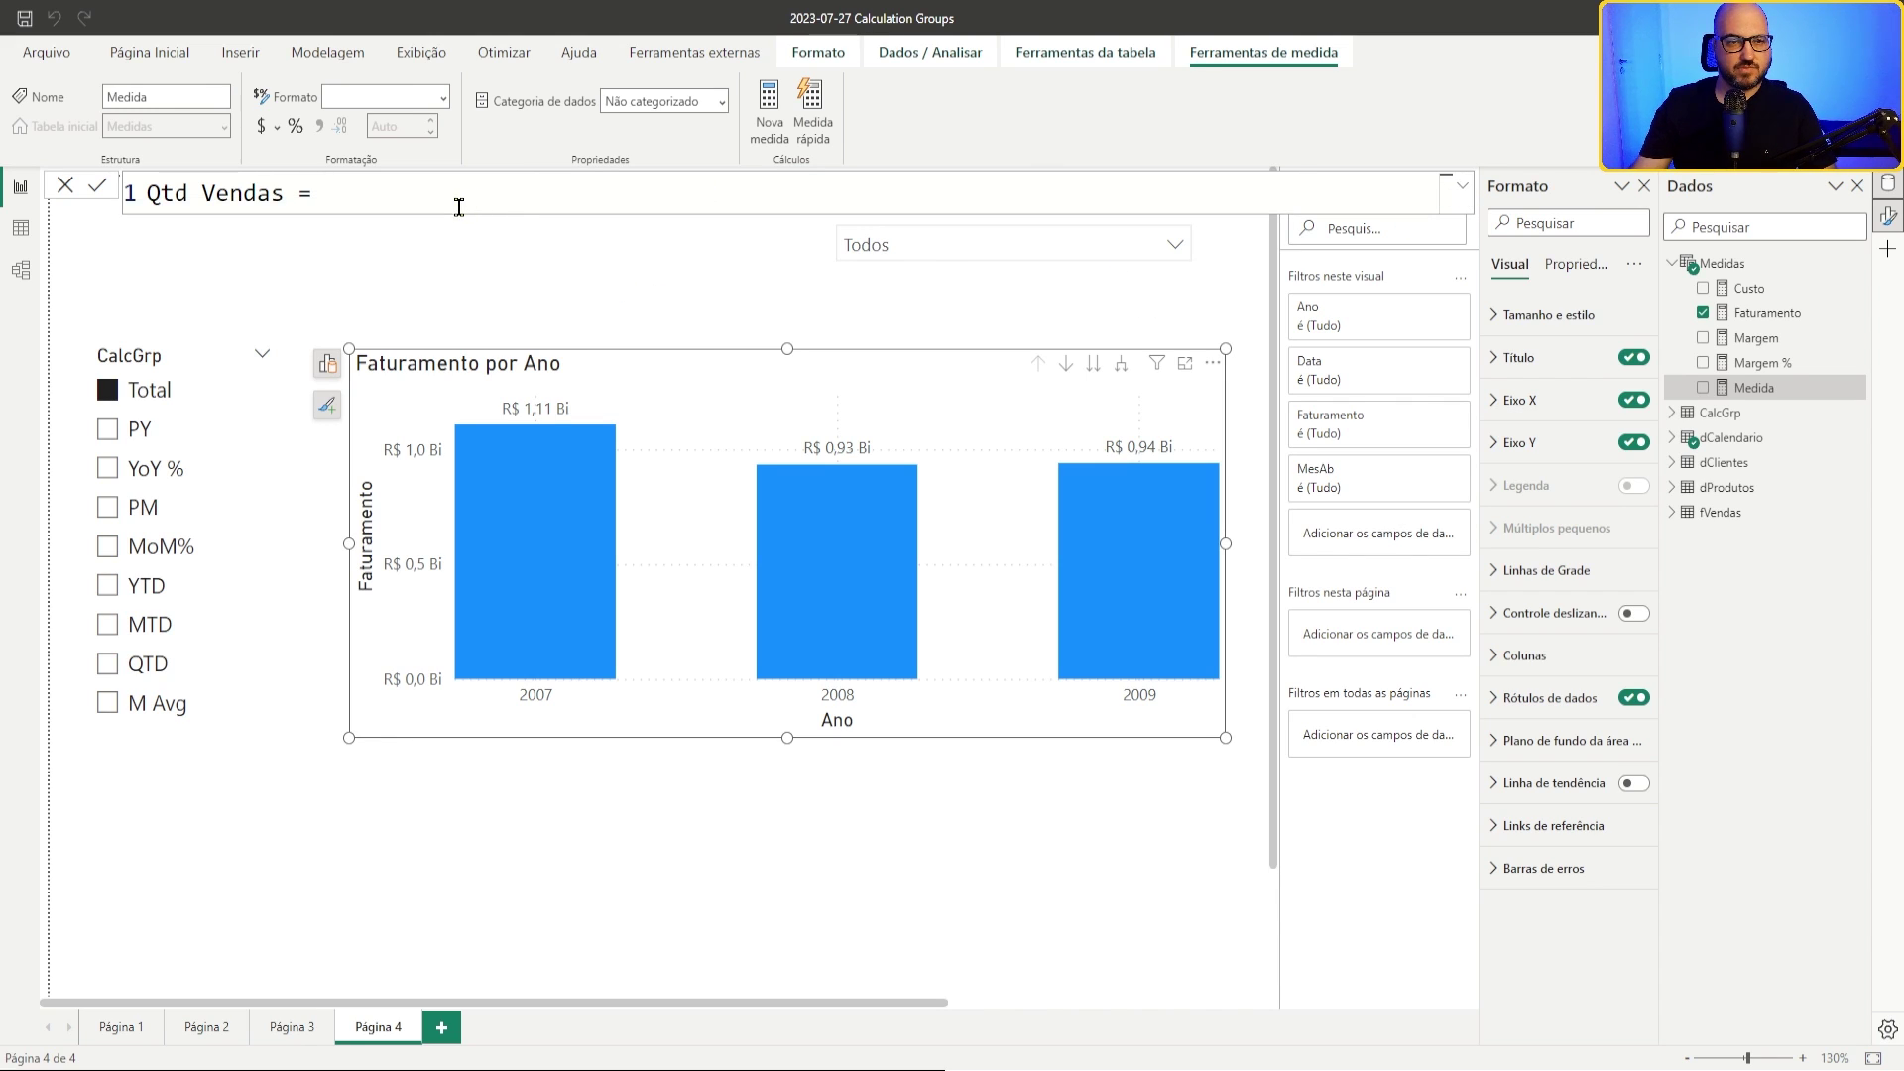
Step: Define the Qtd Vendas measure as DISTINCTCOUNT ( fVendas[VendaId] ) and commit the formula
text(DISI)
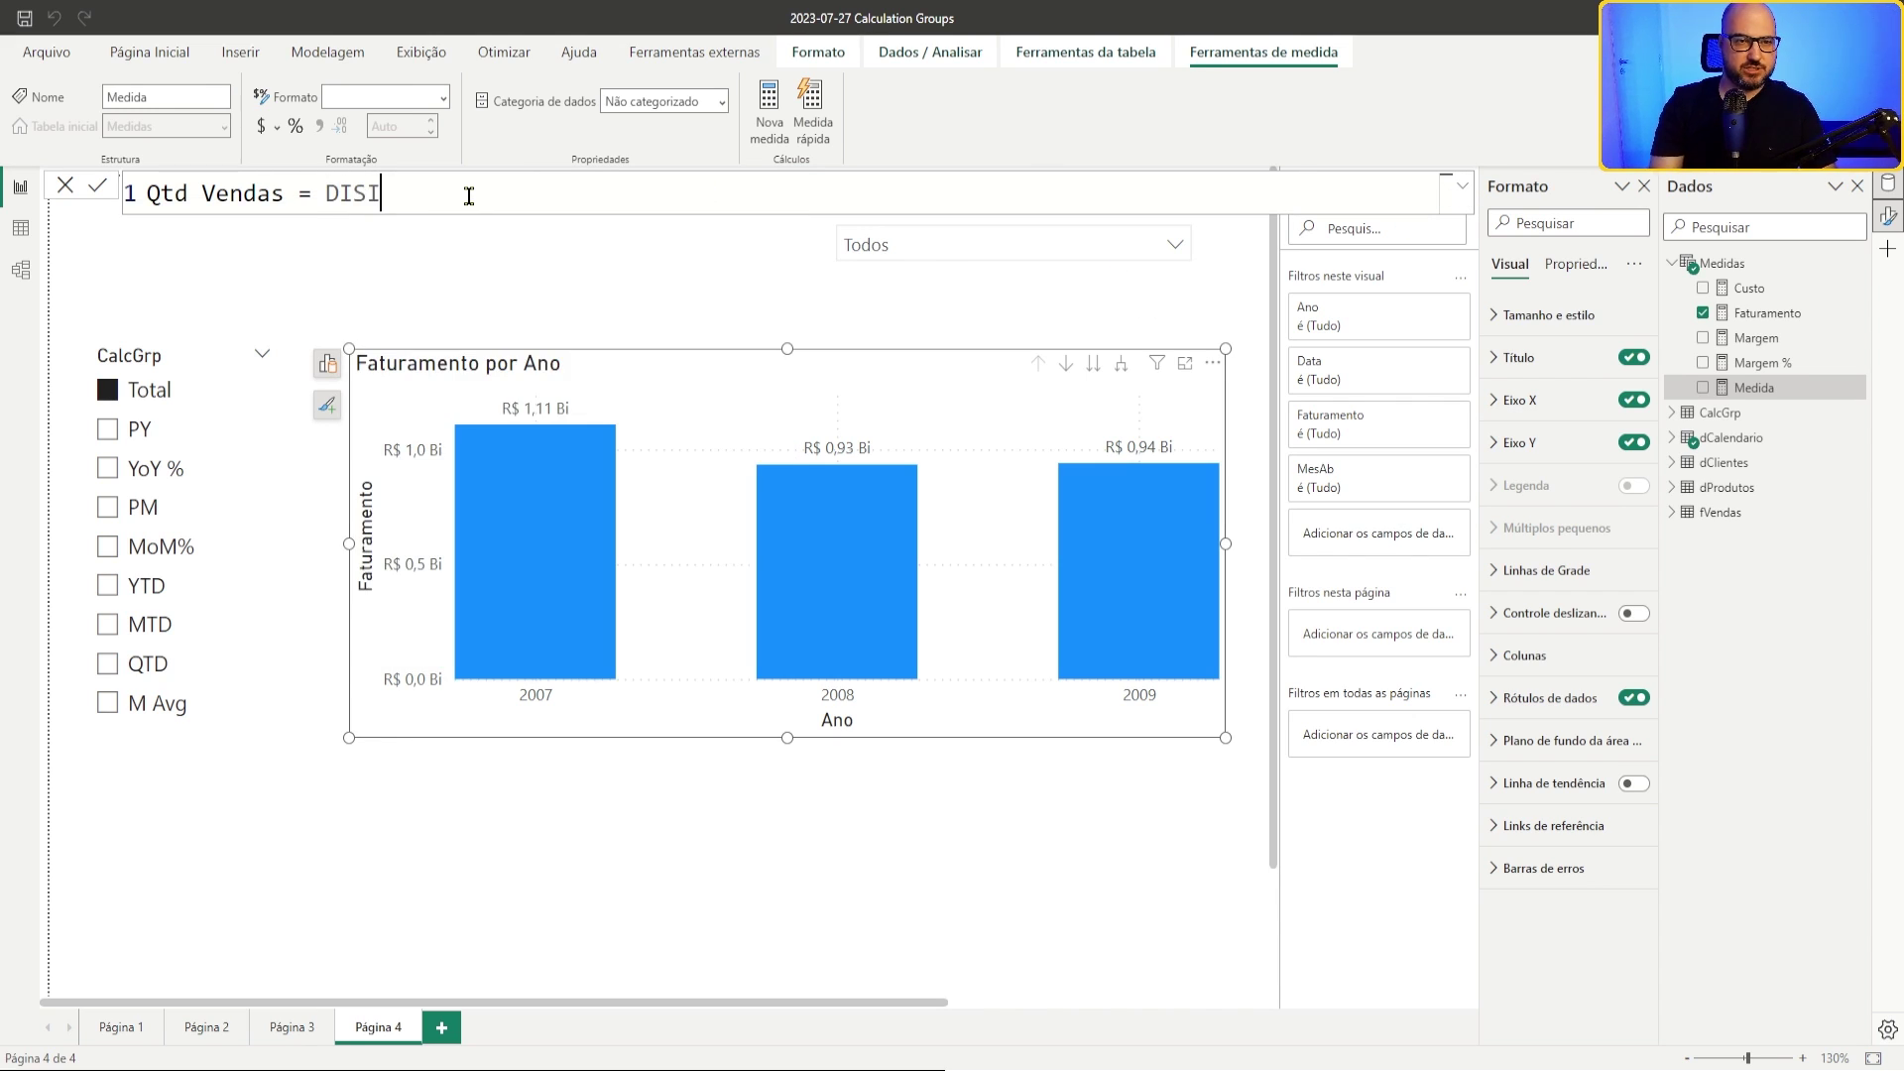
key(Down)
key(Down)
key(Tab)
text(()
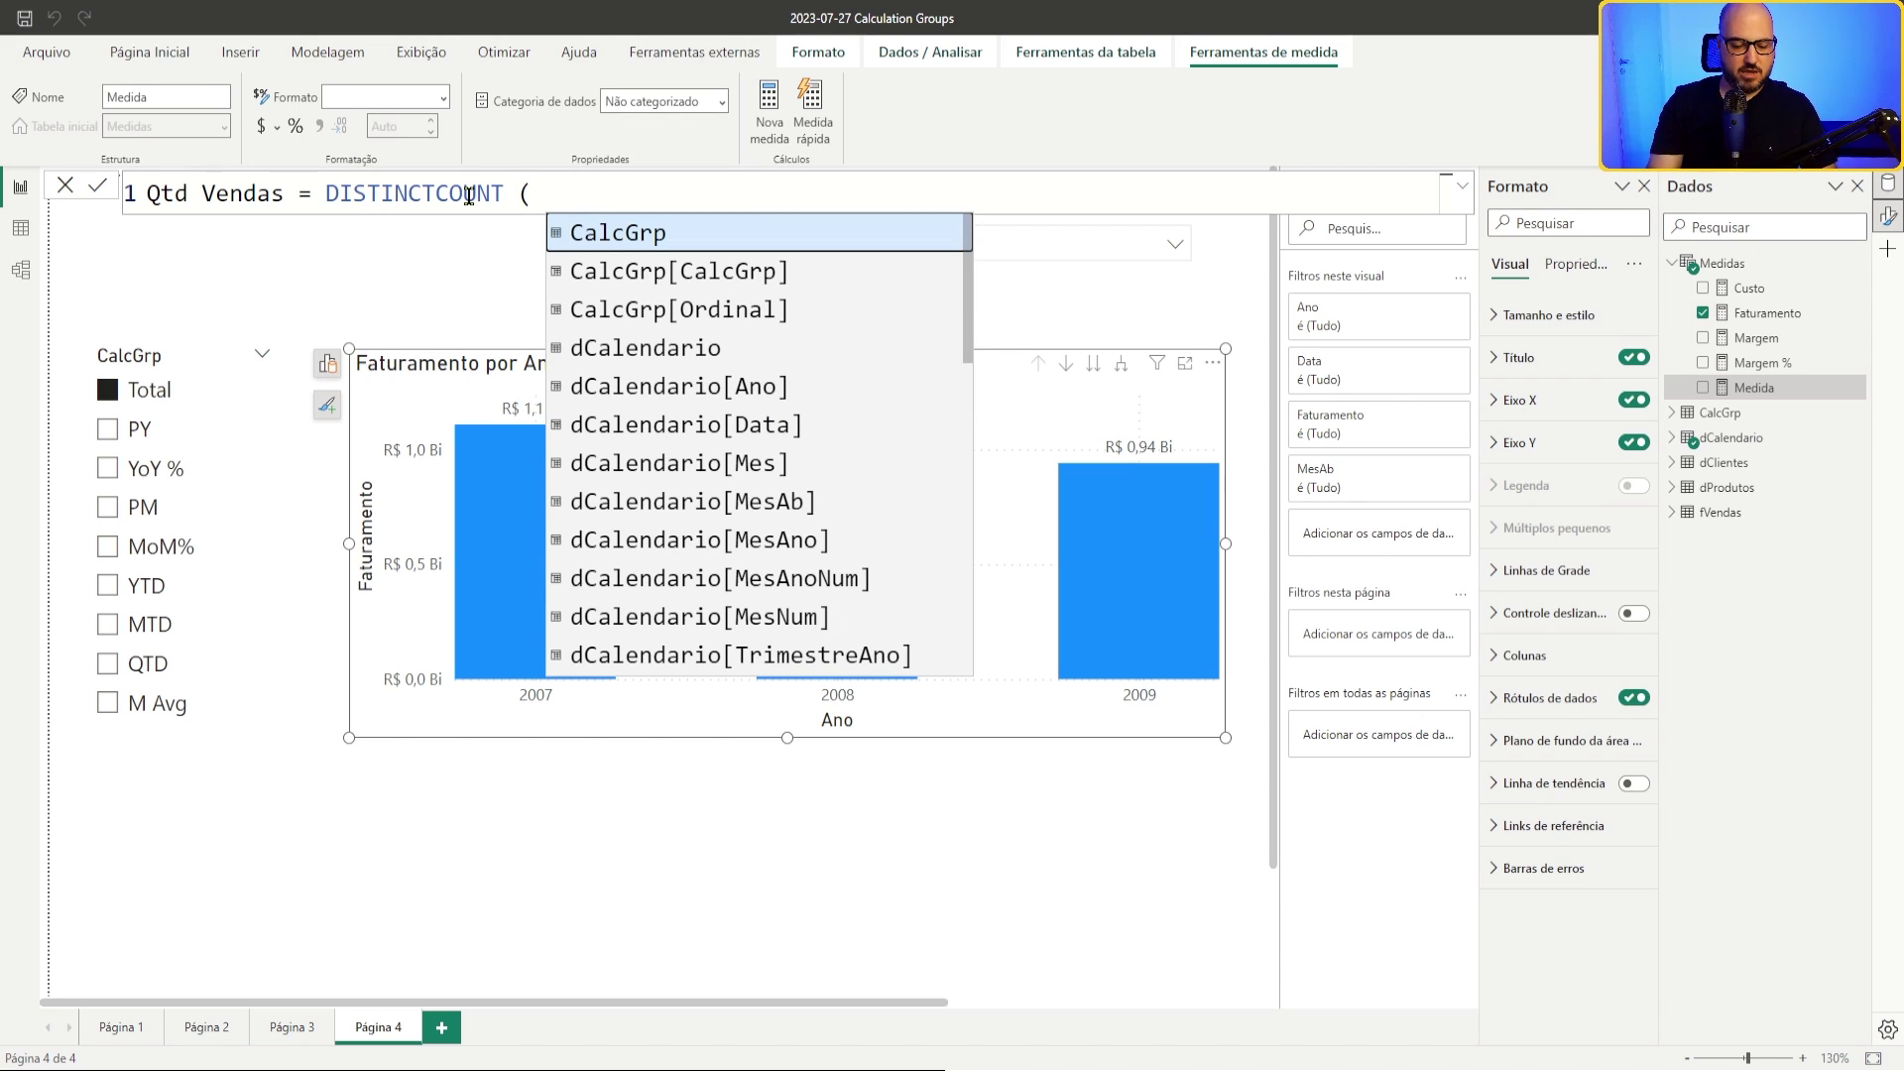
text( fVe)
key(Down)
key(Down)
key(Down)
key(Down)
key(Down)
key(Down)
key(Down)
key(Tab)
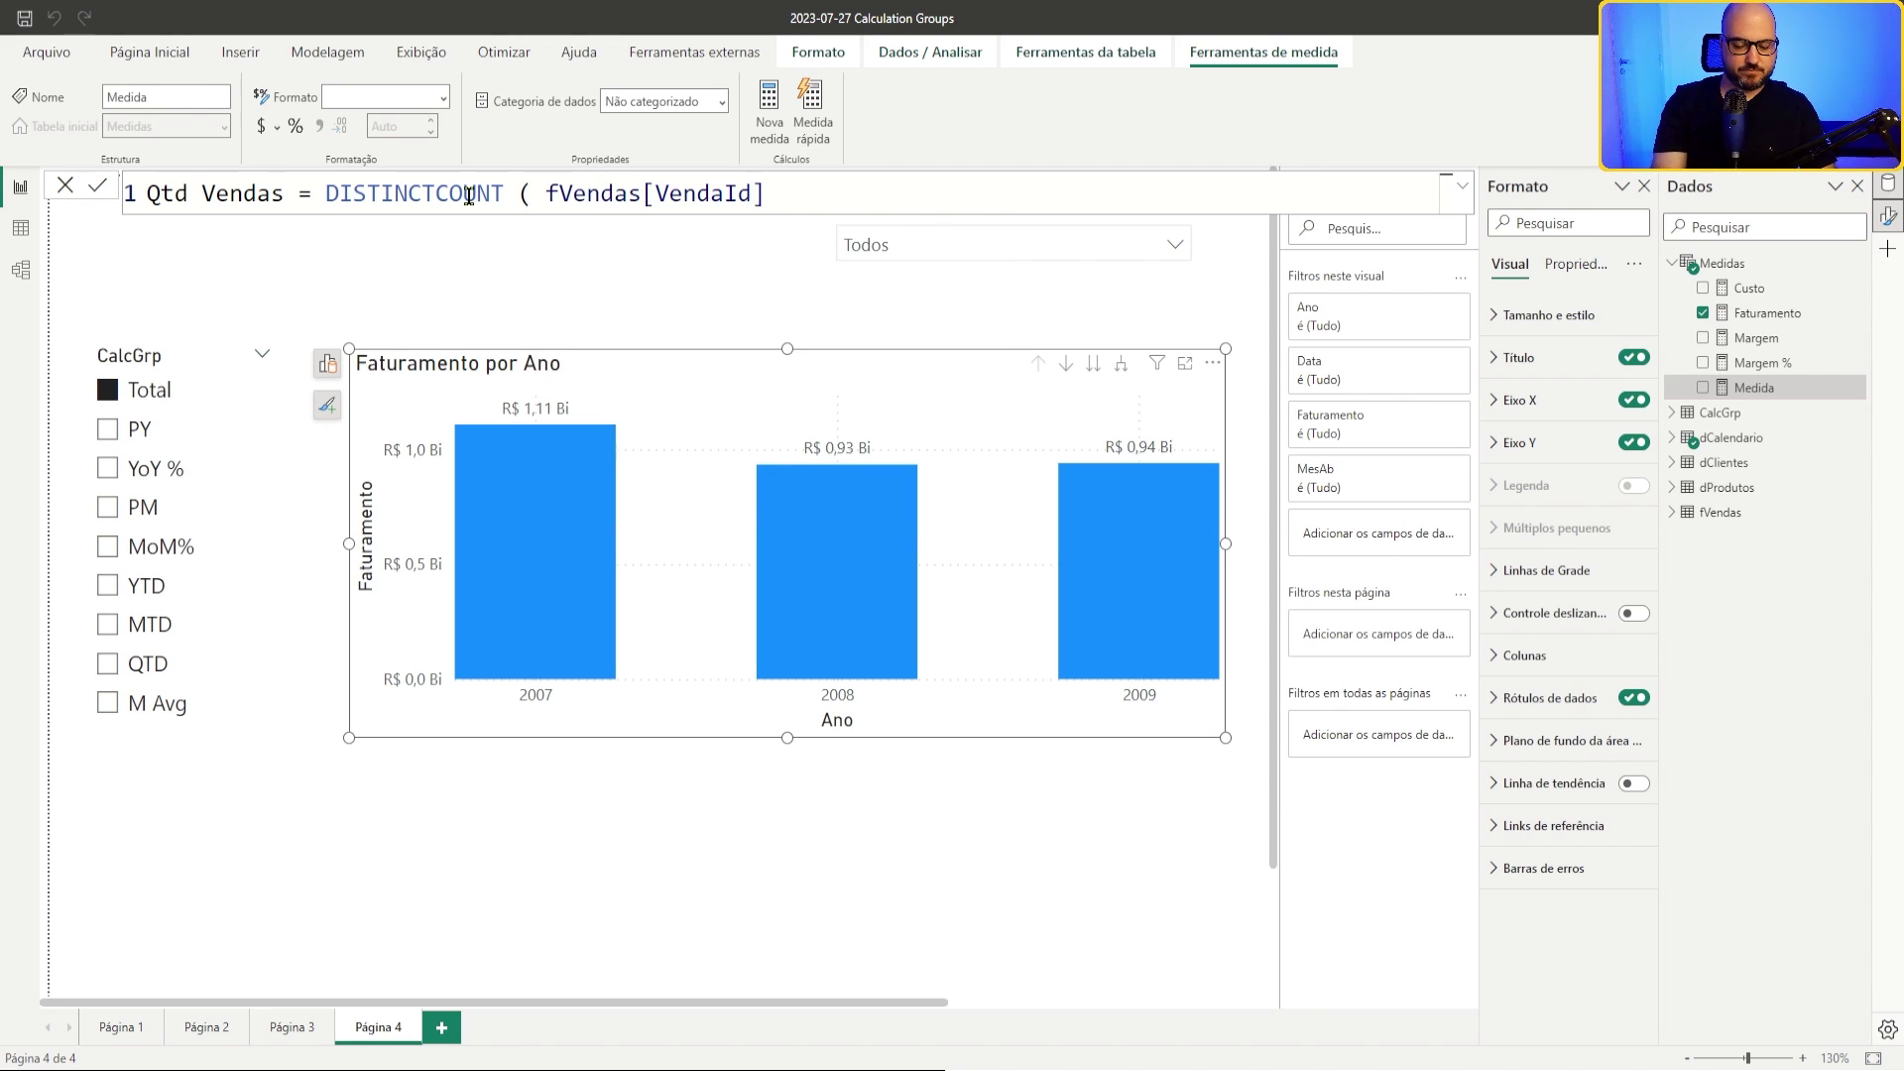
text())
key(Return)
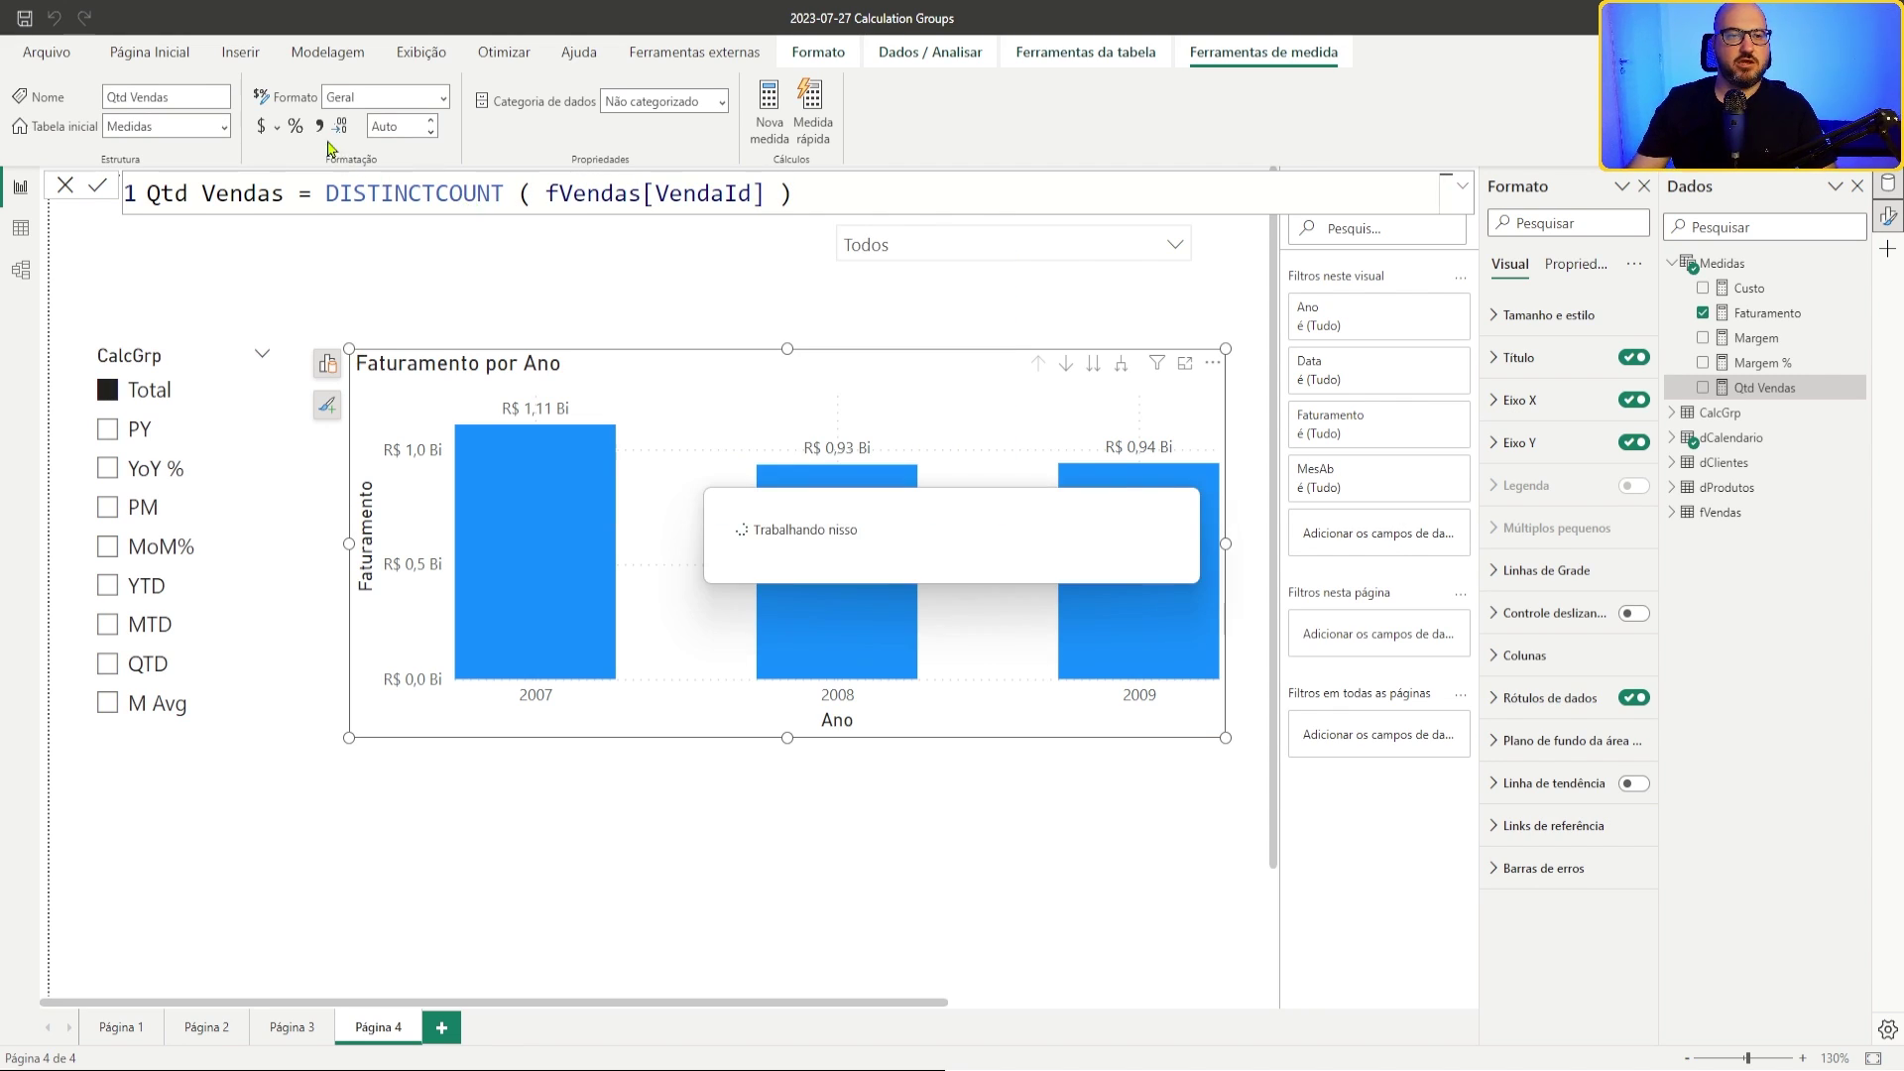
Step: Give the Qtd Vendas measure a thousands separator and edit its number of decimal places
click(318, 125)
double_click(397, 125)
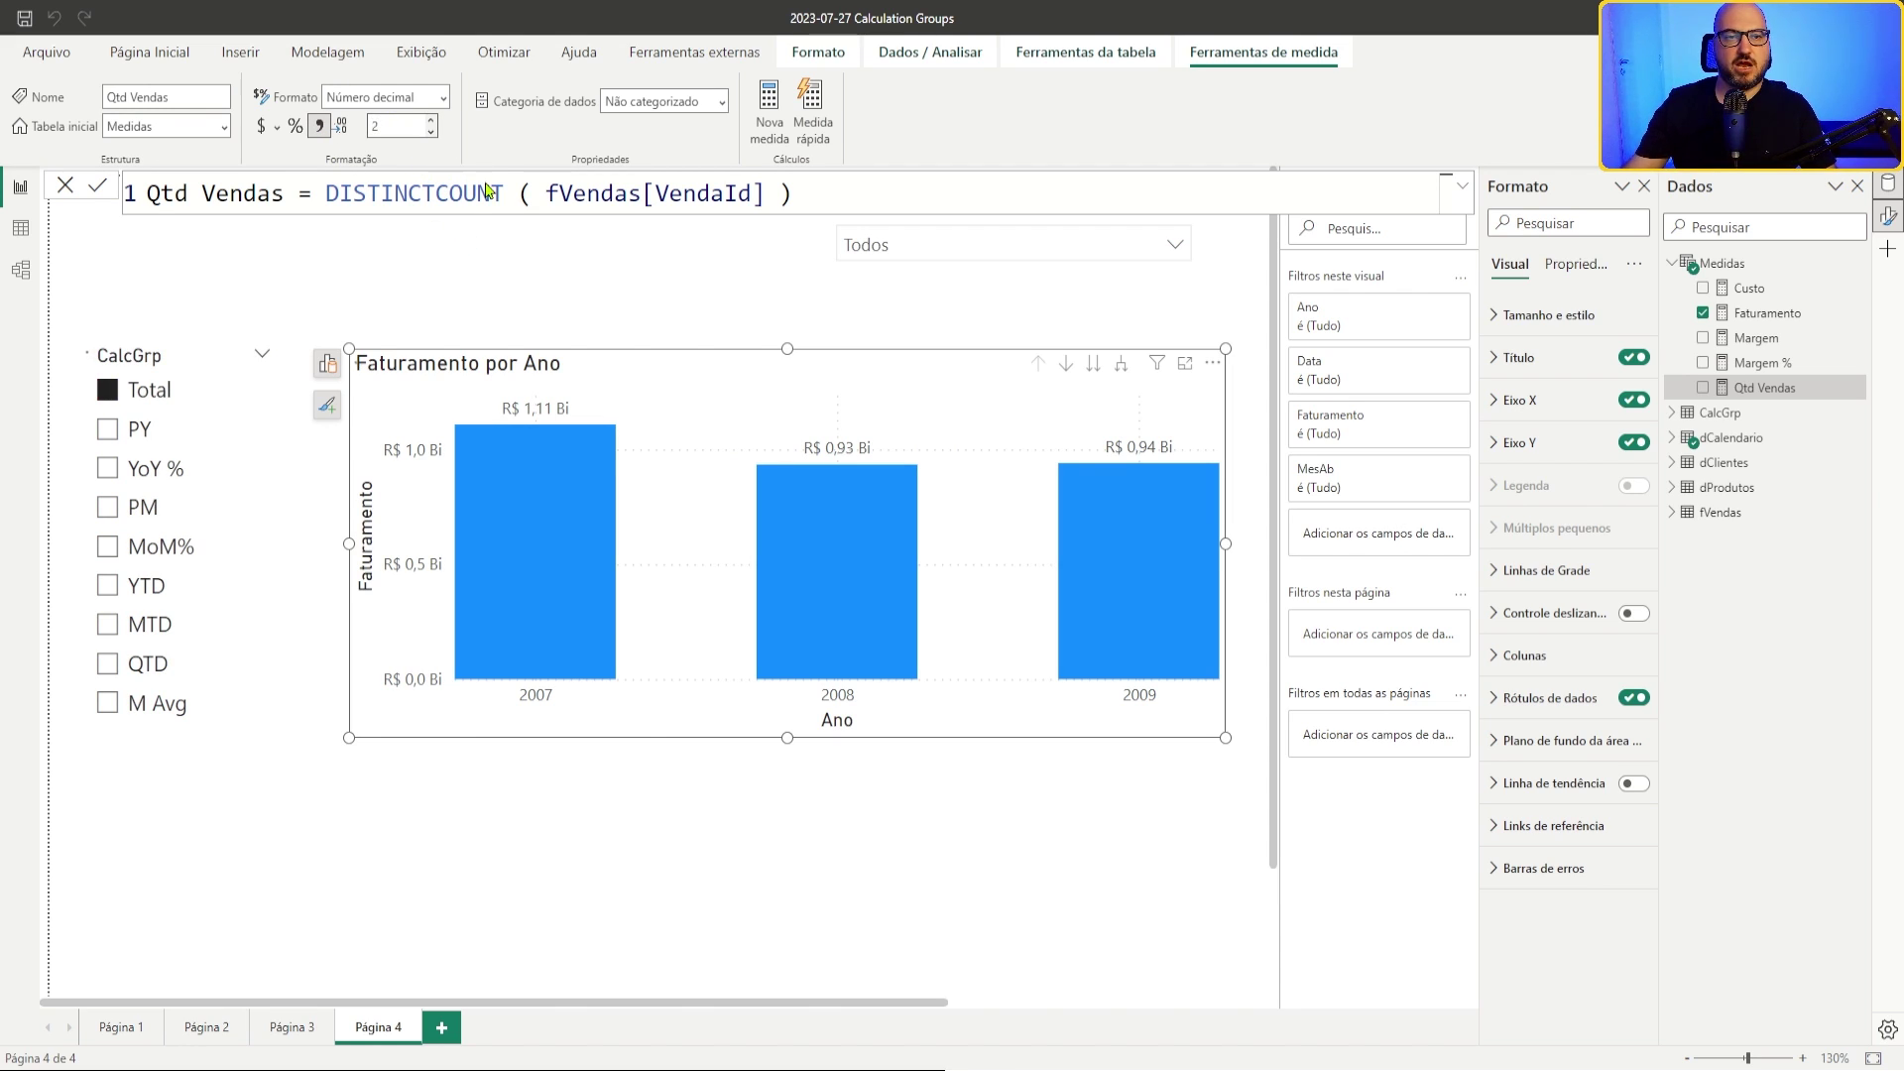
click(721, 315)
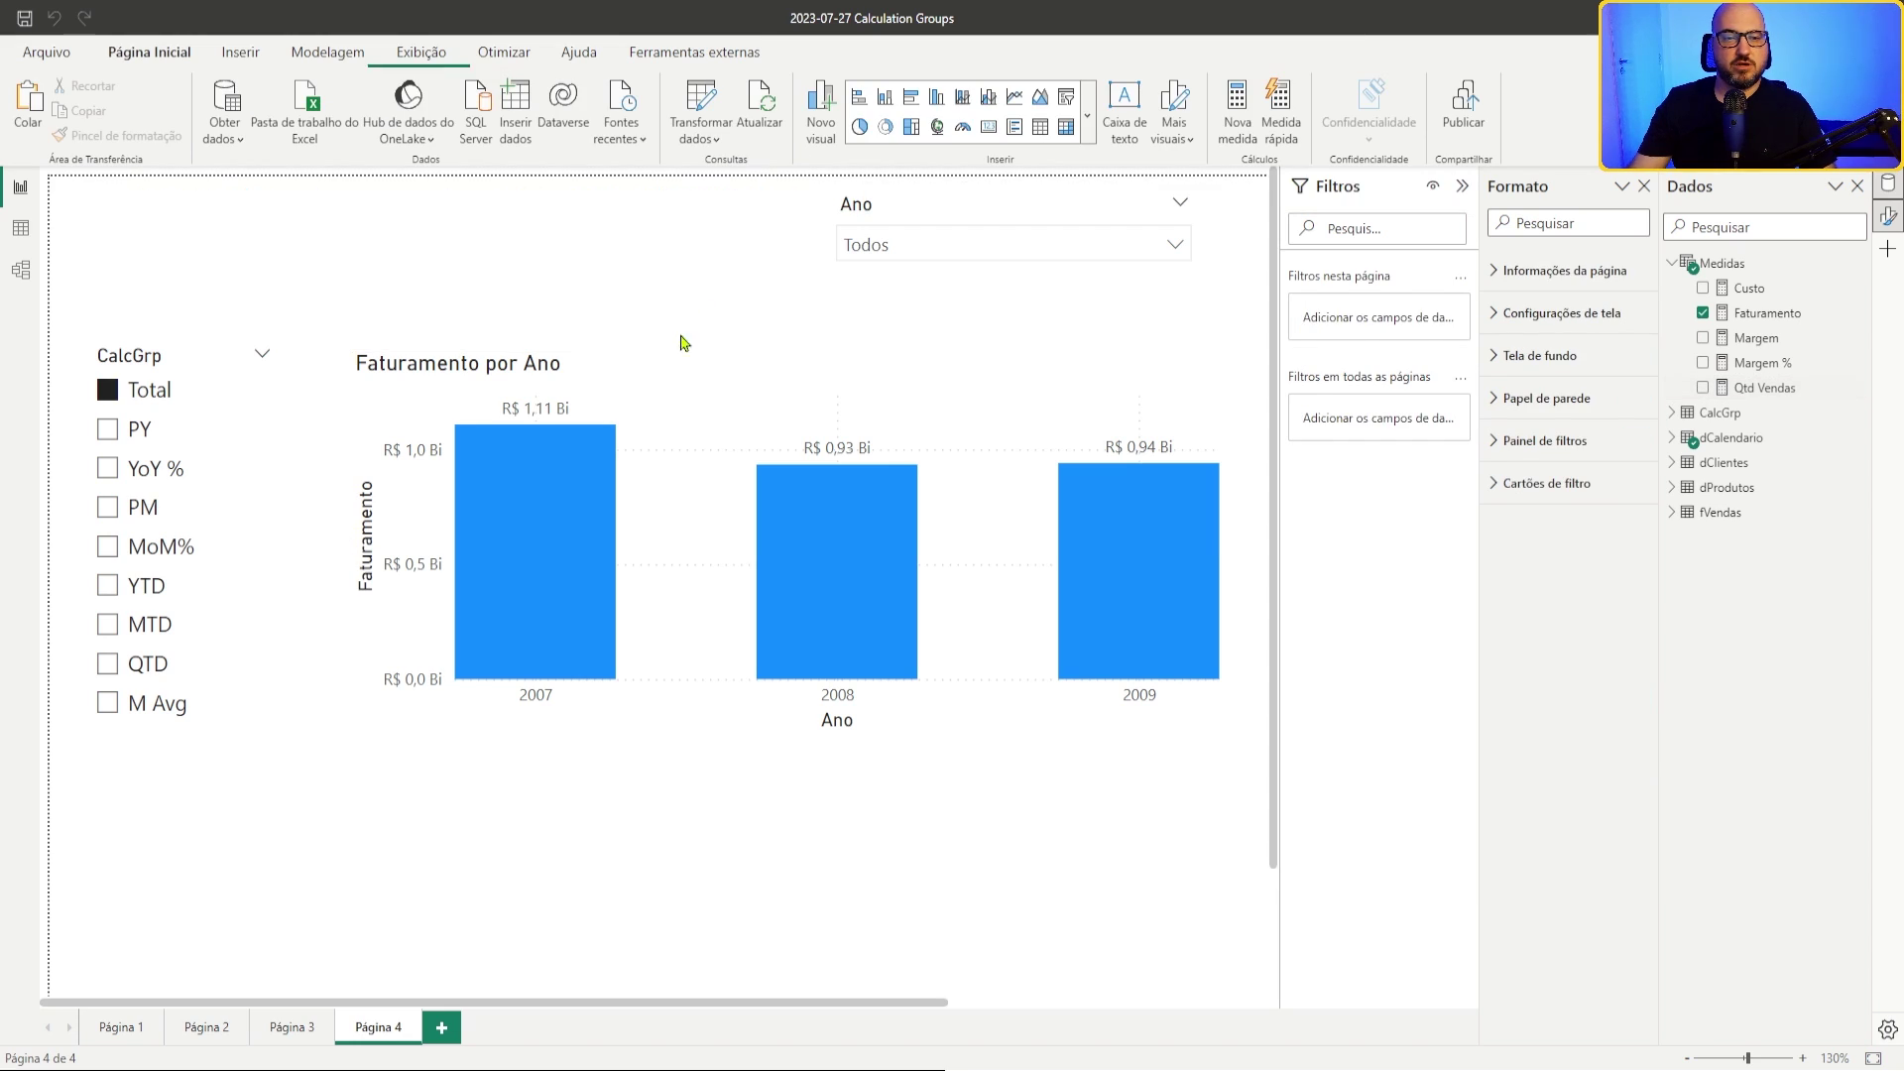
Step: Extend the column chart's lower edge to make it taller on the page
click(683, 382)
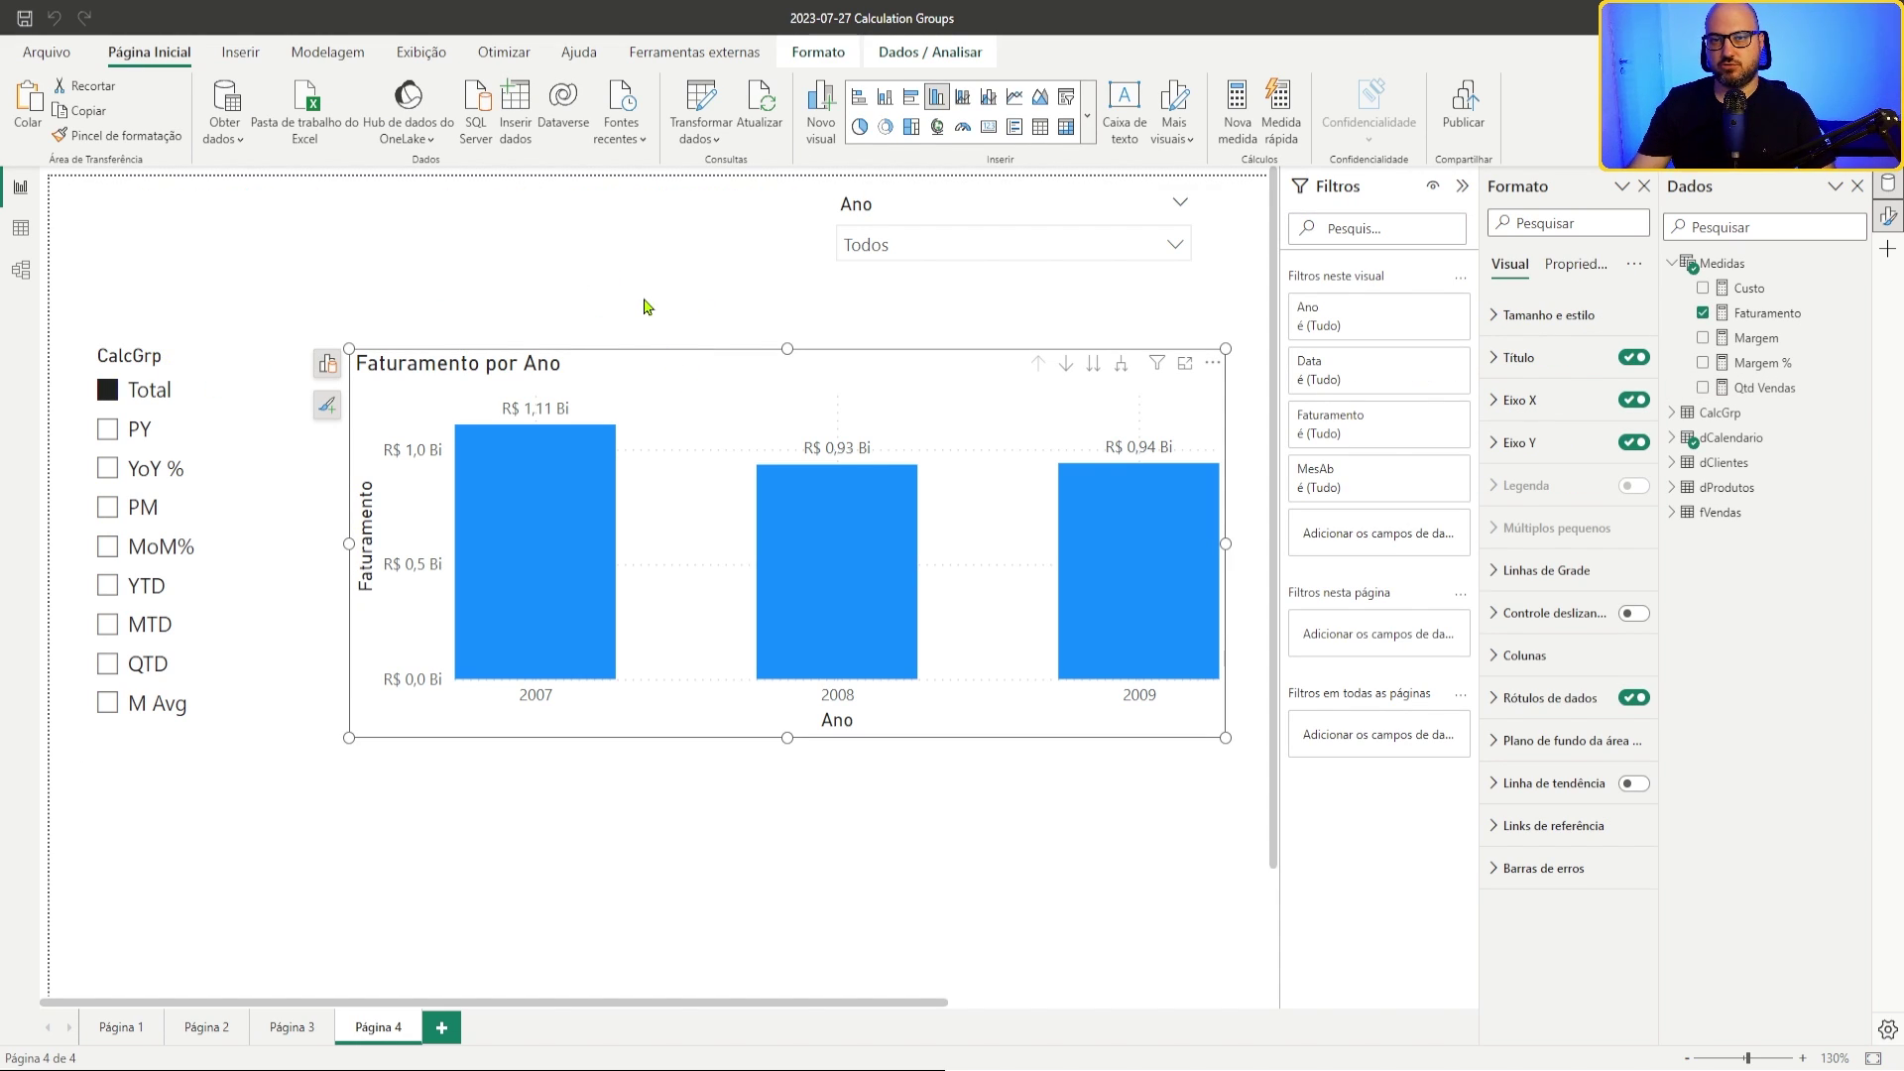
drag(788, 737, 786, 813)
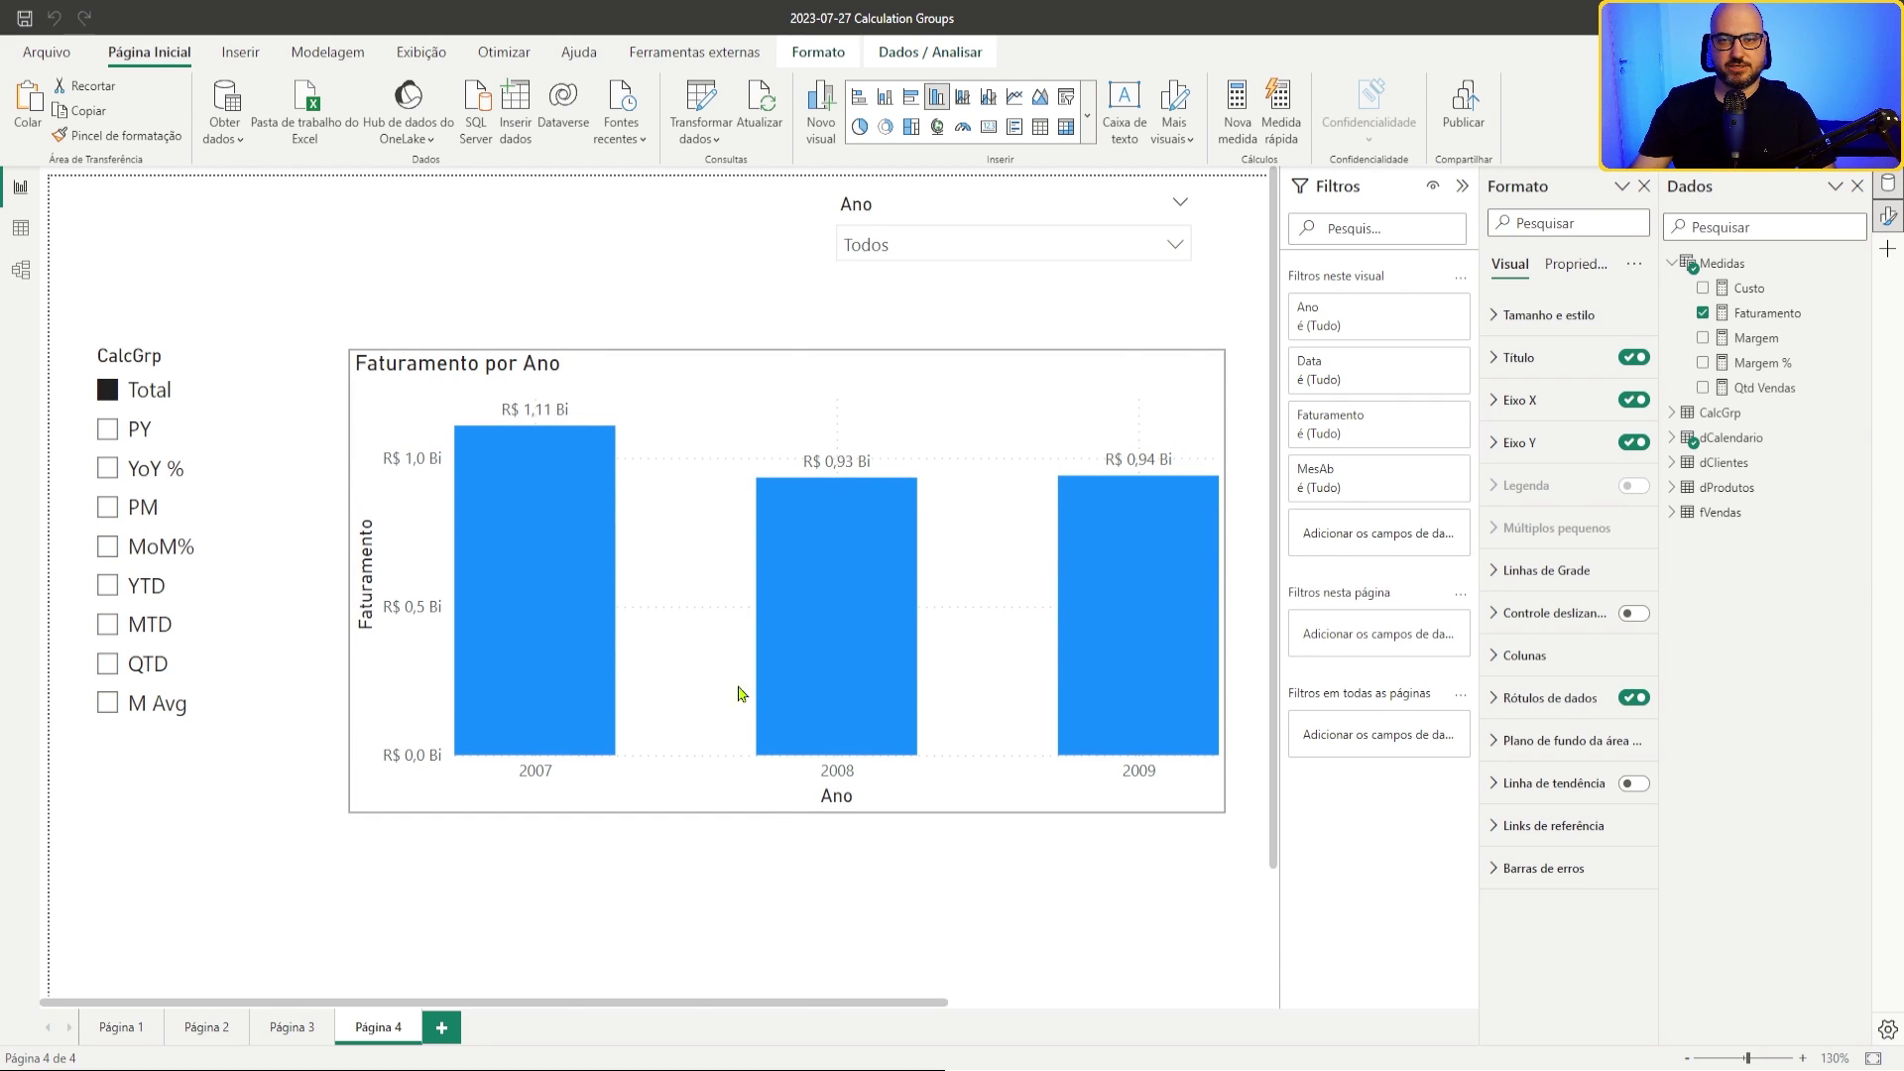
click(575, 286)
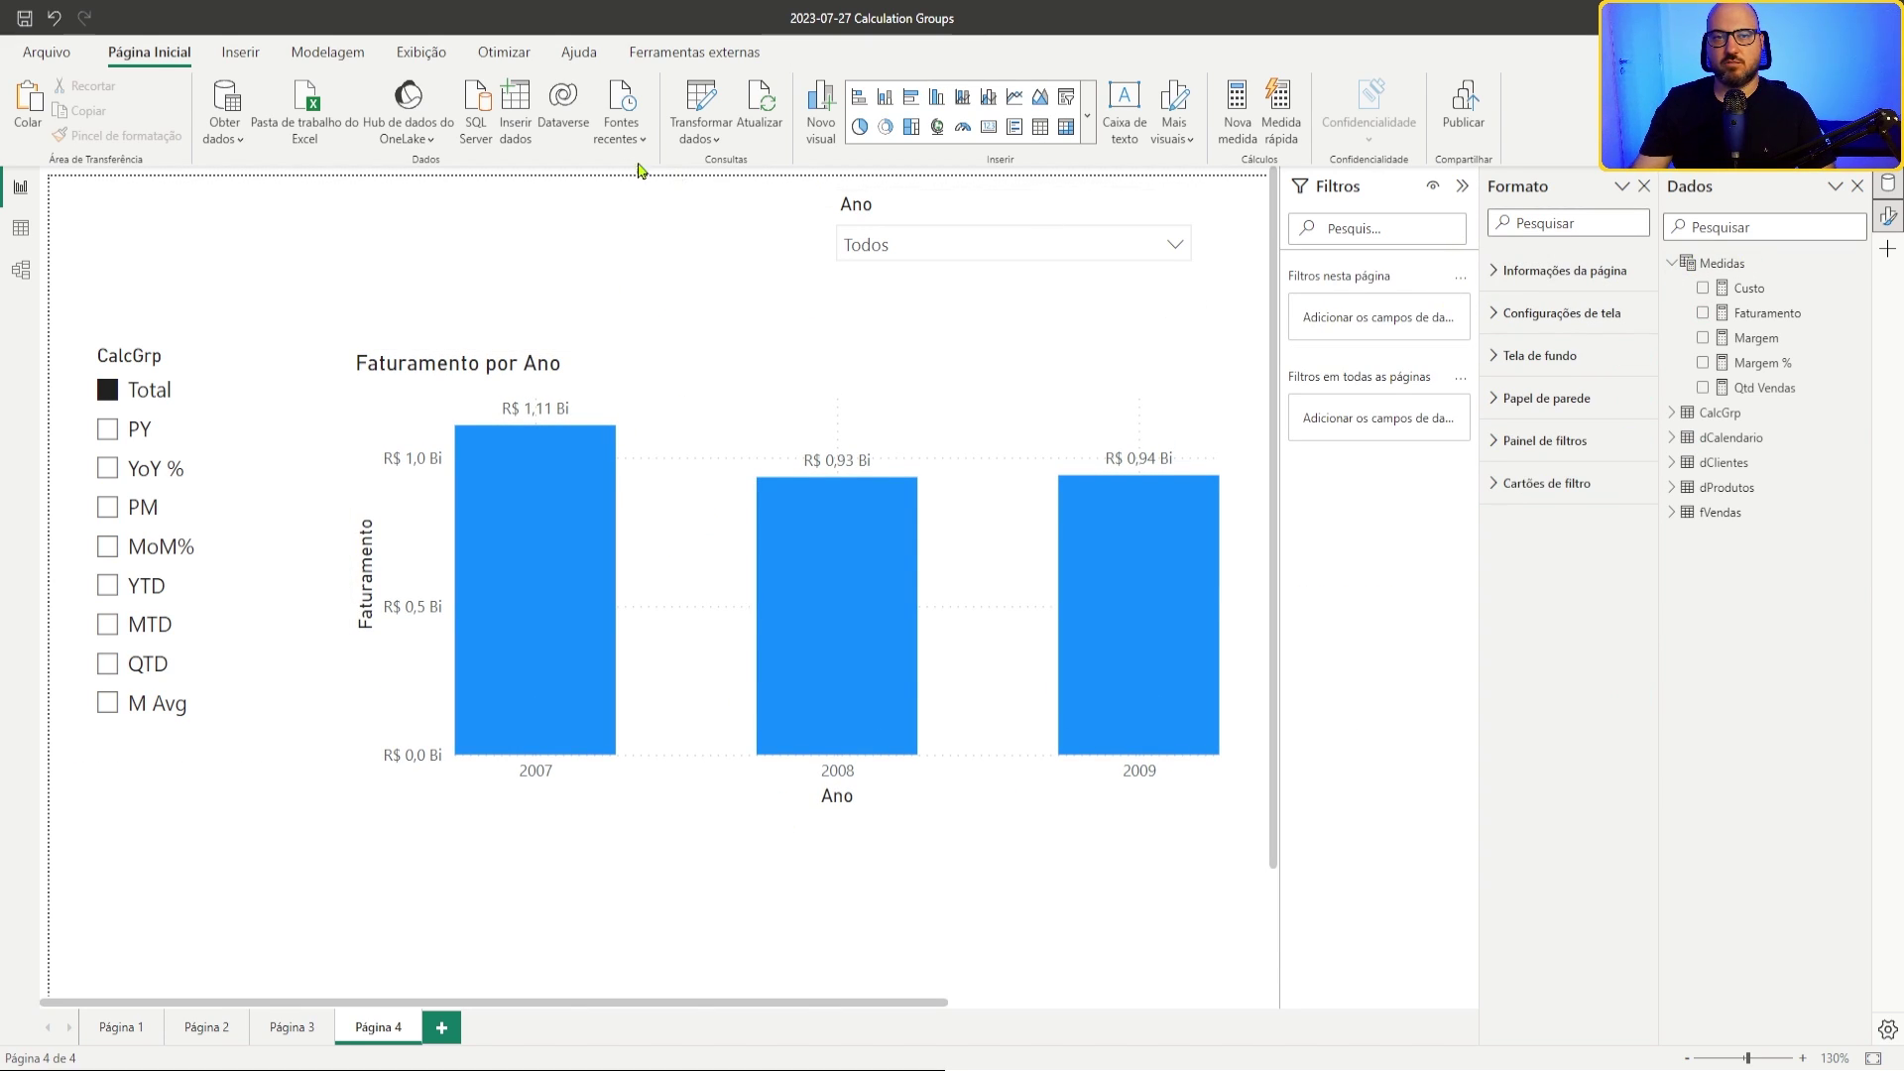
Step: Start a new field parameter and name it Analisar por
click(325, 53)
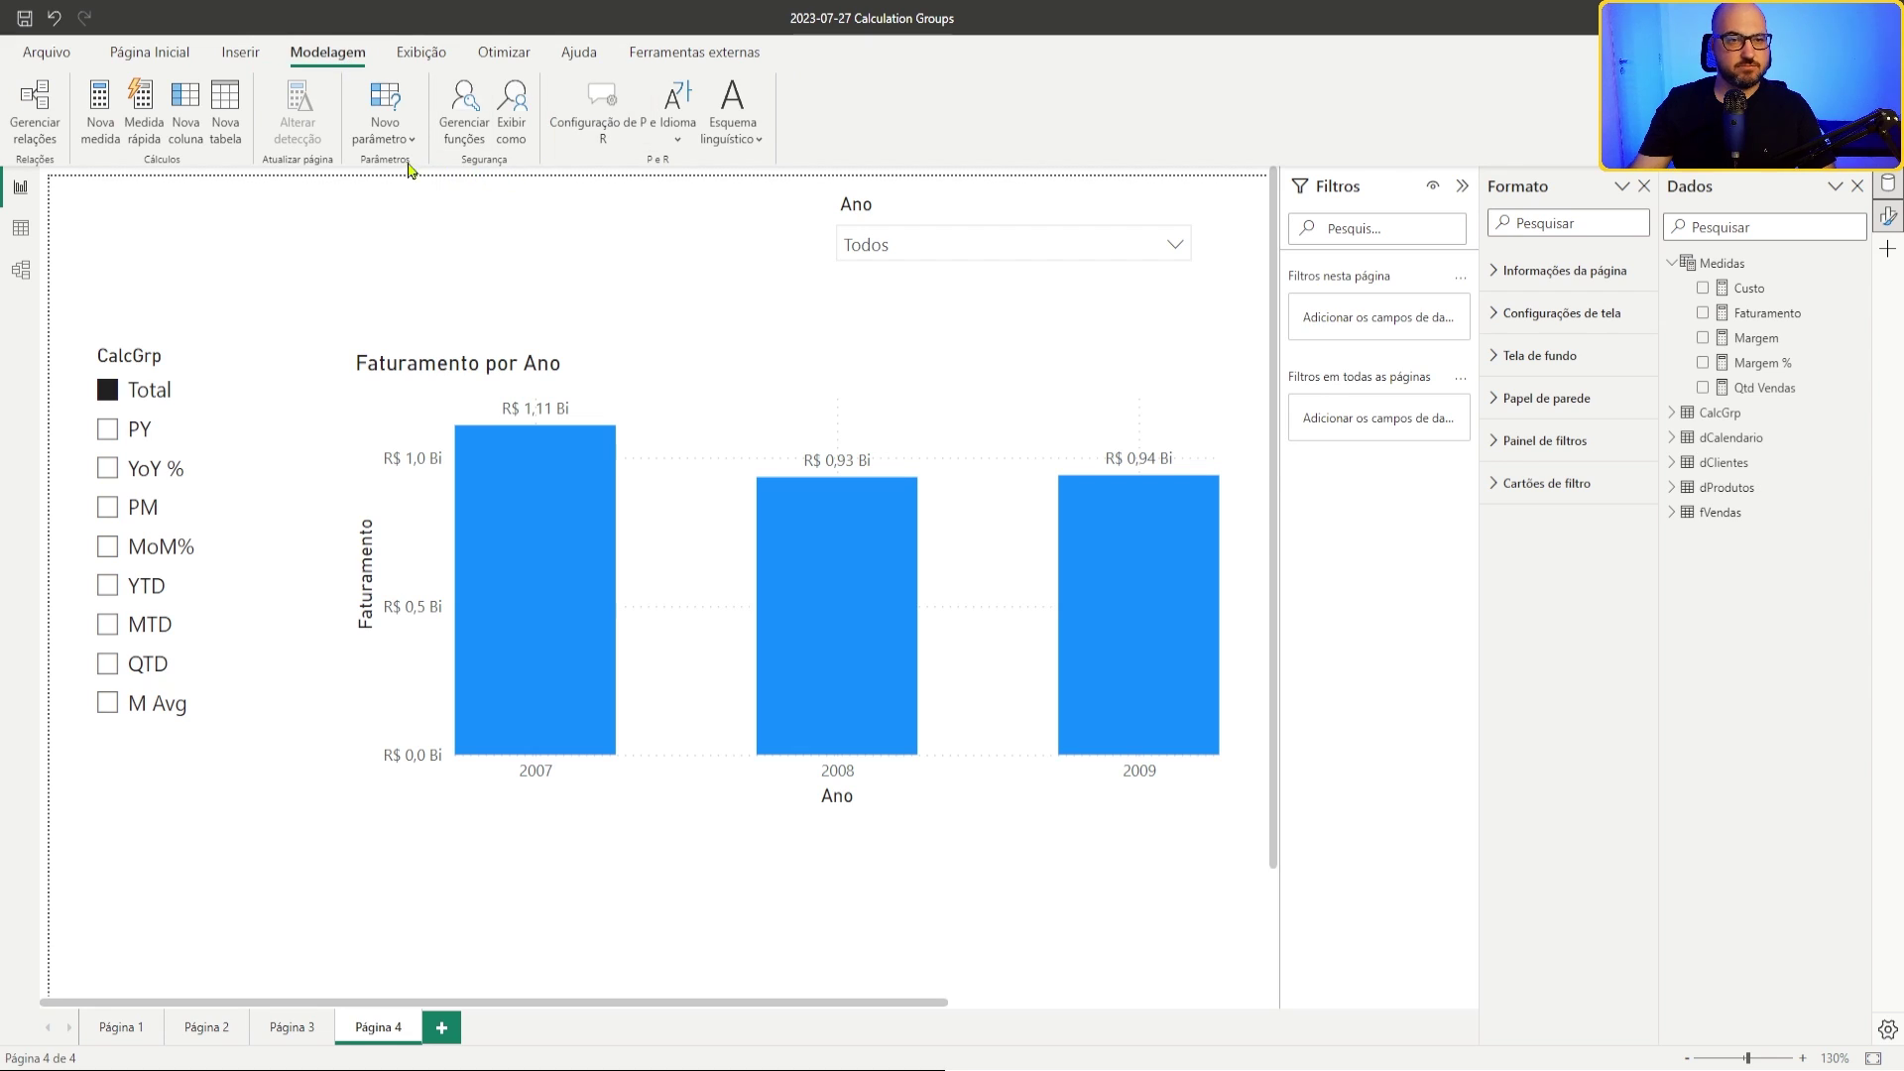
click(385, 117)
click(374, 199)
click(854, 403)
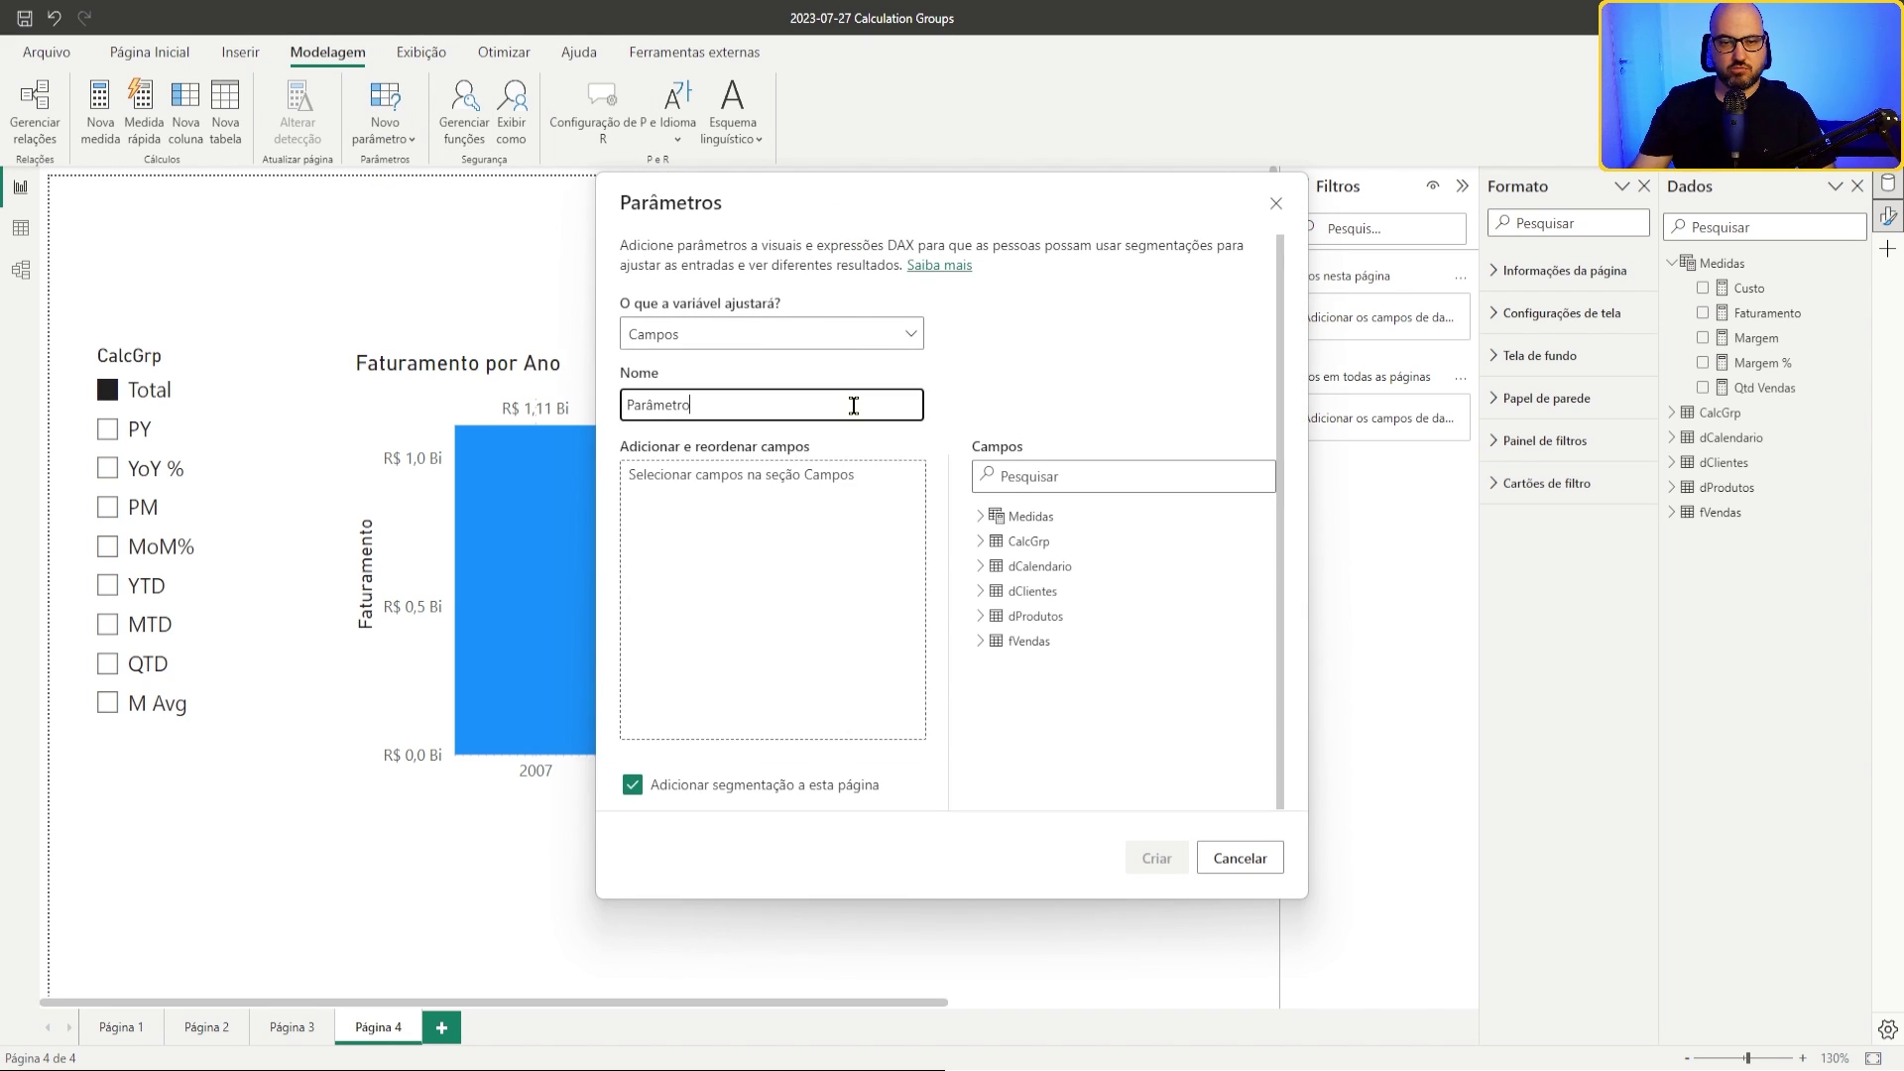
drag(854, 403, 552, 406)
text(Anal)
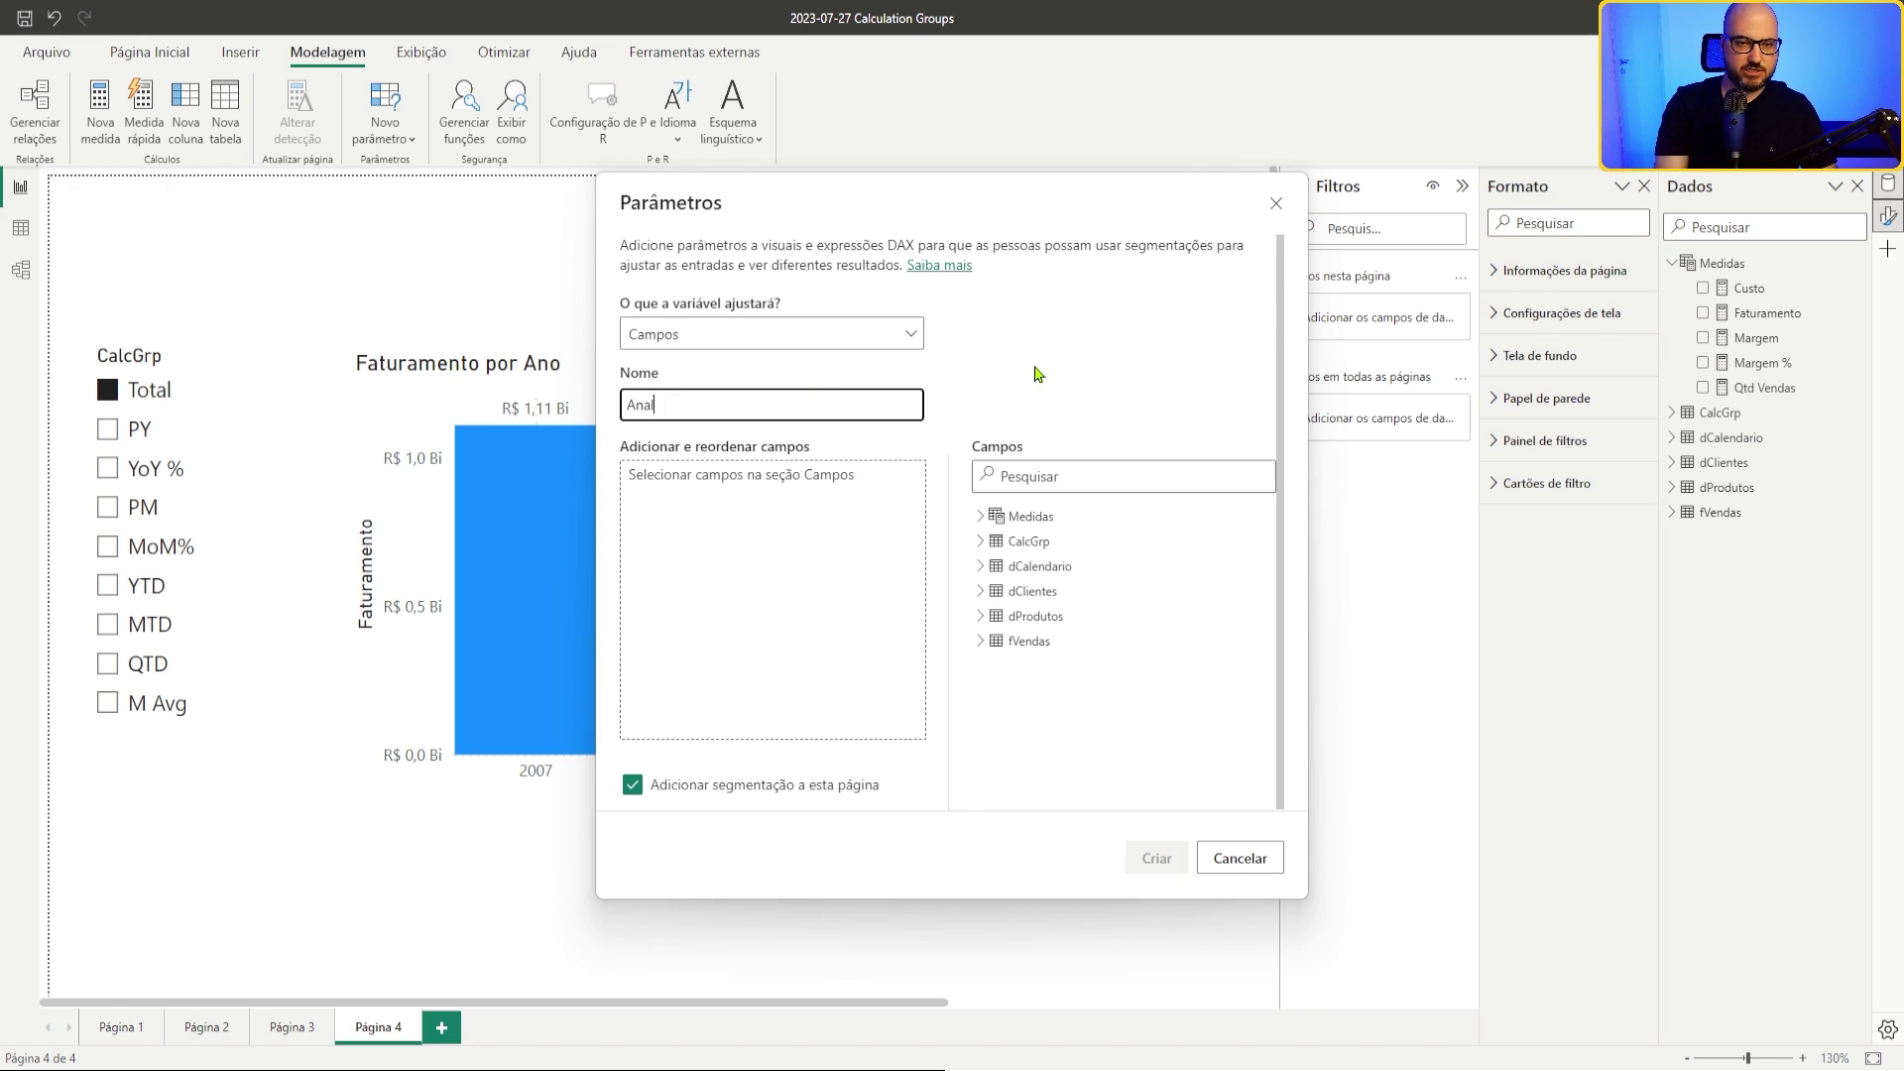
text(isar por)
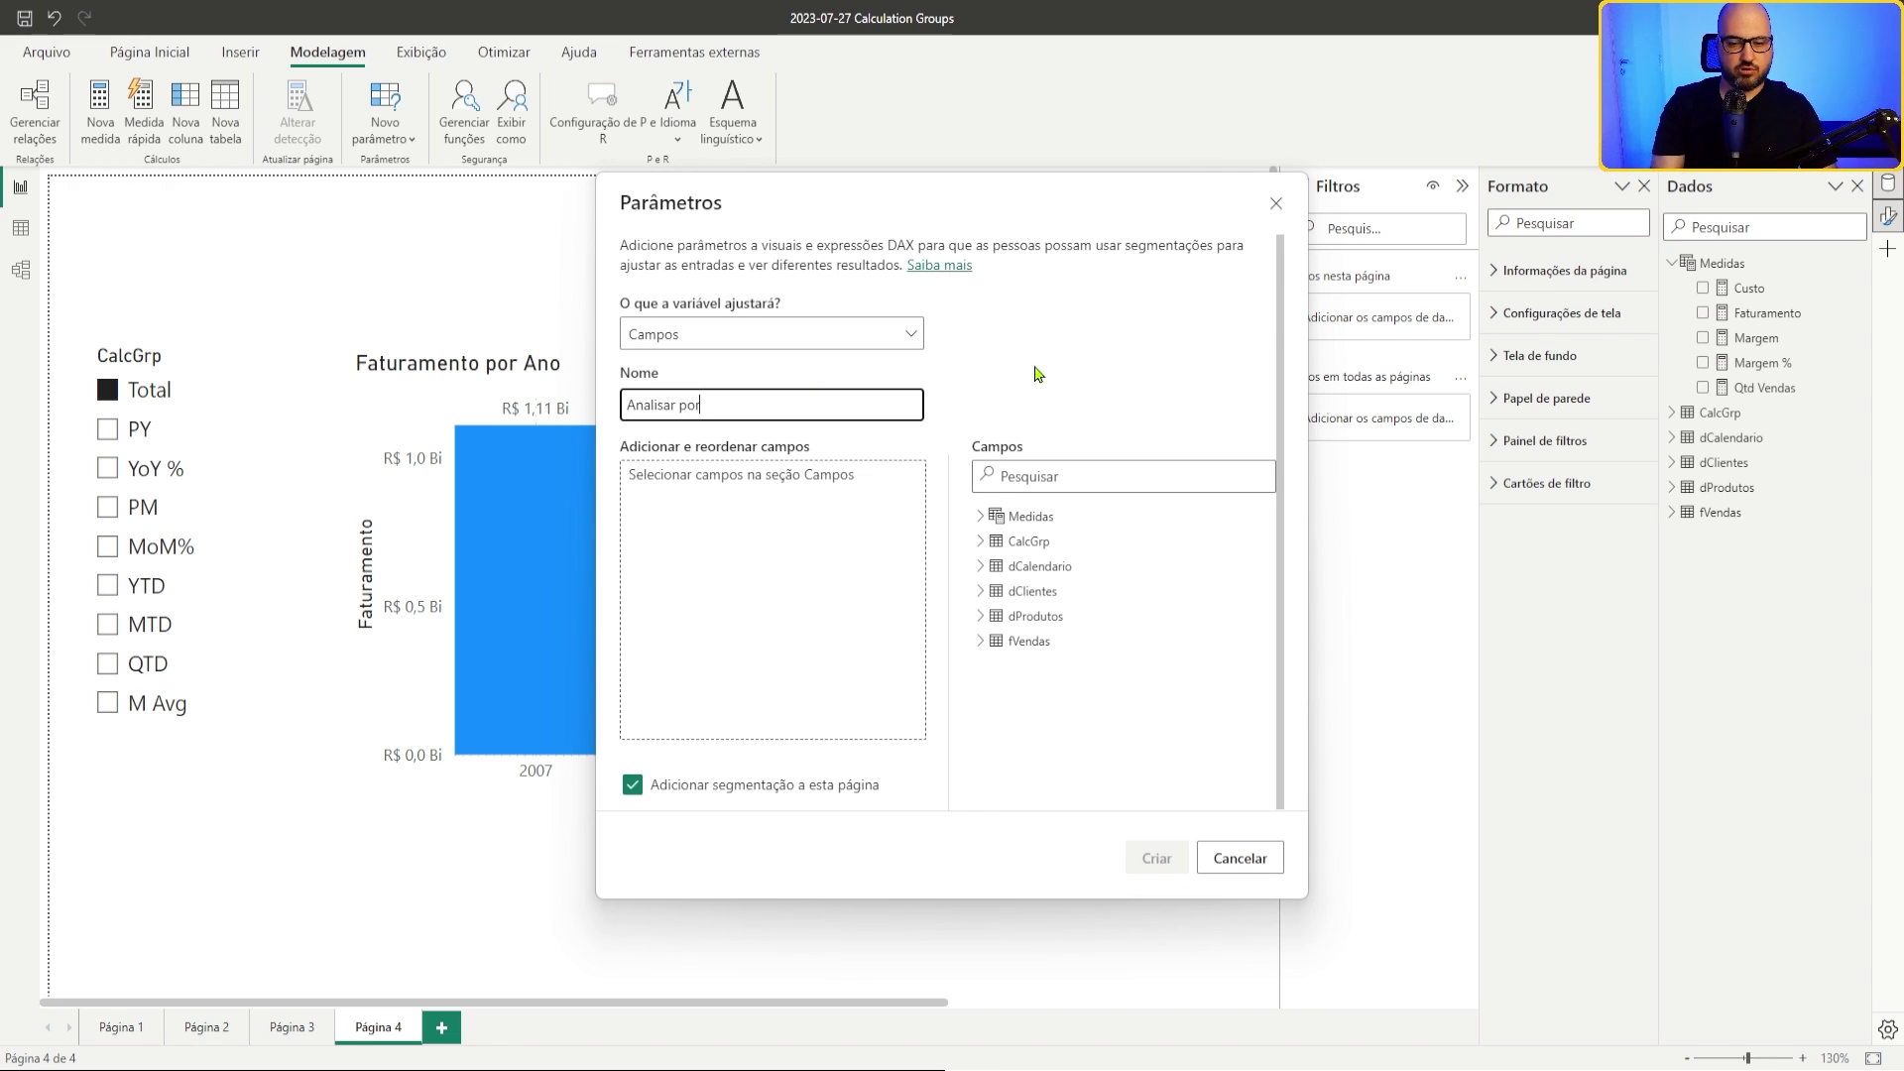
Step: Add Faturamento, Custo, Margem, Margem % and Qtd Vendas to the Analisar por parameter and create it with a slicer on the page
click(801, 504)
click(980, 516)
click(1012, 564)
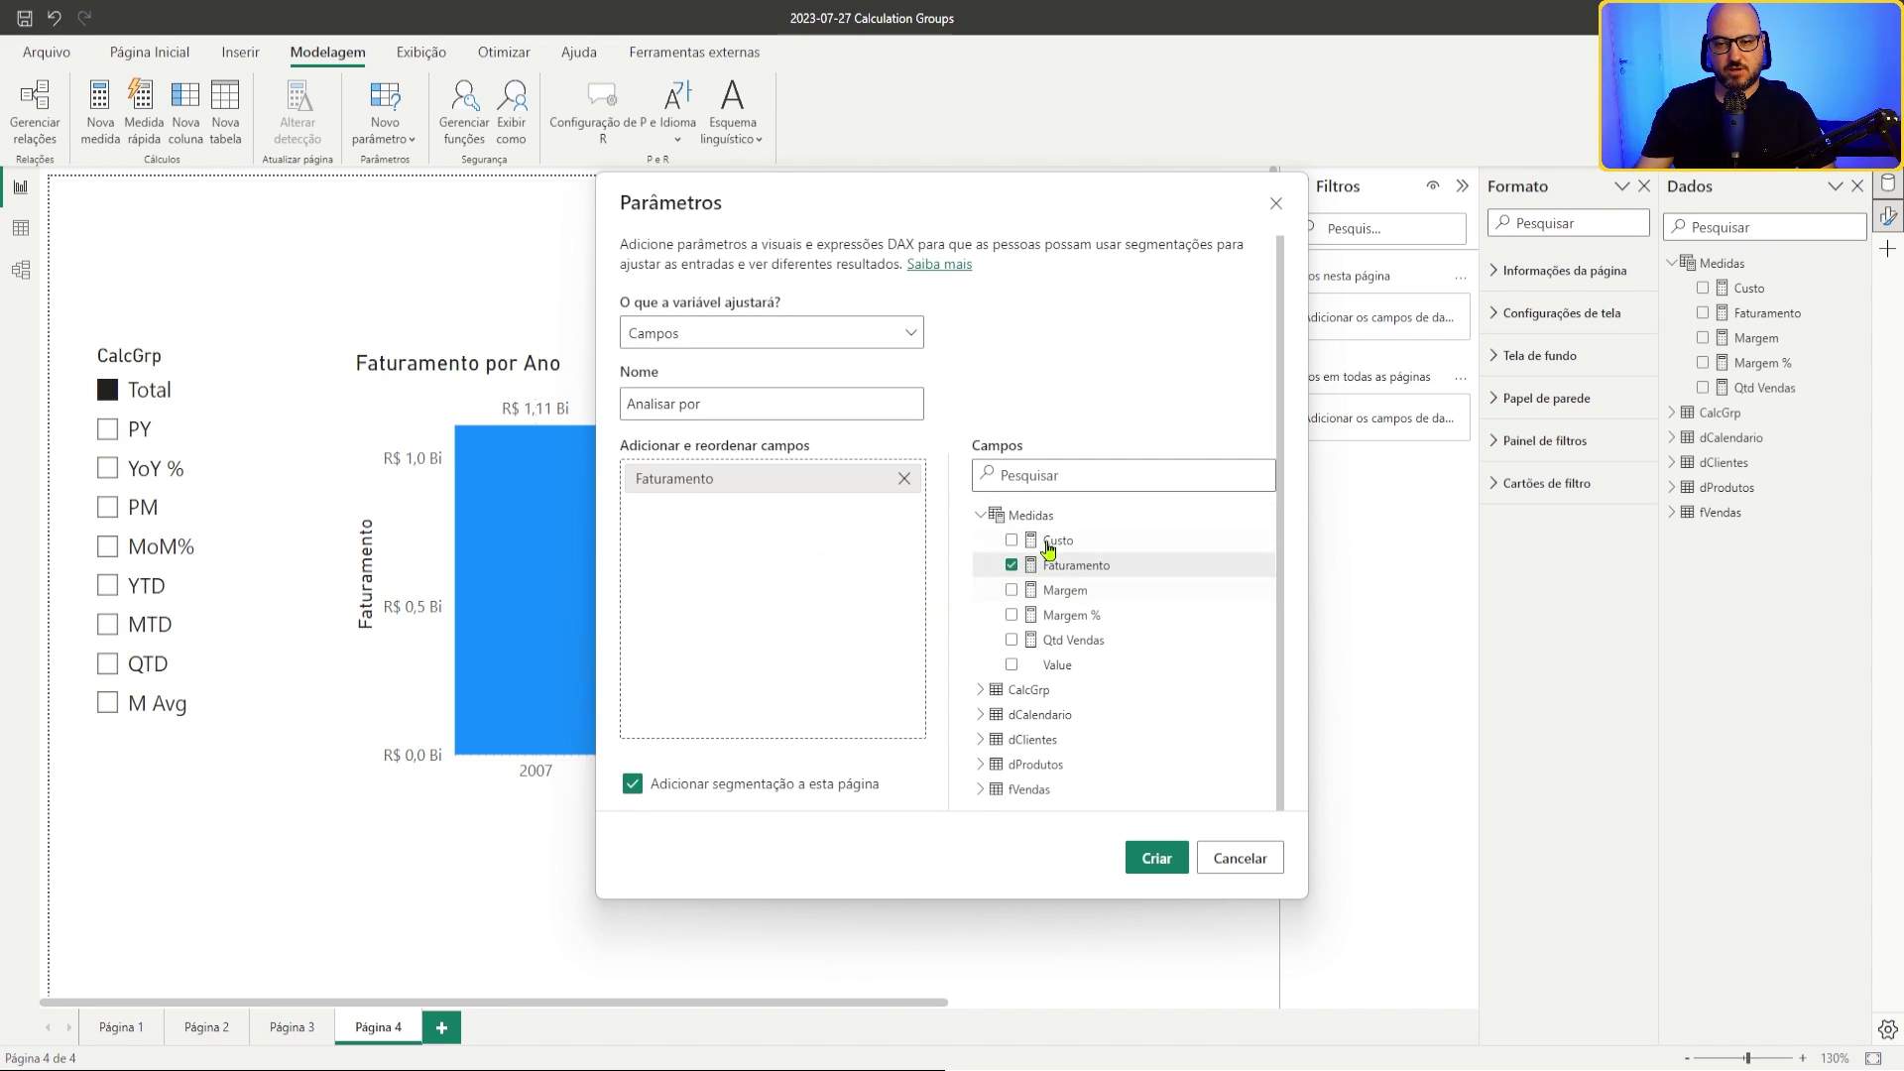
drag(1053, 540, 757, 519)
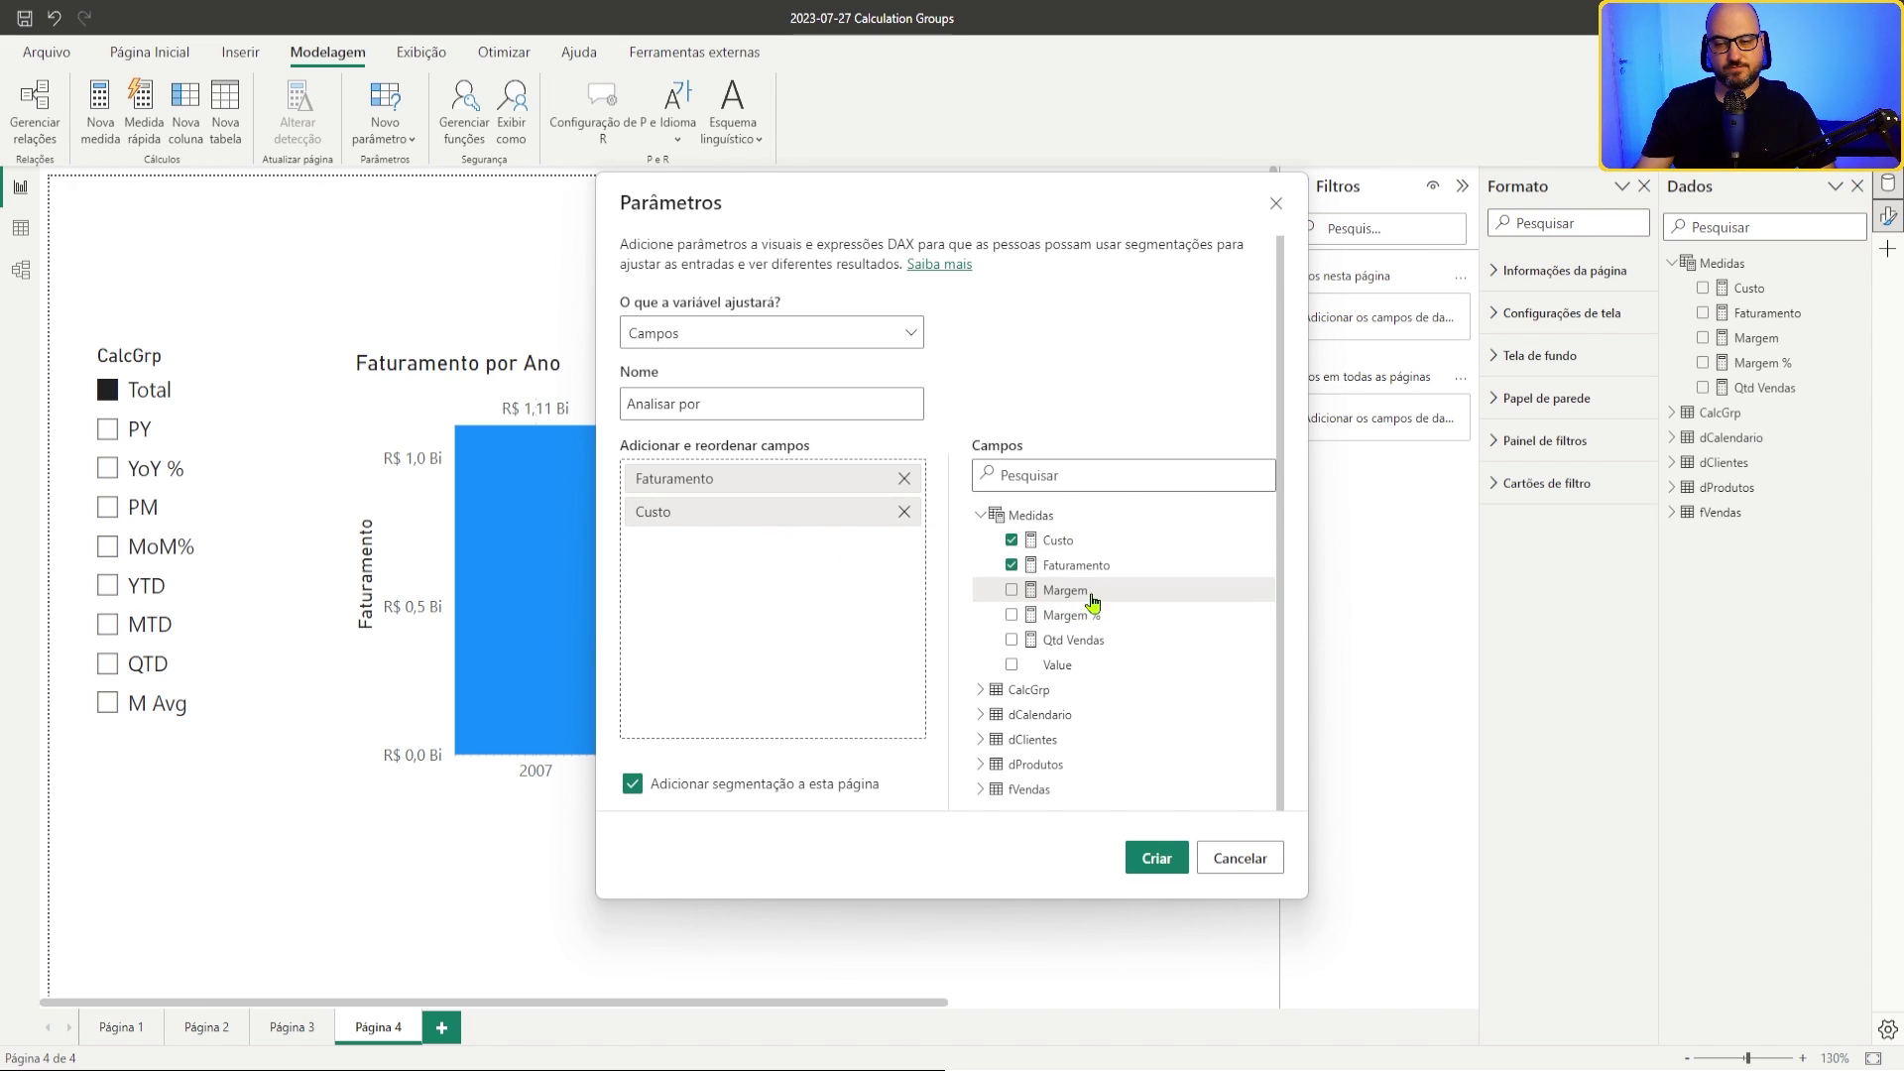
drag(1107, 595, 813, 595)
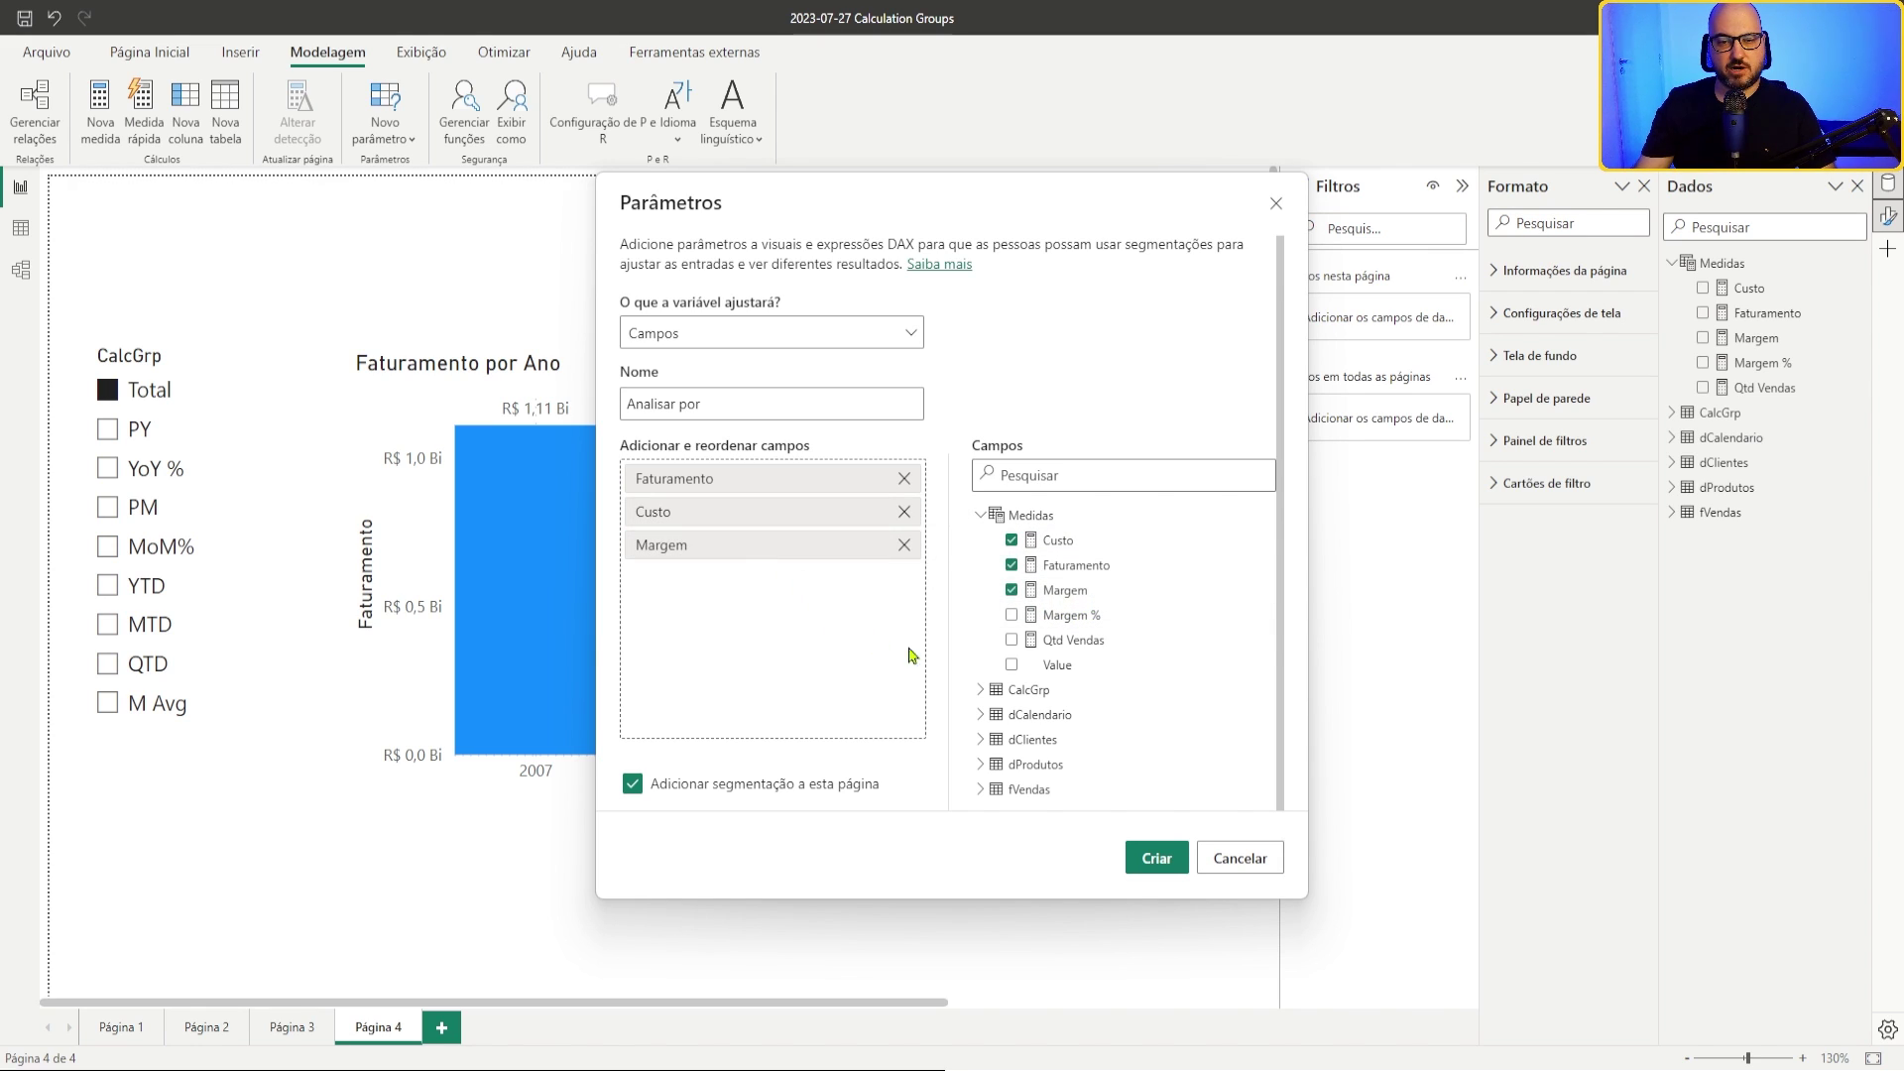
drag(1062, 617, 749, 666)
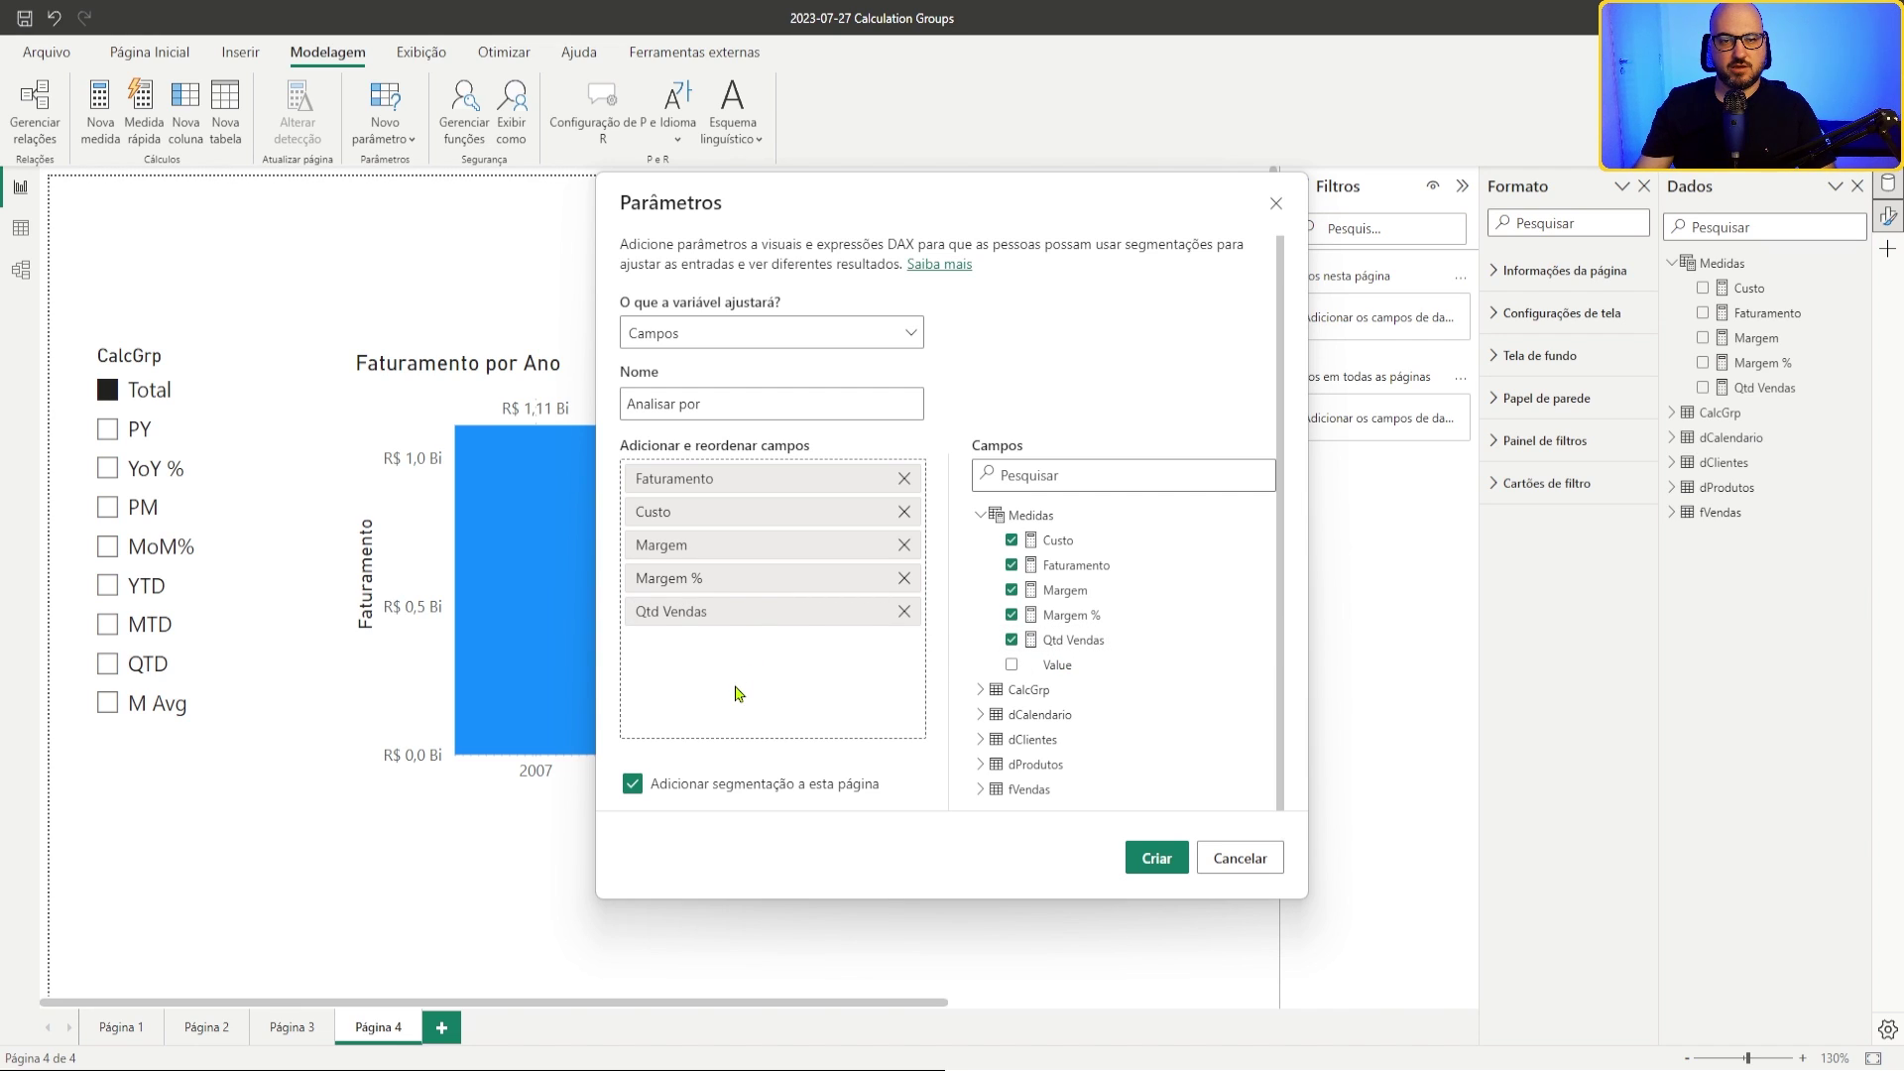
click(1157, 857)
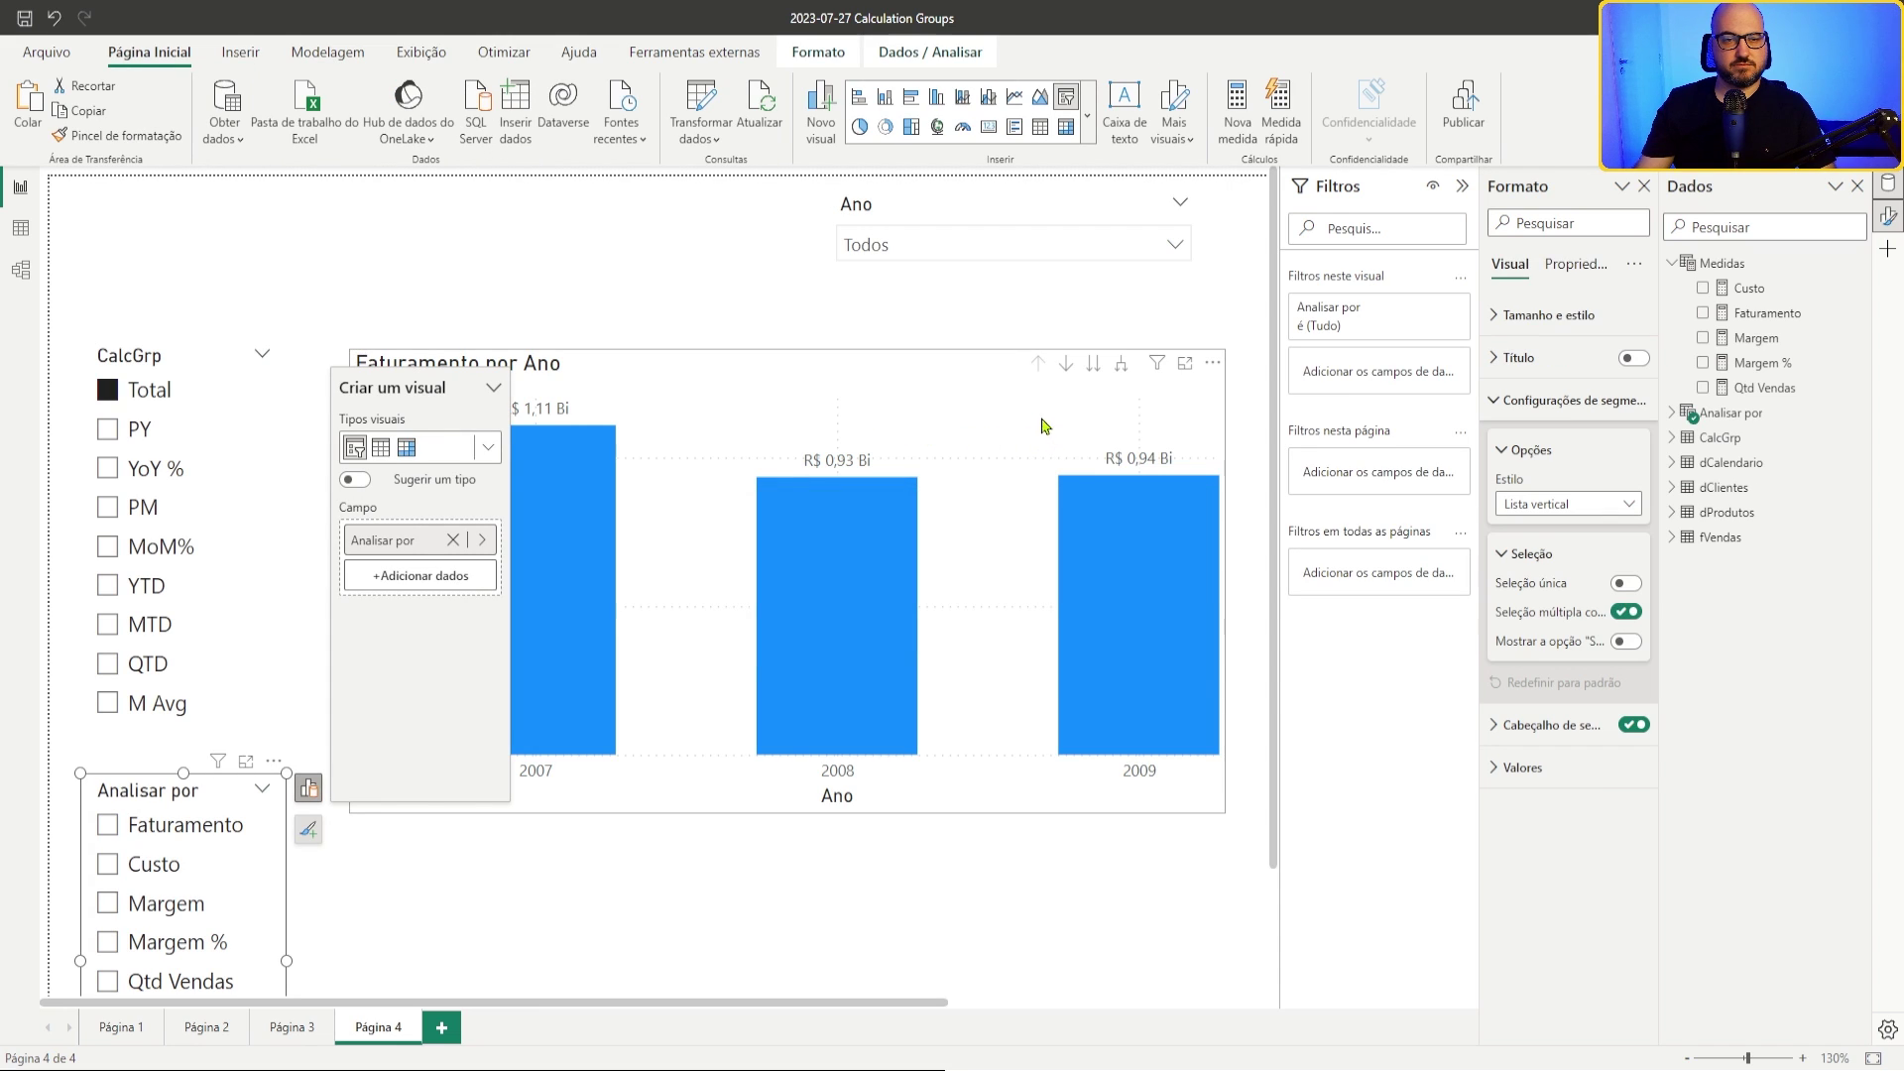
Step: Move the Analisar por slicer above the column chart's upper-left area and nudge the CalcGrp slicer slightly down
drag(198, 793, 424, 234)
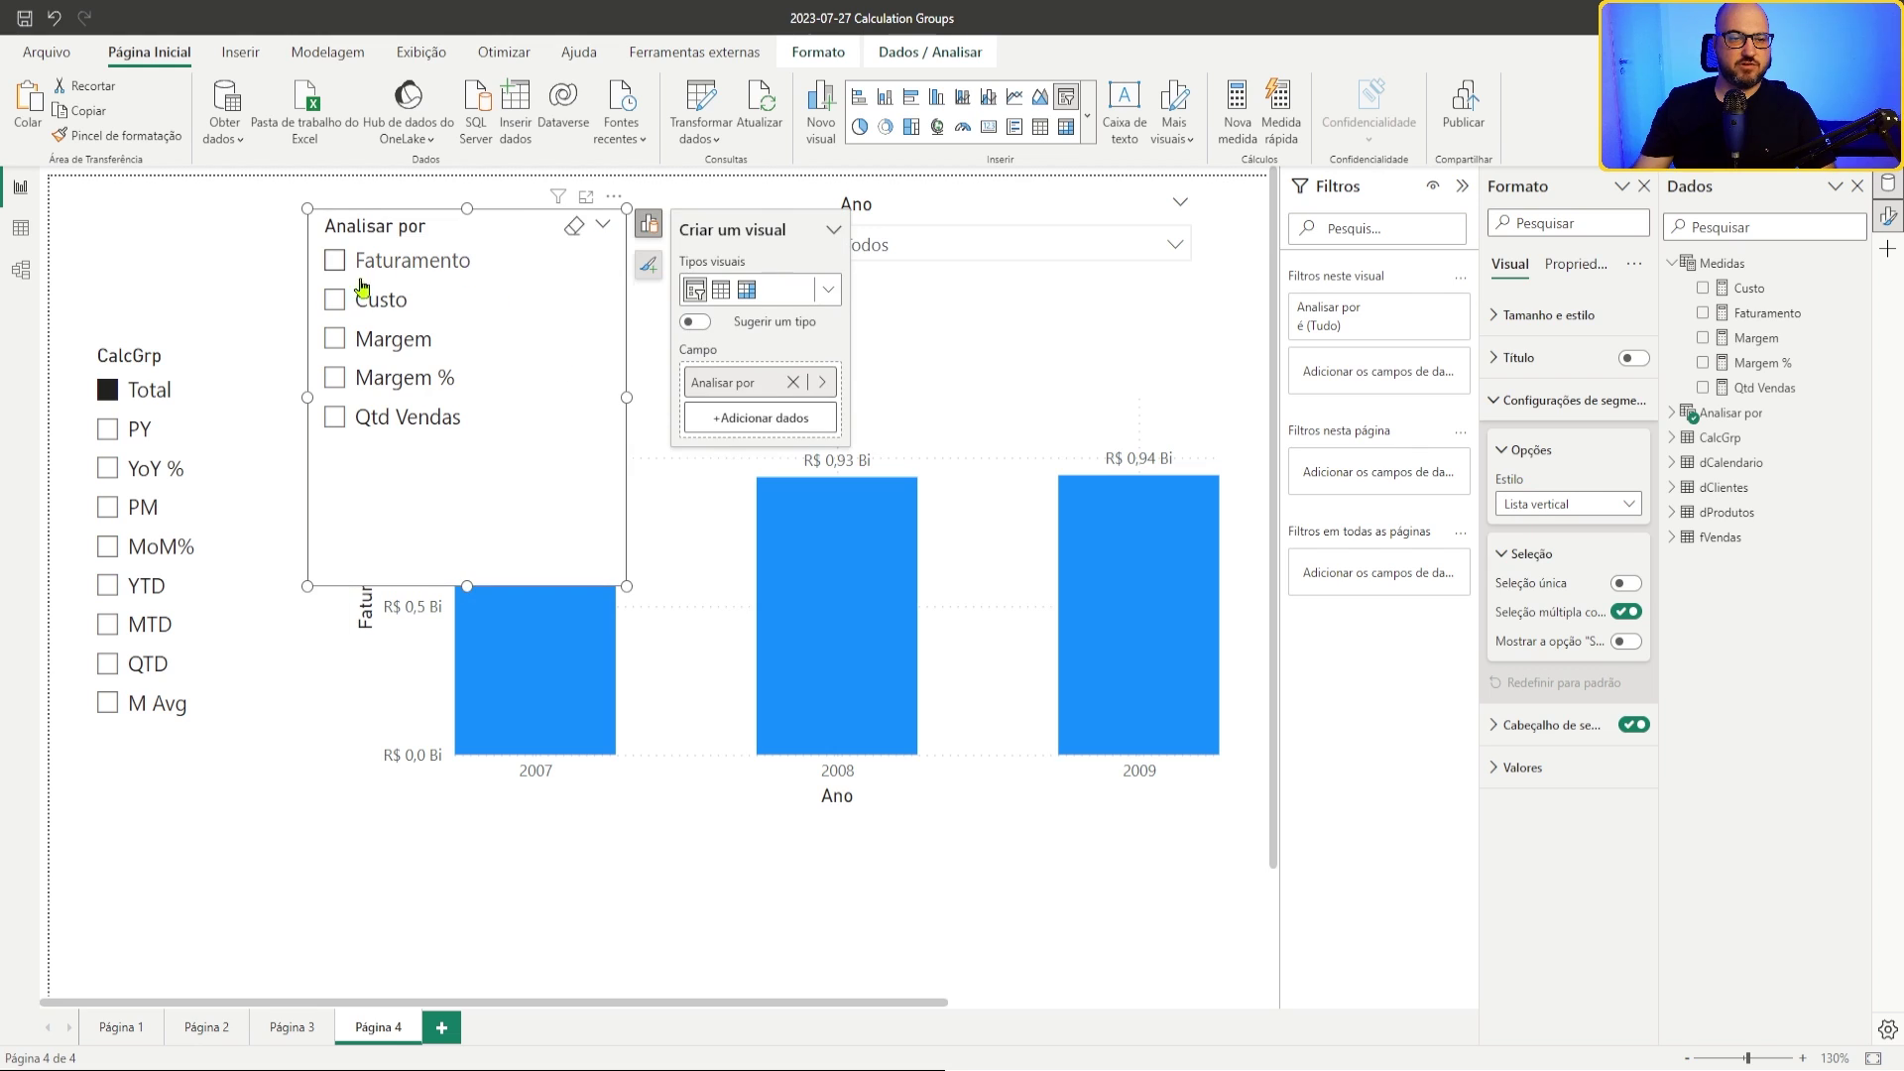
drag(153, 359, 154, 369)
click(461, 345)
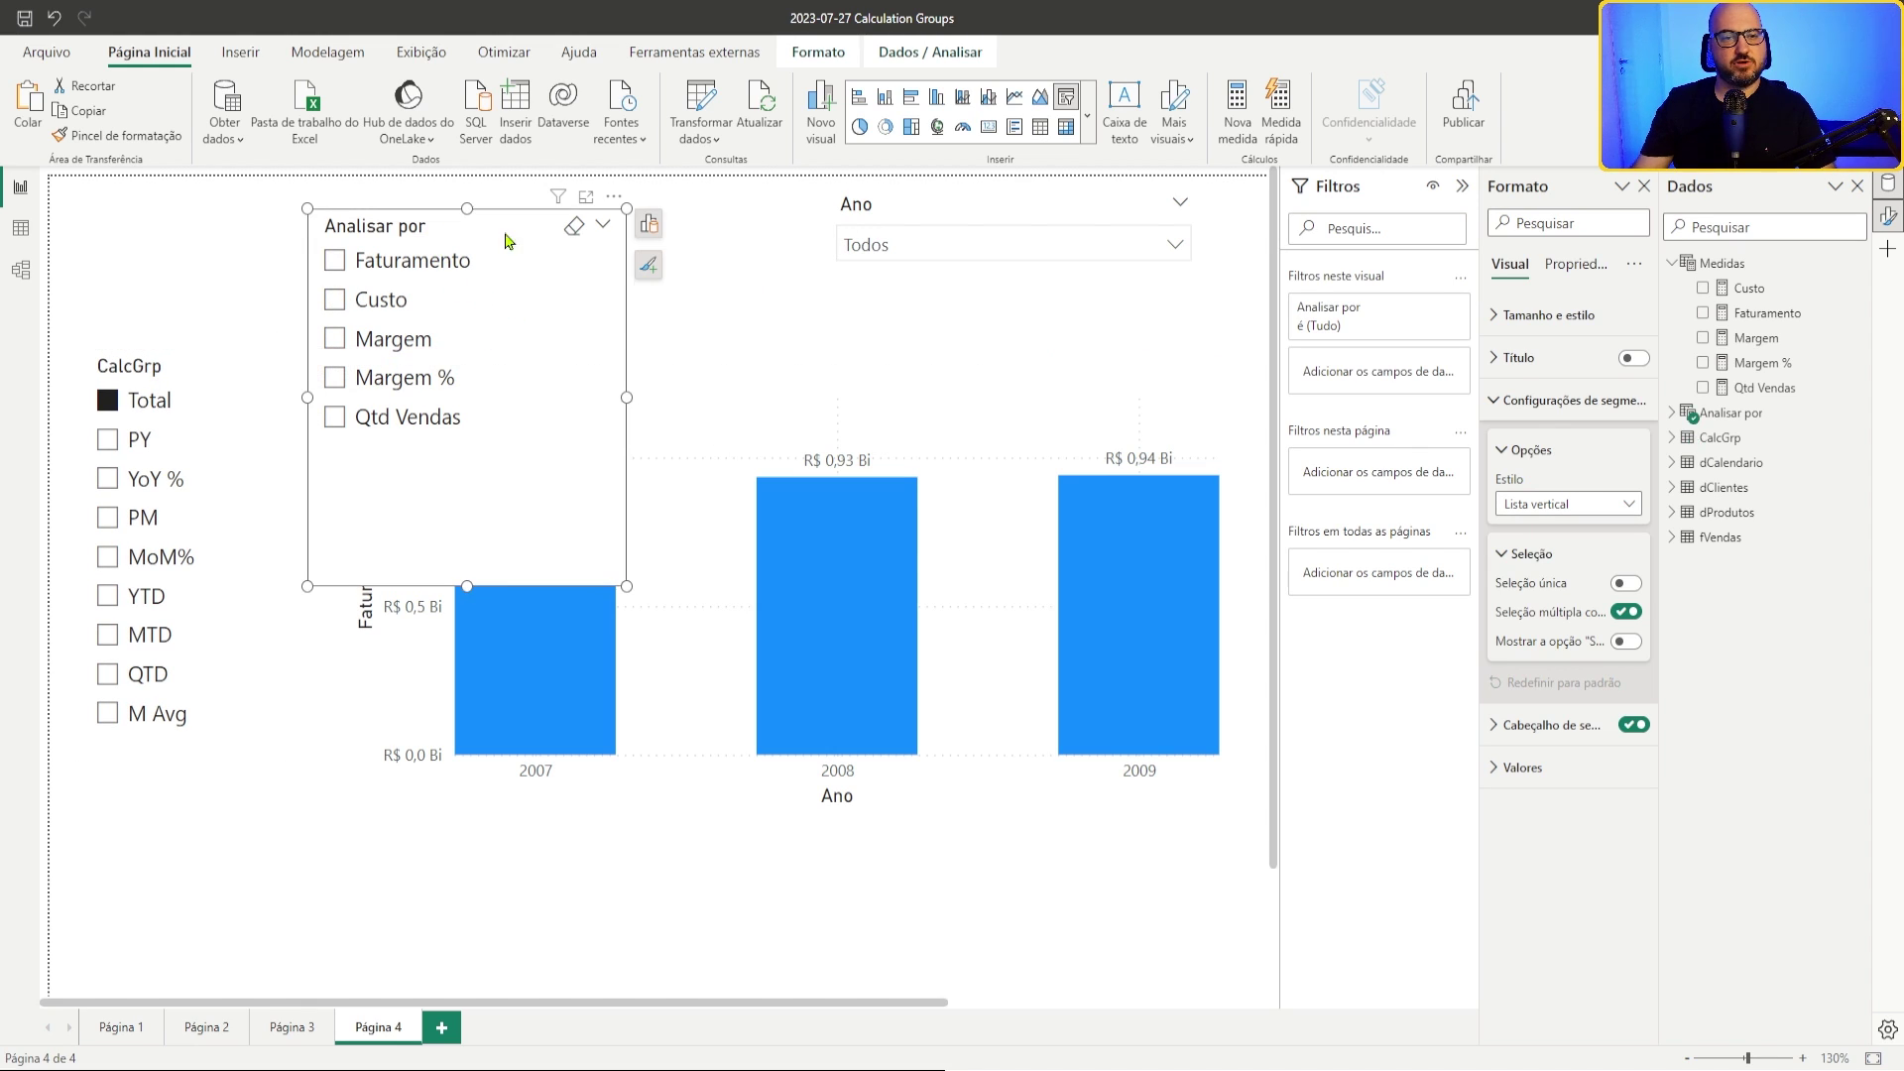
Step: Set the Analisar por slicer to the Bloco style with single selection and shorten it to one row
click(1559, 512)
click(1554, 559)
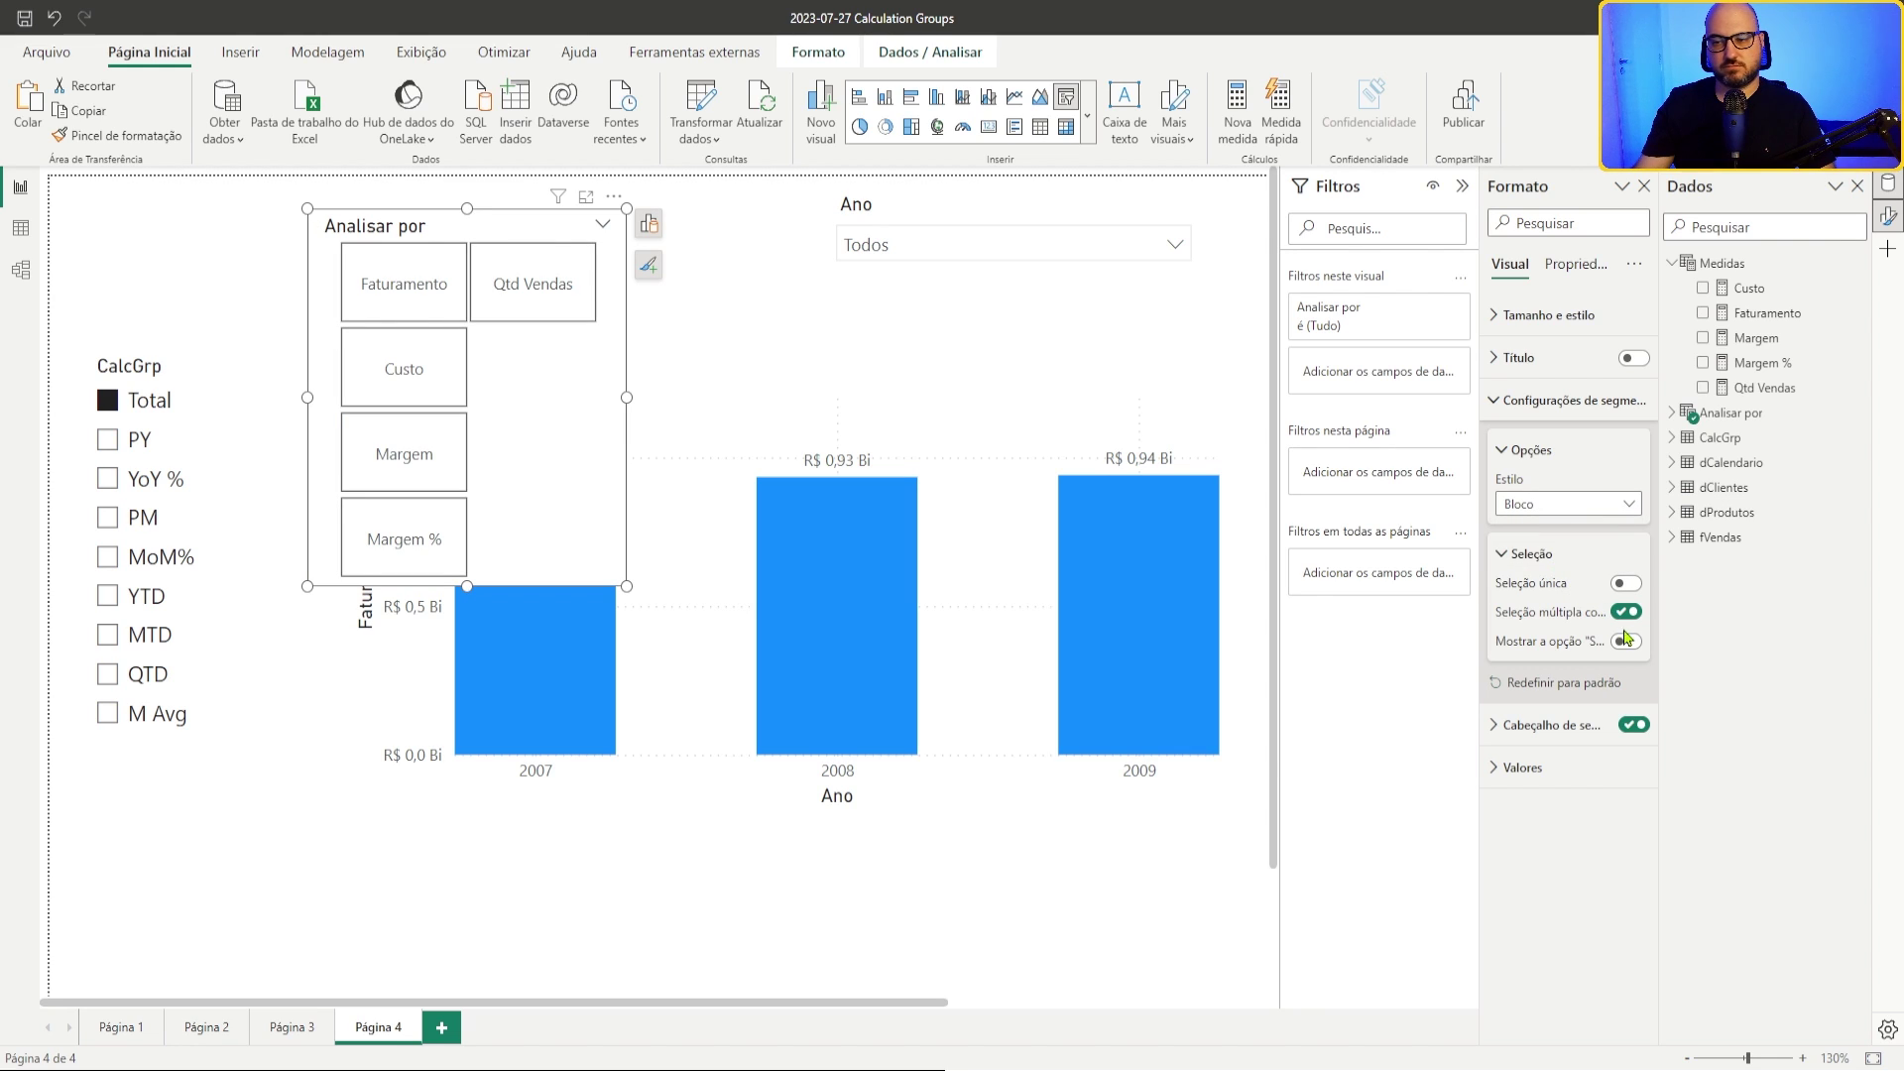
click(1626, 583)
drag(464, 585, 517, 303)
Step: Move the Ano slicer above CalcGrp, narrow it, and widen the Analisar por slicer to the chart's right edge
drag(880, 216, 137, 228)
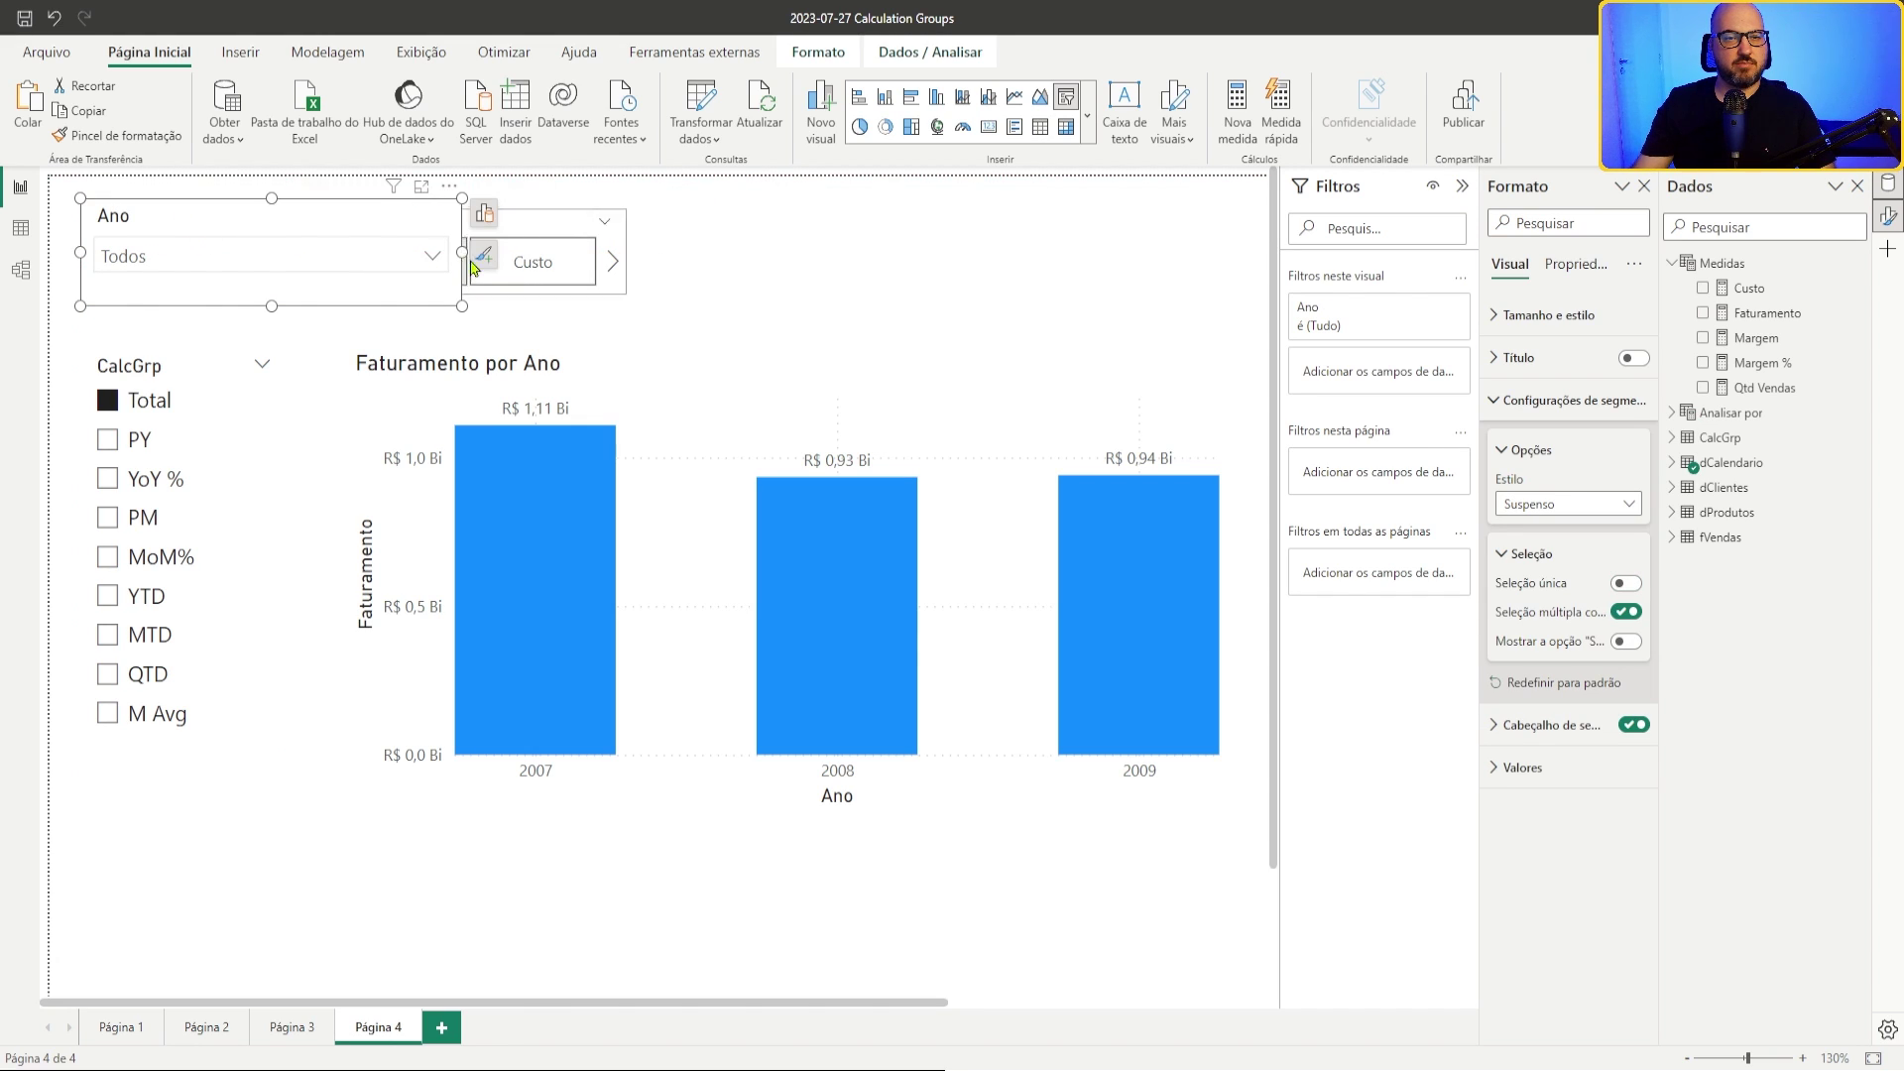
drag(462, 253, 216, 254)
click(595, 266)
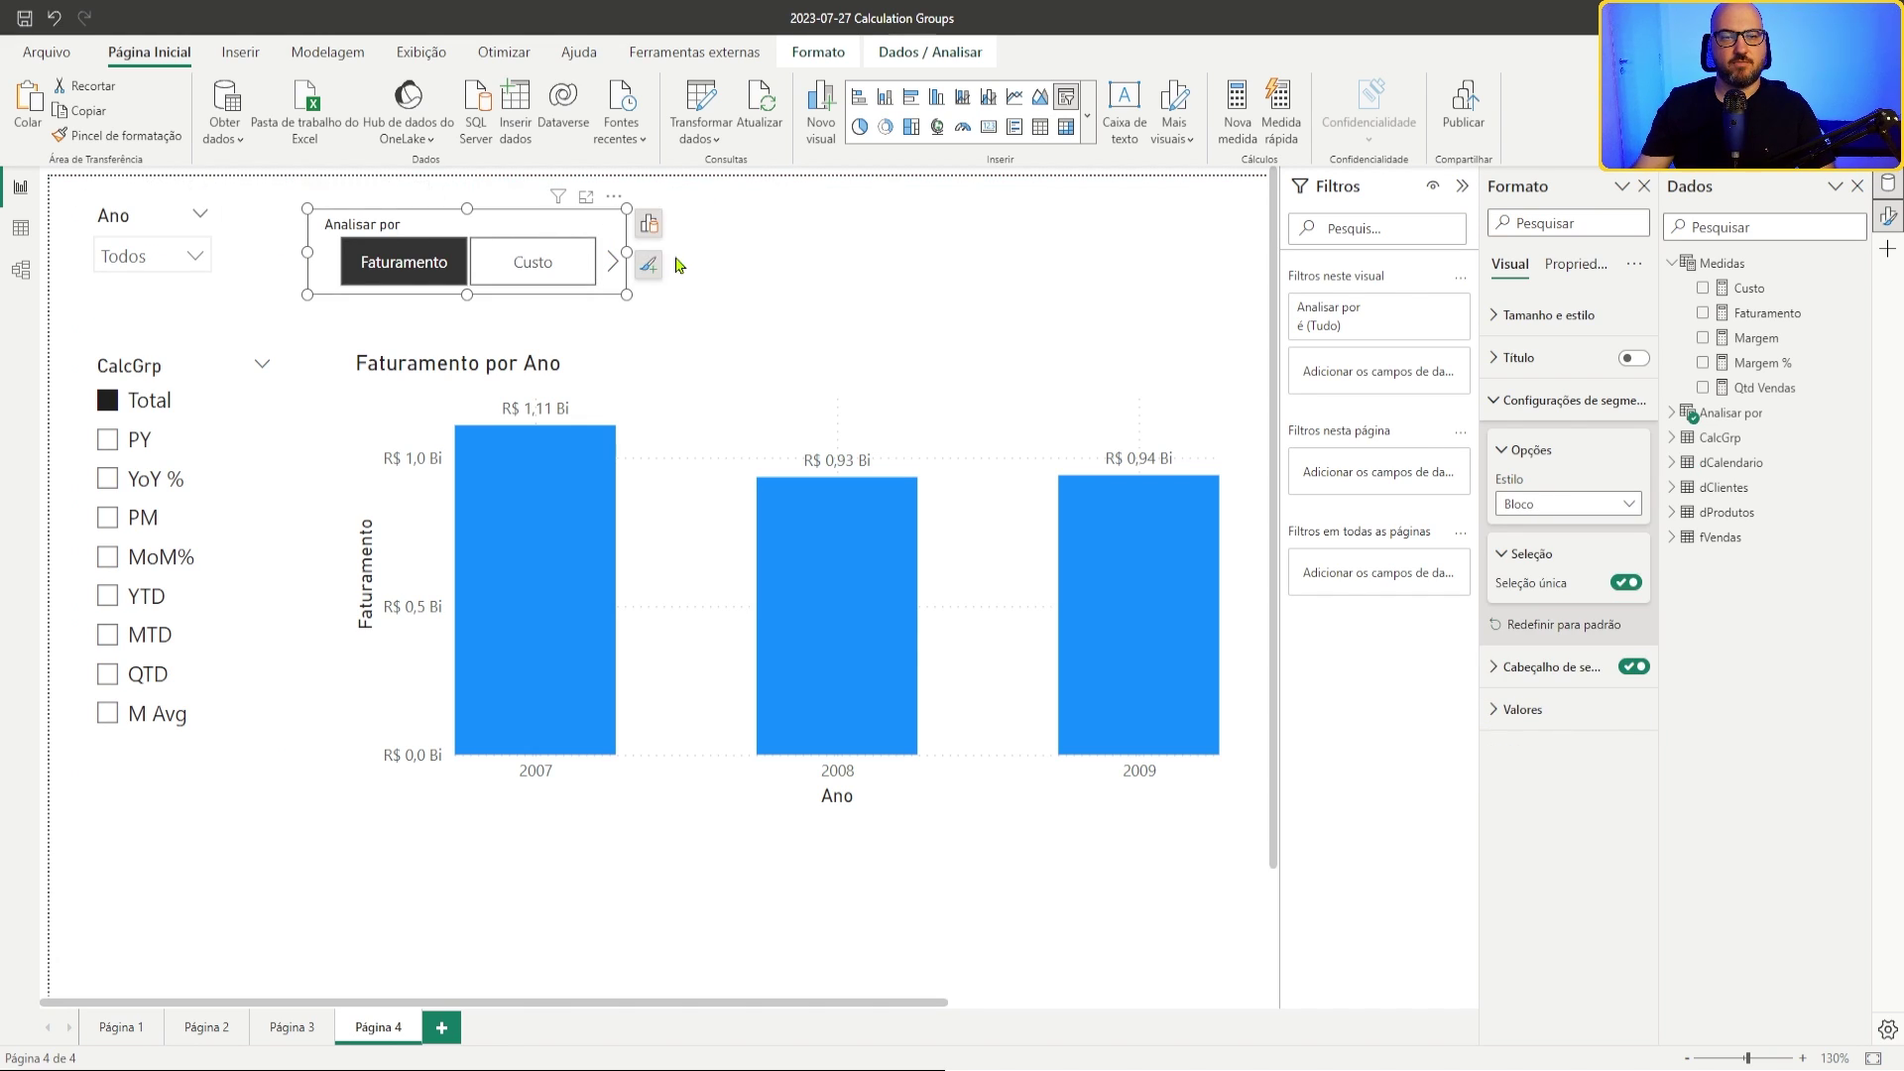
drag(627, 252, 1226, 293)
Step: Shift the CalcGrp and Ano slicers slightly right, closer to the chart and the Analisar por slicer
click(219, 382)
drag(179, 371, 199, 374)
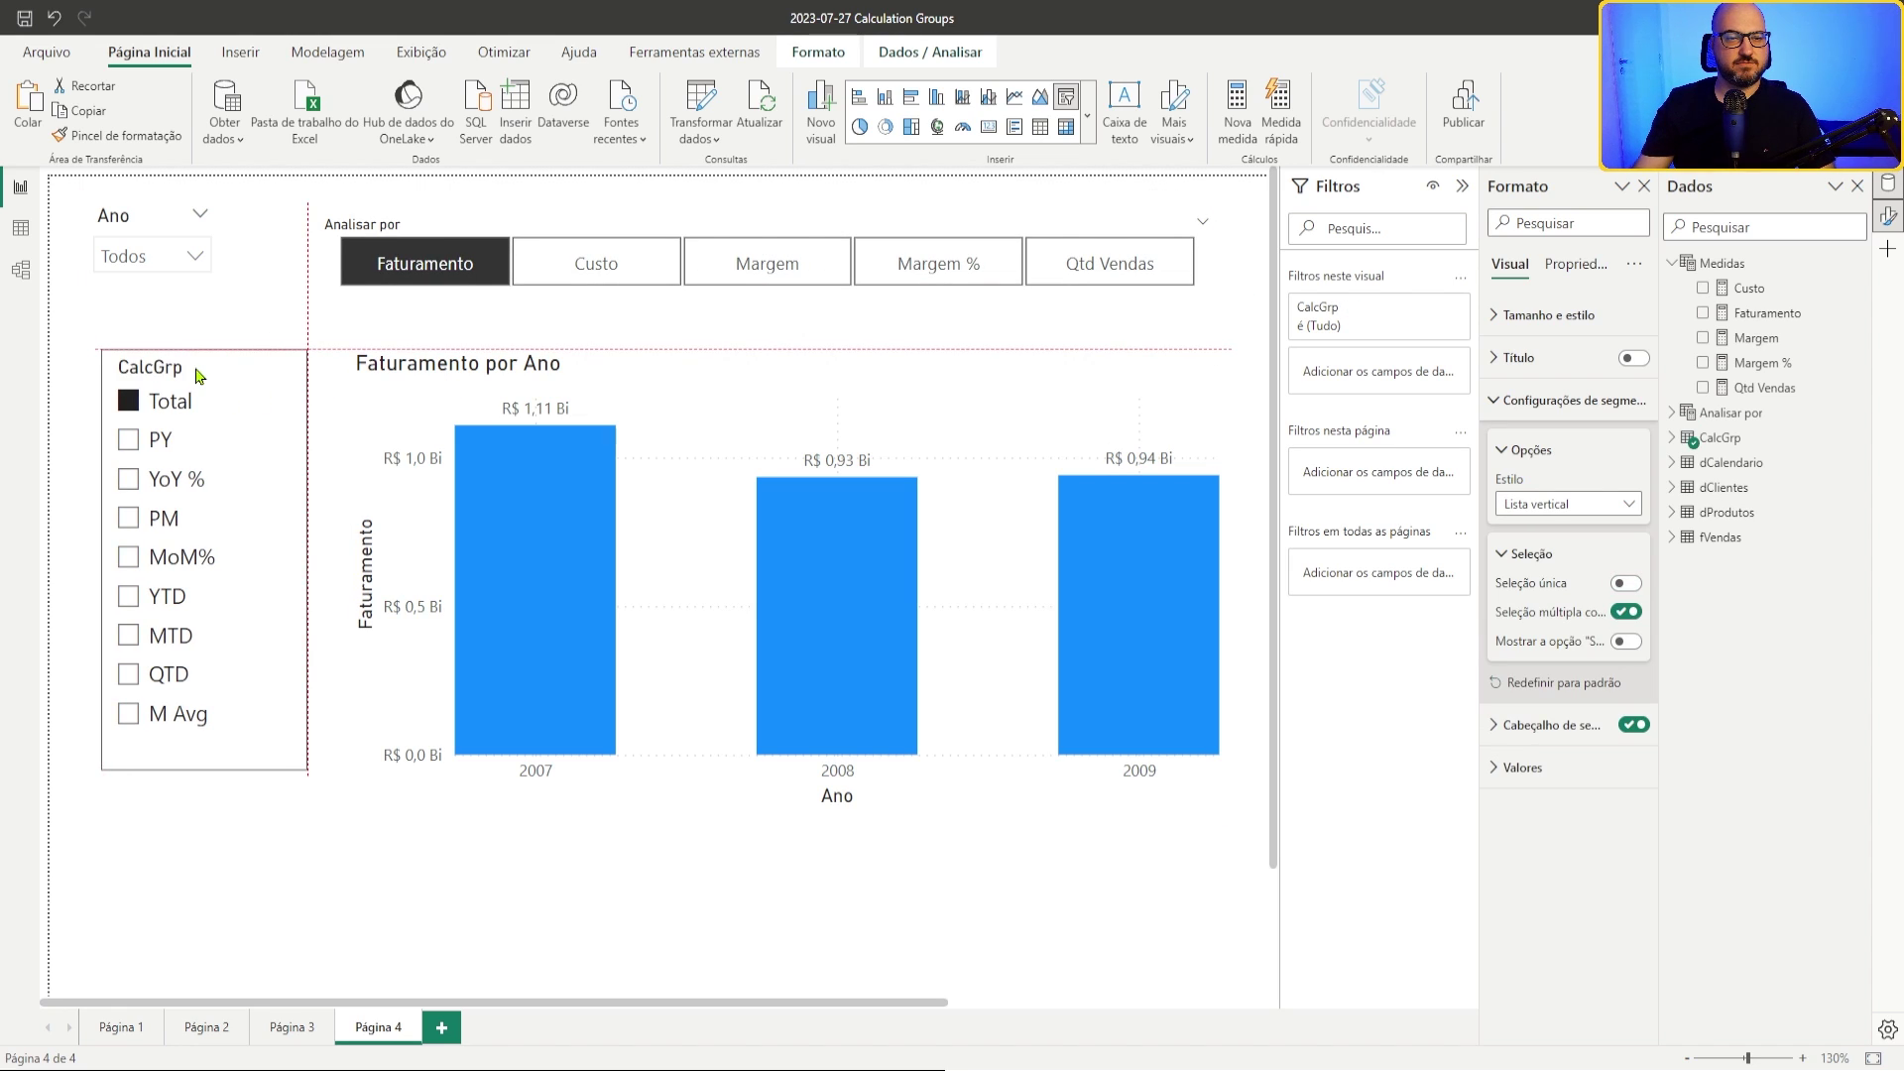
drag(157, 212, 219, 222)
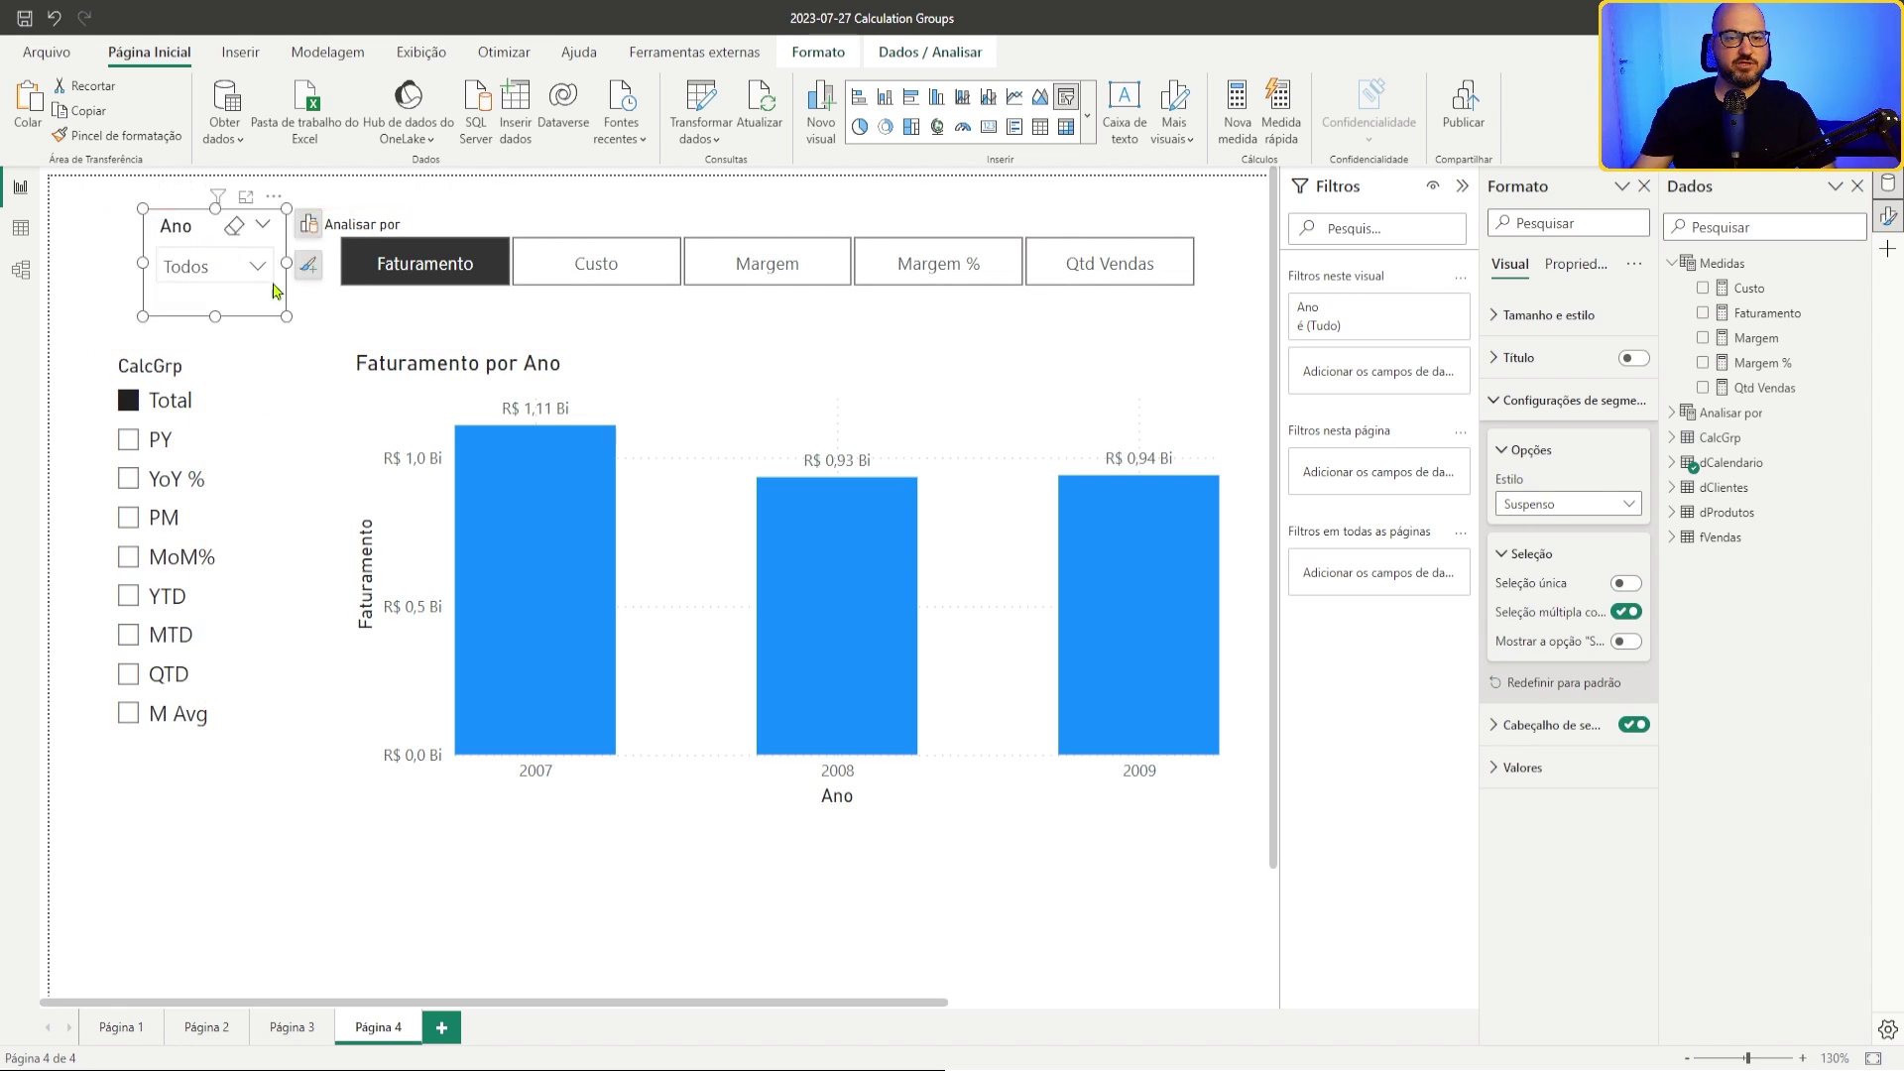
Step: Replace Faturamento on the column chart's Y axis with the Analisar por parameter field
click(689, 401)
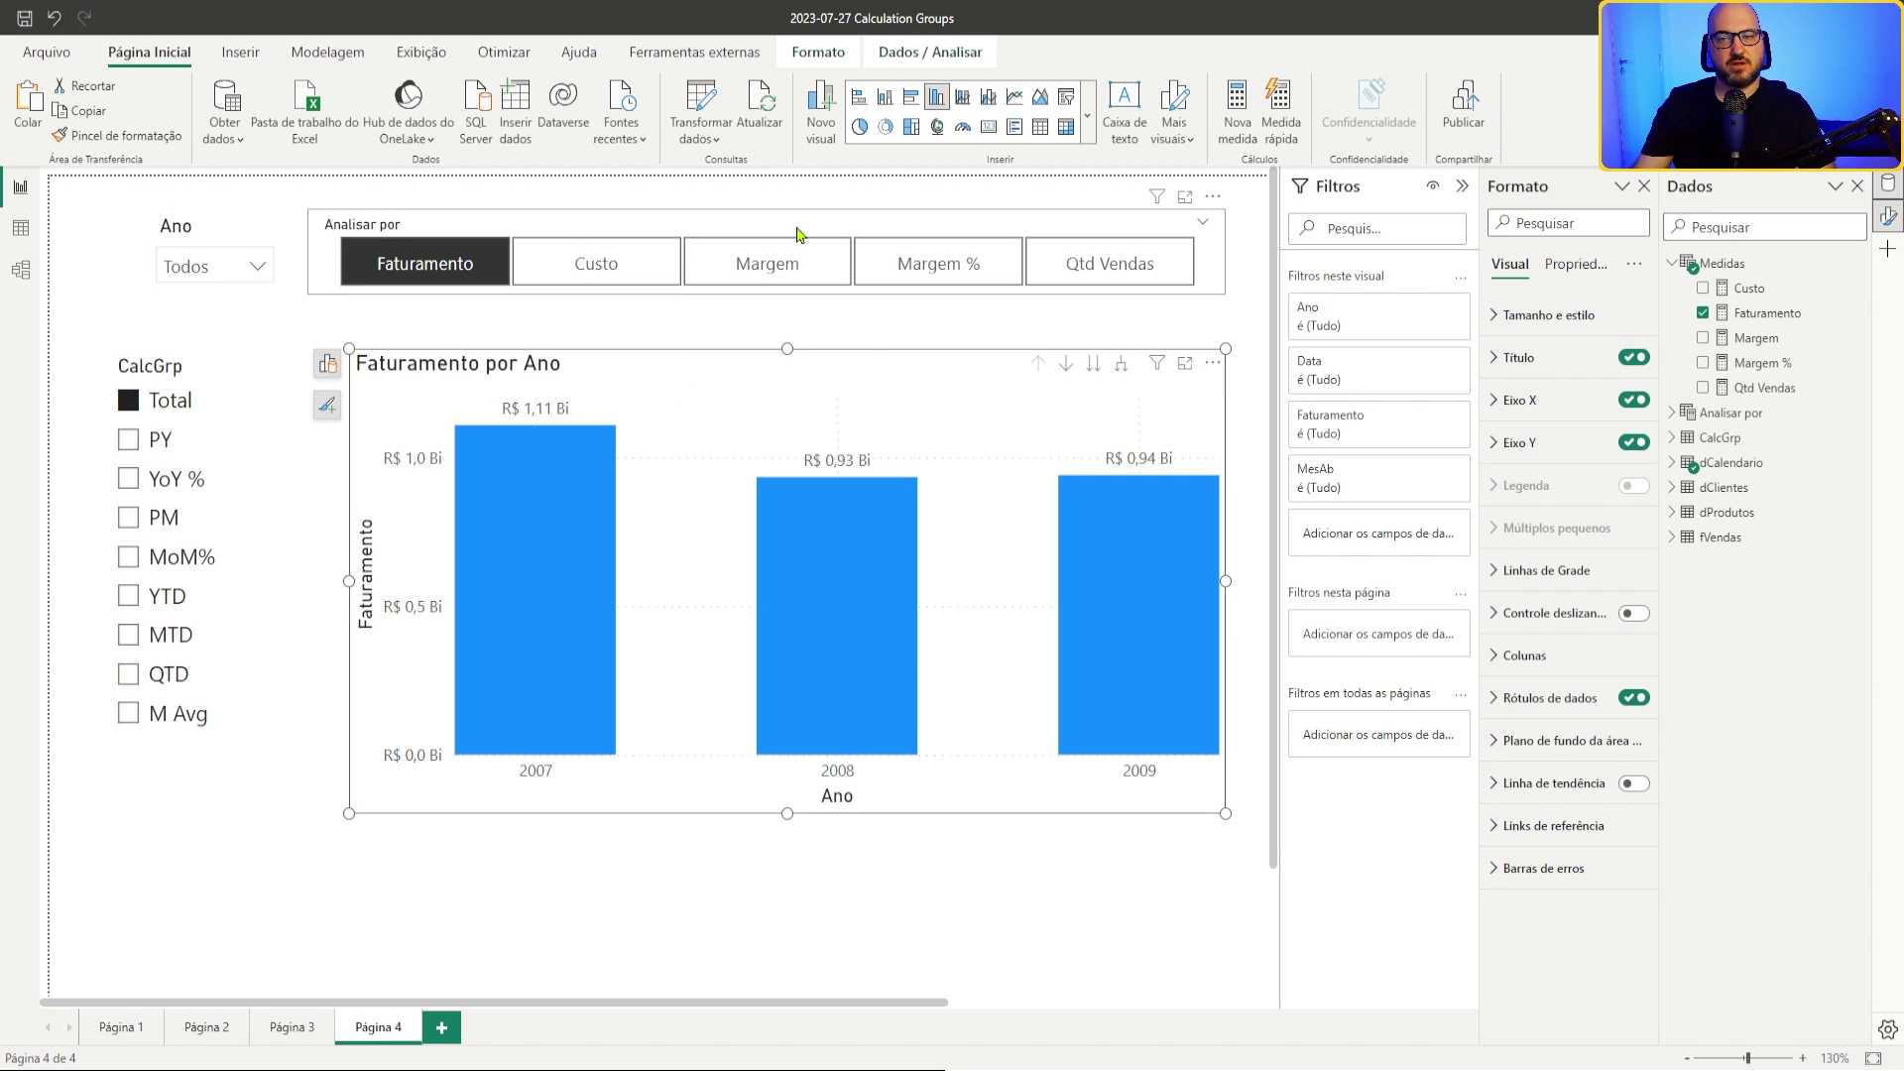
click(327, 364)
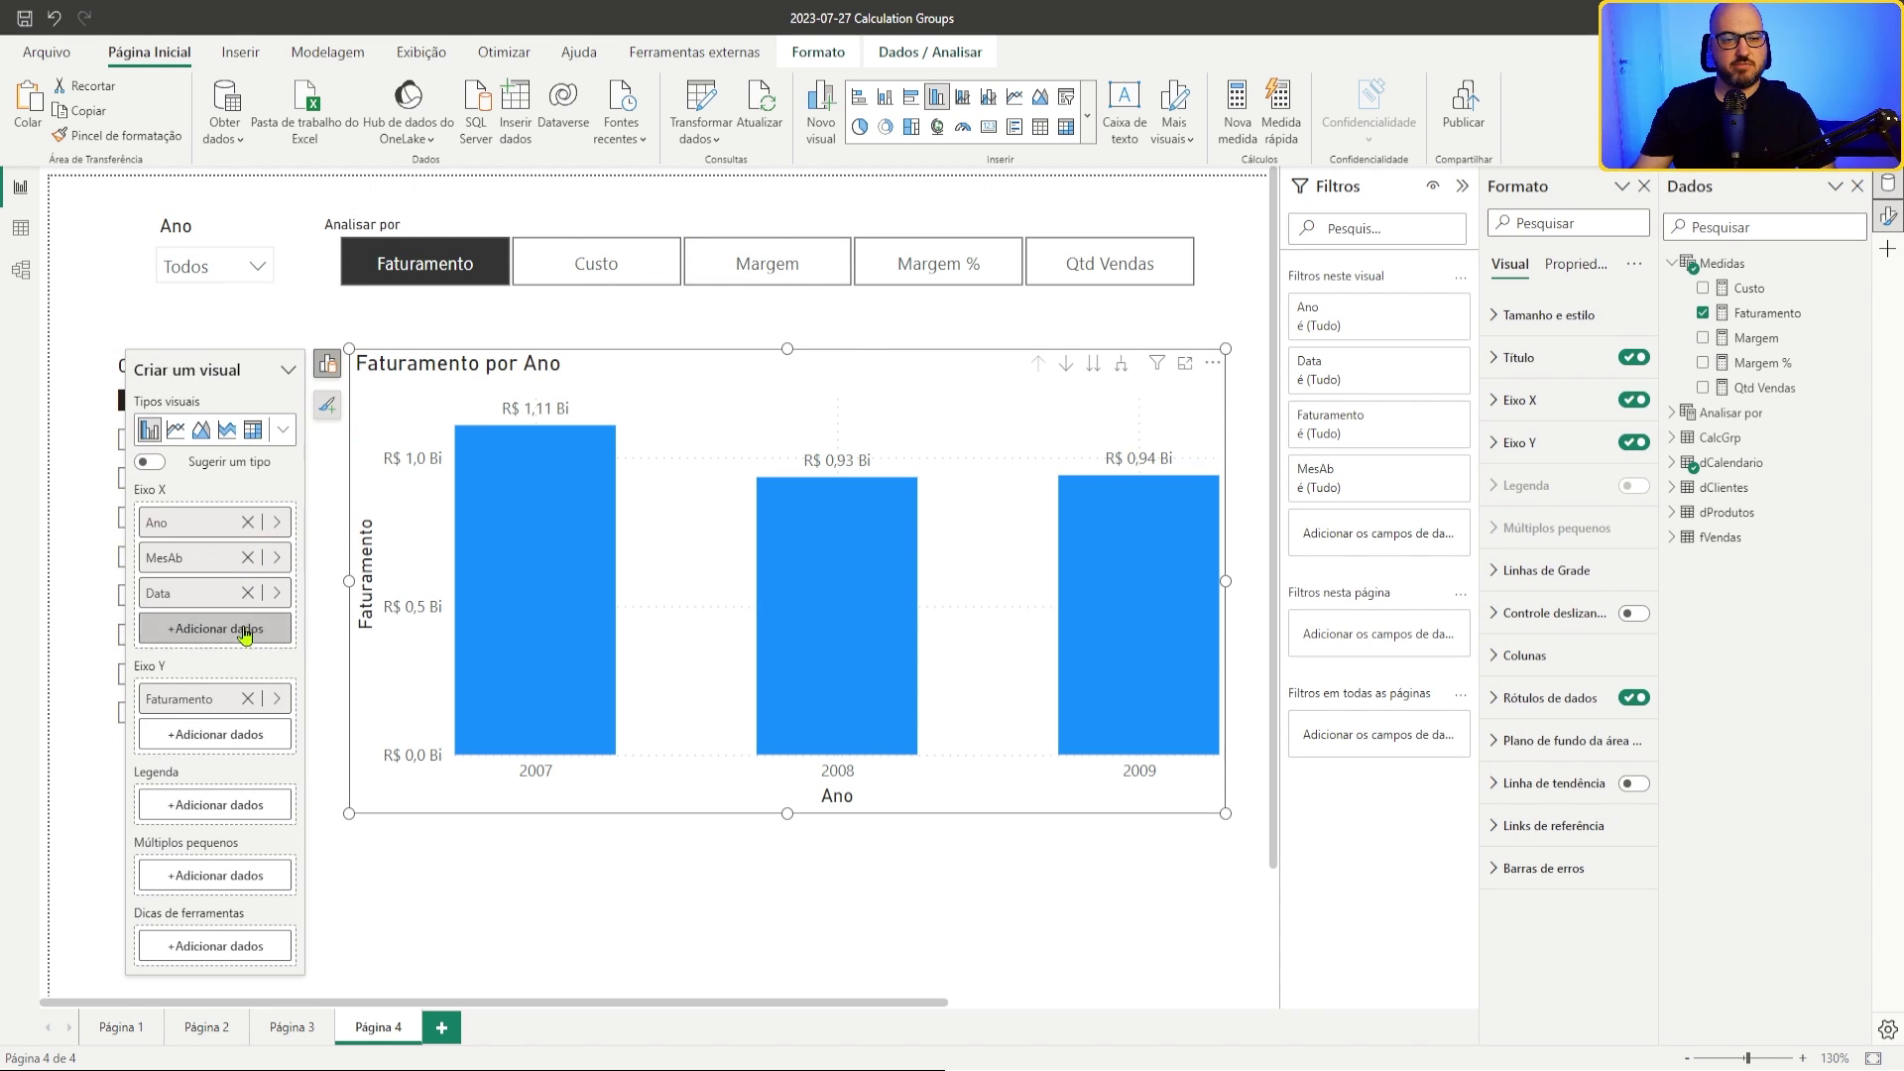
click(247, 698)
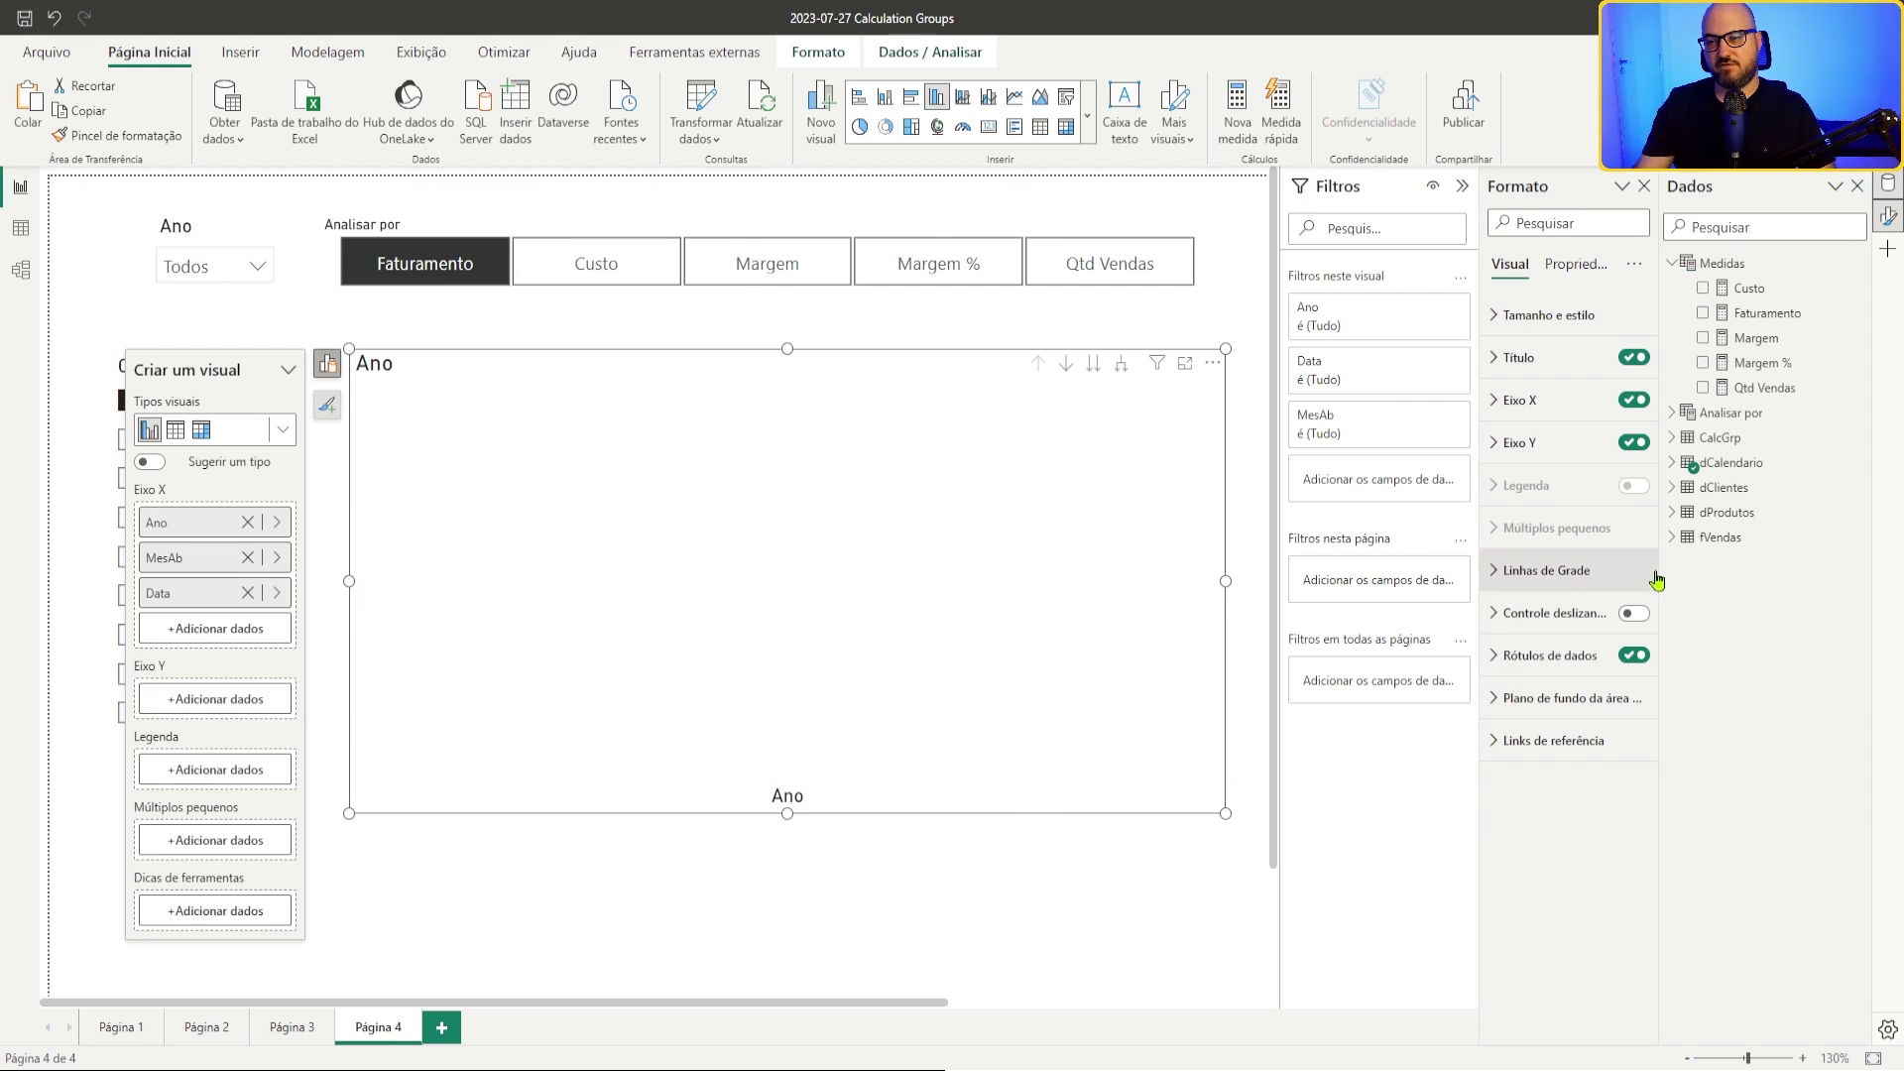
click(1672, 413)
drag(1700, 443, 220, 701)
click(859, 885)
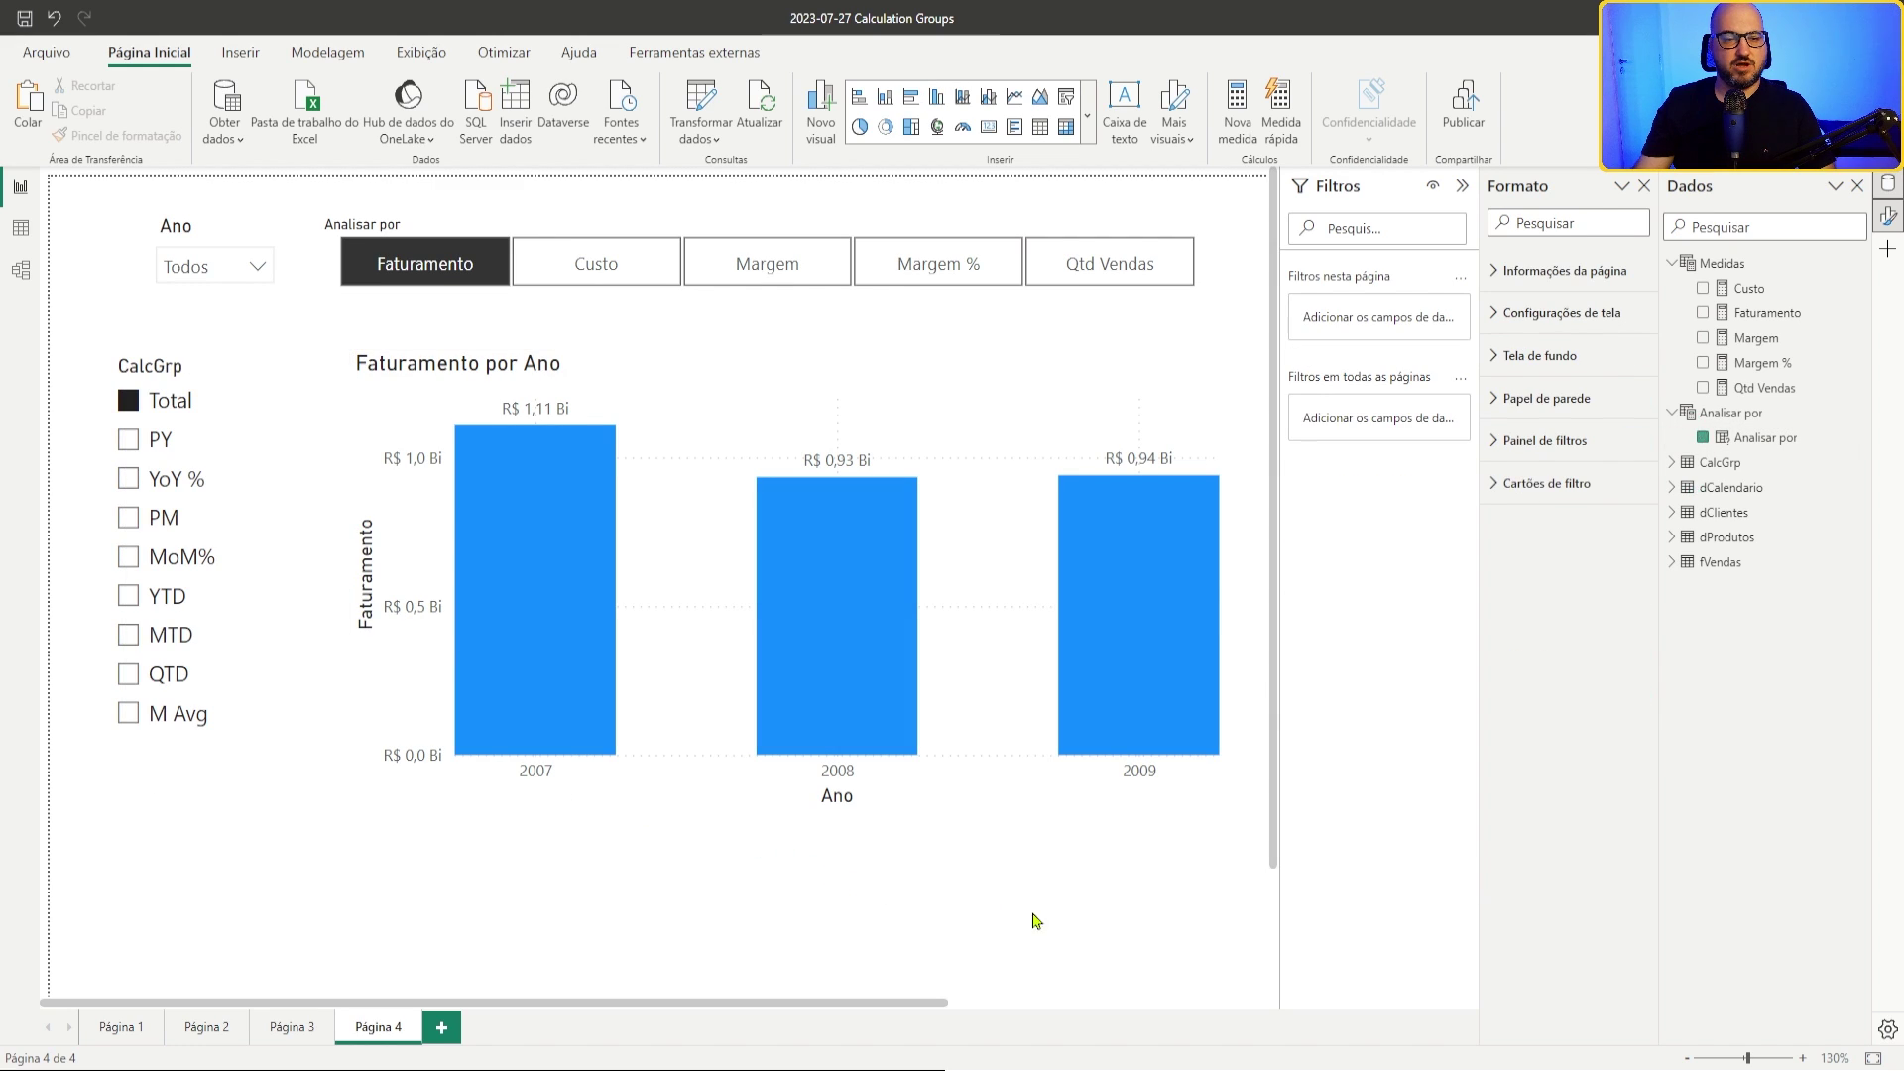
Step: Switch the Analisar por slicer through Faturamento, Custo, Margem, Margem % and Qtd Vendas to compare the chart, ending on Margem %
click(493, 268)
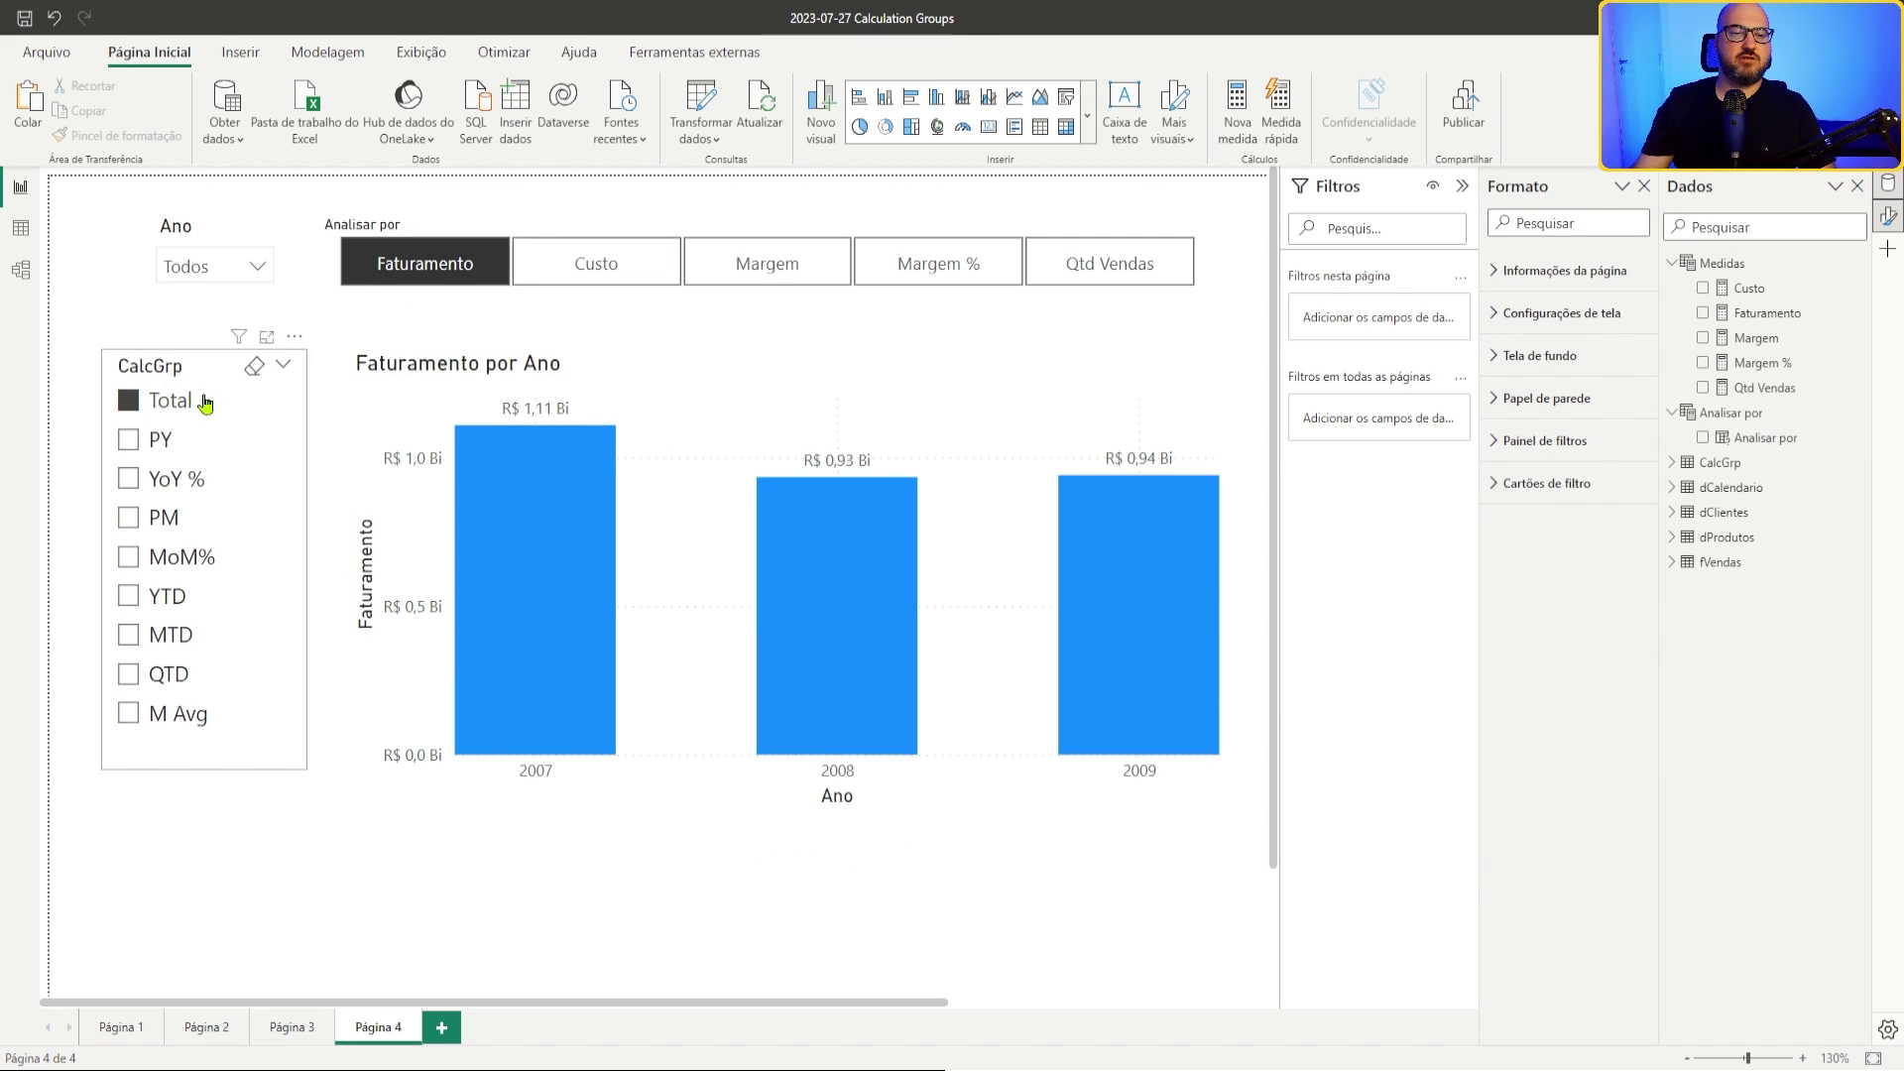
click(593, 263)
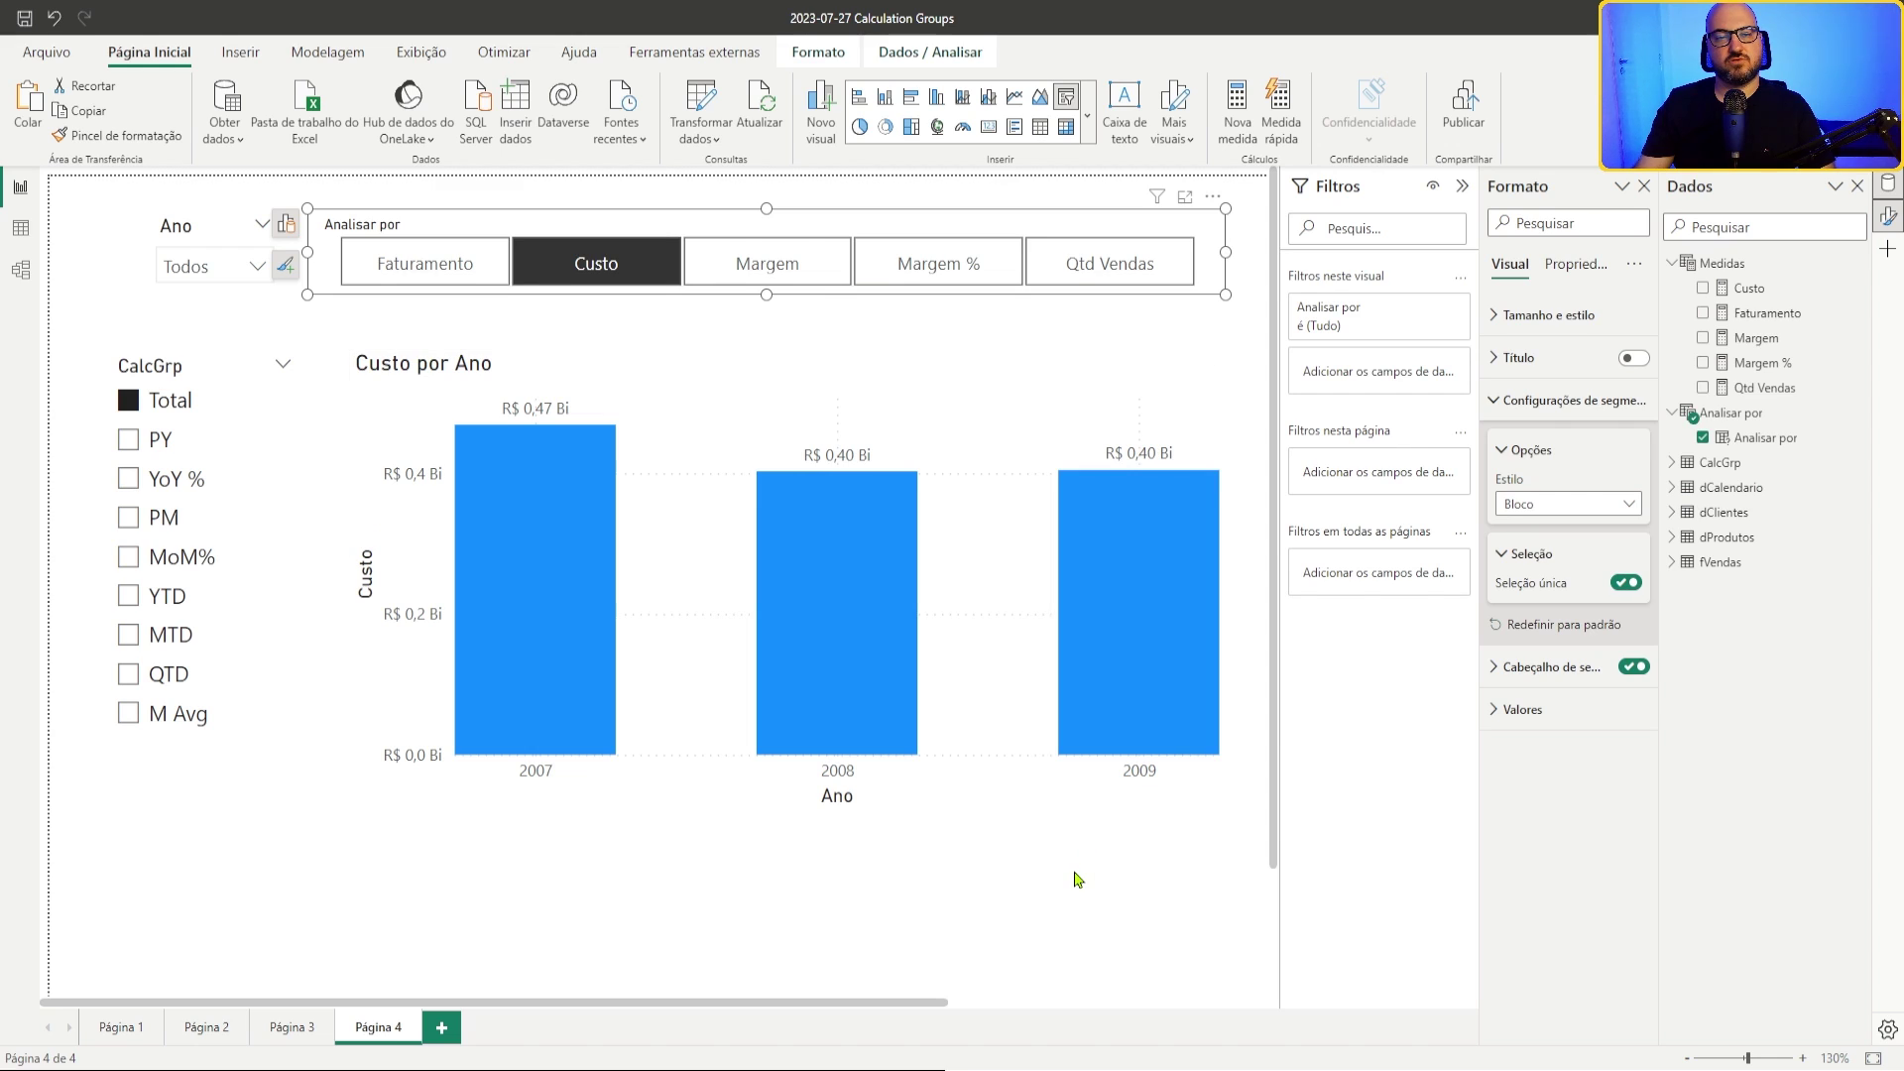
click(766, 263)
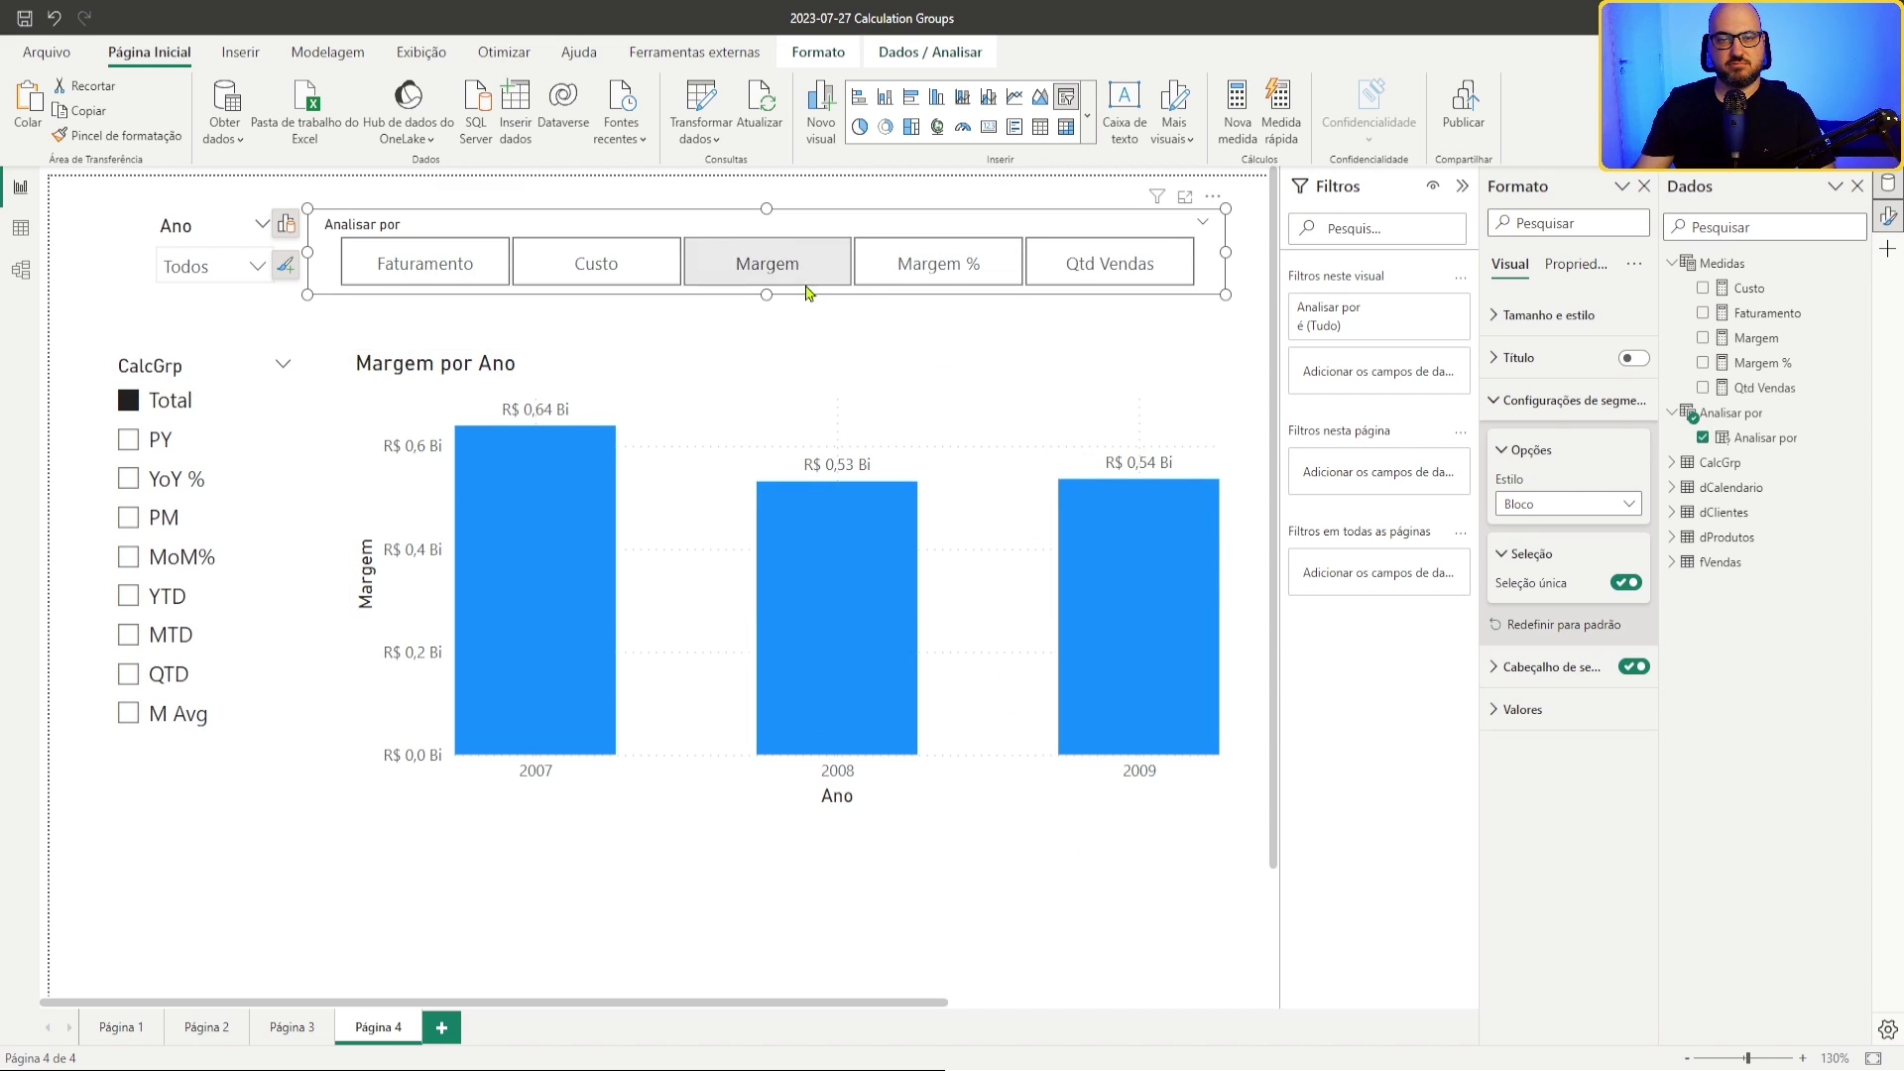
click(954, 275)
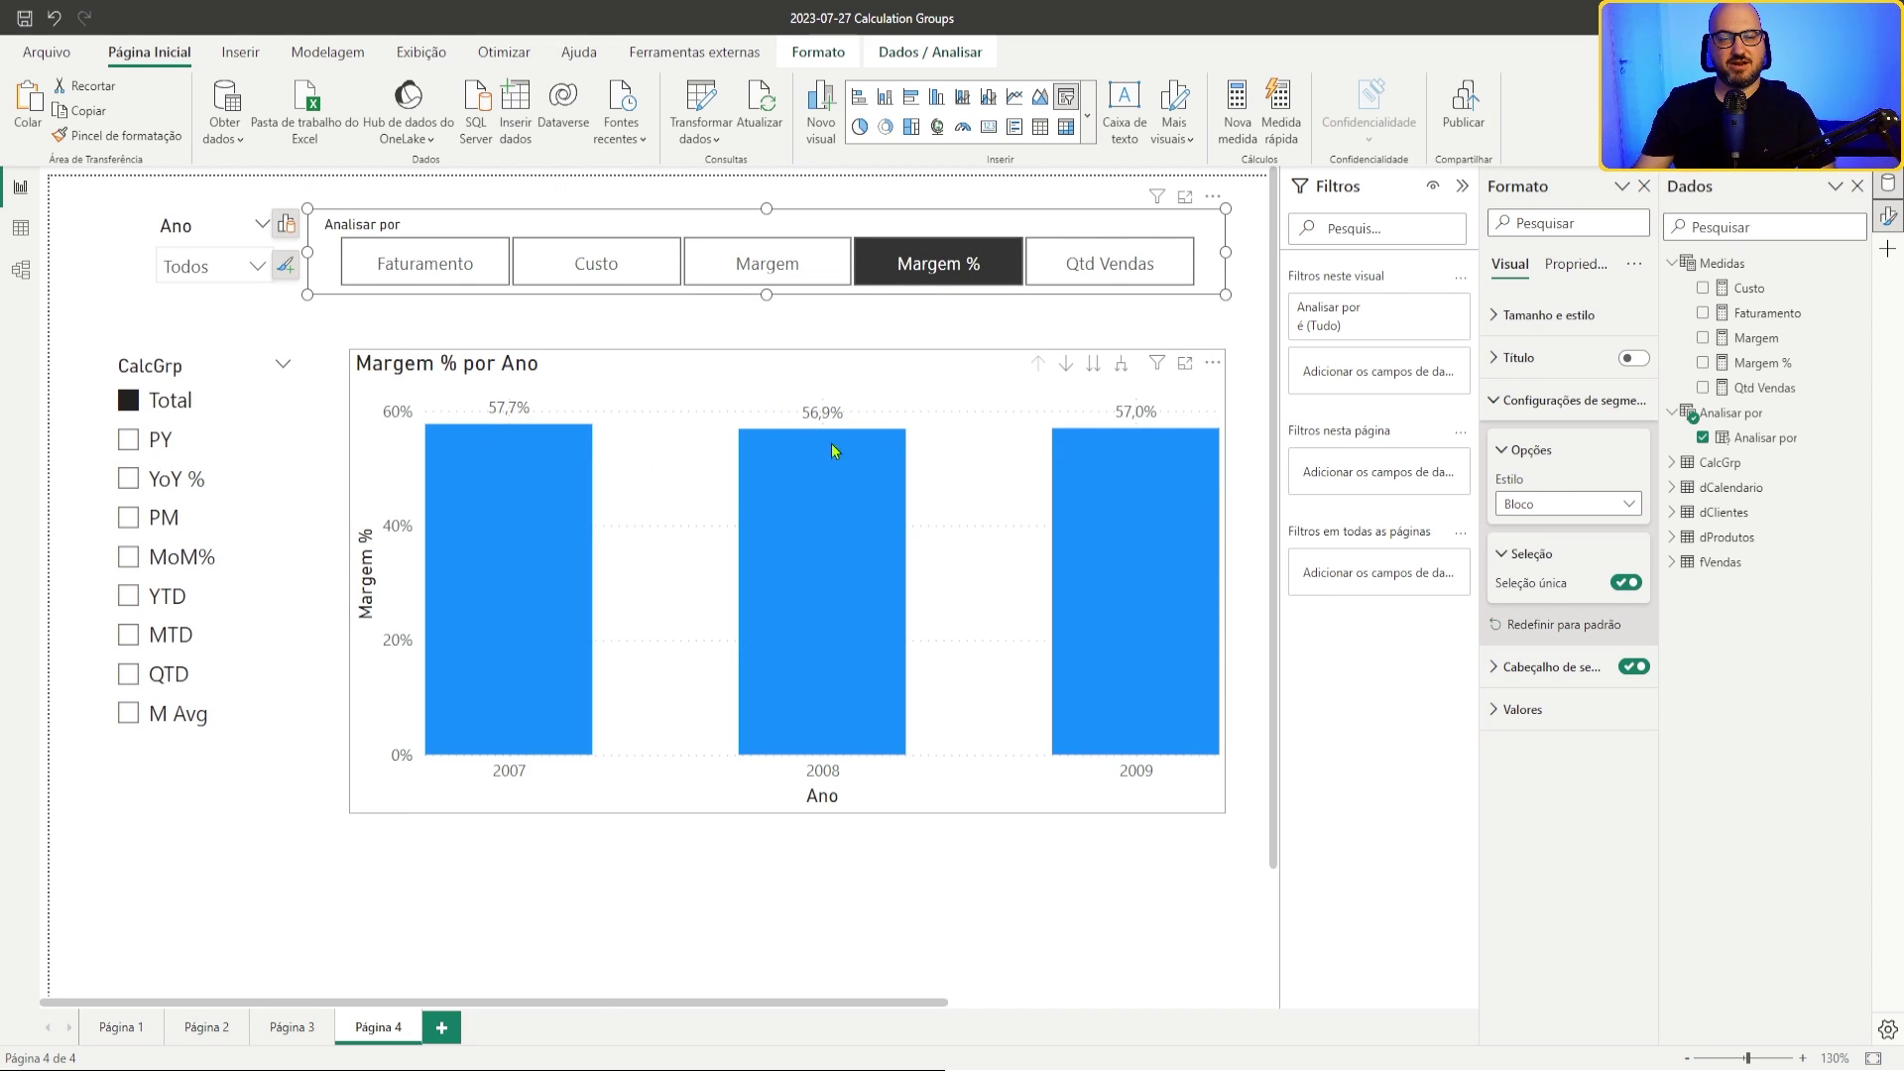
click(1131, 273)
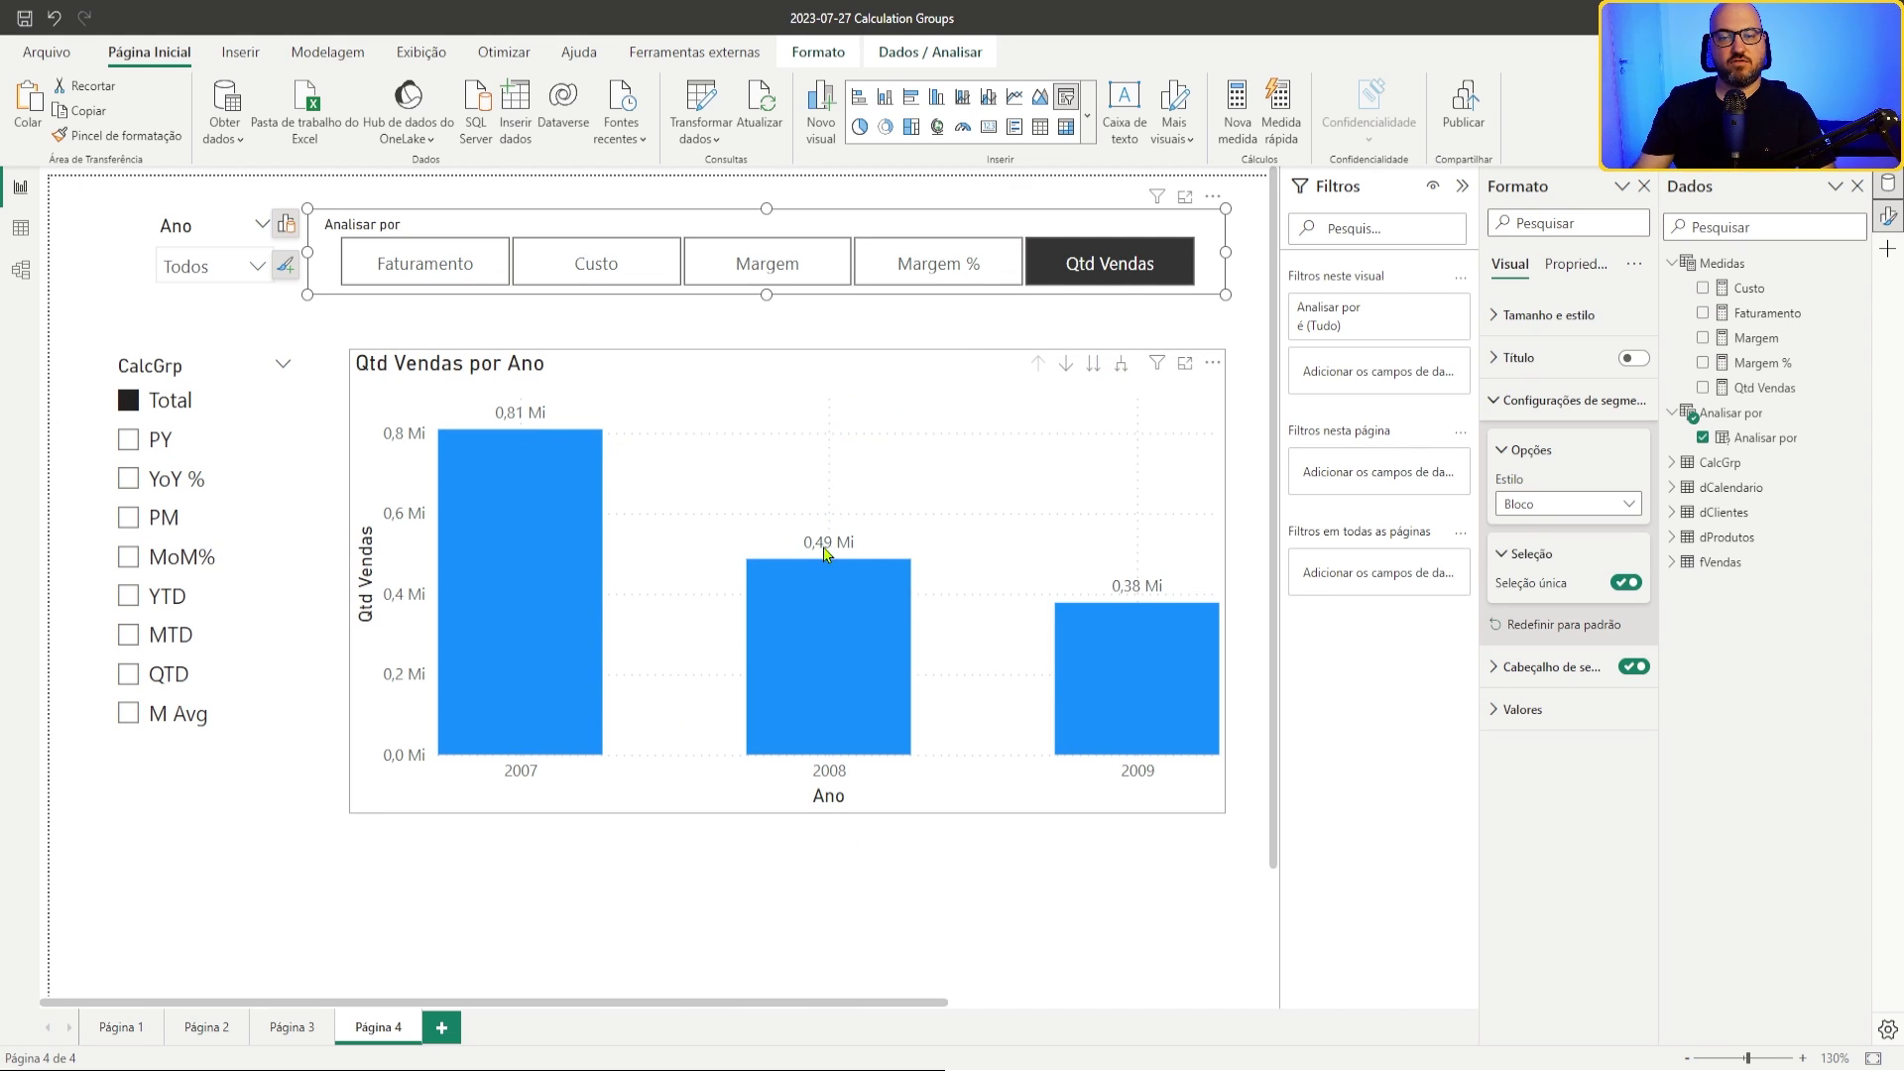
click(557, 268)
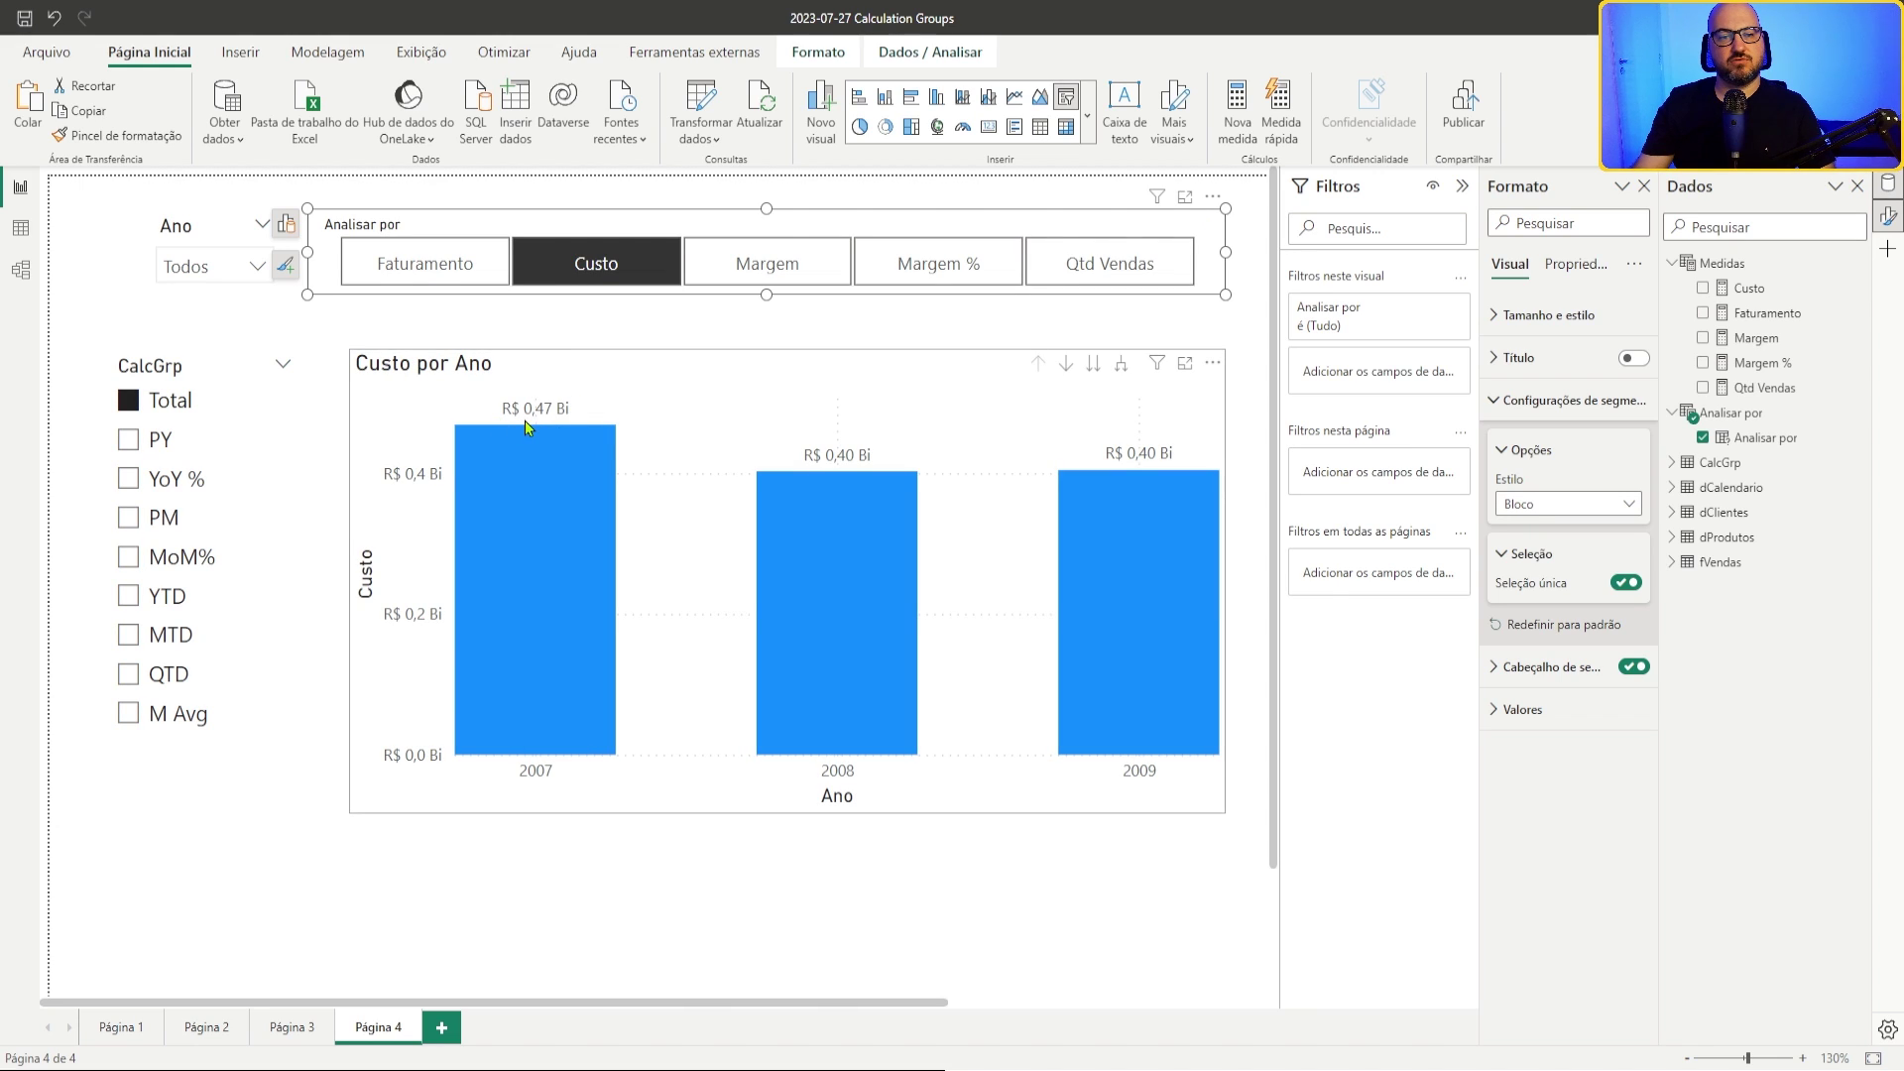
click(1099, 265)
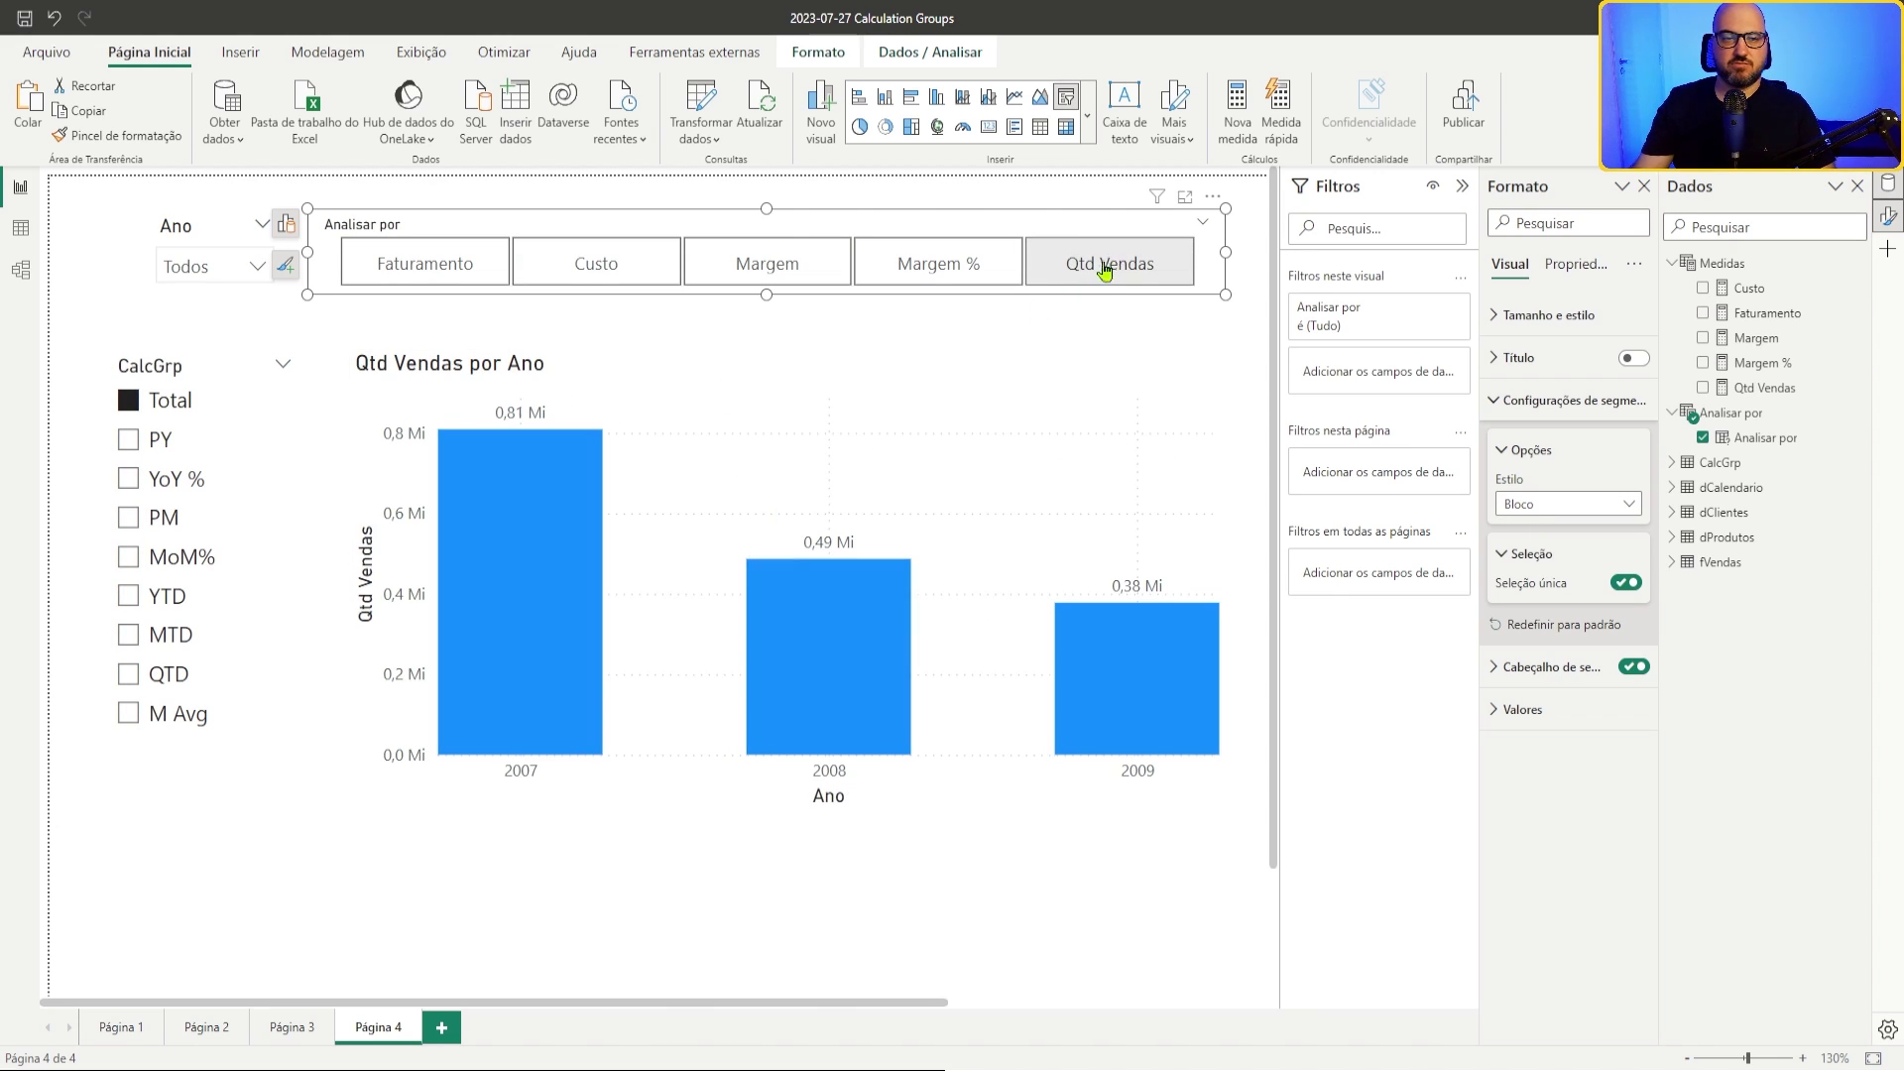
click(912, 273)
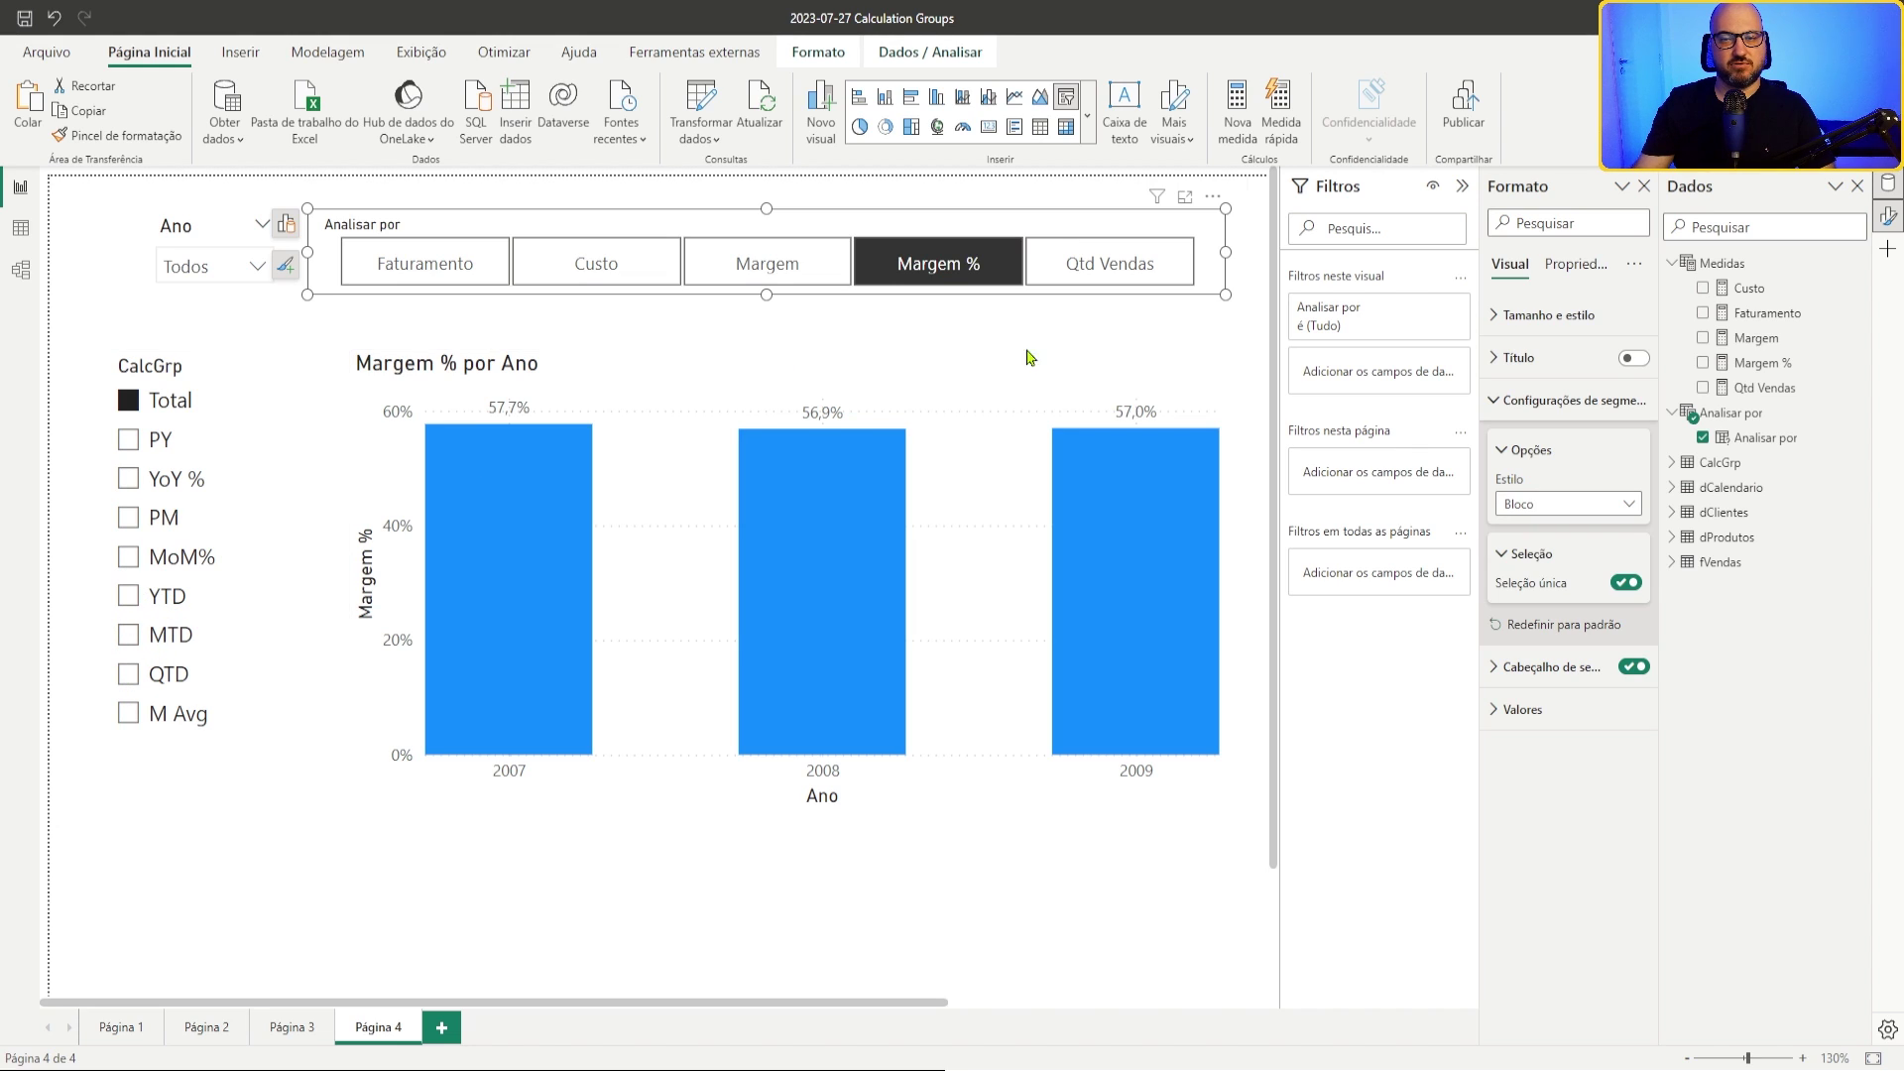
Step: Take the chart to the month level, filter Ano to 2008, and move the Ano slicer slightly up and left
click(1093, 365)
click(256, 265)
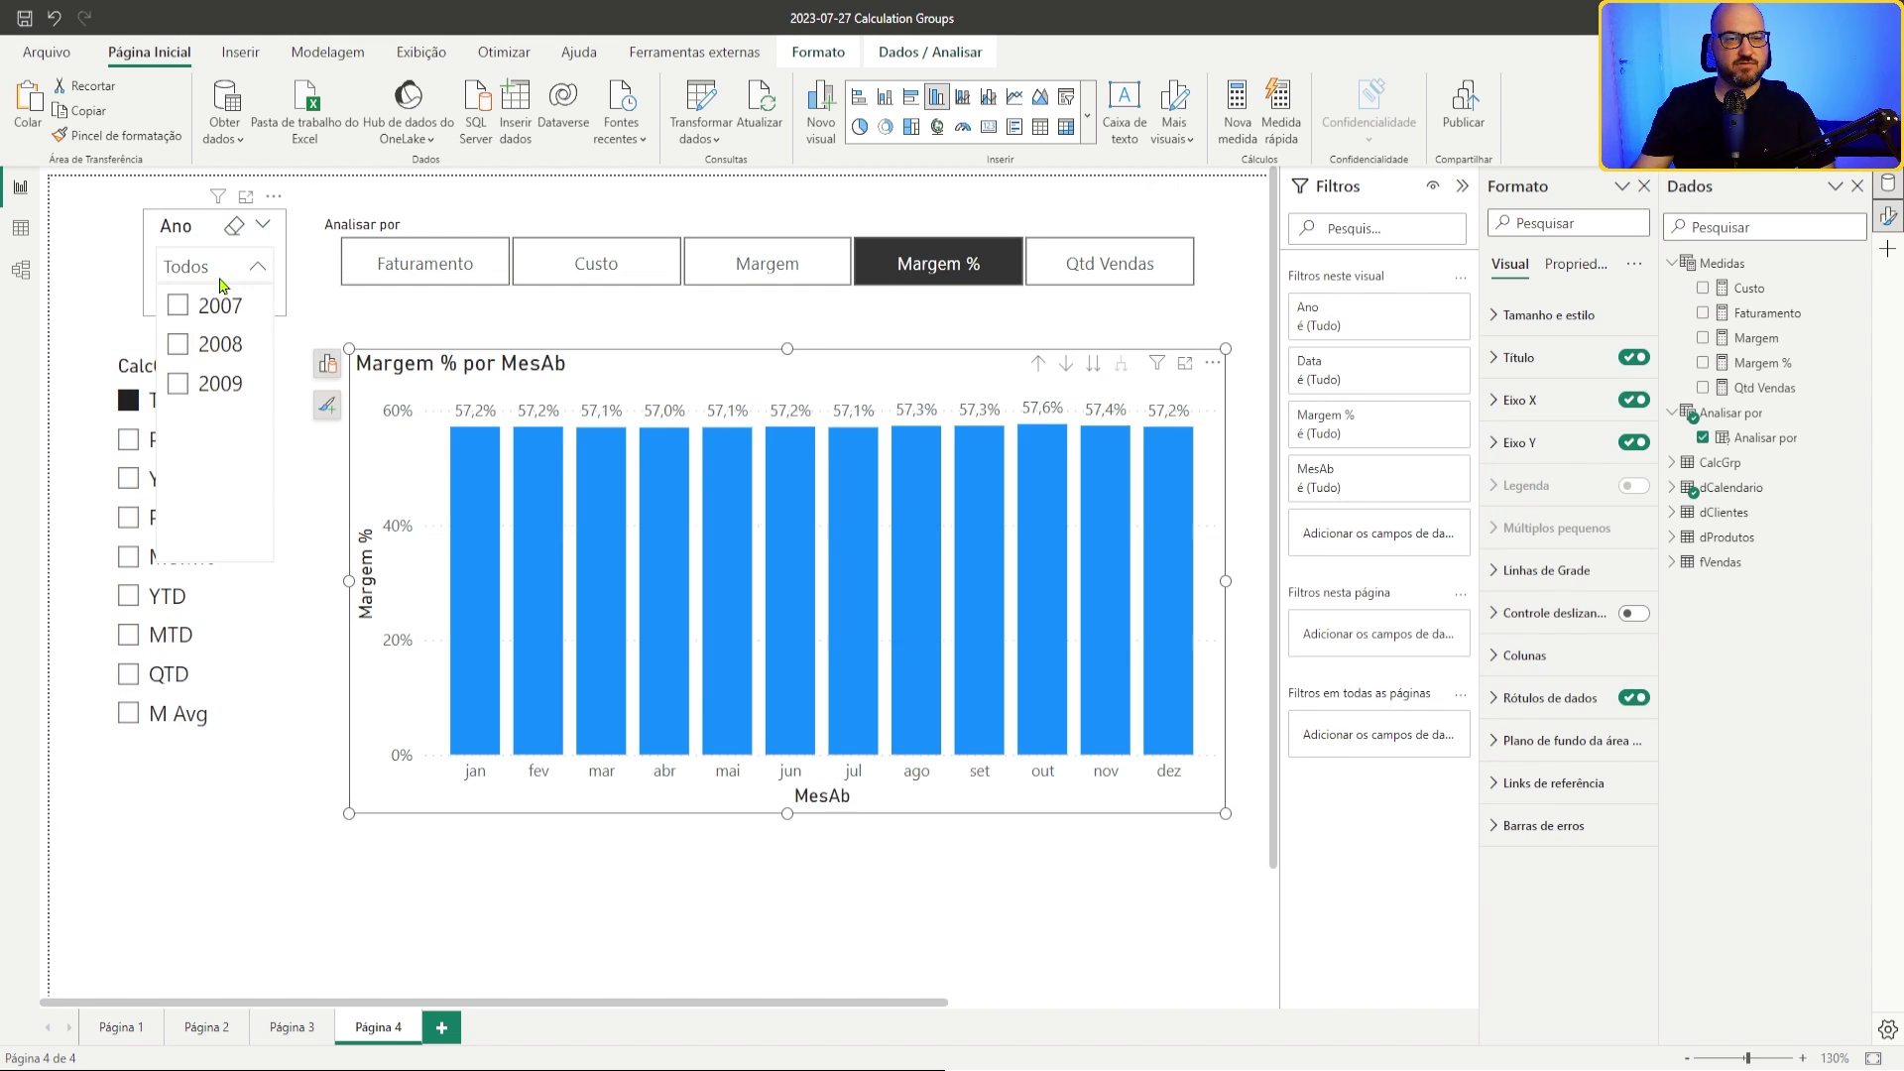
click(198, 344)
click(165, 244)
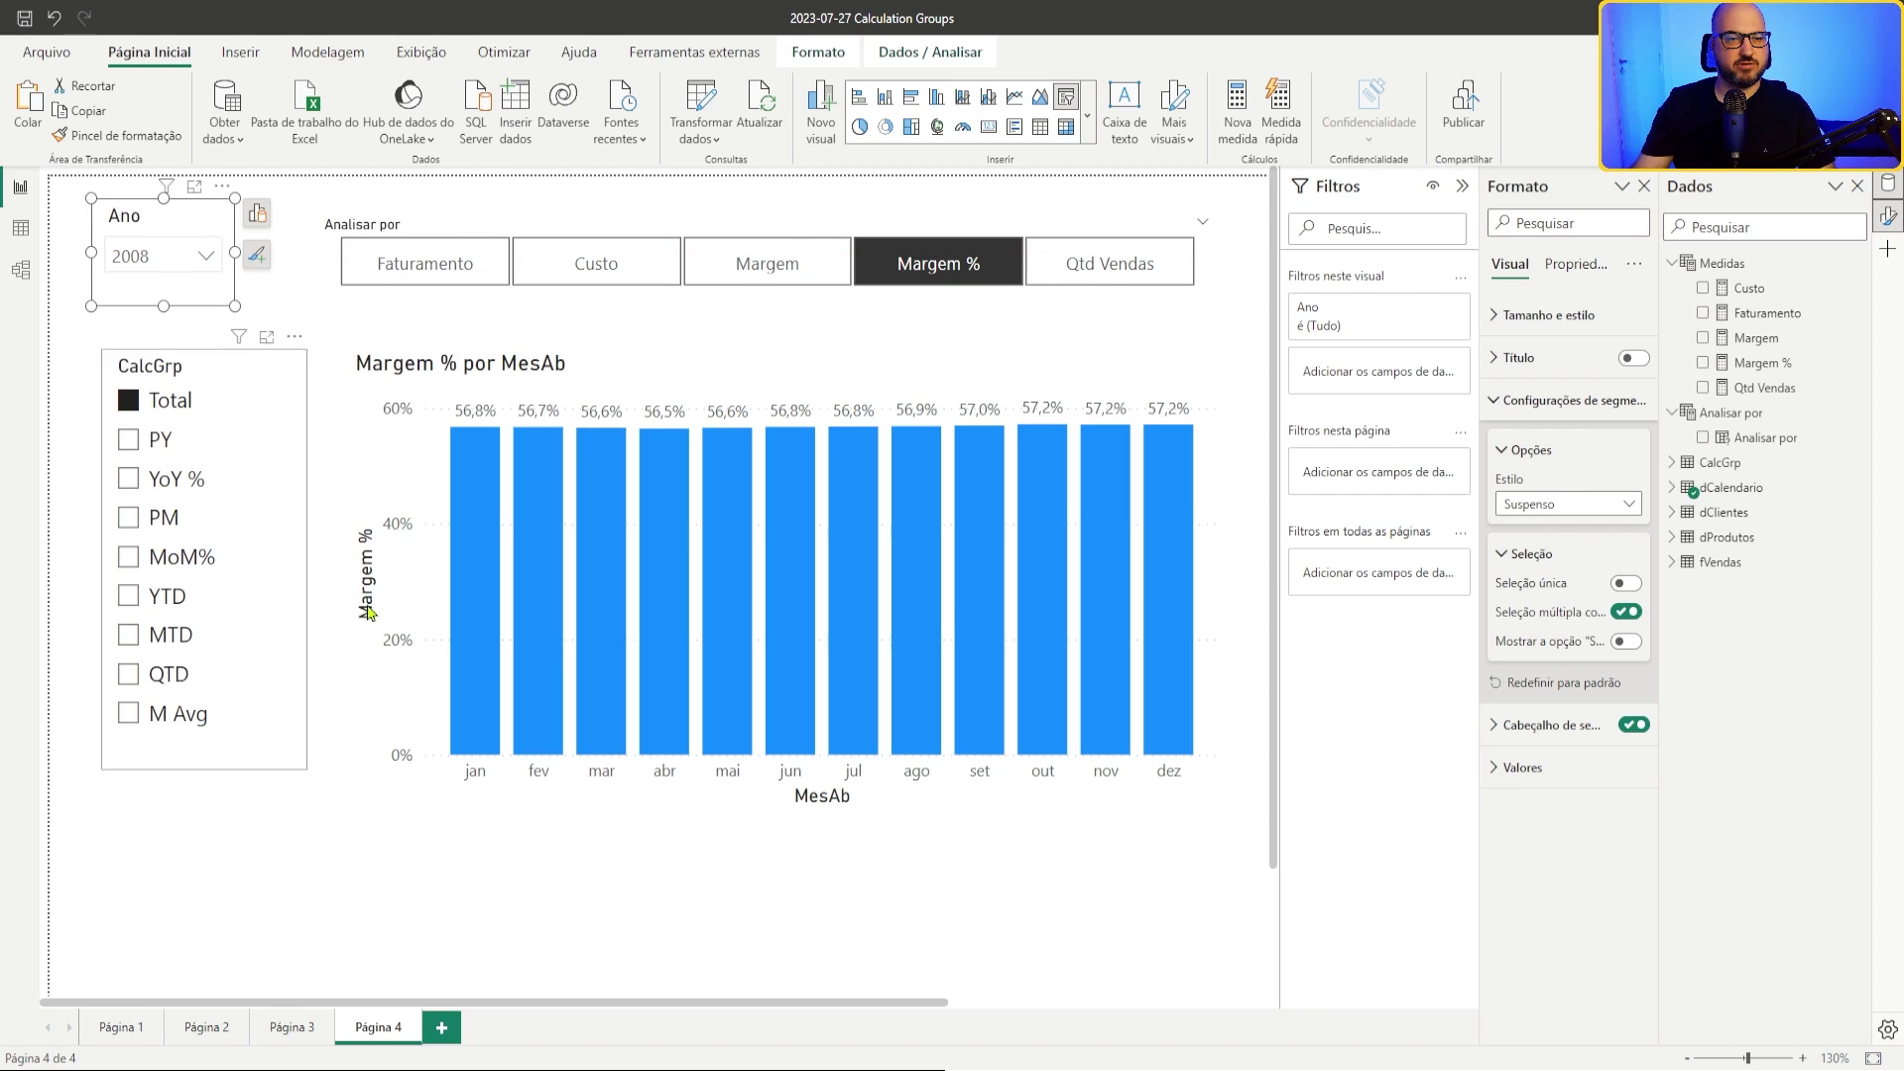
click(684, 868)
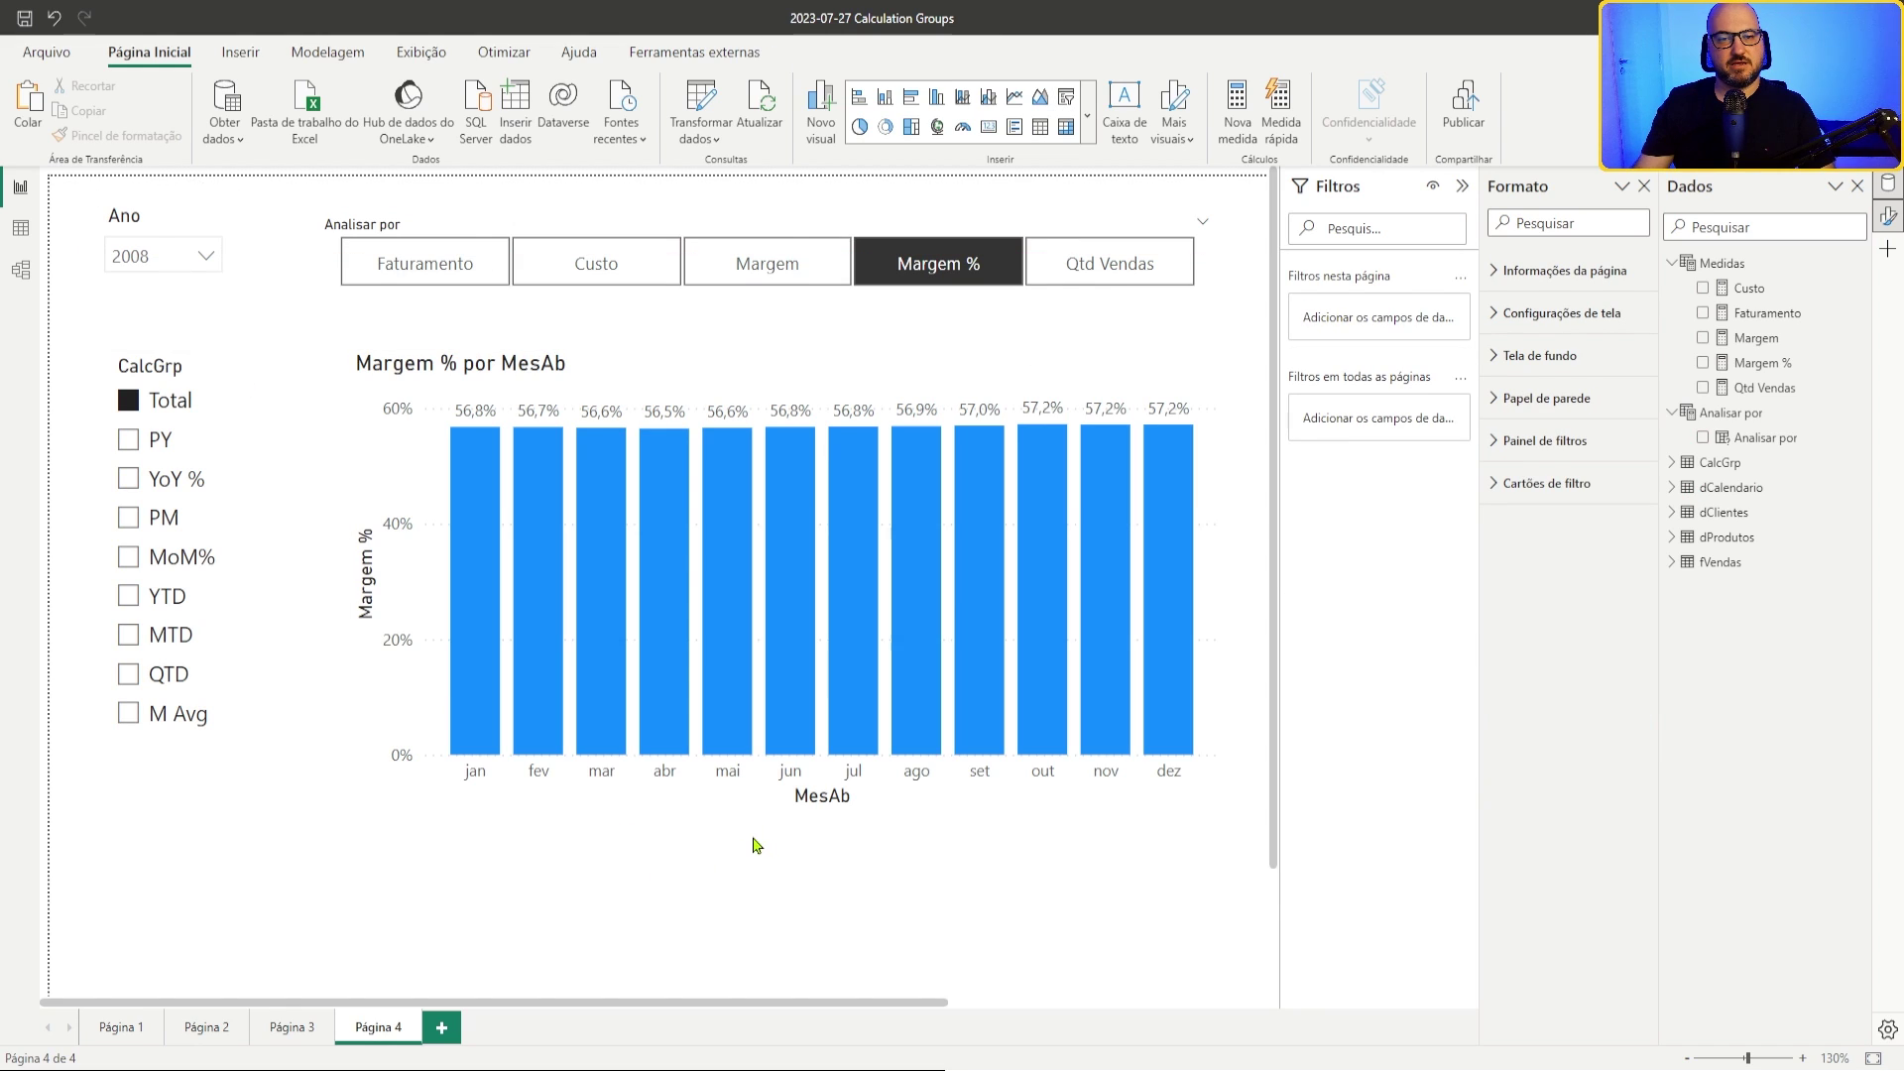
Step: View Custo by month with the PY and YTD items of the CalcGrp slicer in turn
click(600, 264)
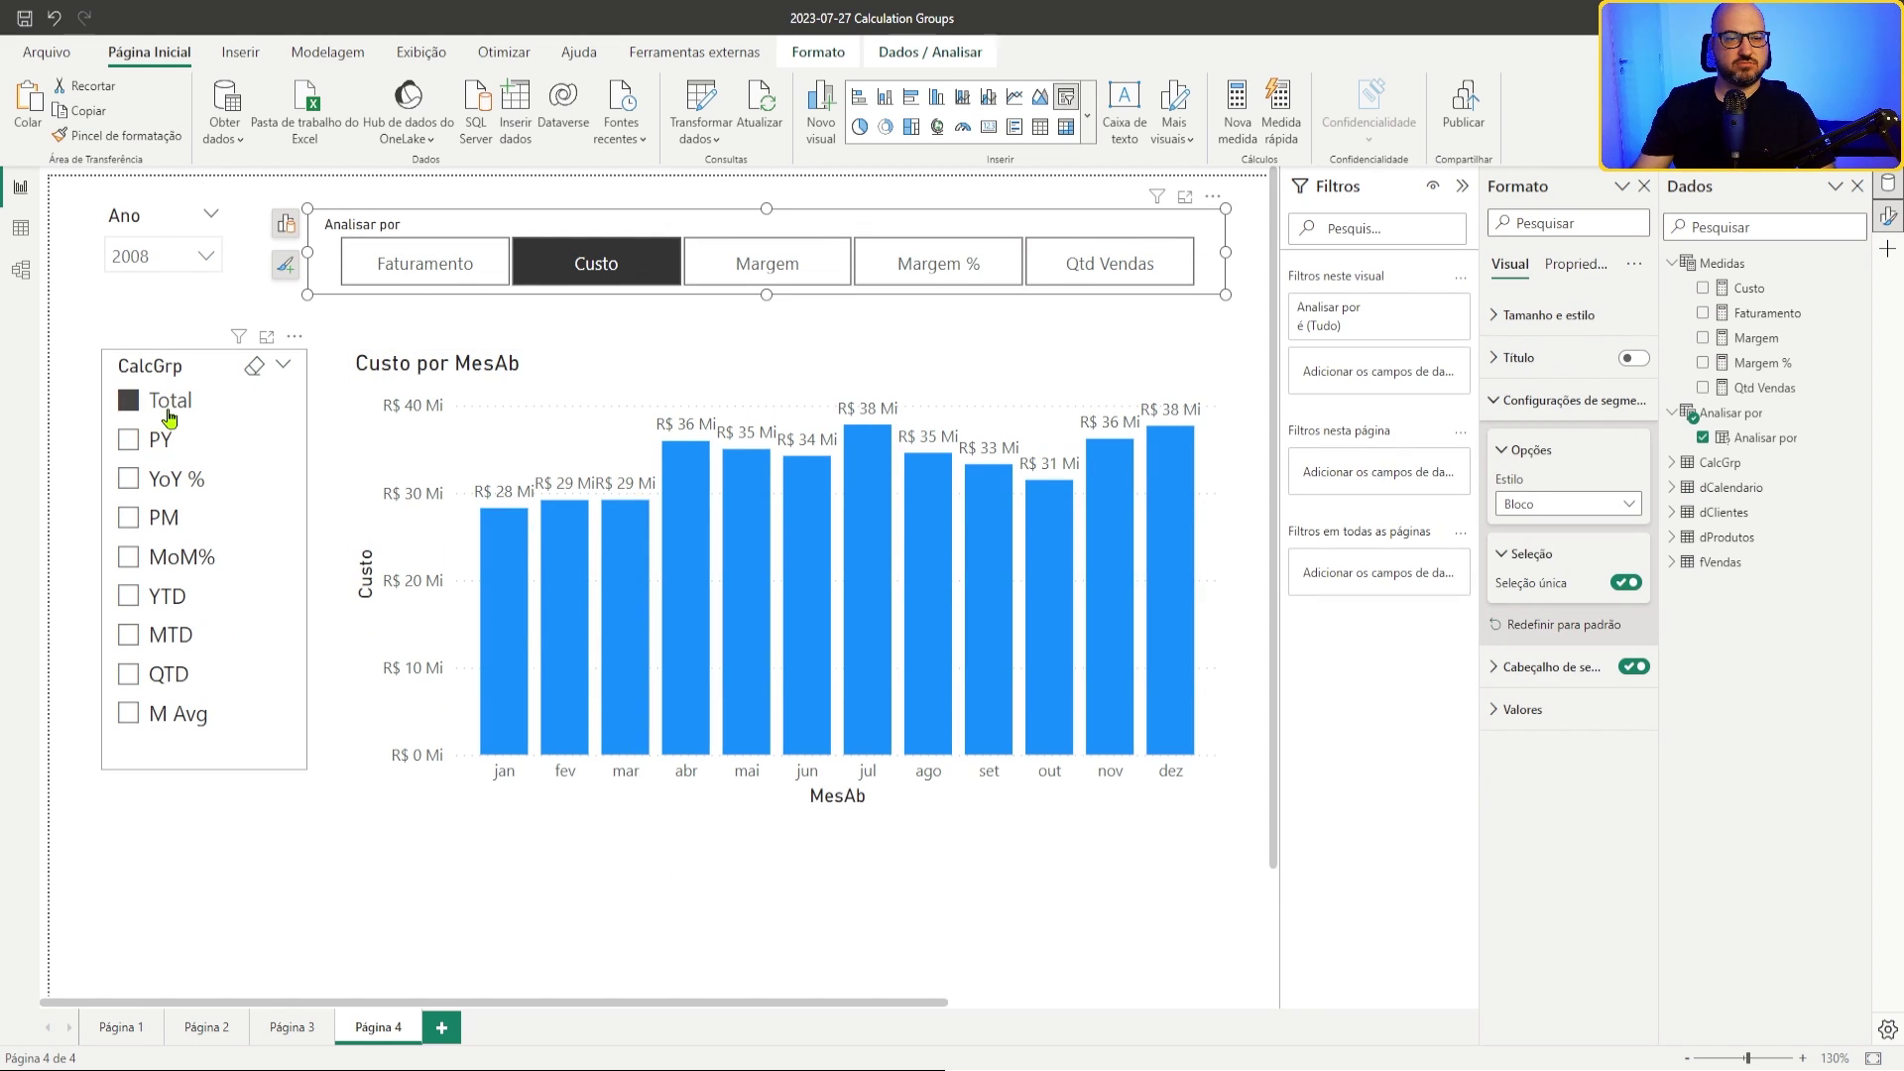
click(154, 441)
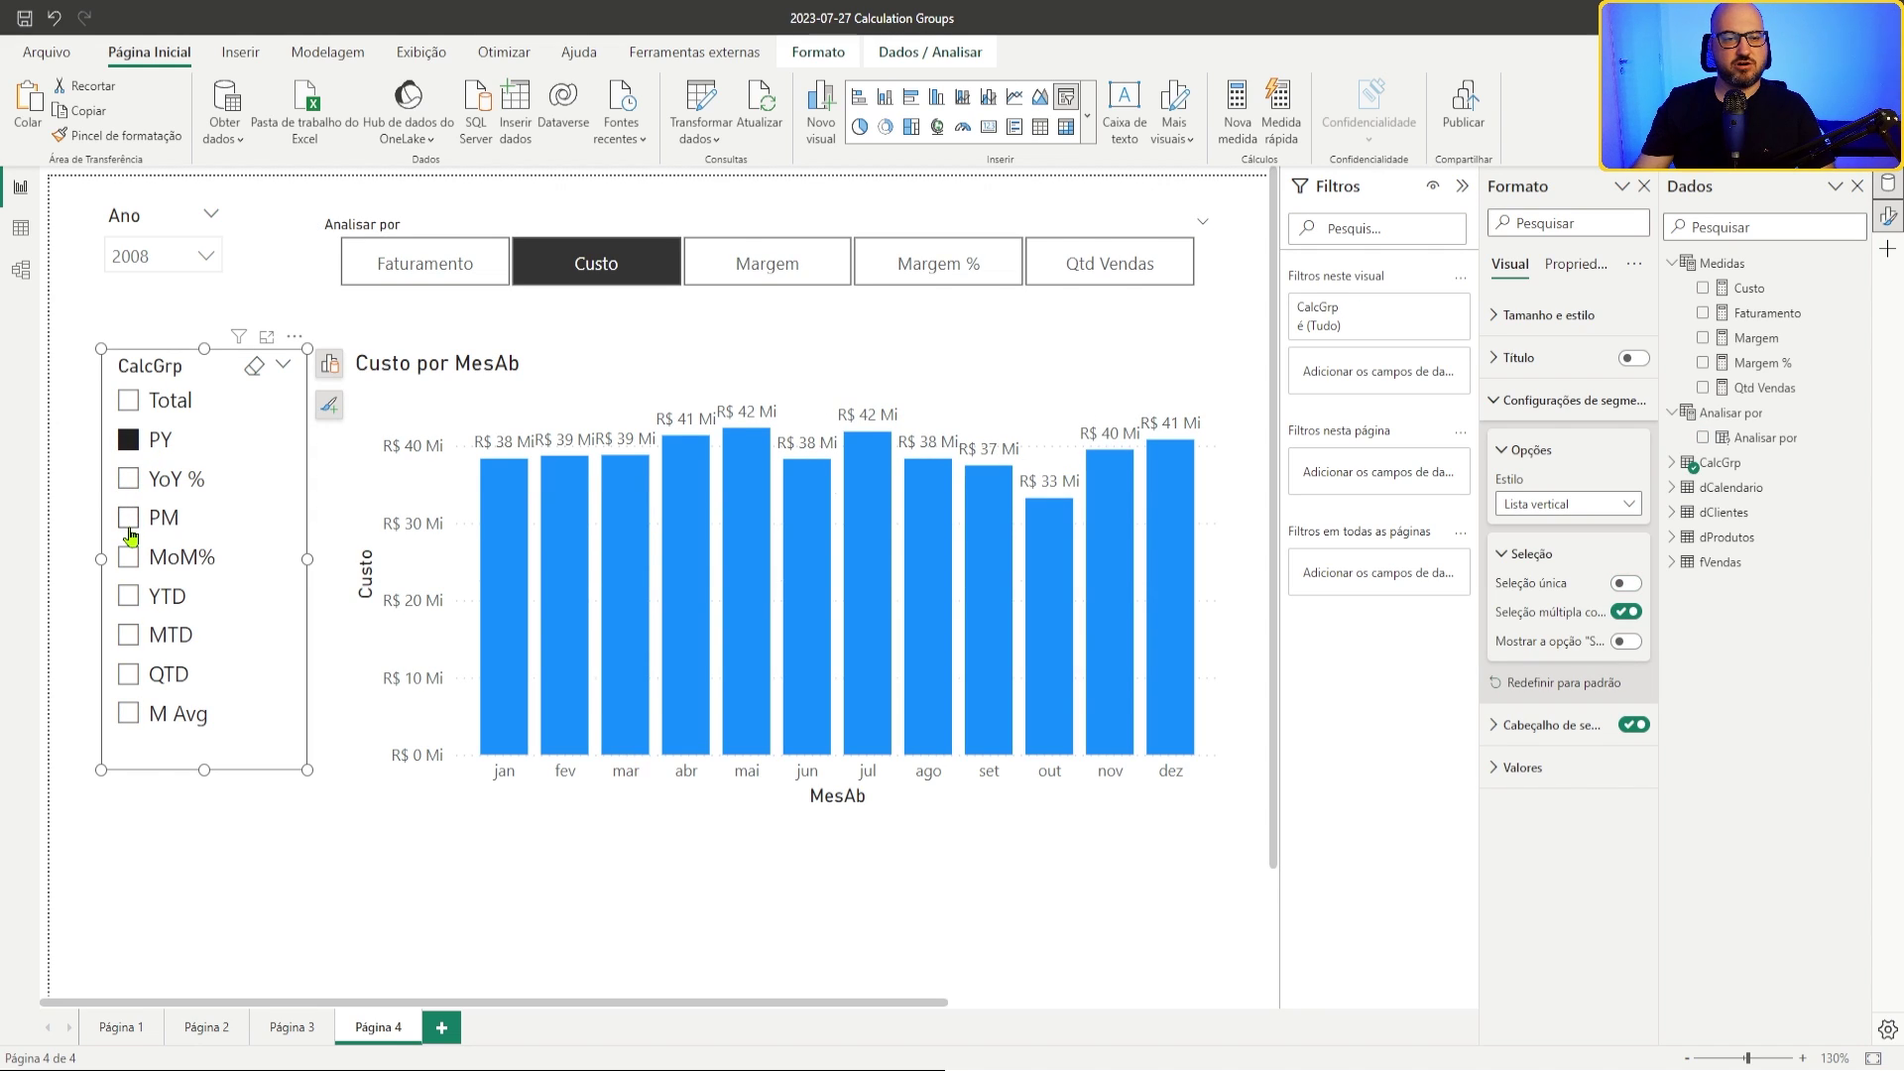
click(131, 609)
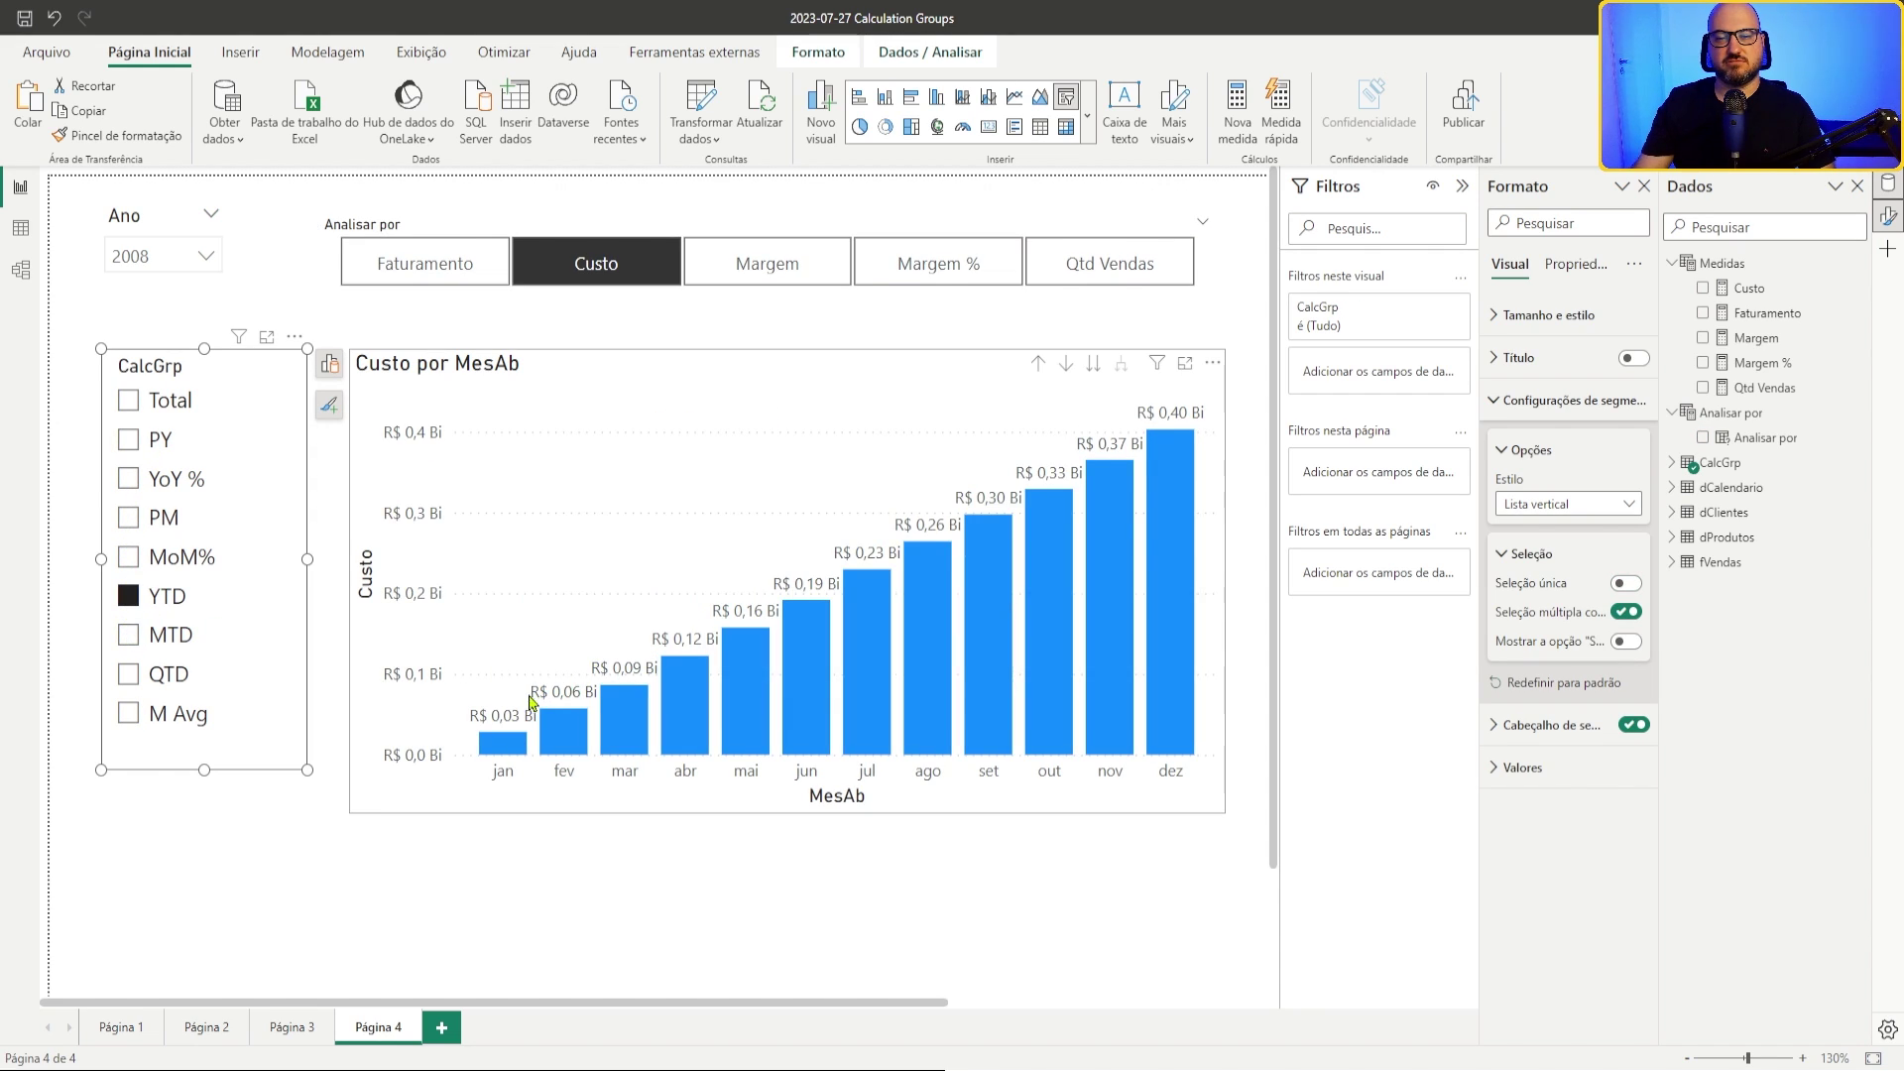
Step: Apply the MTD item, drill into July's daily Custo values, and return to the month level
click(129, 643)
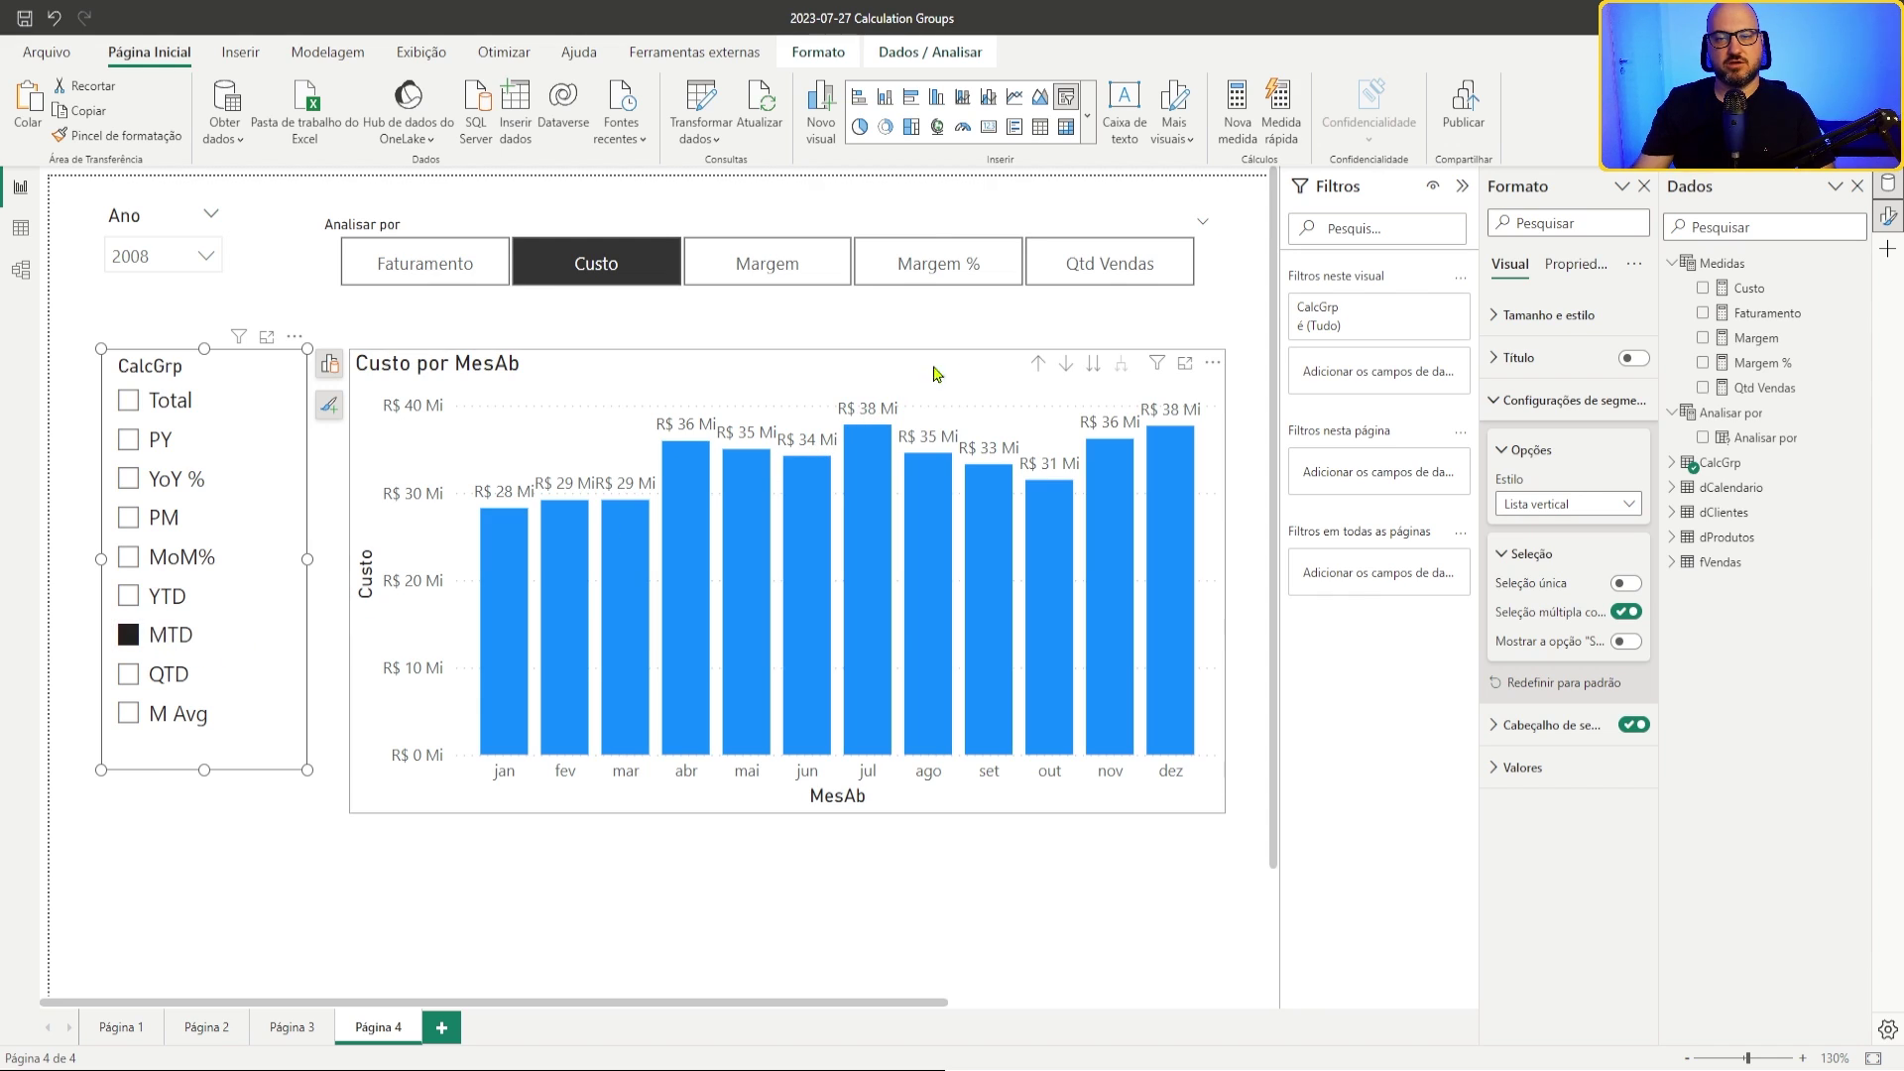
click(1065, 363)
click(868, 585)
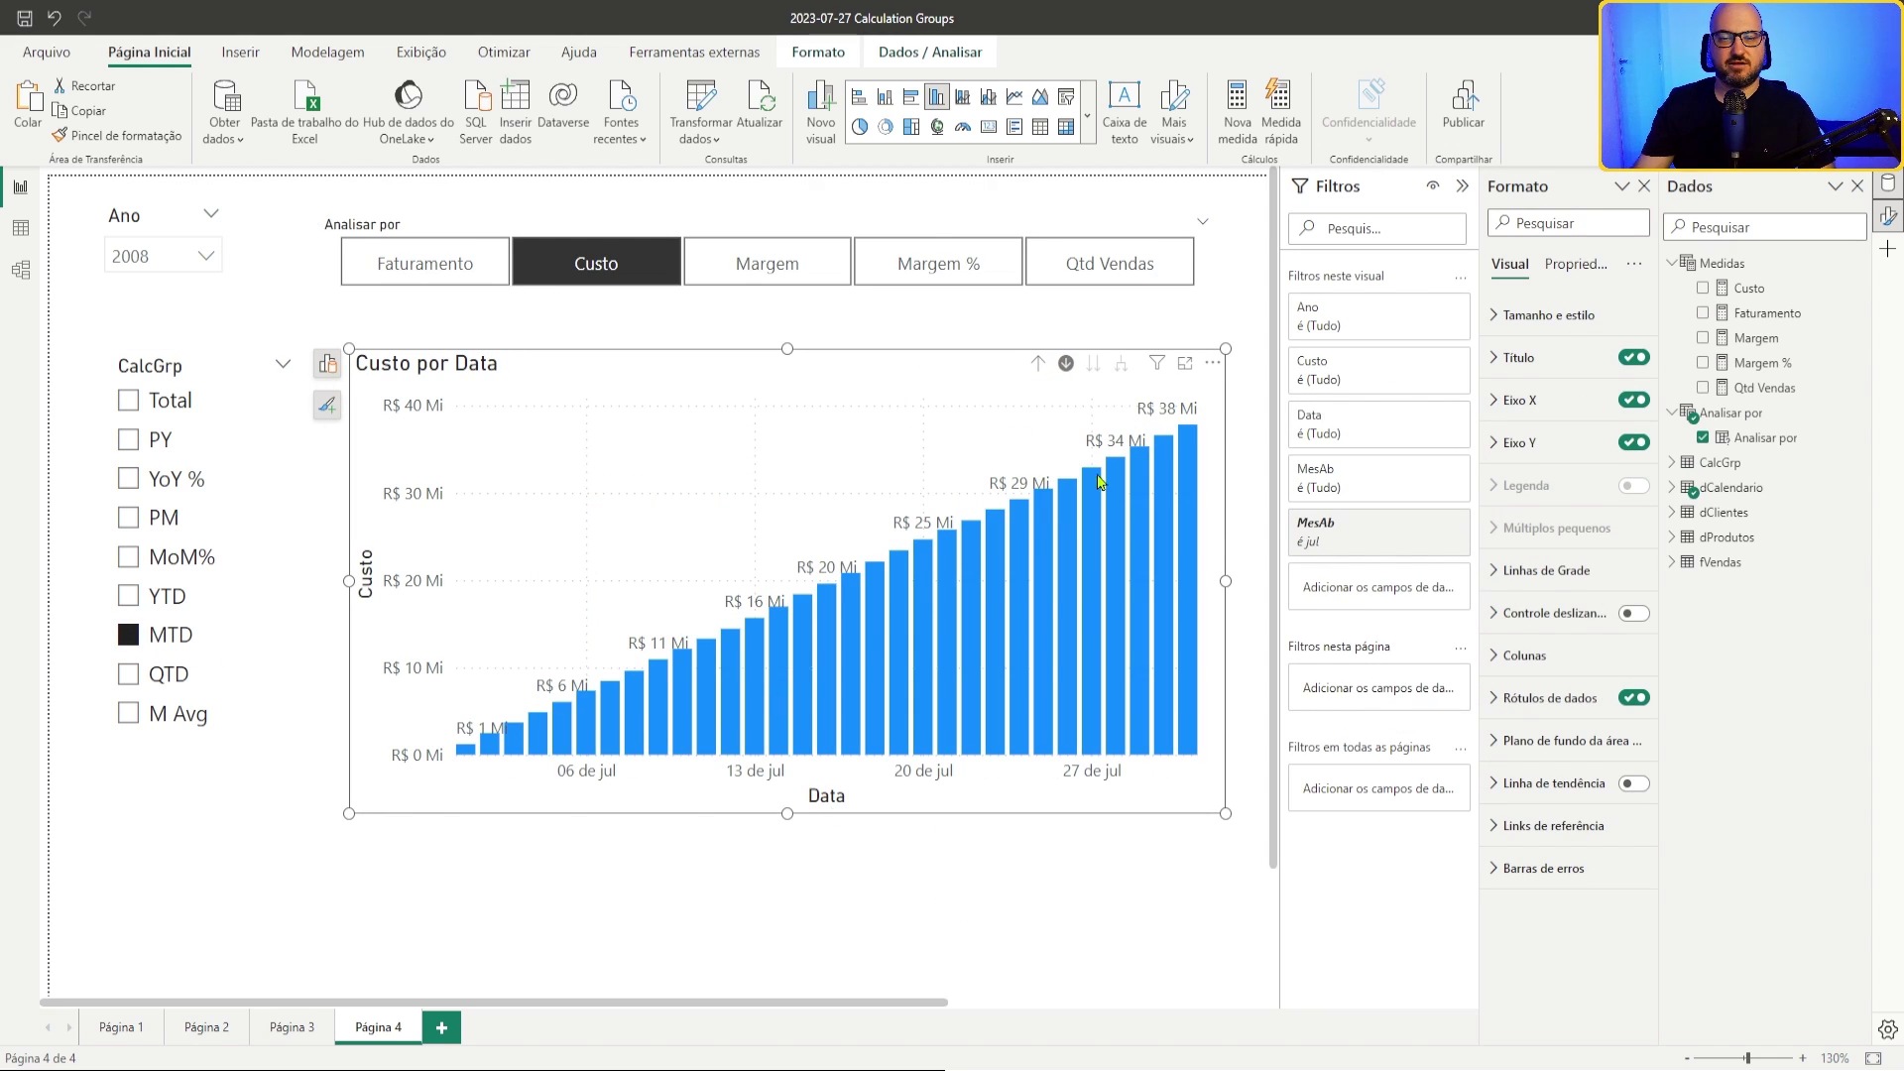
click(1037, 363)
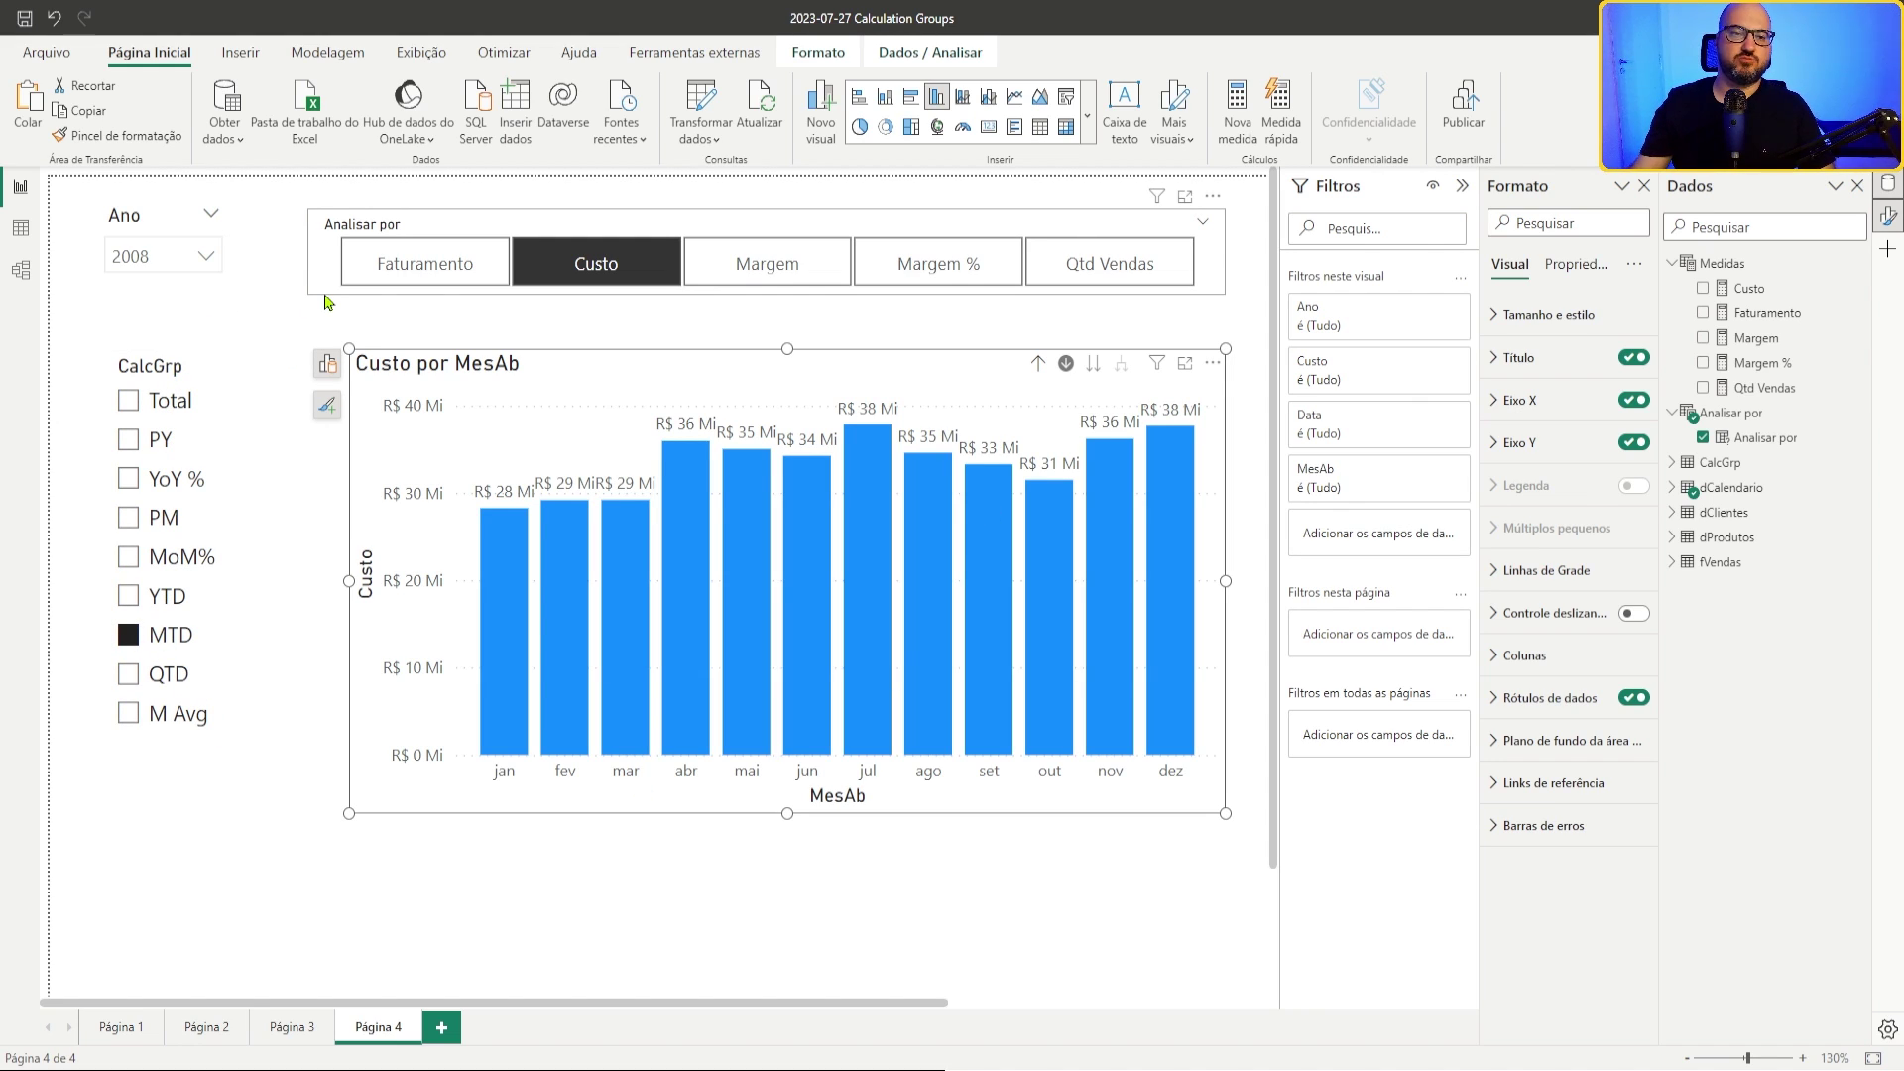
click(522, 342)
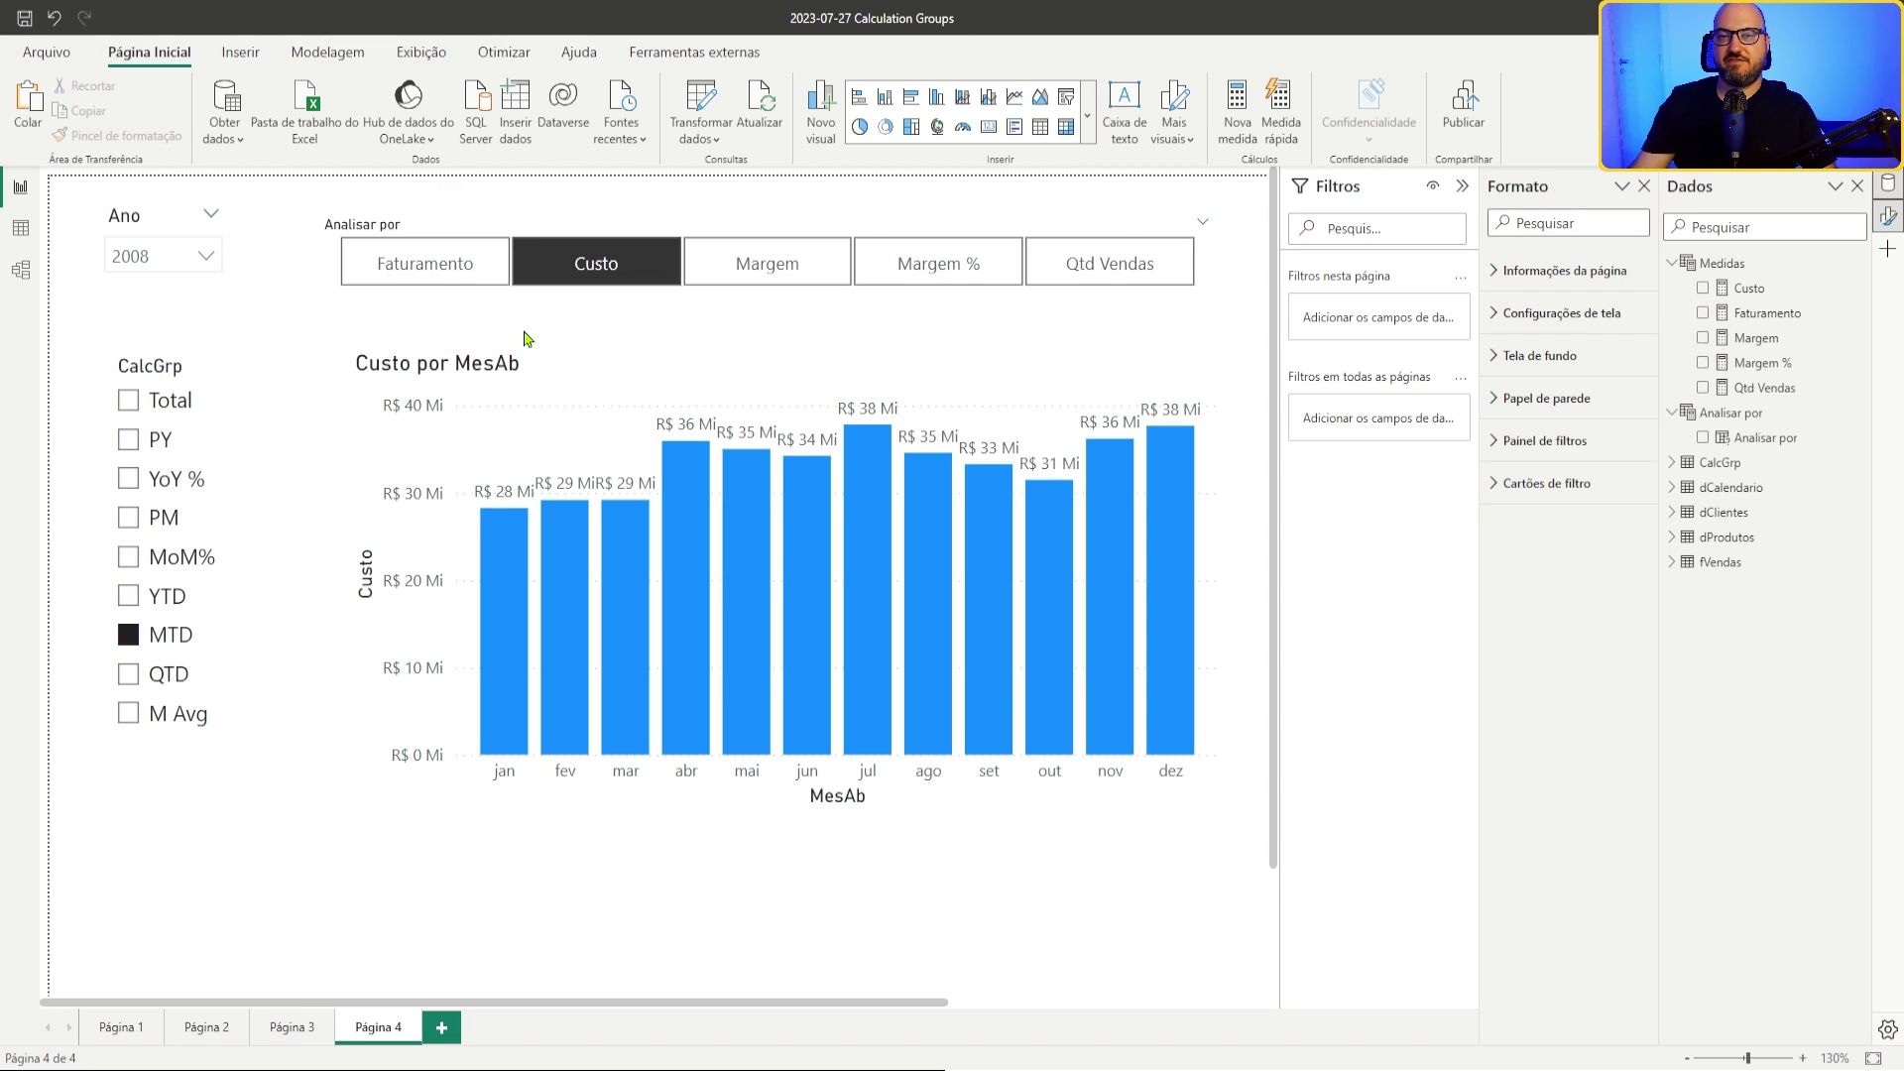
click(515, 371)
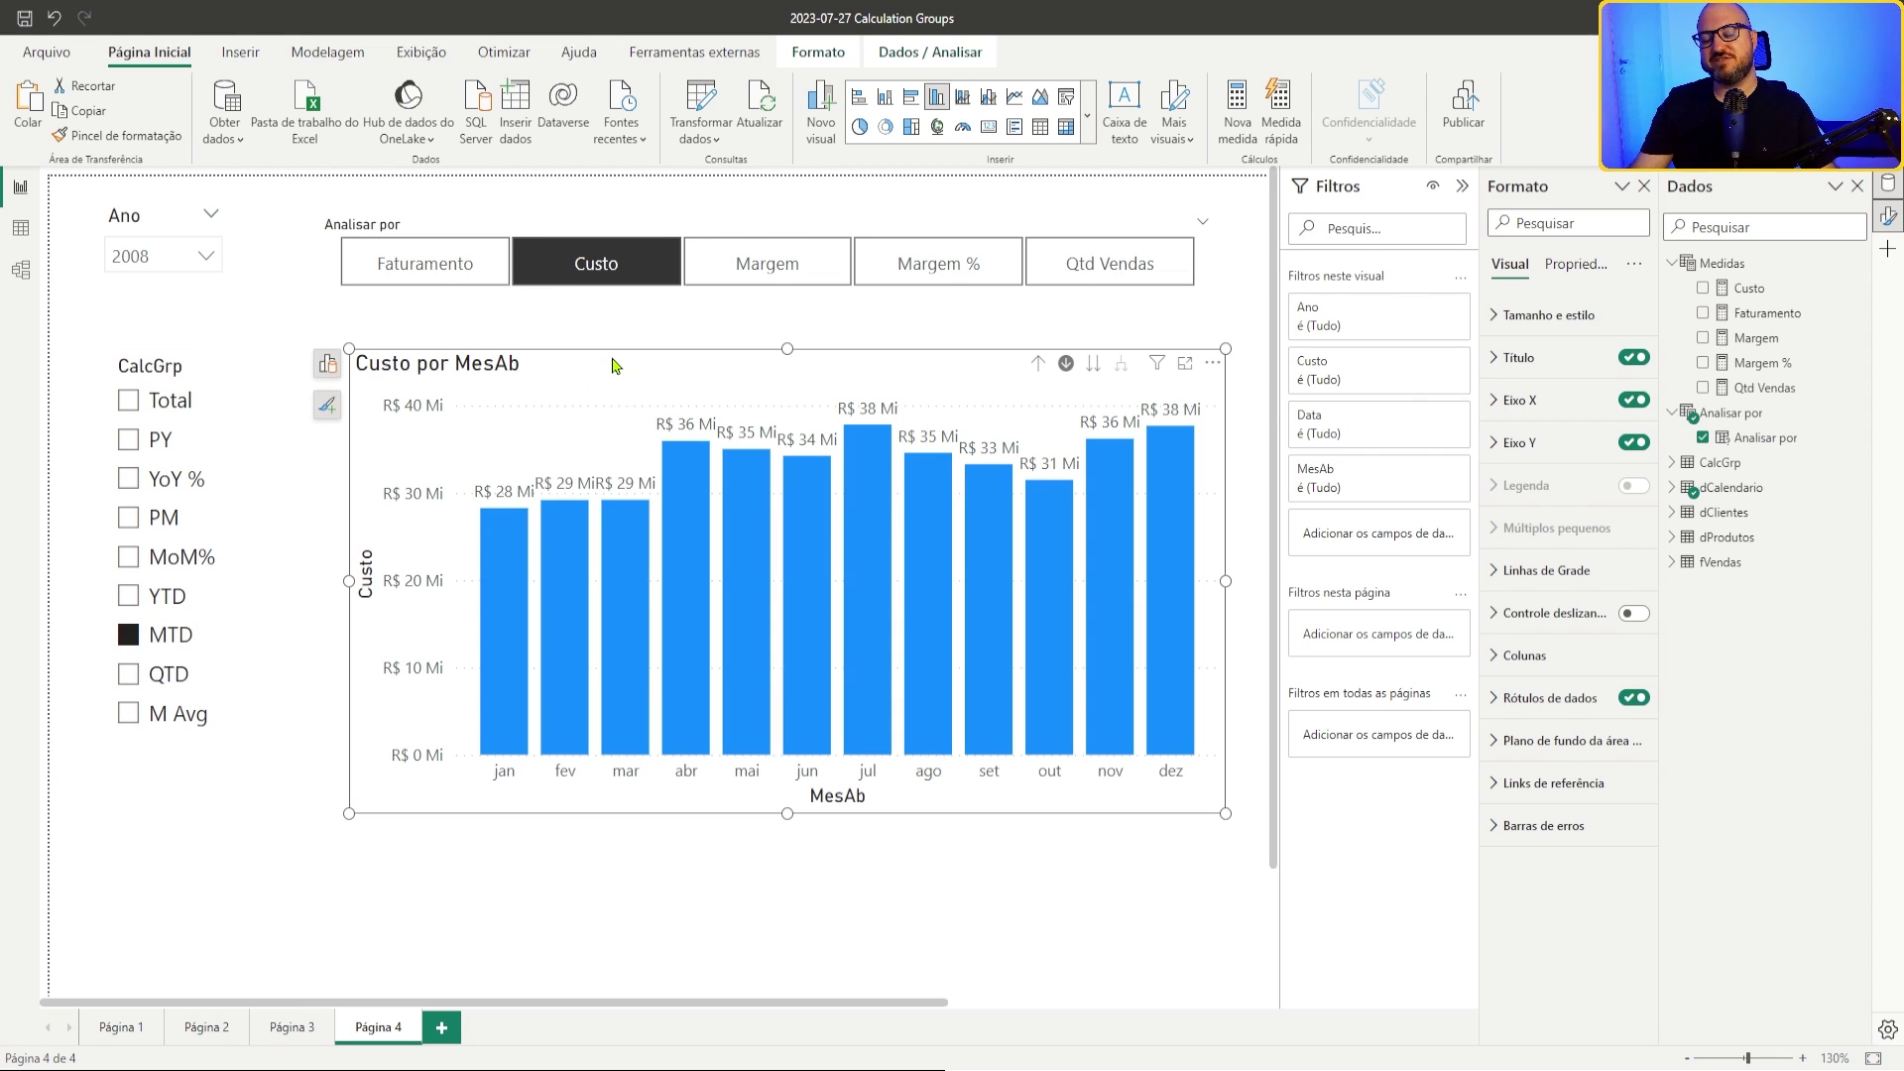
click(735, 326)
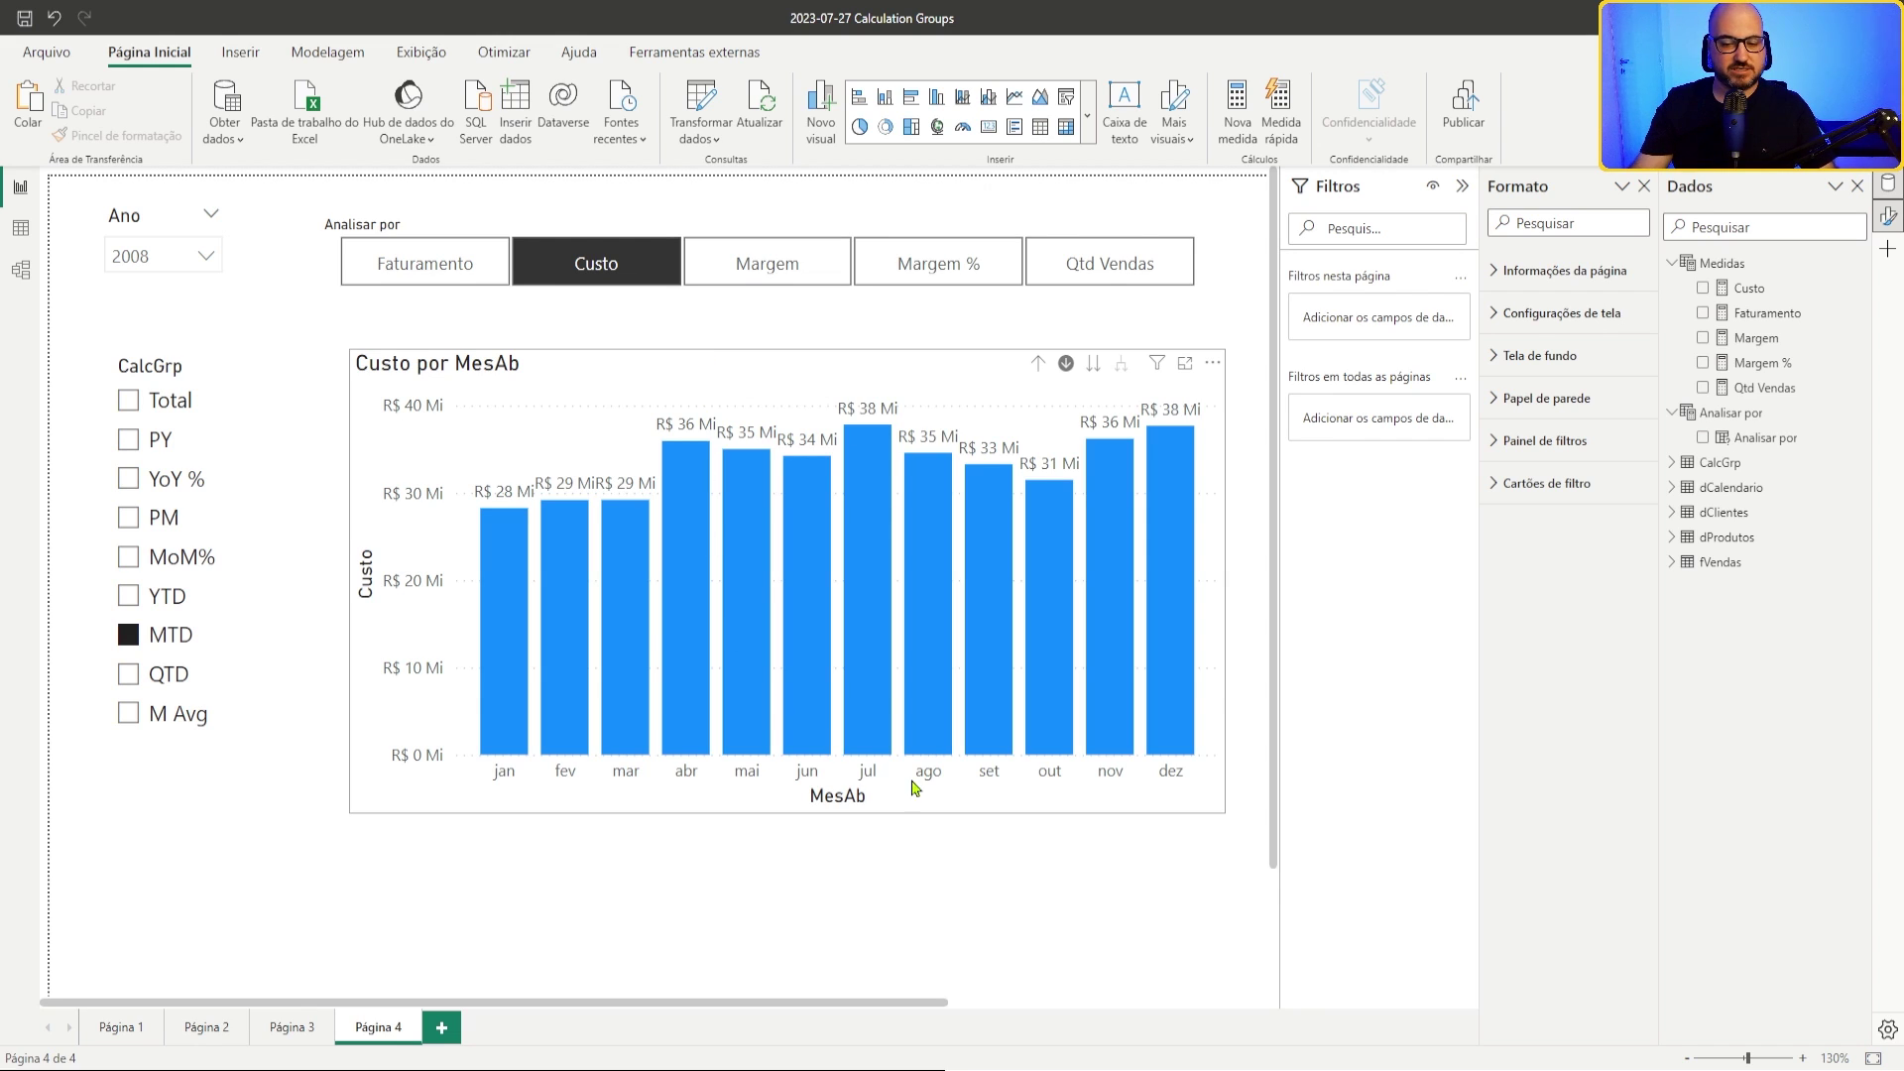
Step: Switch to Tabular Editor and create a calculation item named % GT in the CalcGrp calculation group
key(alt+Tab)
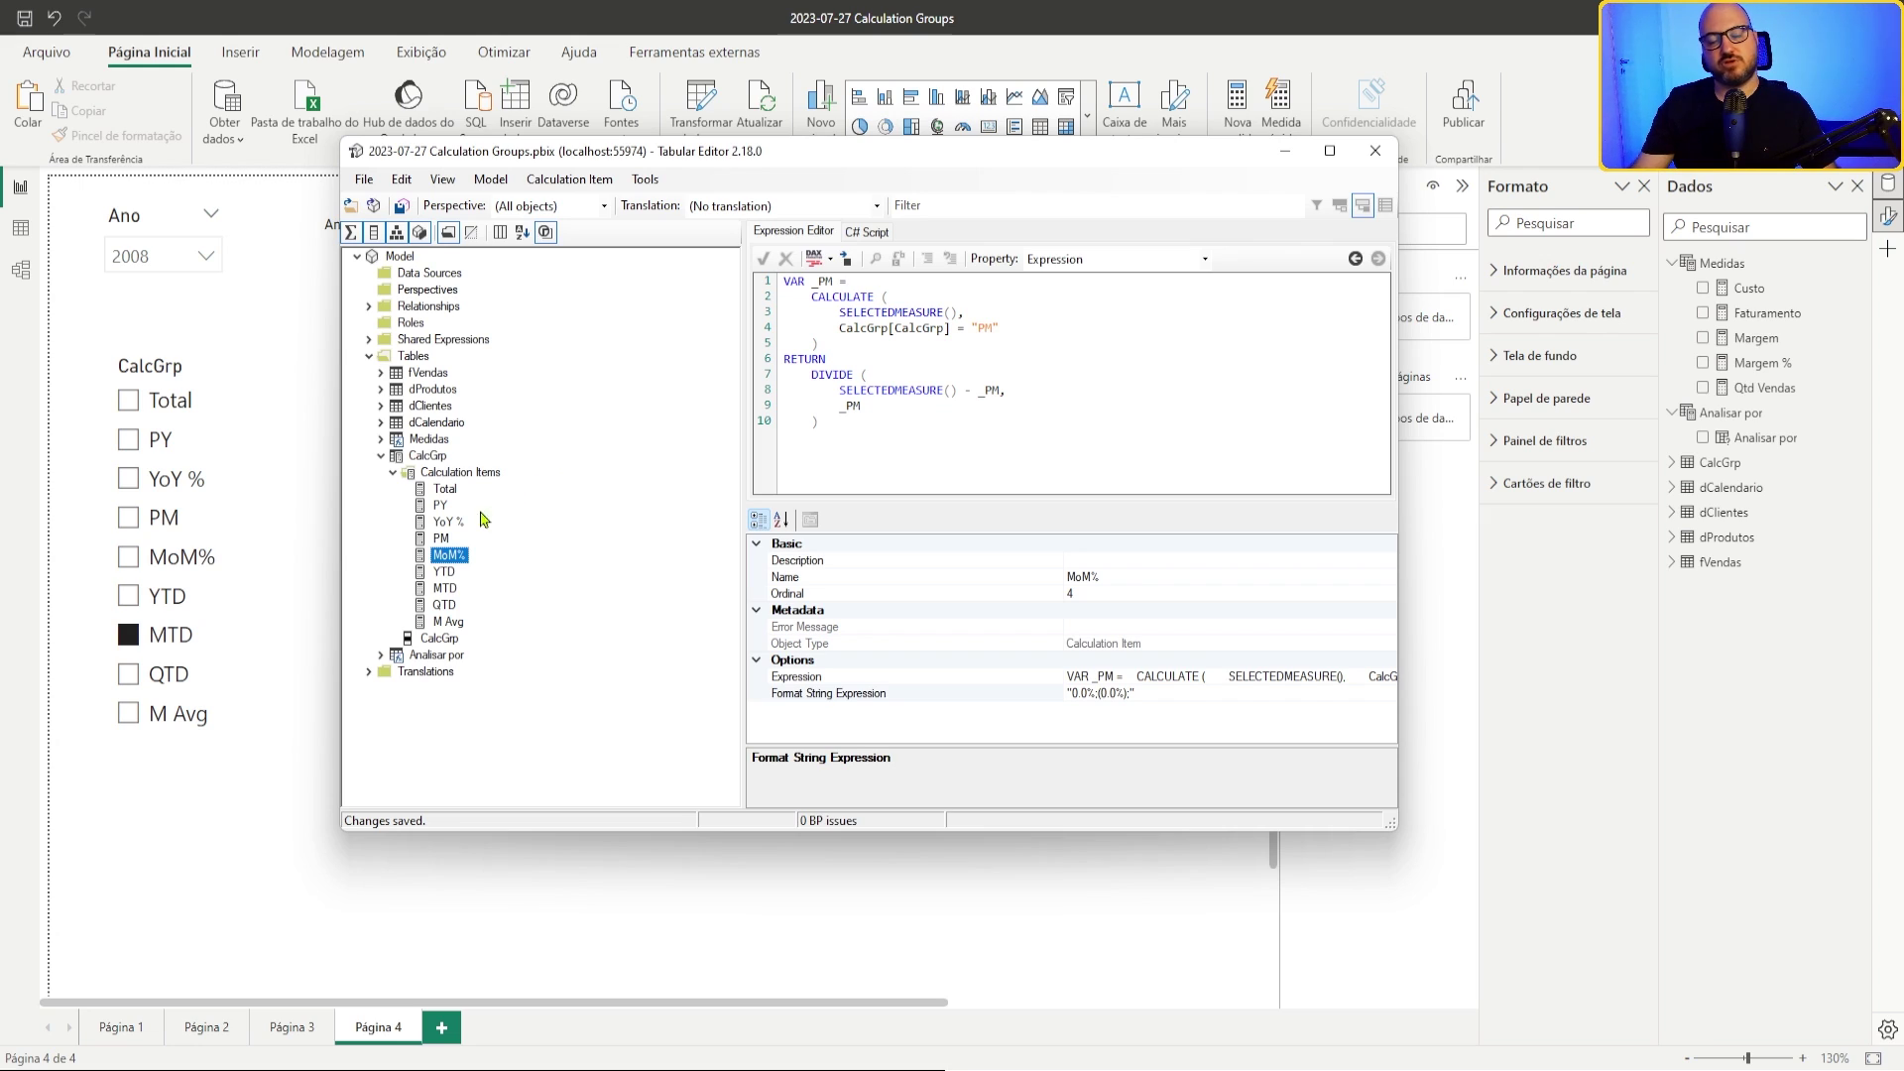
click(435, 457)
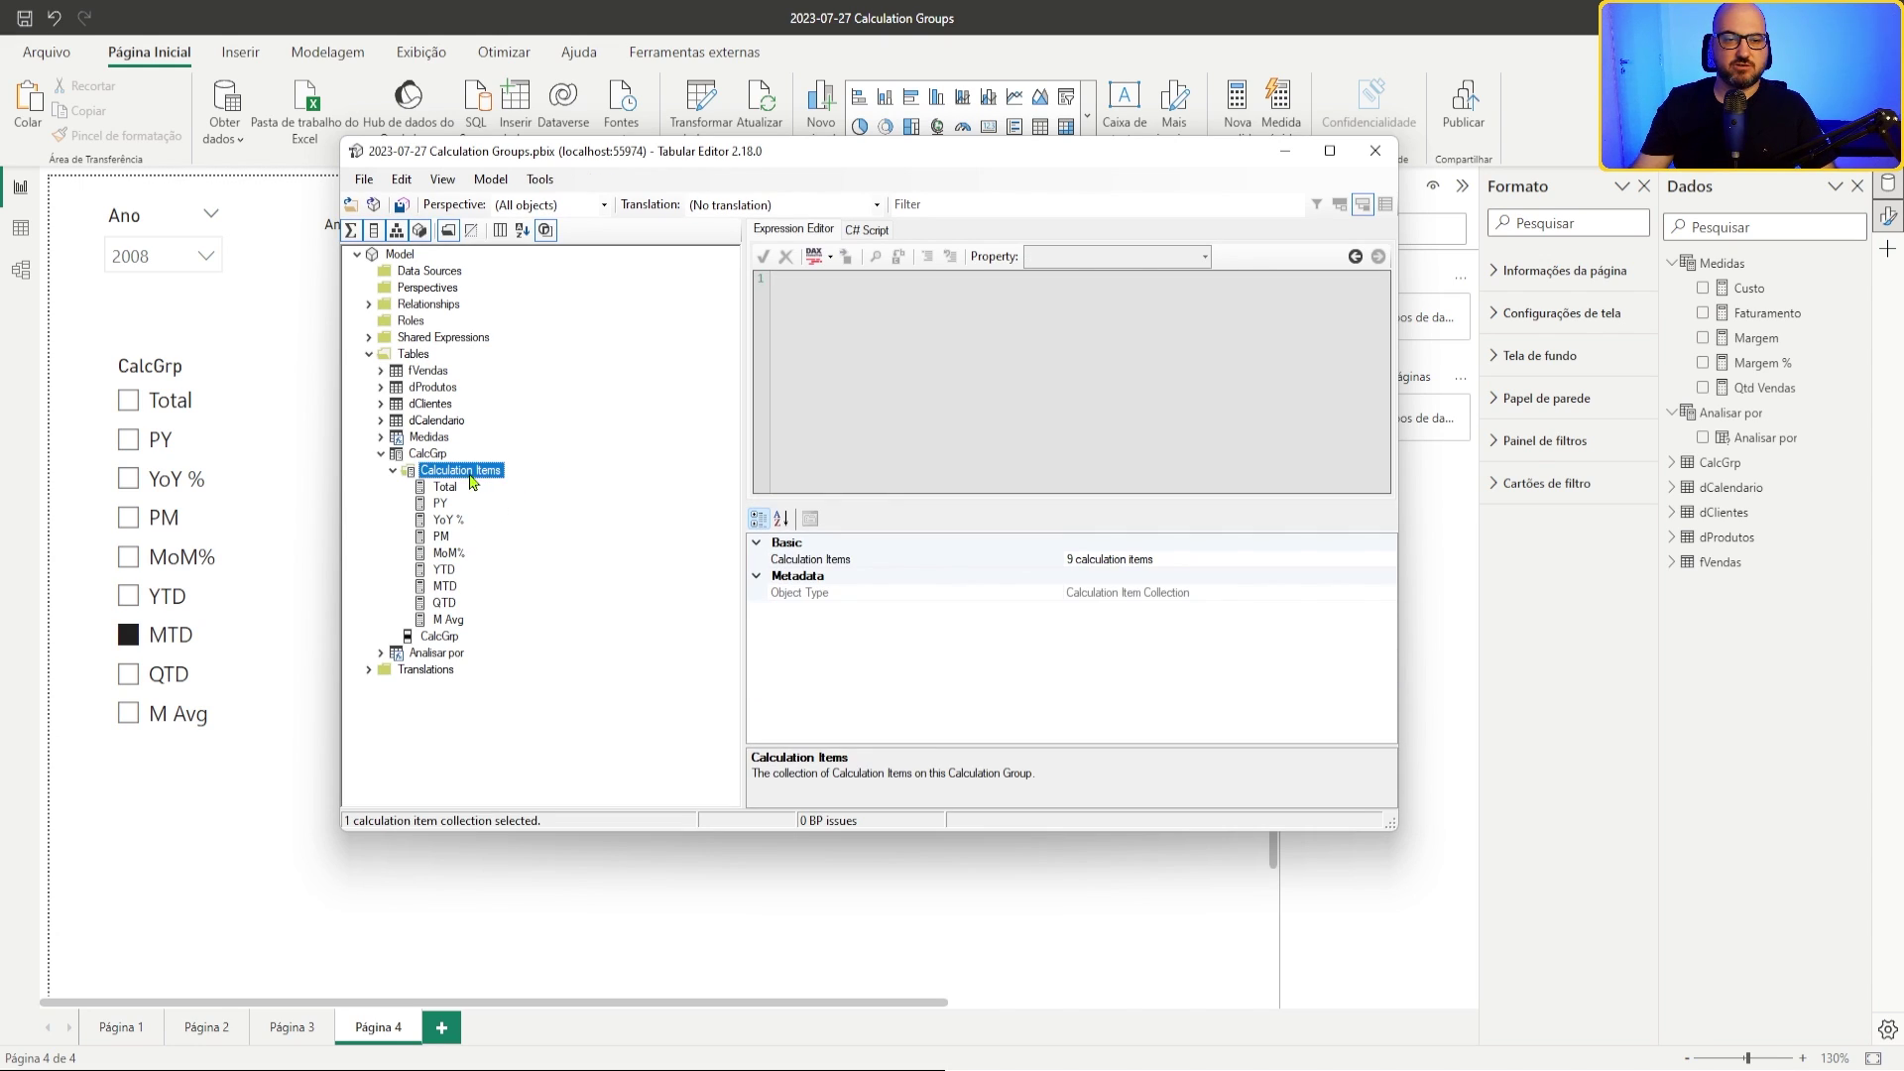
right_click(435, 459)
mouse_move(595, 467)
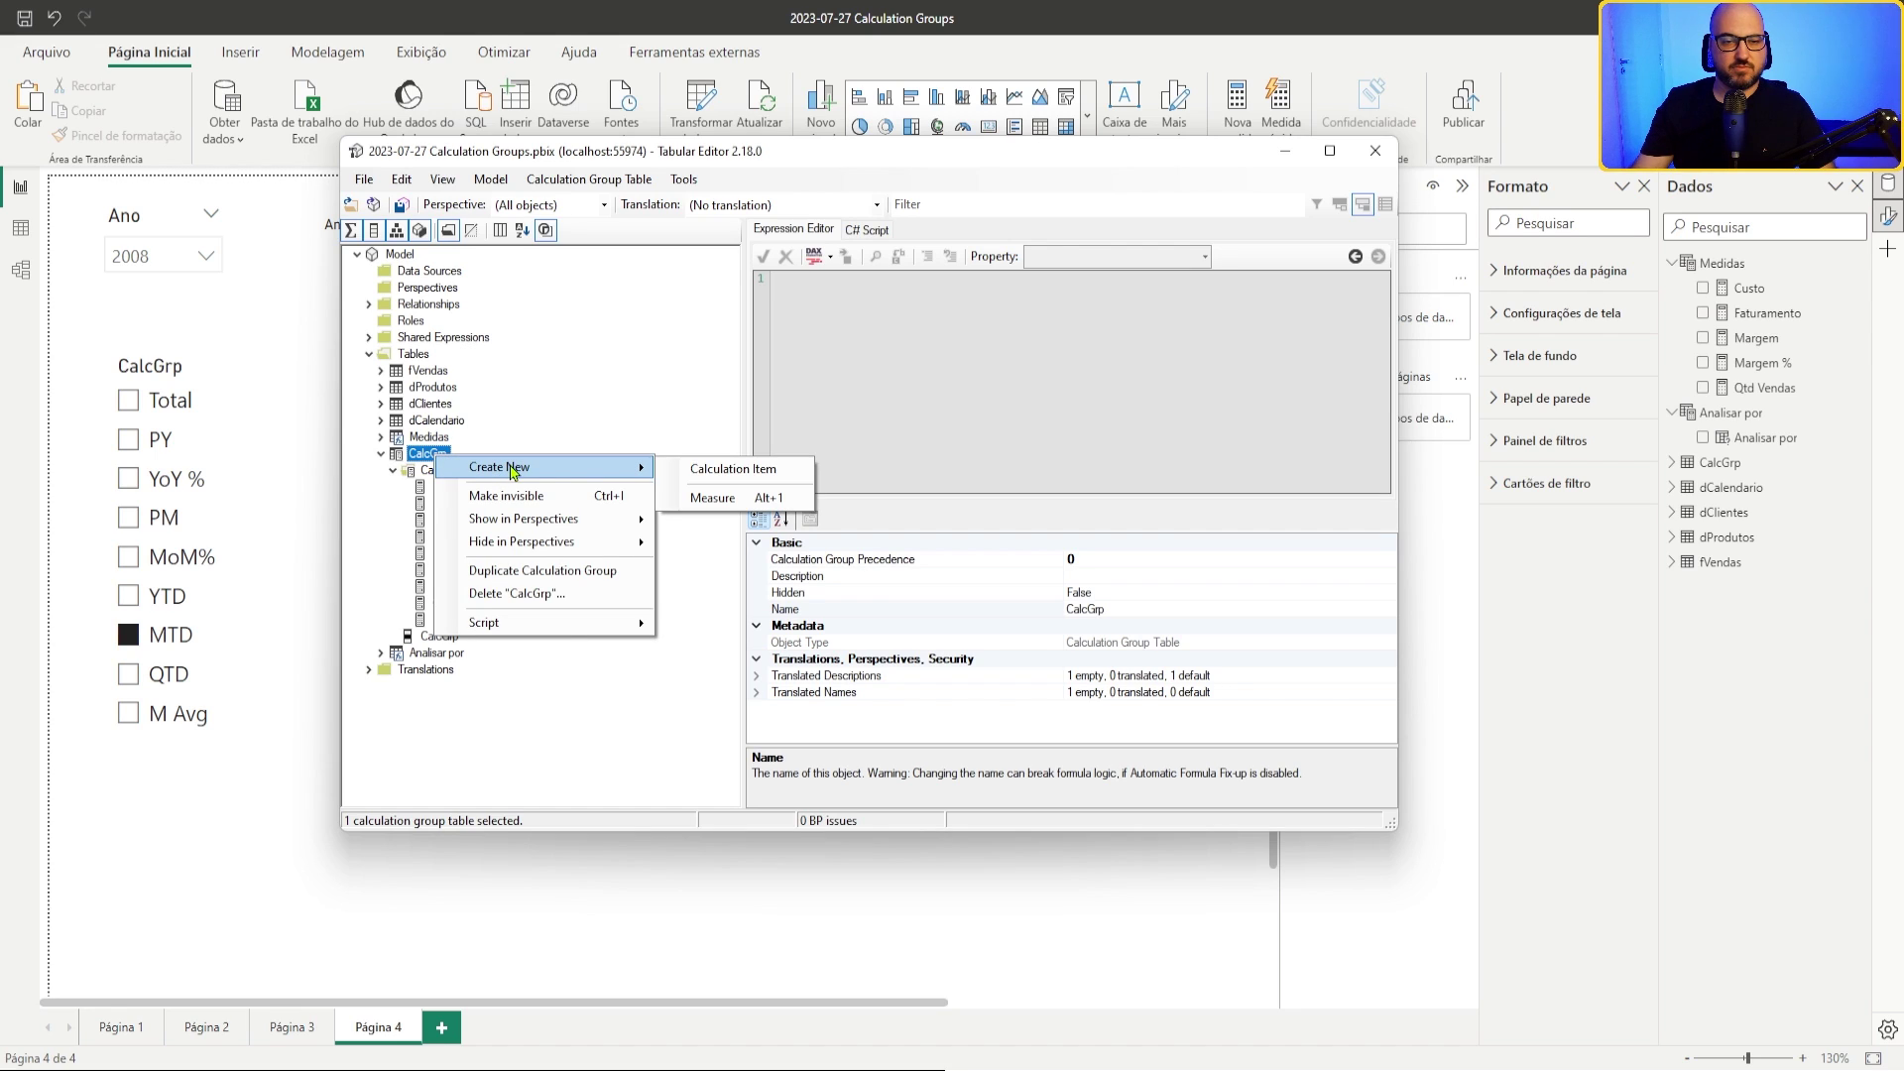
click(734, 469)
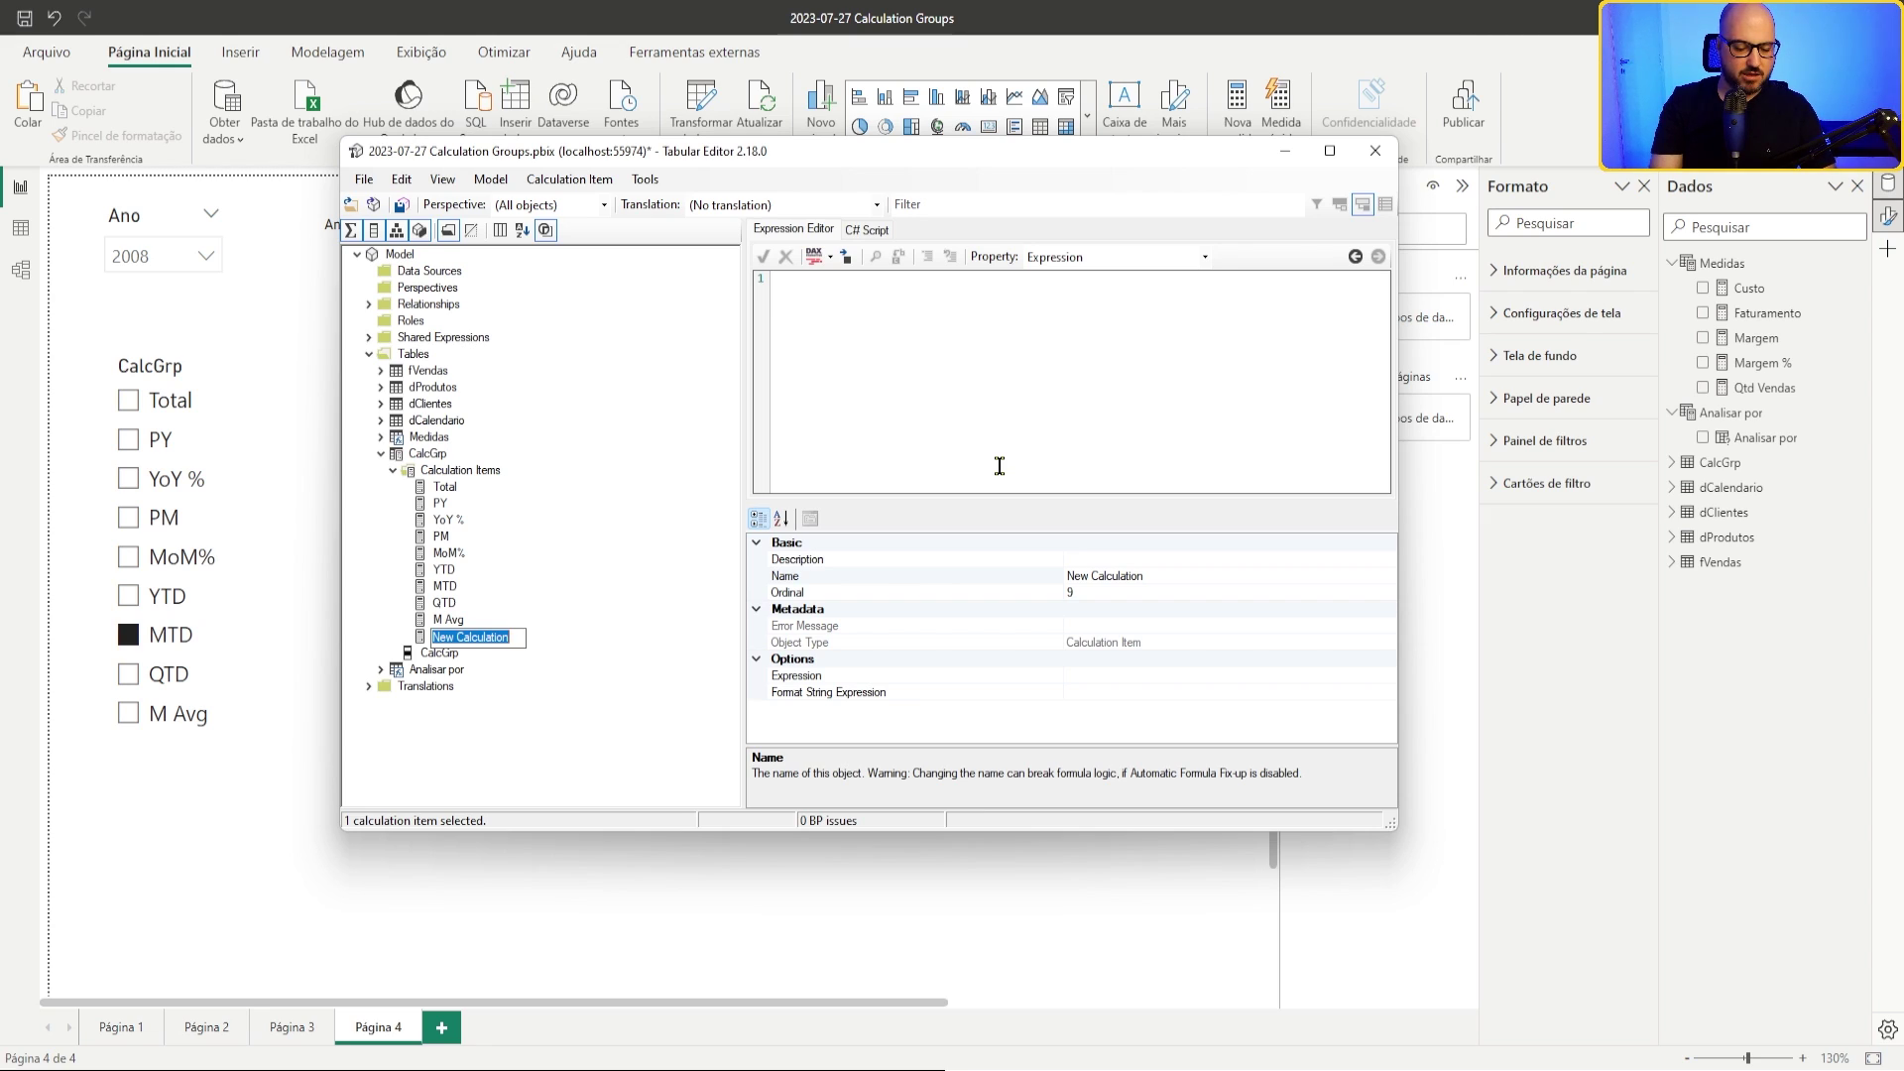
text(% GT)
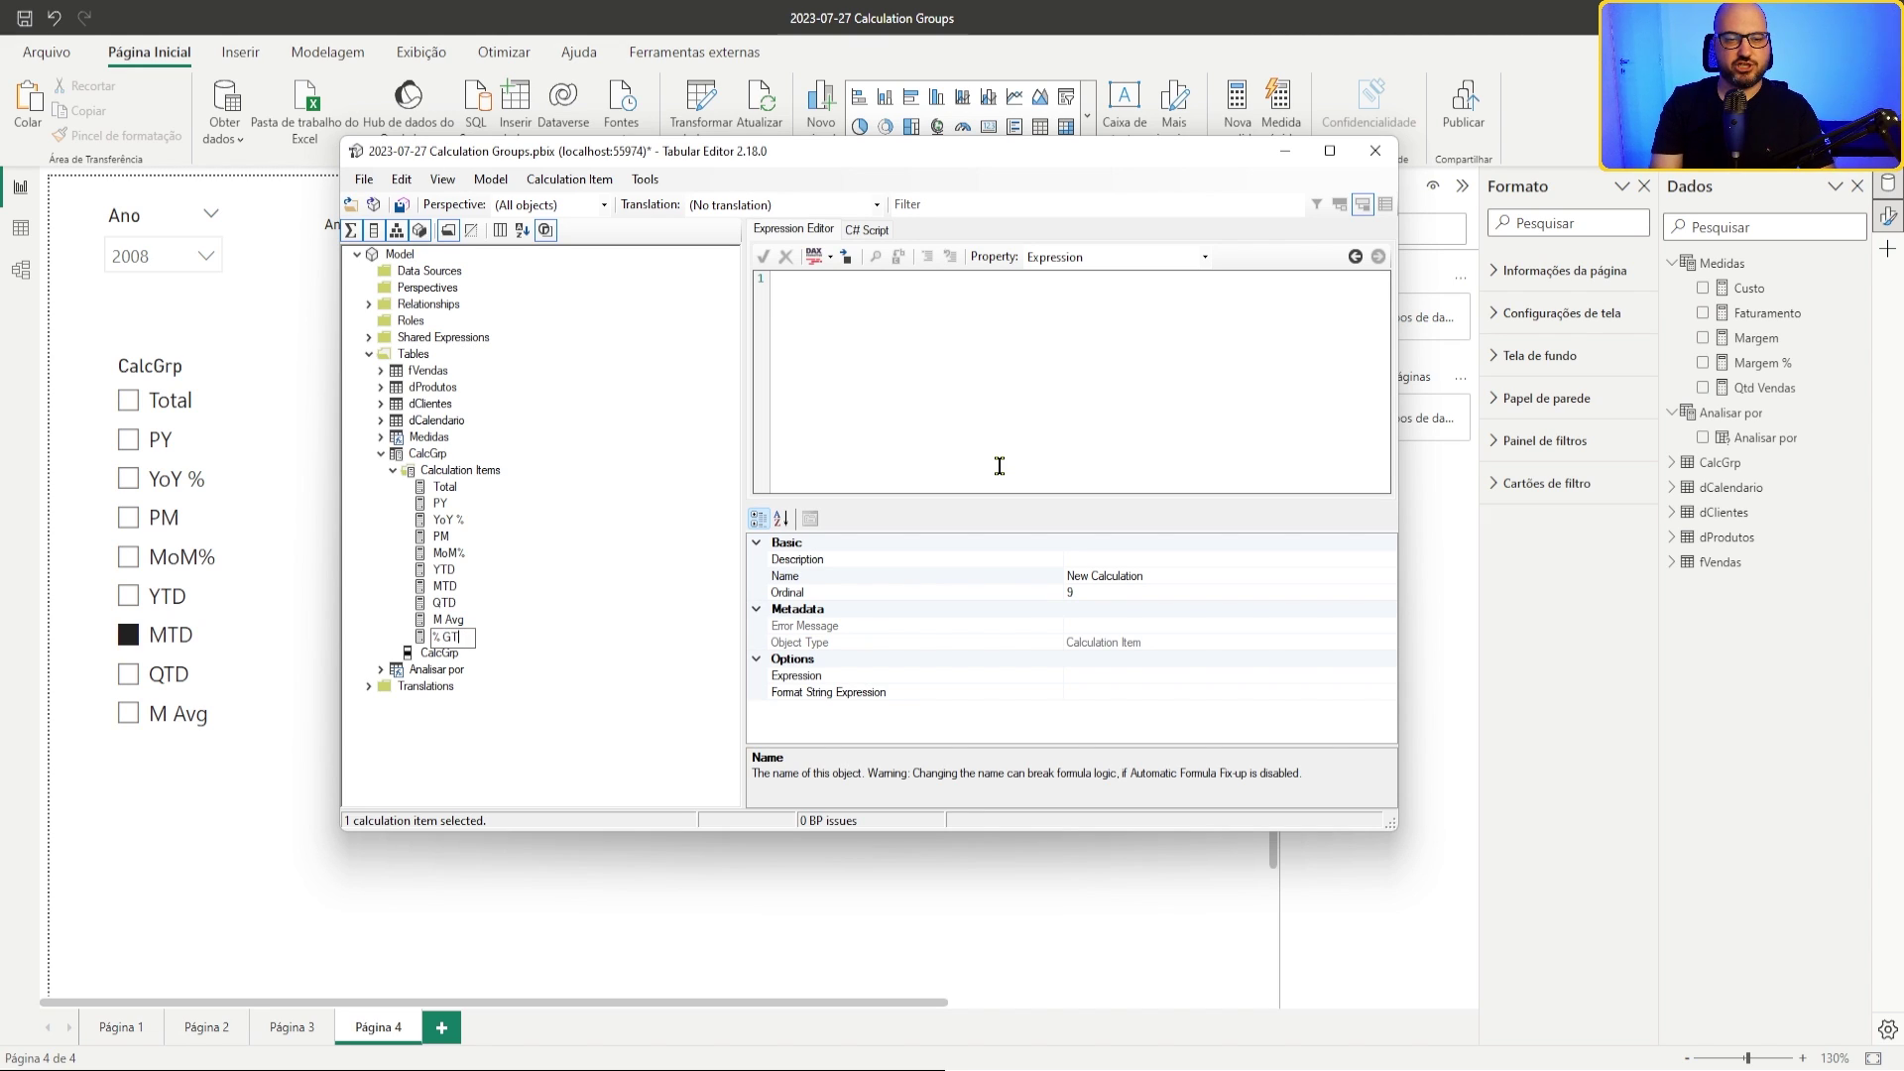
key(Return)
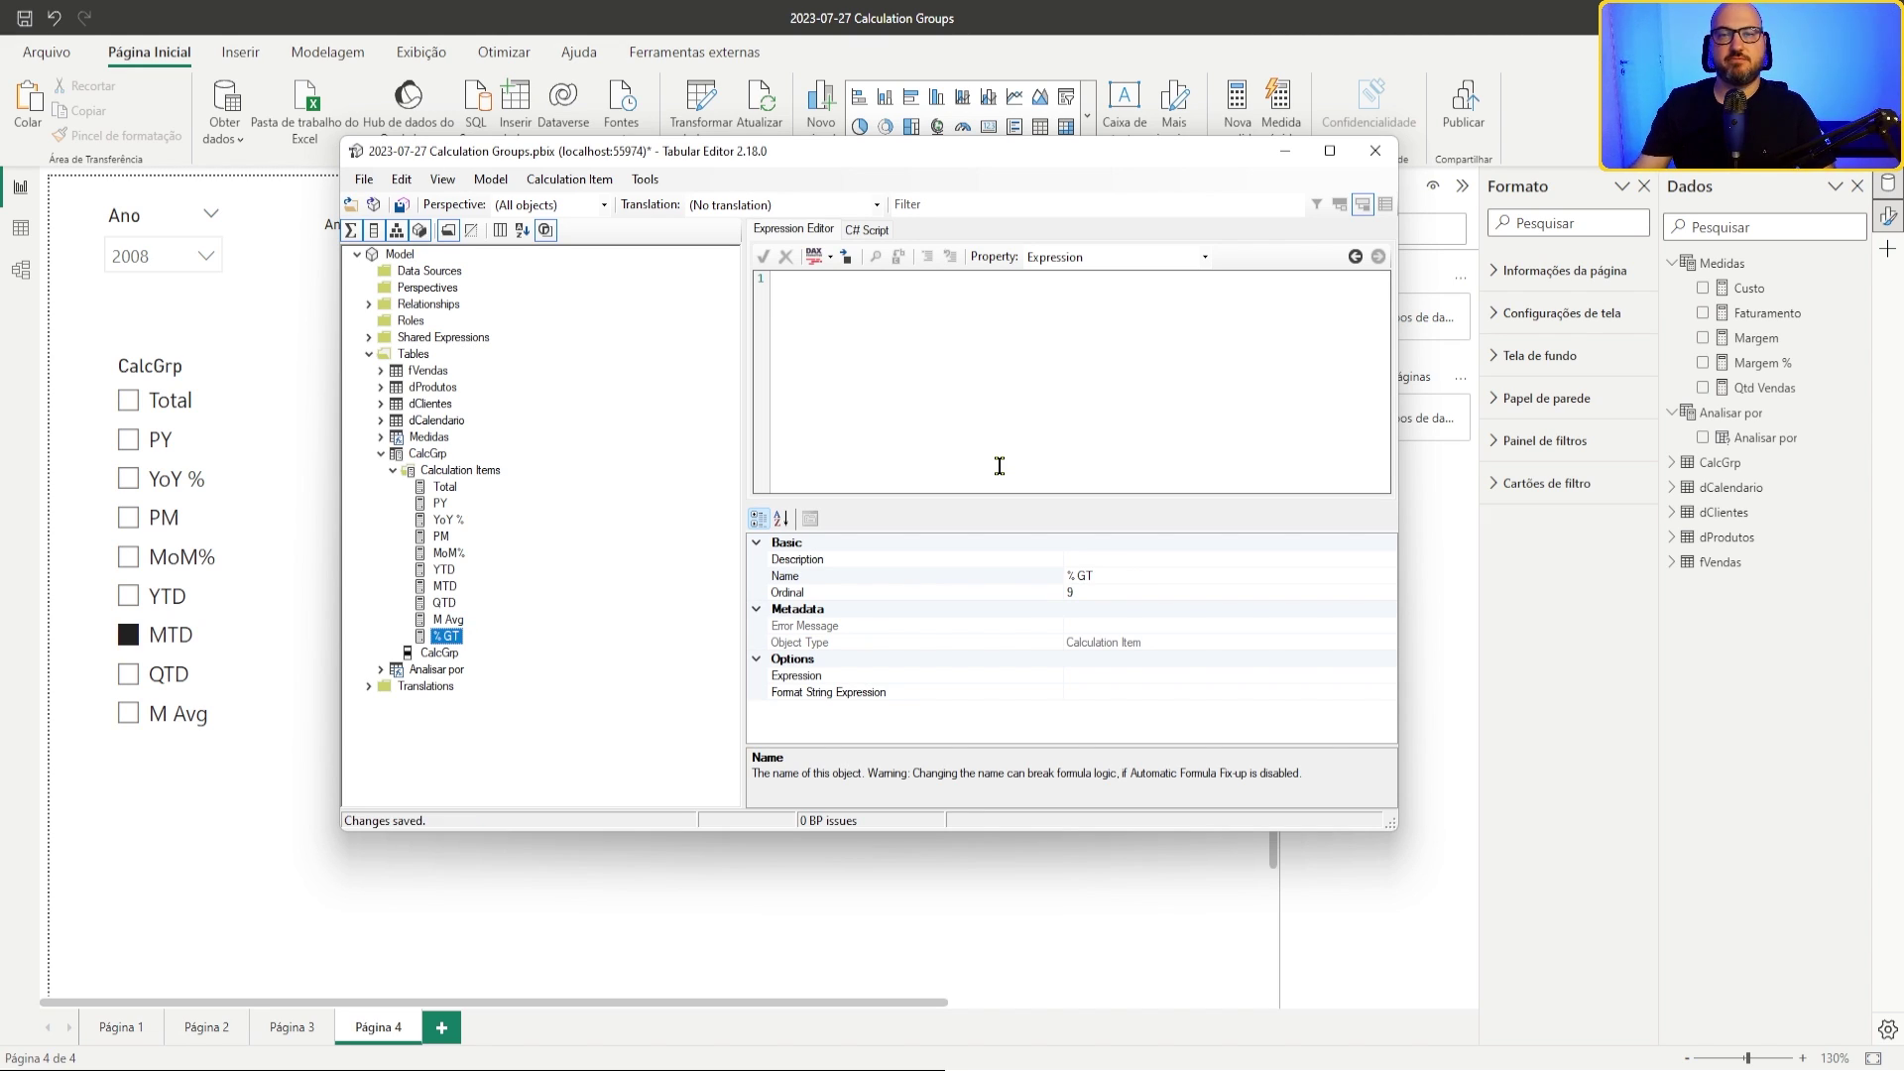
Step: Define a _Total variable in the % GT expression as CALCULATE ( SELECTEDMEASURE(), ALLSELECTED() ), indented under the VAR line
click(999, 380)
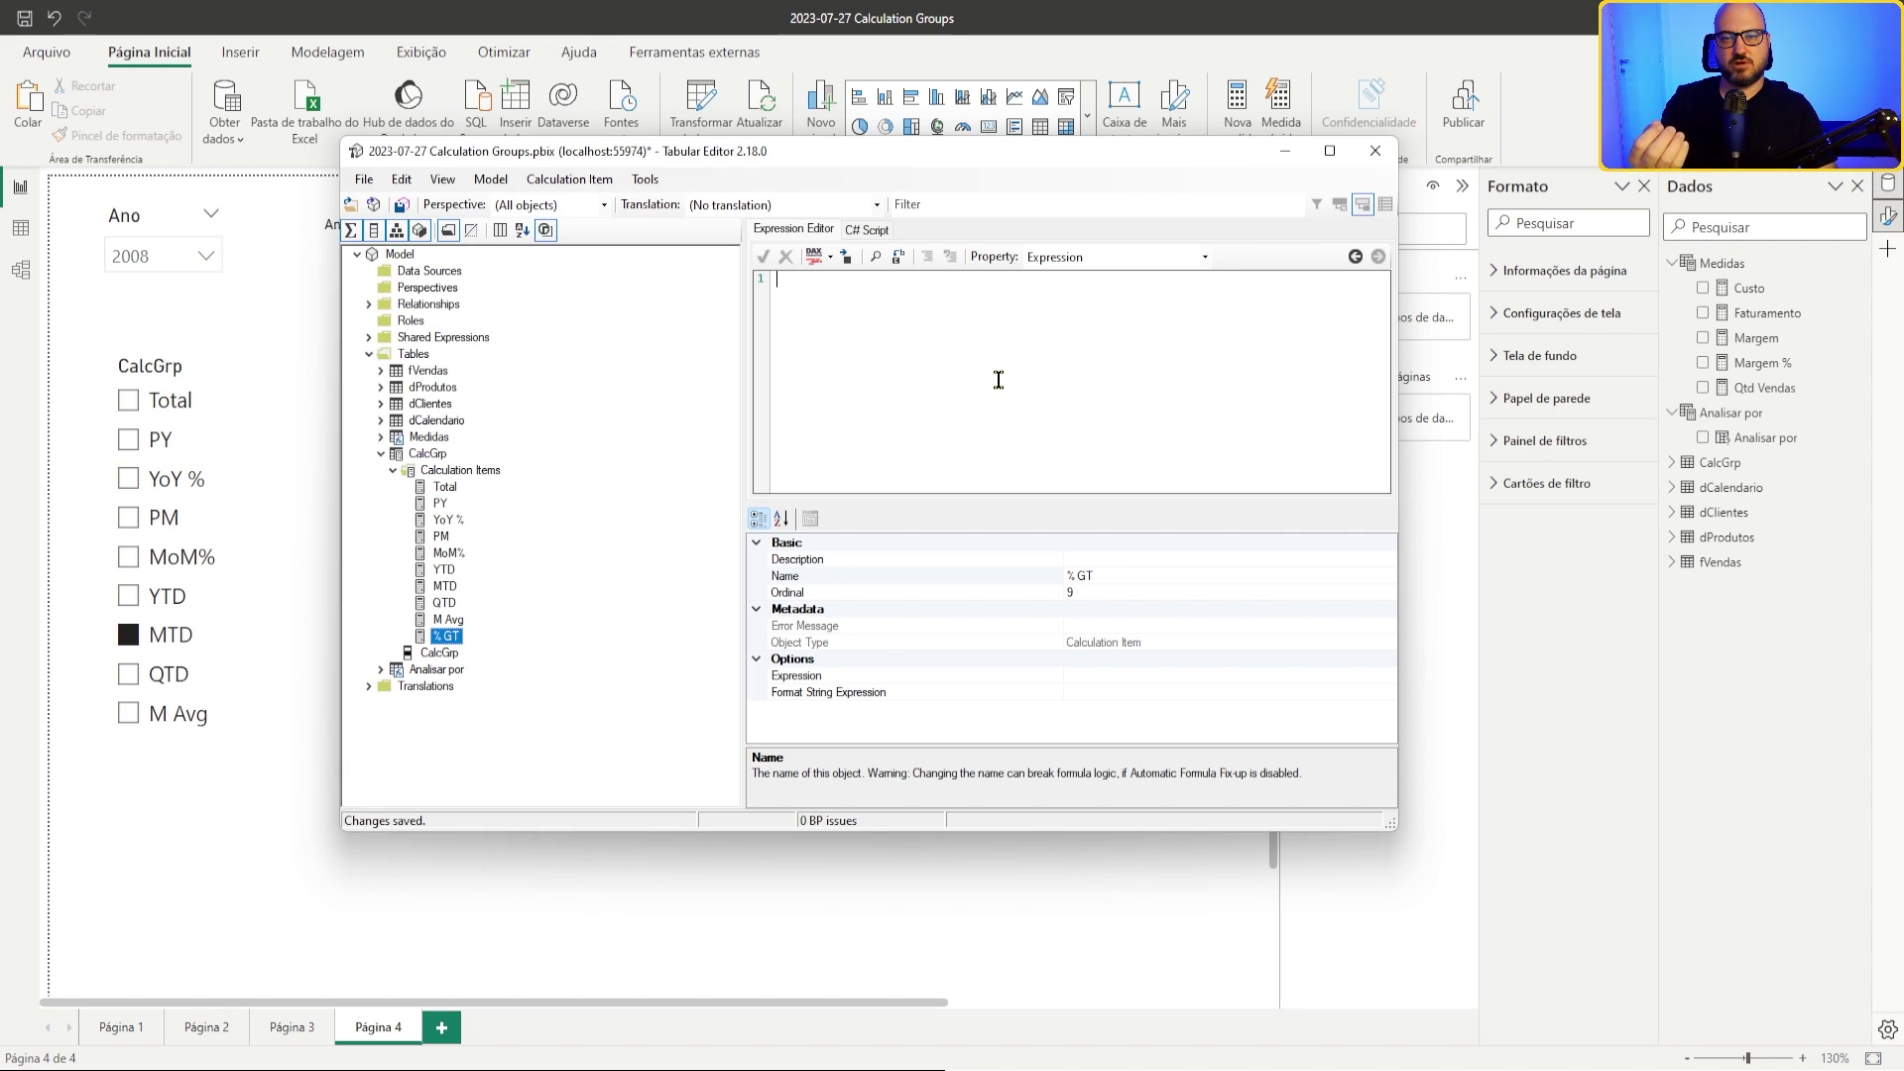
text(VAR _Total = CALCULATE)
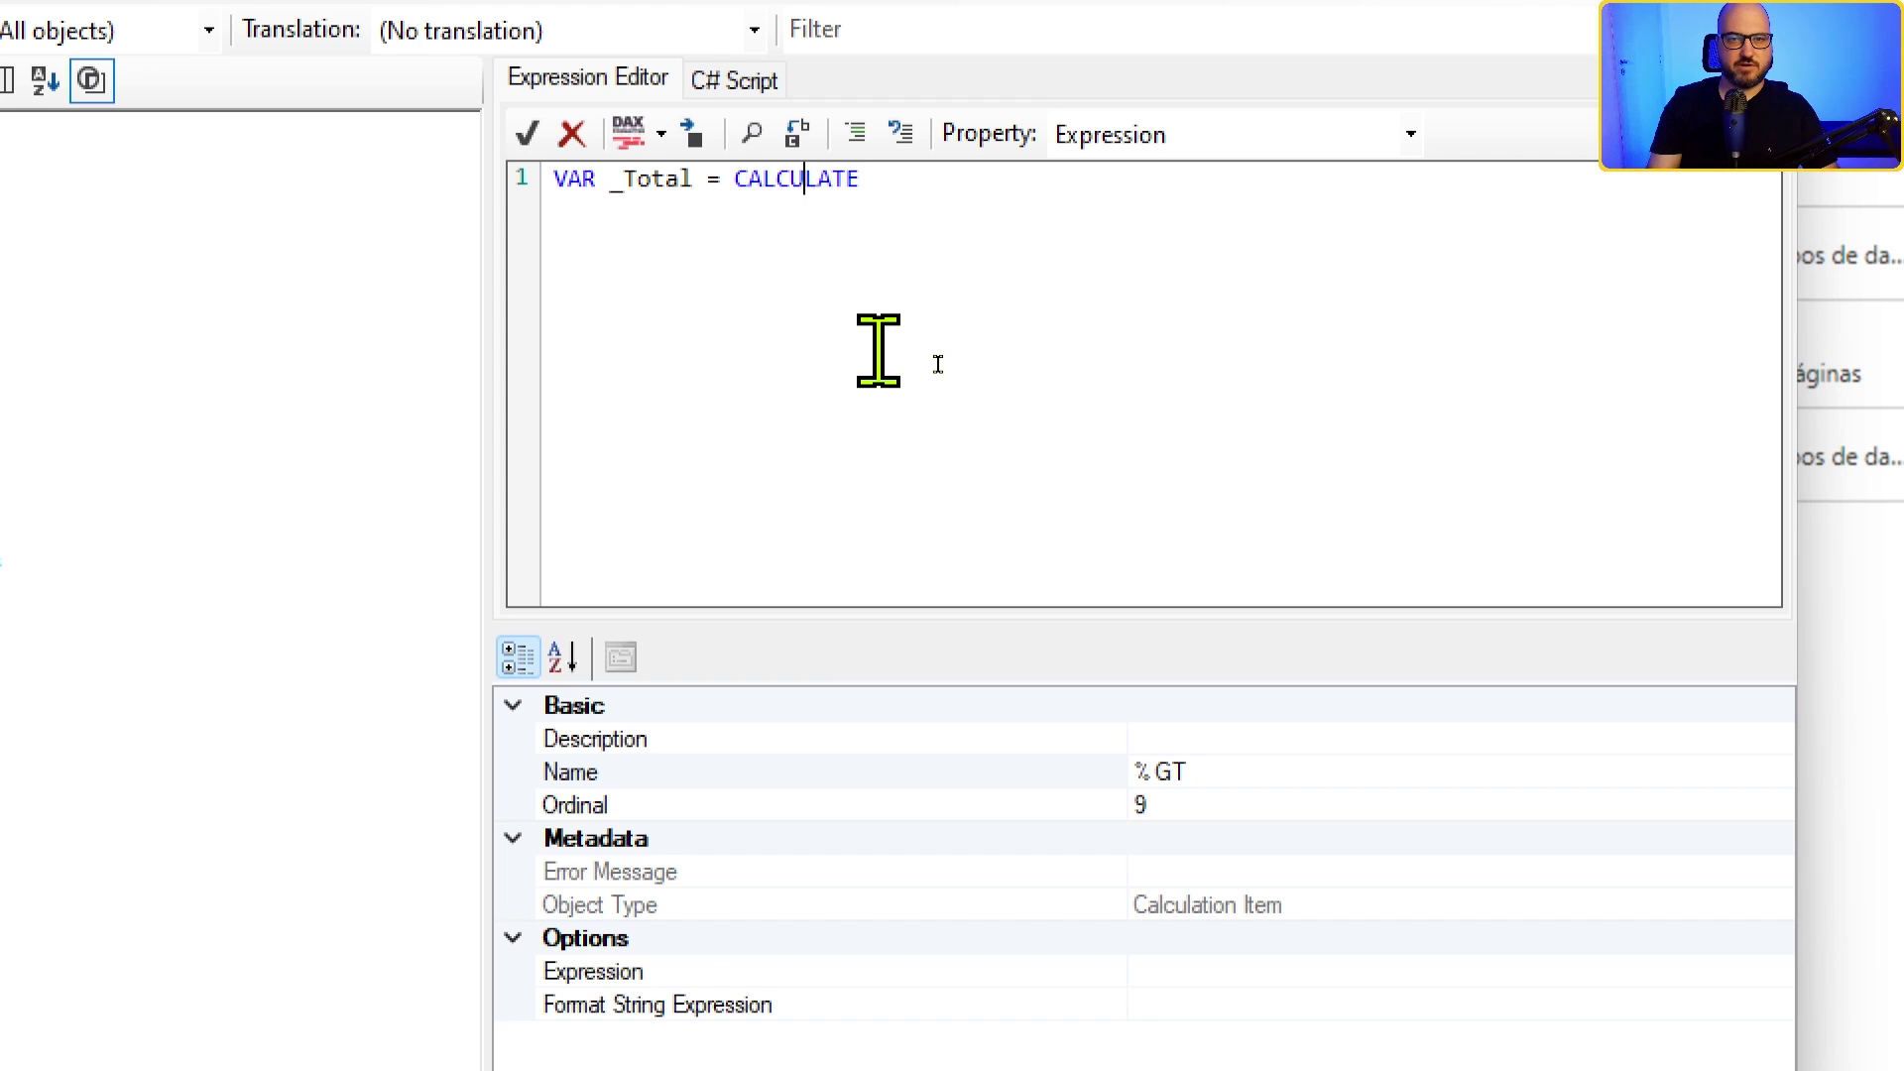
key(Return)
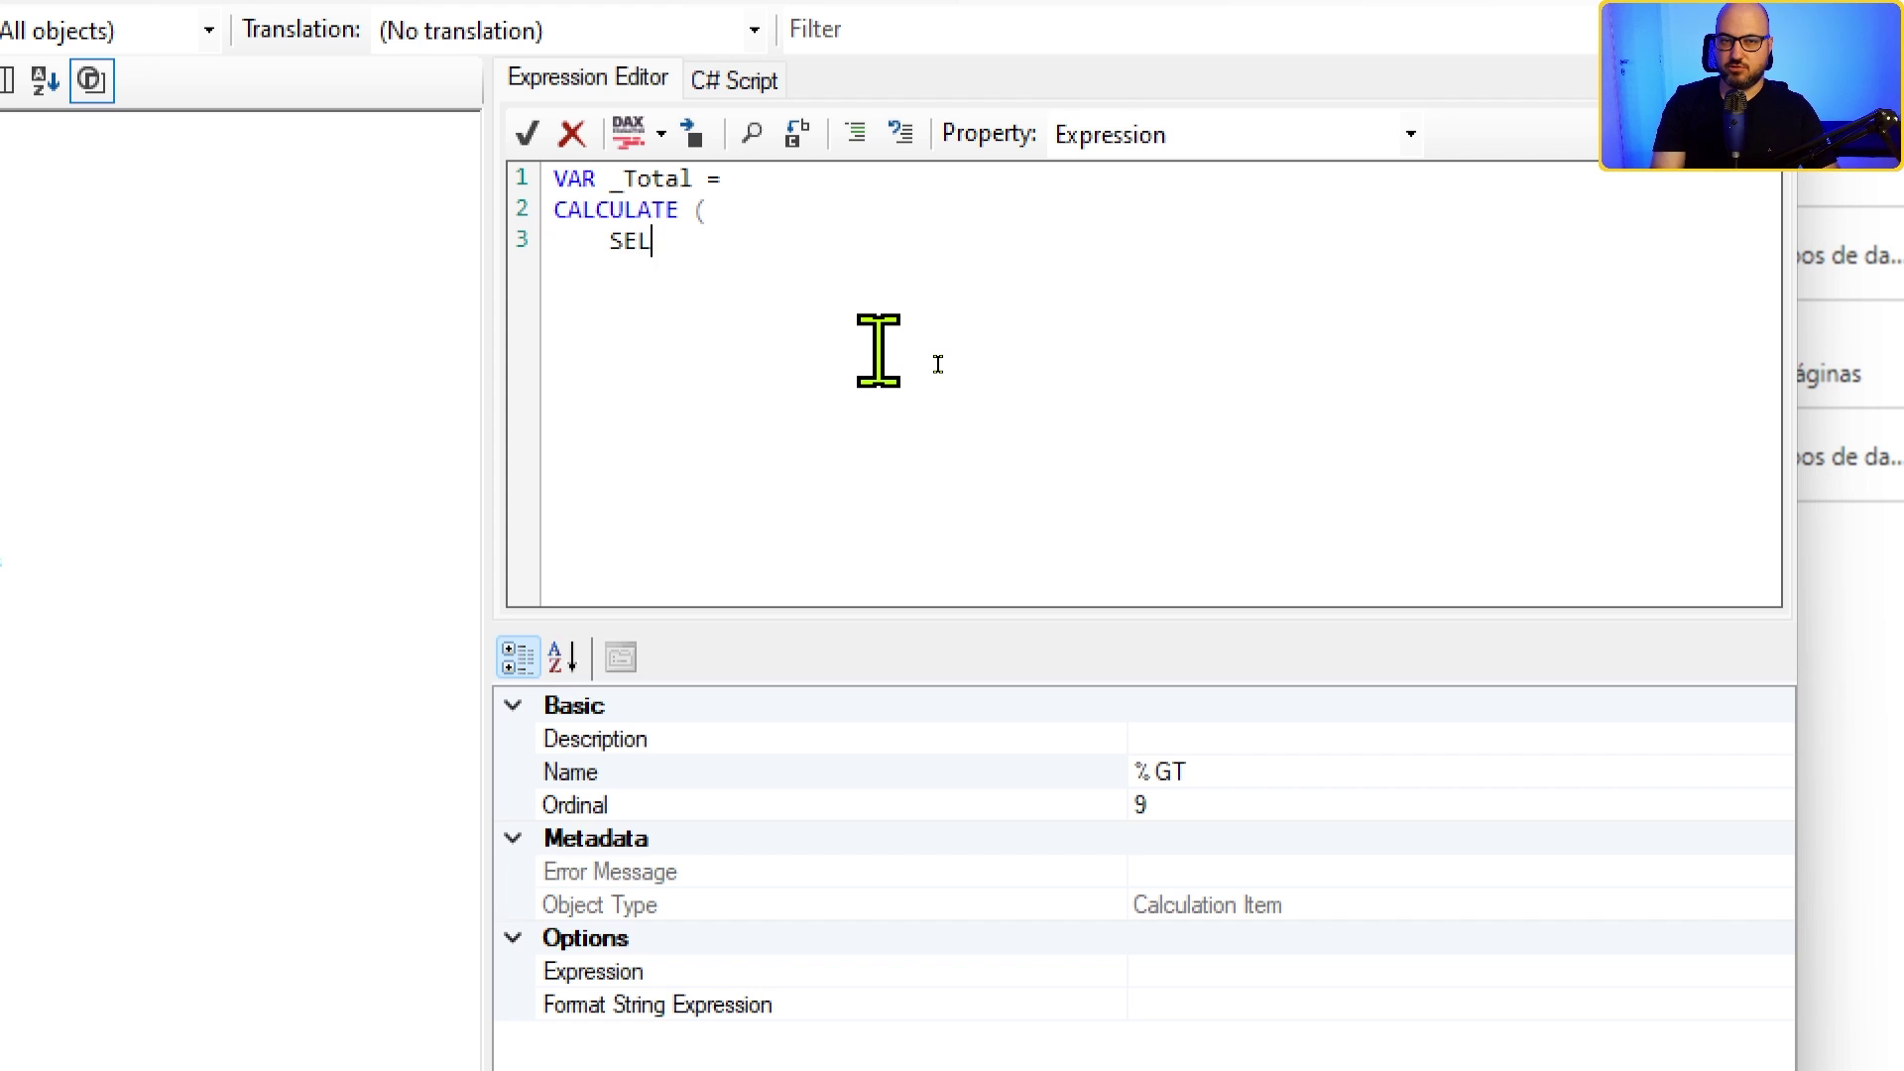
text(ME)
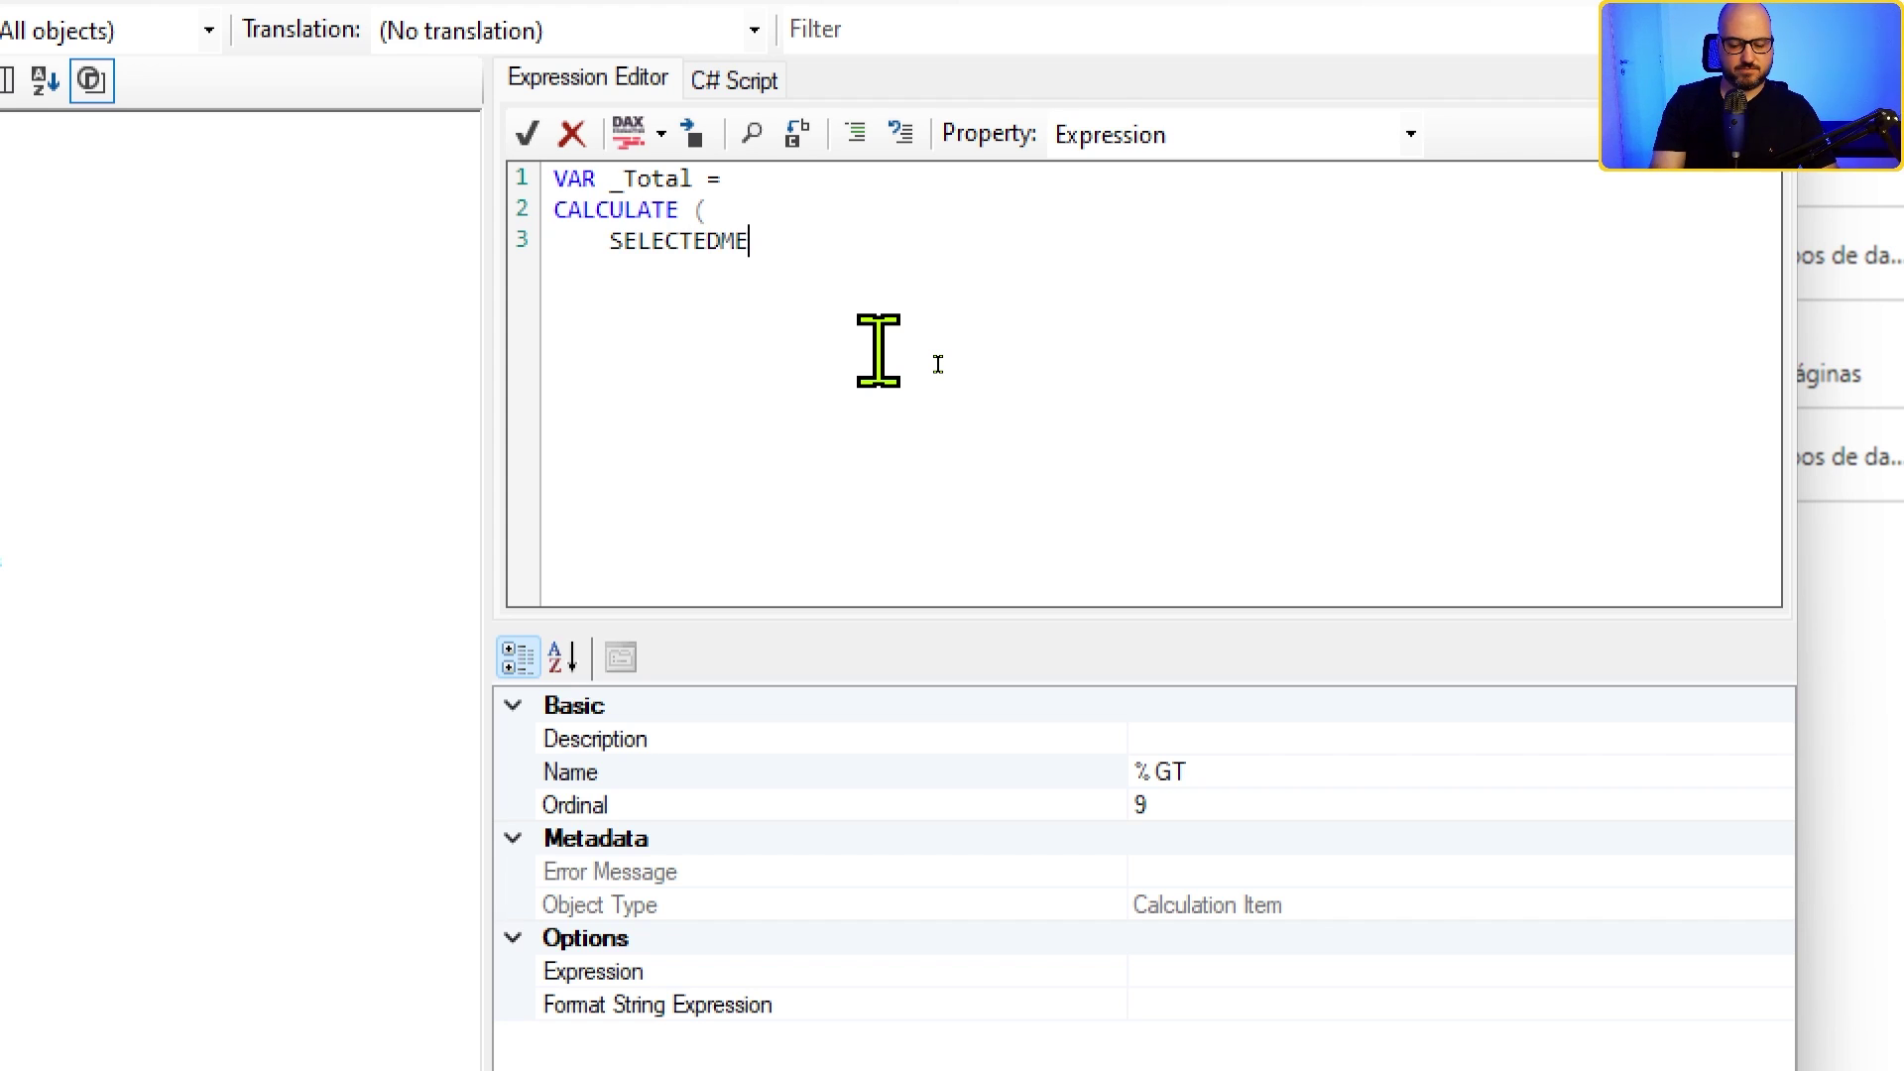
text(ASURE(),)
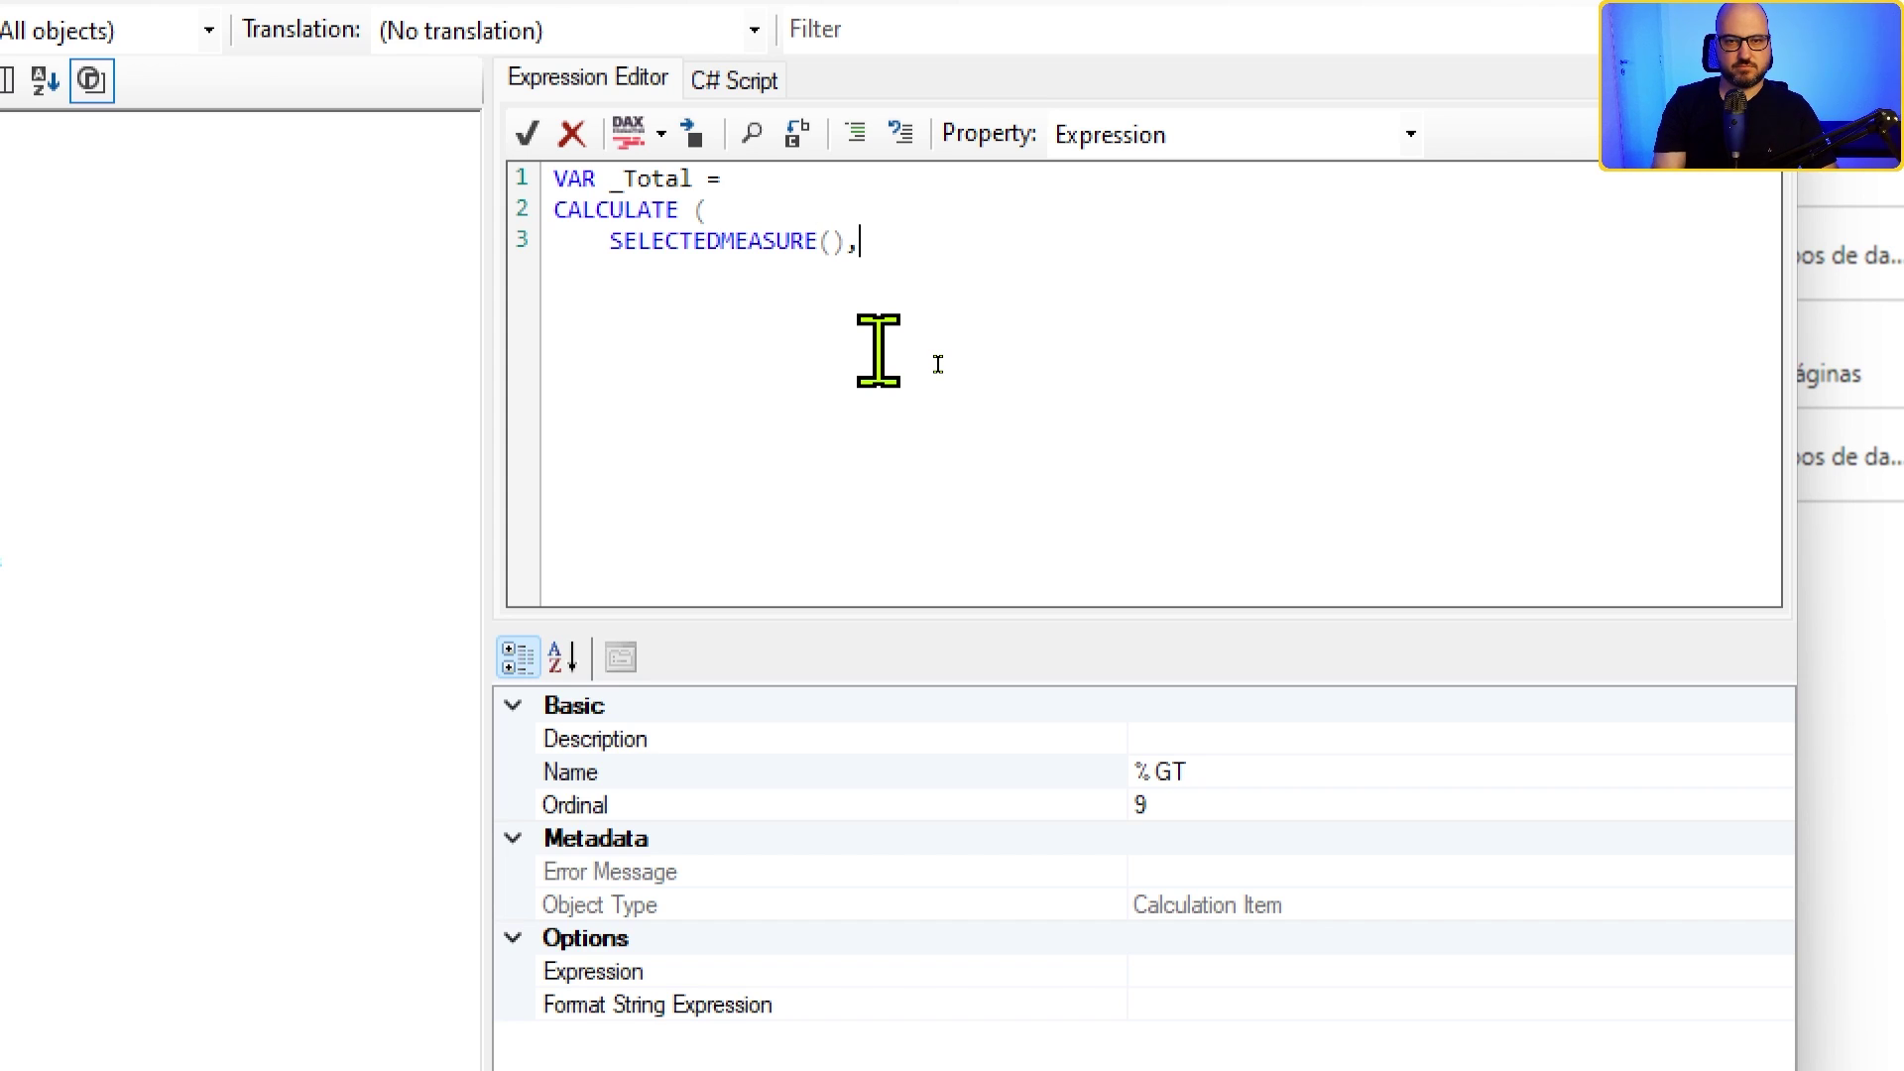
text(     ALLS)
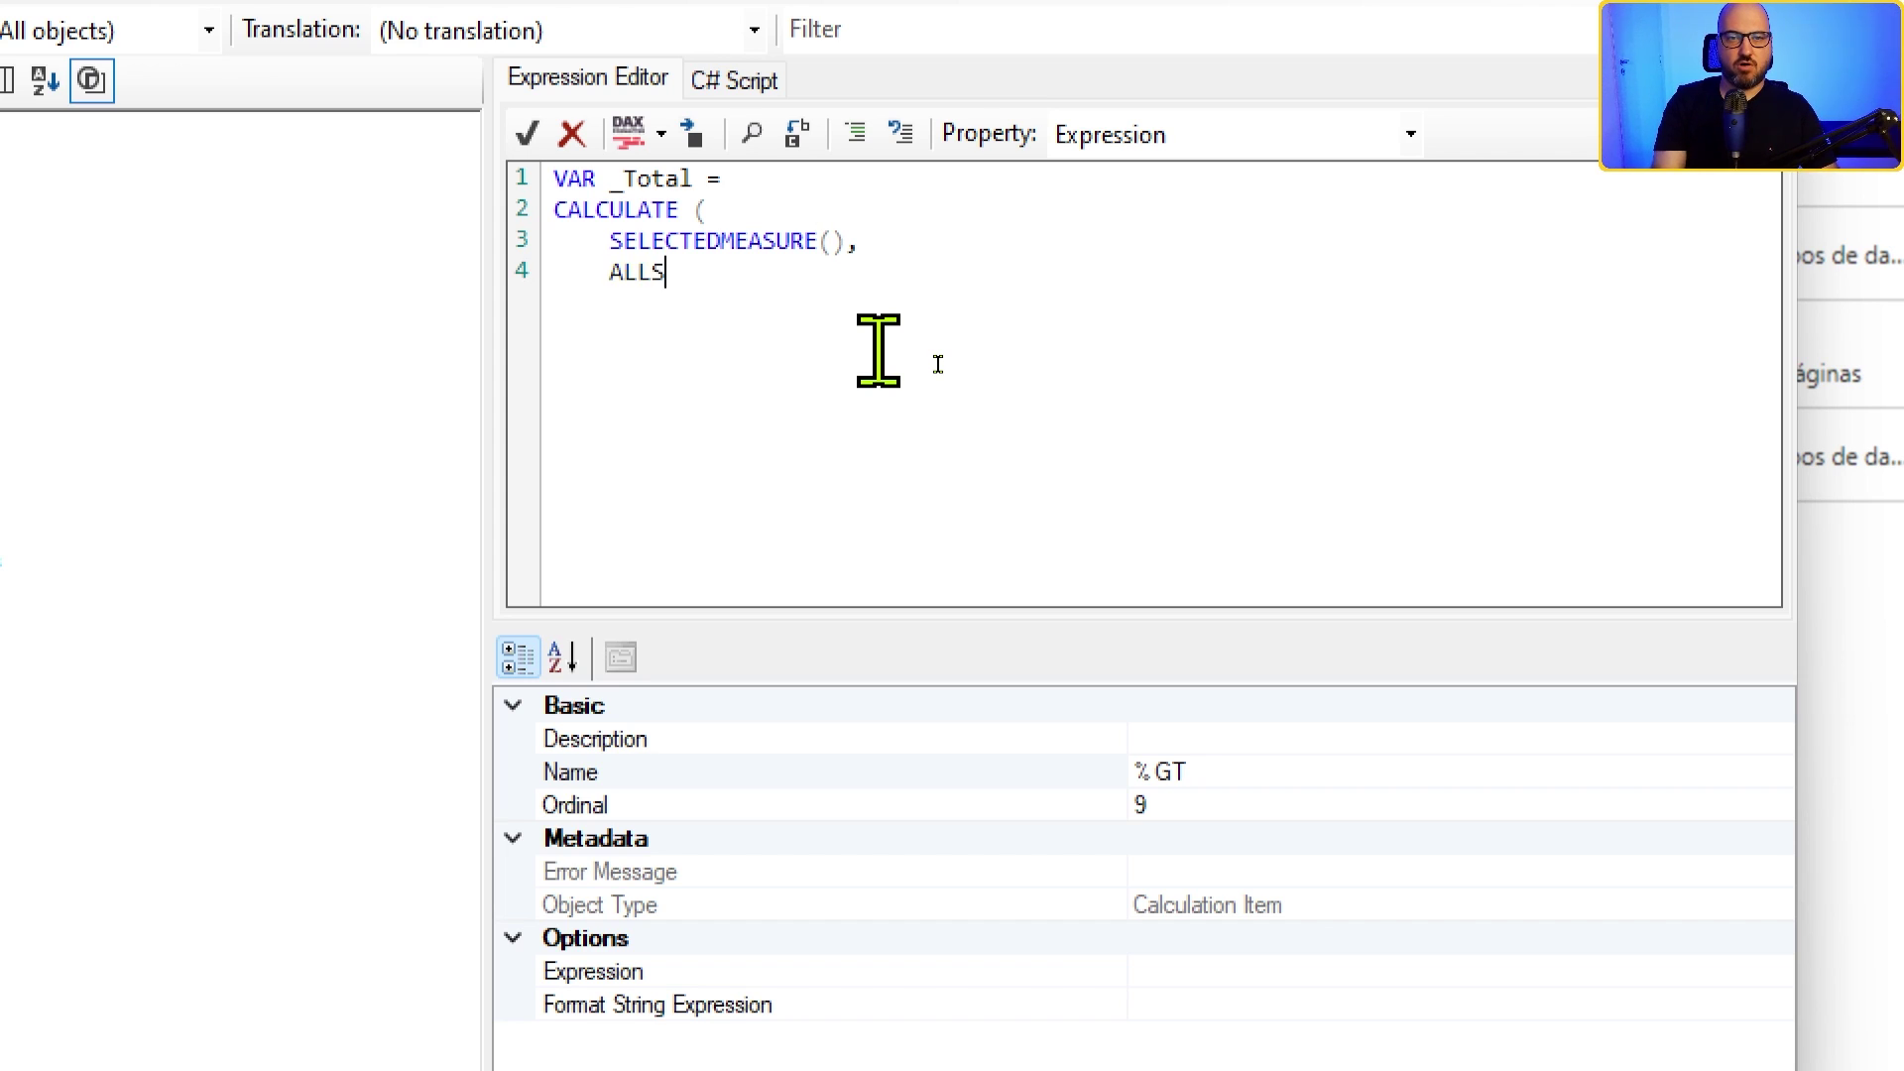
text(ELECTED())
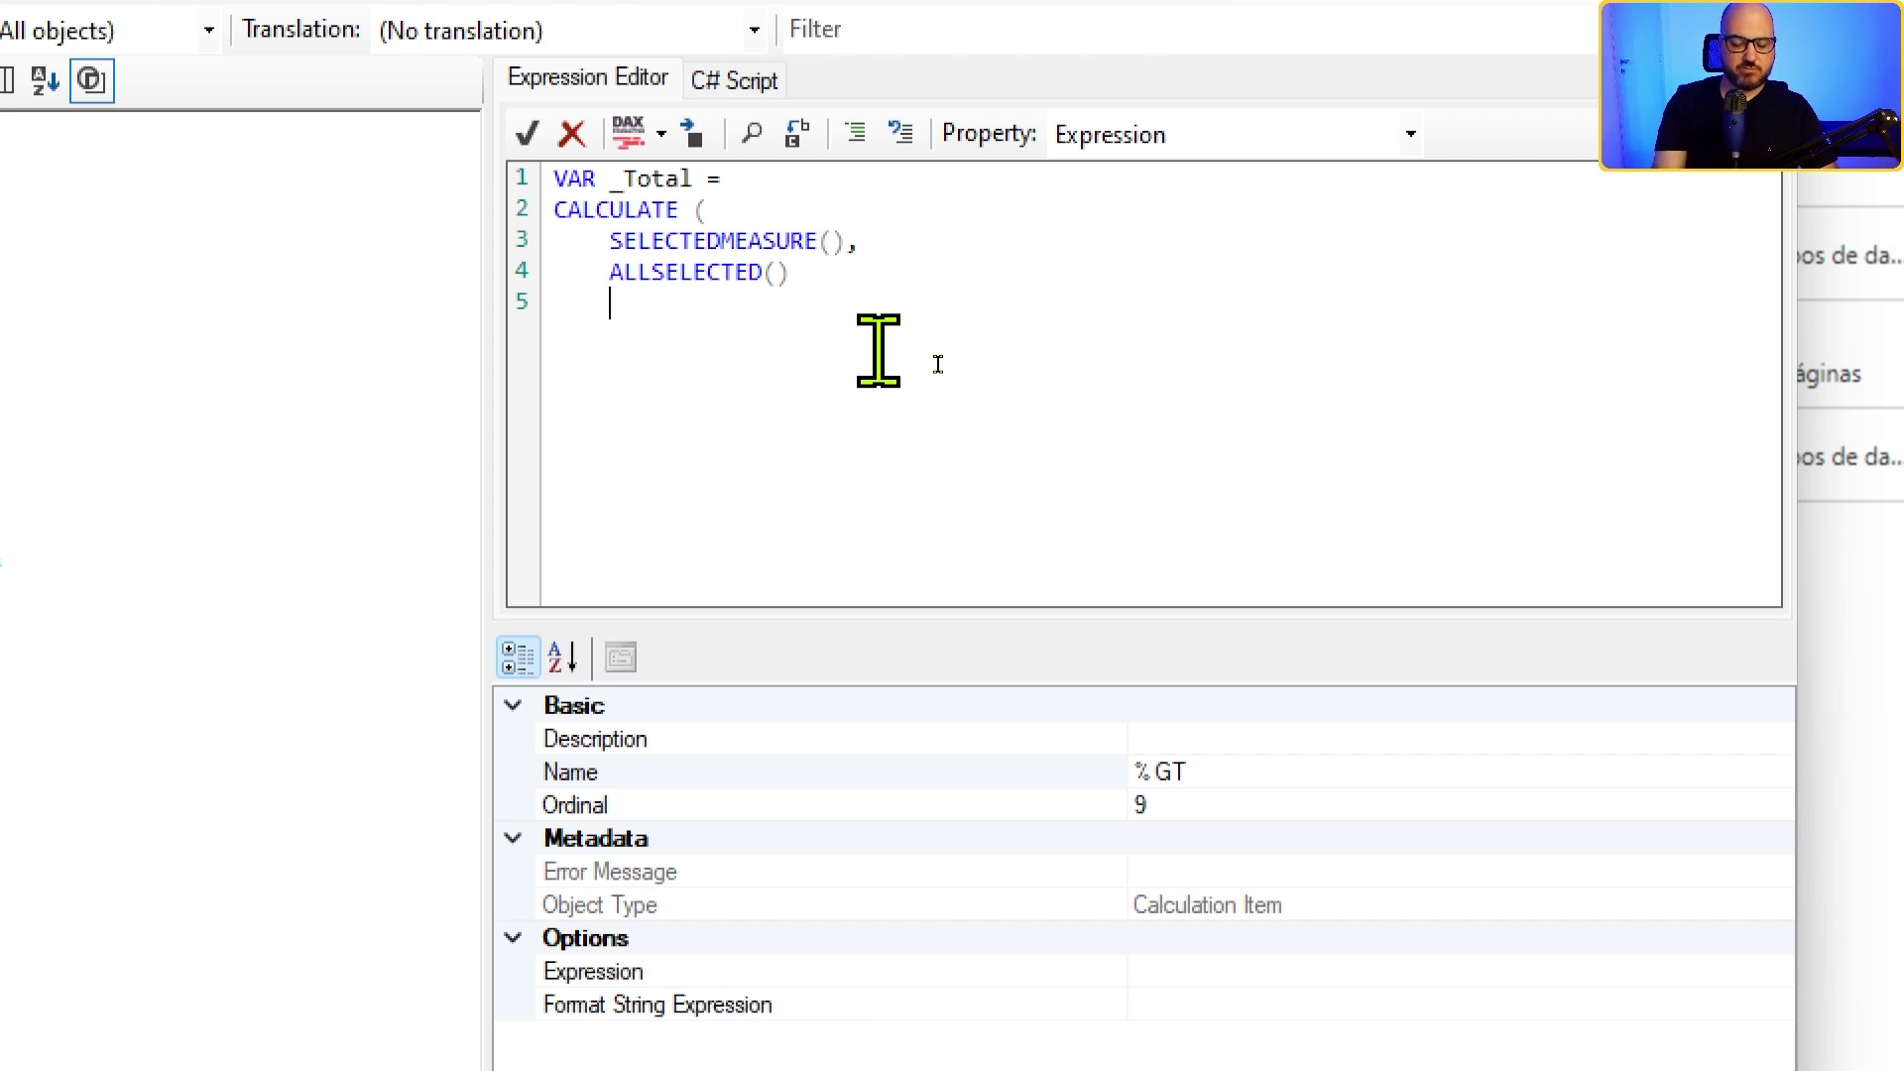
key(shift+Tab)
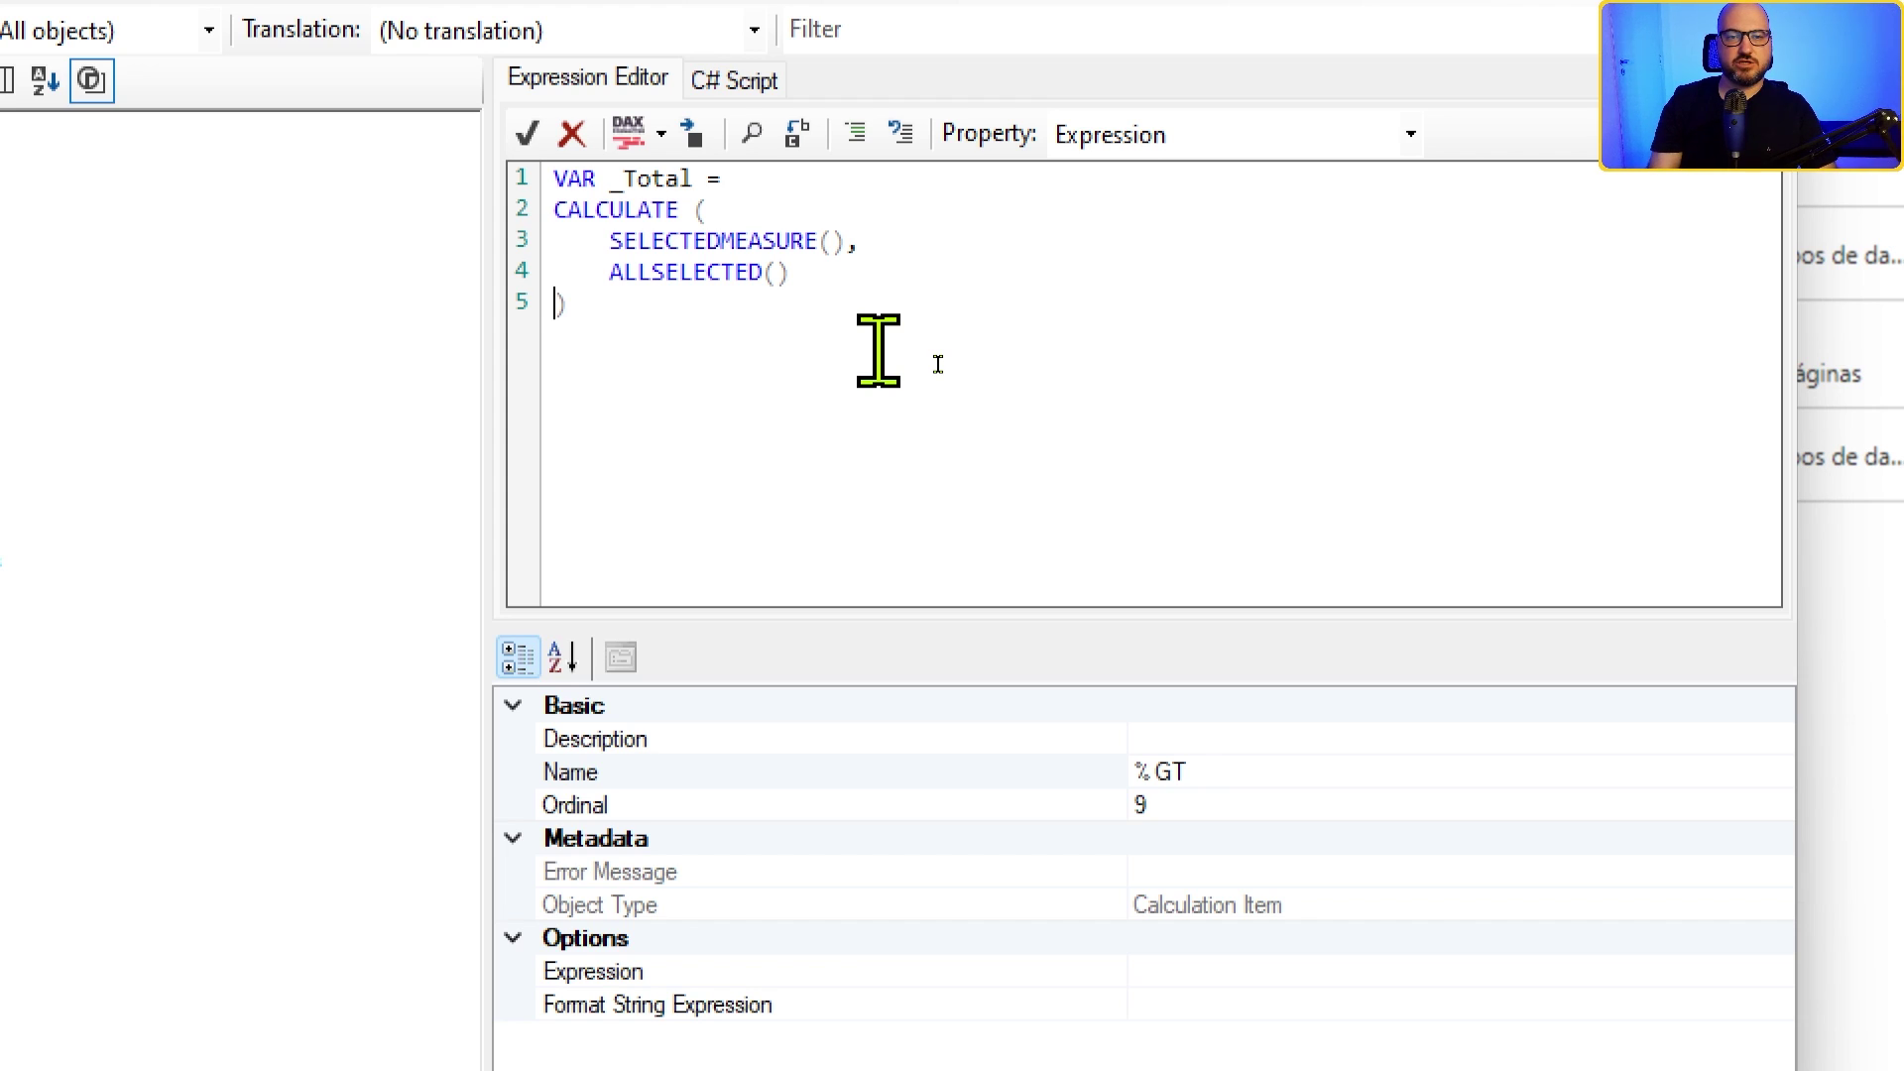
drag(575, 308, 555, 211)
key(Tab)
click(932, 349)
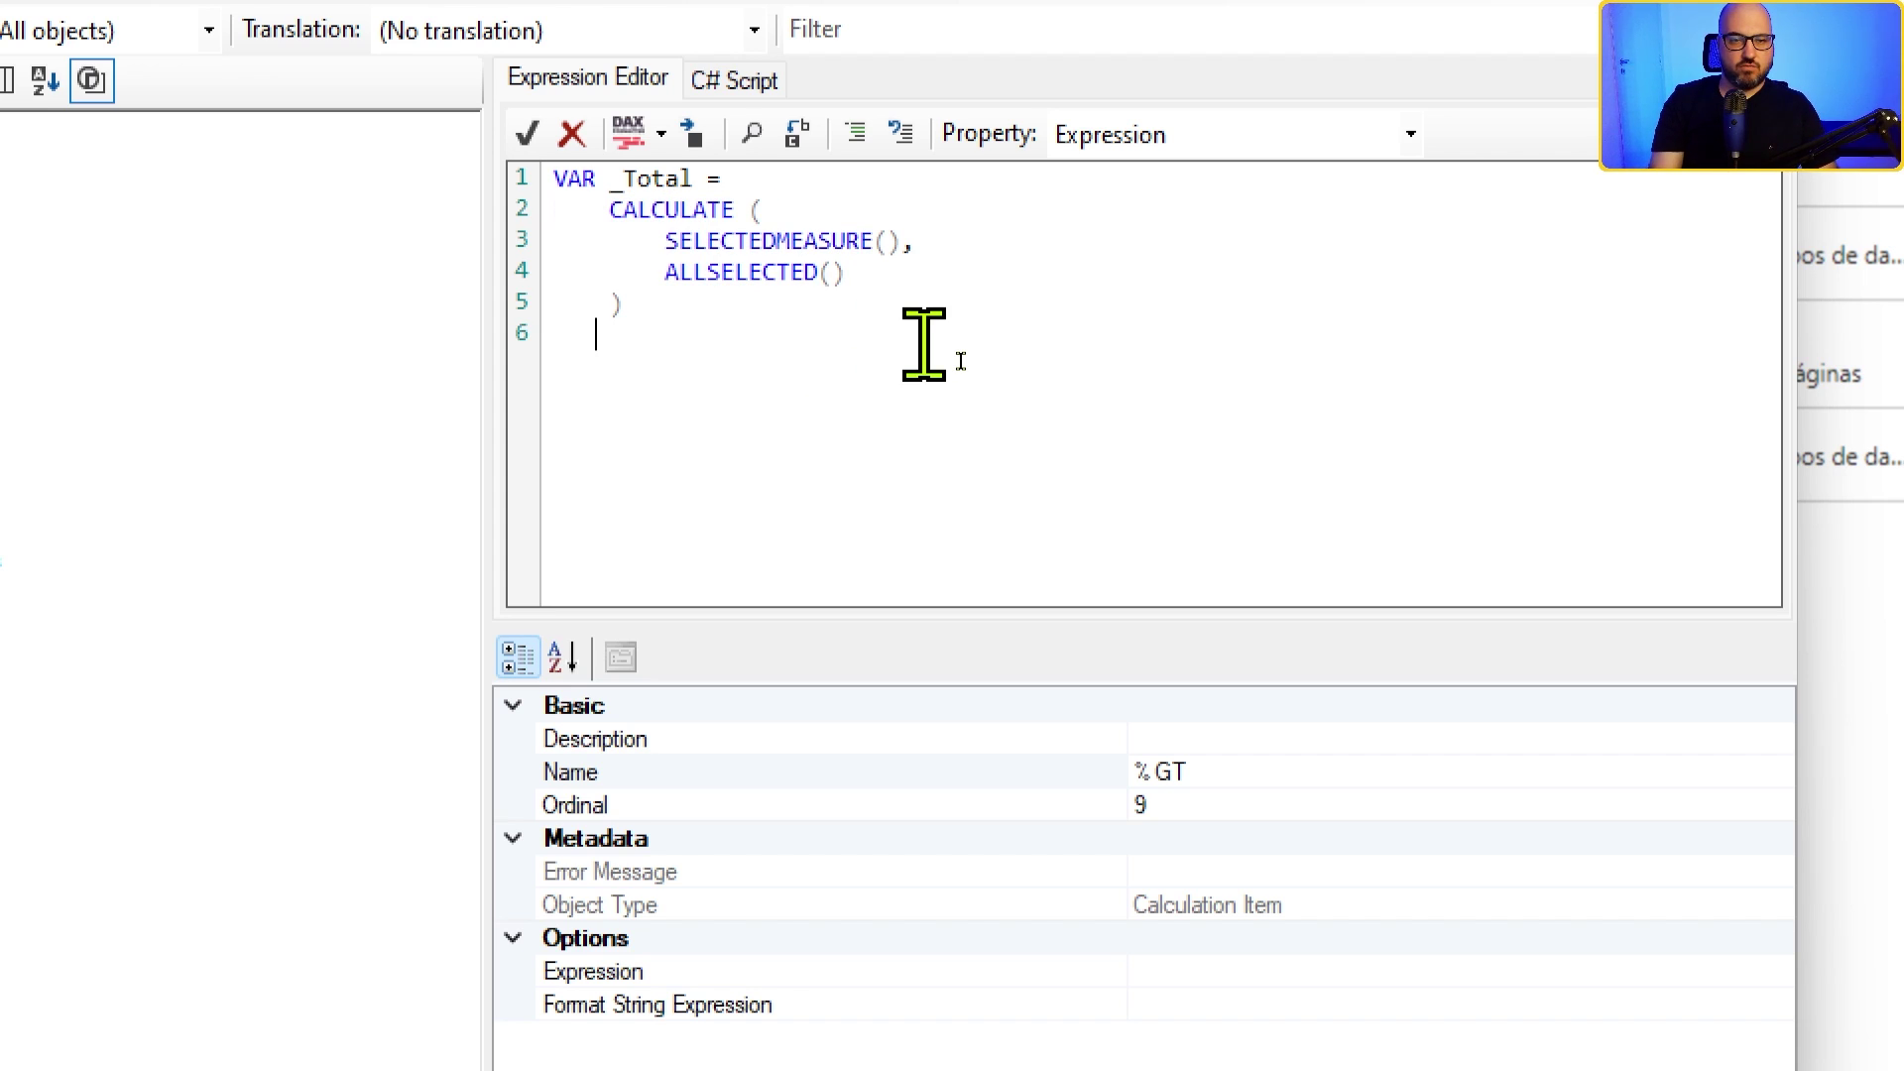
Step: Complete the % GT expression with RETURN DIVIDE( SELECTEDMEASURE(), _Total ) and accept it
text(RETURN)
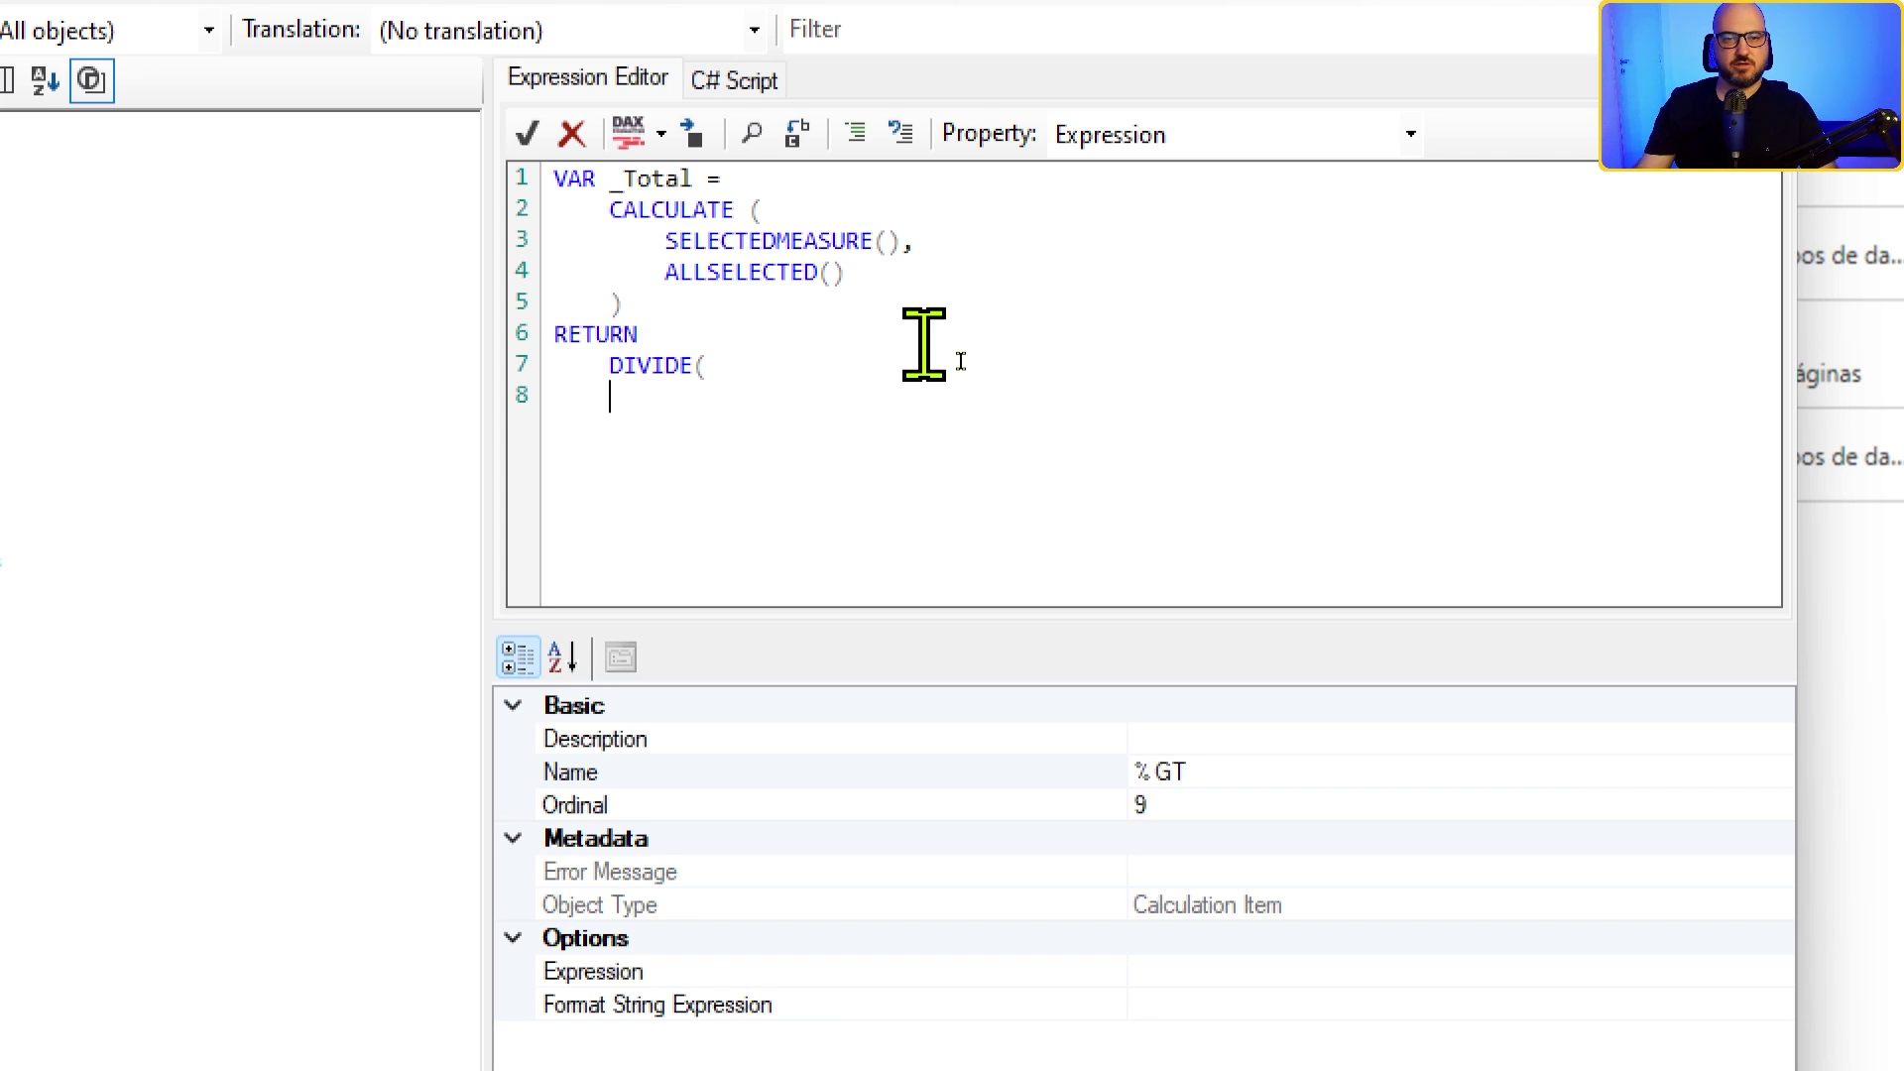
drag(667, 241, 902, 242)
key(ctrl+c)
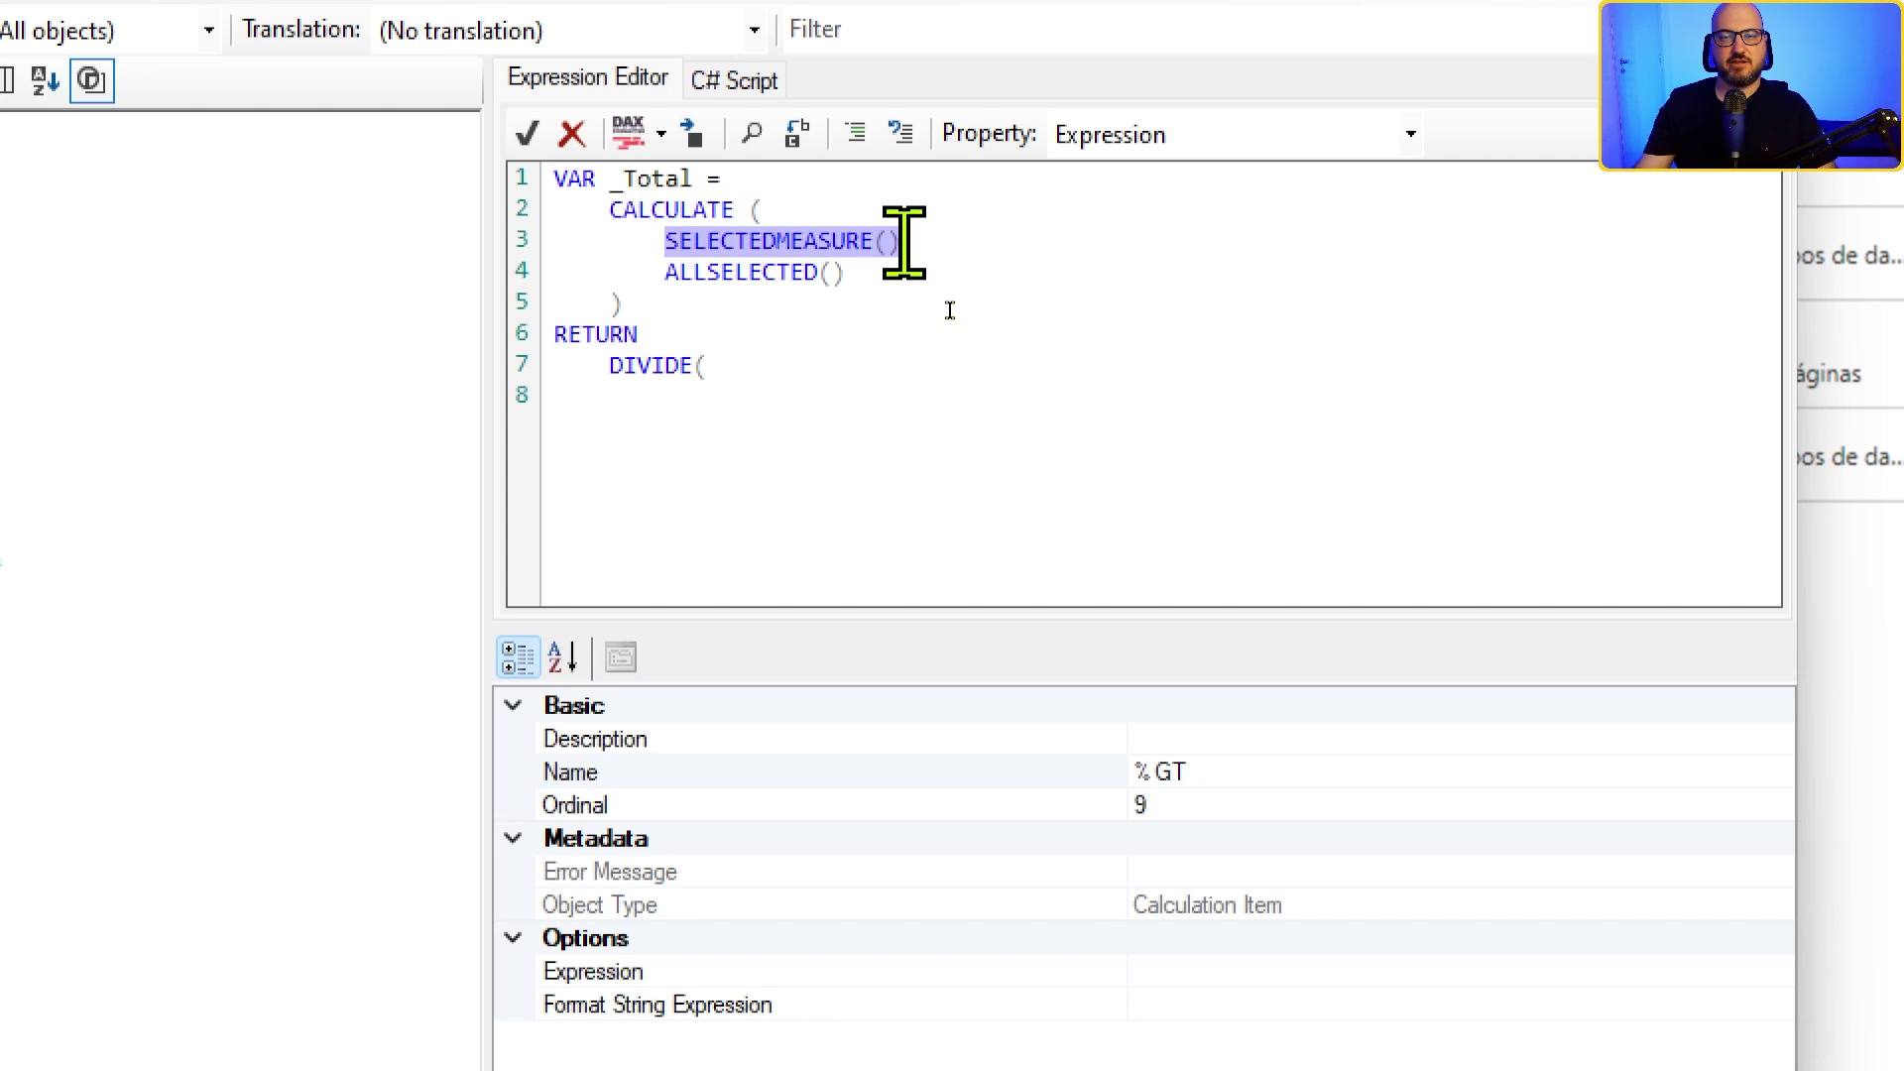
click(838, 396)
key(ctrl+v)
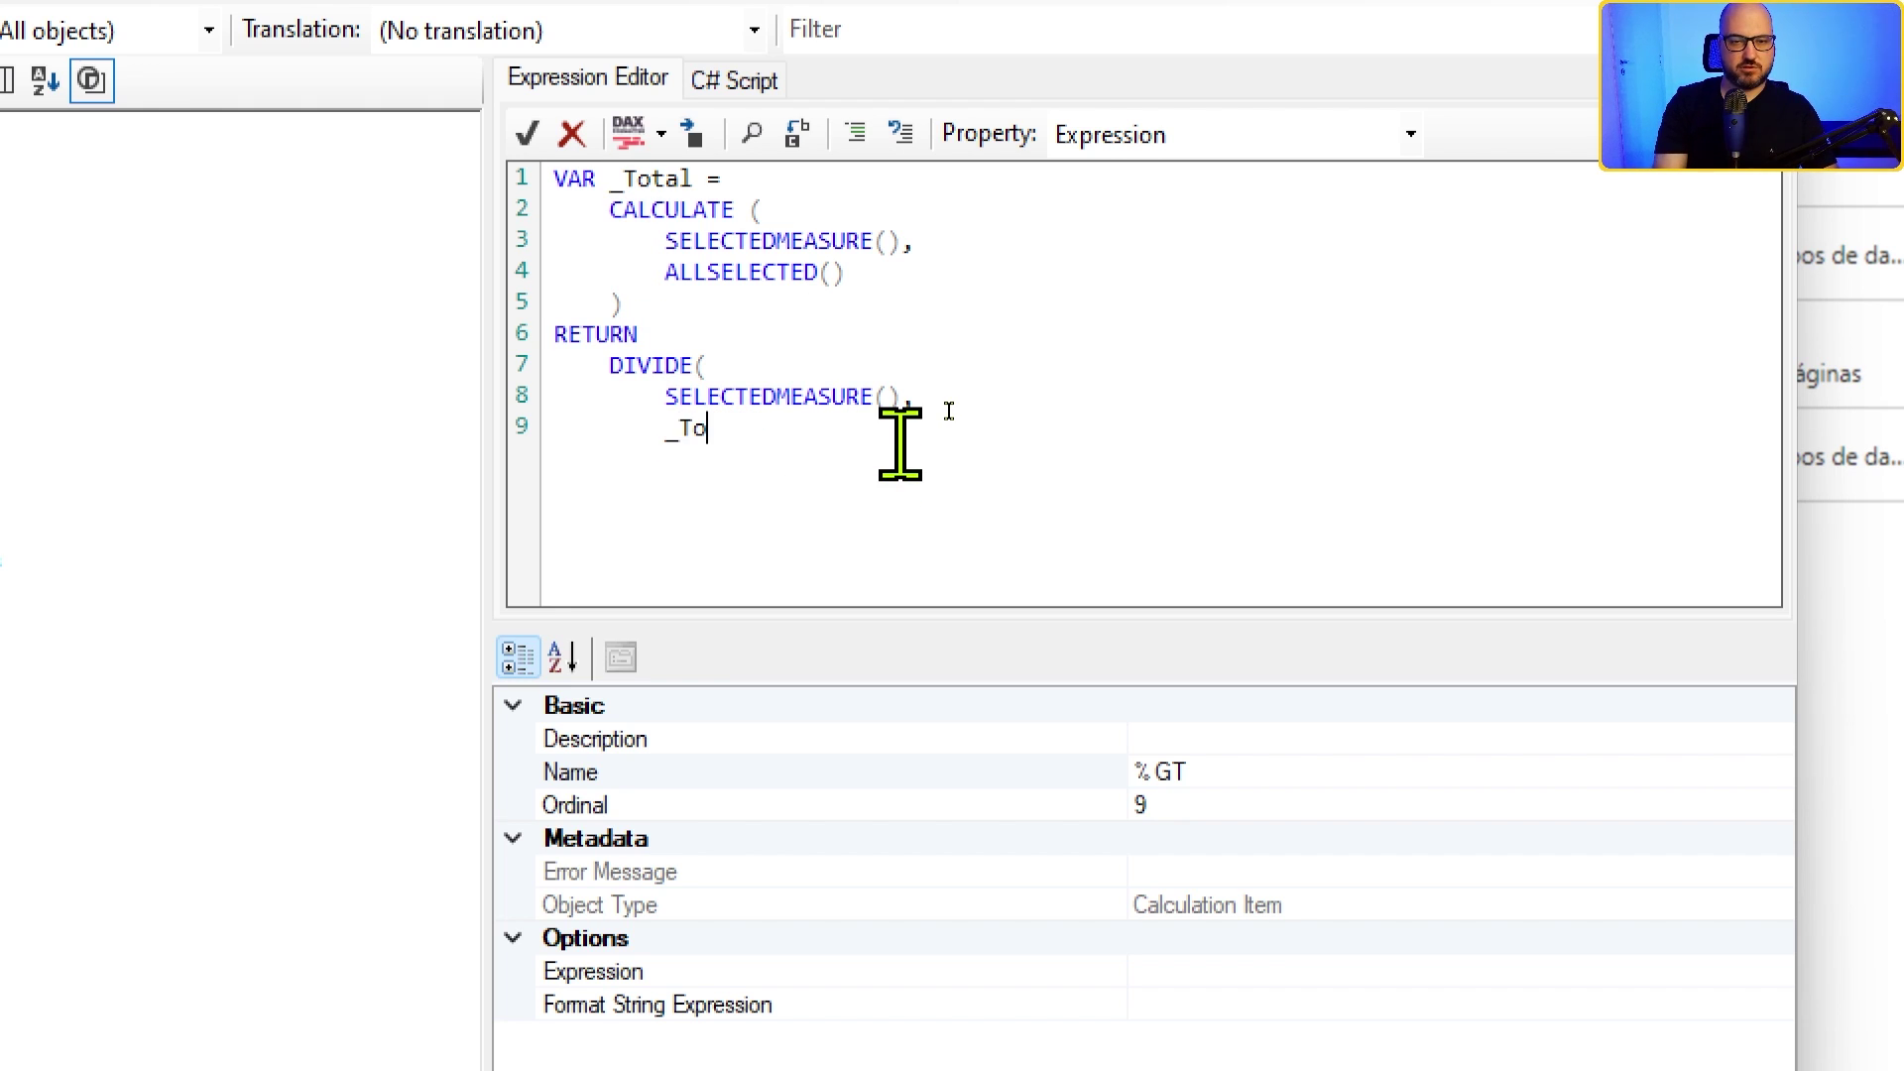
key(Return)
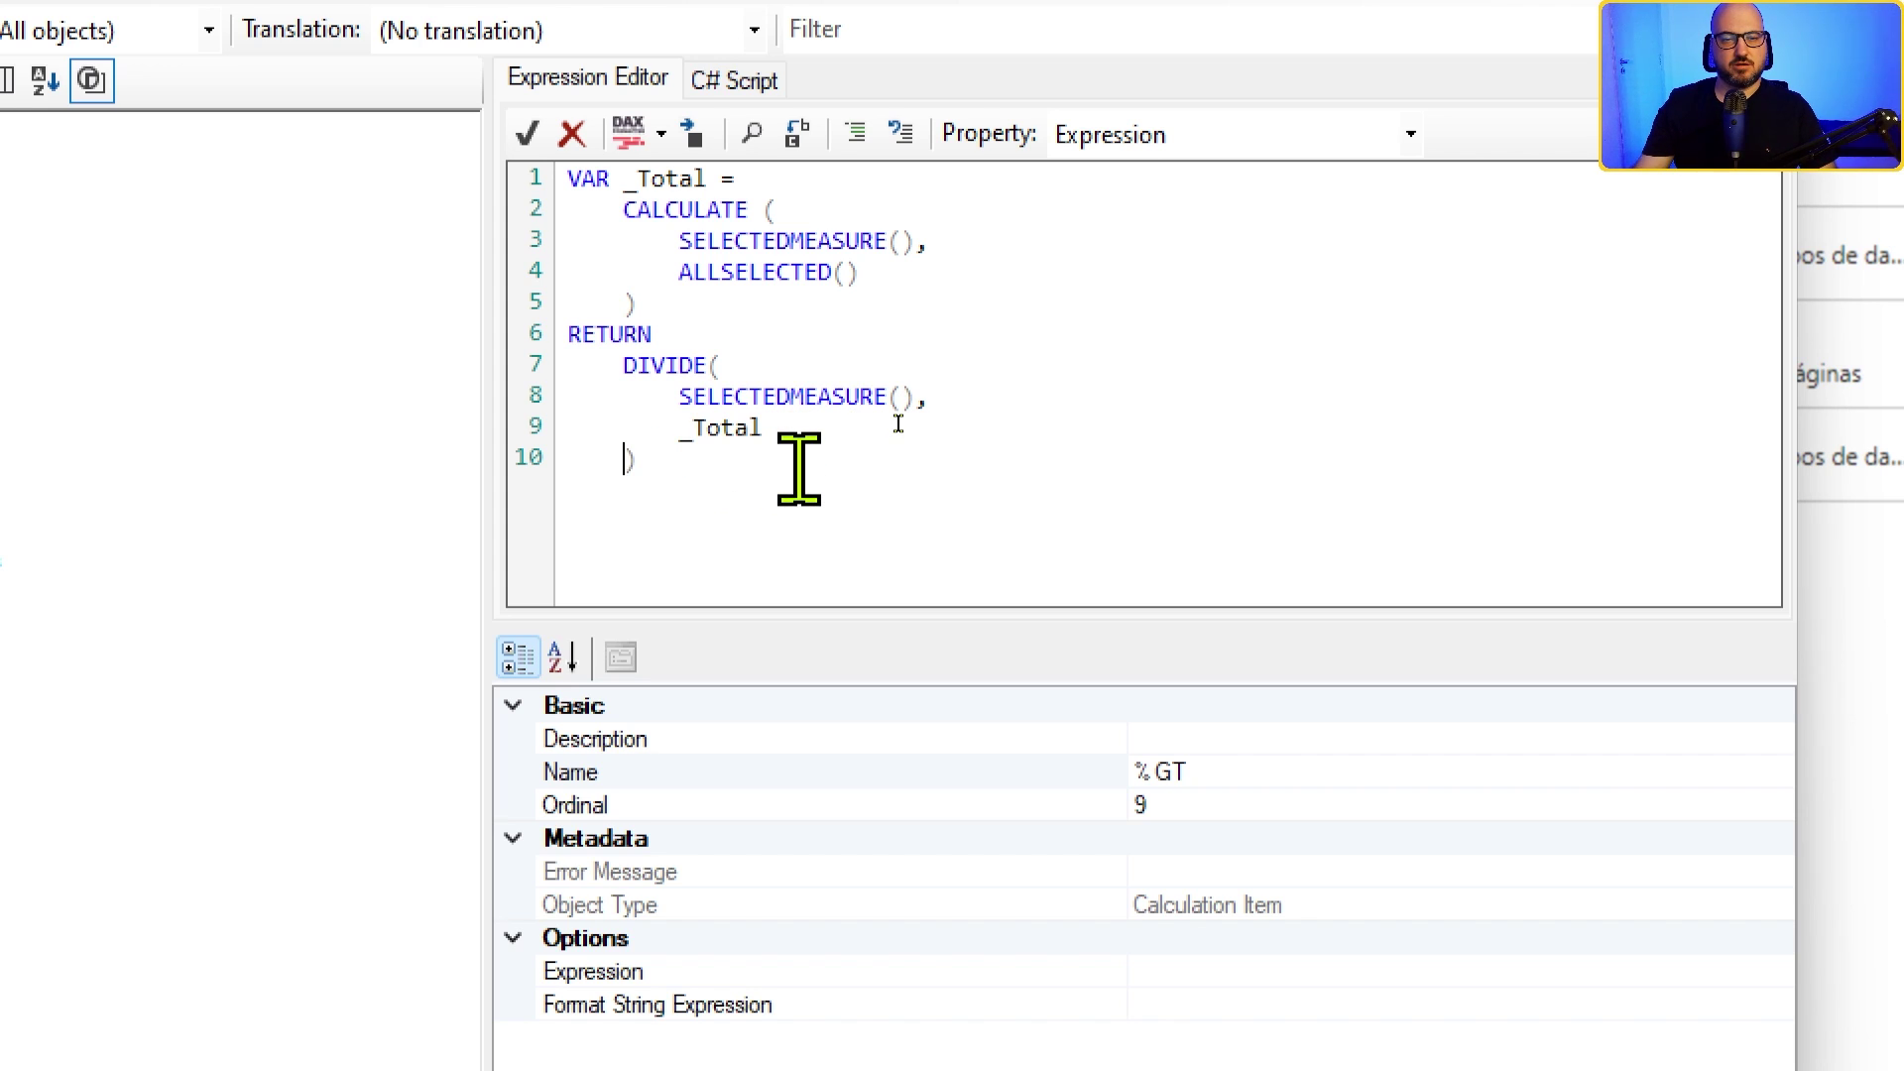
click(527, 133)
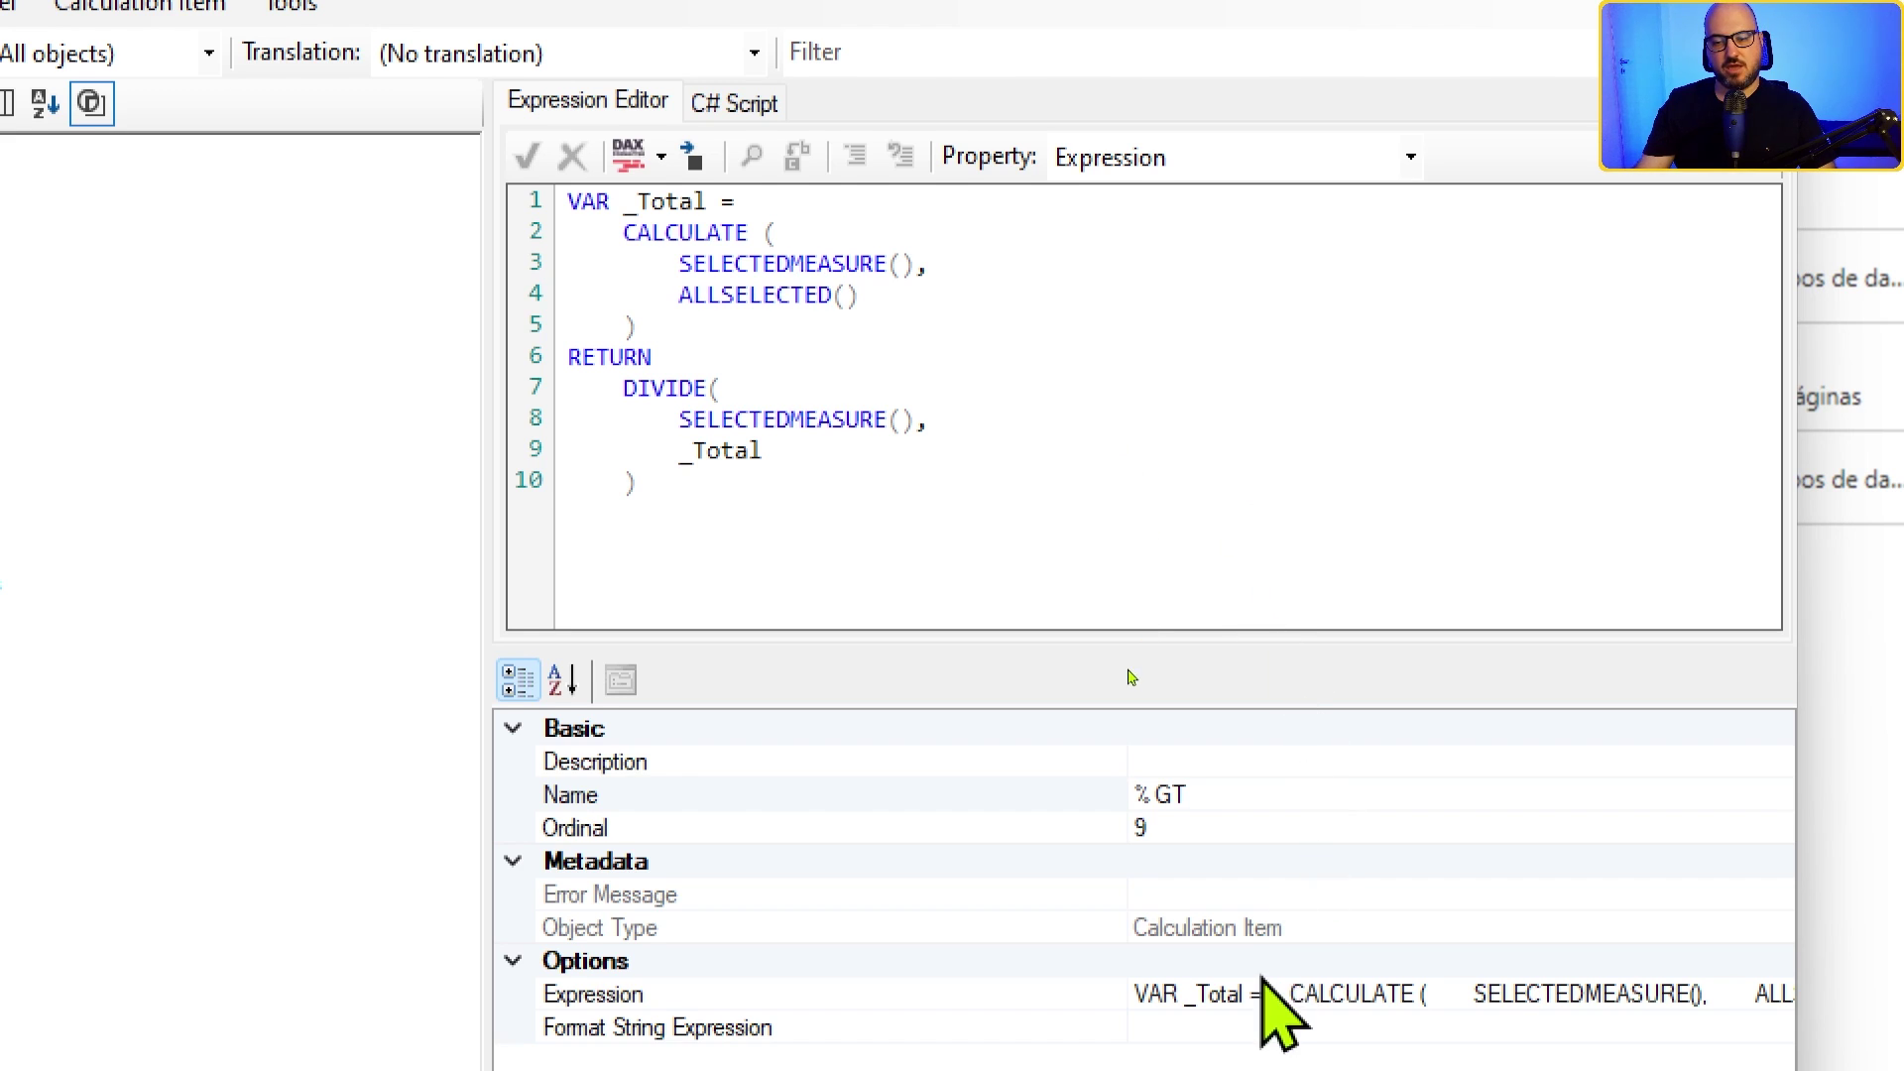
Step: Copy the YoY % item's format string expression "0.0%;(0.0%);" into the % GT item
click(1246, 1027)
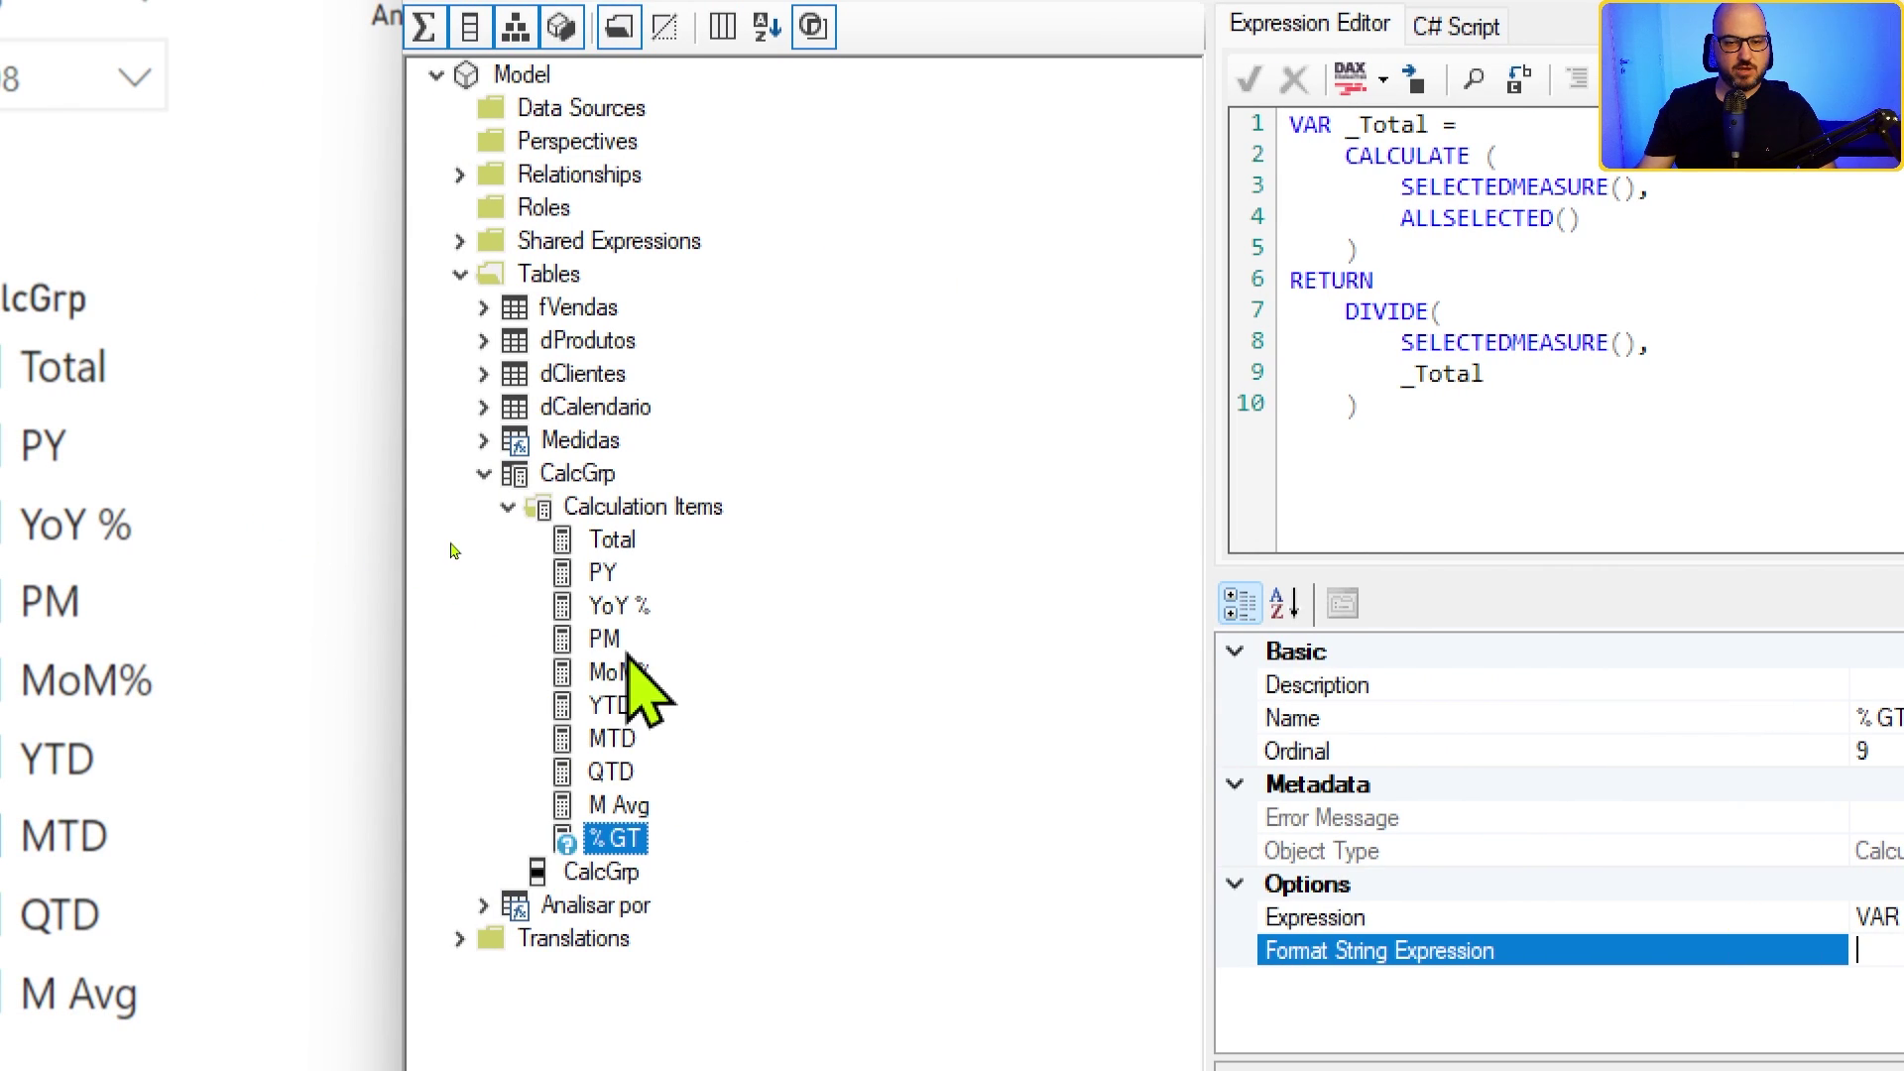
click(613, 606)
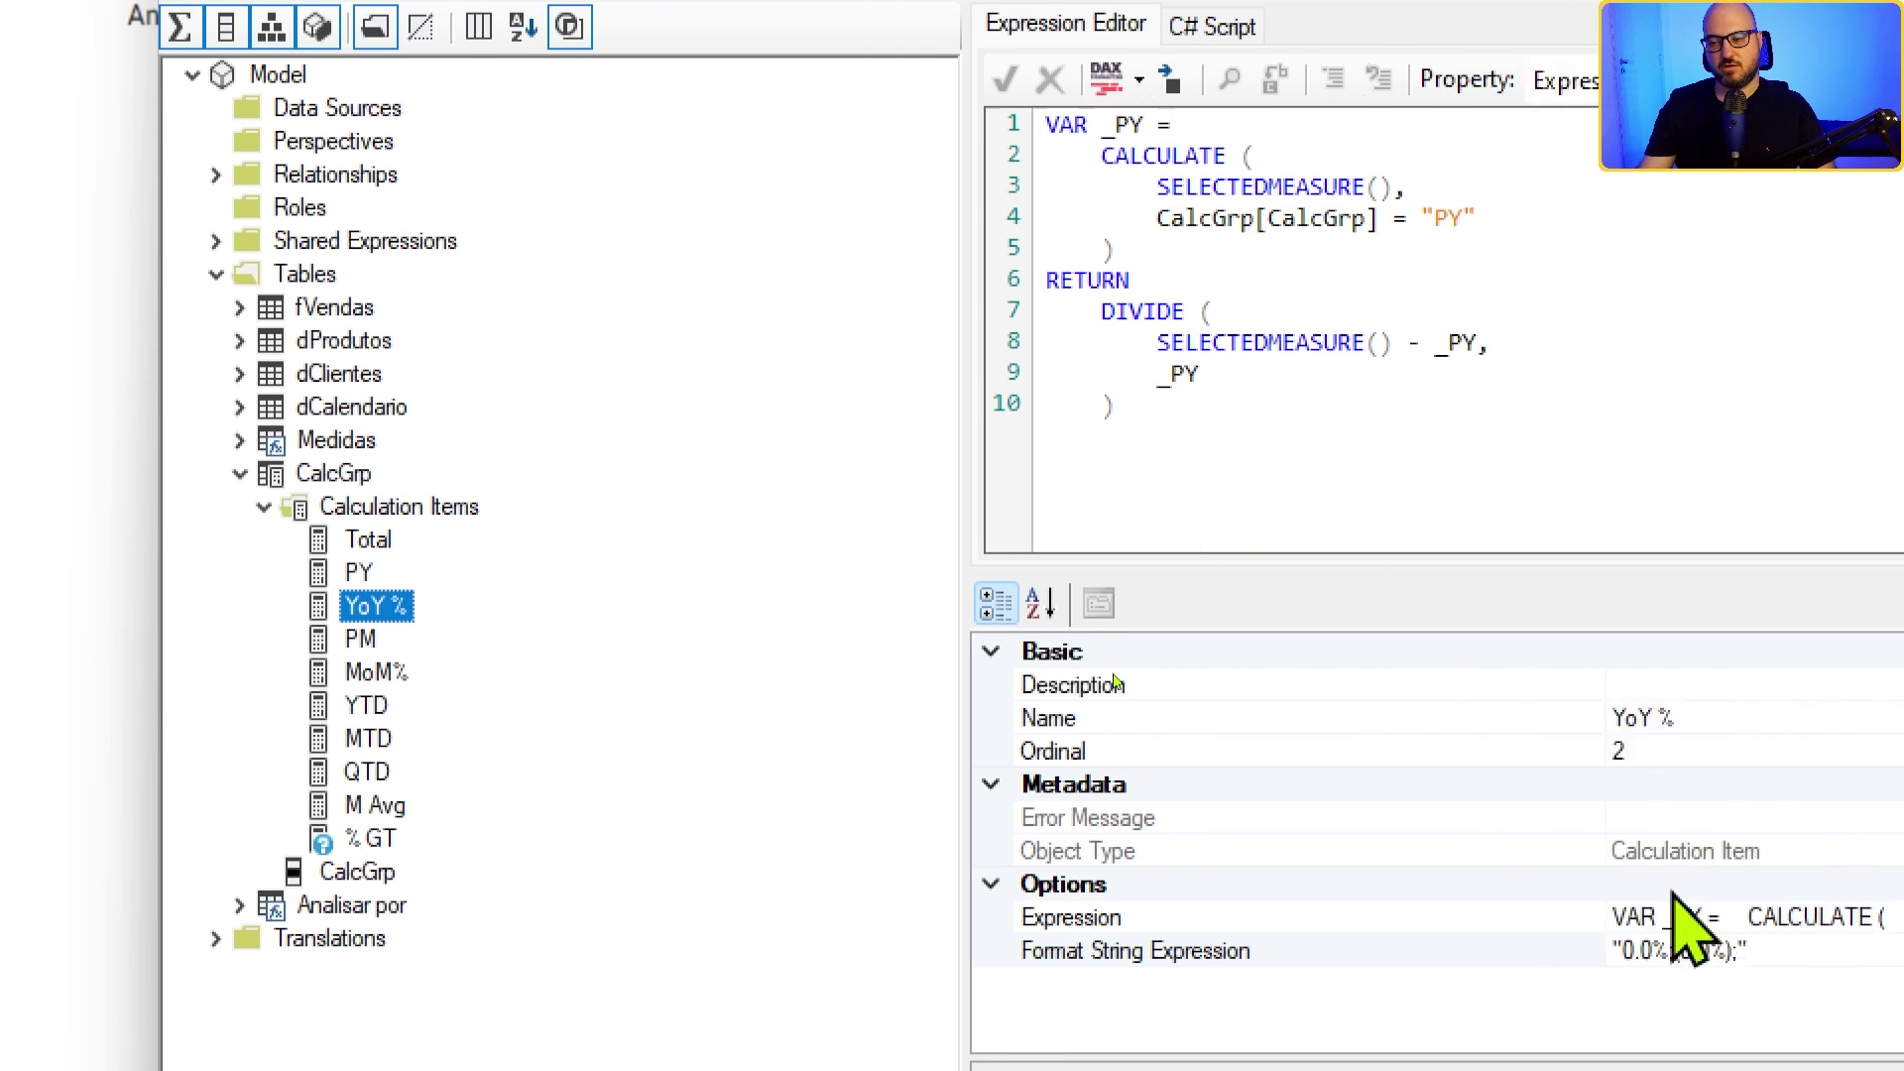
click(1616, 952)
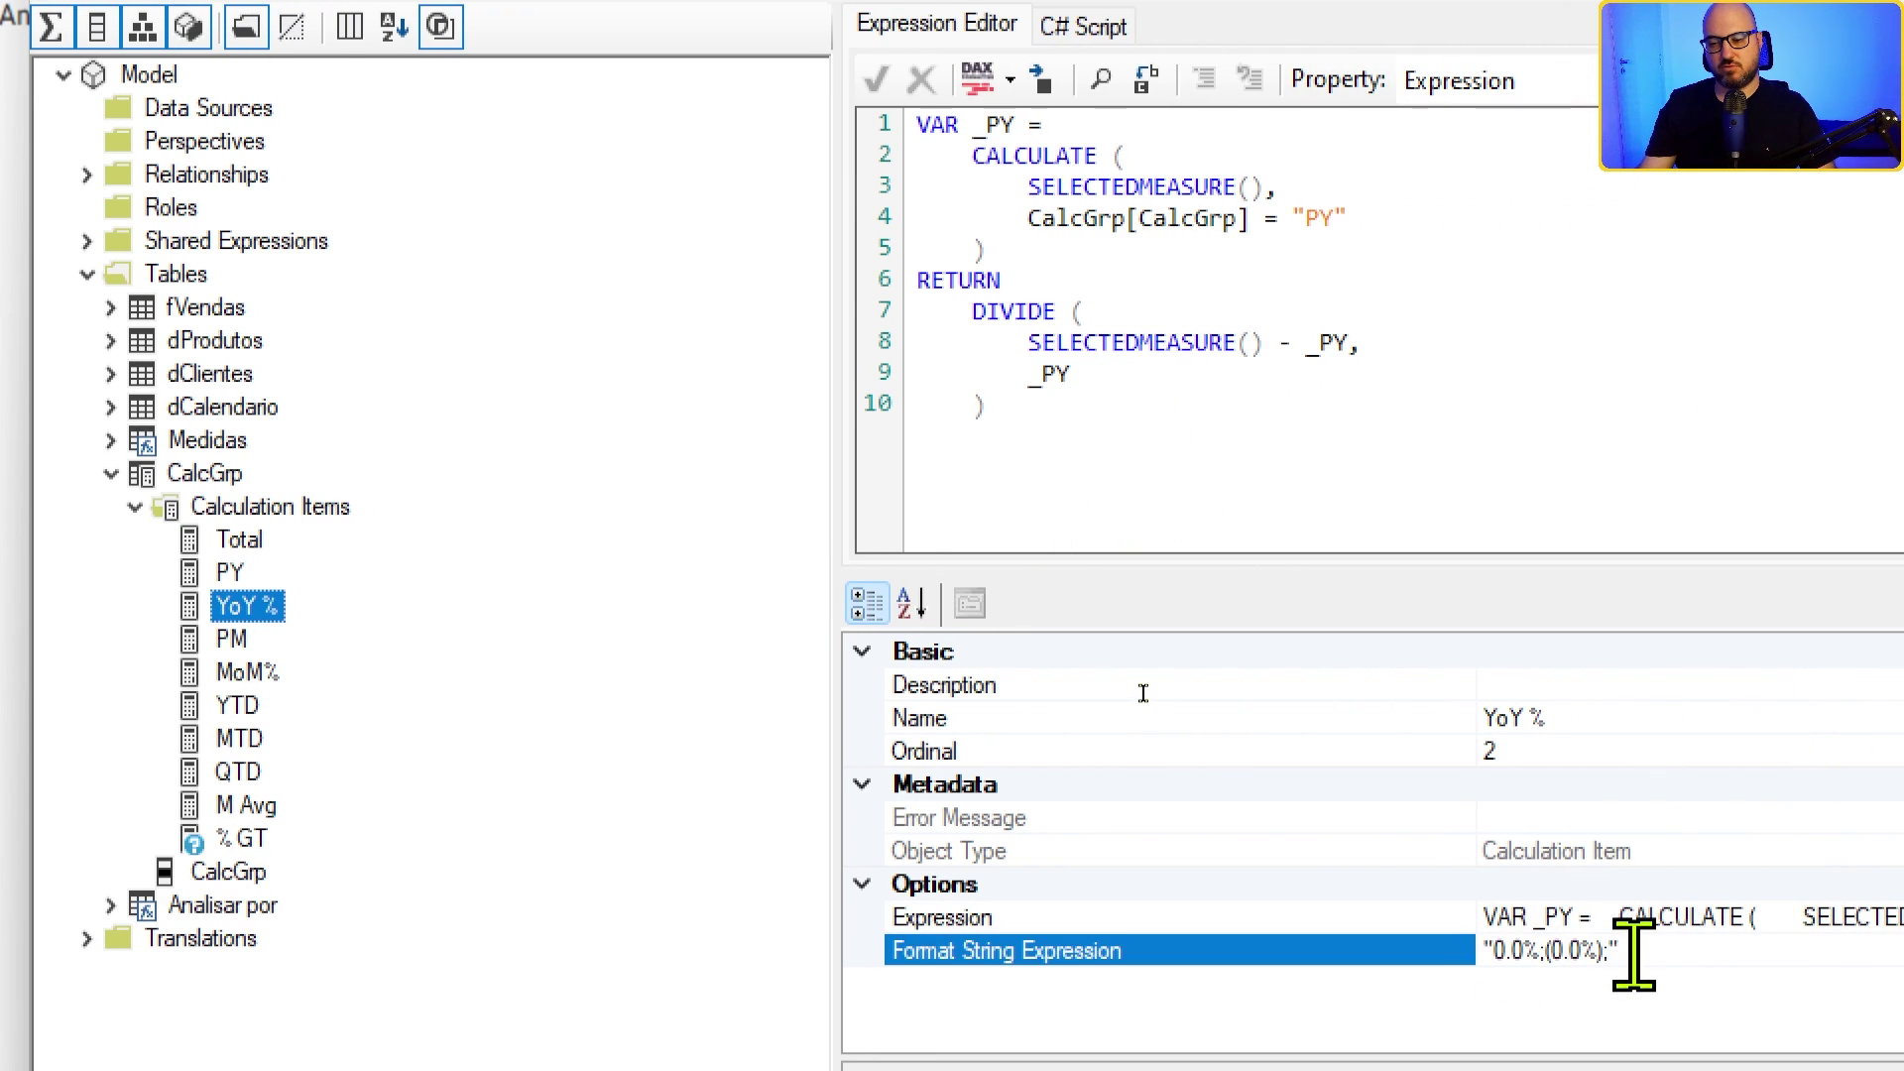
drag(1646, 952, 1470, 950)
key(ctrl+c)
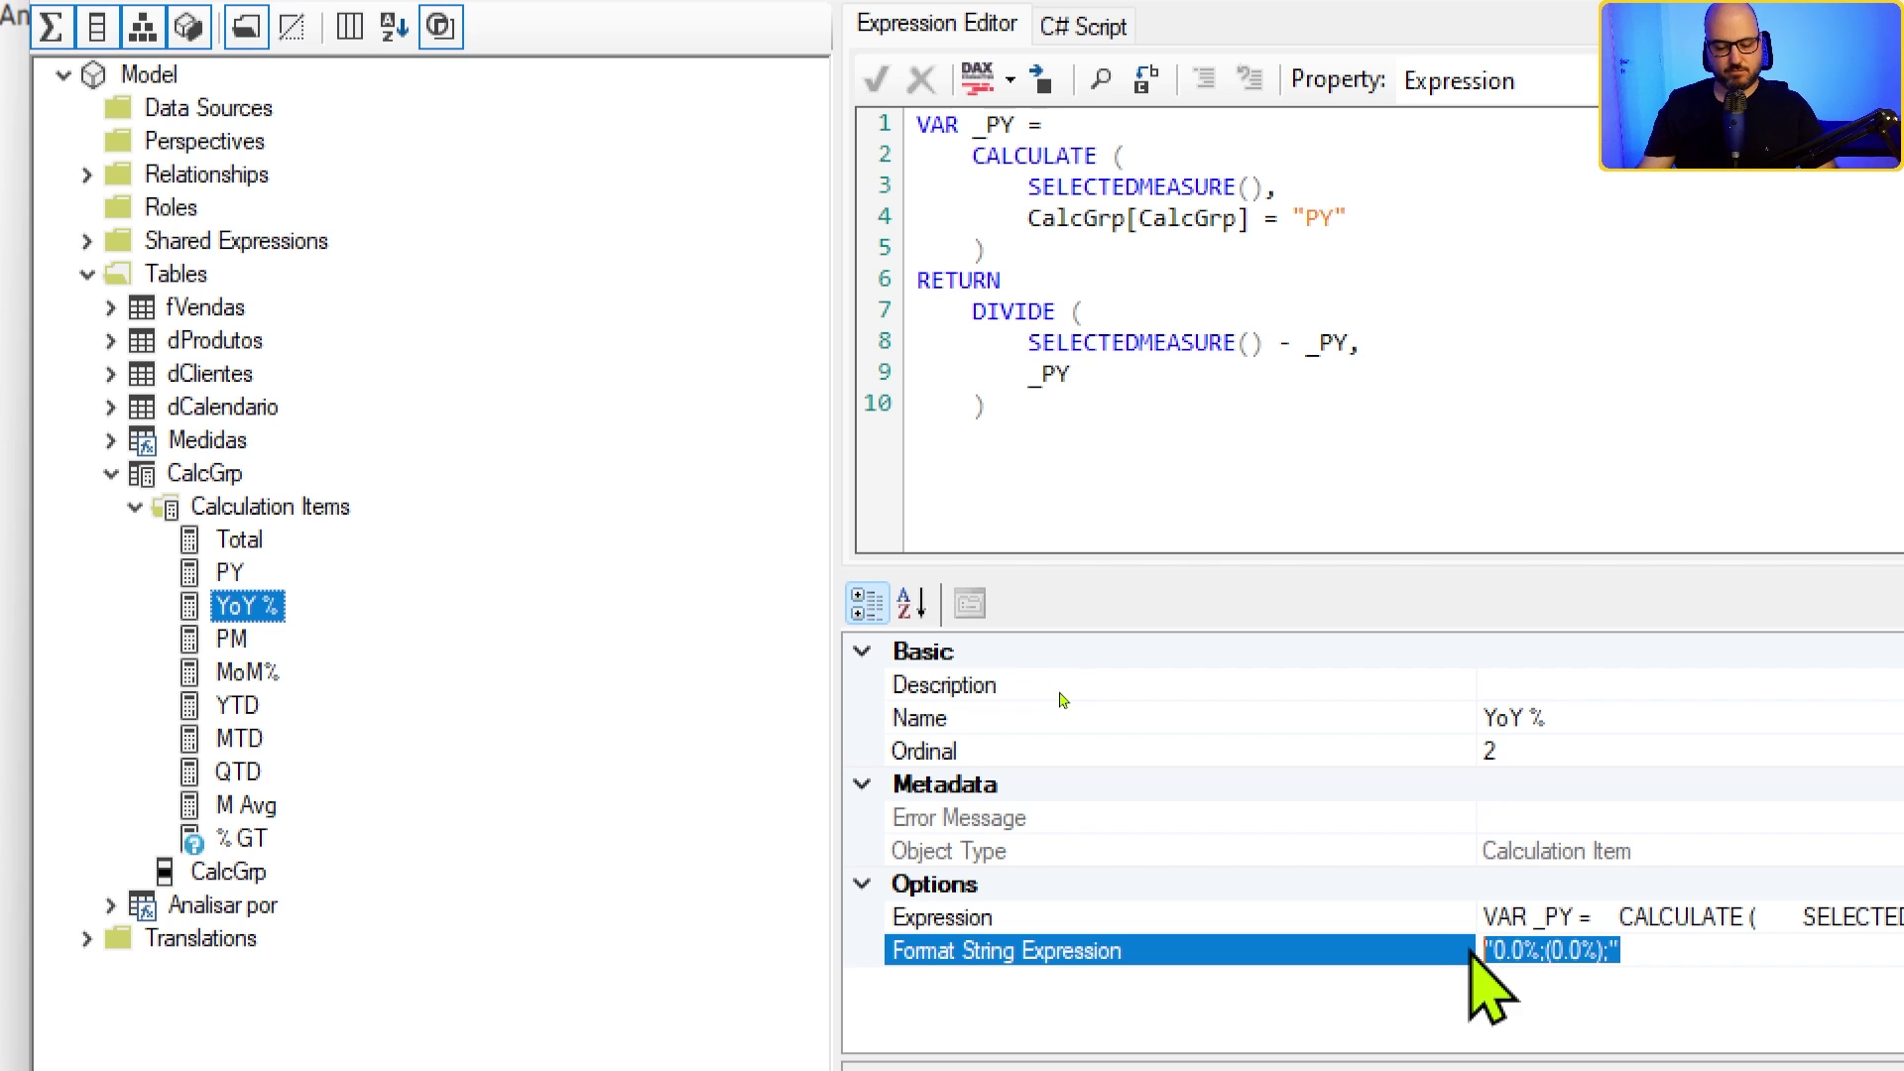
click(245, 837)
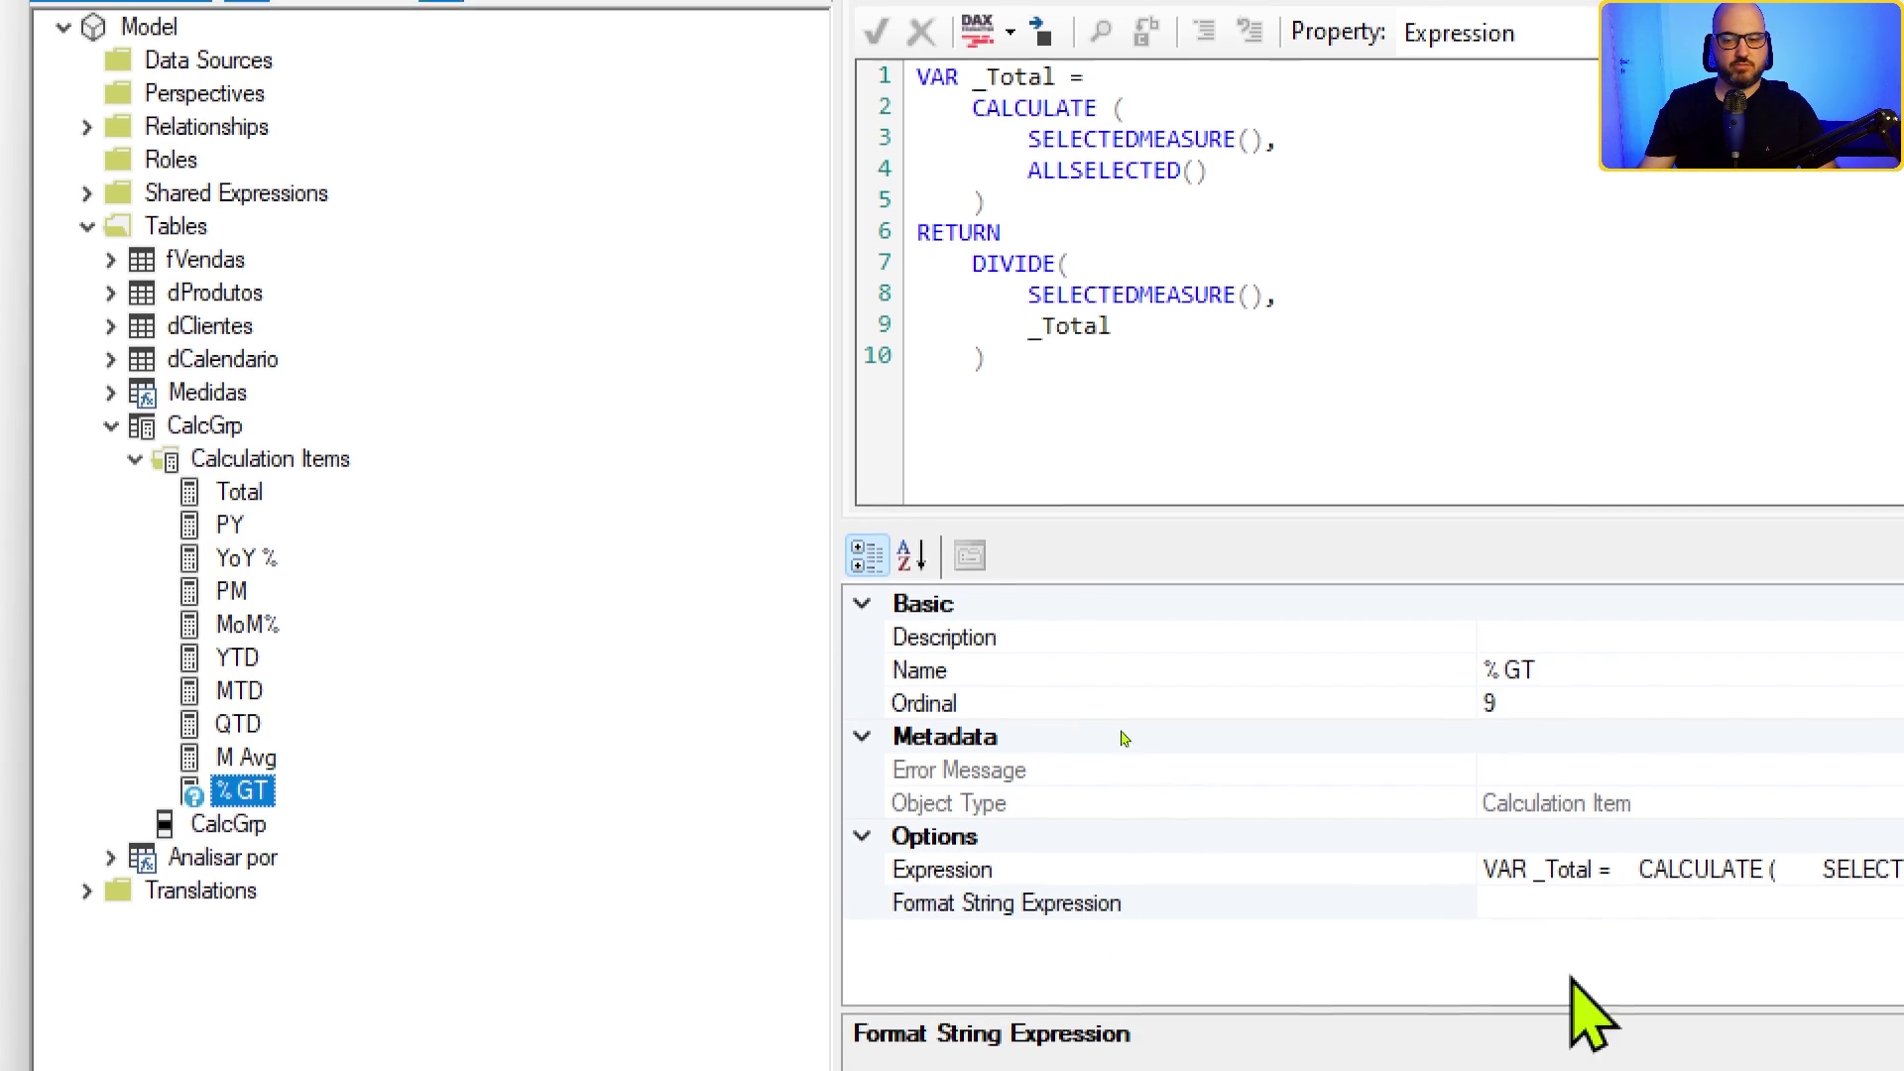
click(1634, 900)
key(ctrl+v)
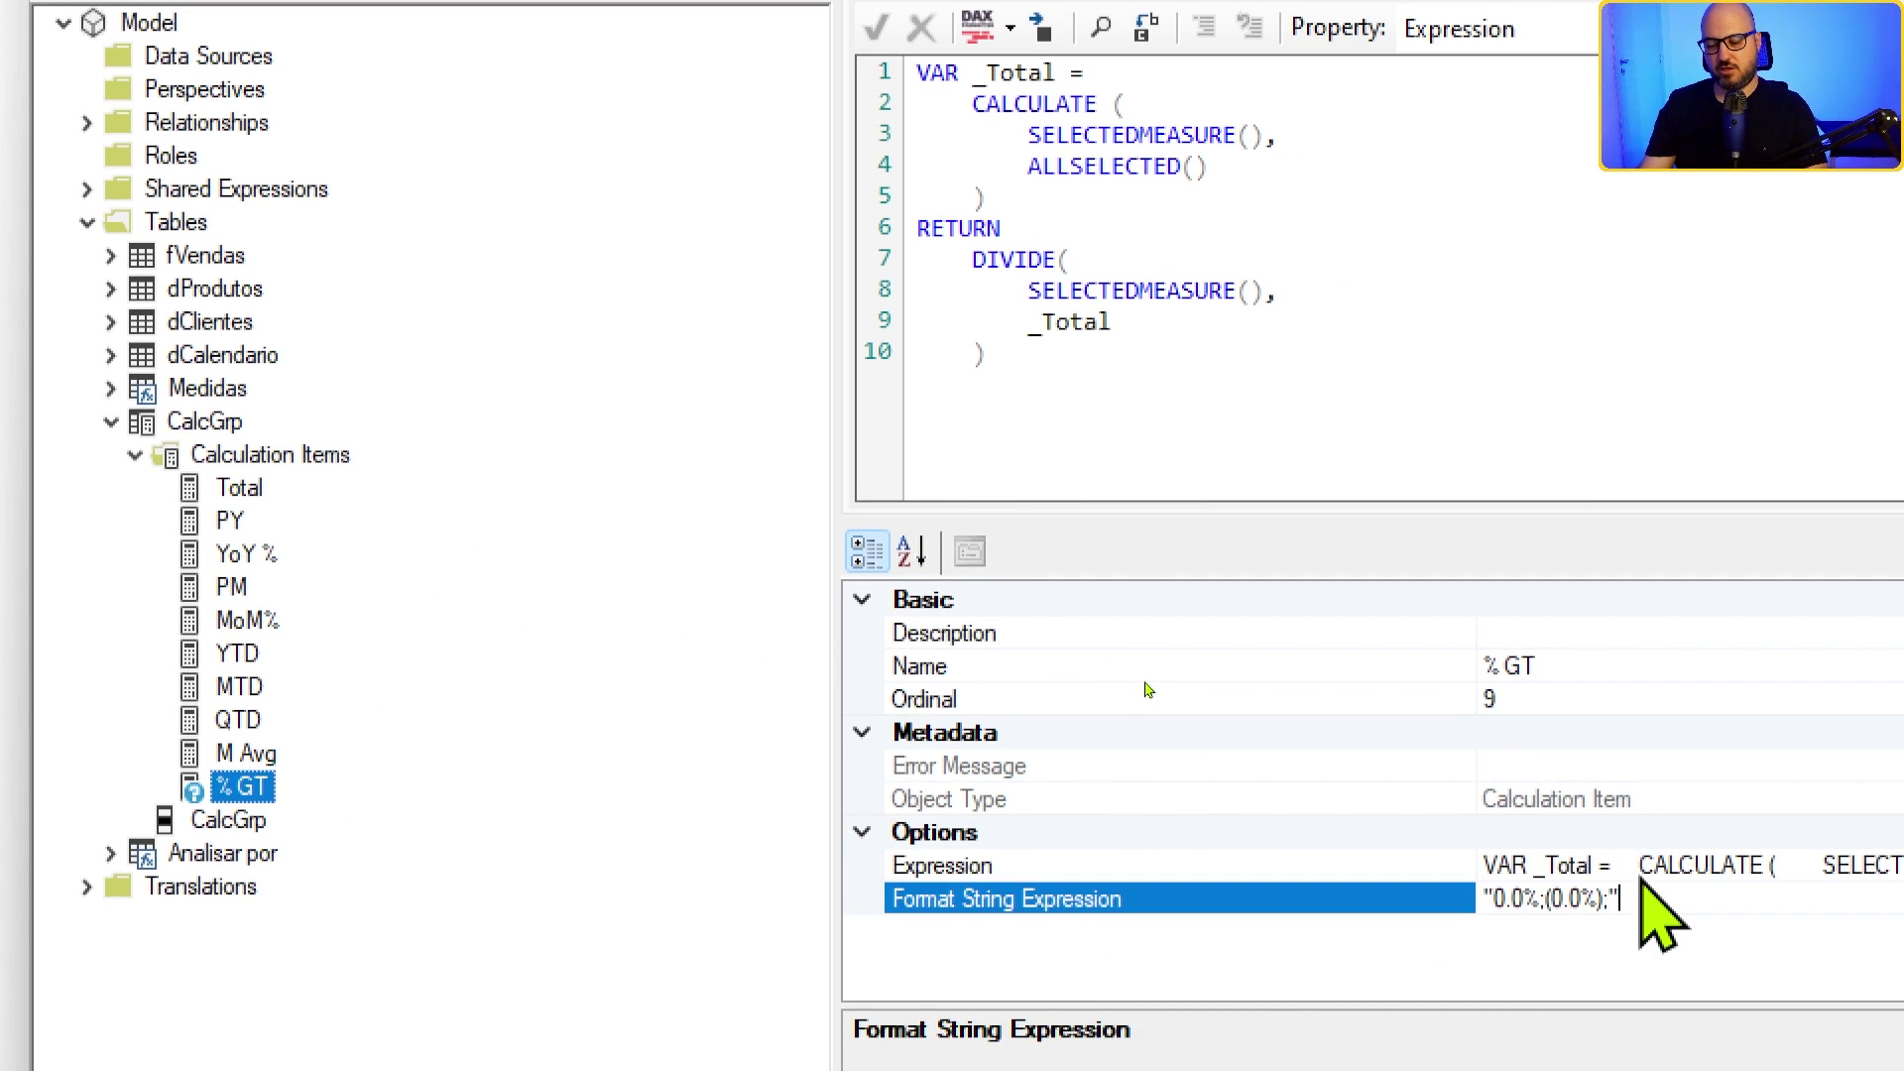
Step: Save the model changes, switch back to Power BI, and refresh the calculation groups
click(1447, 375)
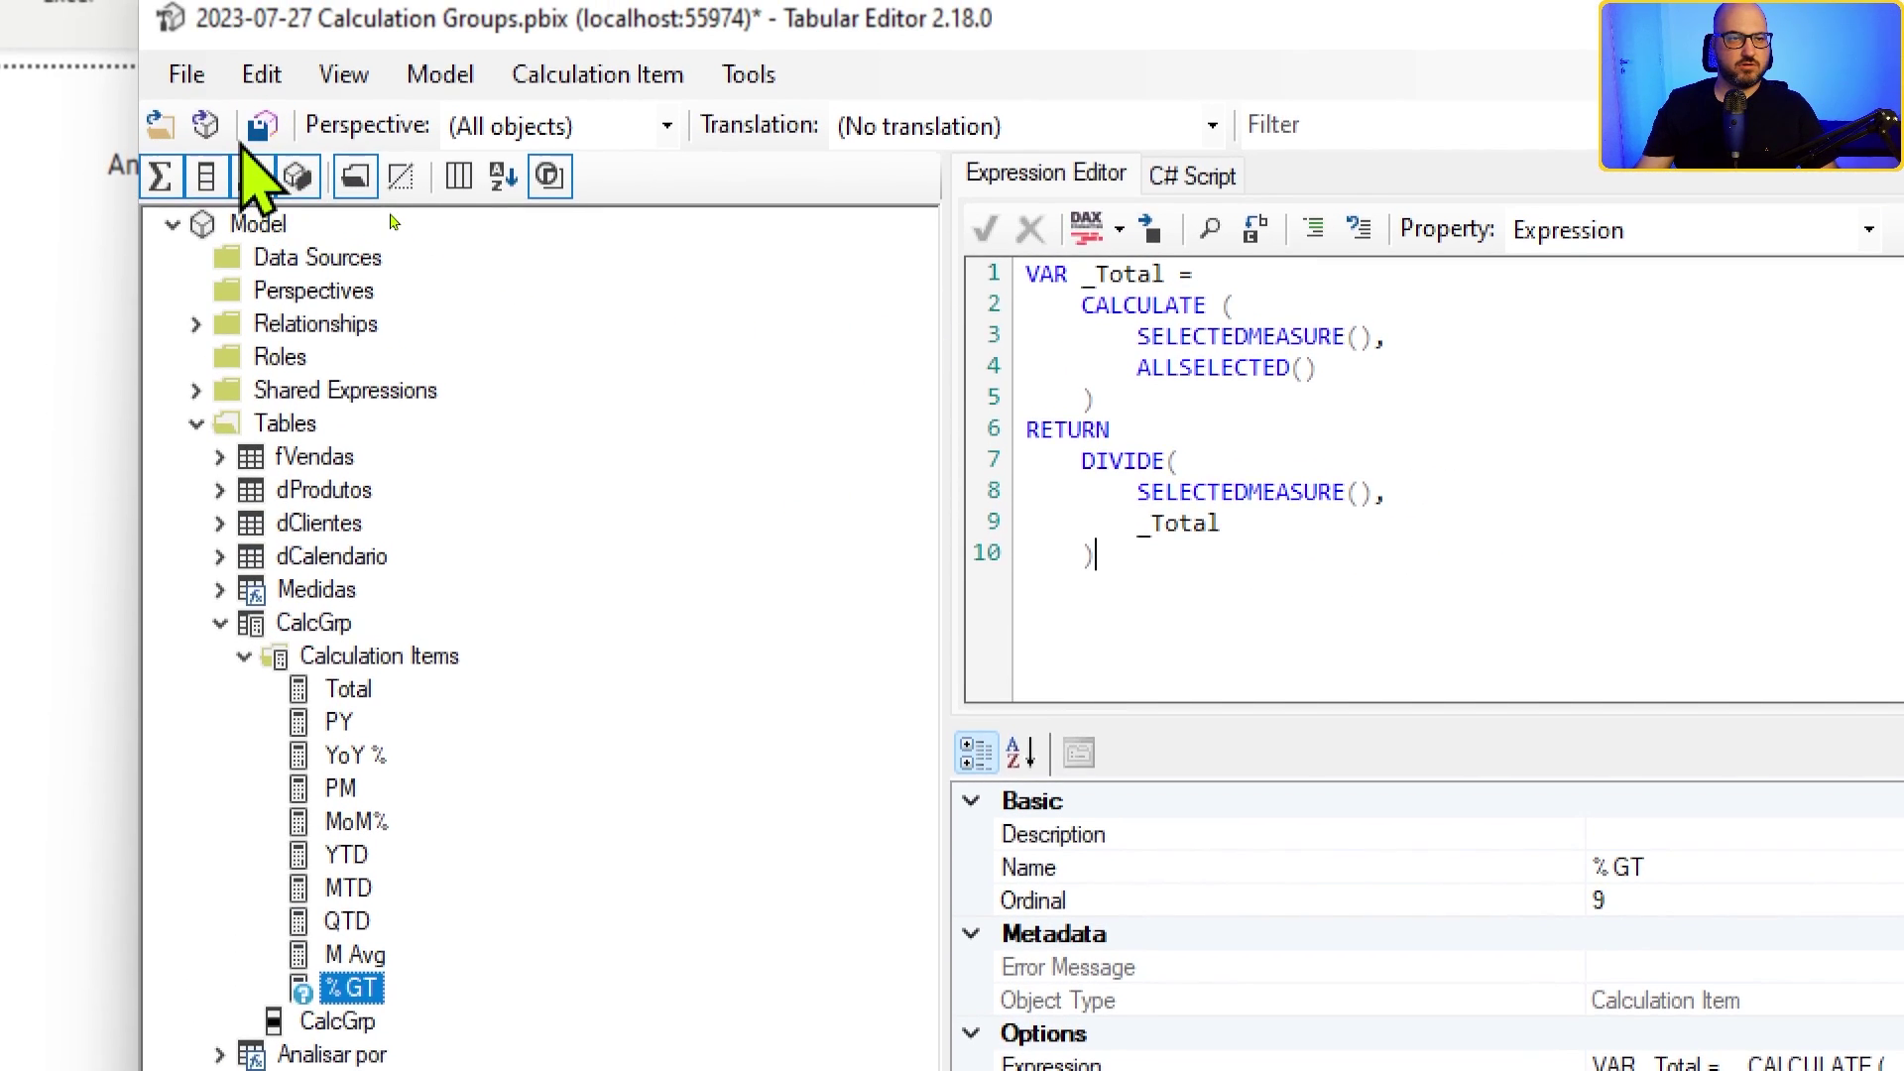
click(216, 126)
click(369, 274)
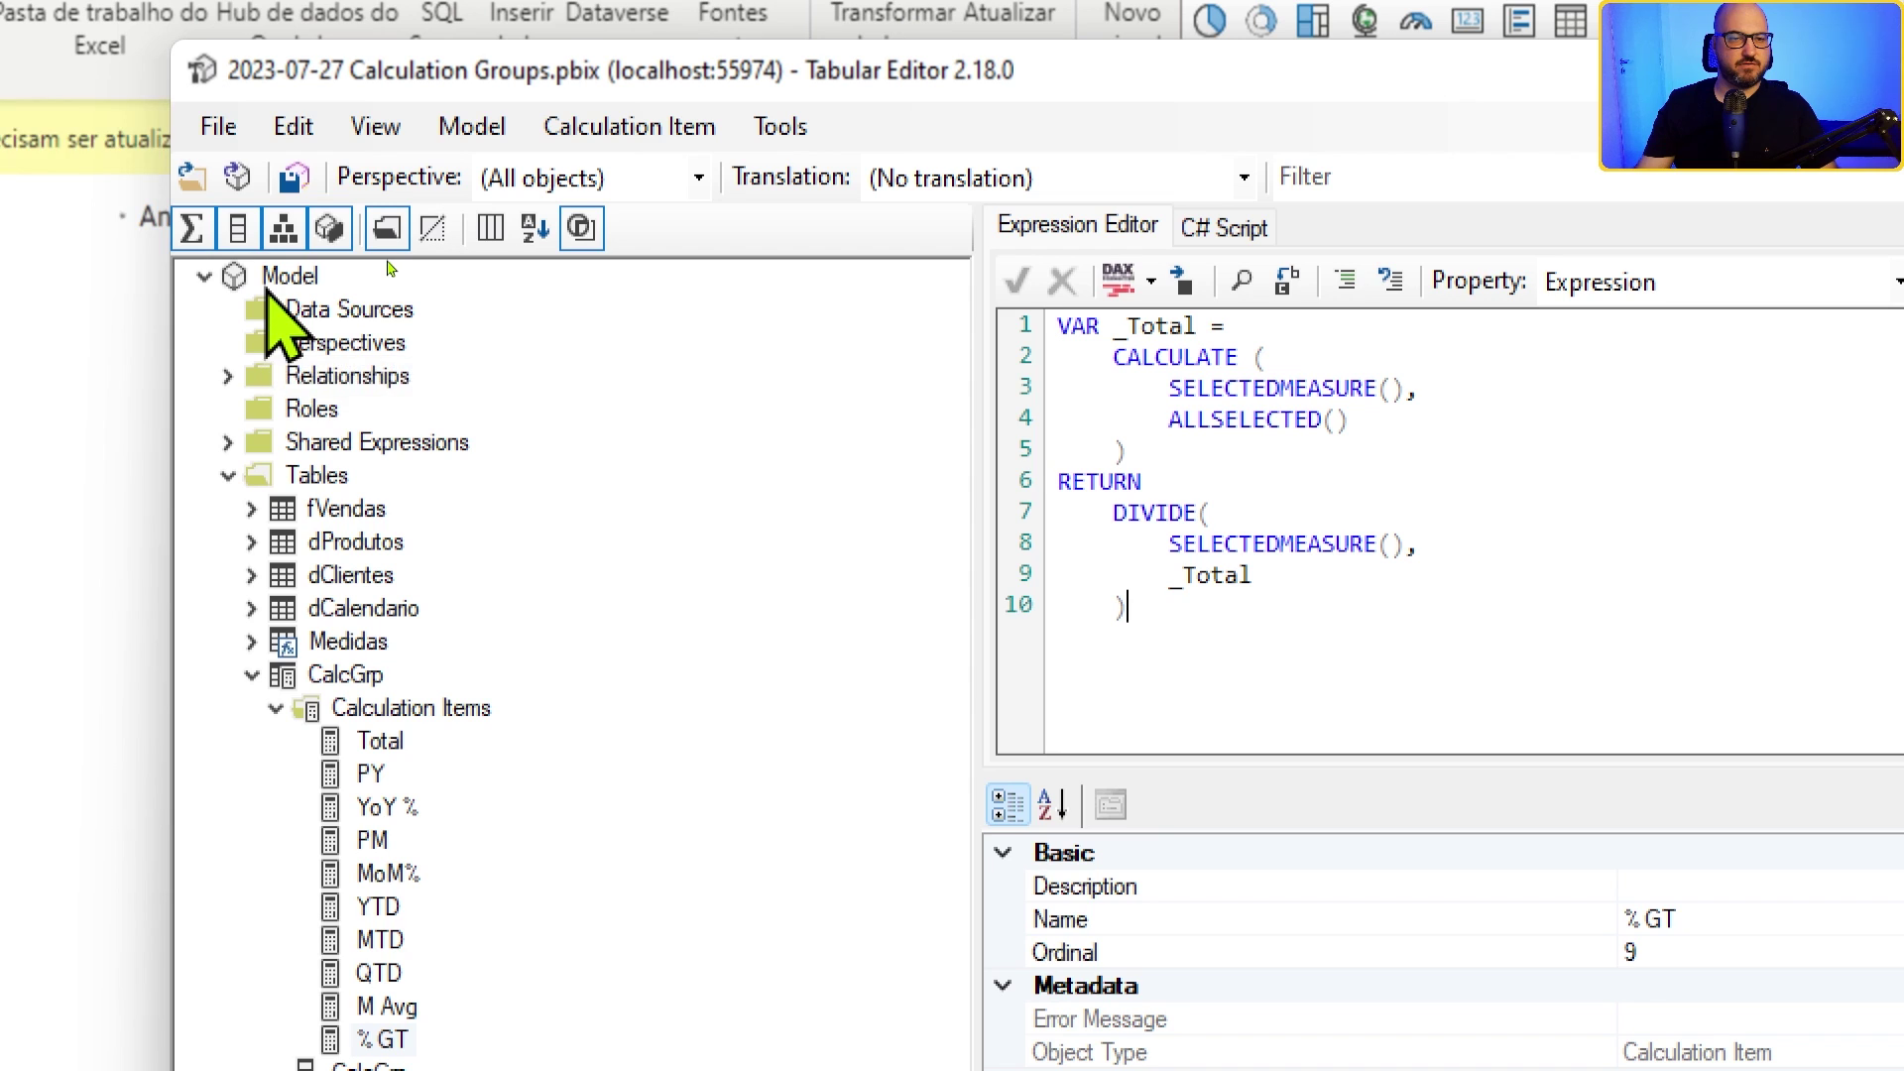
key(alt+Tab)
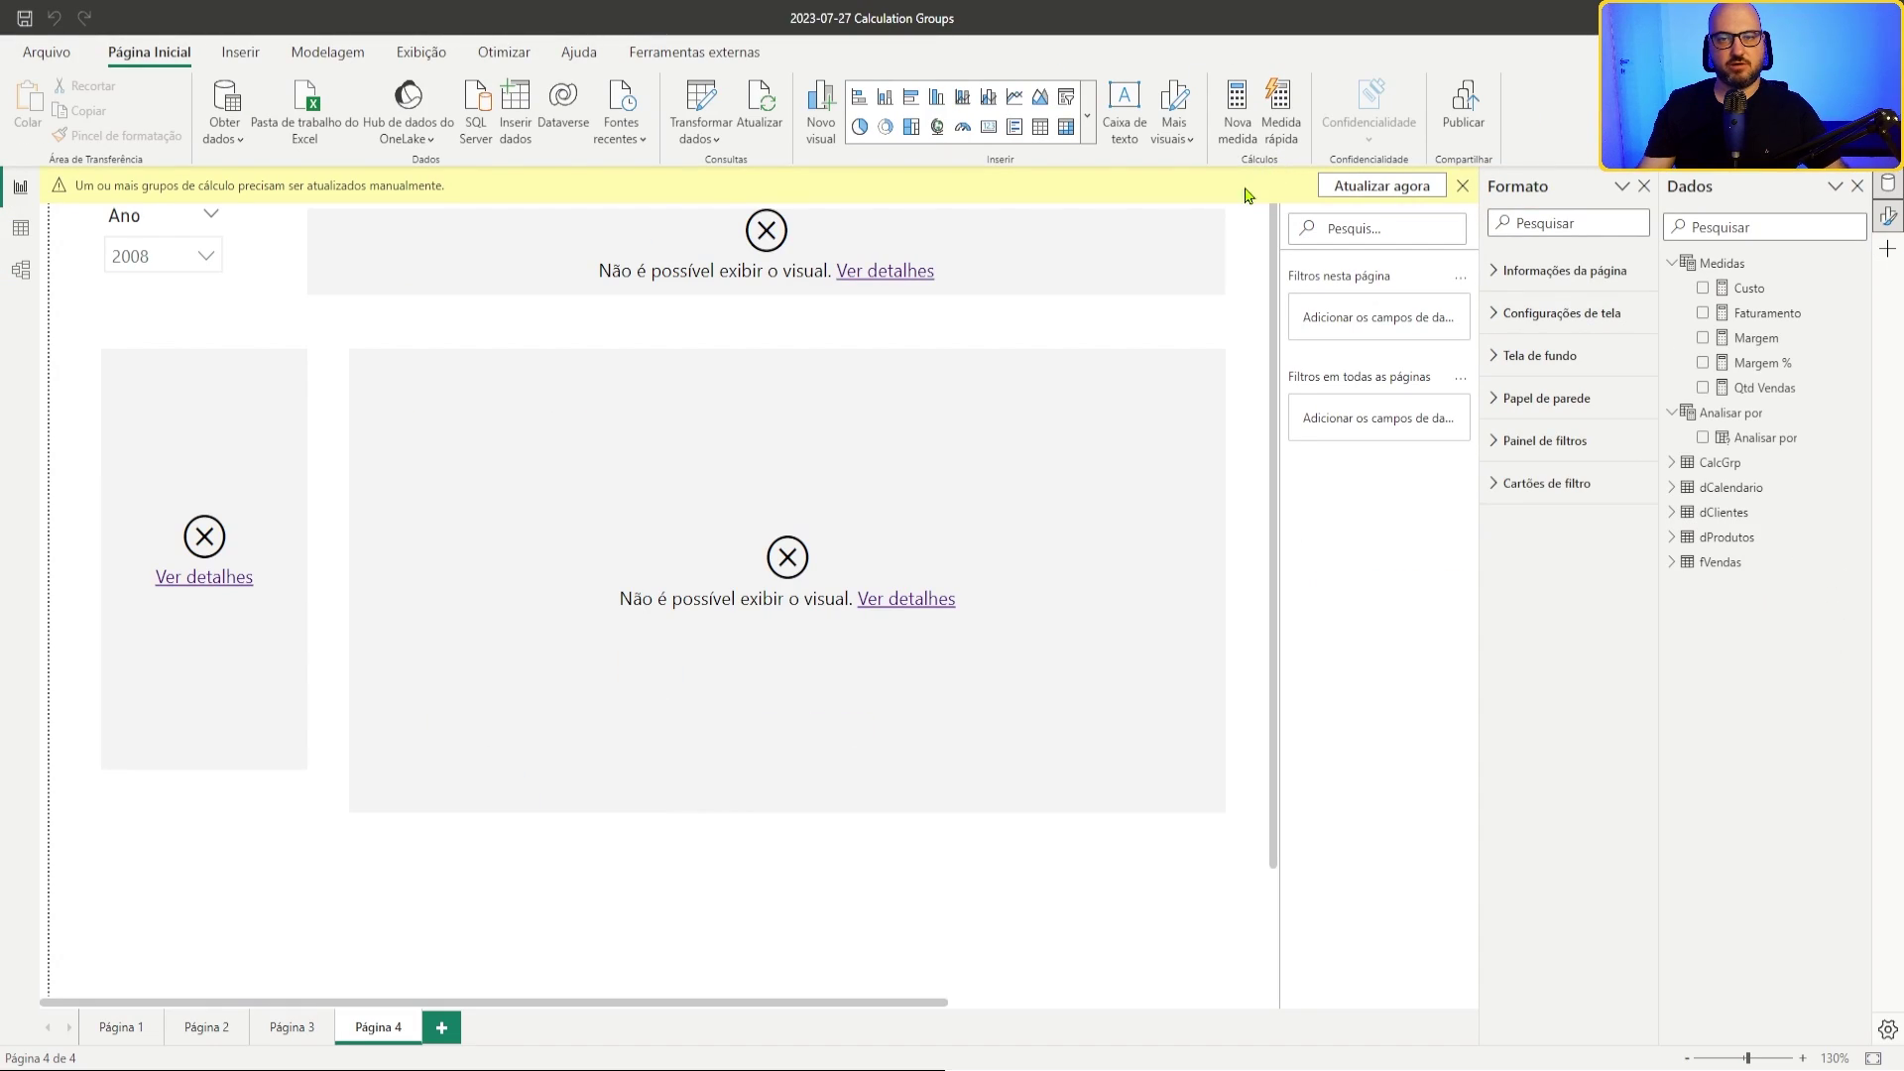
click(1372, 188)
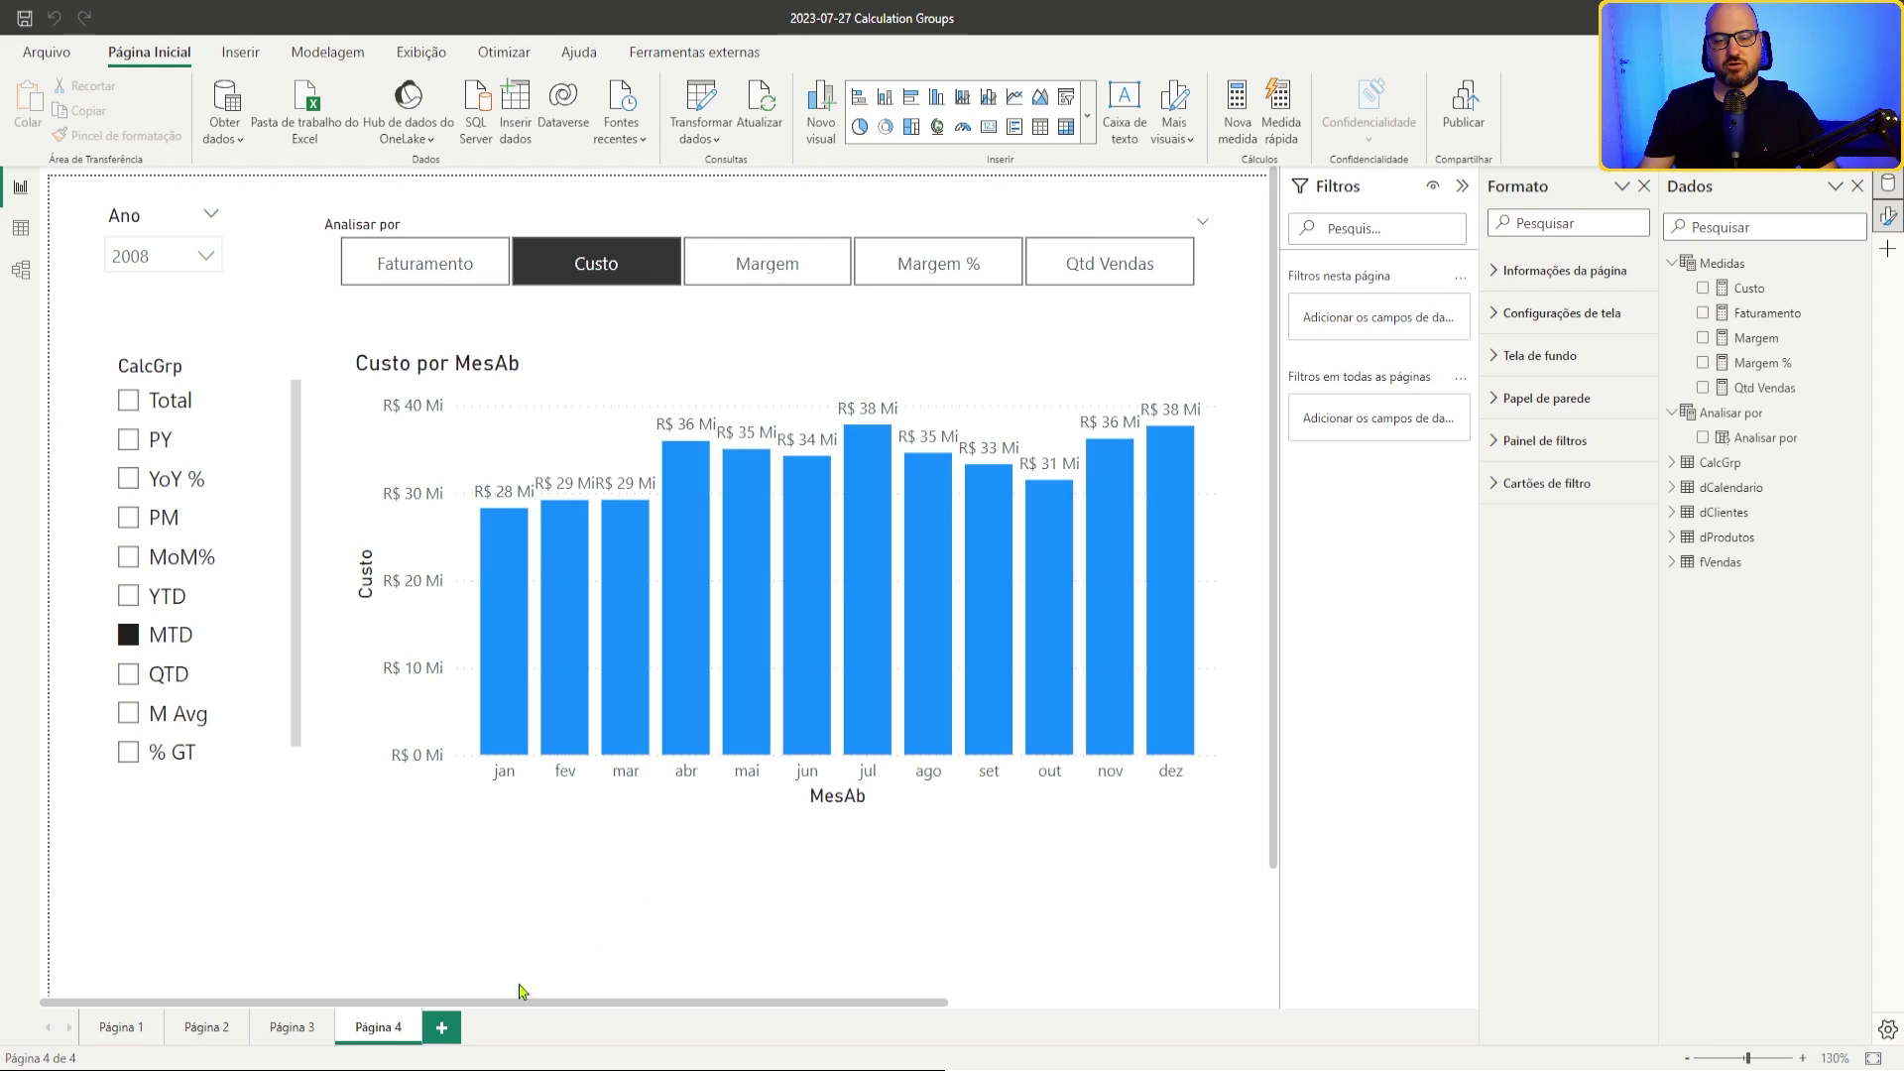
Step: Apply % GT in the CalcGrp slicer, and make the slicer taller and the Custo column chart shorter
click(209, 761)
drag(204, 769, 209, 846)
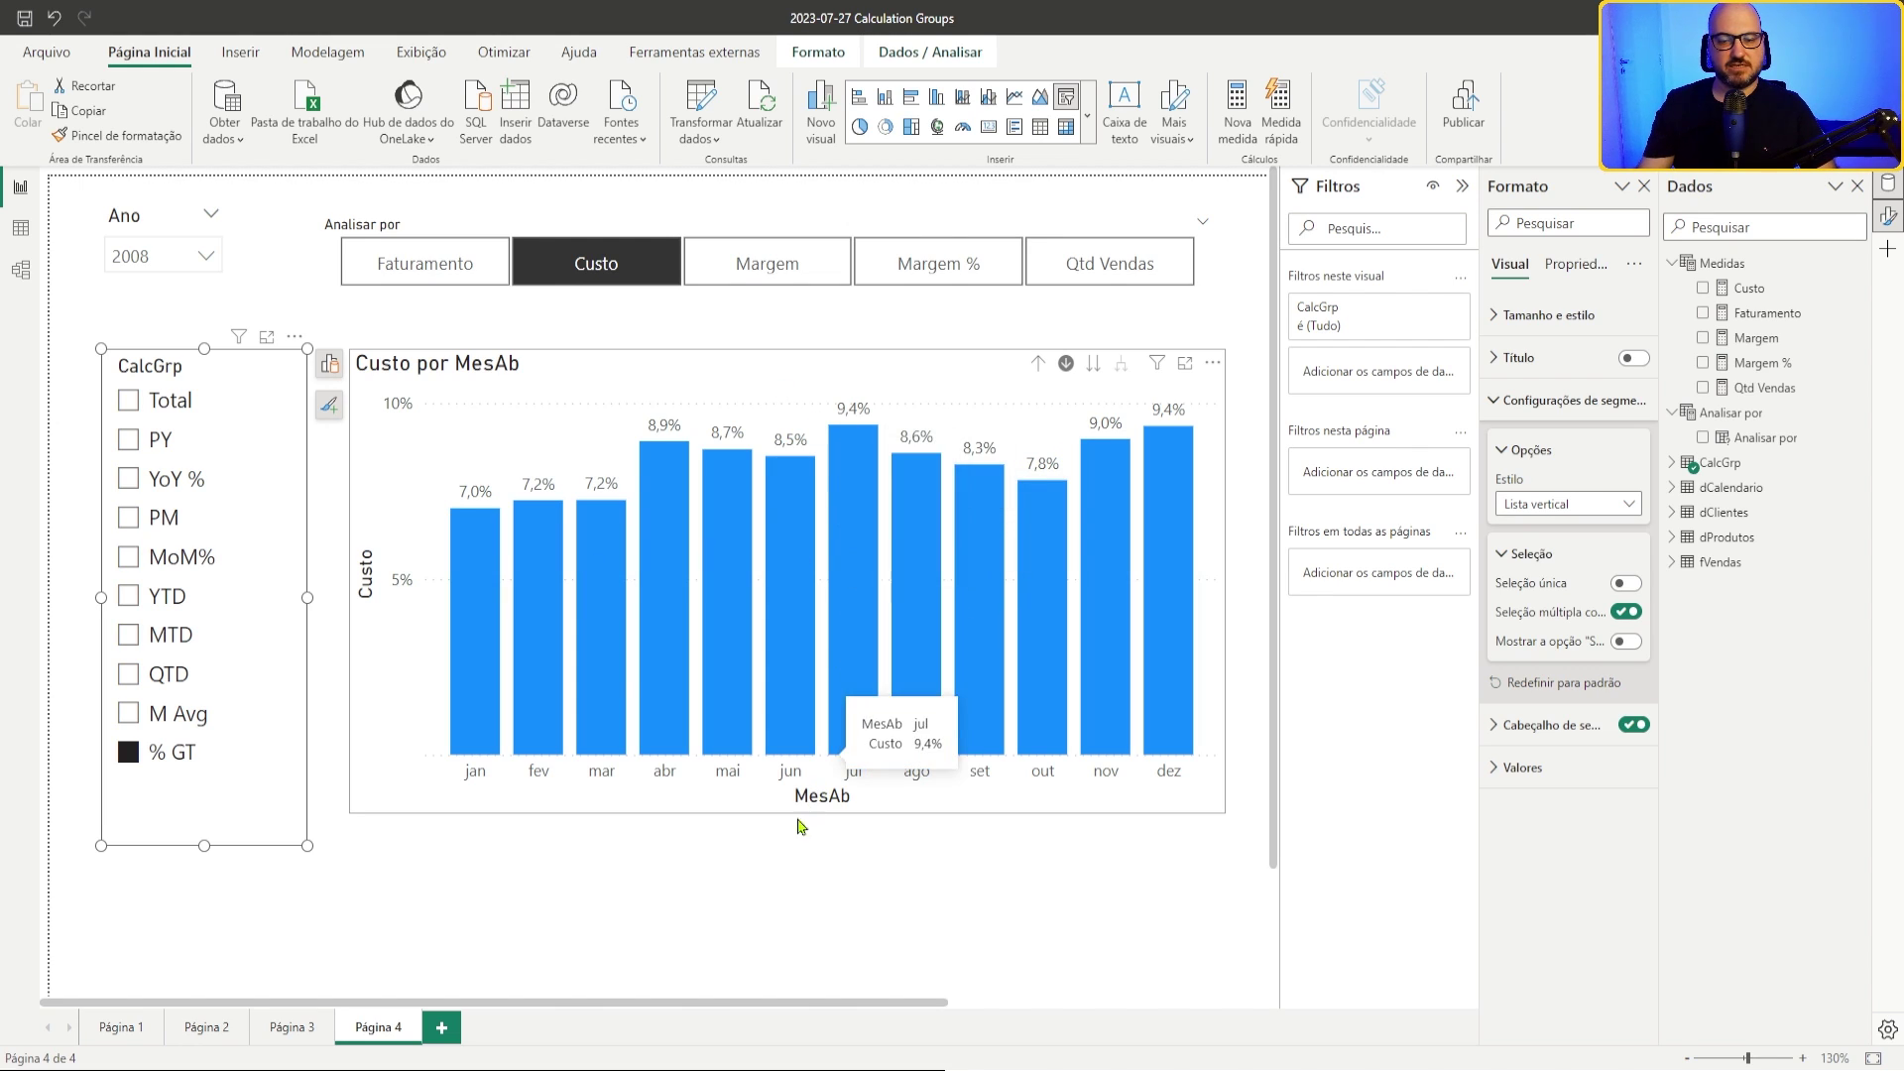
click(745, 809)
drag(779, 816, 786, 661)
Step: Switch the CalcGrp slicer to Total and reduce the slicer's height slightly
click(167, 382)
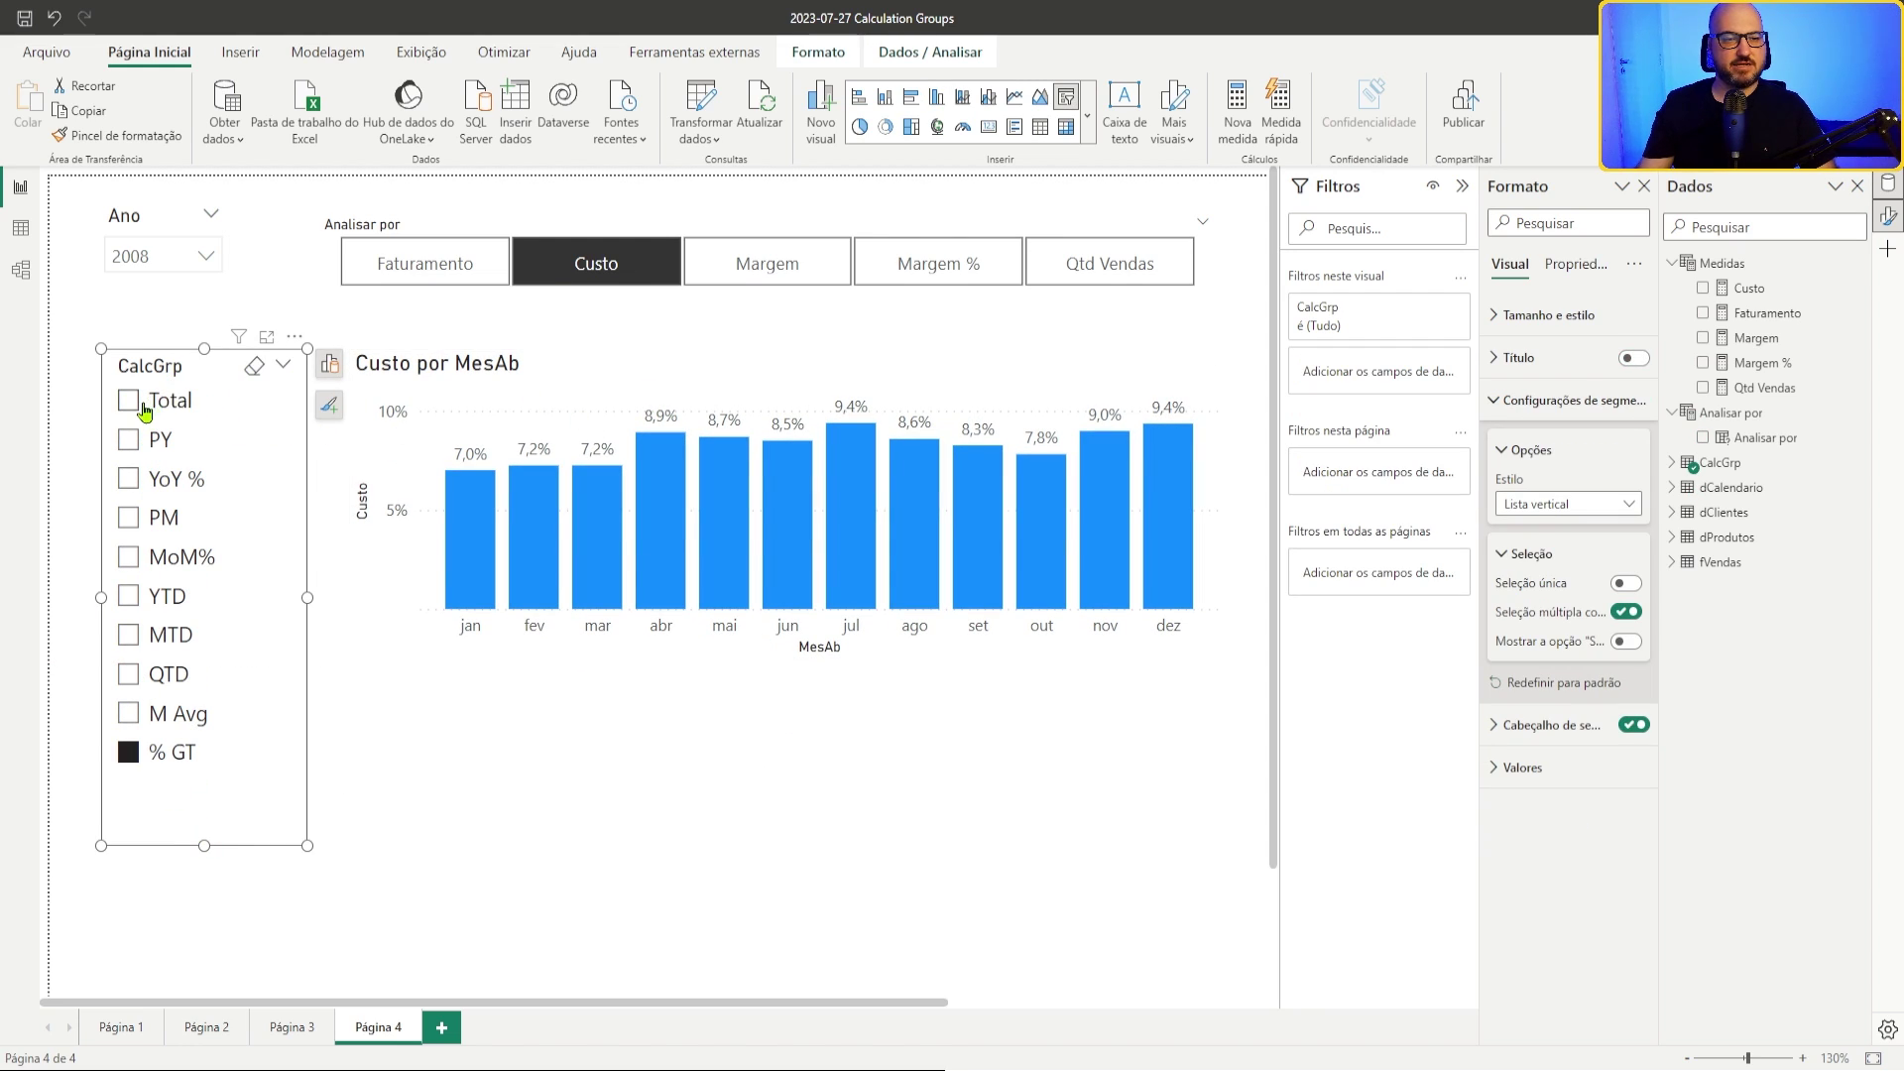
click(144, 409)
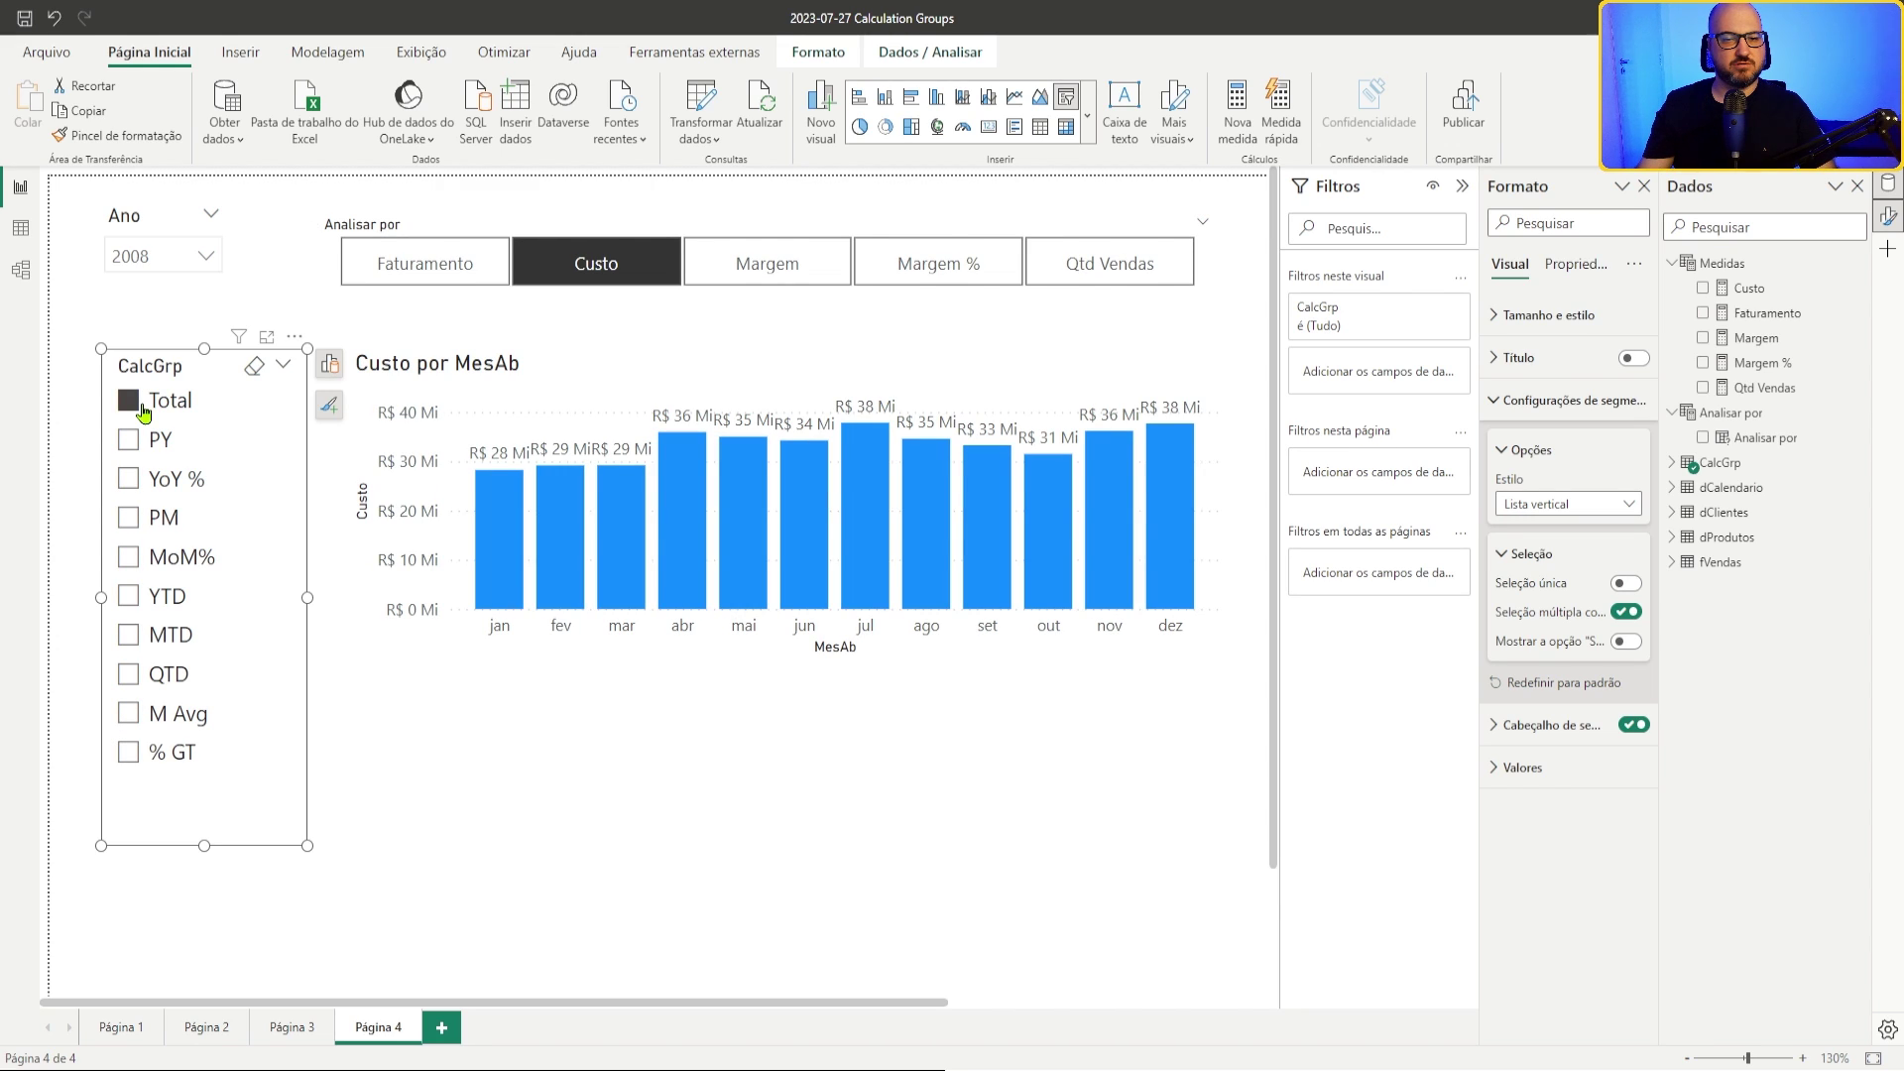
mouse_move(203, 843)
mouse_down()
mouse_move(204, 651)
mouse_move(204, 836)
mouse_up()
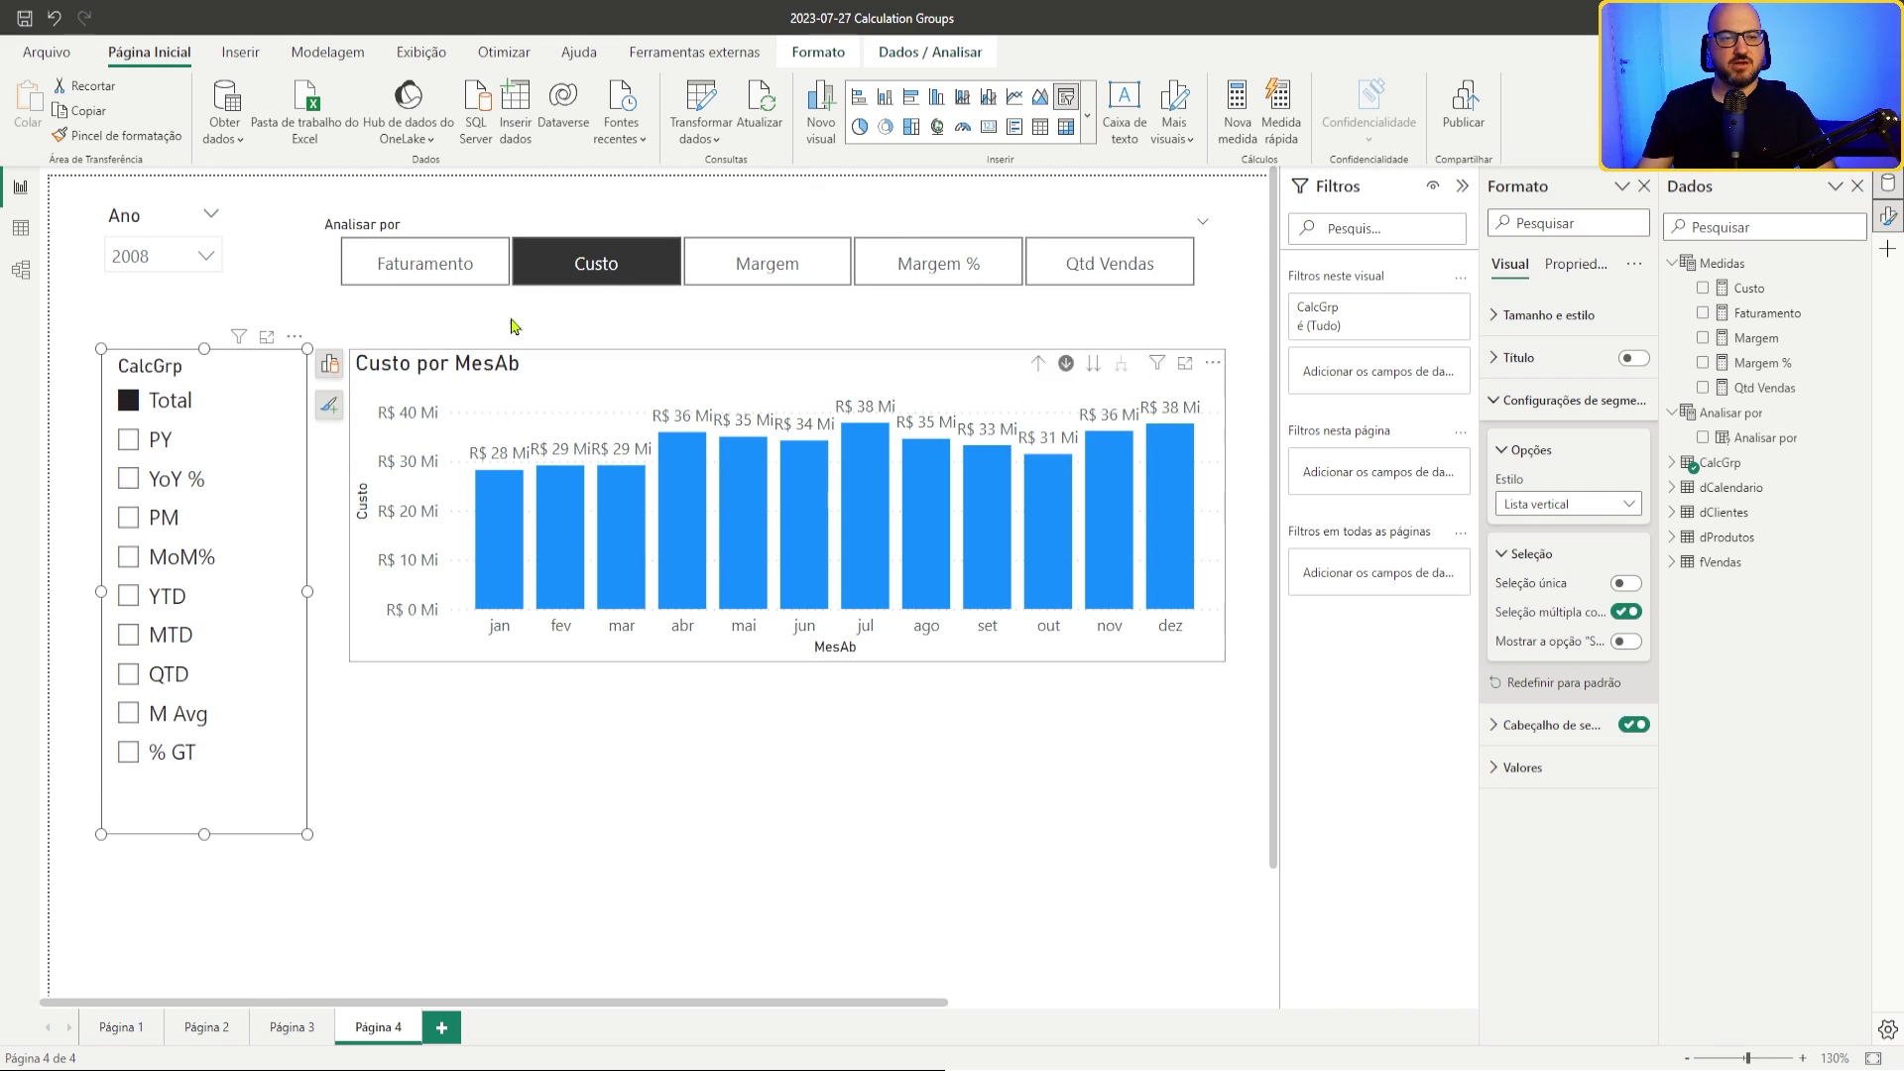
Step: Duplicate the Custo por MesAb column chart and place the copy directly below the original
click(886, 378)
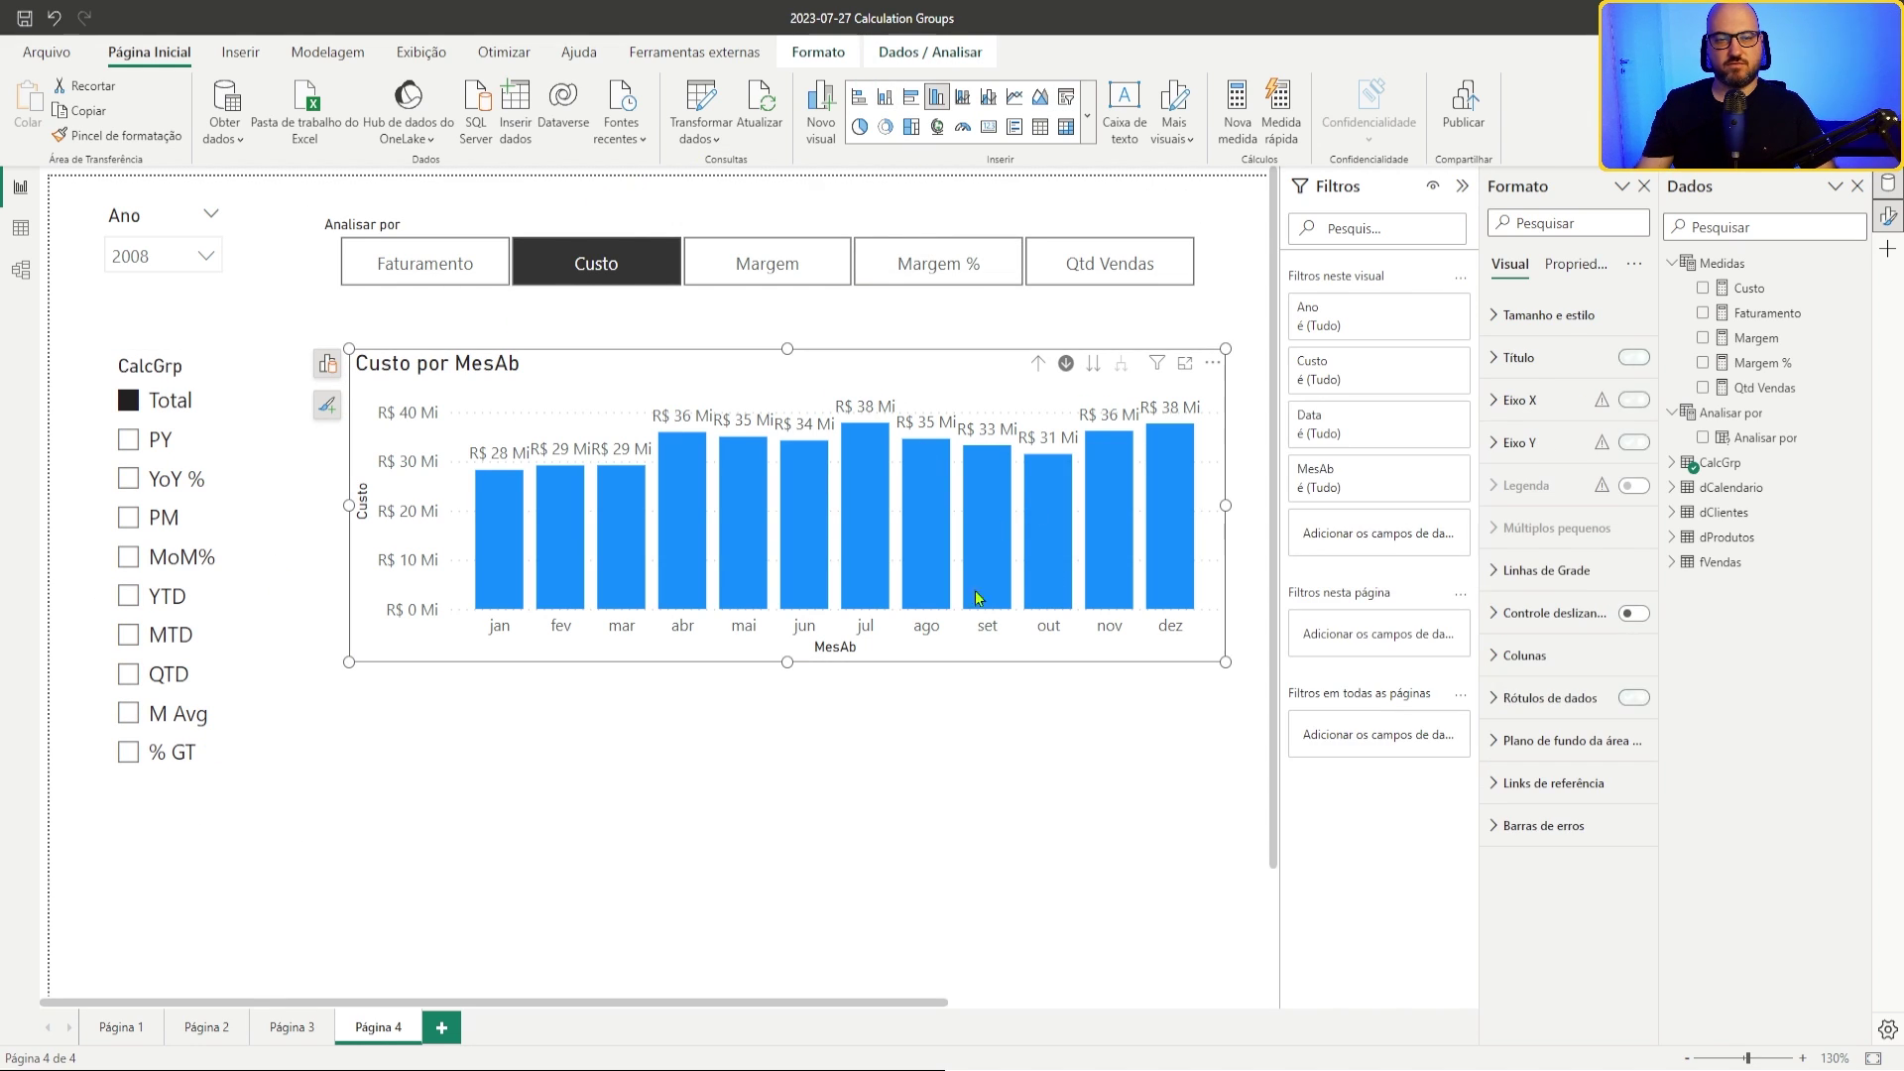
key(ctrl+c)
key(ctrl+v)
drag(917, 391, 911, 690)
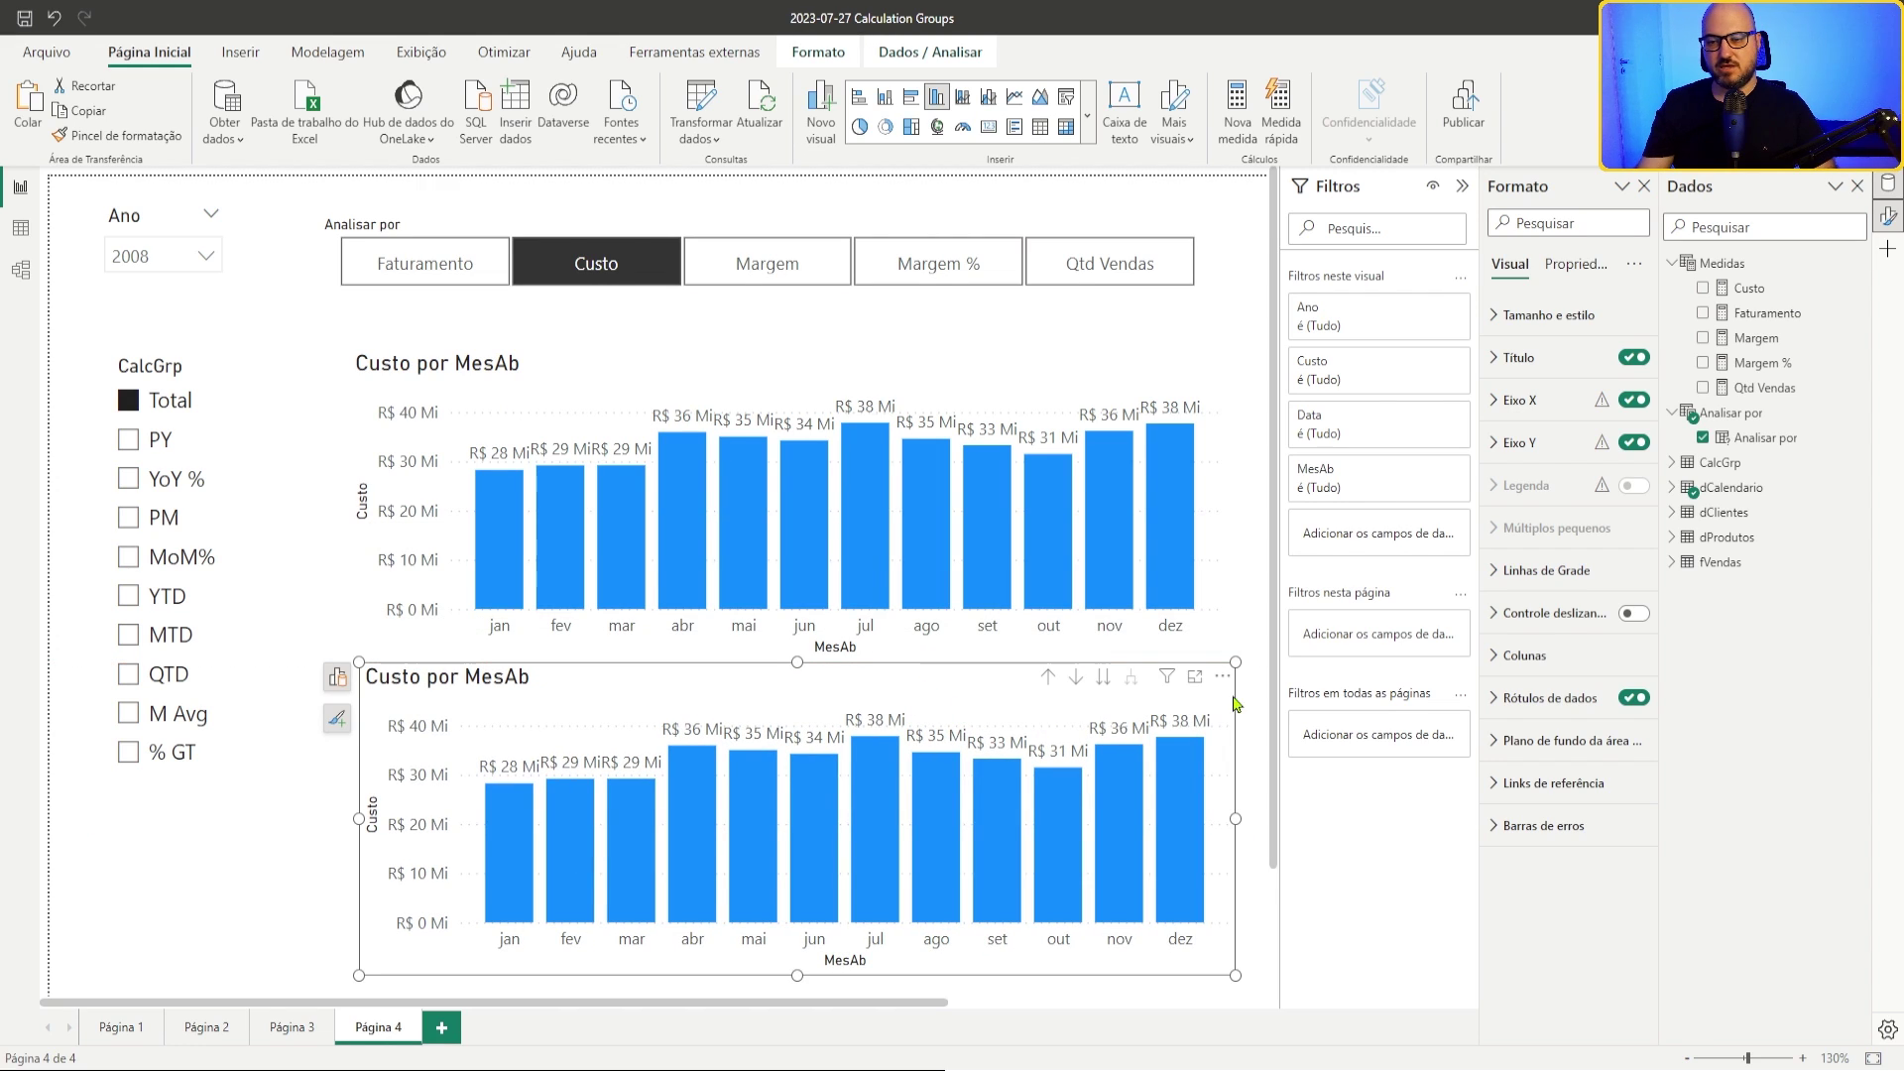
Step: Replace the copied chart's X-axis fields Ano, MesAb and Data with Categoria from dProdutos
click(339, 685)
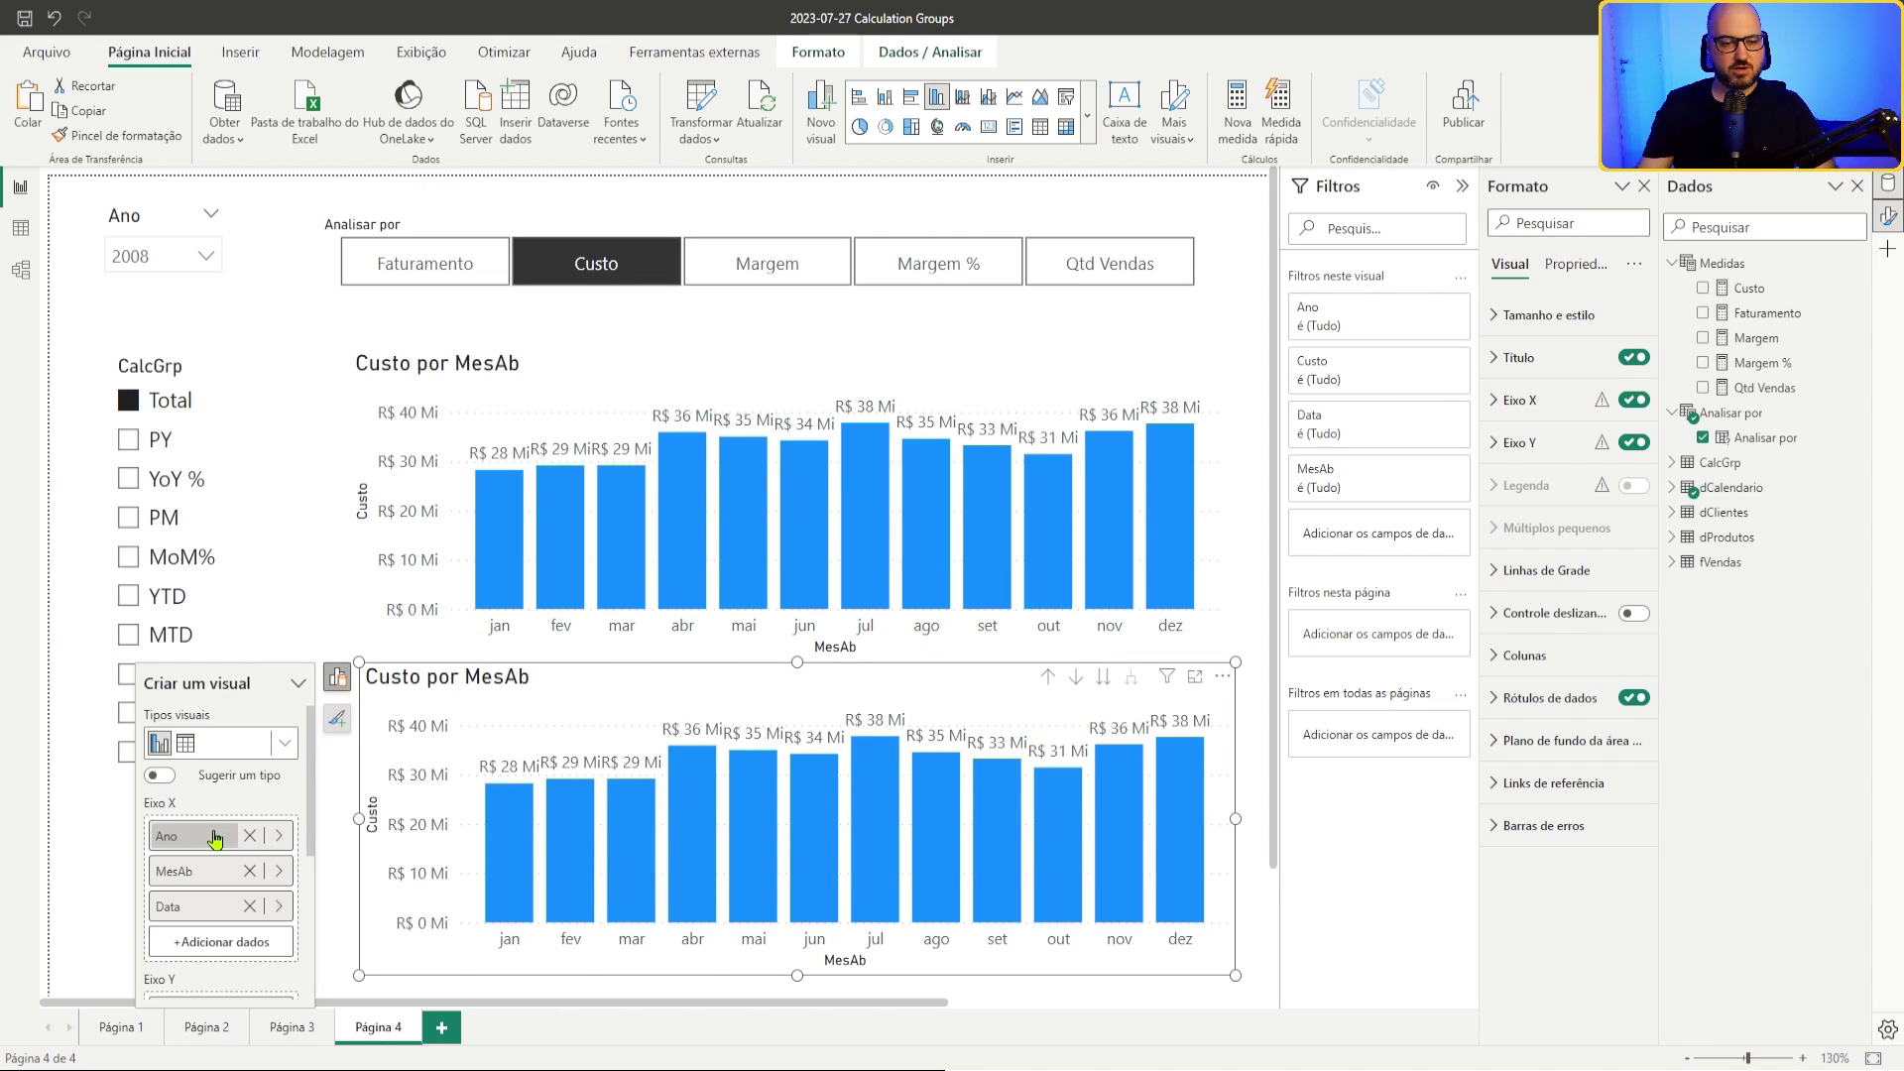
click(254, 906)
click(249, 870)
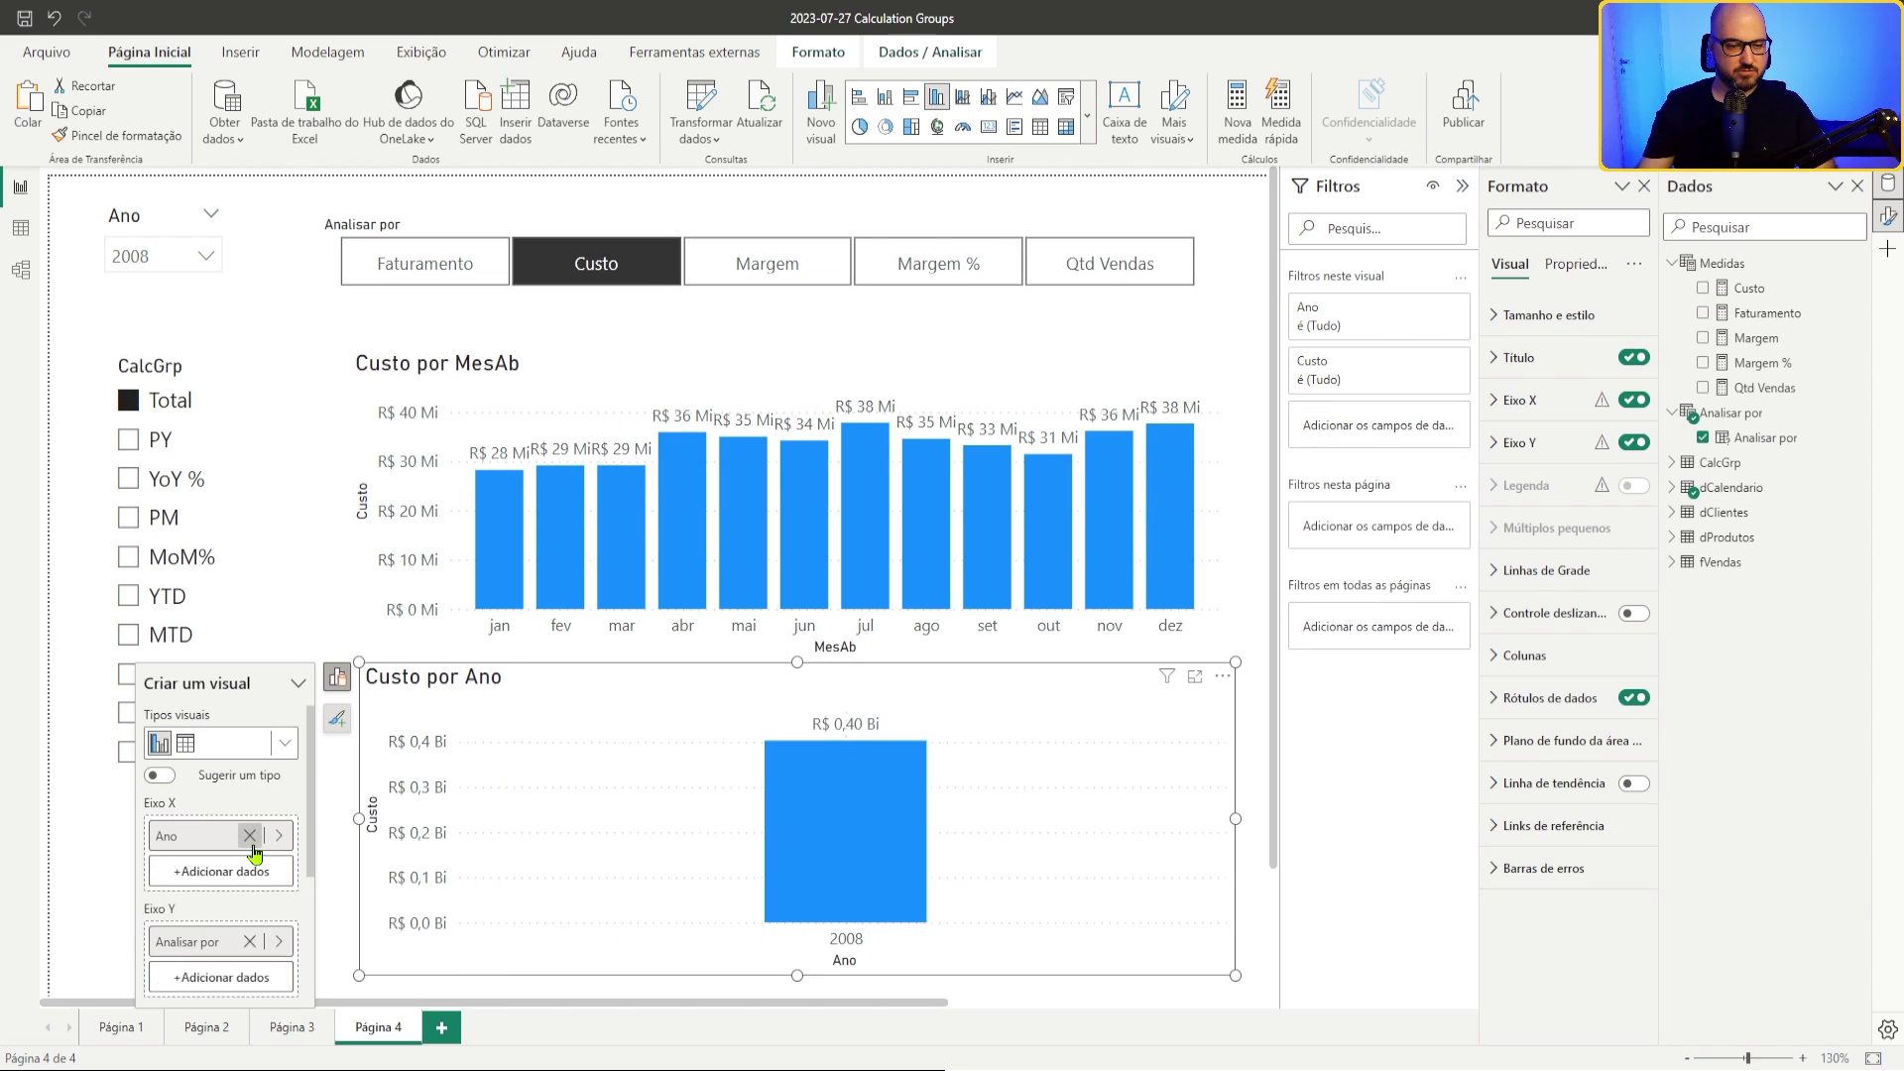
click(248, 835)
click(249, 841)
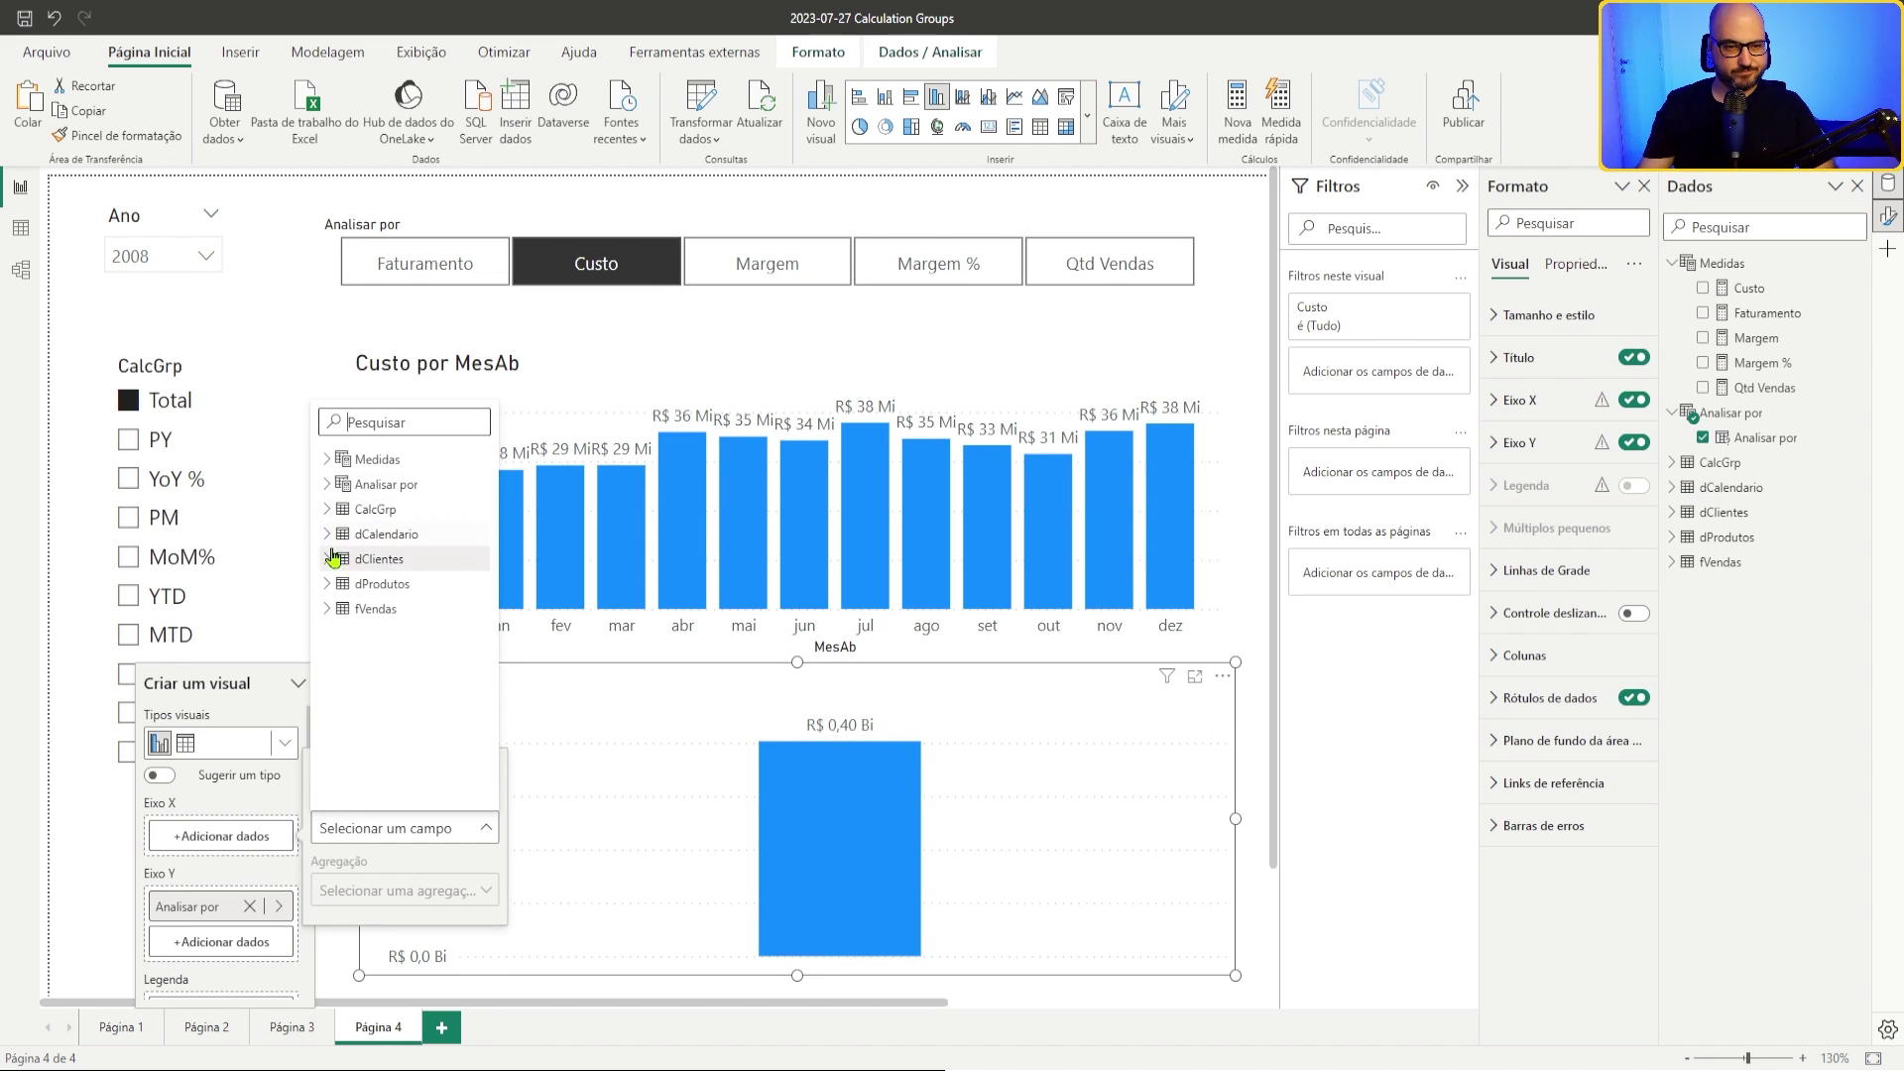
click(326, 585)
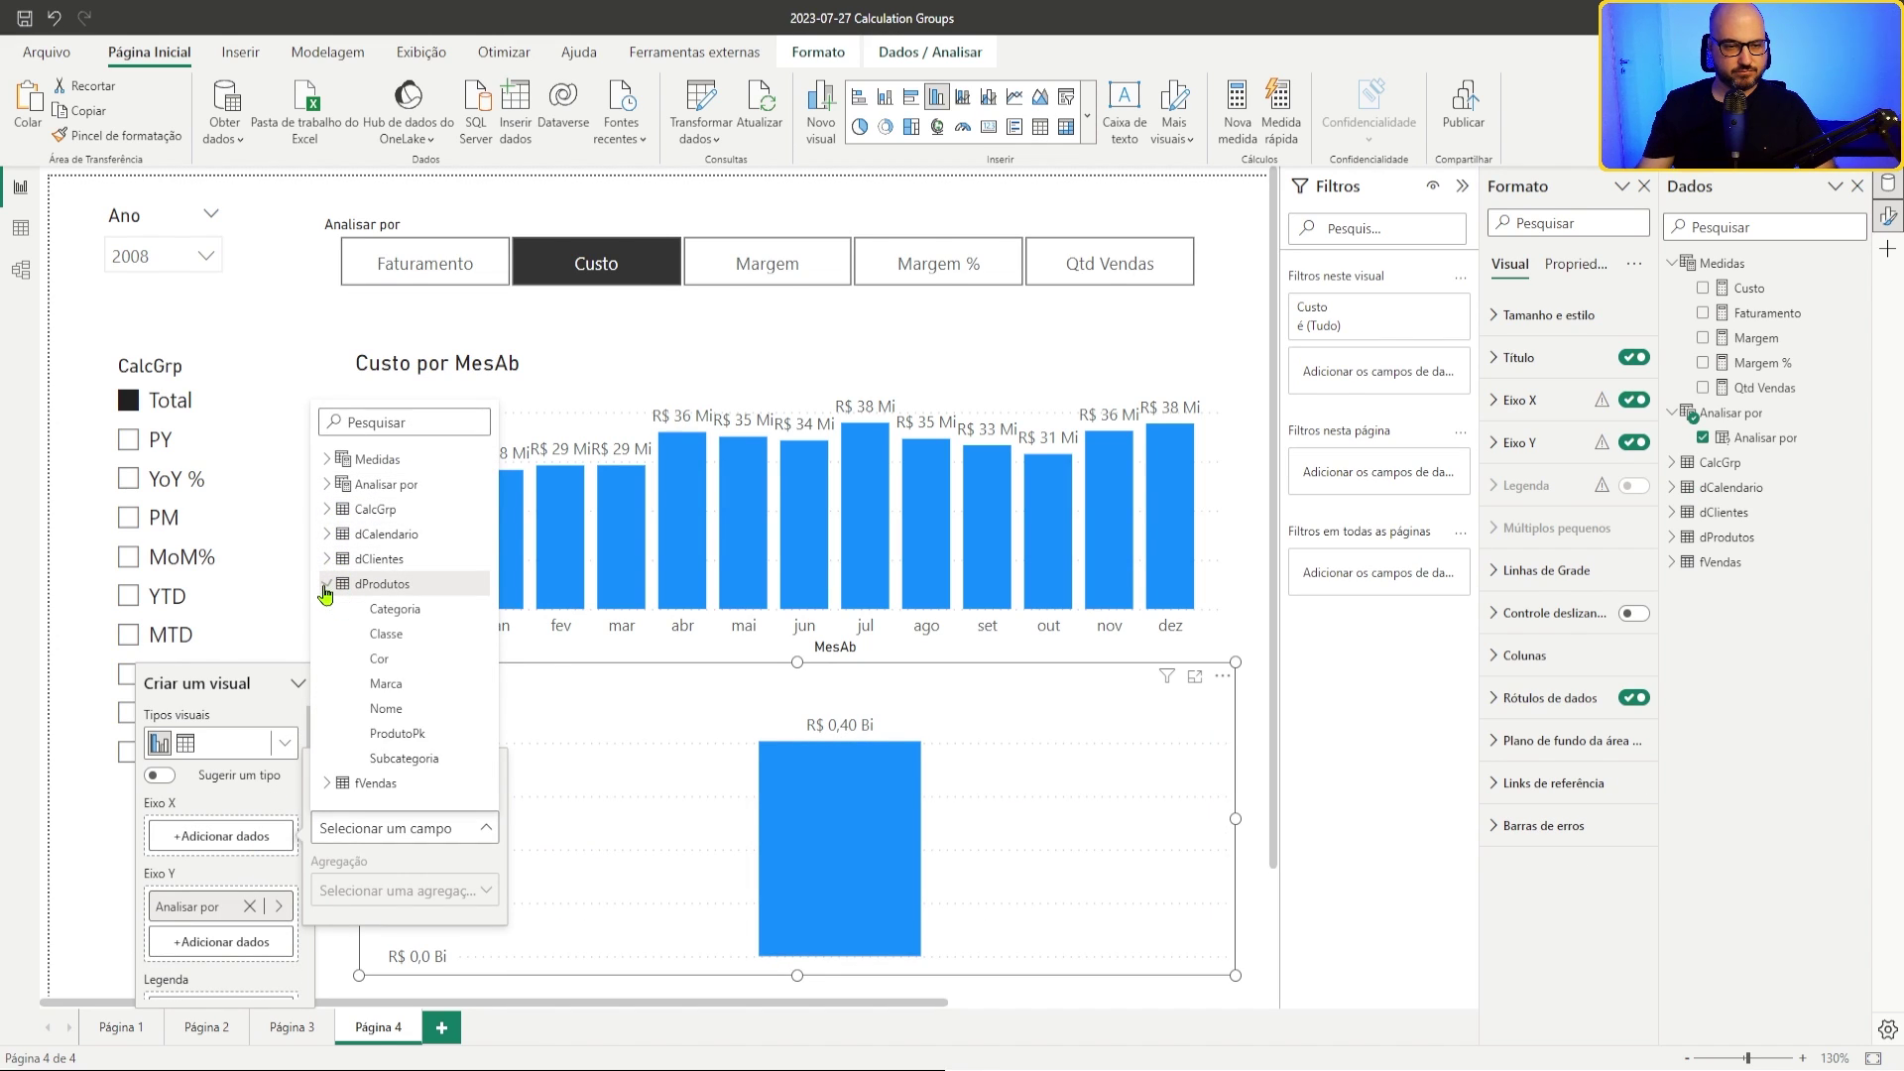
click(395, 608)
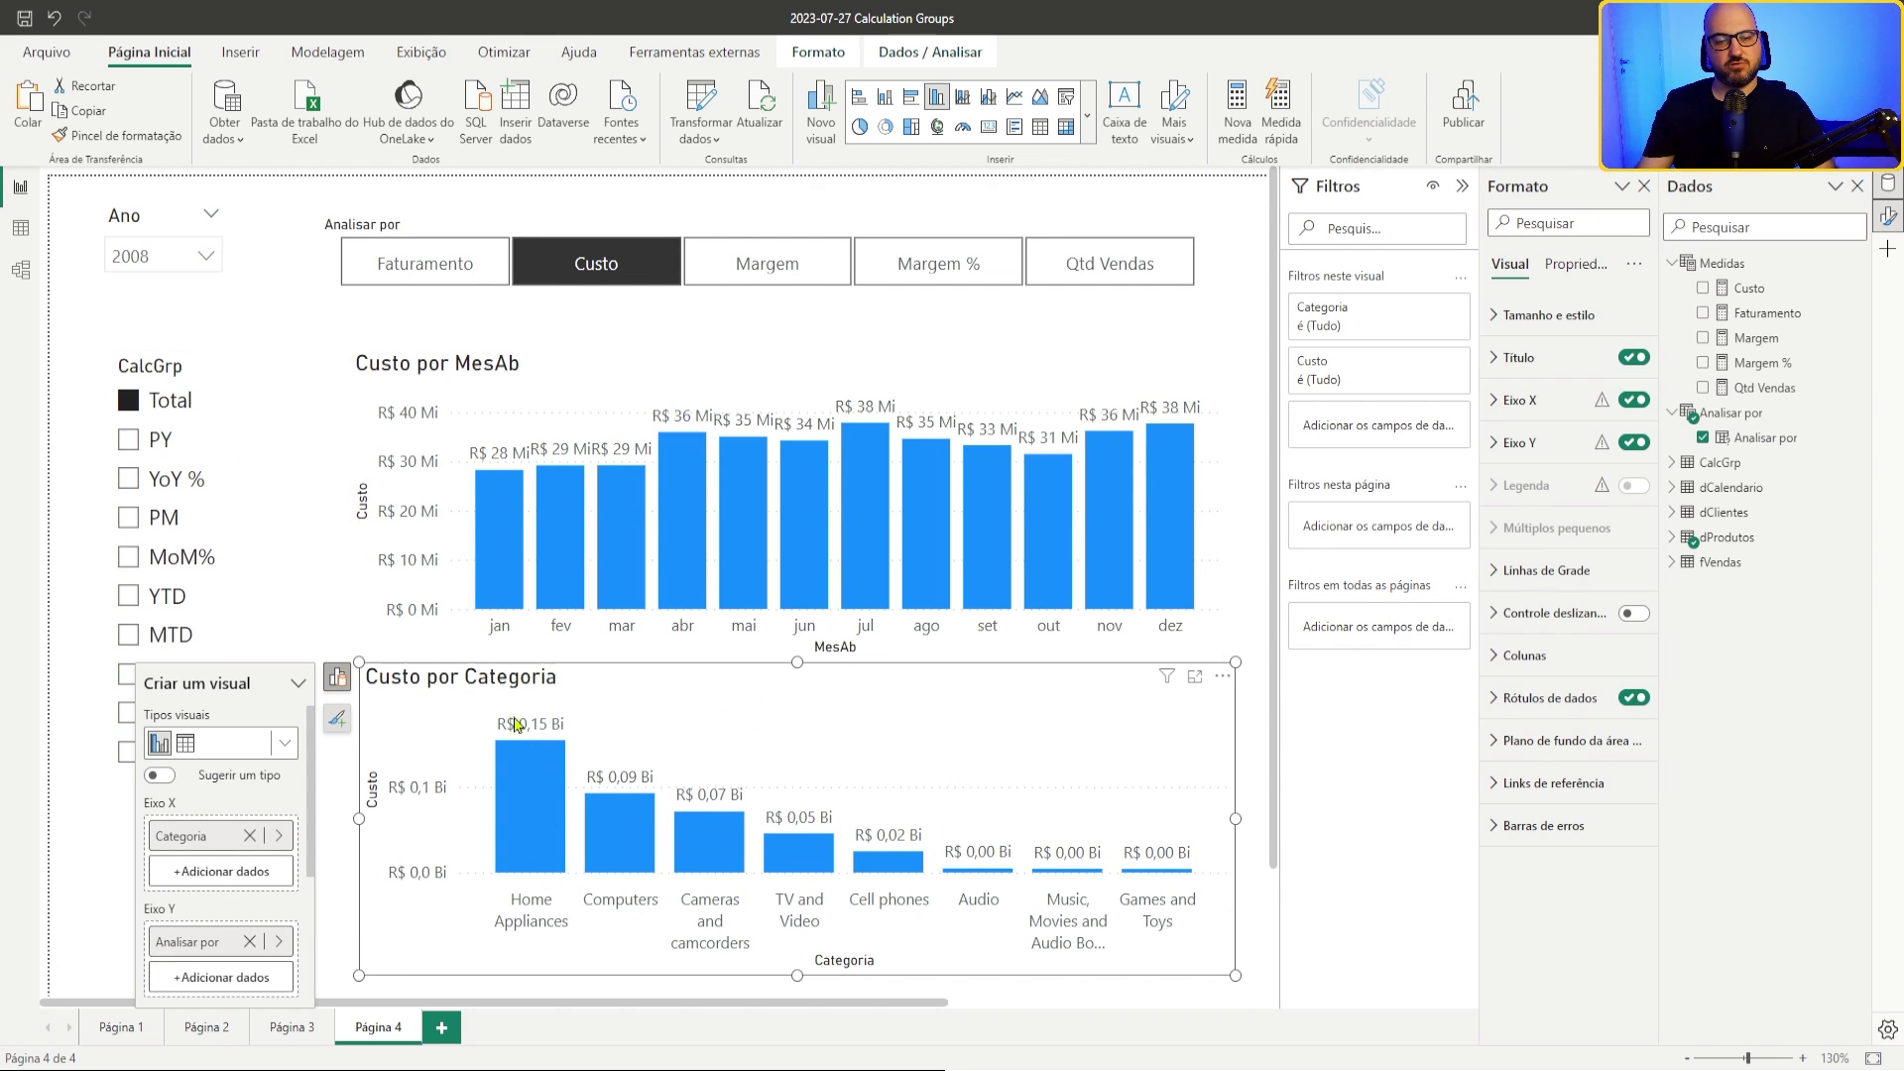
Step: Move the CalcGrp slicer up slightly and set its interaction with the Custo por Categoria chart to none
drag(192, 335, 191, 293)
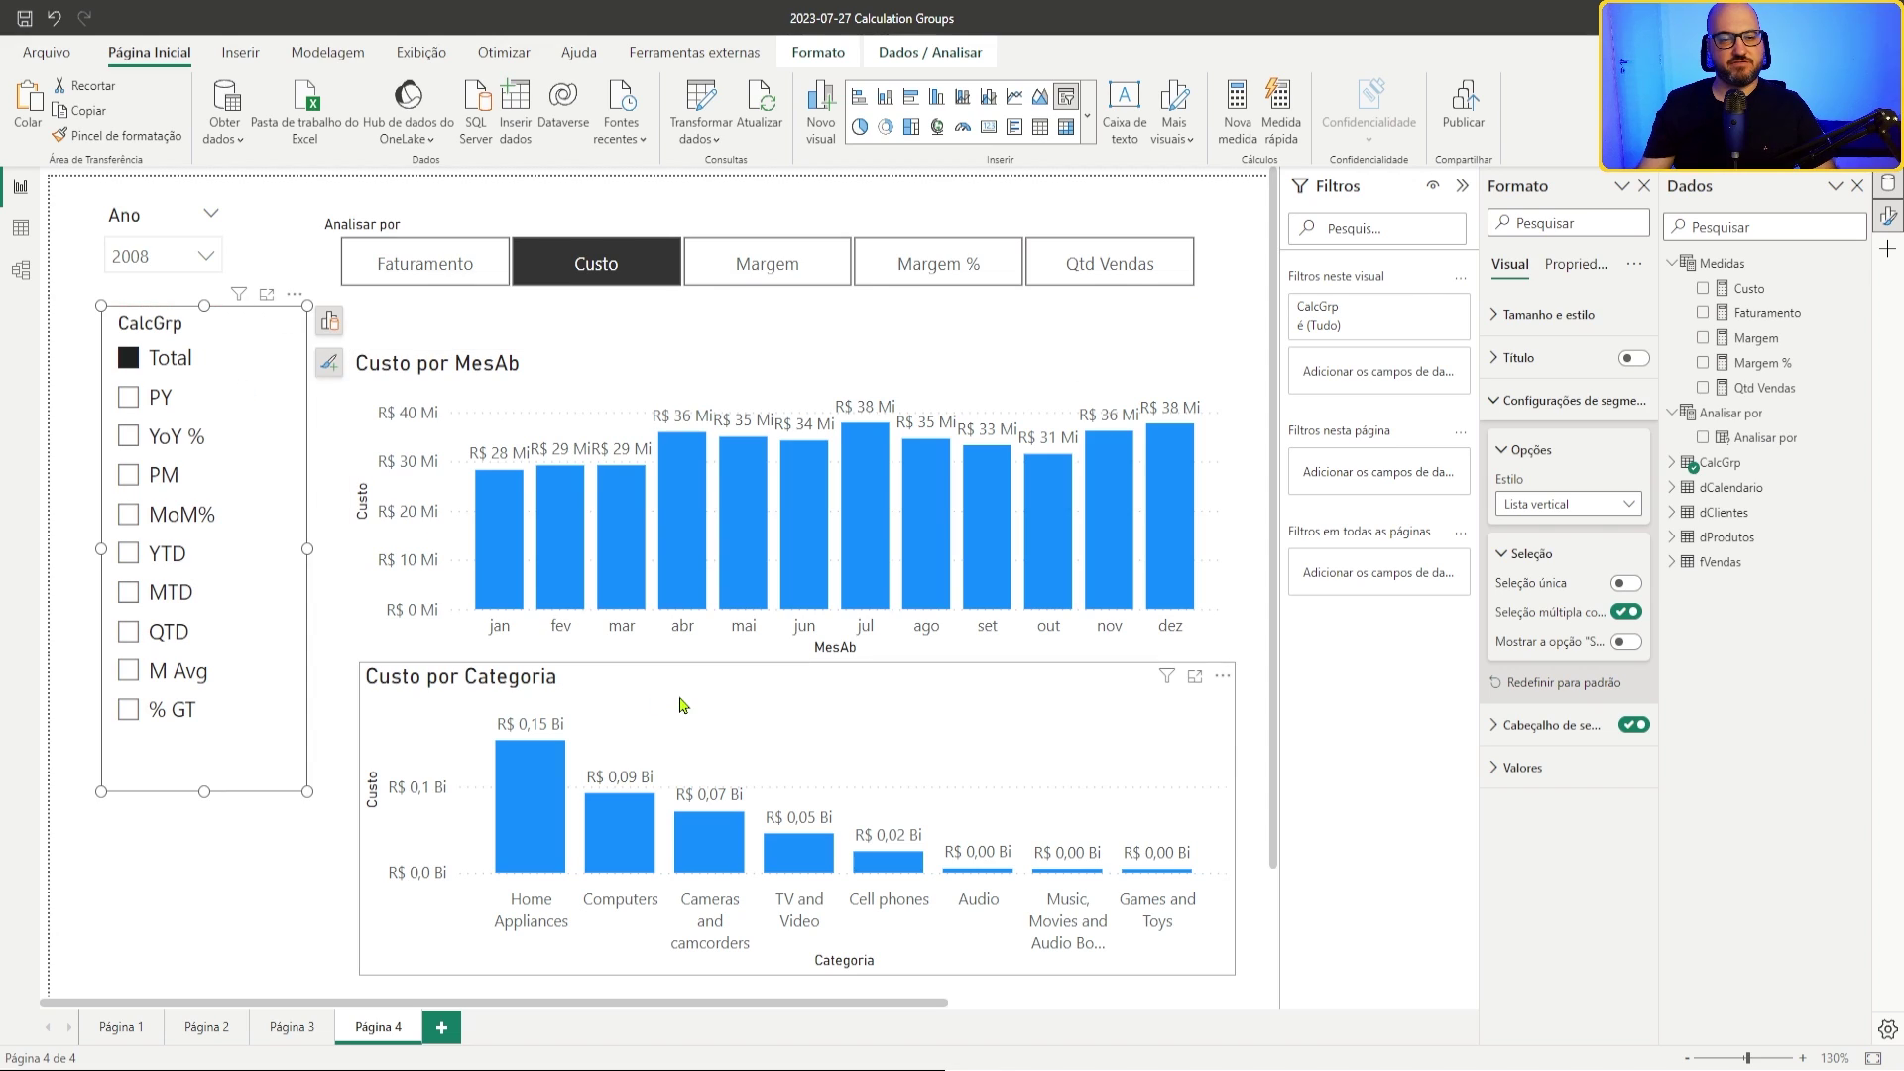
click(808, 698)
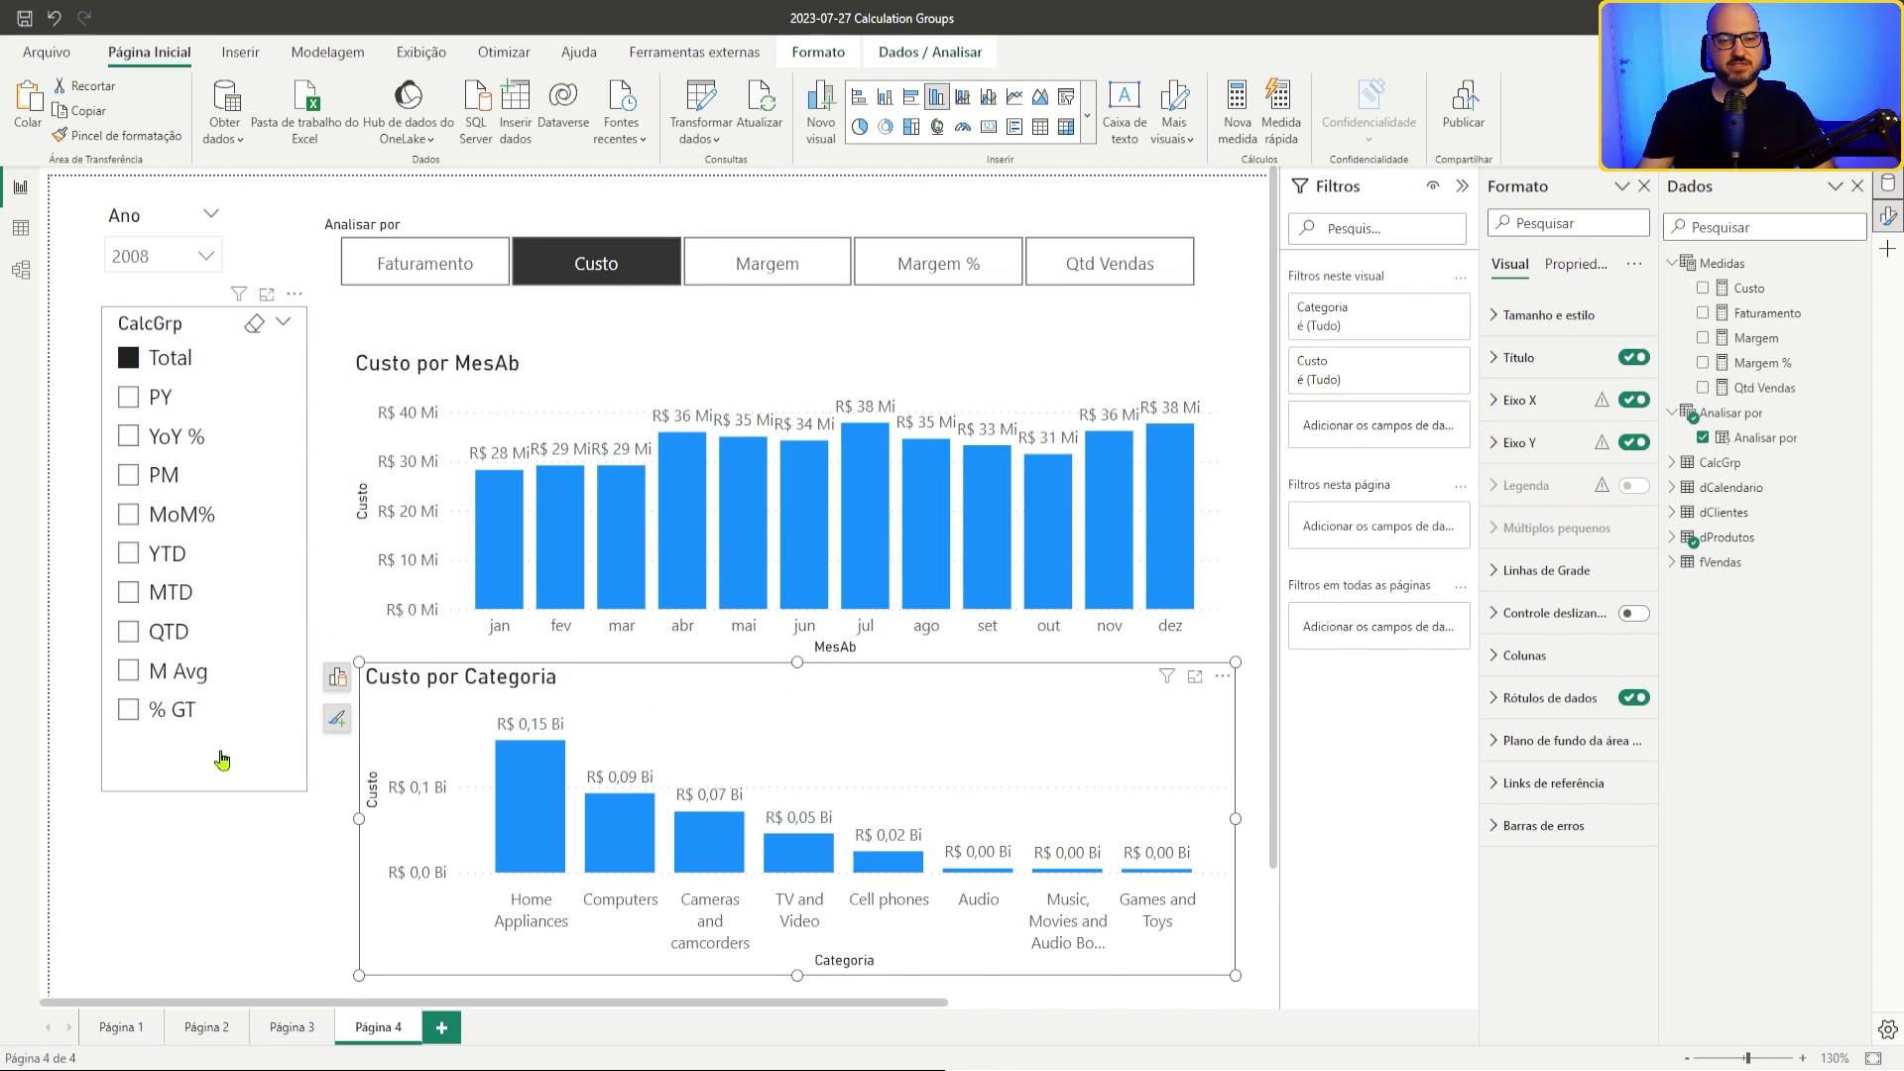
click(818, 51)
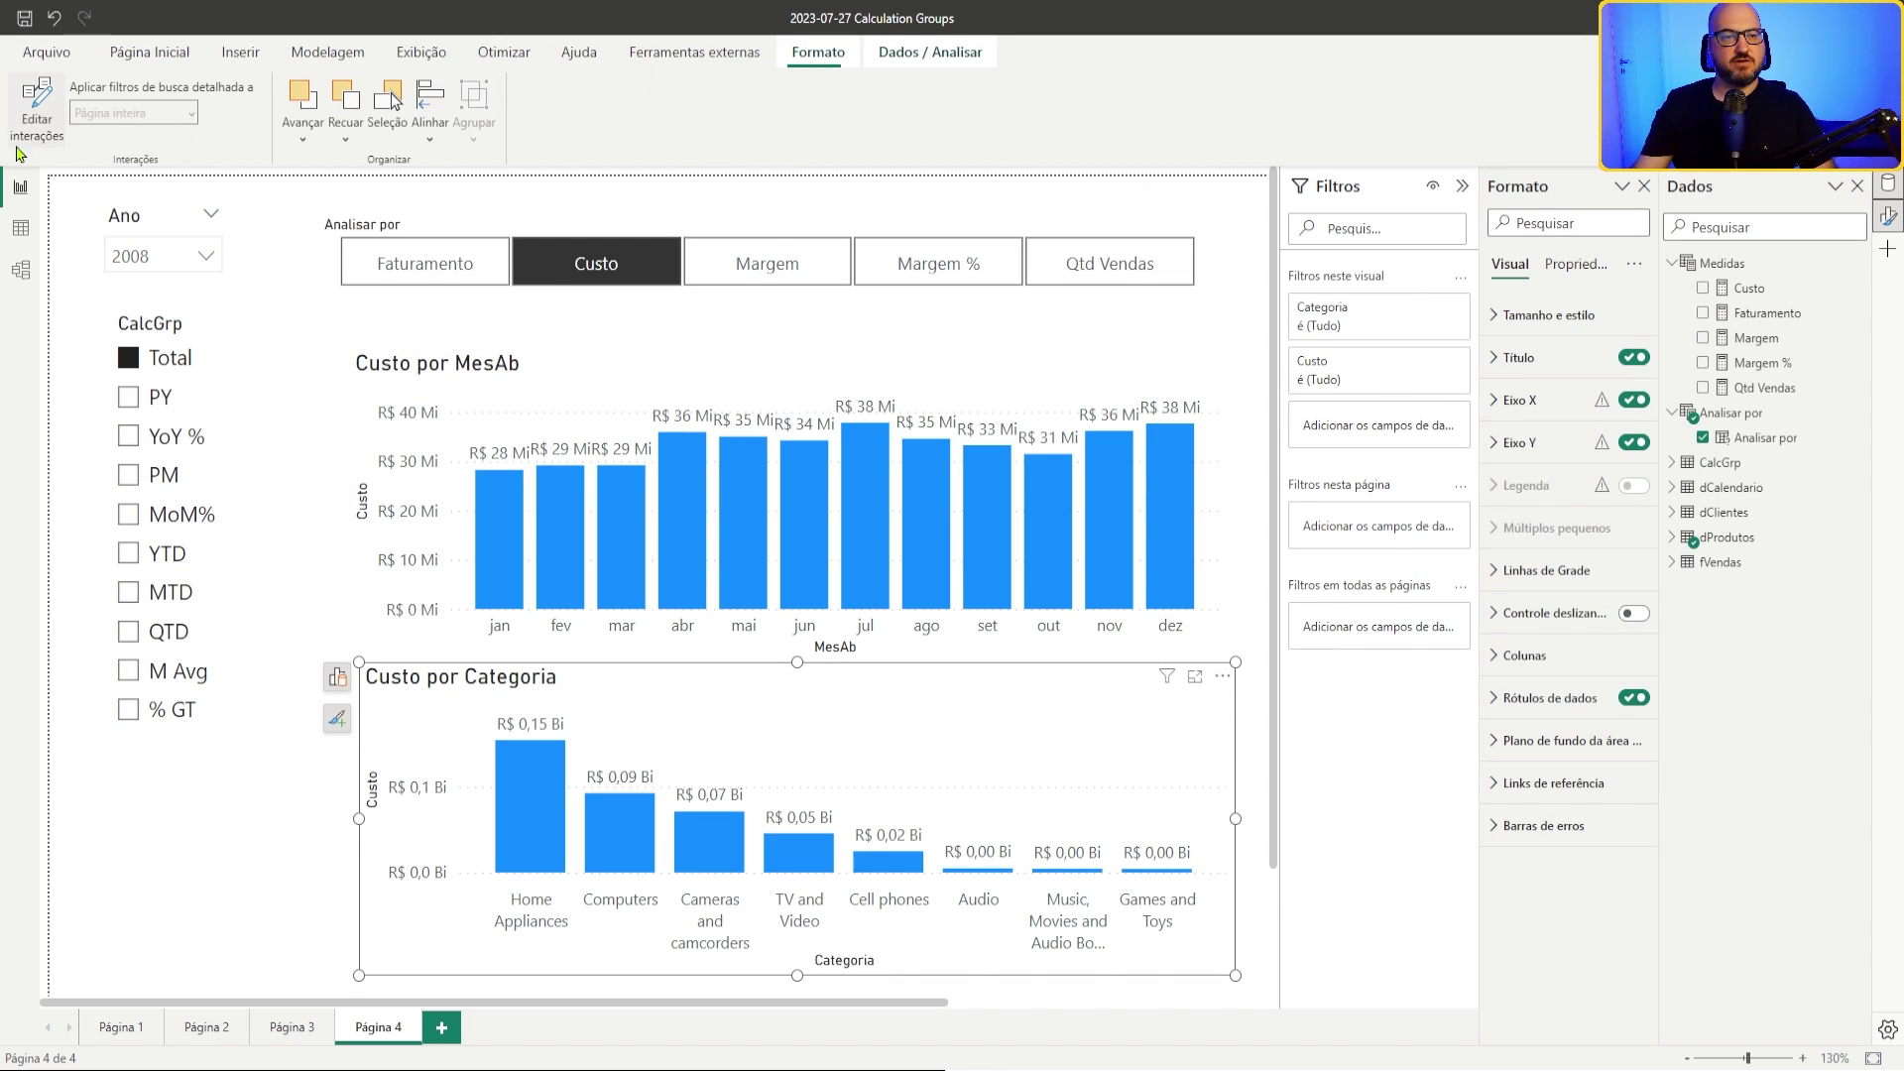
click(33, 109)
click(195, 338)
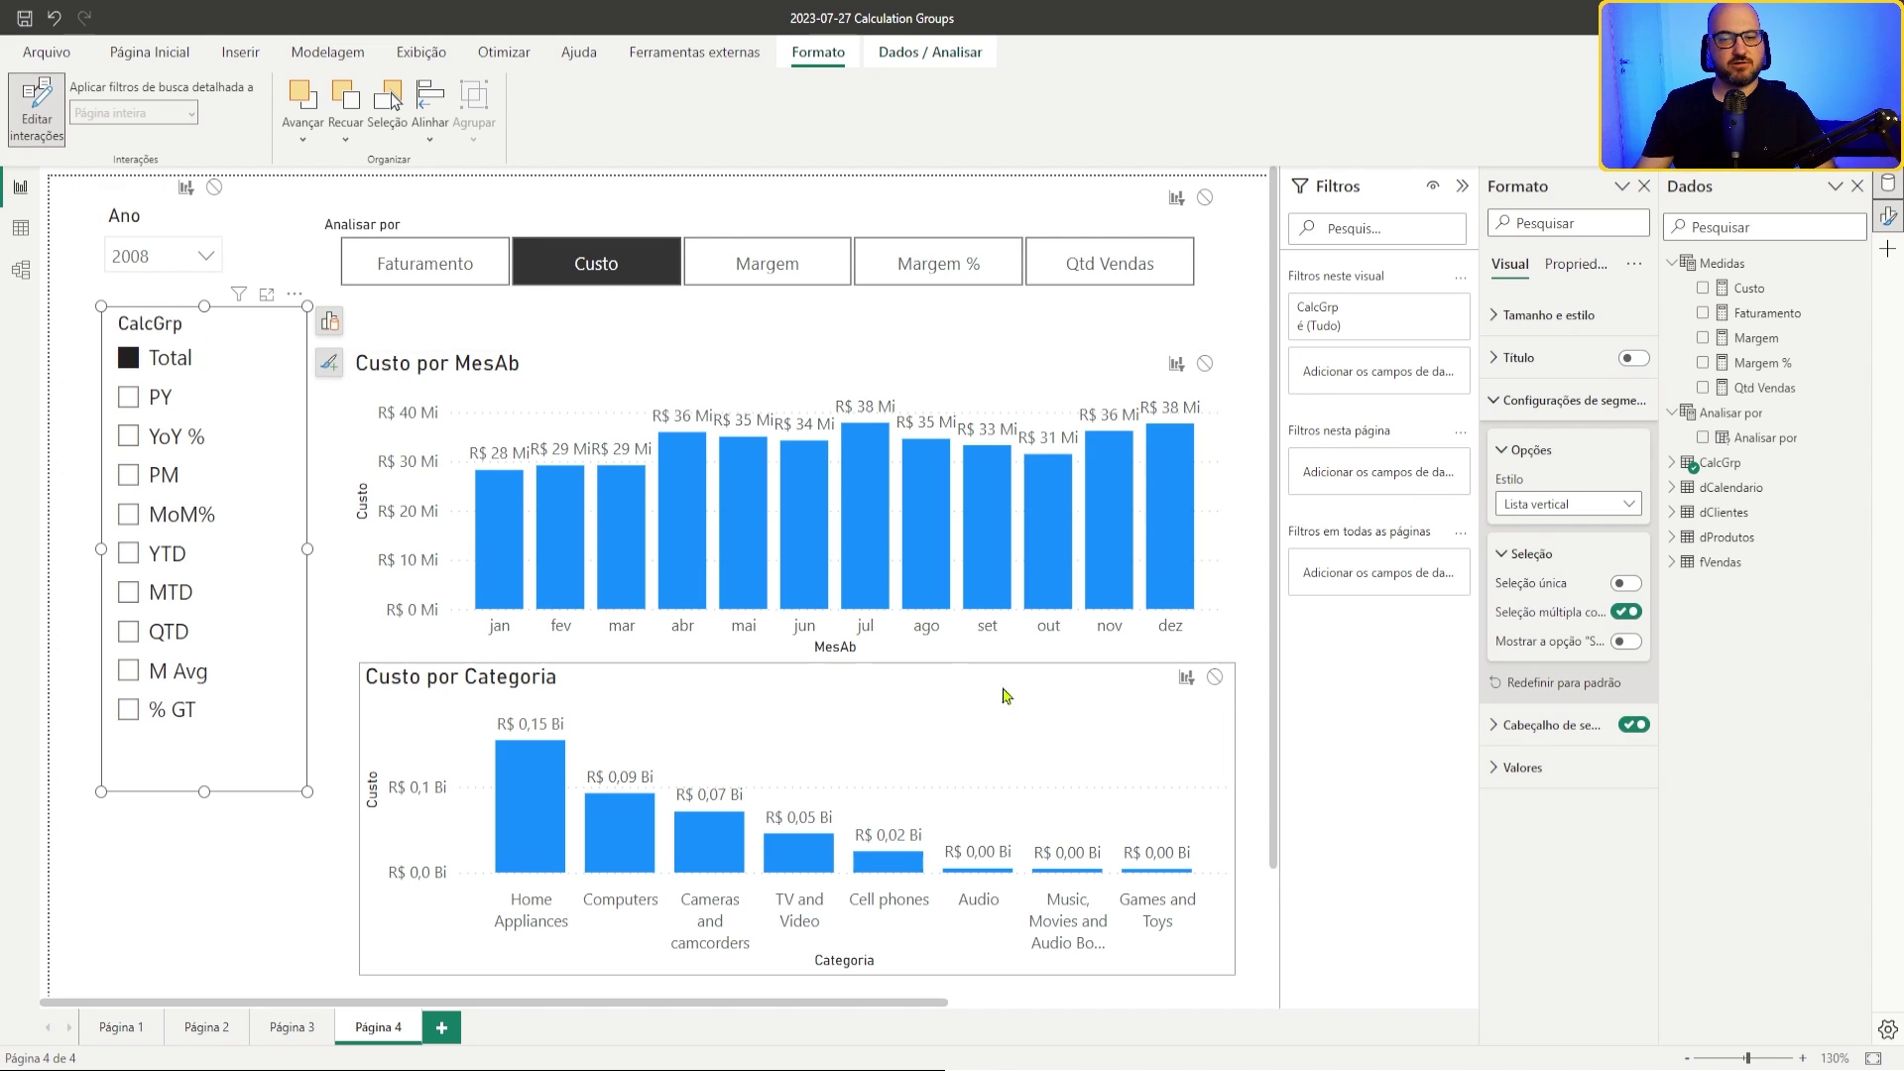
click(1214, 678)
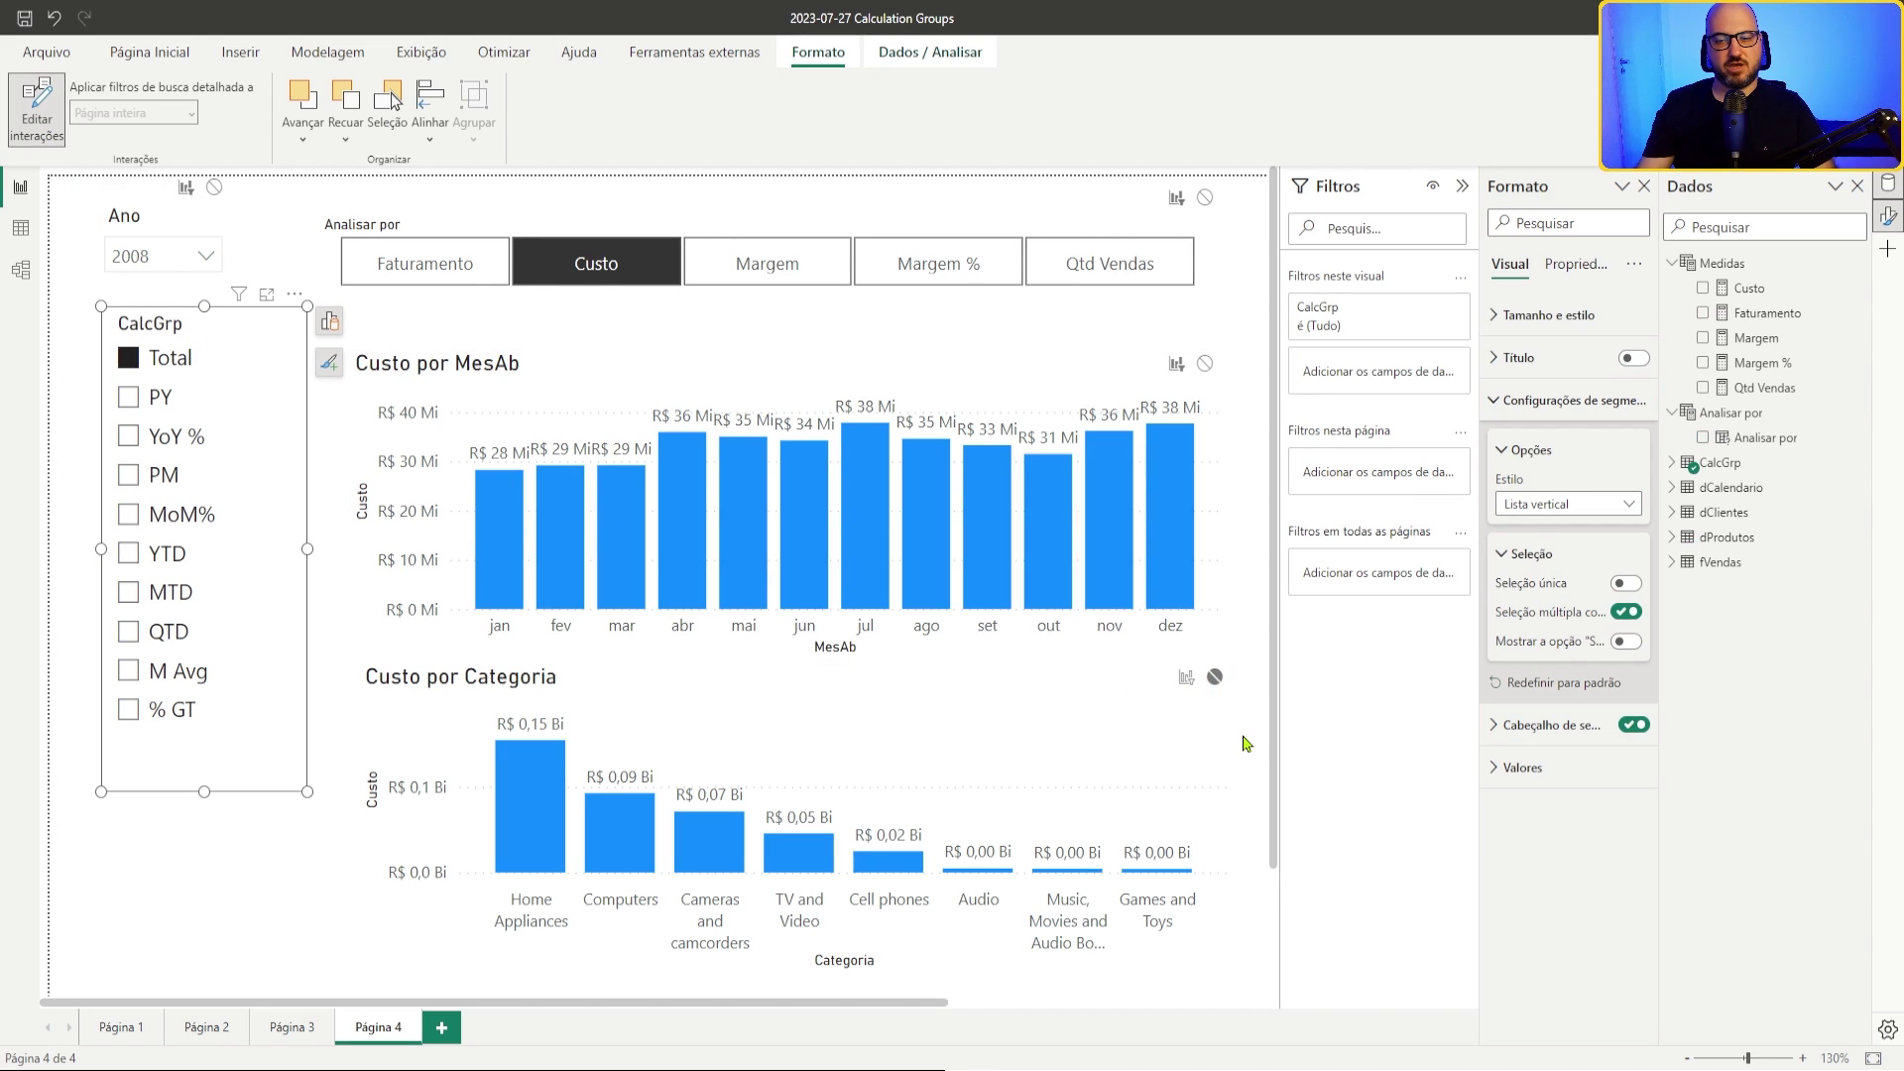
Step: Add CalcGrp as a visual-level filter on the Custo por Categoria chart and restrict it to % GT
click(1073, 694)
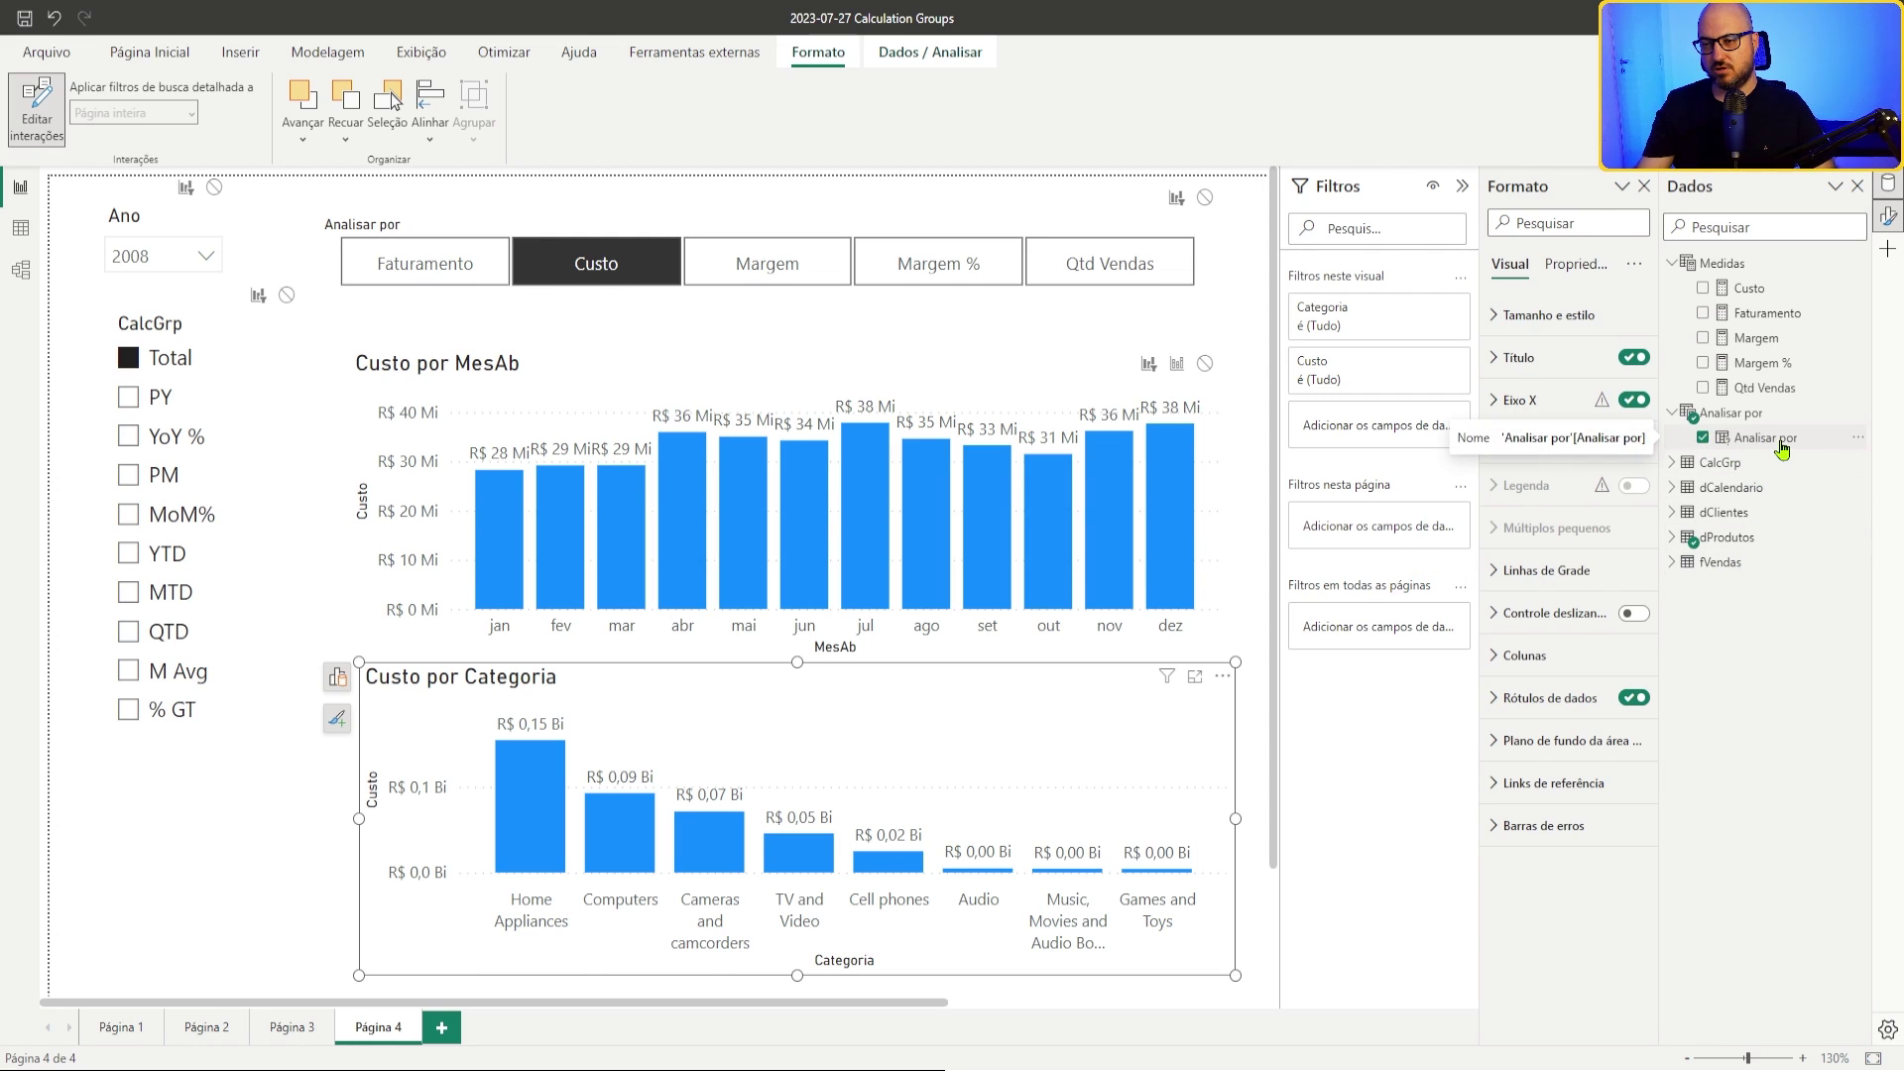
drag(1782, 448, 1383, 441)
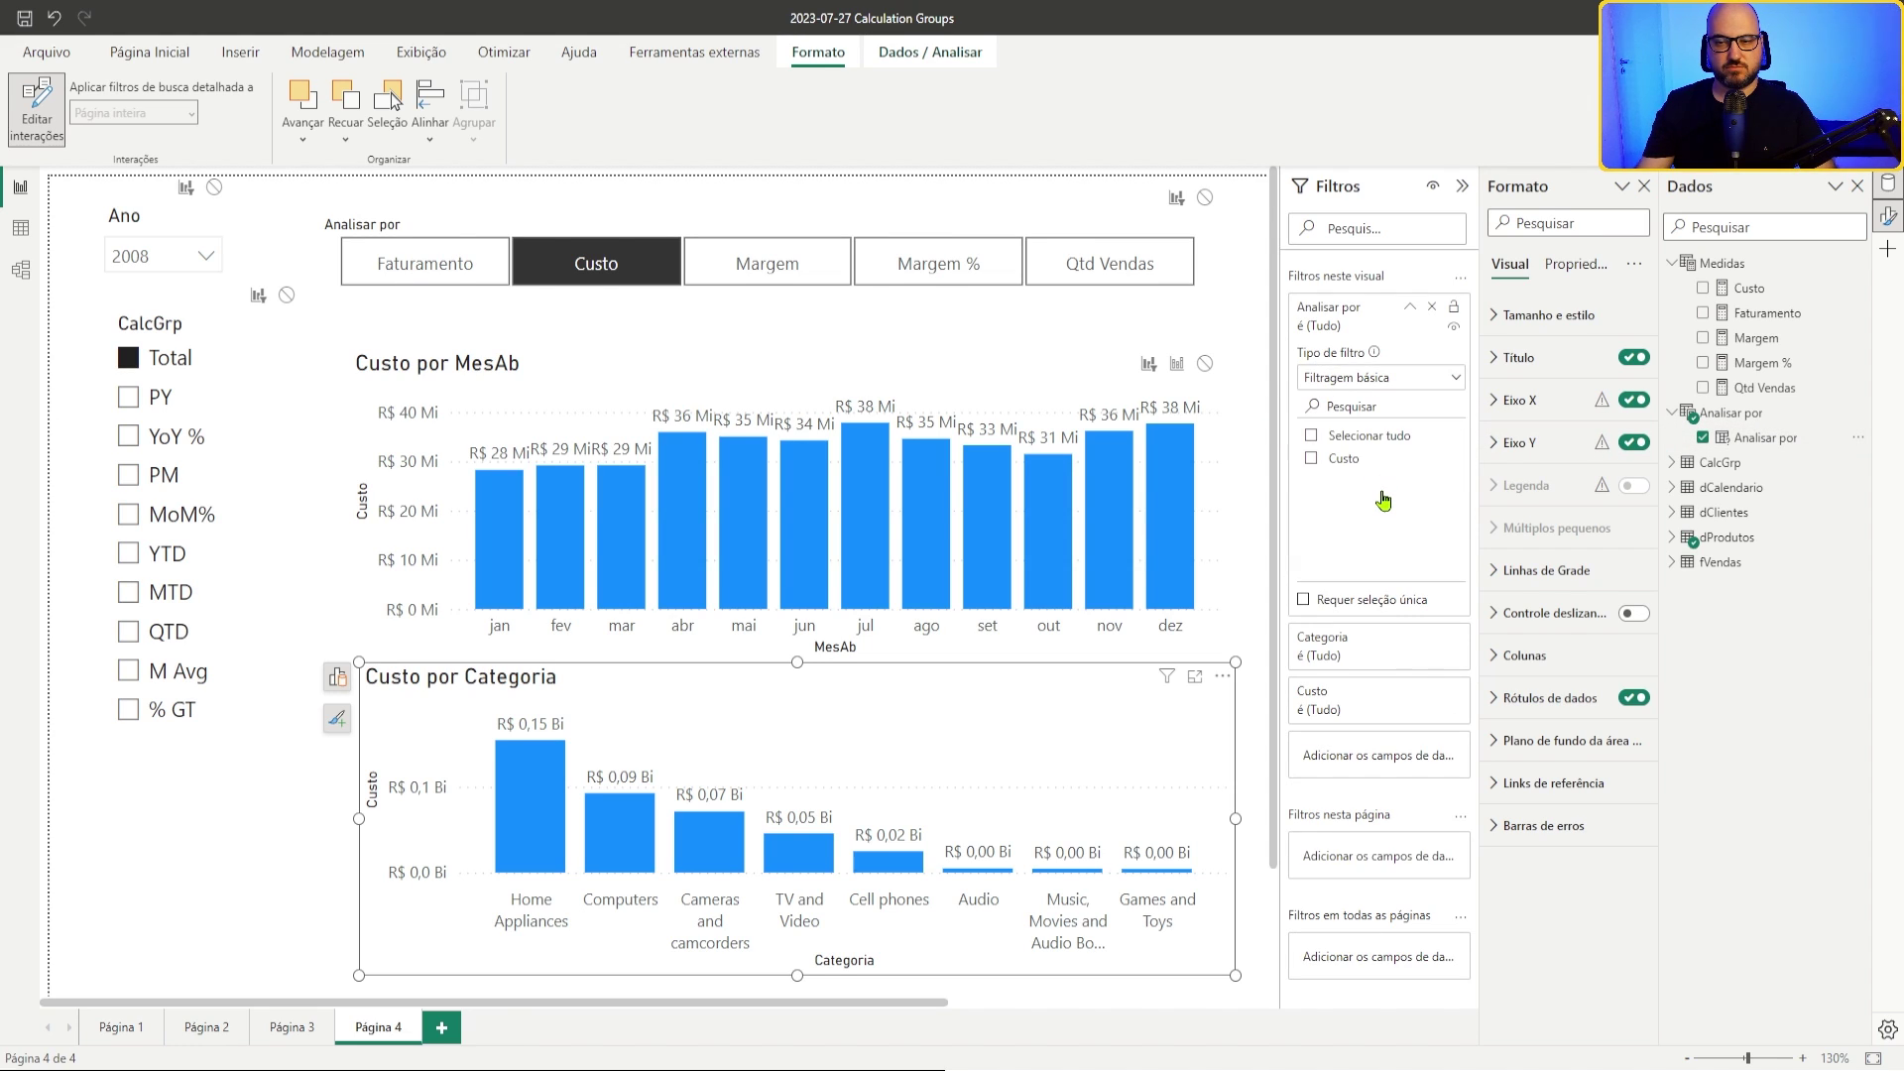
click(1433, 313)
click(1672, 462)
drag(1755, 487, 1440, 443)
scroll(1366, 561, down, 2)
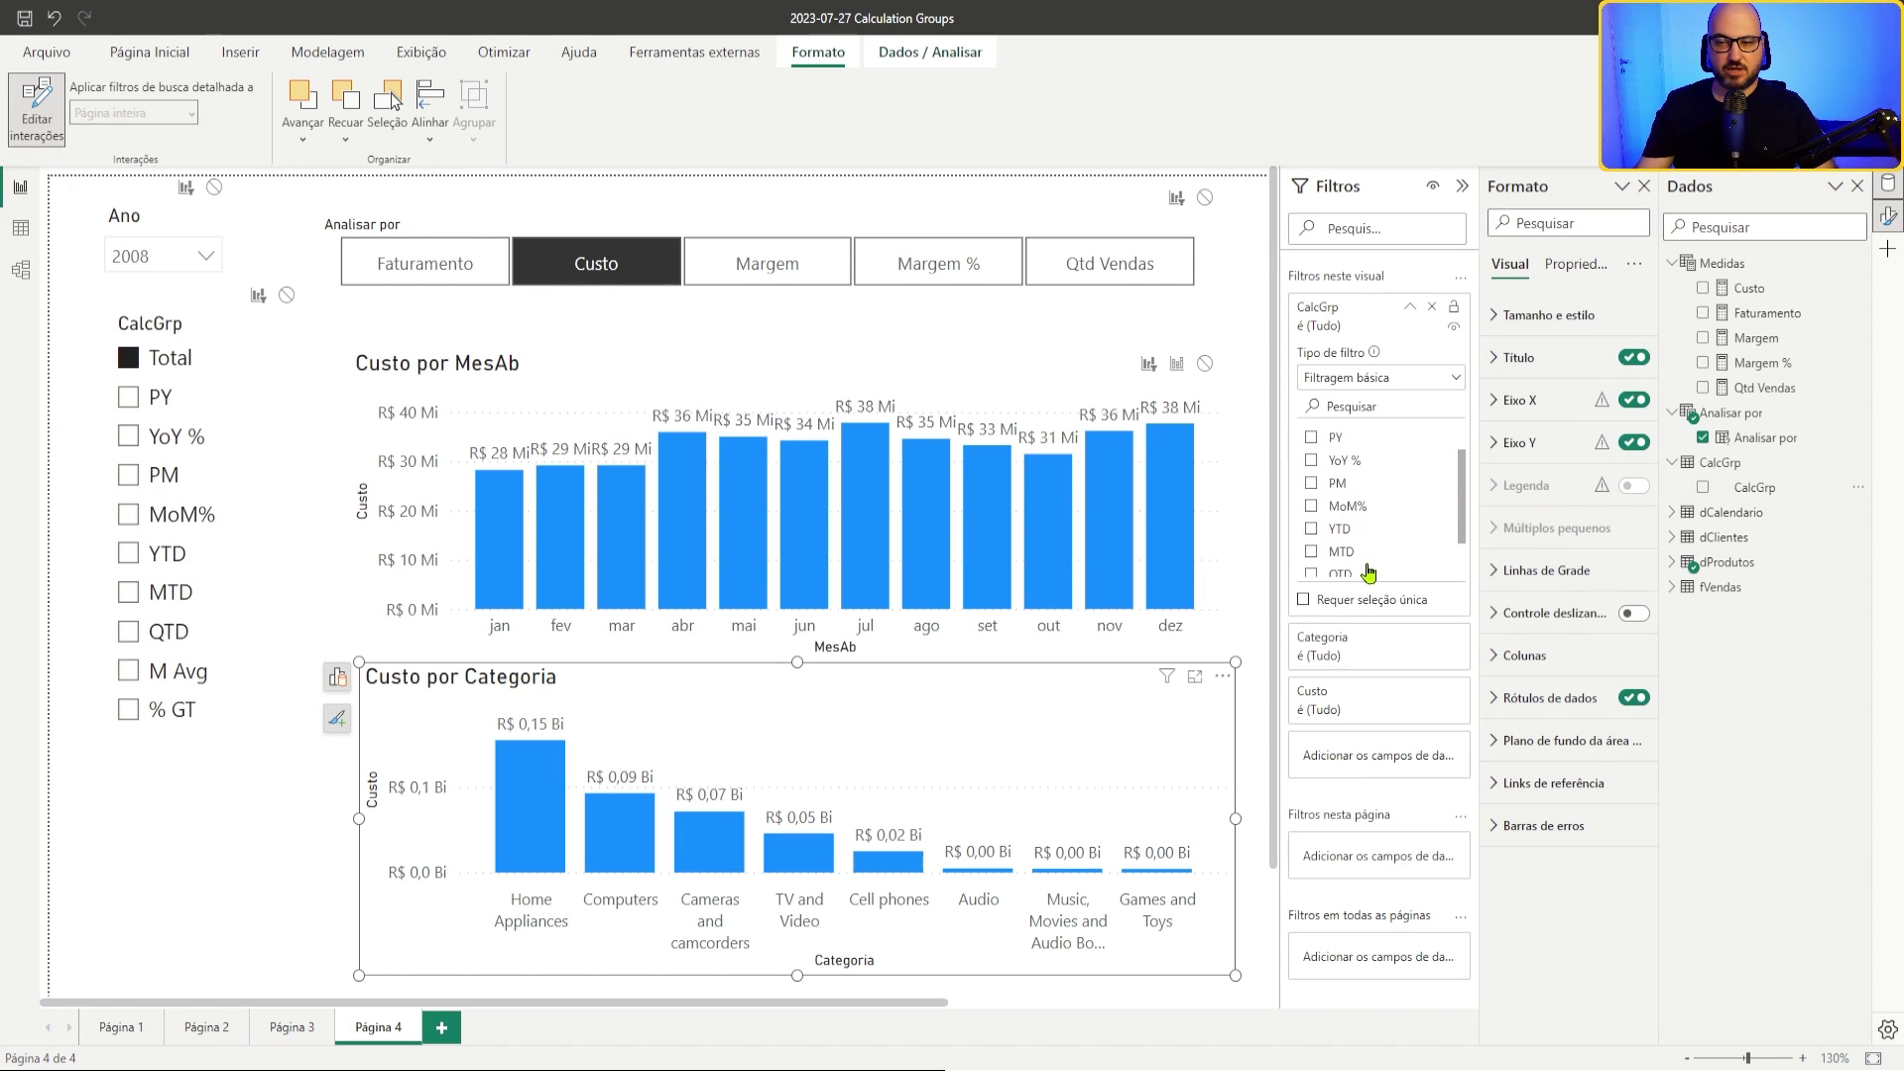
click(1312, 568)
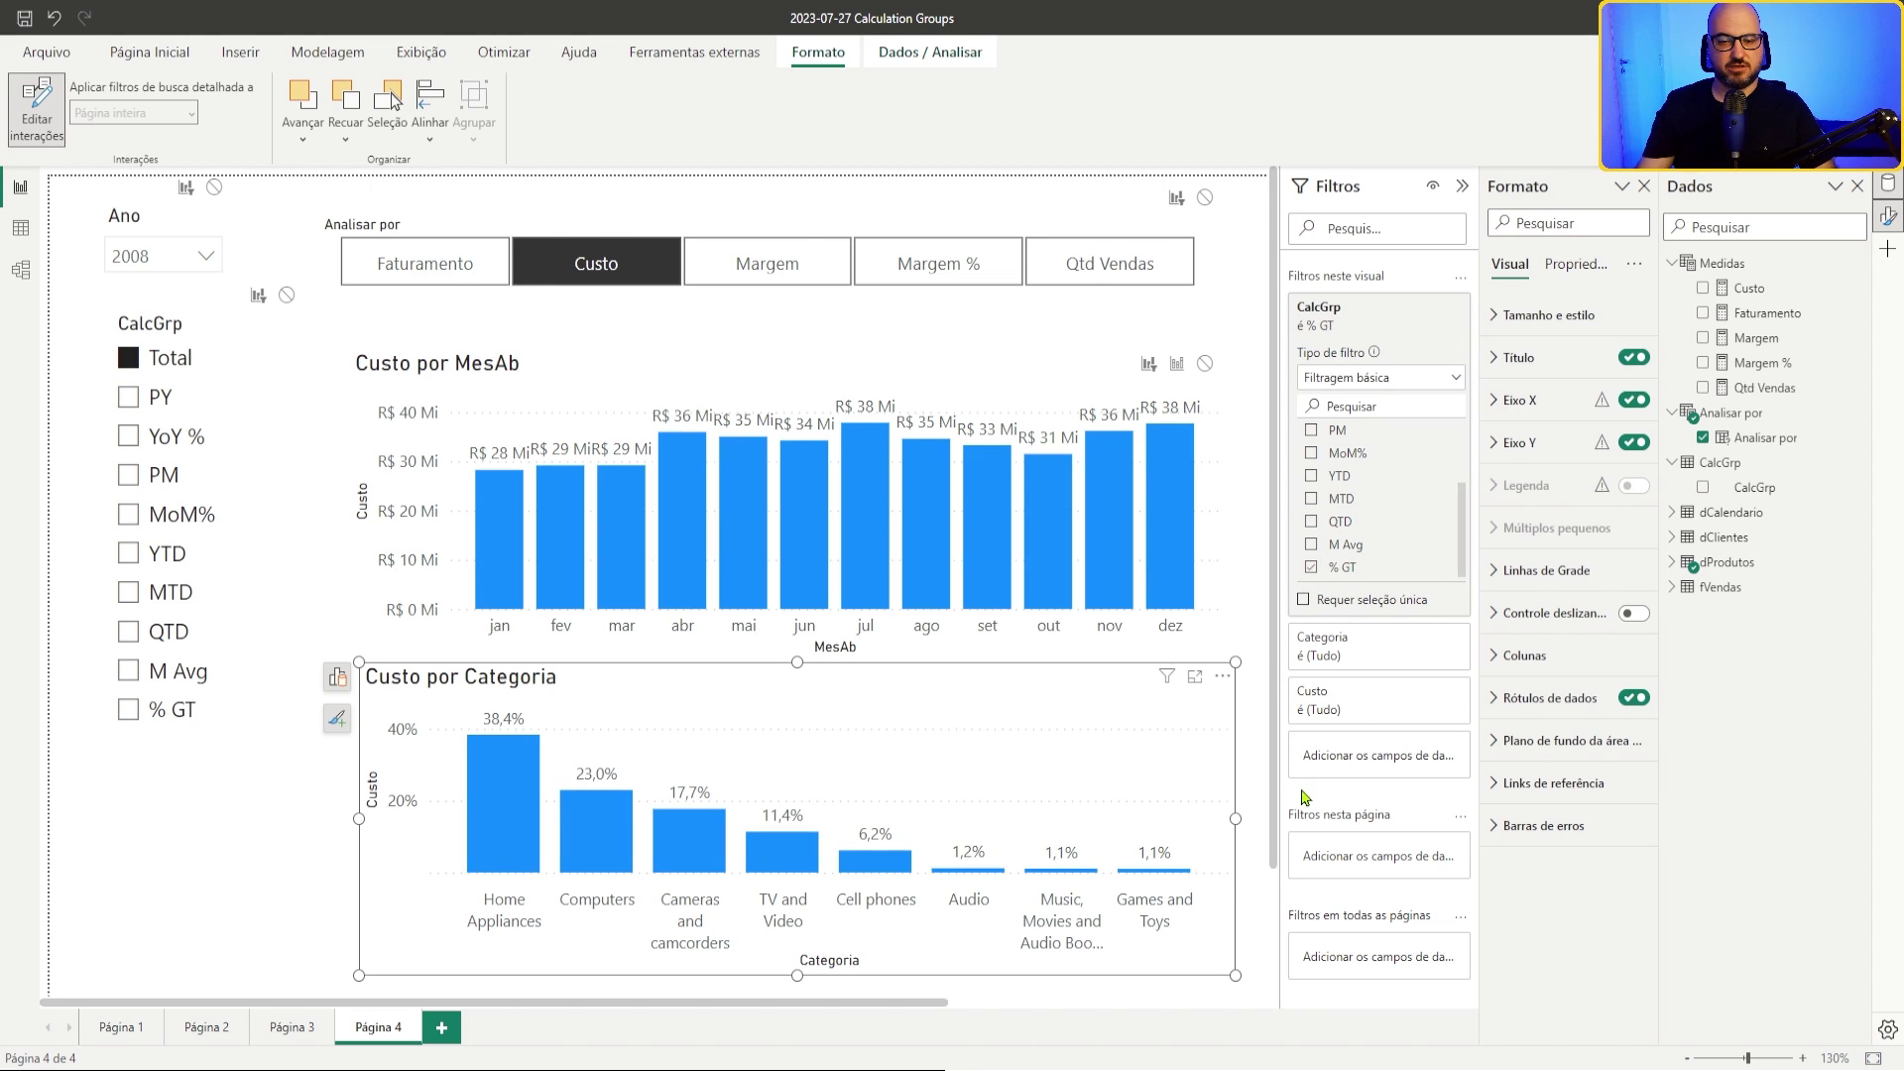
Step: Narrow the Custo por Categoria chart to about half the monthly chart's width and shift it toward the CalcGrp slicer
drag(1233, 823, 964, 808)
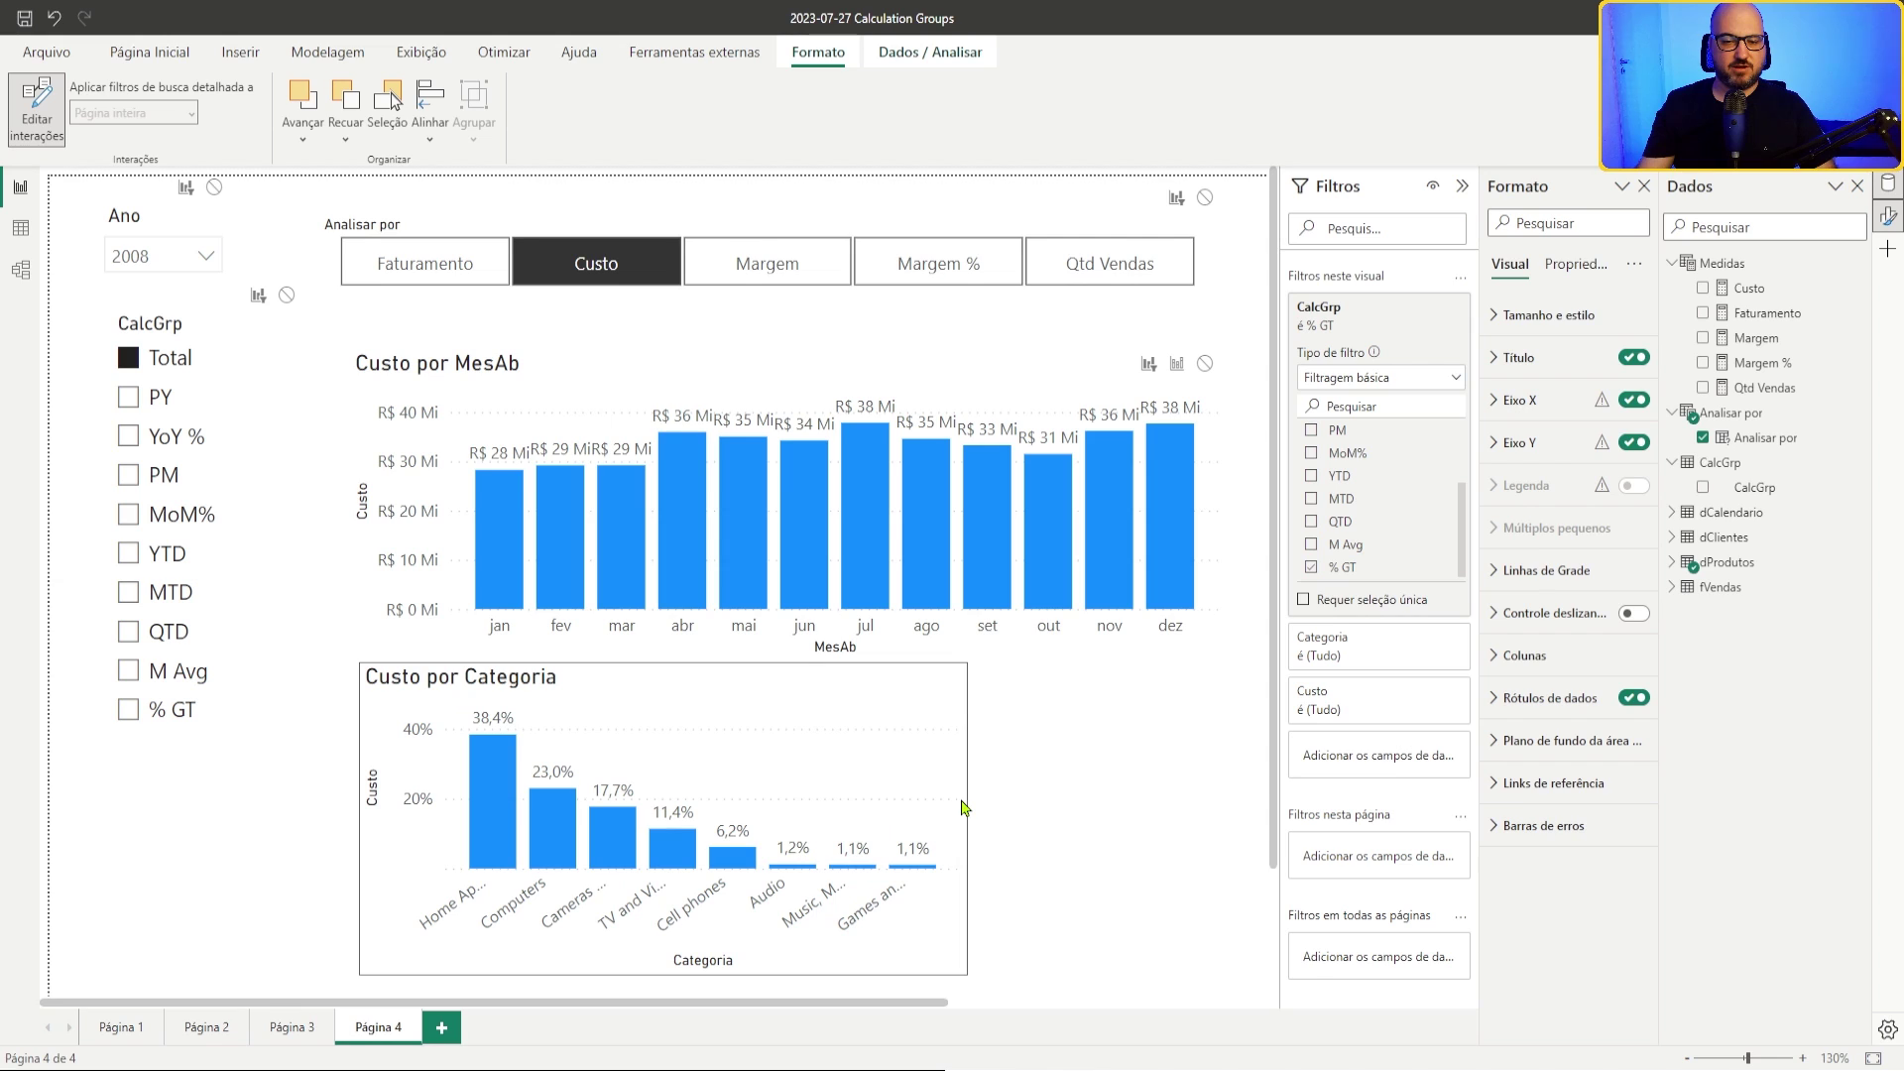
click(1119, 786)
drag(800, 710, 704, 710)
drag(861, 825, 709, 828)
Step: Duplicate the Custo por Categoria chart and place the copy beside it, below the monthly chart
key(ctrl+c)
key(ctrl+v)
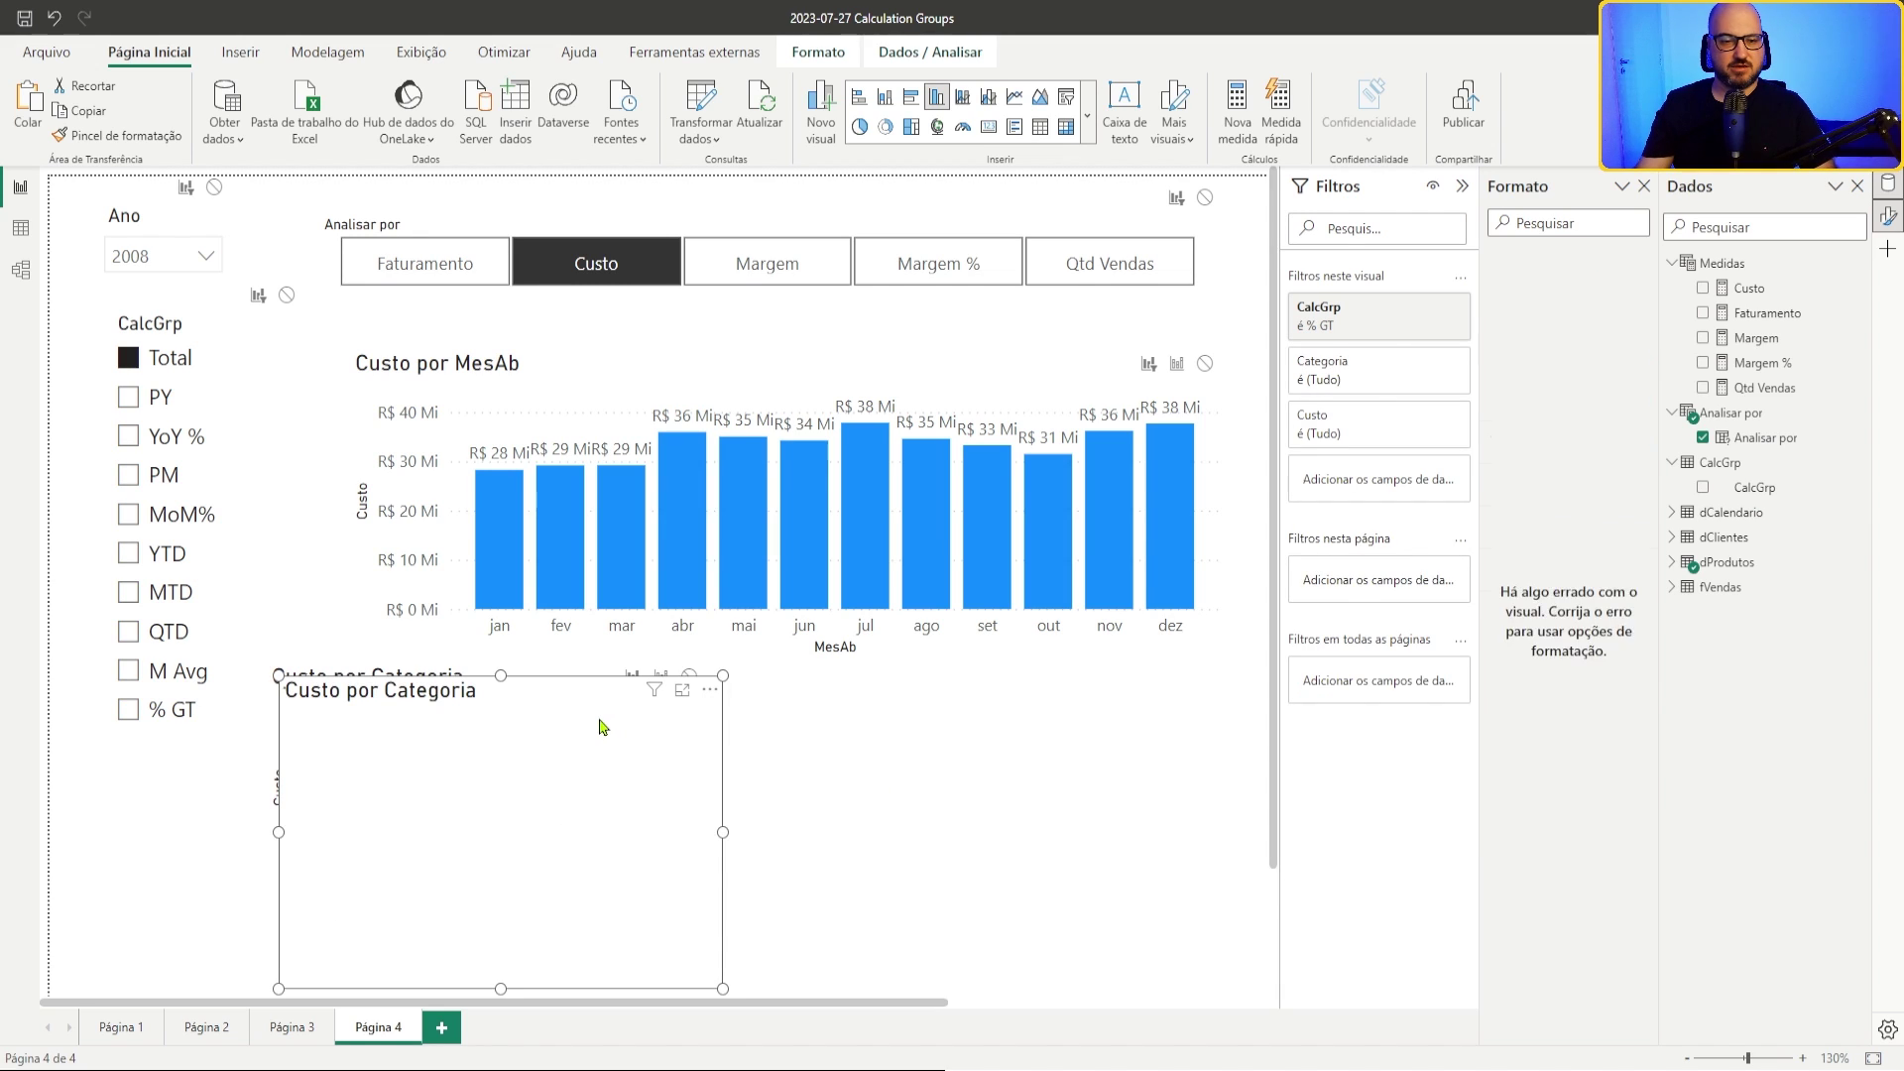
drag(922, 710, 1024, 710)
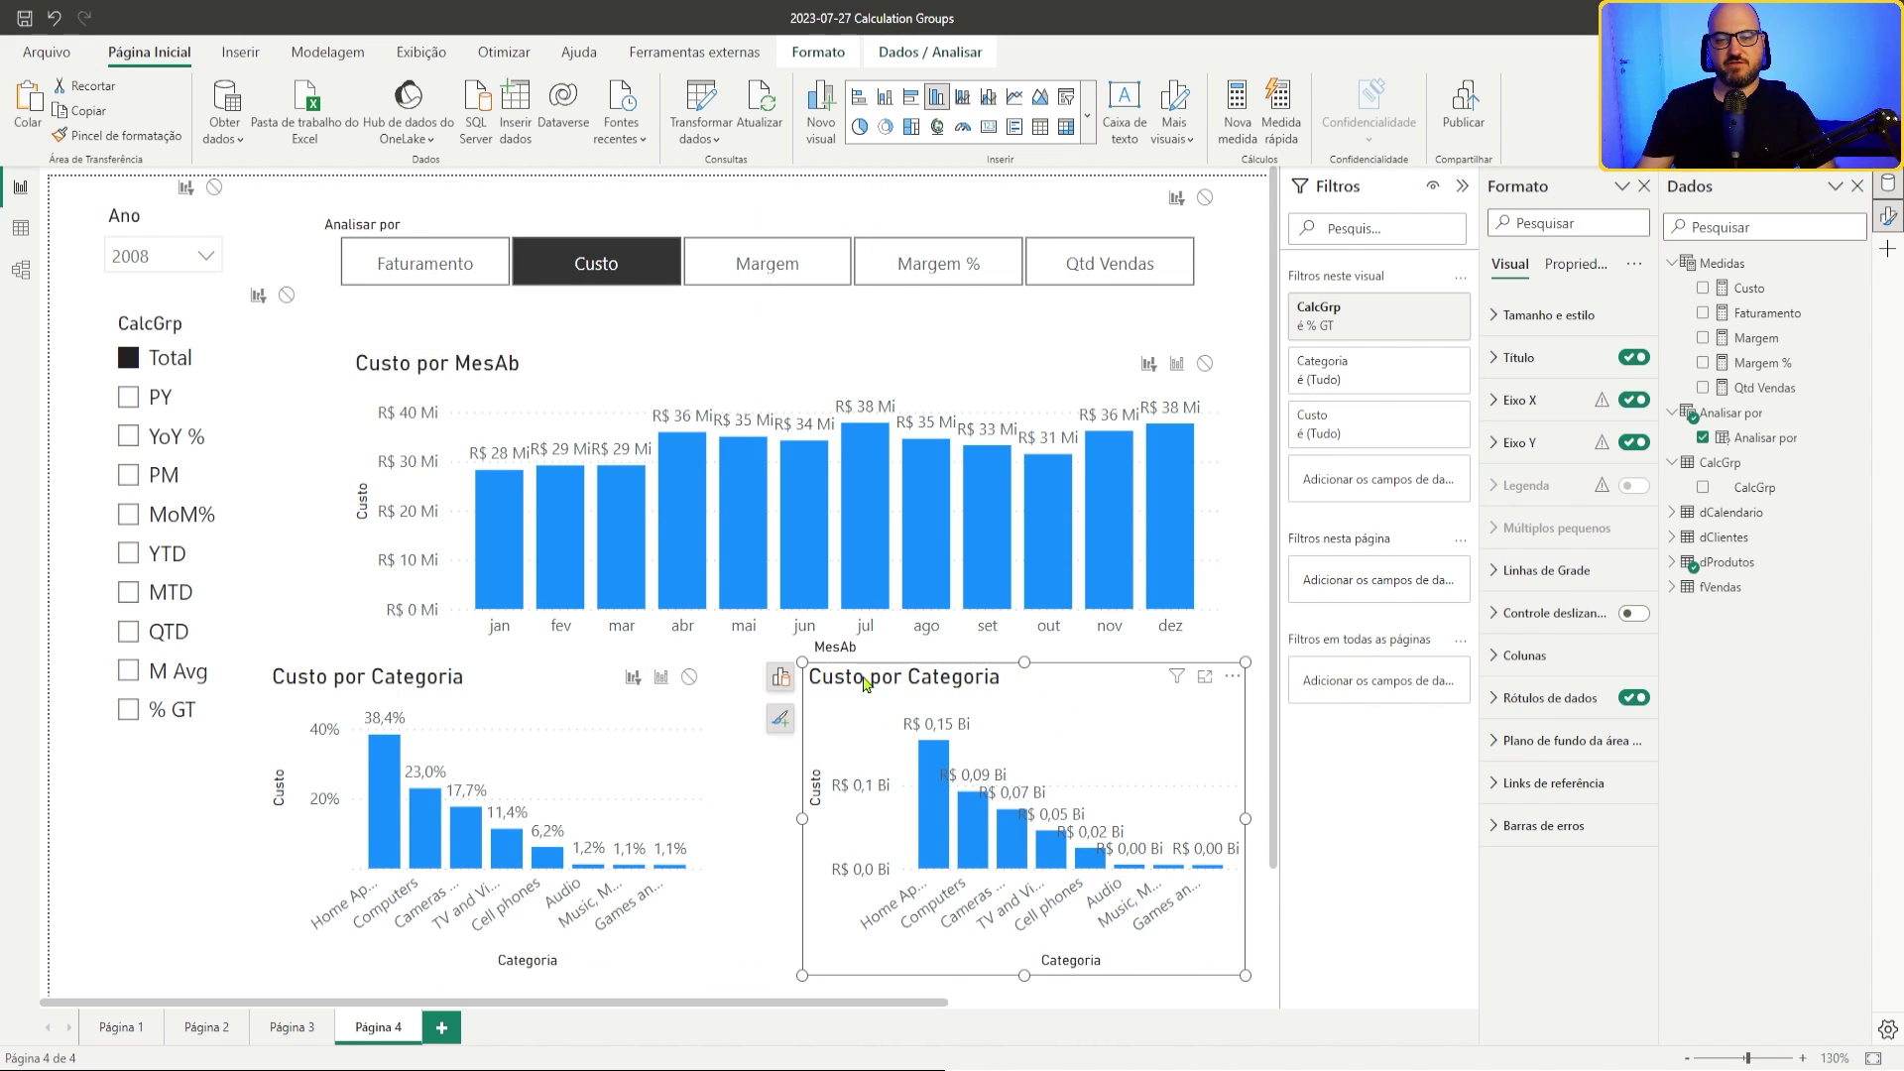
Step: Replace Categoria on the new copy's X axis with Continente from dClientes
click(782, 678)
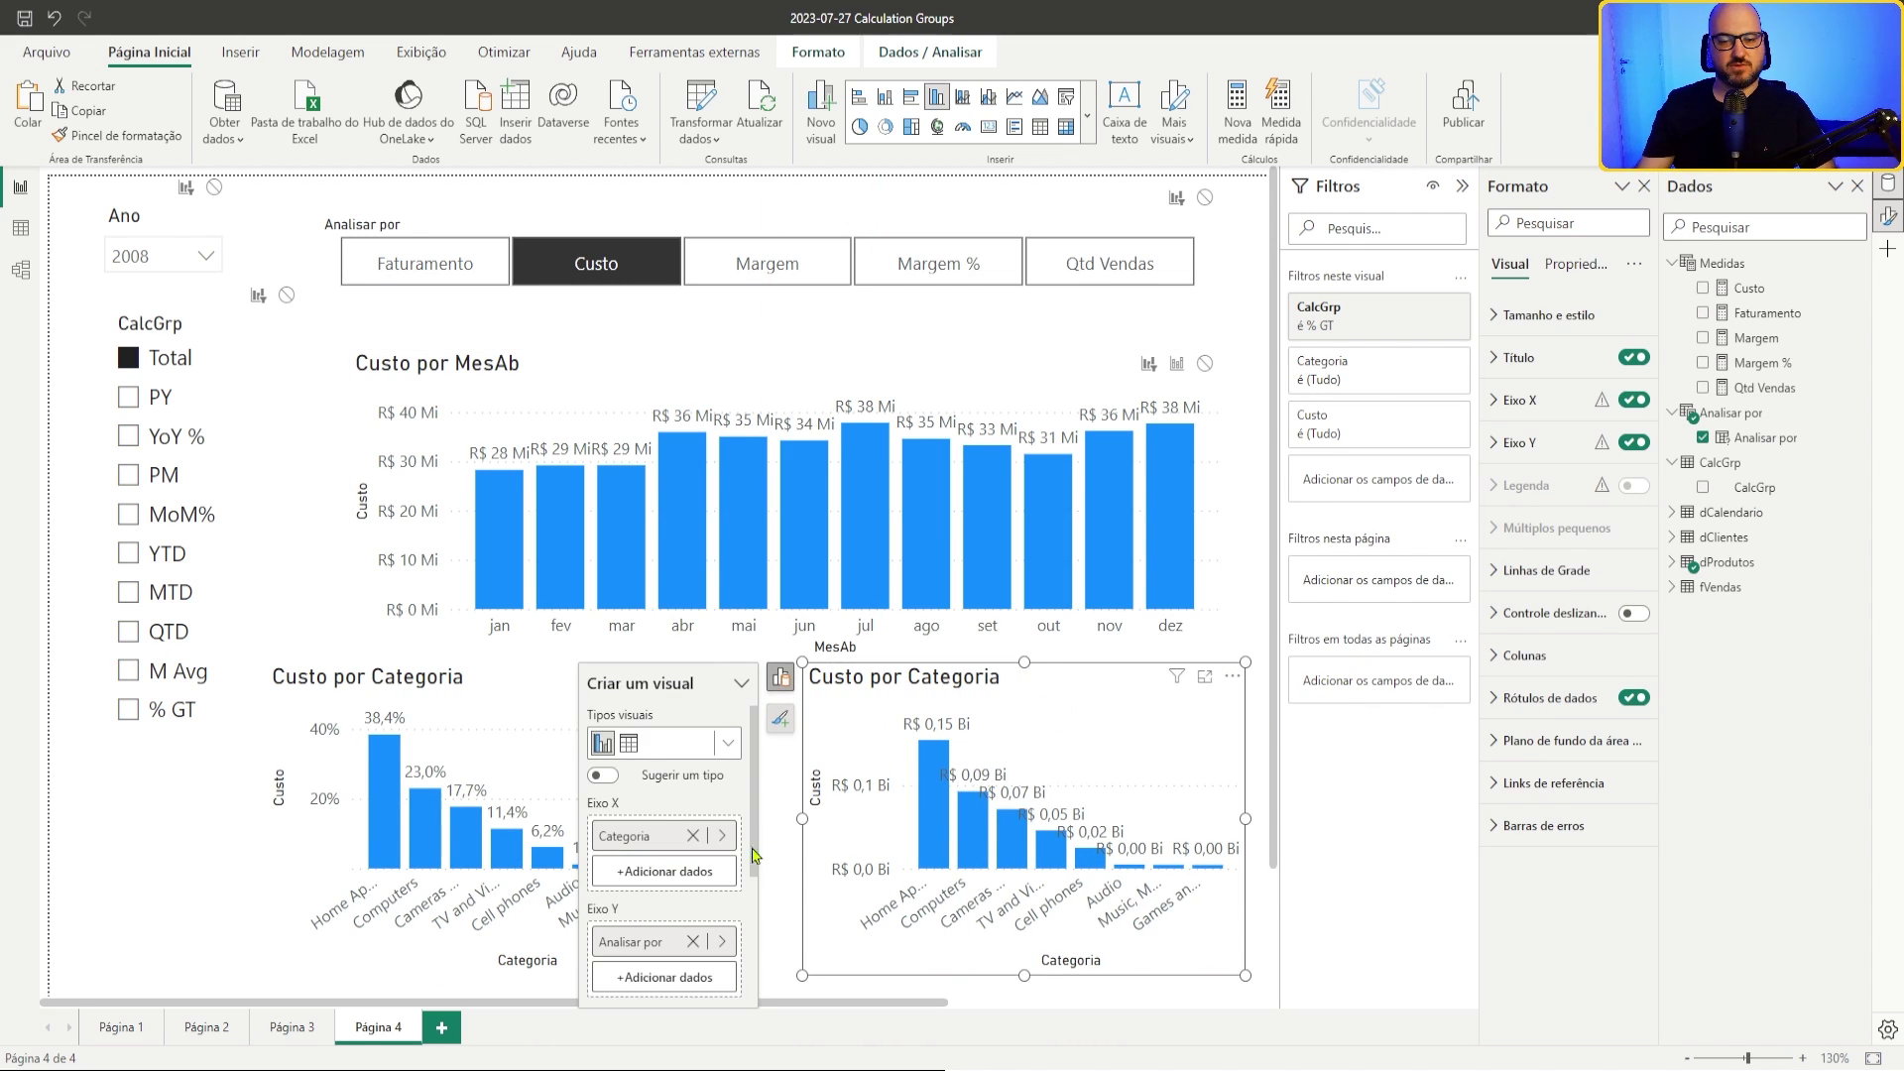
click(692, 835)
click(684, 836)
click(769, 560)
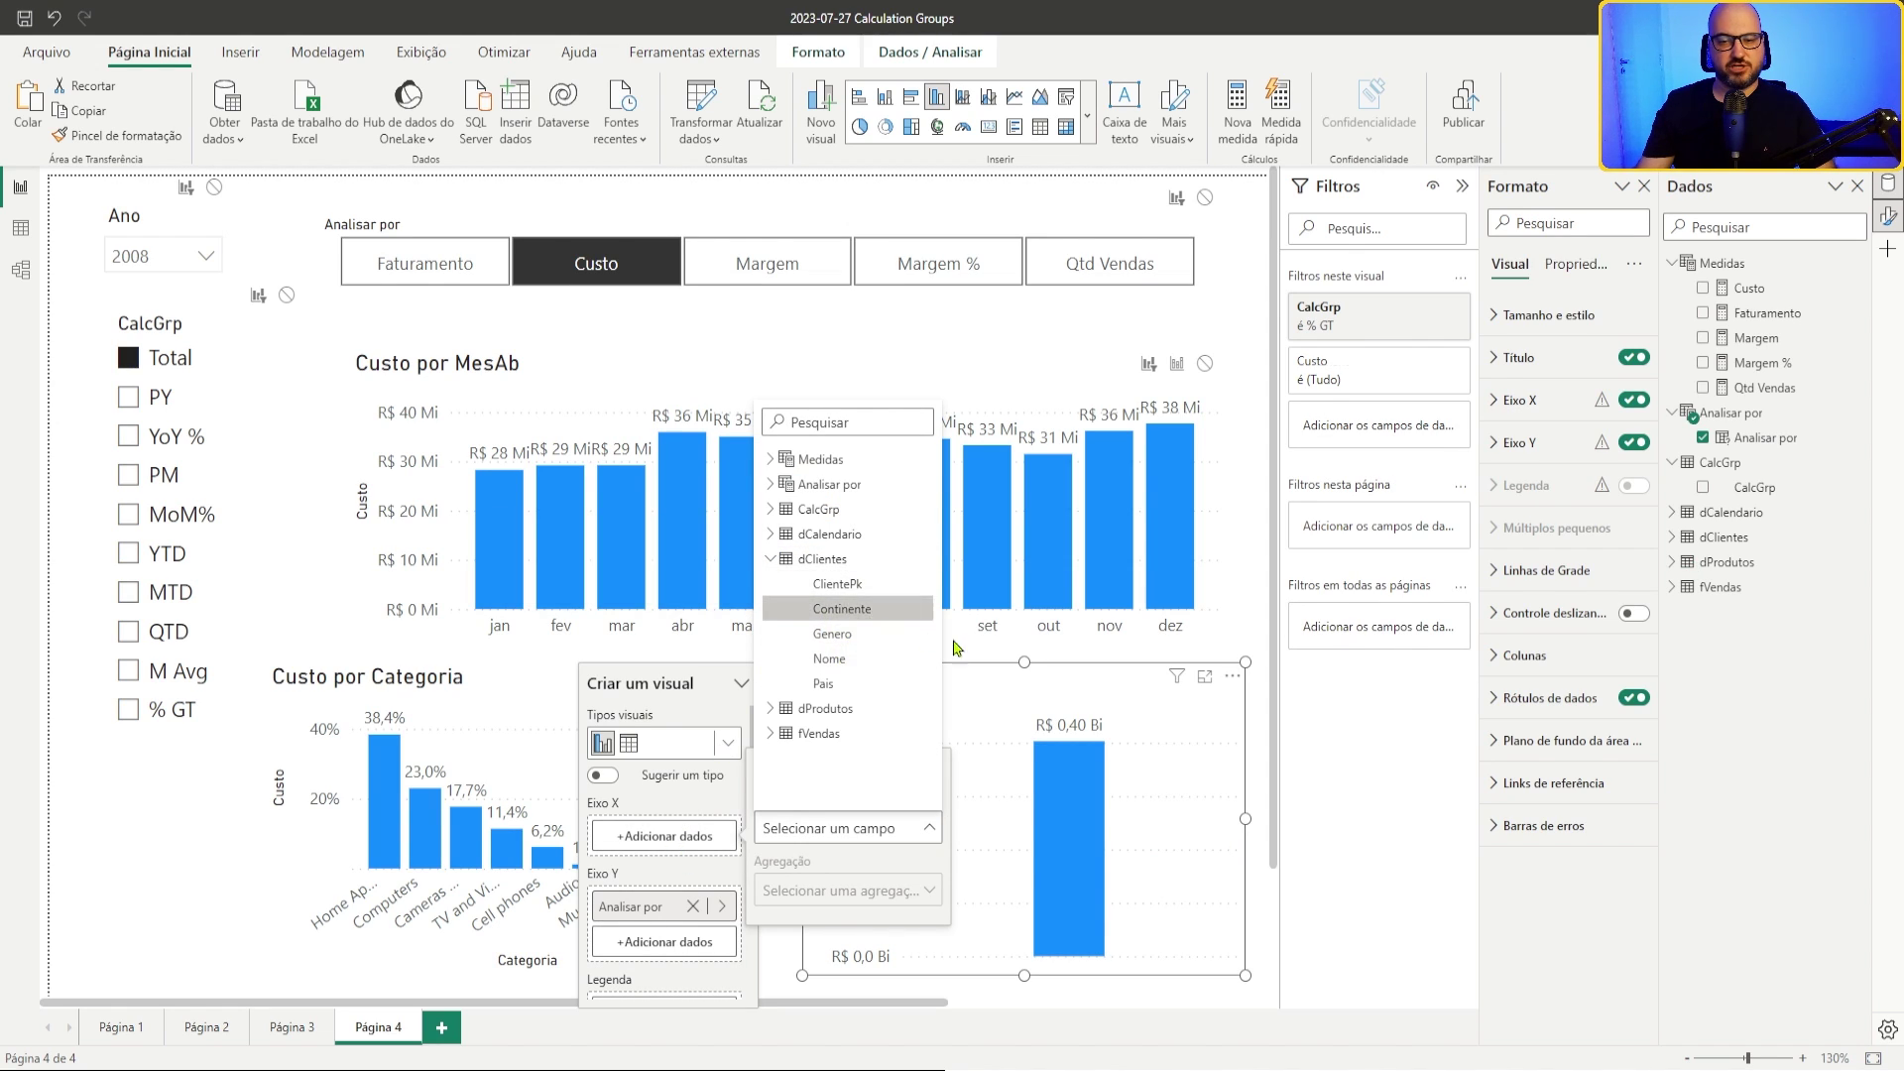
click(842, 608)
click(1196, 998)
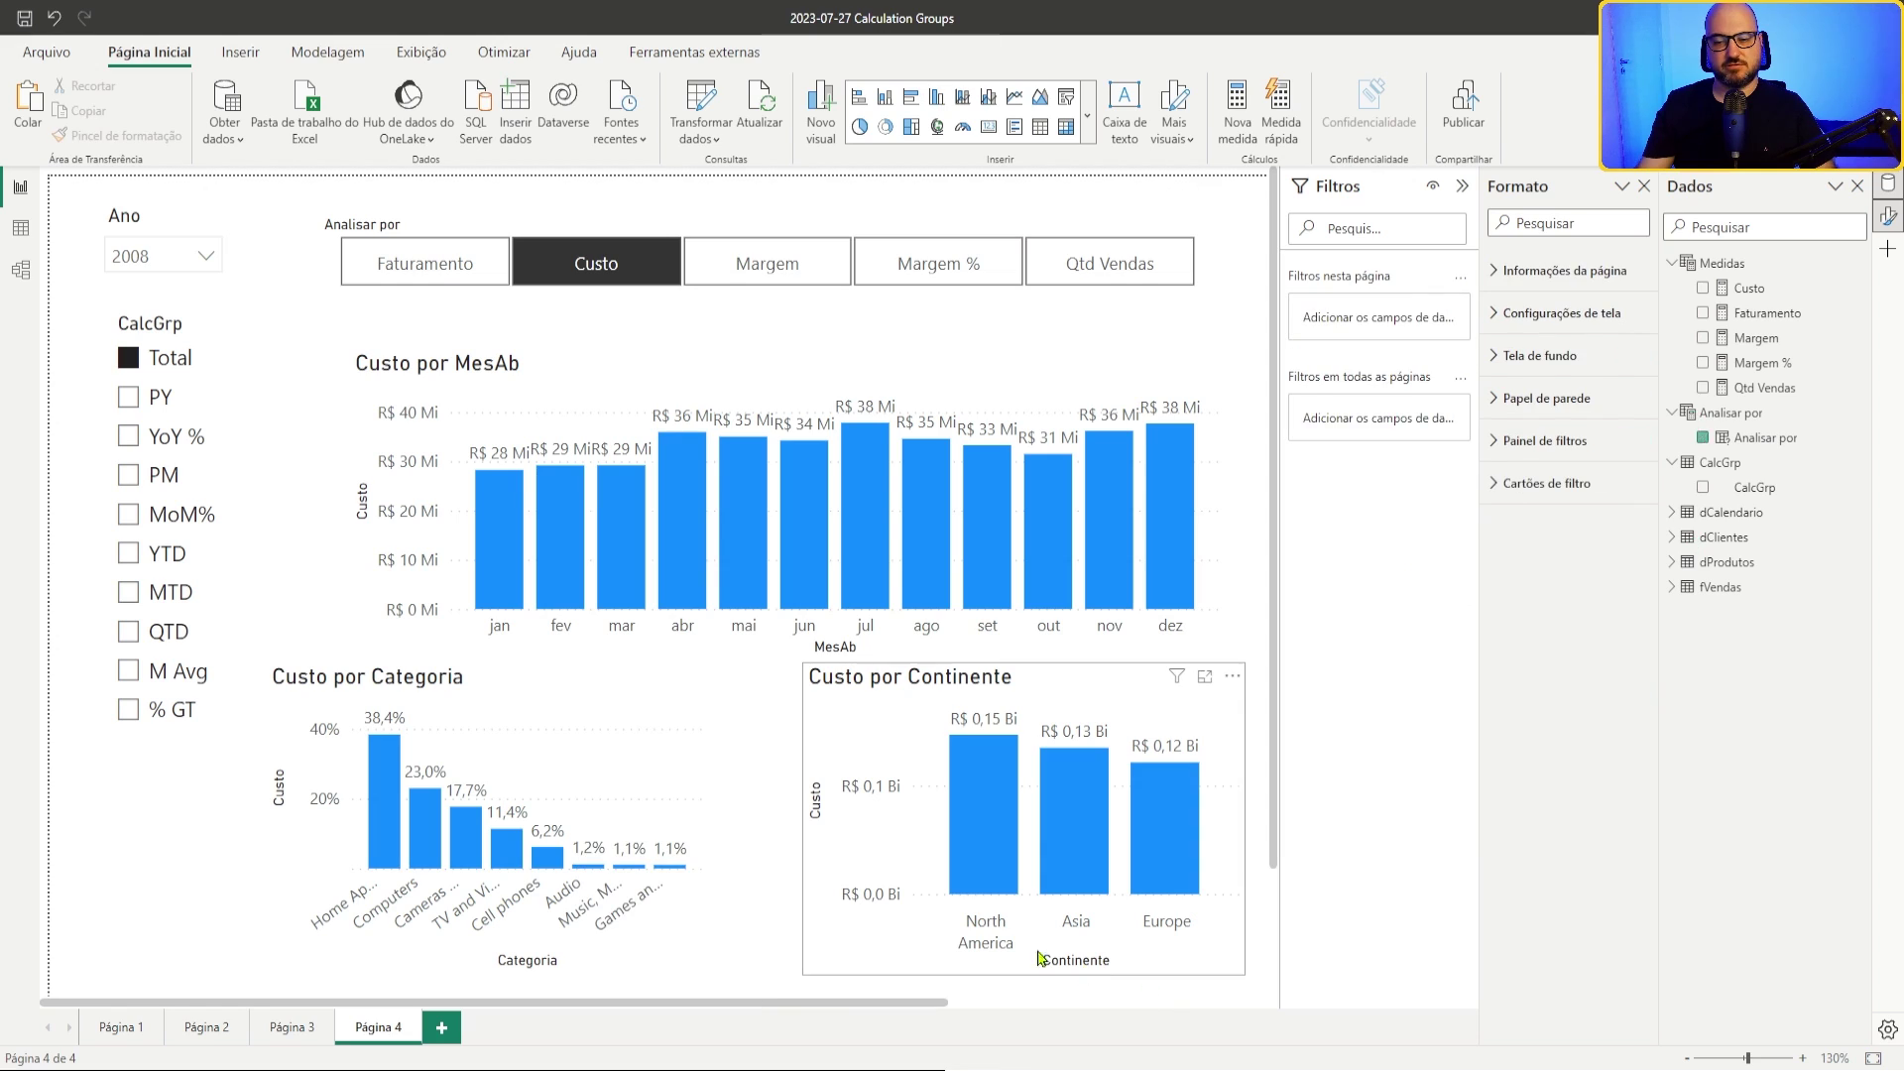
Step: Check the Custo por Continente chart's CalcGrp filter and set the CalcGrp slicer's interaction with that chart to none
click(1044, 684)
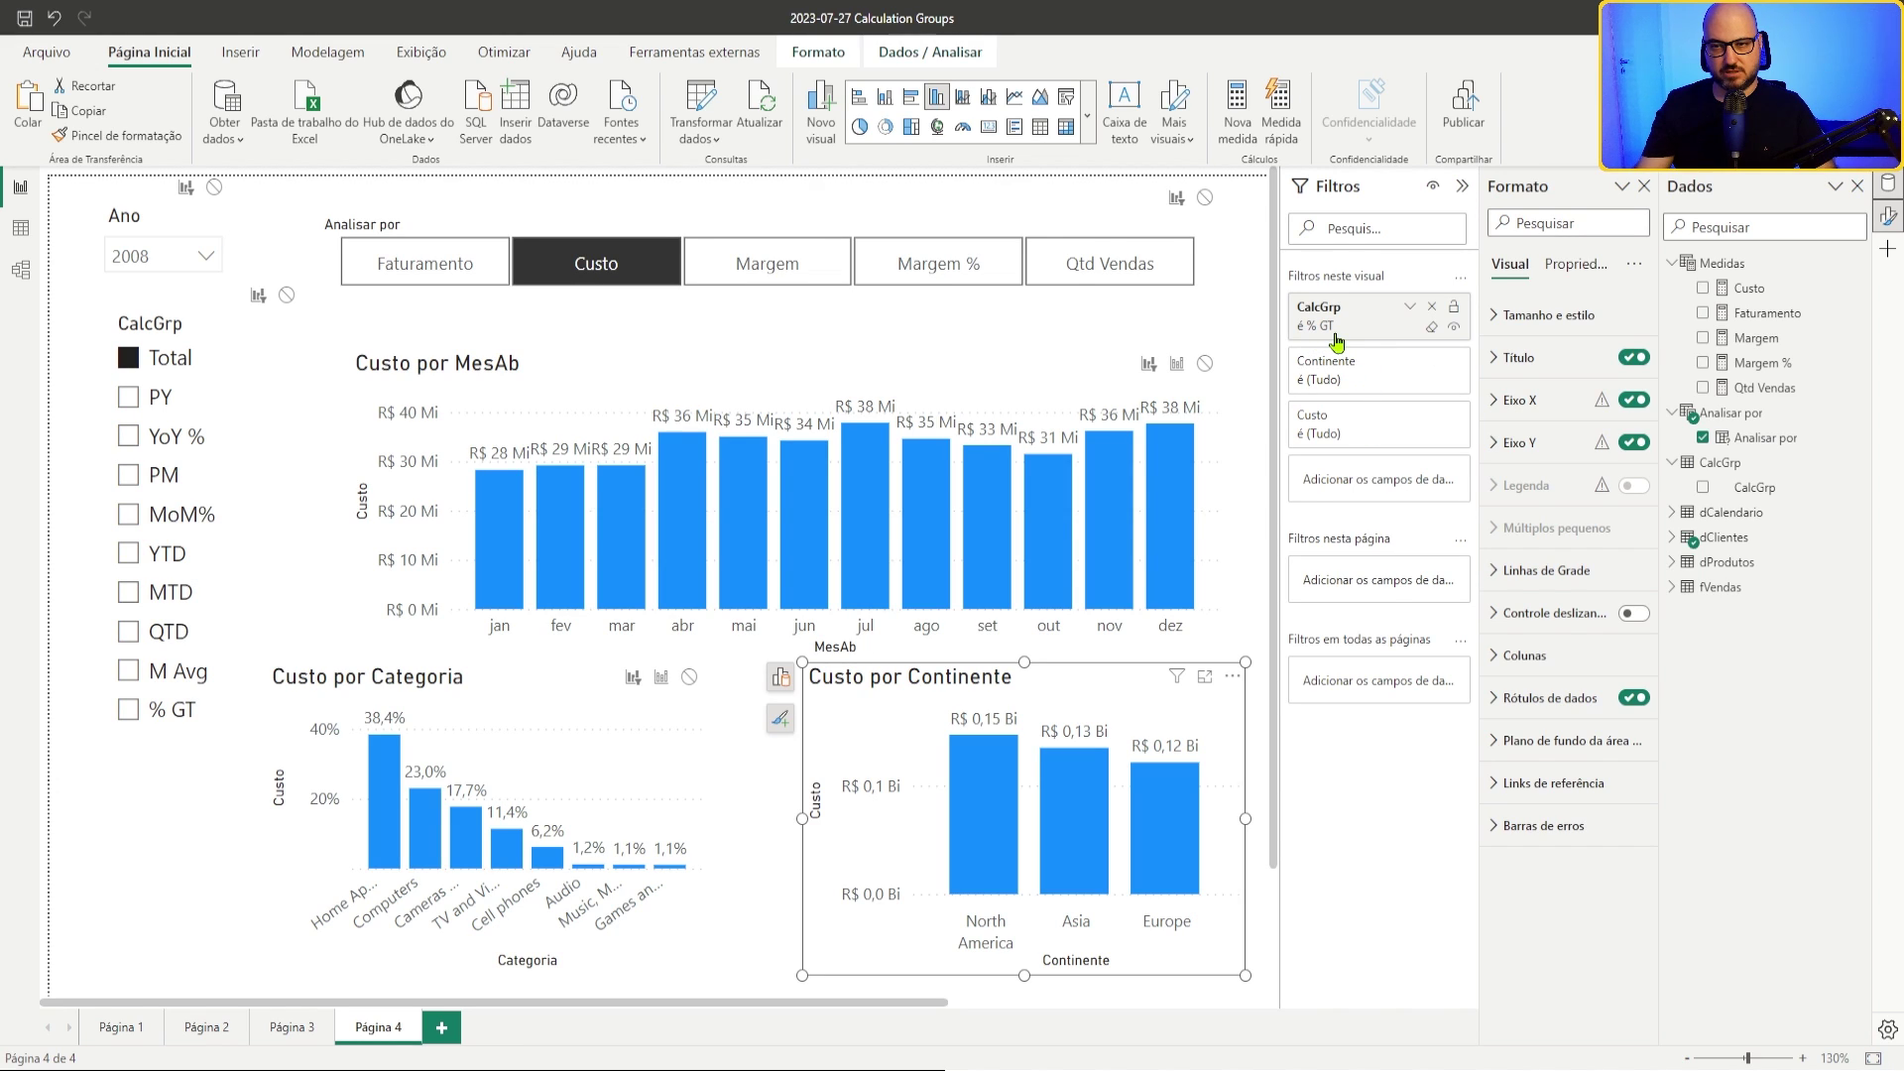
click(1410, 308)
click(1410, 308)
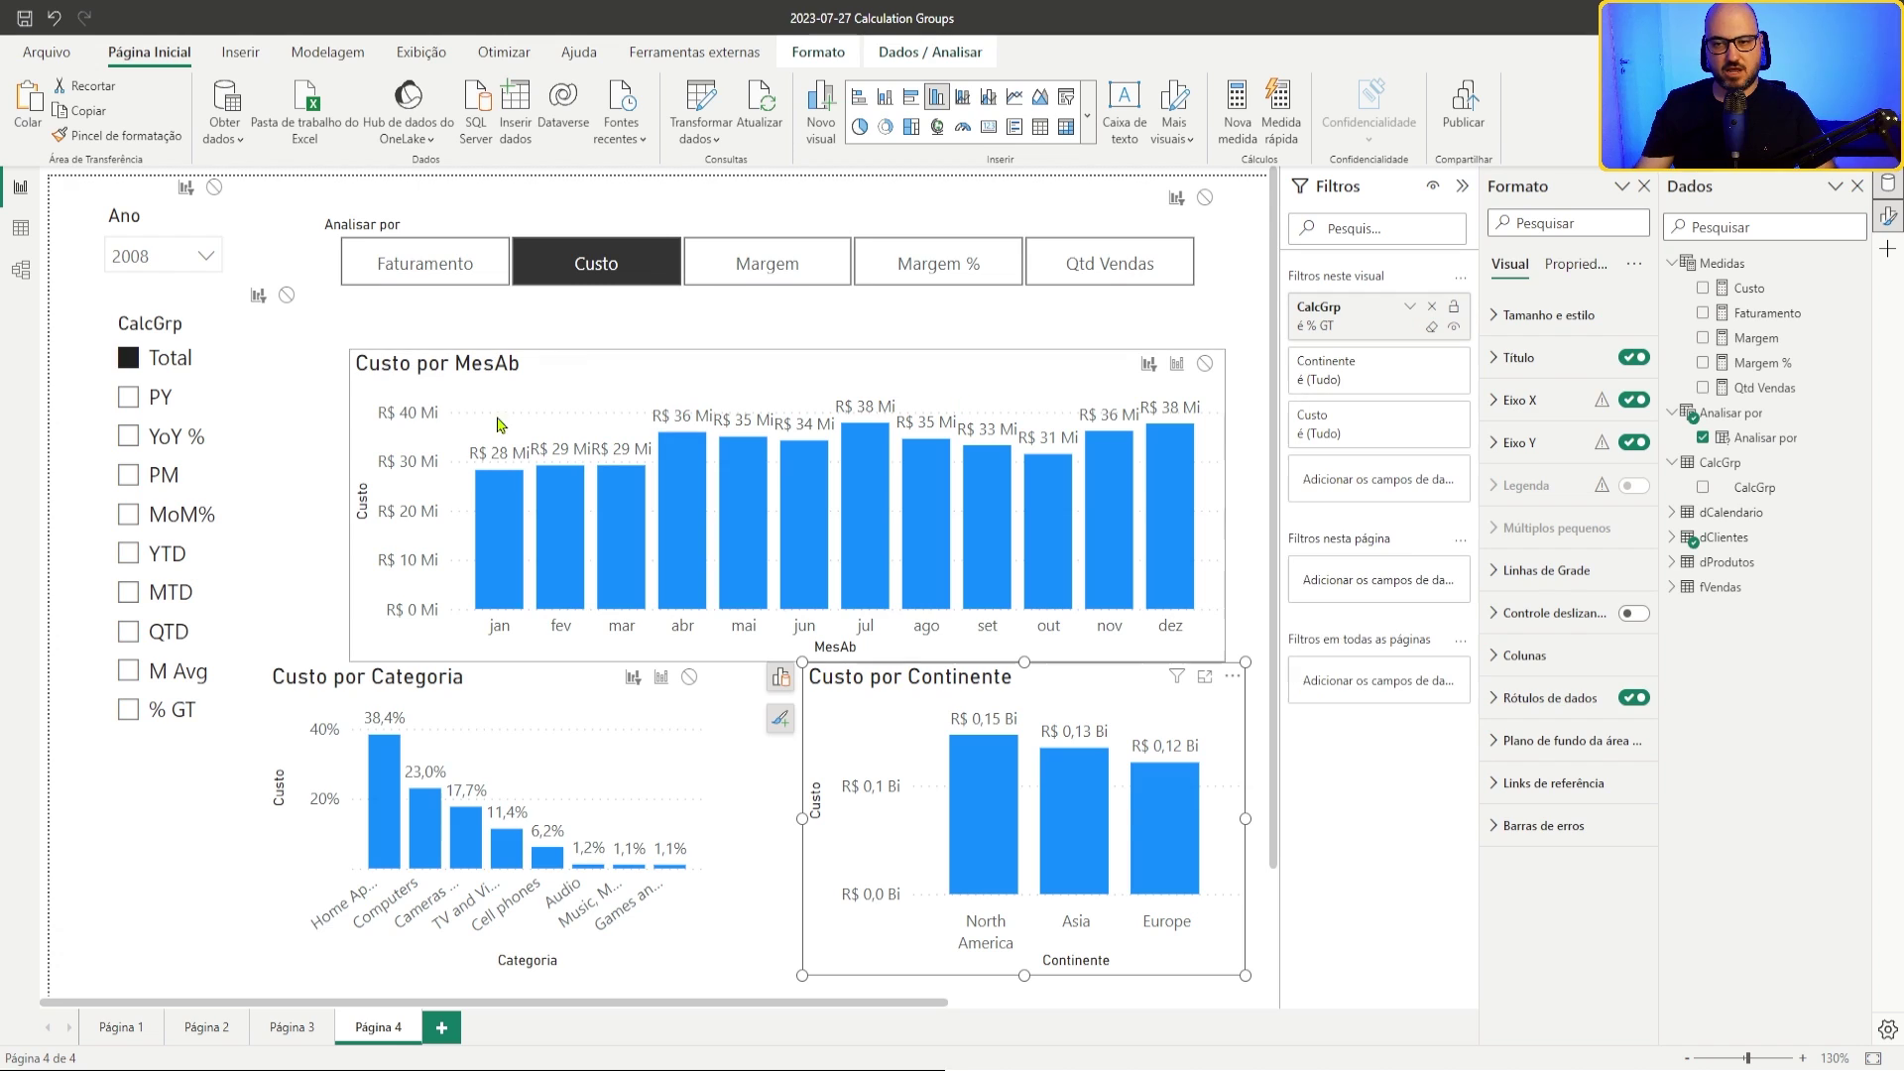
click(157, 334)
click(1226, 679)
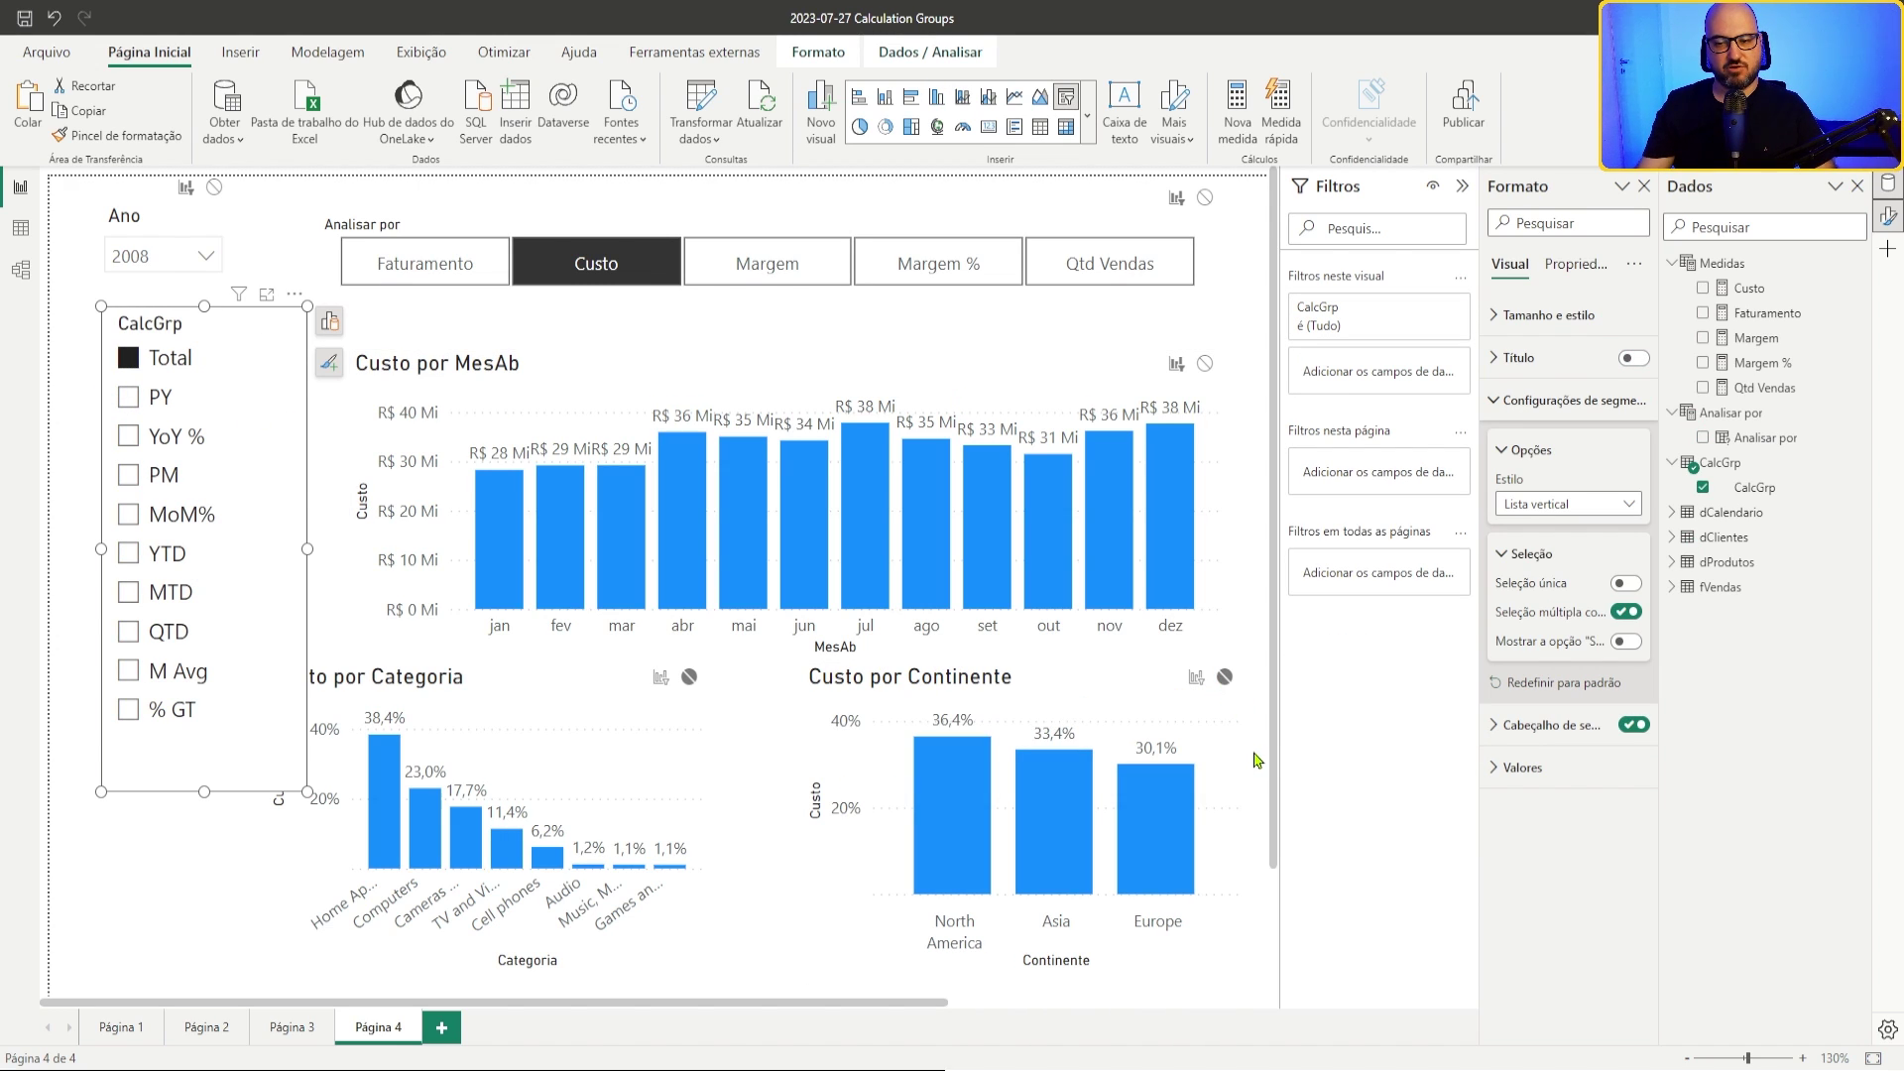
click(1257, 761)
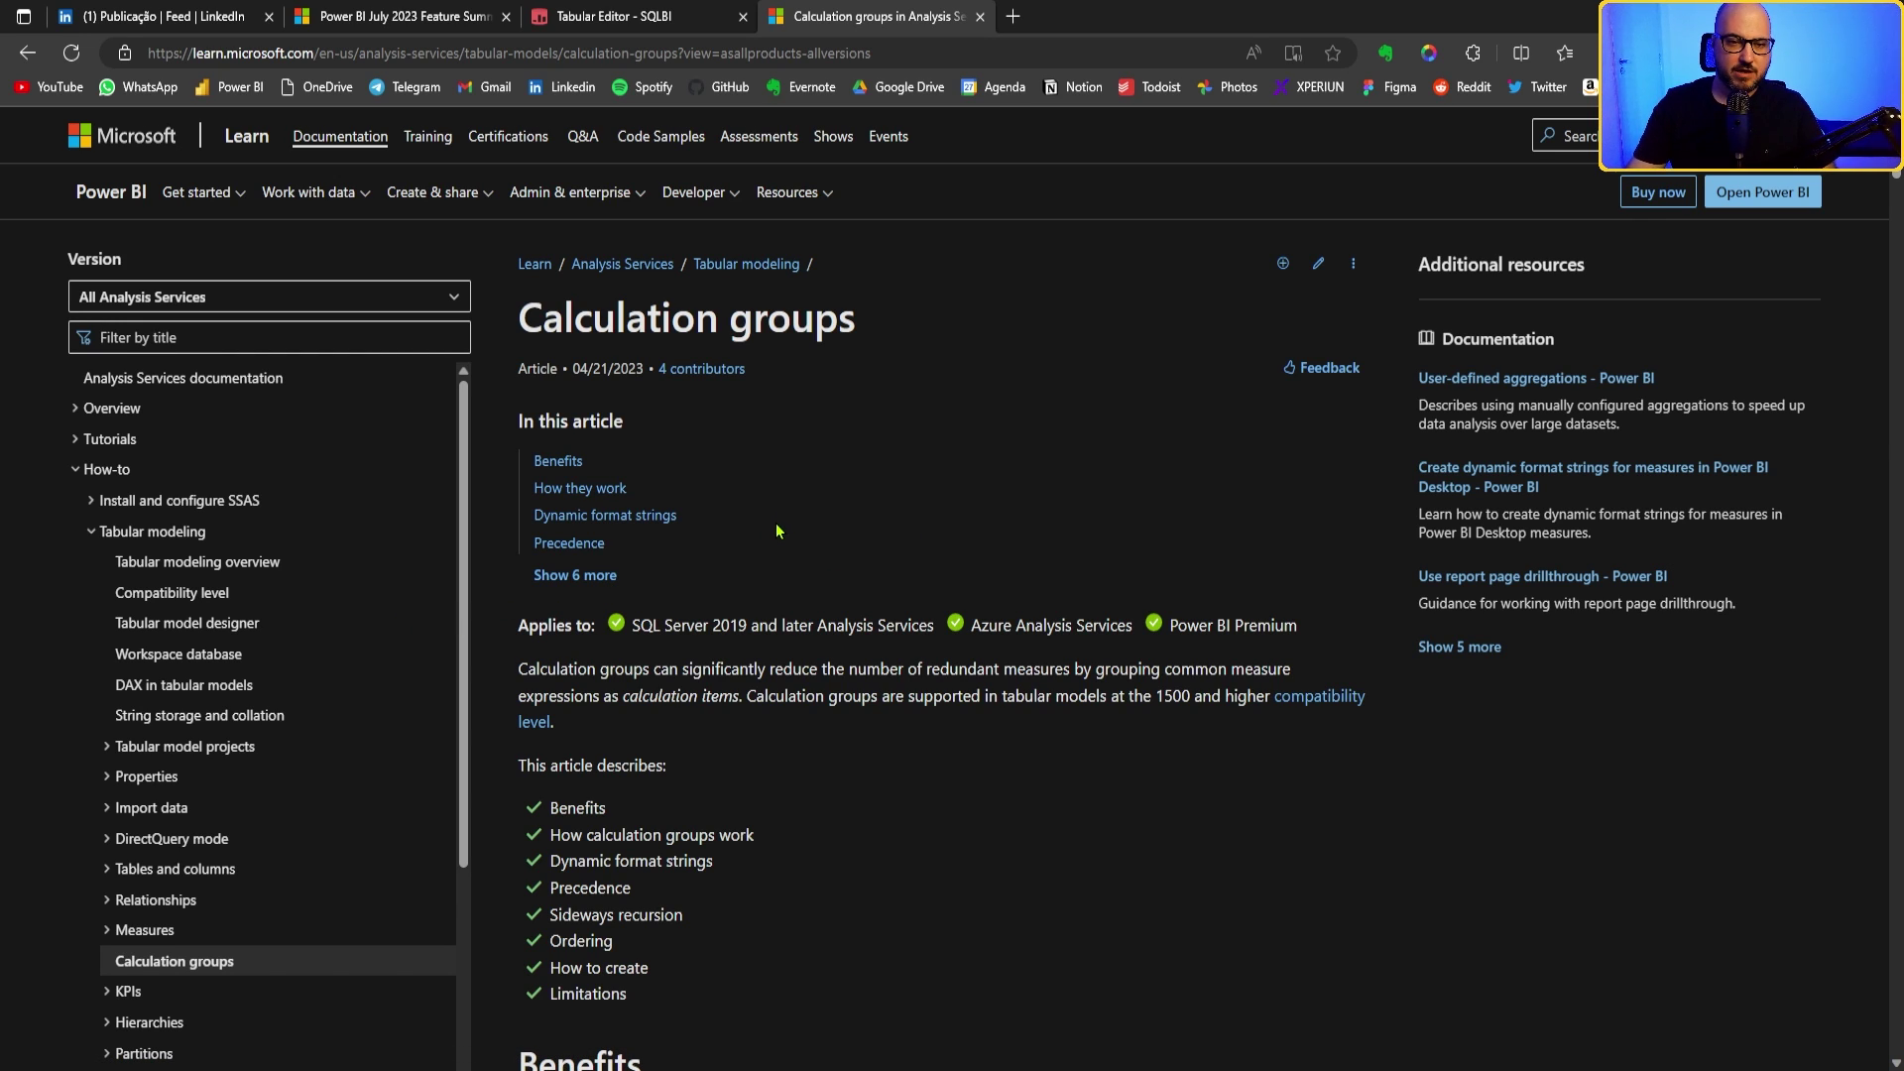
Step: Review the Microsoft Learn calculation groups article, from its benefits and time intelligence examples through dynamic format strings, precedence and sideways recursion
scroll(776, 530, down, 1)
scroll(694, 546, down, 14)
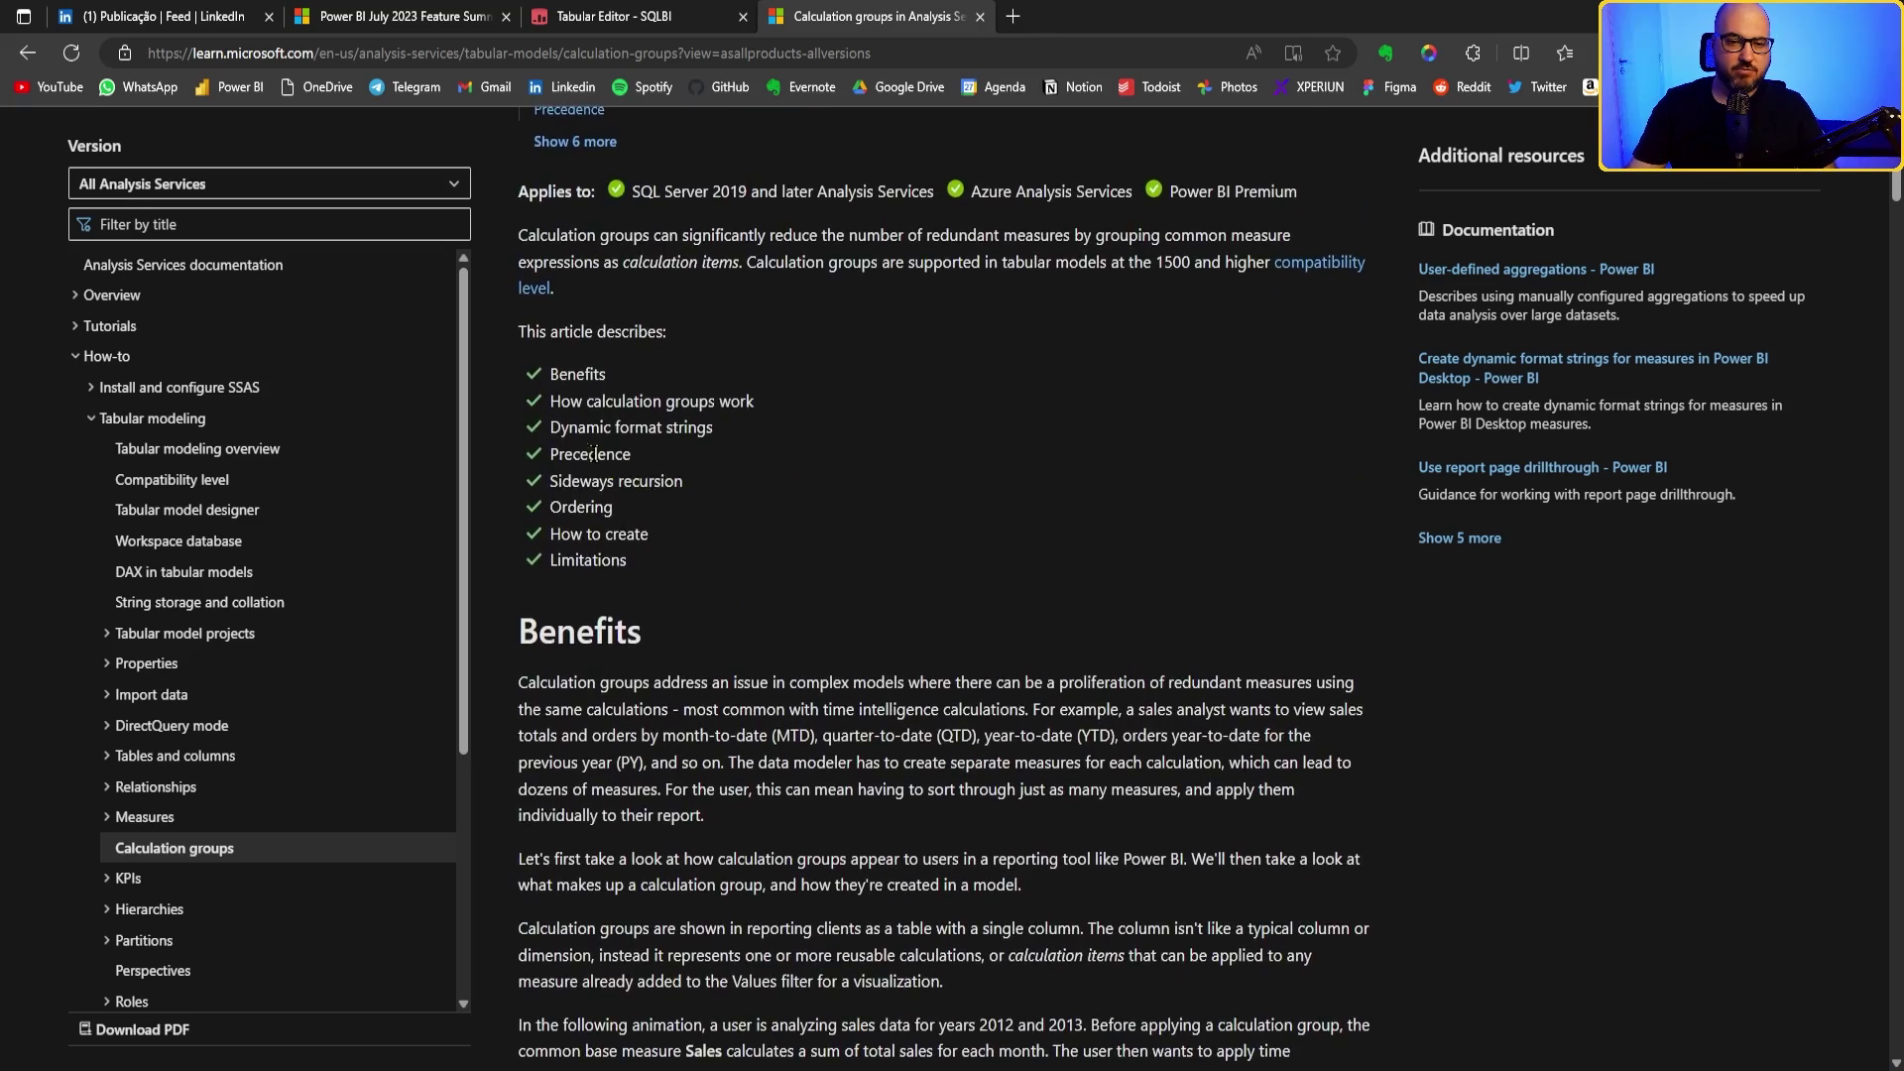
scroll(739, 545, down, 12)
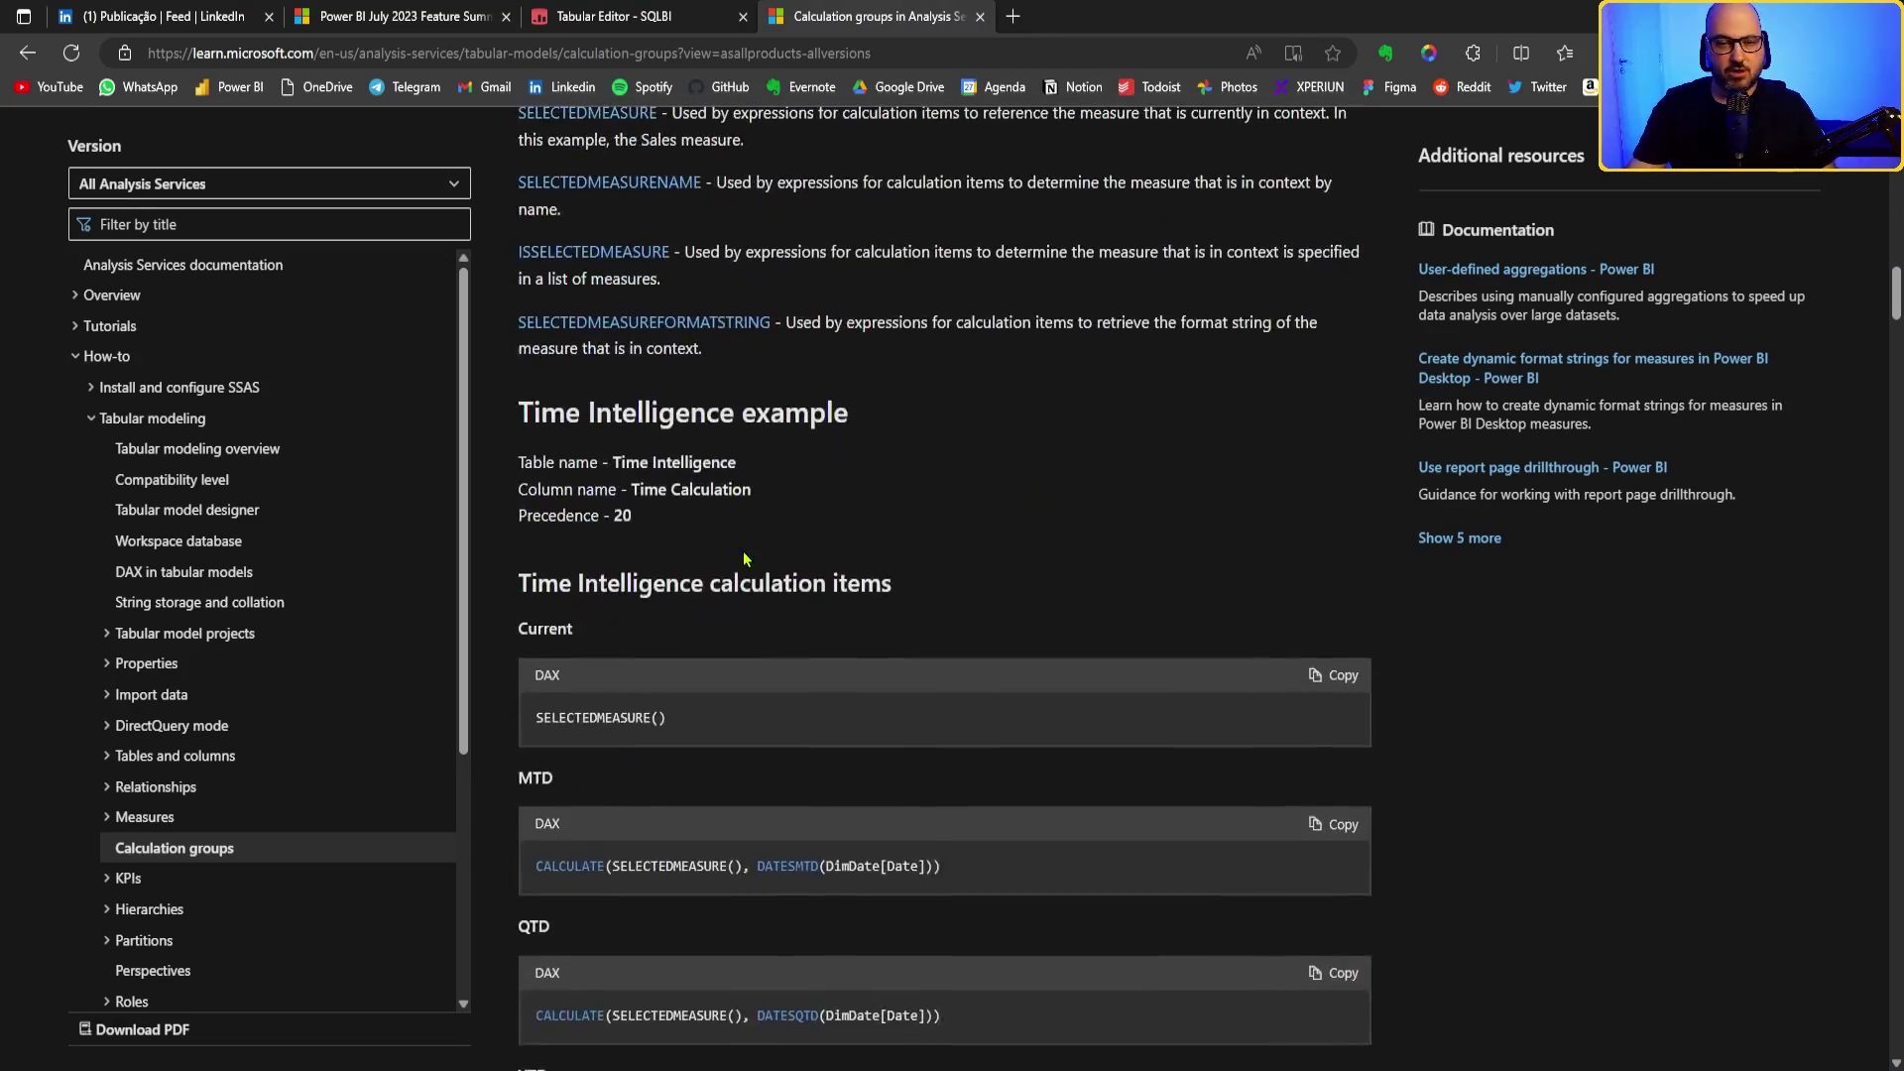
scroll(694, 387, down, 5)
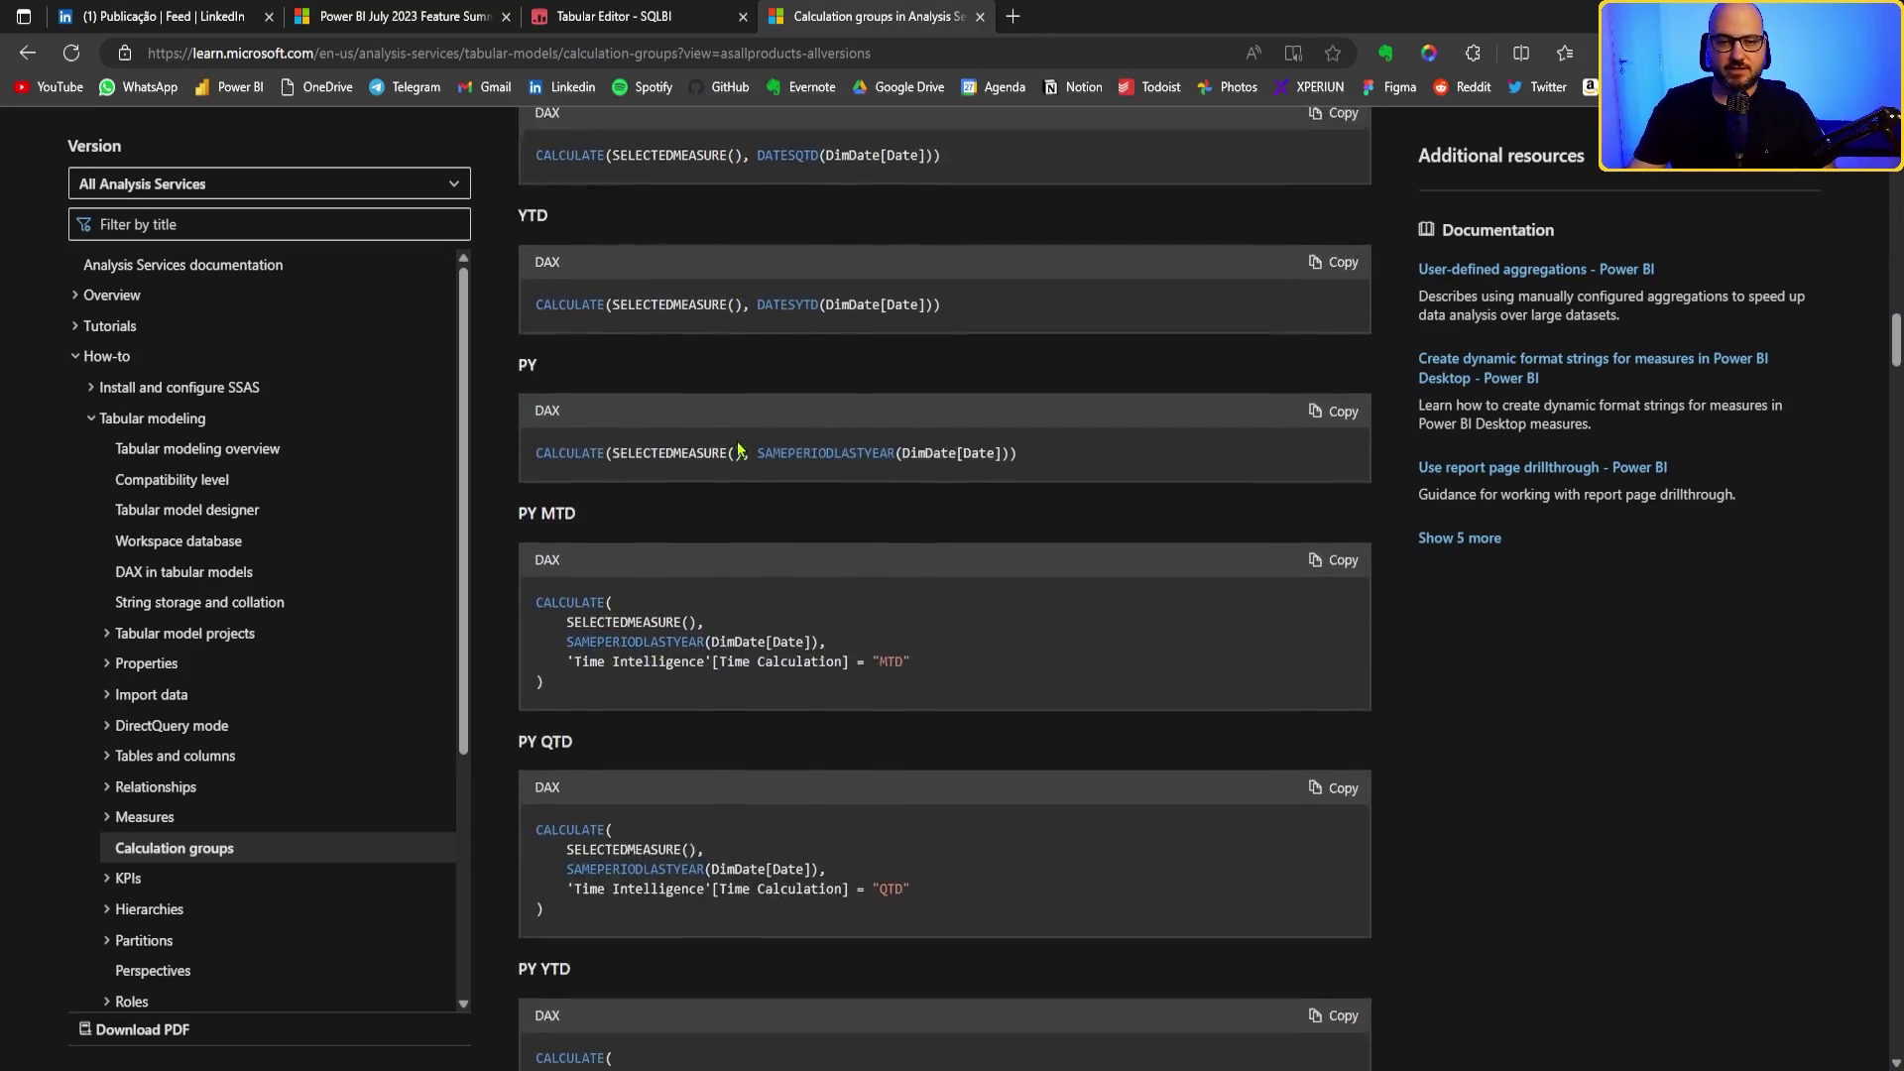
scroll(887, 454, down, 12)
scroll(893, 464, down, 10)
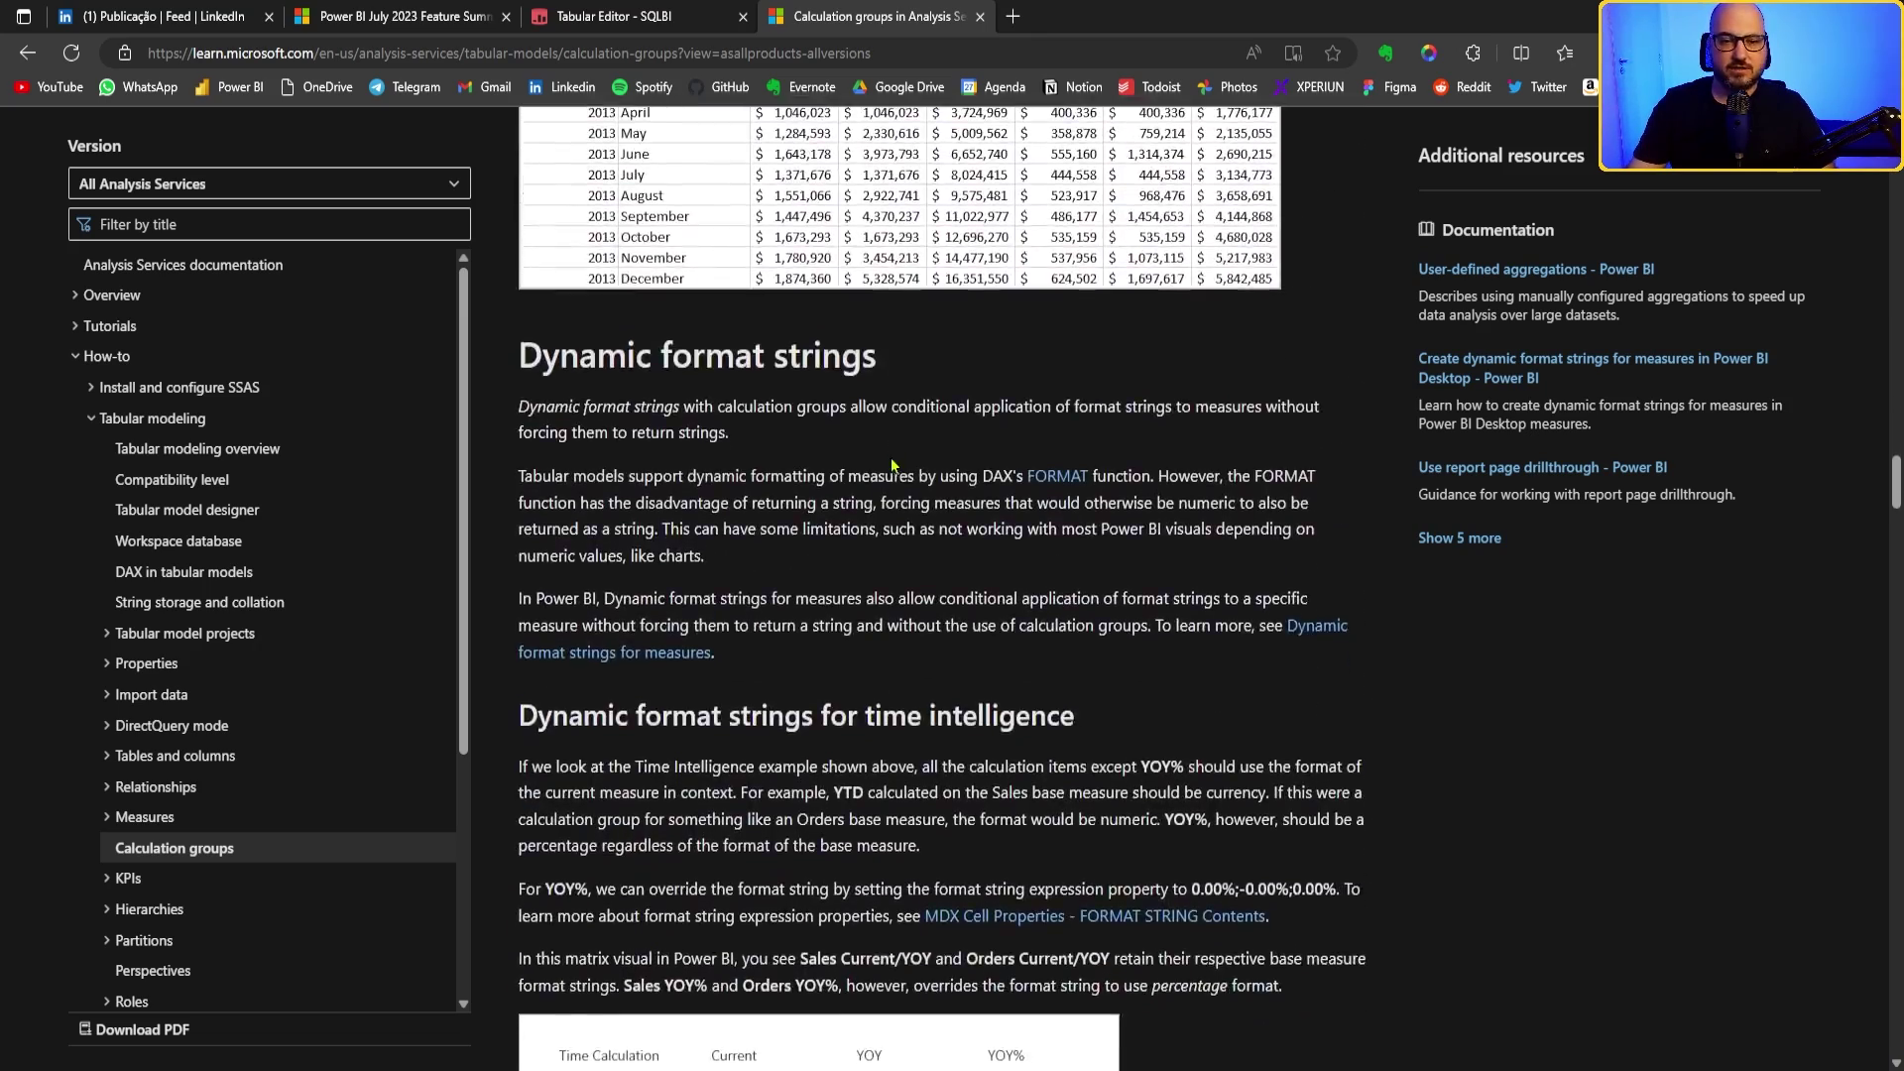
scroll(987, 231, down, 2)
scroll(783, 282, up, 4)
scroll(987, 322, down, 10)
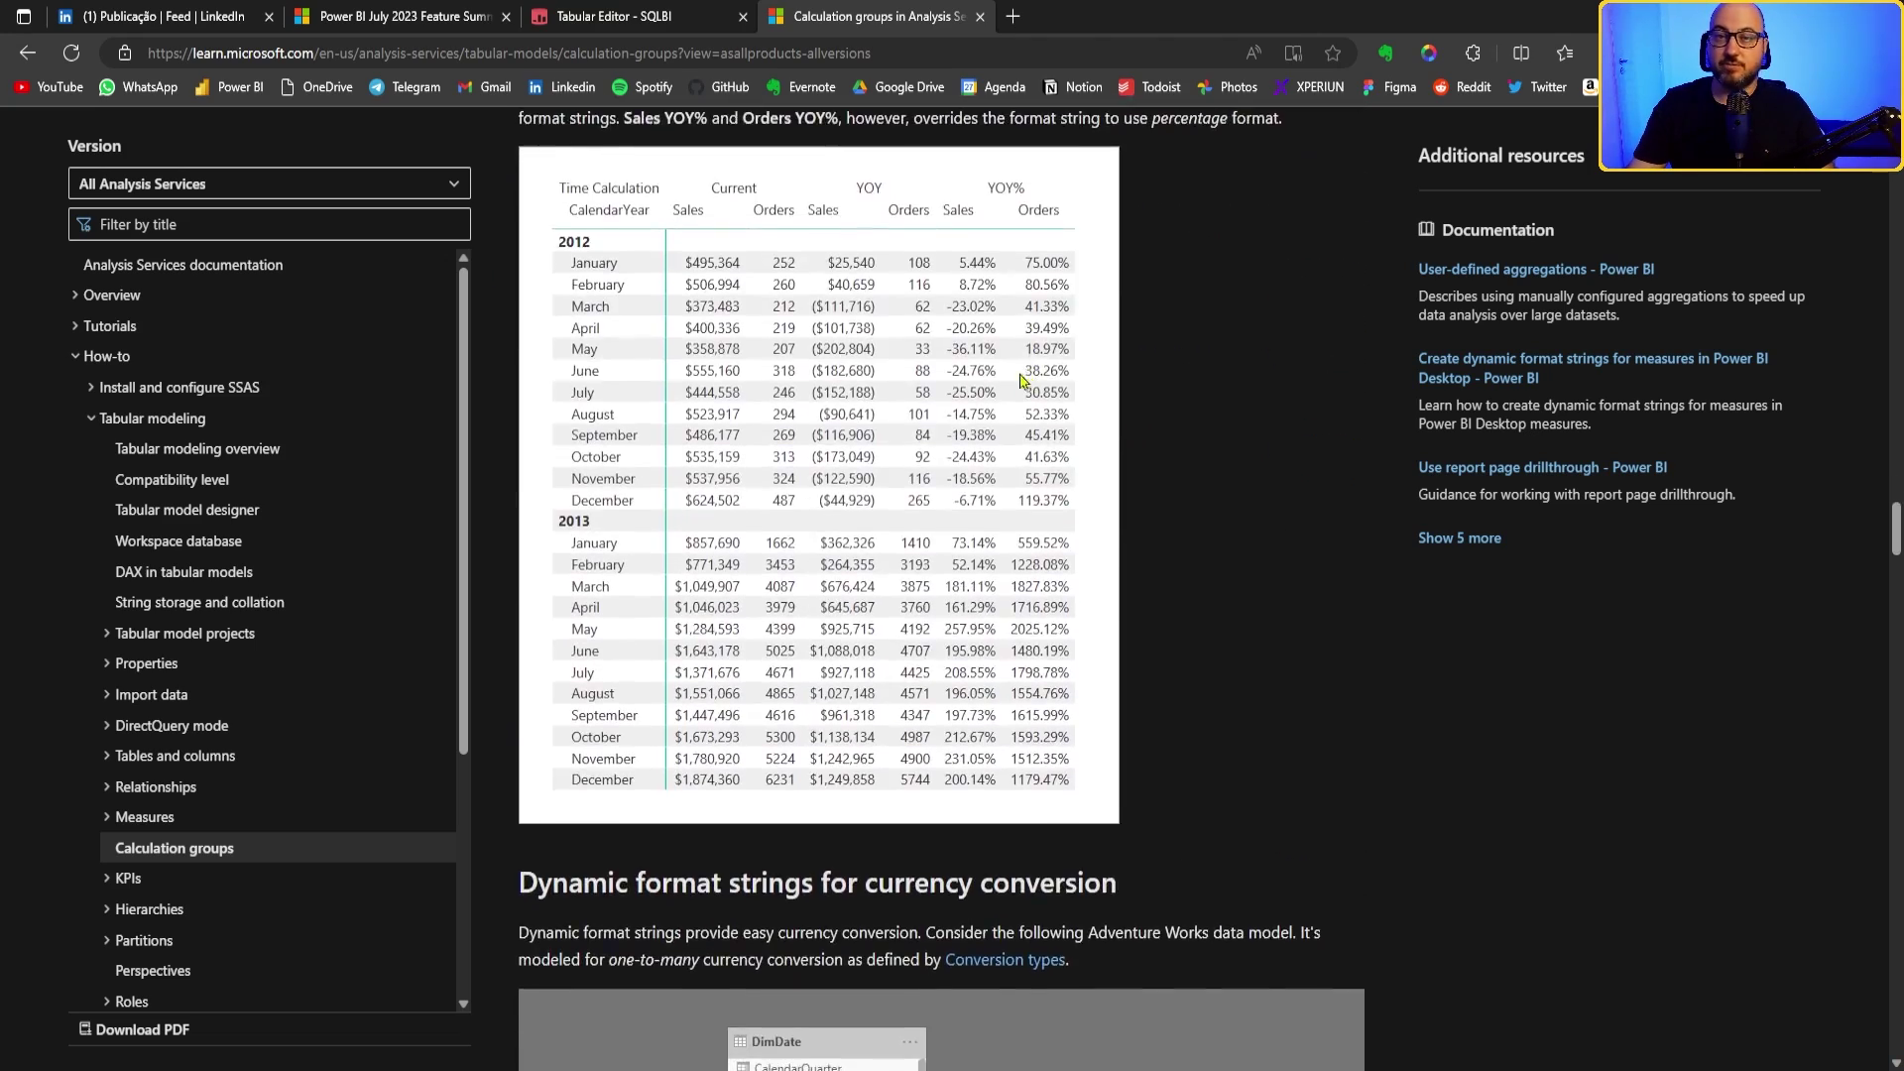
scroll(977, 396, down, 15)
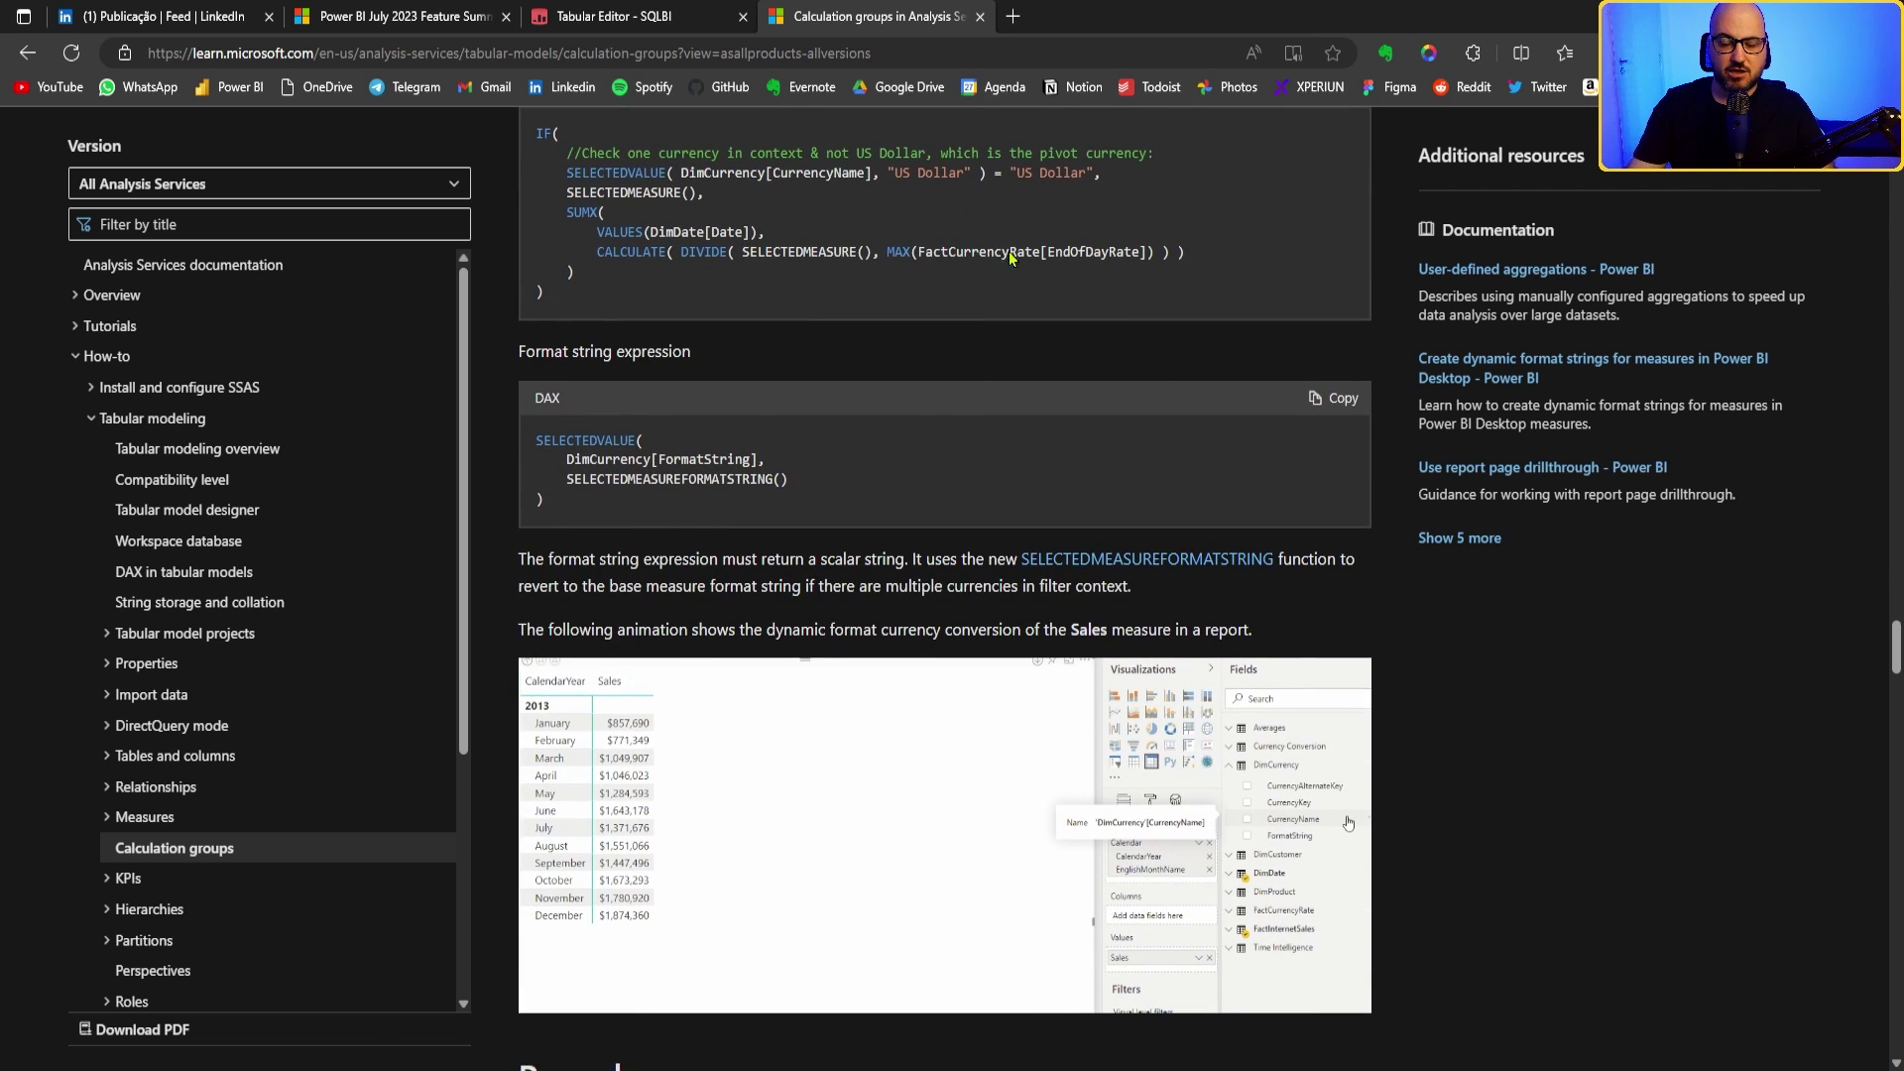
scroll(874, 477, down, 1)
scroll(873, 486, up, 3)
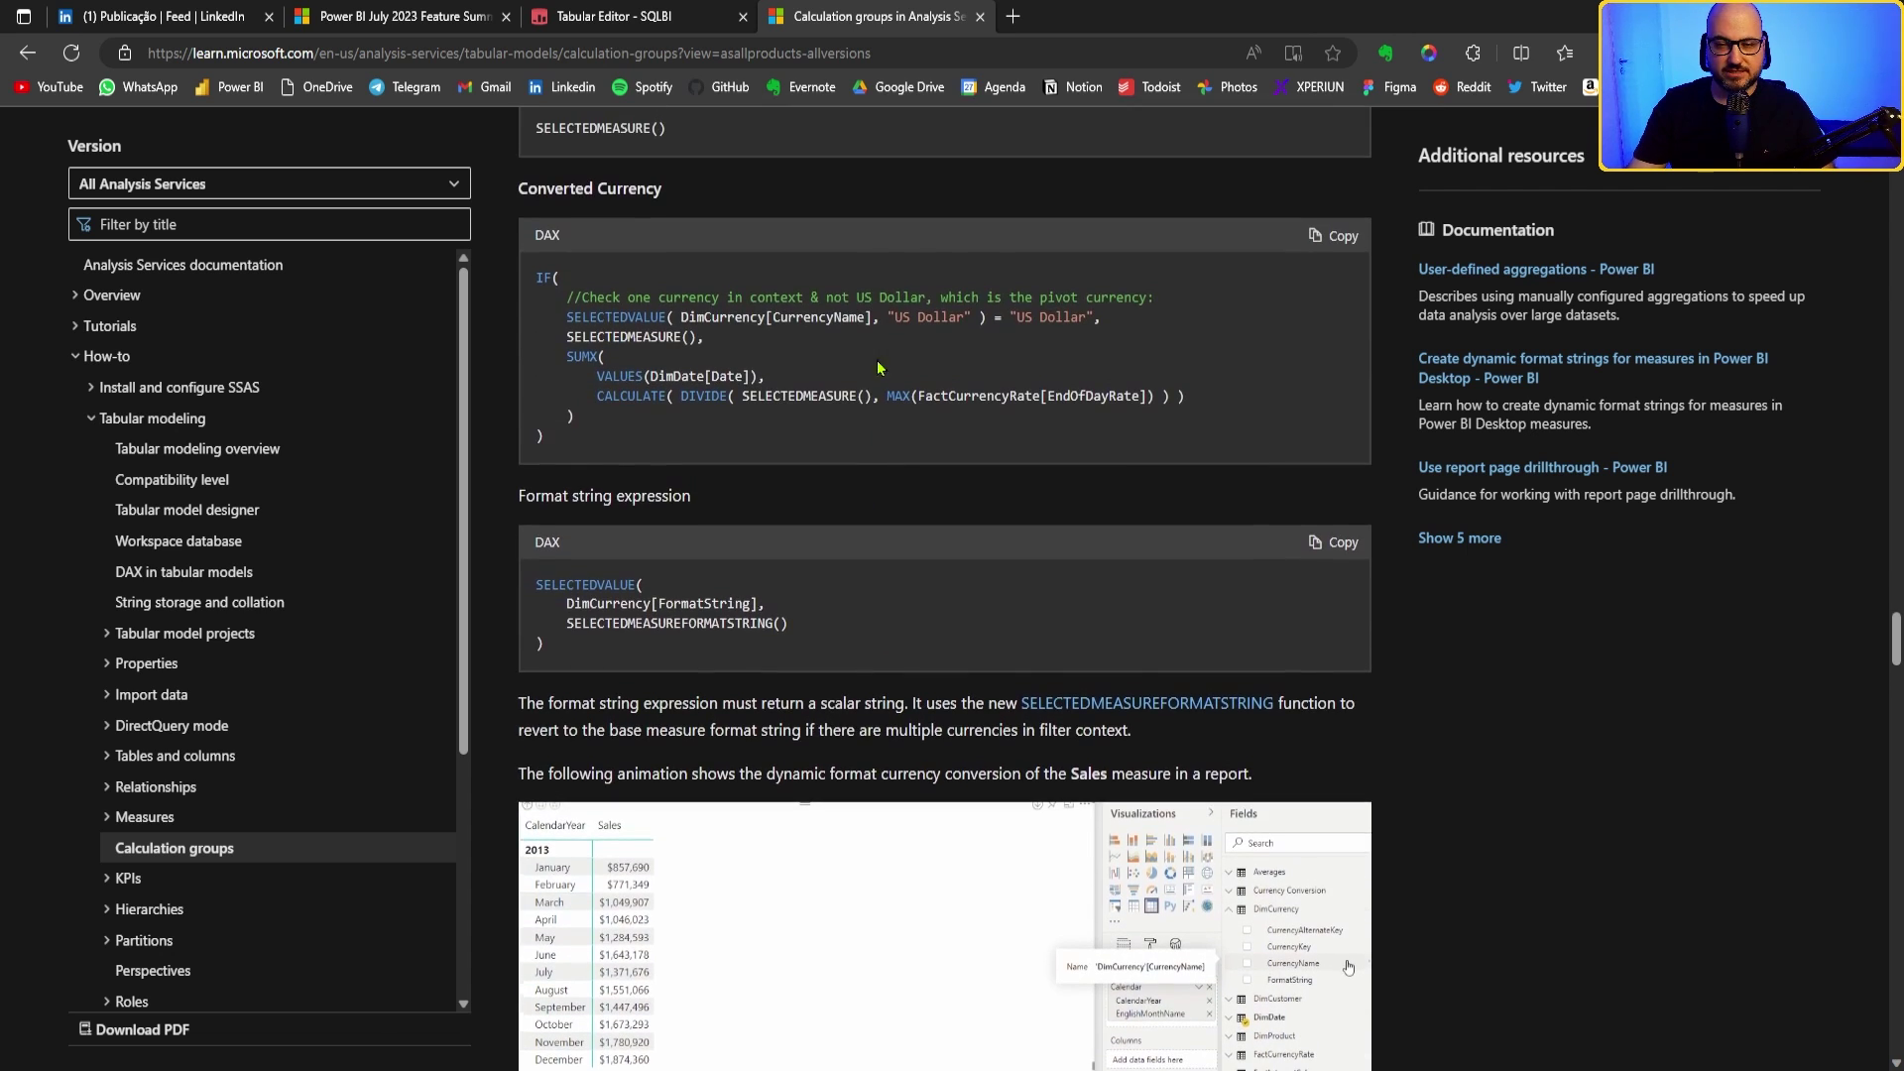
scroll(886, 489, down, 18)
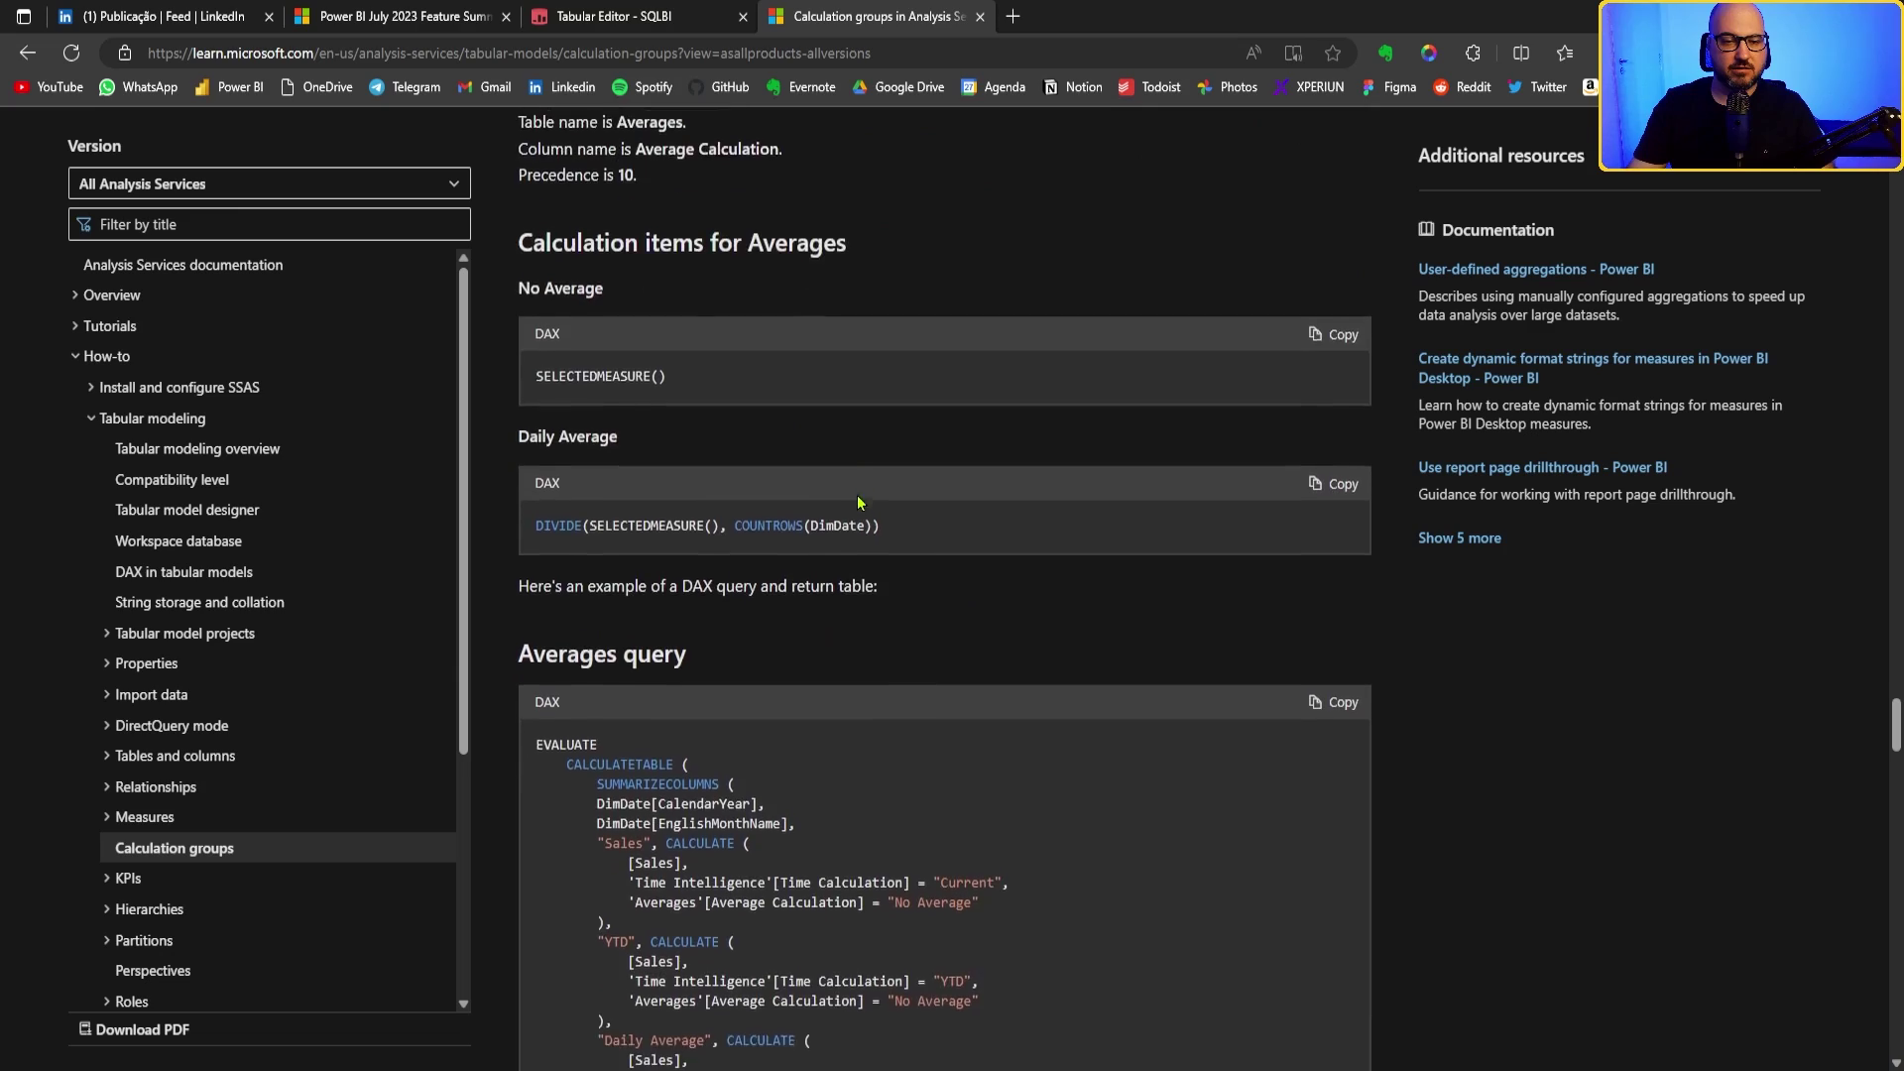
scroll(859, 499, down, 20)
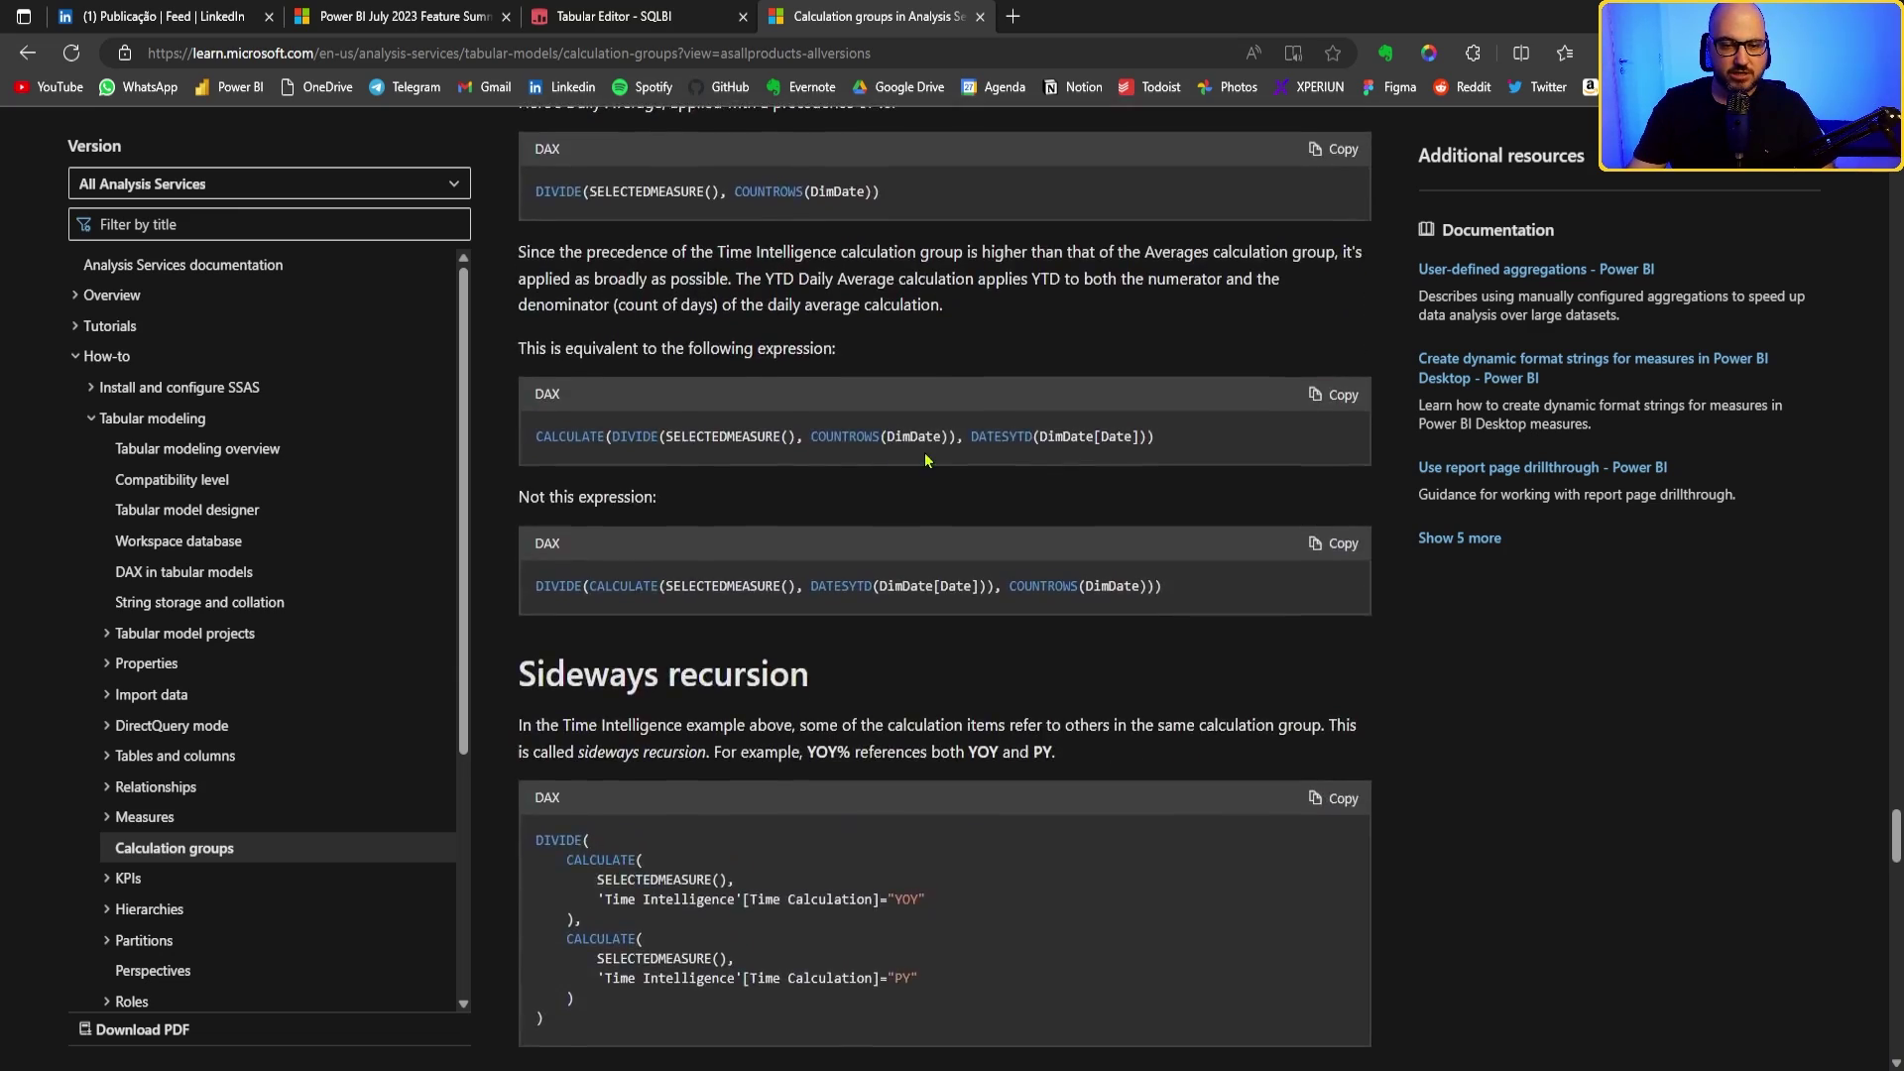
Step: Review the rest of the calculation groups article, covering item ordering, creating a calculation group and the Limitations section
scroll(928, 462, down, 15)
scroll(681, 442, up, 6)
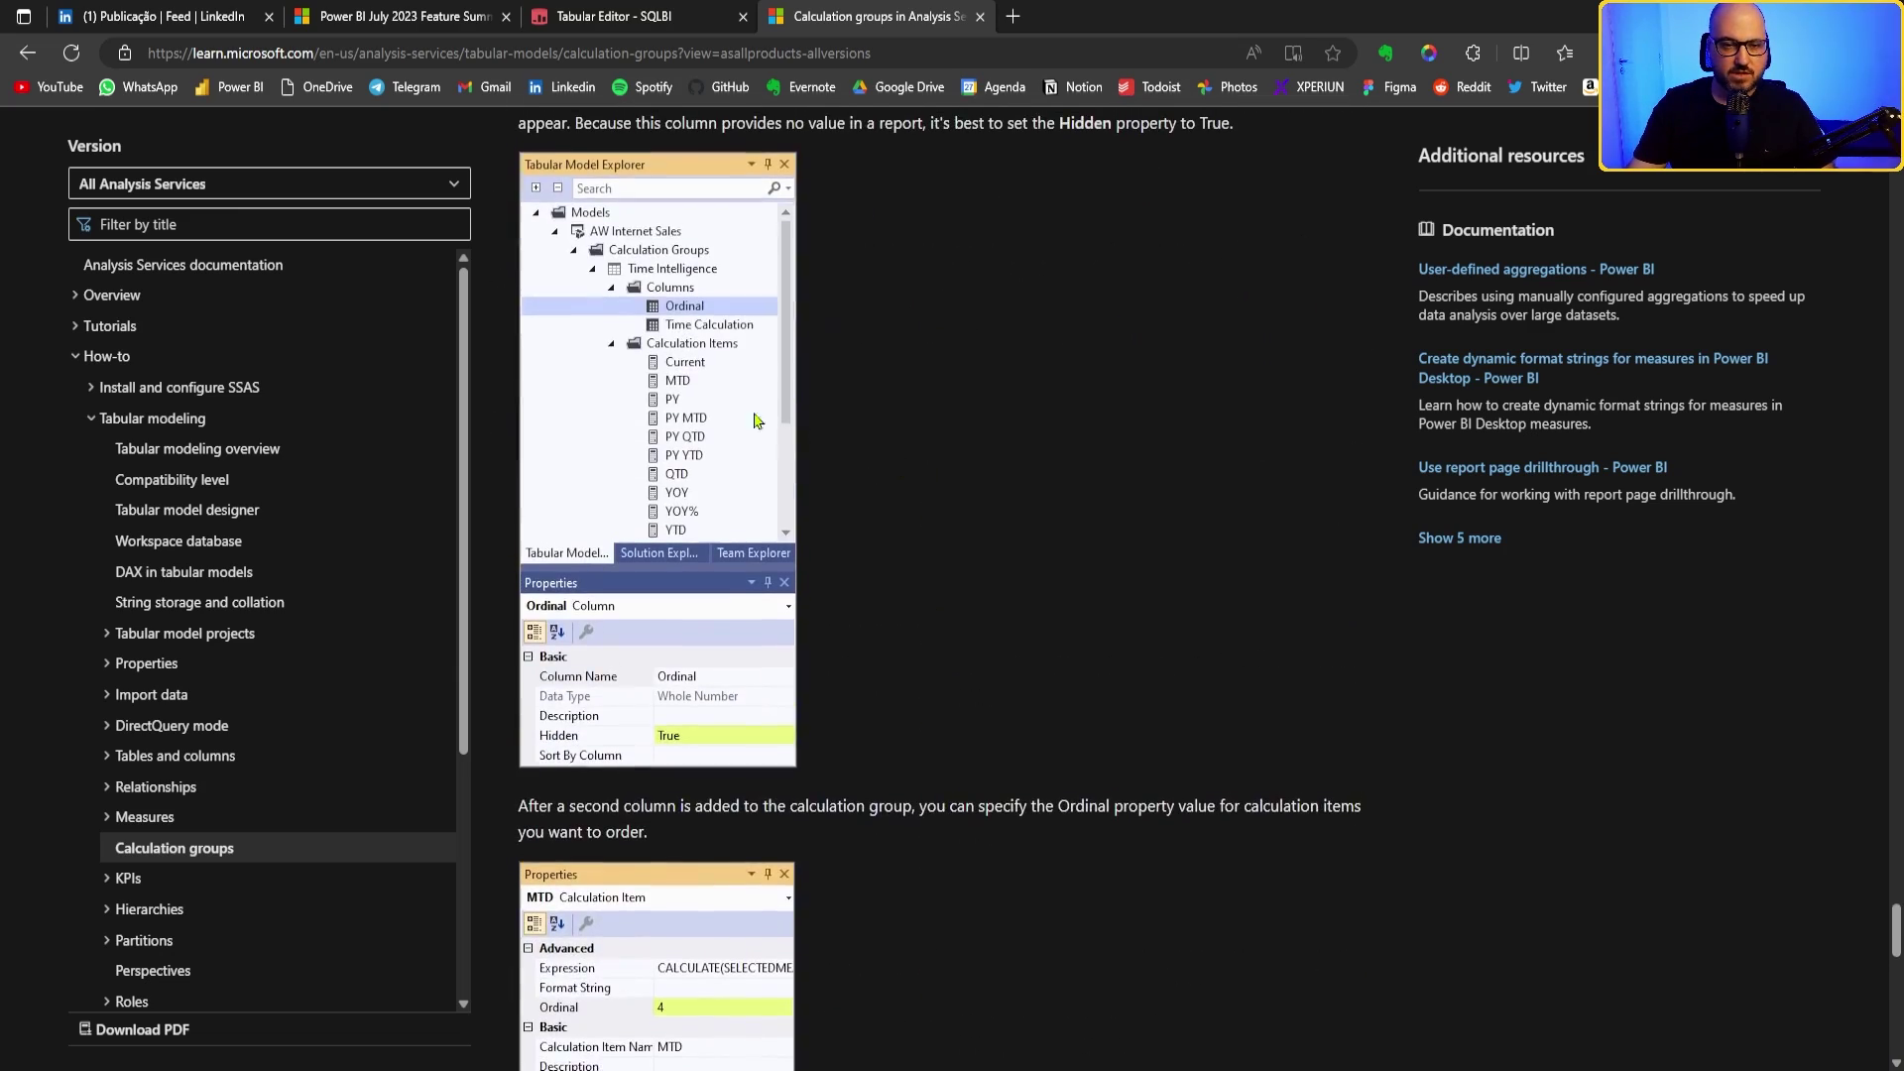
scroll(942, 477, down, 15)
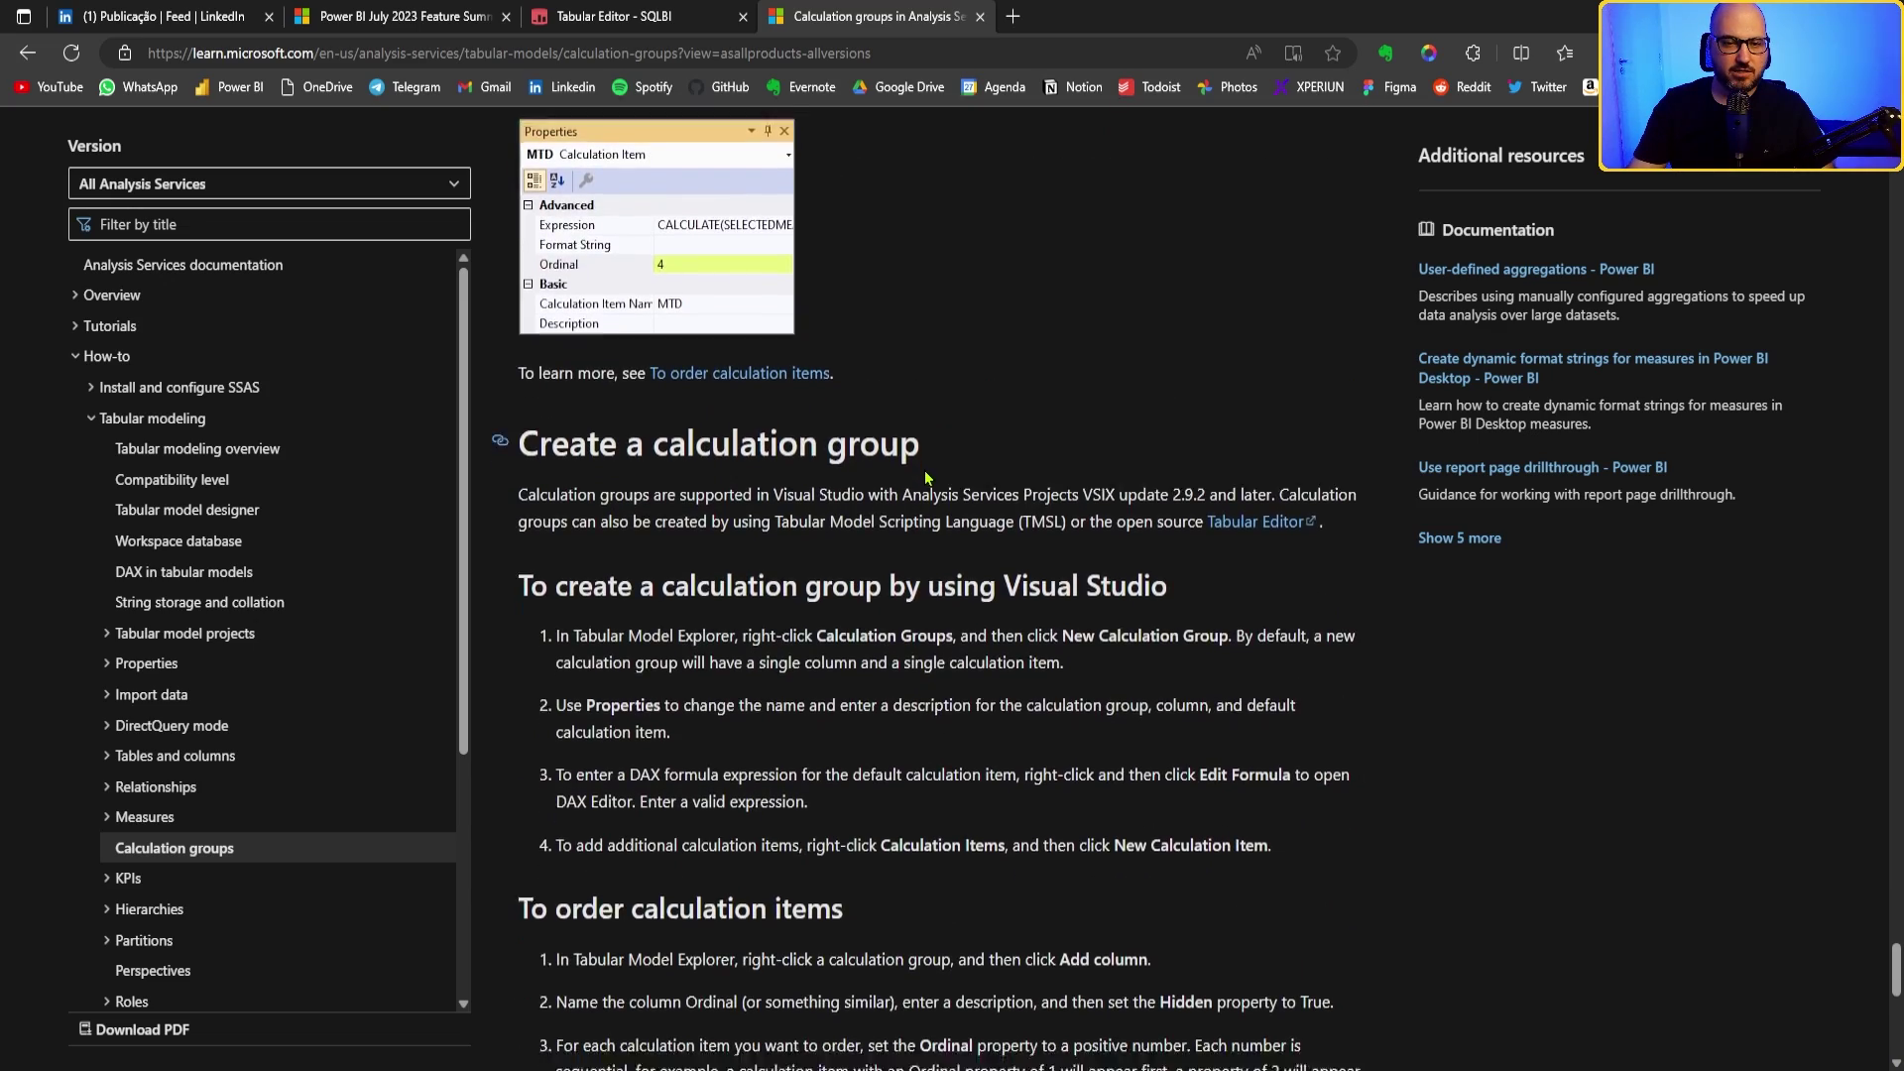
scroll(923, 477, down, 5)
scroll(794, 476, up, 4)
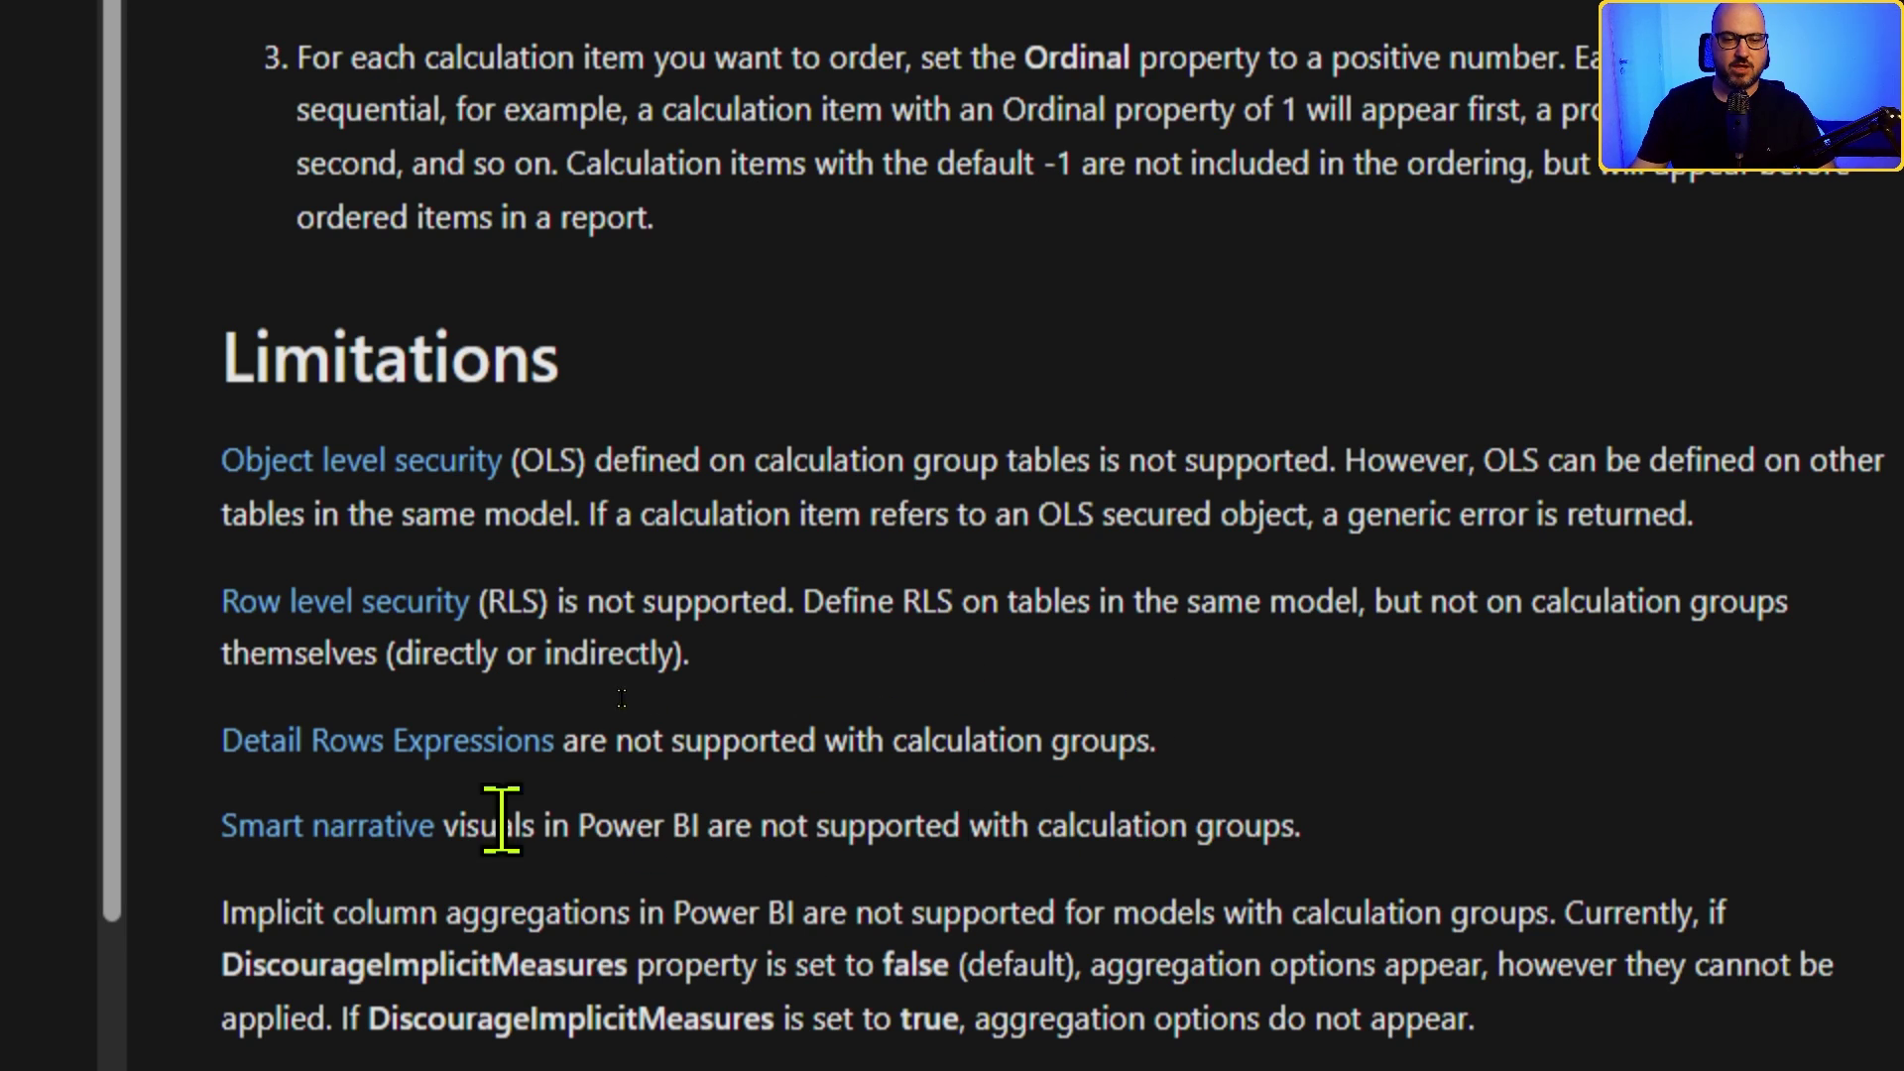
scroll(1081, 661, down, 3)
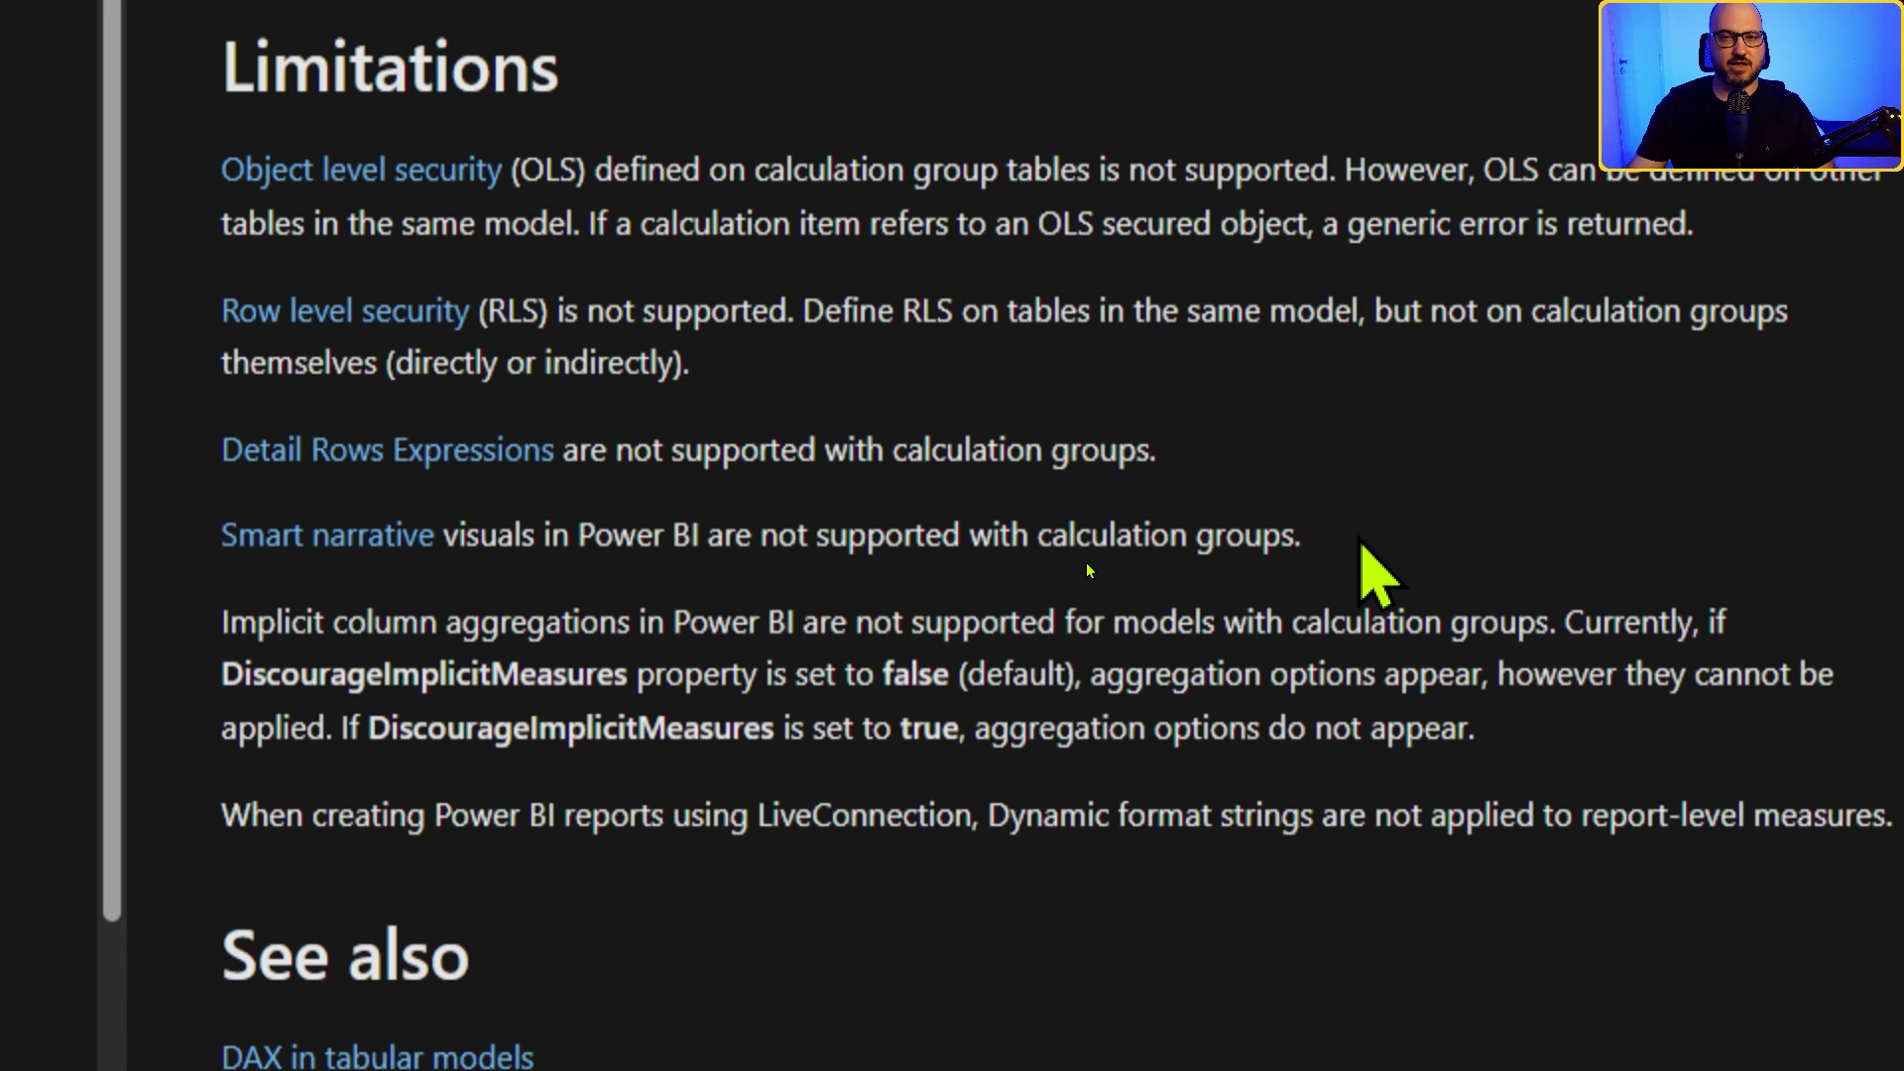
scroll(1369, 565, down, 3)
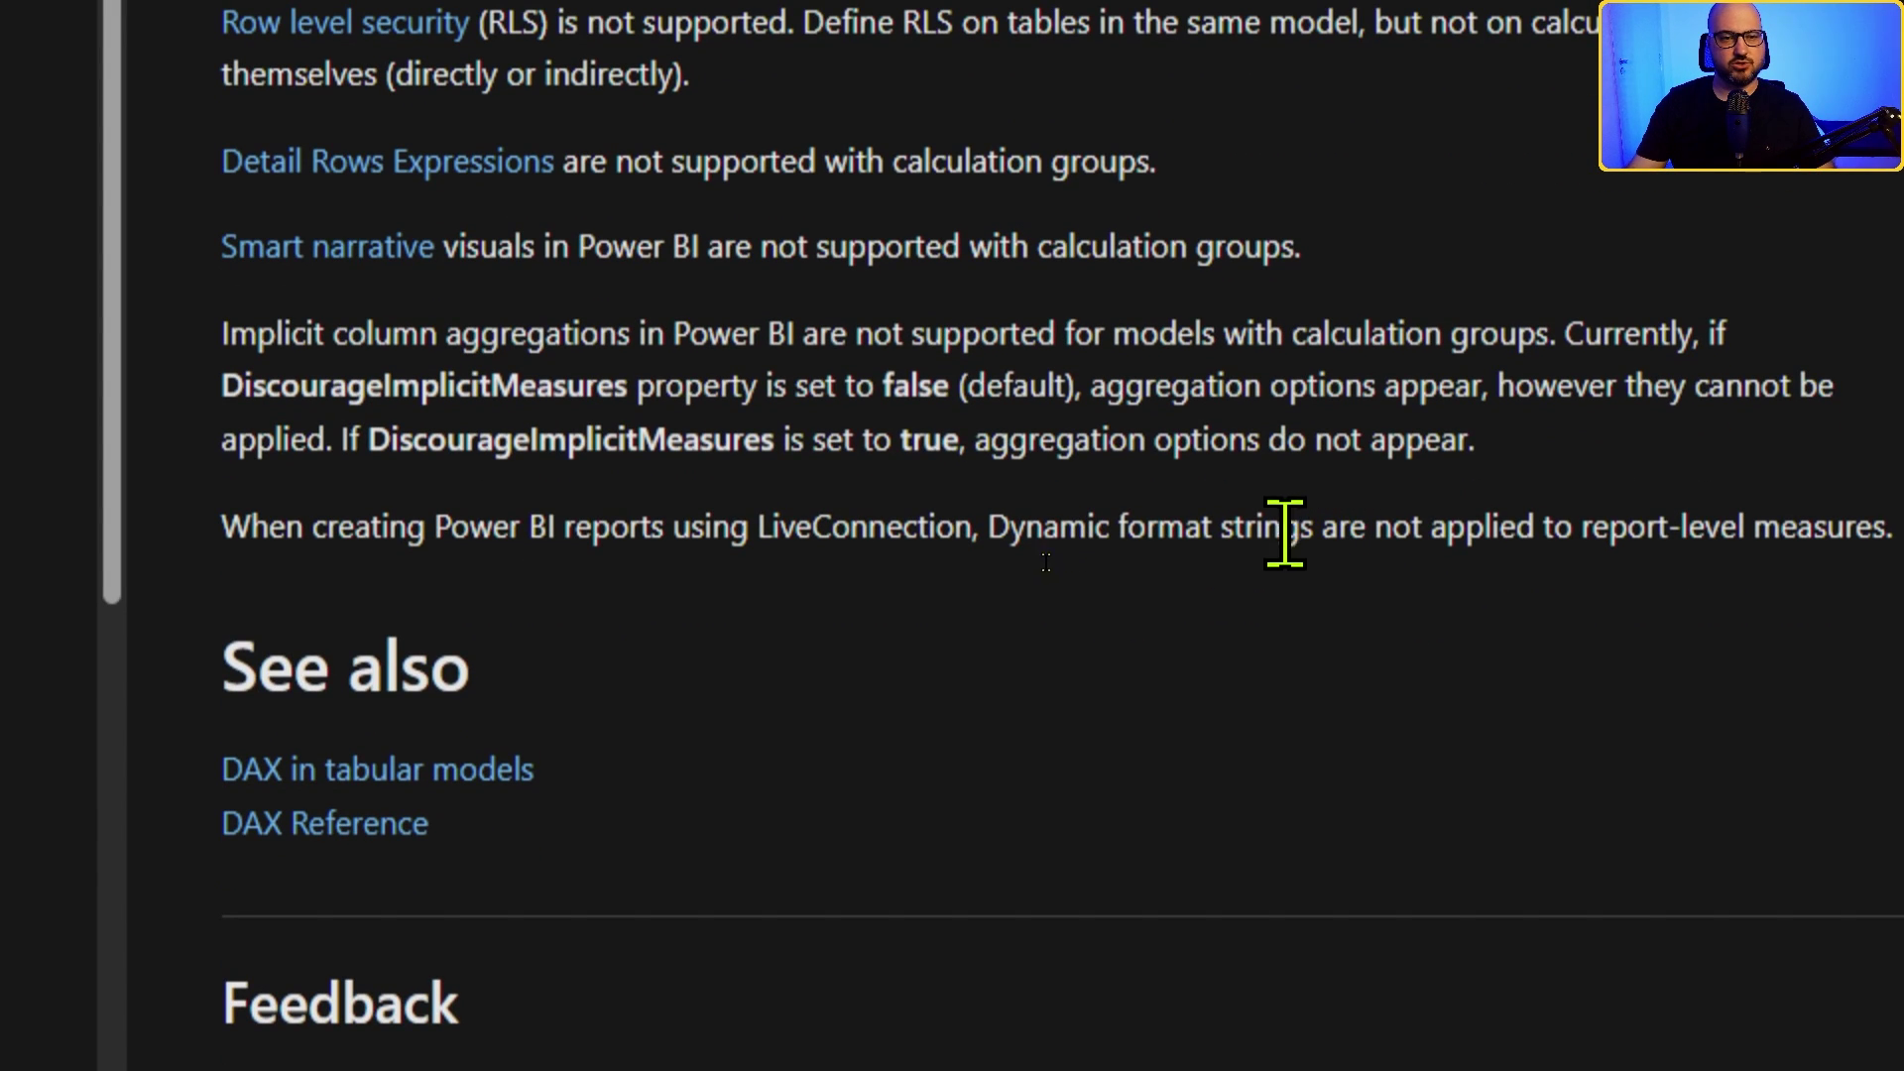
scroll(1249, 585, up, 2)
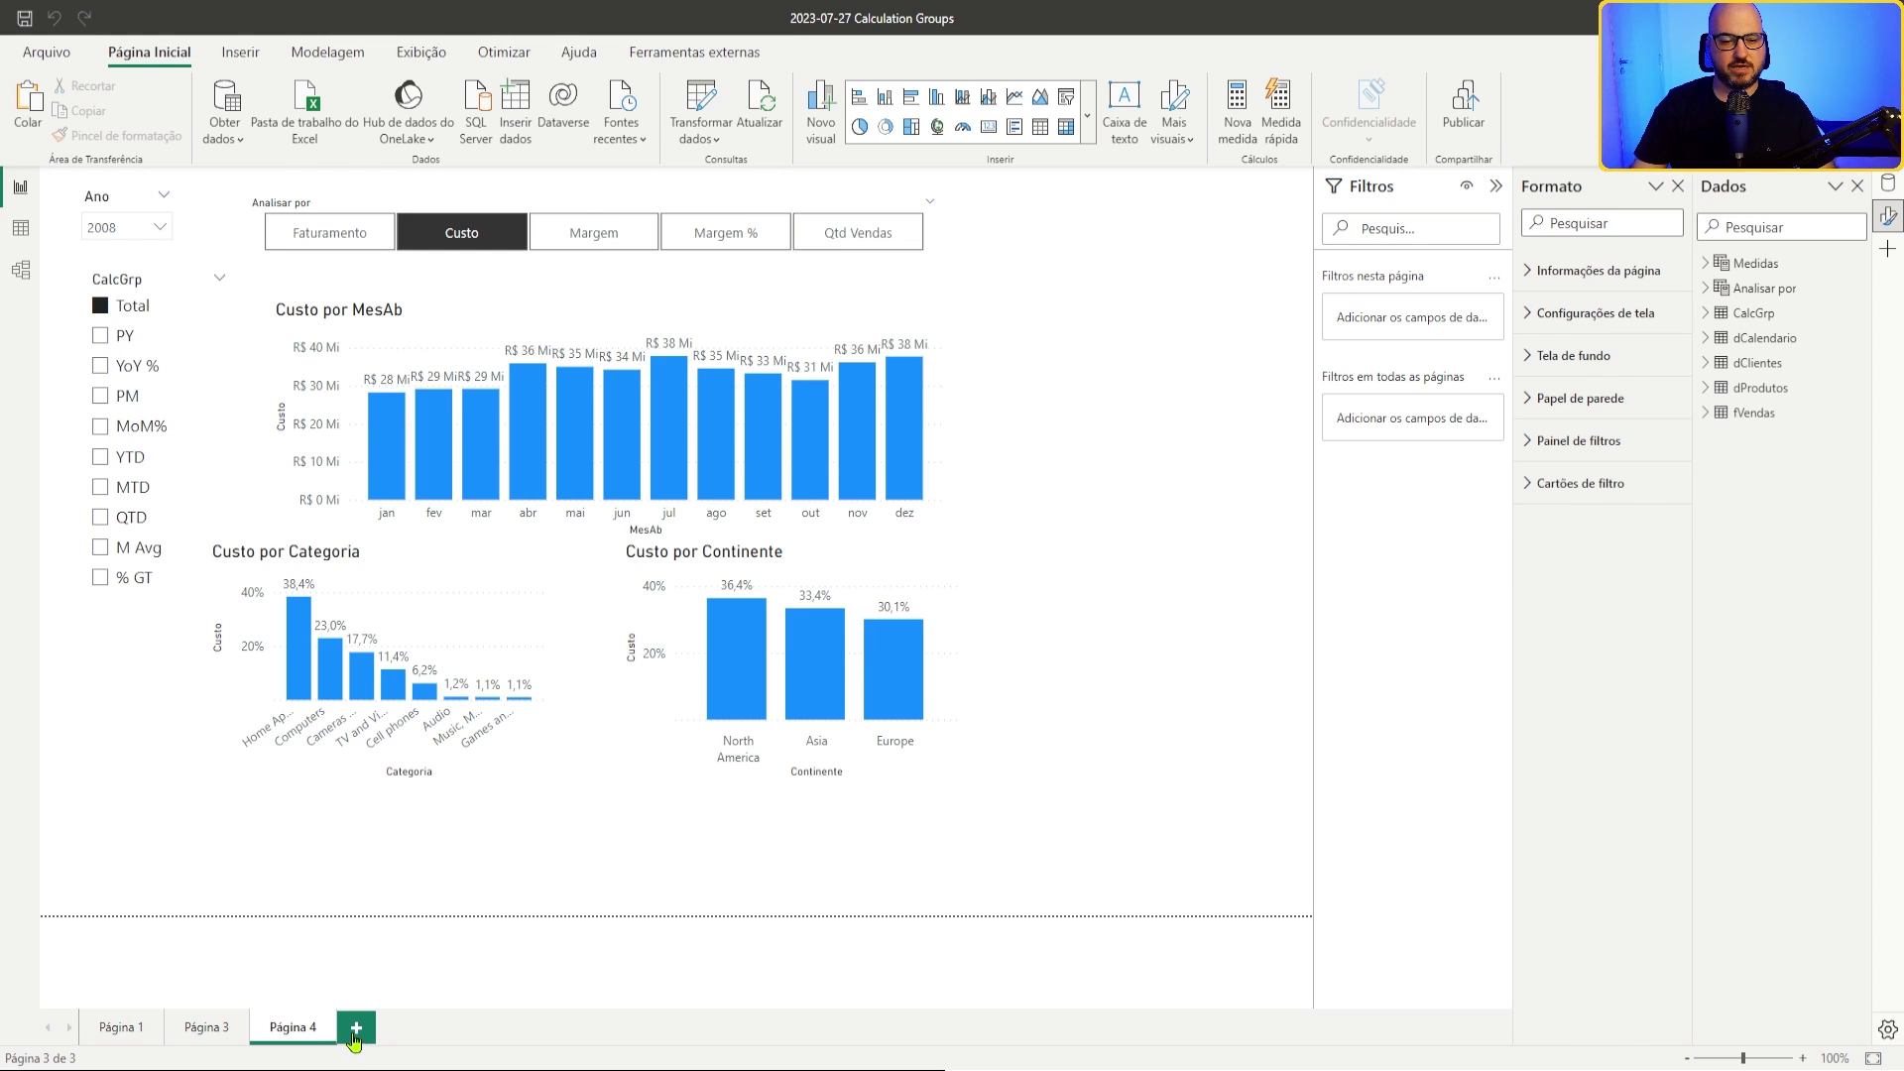
Step: Switch to the Power BI report, add a new page and insert a matrix with Ano from dCalendario as rows
click(355, 1031)
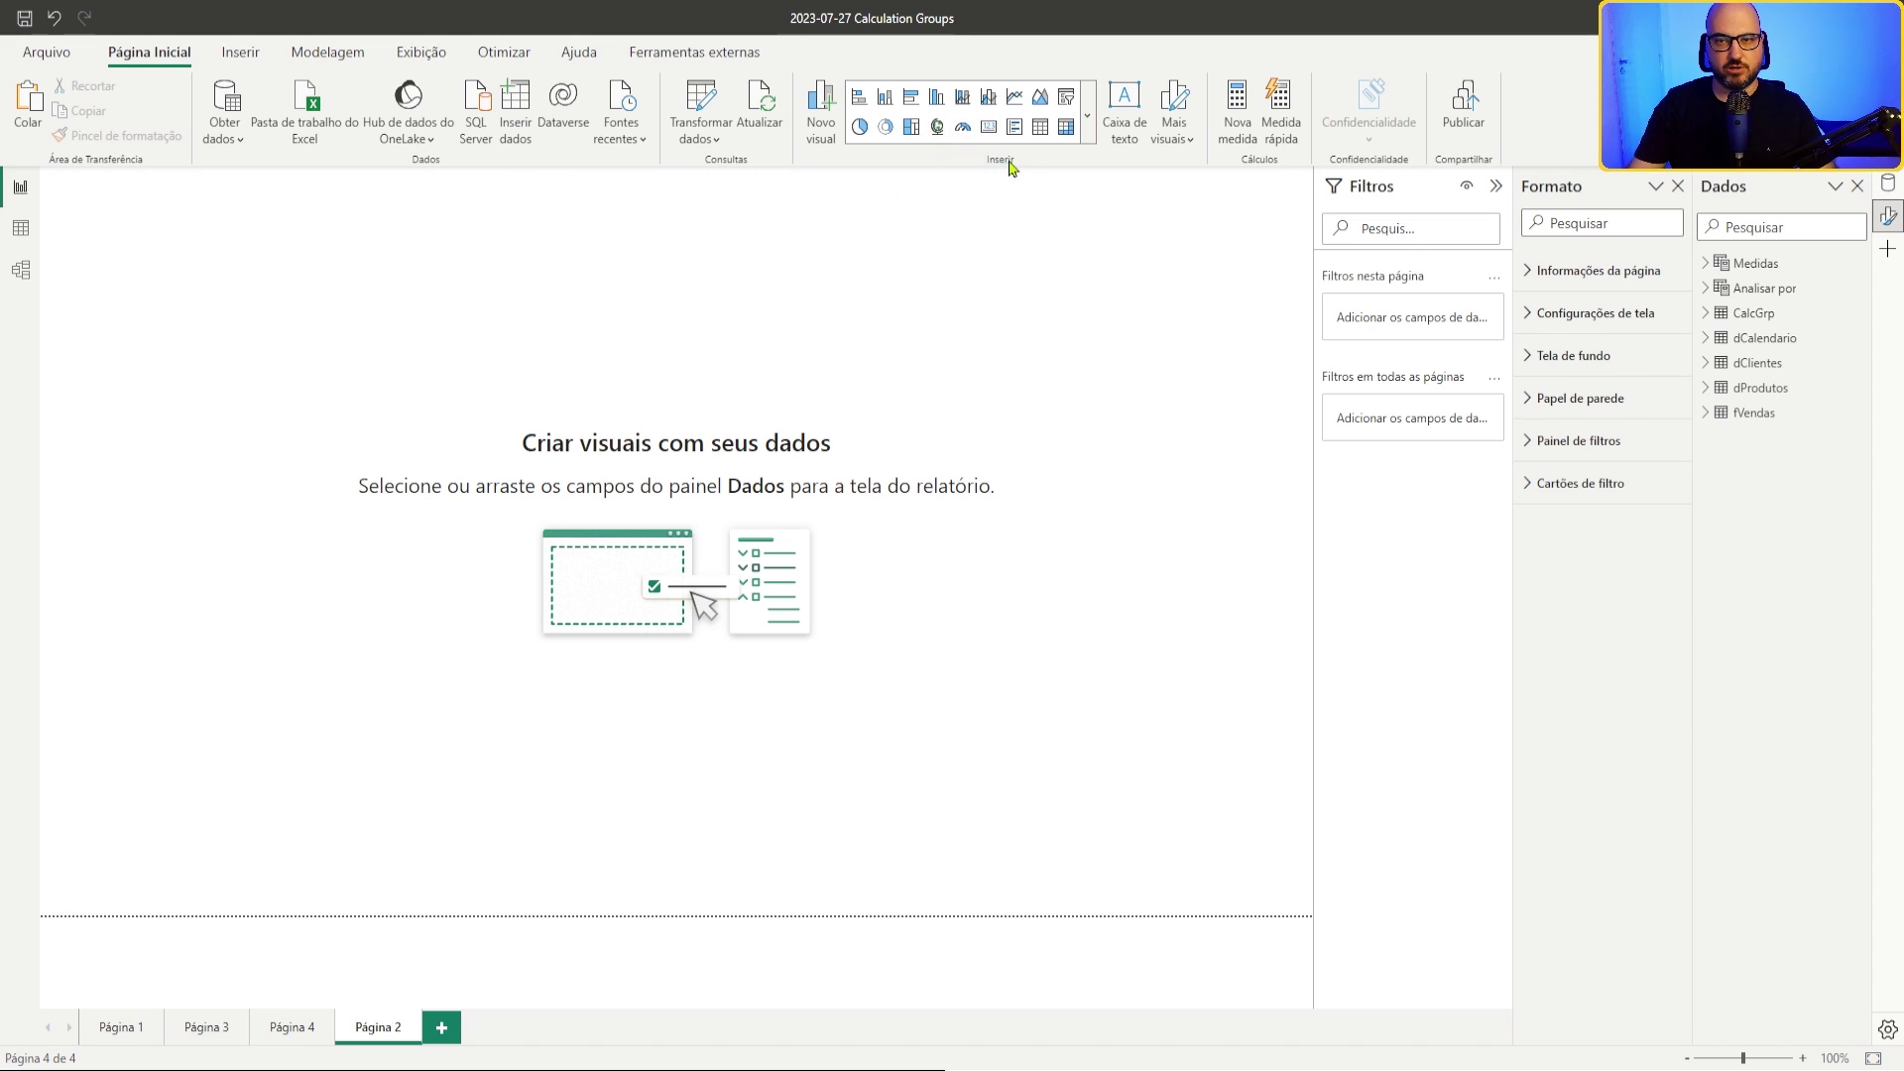
click(1066, 126)
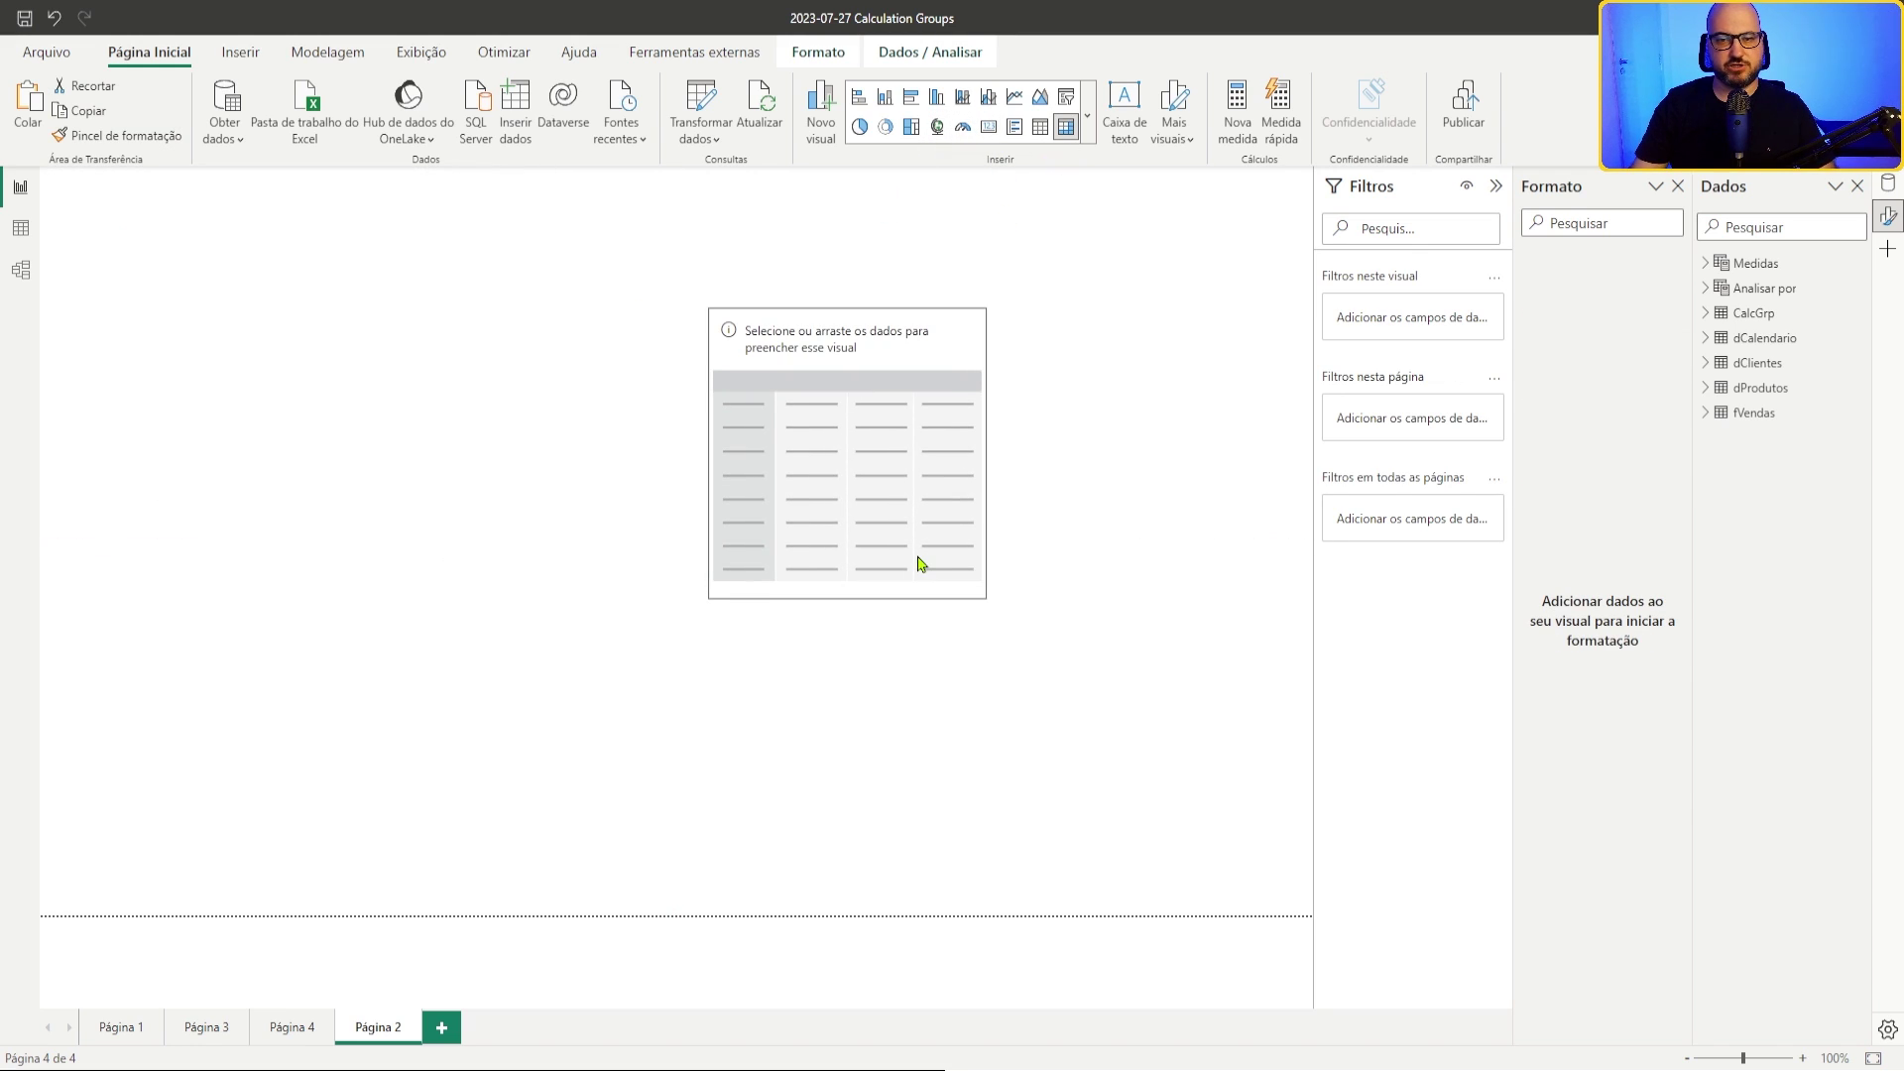
click(1710, 342)
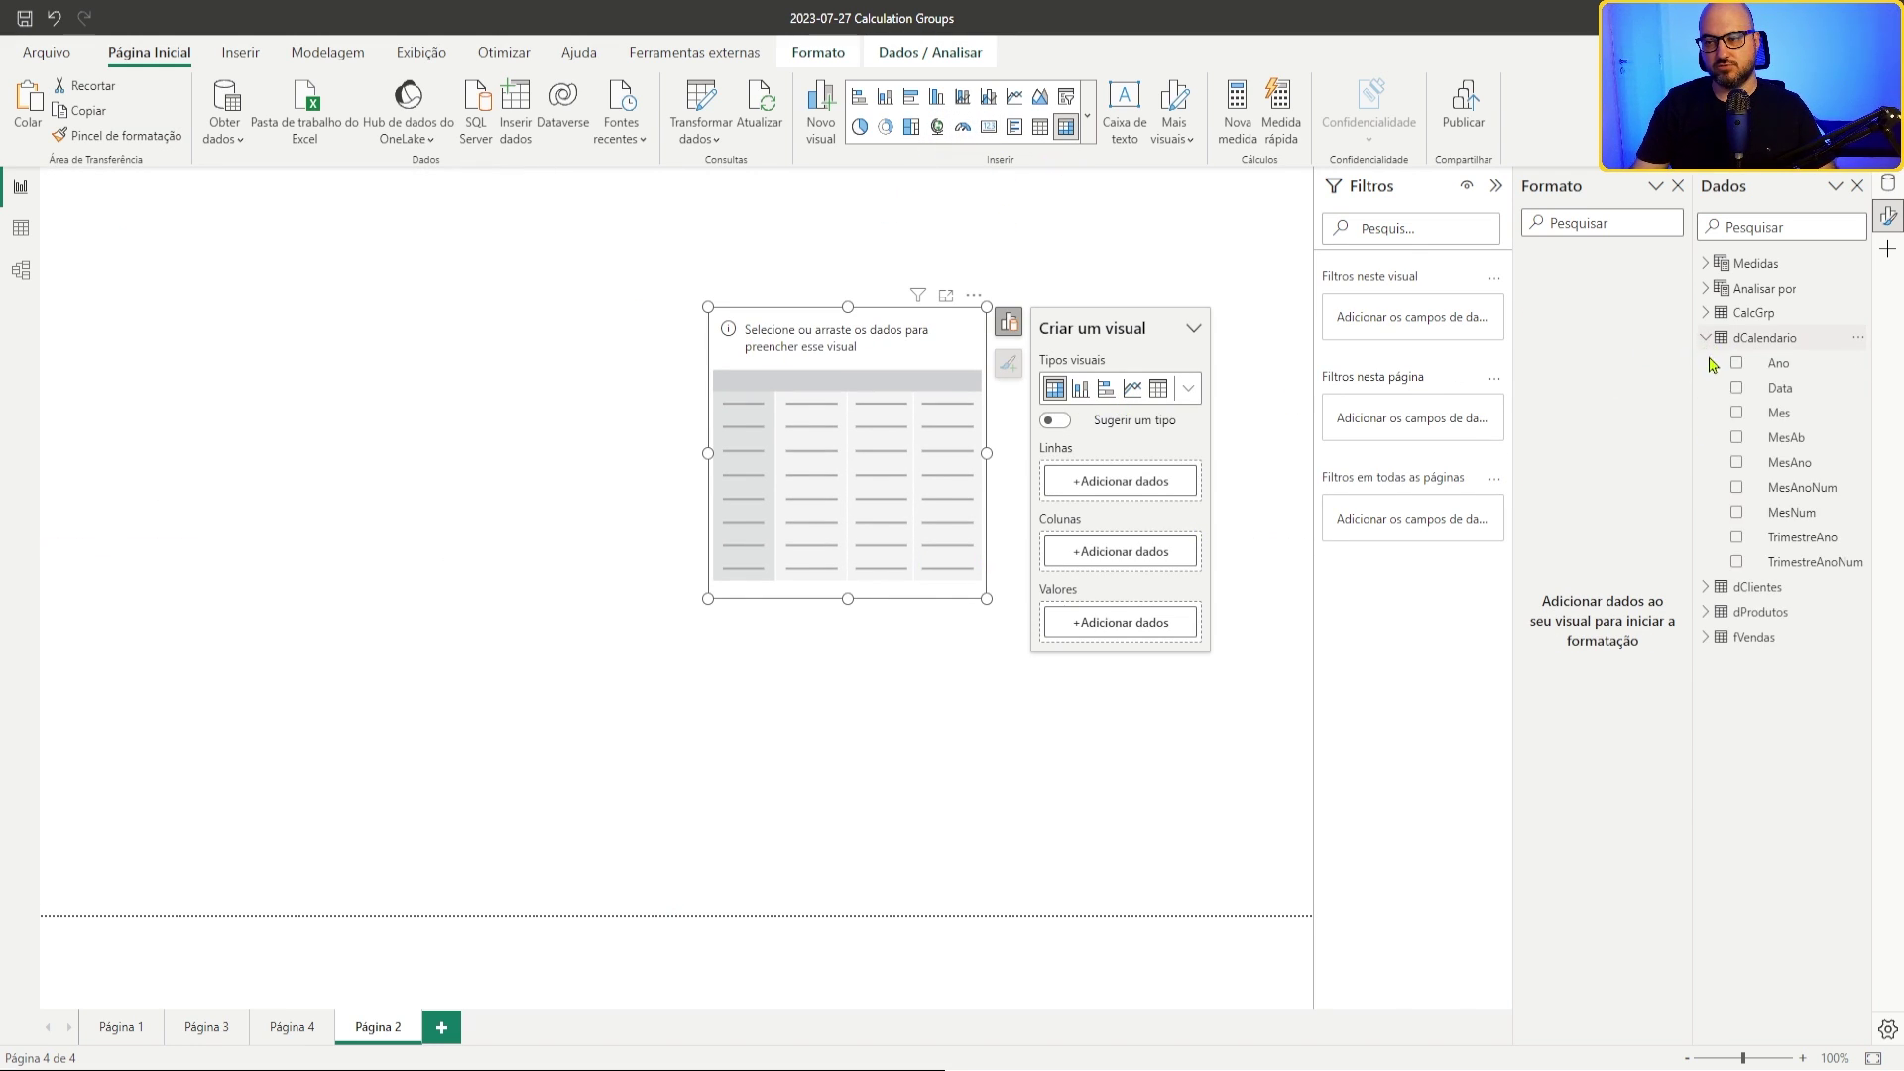
click(1736, 365)
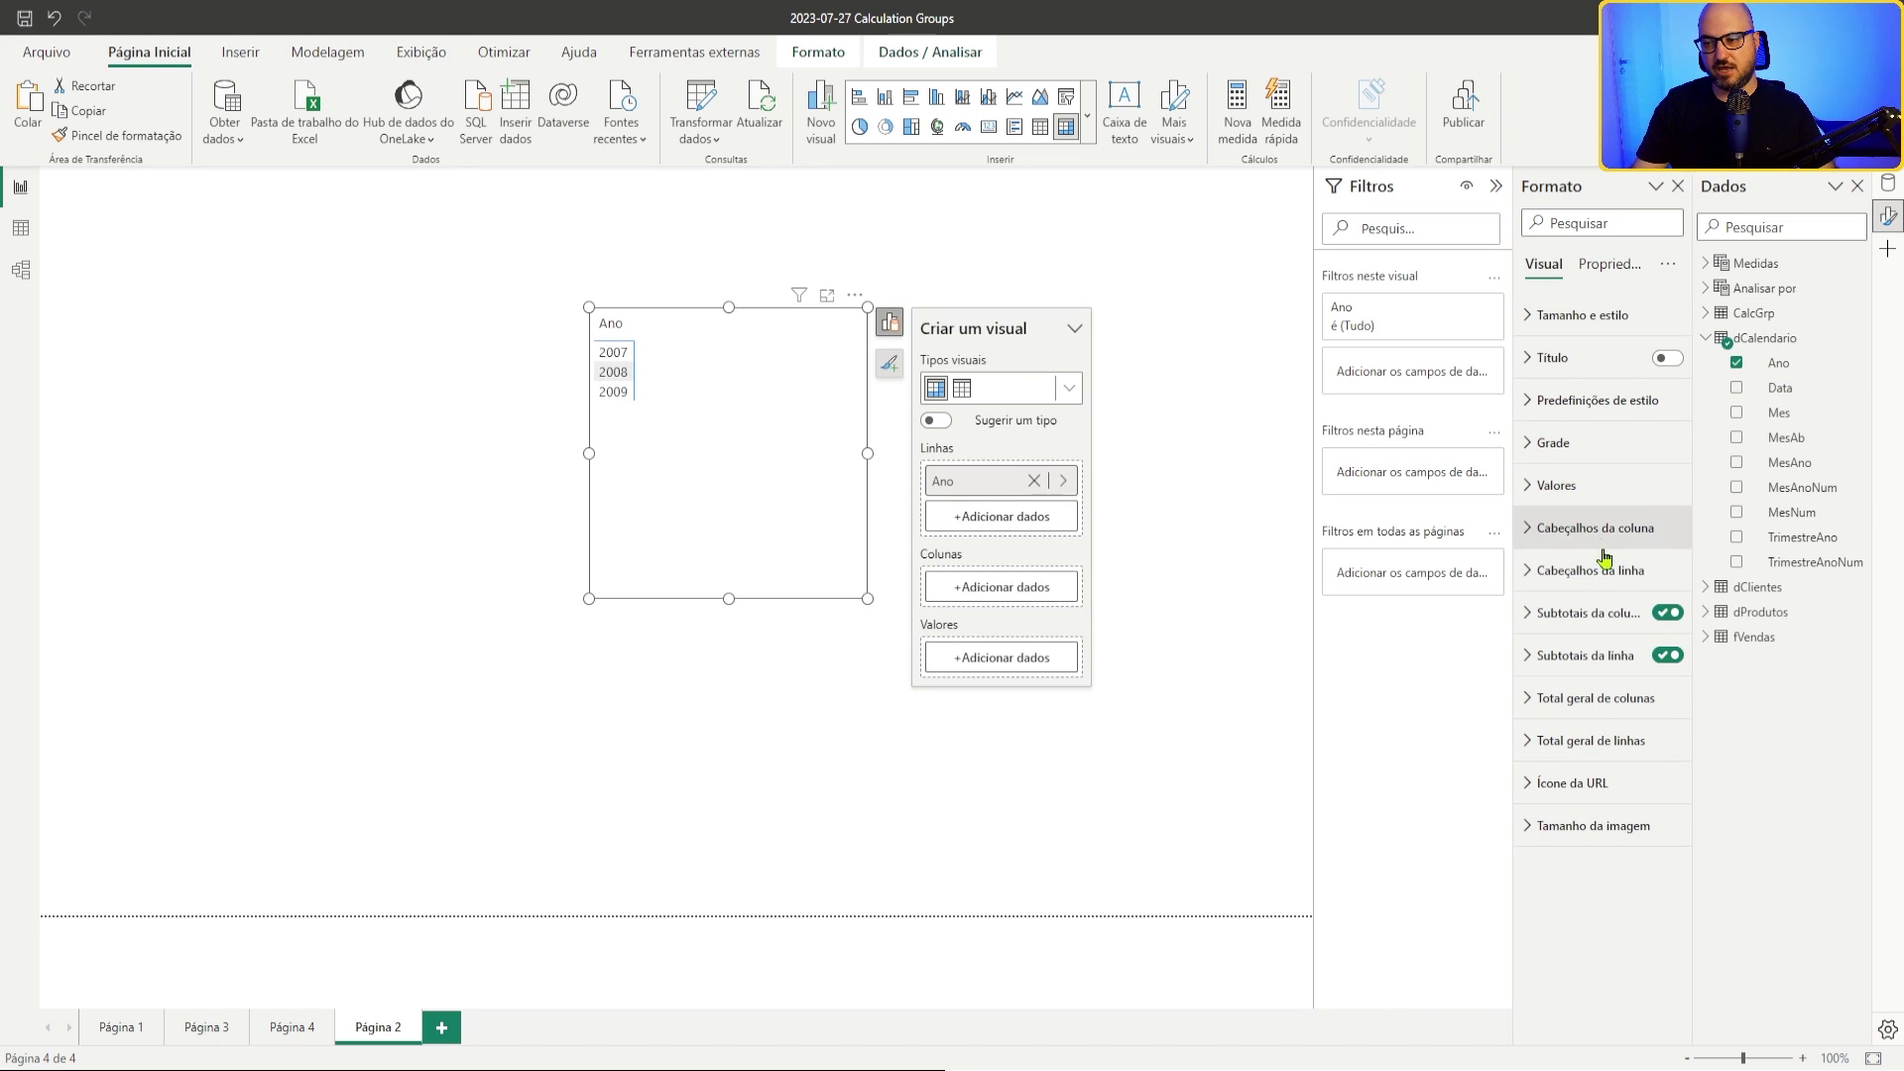
Step: Add QuantidadeVendida from fVendas to the matrix's columns and try to place it in the values as an implicit measure
click(1708, 639)
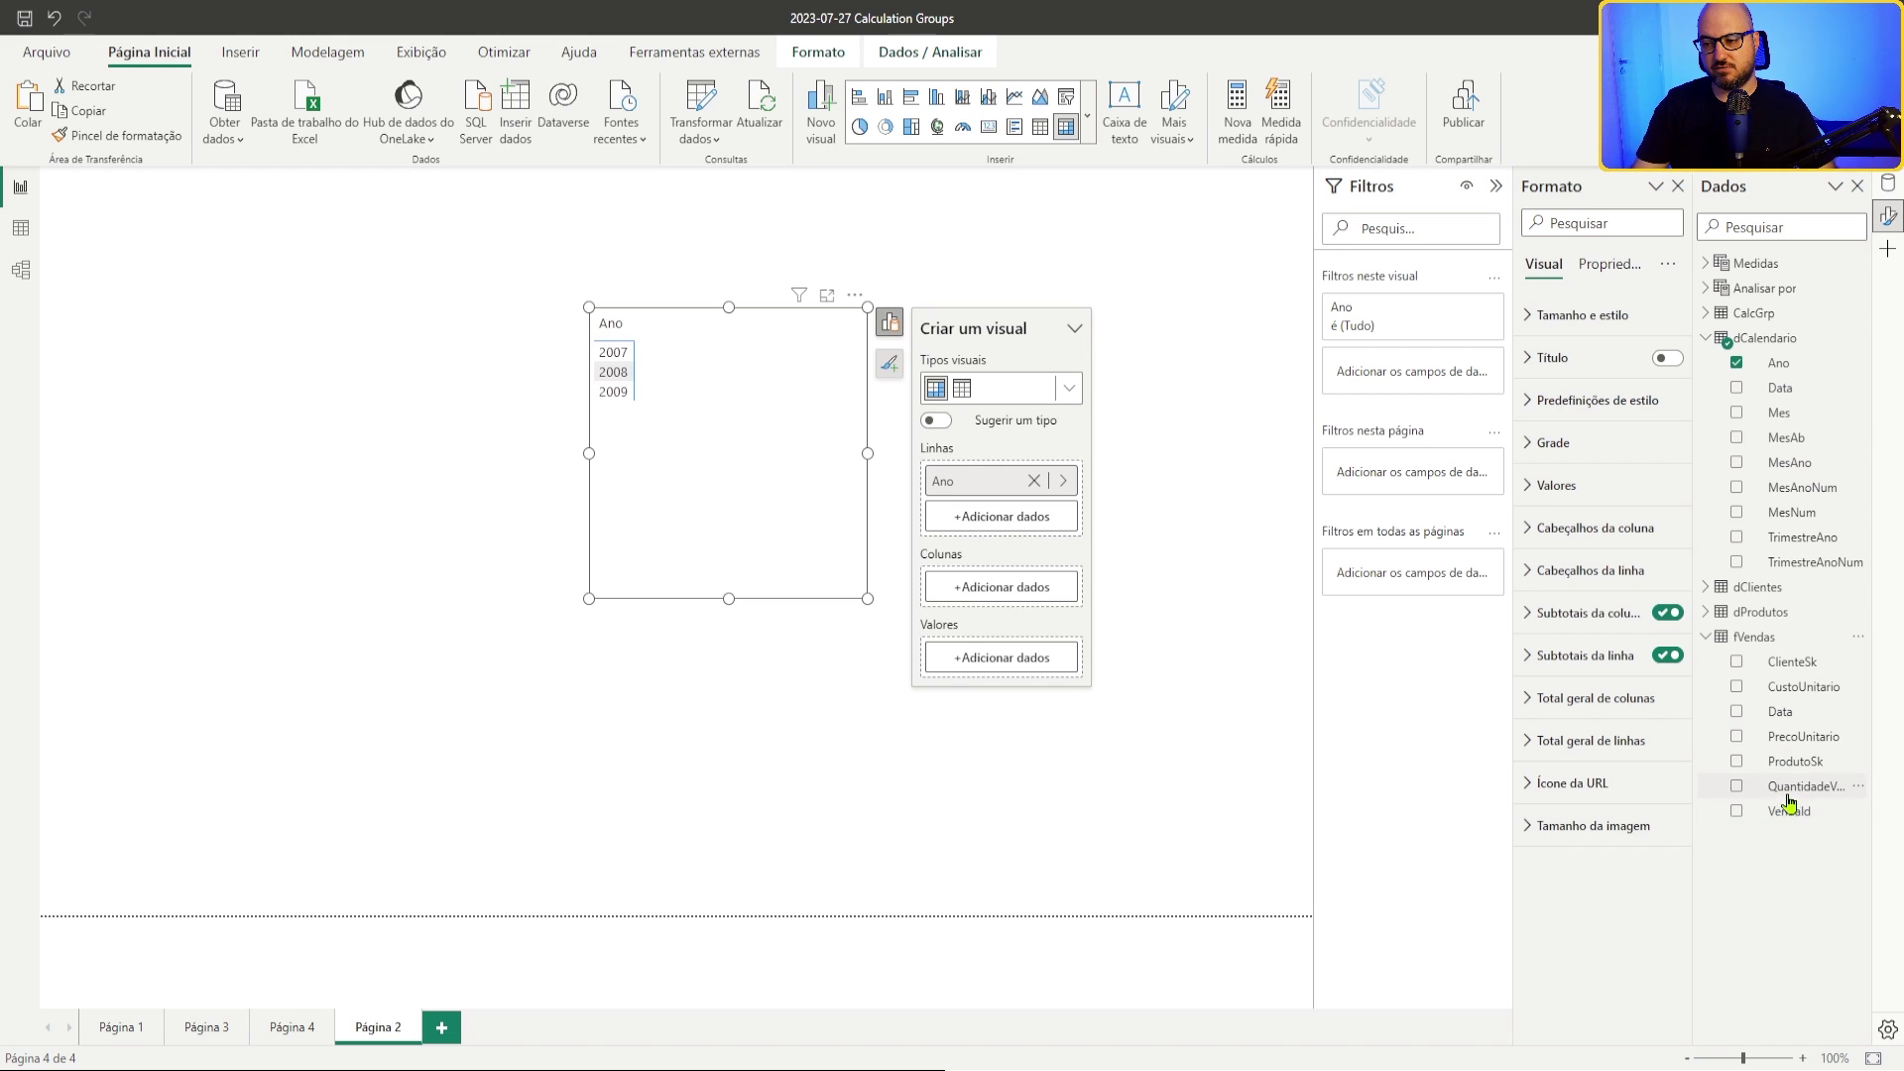
drag(1799, 796, 777, 467)
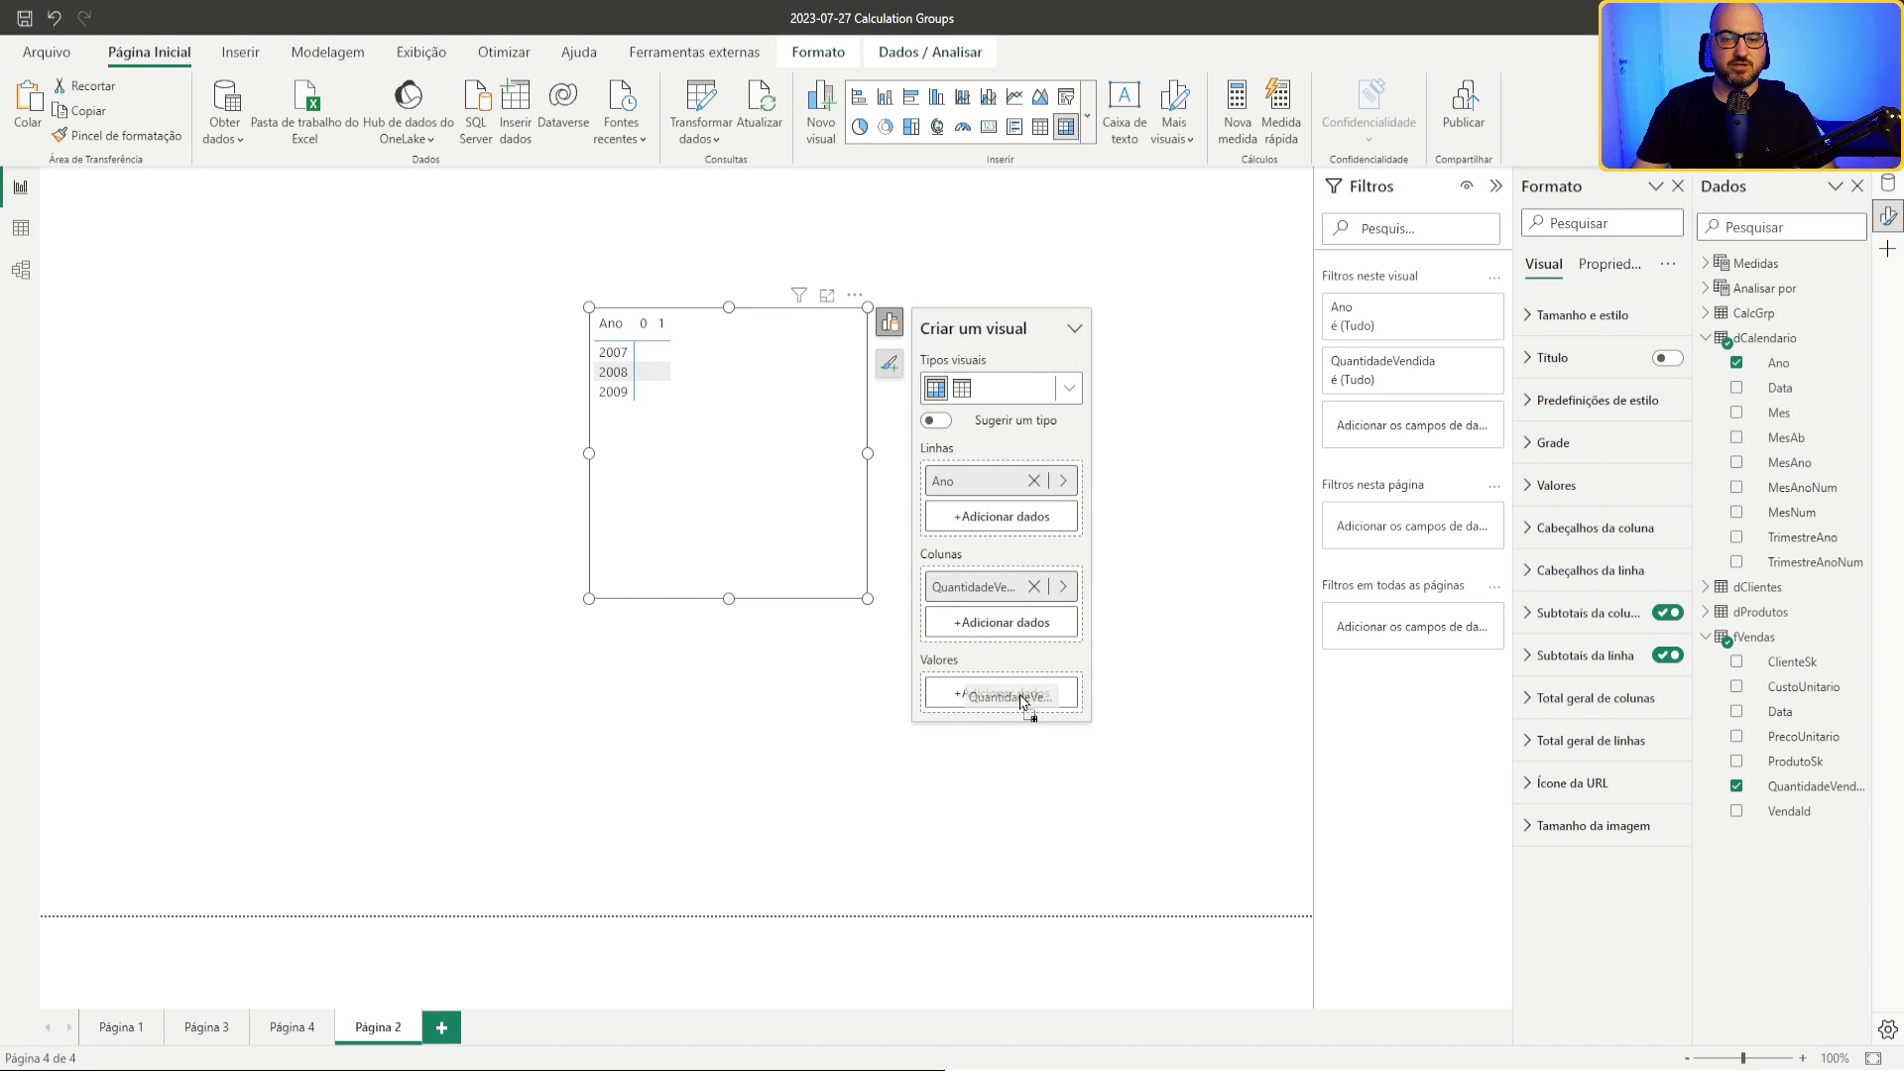
mouse_move(999, 593)
mouse_down()
mouse_move(1032, 712)
mouse_move(997, 595)
mouse_move(1031, 709)
mouse_move(1031, 589)
mouse_up()
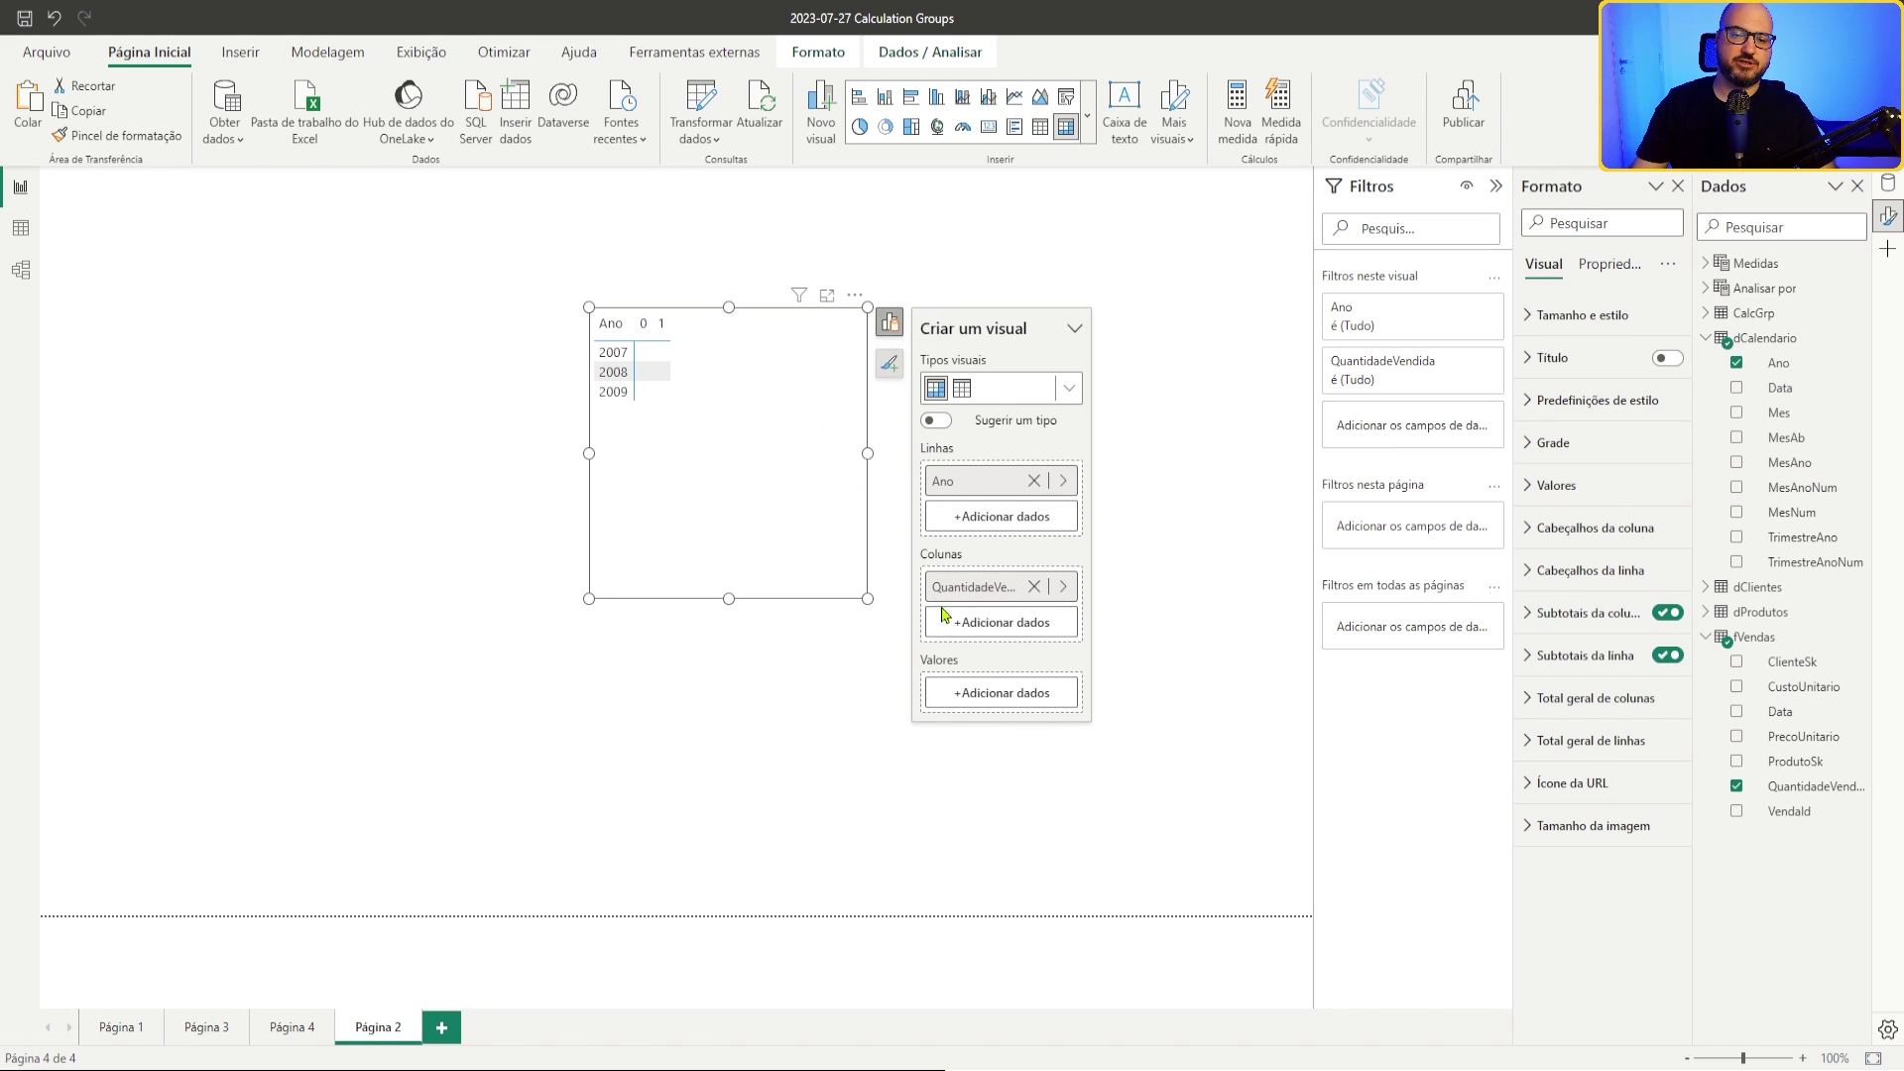
Step: Switch to Tabular Editor, check the model's Discourage Implicit Measures property, and return to the Power BI report
key(alt+Tab)
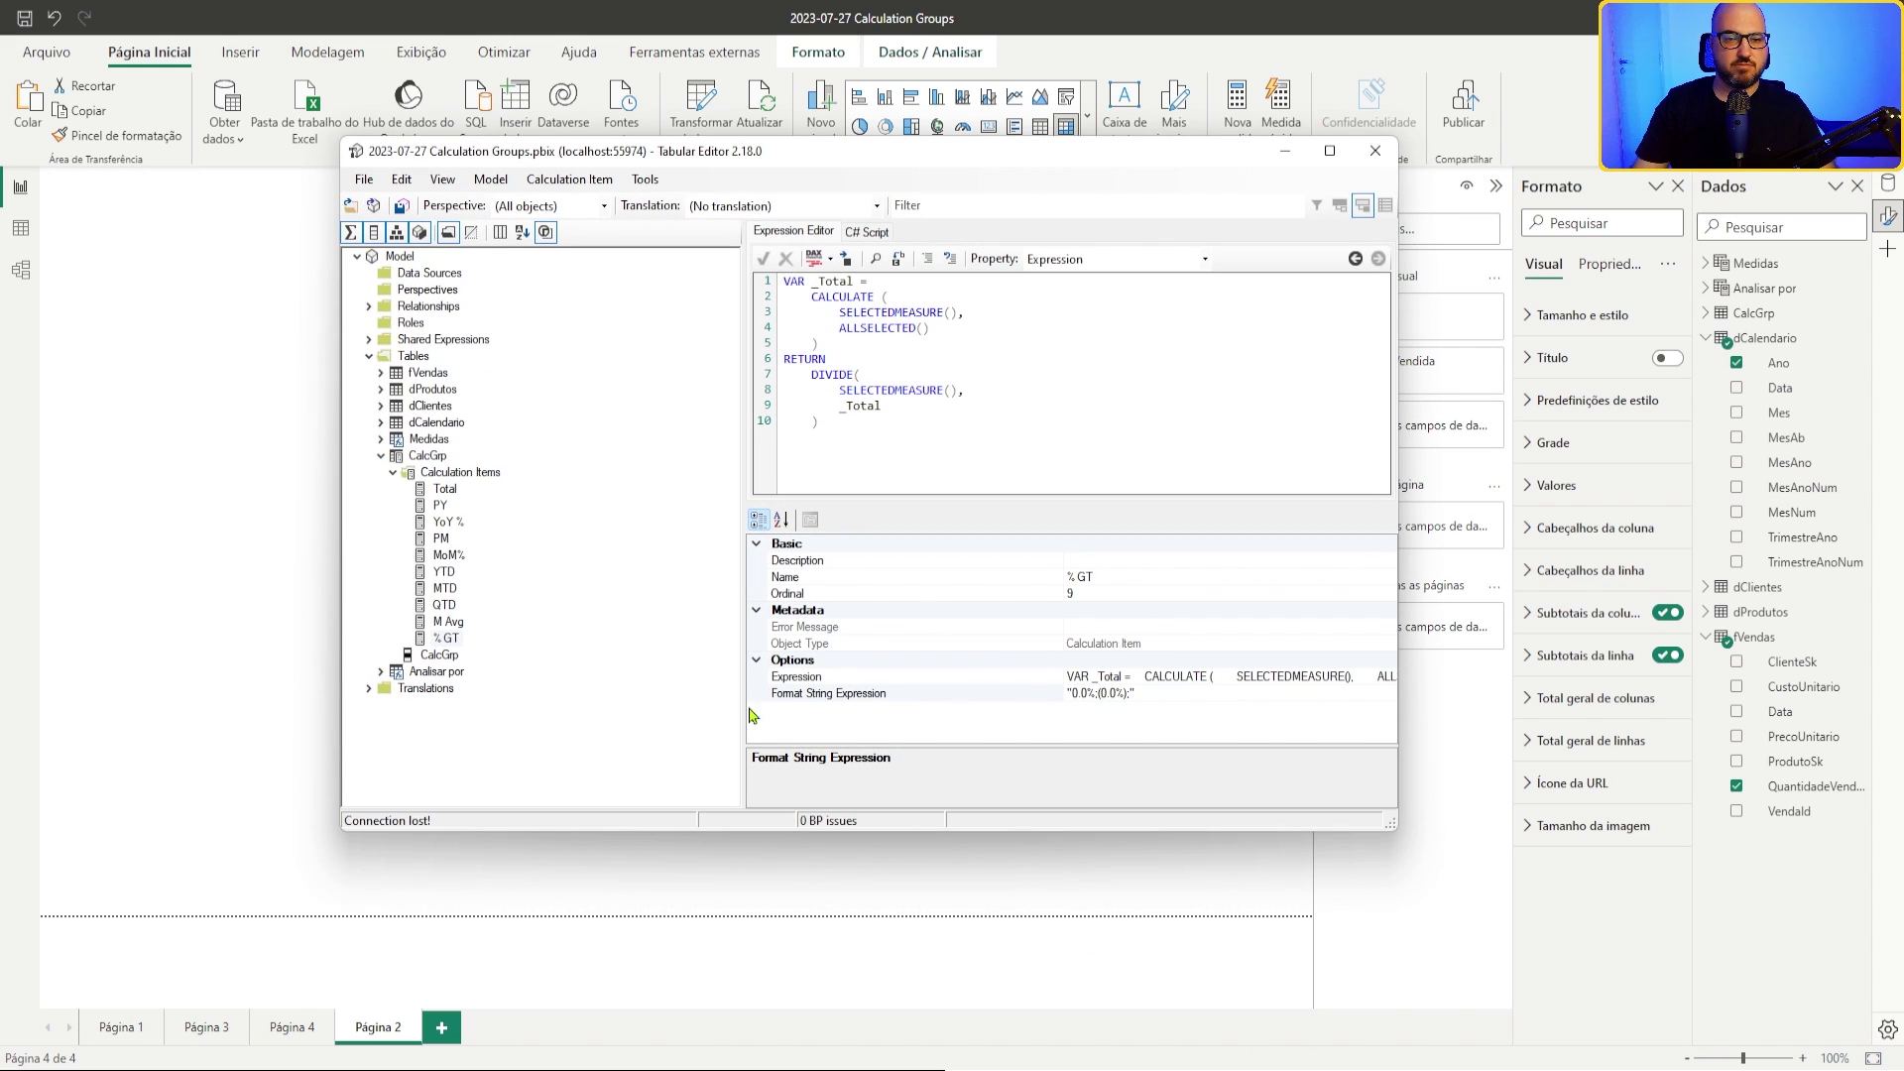
click(414, 356)
click(400, 256)
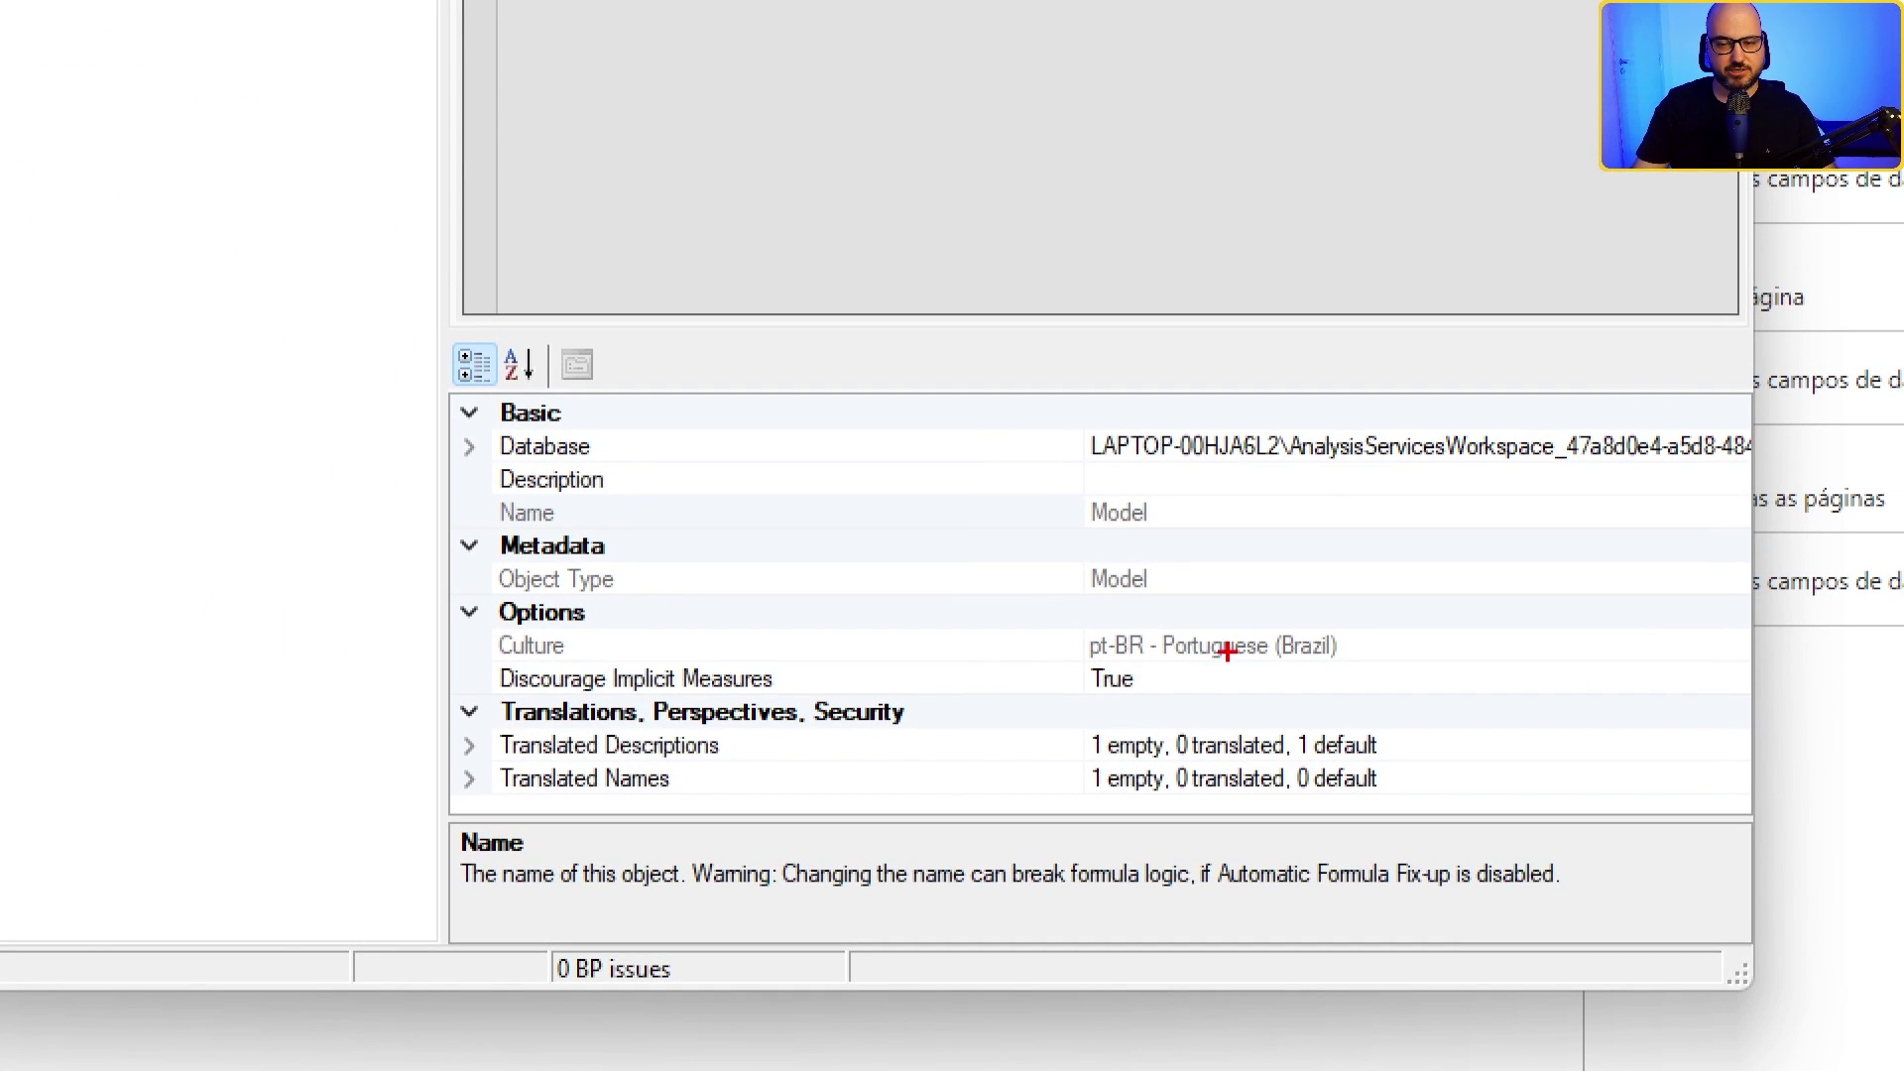
drag(1057, 642, 1200, 706)
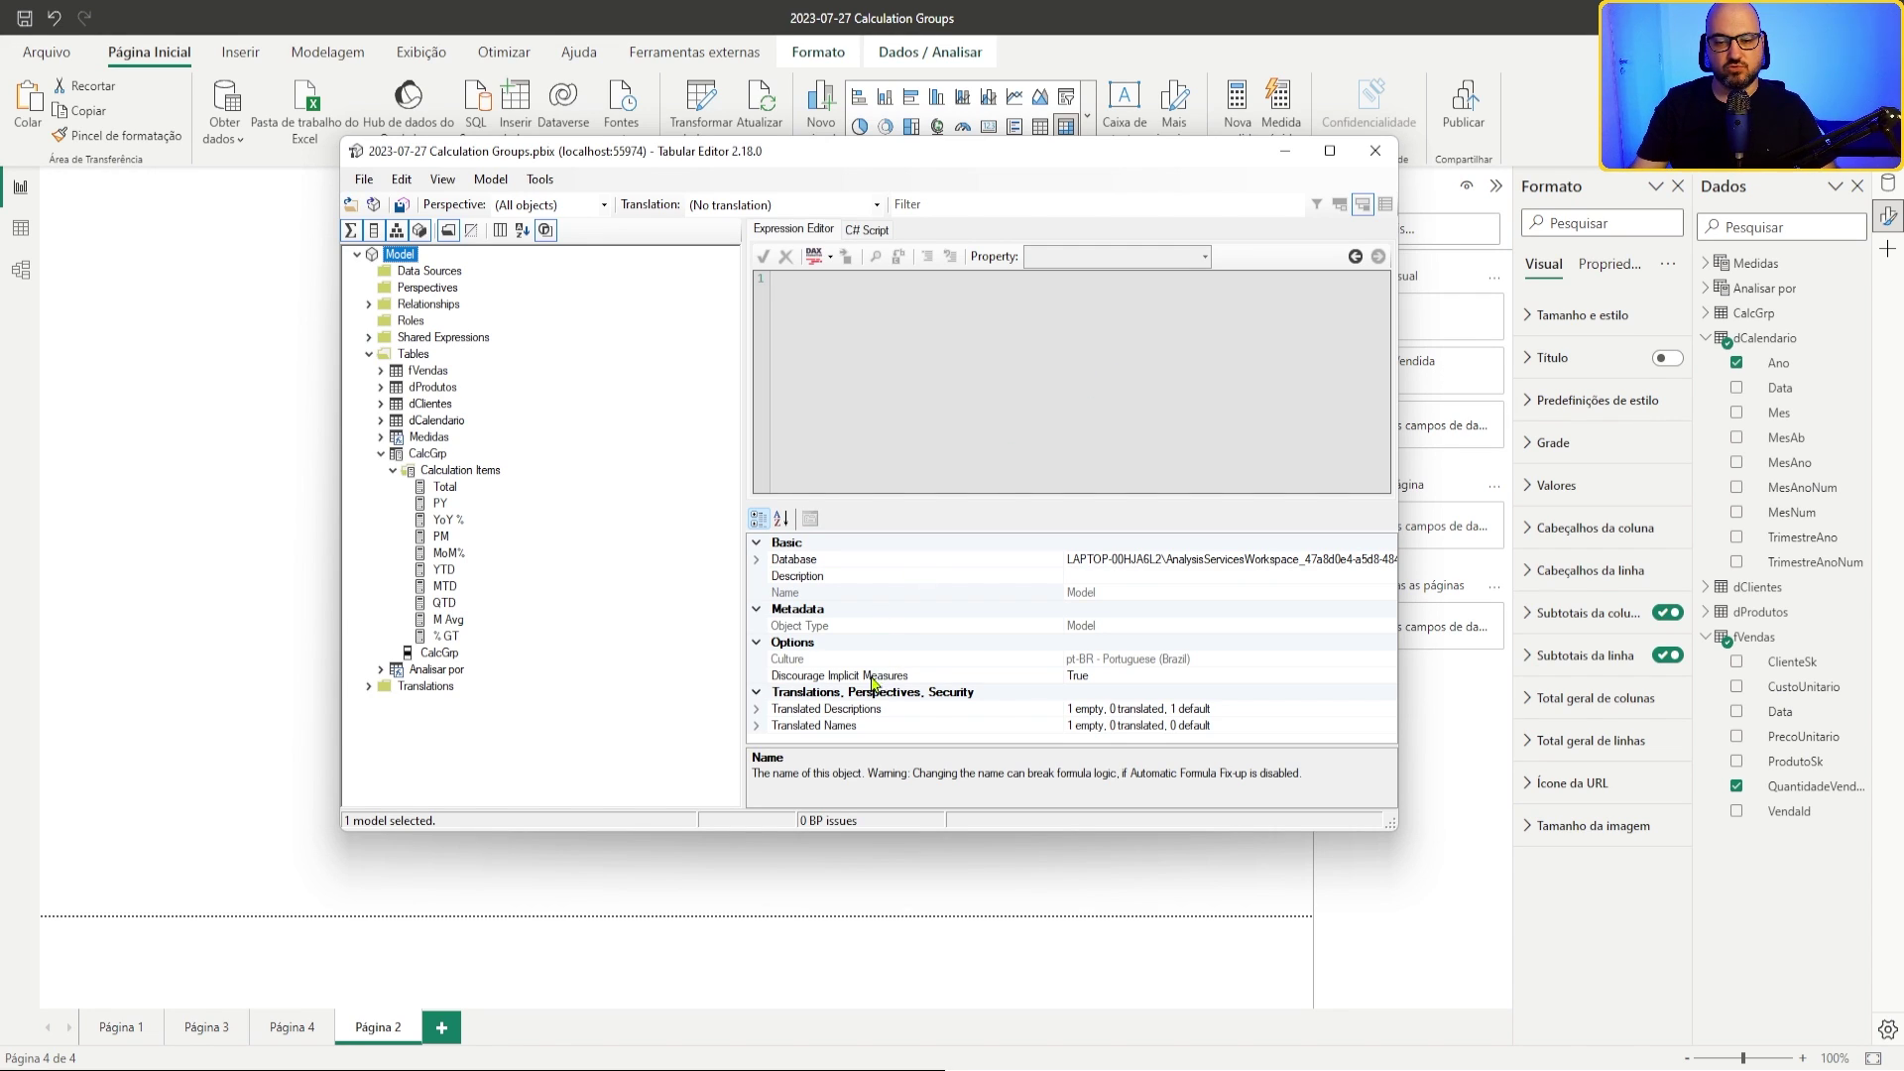
click(1286, 161)
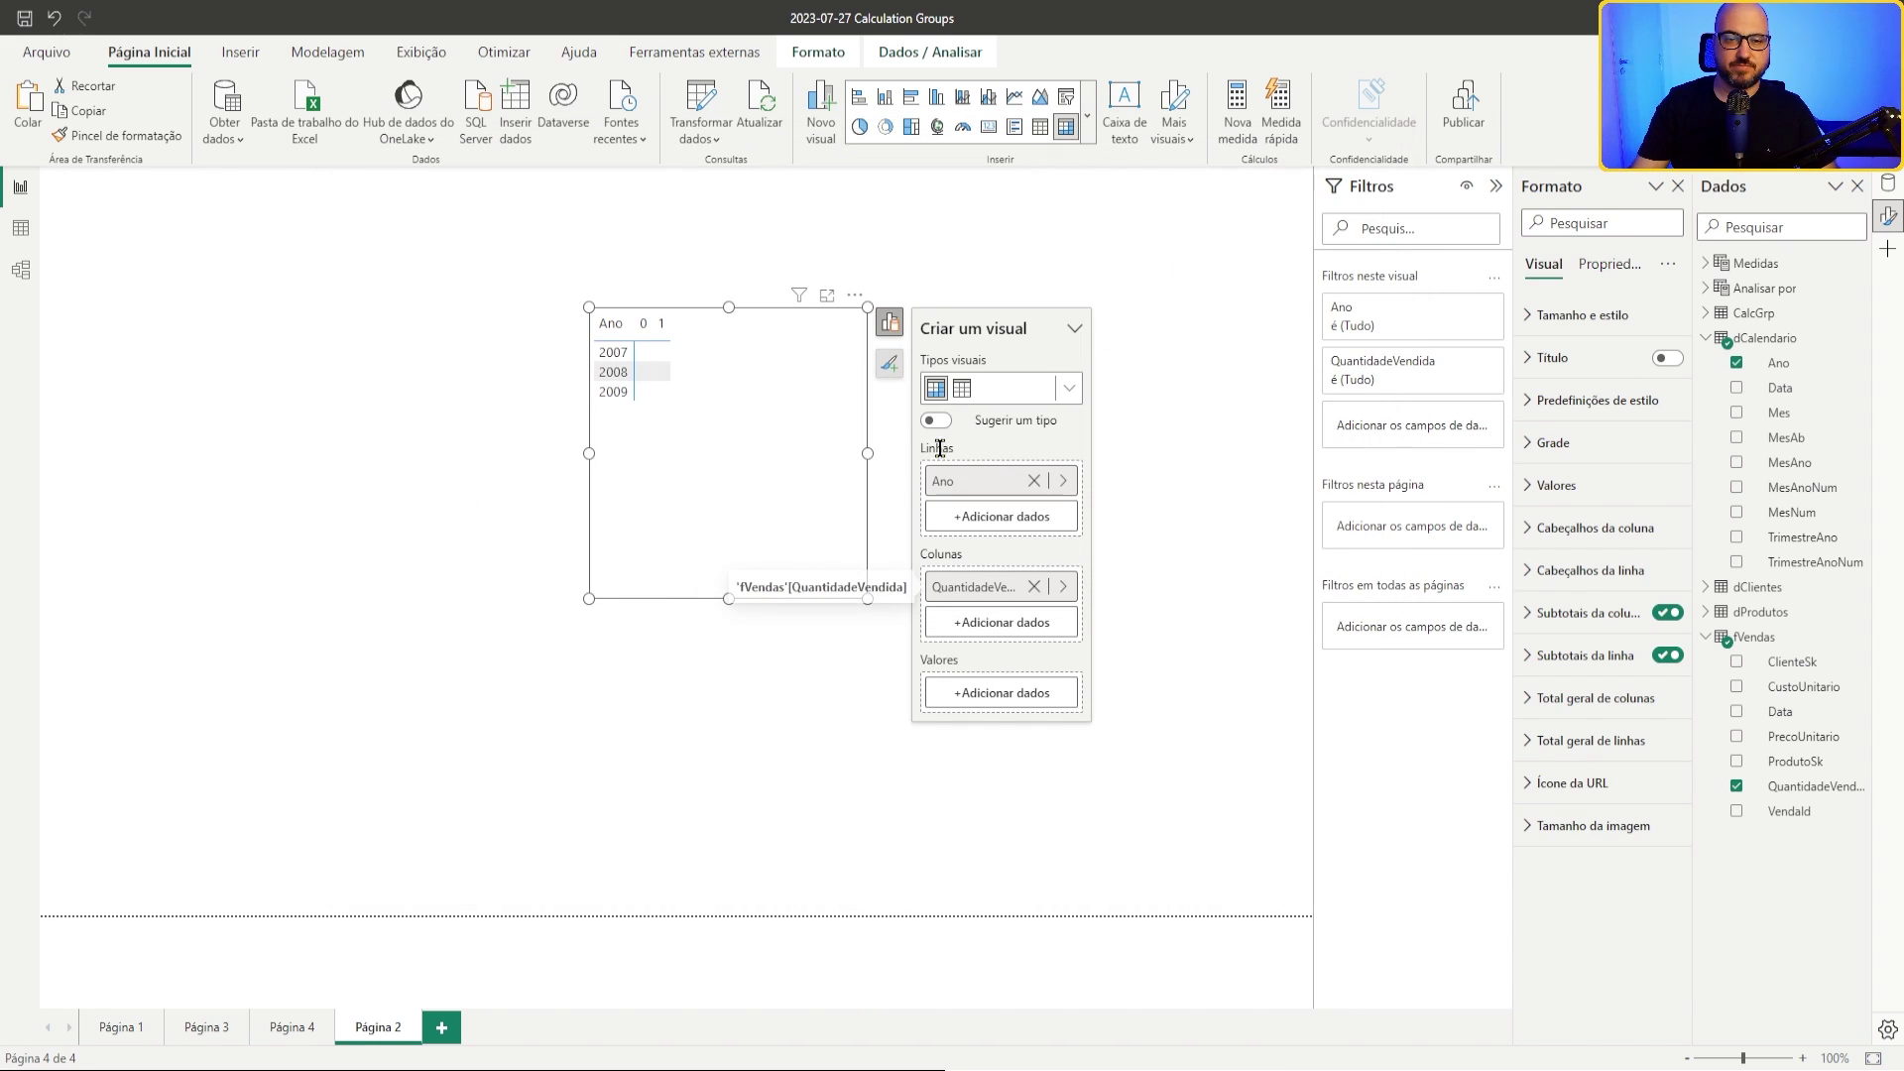